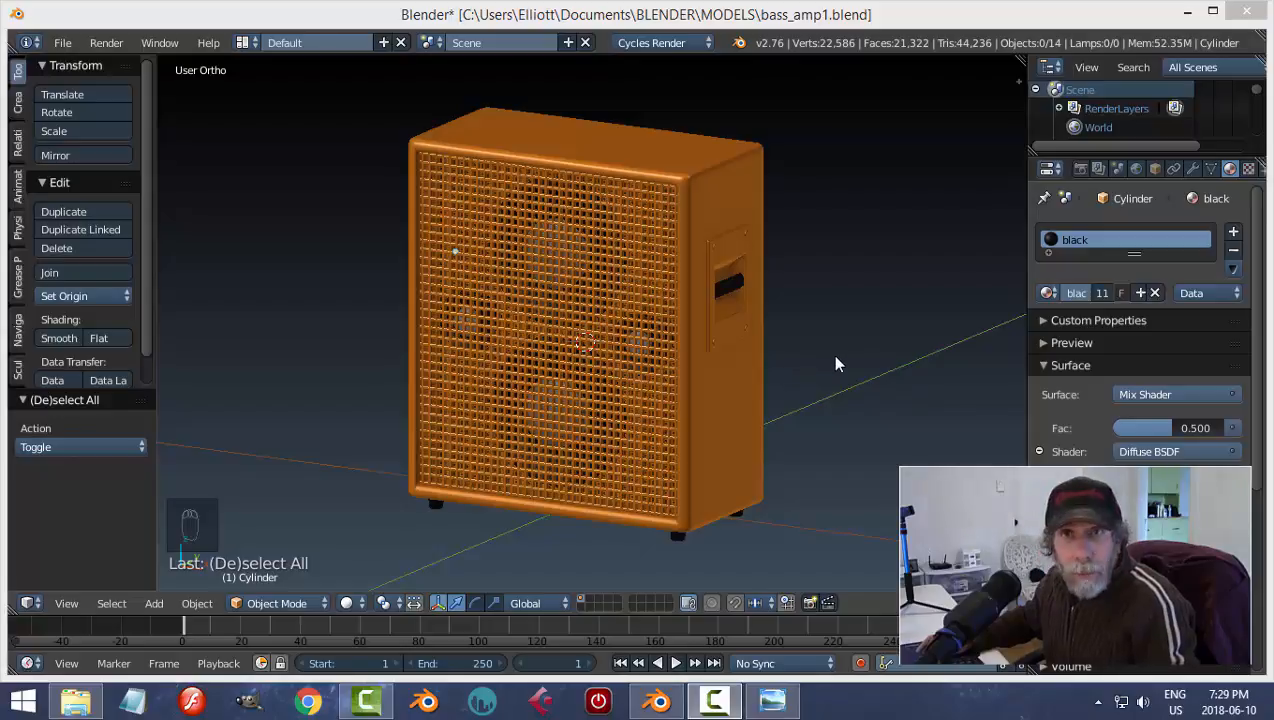
- Examine the speaker cabinet from all sides, including the rear jack plate, the side handles and the front grille
middle_click_drag(853, 345, 523, 346)
scroll(560, 320, "up", 3)
middle_click_drag(611, 345, 698, 378)
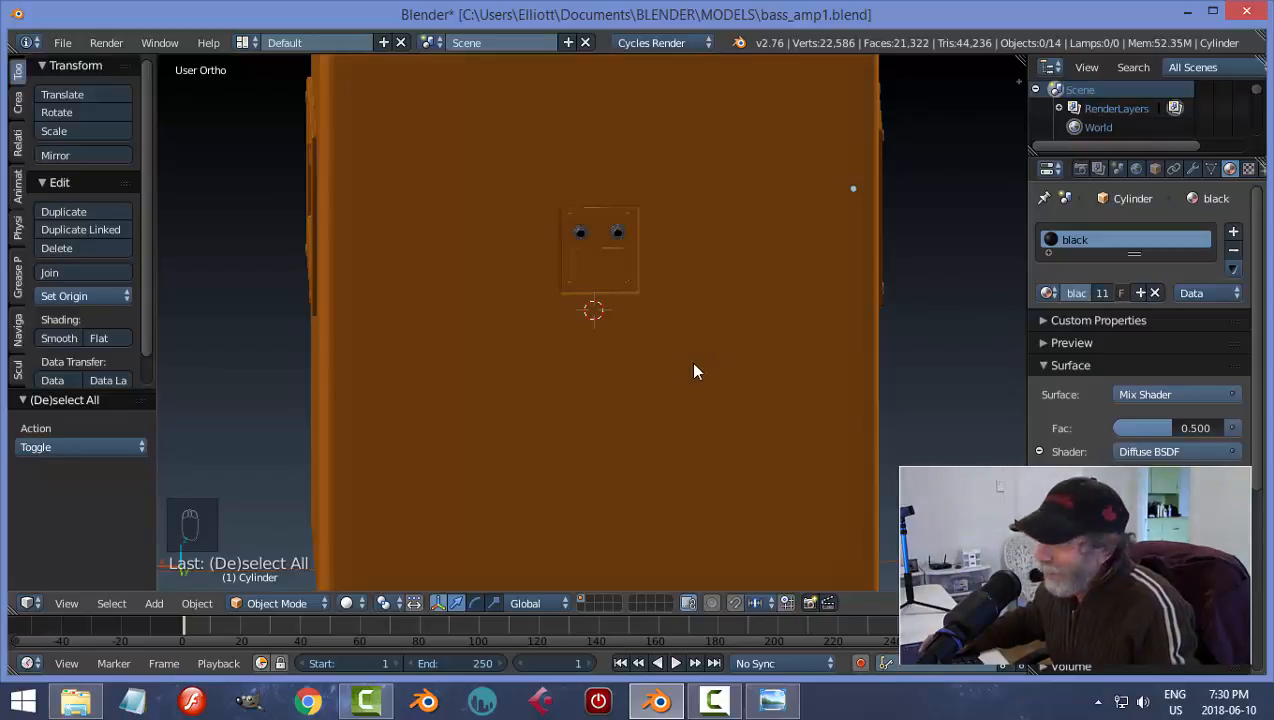
middle_click_drag(694, 370, 535, 258)
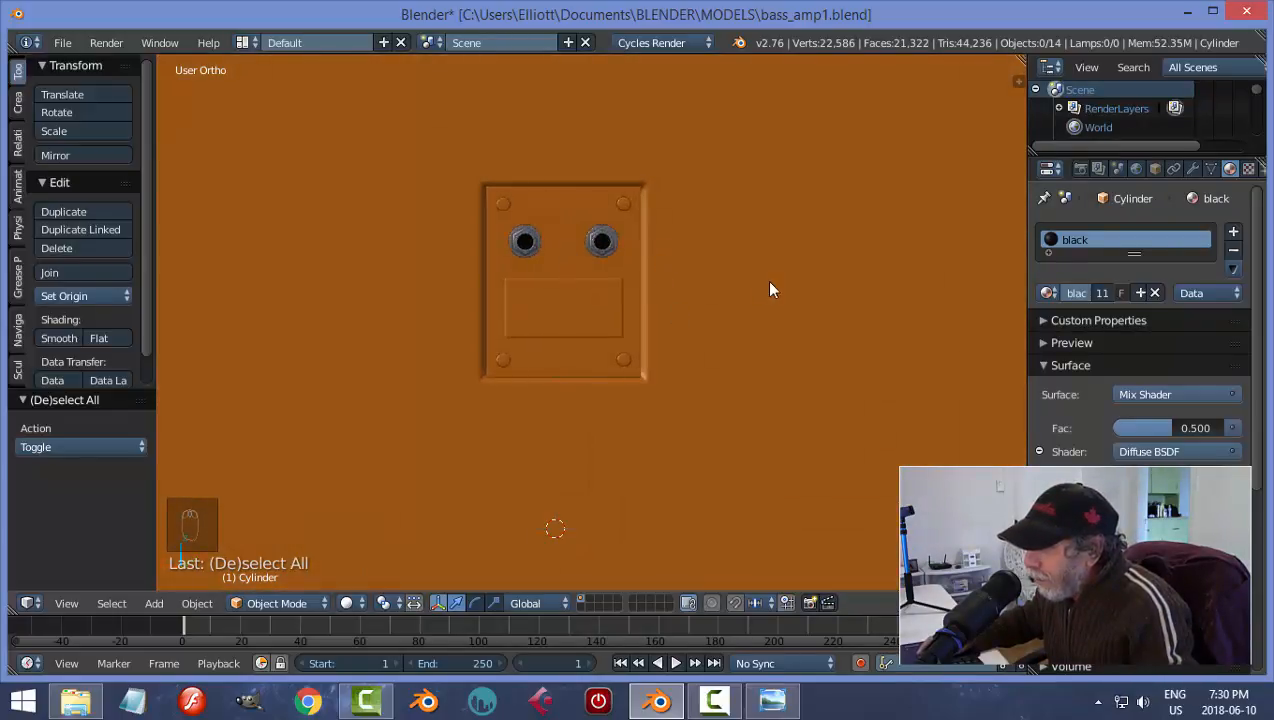
scroll(767, 285, "down", 5)
middle_click_drag(775, 282, 806, 303)
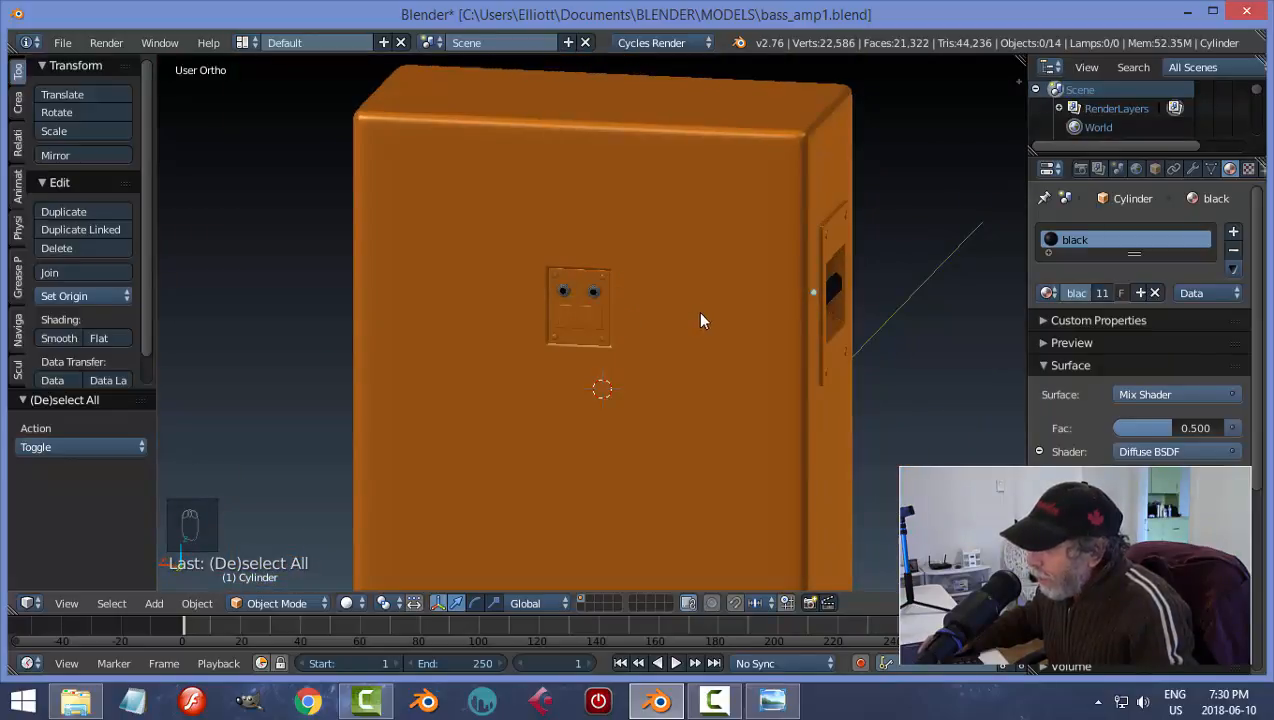
scroll(723, 310, "down", 2)
middle_click_drag(731, 316, 600, 340)
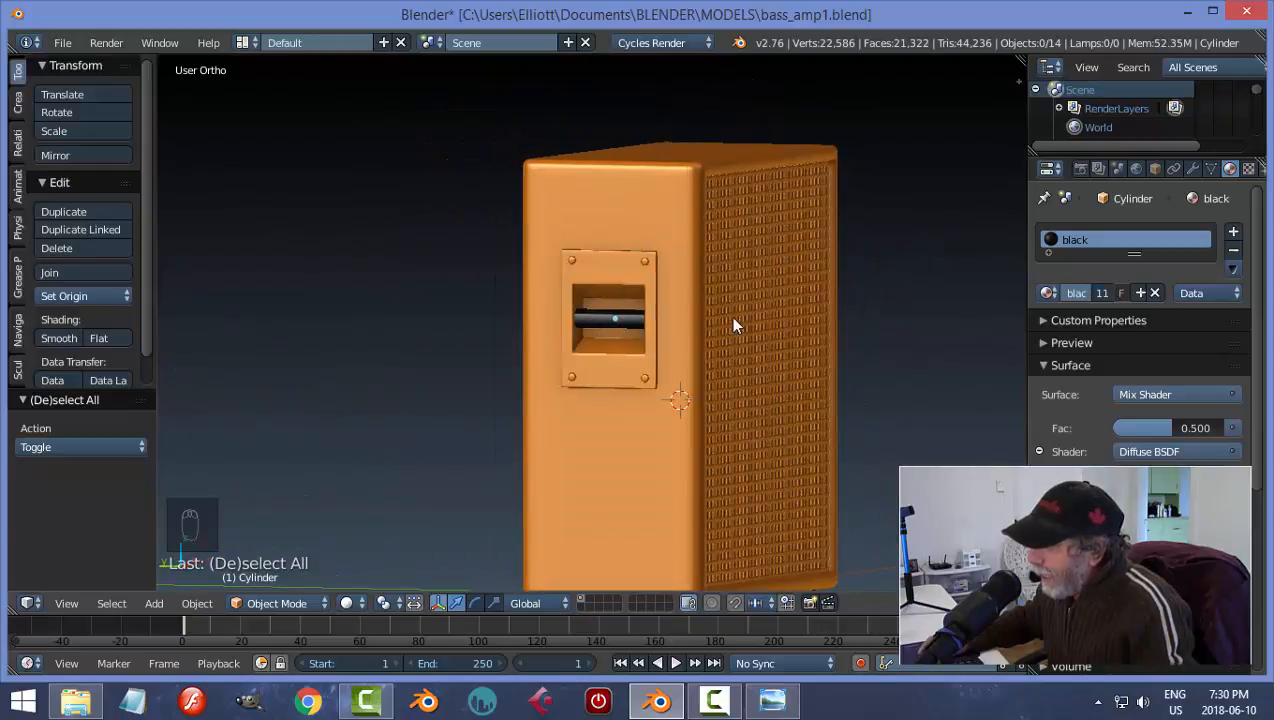
scroll(736, 322, "down", 1)
middle_click_drag(738, 322, 565, 329)
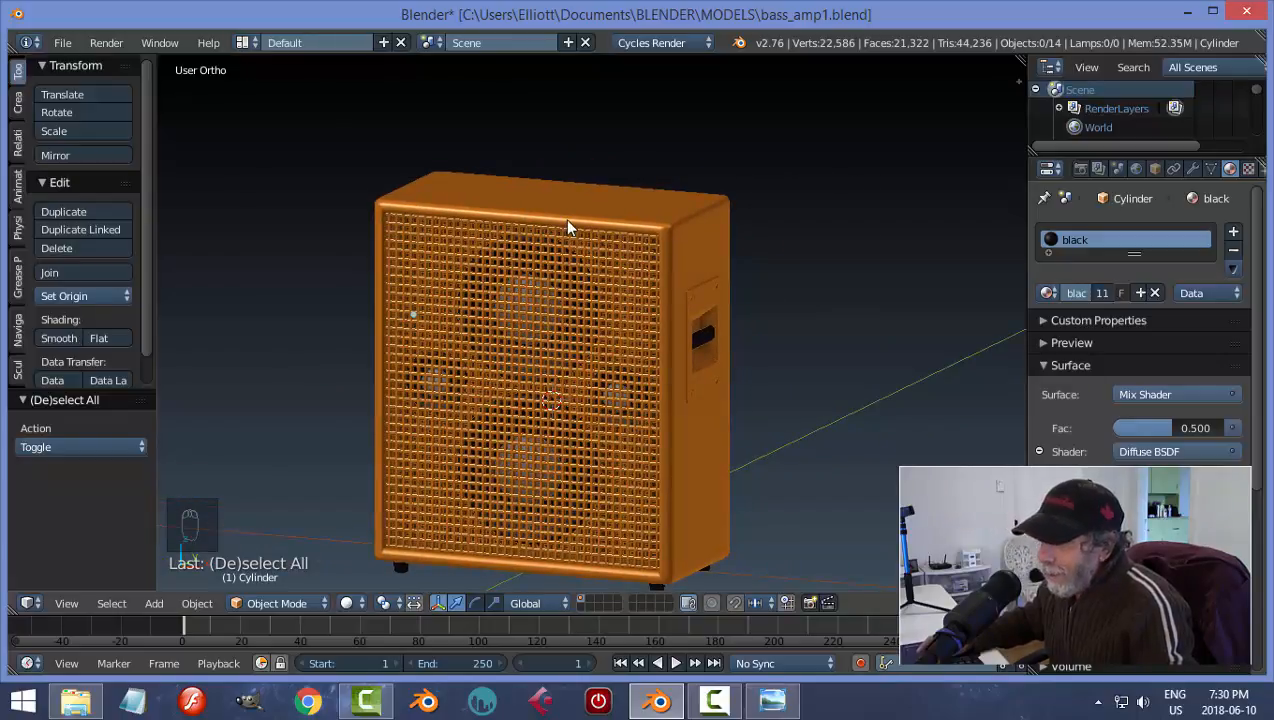
middle_click_drag(630, 285, 722, 250)
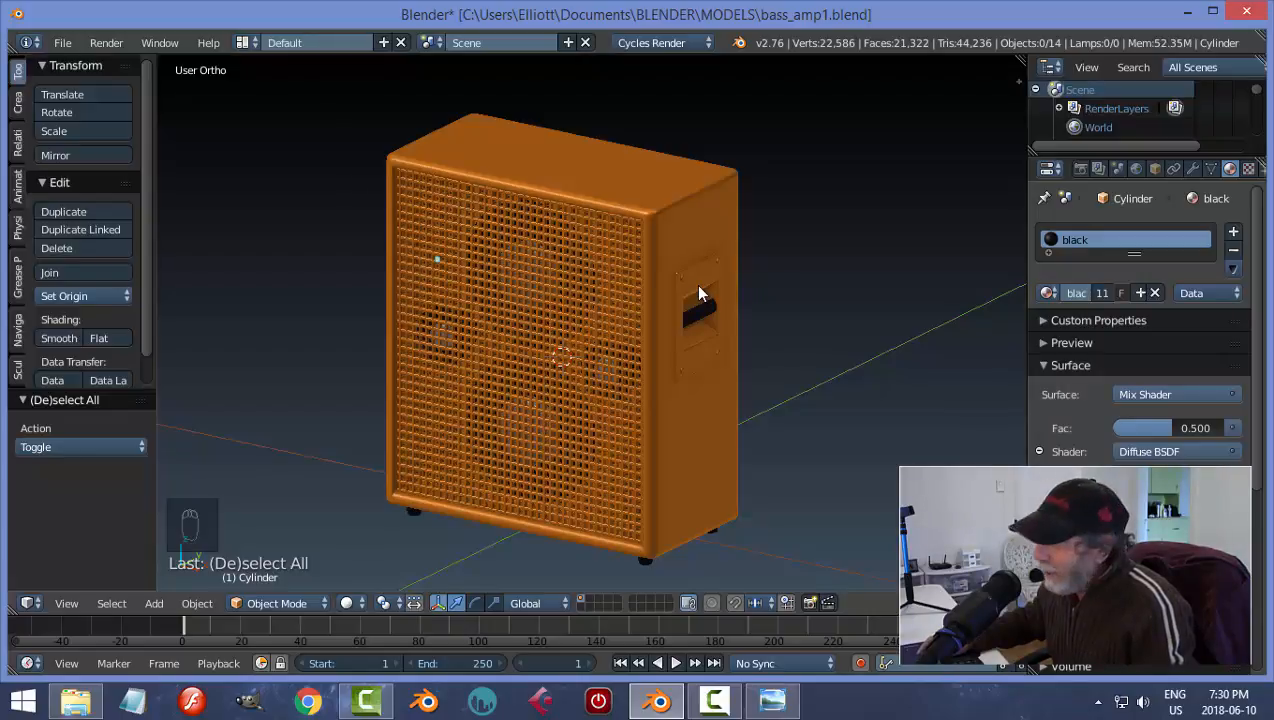
middle_click_drag(755, 264, 810, 232)
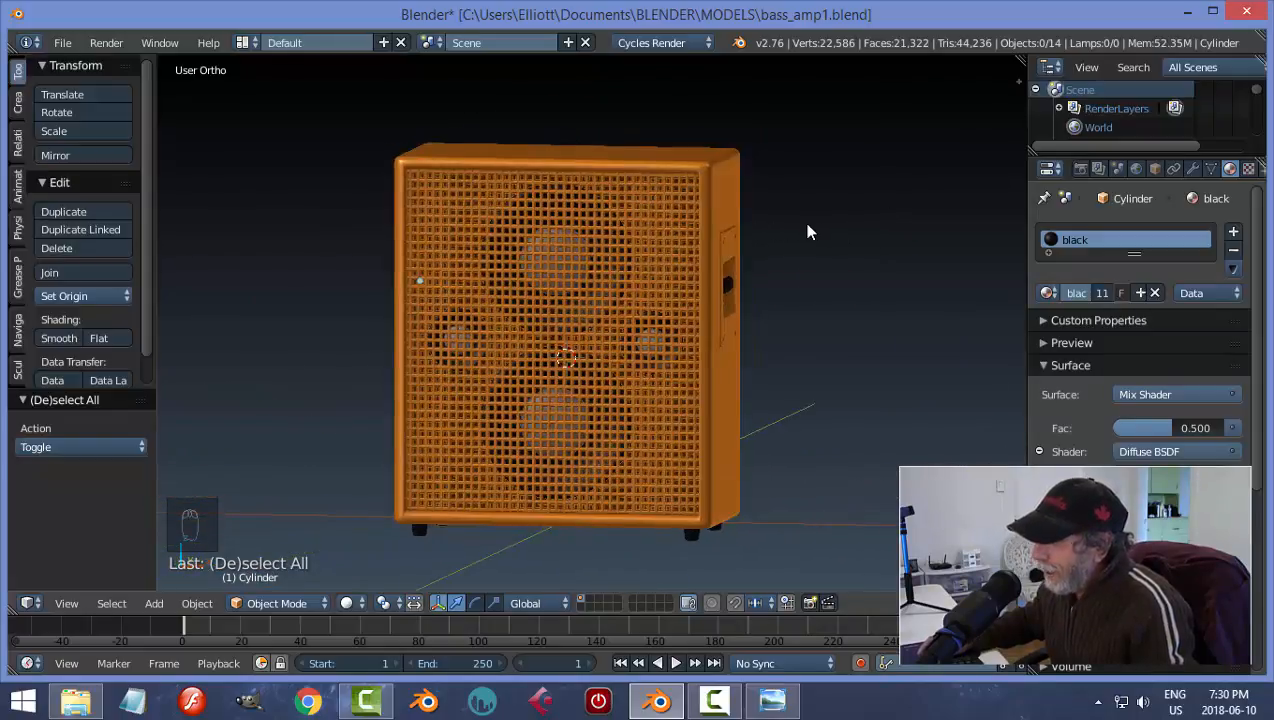
middle_click_drag(825, 299, 720, 290)
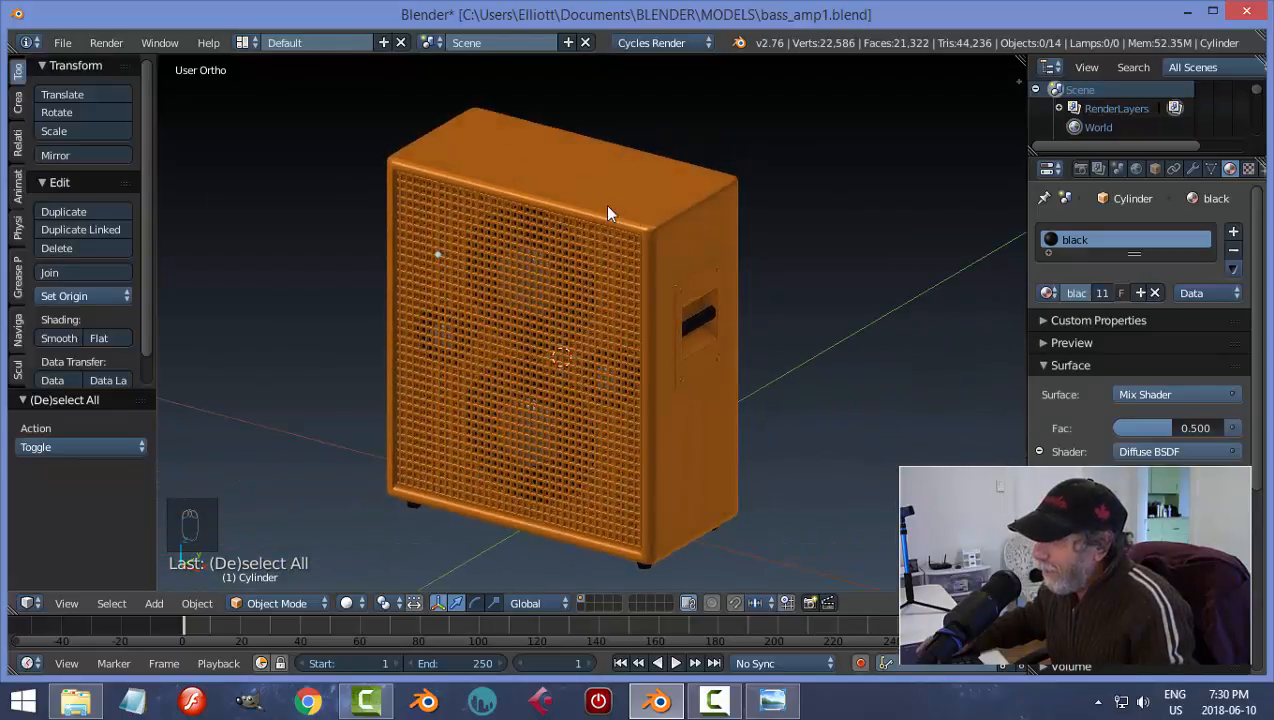
- Snap the 3D cursor to the centre of the cabinet's top face and return to Object Mode
right_click(605, 206)
key("Tab")
left_click(876, 197)
scroll(648, 214, "up", 3)
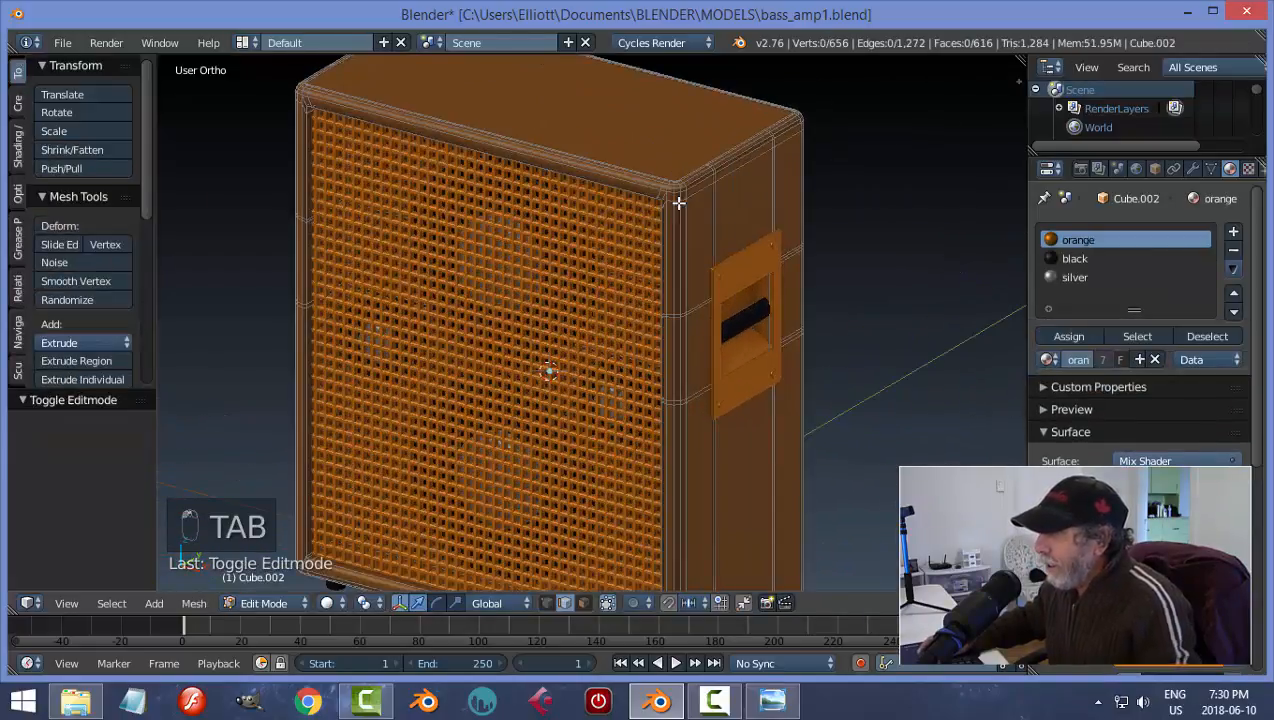
key("ctrl+Tab")
left_click(648, 216)
right_click(625, 122)
scroll(790, 207, "down", 3)
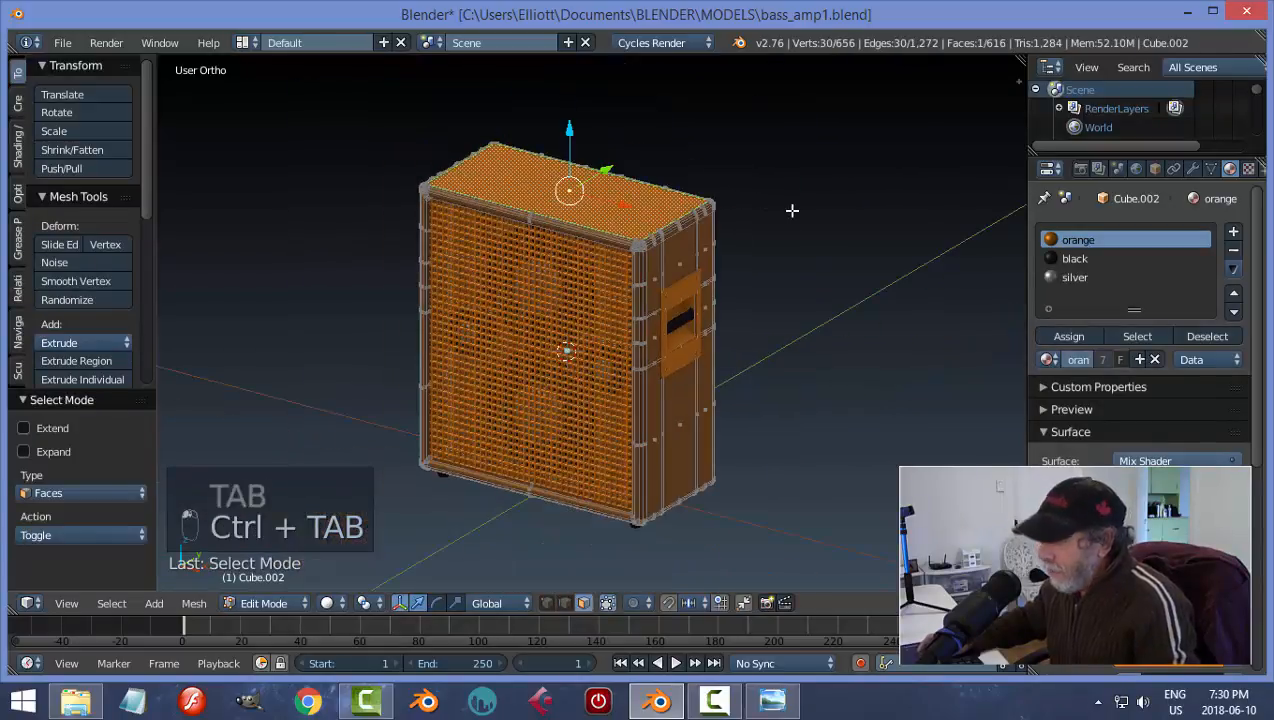
key("shift+s")
left_click(790, 207)
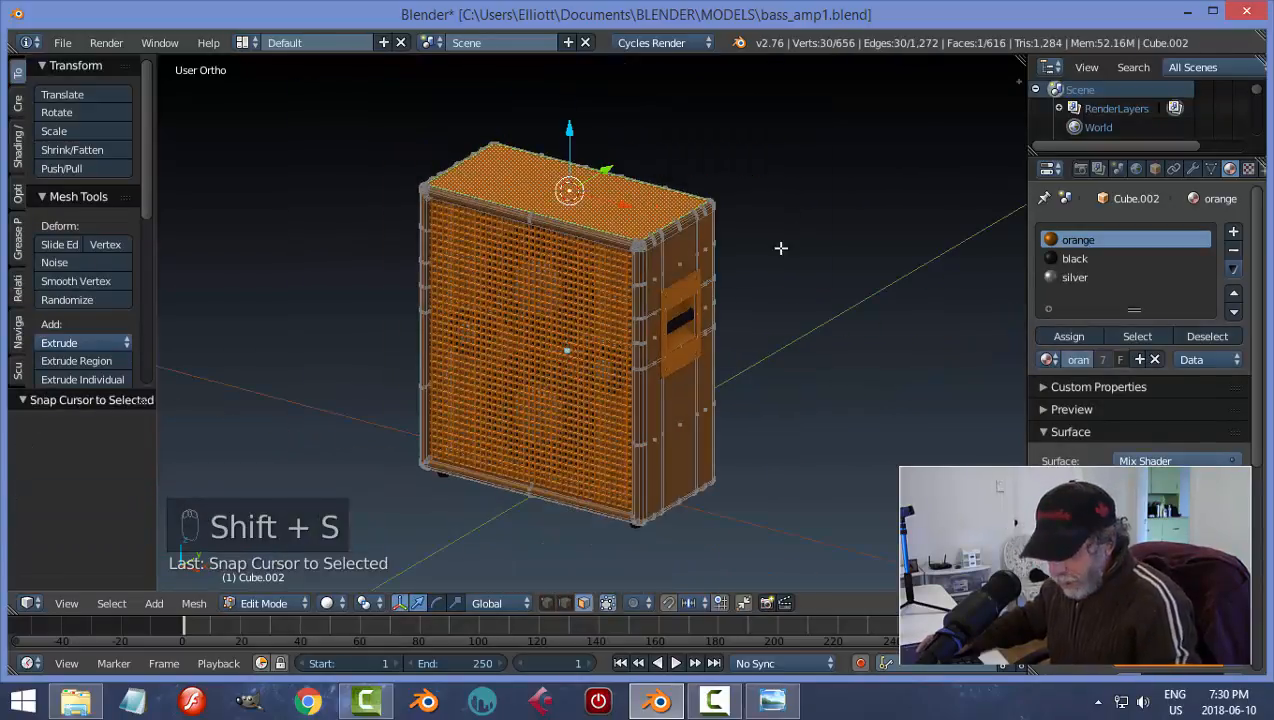
key("a")
key("Tab")
left_click(626, 250)
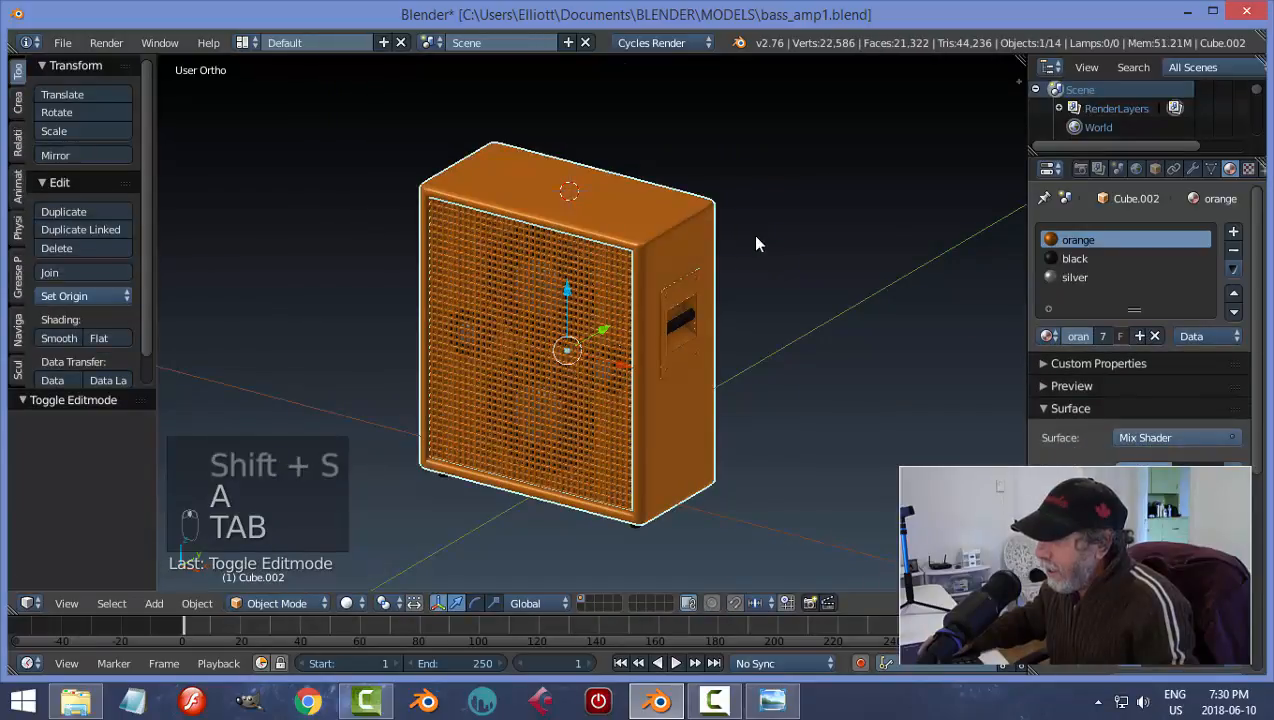
- Add a cube at the 3D cursor and scale its mesh uniformly to about 0.741 in Edit Mode
key("shift+a")
mouse_move(761, 240)
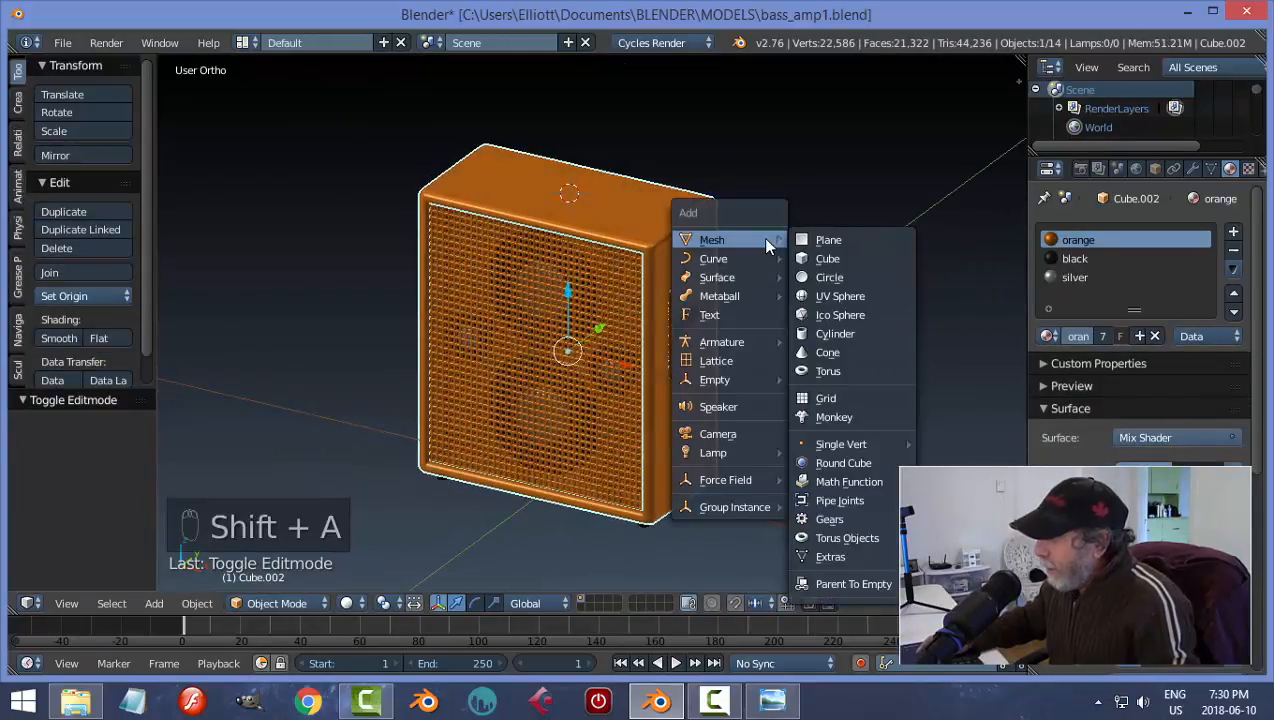
left_click(830, 262)
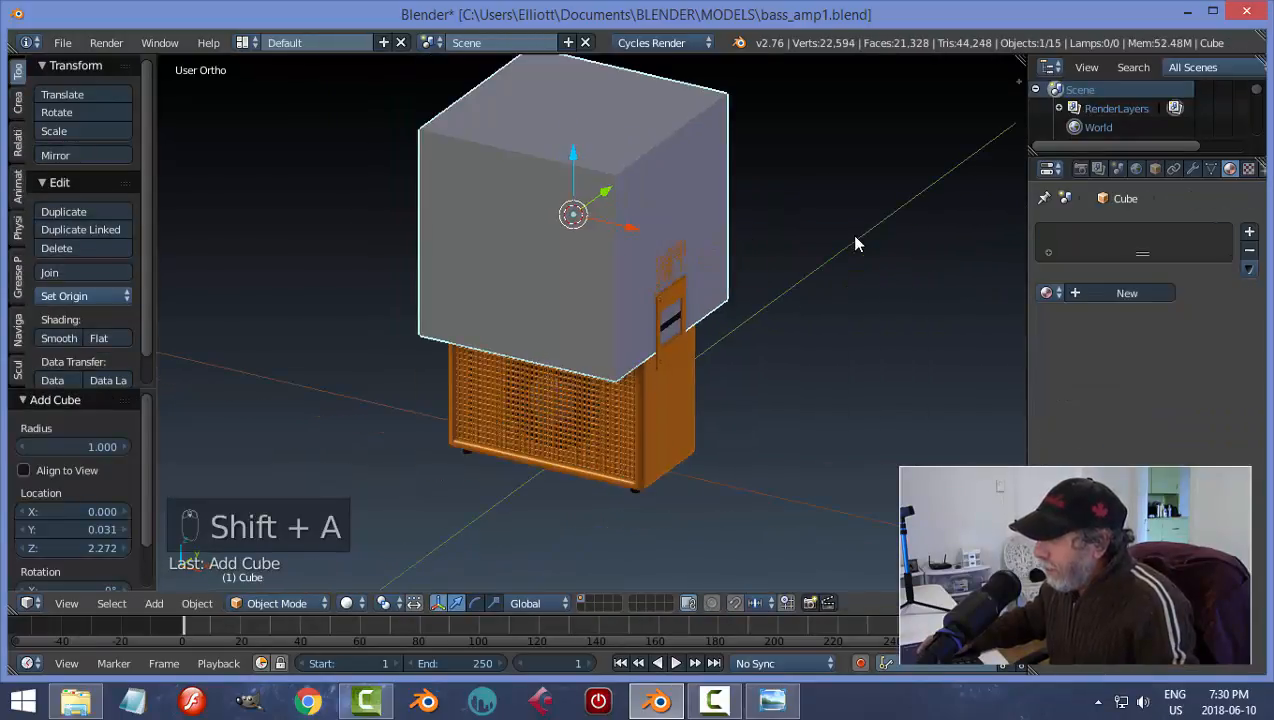
key("Tab")
left_click(936, 239)
middle_click_drag(868, 224, 823, 216)
key("s")
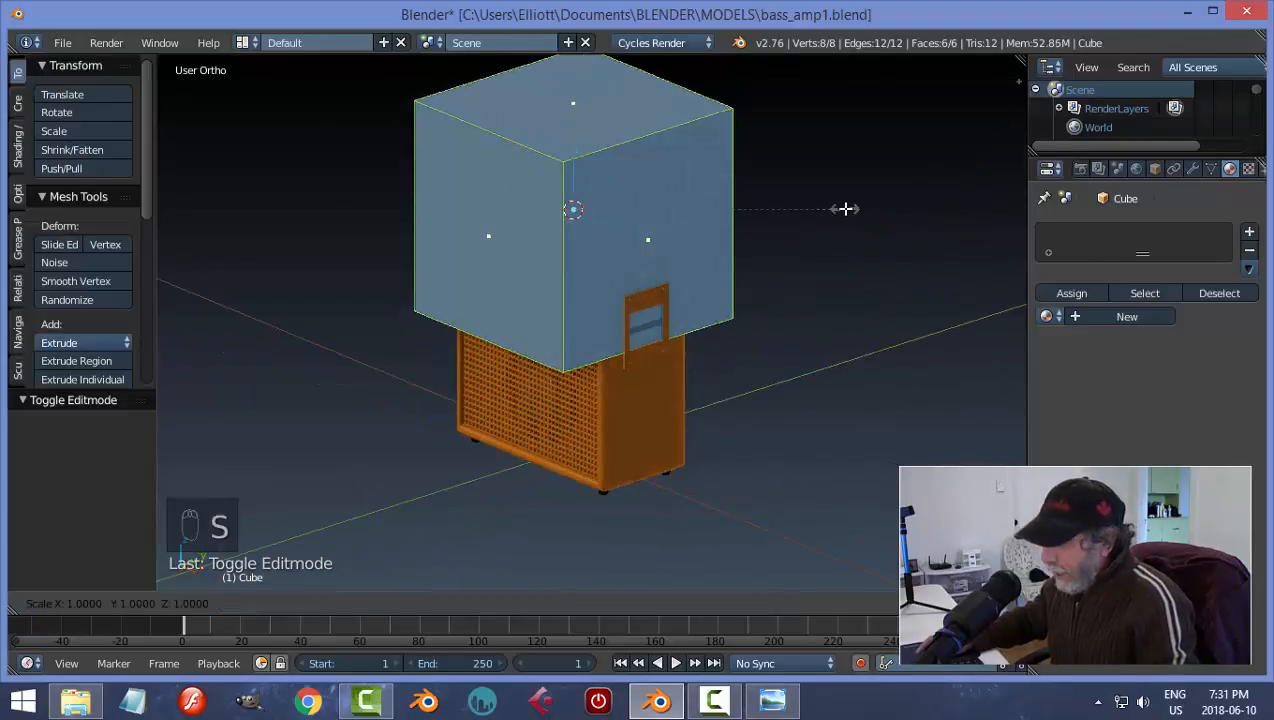
left_click(774, 207)
middle_click_drag(749, 208, 746, 207)
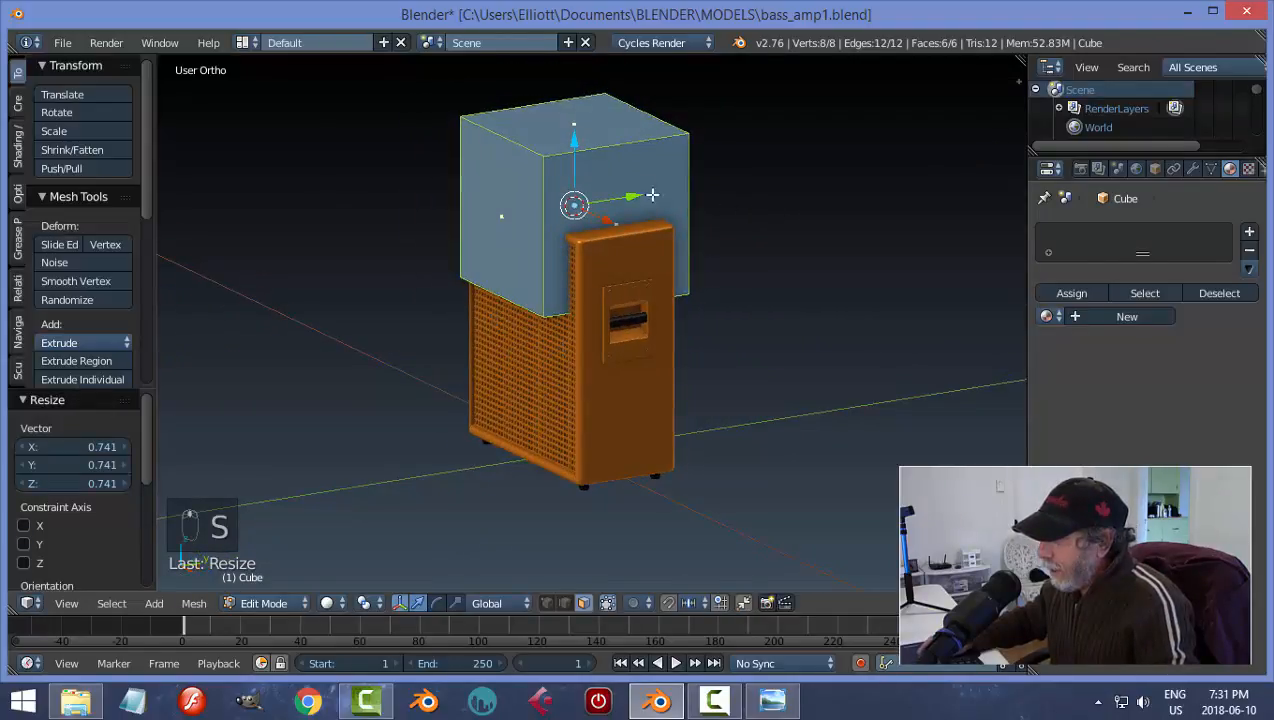
- Scale the cube's mesh to about 0.587 along Y and about 0.494 along Z
middle_click_drag(581, 143, 830, 199)
key("s")
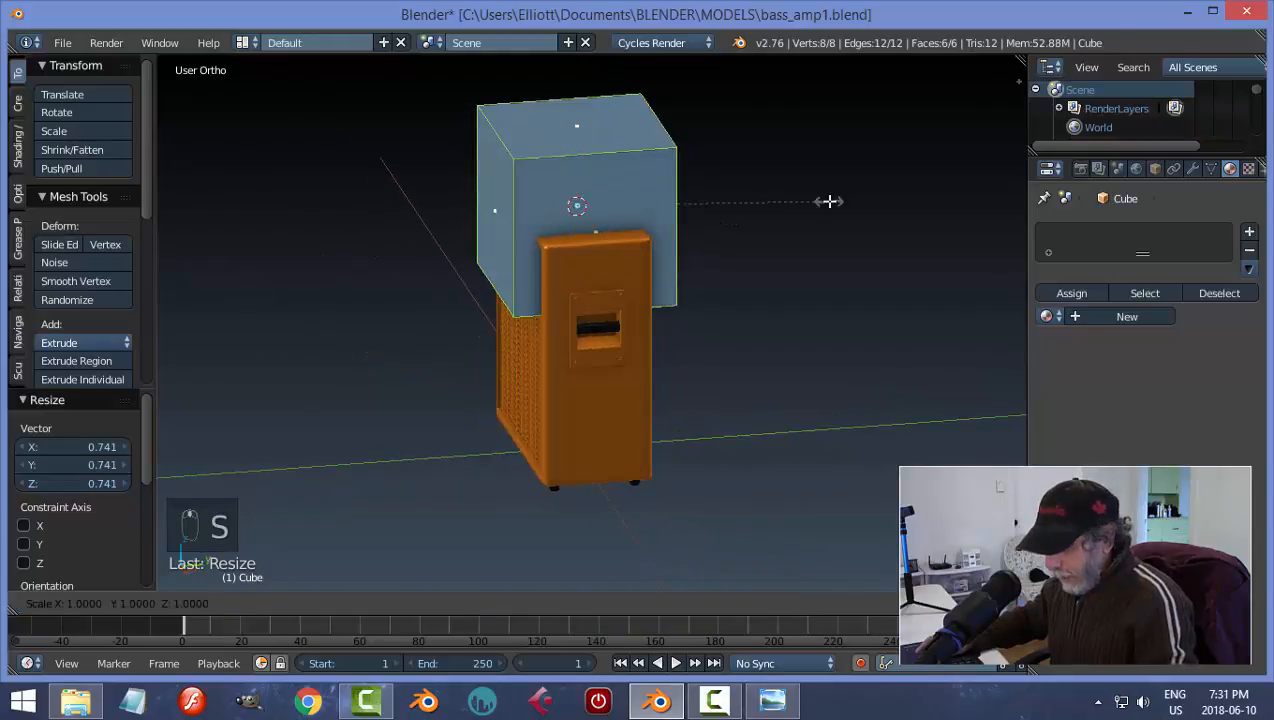
key("y")
left_click(726, 207)
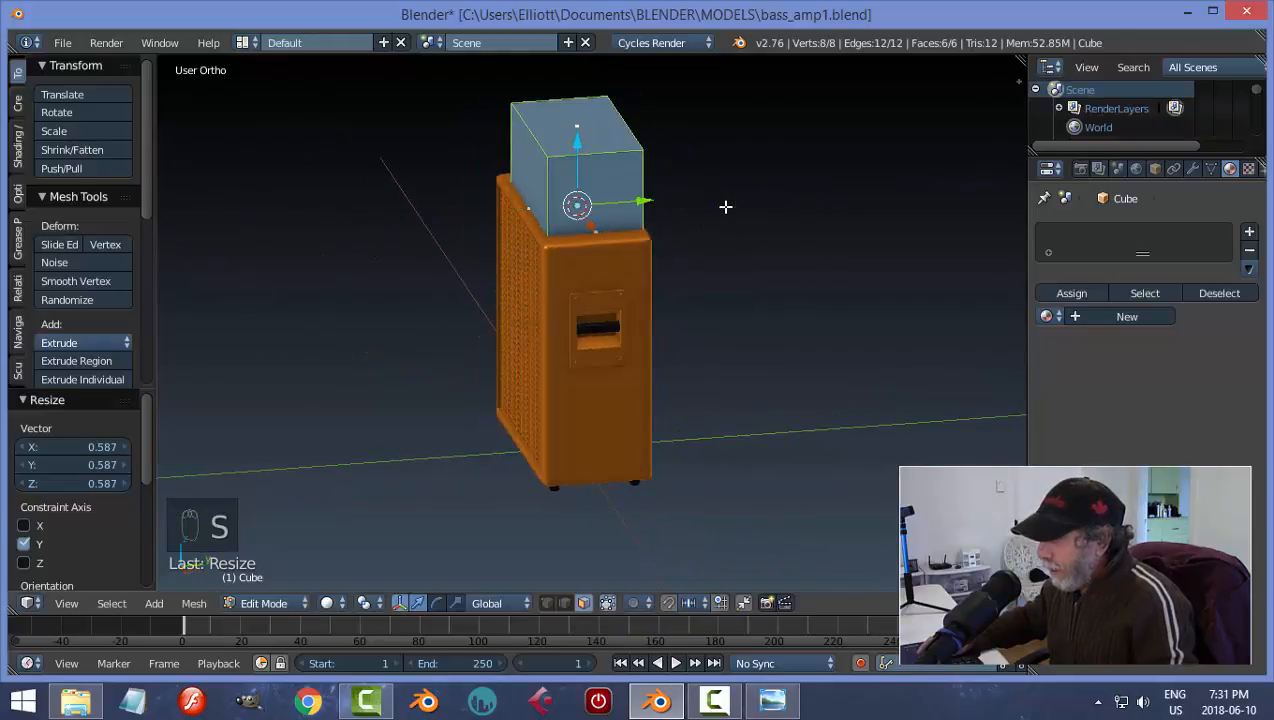
mouse_move(725, 205)
middle_mouse_down()
mouse_move(864, 196)
mouse_move(735, 228)
middle_mouse_up()
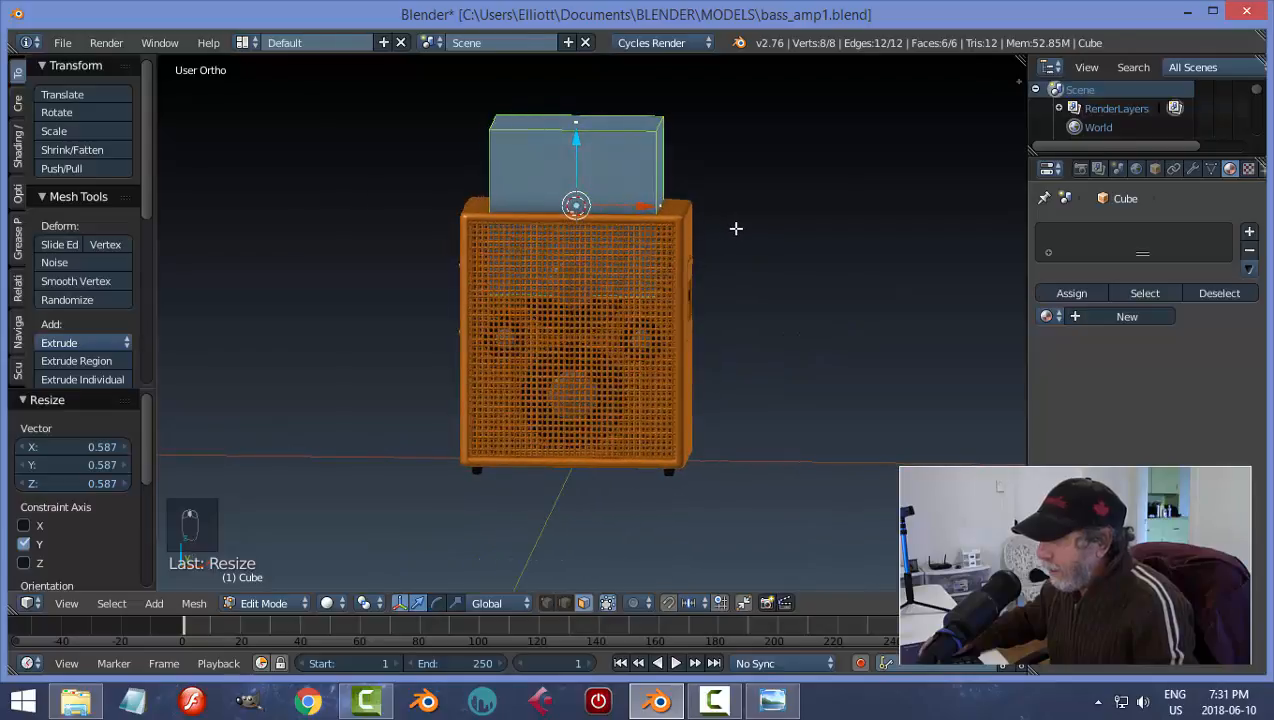
key("s")
key("z")
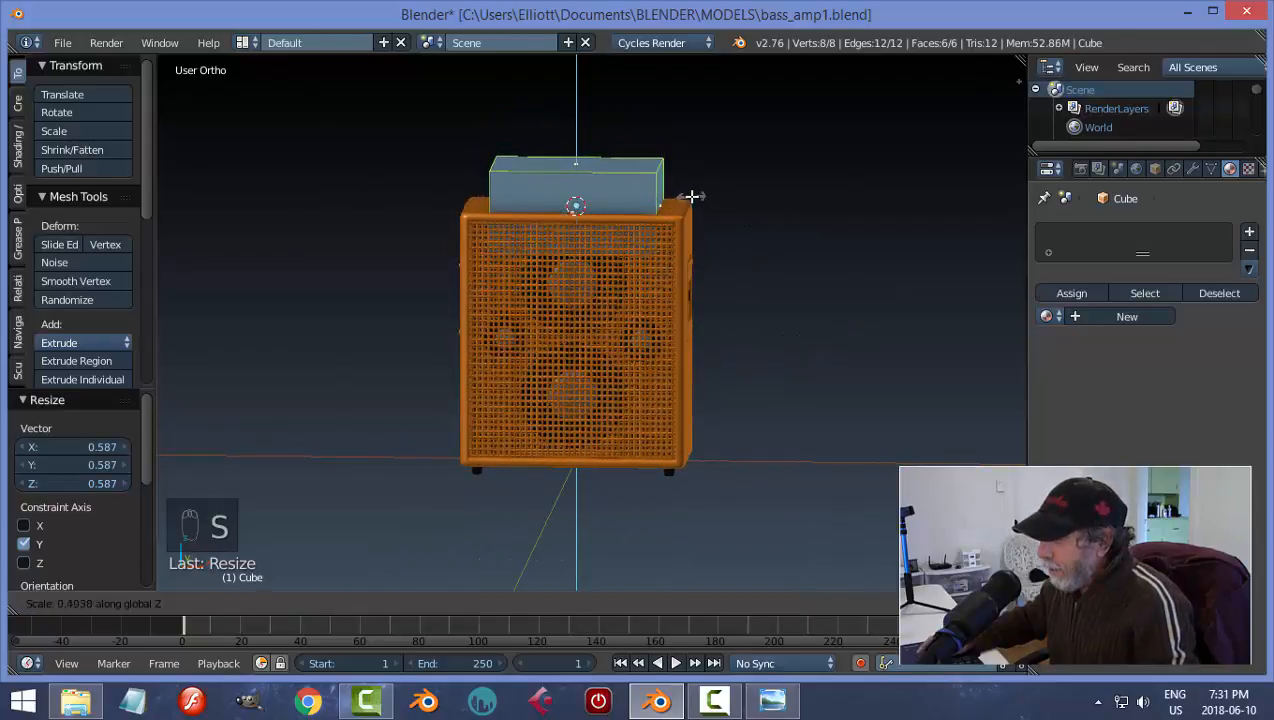
left_click(692, 195)
- Raise the box about 0.353 along Z above the cabinet and scale it to about 0.871 along Y
key("g")
key("z")
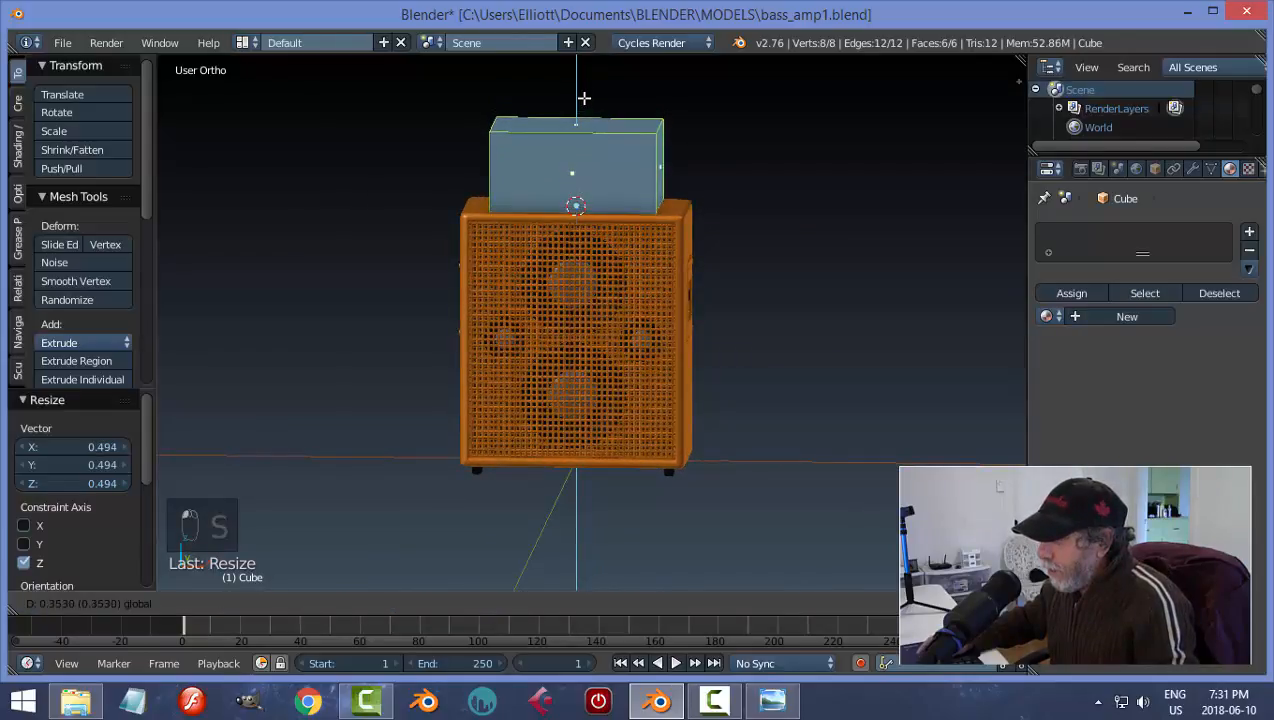
left_click(584, 98)
middle_click_drag(828, 196, 757, 213)
key("s")
key("y")
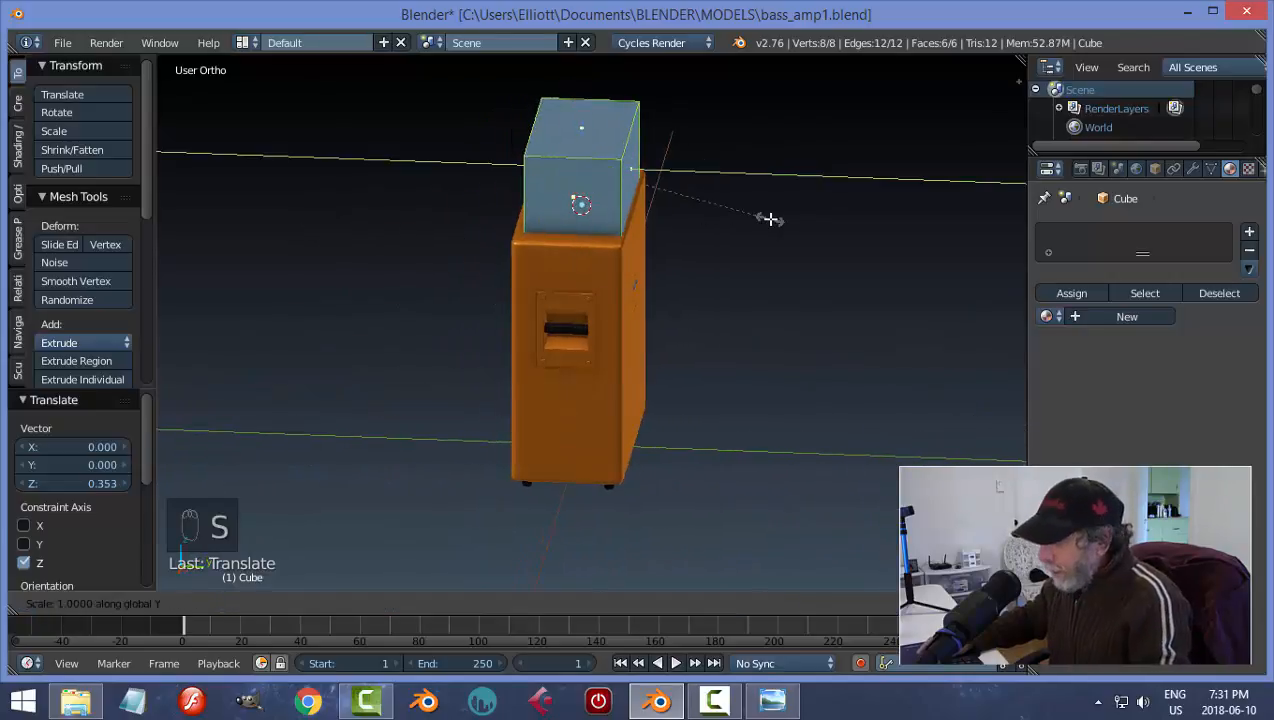
left_click(694, 239)
- Scale the box to about 0.93 along Z and raise it another 0.050 so it rests on the cabinet
middle_click_drag(694, 239, 802, 222)
key("s")
key("z")
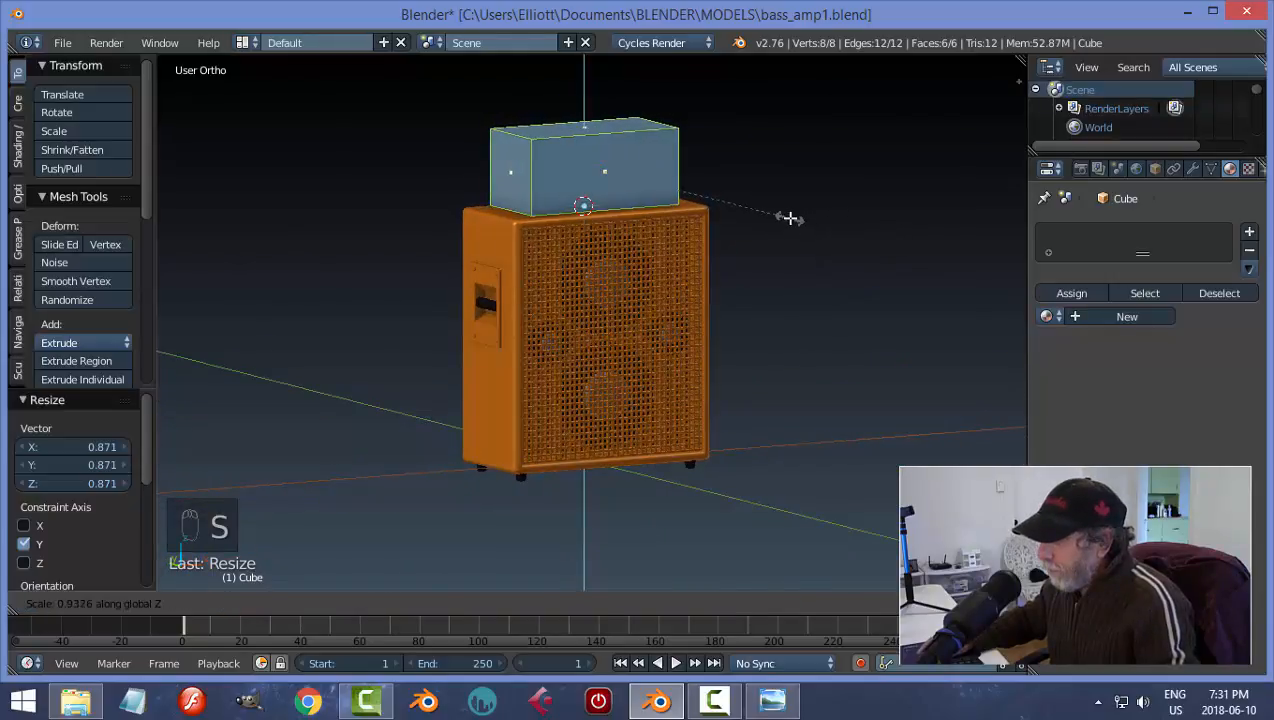
left_click(790, 218)
left_click_drag(586, 99, 588, 96)
middle_click_drag(819, 167, 733, 173)
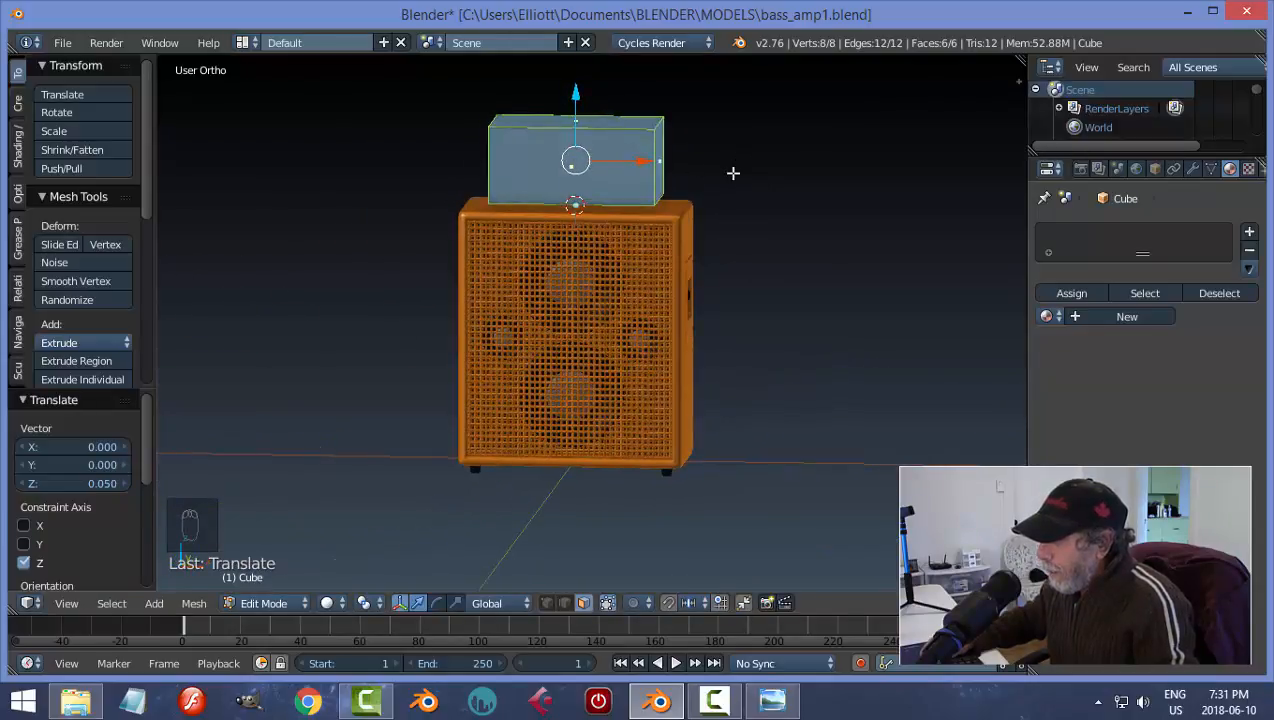
- Widen the box slightly along X, keeping it narrower than the cabinet, and return to Object Mode
key("s")
key("x")
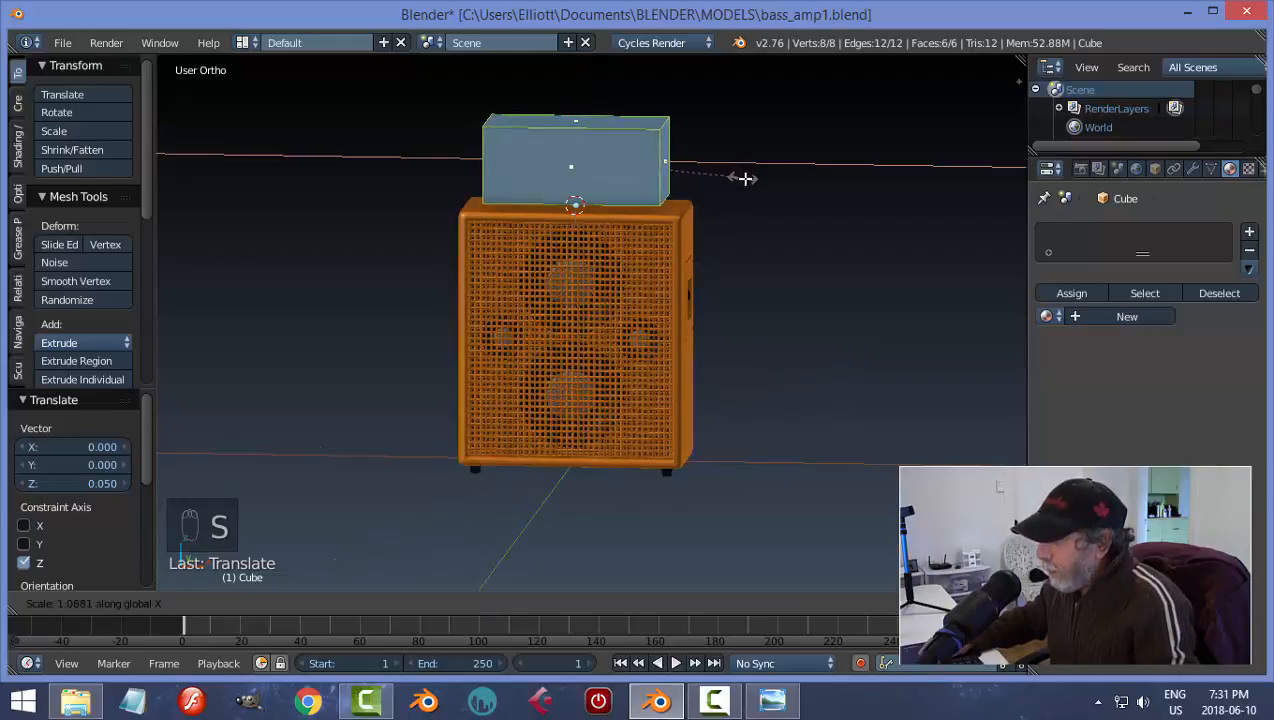
left_click(768, 177)
middle_click_drag(771, 176, 737, 196)
key("Tab")
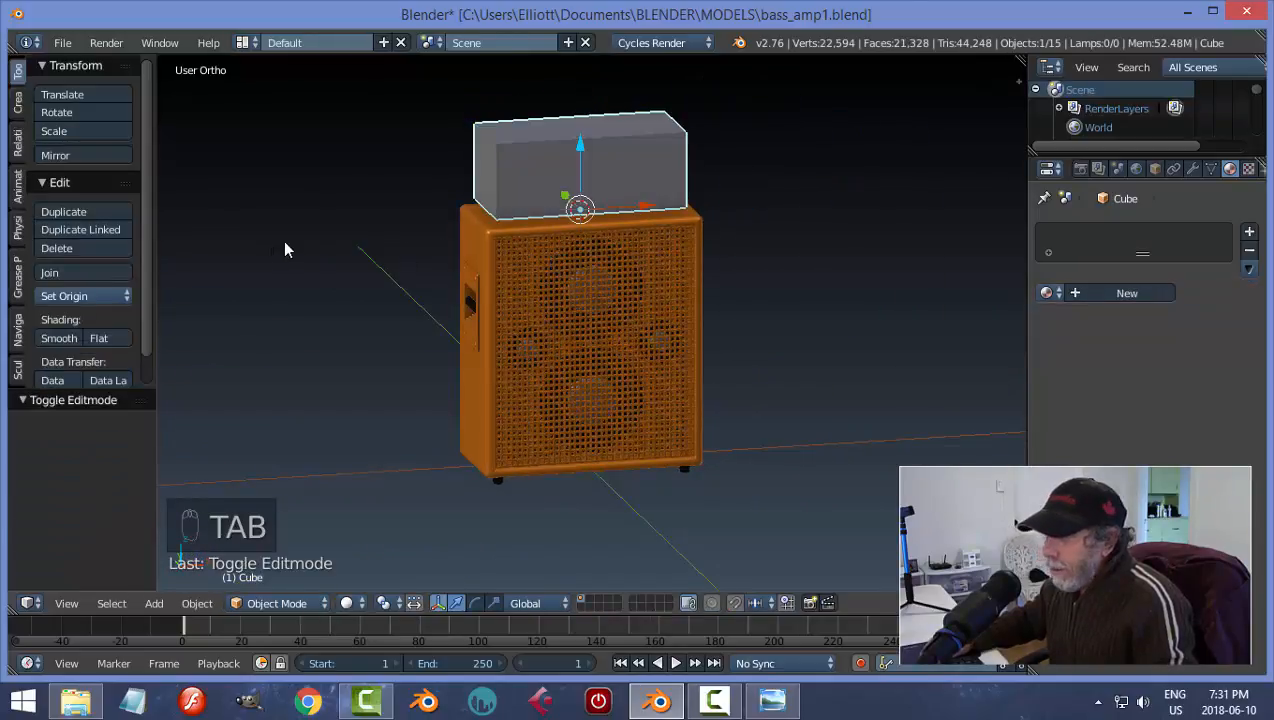
- Set the box's origin to its geometry and apply its rotation and scale
left_click(64, 296)
left_click(105, 337)
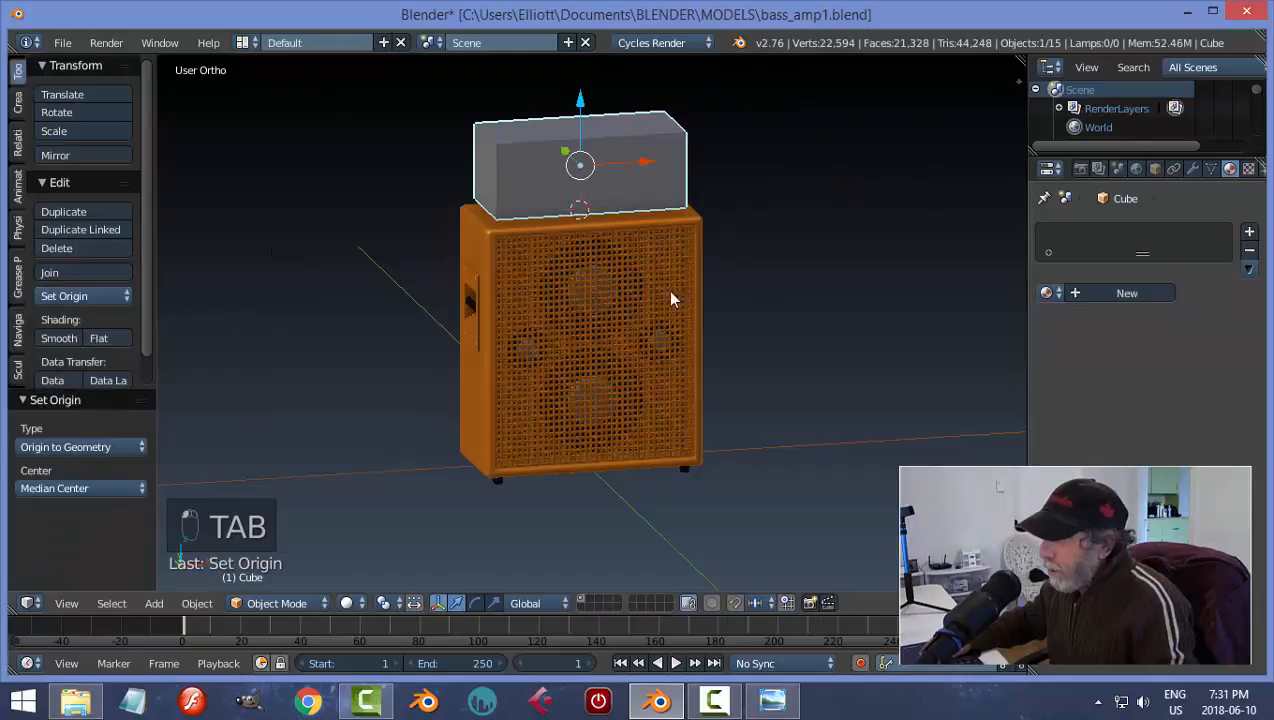
middle_click_drag(671, 298, 710, 270)
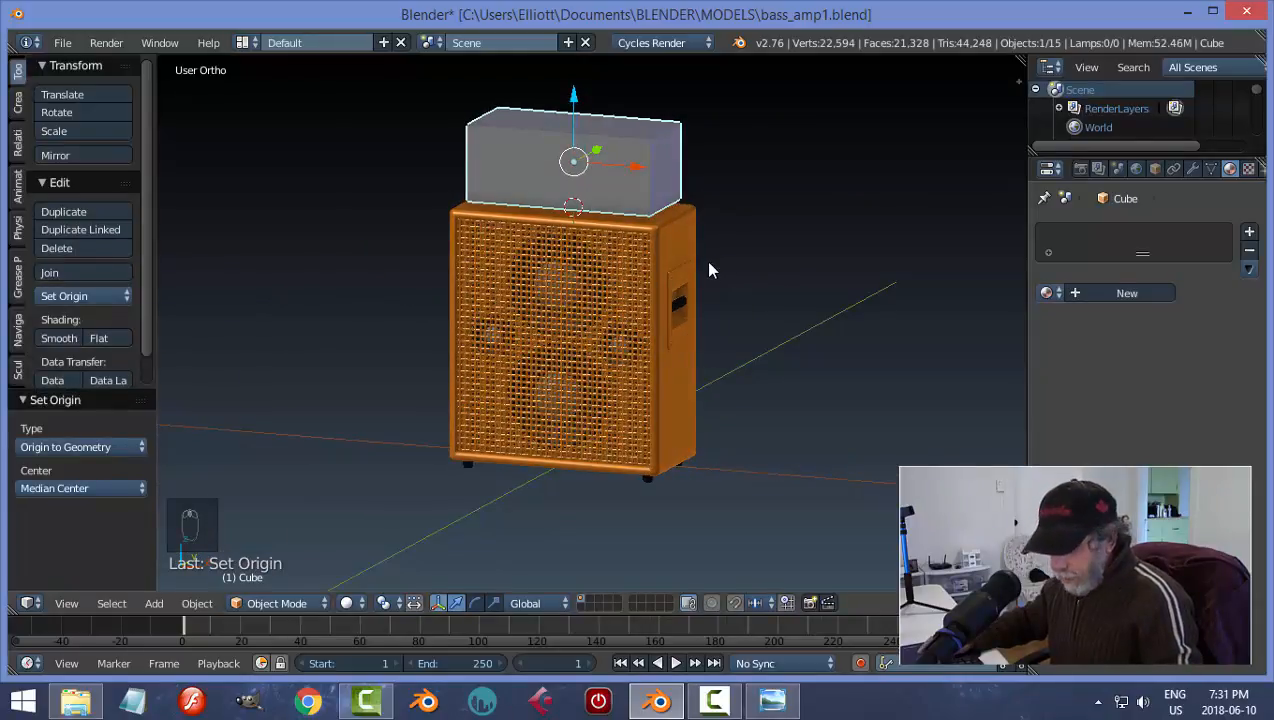
key("ctrl+a")
left_click(700, 320)
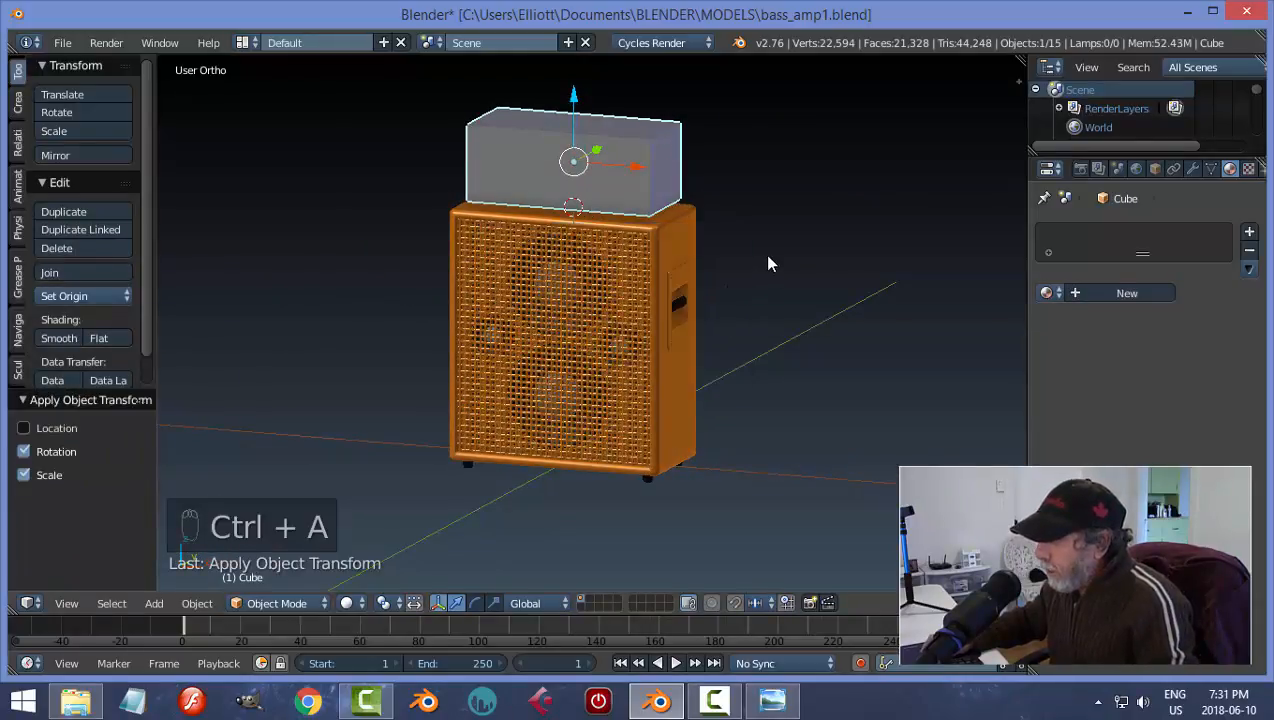
- Bevel the box's four vertical corner edges by about 0.06 with three segments, then clear the selection
middle_click_drag(768, 263, 717, 292)
key("Tab")
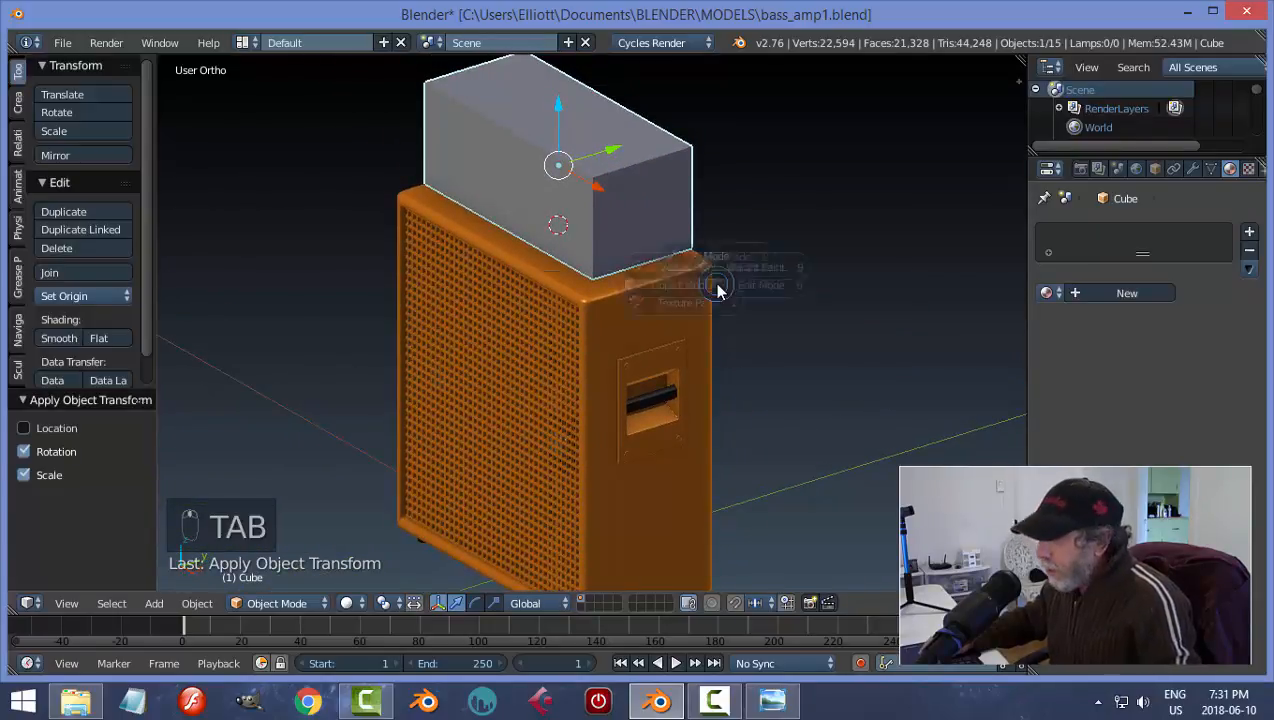
left_click(868, 294)
key("ctrl+Tab")
left_click(709, 266)
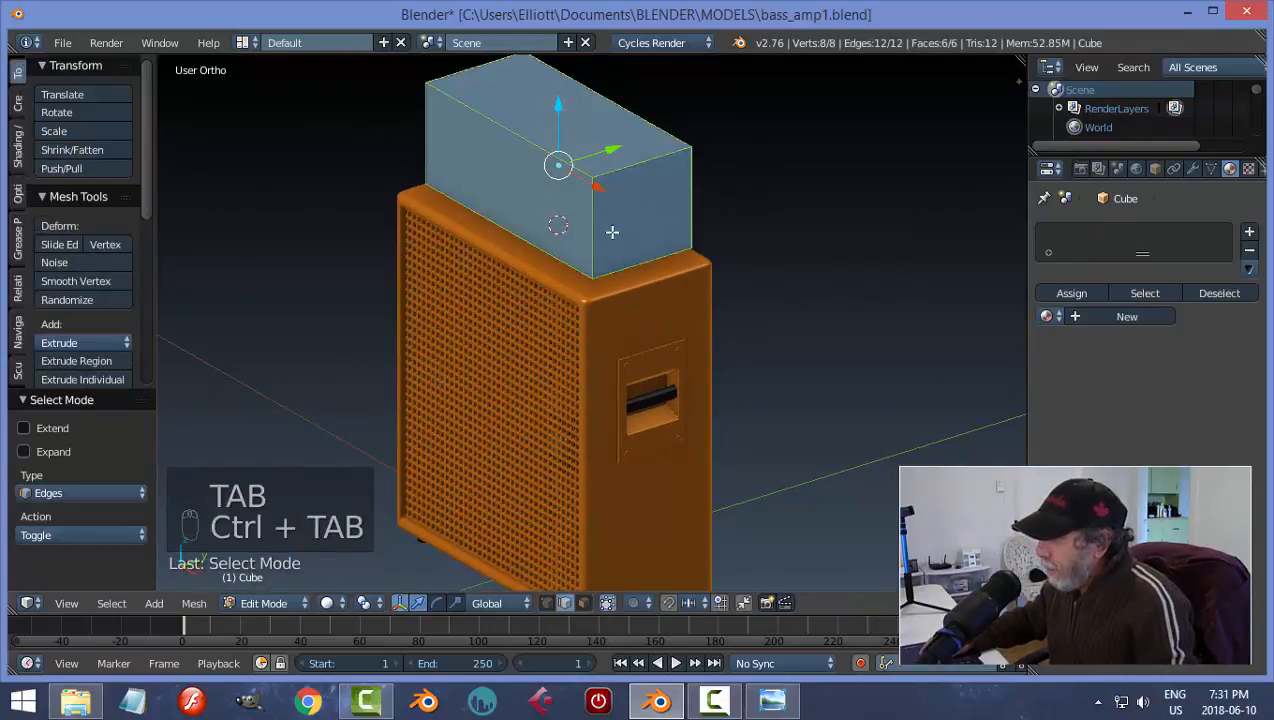
right_click(594, 217)
right_click(692, 168, "shift")
middle_click_drag(498, 230, 754, 225)
right_click(592, 203, "shift")
right_click(490, 183, "shift")
middle_click_drag(547, 235, 664, 232)
key("ctrl+b")
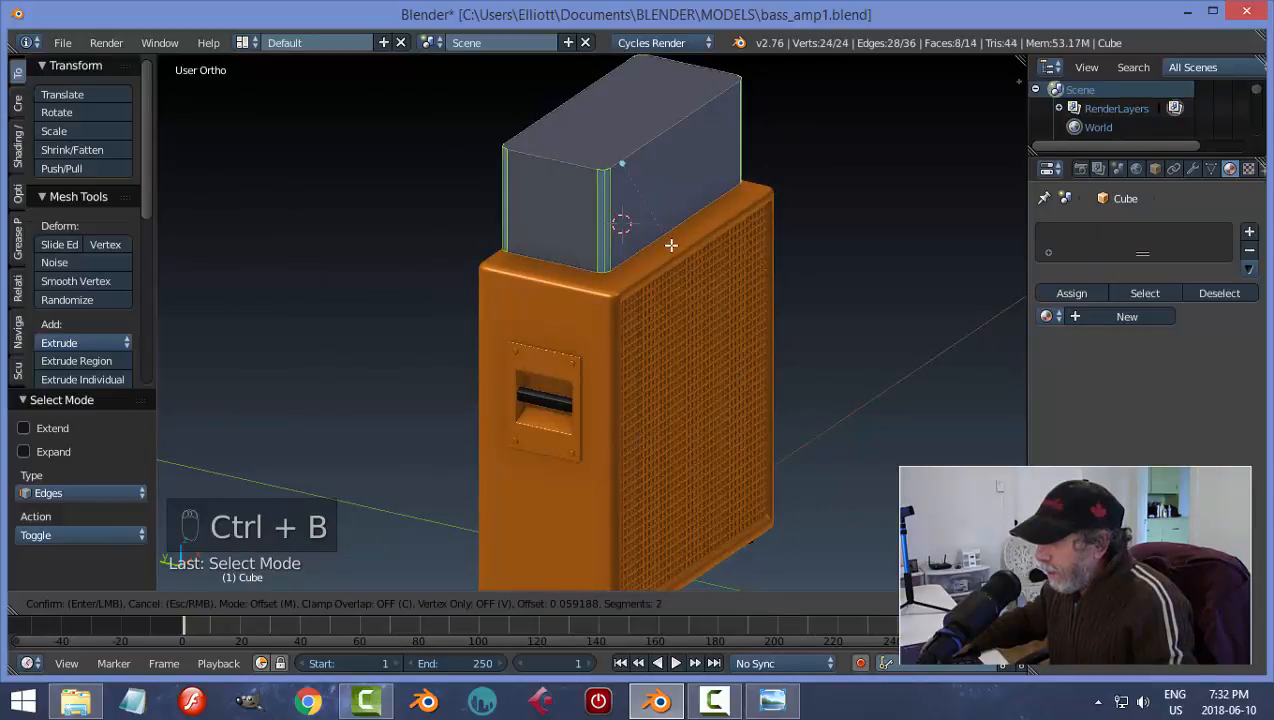
left_click(671, 245)
key("a")
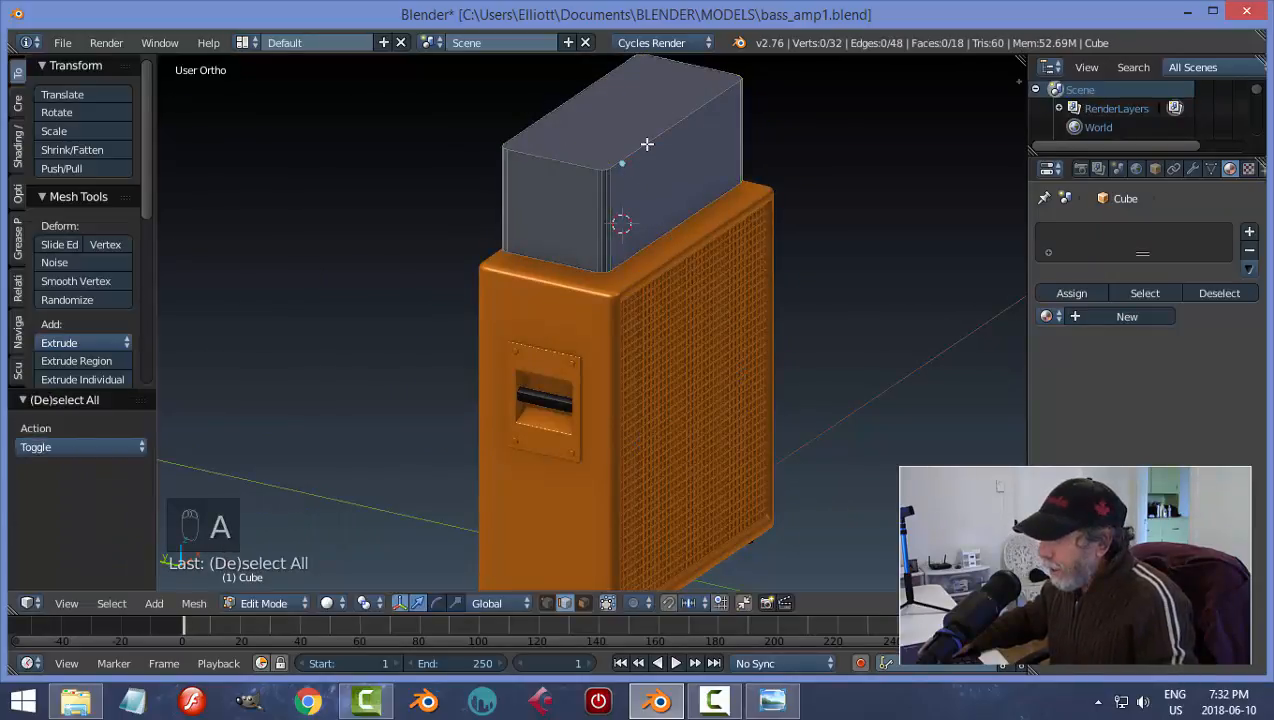
- Bevel the edge loops around the box's top and bottom by about 0.020 with 3 segments
key("a")
key("ctrl+b")
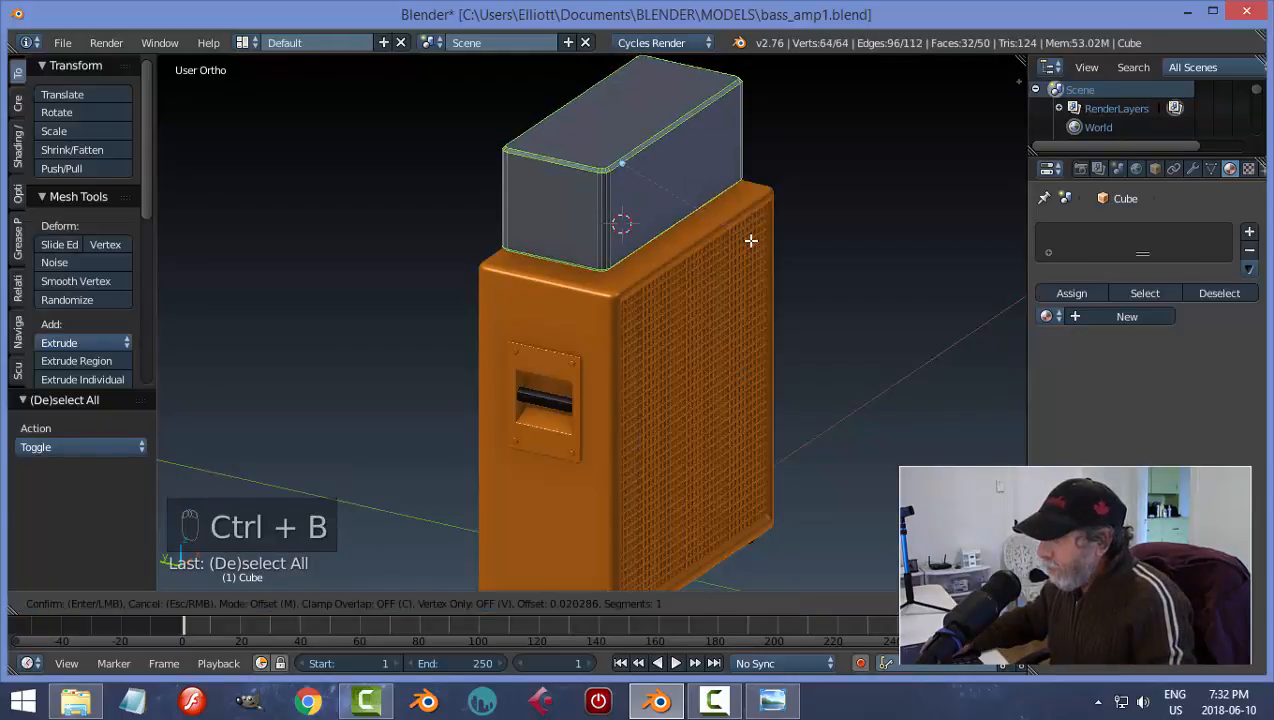
scroll(751, 240, "up", 2)
left_click(751, 240)
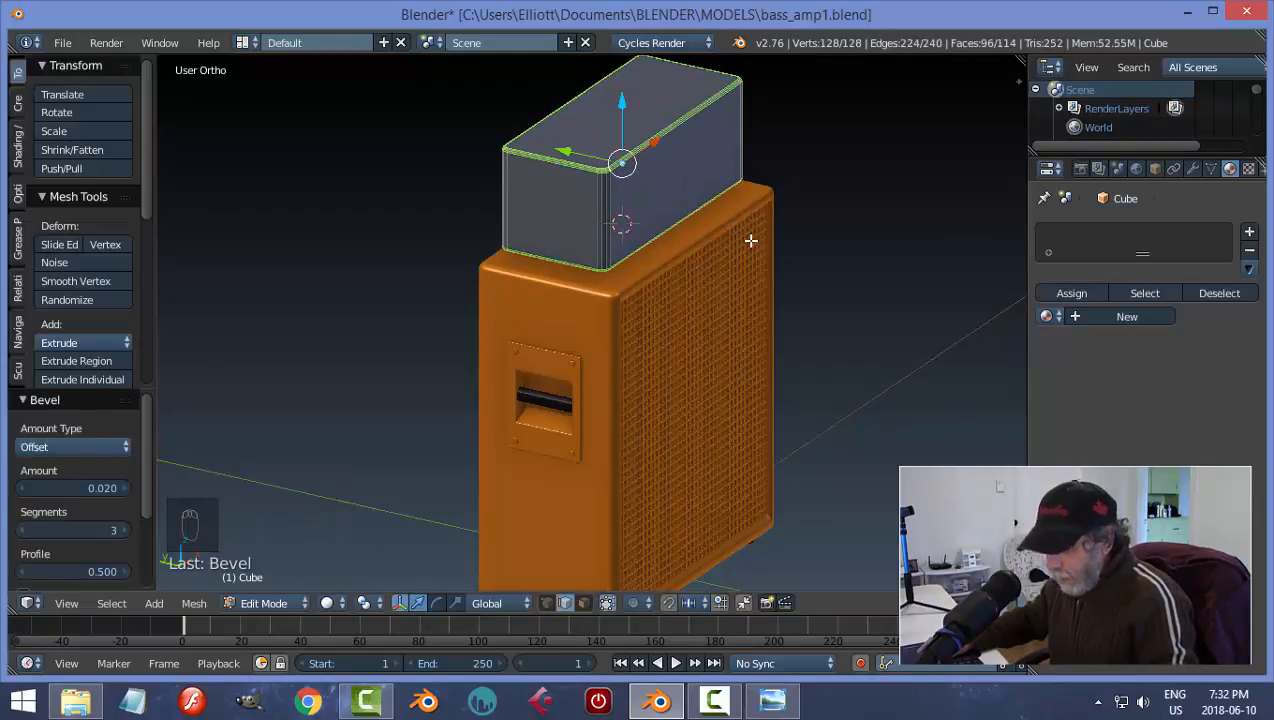
- Clear the bevelled edge selection and return the amp head box to Object Mode
key("a")
key("Tab")
scroll(859, 265, "down", 2)
middle_click_drag(841, 293, 665, 233)
scroll(675, 256, "up", 1)
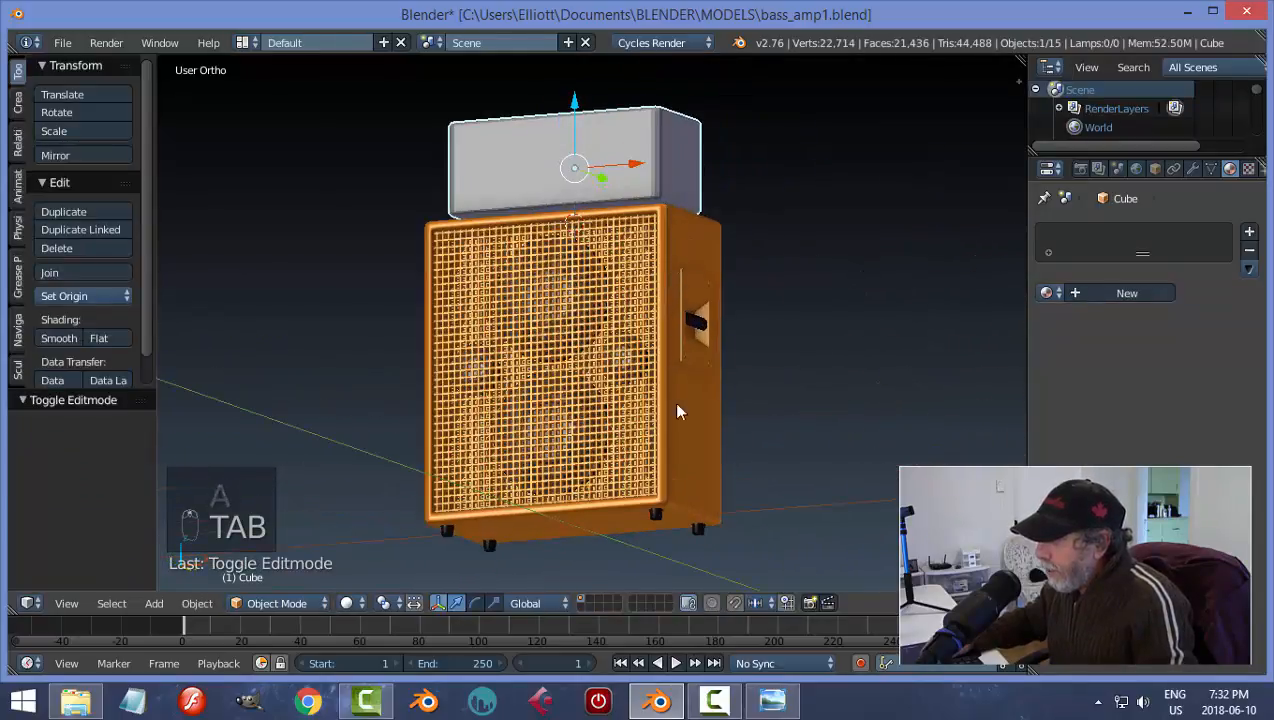
- Duplicate the cabinet's black feet in place and raise the copy 2.383 along Z to the base of the amp head
right_click(656, 516)
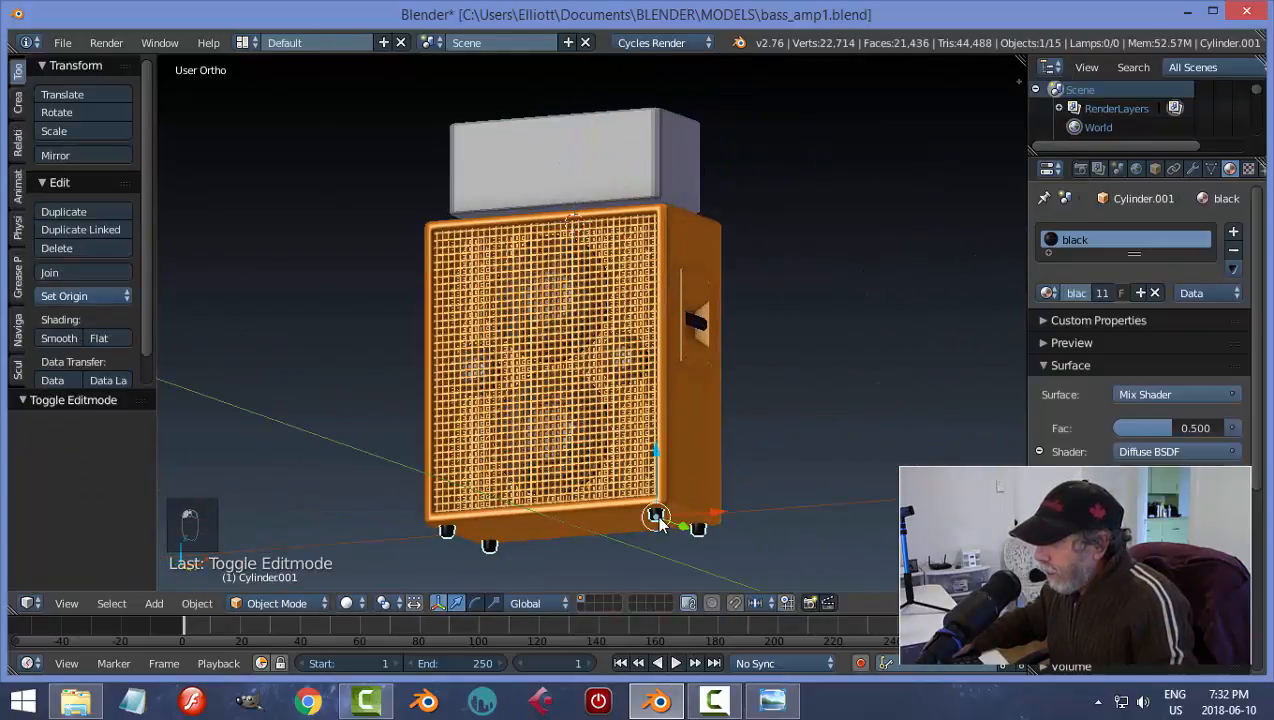
key("shift+d")
right_click(743, 361)
middle_click_drag(743, 361, 680, 510)
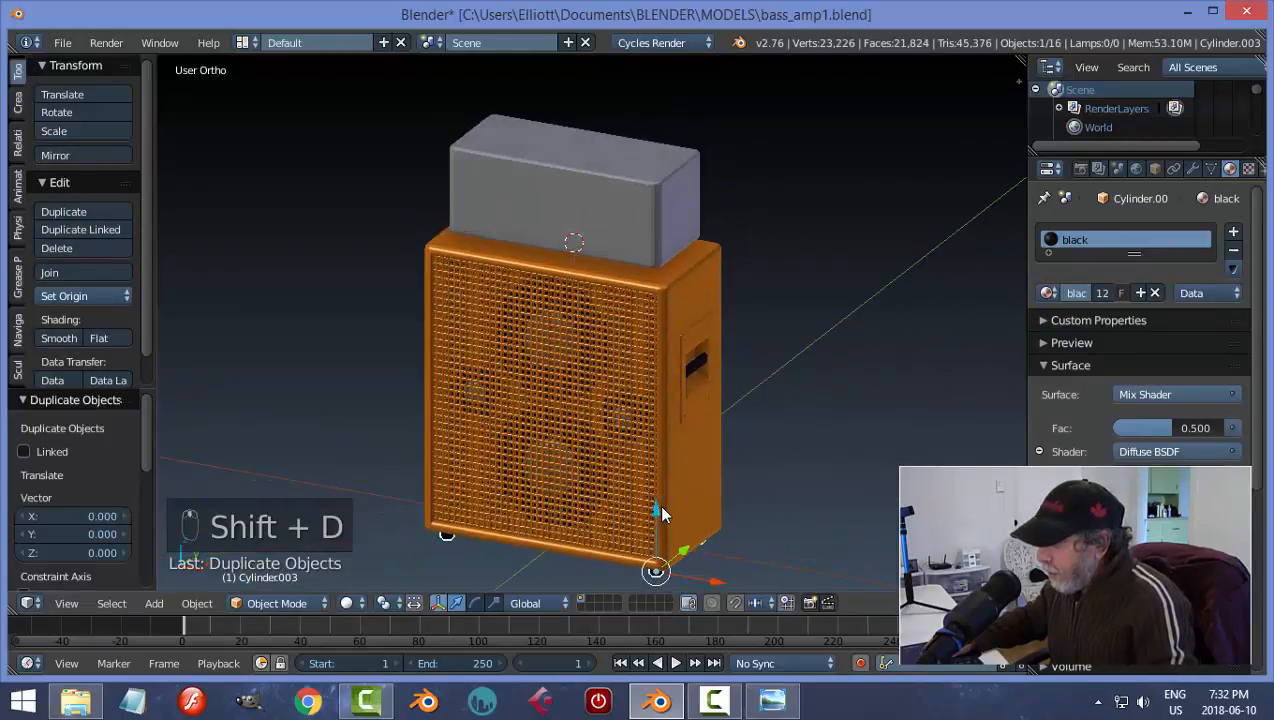
left_click_drag(661, 514, 674, 214)
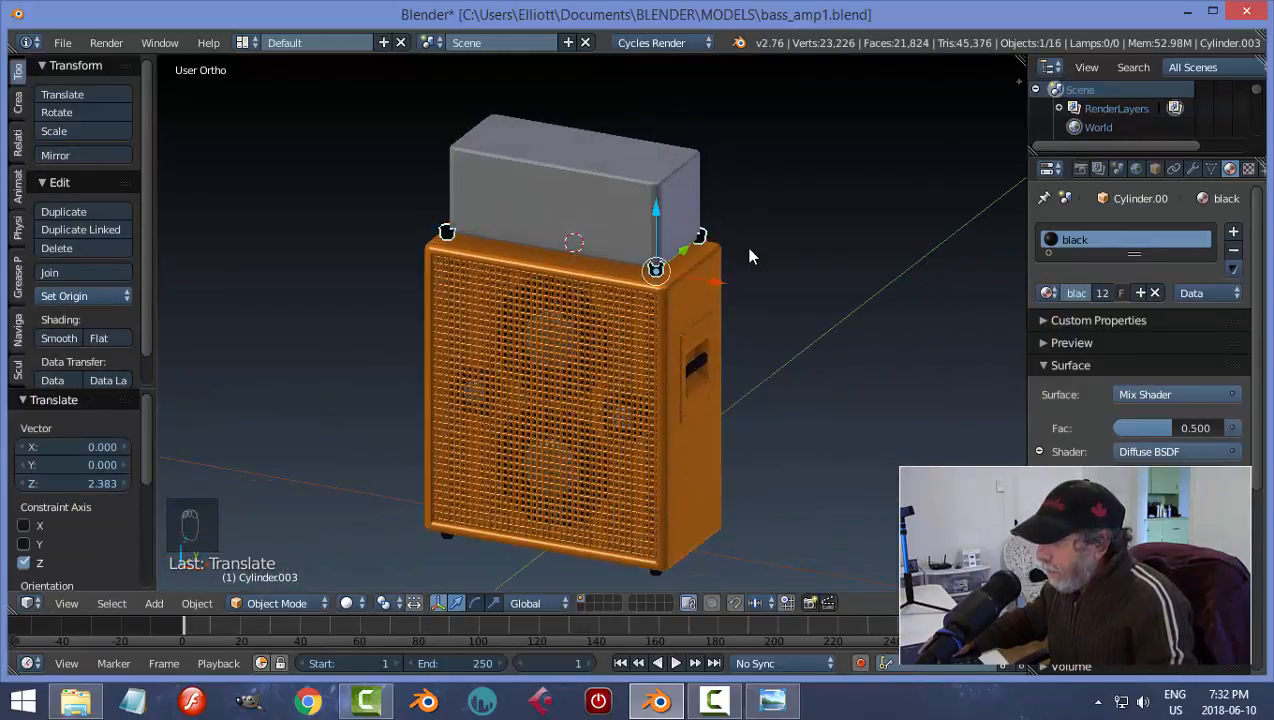
scroll(743, 266, "up", 1)
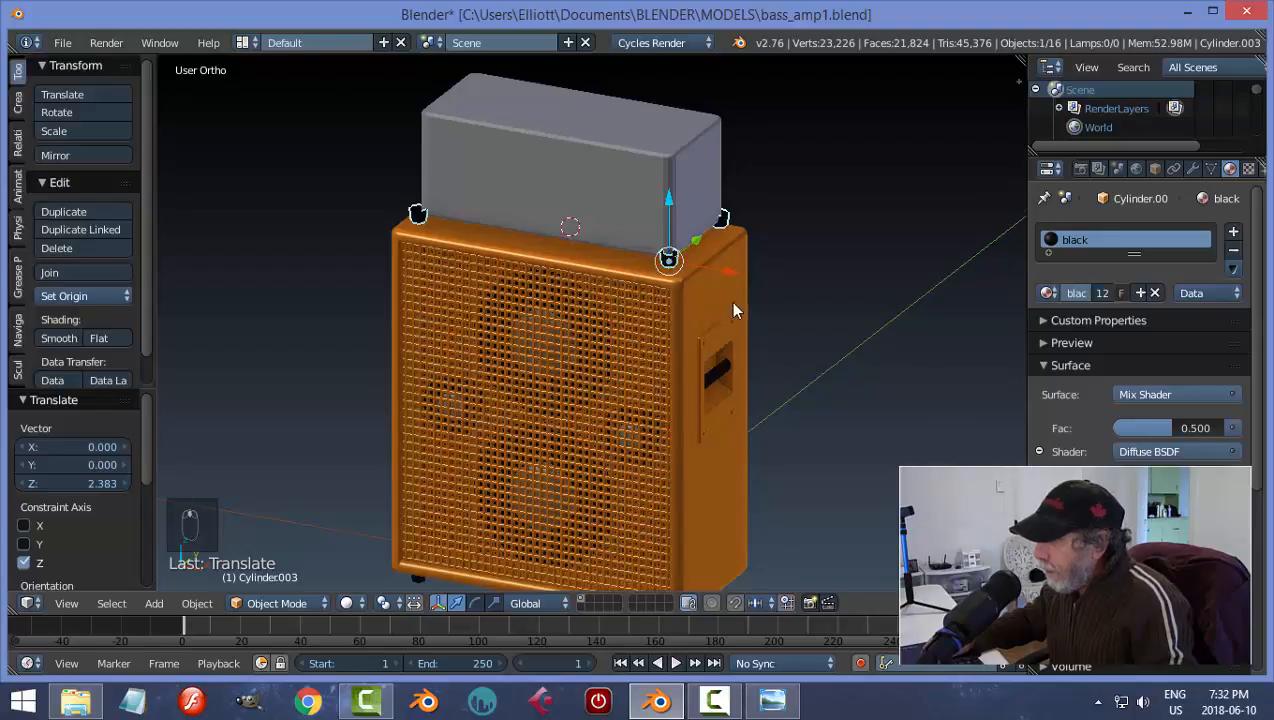
- Box-select the speaker cabinet with all its parts and hide it, leaving out the amp head and its duplicated feet
key("KP_1")
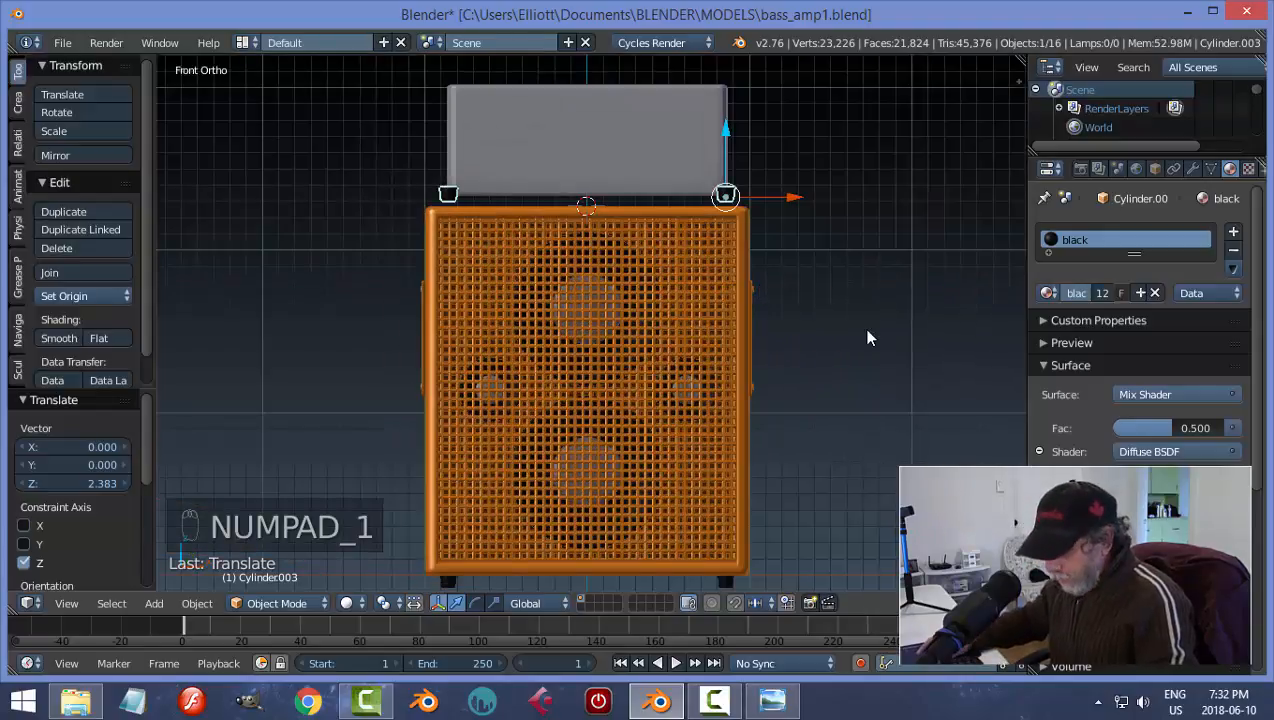
key("a")
key("a")
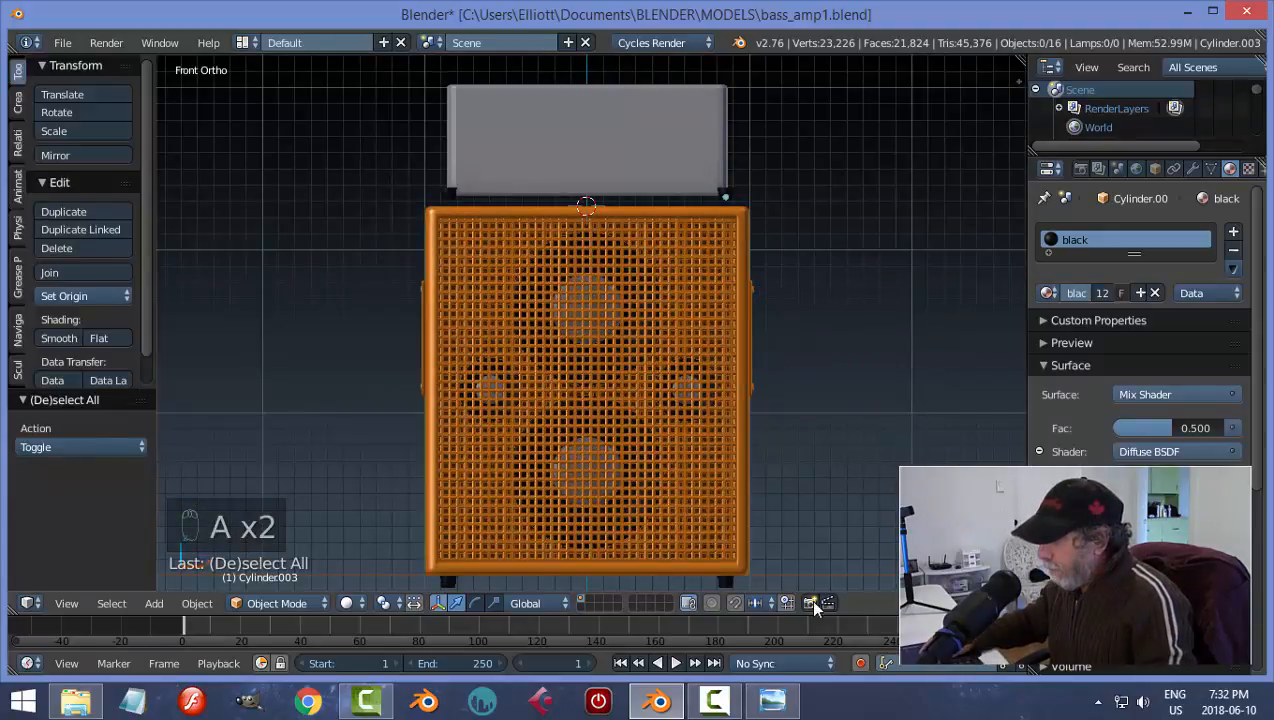
key("b")
left_click_drag(810, 584, 380, 200)
key("h")
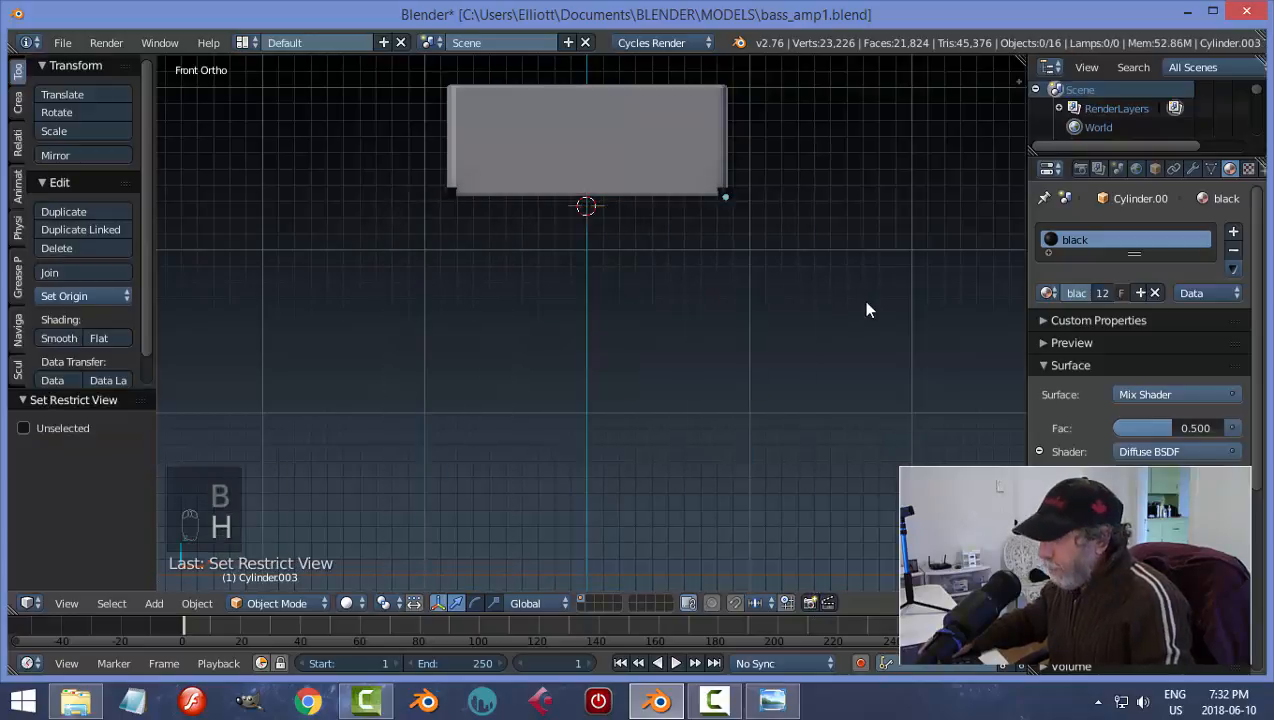
- Frame the amp head from below, then select all geometry of its duplicated feet in Edit Mode
middle_click_drag(862, 300, 606, 231)
right_click(606, 231)
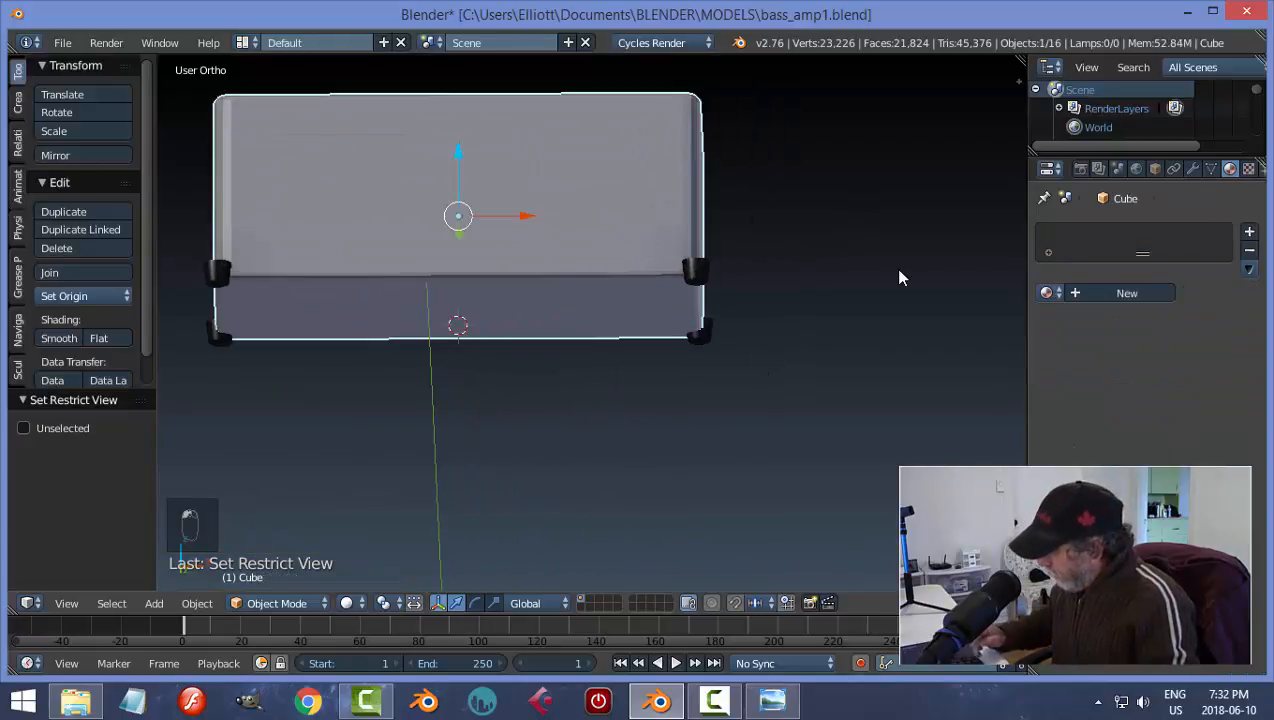
key("KP_Decimal")
middle_click_drag(827, 379, 785, 381)
scroll(770, 378, "up", 3)
right_click(797, 330)
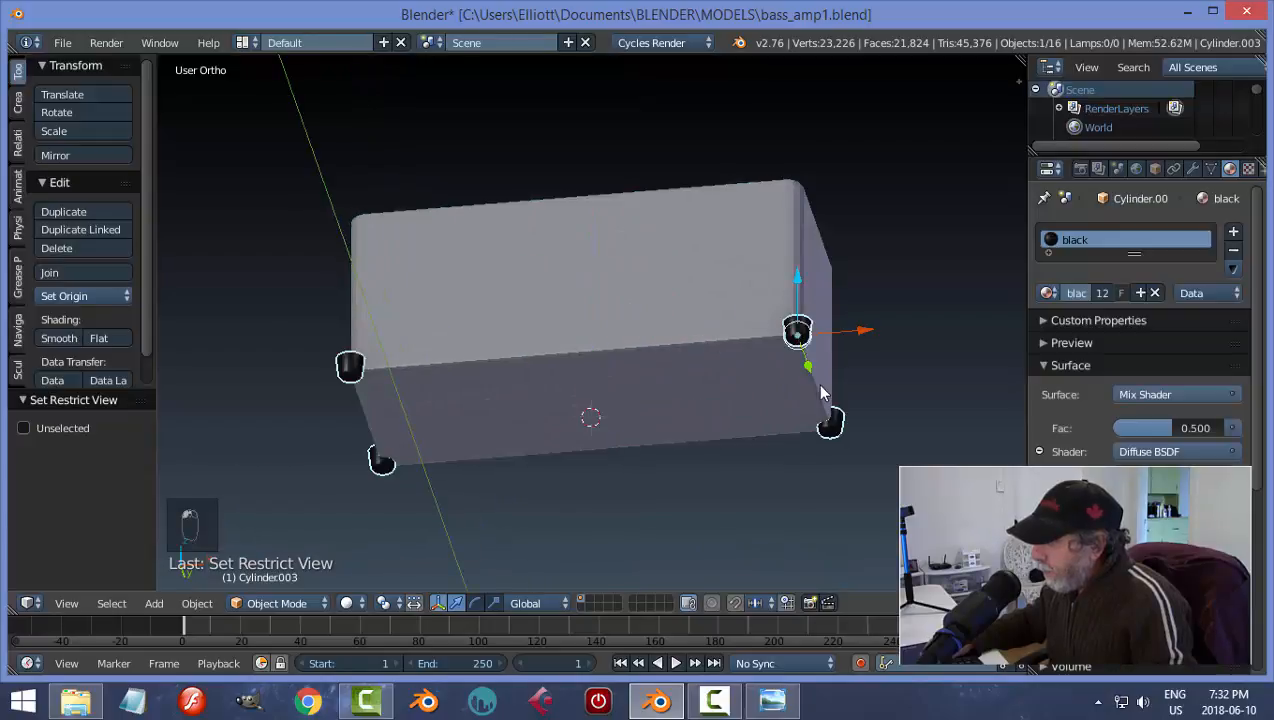
key("Tab")
key("a")
key("a")
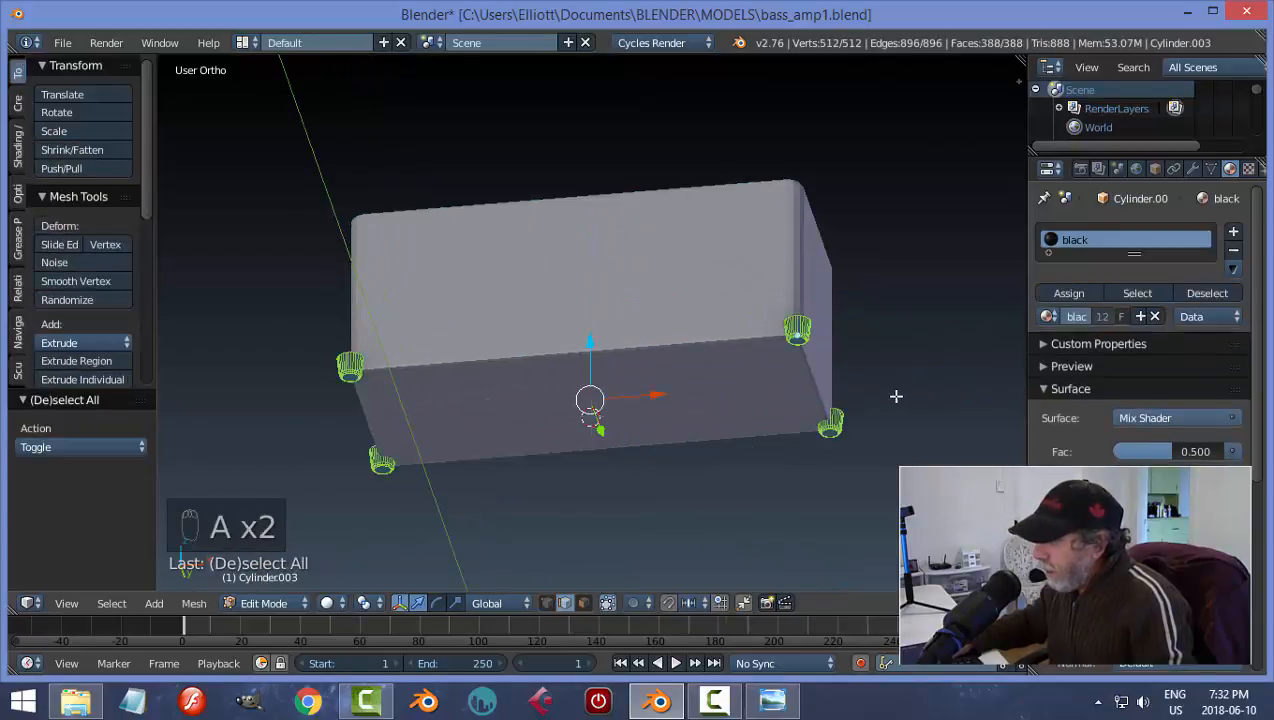
middle_click_drag(896, 396, 872, 401)
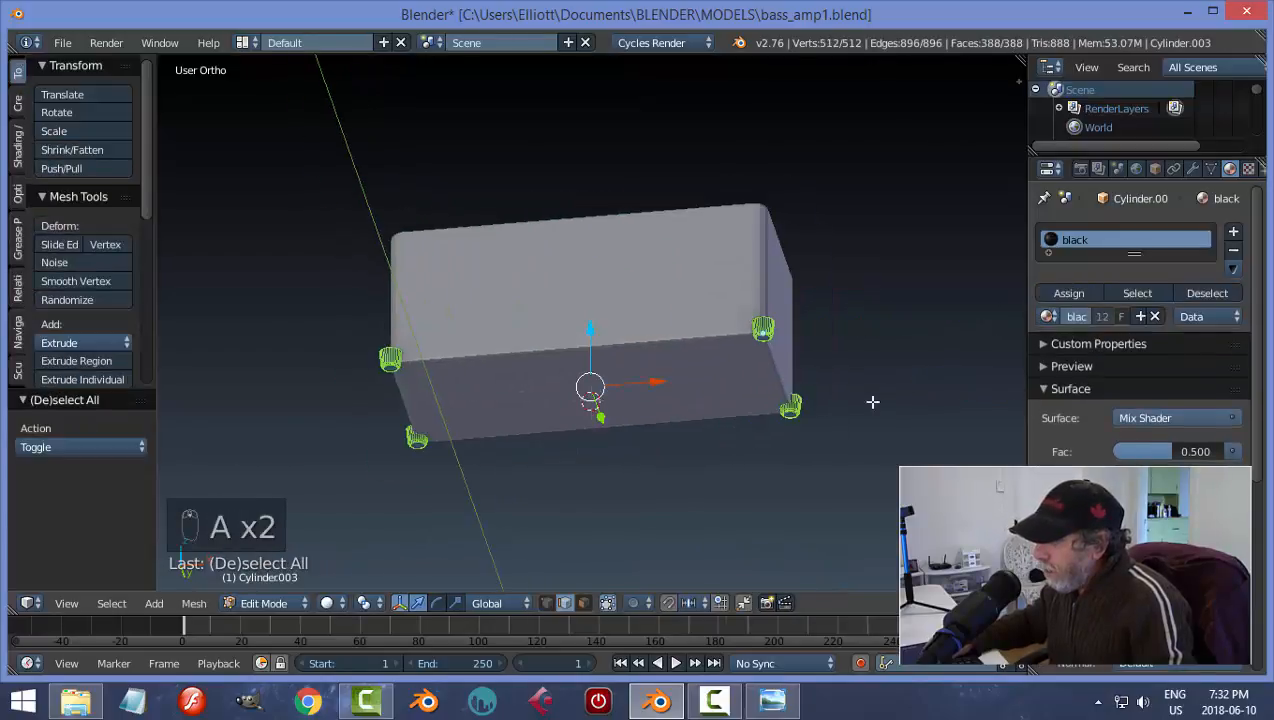
left_click(378, 603)
left_click(395, 538)
middle_click_drag(818, 406, 835, 431)
key("s")
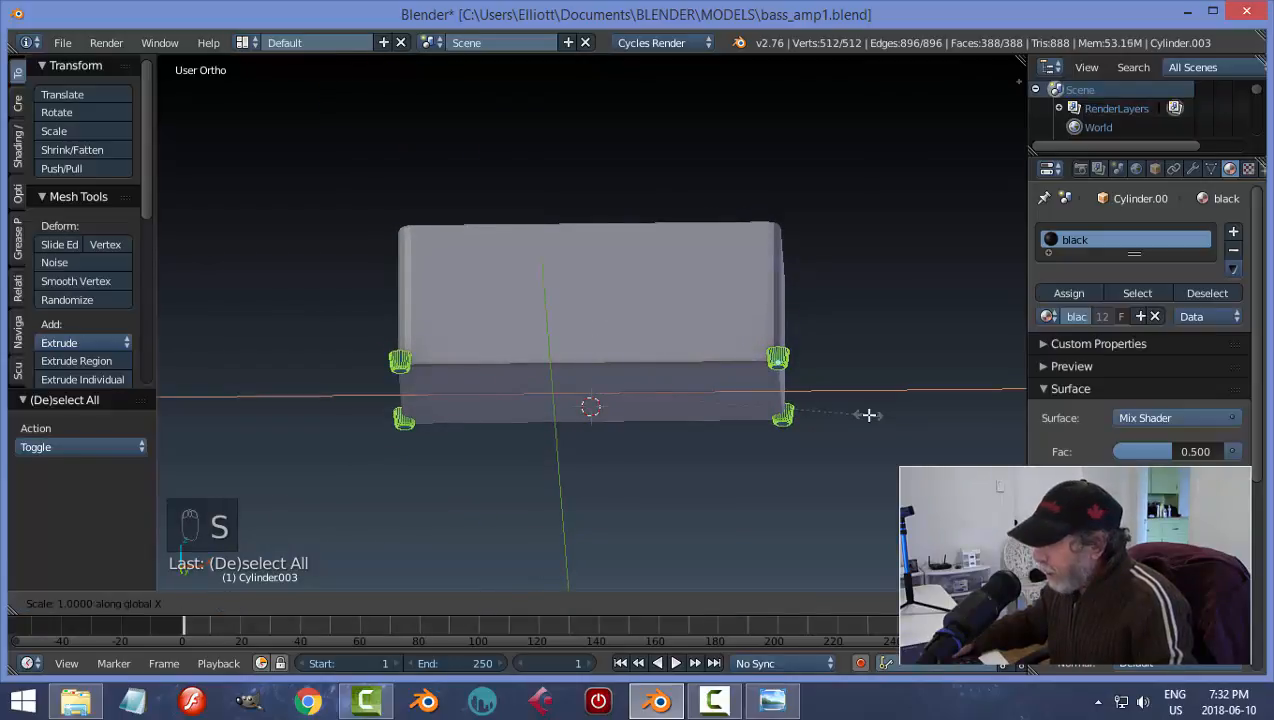
key("x")
left_click(846, 414)
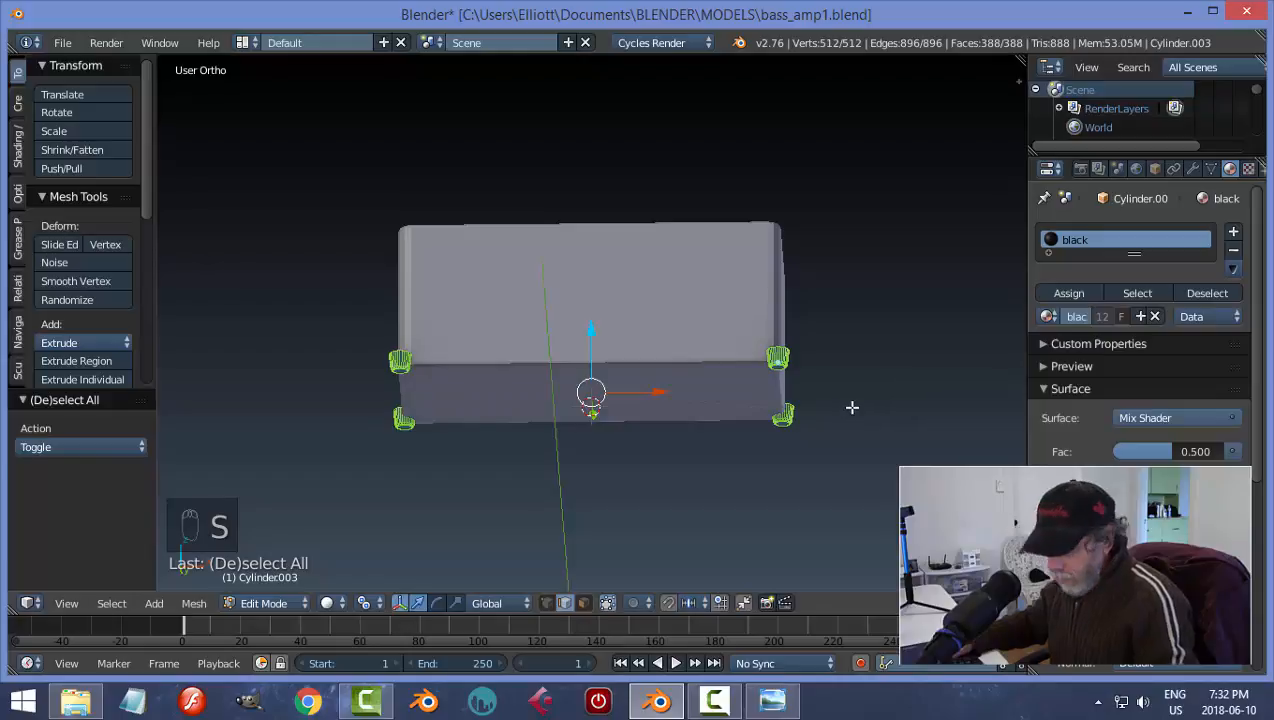
- Clear the feet's selection, switch to face select mode and set the pivot point to Median Point
key("a")
key("ctrl+Tab")
left_click(811, 422)
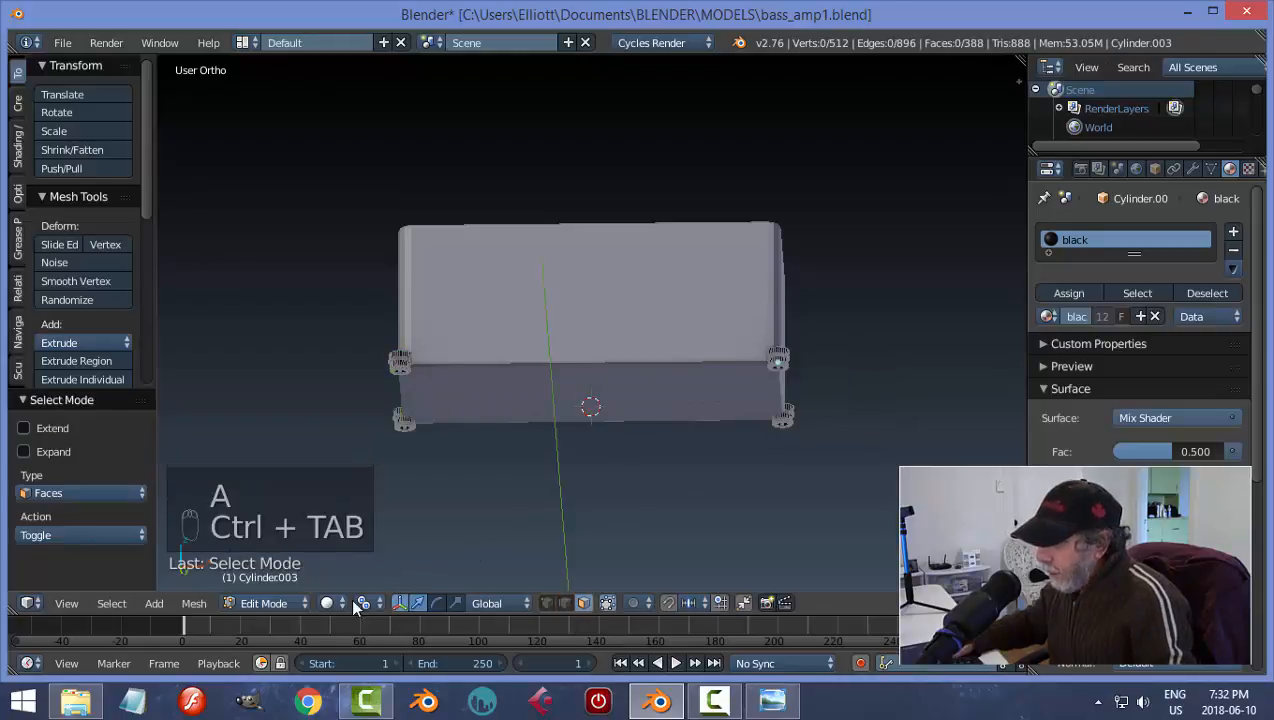
left_click(363, 603)
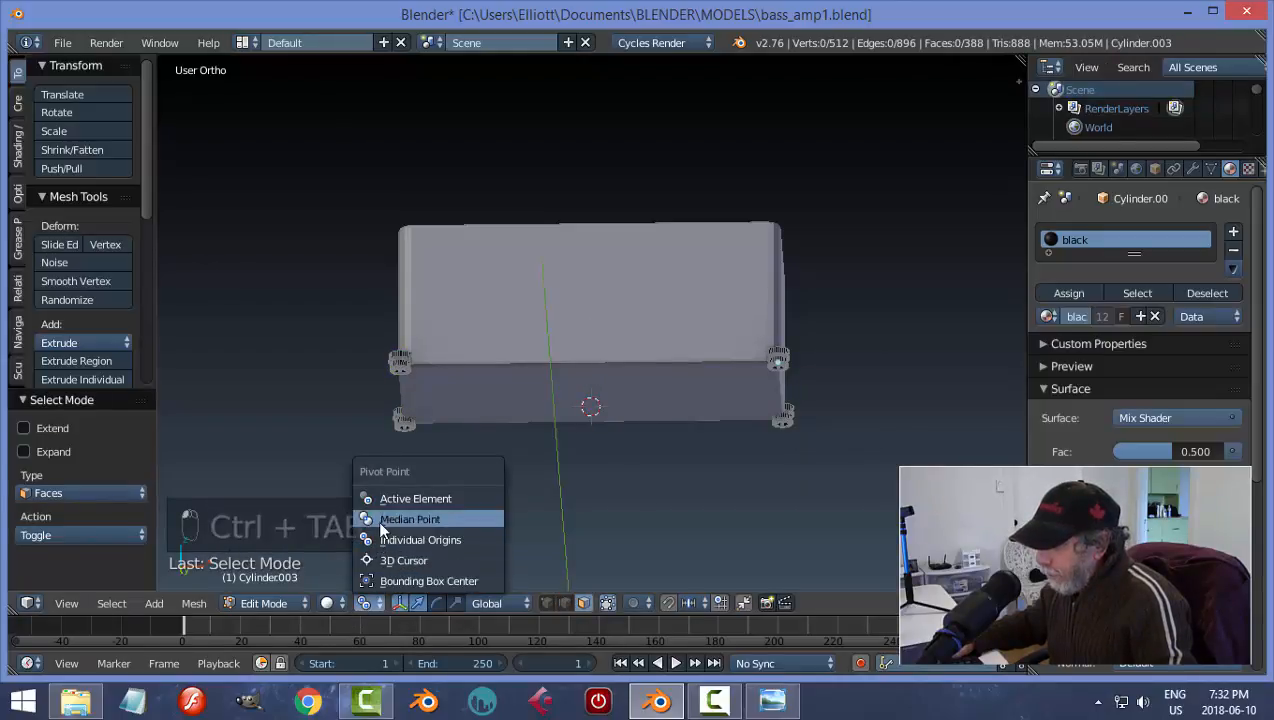
left_click(380, 519)
- Select the two complete feet at the amp head's +X end and move them -0.254 along X
middle_click_drag(808, 401, 801, 328)
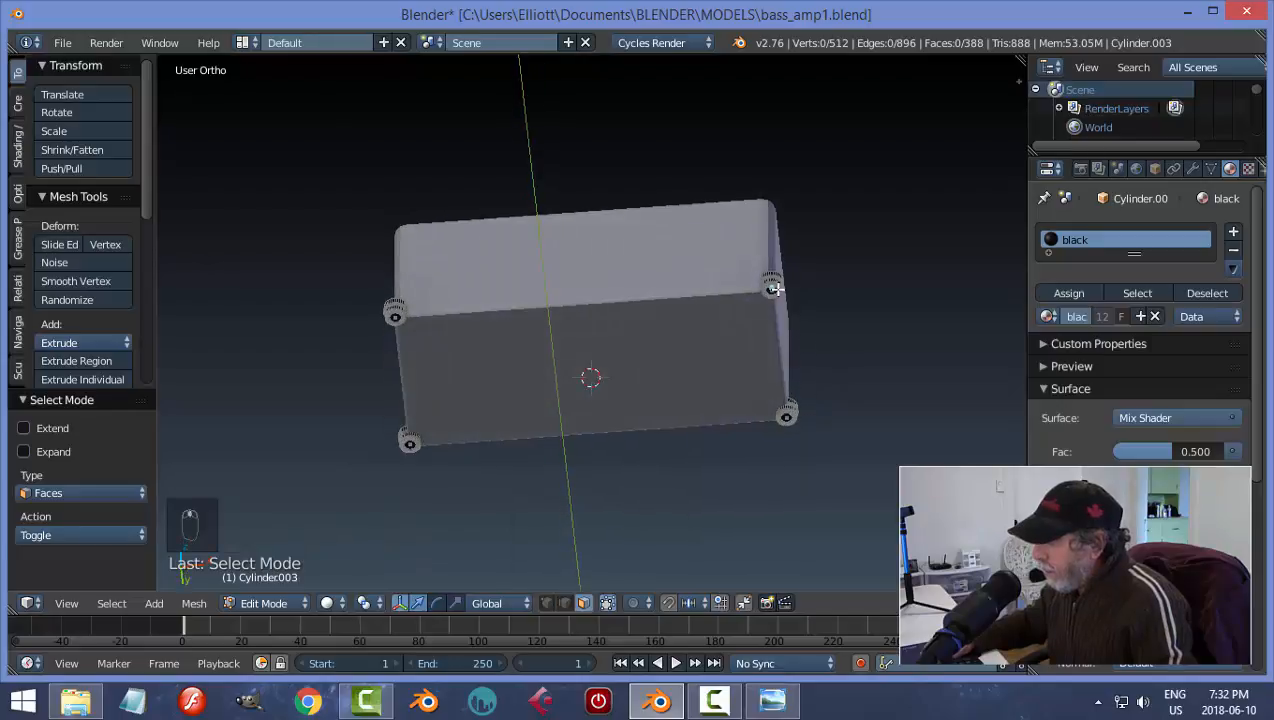
right_click(776, 289)
scroll(835, 425, "up", 4)
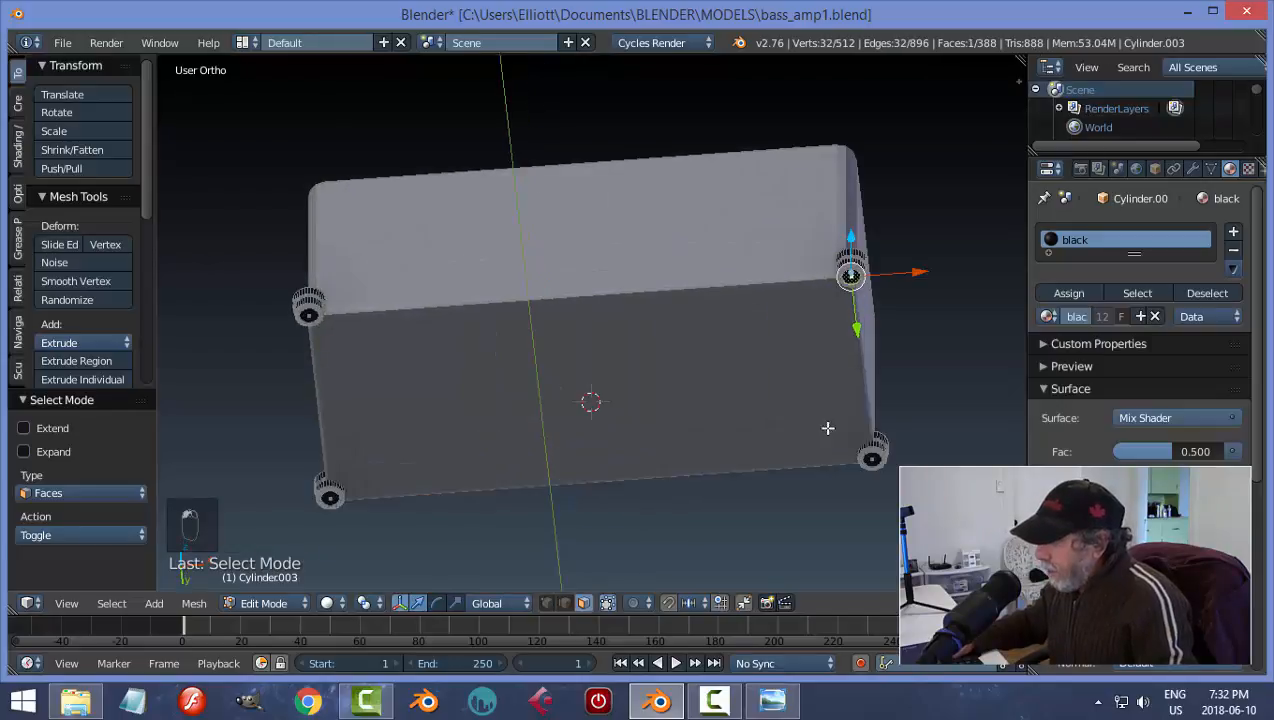
right_click(692, 350, "shift")
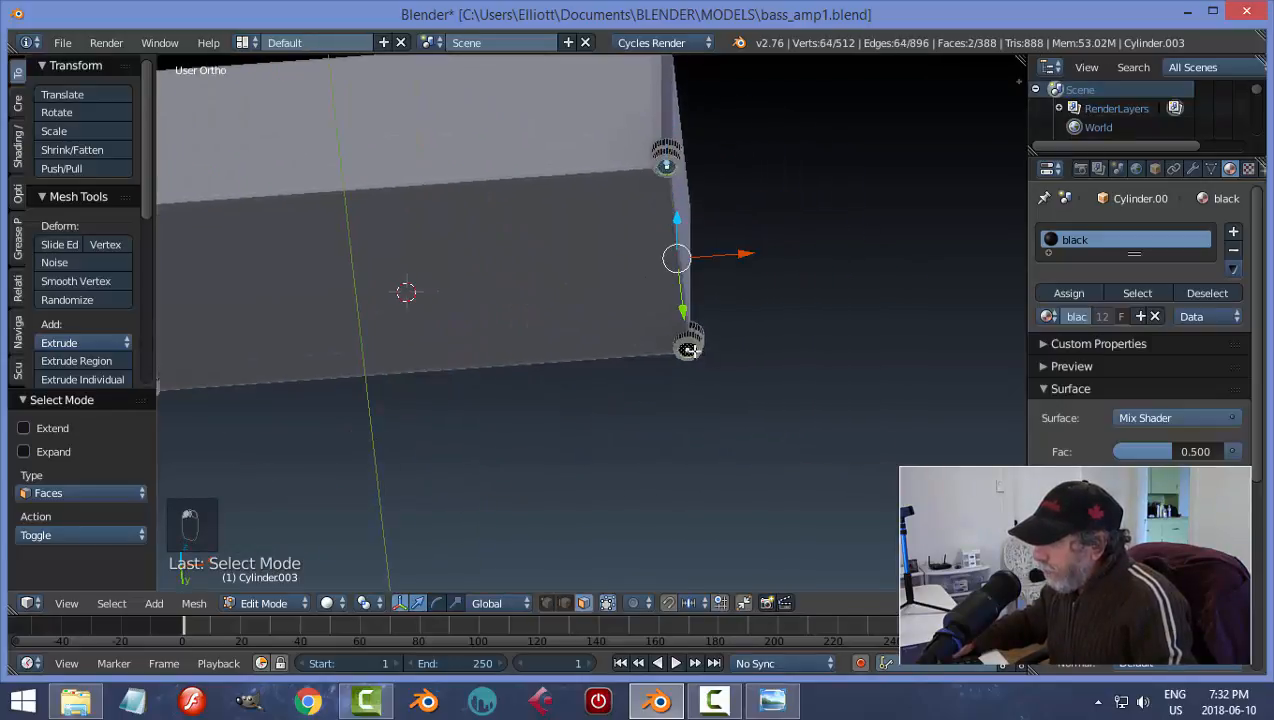
key("ctrl+l")
scroll(720, 279, "down", 3)
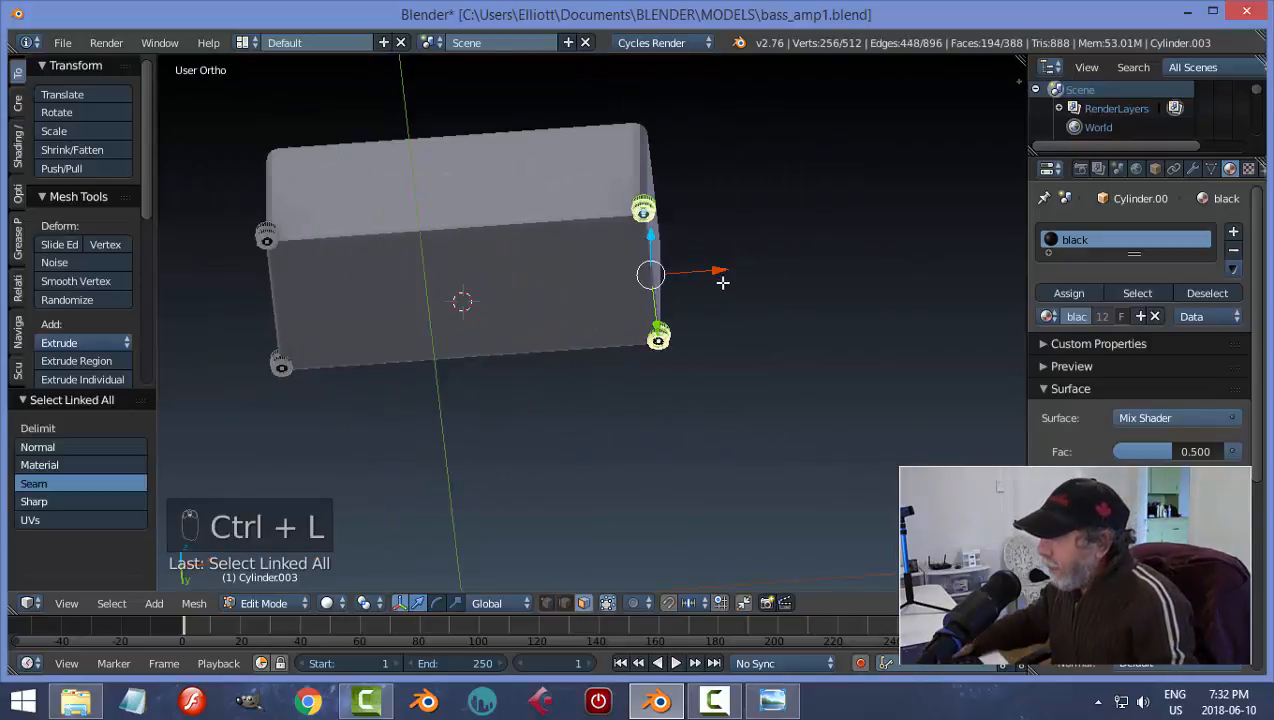
left_click_drag(725, 277, 689, 280)
- Return to Object Mode and shift the whole set of feet 0.133 along X to centre it under the amp head
key("Tab")
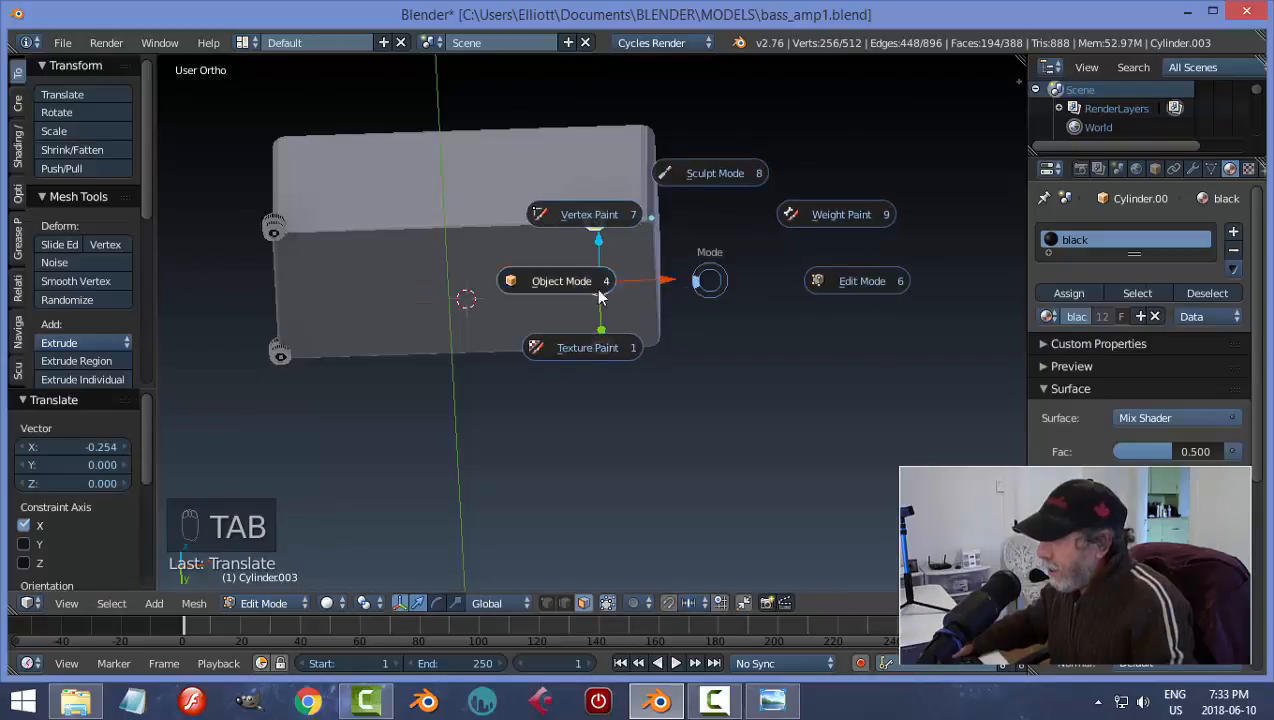
left_click_drag(716, 218, 740, 232)
key("ctrl+KP_7")
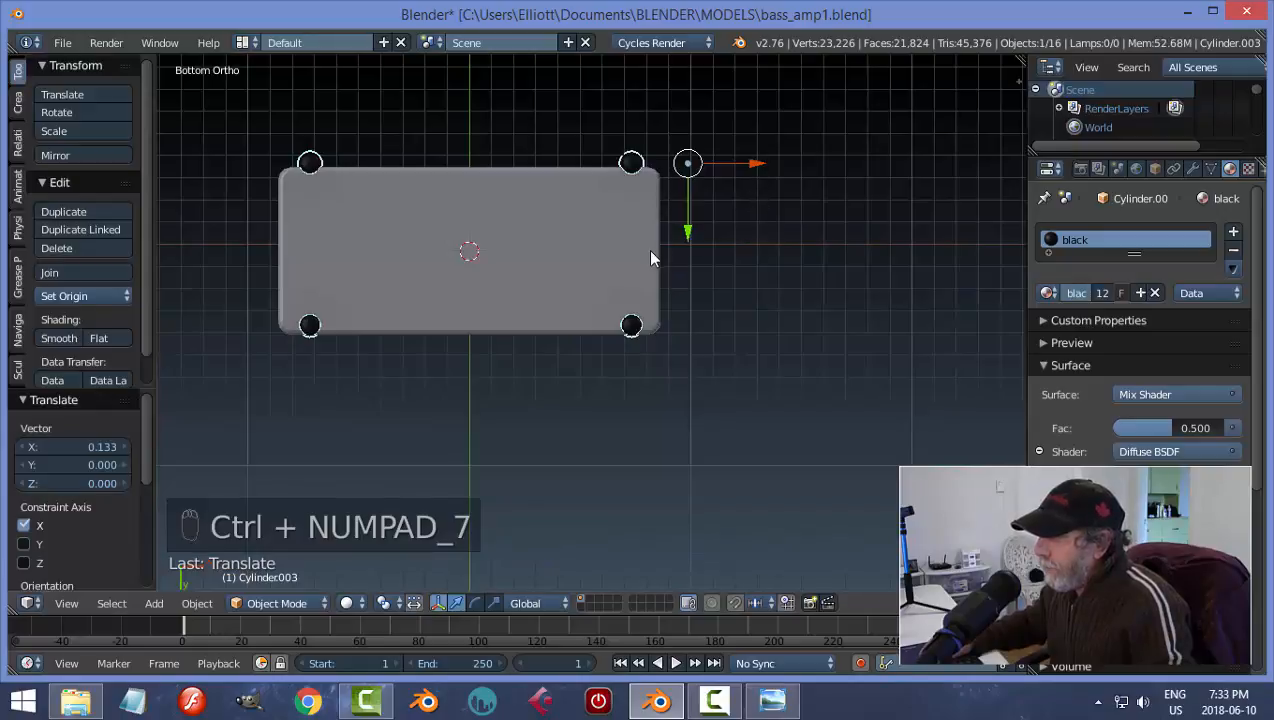
- In Edit Mode, select the two complete front feet, move them inward along Y under the amp head, and clear the selection
key("Tab")
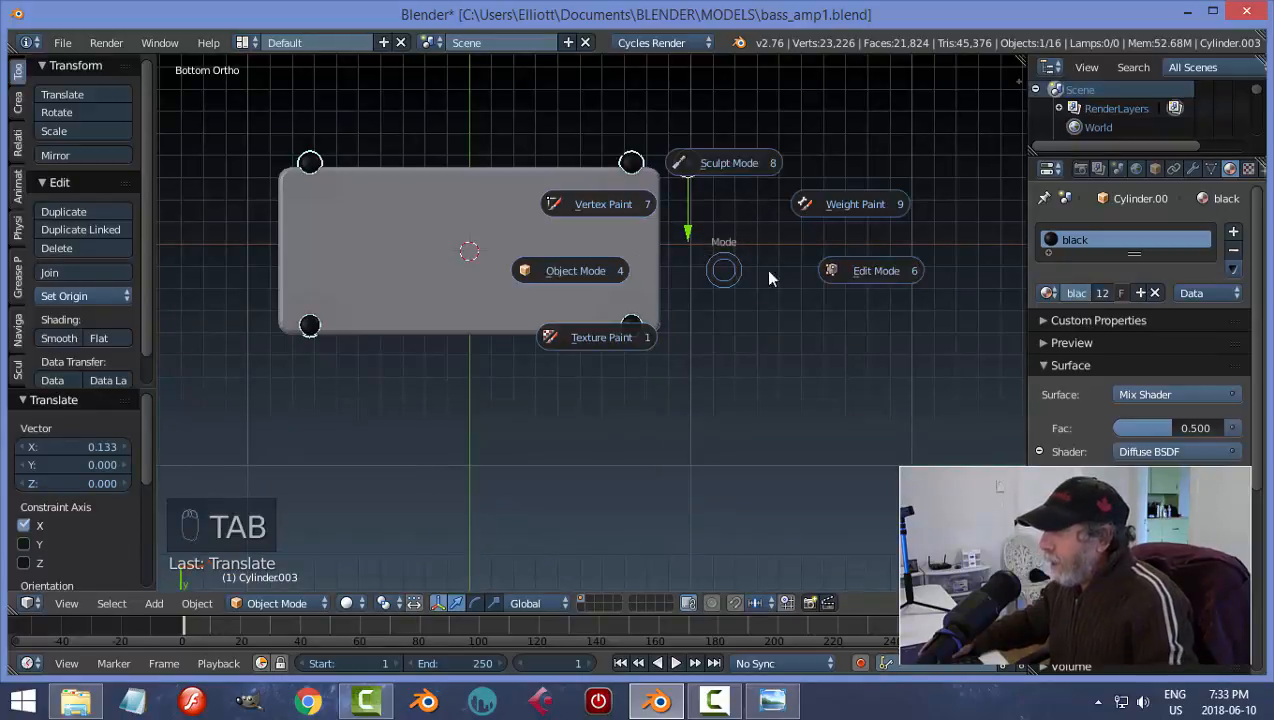
left_click(852, 269)
key("a")
key("a")
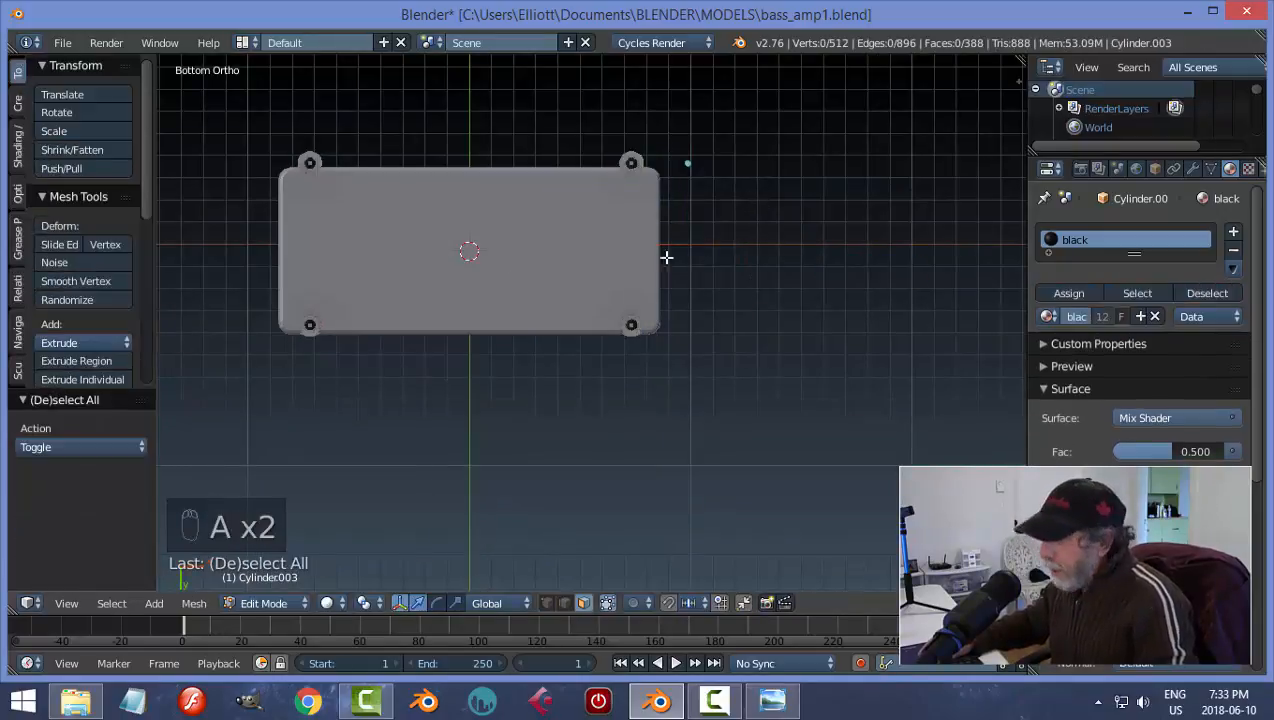
right_click(632, 165)
right_click(311, 163, "shift")
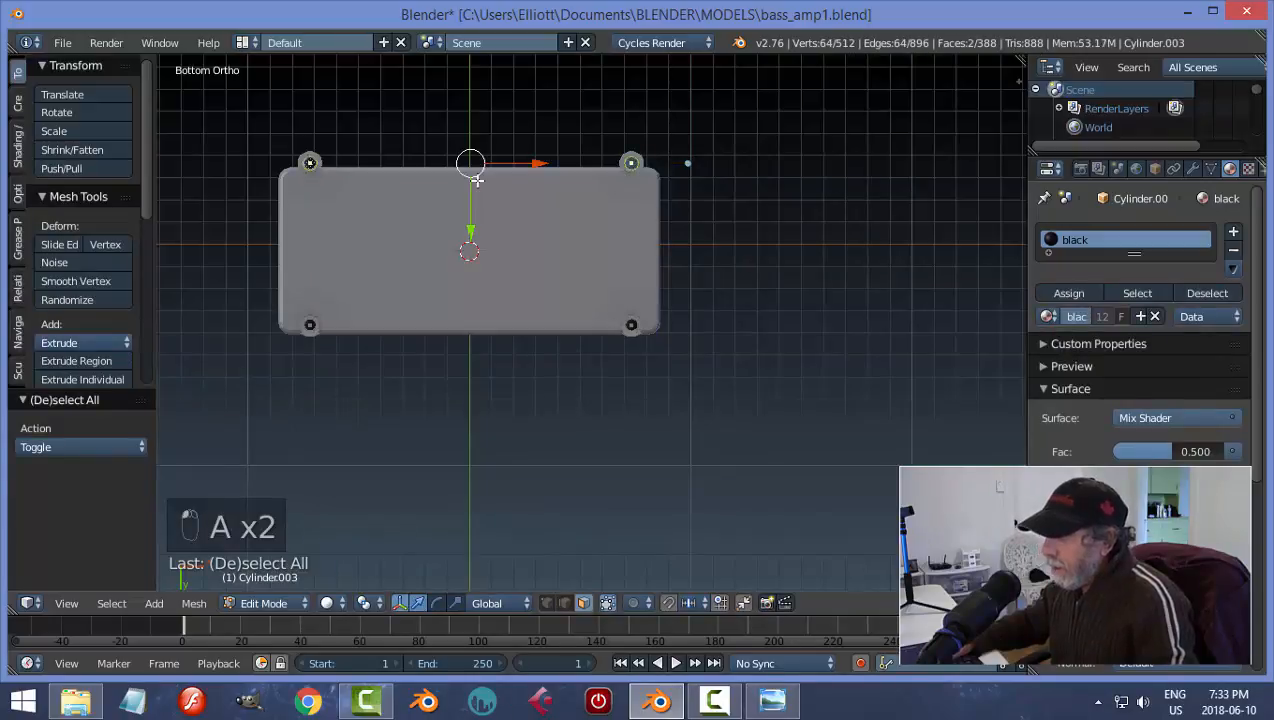
key("ctrl+l")
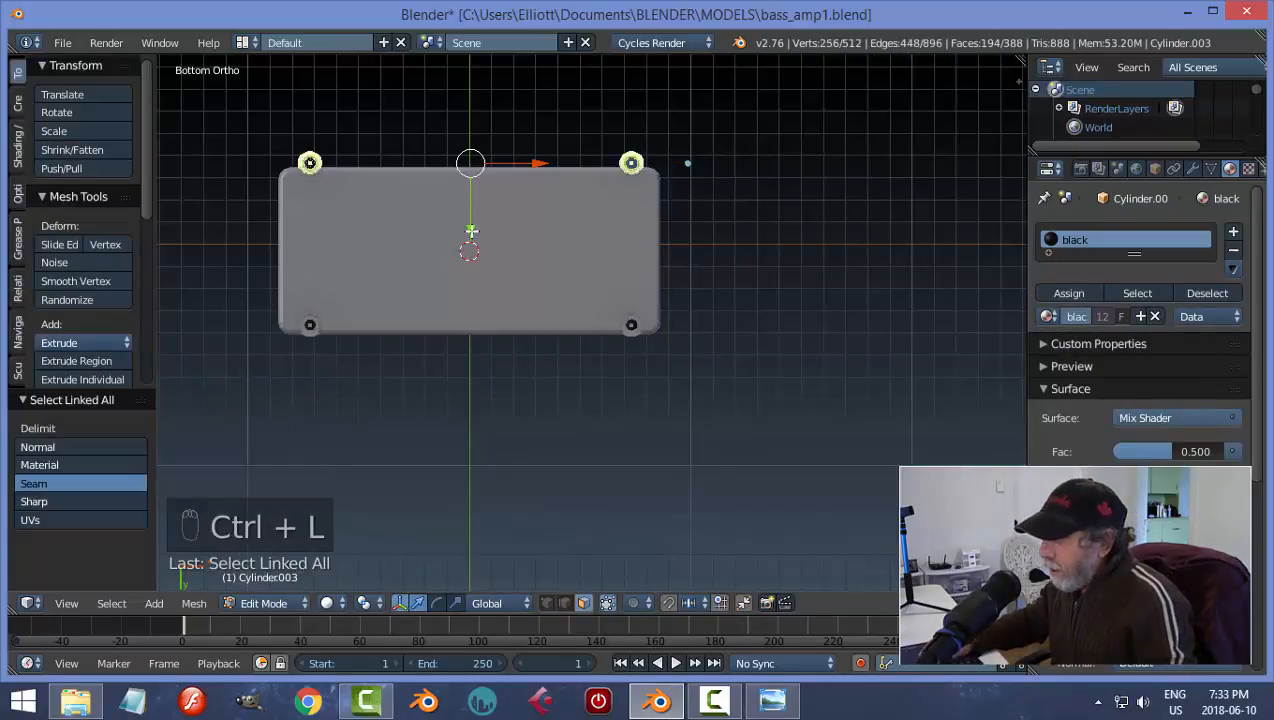
key("g")
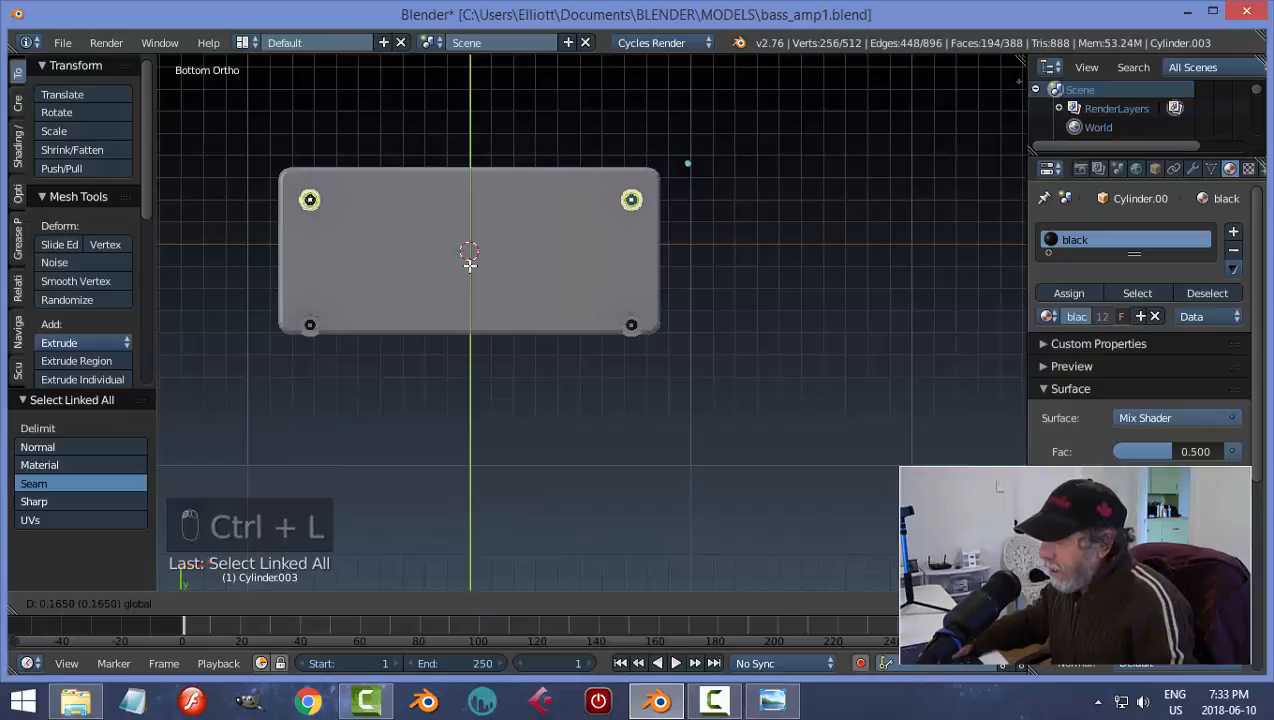
left_click(469, 264)
key("a")
- Return to Object Mode and shift the whole set of feet -0.051 along Y
key("Tab")
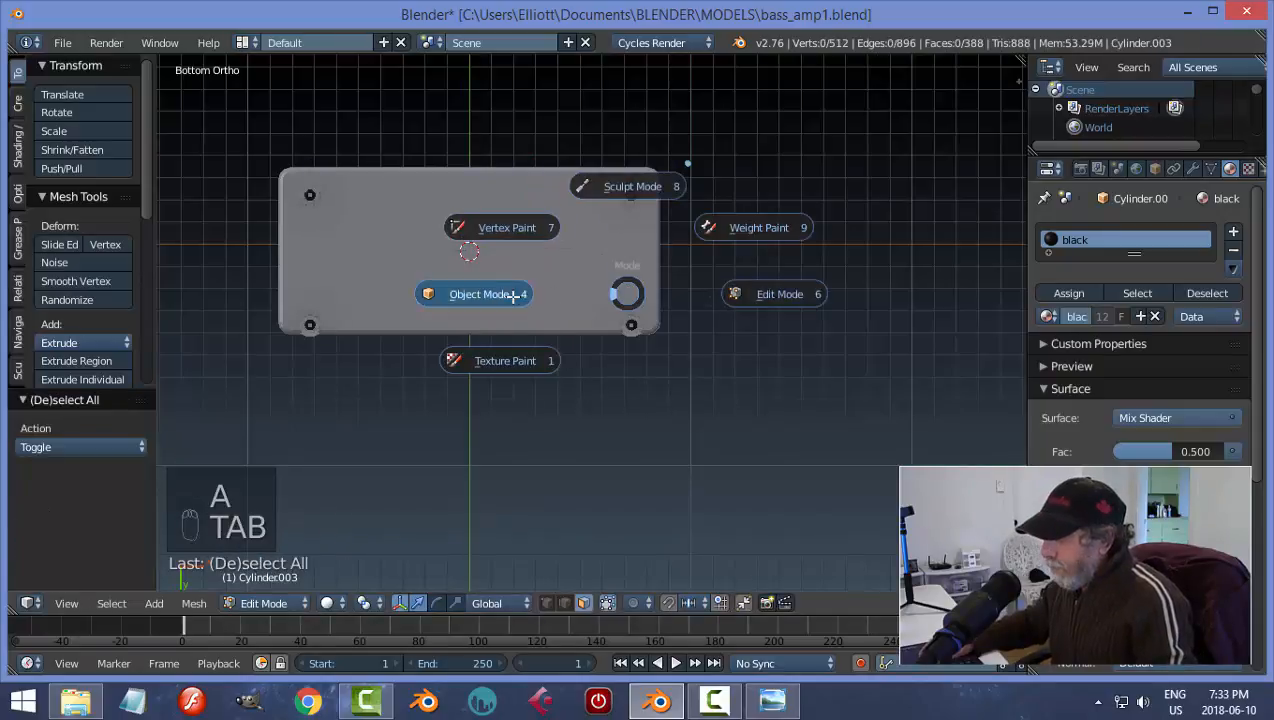
left_click(513, 294)
left_click_drag(687, 229, 686, 222)
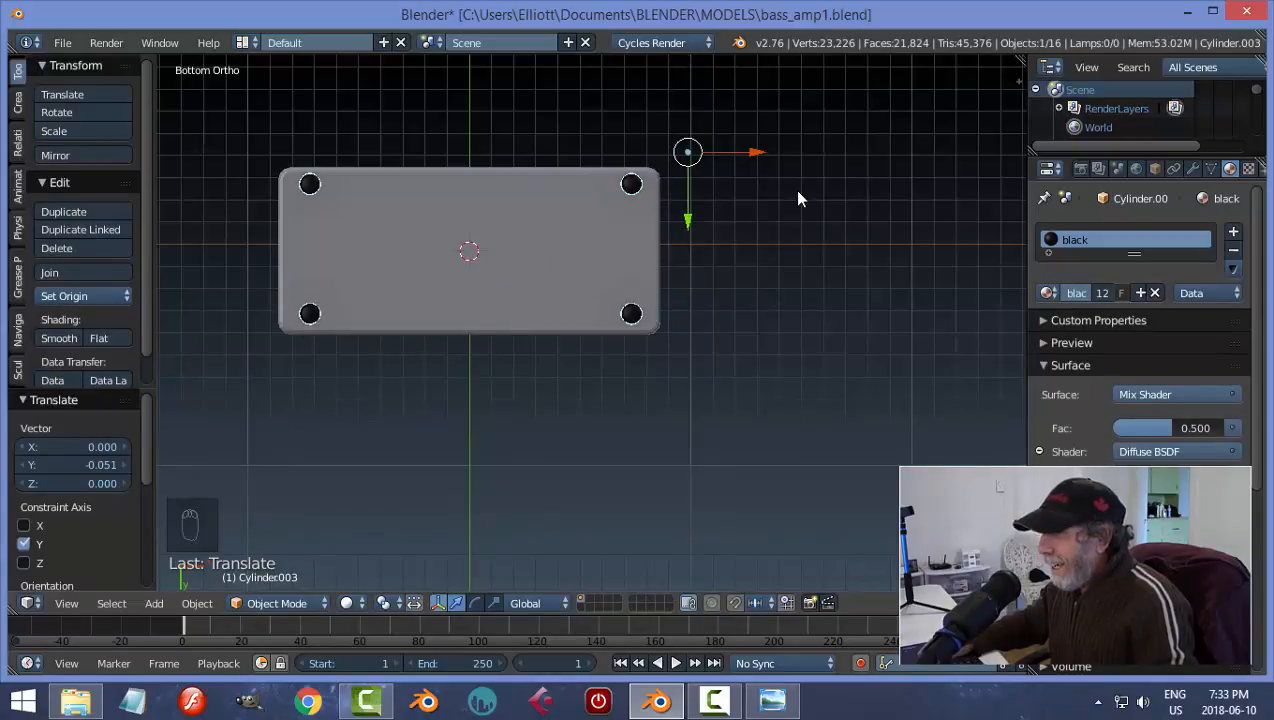
- Nudge the two complete front feet slightly inward along Y in Edit Mode, then shift the whole set 0.004 along Y in Object Mode
key("Tab")
left_click(905, 194)
right_click(632, 186)
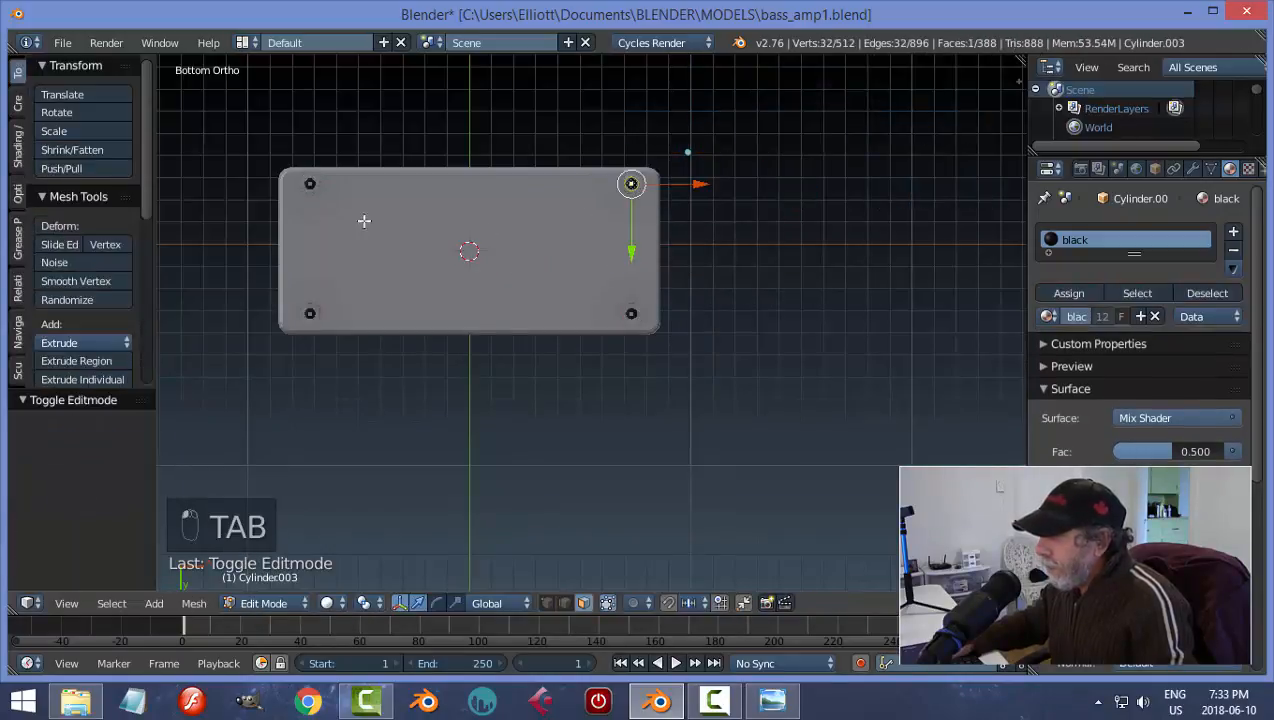
right_click(313, 182, "shift")
key("ctrl+l")
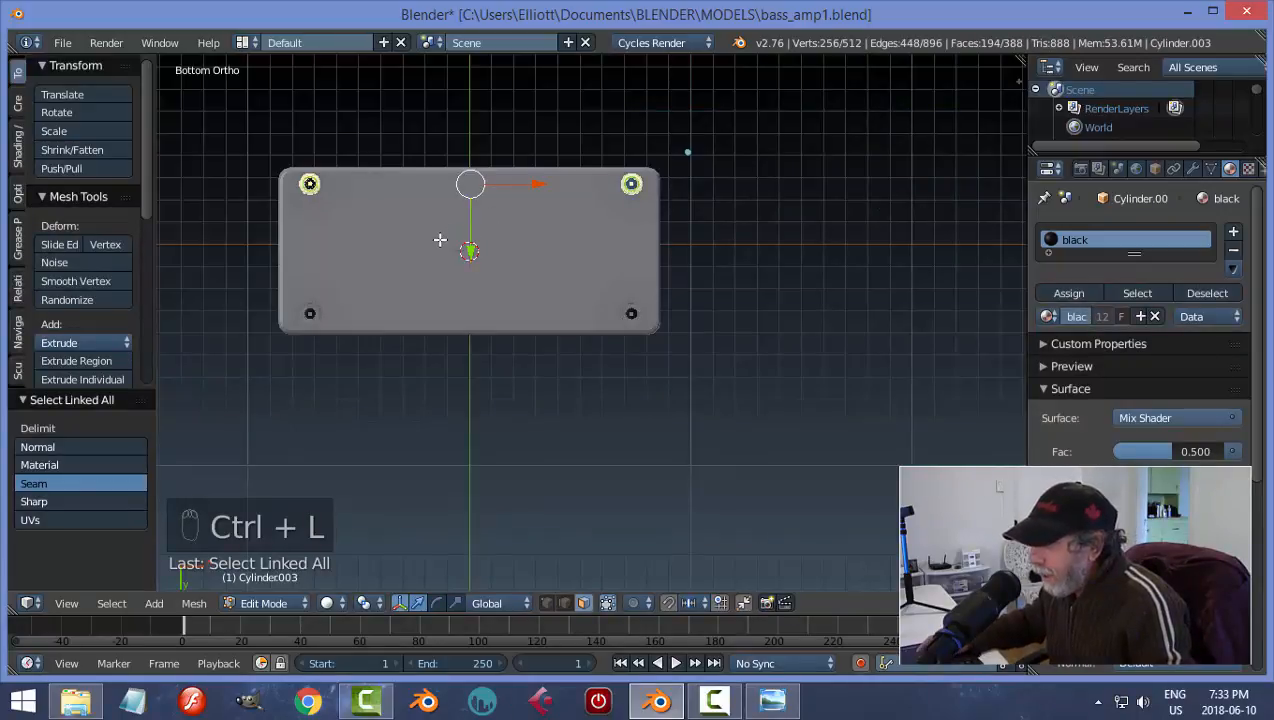
left_click_drag(470, 251, 470, 251)
key("a")
key("Tab")
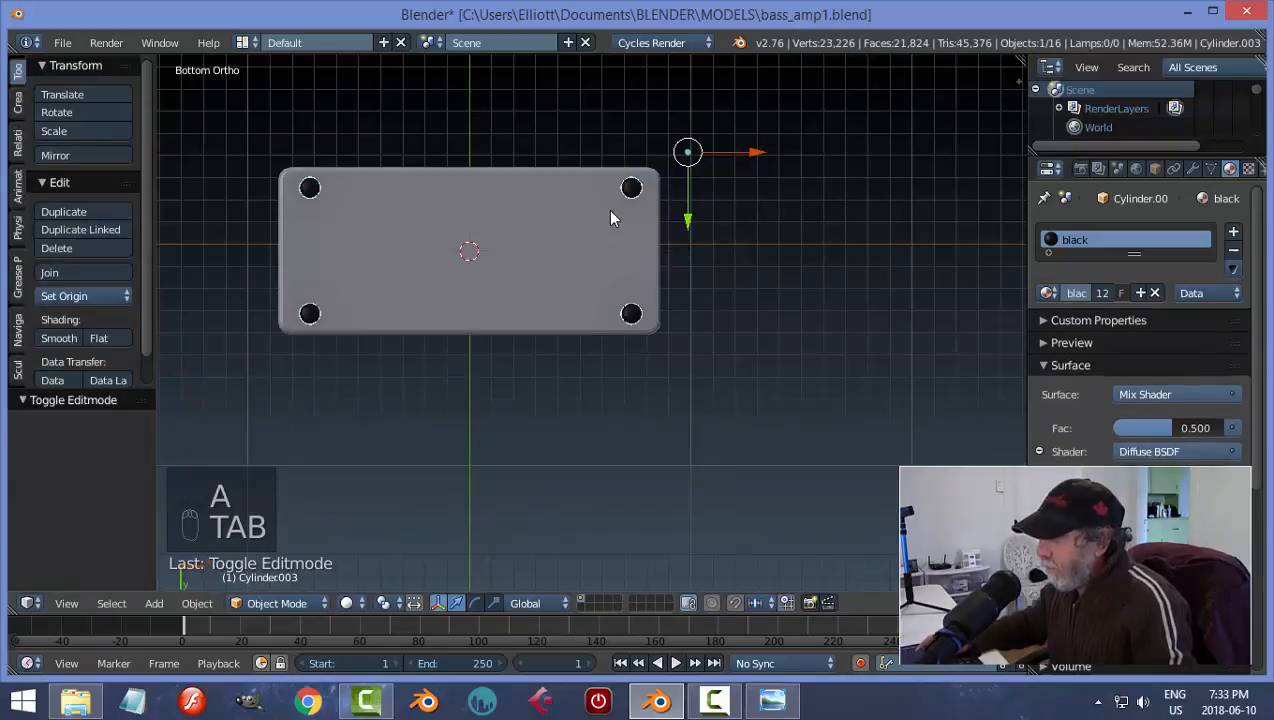
left_click_drag(690, 218, 688, 222)
- In Edit Mode, select the two complete feet on the +X side, move them outward along X, and clear the selection
key("Tab")
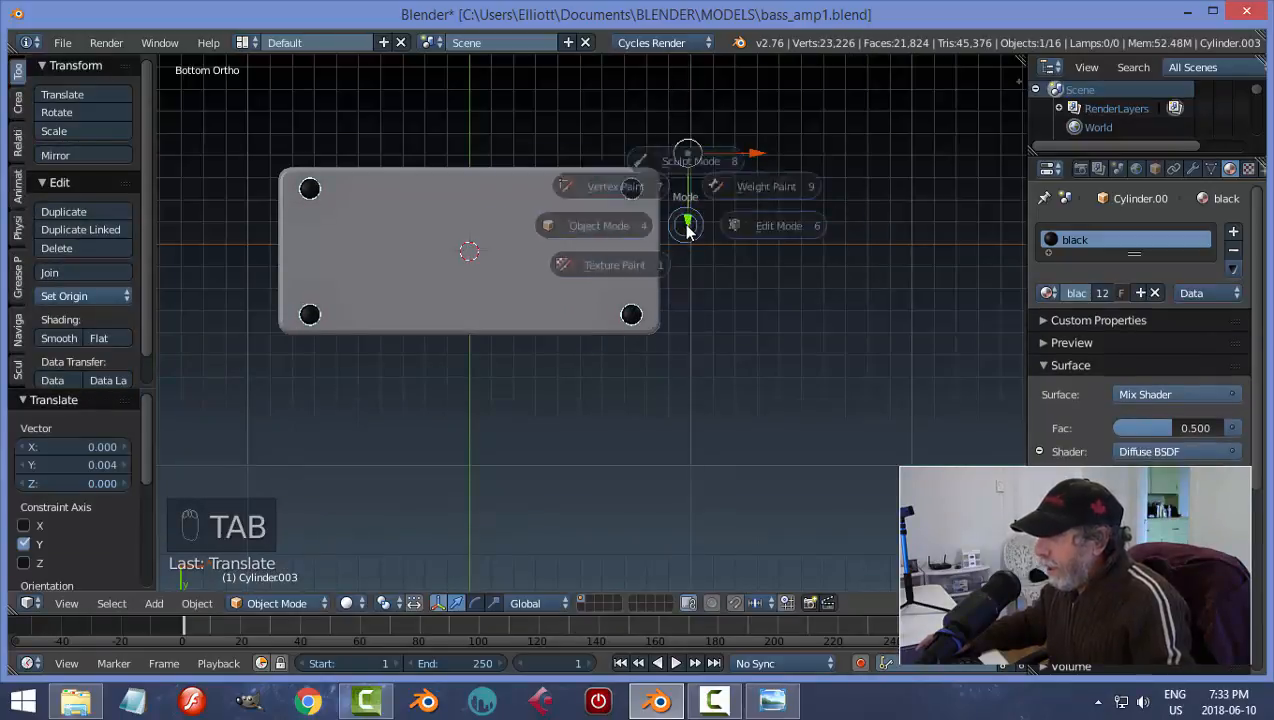
left_click(818, 228)
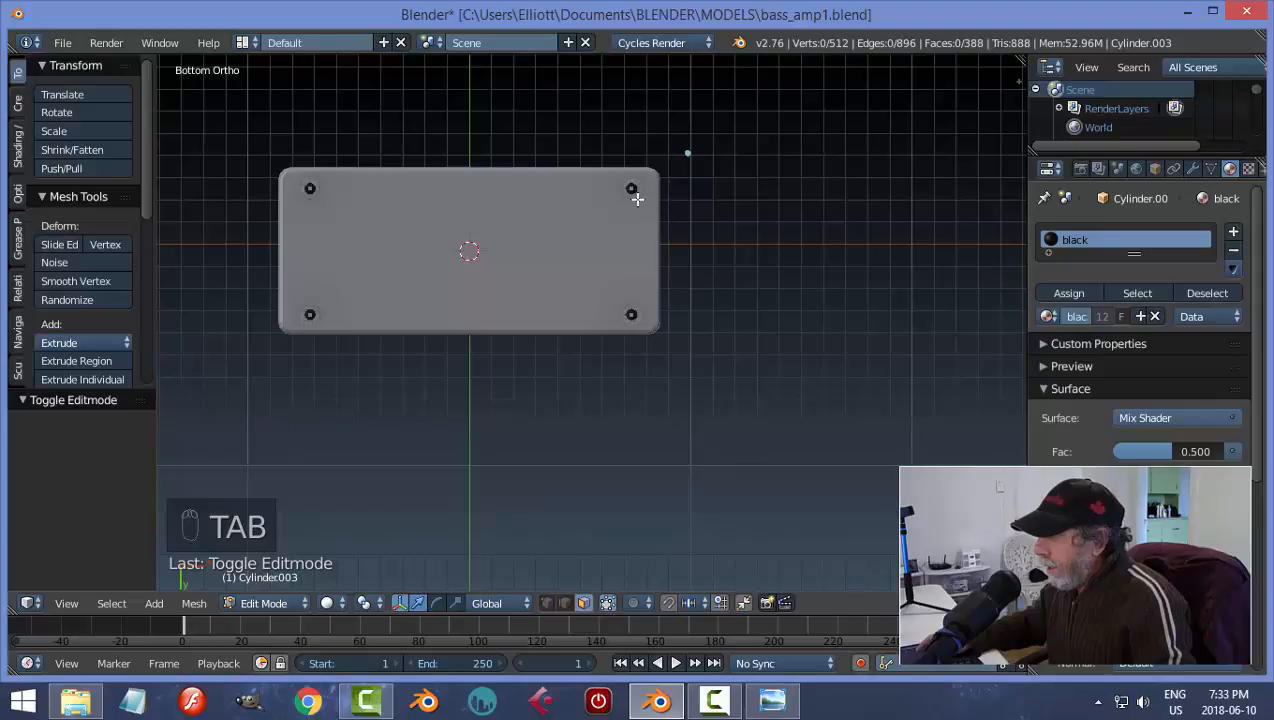
right_click(632, 316, "shift")
key("ctrl+l")
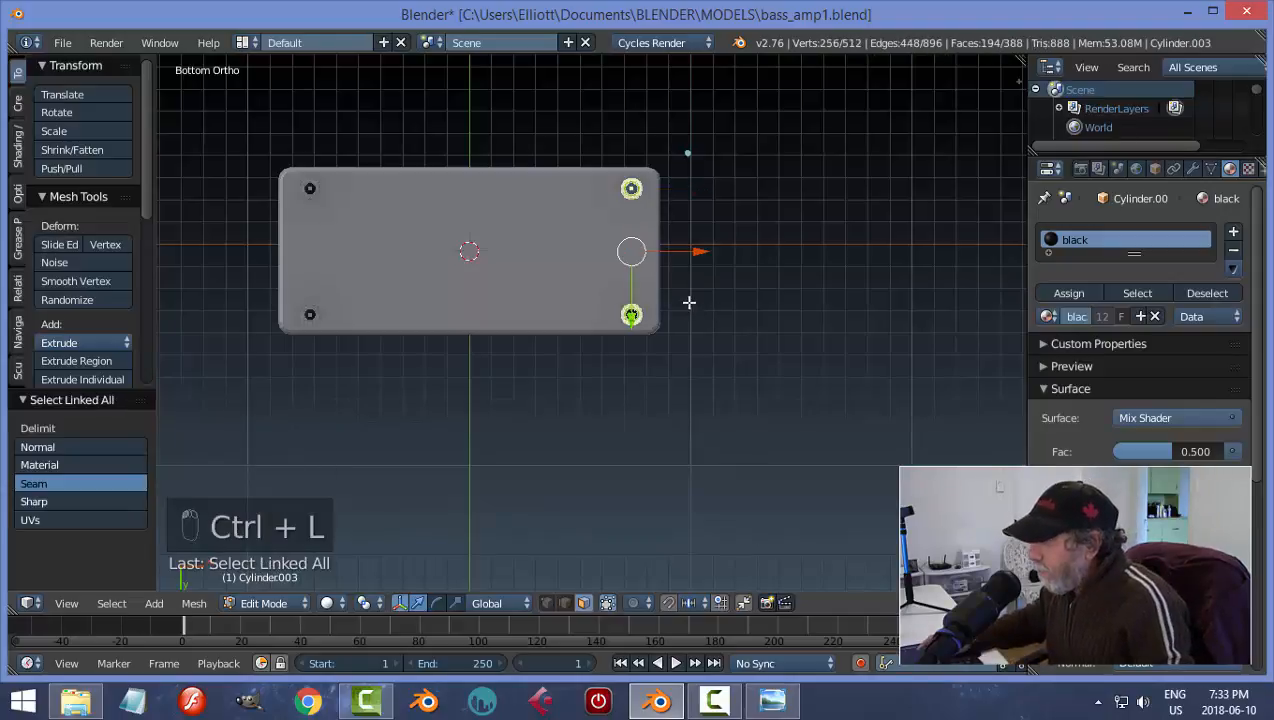
left_click_drag(706, 255, 759, 256)
key("a")
- Return to Object Mode, shift the whole set of feet -0.021 along X, and set its origin to its geometry
key("Tab")
left_click(675, 260)
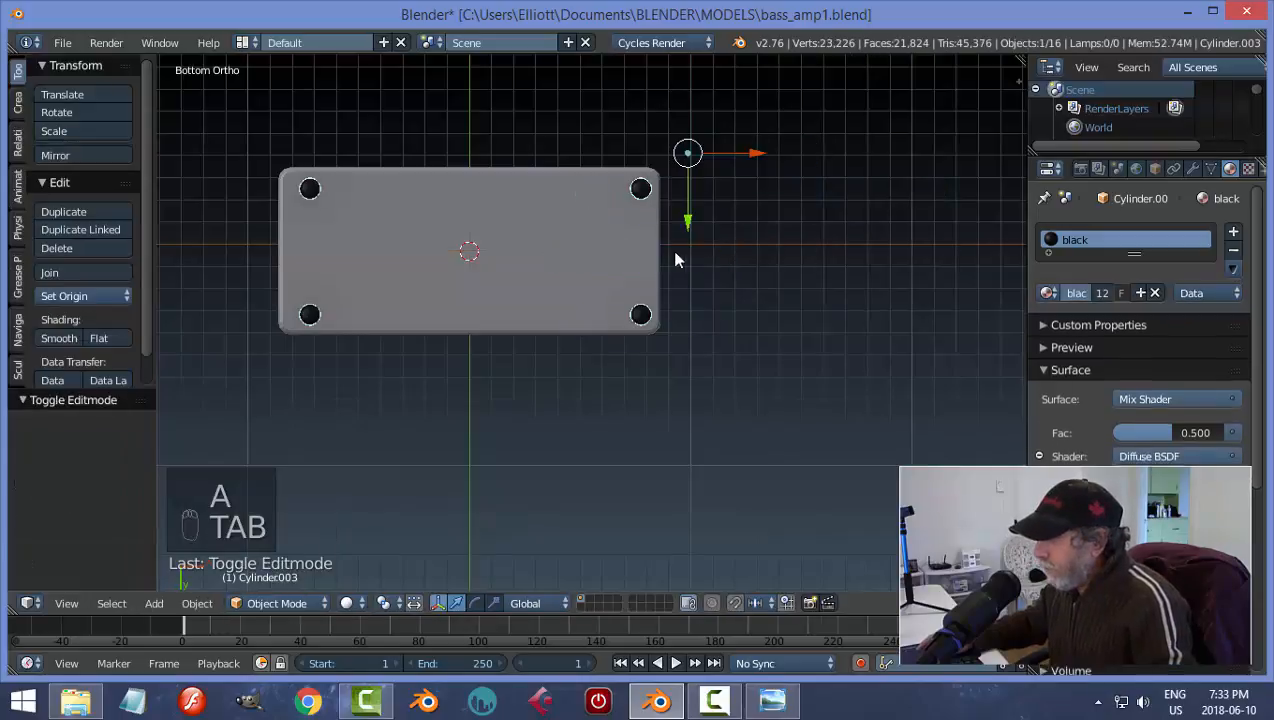
left_click_drag(755, 157, 754, 158)
left_click(84, 296)
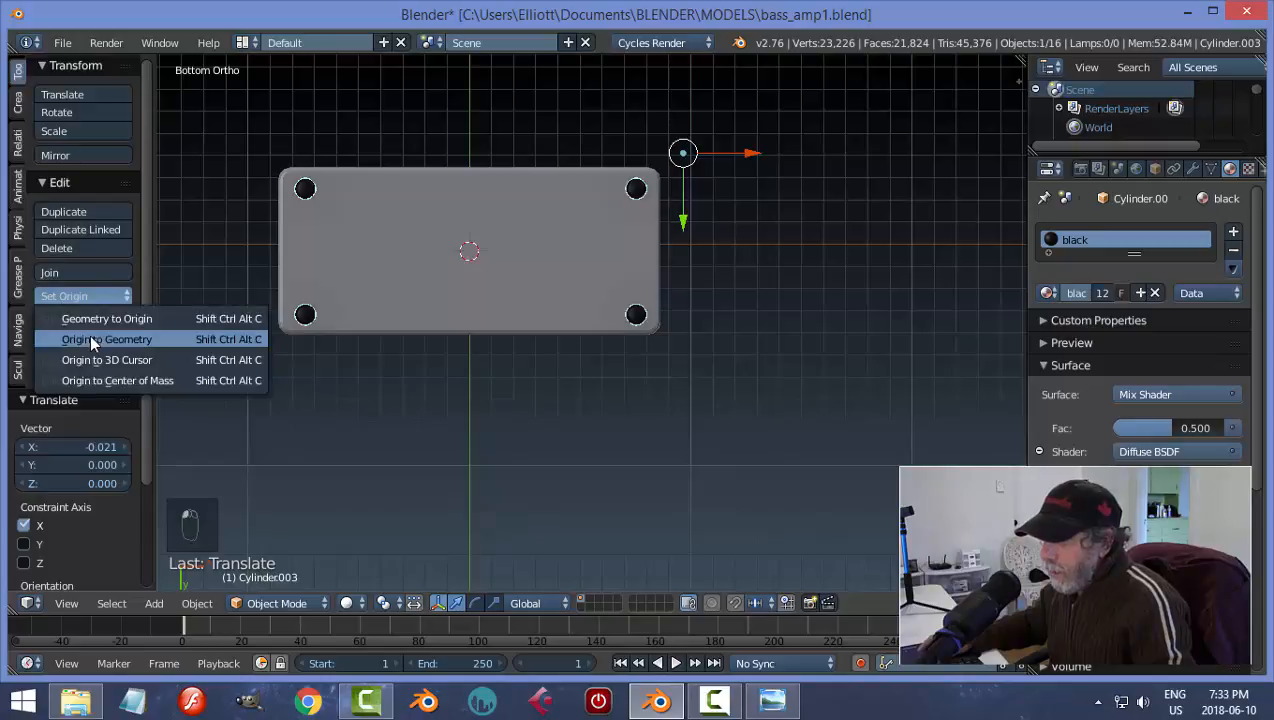
left_click(91, 340)
key("a")
- Lower the set of feet along Z so they protrude further below the amp head, and check them from the front
middle_click_drag(663, 247, 647, 412)
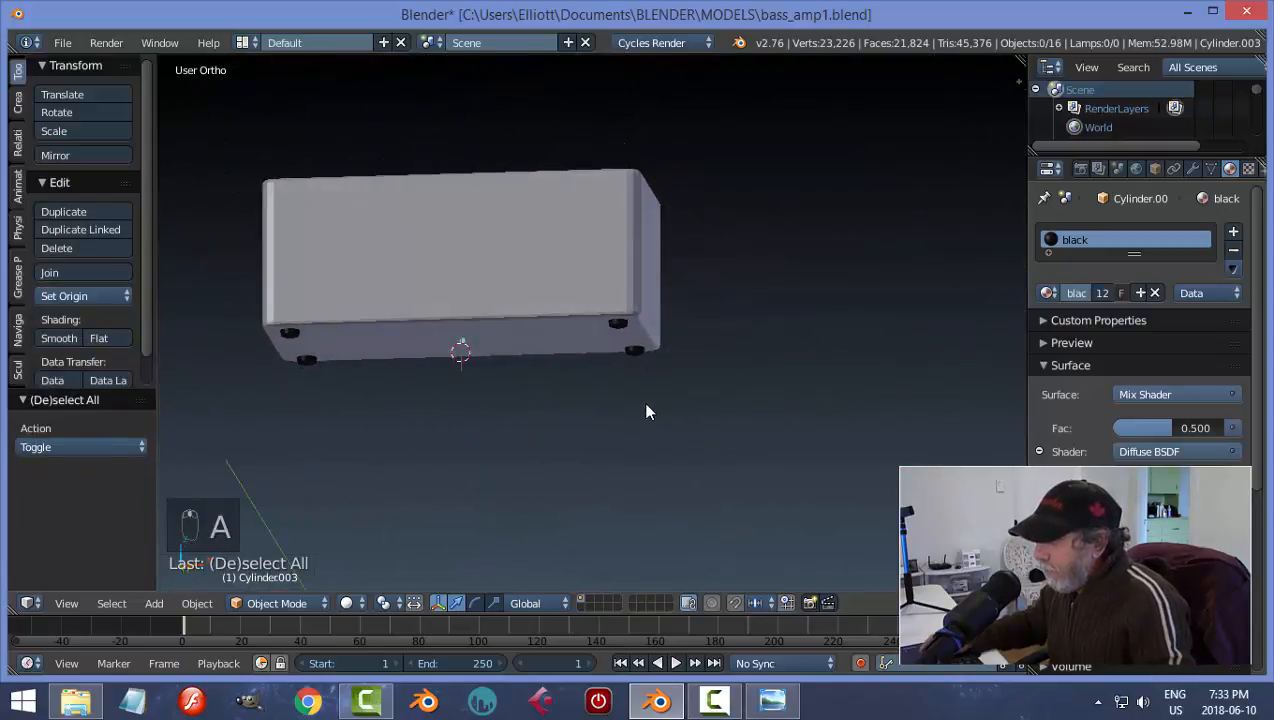
right_click(621, 326)
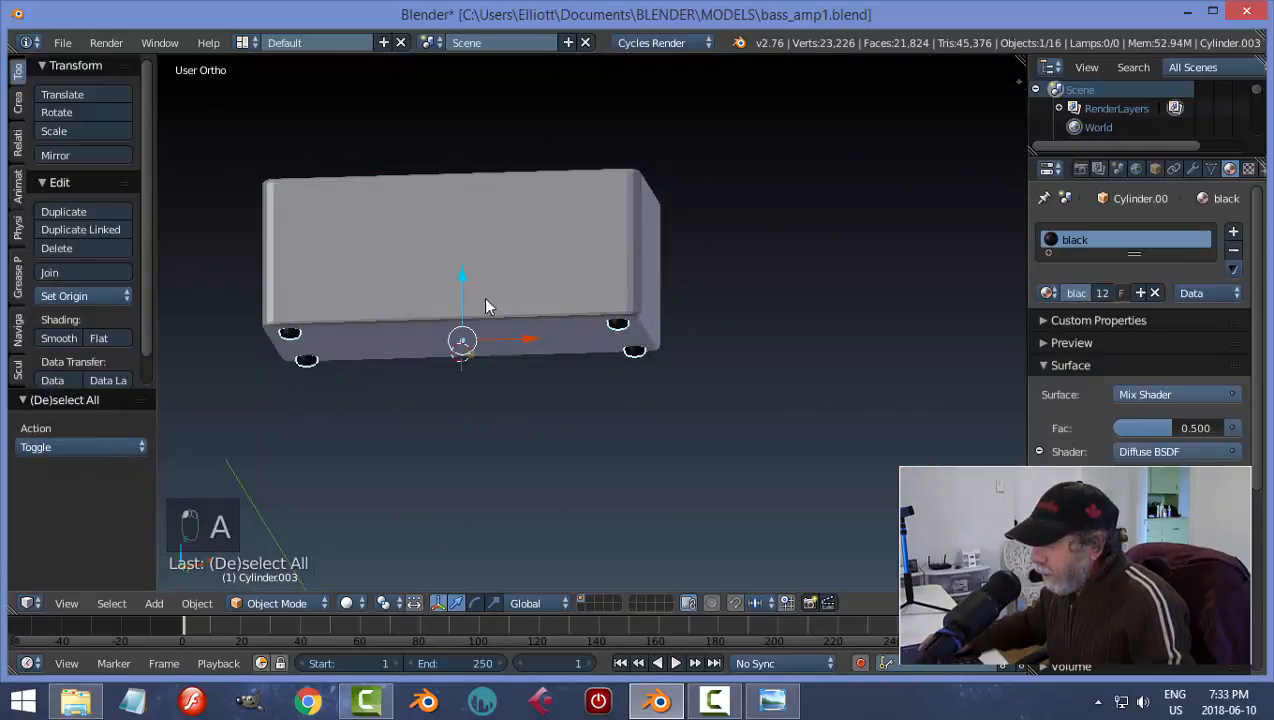
left_click_drag(457, 276, 459, 283)
key("a")
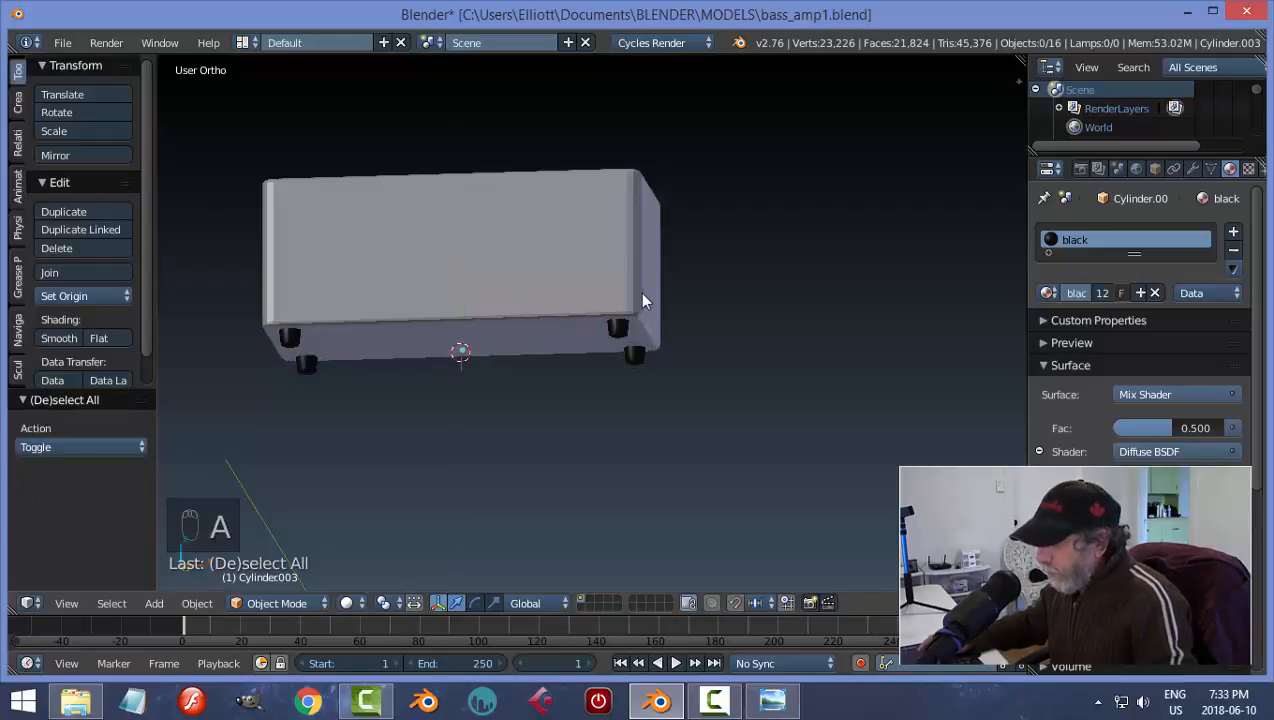
middle_click_drag(643, 301, 585, 325)
key("KP_1")
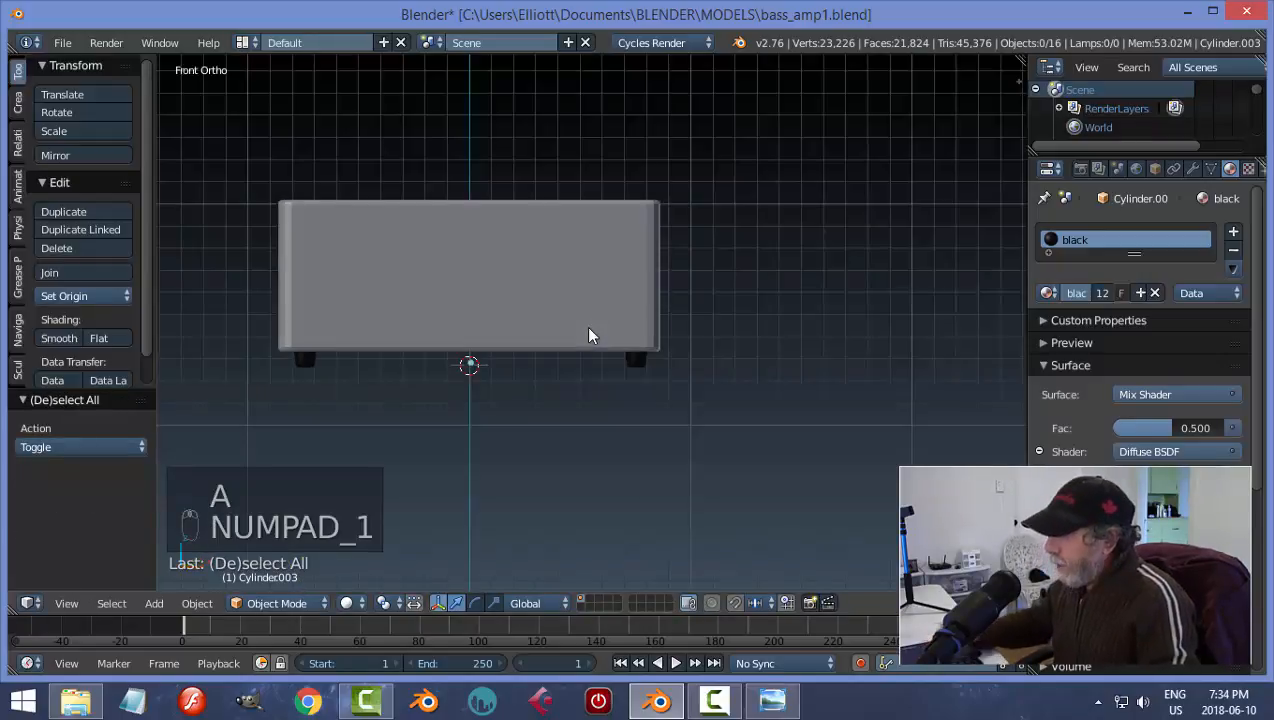
middle_click_drag(589, 335, 628, 357)
- Add a Subdivision Surface modifier with 2 view subdivisions to the amp head box and shade it smooth
right_click(603, 346)
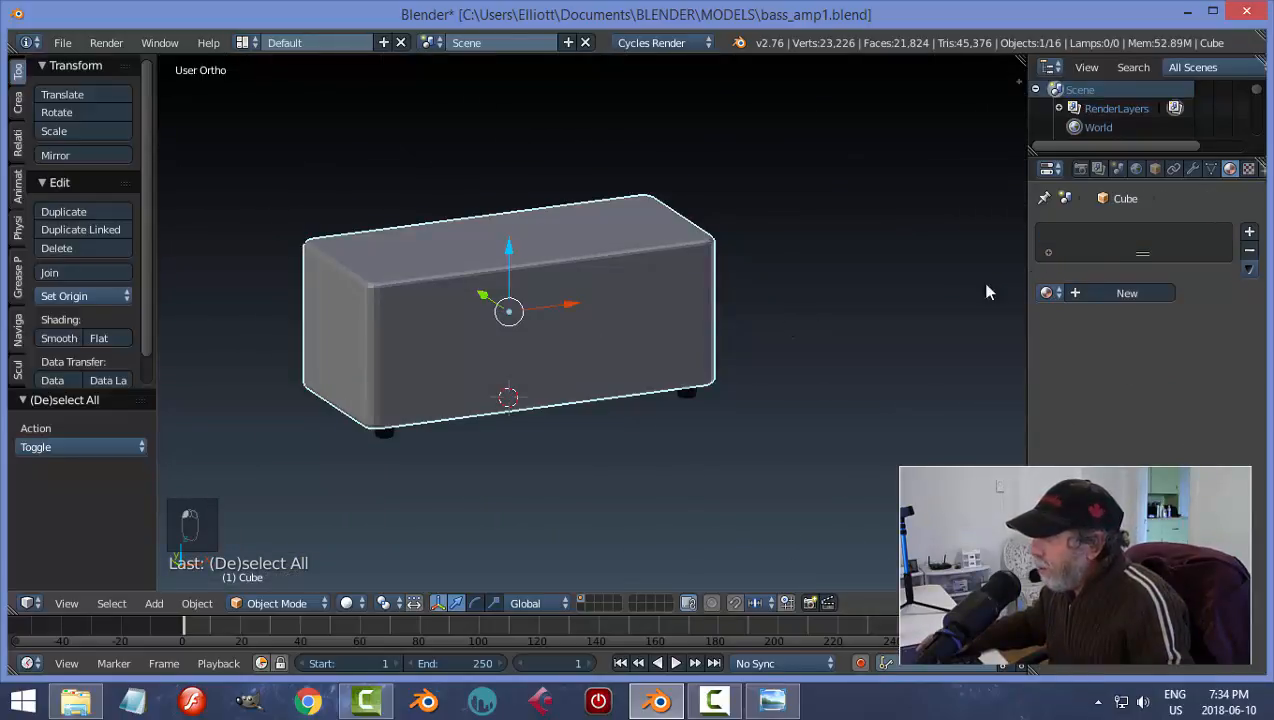
left_click(1190, 168)
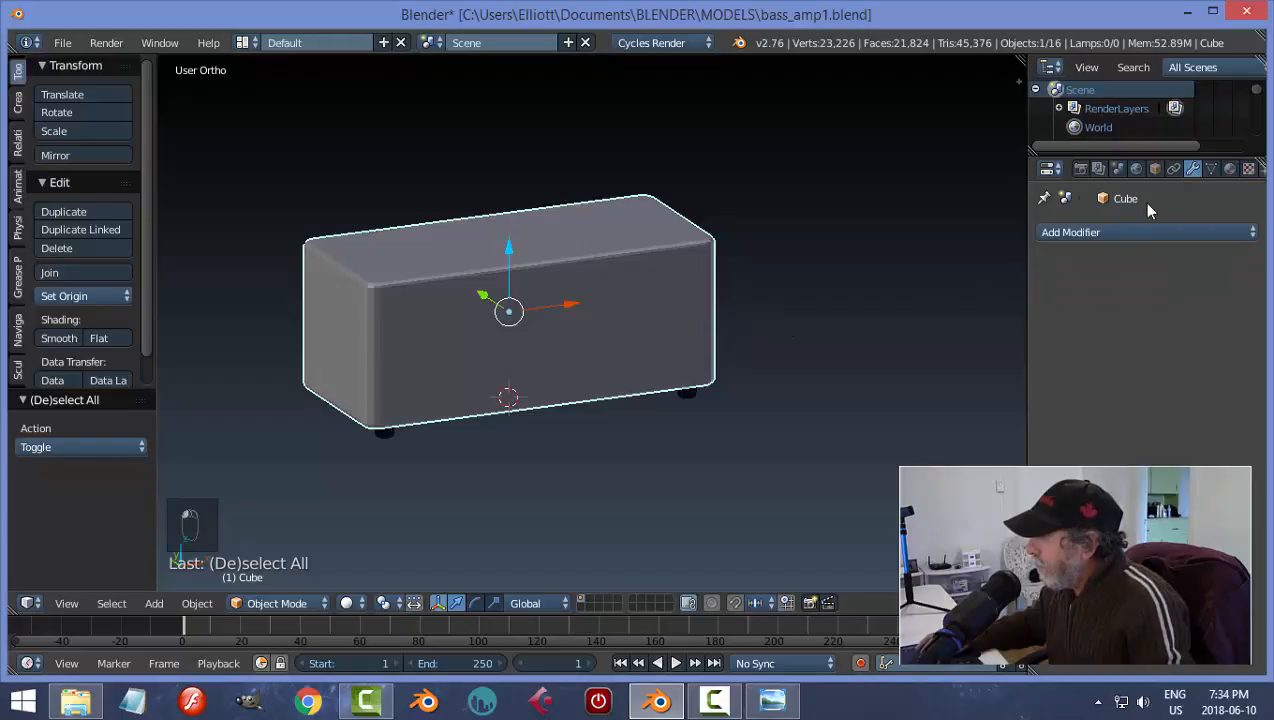
left_click(1087, 232)
left_click(862, 541)
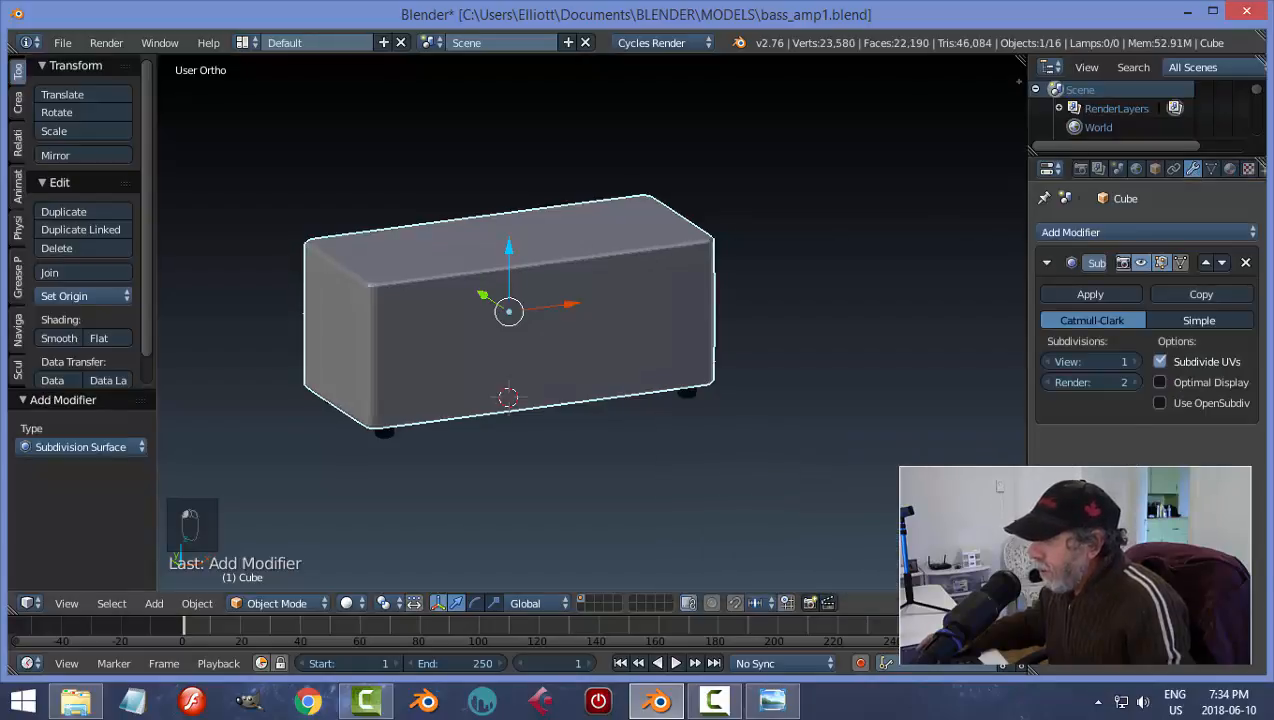
left_click(1133, 361)
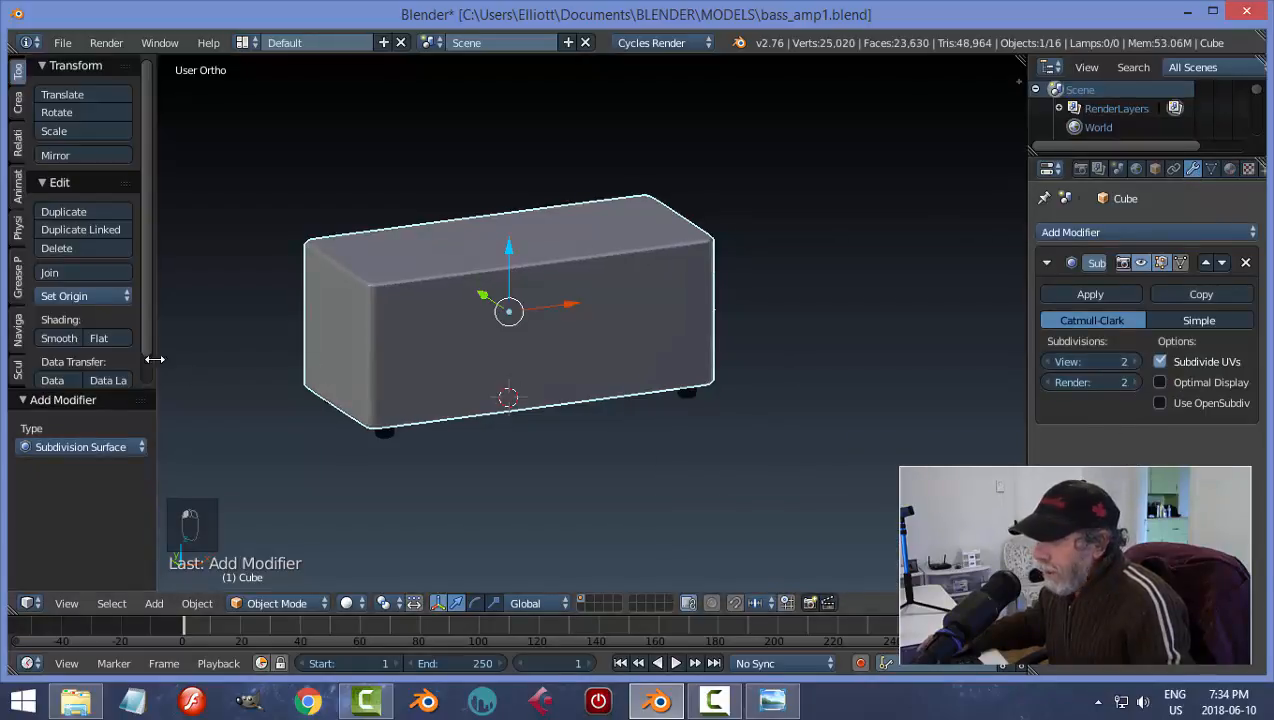
left_click(49, 337)
- In Edit Mode, add one horizontal loop cut around the amp head slightly above mid-height and clear the selection
middle_click_drag(643, 329, 660, 463)
scroll(657, 444, "up", 4)
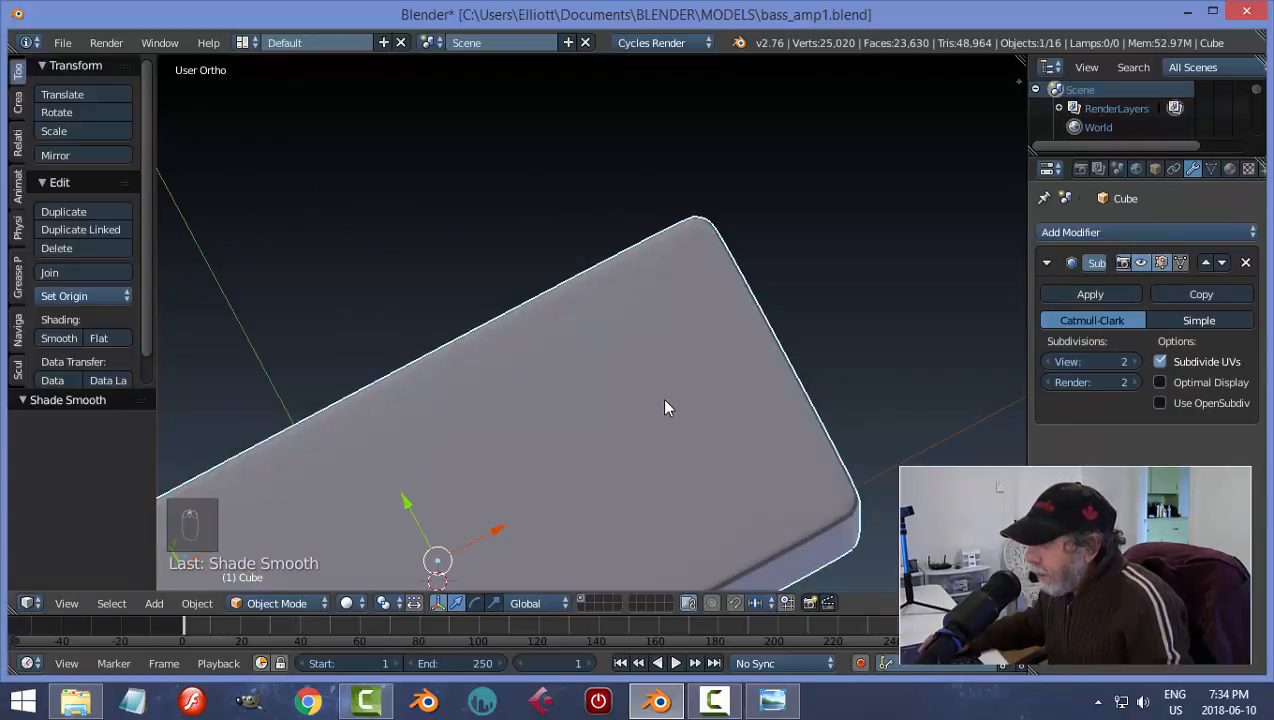
scroll(665, 407, "down", 4)
middle_click_drag(665, 407, 672, 323)
key("Tab")
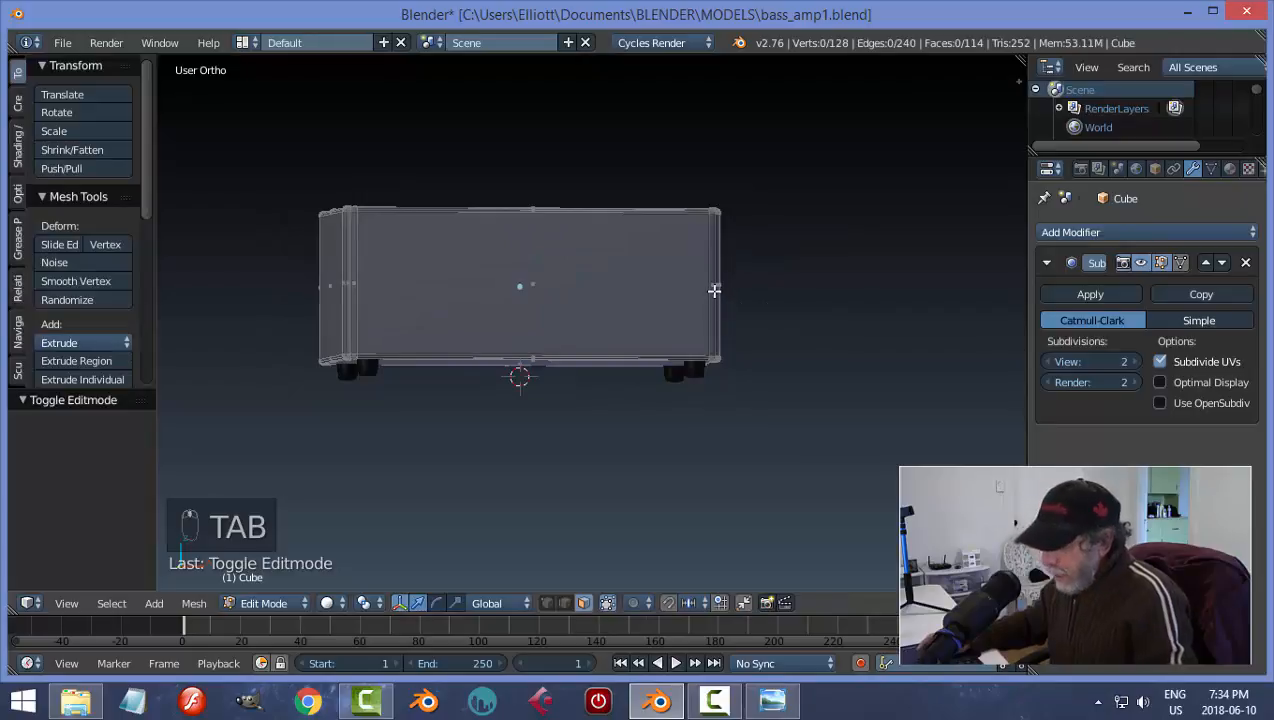
key("ctrl+r")
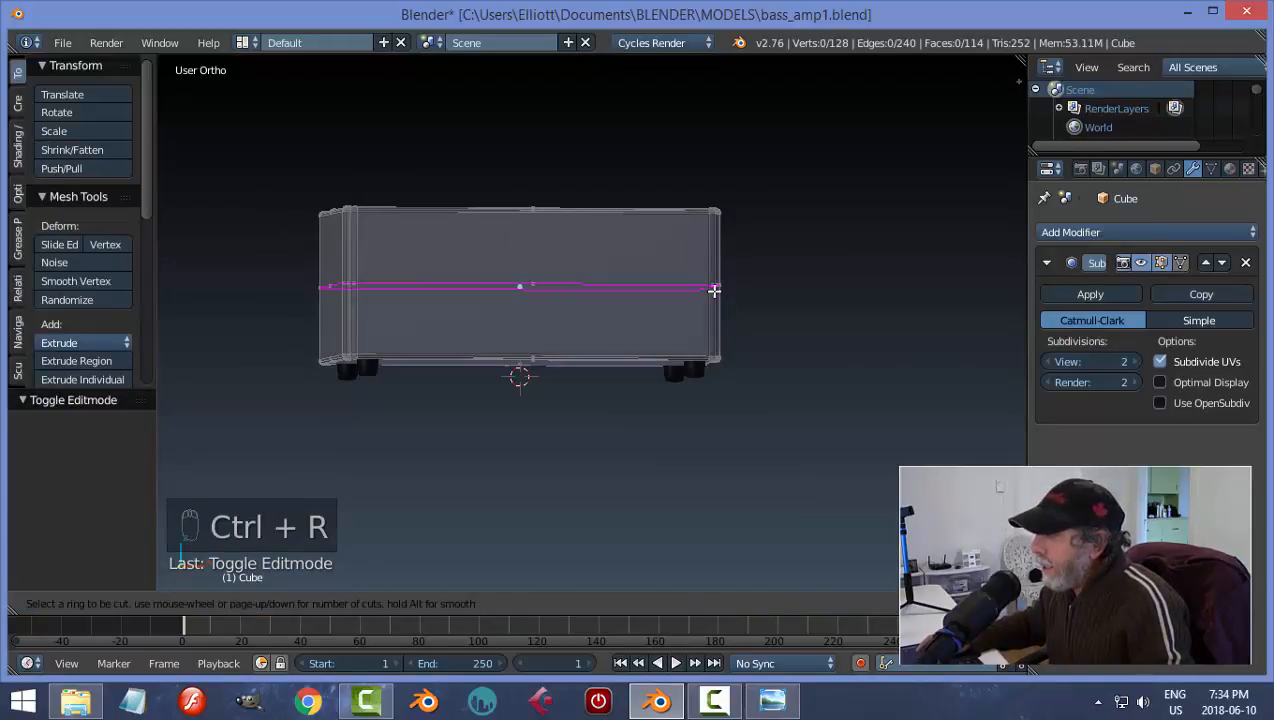
left_click(714, 290)
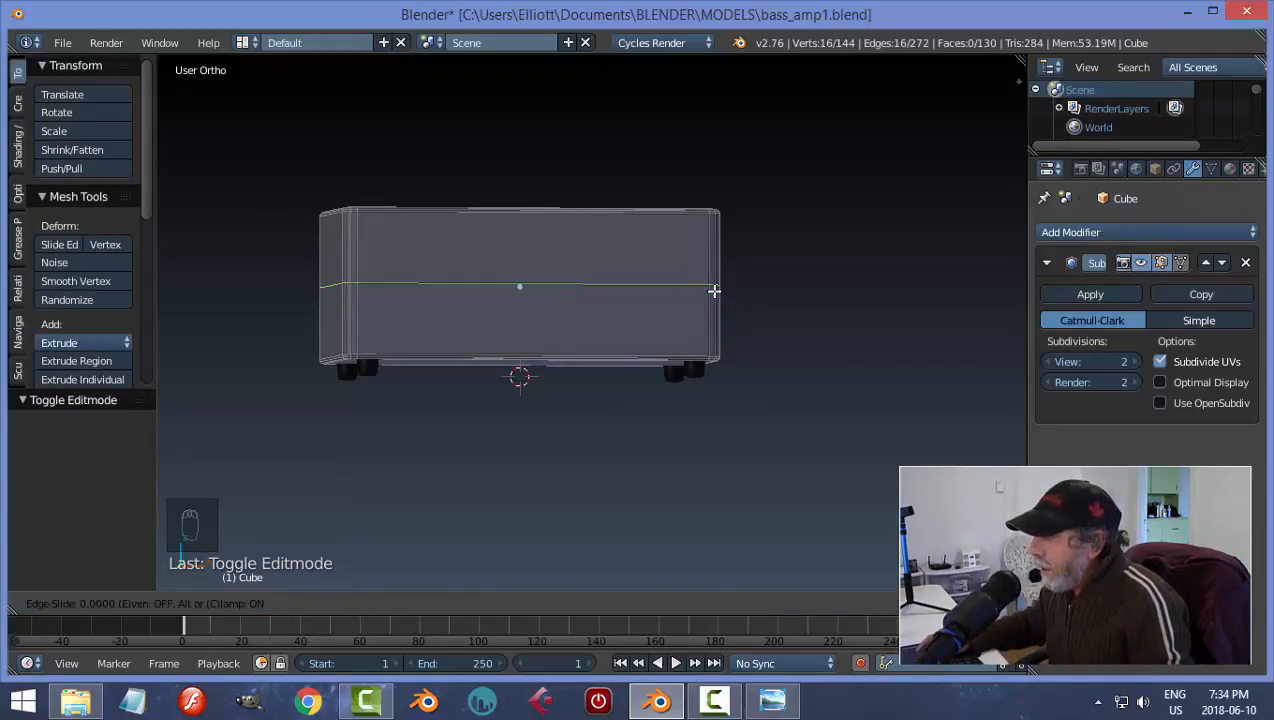
left_click(718, 282)
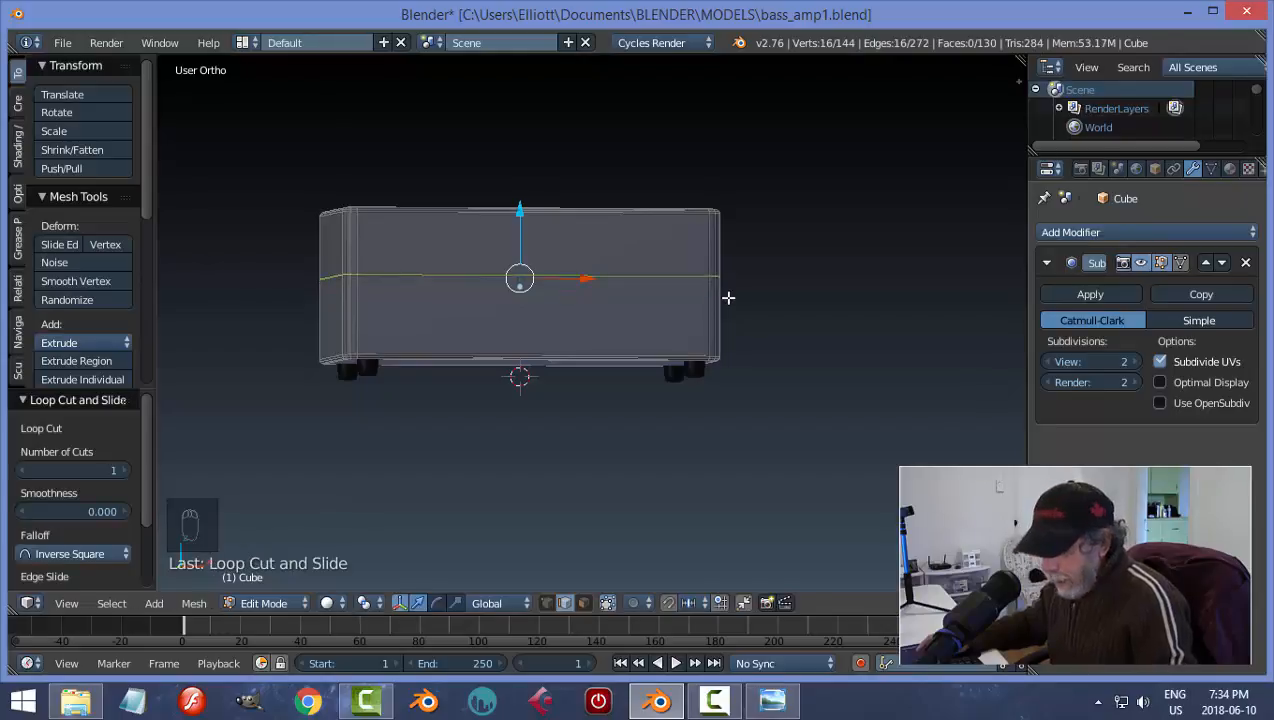
key("a")
- Switch to face selection, select the lower front face of the amp head, and inset it by about 0.01
middle_click_drag(660, 307, 667, 329)
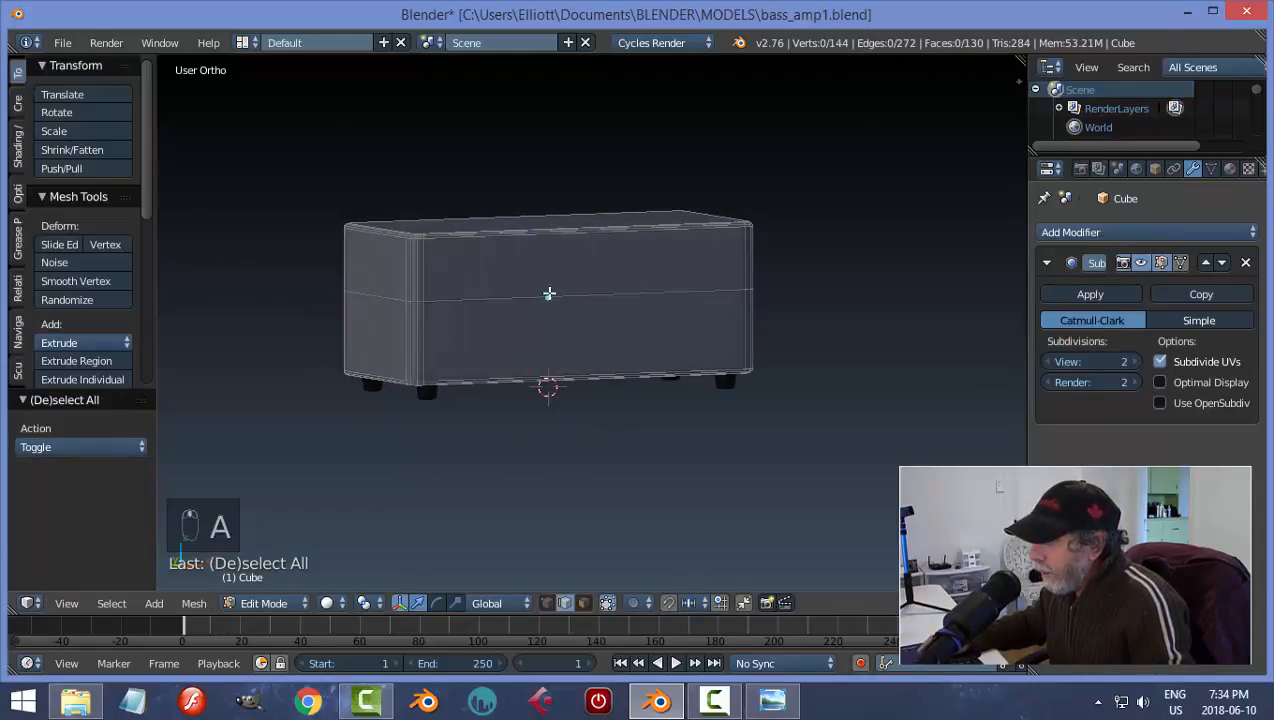
key("ctrl+Tab")
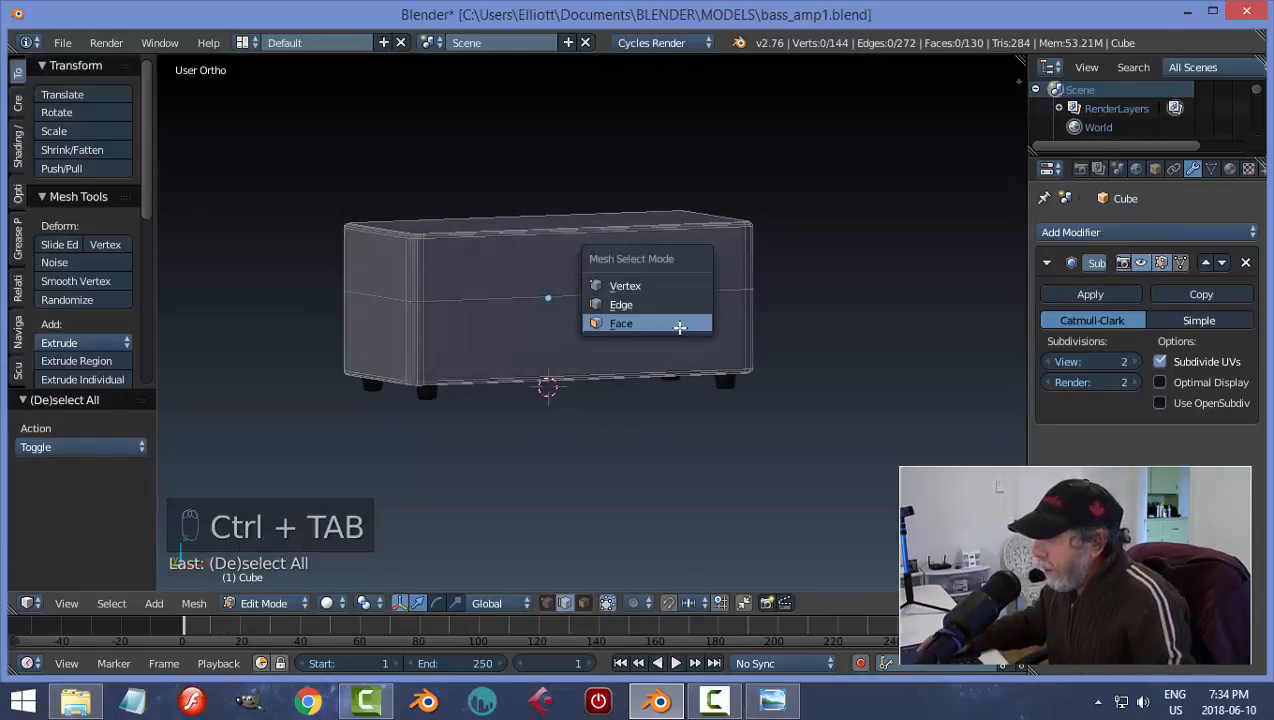
left_click(683, 325)
right_click(683, 341)
middle_click_drag(683, 341, 761, 347)
scroll(814, 319, "up", 1)
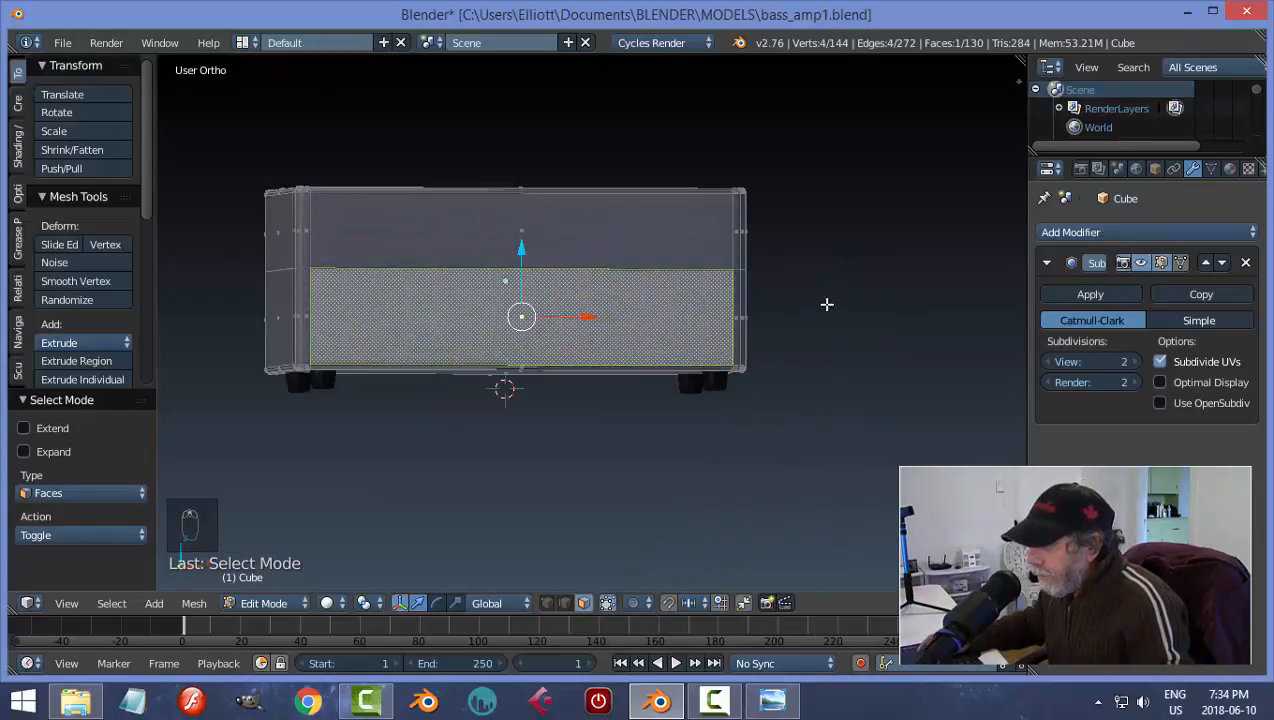
key("i")
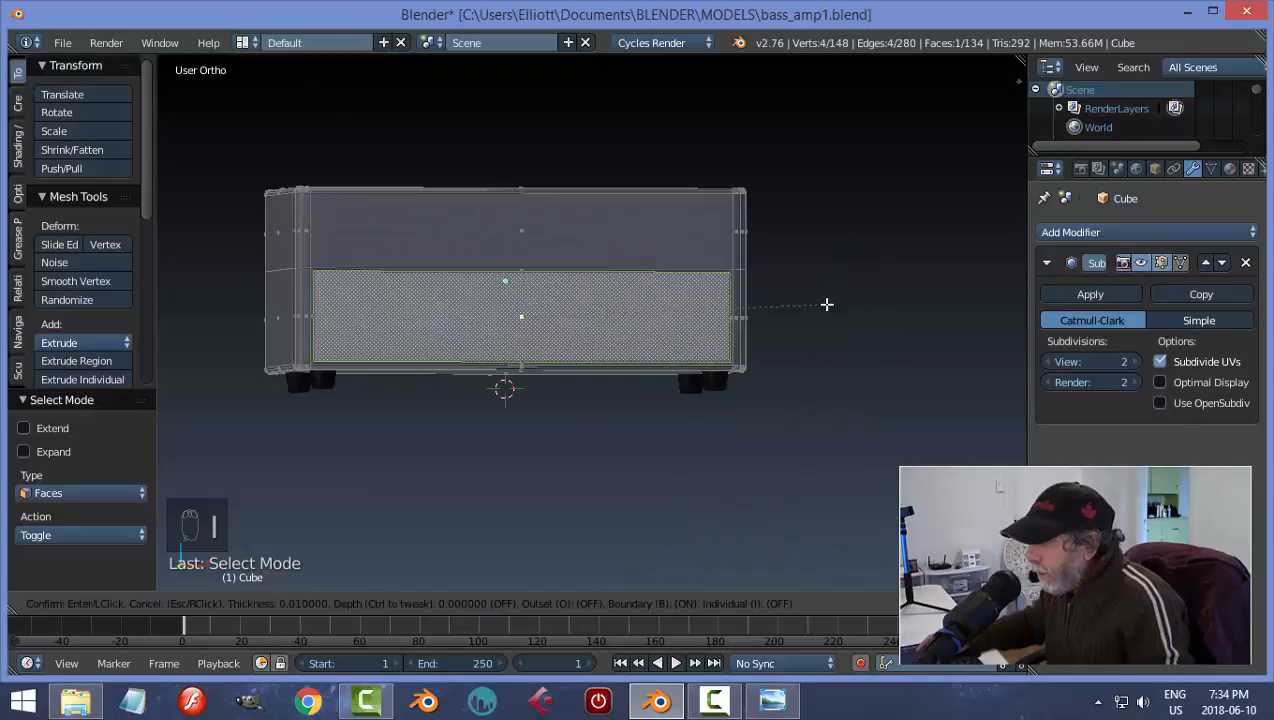
left_click(826, 304)
- Extrude the inset front face and push it 0.136 along Y into the amp head to form a recess, clearing the selection
middle_click_drag(591, 410, 770, 440)
key("e")
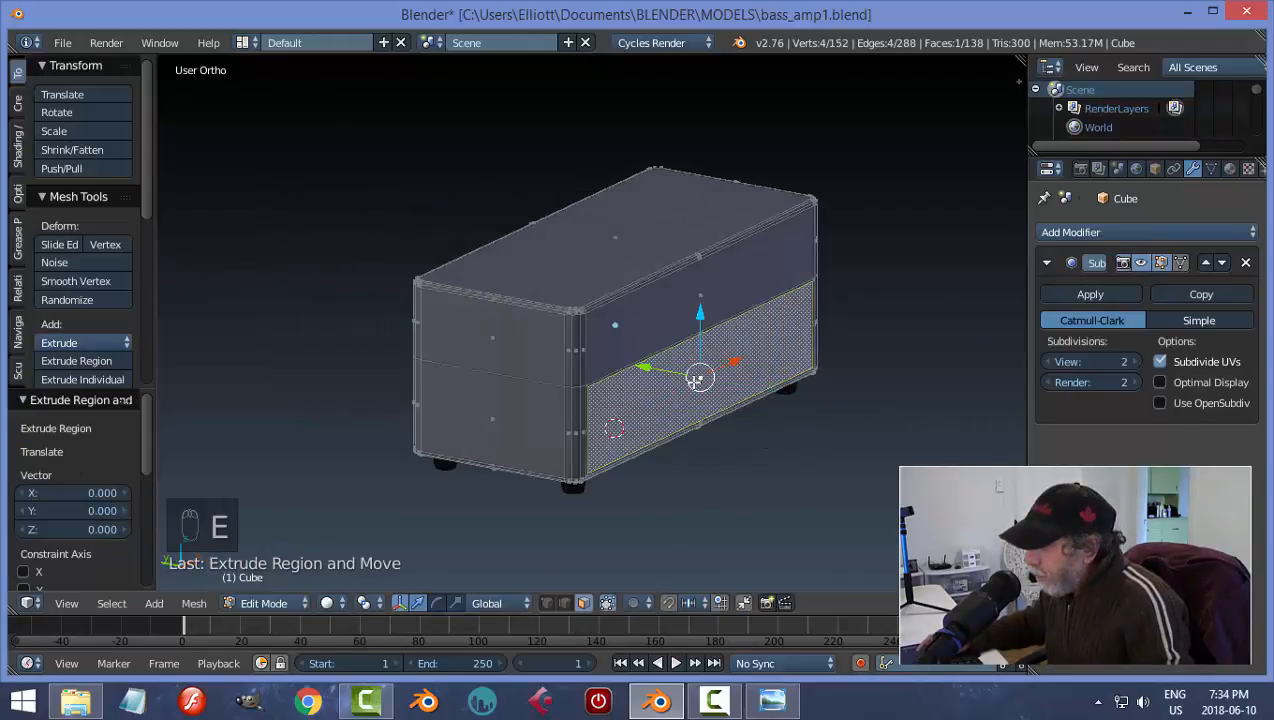
key("e")
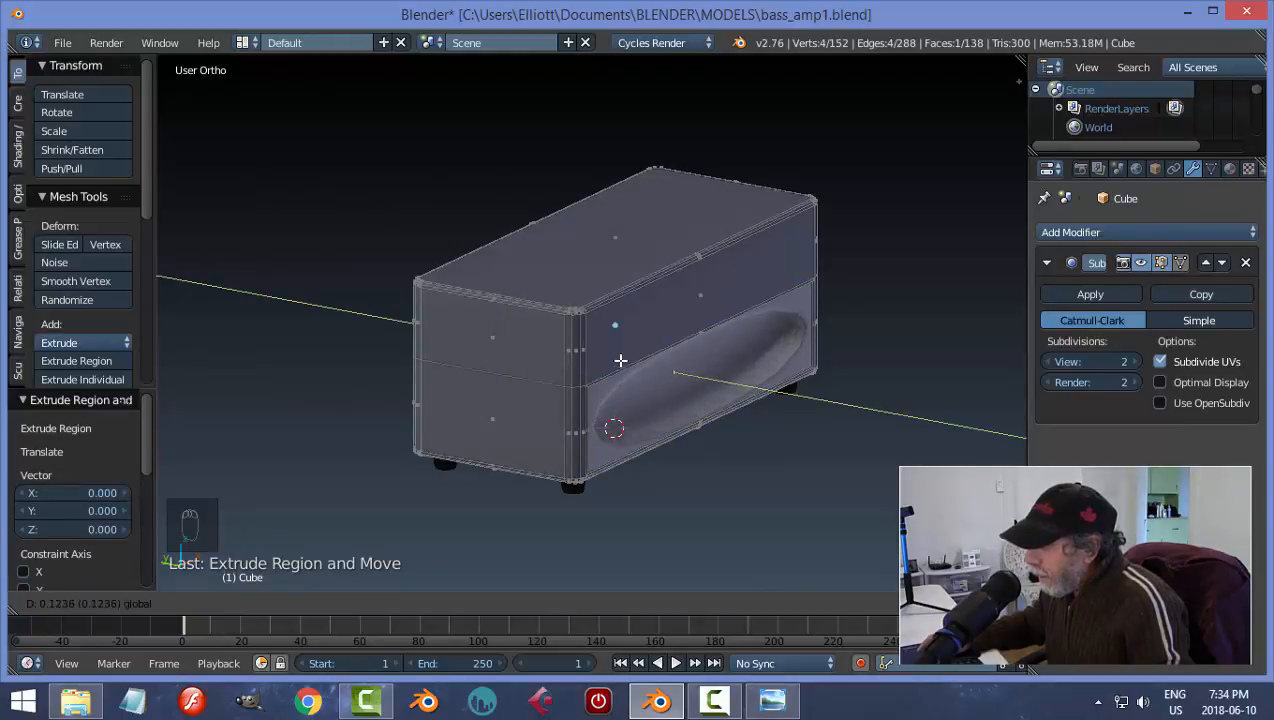
left_click(618, 359)
middle_click_drag(810, 420, 674, 407)
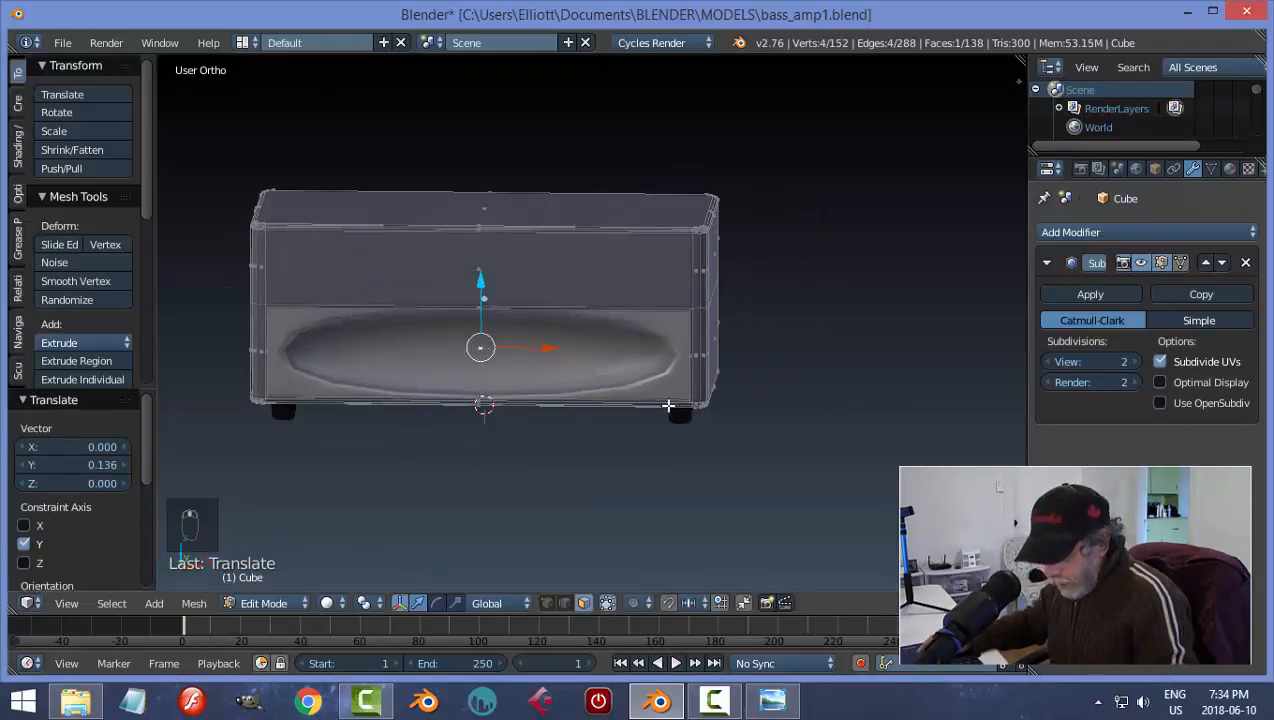
key("a")
- Add two vertical loop cuts across the amp head and scale them 2.974 along X to the ends of the front recess
key("ctrl+r")
scroll(540, 313, "up", 1)
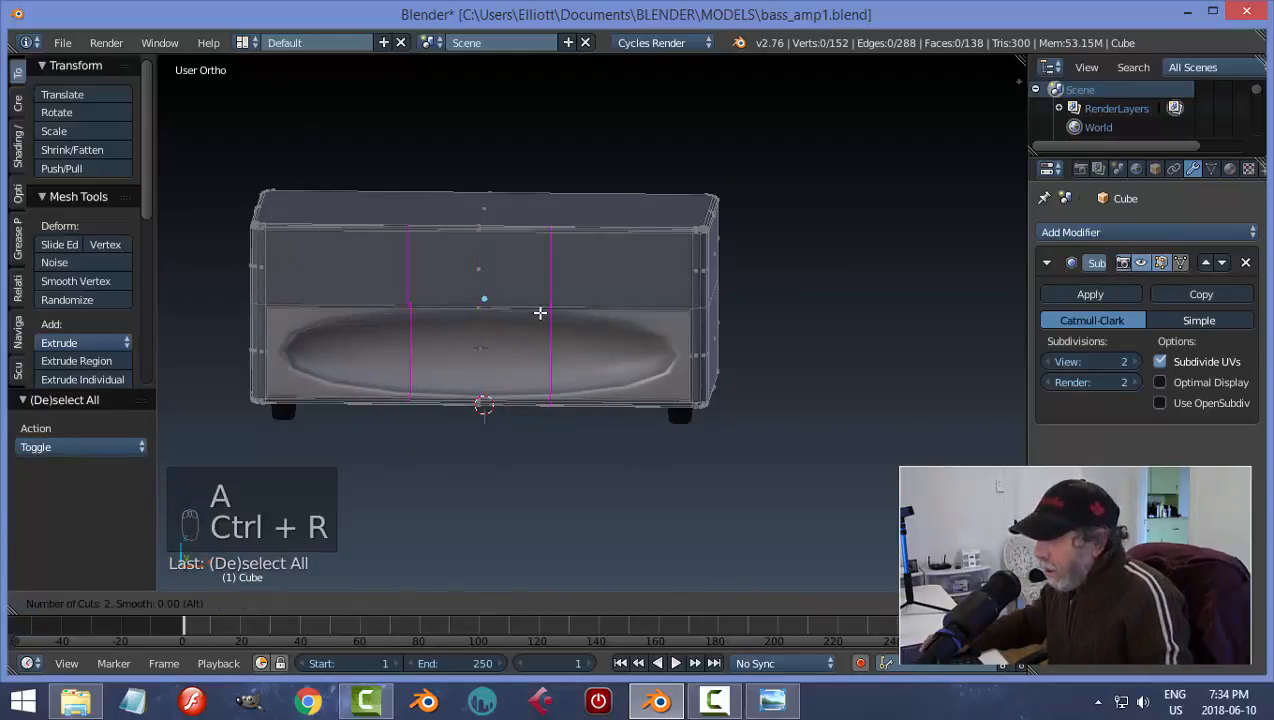
left_click(540, 313)
right_click(540, 313)
key("s")
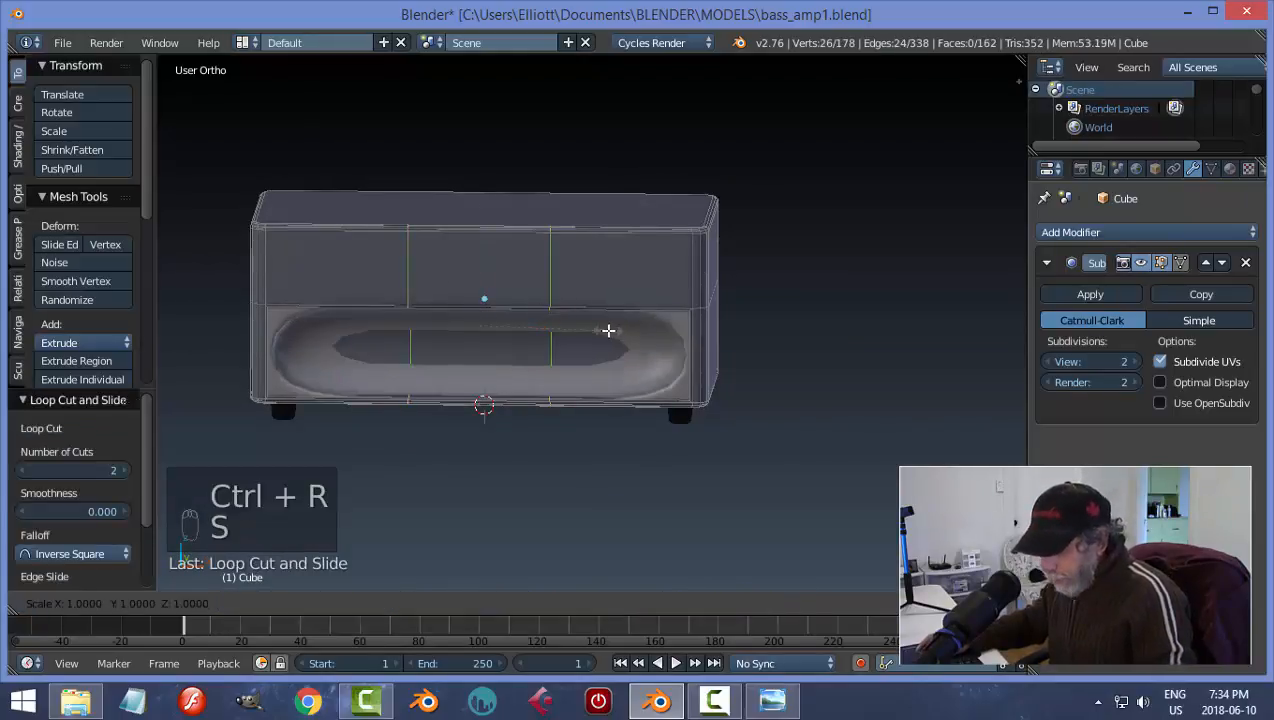
key("x")
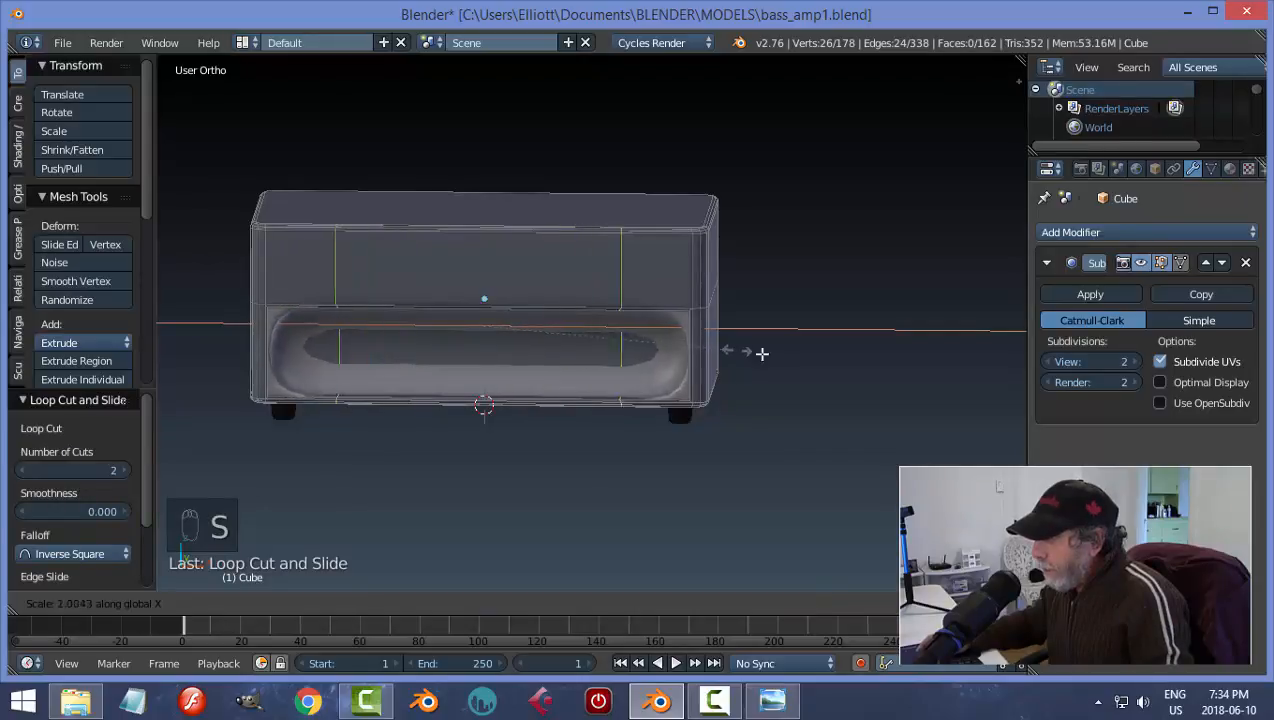
left_click(855, 359)
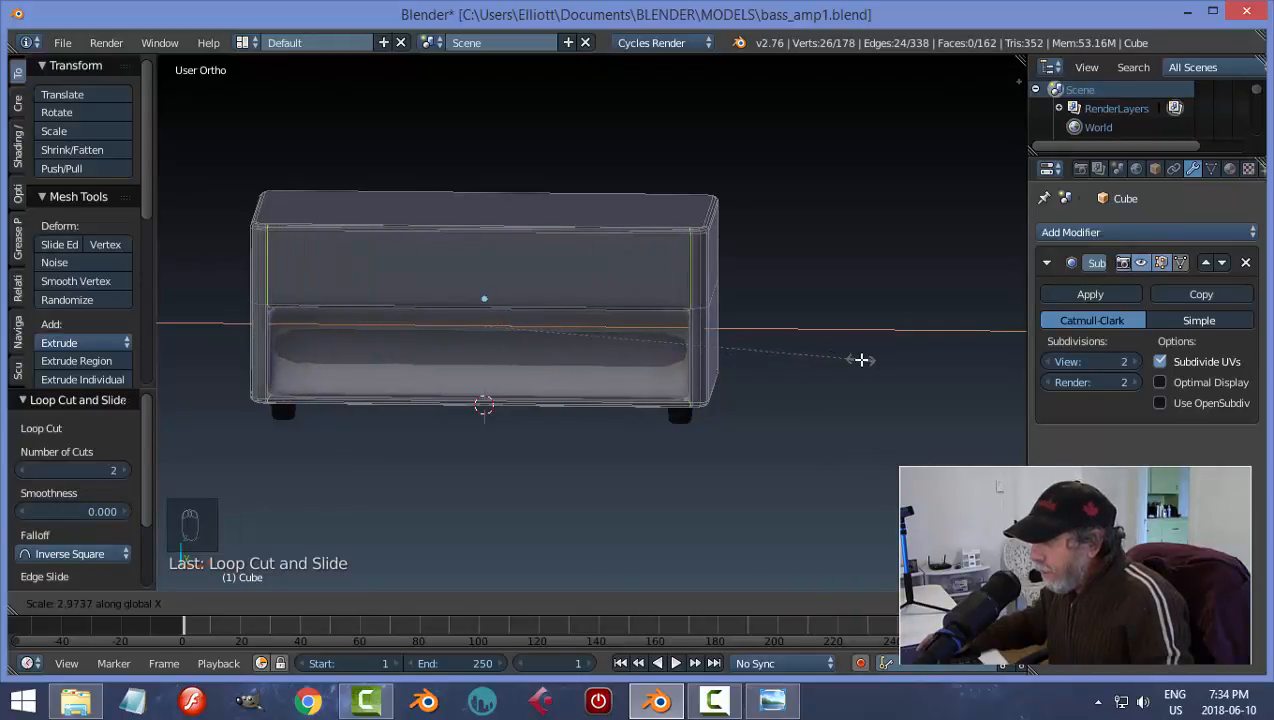
- Add two horizontal loop cuts around the amp head, one near the recess's upper edge and one near its lower edge
key("ctrl+r")
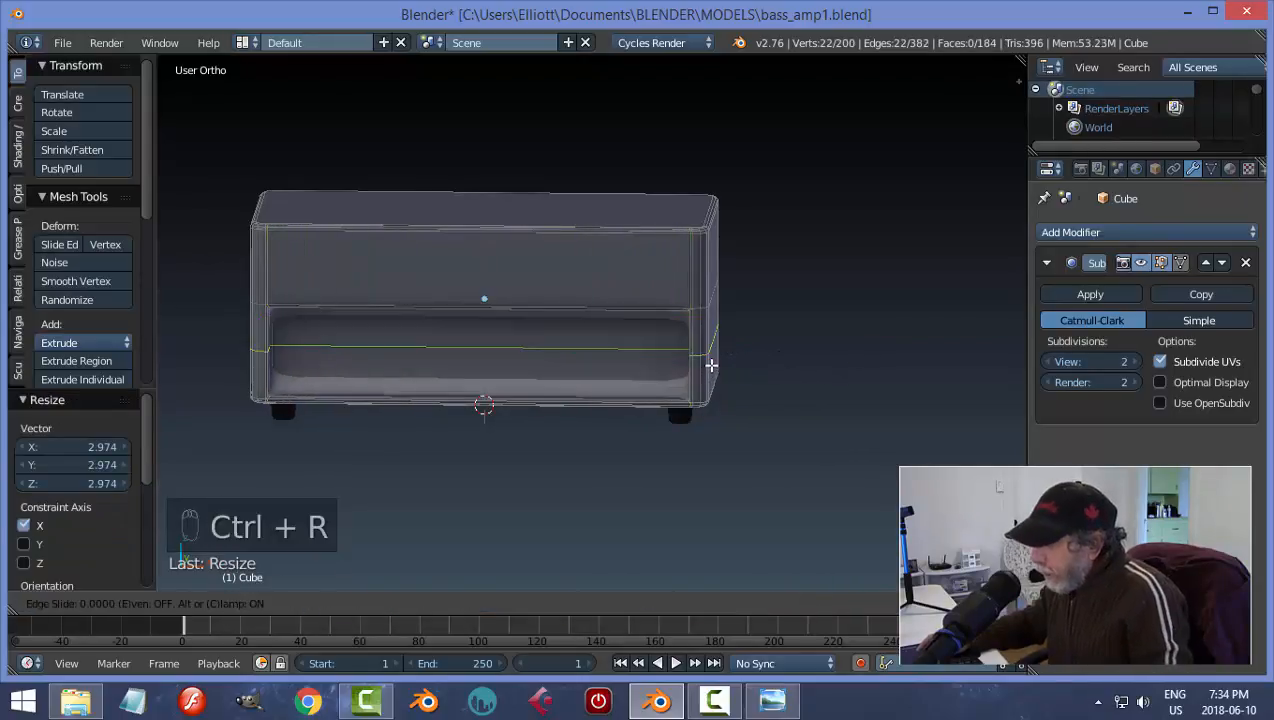
left_click(710, 366)
left_click(707, 328)
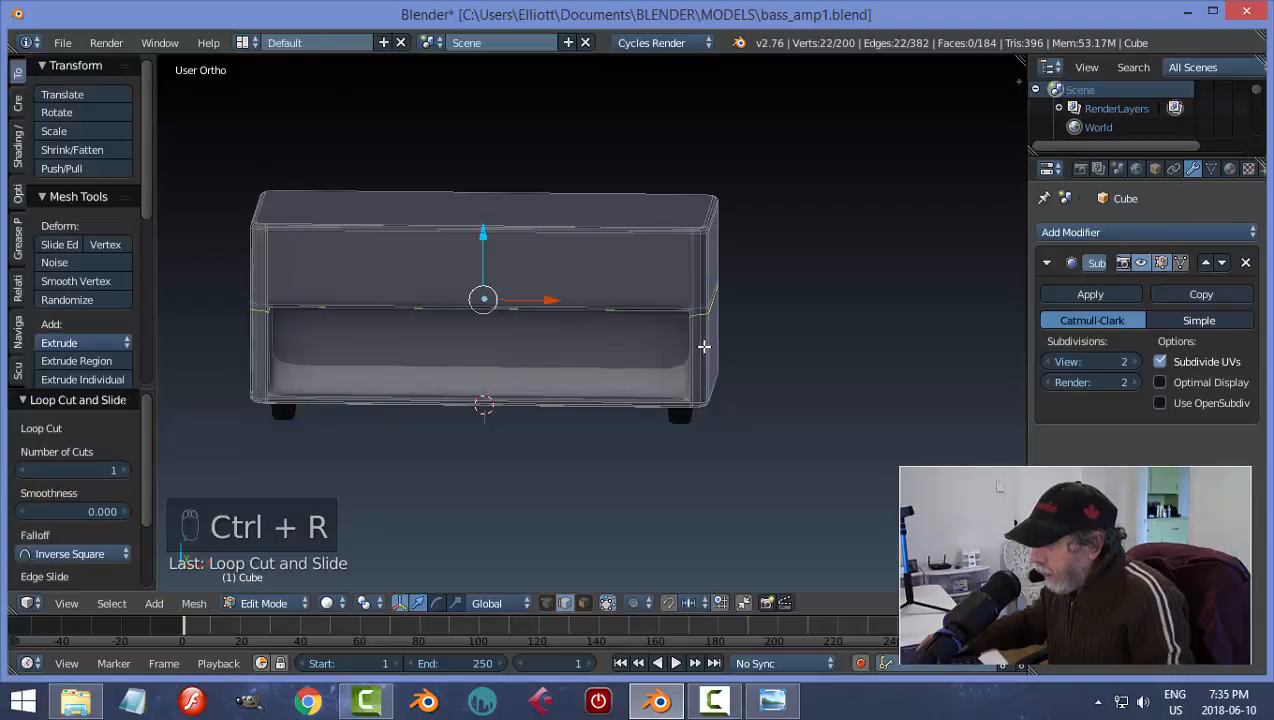
key("ctrl+r")
left_click(708, 346)
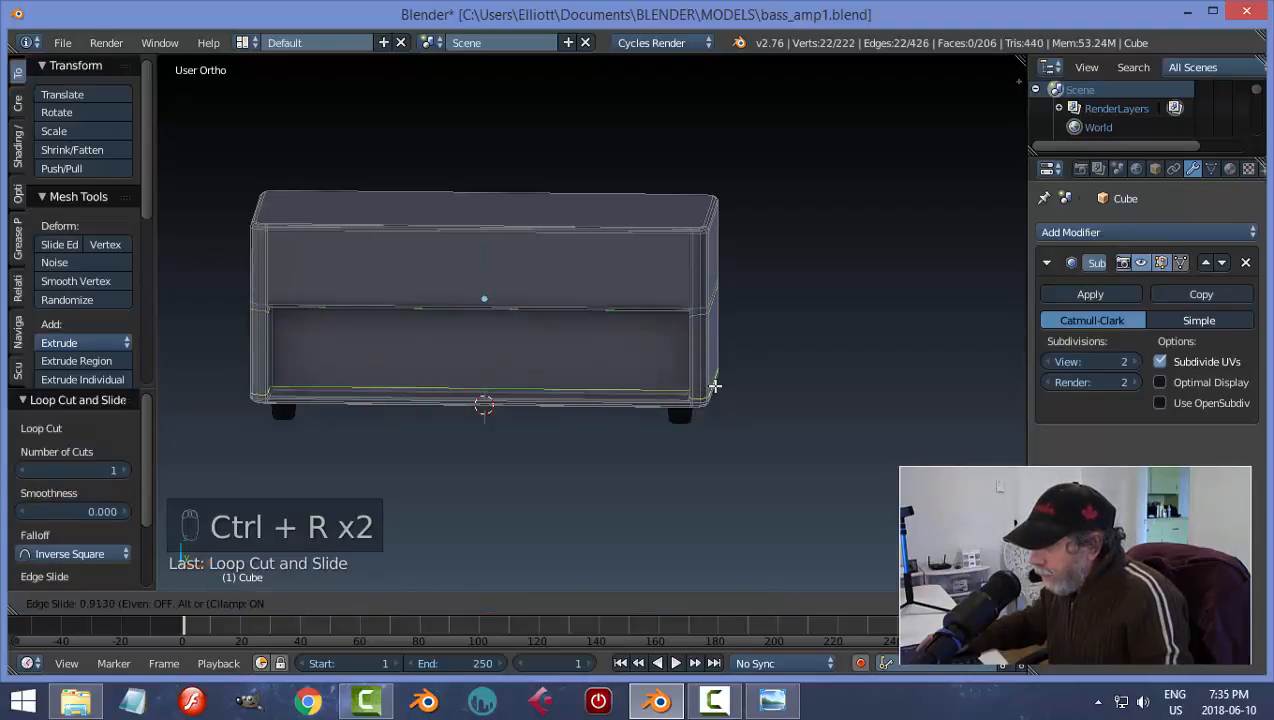
left_click(715, 386)
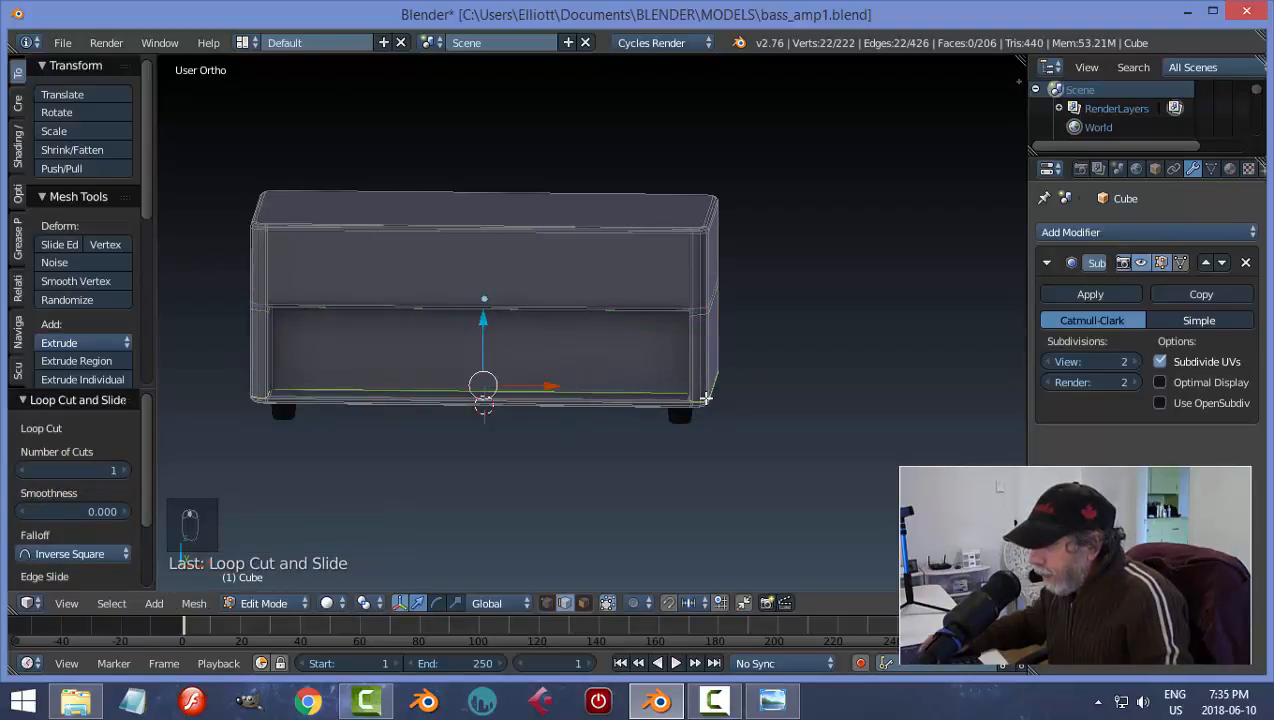
- Add a loop cut around the inner walls of the front recess and slide it close to the back face
middle_click_drag(715, 386, 783, 378)
key("ctrl+r")
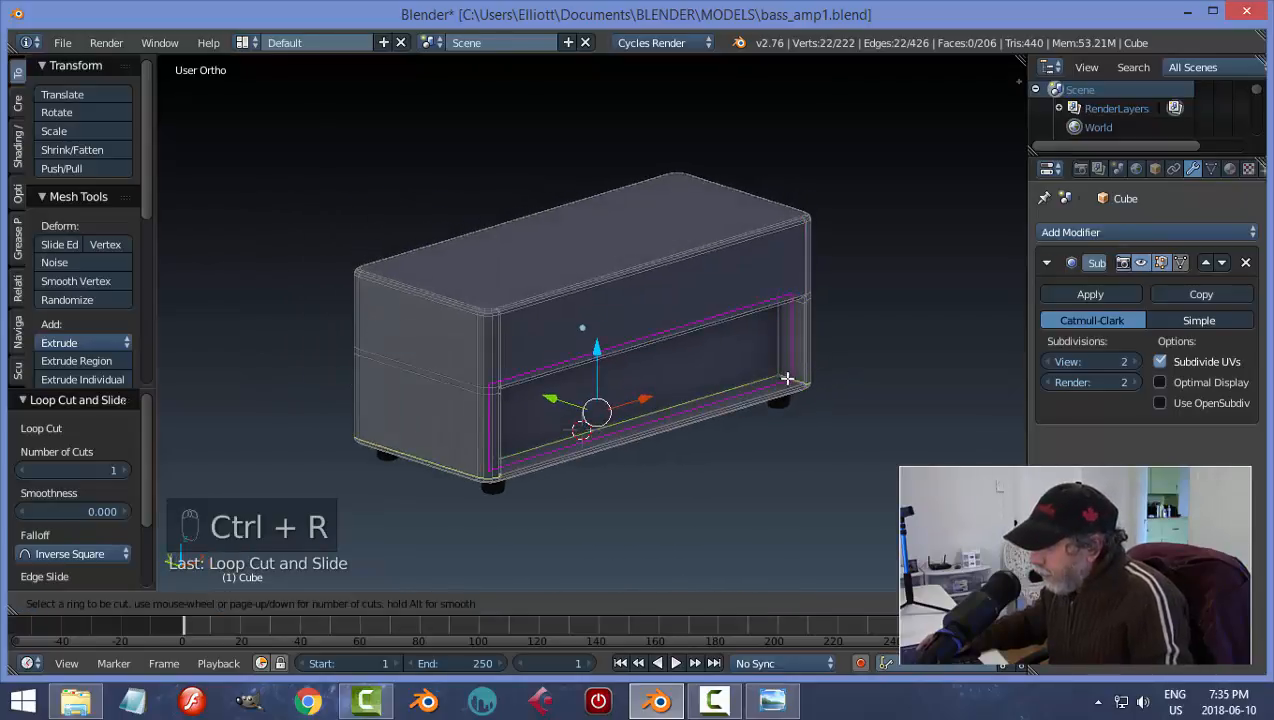
left_click(787, 379)
left_click(782, 376)
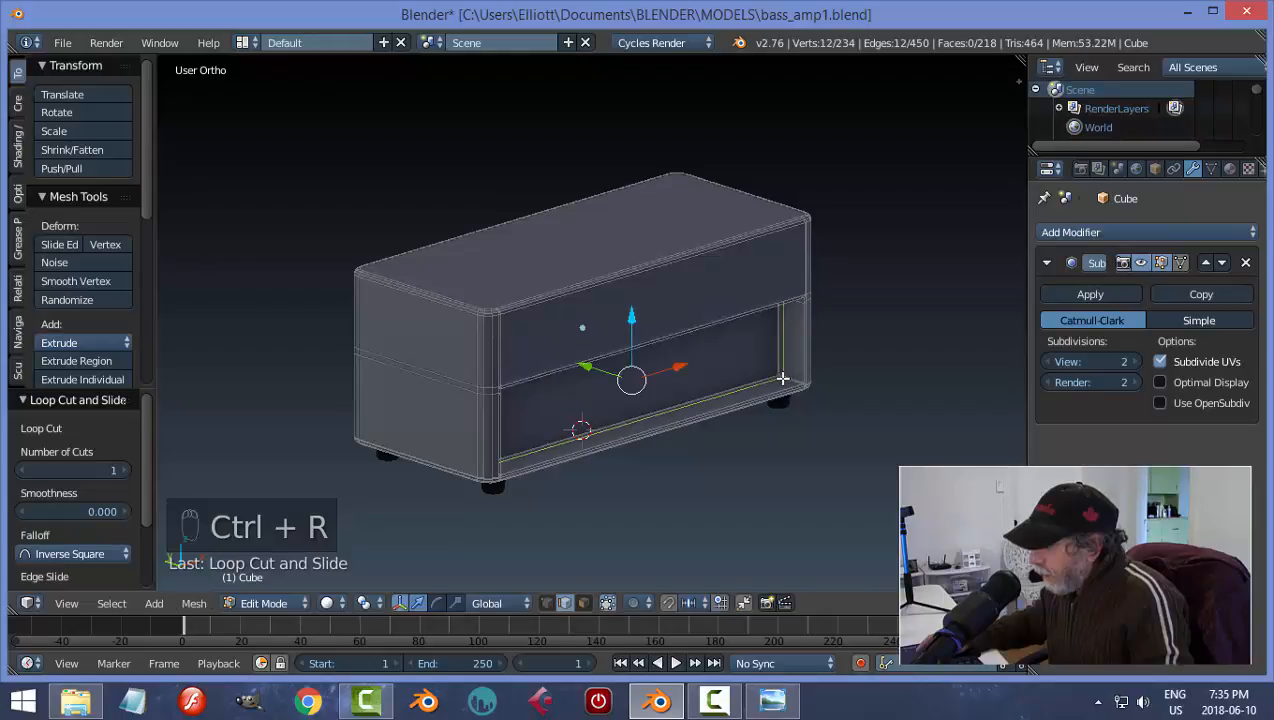
- Add a loop cut around the recess's inner walls, slide it close to the front opening and inspect the shape in object mode
key("ctrl+r")
left_click(786, 379)
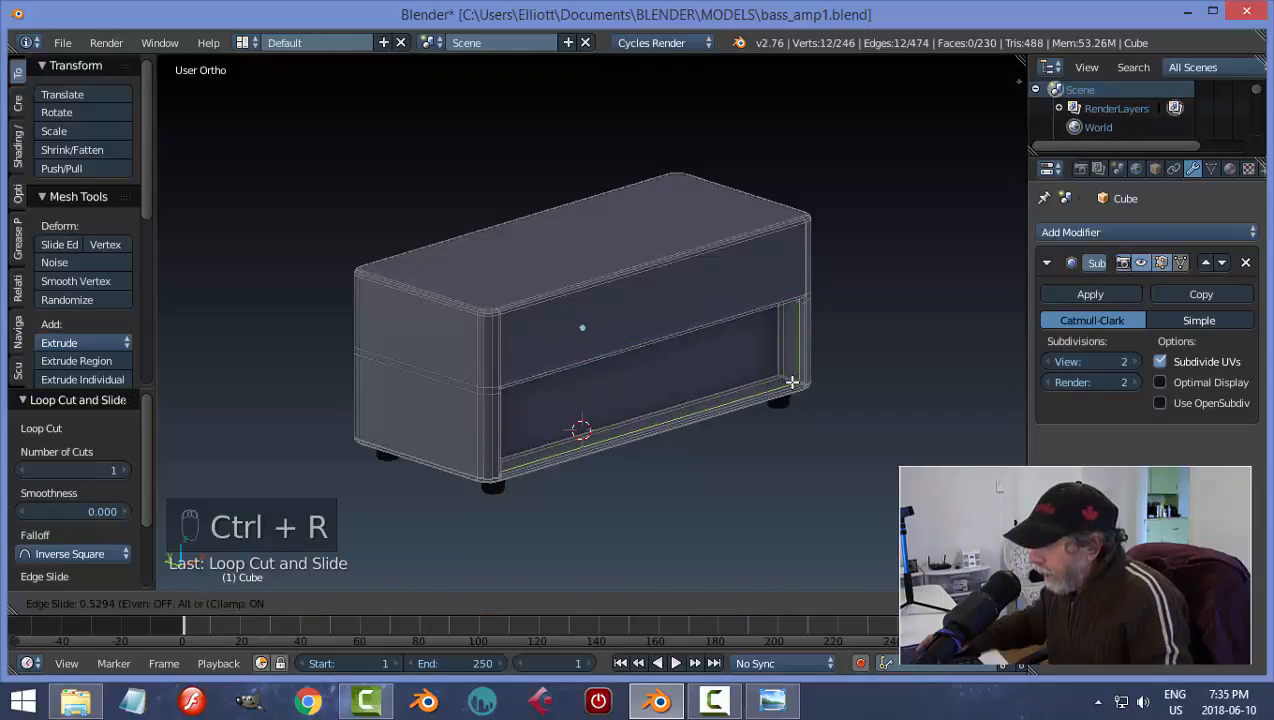
left_click(786, 379)
key("a")
key("Tab")
left_click(722, 385)
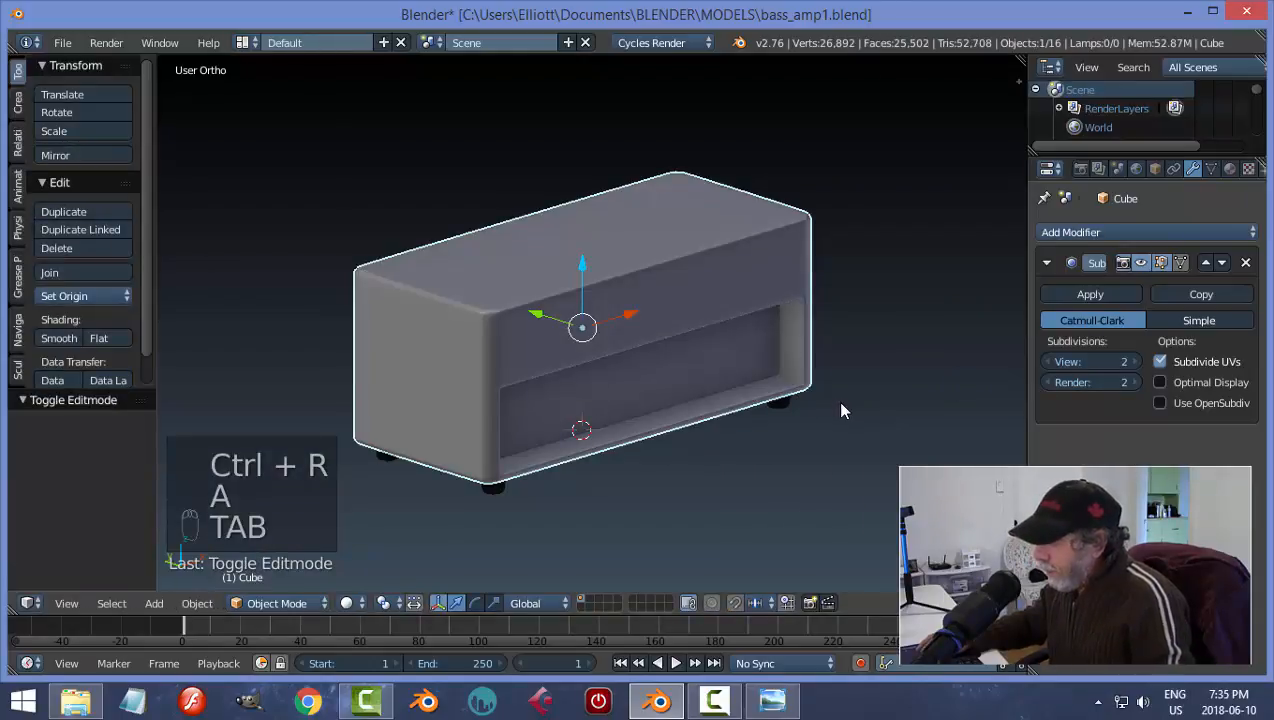
middle_click_drag(824, 406, 724, 378)
- In a front wireframe view, box-select the vertices along the recess's lower edge and raise them 0.039 along Z
key("Tab")
left_click(825, 364)
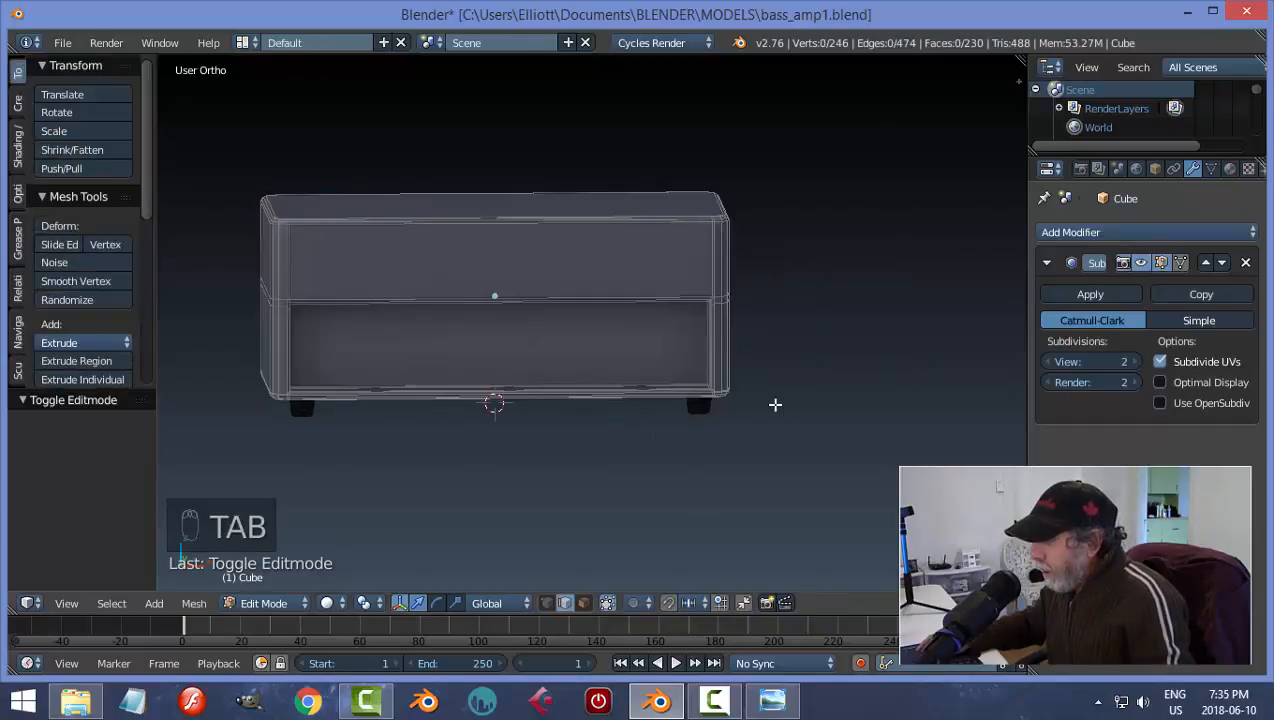
key("KP_1")
scroll(775, 404, "up", 3)
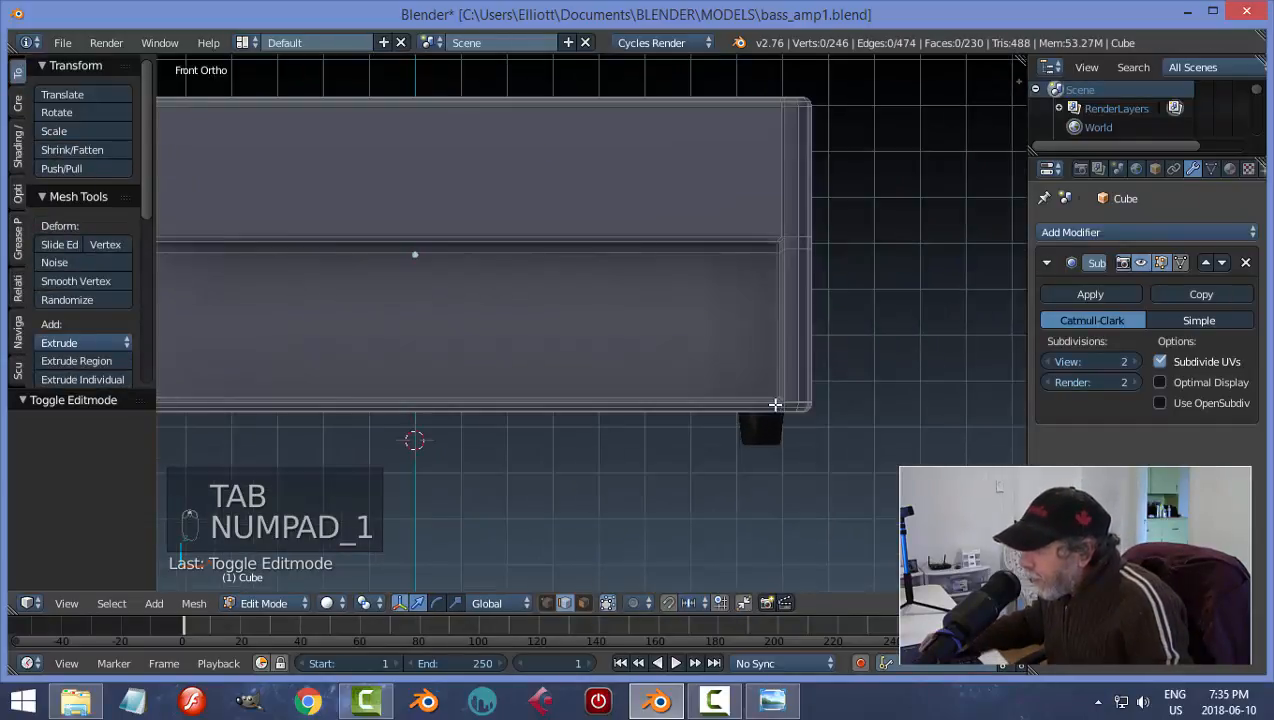
scroll(775, 404, "down", 1)
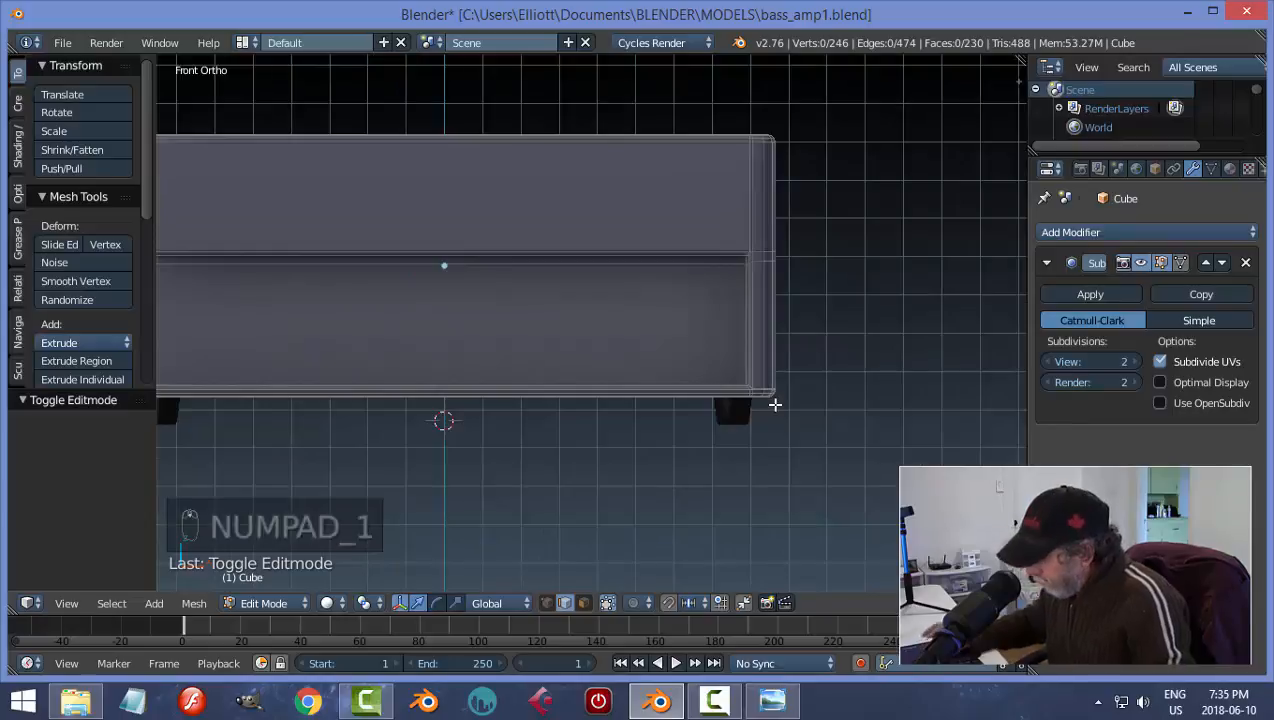
middle_click_drag(735, 405, 855, 385, "shift")
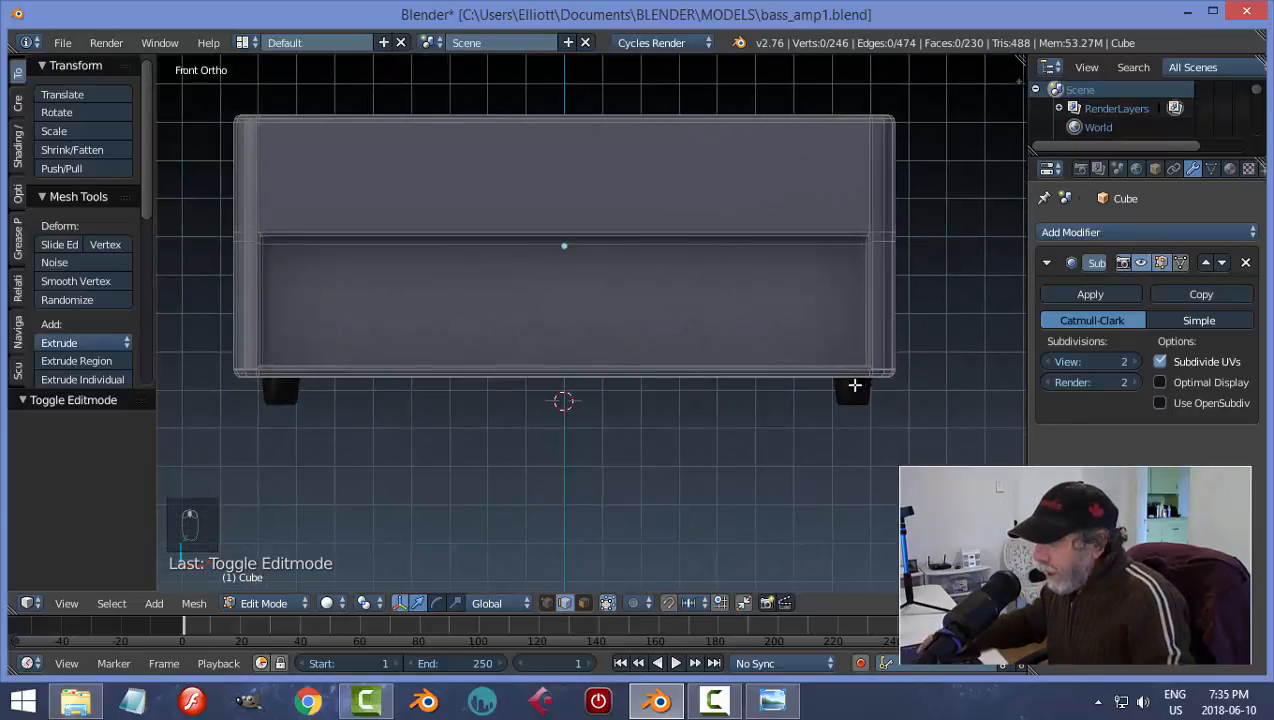
key("z")
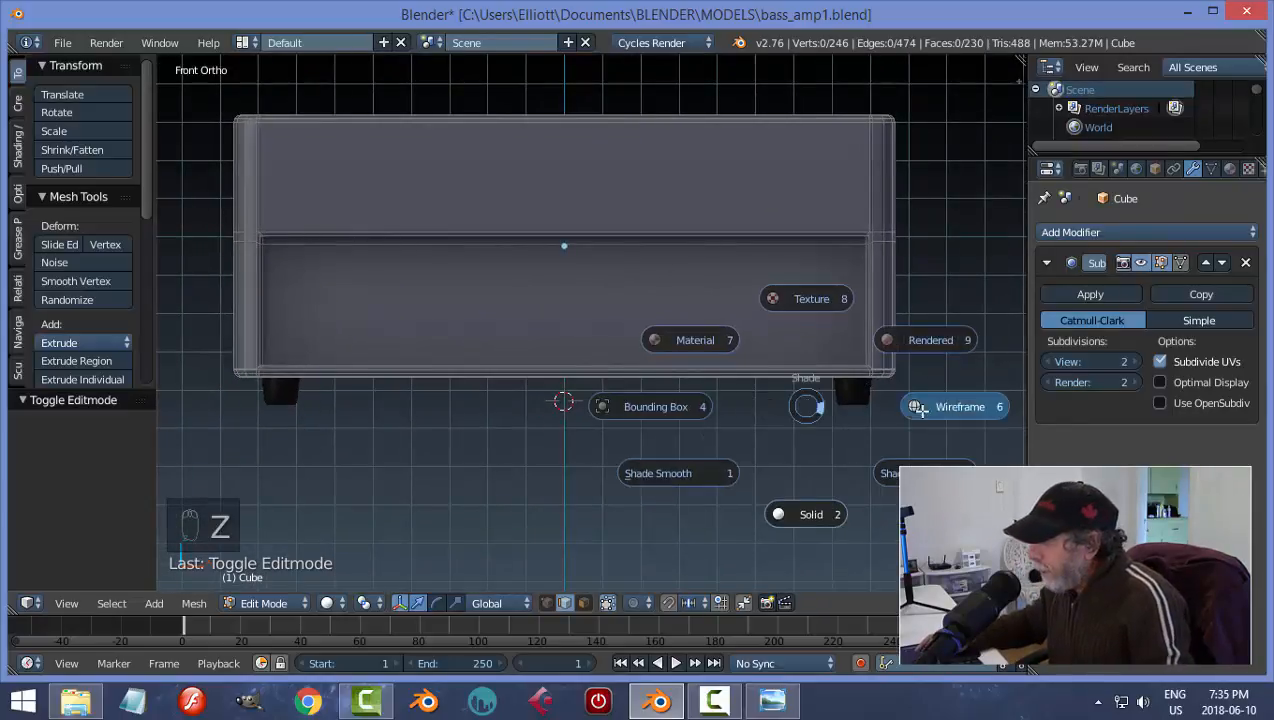
key("ctrl+Tab")
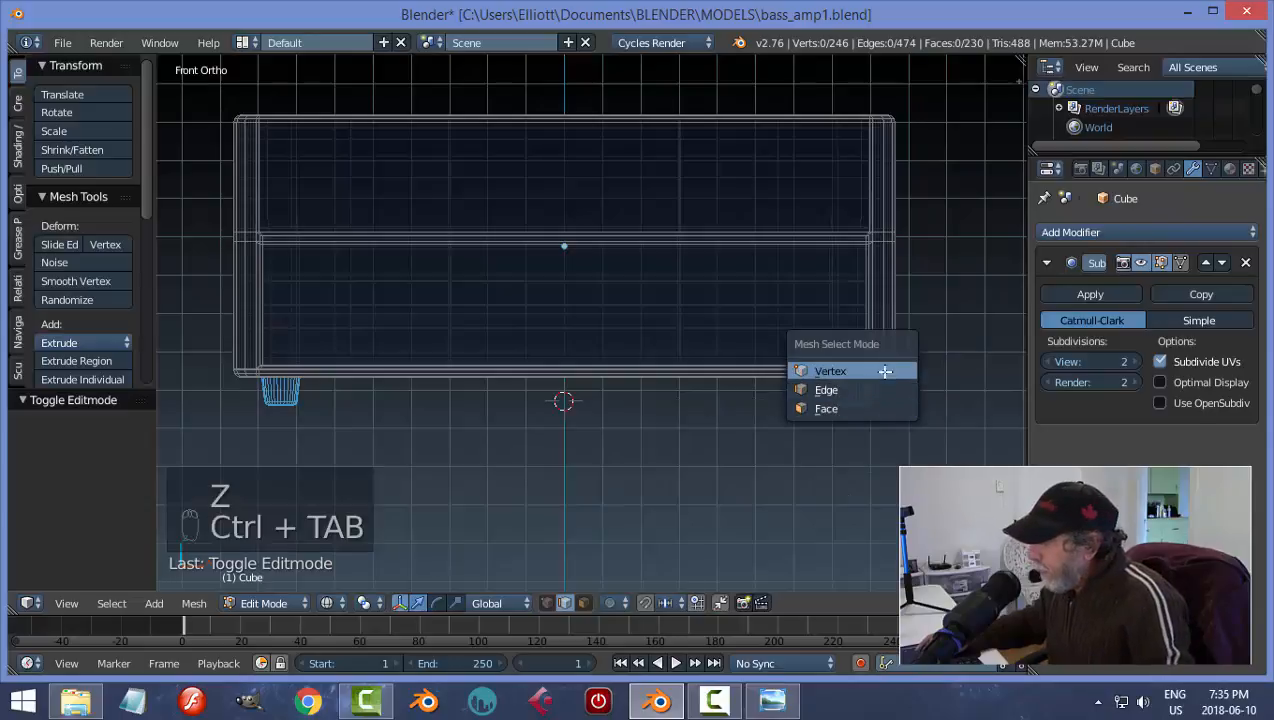
left_click(878, 369)
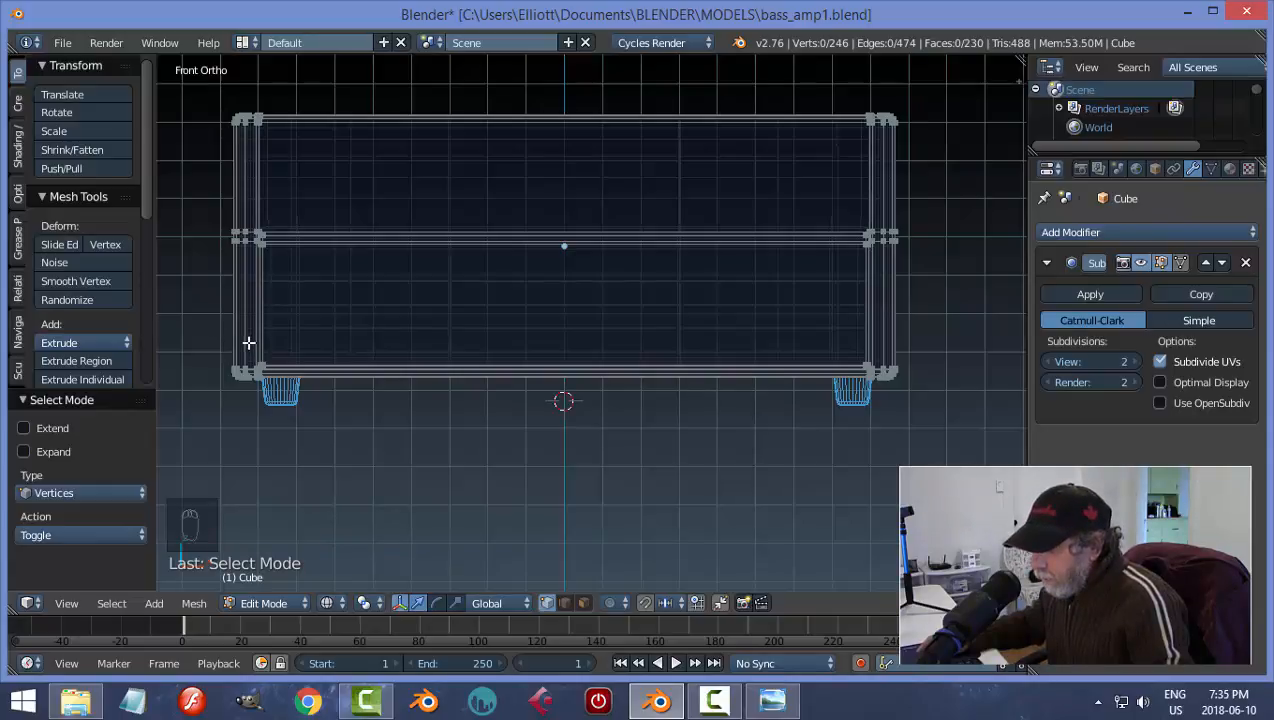
key("b")
left_click_drag(248, 343, 895, 379)
middle_click_drag(796, 413, 806, 456)
key("KP_1")
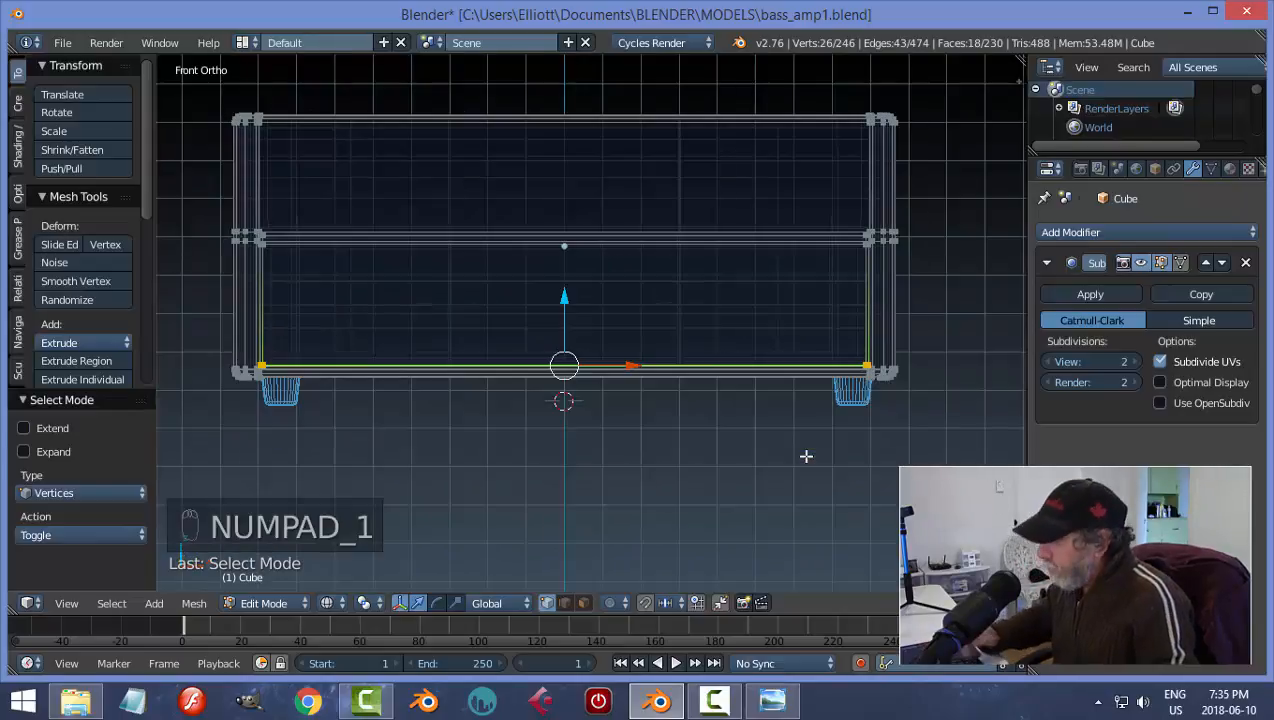
left_click_drag(563, 298, 566, 286)
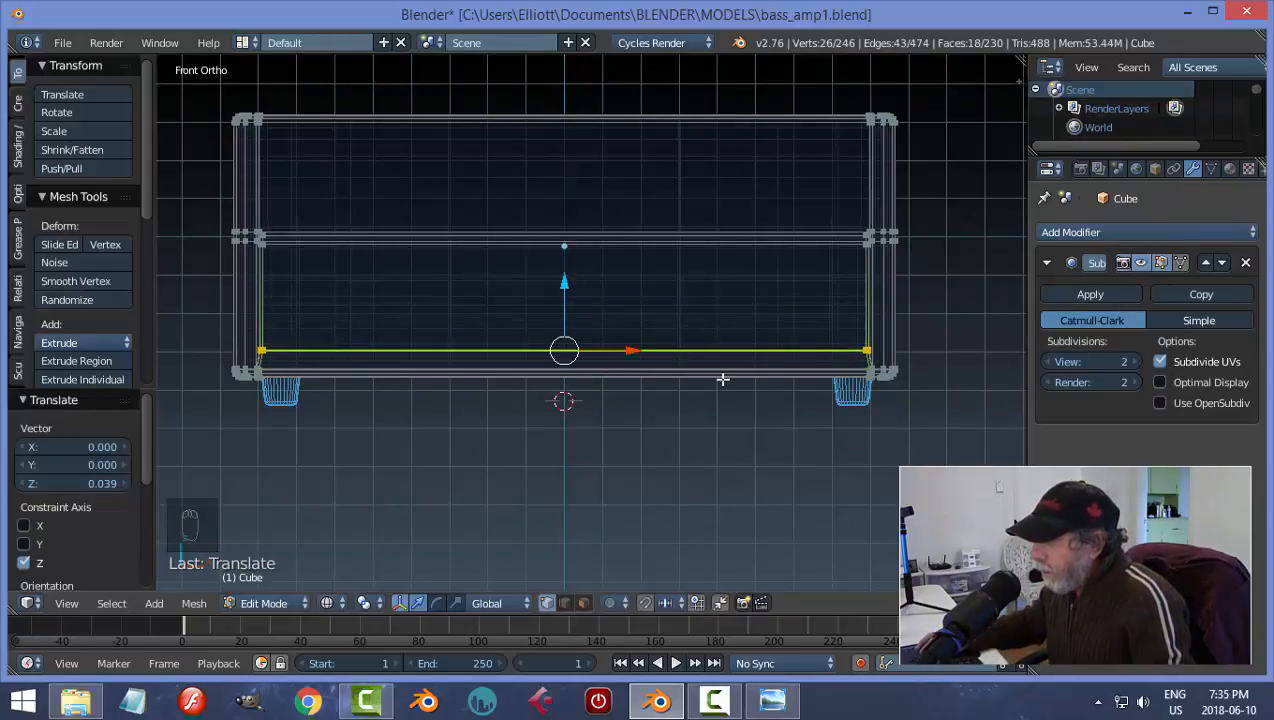
- Return to solid shading, clear the selection and leave edit mode to check the raised lower edge of the recess
key("z")
left_click(722, 490)
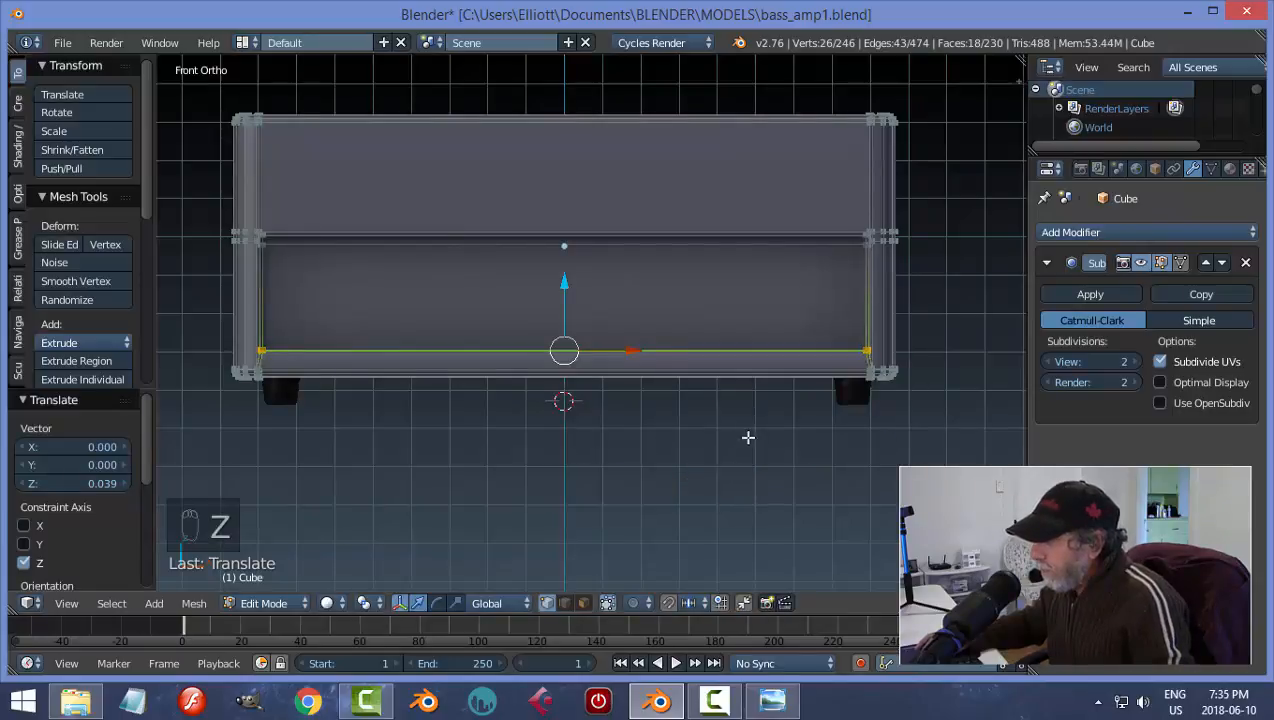
mouse_move(745, 436)
middle_mouse_down()
mouse_move(762, 449)
mouse_move(916, 415)
mouse_move(680, 438)
mouse_move(697, 438)
mouse_move(685, 436)
mouse_move(690, 416)
mouse_move(553, 428)
mouse_move(535, 405)
mouse_move(571, 369)
mouse_move(623, 383)
mouse_move(526, 410)
mouse_move(477, 398)
middle_mouse_up()
key("a")
key("Tab")
- Try a loop cut around the front rim of the recess, slid up close to its inner edge
key("Tab")
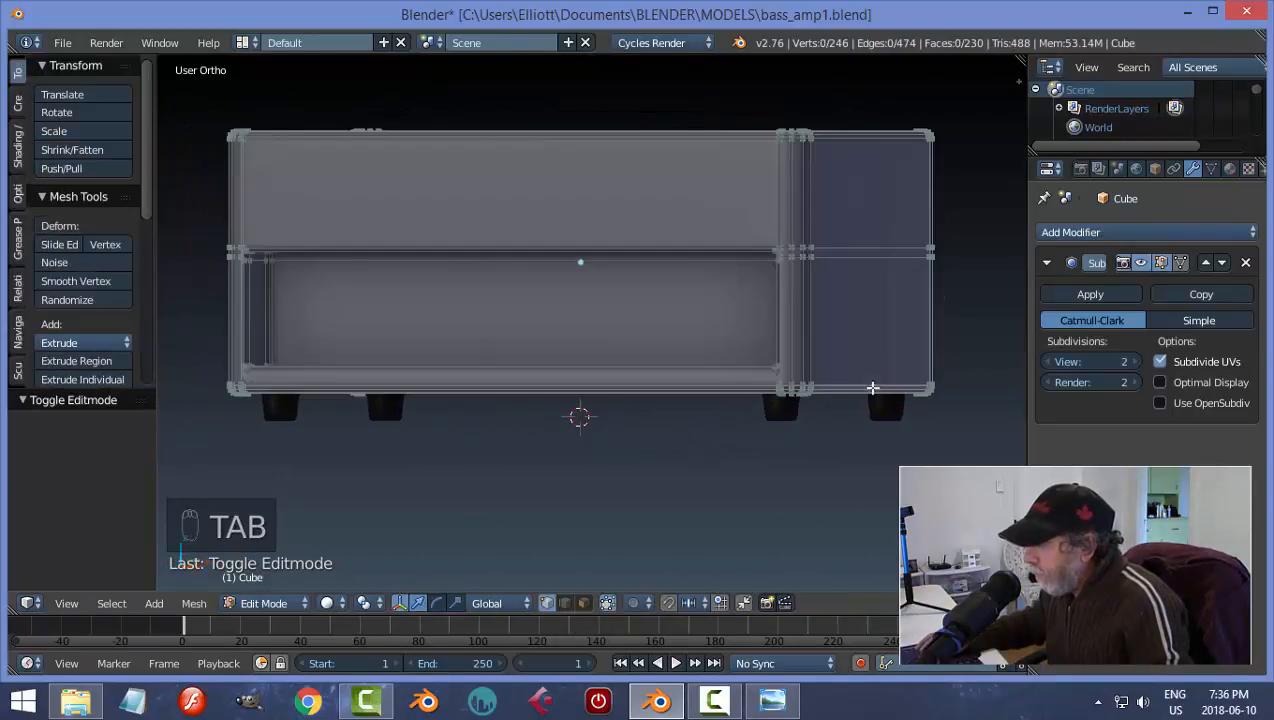
scroll(752, 411, "up", 5)
middle_click_drag(787, 423, 624, 340, "shift")
middle_click_drag(626, 364, 650, 402)
scroll(712, 410, "up", 3)
middle_click_drag(688, 325, 732, 327)
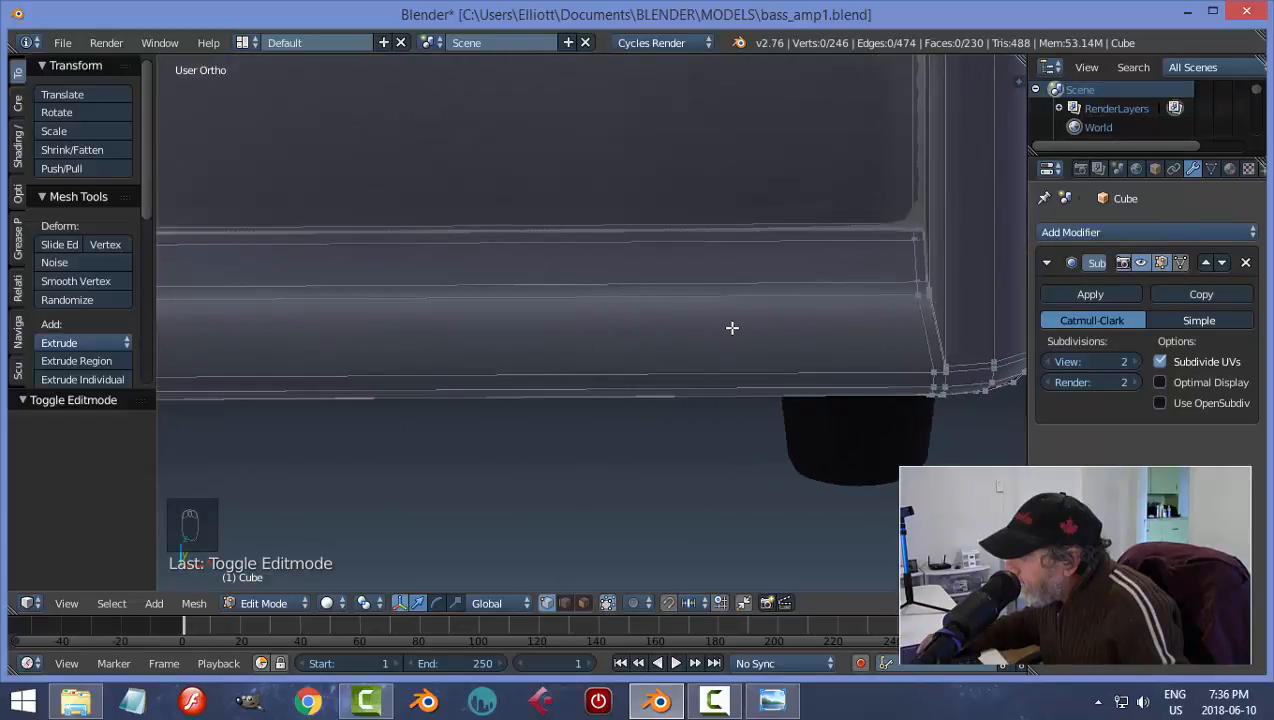
key("ctrl+r")
left_click(908, 322)
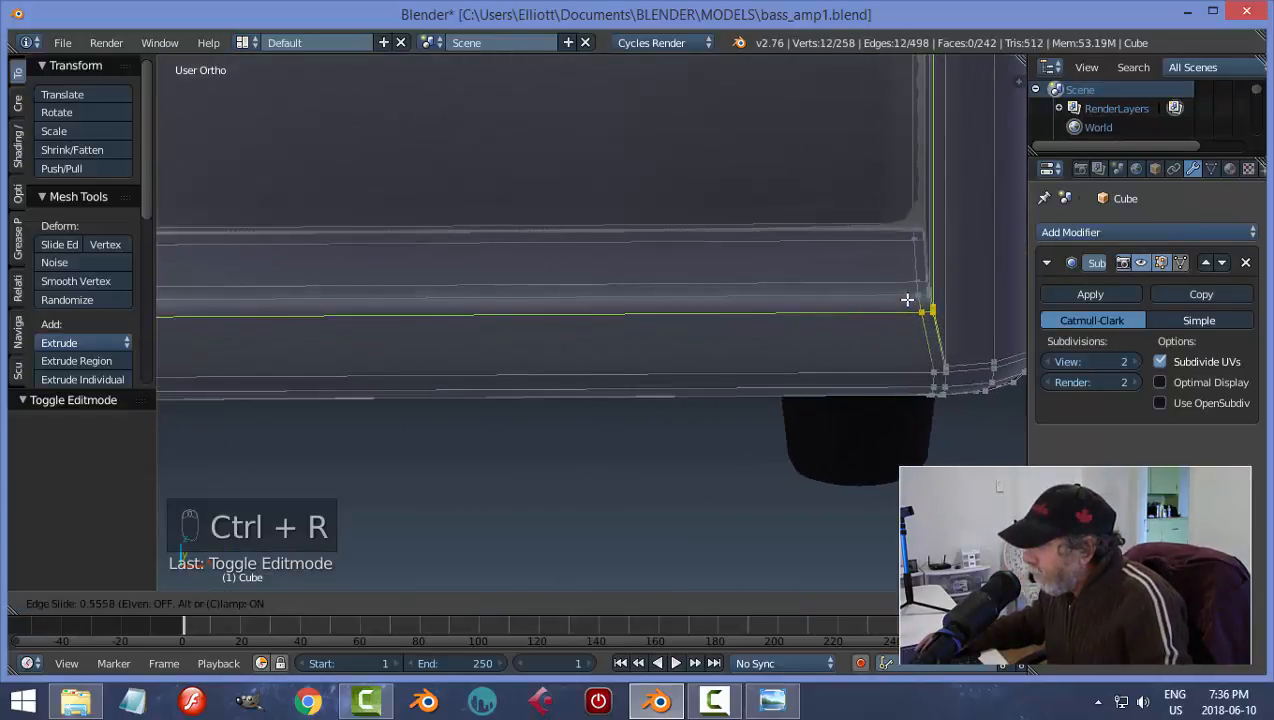
left_click(907, 299)
key("Tab")
left_click(710, 317)
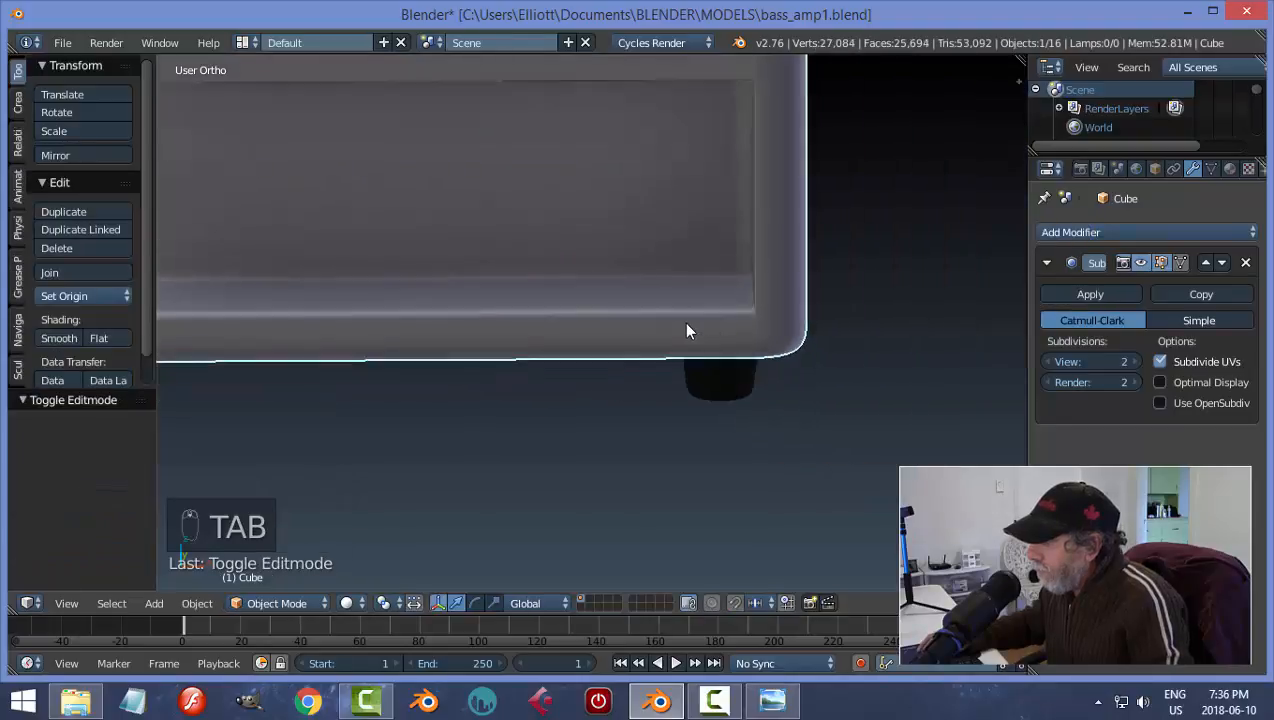
- Inspect the rim around the recess and undo the last loop cut
middle_click_drag(687, 331, 752, 286)
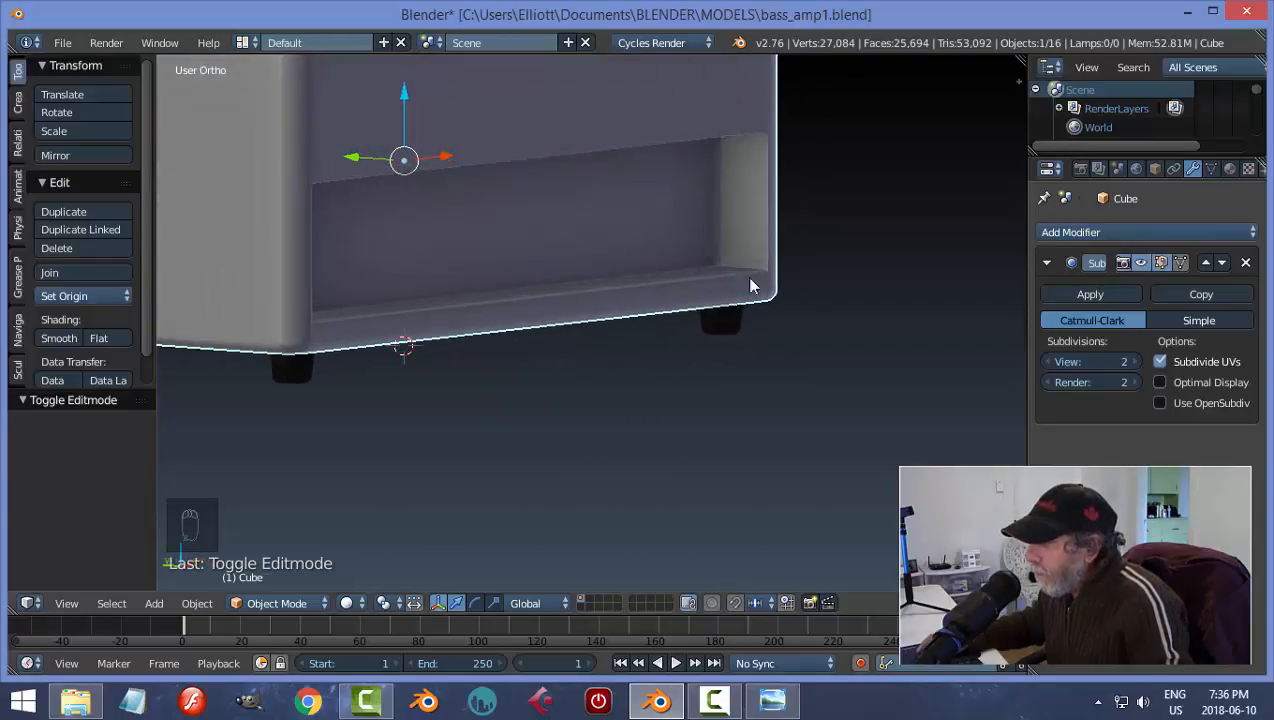
scroll(695, 258, "up", 3)
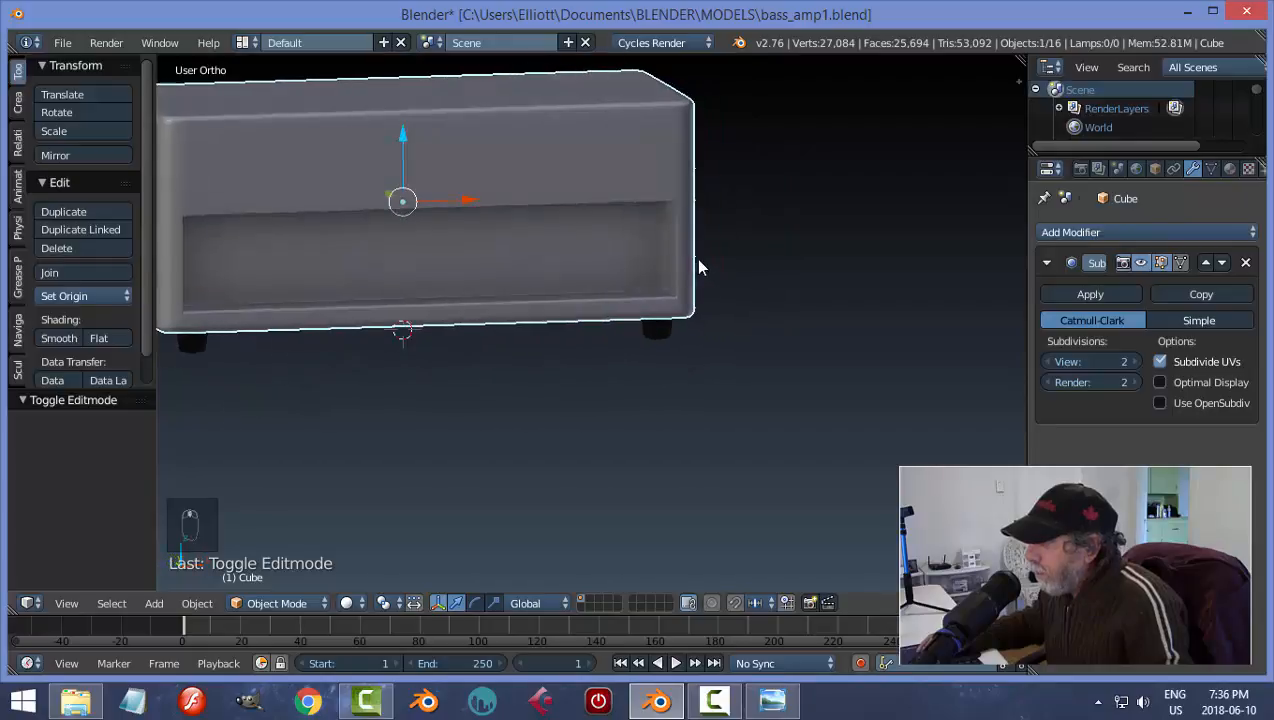
key("Tab")
left_click(757, 260)
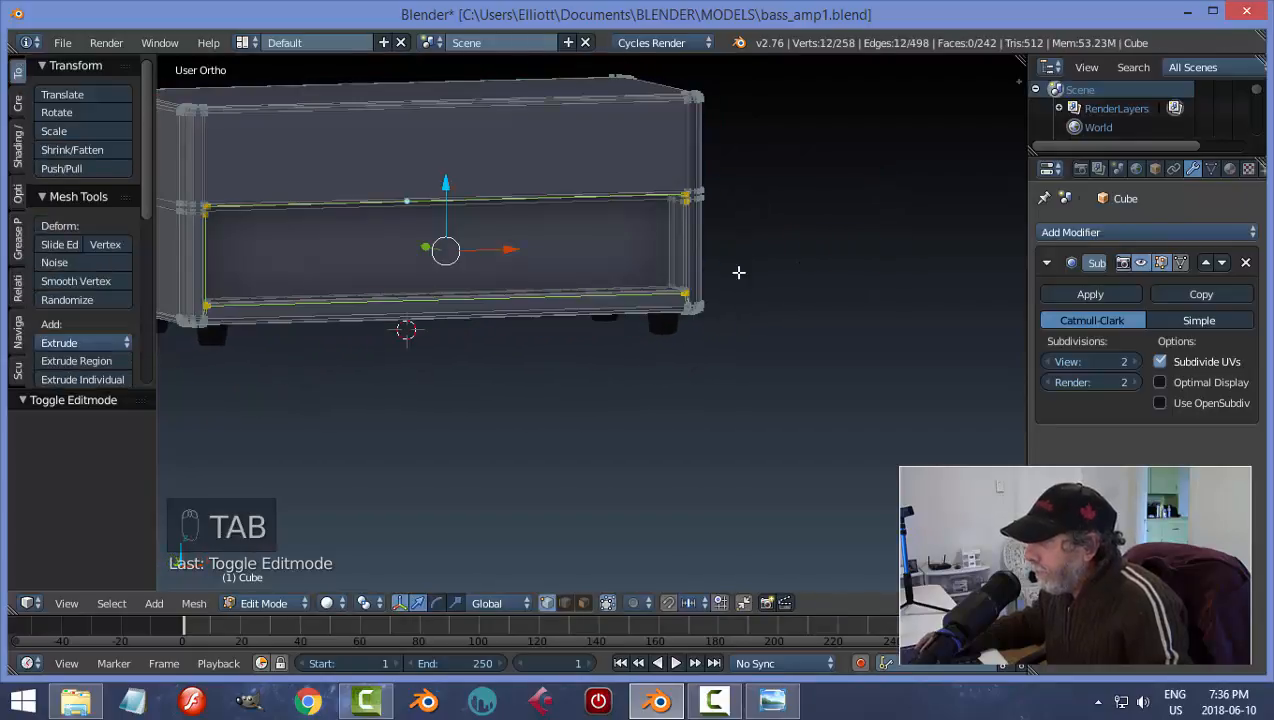
scroll(780, 231, "up", 2)
key("a")
key("a")
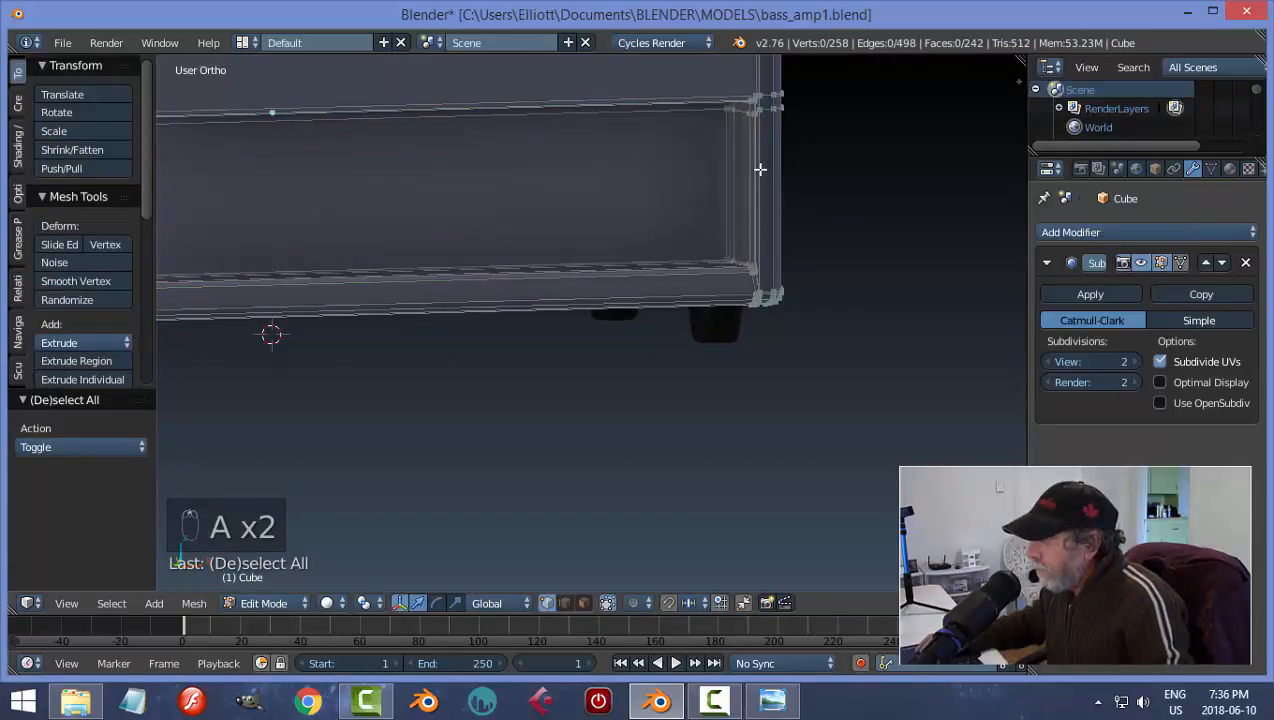
middle_click_drag(759, 166, 720, 279)
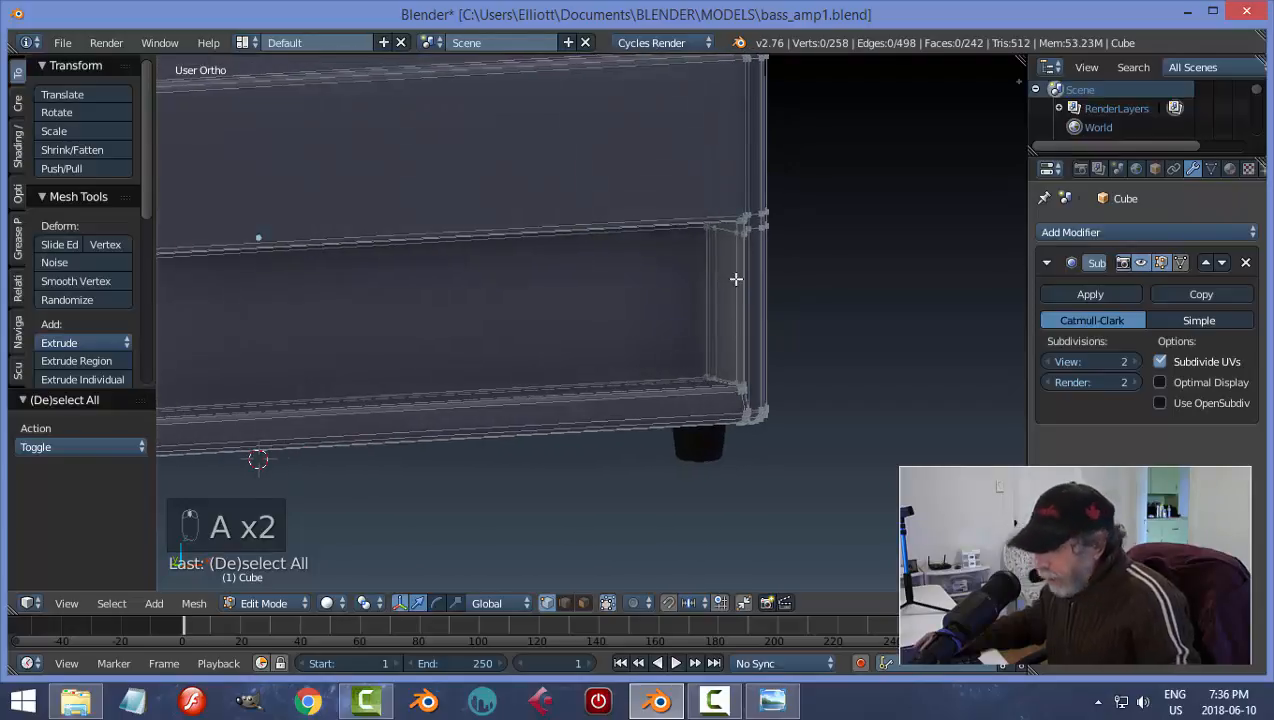
key("ctrl+z")
key("ctrl+z")
key("ctrl+z")
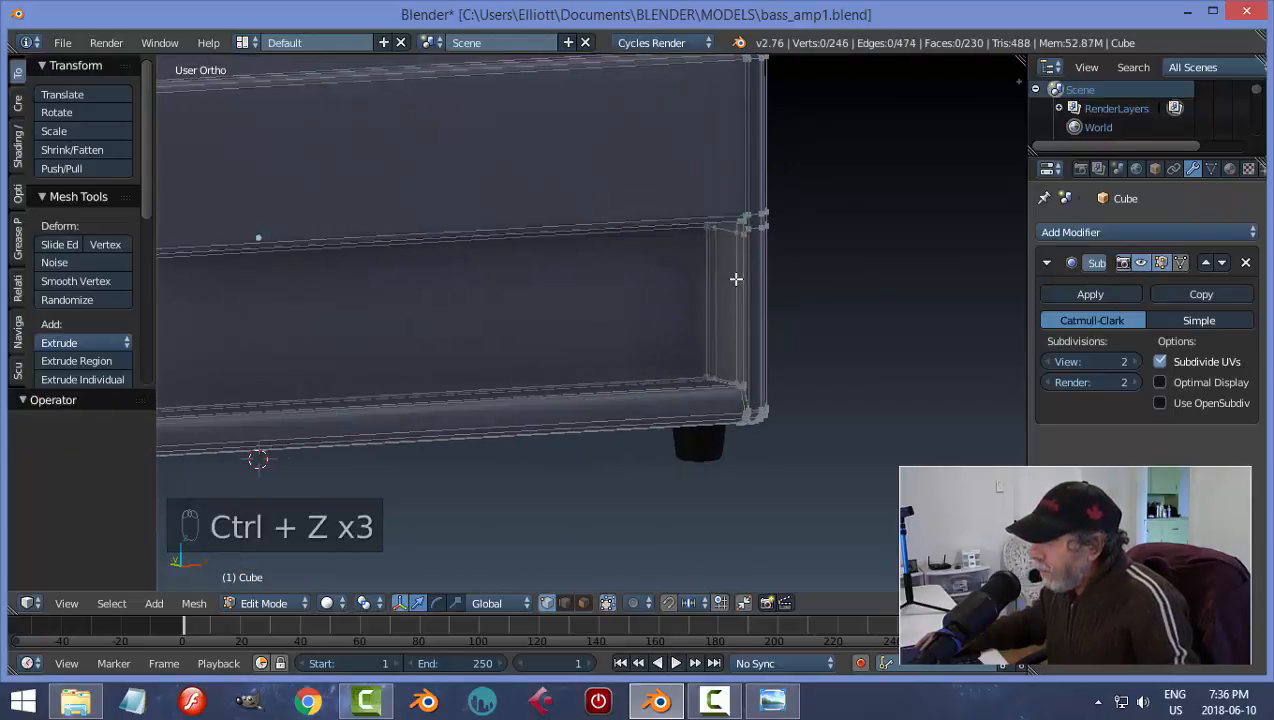
- Try a horizontal loop cut around the amp head just above the recess's upper edge, and undo it
key("Tab")
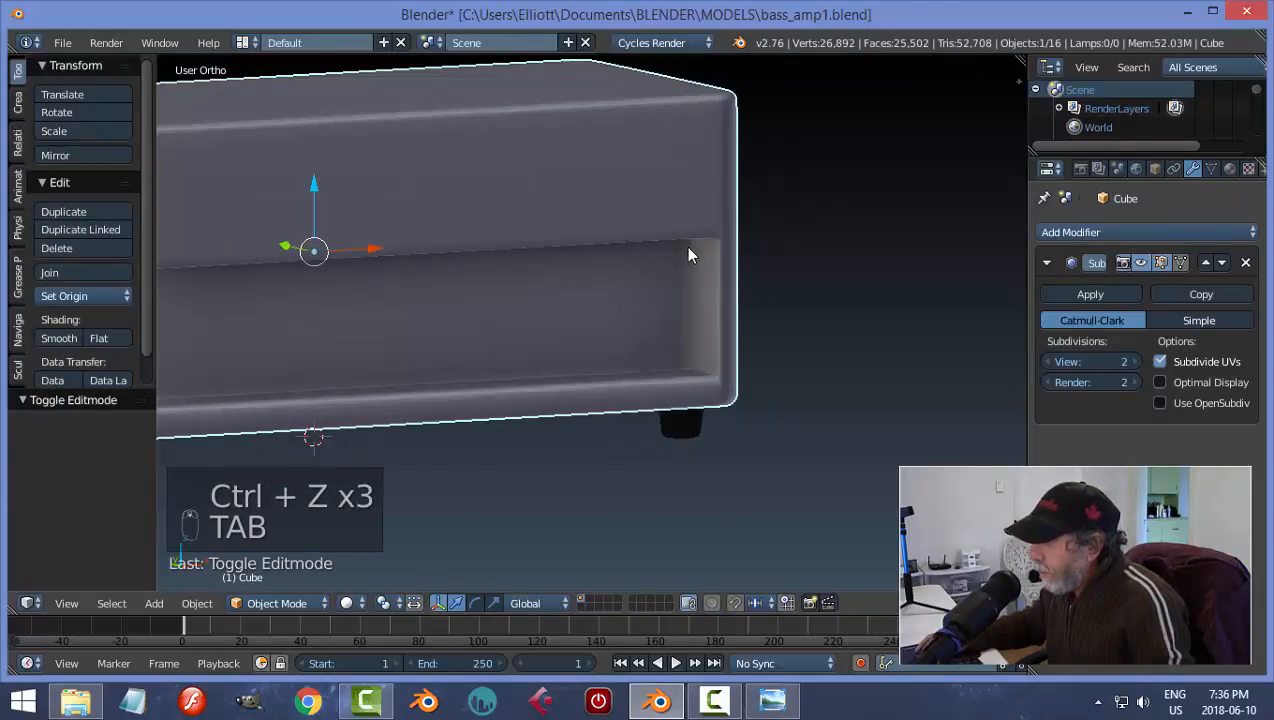
key("Tab")
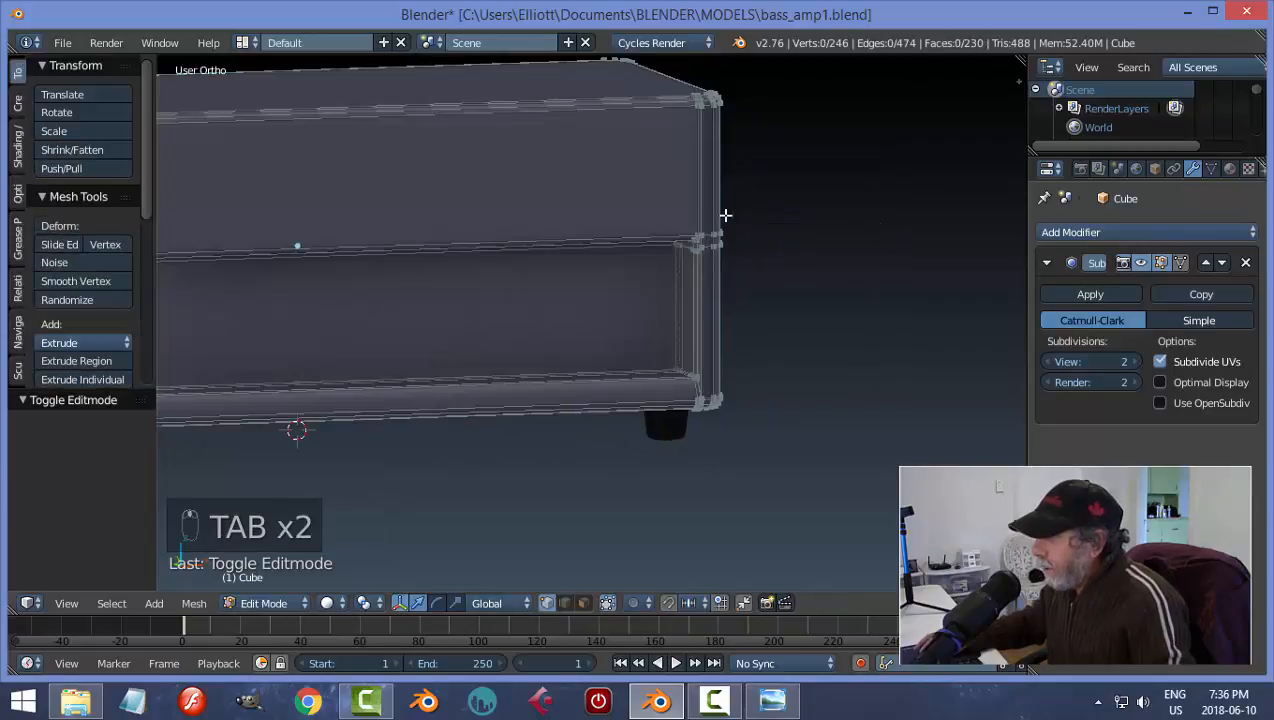
key("ctrl+r")
left_click(708, 226)
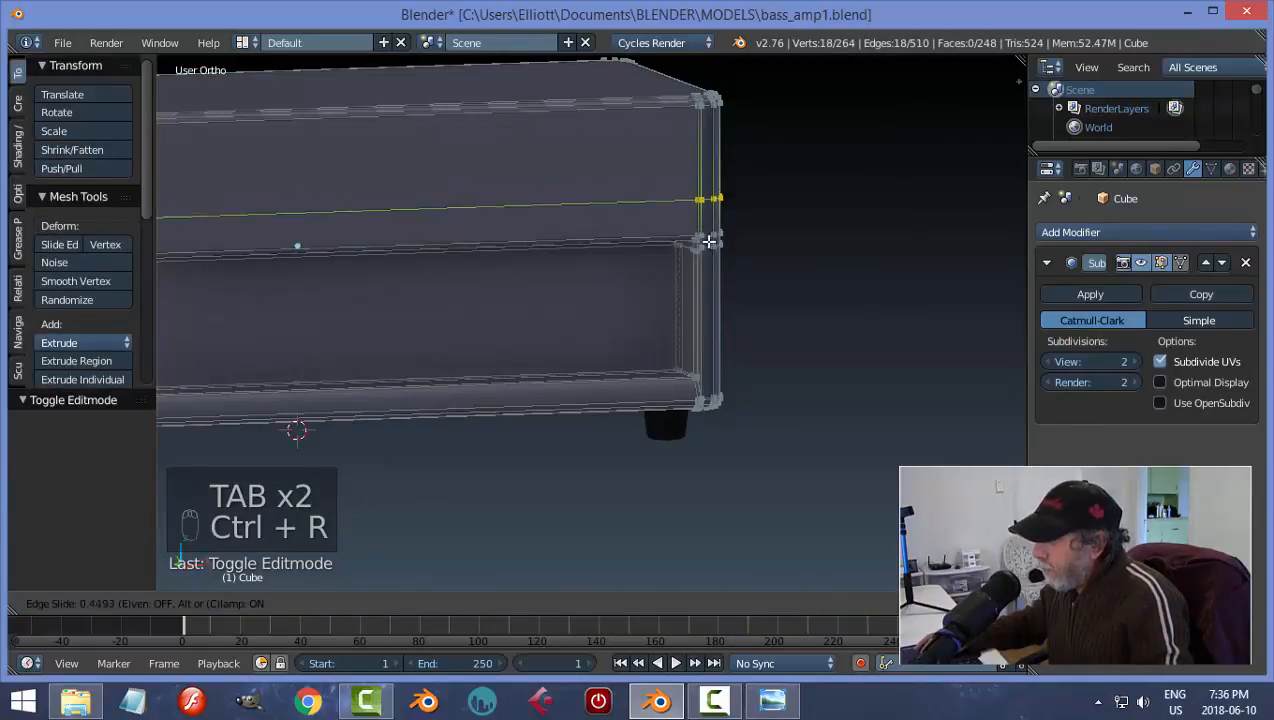
left_click(717, 257)
key("Tab")
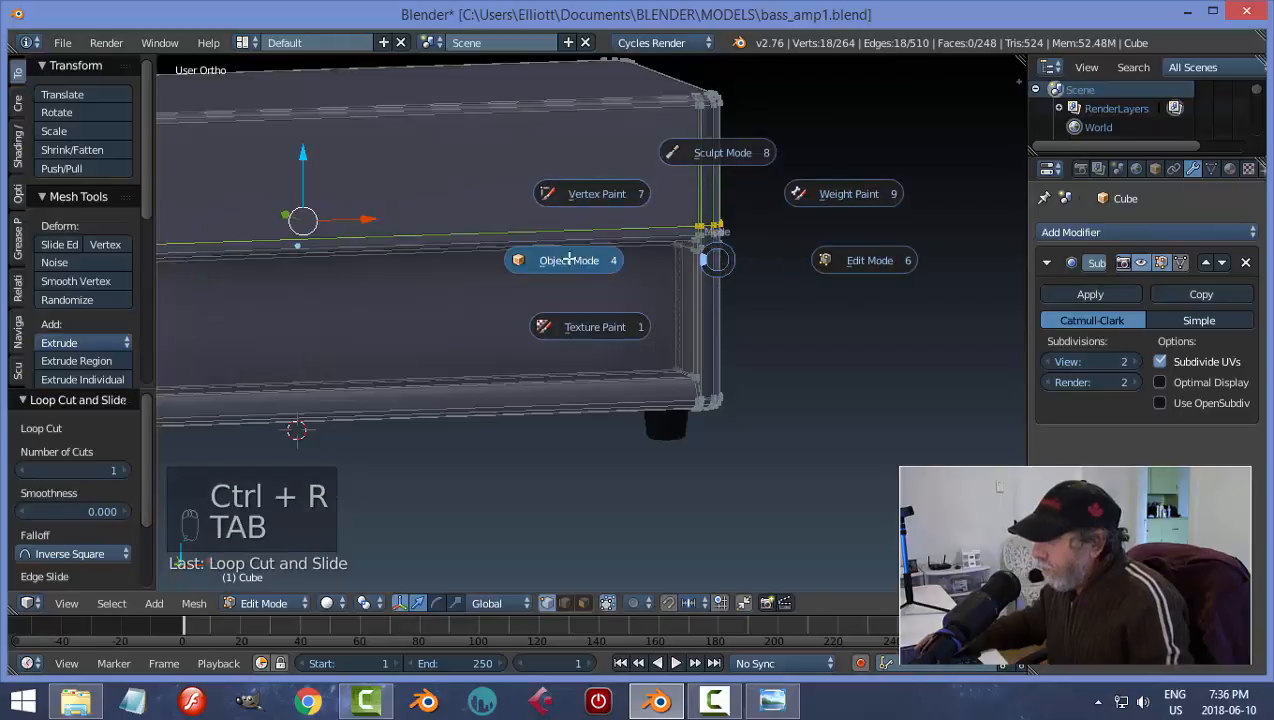
key("a")
key("a")
middle_click_drag(700, 318, 800, 259)
key("ctrl+z")
key("ctrl+z")
- Select the edge loop running just below the recess's upper edge, flatten it by scaling to 0 along Z, and clear the selection
key("Tab")
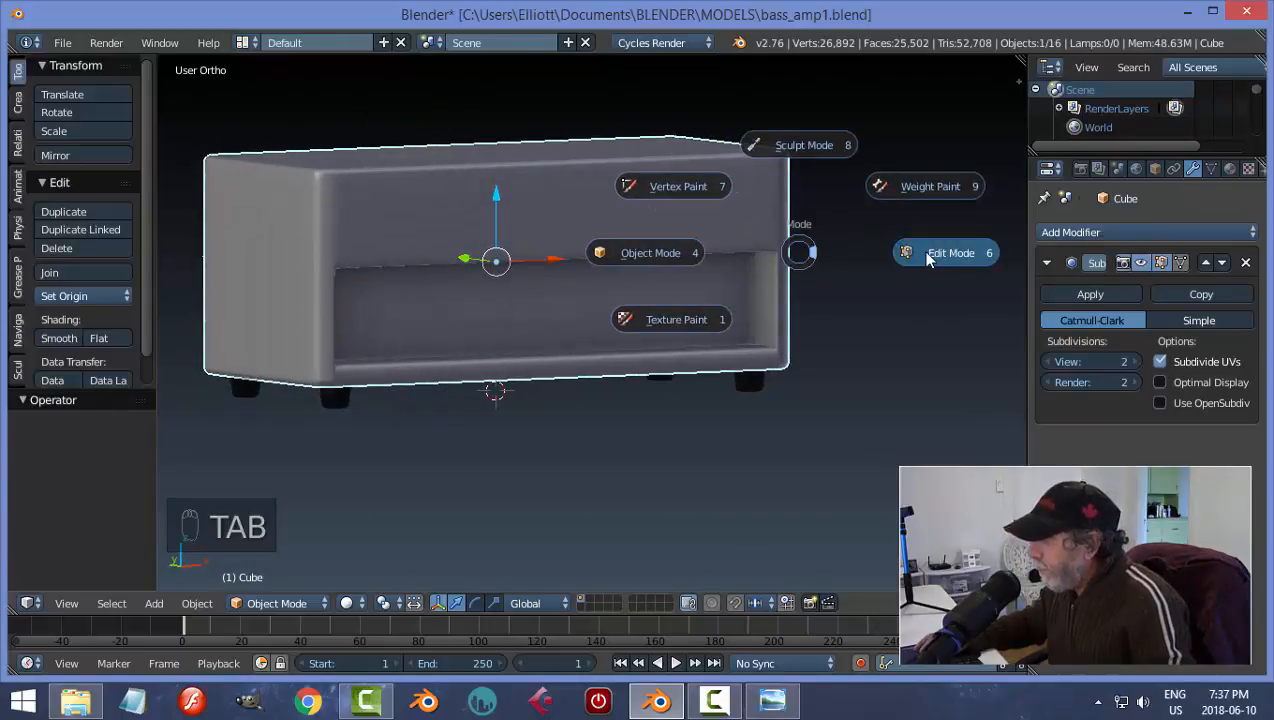
scroll(800, 270, "up", 6)
middle_click_drag(904, 256, 506, 296, "shift")
key("ctrl+Tab")
left_click(462, 316)
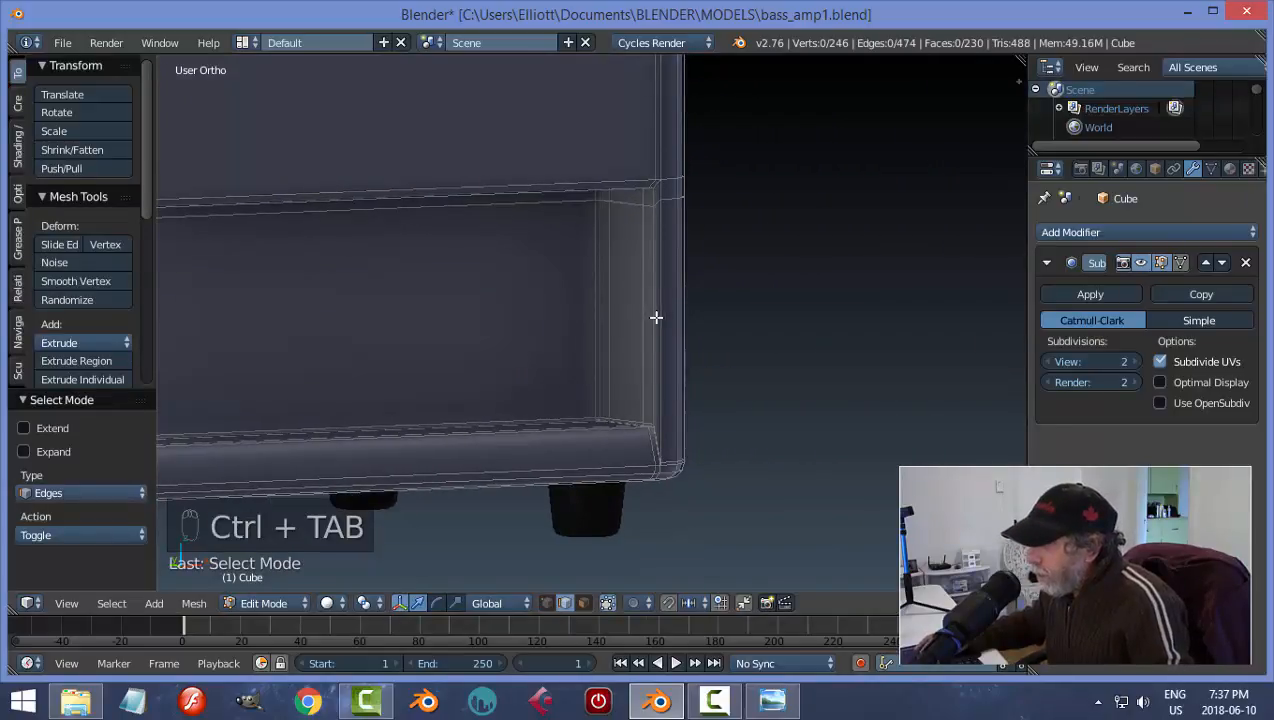
left_click(635, 205, "alt")
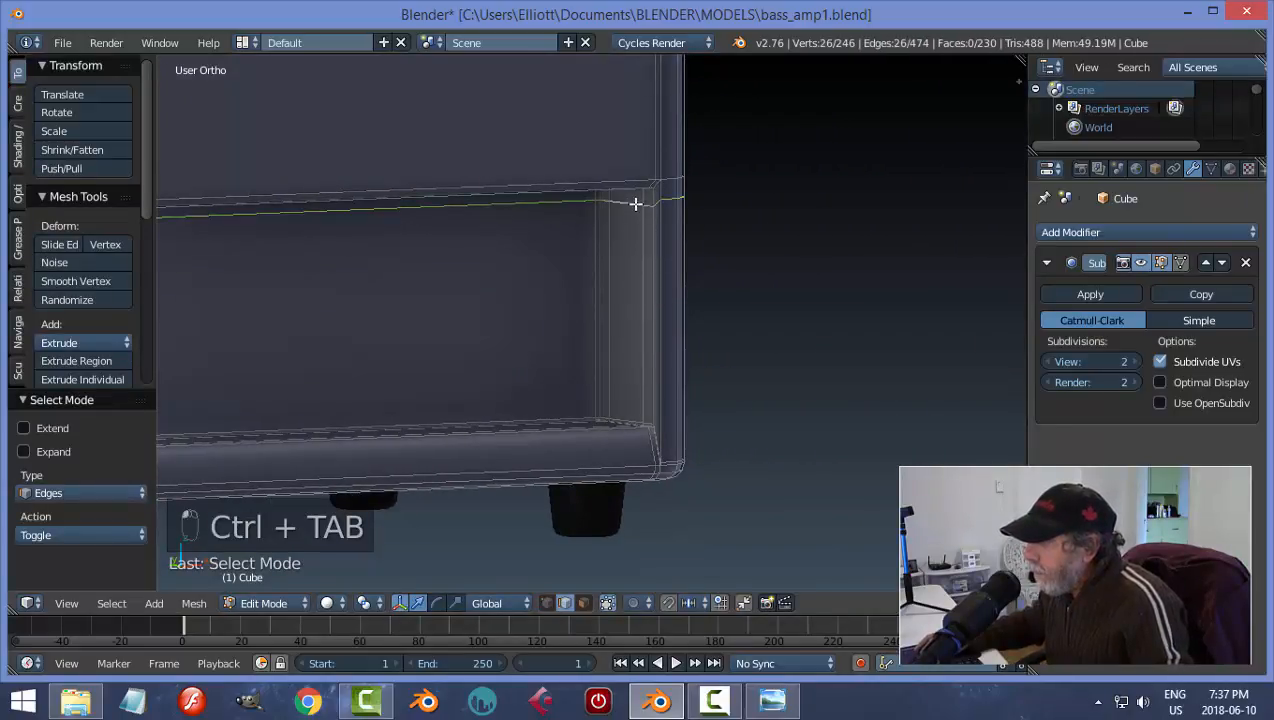
scroll(689, 305, "down", 4)
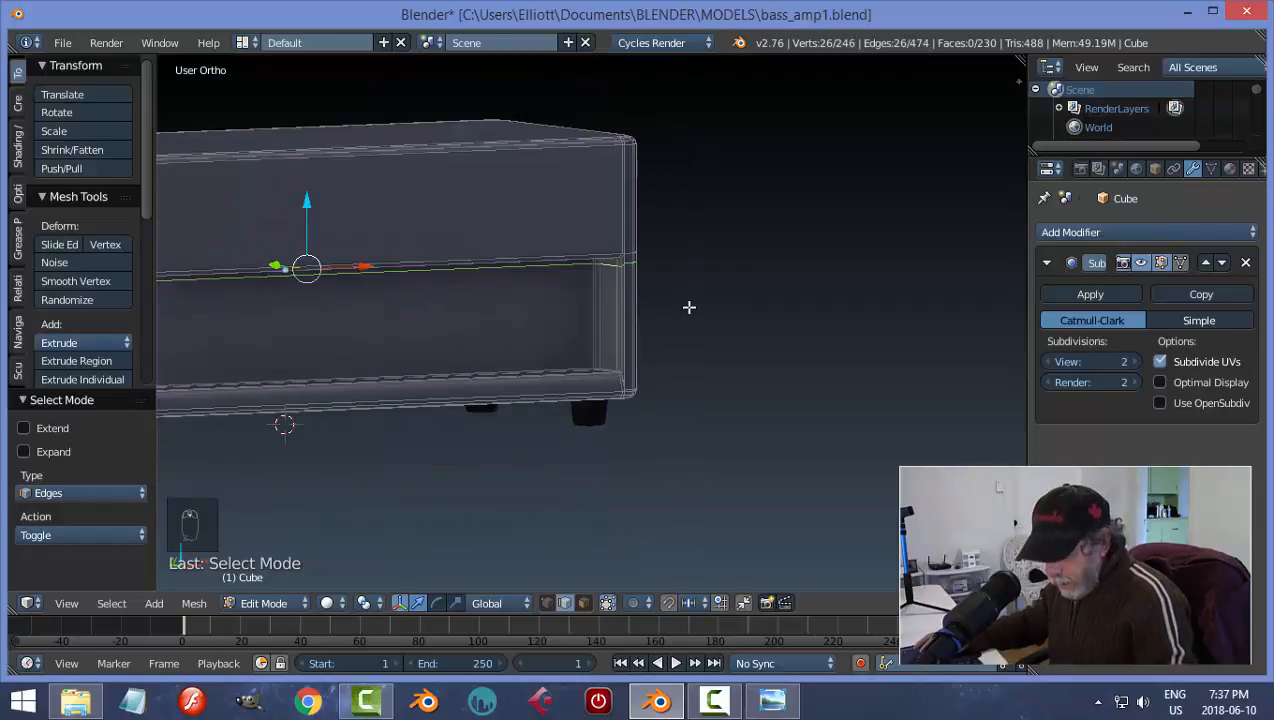
key("s")
key("z")
key("0")
key("Return")
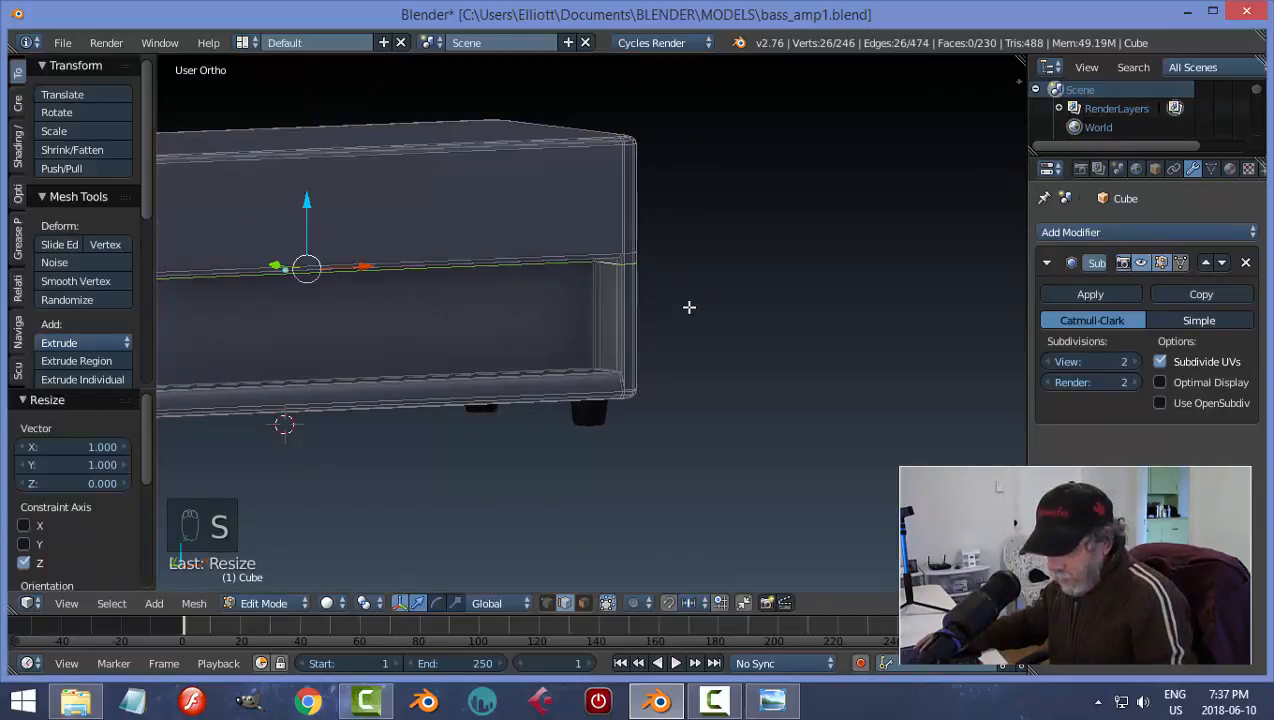
key("a")
key("Tab")
left_click(538, 307)
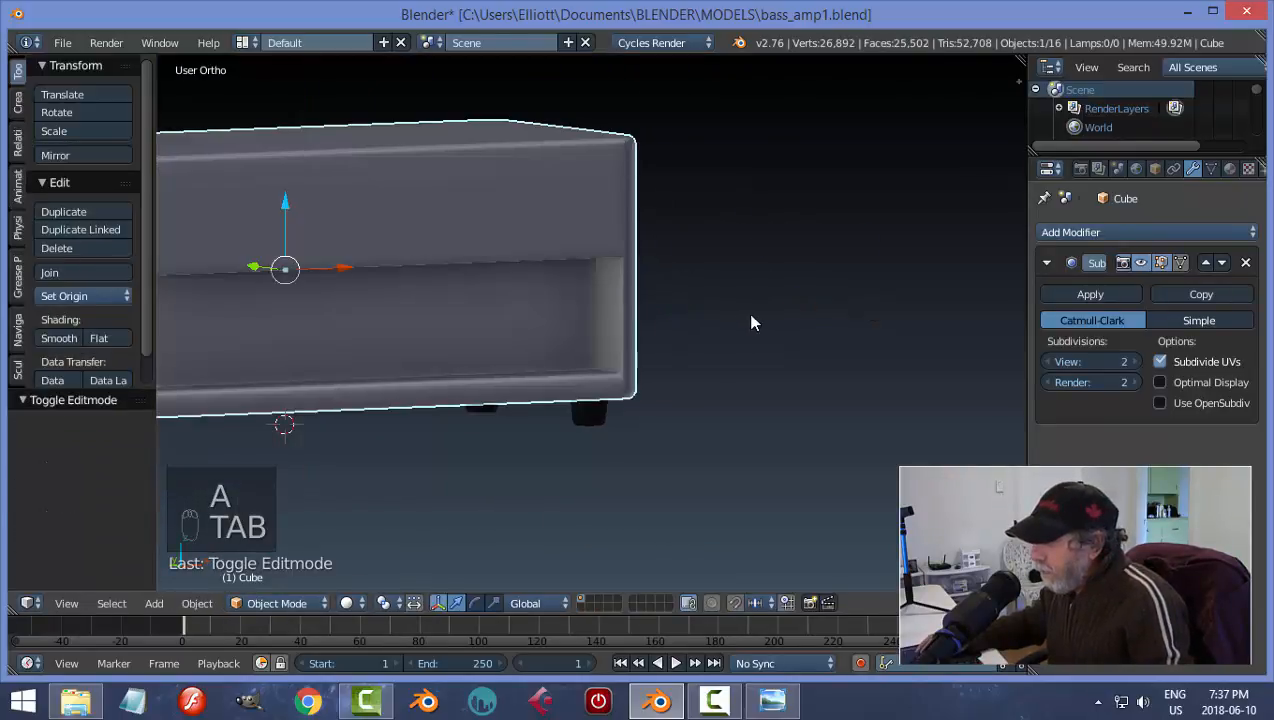
middle_click_drag(679, 301, 766, 342)
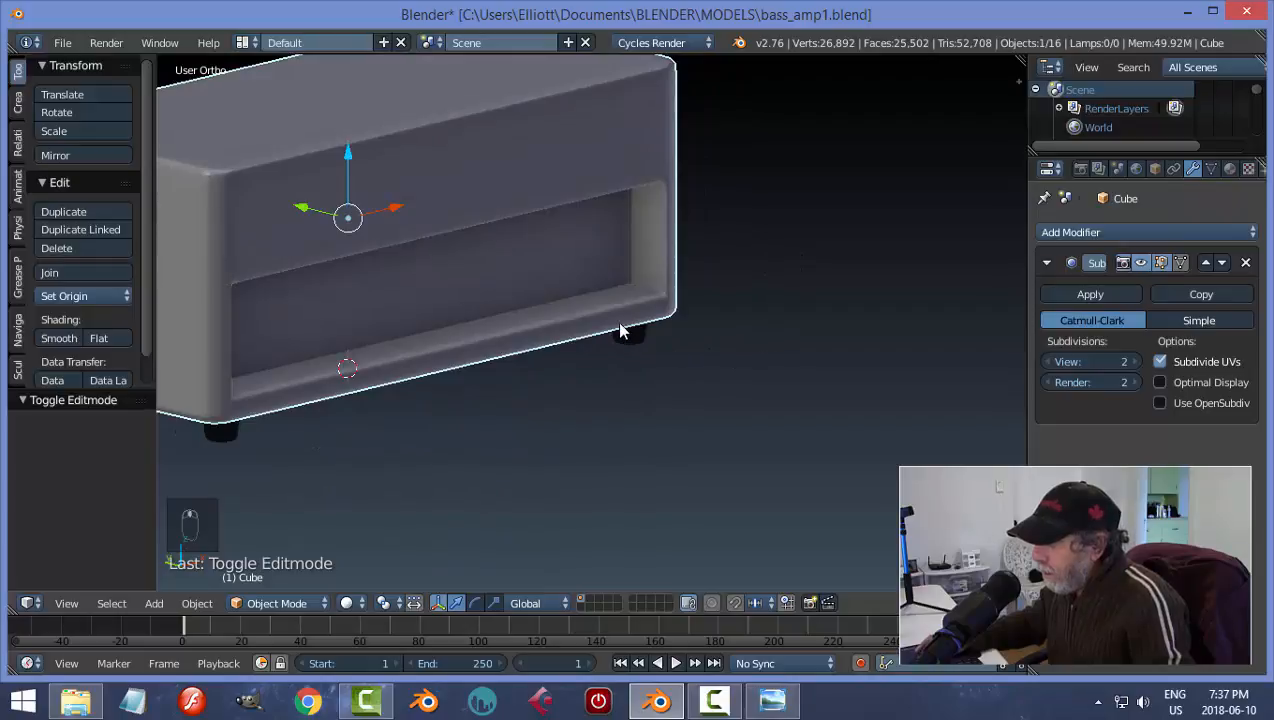
- Try a loop cut around the front rim of the recess, slid close to its inner corner edge, and undo it
key("Tab")
scroll(660, 340, "up", 5)
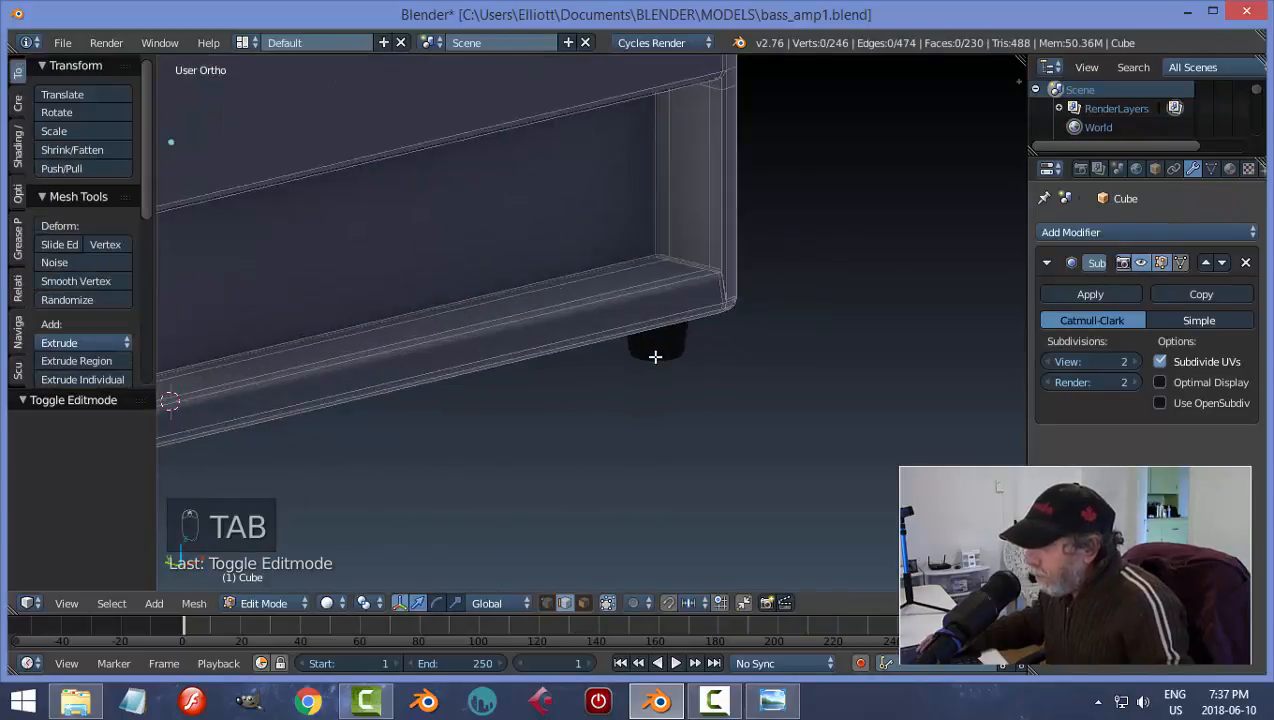
middle_click_drag(674, 308, 714, 256)
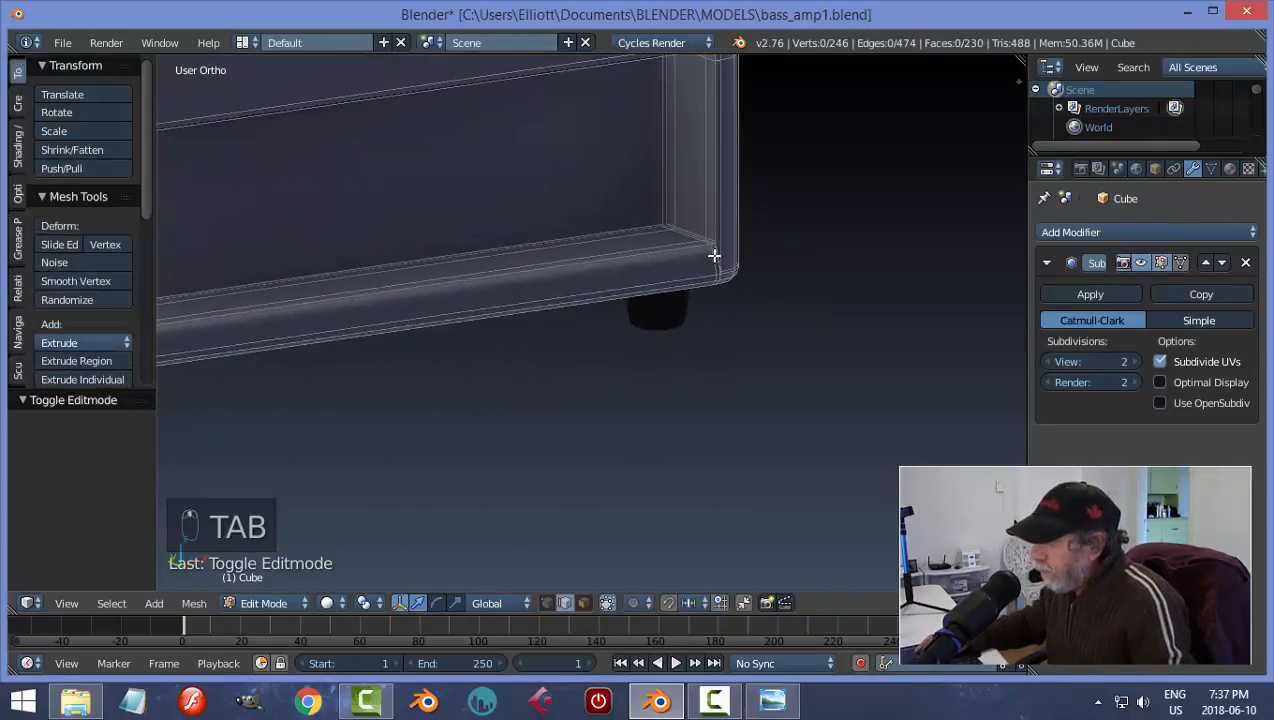
key("ctrl+r")
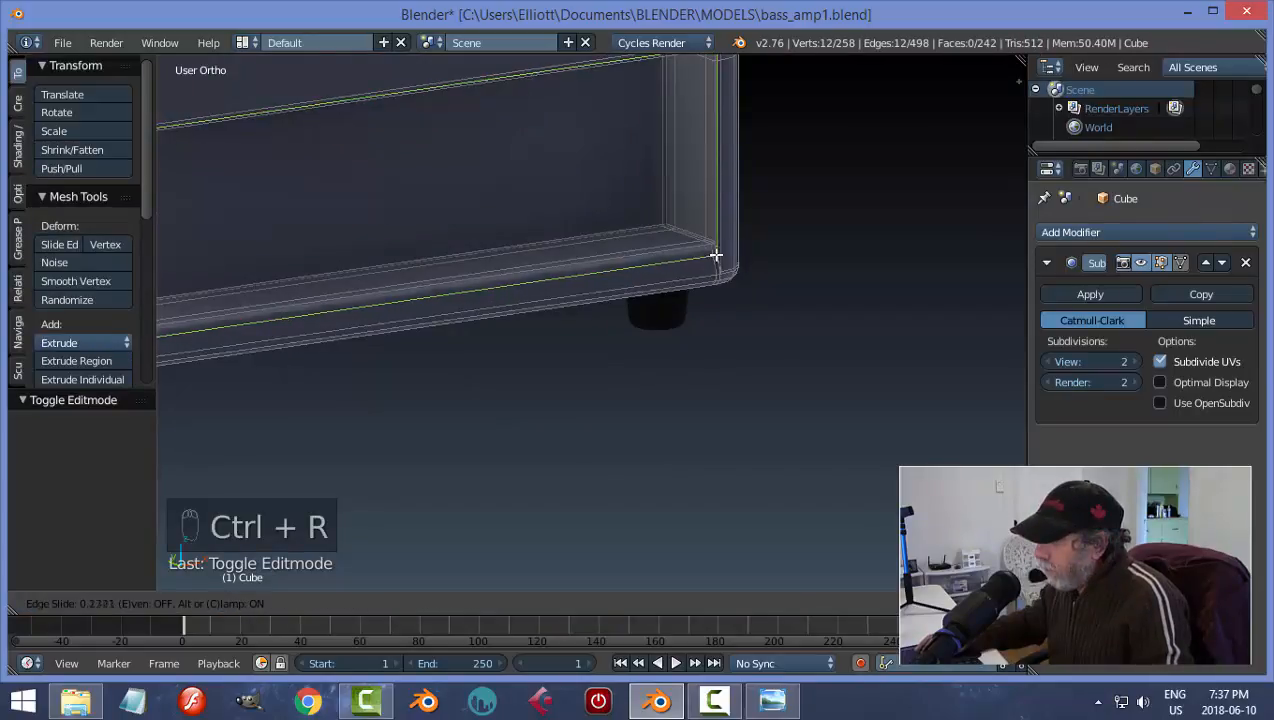
left_click(746, 251)
left_click(640, 250)
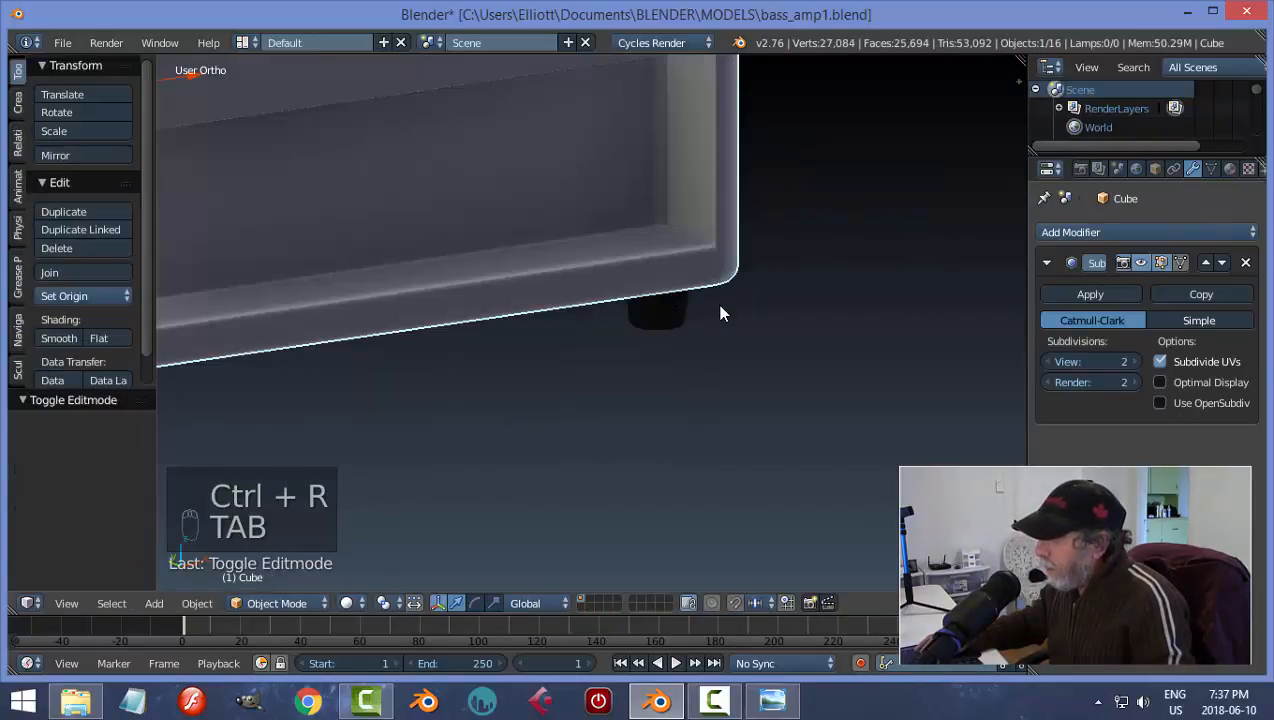
key("a")
key("a")
scroll(716, 315, "down", 4)
middle_click_drag(716, 315, 597, 293)
key("ctrl+z")
key("ctrl+z")
- Select the back face of the recess, snap the 3D cursor to it, and return to Object Mode
key("Tab")
left_click(697, 289)
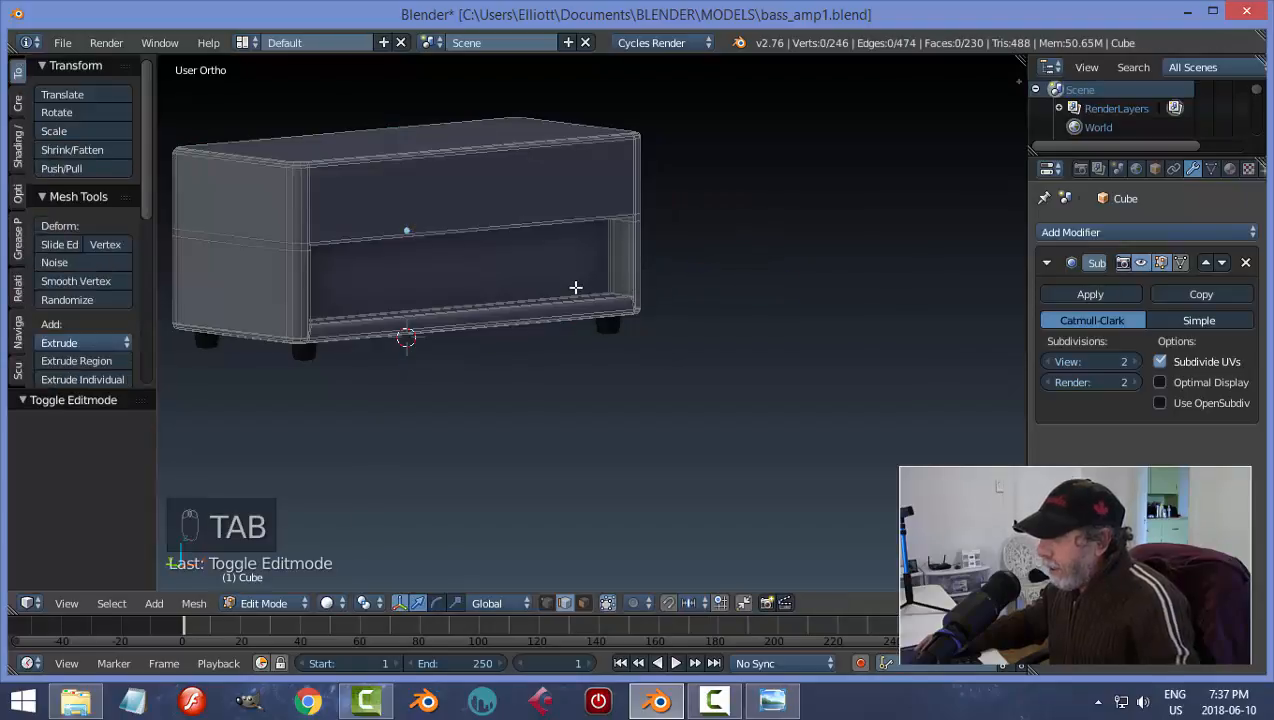
key("ctrl+Tab")
left_click(529, 318)
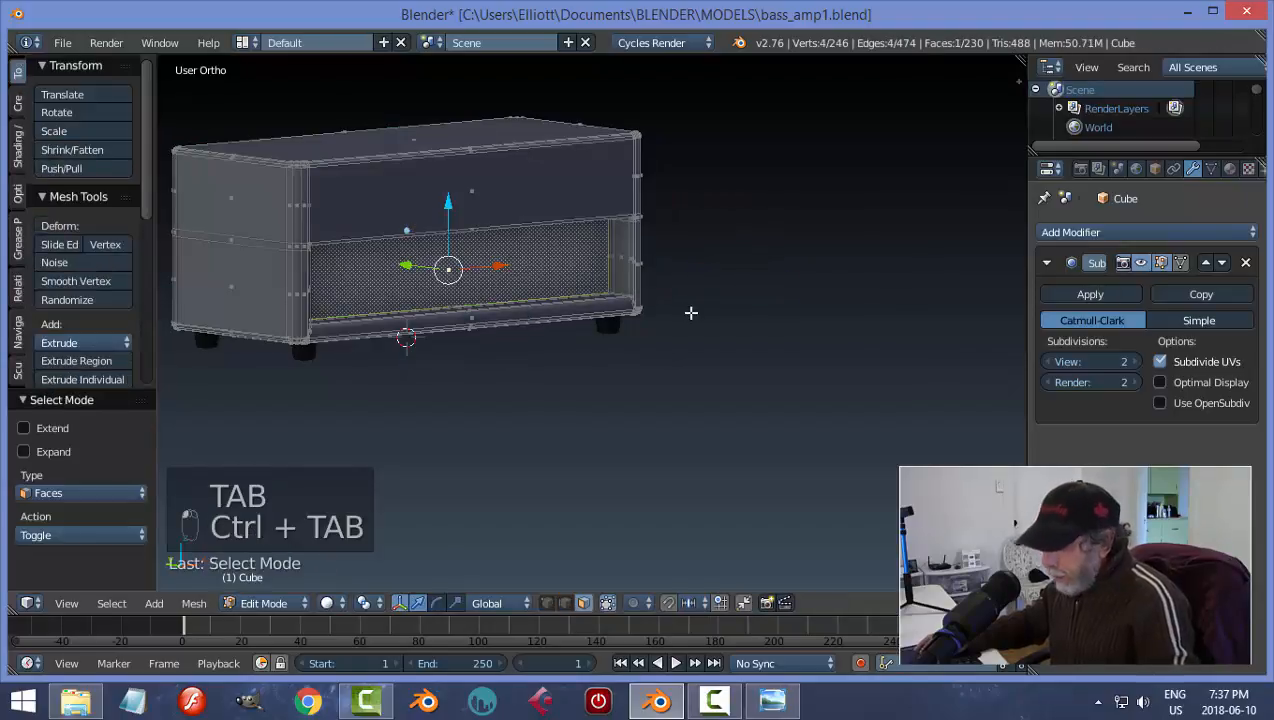
key("shift+s")
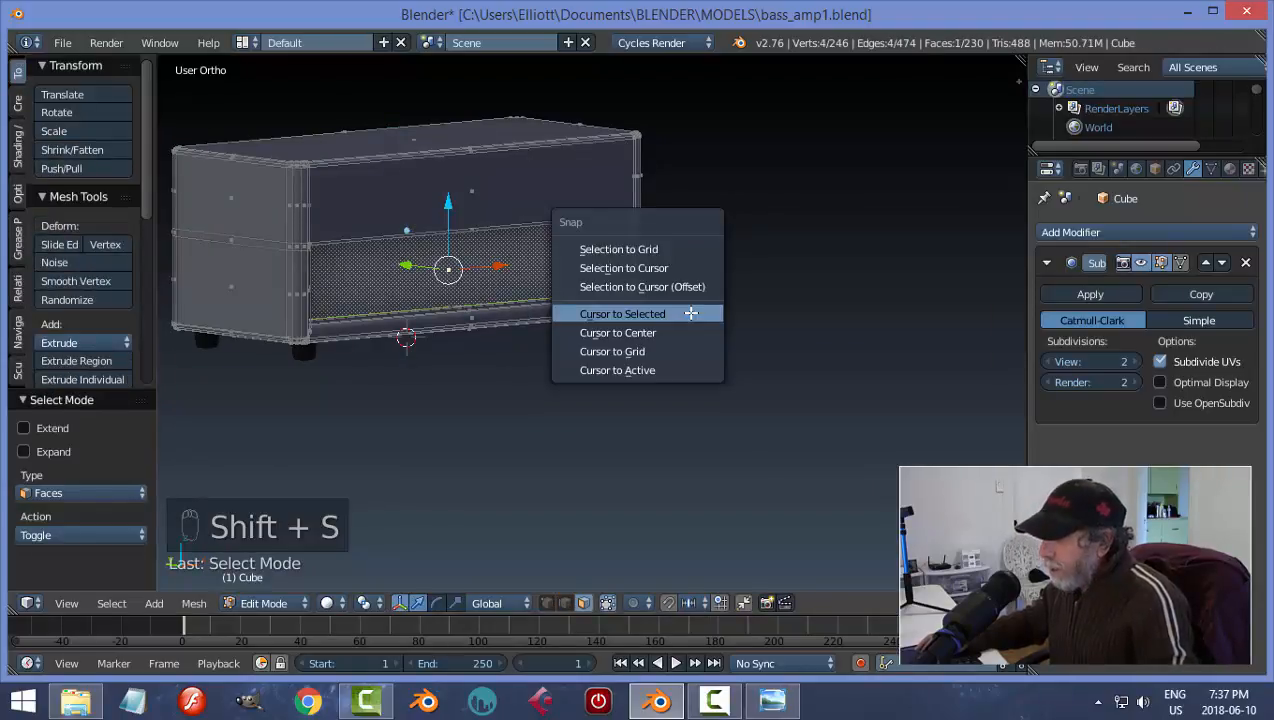
left_click(690, 313)
key("a")
key("Tab")
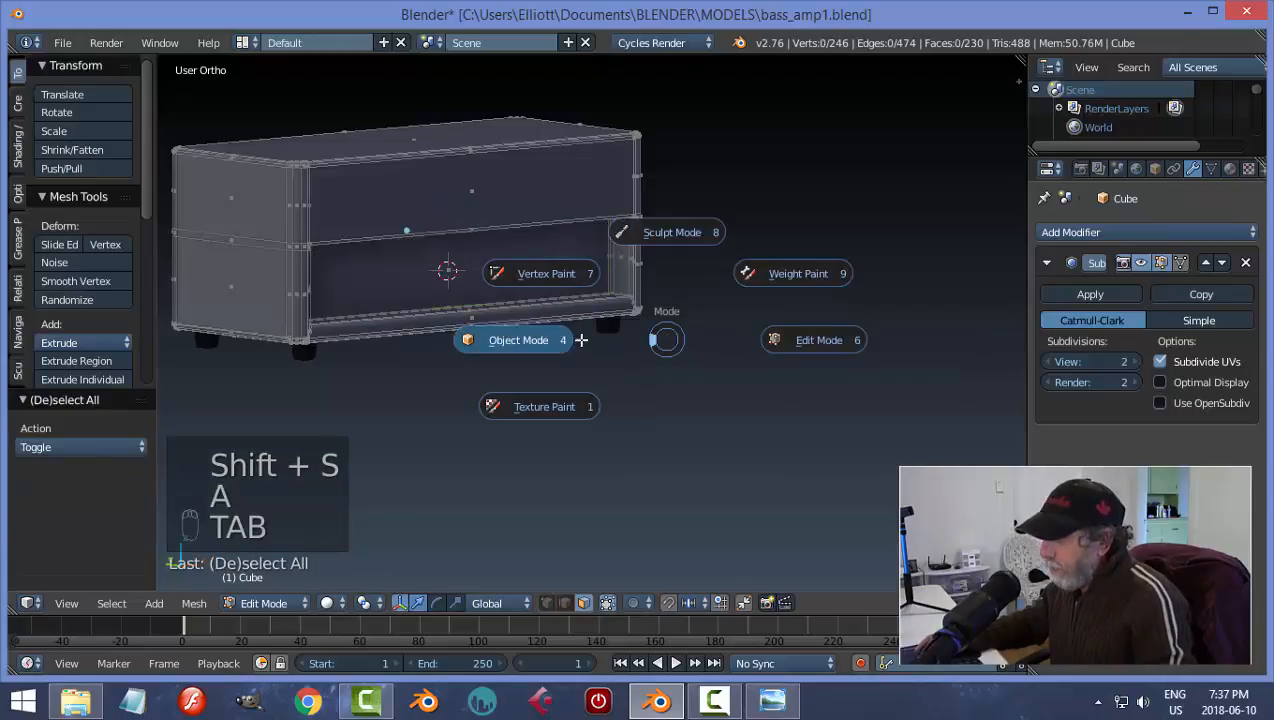
mouse_move(678, 349)
middle_mouse_down()
mouse_move(648, 350)
mouse_move(660, 347)
middle_mouse_up()
- Add a cube at the 3D cursor and scale its mesh down to 0.025 in Edit Mode
key("shift+a")
mouse_move(659, 341)
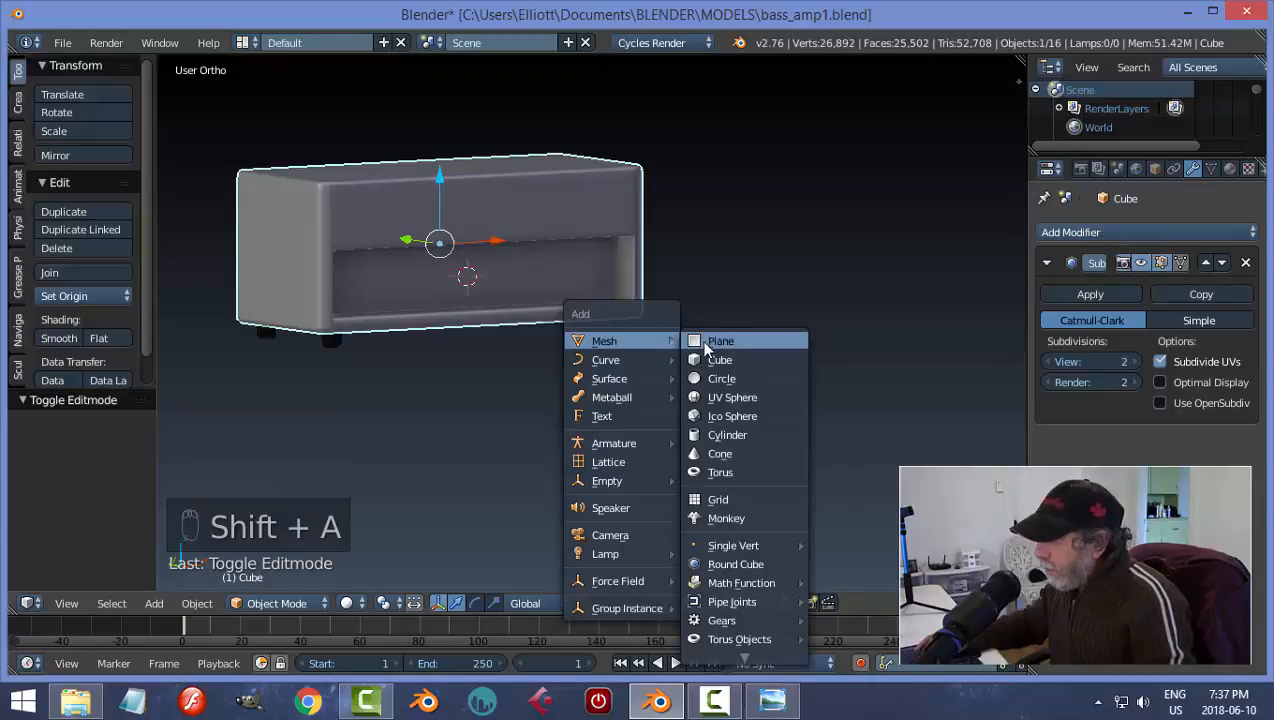
left_click(700, 360)
key("Tab")
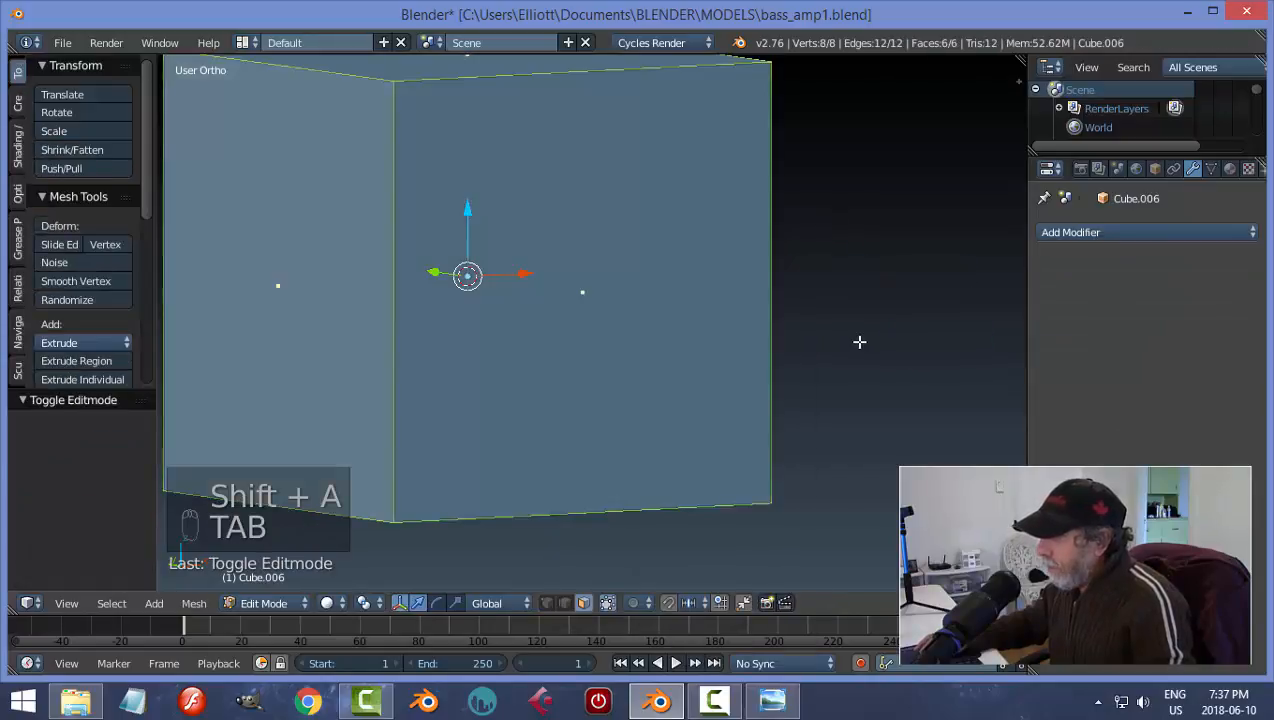
key("s")
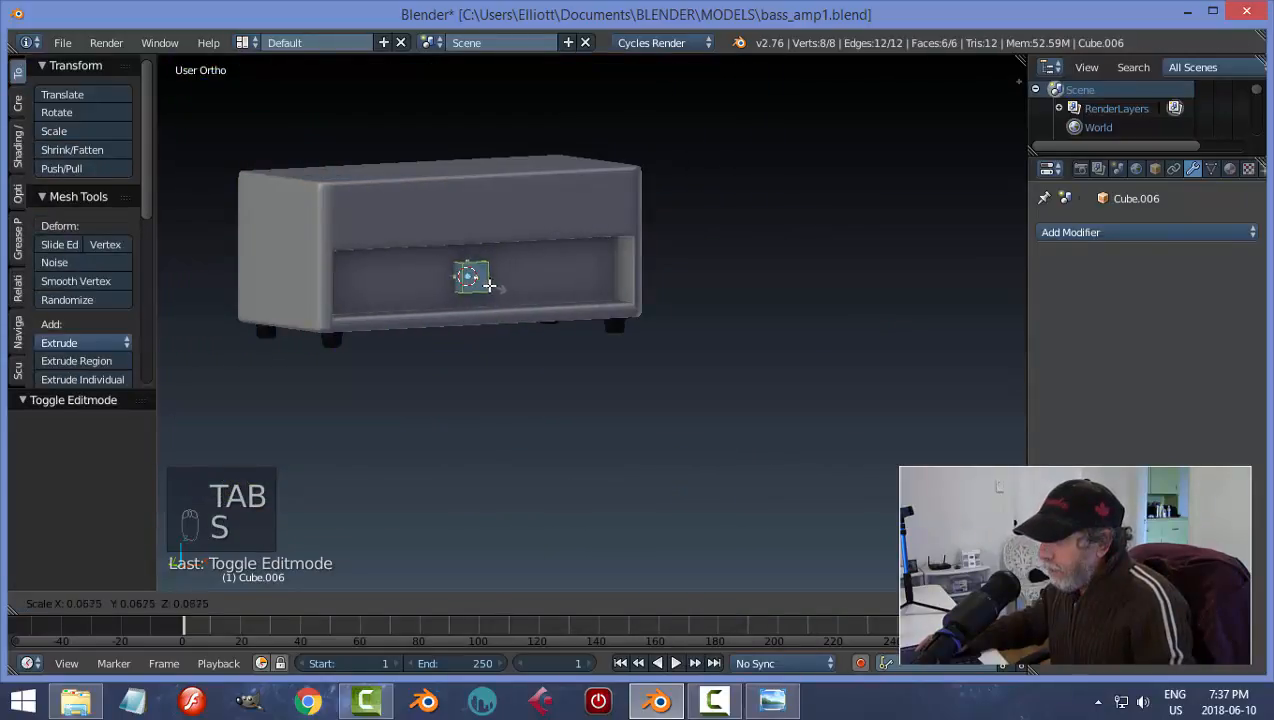
left_click(466, 283)
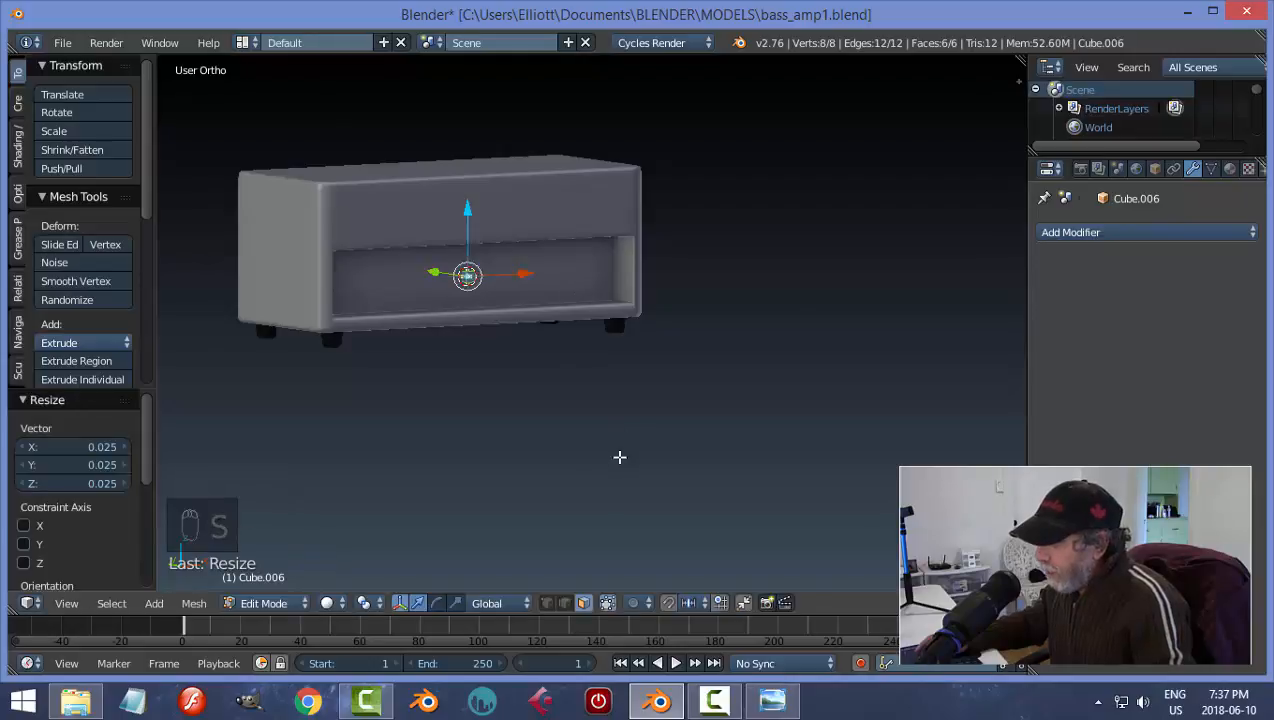
- Move the small cube forward out of the recess's back face by about 0.044 along negative Y
key("KP_Decimal")
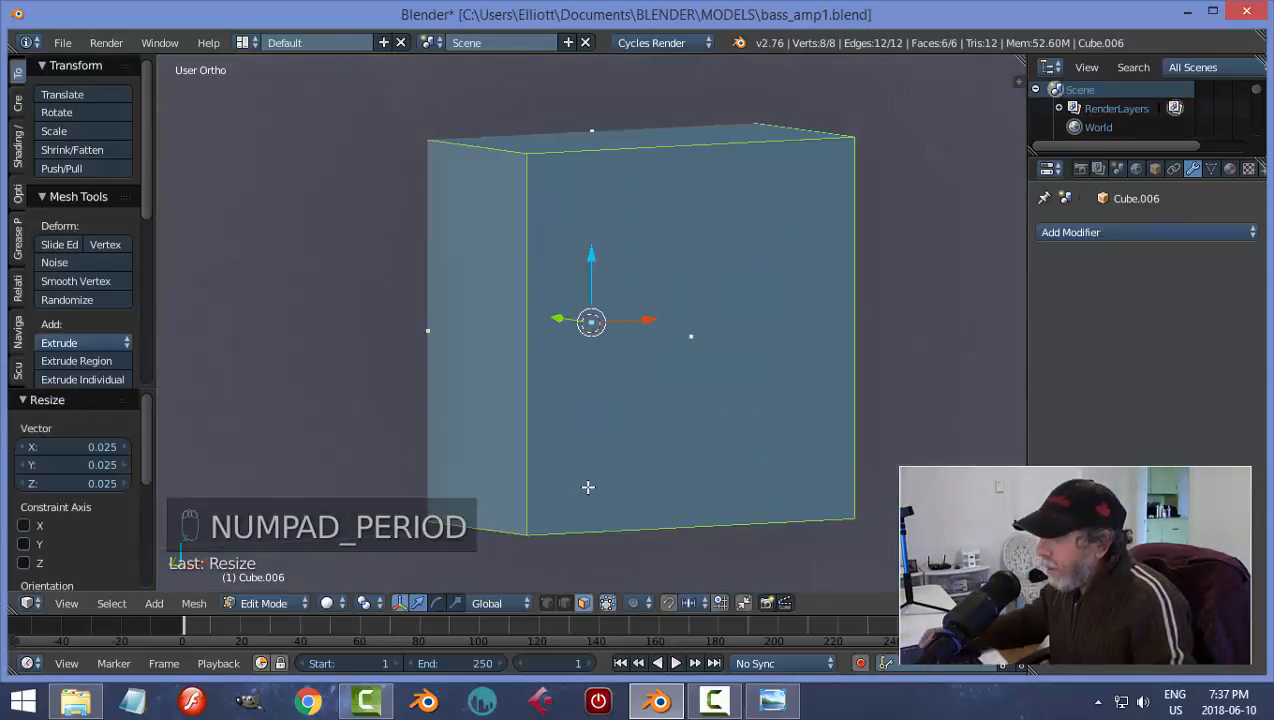
scroll(585, 484, "down", 3)
middle_click_drag(575, 464, 638, 459)
left_click_drag(532, 321, 662, 381)
scroll(731, 375, "down", 3)
middle_click_drag(731, 375, 783, 403)
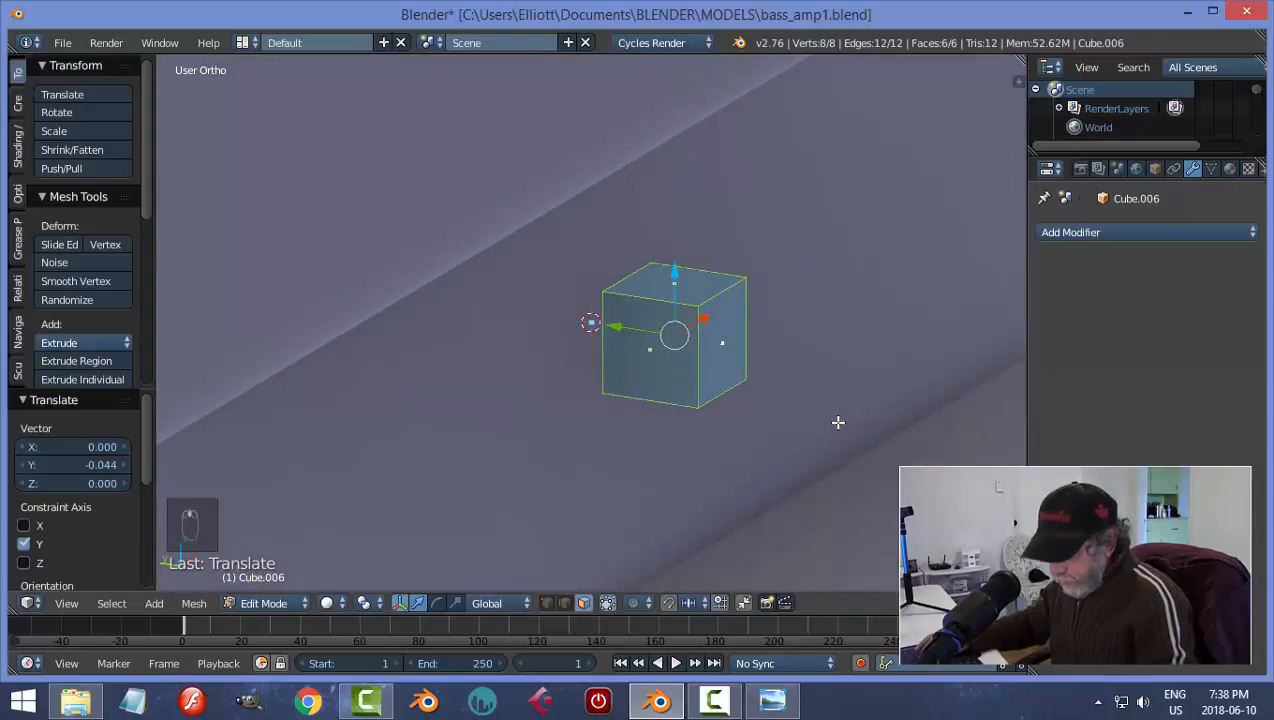
- Thin the cube into a small bar by scaling it to about 0.22 along Y and 0.25 along Z
key("s")
key("y")
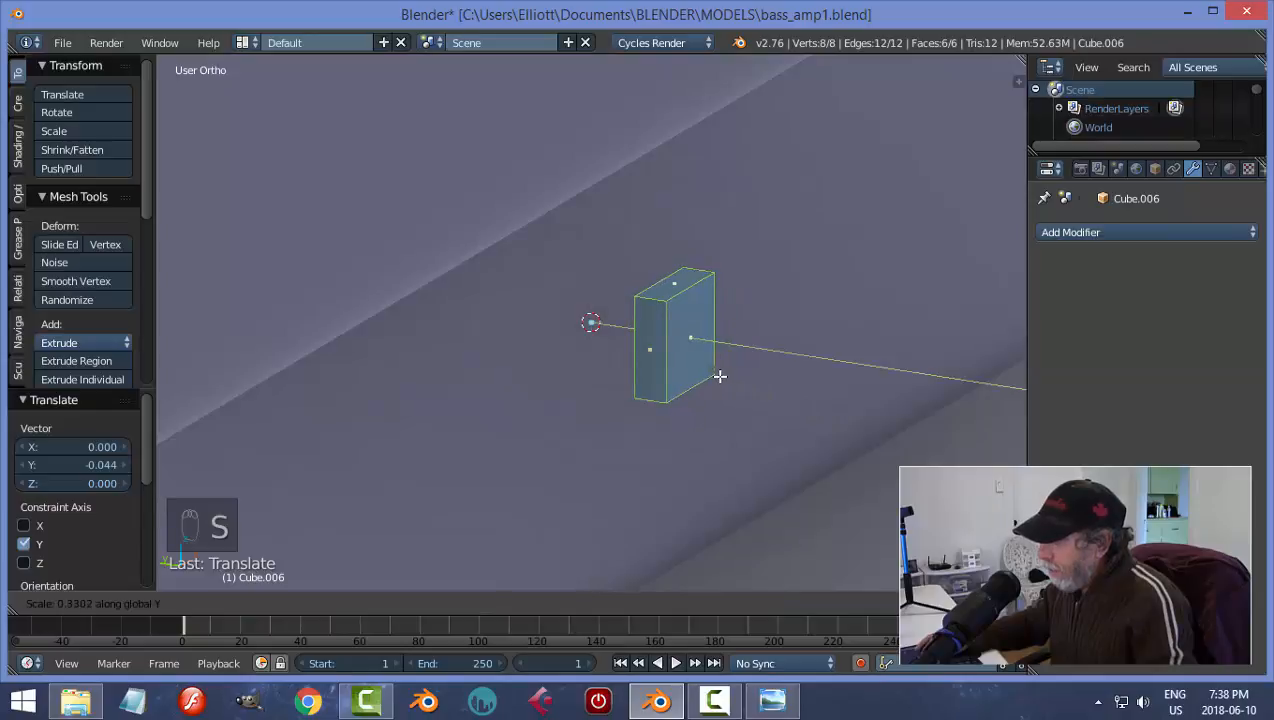
left_click(704, 363)
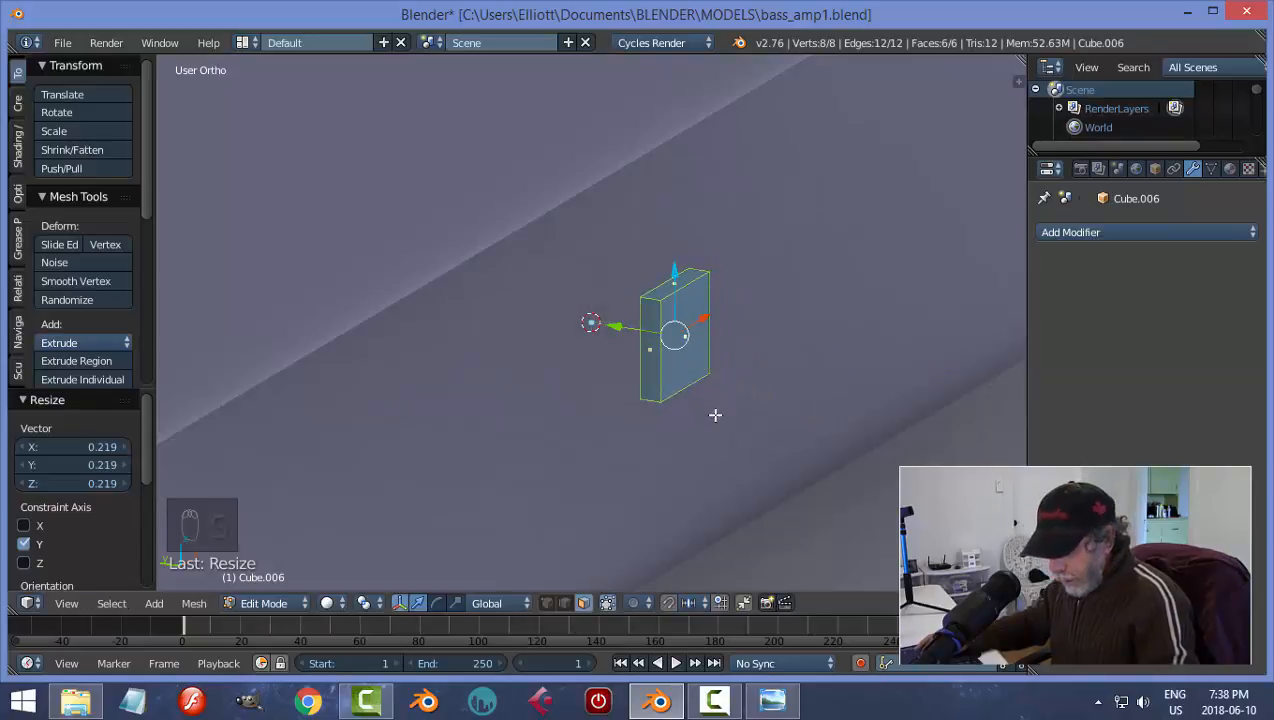
key("s")
key("z")
left_click(687, 354)
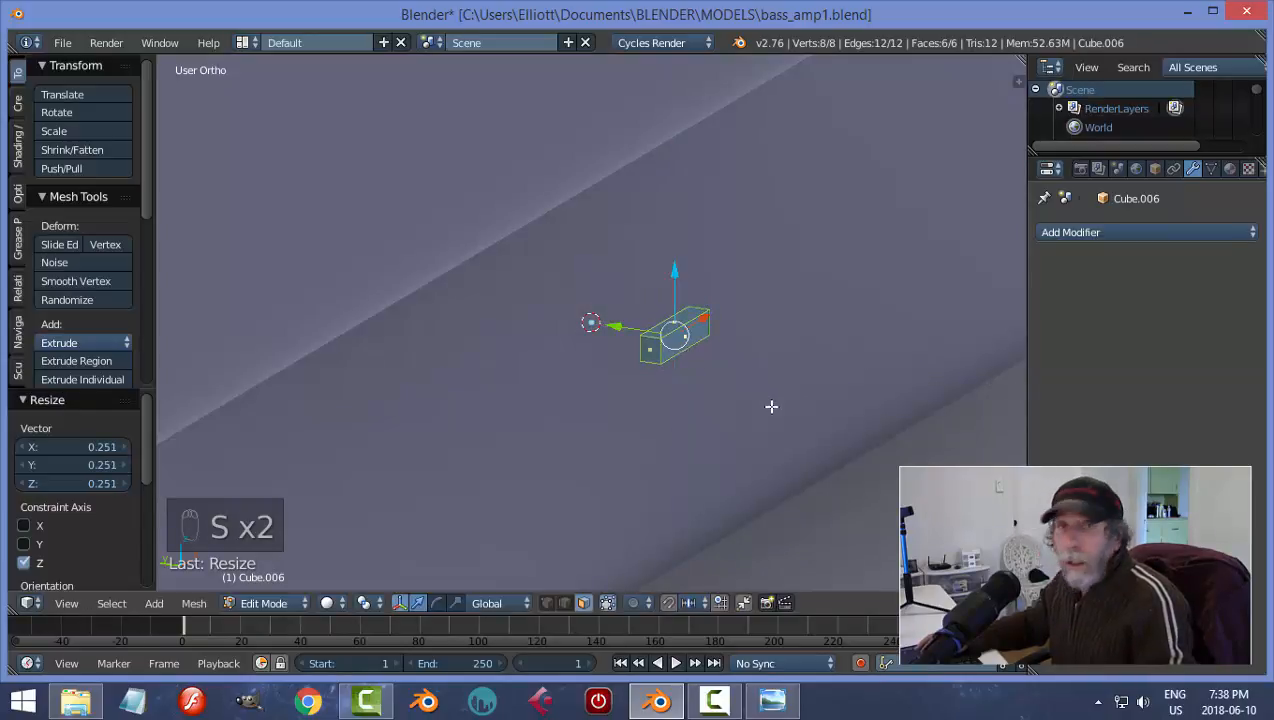
- Select the bar's left end face and move it along X to the left wall of the recess
mouse_move(772, 407)
middle_mouse_down()
mouse_move(790, 407)
mouse_move(771, 391)
middle_mouse_up()
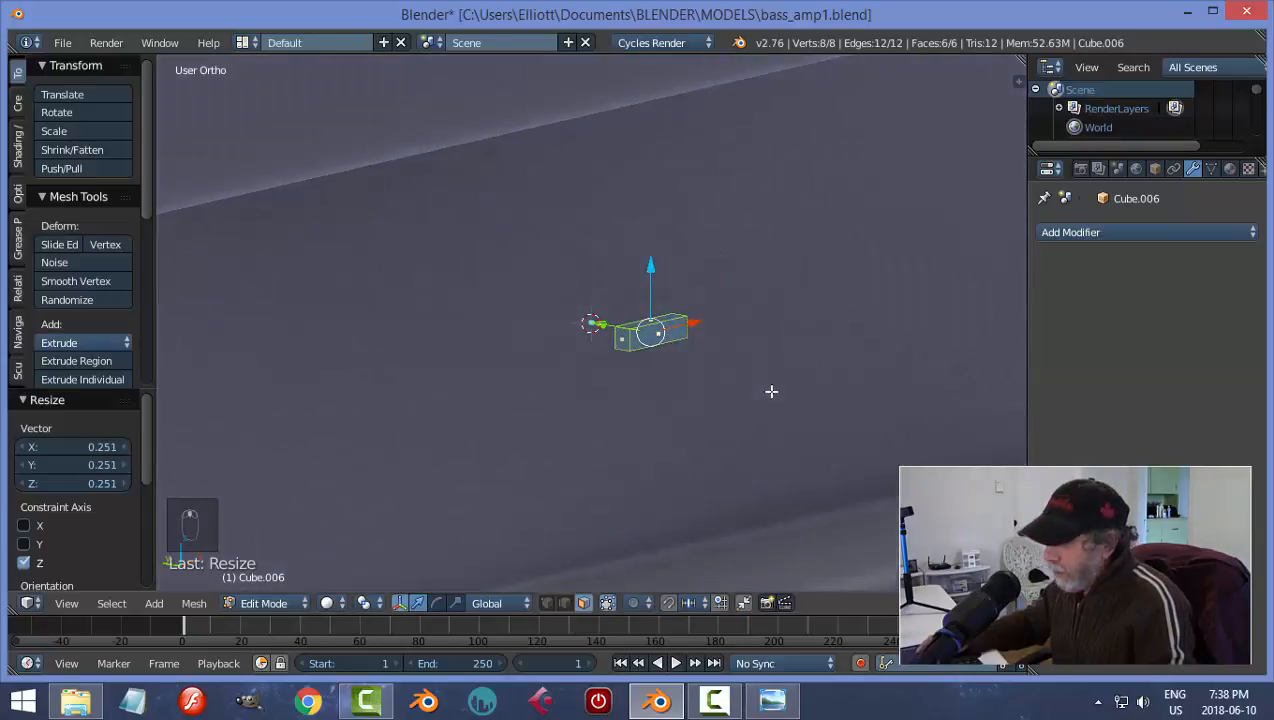
key("a")
scroll(688, 424, "down", 5)
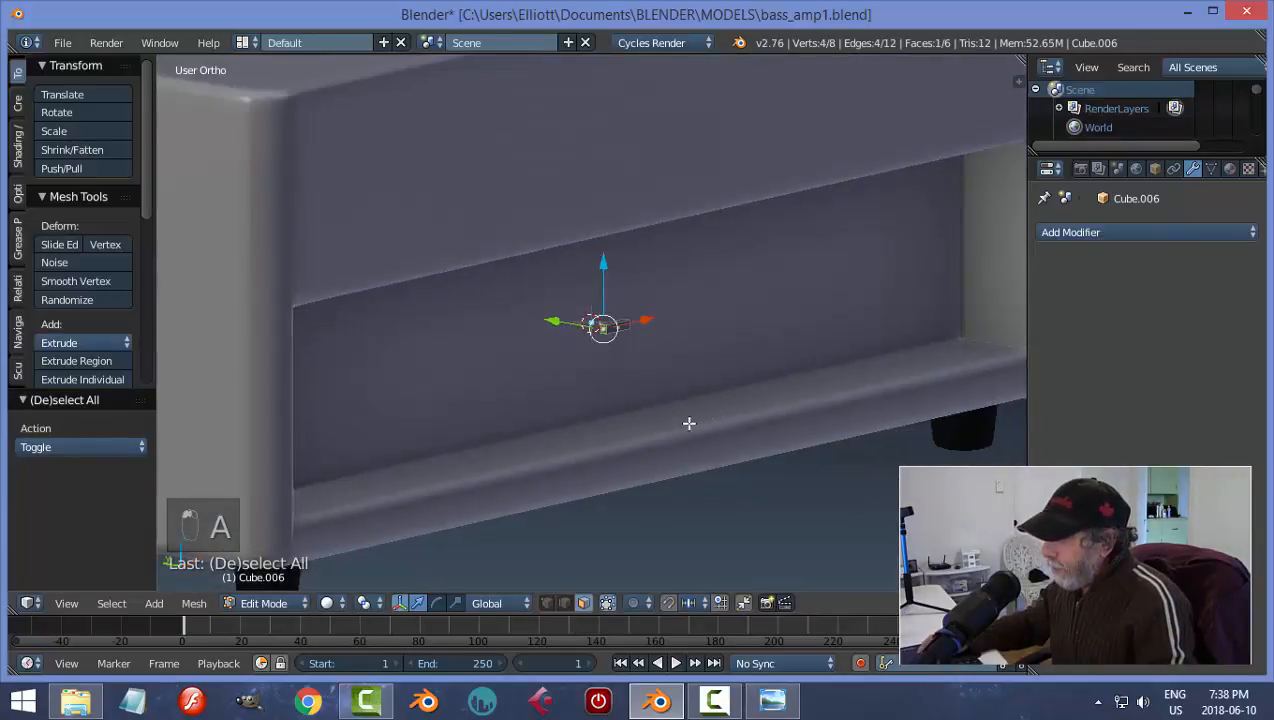
middle_click_drag(688, 424, 643, 347)
scroll(639, 360, "down", 4)
left_click_drag(653, 328, 382, 363)
key("a")
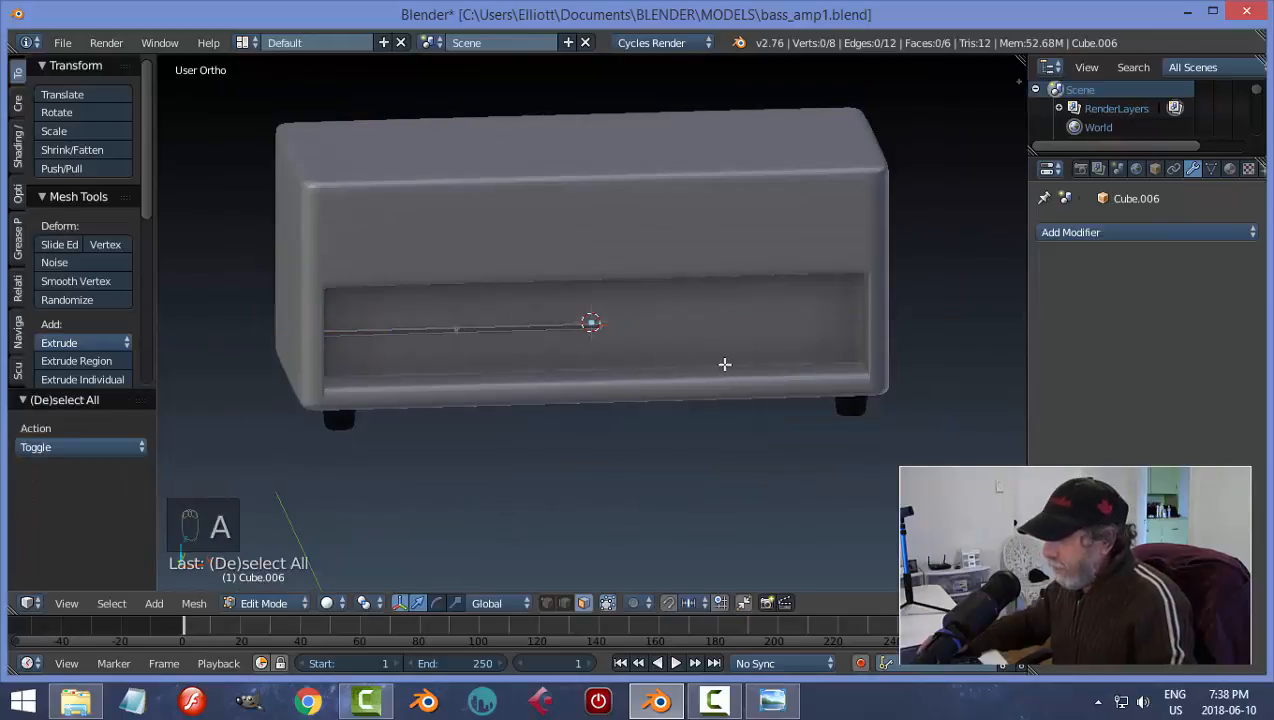
- Select the bar's right end face and move it along X to the right wall of the recess
middle_click_drag(728, 364, 690, 362)
scroll(605, 361, "up", 4)
middle_click_drag(605, 361, 560, 349)
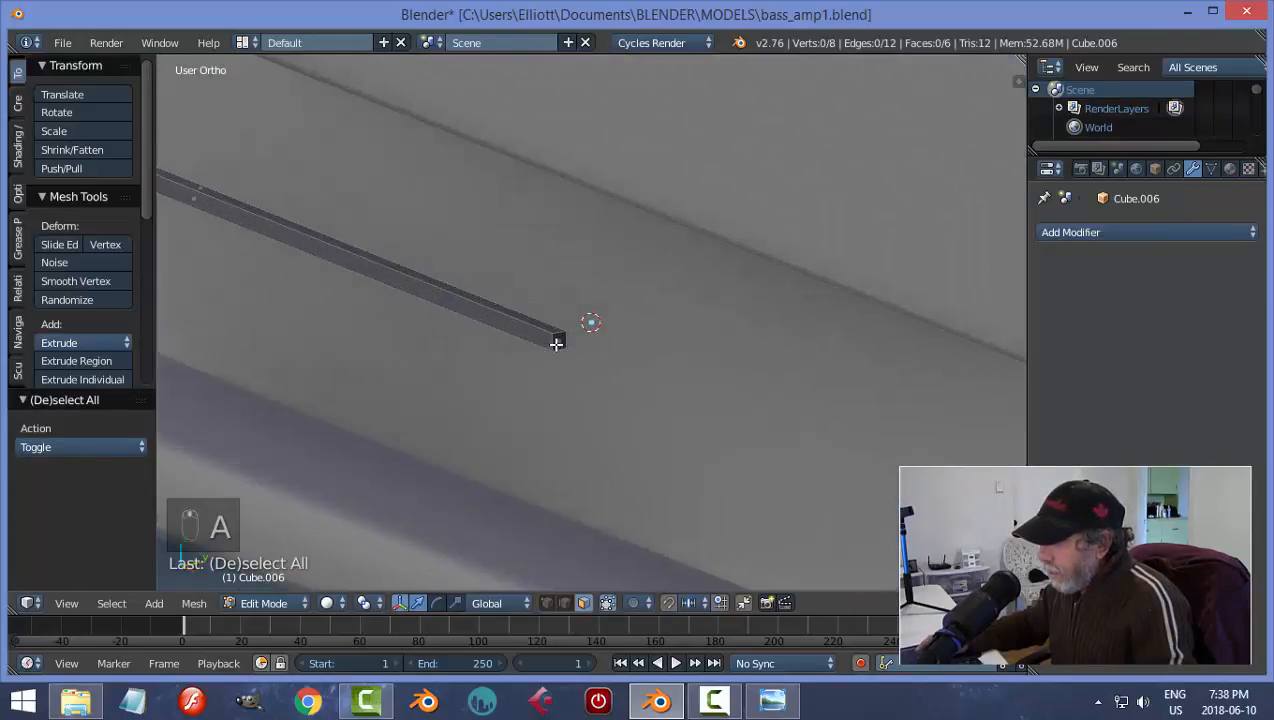
right_click(556, 344)
scroll(592, 424, "down", 7)
middle_click_drag(620, 412, 690, 332)
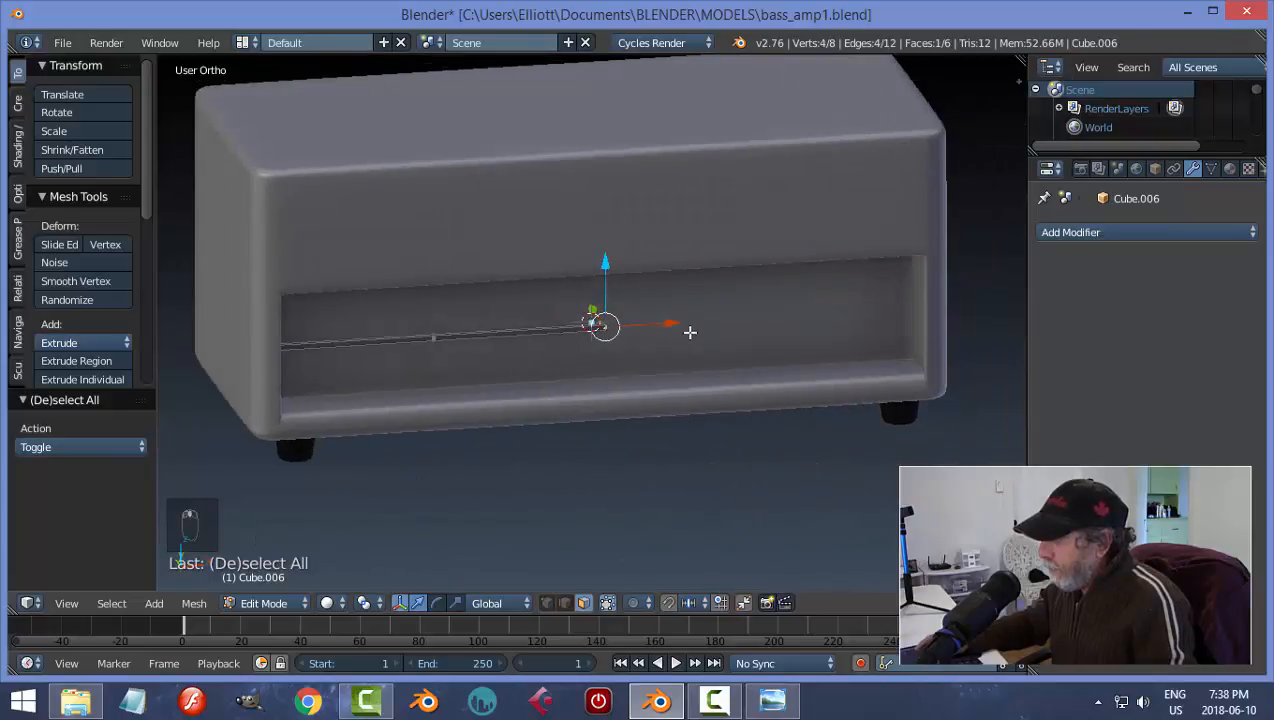
left_click_drag(668, 325, 828, 323)
left_click(980, 330)
middle_click_drag(980, 330, 936, 378)
- Select the whole bar, move it forward along Y towards the recess opening, and clear the selection
key("a")
key("a")
middle_click_drag(766, 355, 779, 377)
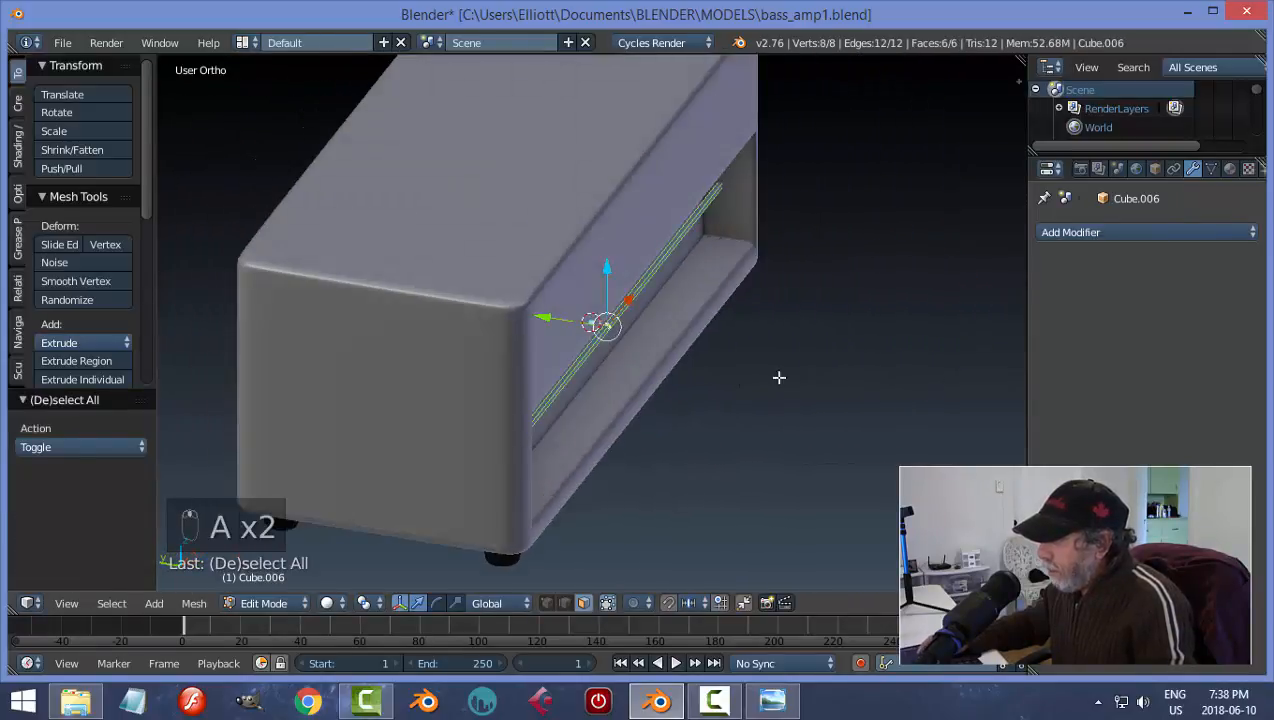
left_click_drag(550, 320, 644, 345)
key("a")
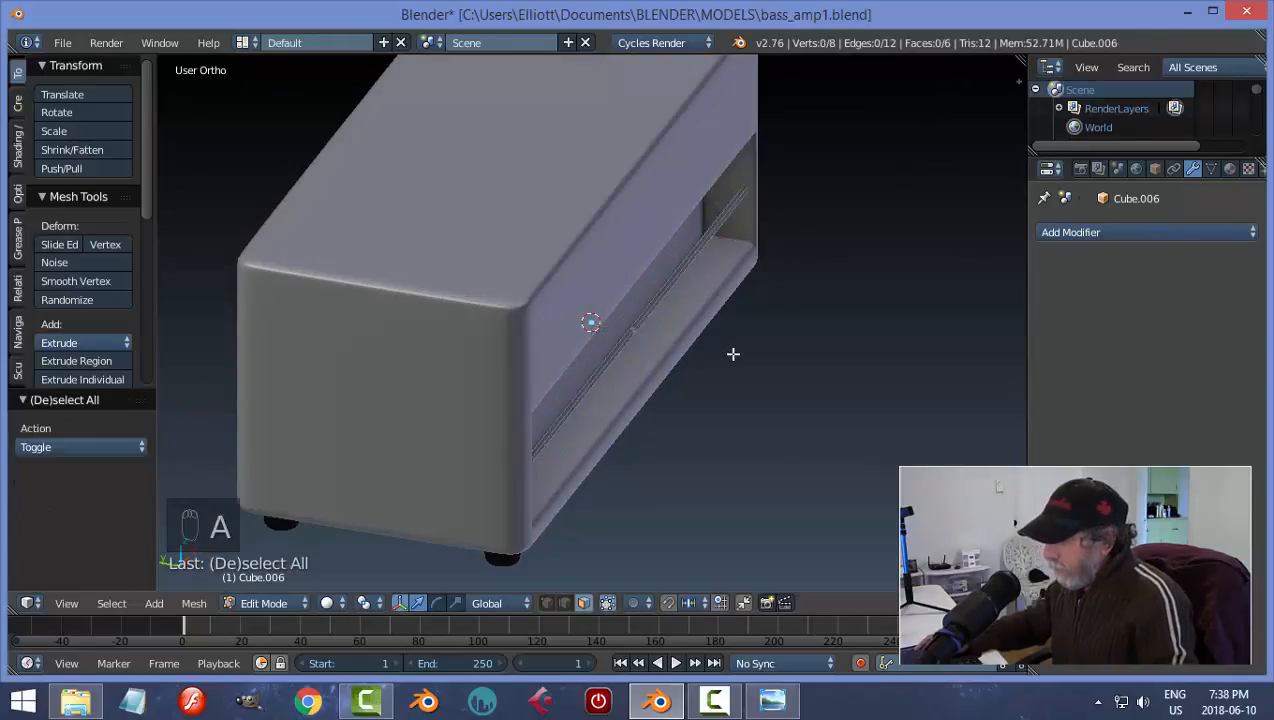
- Apply the bar's rotation and scale in Object Mode and set its origin to its geometry
key("Tab")
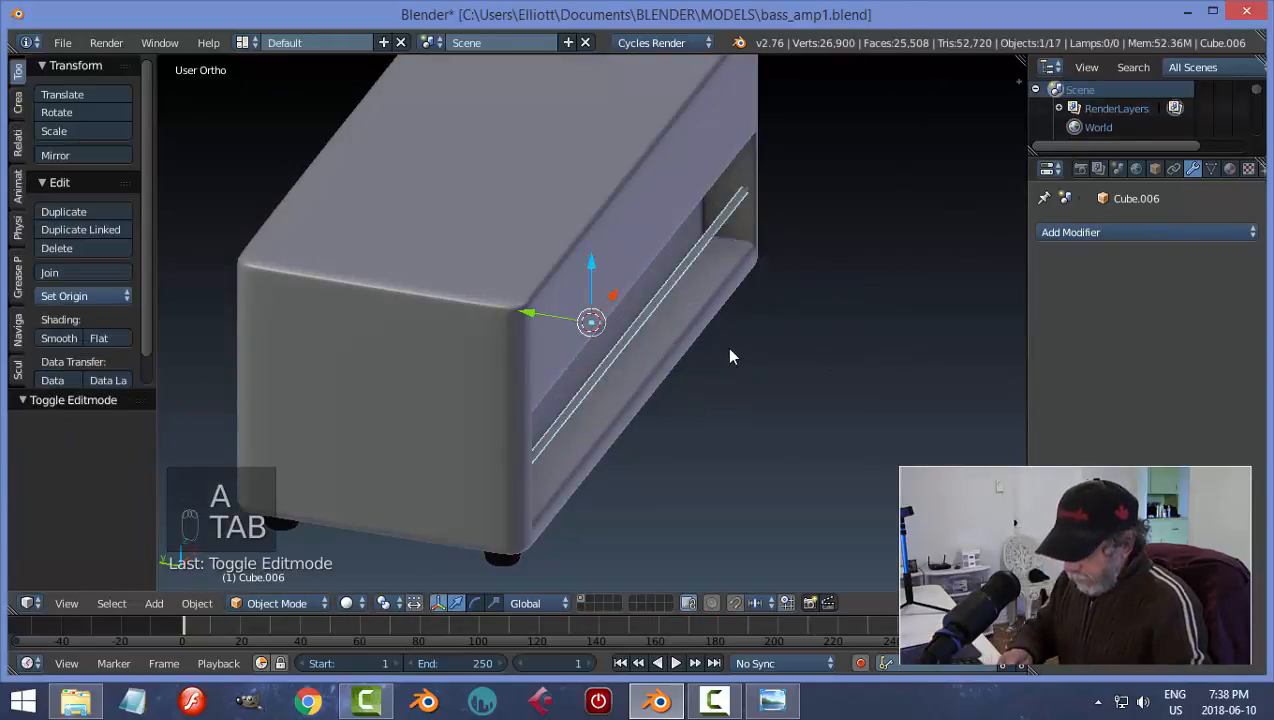
key("ctrl+a")
left_click(729, 345)
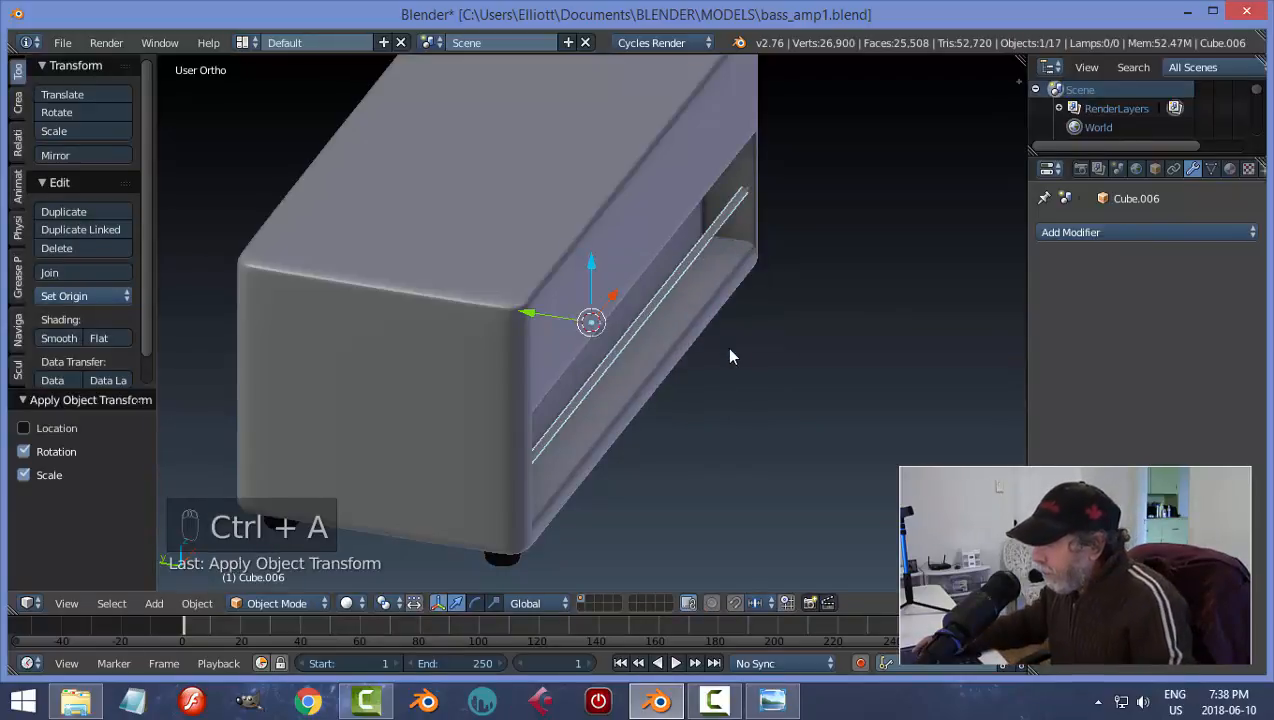
middle_click_drag(710, 343, 666, 283)
scroll(695, 347, "up", 5)
left_click(106, 298)
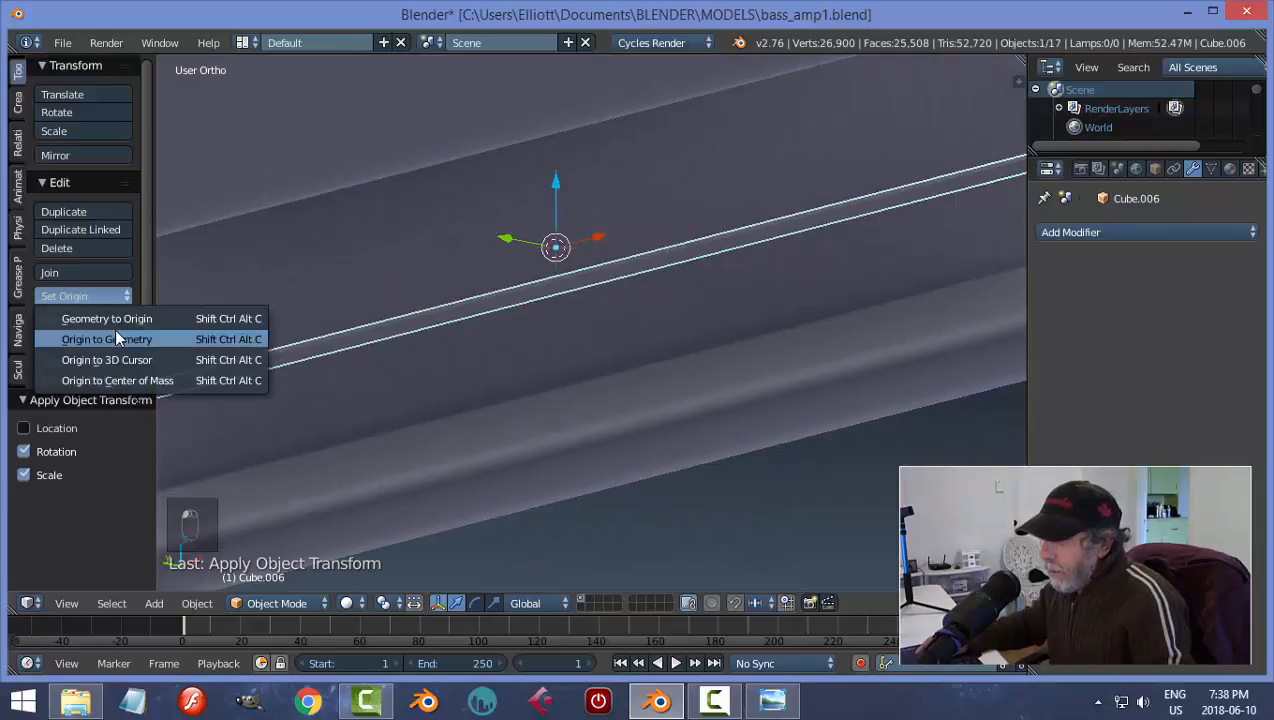
left_click(114, 328)
- Select the bar's two long front edges and bevel them by about 0.003 with 2 segments
key("Tab")
left_click(957, 330)
scroll(634, 297, "up", 2)
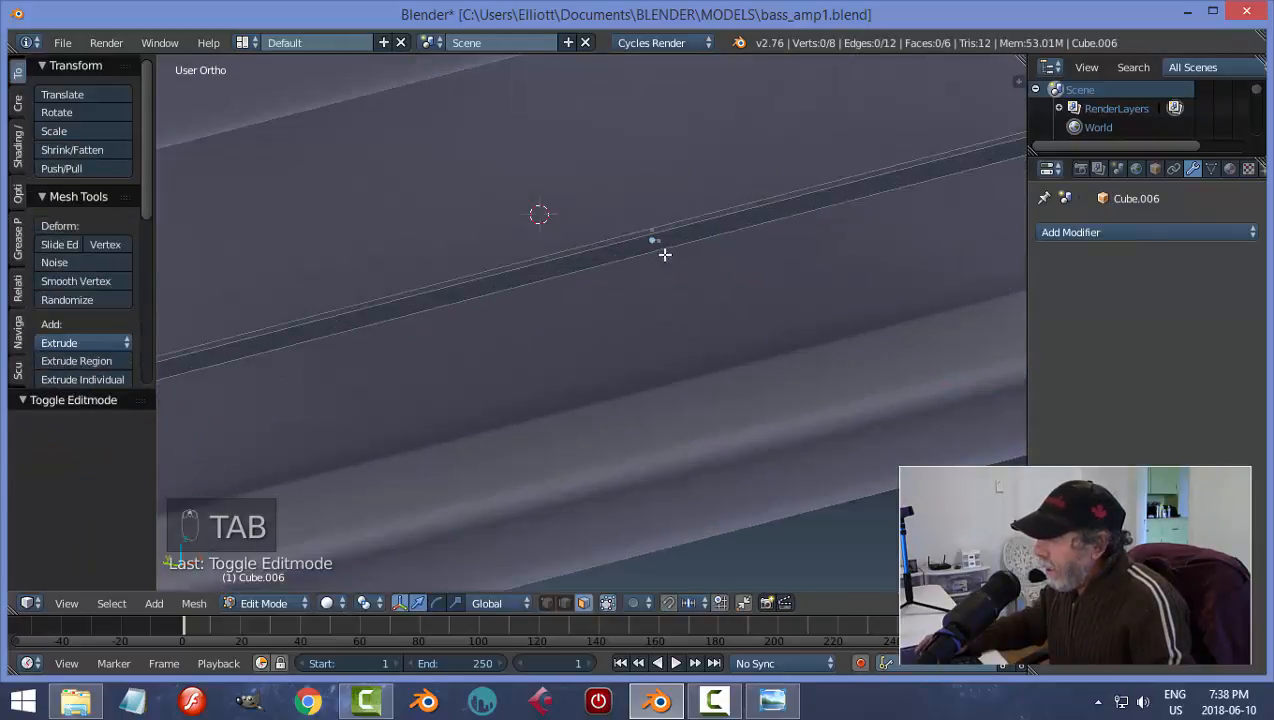
key("ctrl+Tab")
left_click(638, 245)
right_click(700, 237)
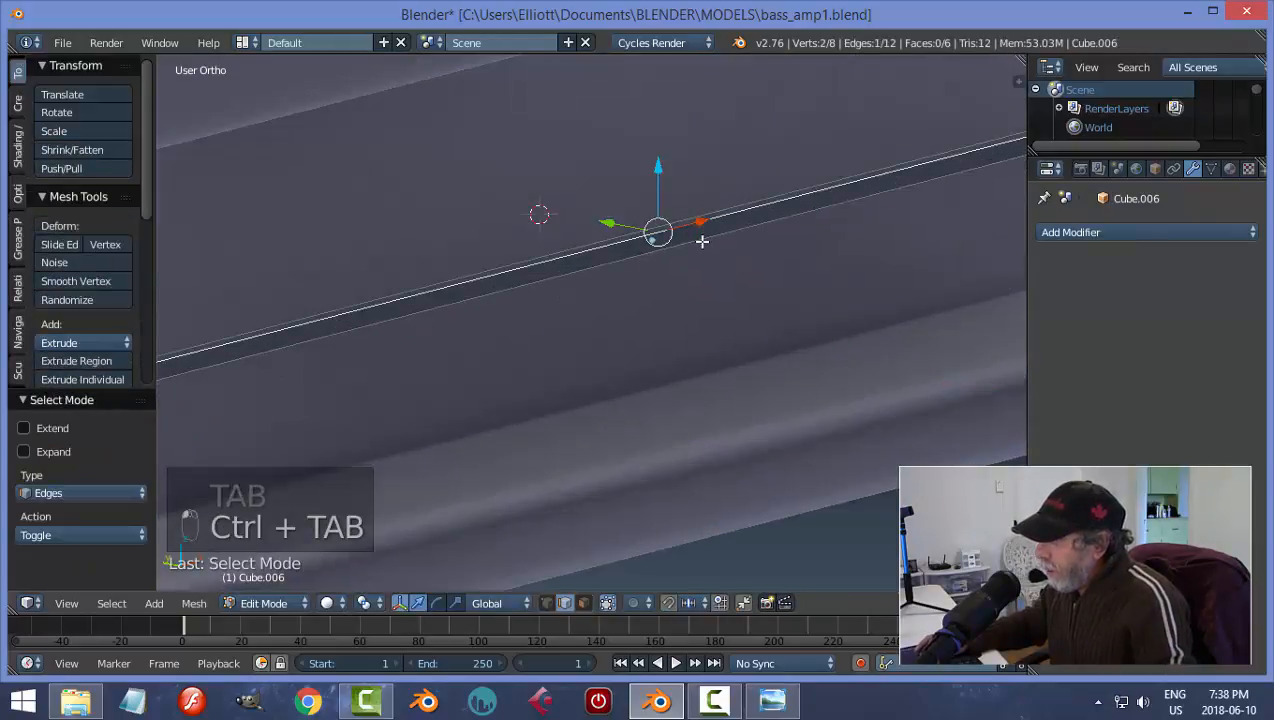
right_click(697, 234, "shift")
key("ctrl+b")
key("ctrl+b")
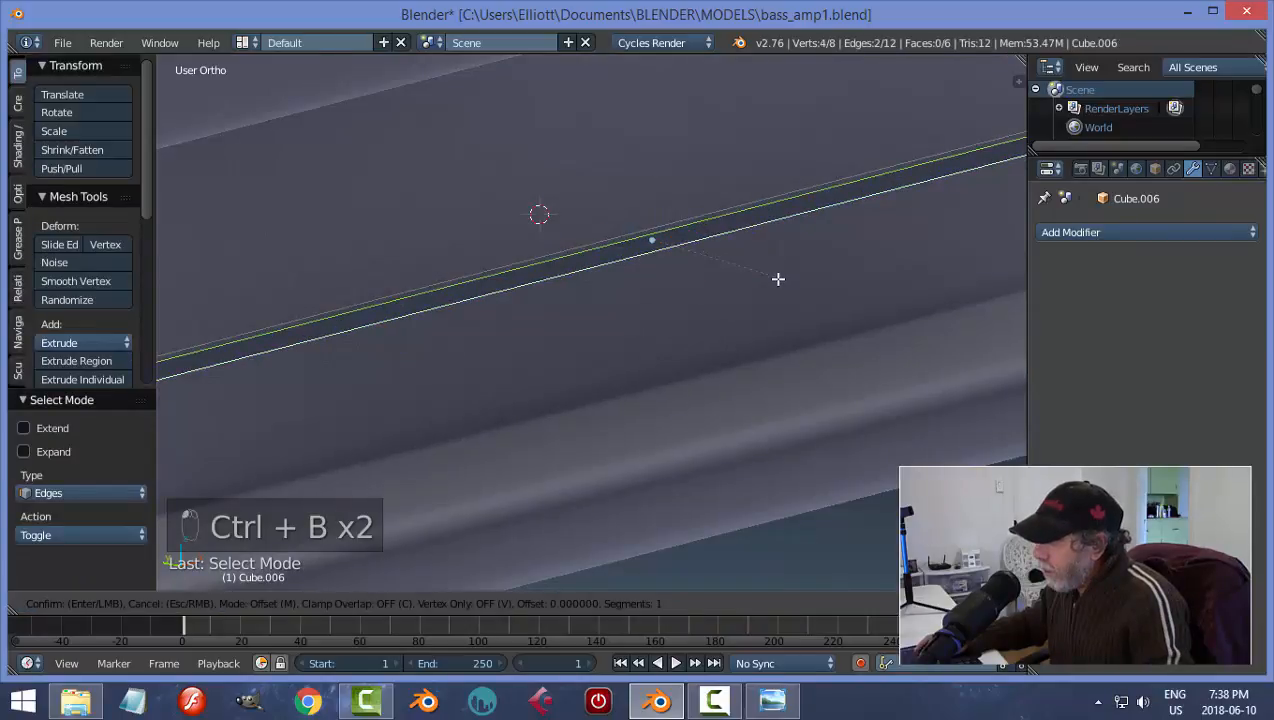
left_click(785, 285)
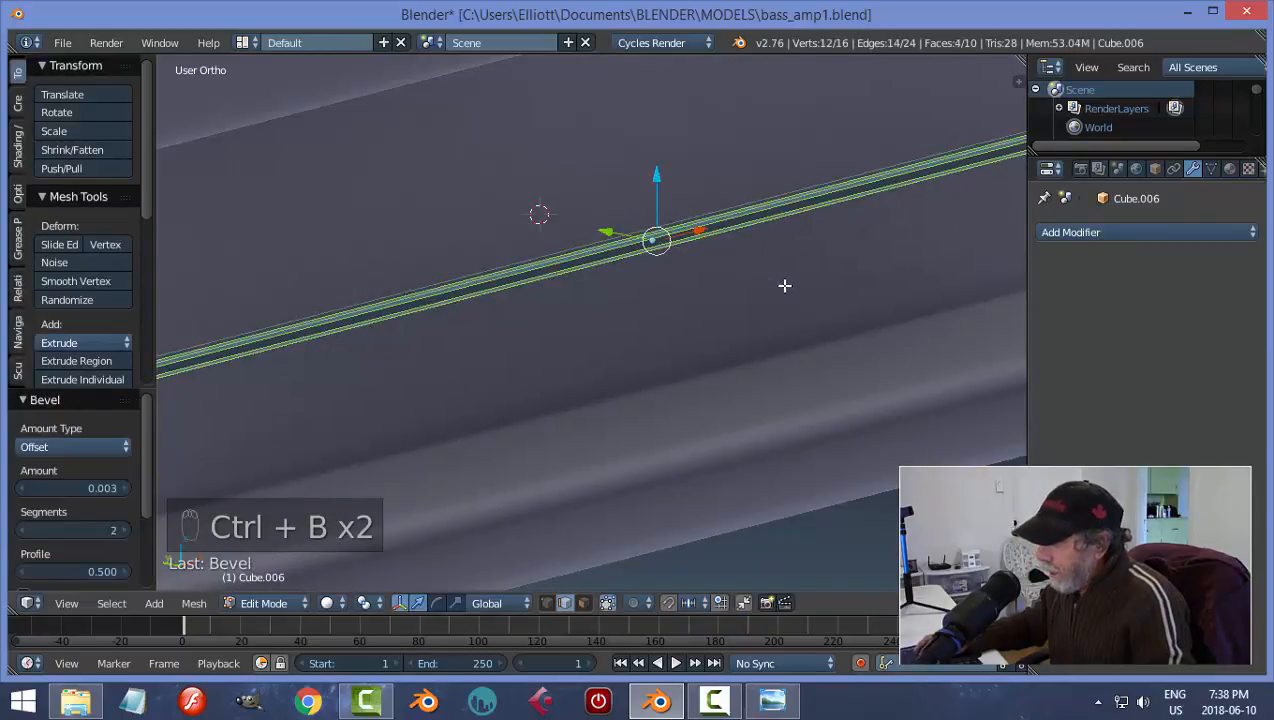
- Return to Object Mode and raise the bar about 0.14 along Z to the recess's upper edge
key("a")
key("Tab")
left_click(616, 291)
scroll(785, 297, "down", 4)
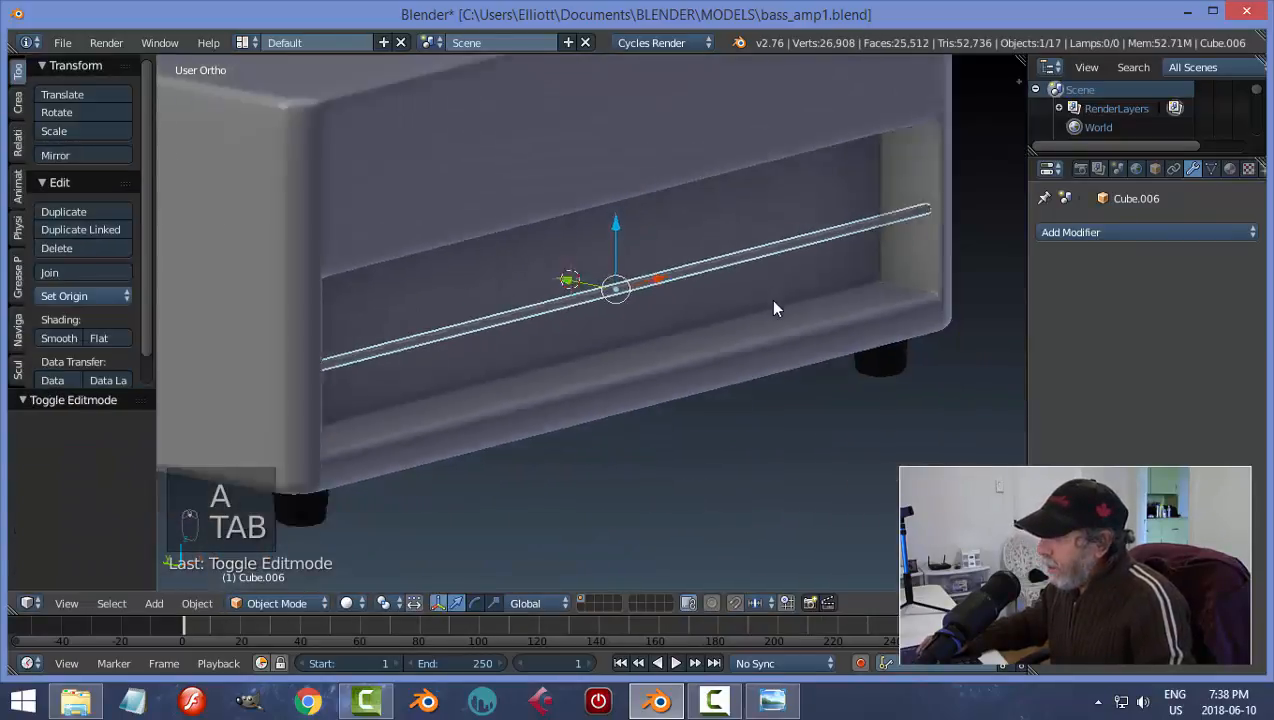
left_click_drag(613, 236, 612, 163)
middle_click_drag(612, 163, 760, 285)
- Add an Array modifier to the bar and set its relative Z offset to -2
left_click(1090, 232)
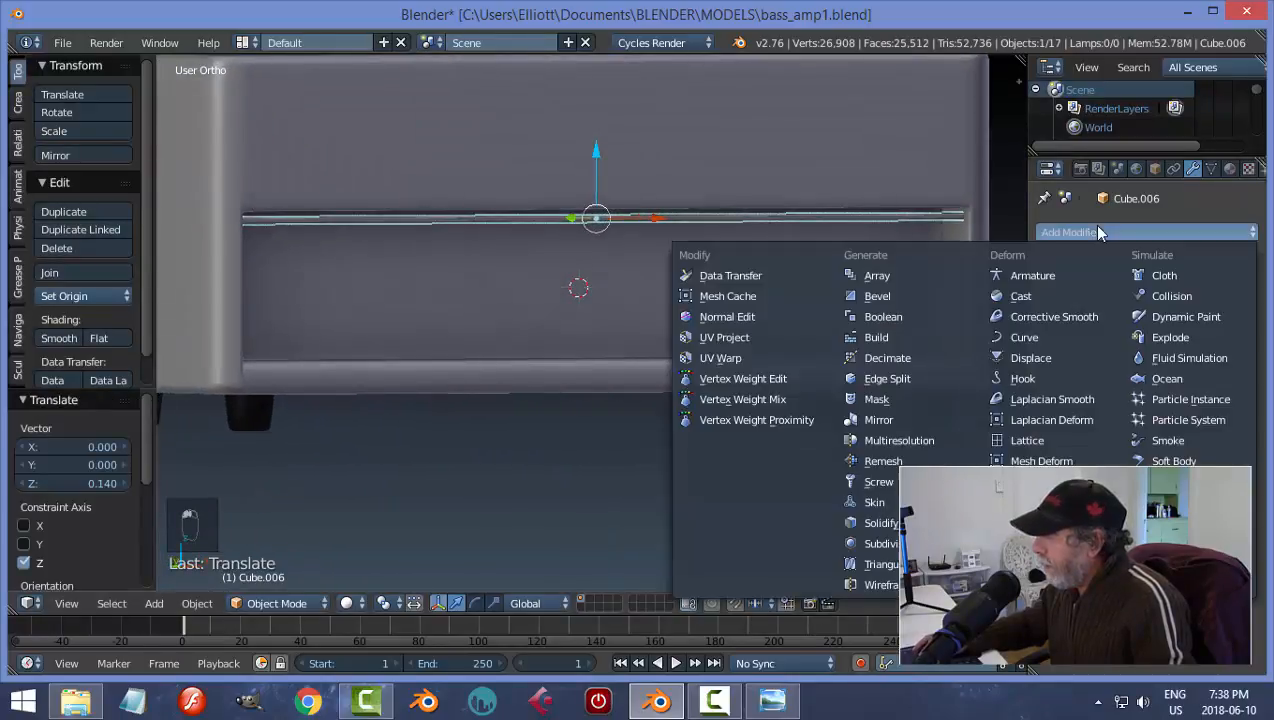
left_click(872, 275)
left_click(1205, 426)
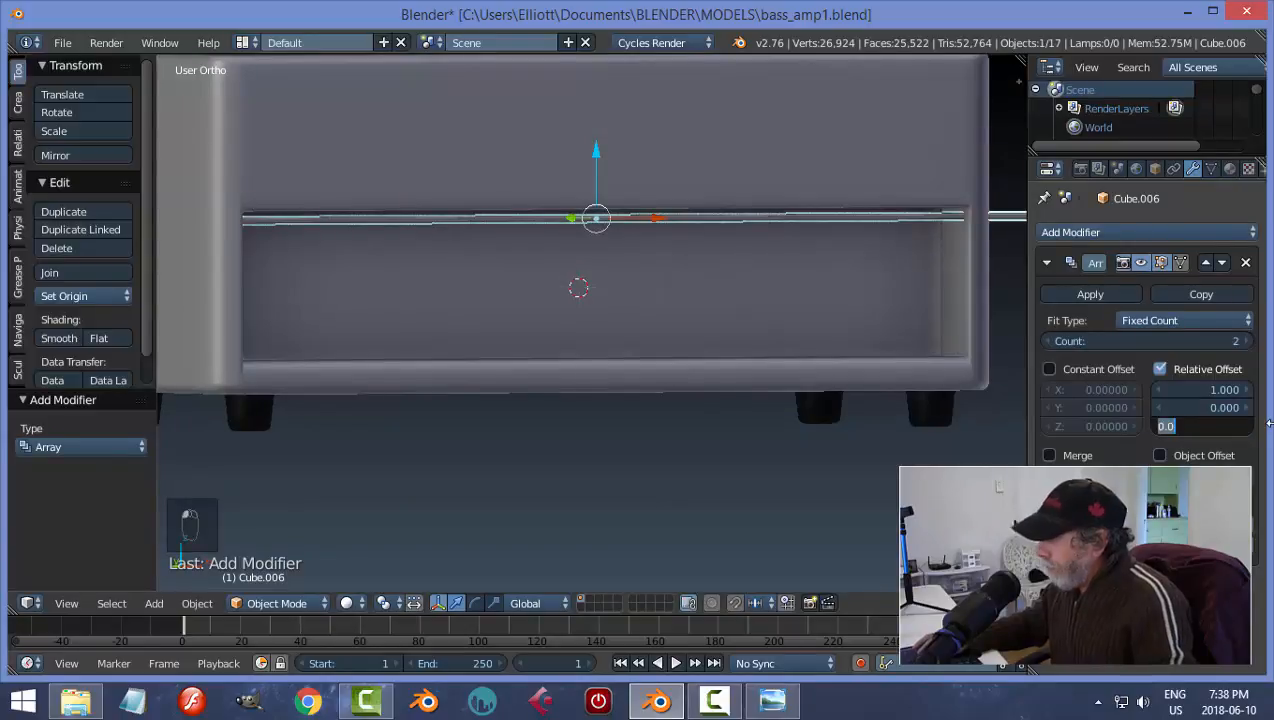
type("-2")
key("Return")
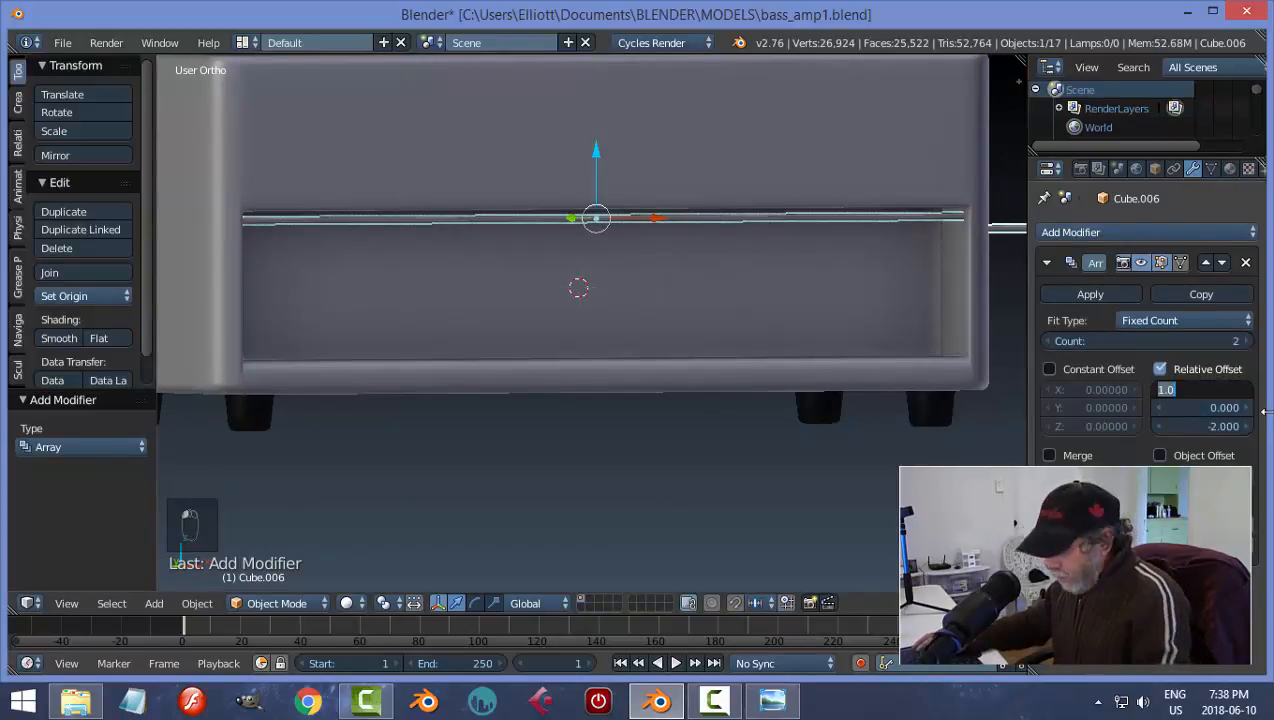
- Set the bar array's relative X offset to 0, its relative Z offset to -2.2 and its count to 11
key("Return")
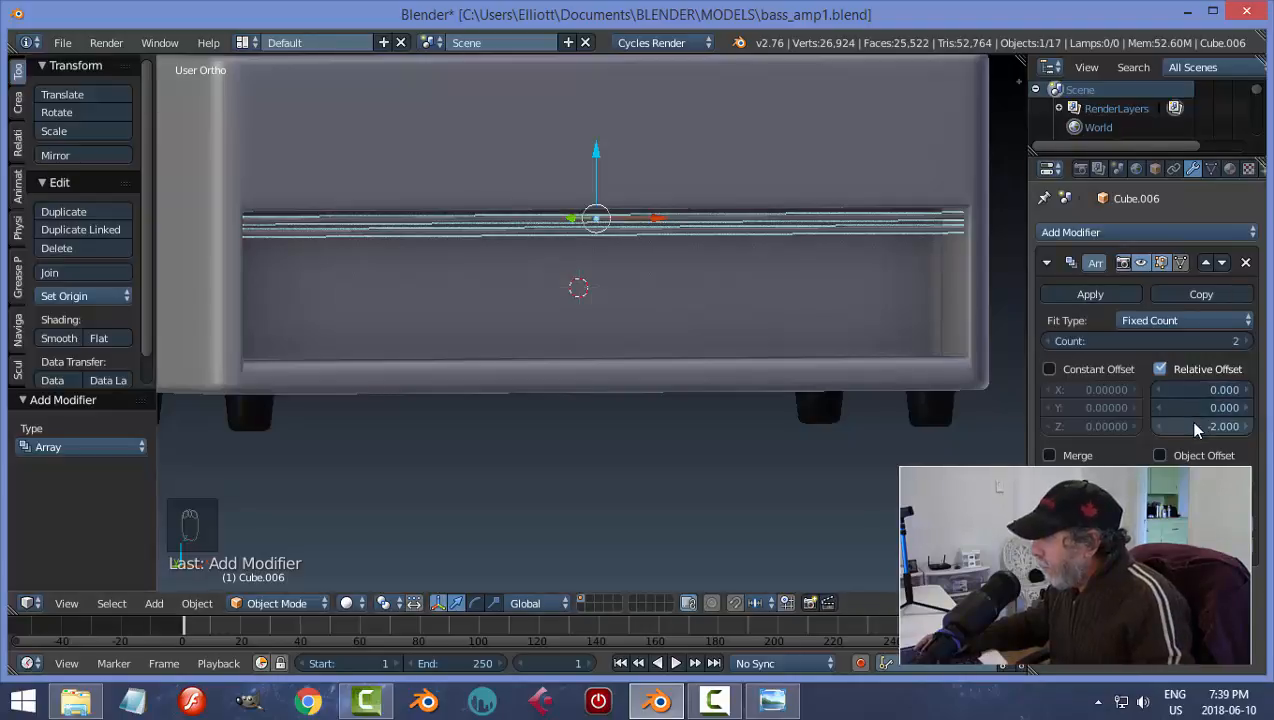
left_click_drag(1163, 428, 1157, 428)
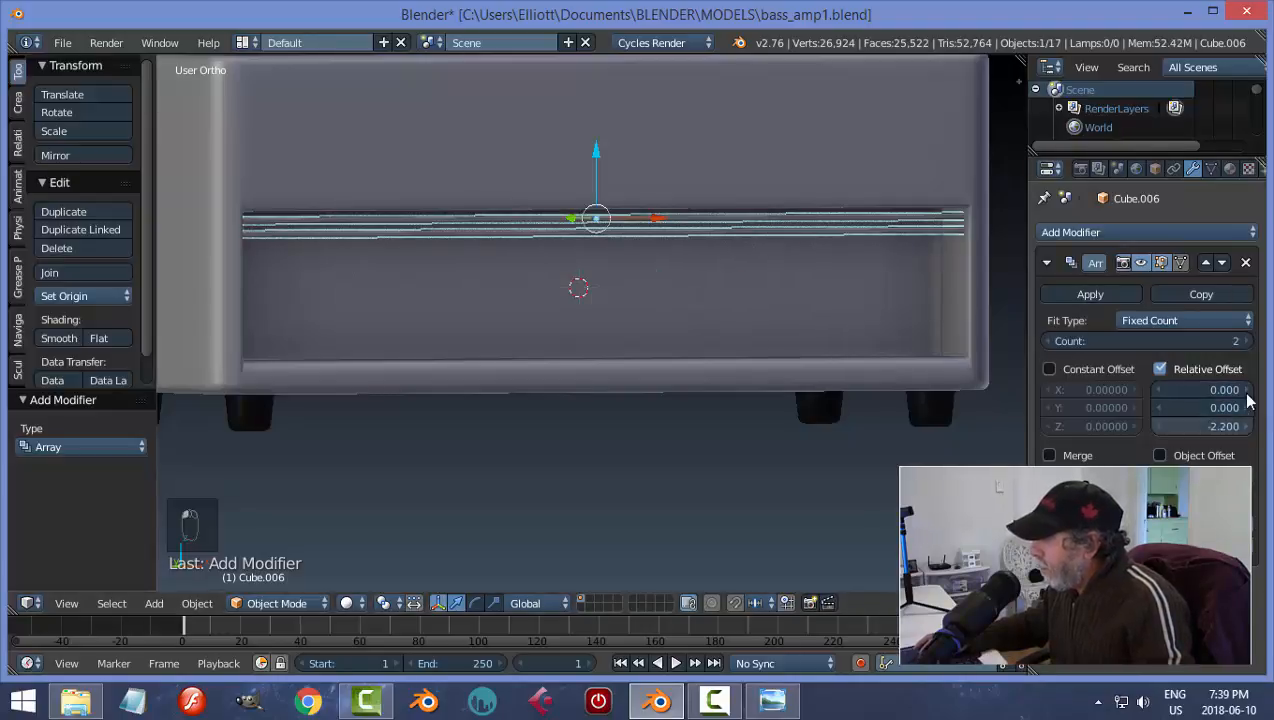
left_click_drag(1150, 341, 1220, 341)
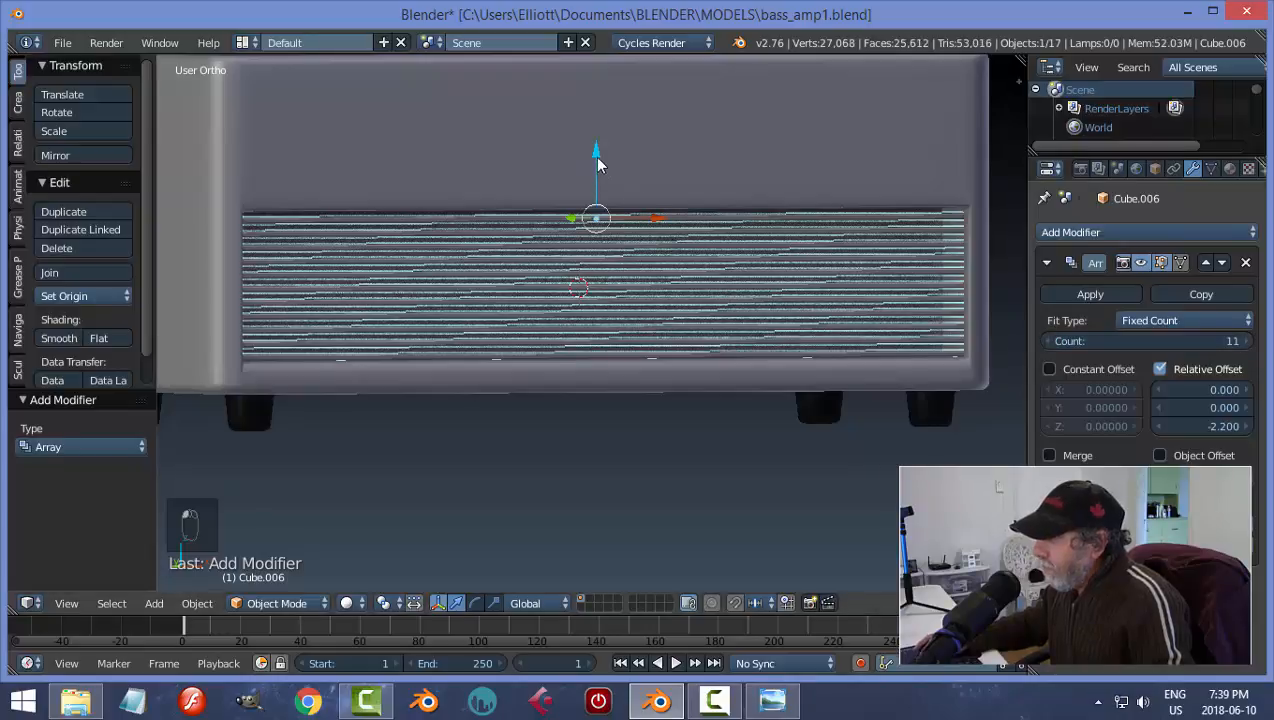
- Raise the arrayed bars about 0.006 along Z to fit the recess, and deselect everything
left_click_drag(597, 158, 596, 150)
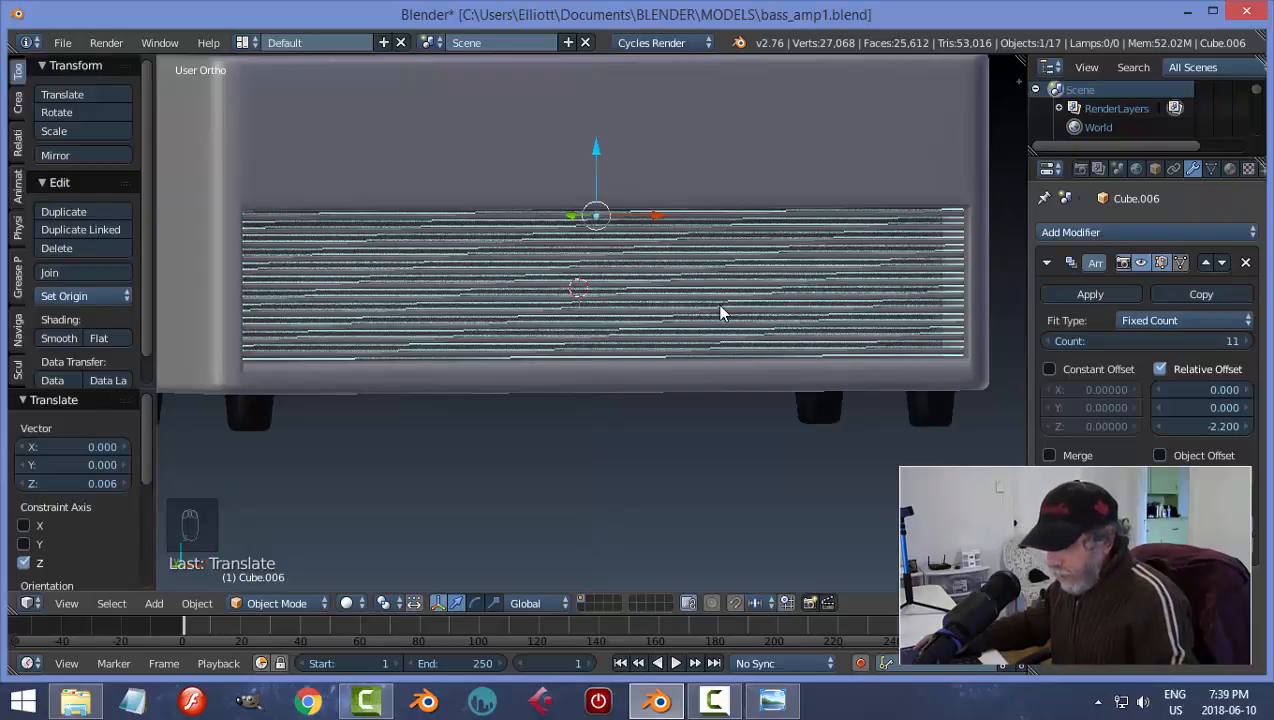
key("a")
scroll(712, 316, "down", 4)
mouse_move(701, 318)
middle_mouse_down()
mouse_move(744, 307)
mouse_move(710, 306)
middle_mouse_up()
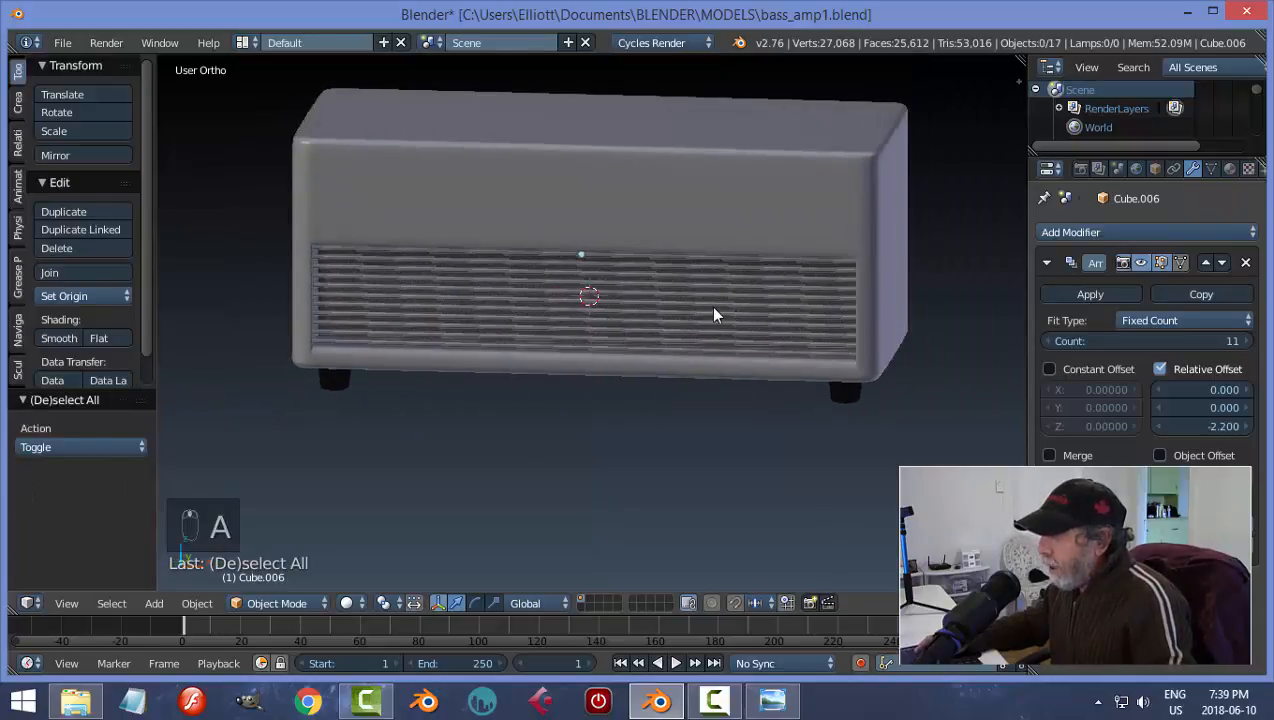
- Apply the Array modifier on the horizontal bars and set their origin to their geometry
left_click(1076, 294)
left_click(62, 296)
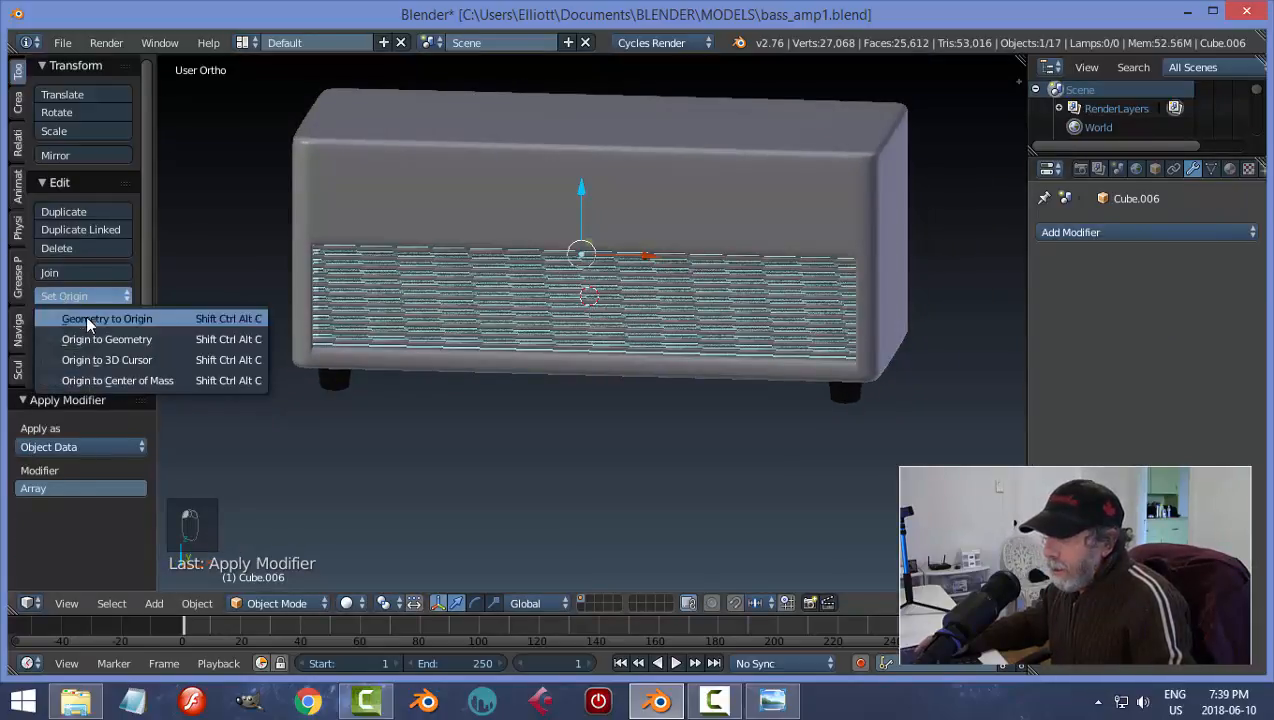
left_click(101, 331)
scroll(734, 378, "down", 2)
middle_click_drag(734, 378, 716, 384)
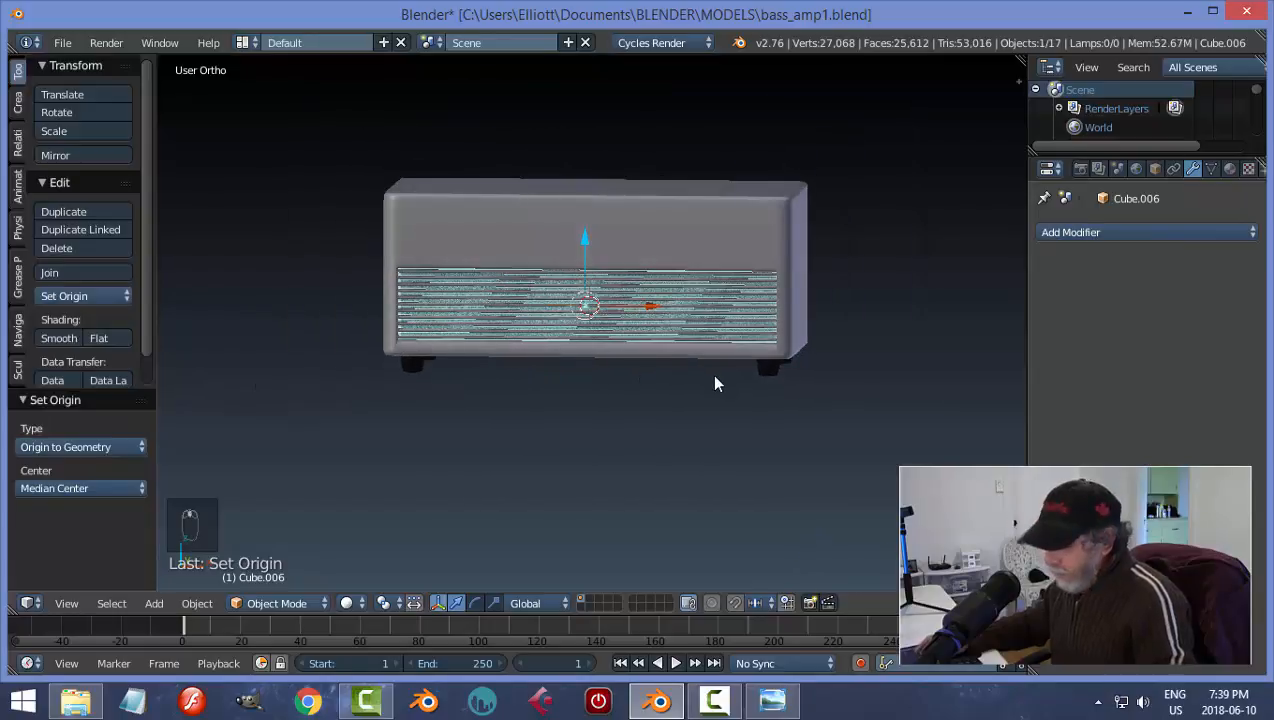
- Duplicate the horizontal bars in place and rotate the copy 90° about the Y axis
key("shift+d")
key("r")
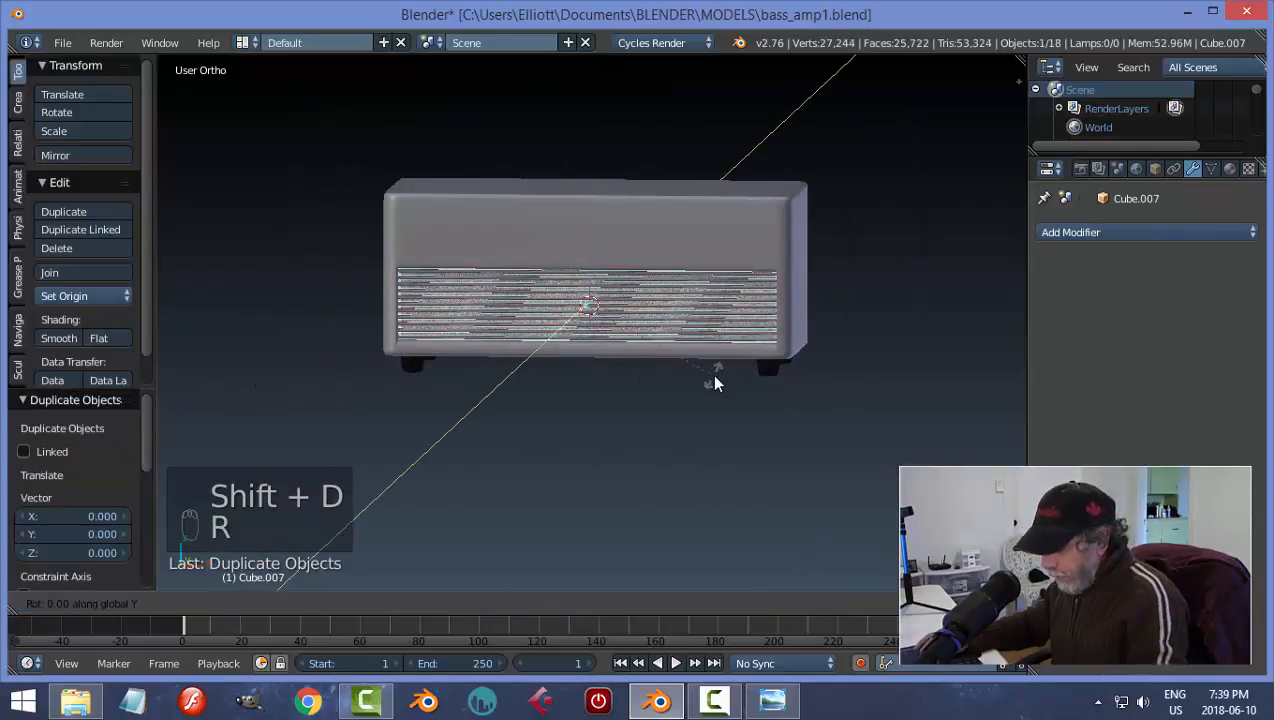
key("y")
key("9")
key("0")
left_click(714, 383)
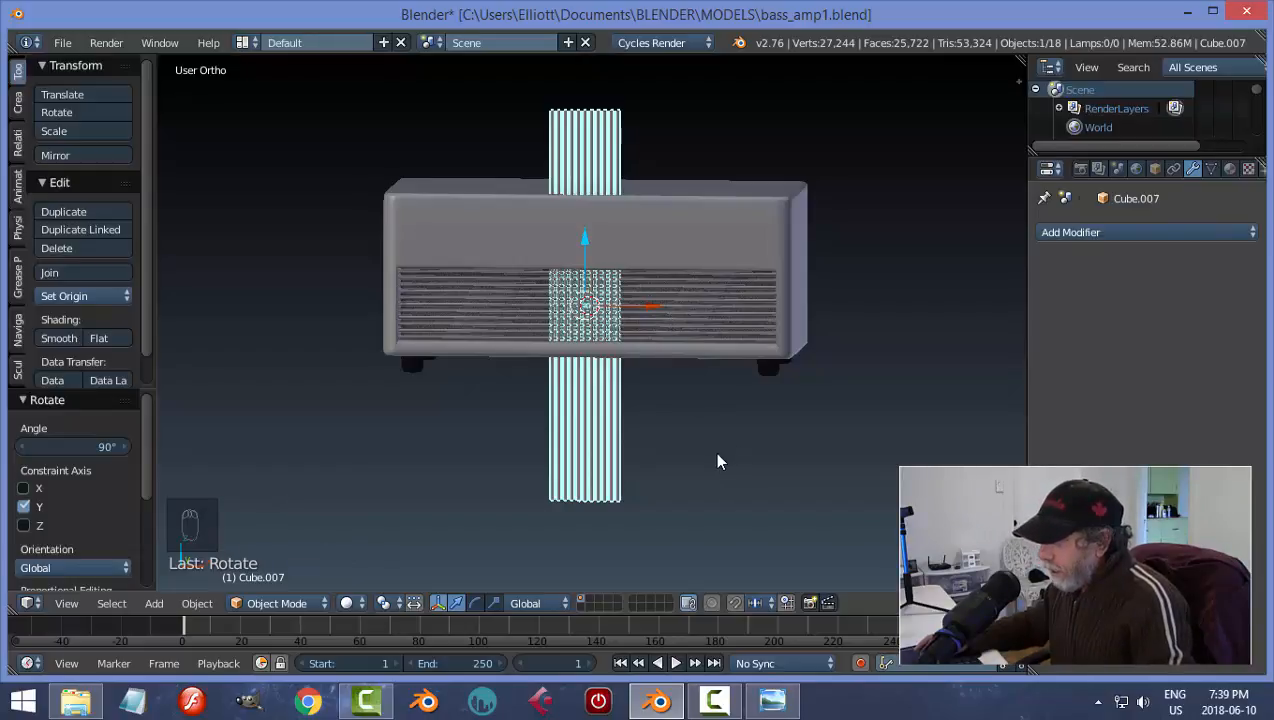
- Scale the vertical bars' whole mesh in Edit Mode to about 0.25 along Z, matching the recess height, and return to Object Mode
key("Tab")
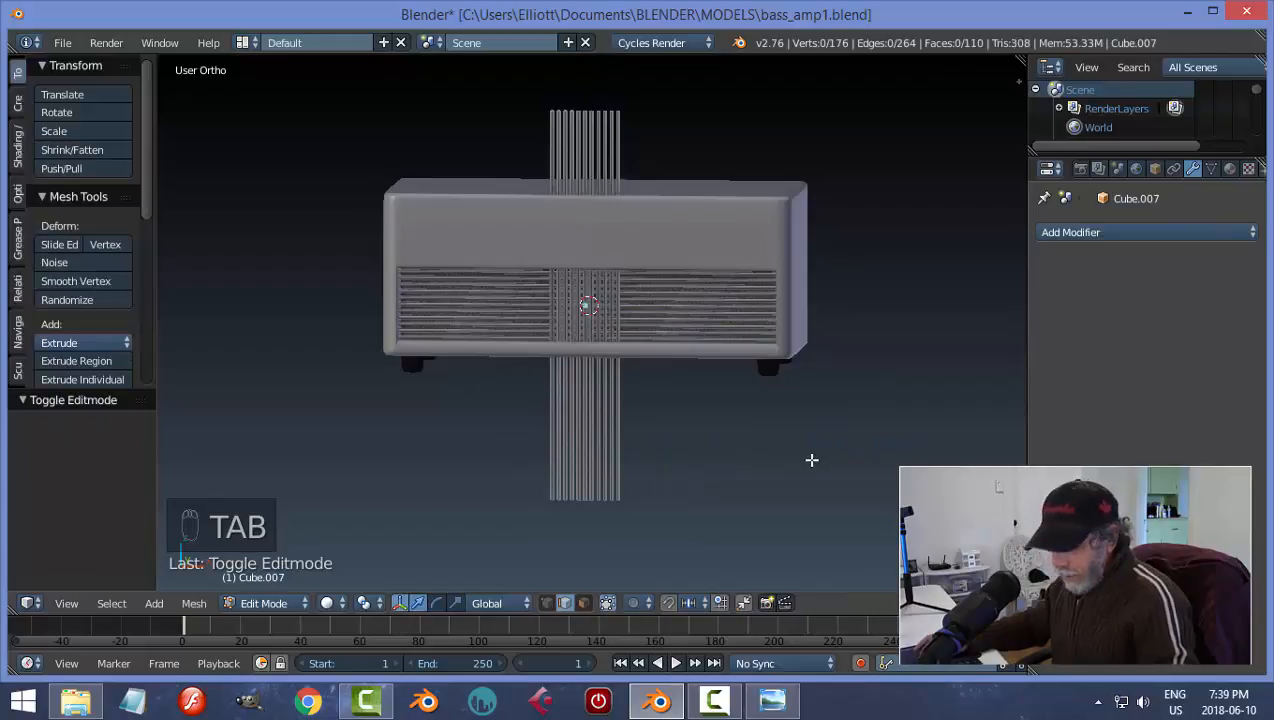
key("a")
key("a")
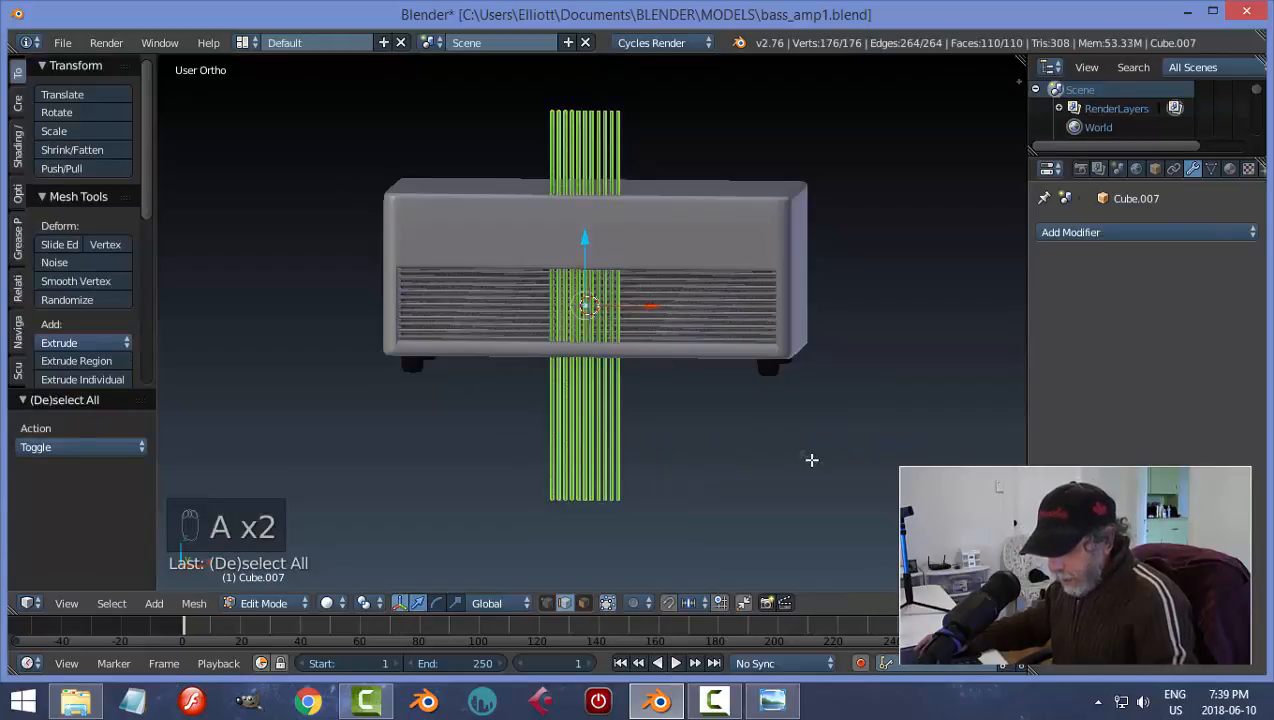
key("s")
key("z")
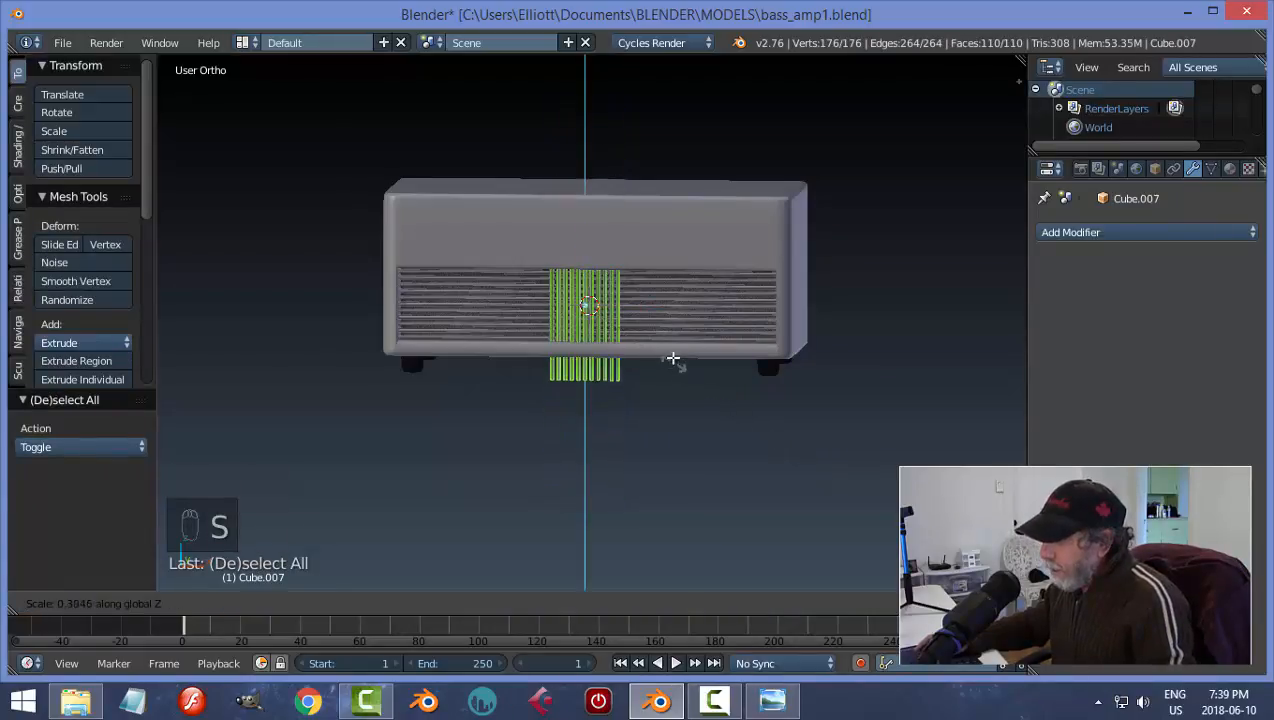
left_click(651, 314)
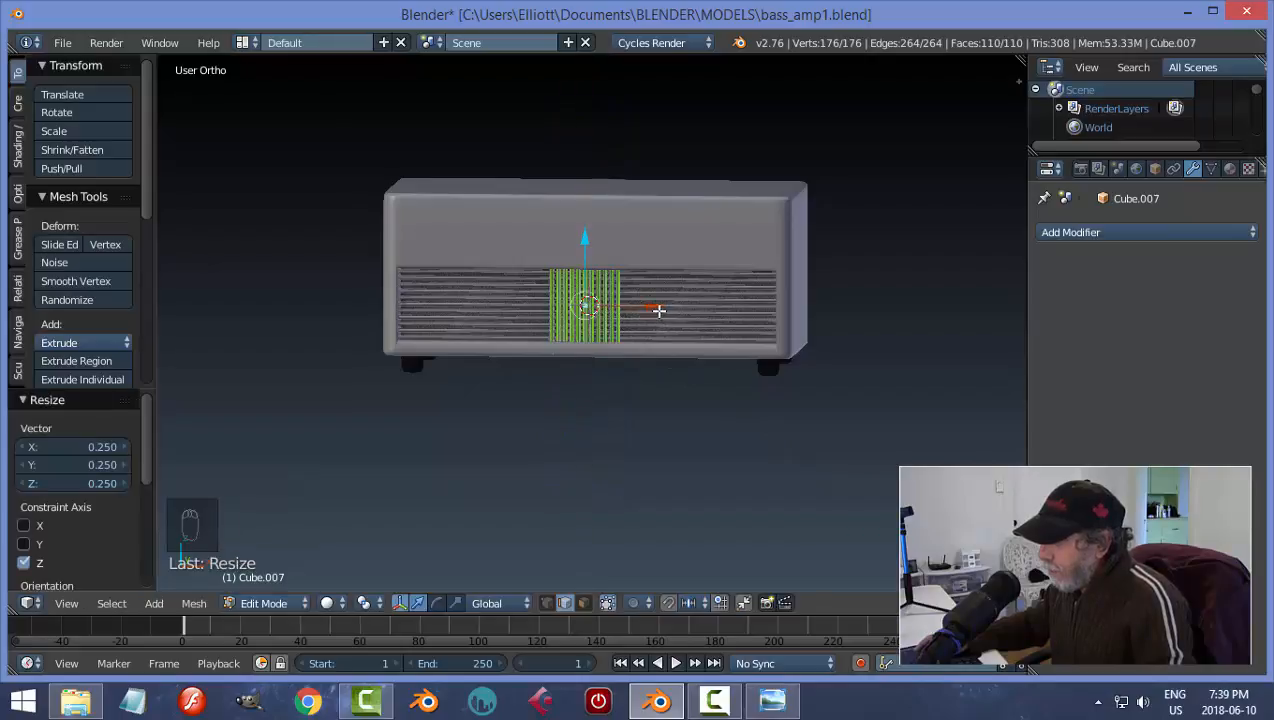
key("Tab")
- Move the vertical bars about -0.631 along X to the left end of the recess
left_click(540, 307)
mouse_move(659, 408)
middle_mouse_down()
mouse_move(658, 335)
mouse_move(674, 422)
middle_mouse_up()
left_click_drag(655, 312, 509, 336)
scroll(537, 395, "up", 4)
scroll(501, 377, "up", 4)
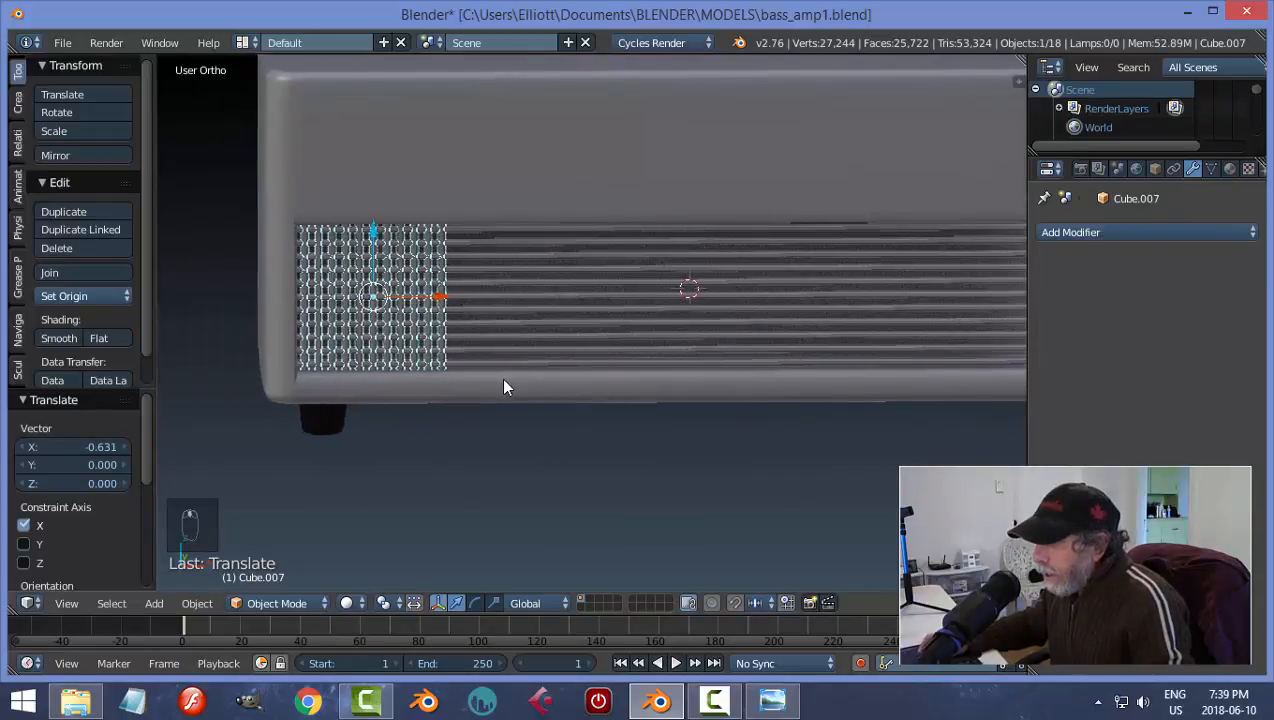
scroll(501, 377, "down", 2)
key("Tab")
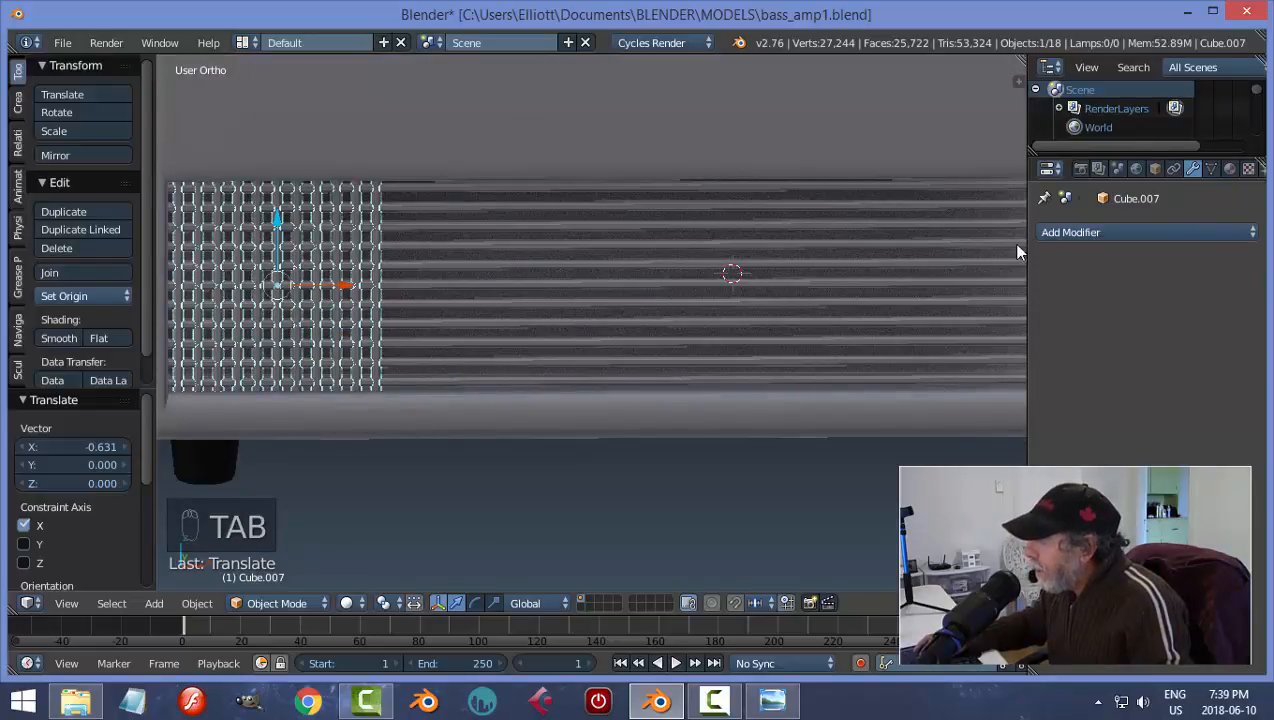
left_click(1046, 233)
left_click(884, 275)
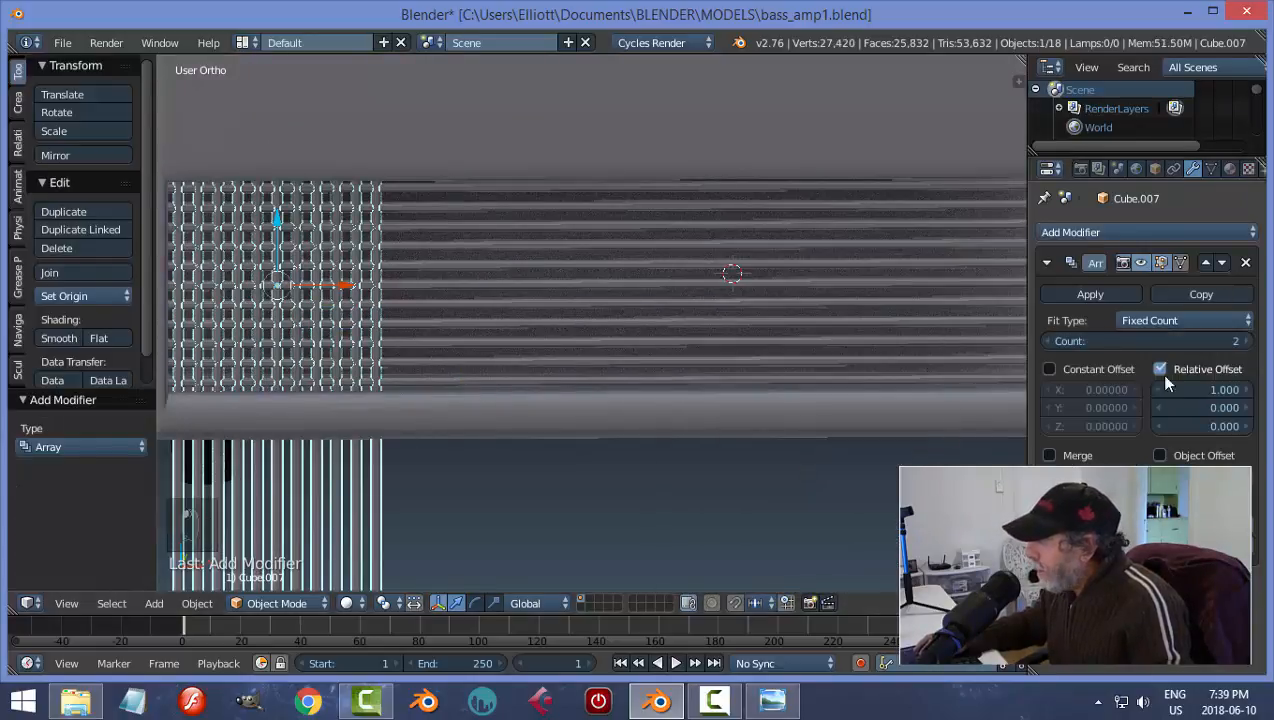
- Apply the vertical bars' rotation and scale, and add an Array modifier to them
key("ctrl+a")
left_click(757, 463)
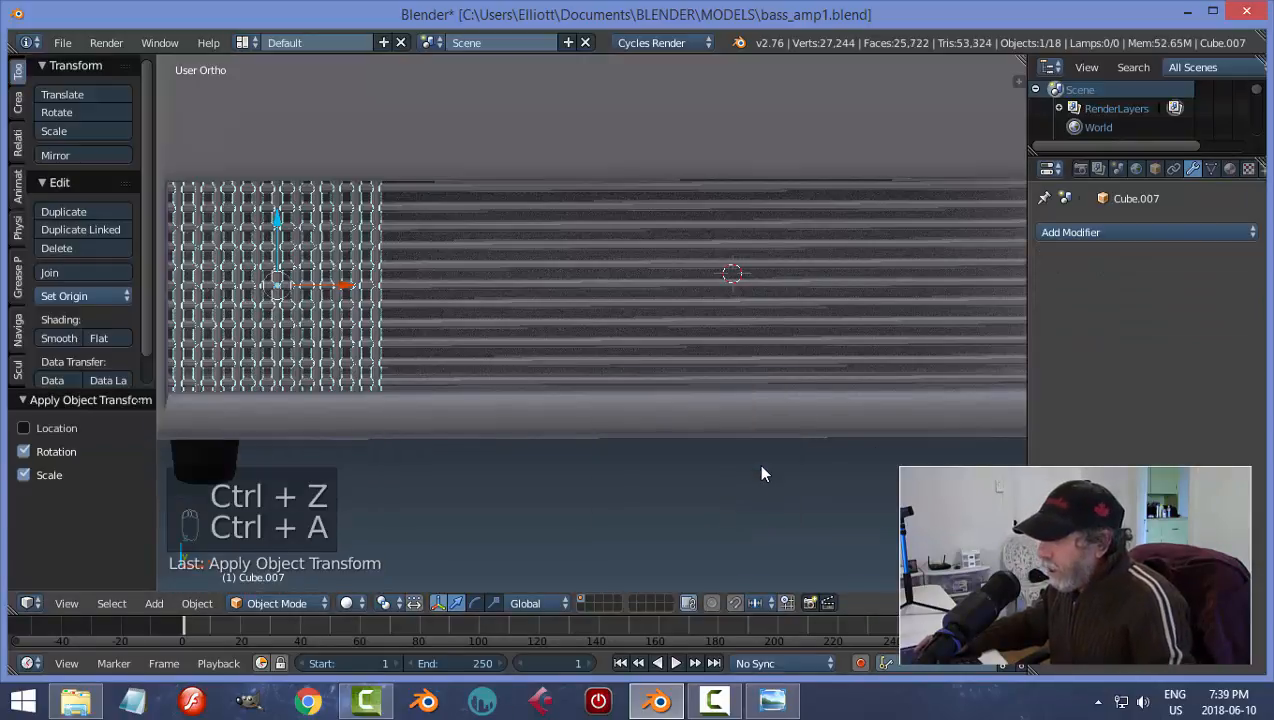
left_click(1062, 232)
left_click(928, 281)
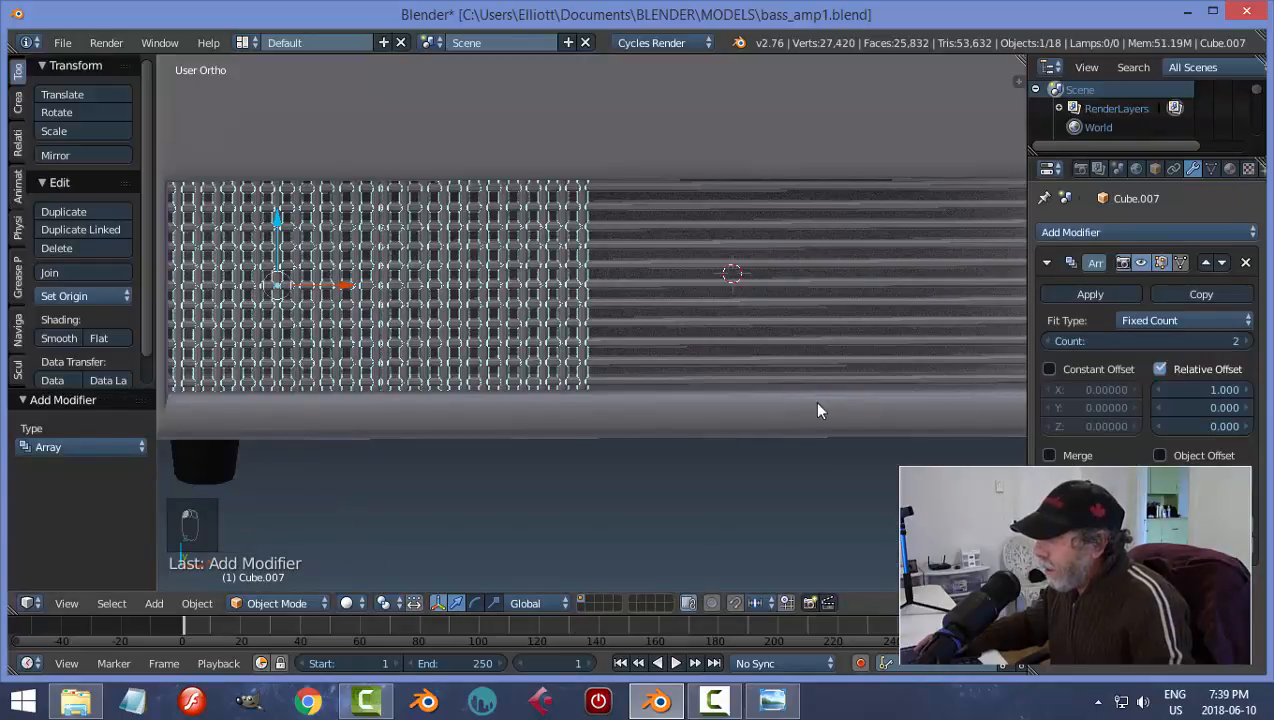
- Try a relative X offset of 2.2 on the vertical bars' array and return it to 1
left_click(1240, 388)
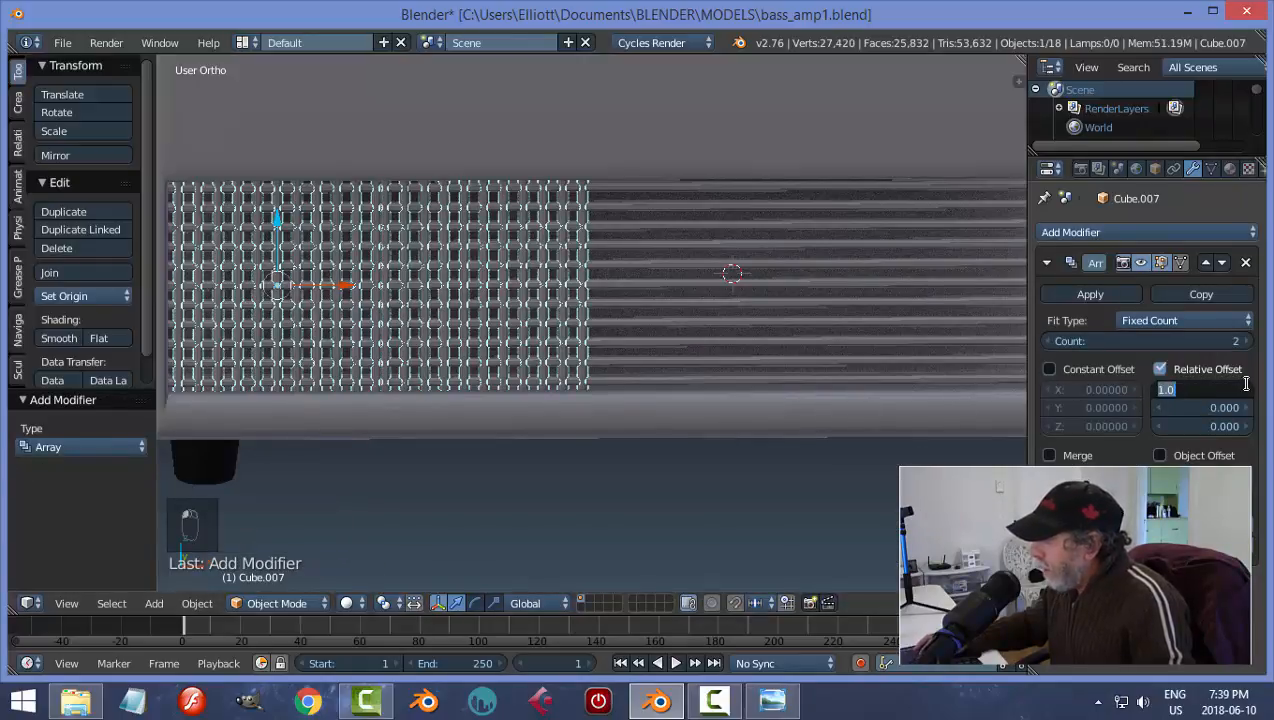
type("2.2")
key("Return")
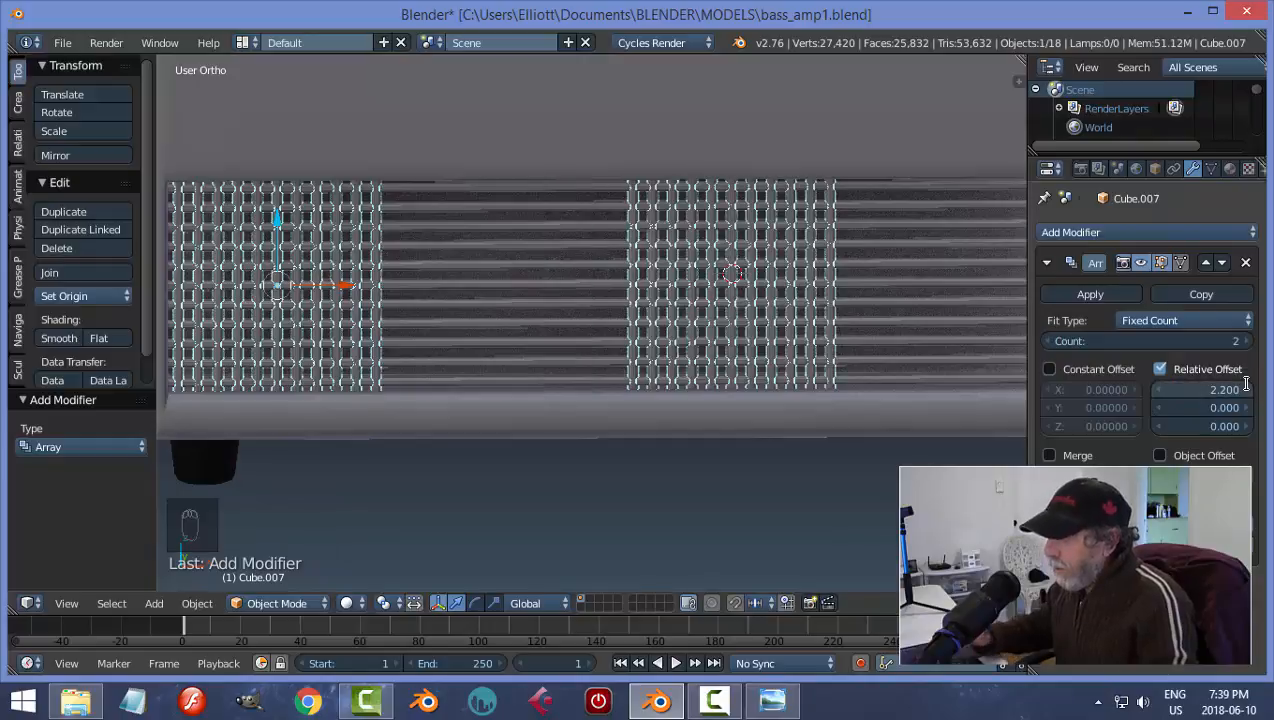
left_click_drag(1205, 390, 1157, 398)
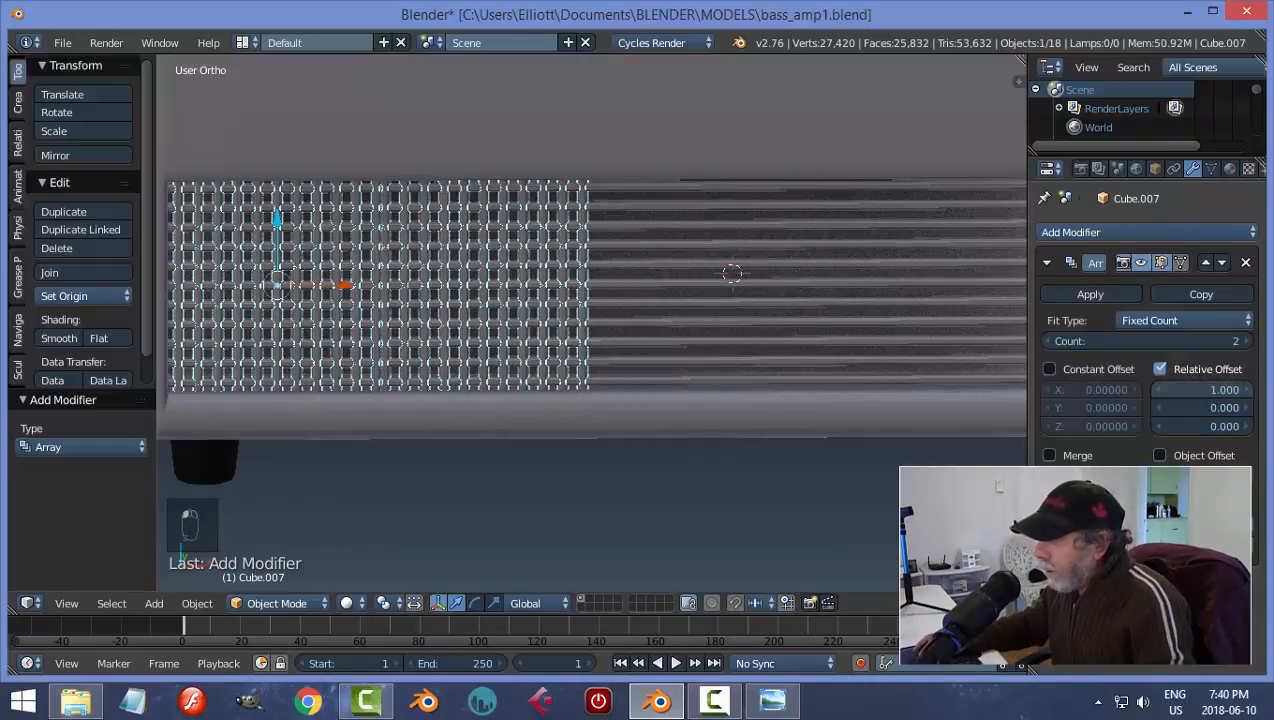
- Try relative X offsets of 1.1, 1.04 and 1.05 to space the arrayed vertical bars evenly
left_click(1243, 390)
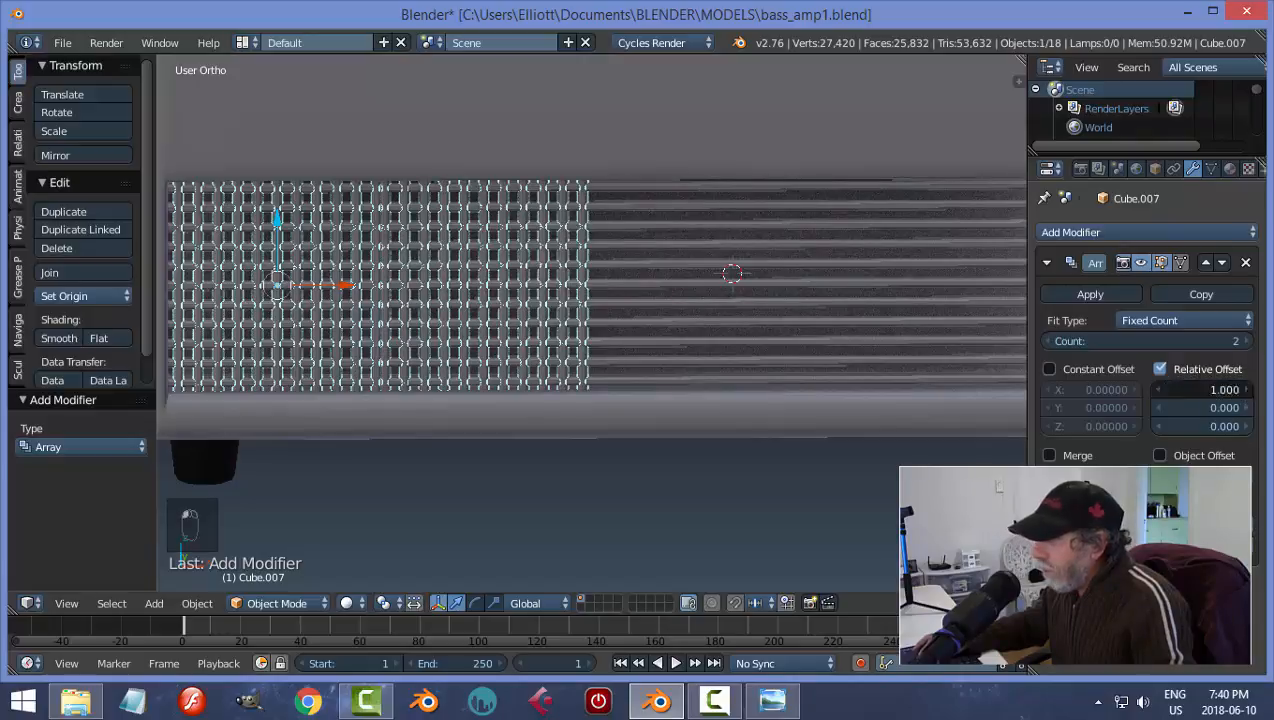
left_click(1220, 390)
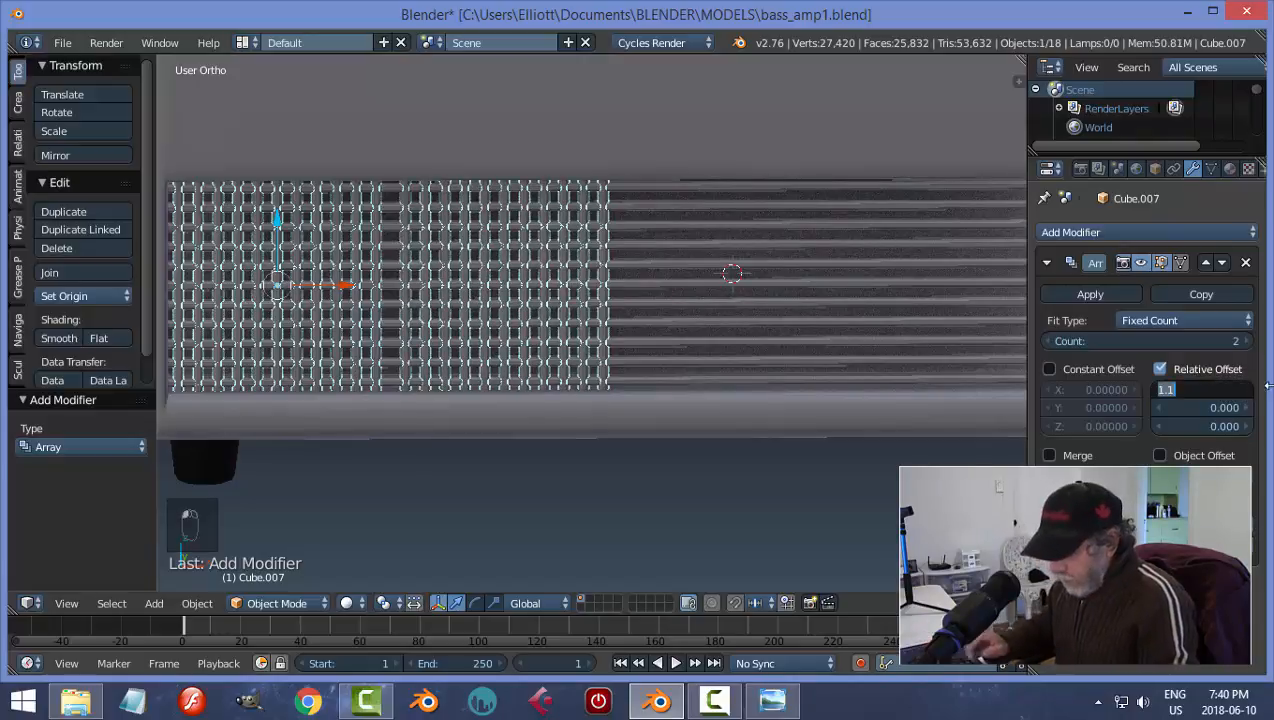
type("1.04")
key("Return")
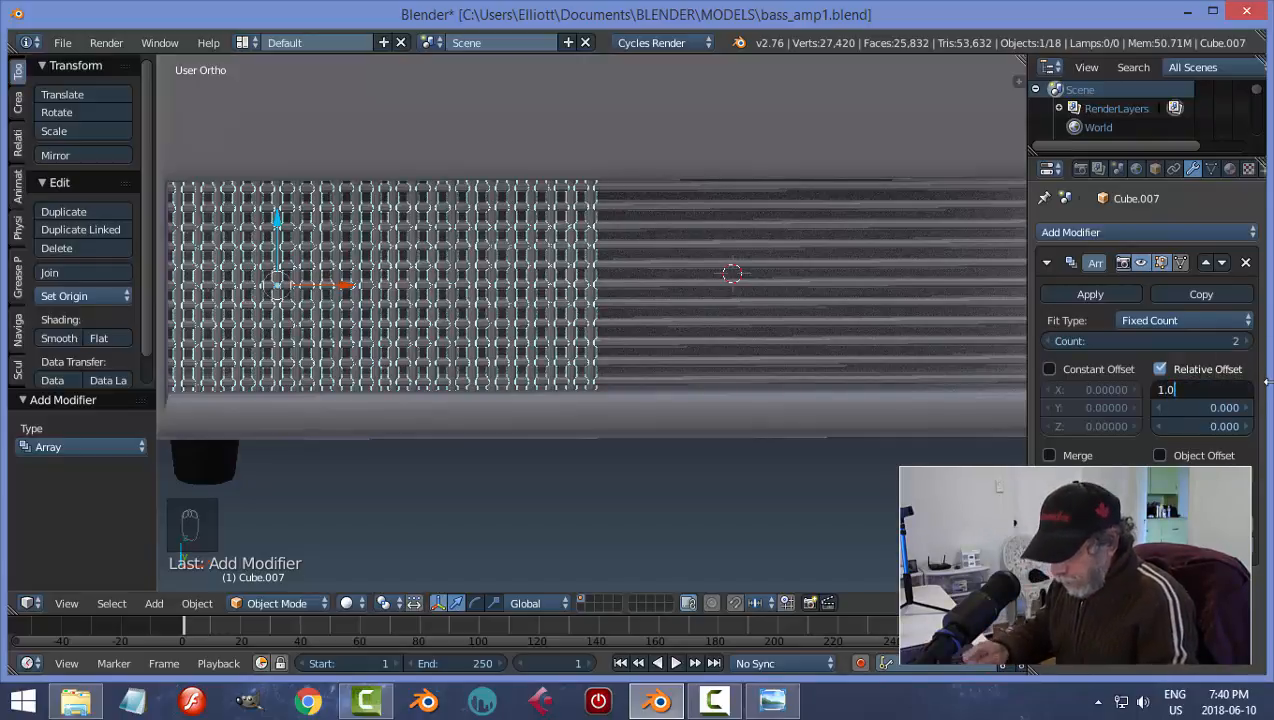
key("Return")
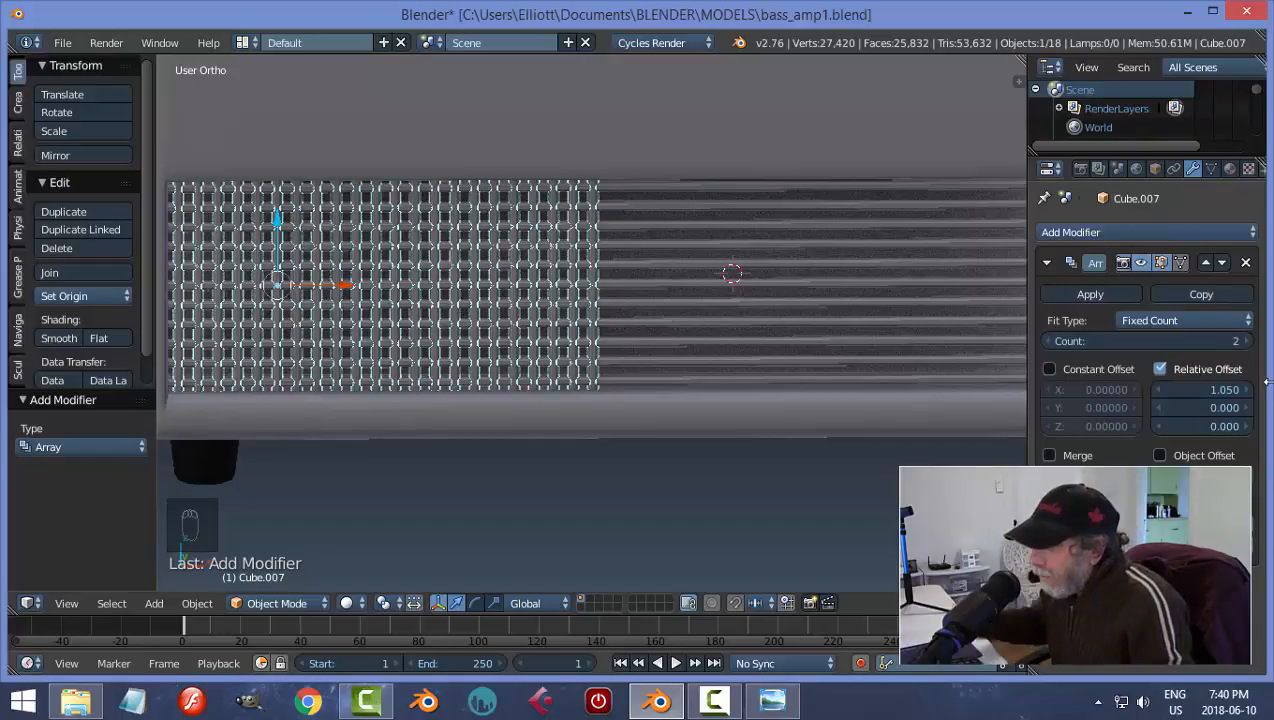
- Try a relative X offset of 1.06 on the vertical bars' array
left_click(1208, 392)
type("1")
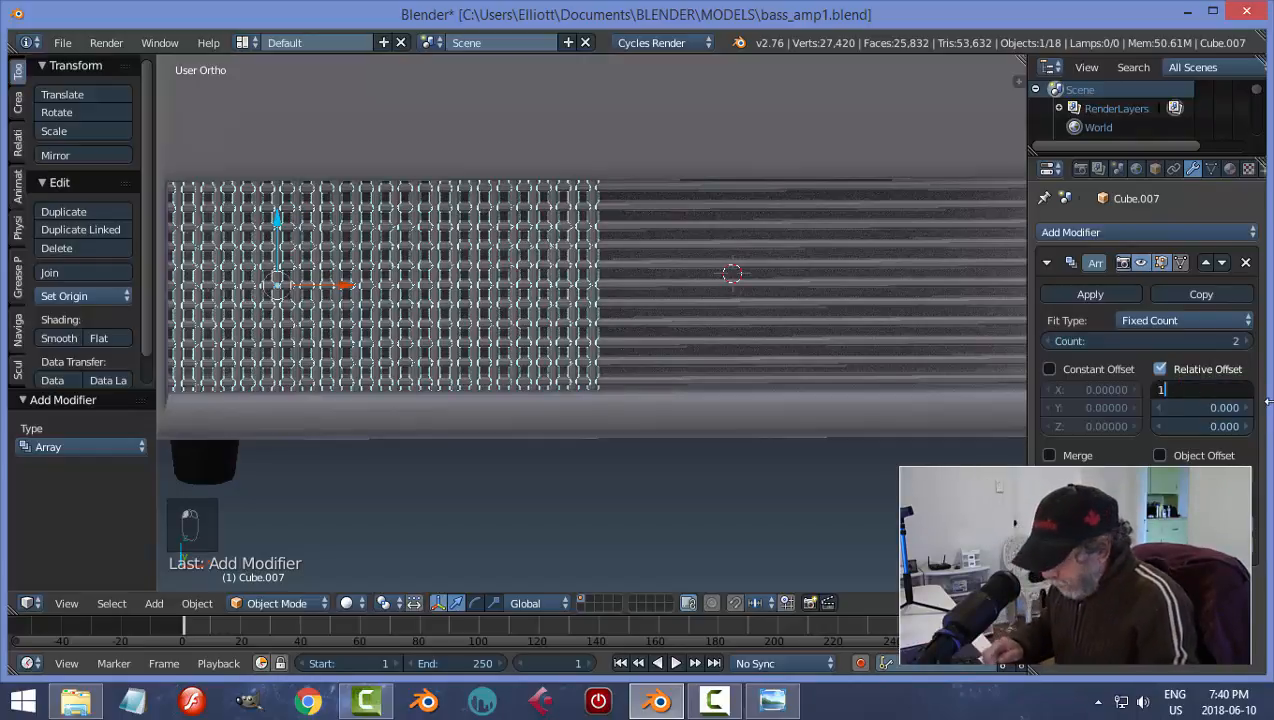
type(".06")
key("Return")
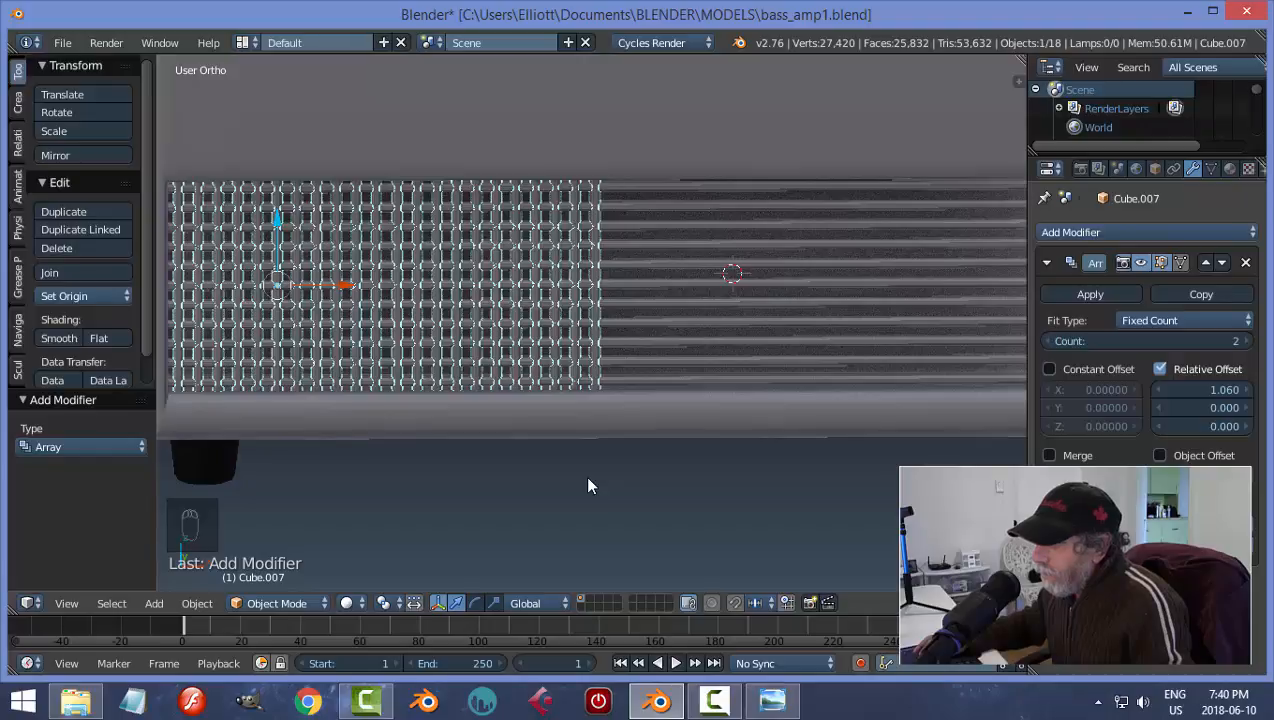
- Set the vertical bars' relative X offset to 1.05 and deselect everything to check the spacing
left_click(1190, 389)
type("1.0")
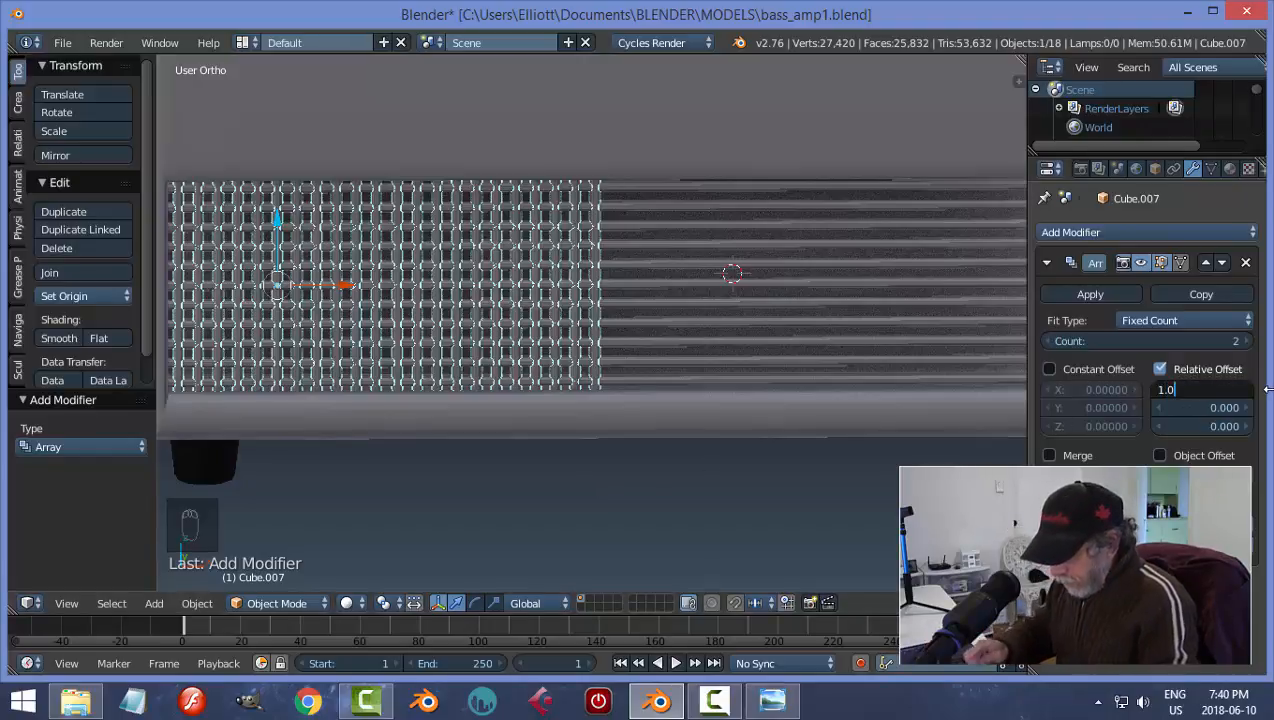
type("5")
key("Return")
key("a")
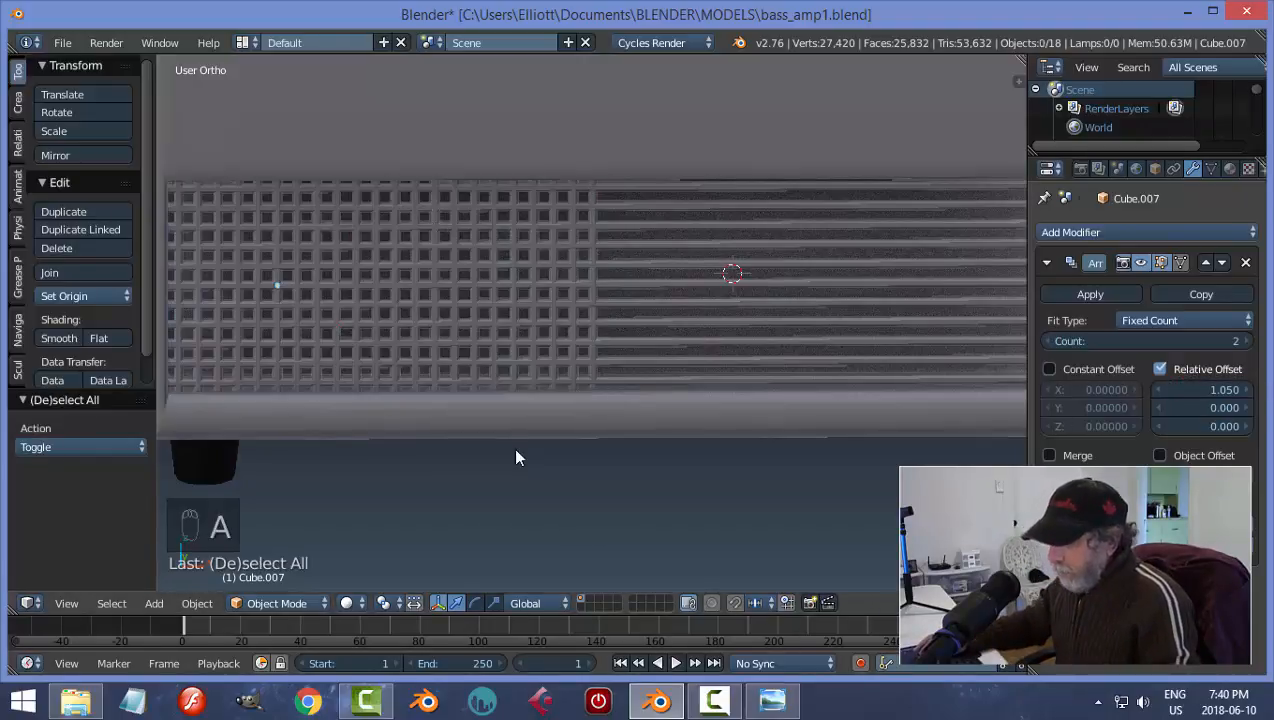
scroll(514, 440, "down", 5)
scroll(627, 442, "up", 5)
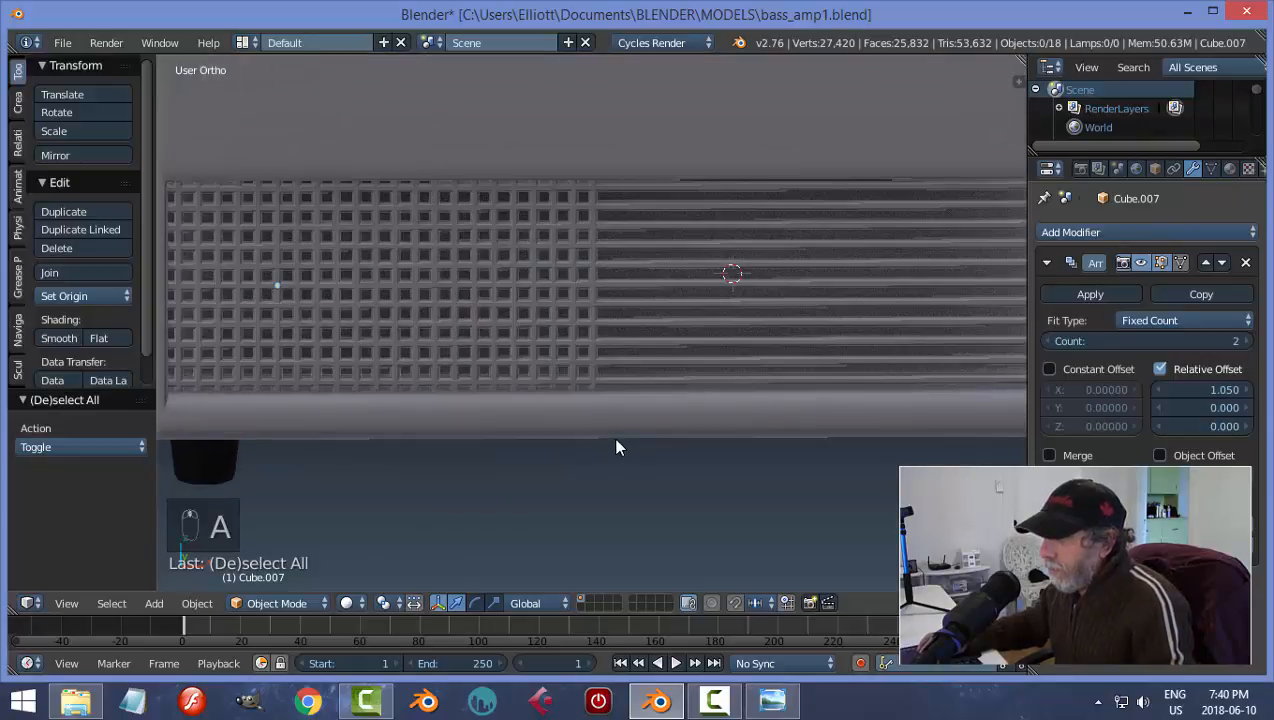
- Select the vertical bars and raise their array count to 6 to span the recess's full width
right_click(491, 300)
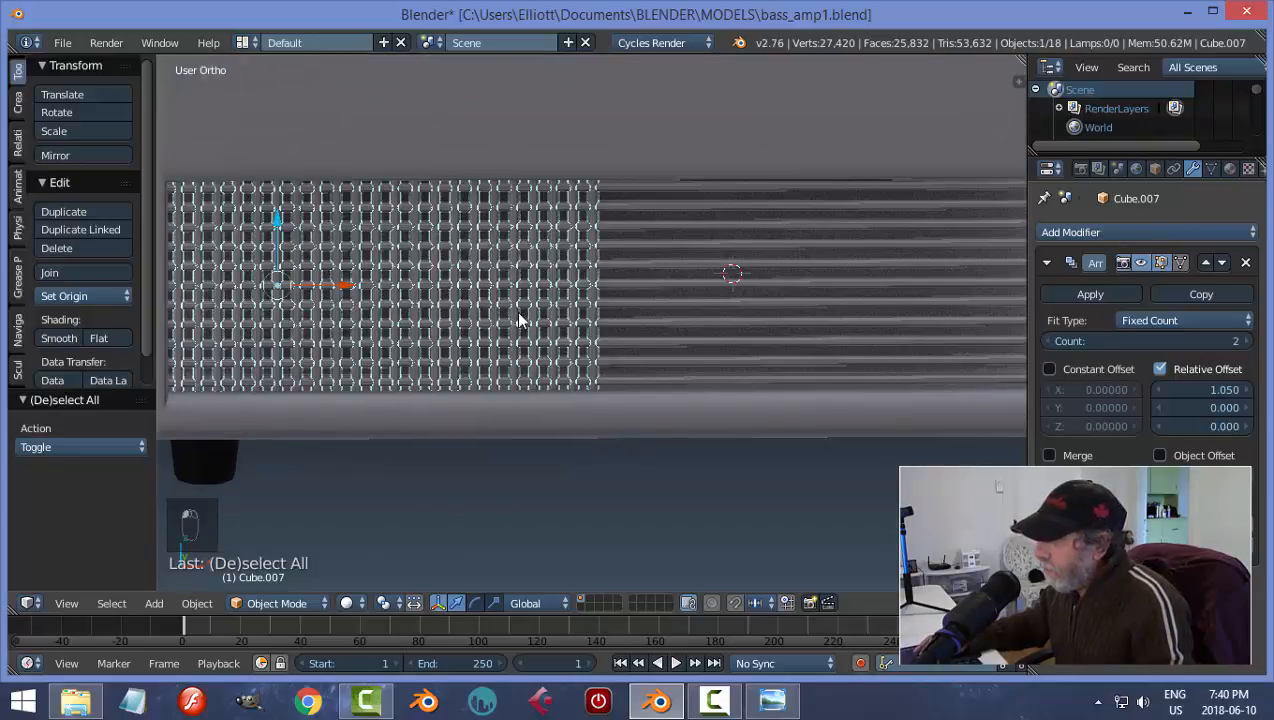
left_click(1247, 342)
scroll(824, 474, "down", 3)
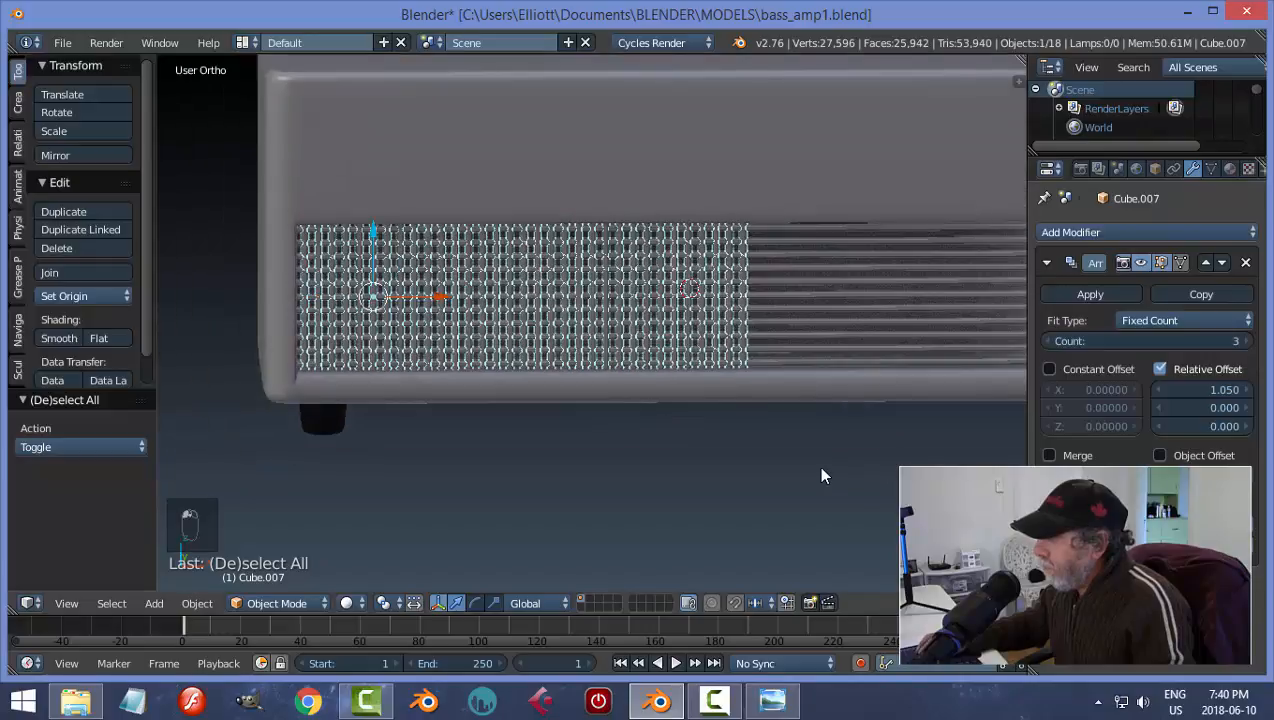
scroll(858, 475, "down", 2)
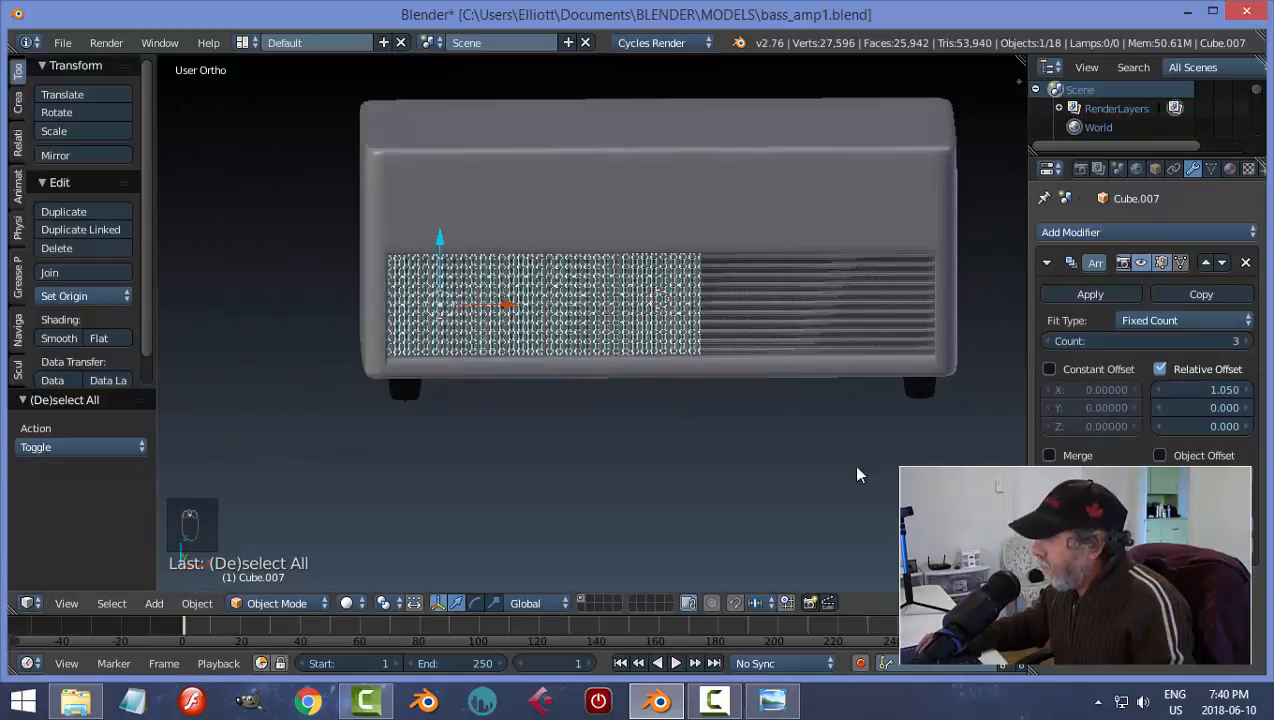
left_click(1247, 342)
left_click(1247, 342)
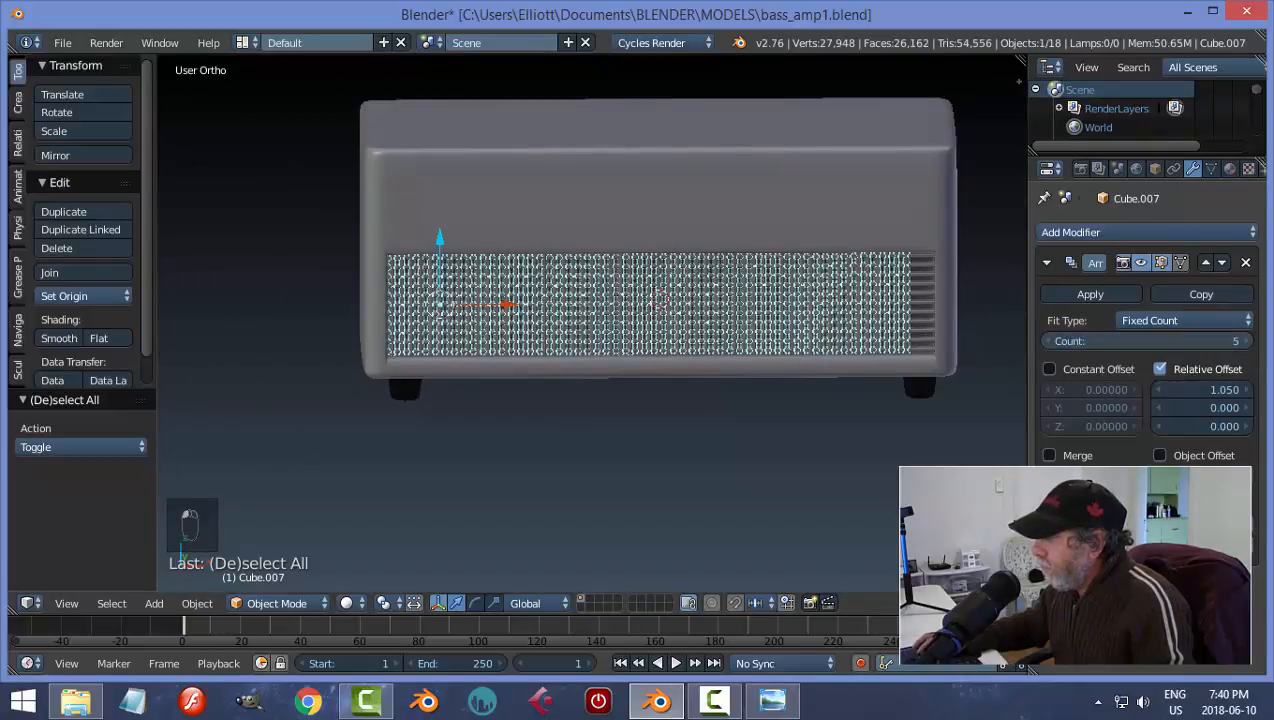
left_click(1247, 342)
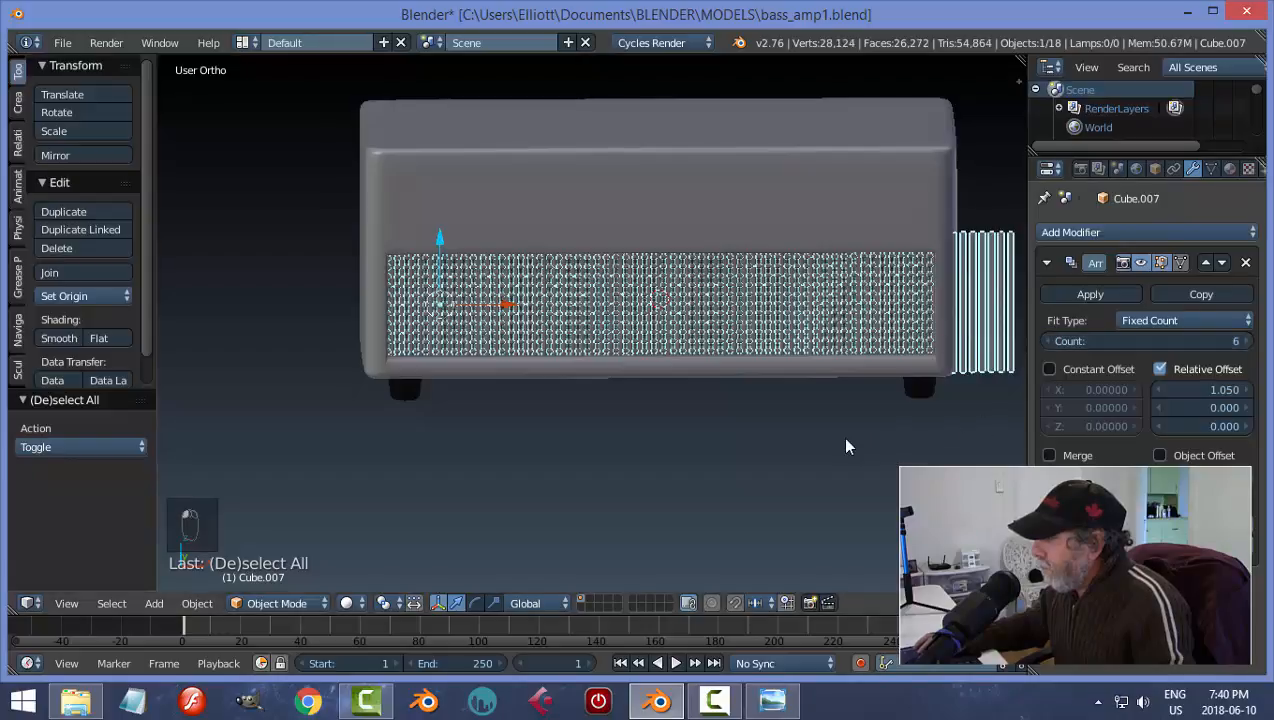
- Deselect the vertical bars to check their coverage of the recess and apply their Array modifier
key("a")
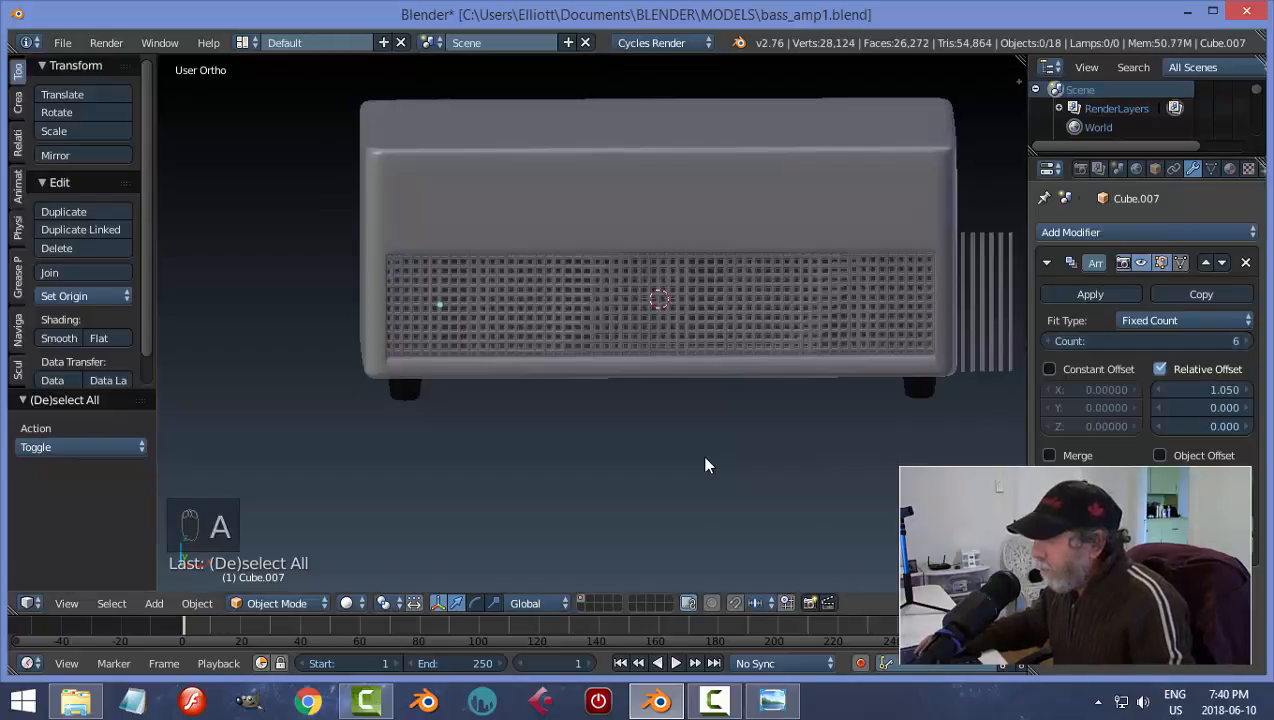
middle_click_drag(705, 464, 858, 405)
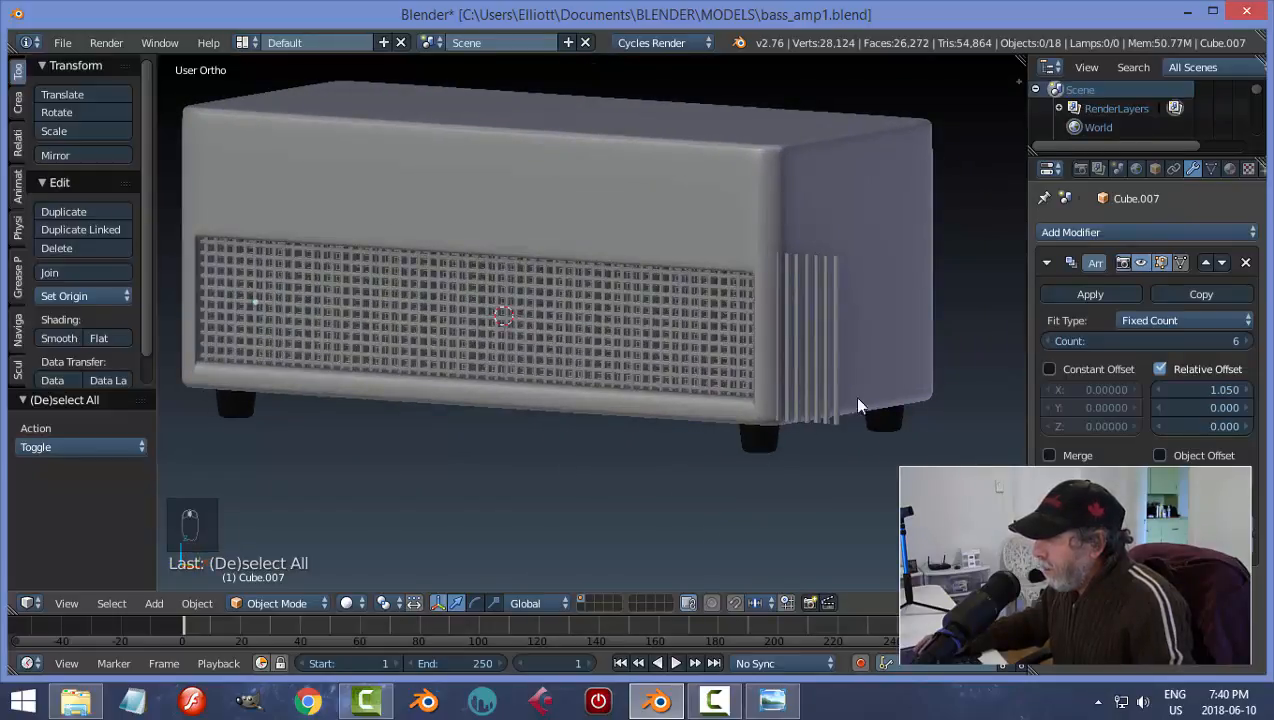
left_click(1087, 293)
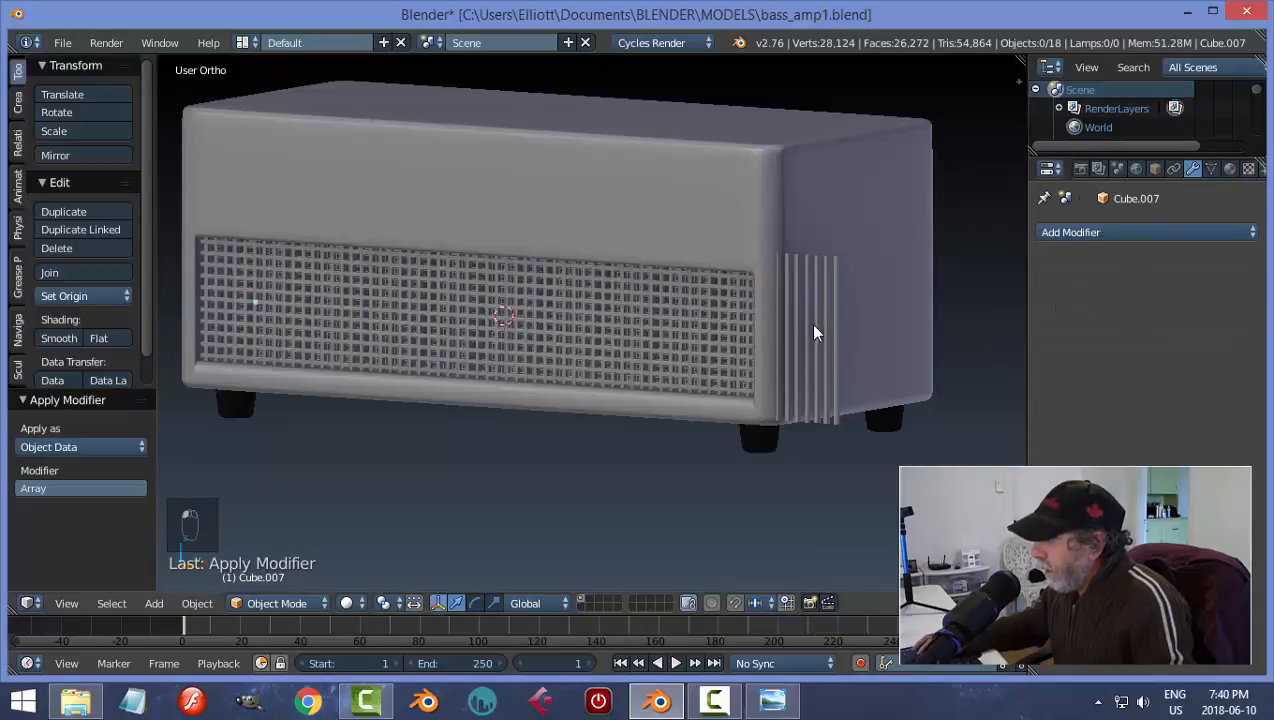
- Open the vertical bars' mesh for editing in a front wireframe view with vertex selection
right_click(808, 321)
key("Tab")
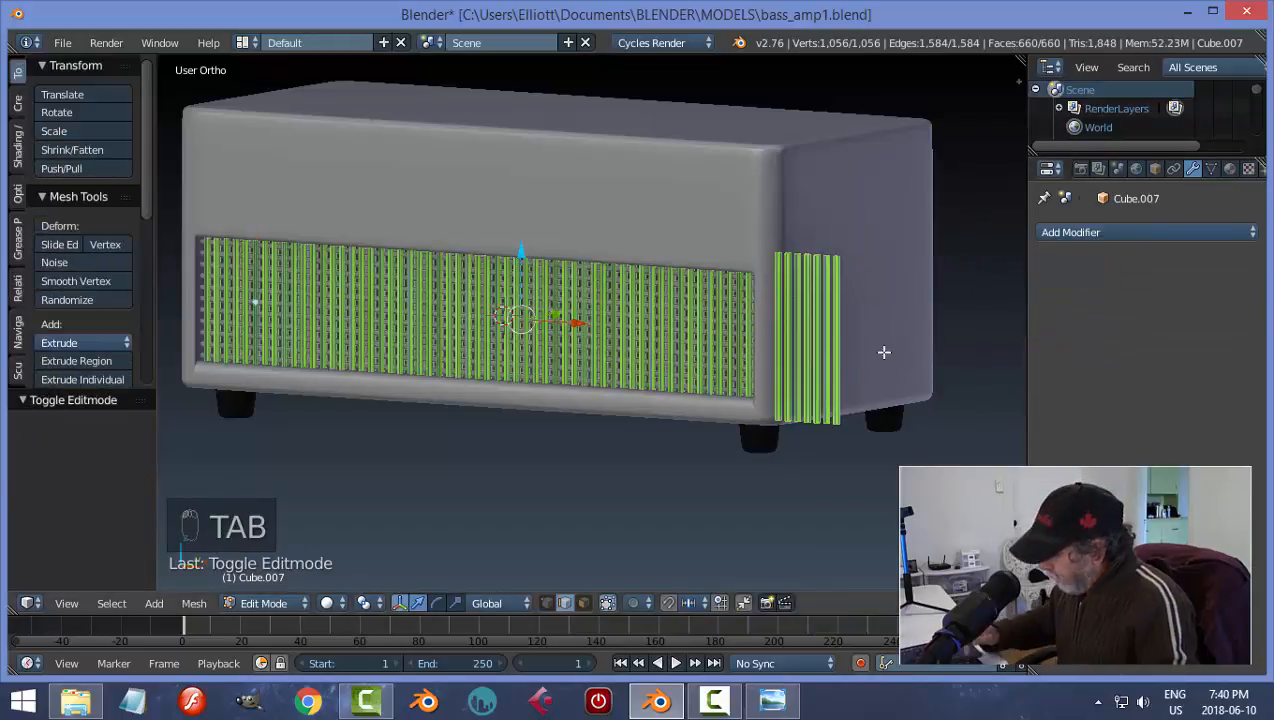
key("KP_1")
middle_click_drag(858, 372, 847, 395, "shift")
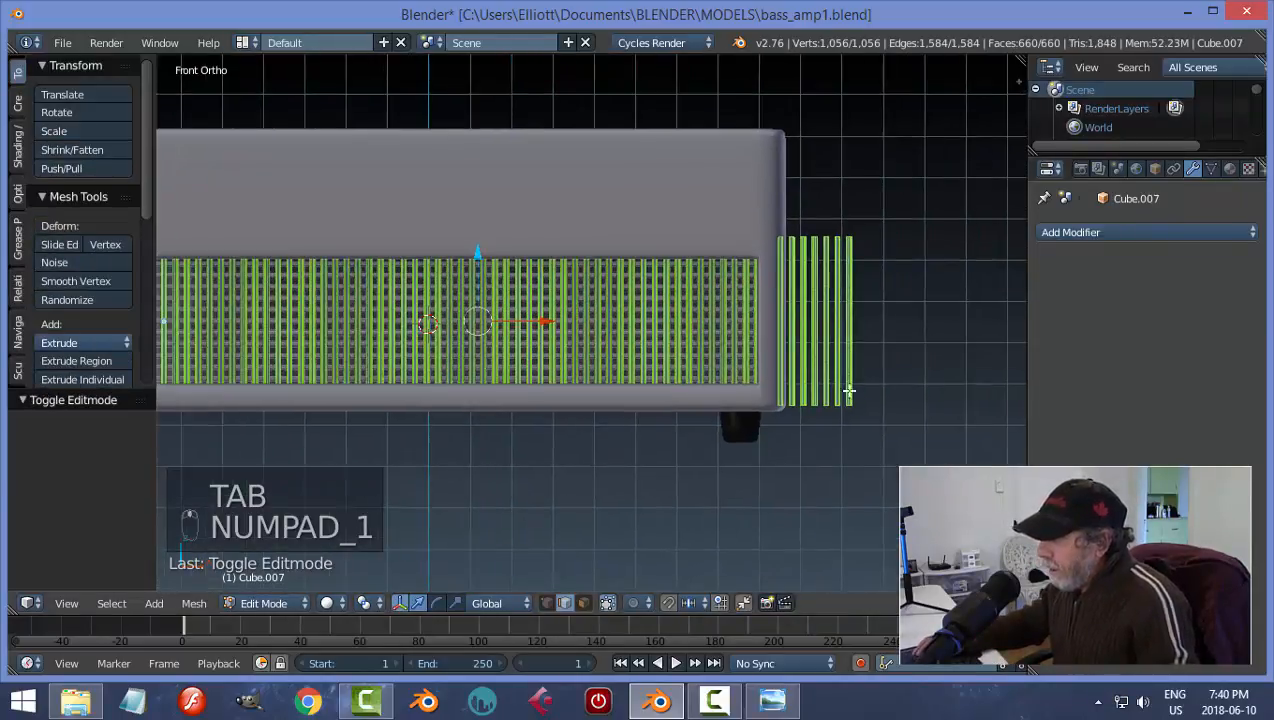
key("z")
left_click(918, 390)
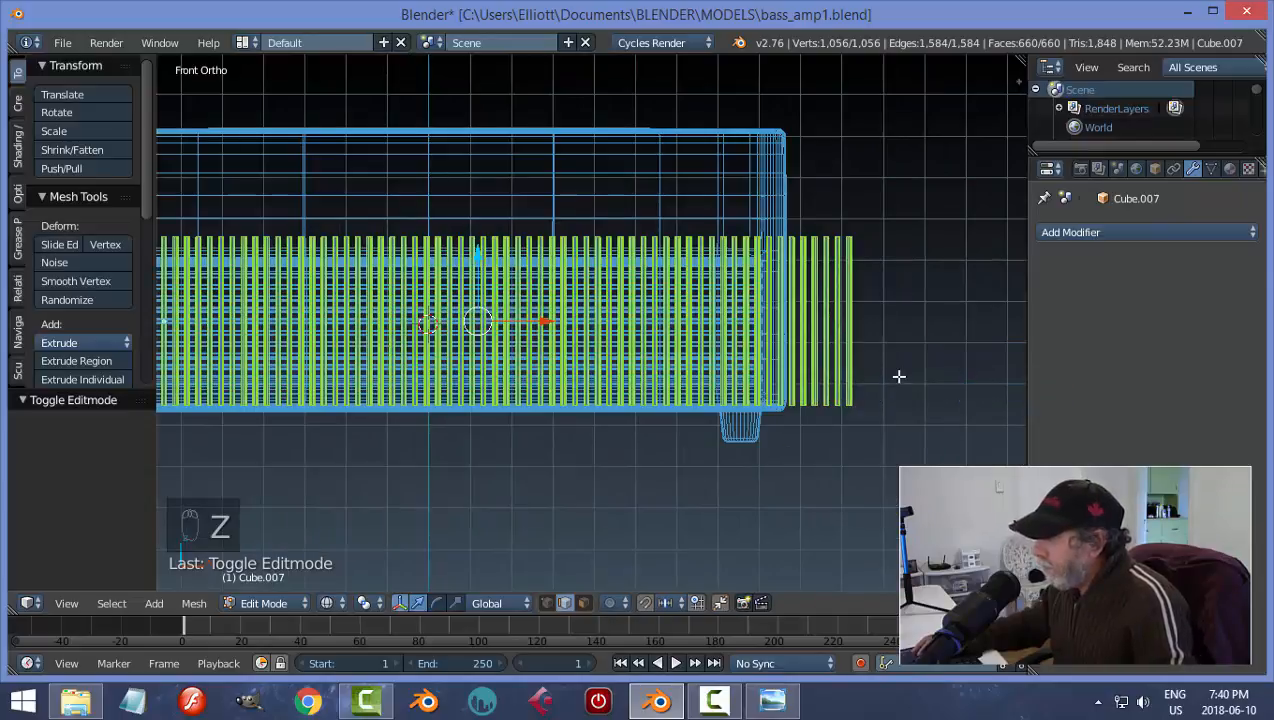
key("ctrl+Tab")
left_click(884, 352)
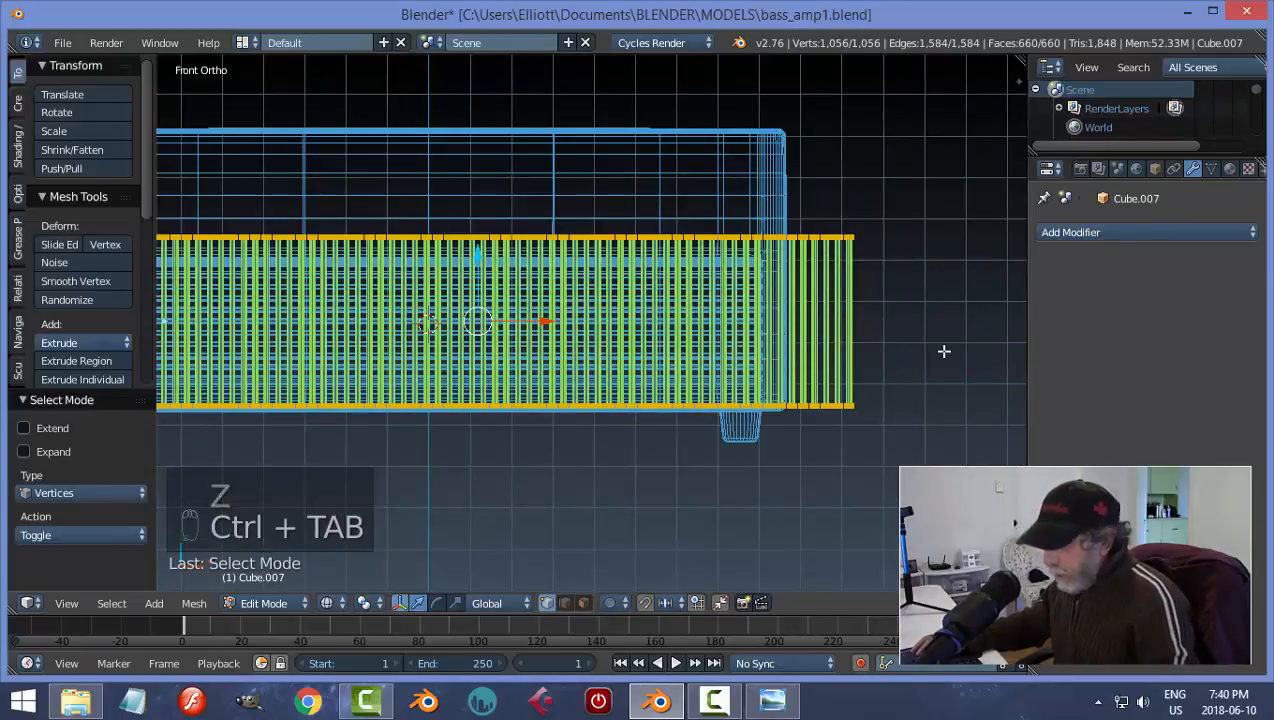
- Delete the vertices of the vertical bars extending past the recess's right edge and return to Object Mode with solid shading
key("a")
key("b")
left_click_drag(946, 469, 766, 172)
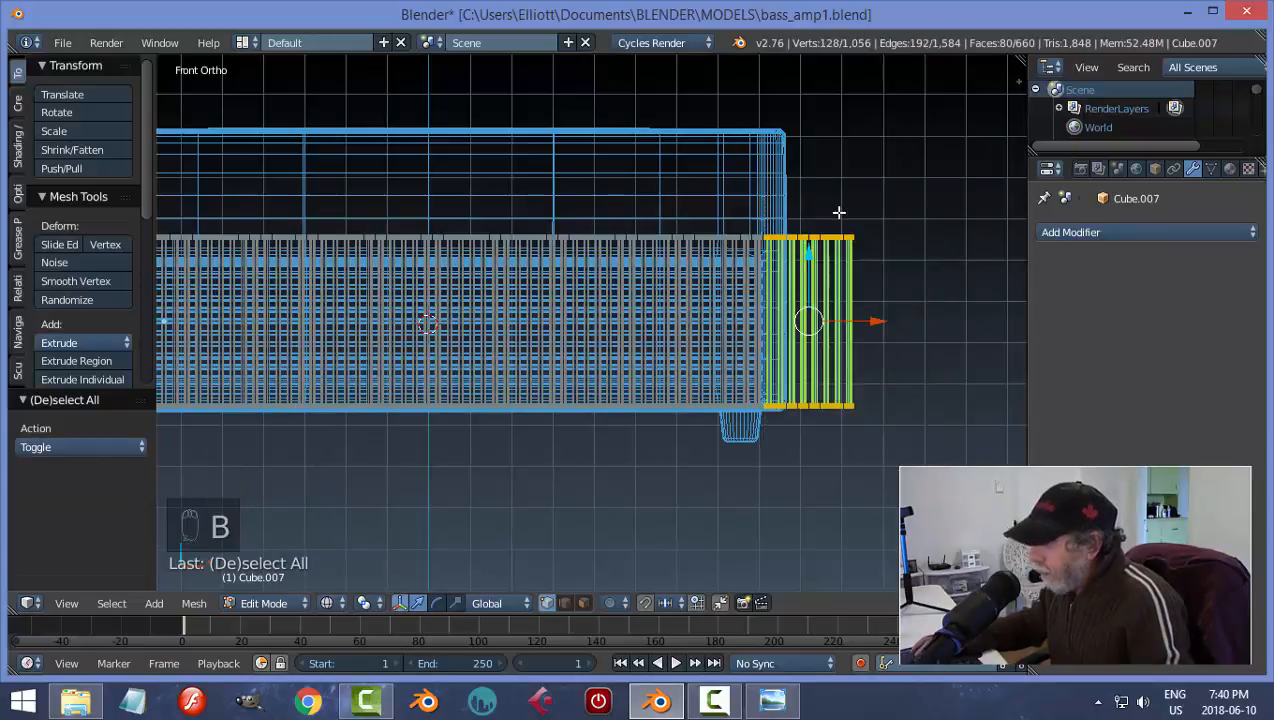
key("x")
left_click(833, 192)
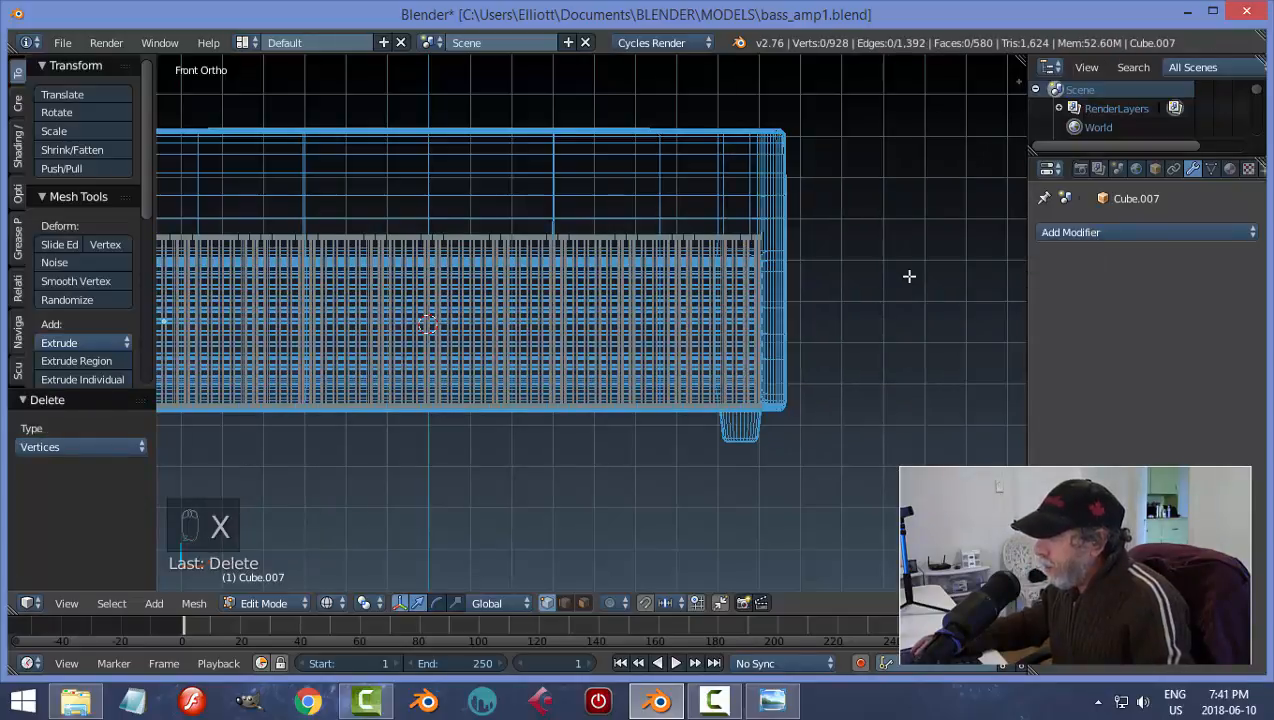
key("Tab")
left_click(747, 277)
key("z")
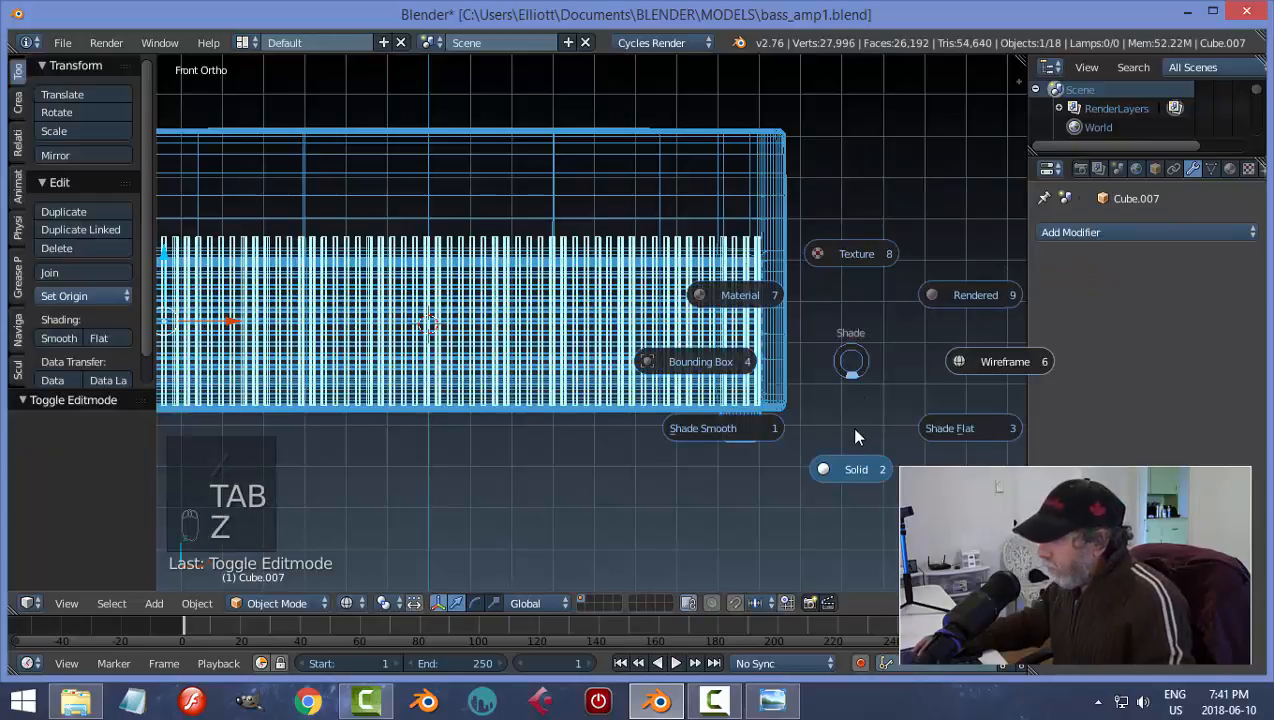
left_click(860, 463)
key("a")
scroll(789, 369, "down", 3)
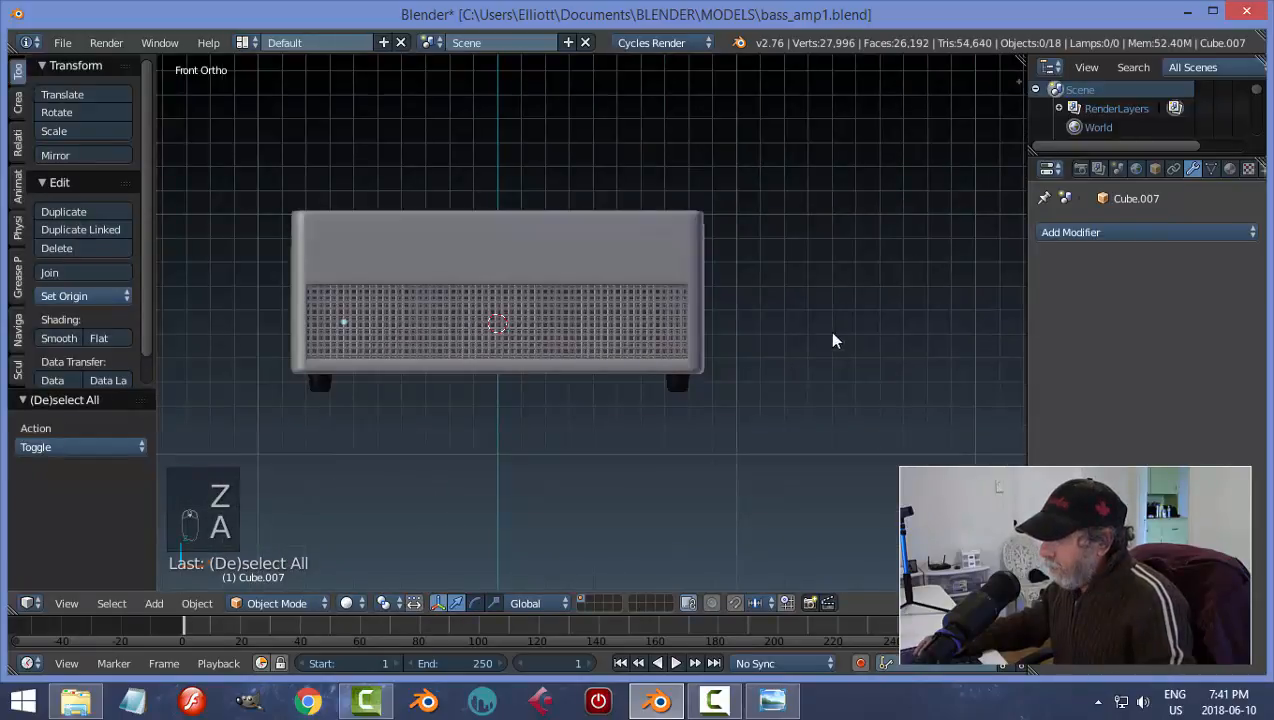
- Assign the existing orange material to the amplifier head's body
middle_click_drag(828, 330, 711, 341)
right_click(711, 341)
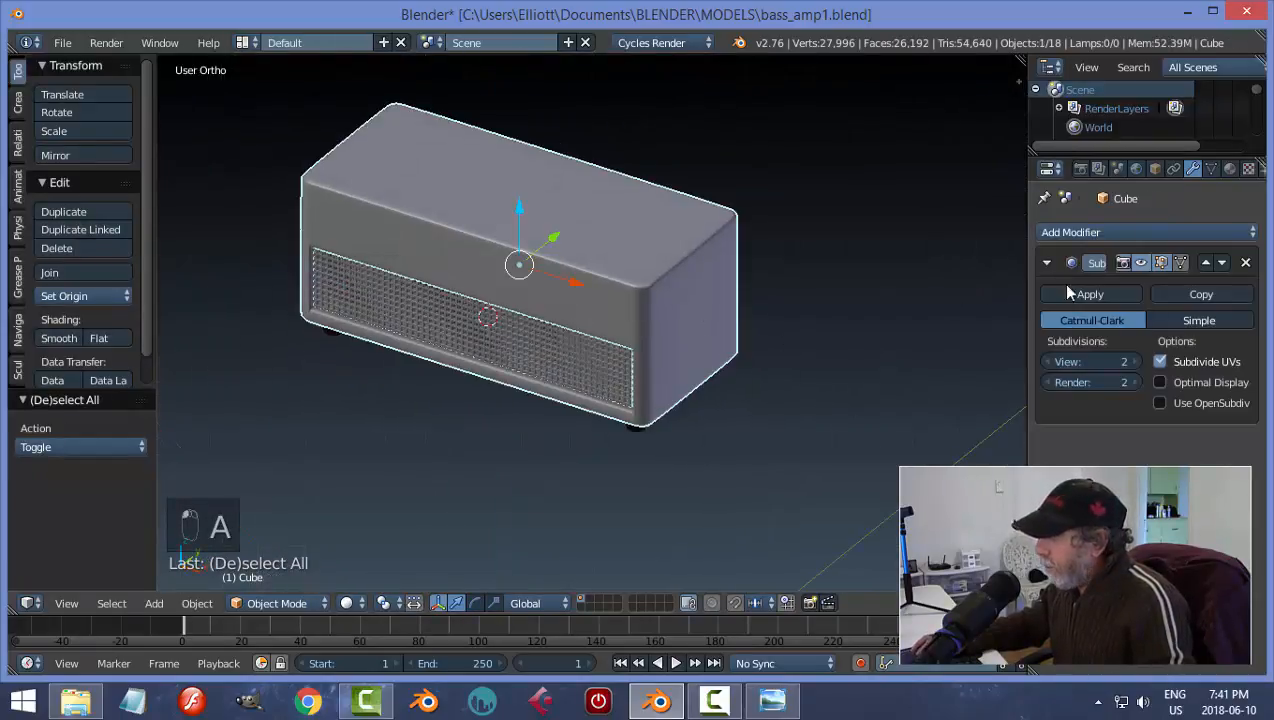
left_click(1230, 170)
left_click(1049, 293)
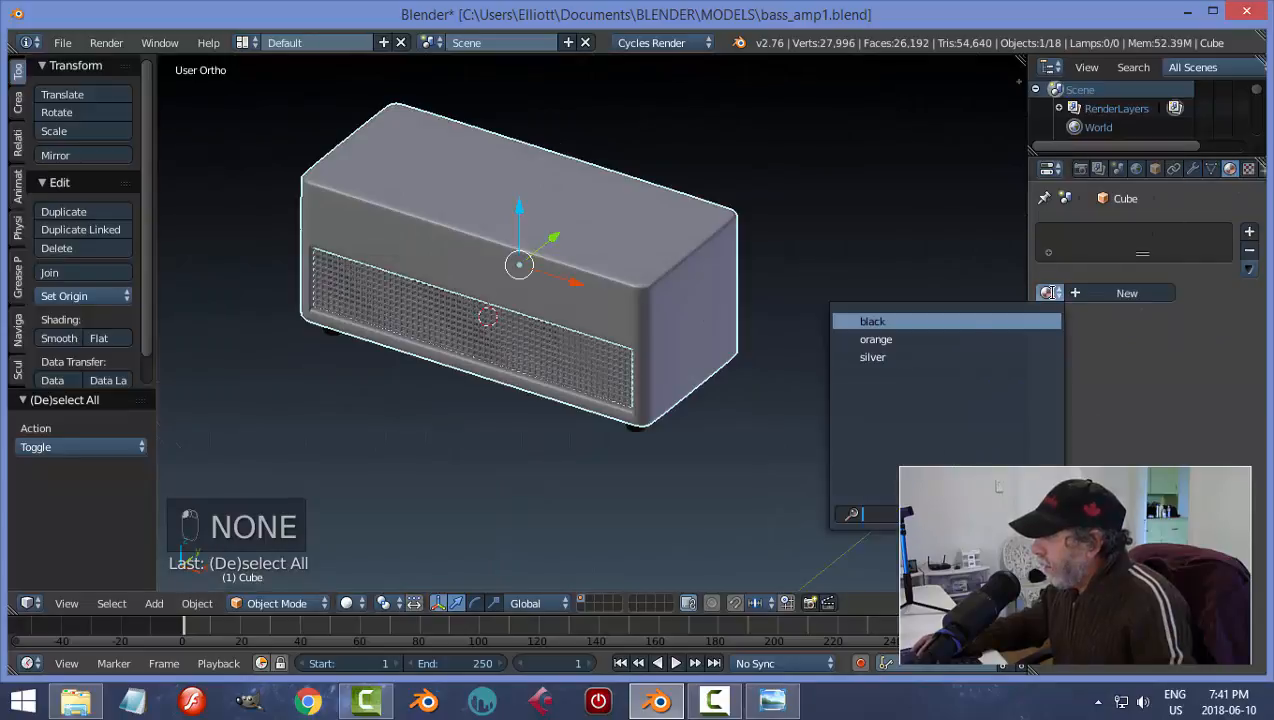
left_click(900, 339)
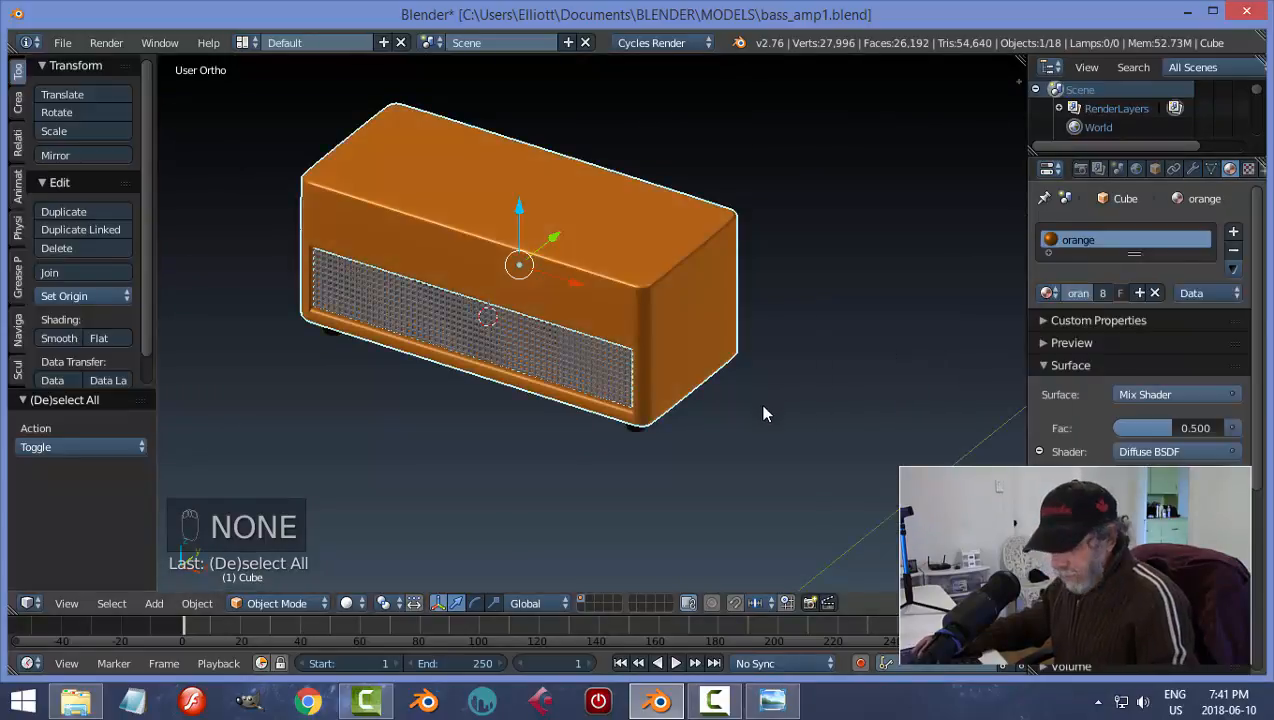
- Assign the existing orange material to the grille's vertical bars
key("a")
right_click(597, 374)
left_click(1045, 292)
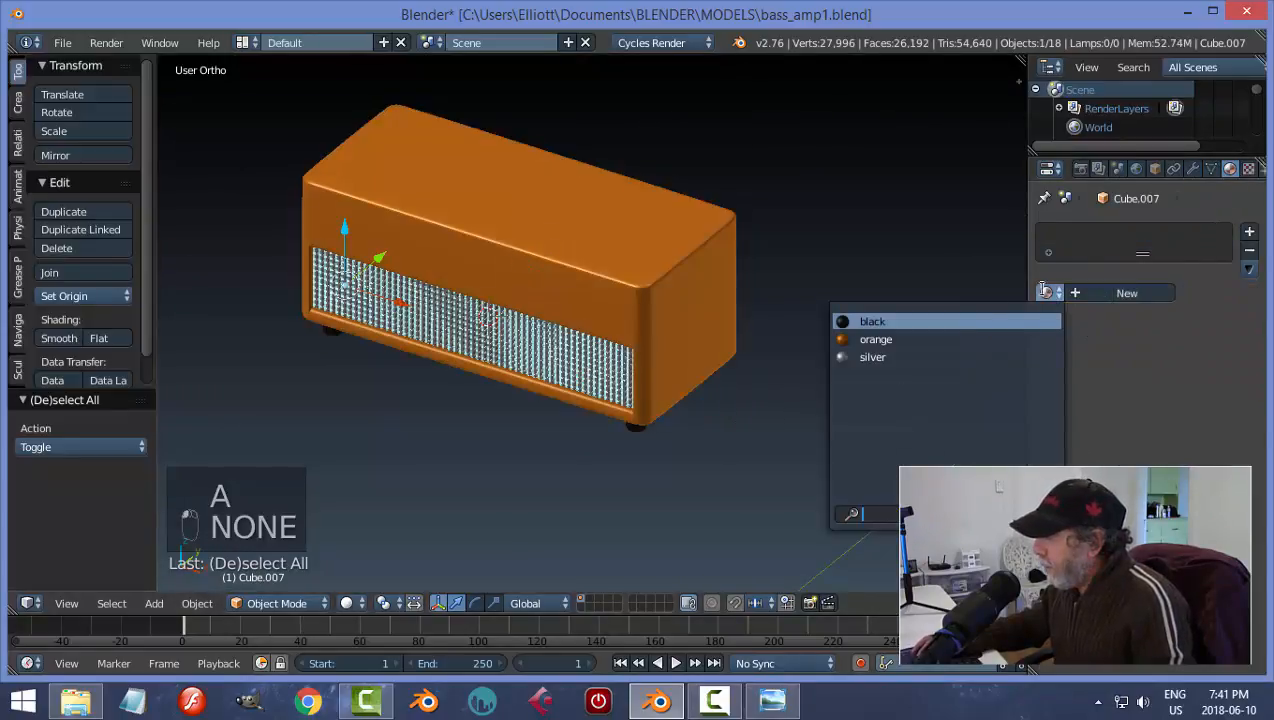
left_click(876, 339)
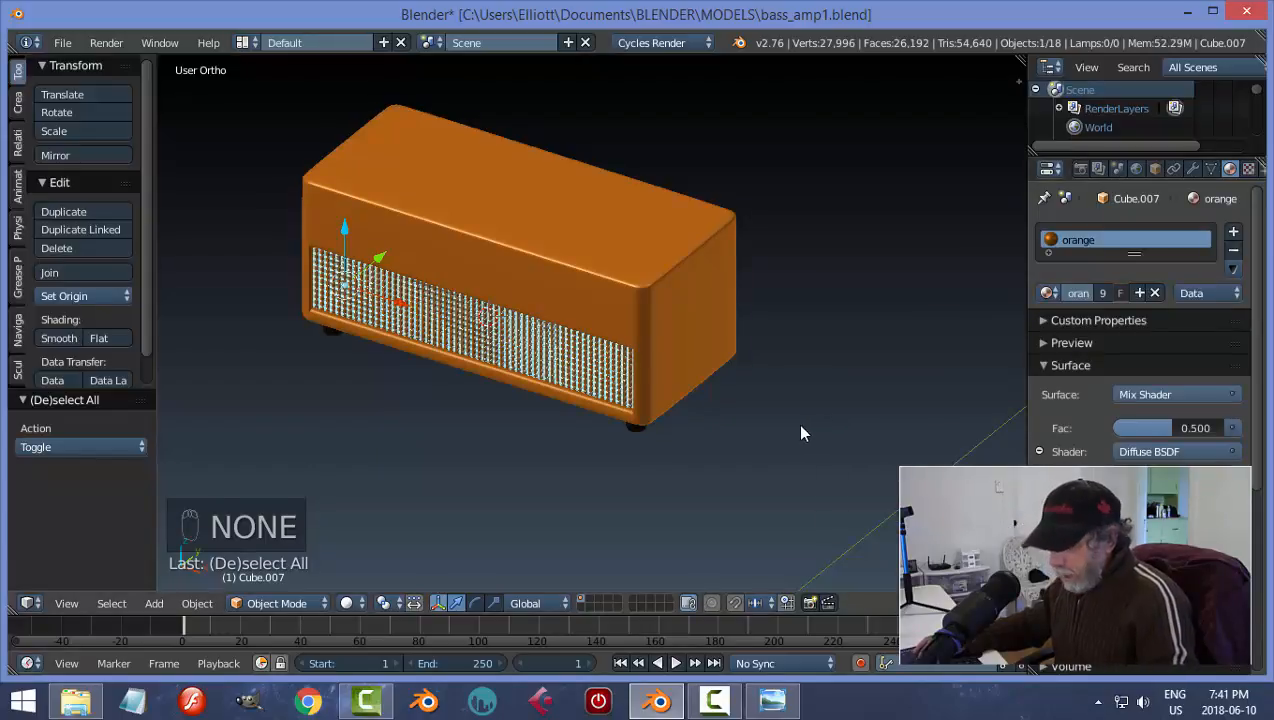
- Join the grille's horizontal bars with the orange vertical bars into a single object
mouse_move(796, 423)
middle_mouse_down()
mouse_move(756, 349)
mouse_move(793, 336)
mouse_move(793, 401)
middle_mouse_up()
scroll(793, 401, "up", 4)
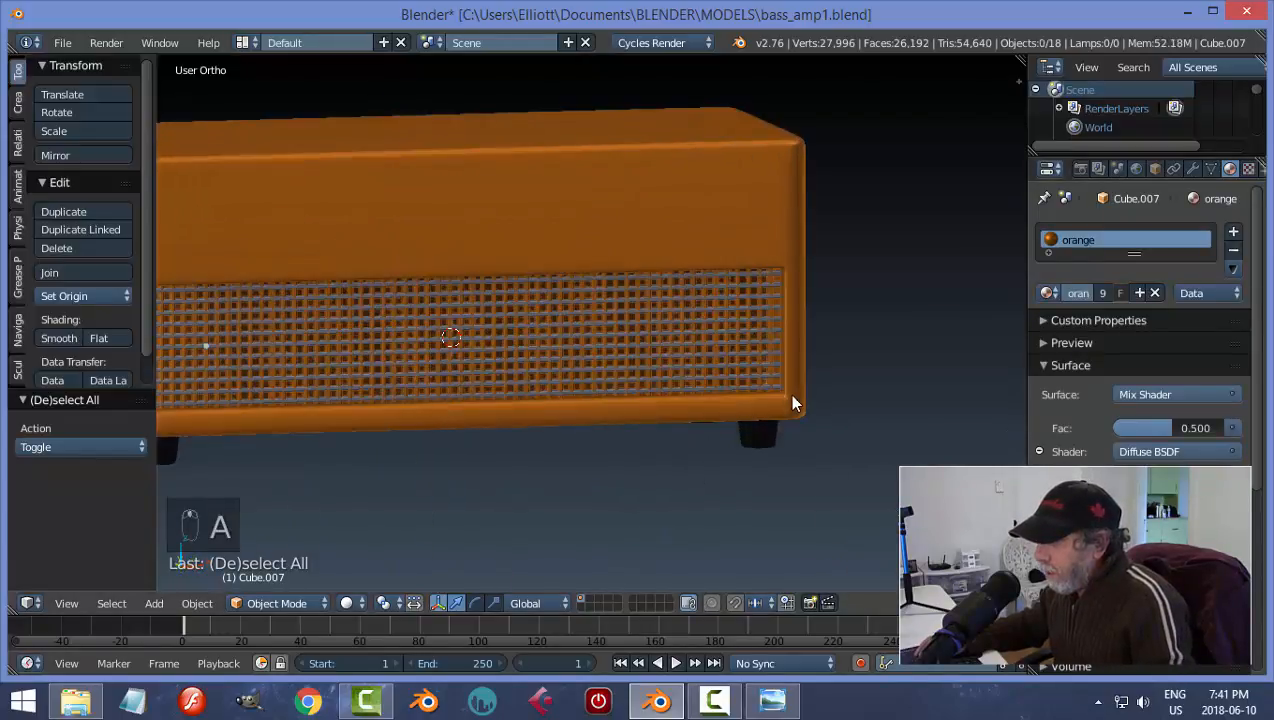
scroll(705, 228, "up", 3)
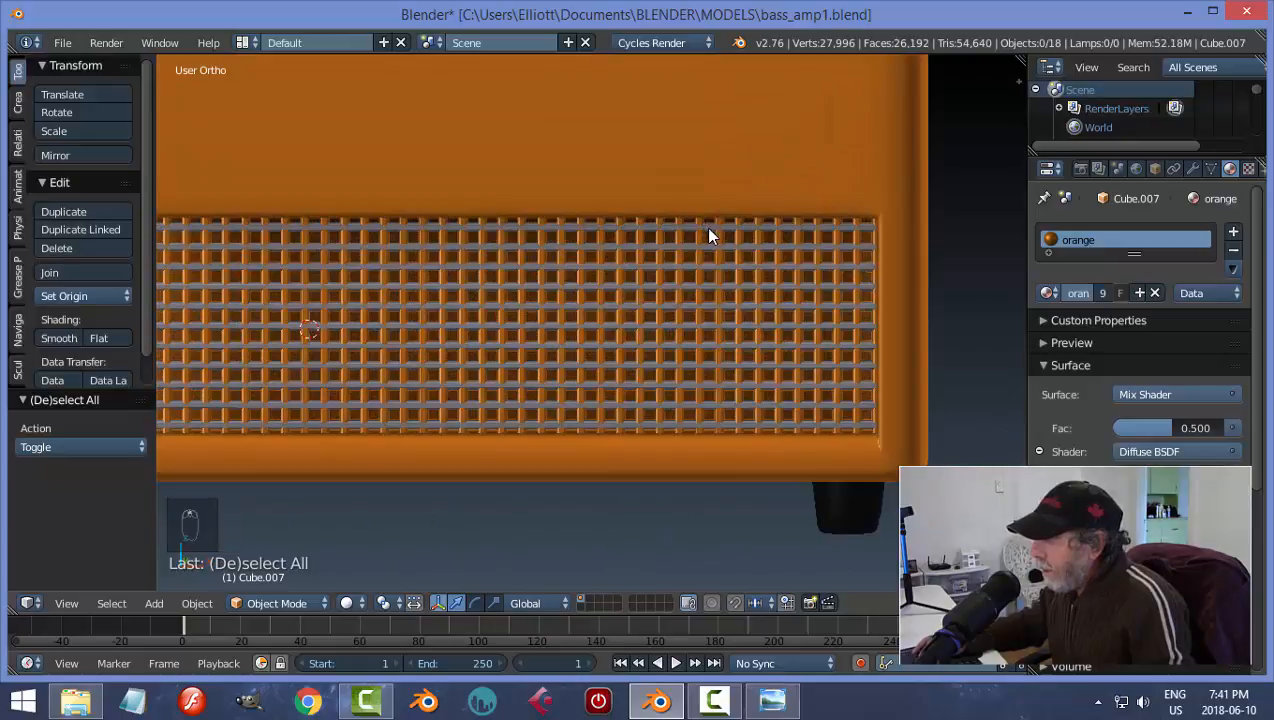
right_click(708, 234)
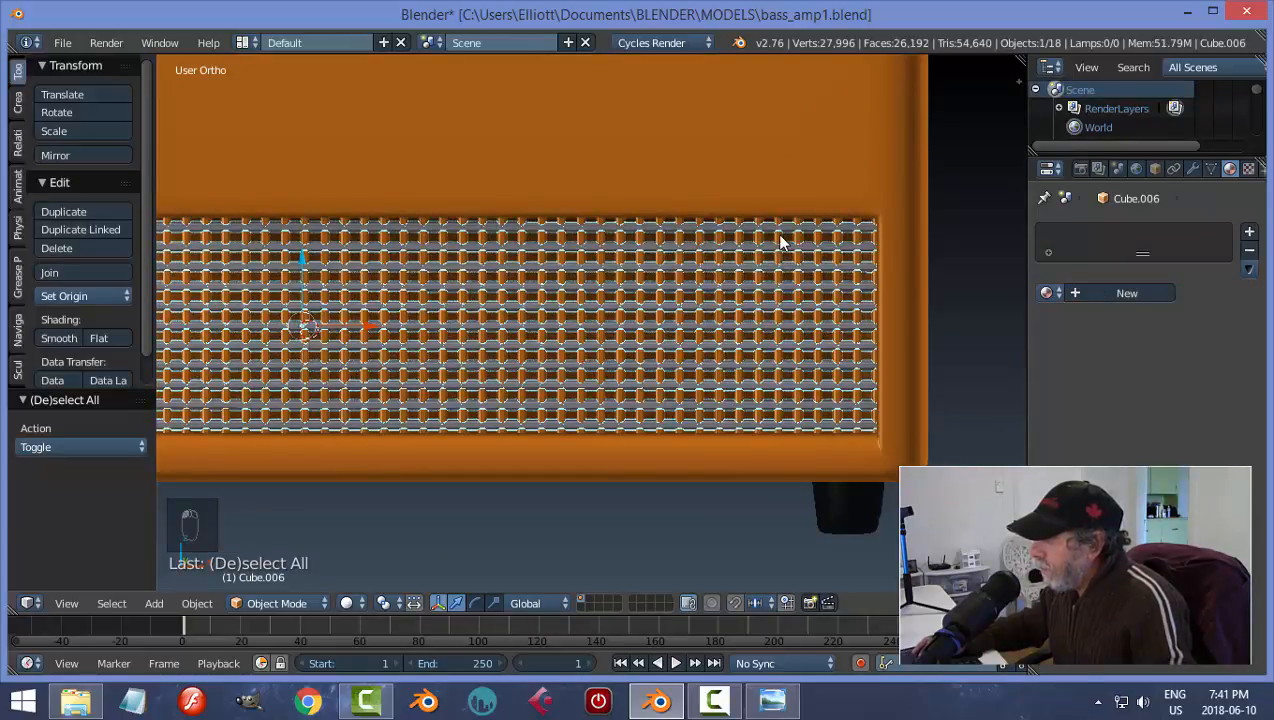
key("ctrl+j")
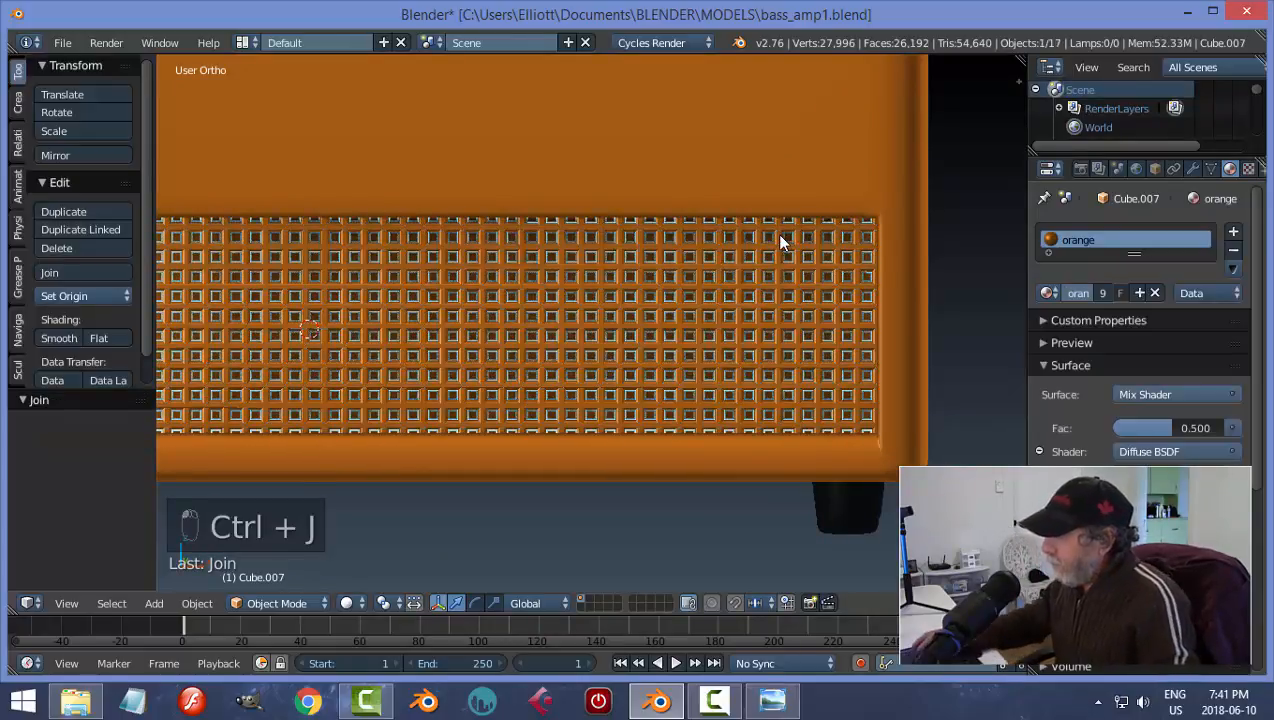
key("a")
- Save the model over the existing bass_amp1.blend file
scroll(746, 333, "down", 5)
middle_click_drag(662, 336, 782, 303)
key("ctrl+s")
left_click(601, 347)
scroll(782, 303, "down", 4)
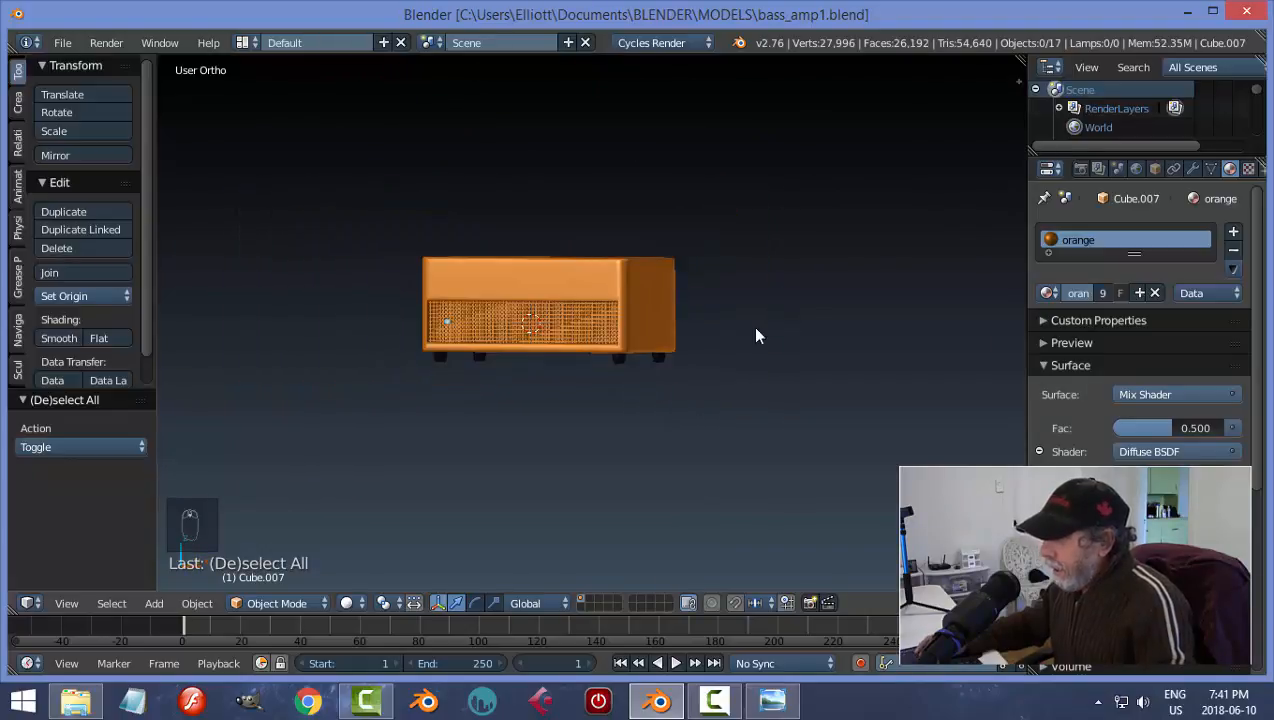
- Unhide the speaker cabinet and its parts and inspect the amplifier head standing on top of it
key("alt+h")
key("a")
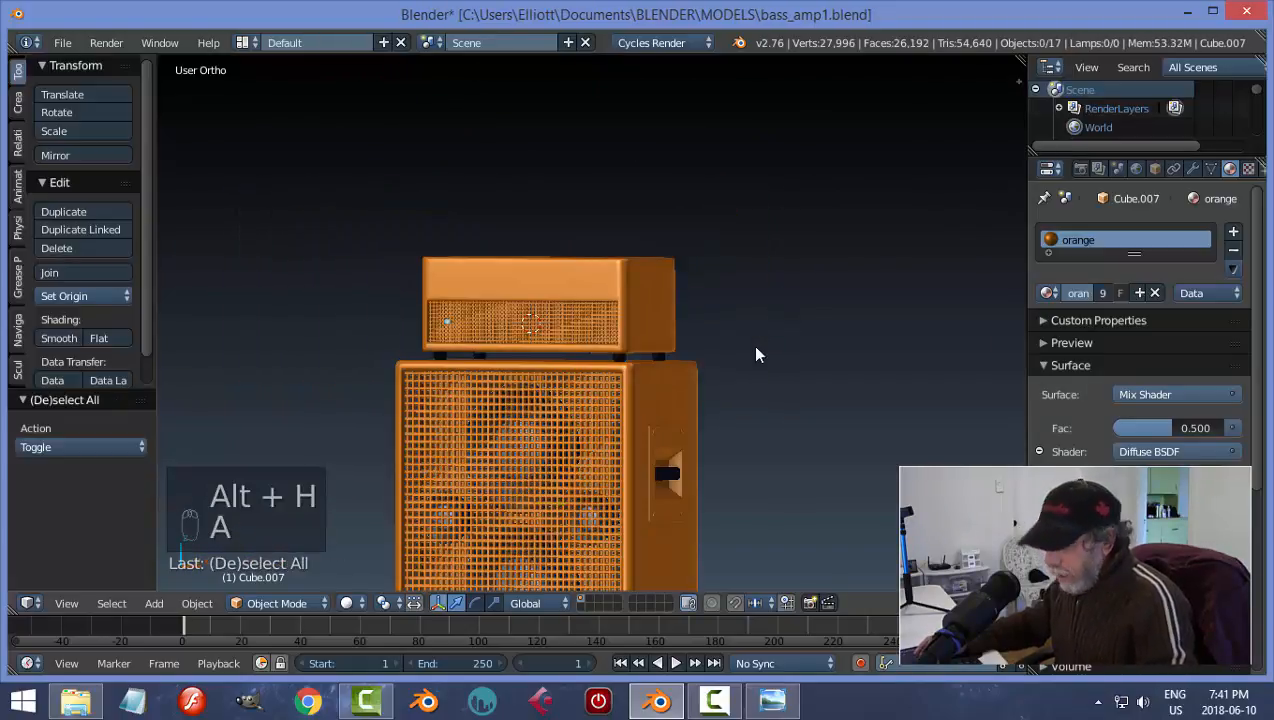
mouse_move(740, 355)
middle_mouse_down()
mouse_move(719, 368)
mouse_move(702, 340)
mouse_move(779, 353)
mouse_move(799, 331)
mouse_move(769, 375)
mouse_move(725, 338)
middle_mouse_up()
scroll(768, 372, "up", 2)
scroll(796, 375, "down", 2)
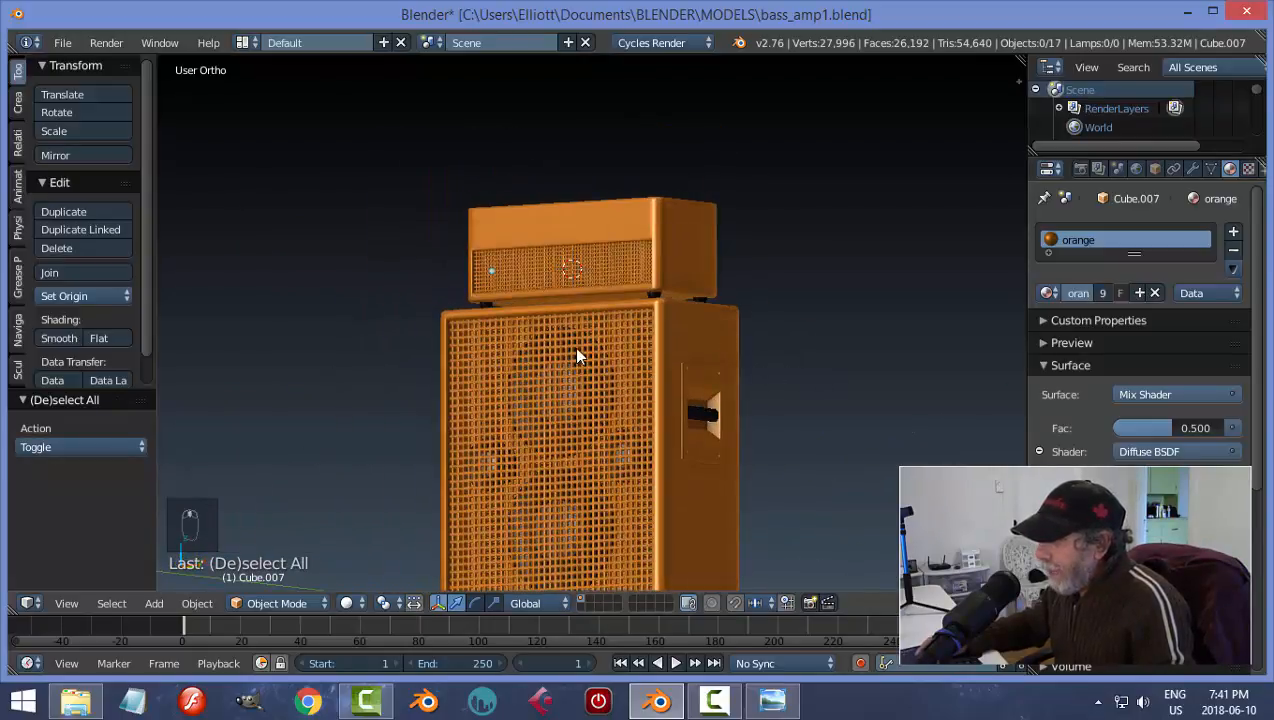
scroll(601, 362, "up", 2)
scroll(601, 362, "down", 1)
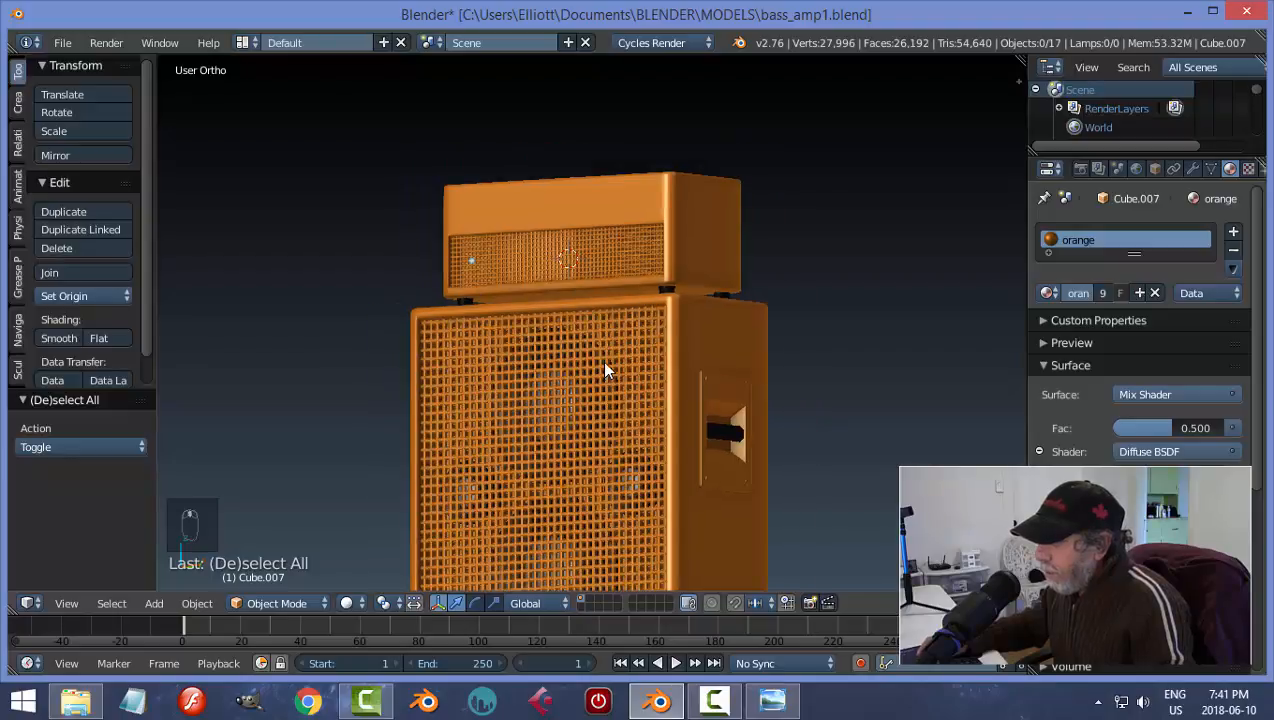
- Hide the head's grille and try a copy of the cabinet's grille moved up 0.759 and back about 0.18 into the head
right_click(597, 265)
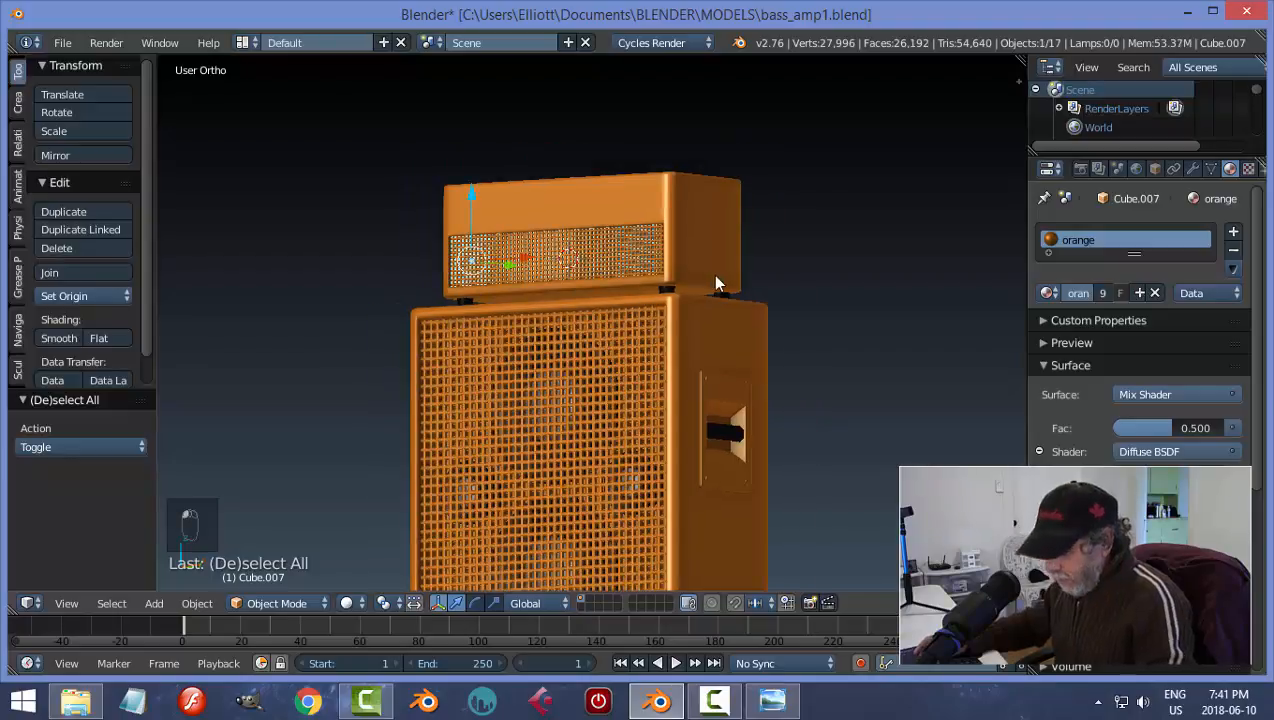
key("h")
right_click(588, 360)
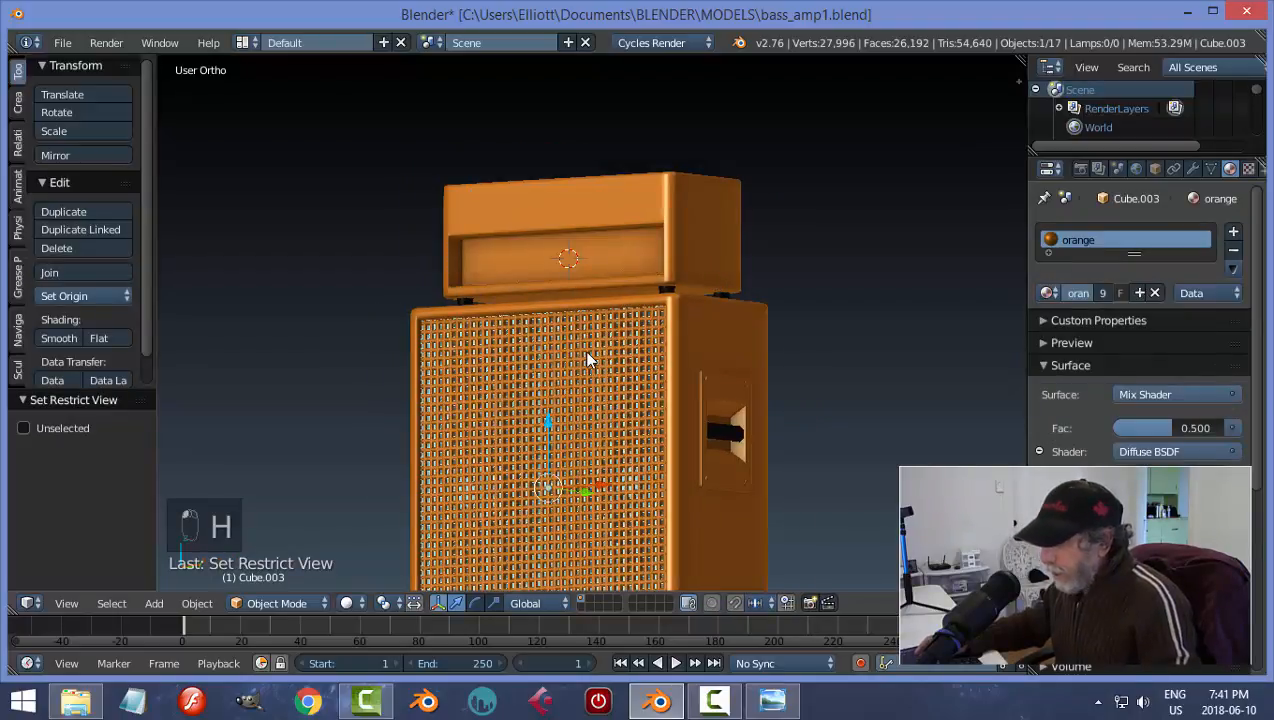
key("shift+d")
left_click(567, 312)
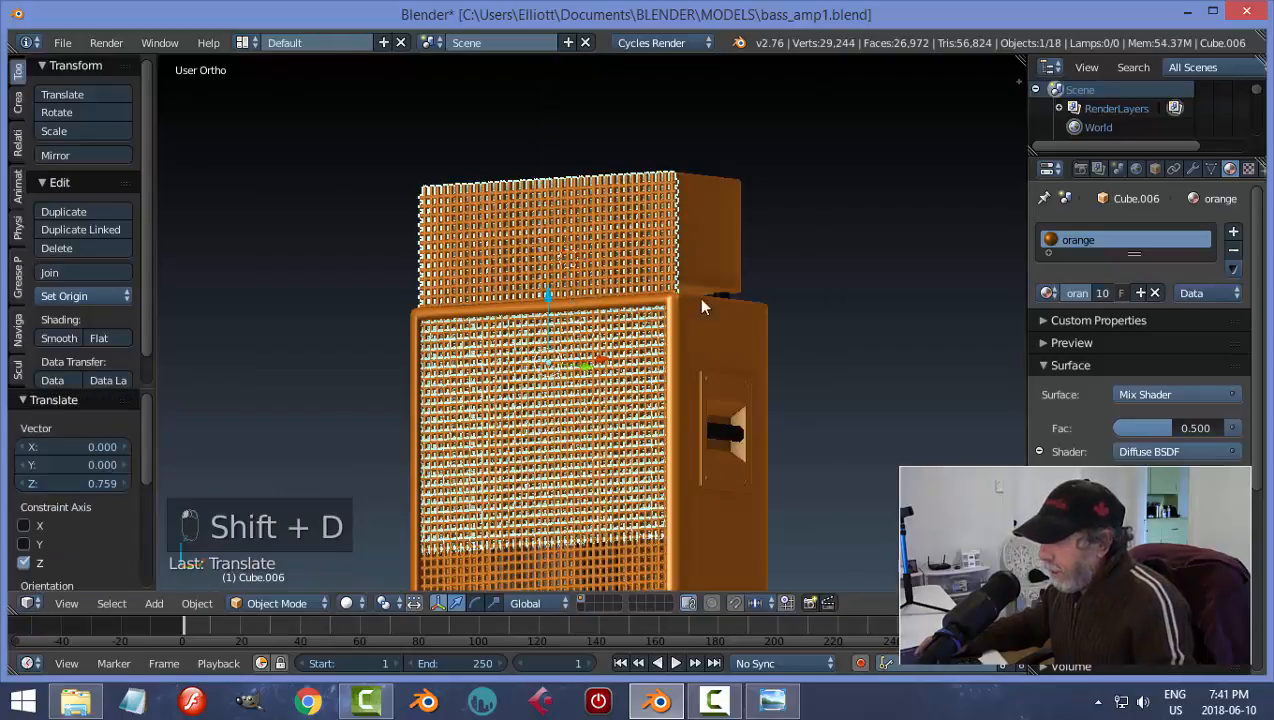
middle_click_drag(698, 297, 605, 368)
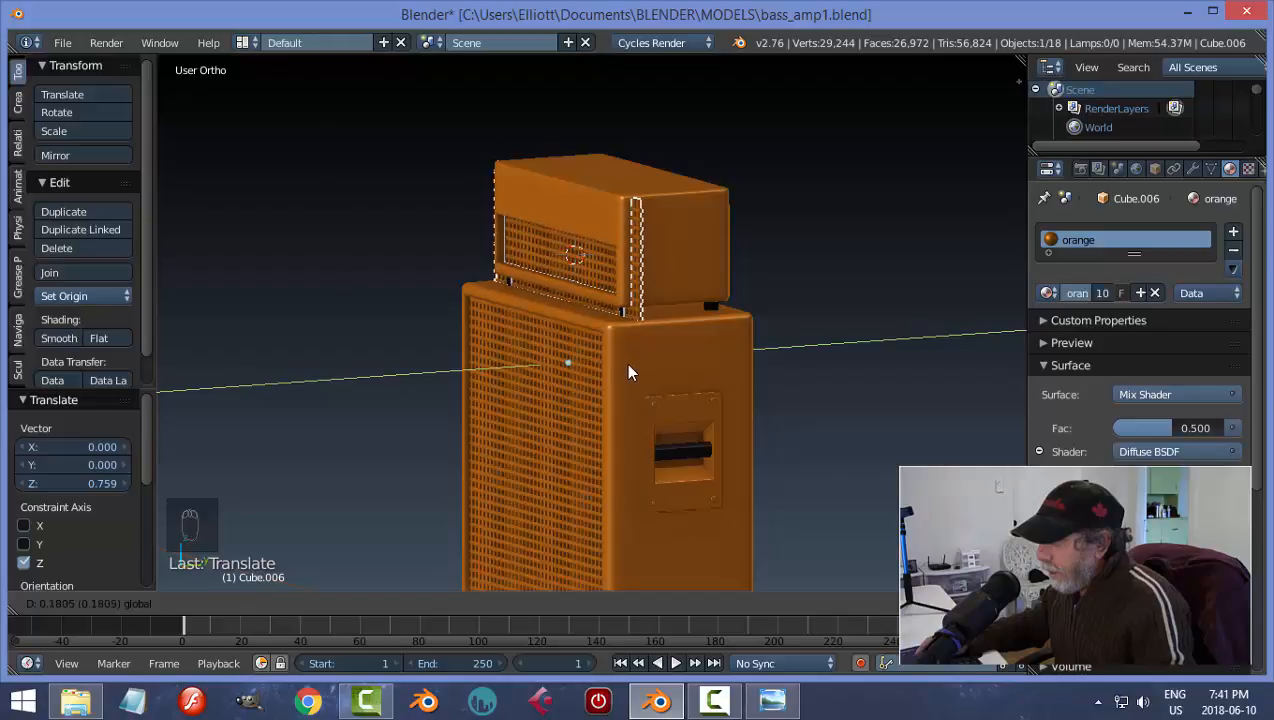
left_click(623, 362)
- Slide the copied cabinet grille sideways along X out of the head and unhide the head's own grille
key("a")
middle_click_drag(545, 379, 711, 318)
scroll(657, 373, "up", 5)
scroll(680, 318, "down", 3)
right_click(716, 302)
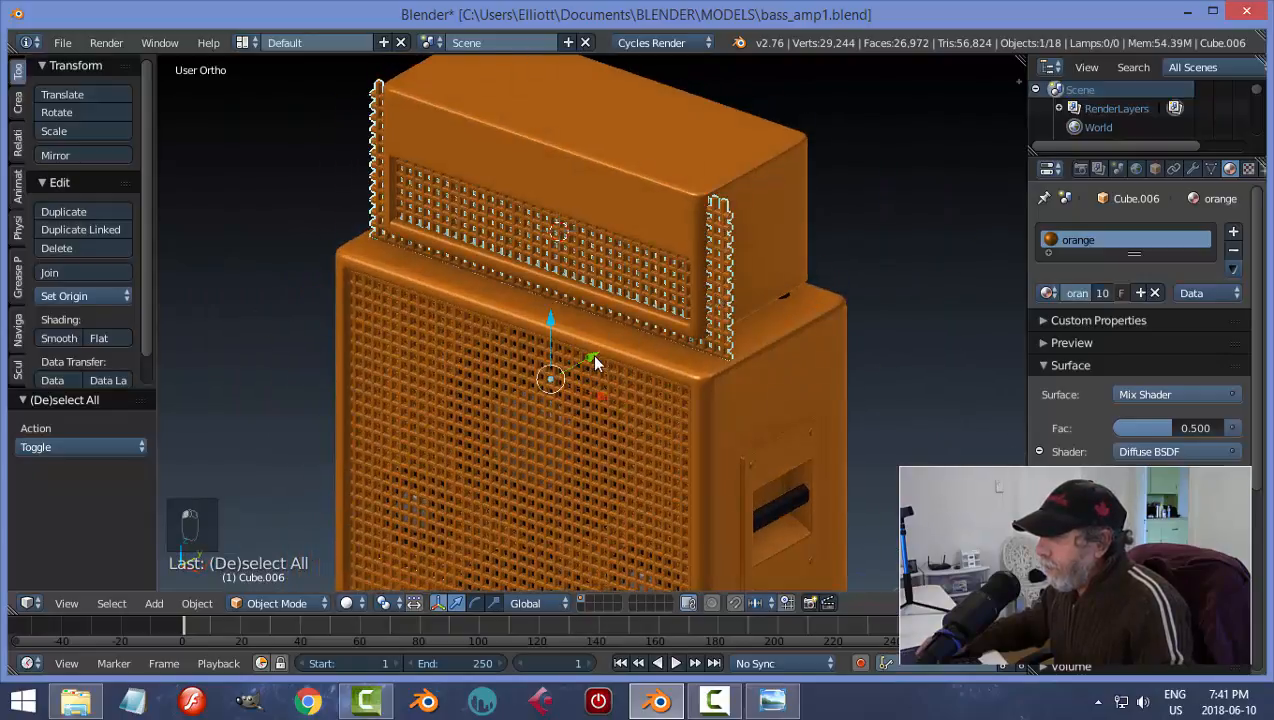
left_click_drag(598, 398, 780, 430)
key("alt+h")
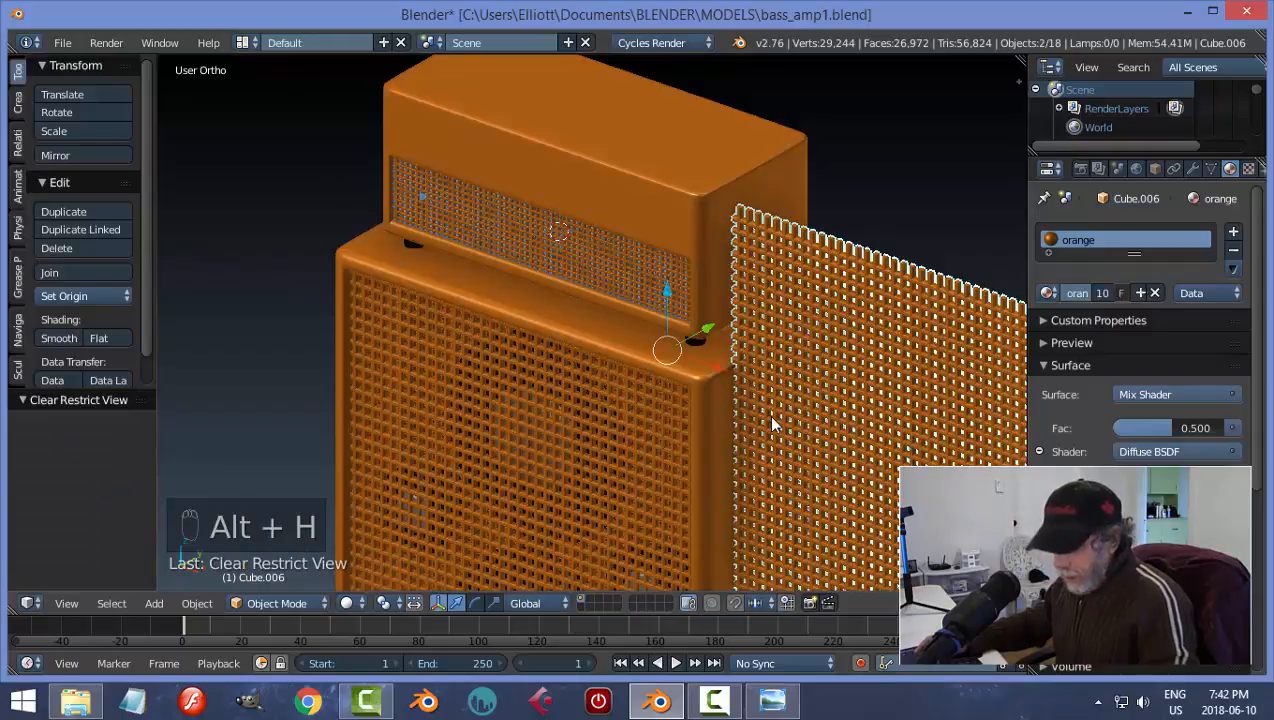
- Delete the copied cabinet grille beside the head
key("a")
middle_click_drag(658, 405, 802, 370)
right_click(848, 332)
key("x")
left_click(845, 328)
scroll(674, 421, "up", 2)
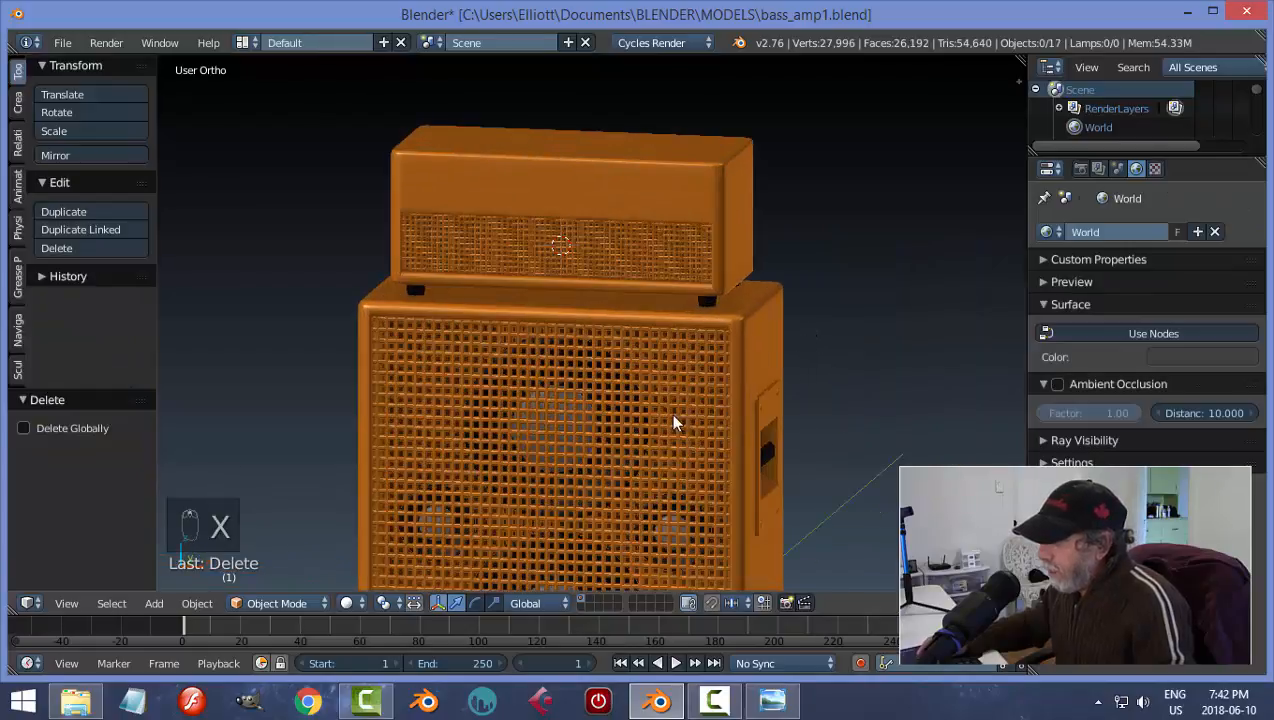
- Hide the speaker cabinet's front grille to expose the speakers
right_click(787, 428)
key("h")
scroll(750, 450, "down", 2)
- Duplicate the cabinet's small right speaker, moving the copy up 1.432 along Z and back 0.148 along Y into the head
right_click(650, 468)
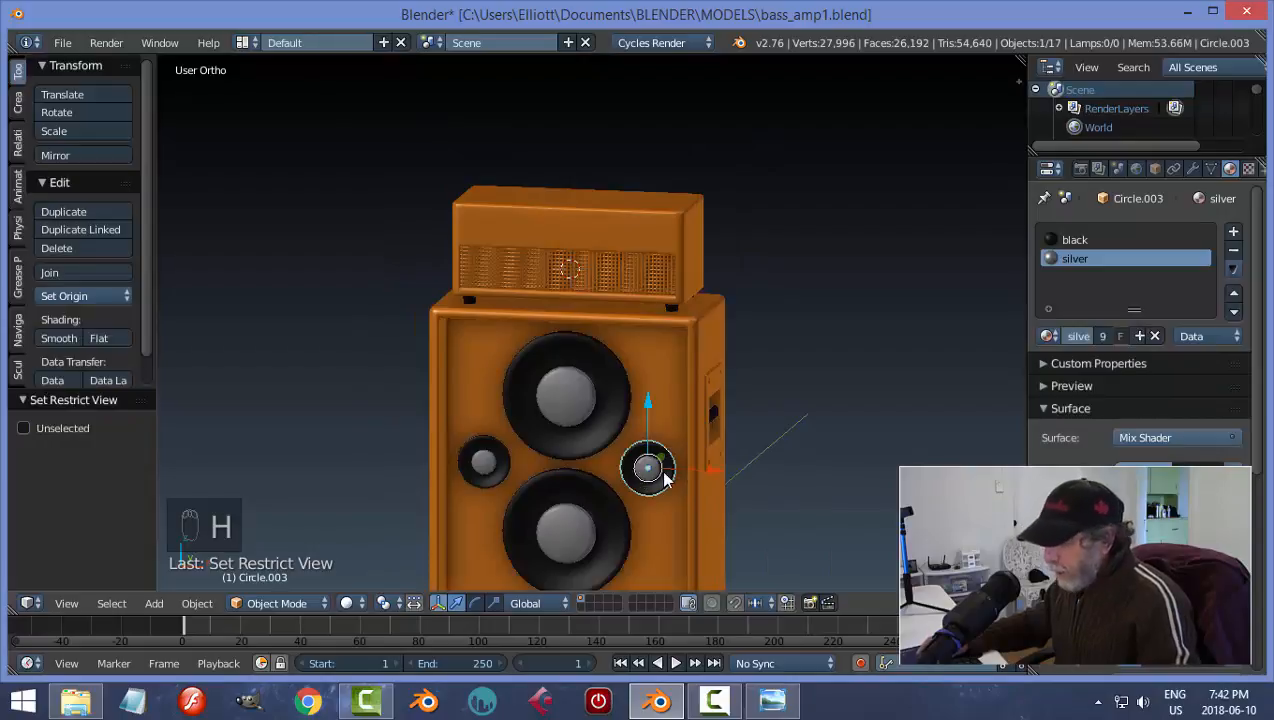
key("shift+d")
key("z")
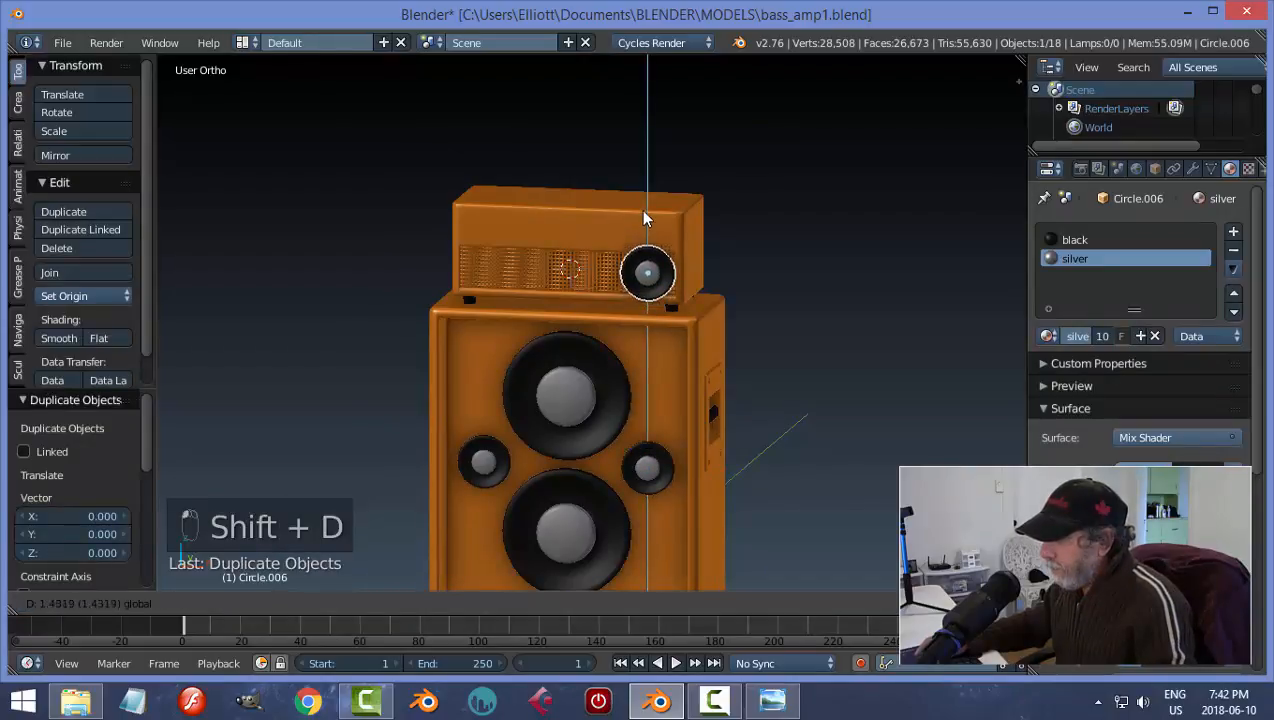
left_click(643, 218)
middle_click_drag(743, 273, 626, 305)
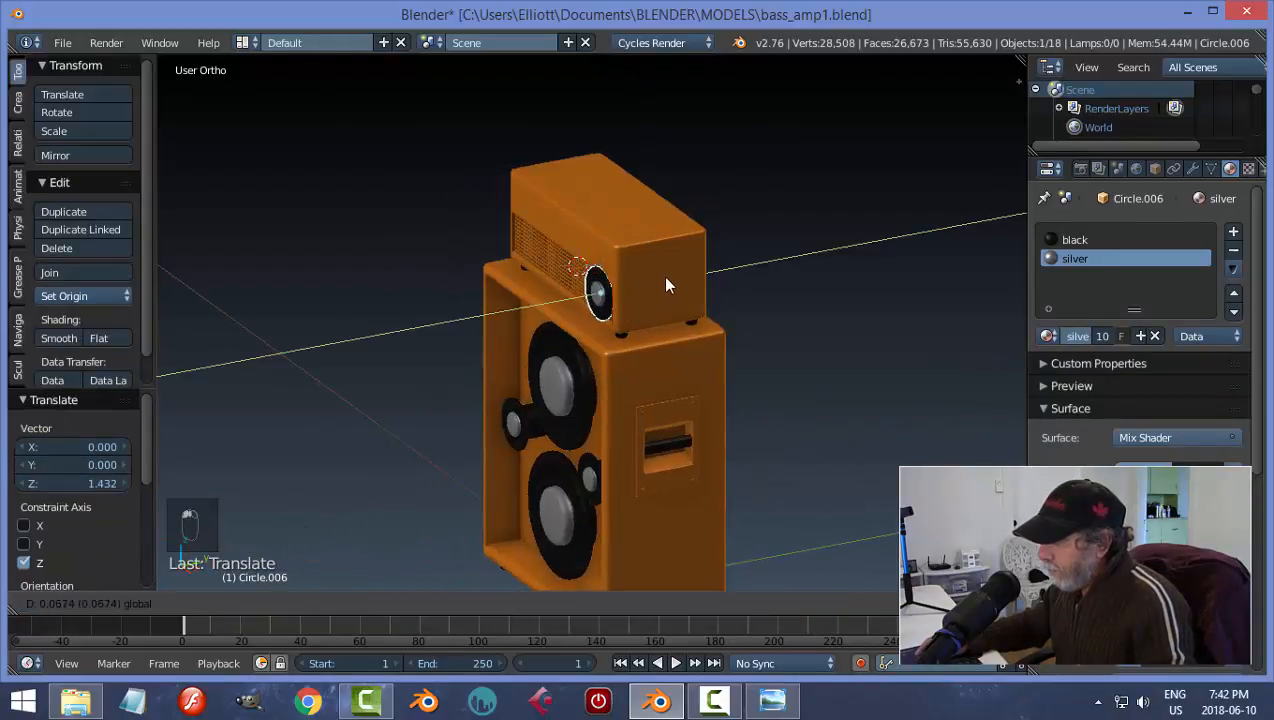
left_click(669, 276)
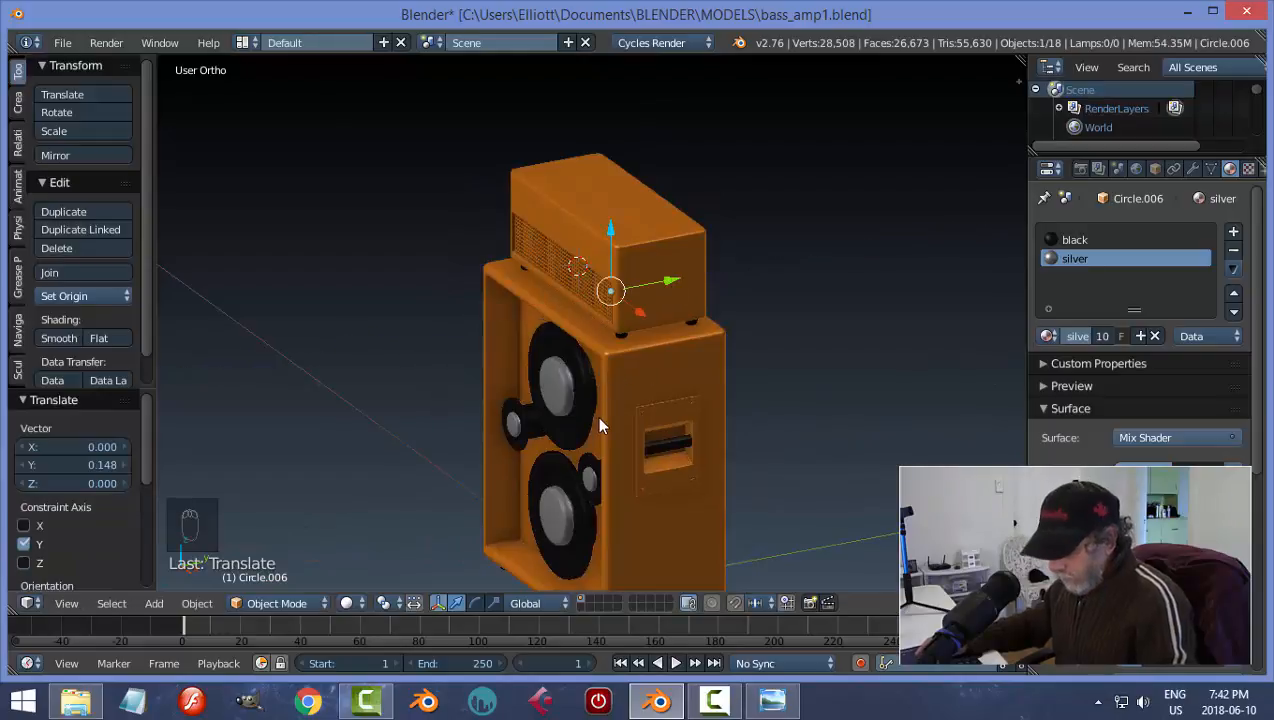
- Unhide the cabinet's front grille, hide the head's grille, and select the copied speaker inside the head
key("alt+h")
key("a")
middle_click_drag(598, 425, 751, 278)
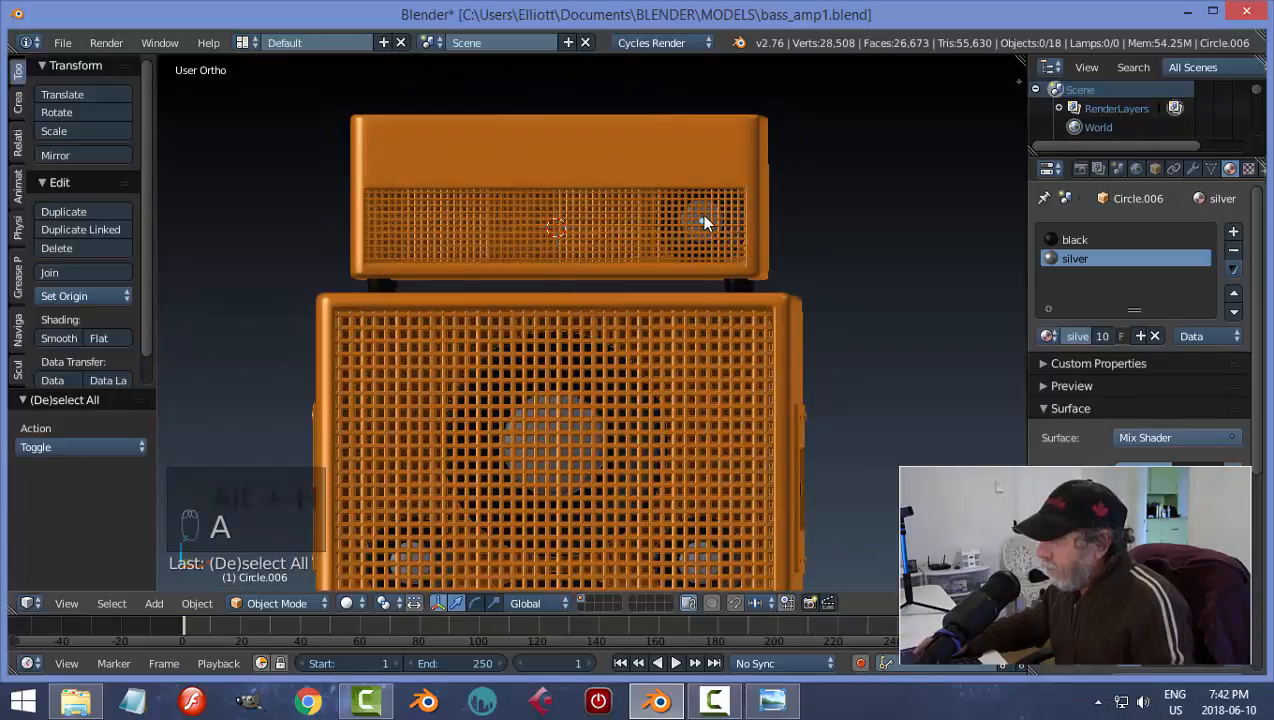
right_click(701, 222)
key("h")
right_click(730, 245)
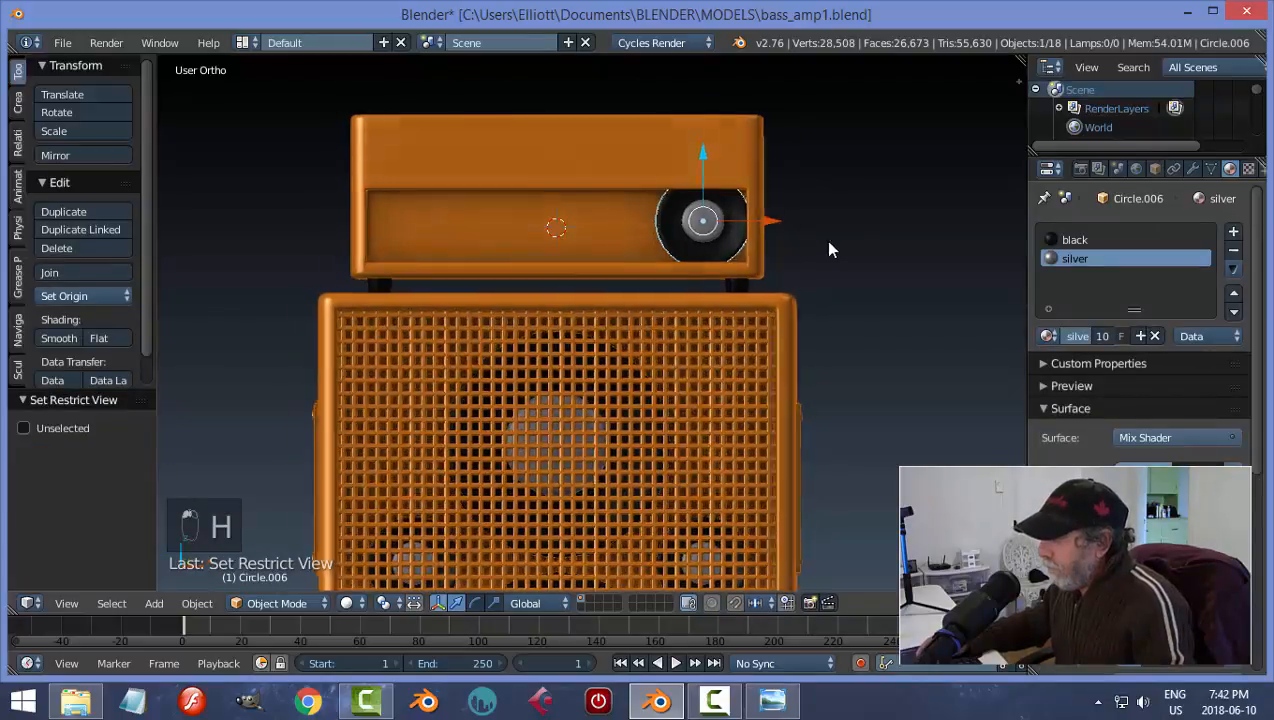
middle_click_drag(829, 250, 968, 266)
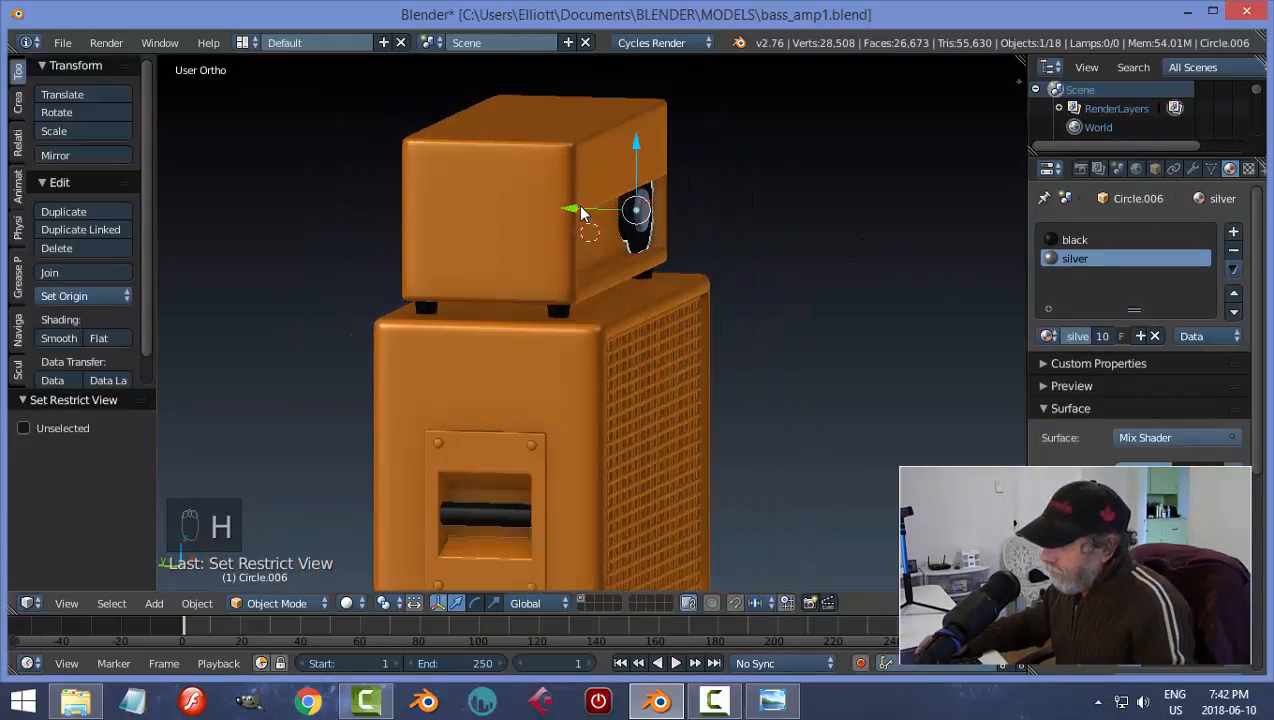
key("alt+h")
scroll(689, 259, "up", 4)
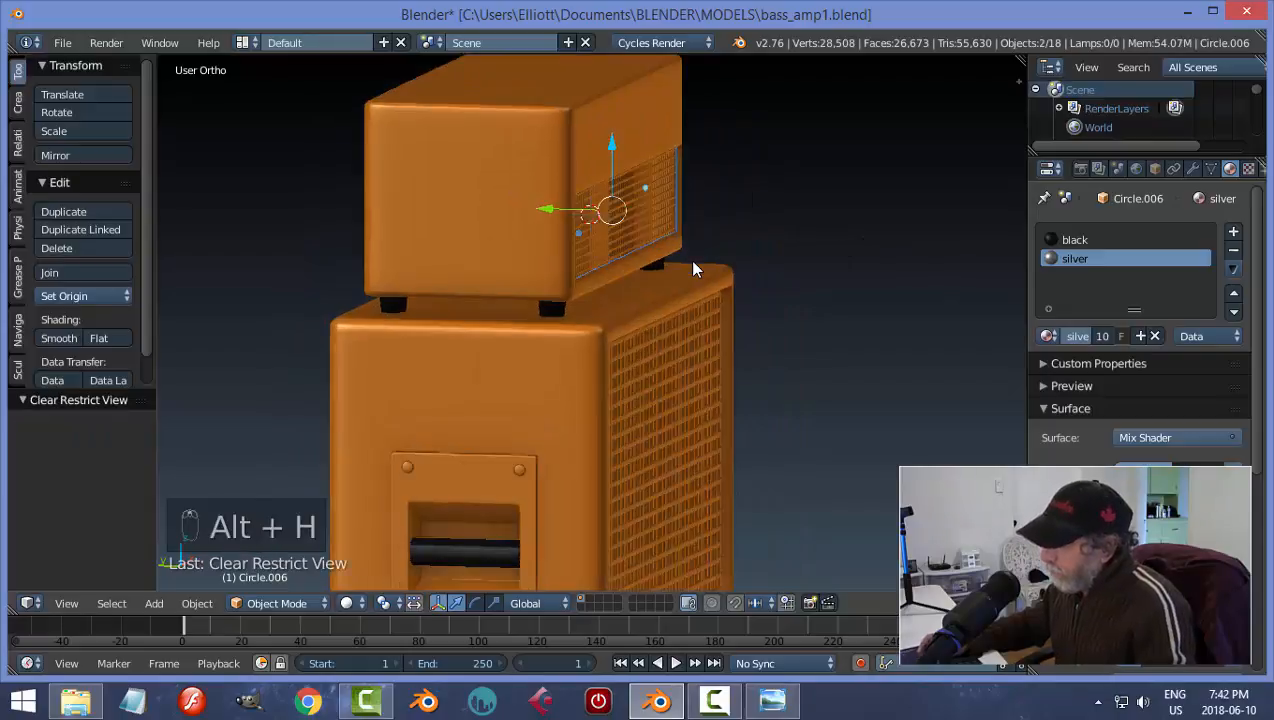
key("h")
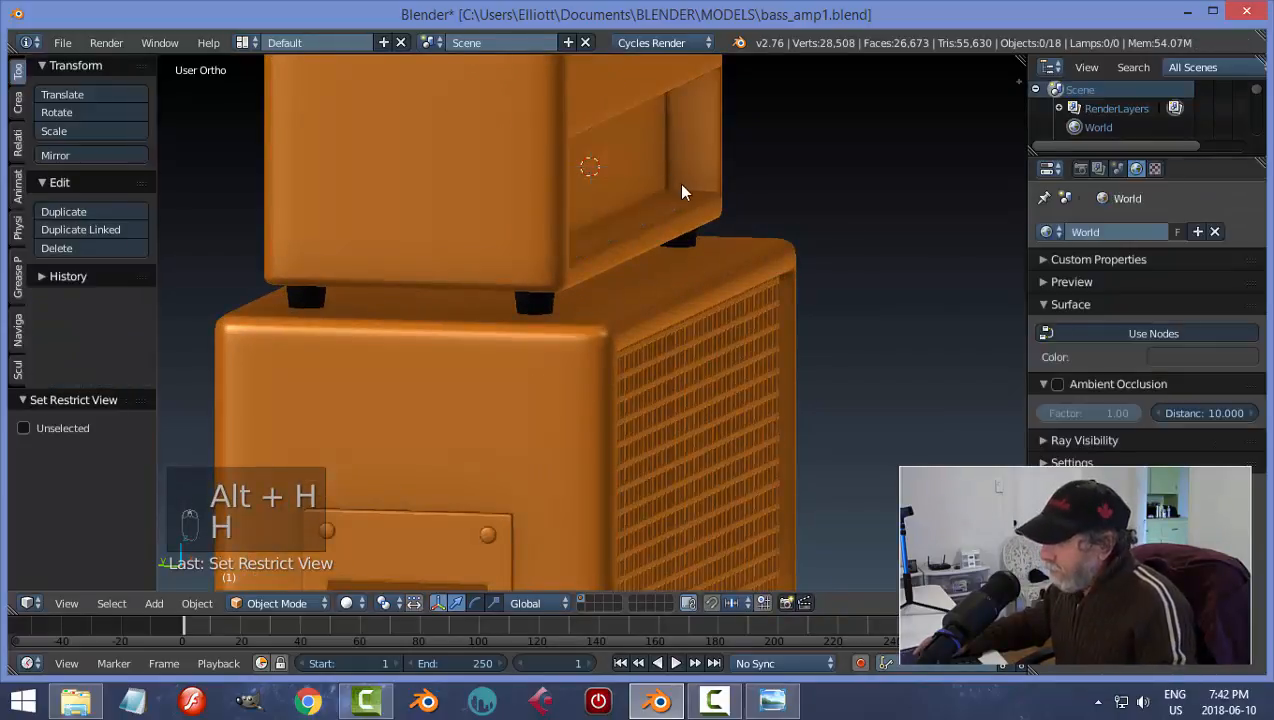
key("alt+h")
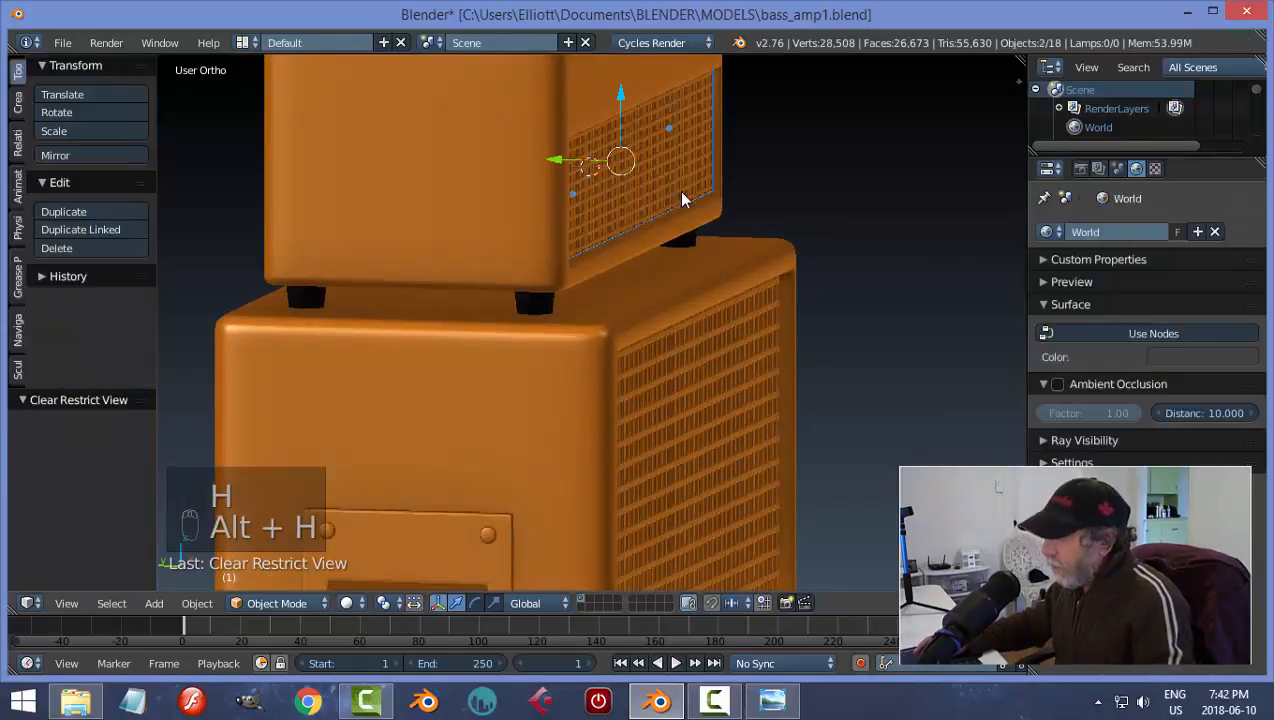
key("h")
right_click(705, 154)
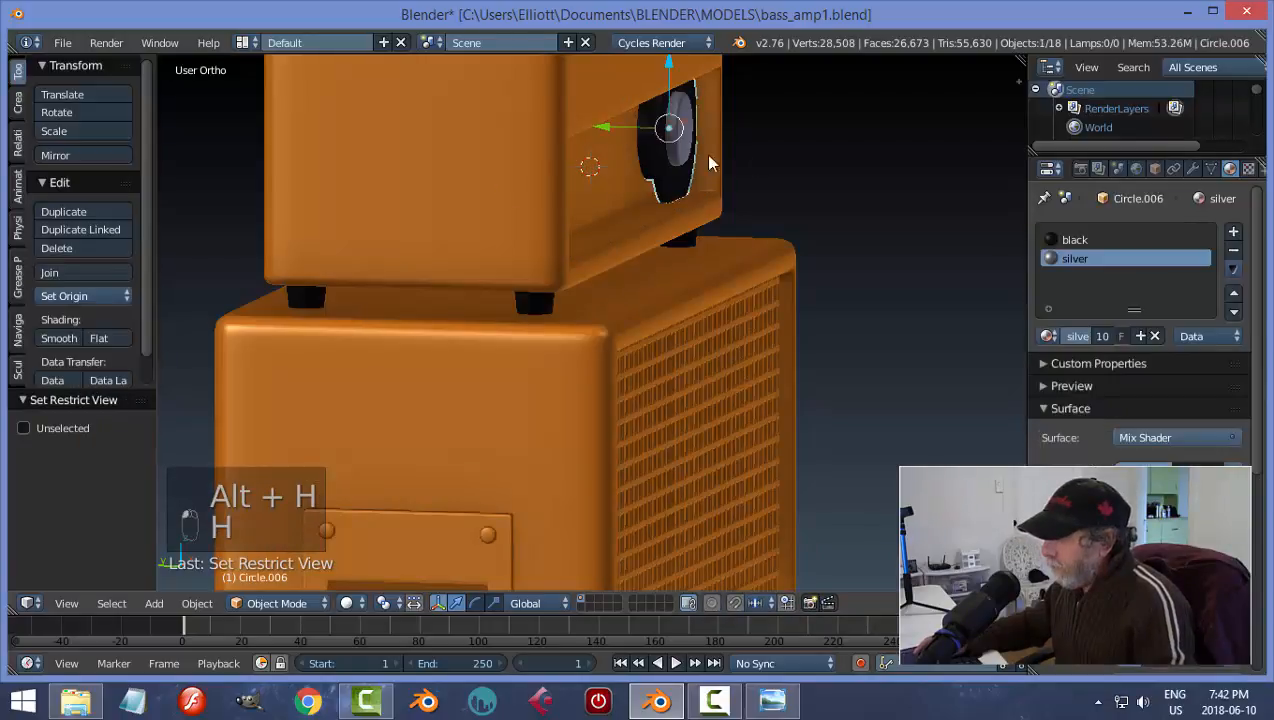
- Shrink the head speaker's whole mesh to 0.548 in X and Z, leaving its Y depth unscaled
middle_click_drag(705, 154, 766, 155)
key("Tab")
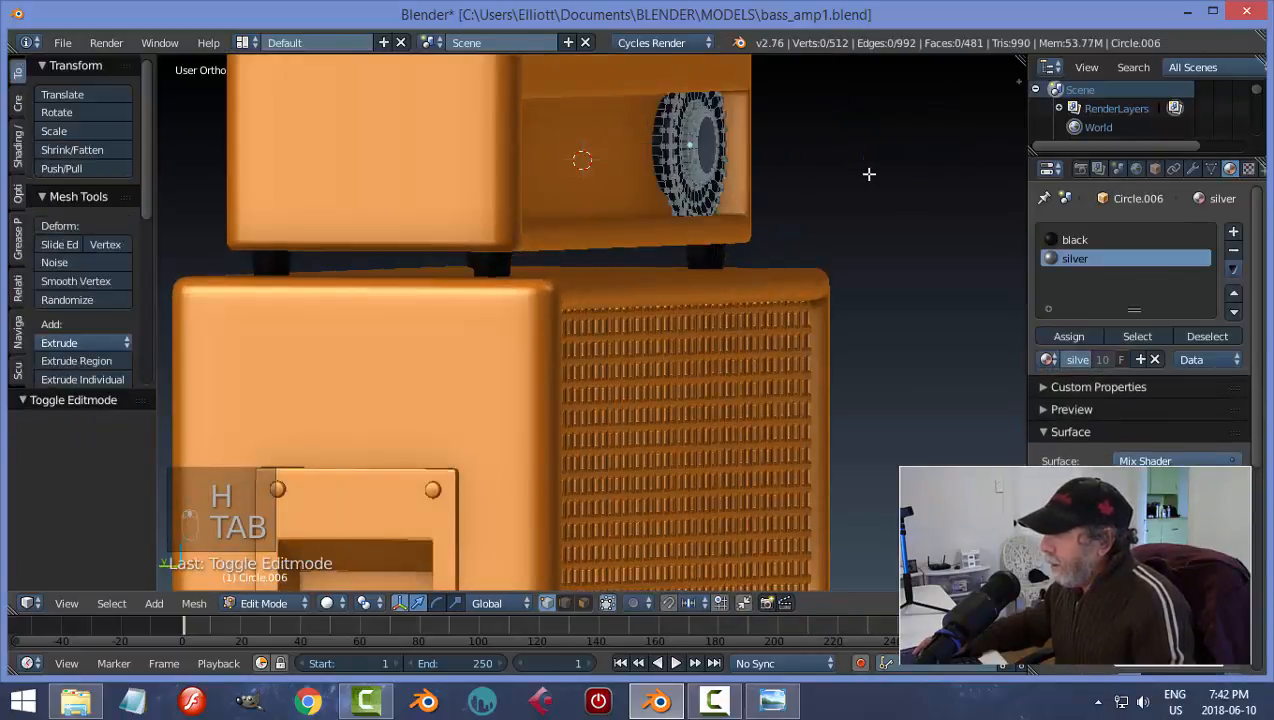
key("a")
key("a")
scroll(867, 185, "down", 3)
middle_click_drag(807, 196, 827, 213)
key("s")
key("y")
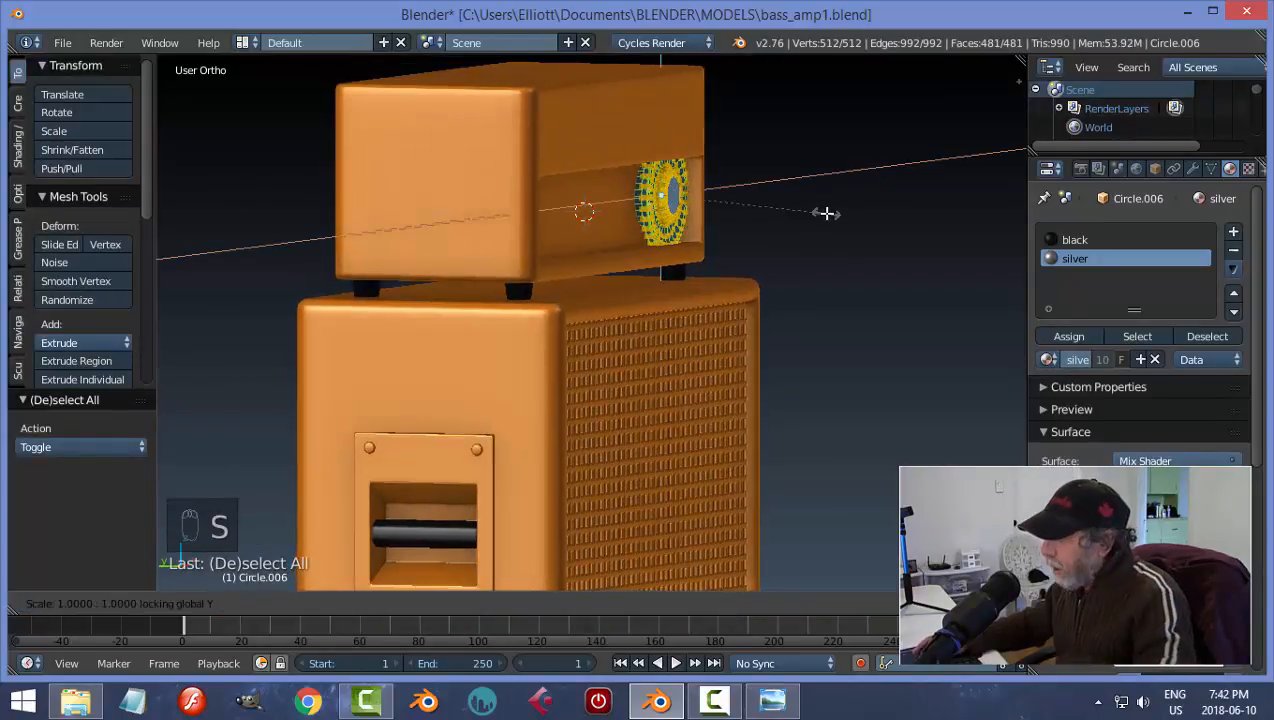
left_click(770, 220)
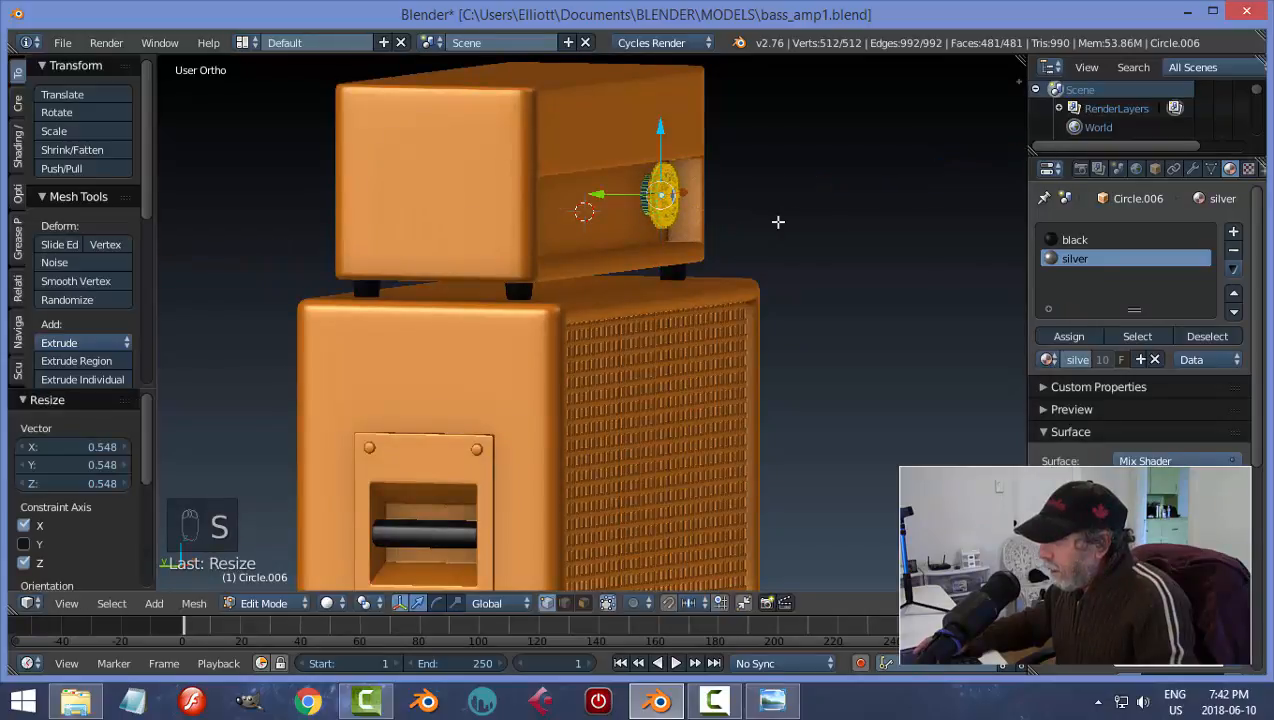
middle_click_drag(776, 219, 694, 213)
key("Tab")
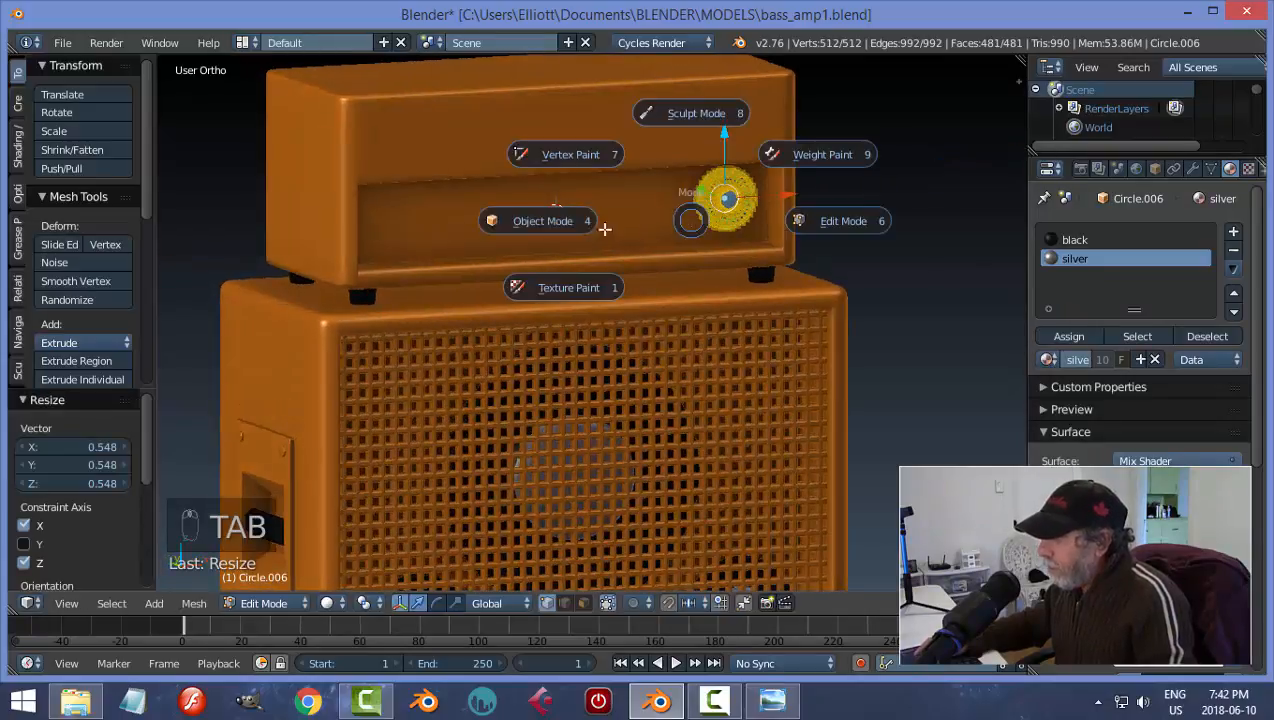
- Lower the small speaker by 0.033 along Z and move it -0.007 along Y in the head's recess
middle_click_drag(790, 270, 750, 242)
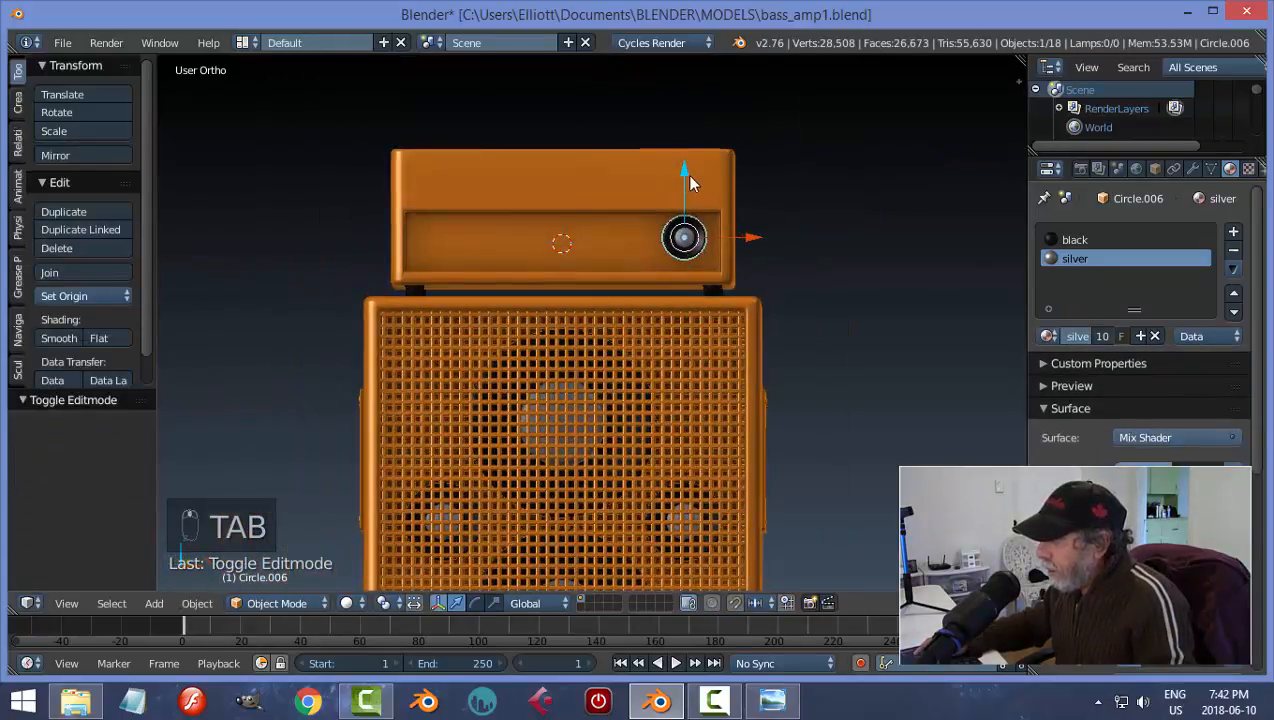
left_click_drag(686, 176, 687, 190)
middle_click_drag(676, 250, 772, 273)
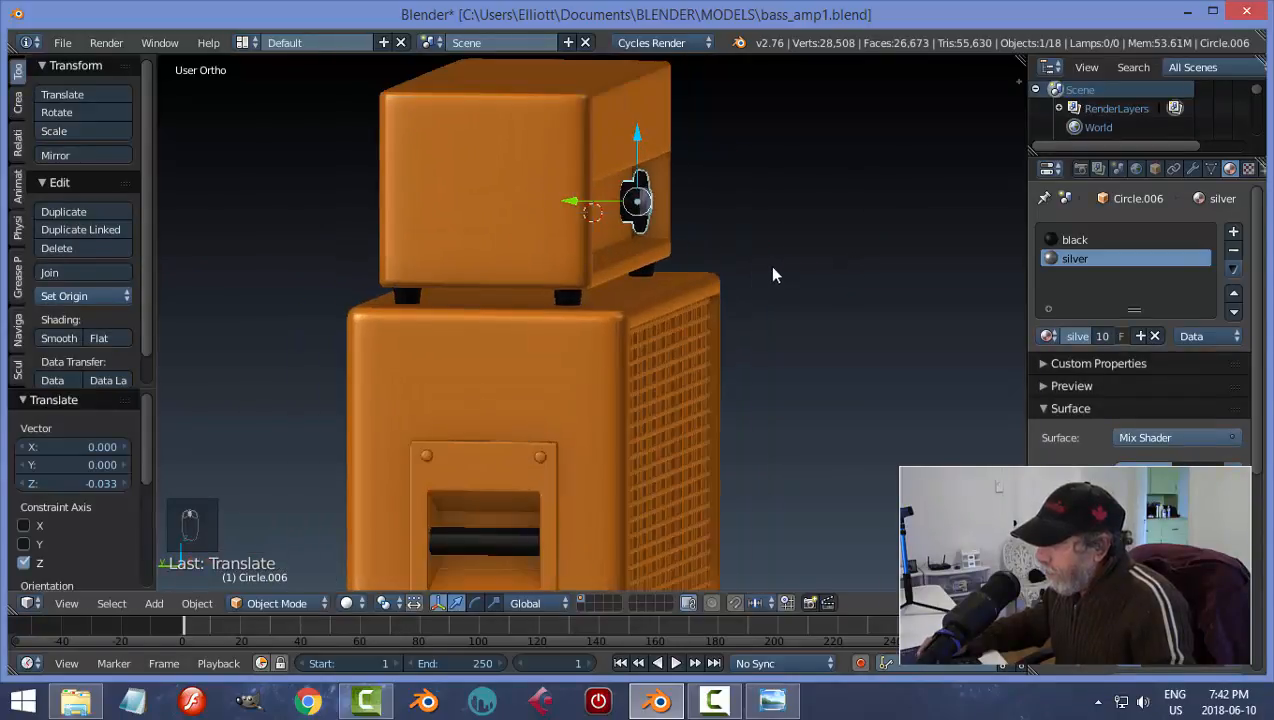
key("g")
key("y")
left_click(575, 208)
middle_click_drag(790, 262, 700, 268)
- Move the speaker -1.237 along X to the other end of the head's recess and apply its rotation and scale
key("KP_1")
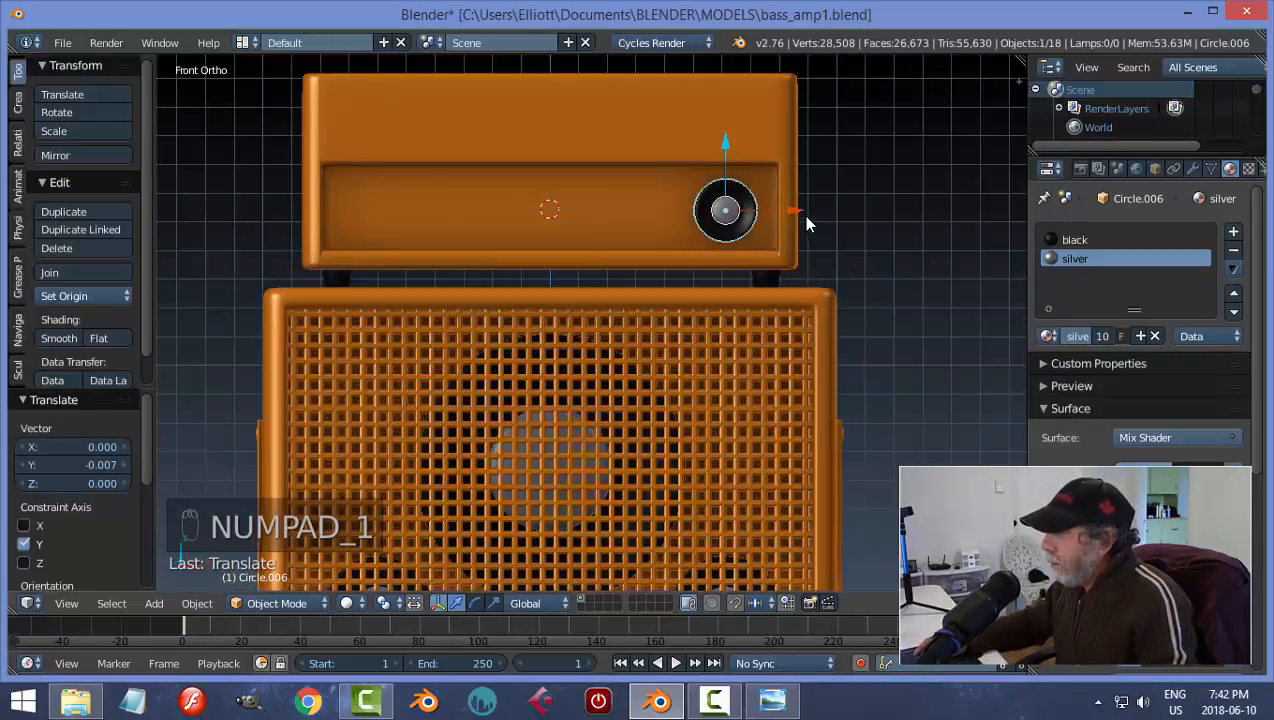
left_click_drag(800, 218, 446, 254)
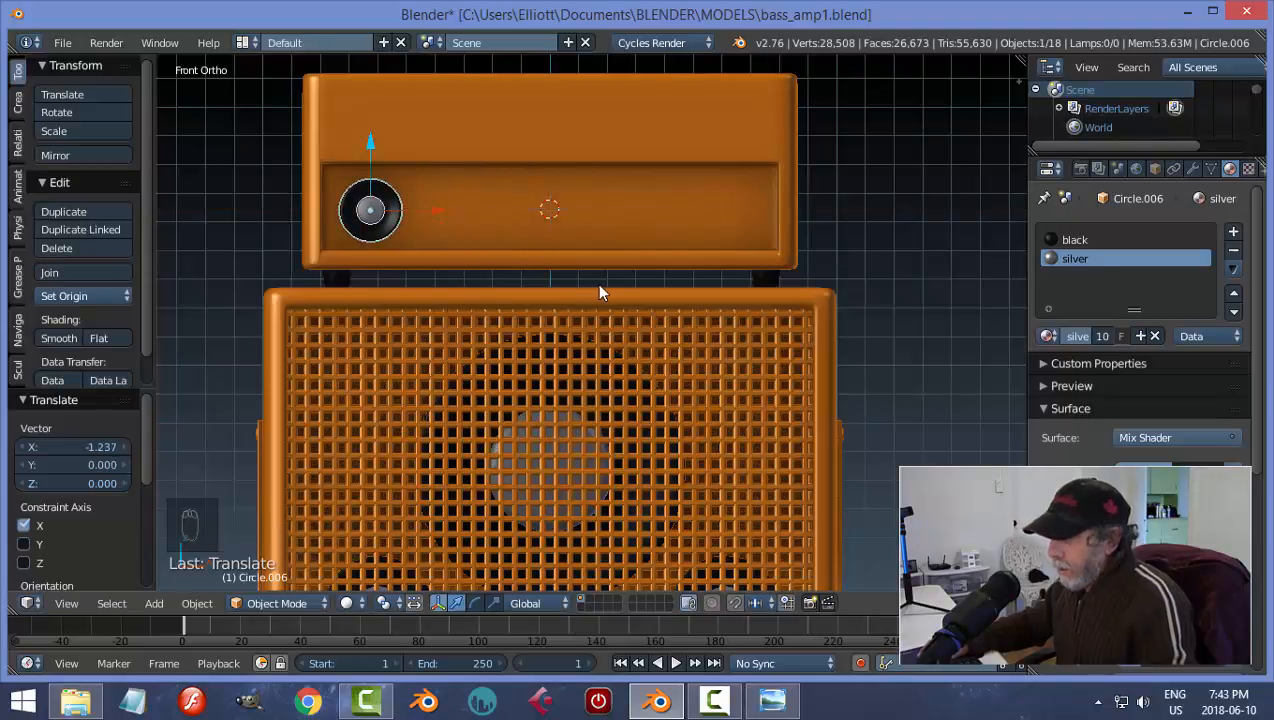
key("ctrl+a")
left_click(676, 294)
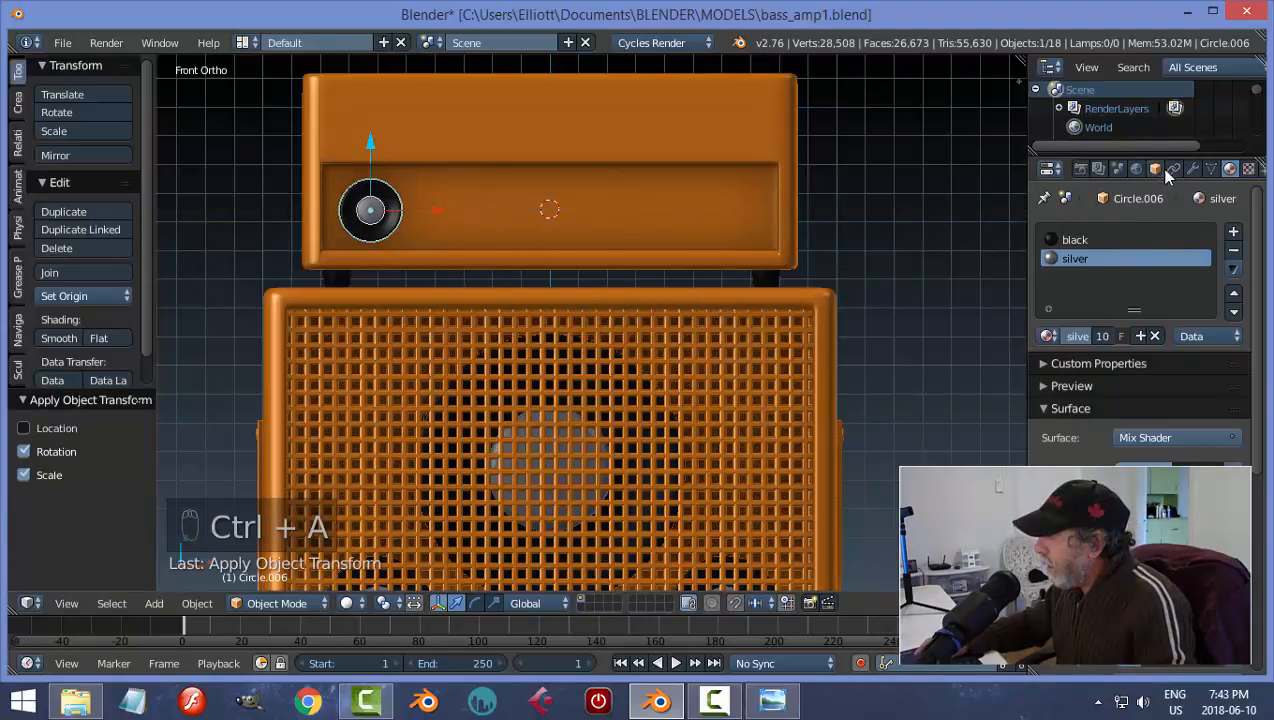
- Add an Array modifier to the speaker with a count of 4 and a relative X offset of 1.8
left_click(1193, 170)
left_click(1072, 233)
left_click(862, 274)
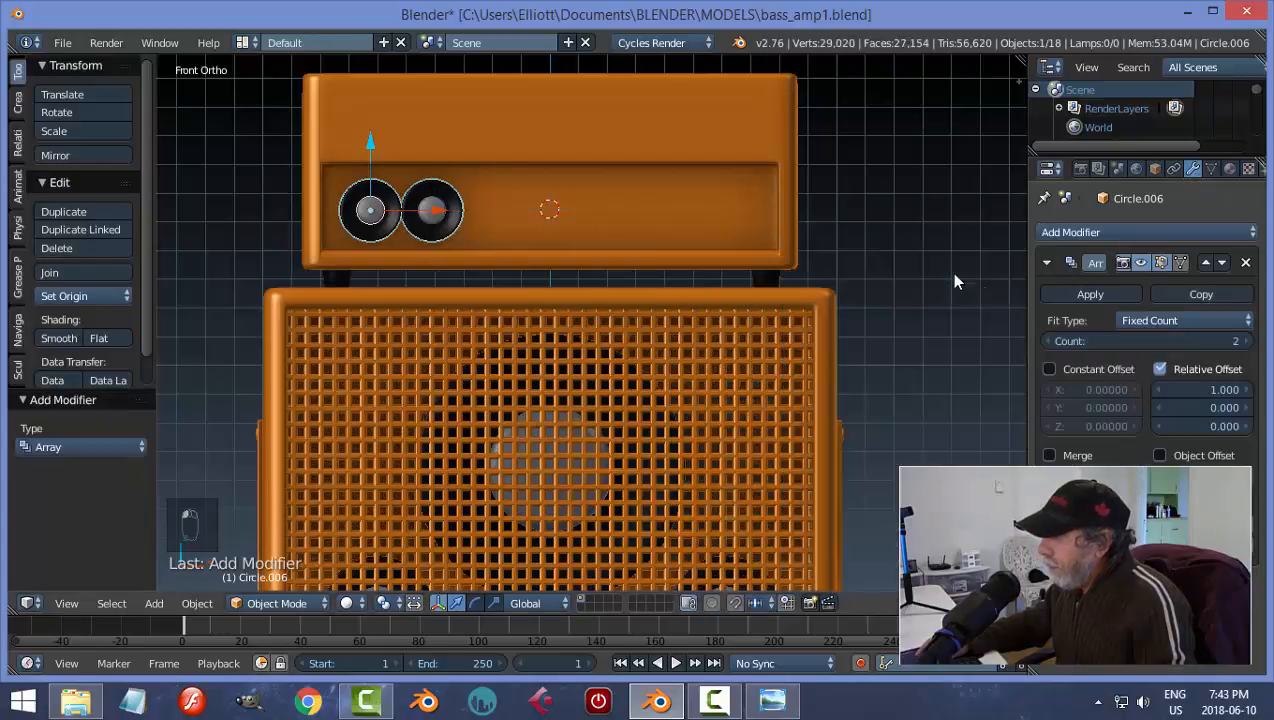
left_click_drag(1190, 393, 1262, 393)
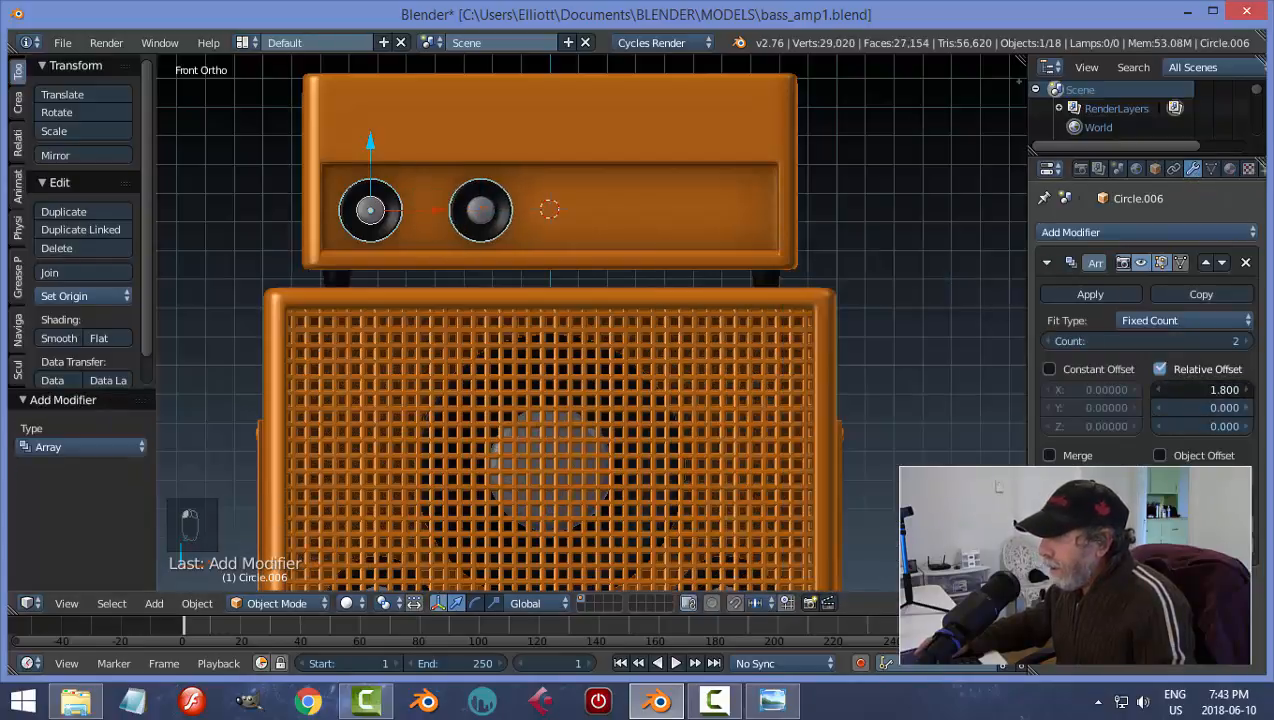
left_click(1240, 341)
left_click(1245, 341)
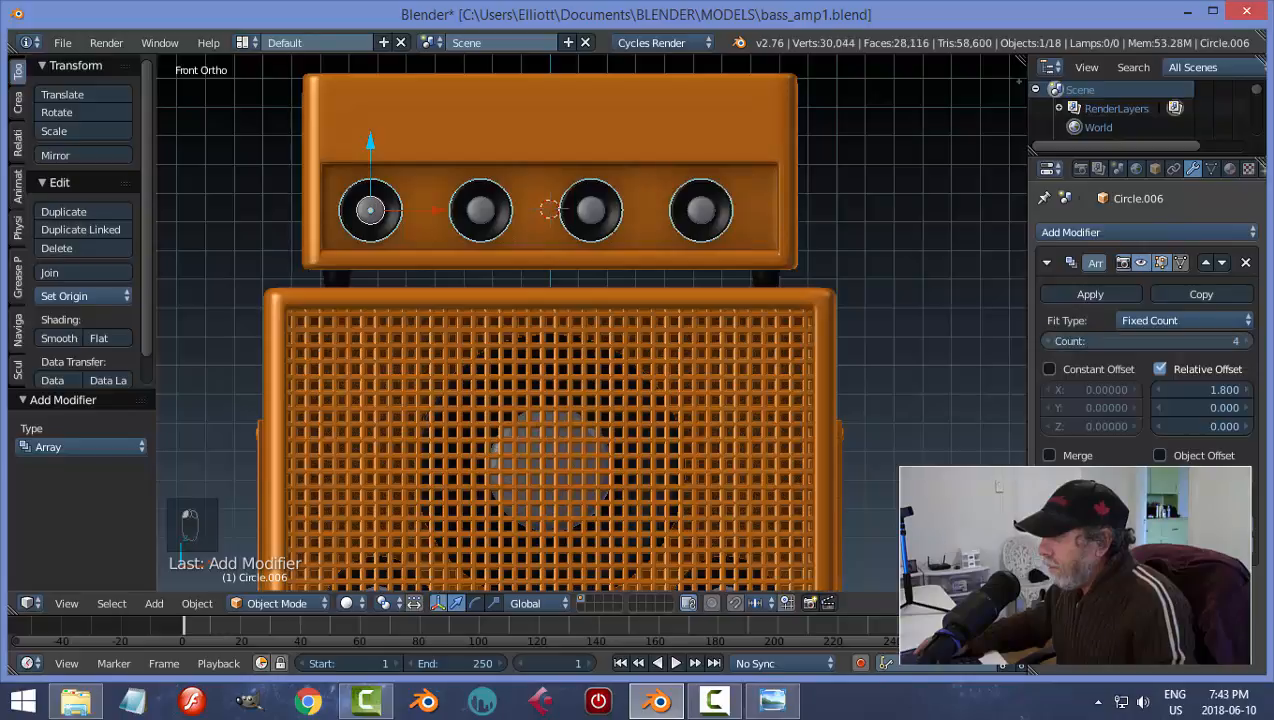
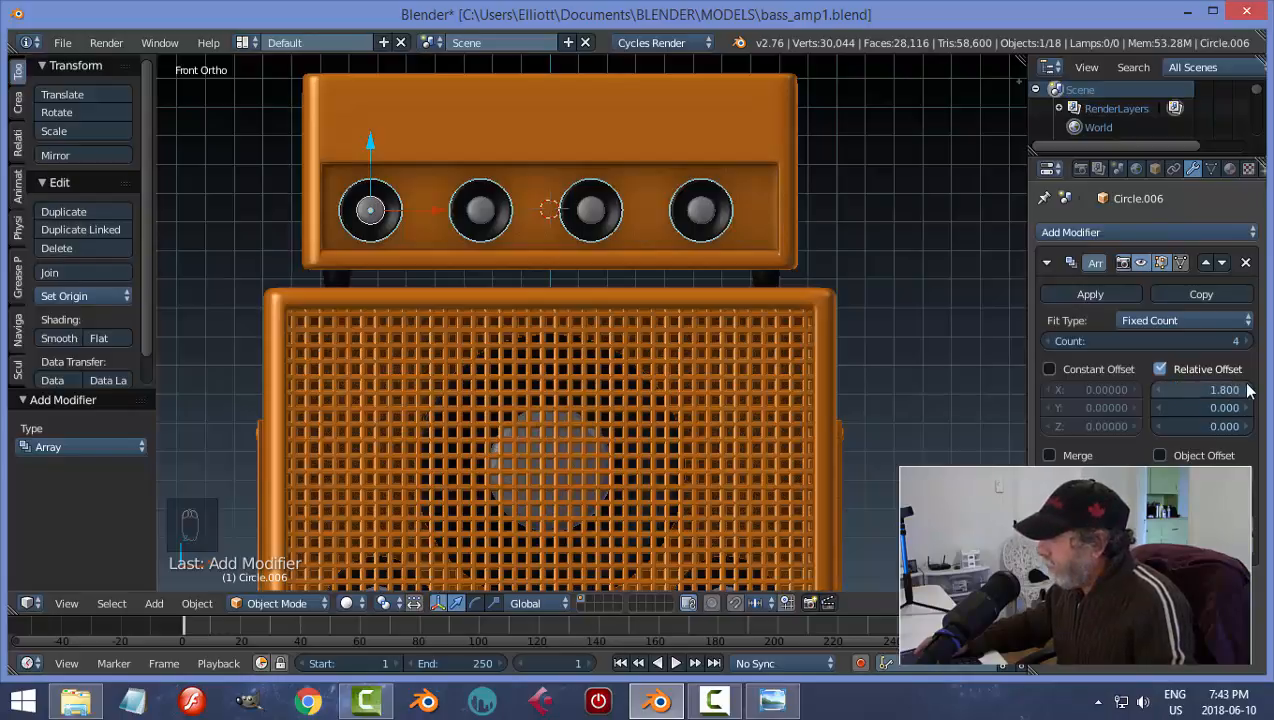
- Increase the array's relative X offset to 1.9 and shift the speaker row 0.007 along X
left_click(1248, 390)
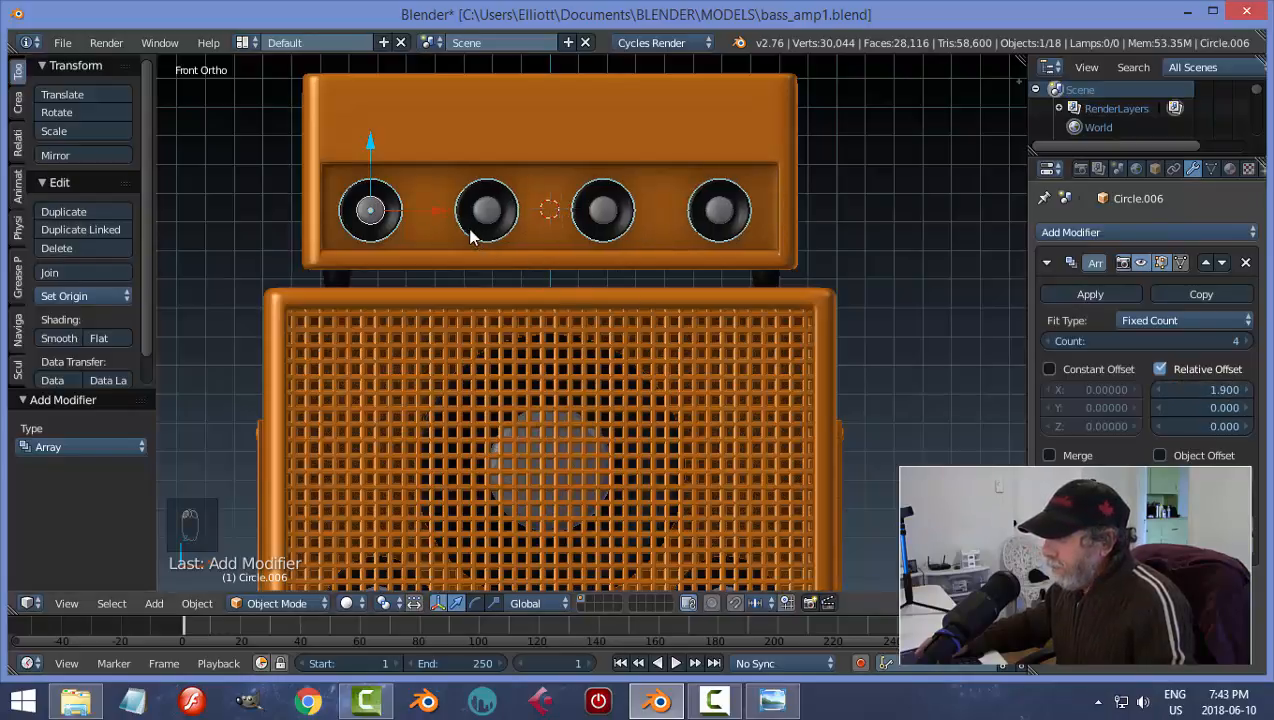
key("g")
left_click(433, 208)
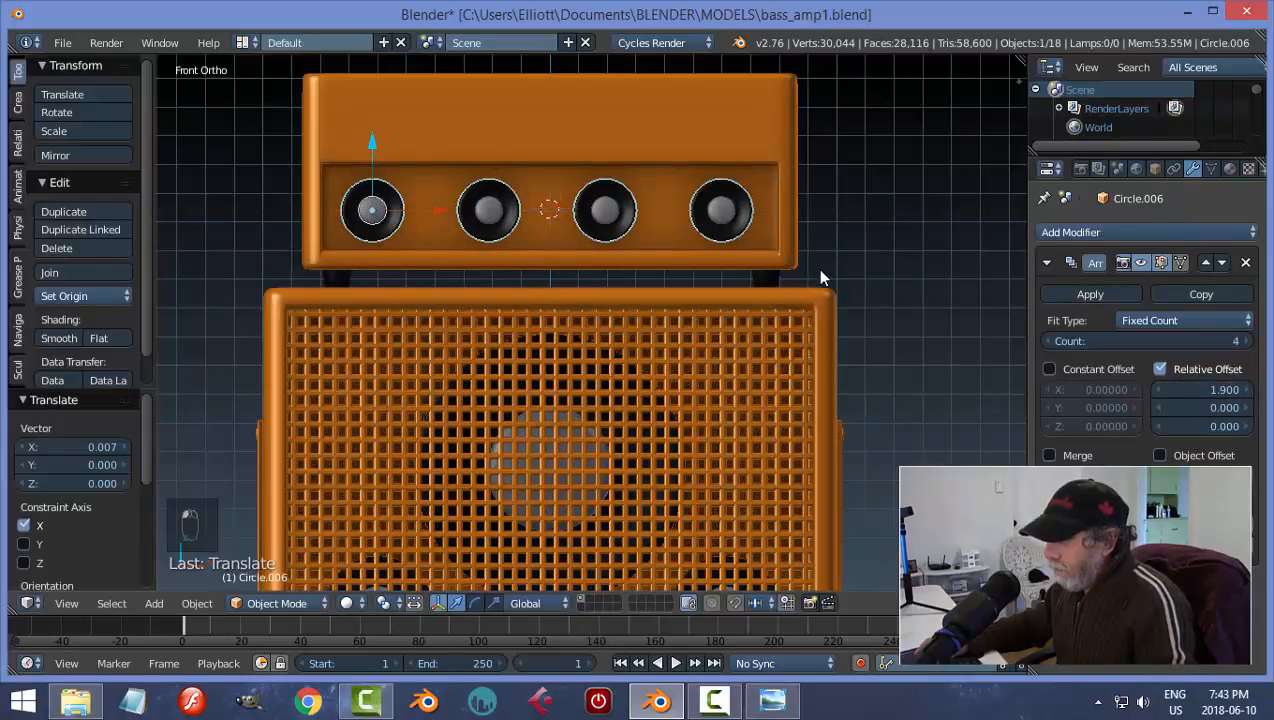
- Unhide the head's grille to check the speaker row behind it, and hide the grille again
key("a")
key("alt+h")
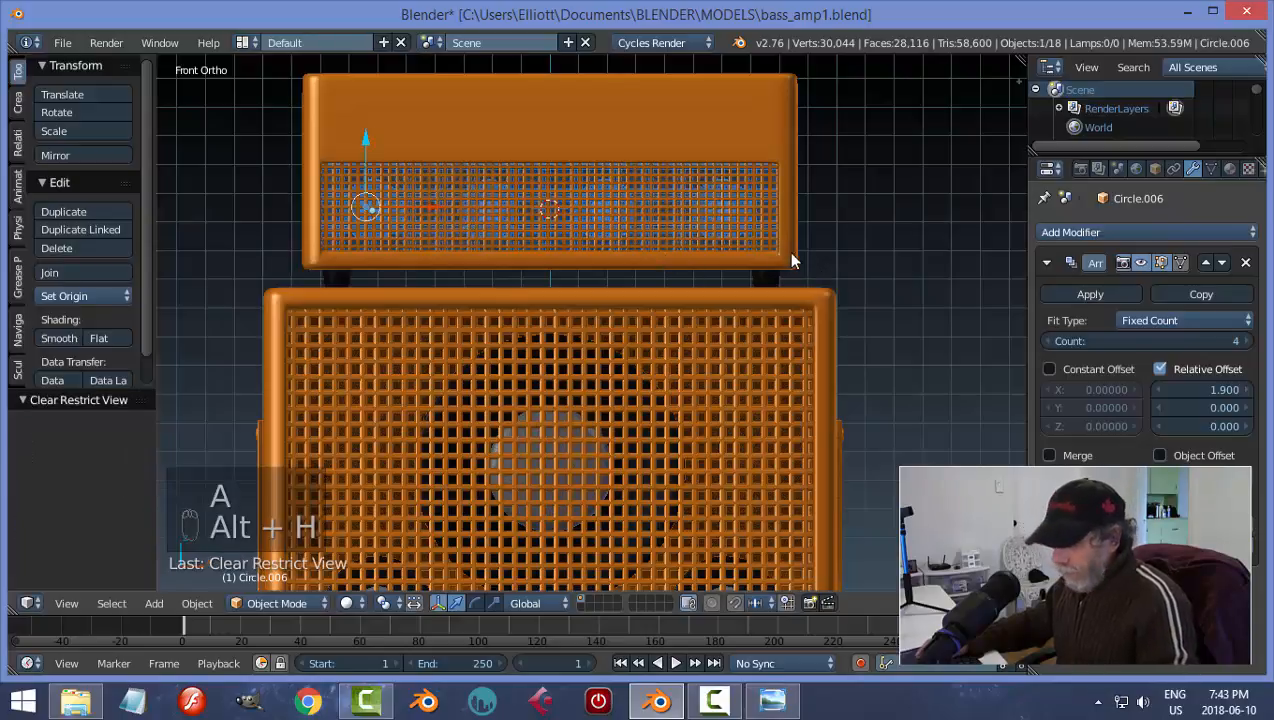
key("a")
middle_click_drag(829, 233, 800, 250)
scroll(788, 290, "up", 4)
right_click(682, 250)
key("h")
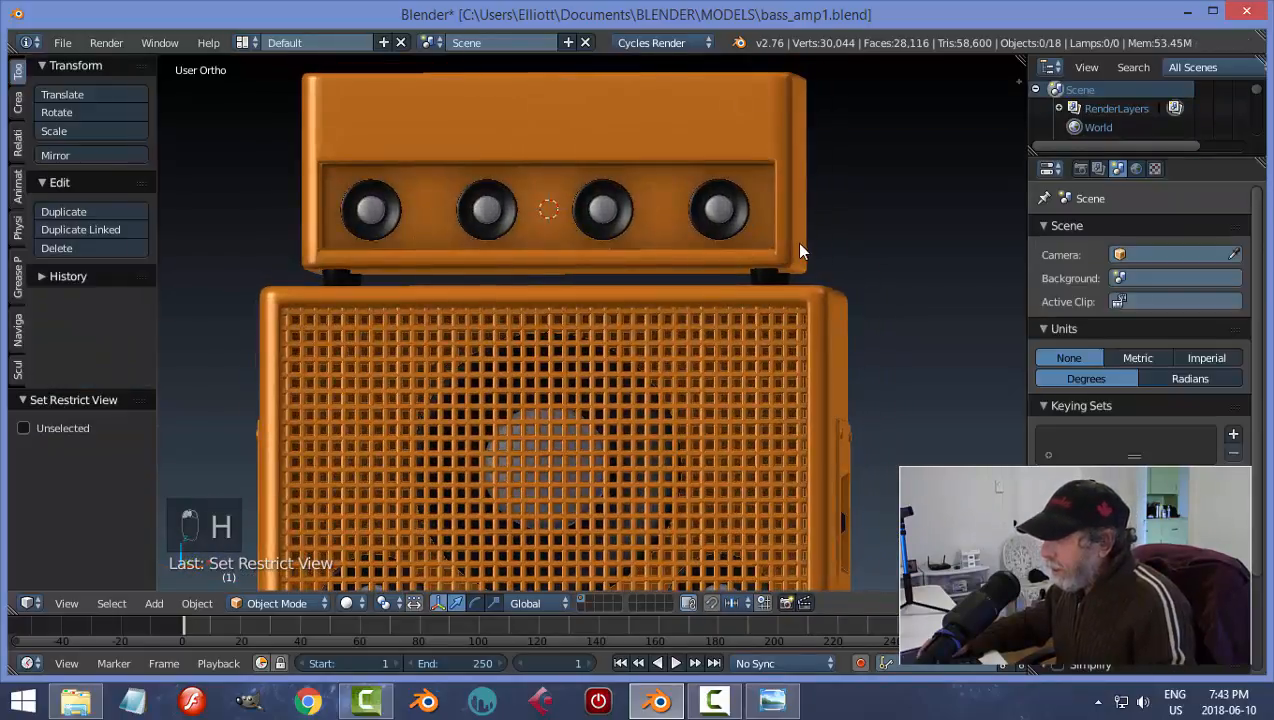
- Enlarge the arrayed speaker's mesh by 1.225 in X and Z only, and nudge it slightly along Z
right_click(713, 206)
key("Tab")
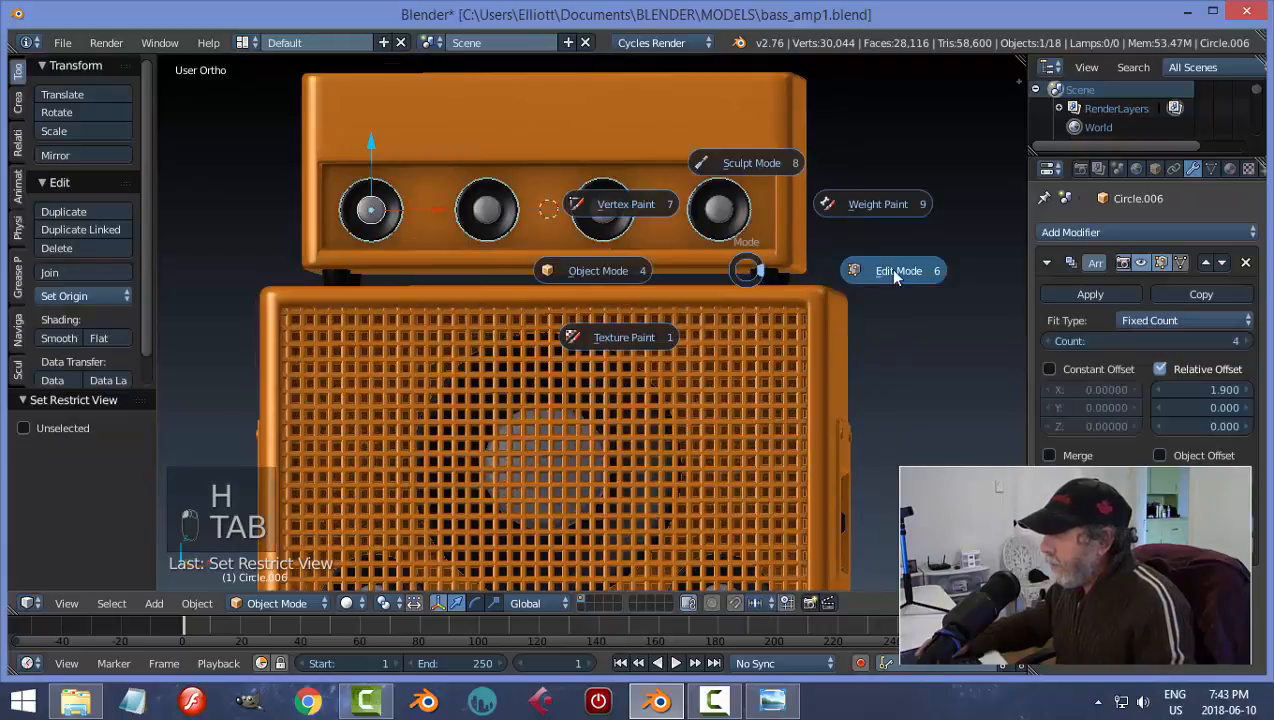
key("a")
key("a")
key("a")
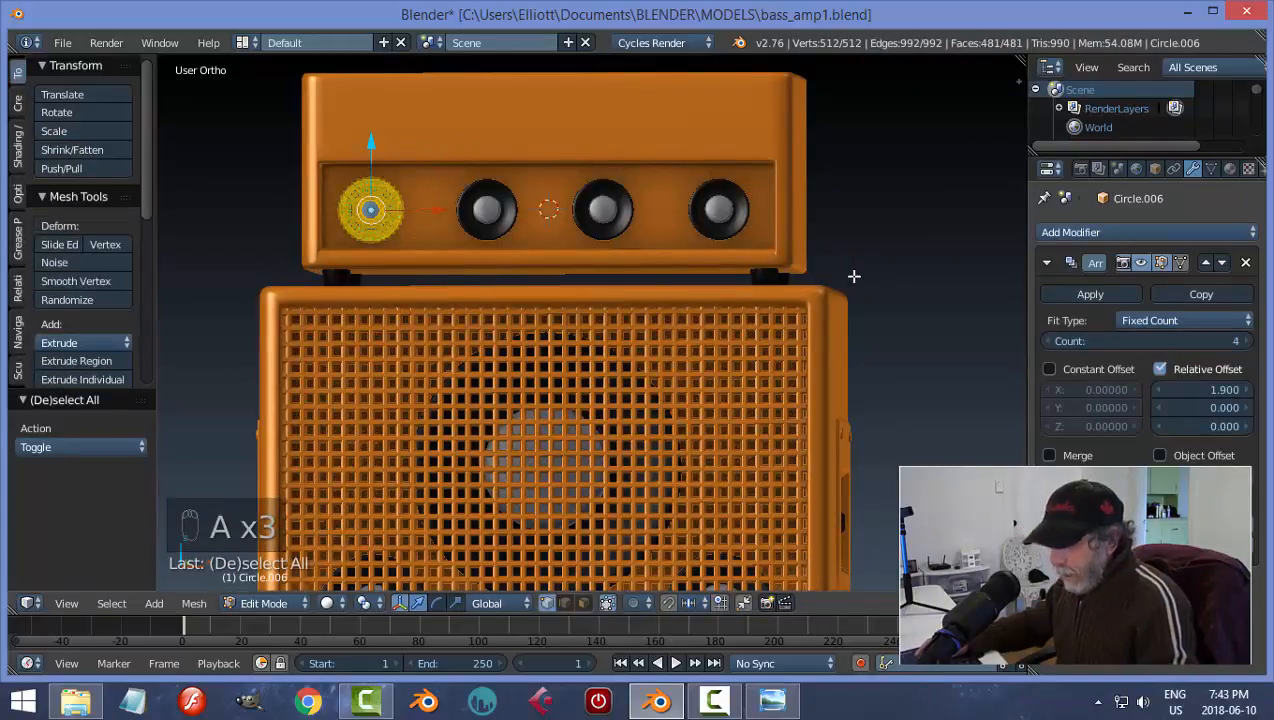
key("s")
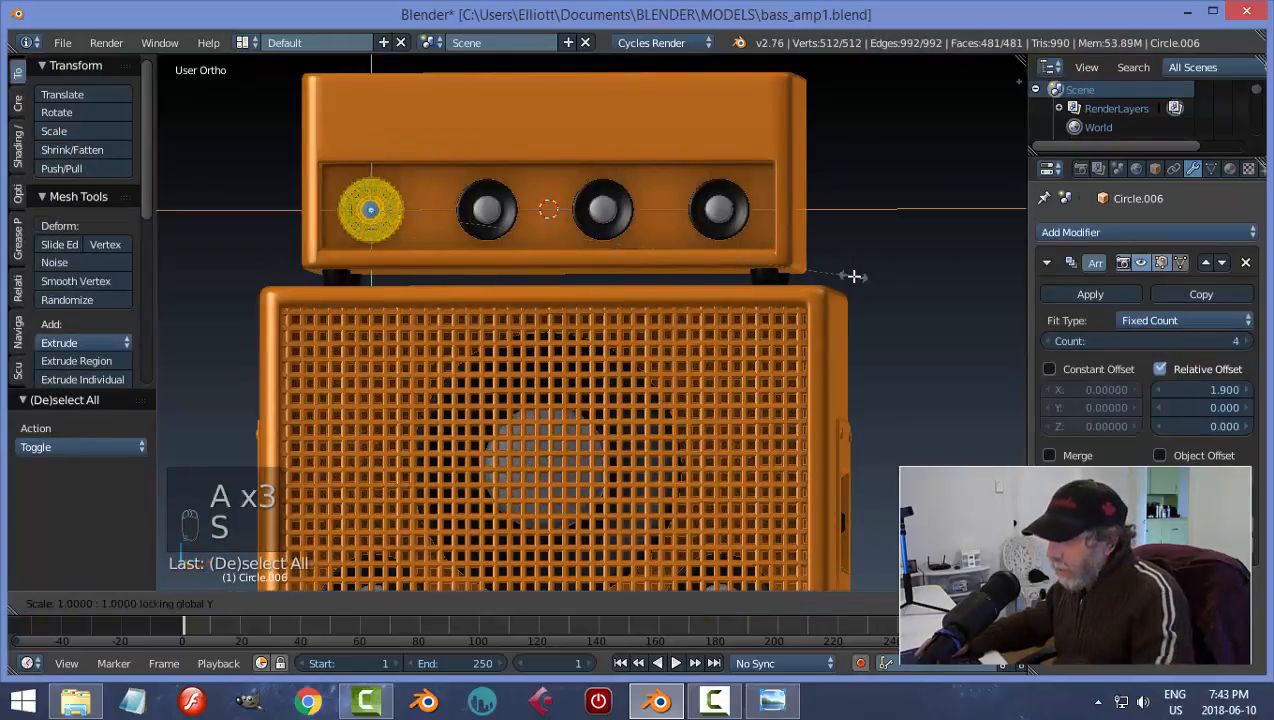
left_click(956, 327)
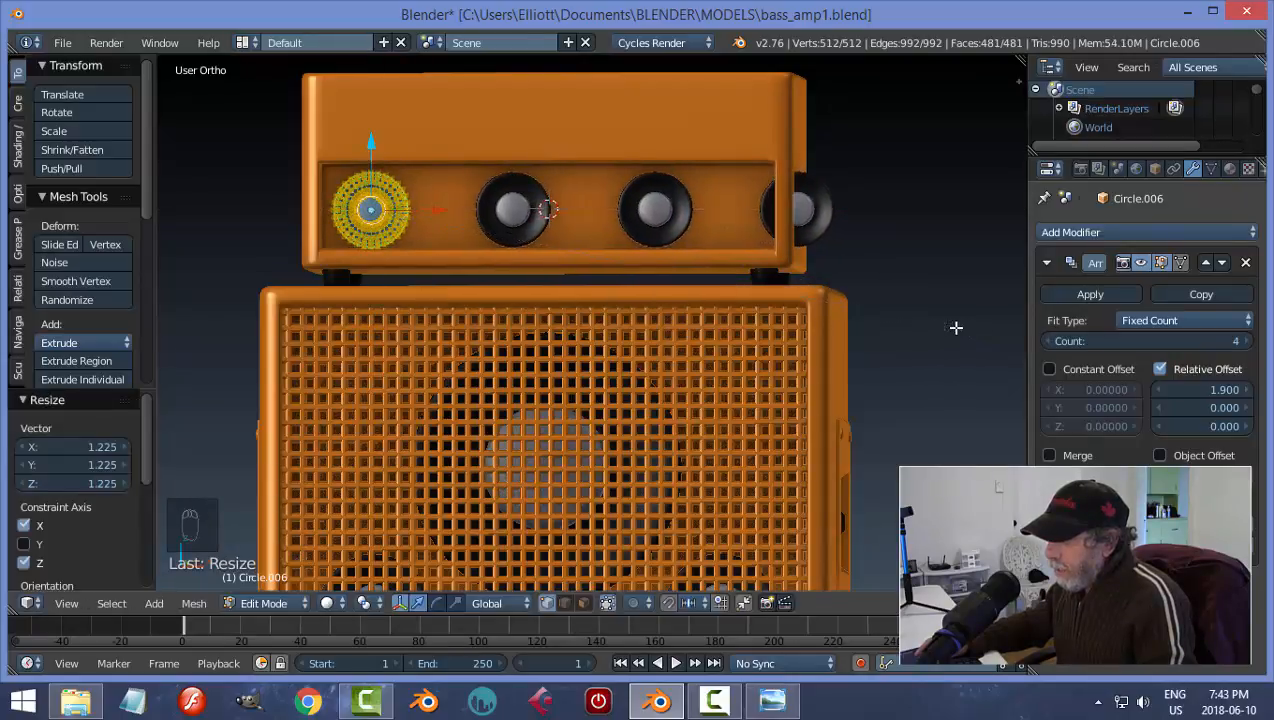
left_click_drag(371, 146, 372, 147)
key("a")
key("Tab")
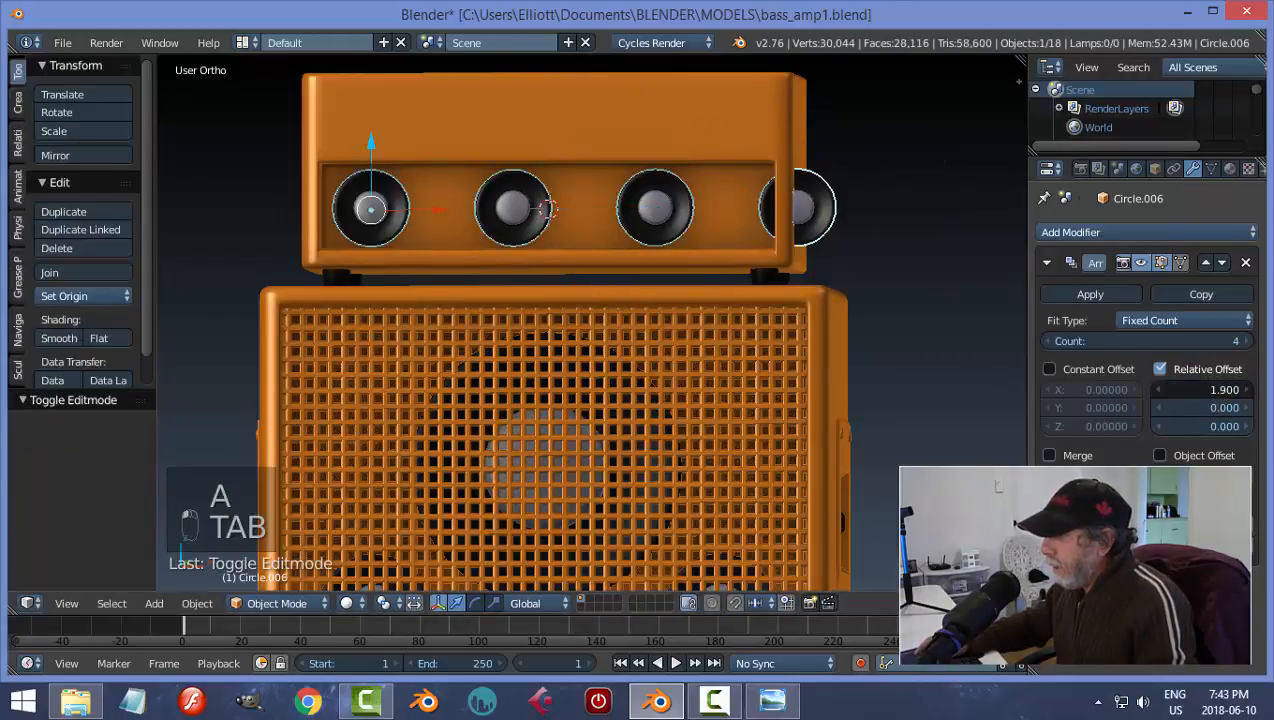
- Set the speaker array's relative X offset to 1.5 and shift the row slightly along X to center it in the recess
left_click_drag(1202, 390, 1198, 390)
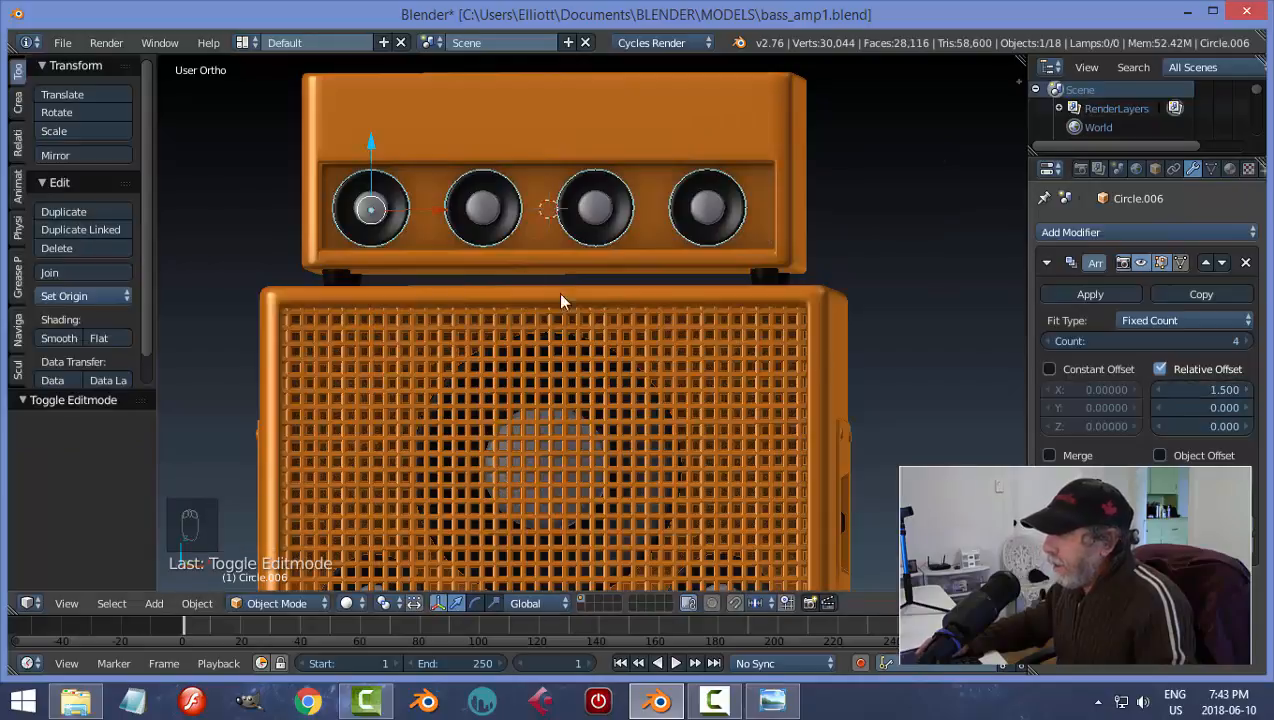
left_click_drag(447, 217, 452, 211)
key("a")
middle_click_drag(728, 227, 670, 245)
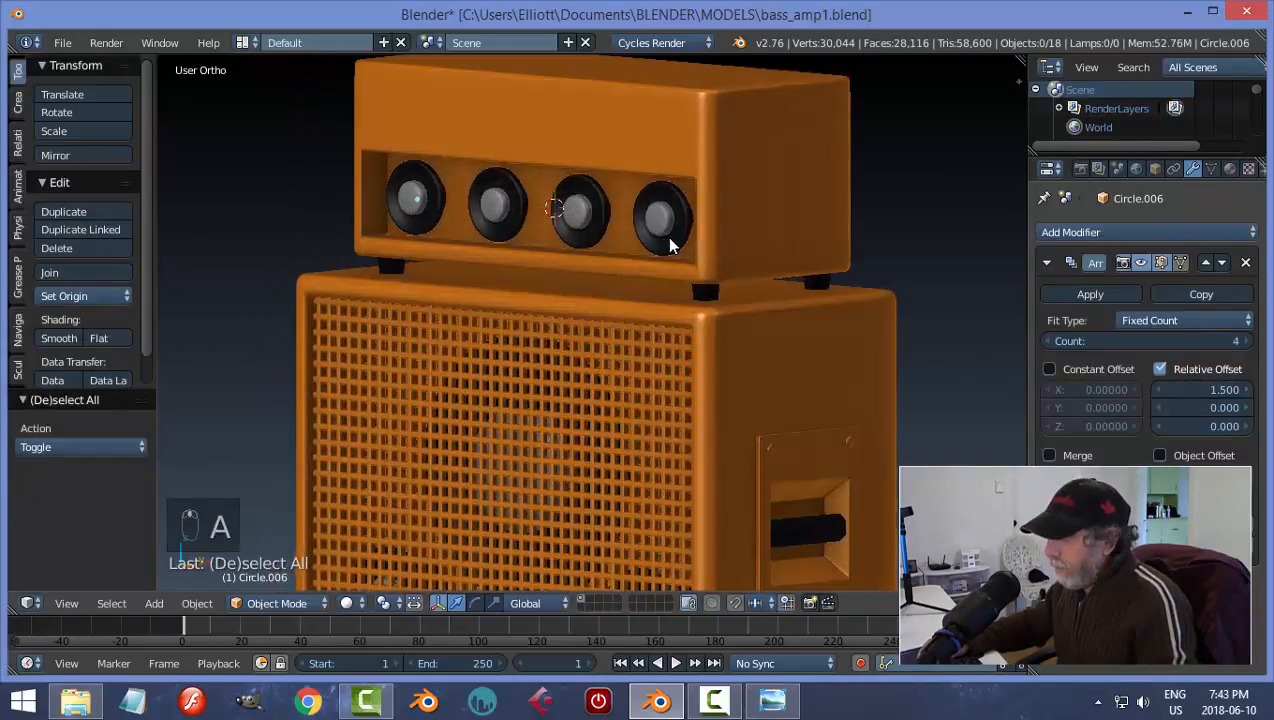
- Unhide the head's grille in front of the four speakers and deselect everything
key("alt+h")
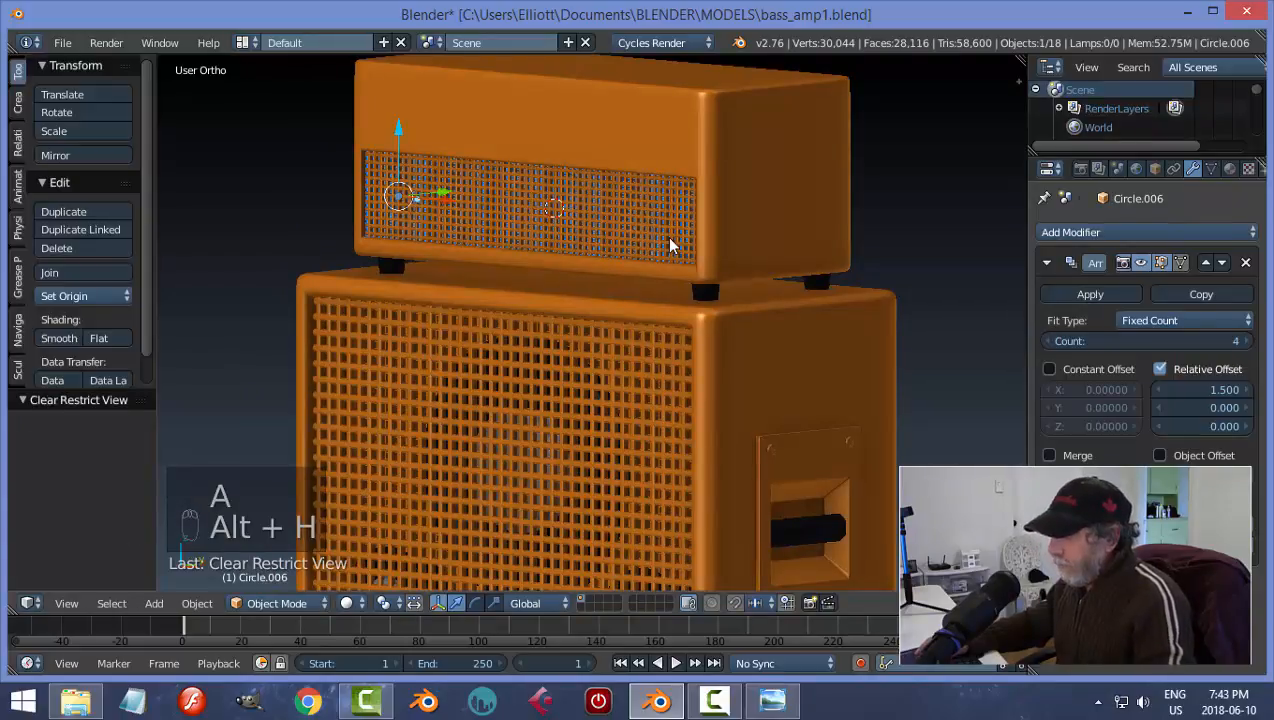
key("a")
middle_click_drag(674, 245, 744, 266)
scroll(611, 243, "down", 5)
scroll(702, 309, "up", 3)
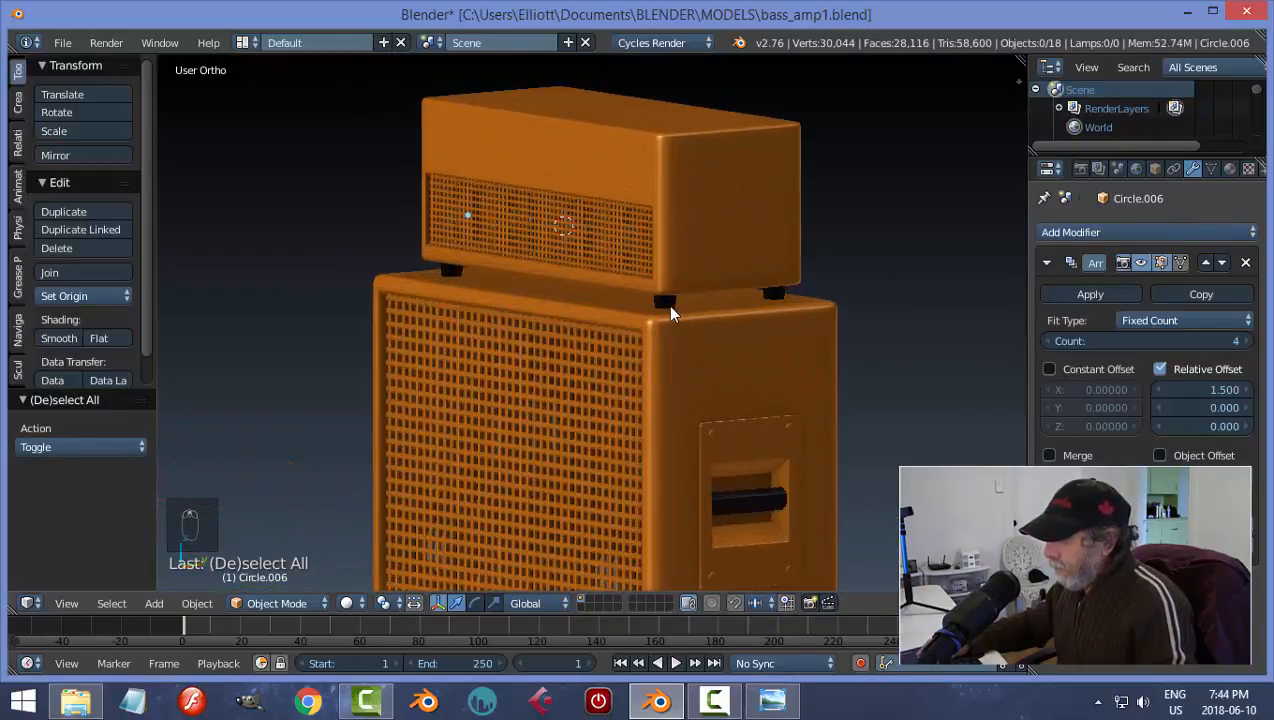
- Raise the head's feet slightly along Z, by about 0.016, and deselect them
right_click(667, 302)
right_click(667, 299)
right_click(666, 298)
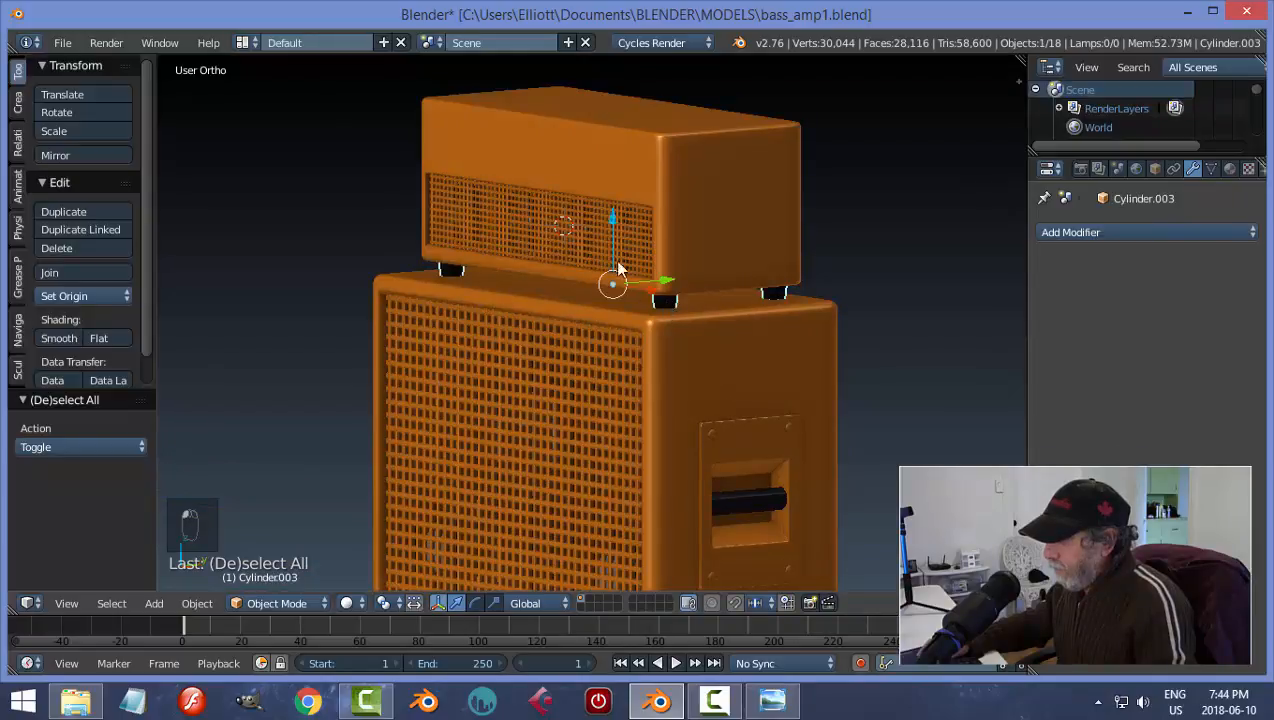
left_click_drag(614, 219, 614, 215)
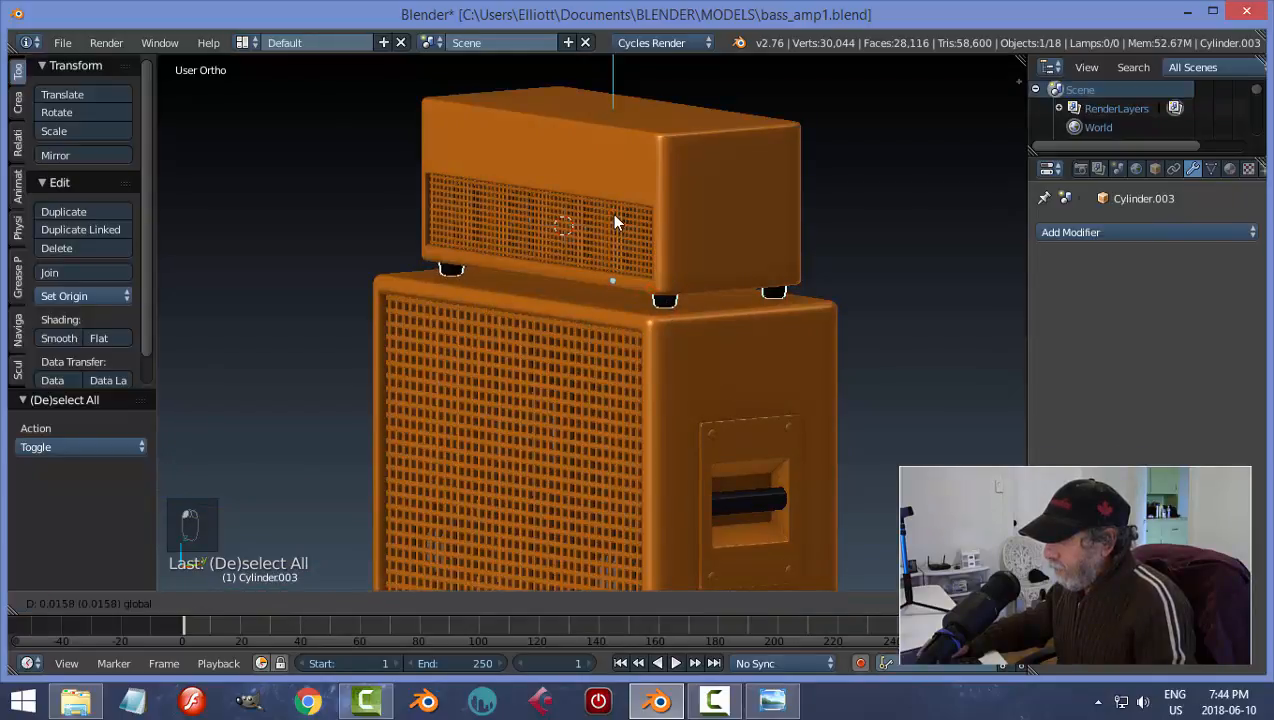
key("a")
middle_click_drag(785, 240, 837, 268)
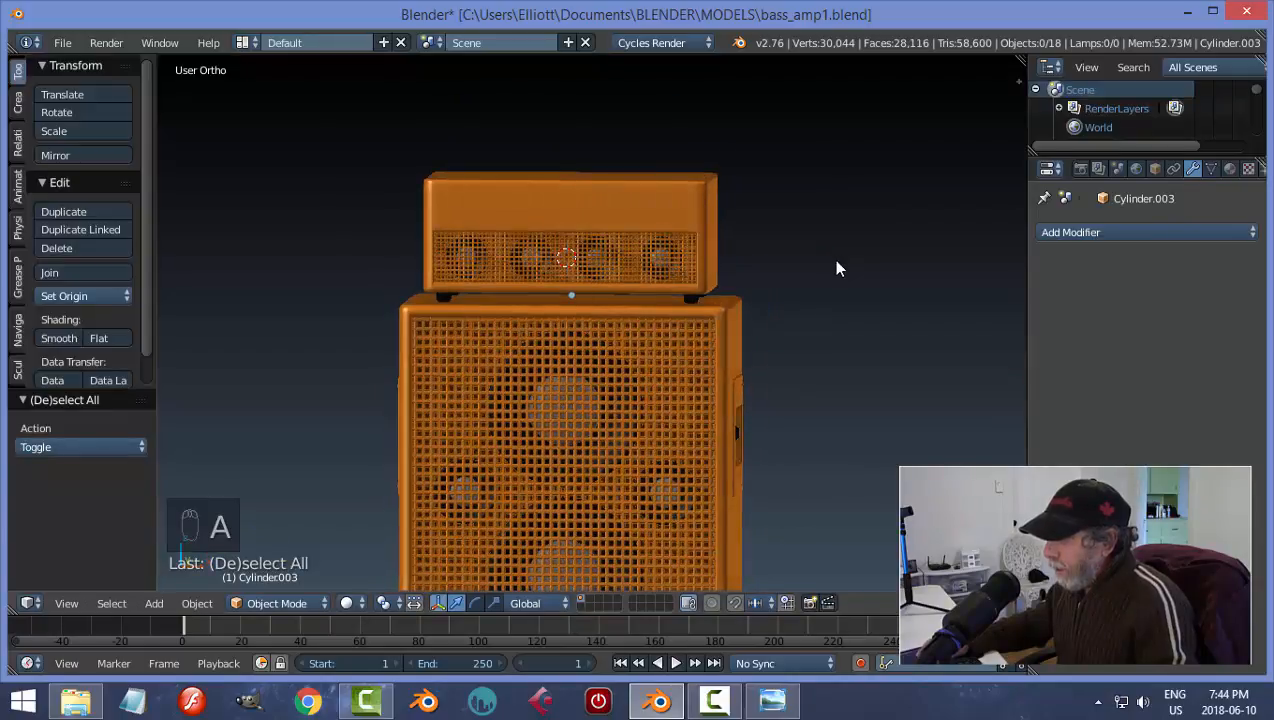
- Move the head's body, grille and speaker row down together by 0.020 along Z onto the feet, and deselect everything
key("KP_1")
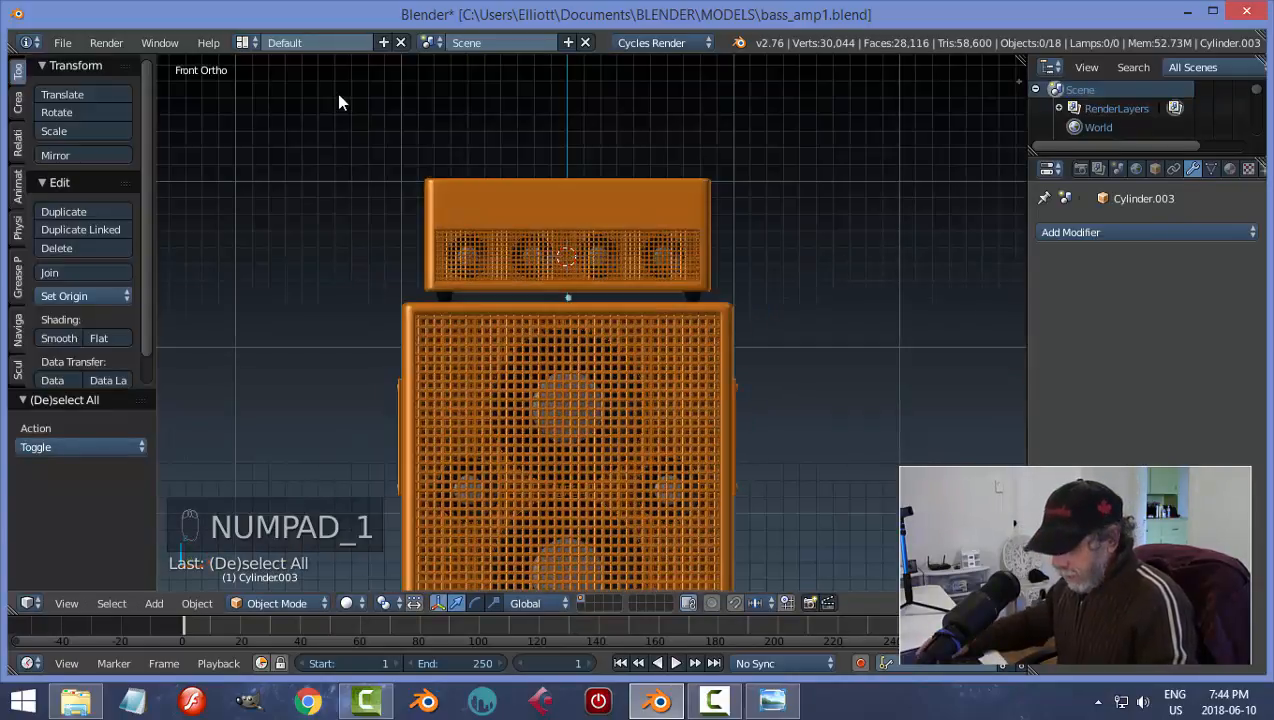
key("b")
left_click_drag(305, 101, 811, 294)
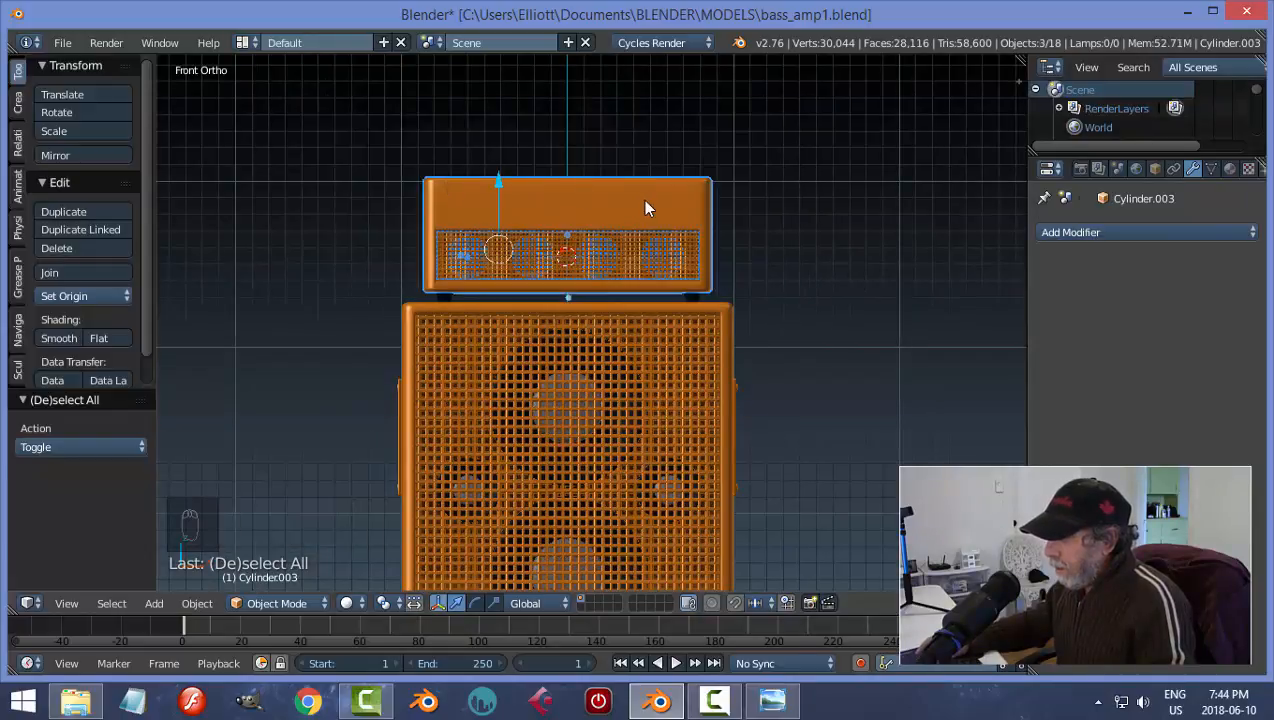
key("h")
key("alt+h")
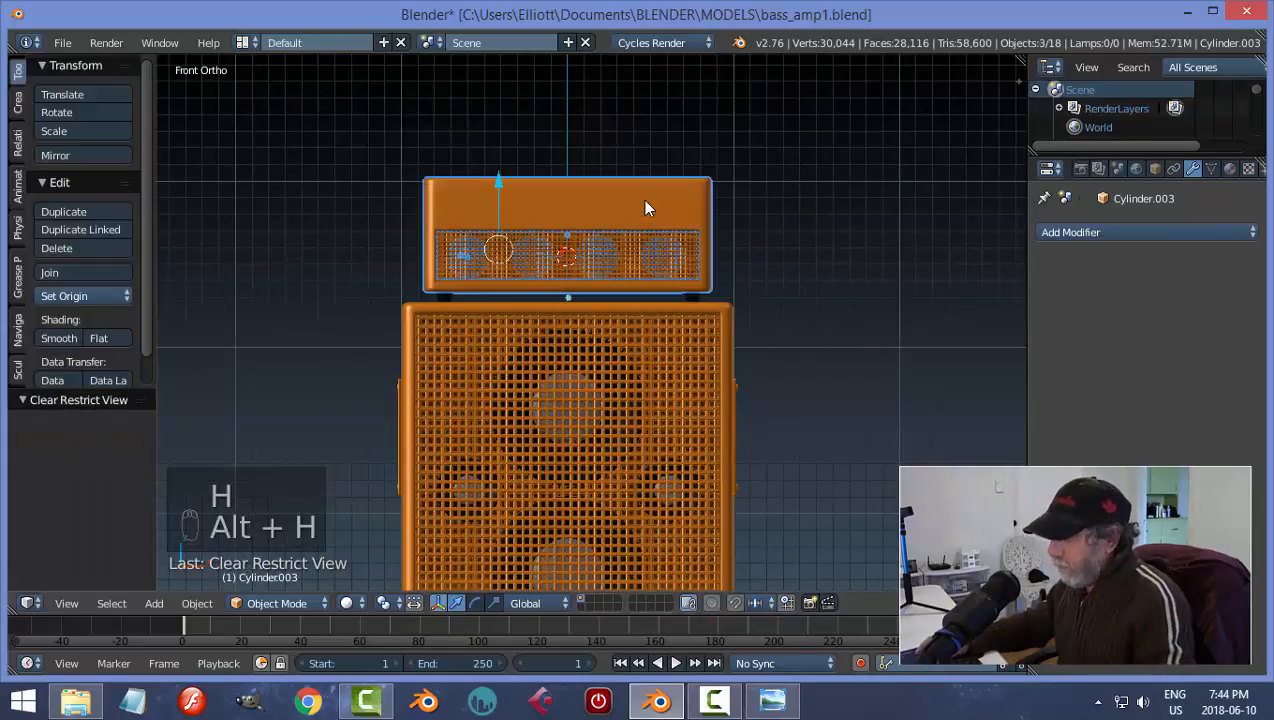
scroll(512, 187, "up", 3)
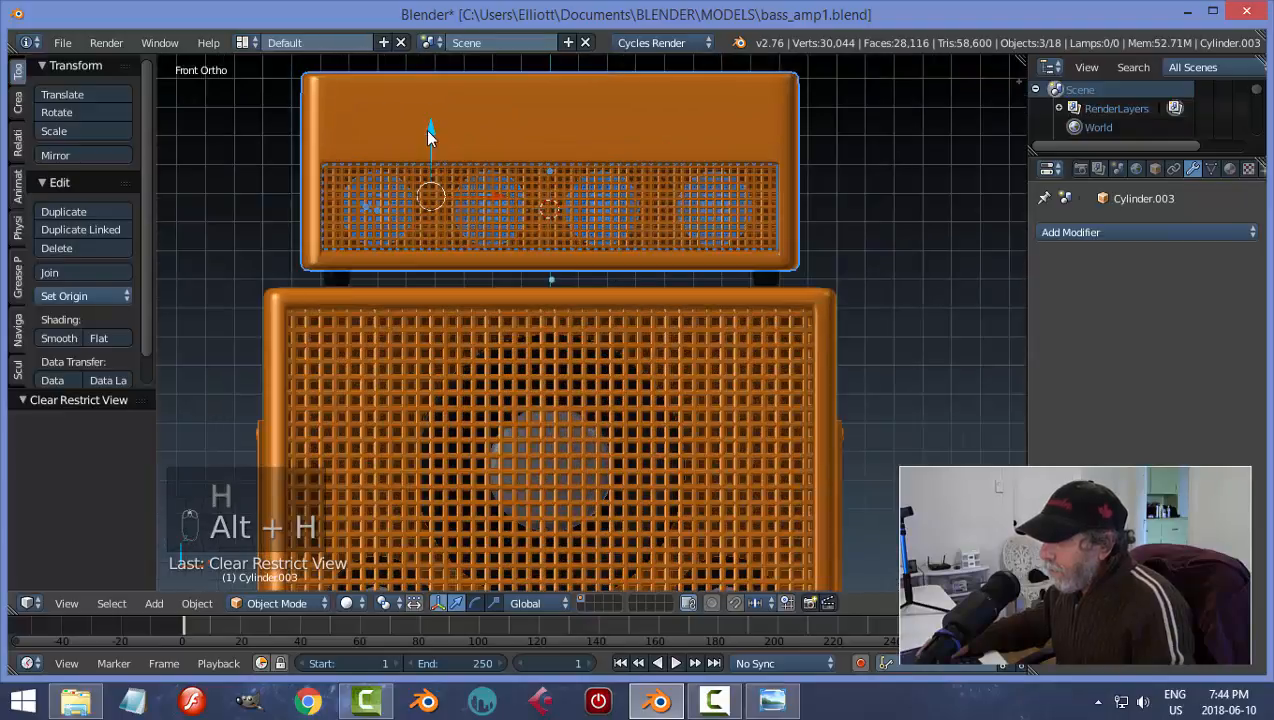
left_click_drag(430, 127, 432, 138)
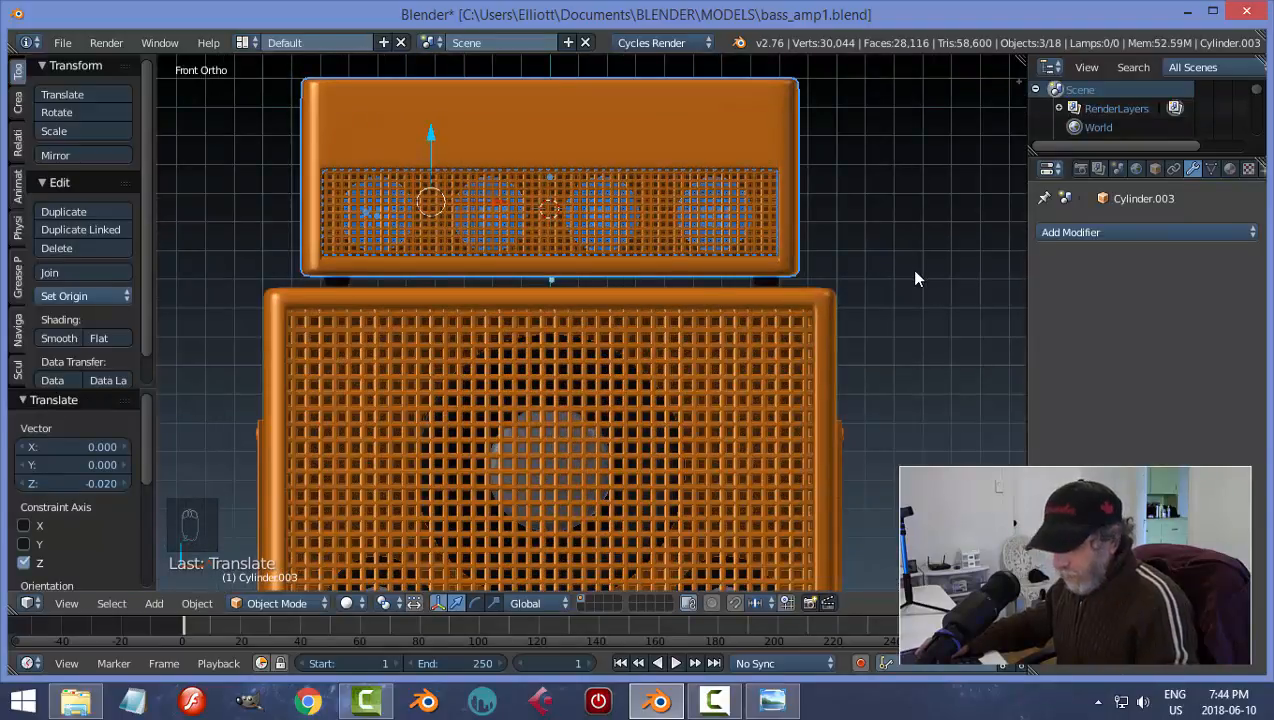
key("a")
- View the whole amp at an angle and save the file over the existing bass_amp1.blend
scroll(880, 261, "down", 3)
middle_click_drag(880, 261, 759, 360)
key("ctrl+s")
key("Return")
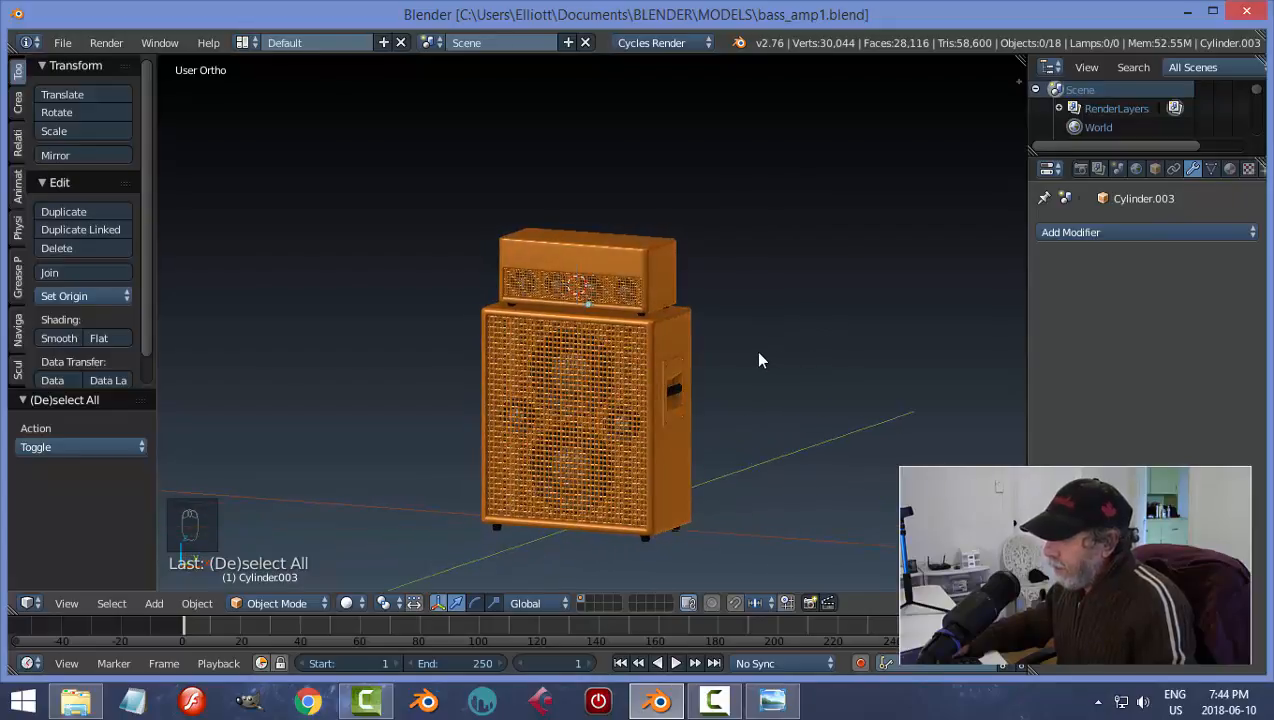
- Inset the large front face above the head's grille with a thickness of about 0.027
scroll(708, 353, "up", 4)
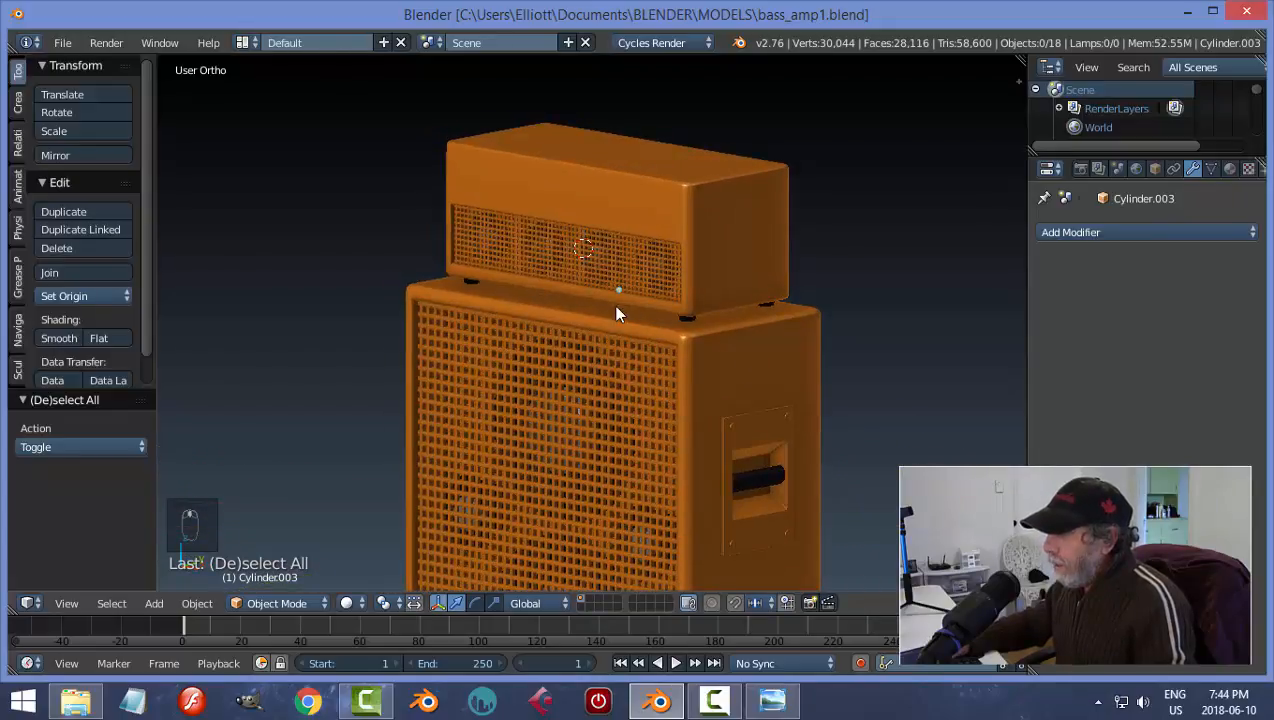
middle_click_drag(616, 314, 630, 264)
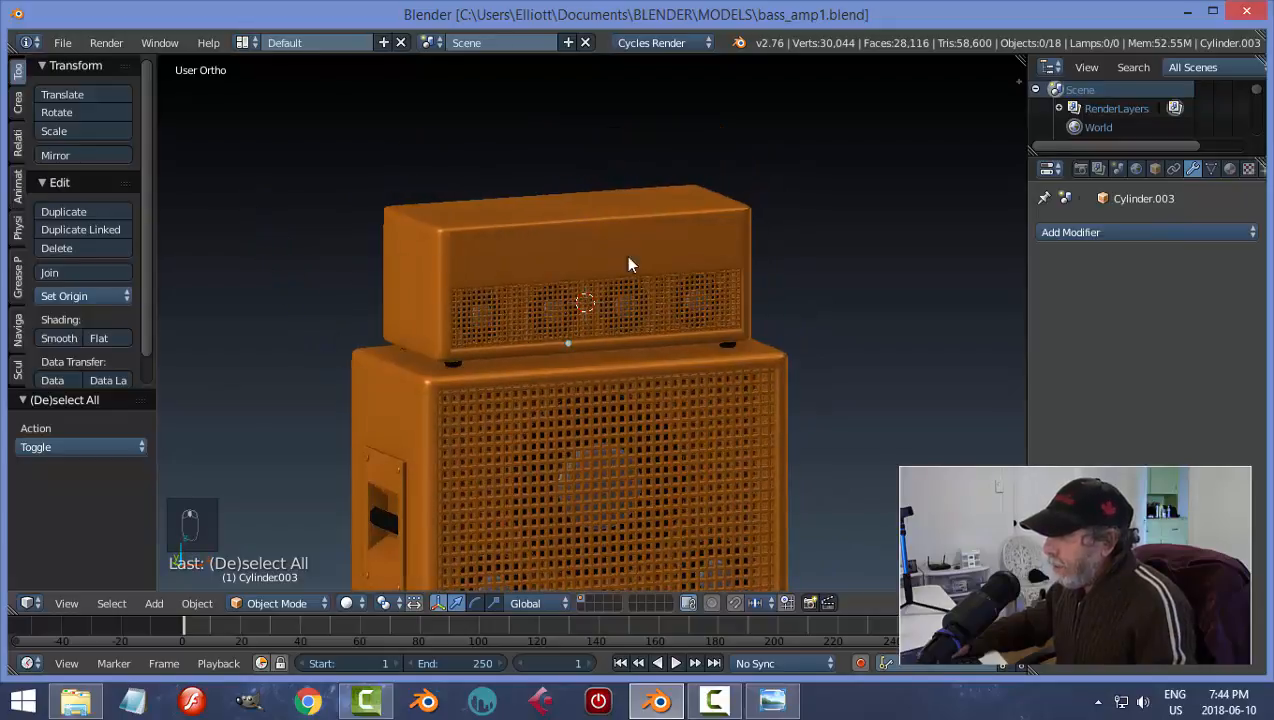
right_click(629, 264)
key("Tab")
left_click(953, 268)
scroll(720, 294, "up", 3)
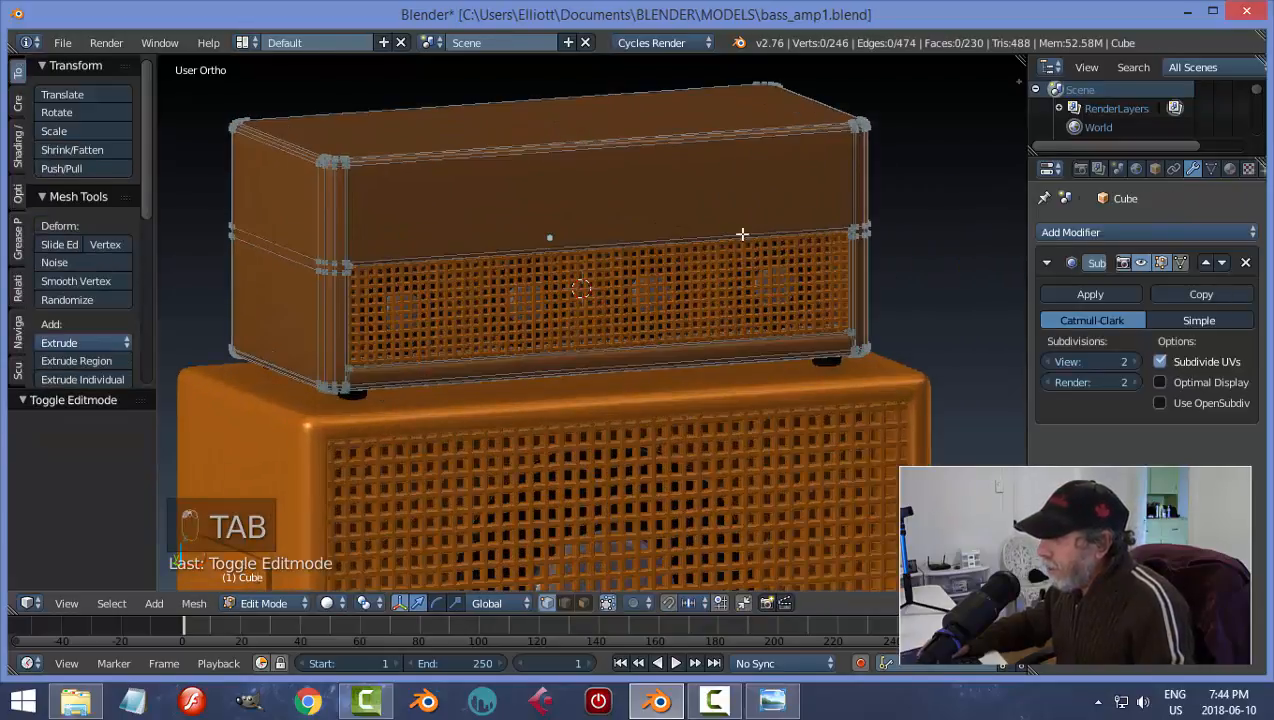
key("ctrl+Tab")
left_click(770, 322)
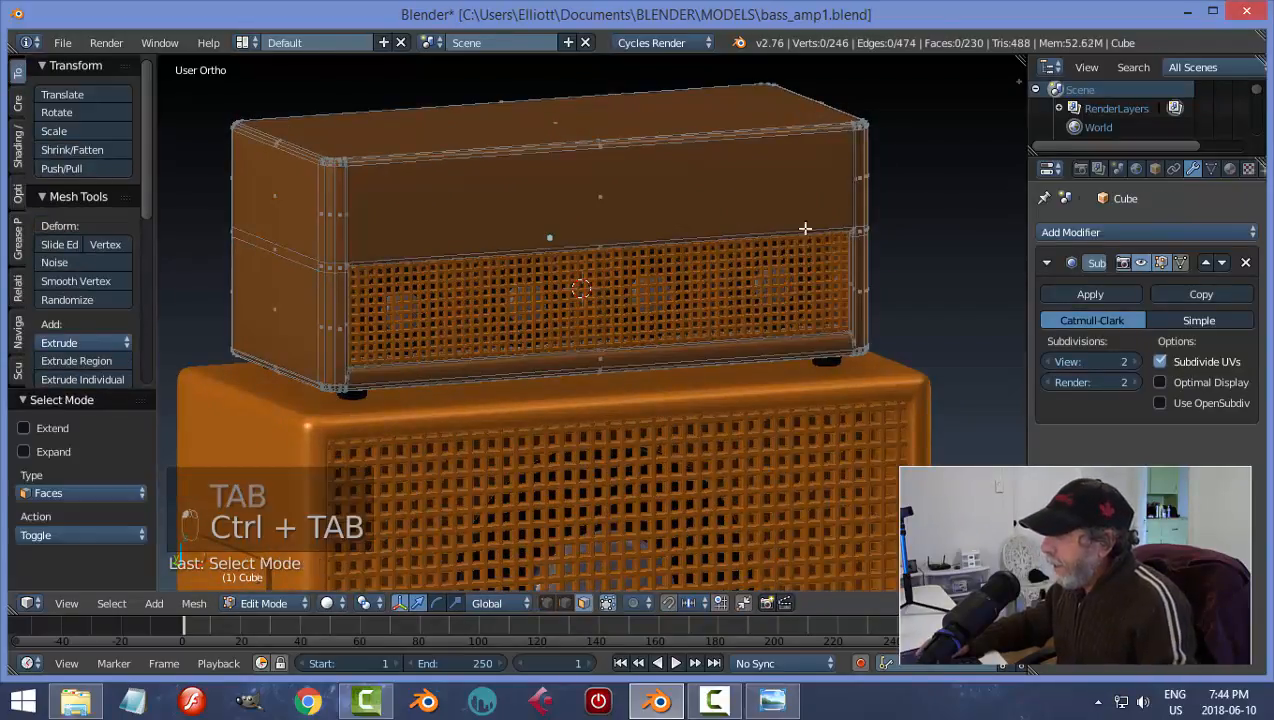
right_click(805, 227)
scroll(850, 210, "down", 2)
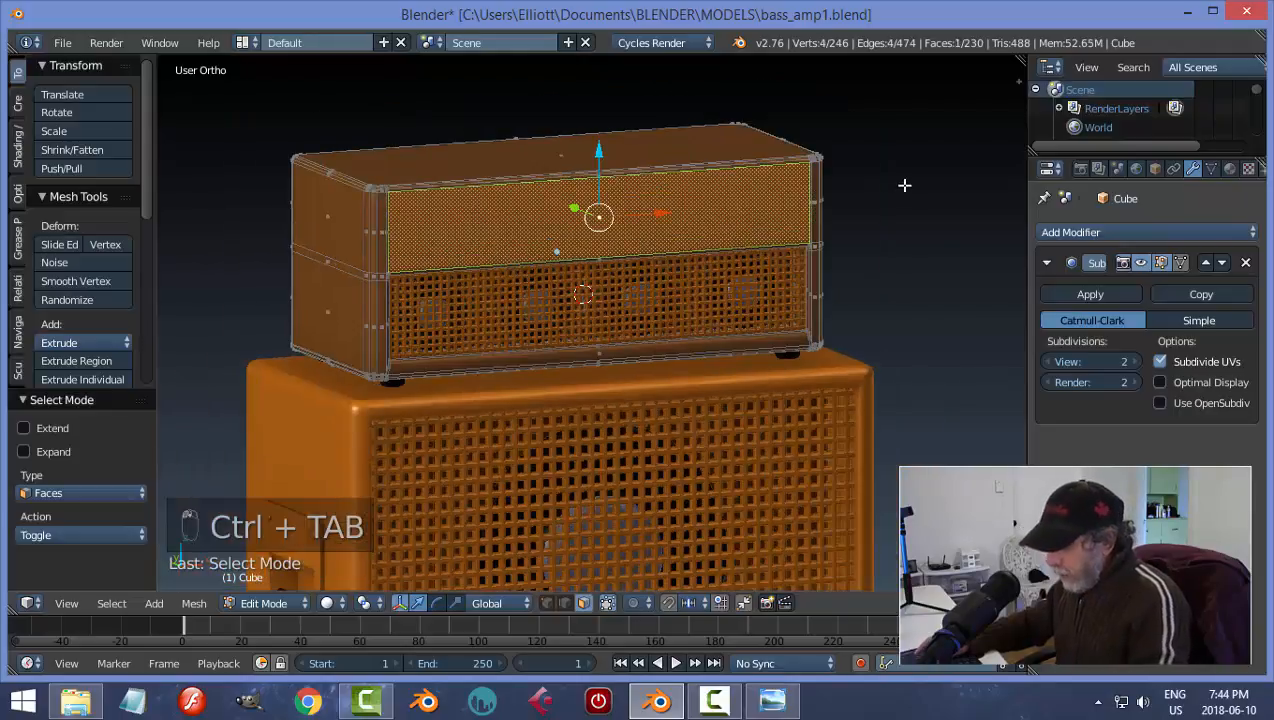
key("i")
left_click(899, 186)
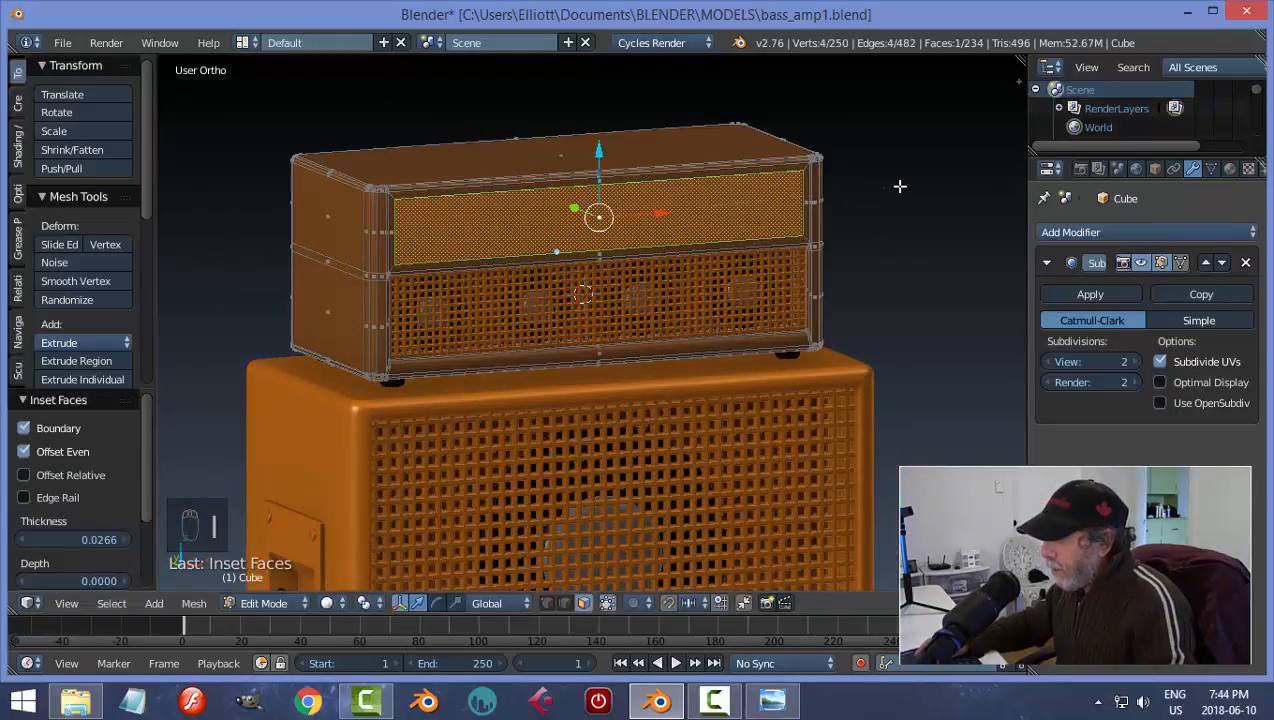
- Extrude the inset front panel face of the head and move it by -0.021 along Y
middle_click_drag(899, 186, 825, 279)
key("e")
left_click(827, 278)
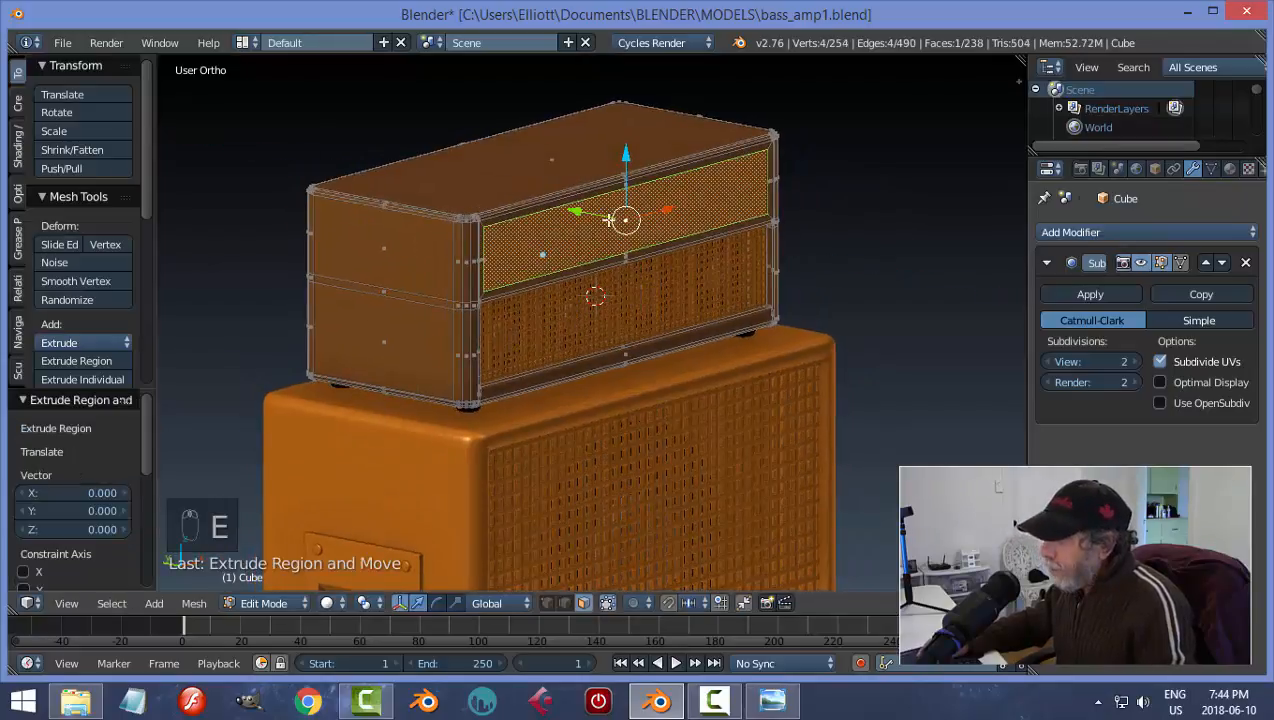
left_click_drag(582, 212, 566, 229)
scroll(885, 245, "down", 1)
middle_click_drag(566, 229, 850, 270)
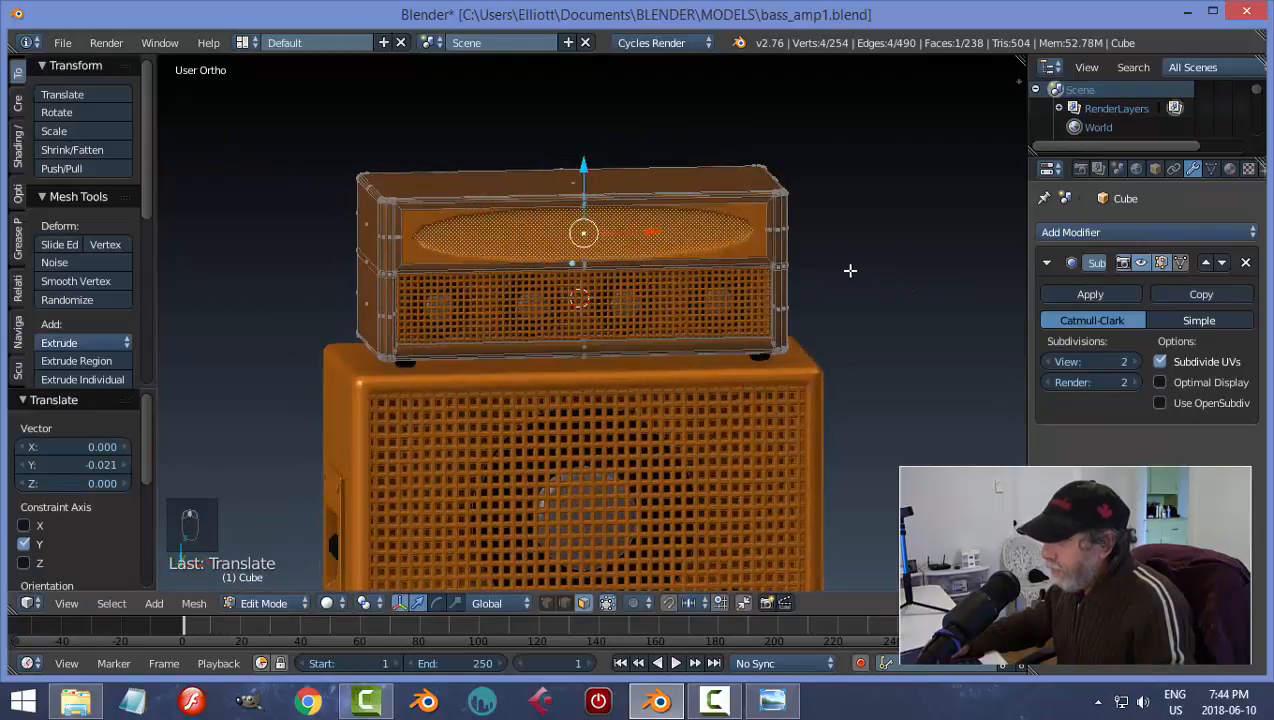
- Add two vertical loop cuts across the head and scale them apart by 2.935 along X to sharpen the panel's side edges
key("ctrl+r")
left_click(676, 240)
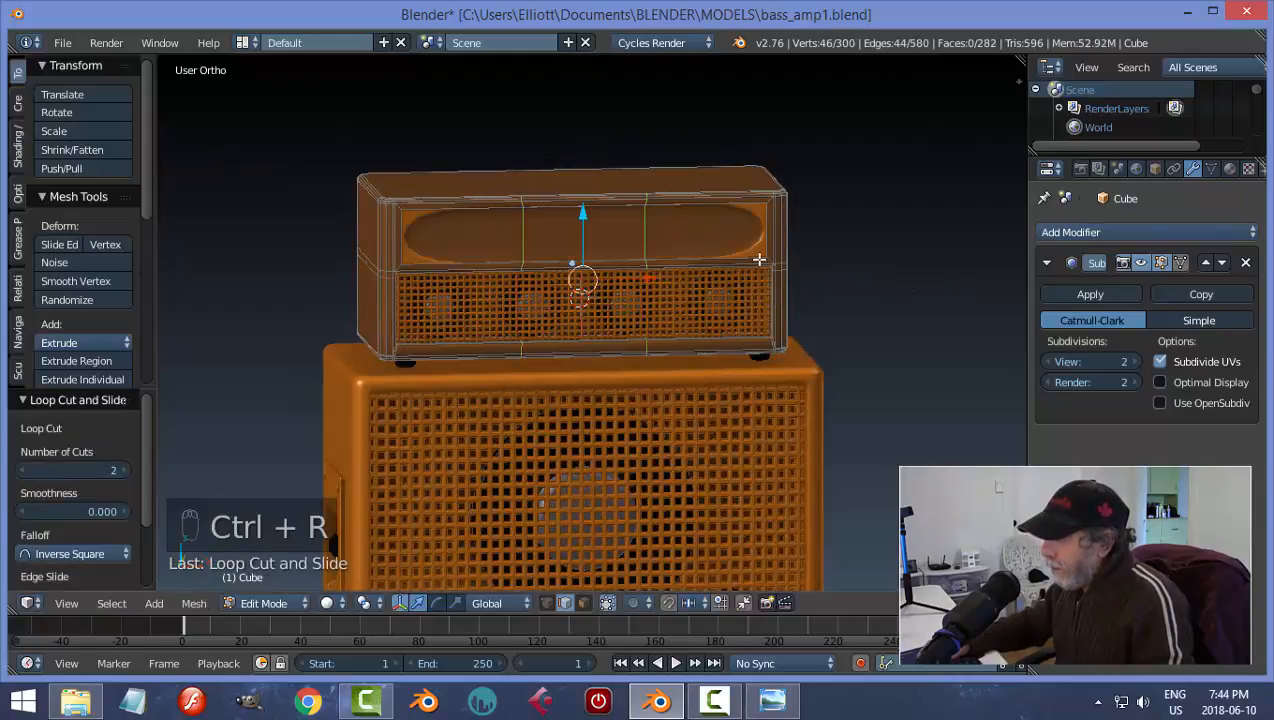
key("s")
key("x")
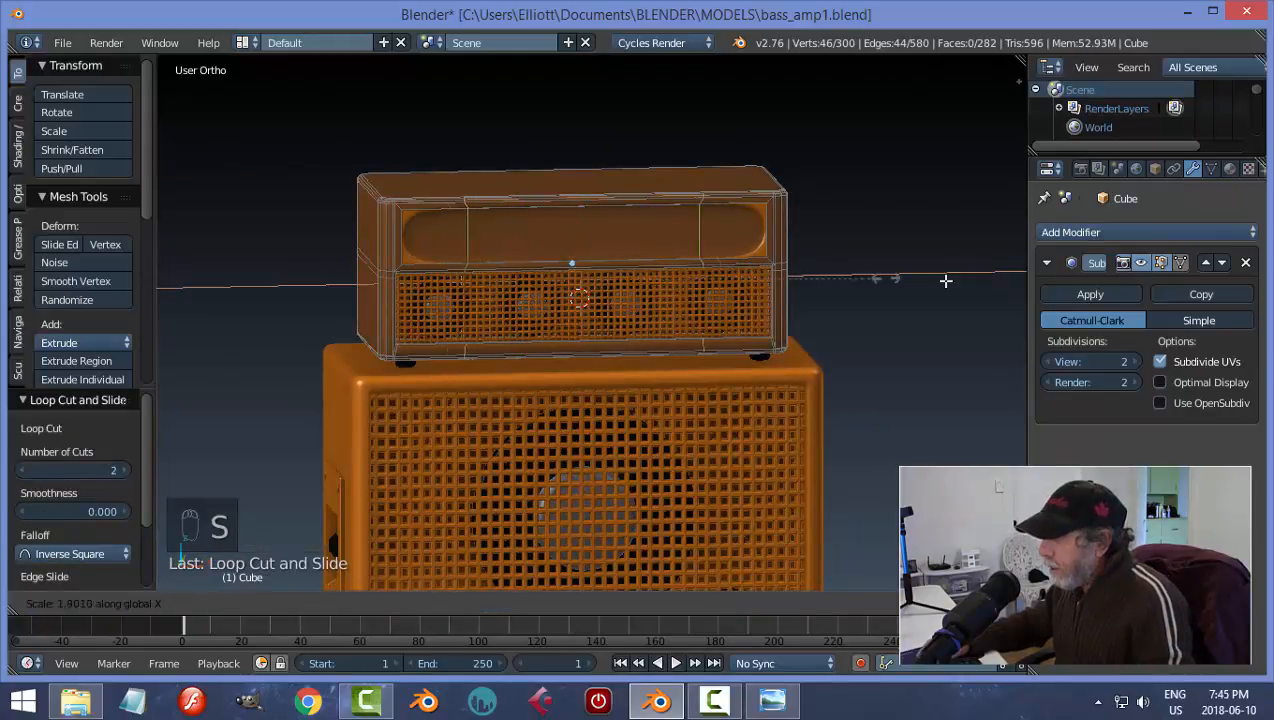
left_click(181, 300)
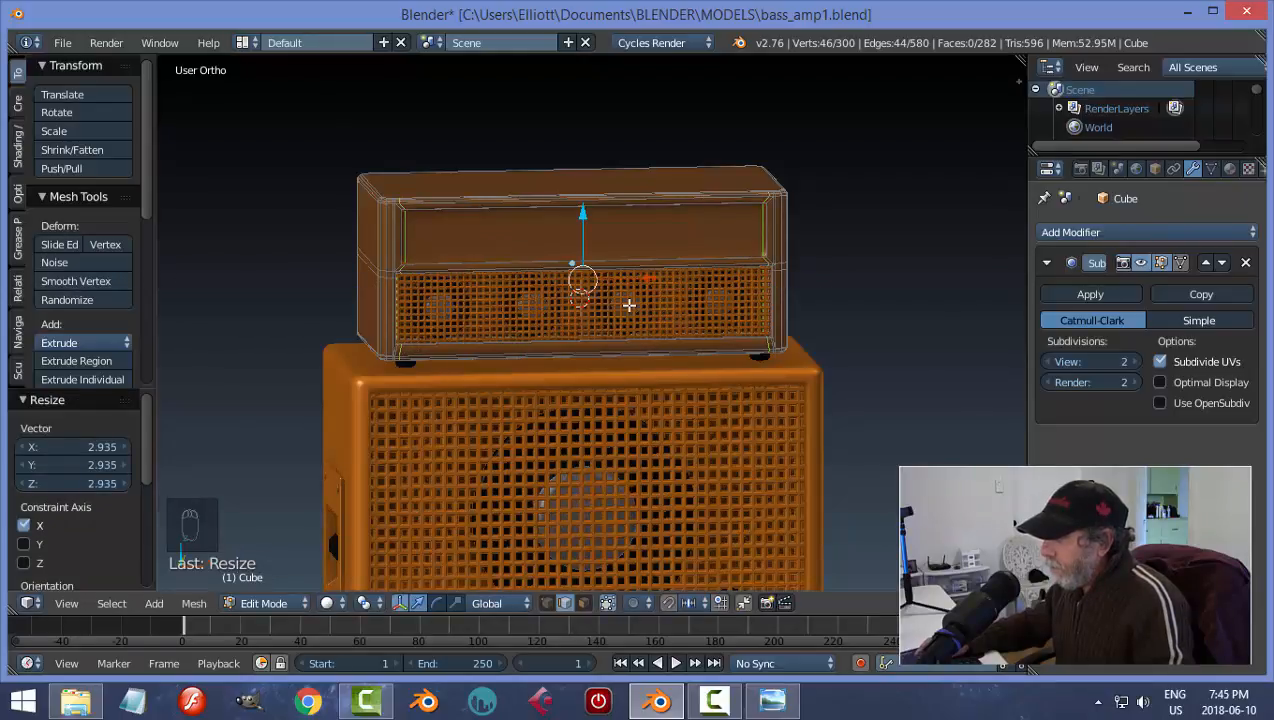
key("Tab")
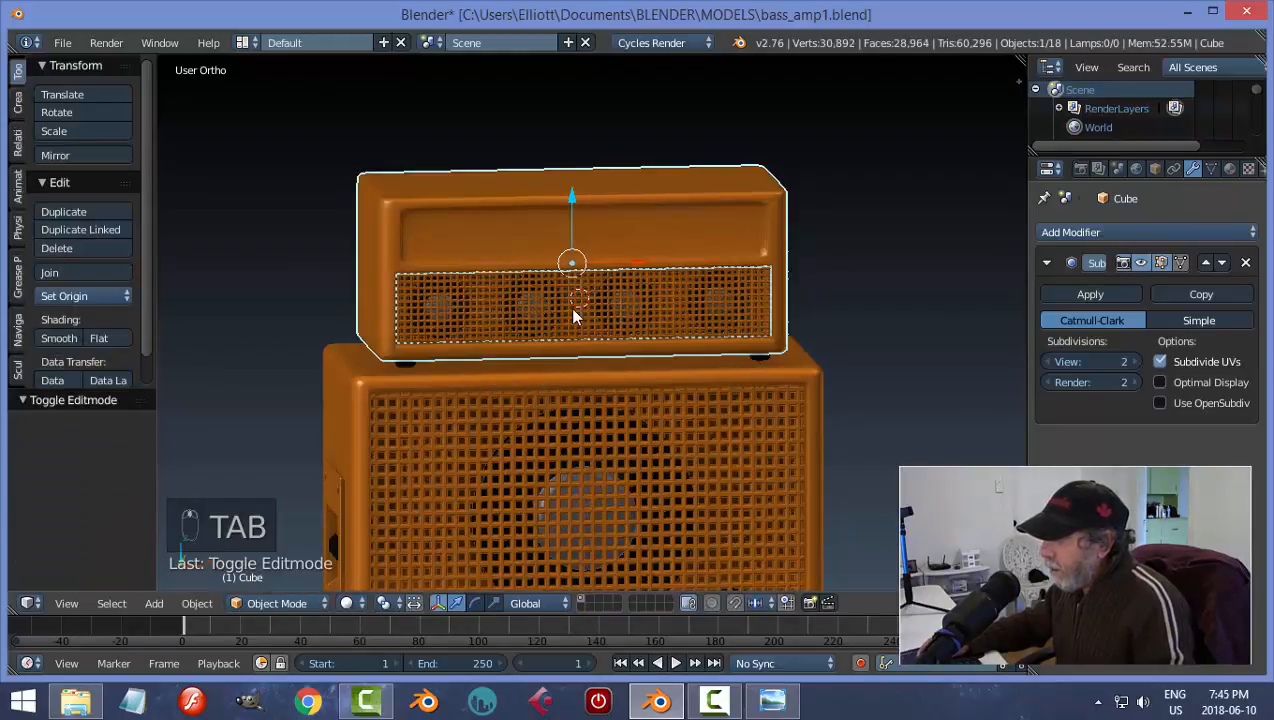
middle_click_drag(569, 307, 487, 300)
- Add two horizontal loop cuts around the head, one near the upper and one near the lower edge of the front panel
key("Tab")
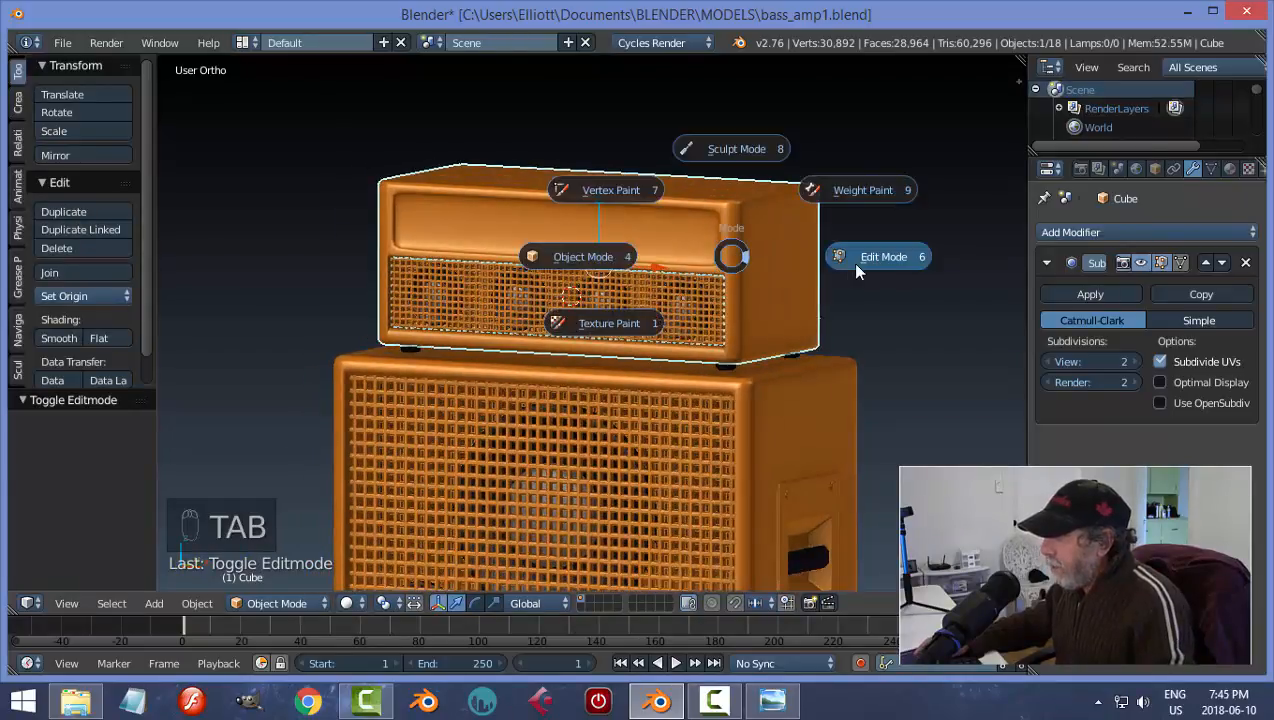
key("ctrl+r")
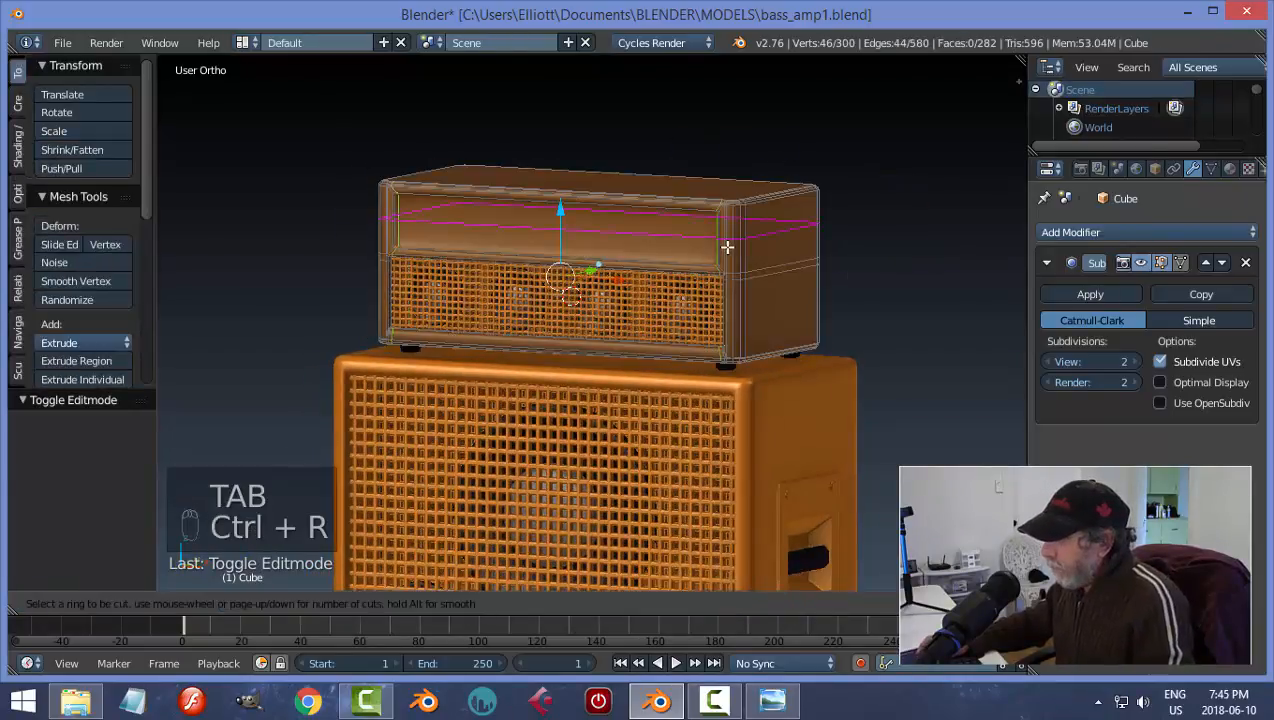
left_click(727, 247)
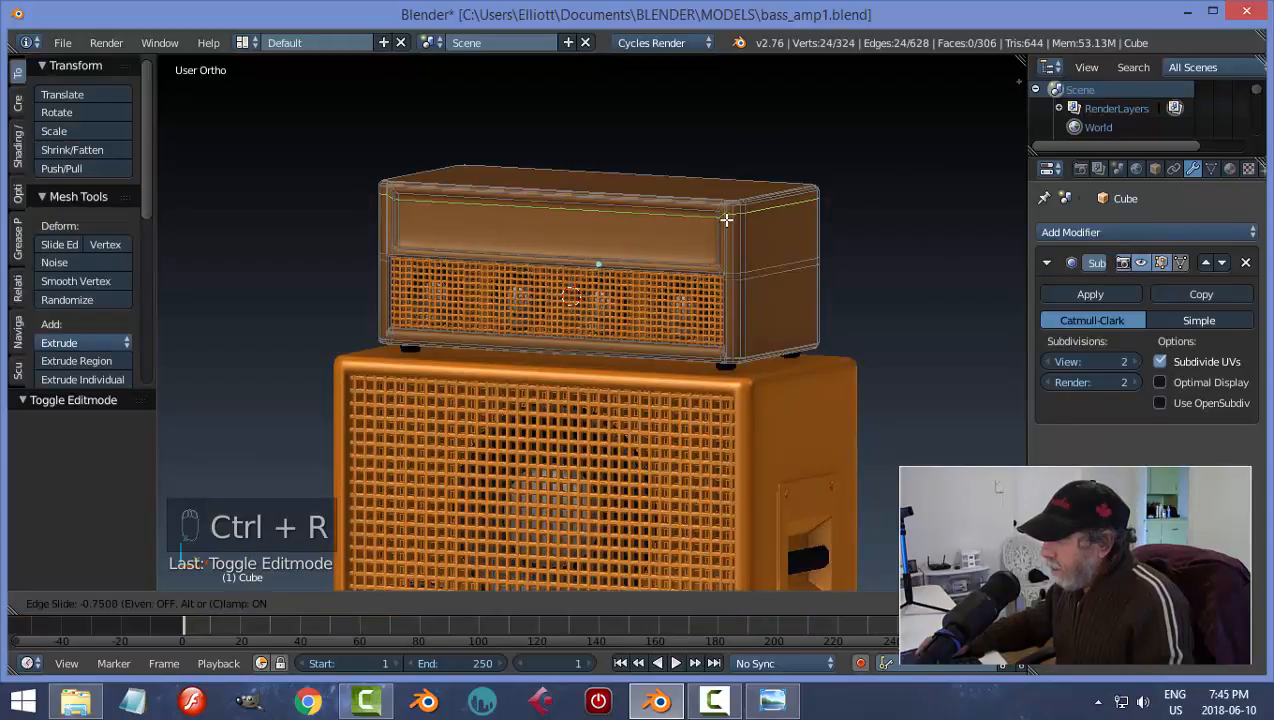
left_click(726, 219)
key("ctrl+r")
left_click(733, 246)
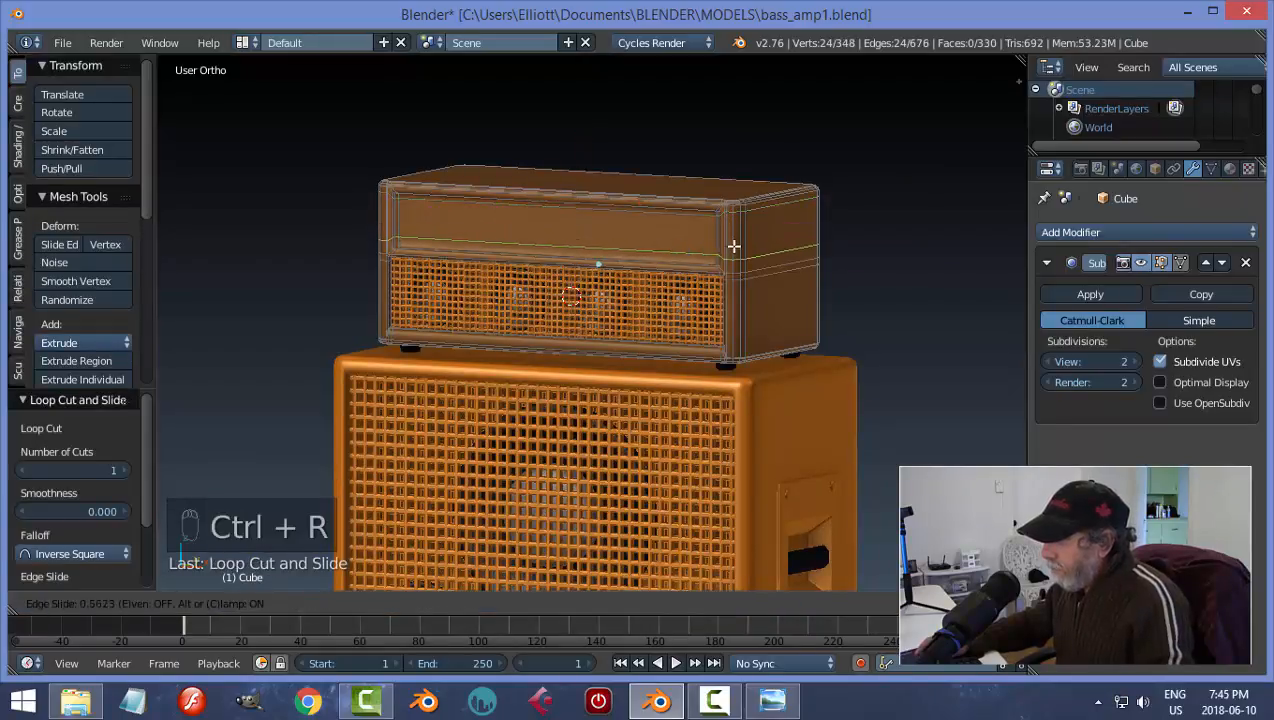
left_click(734, 248)
key("Tab")
left_click(654, 252)
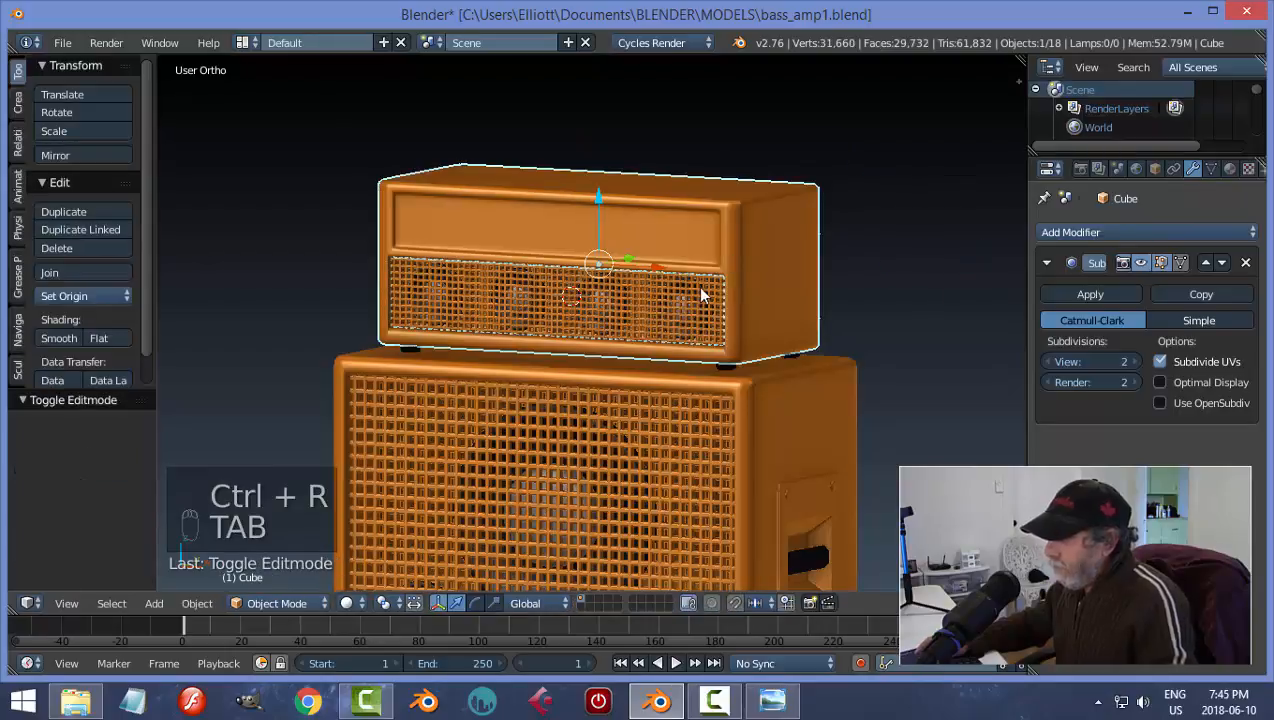
- Nudge the lower horizontal edge loop of the head slightly down along Z to tighten the panel's lower edge
key("a")
key("a")
scroll(541, 279, "down", 4)
middle_click_drag(541, 279, 680, 285)
scroll(657, 328, "up", 5)
key("Tab")
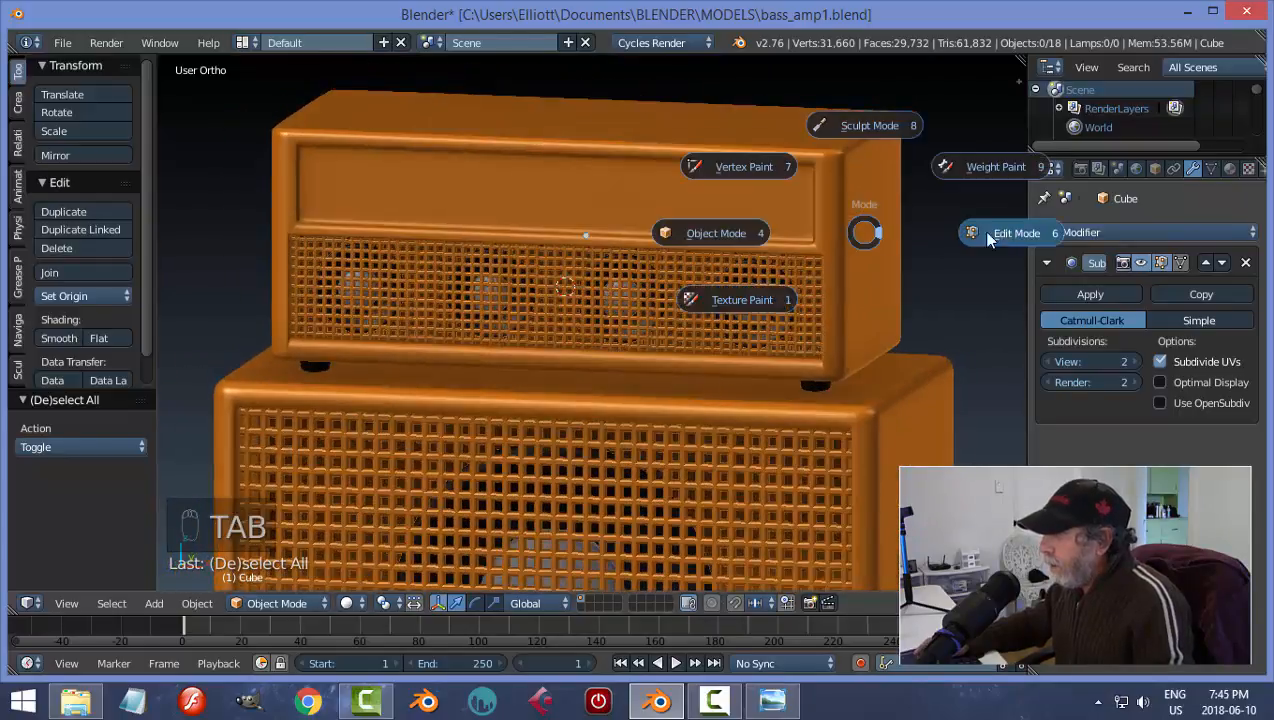
left_click(981, 232)
scroll(853, 232, "up", 2)
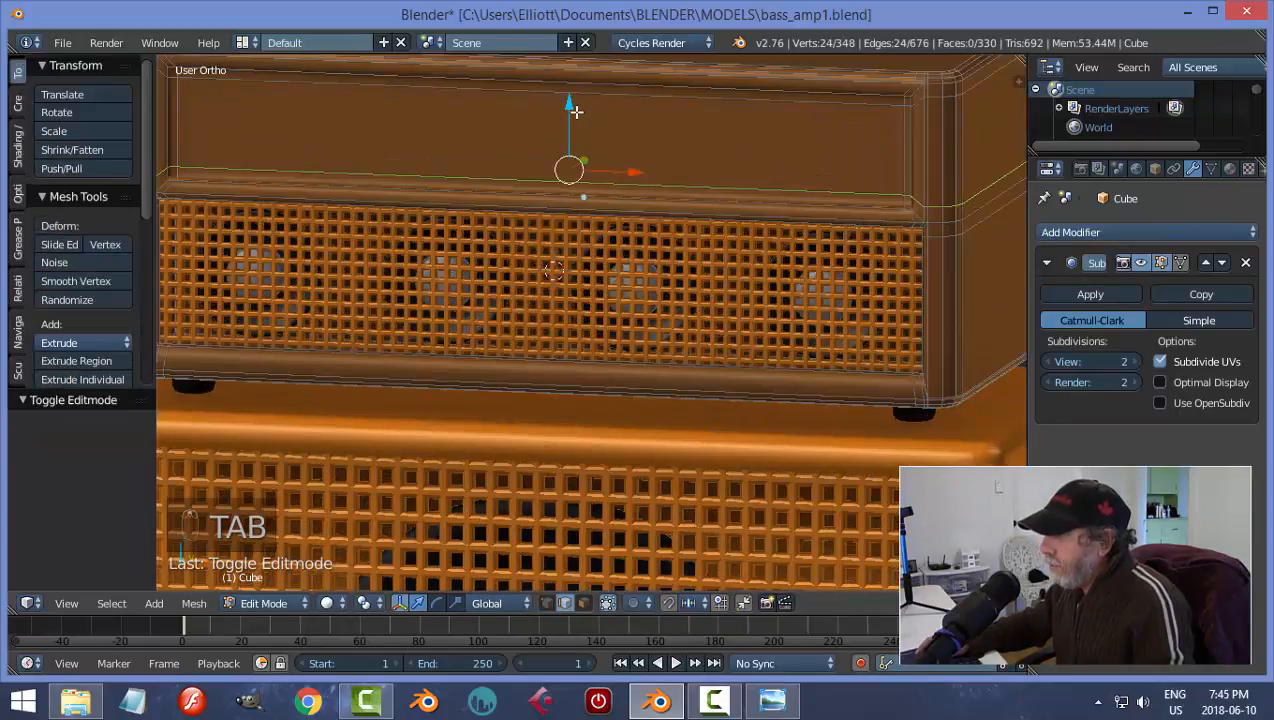
left_click_drag(576, 112, 577, 114)
key("a")
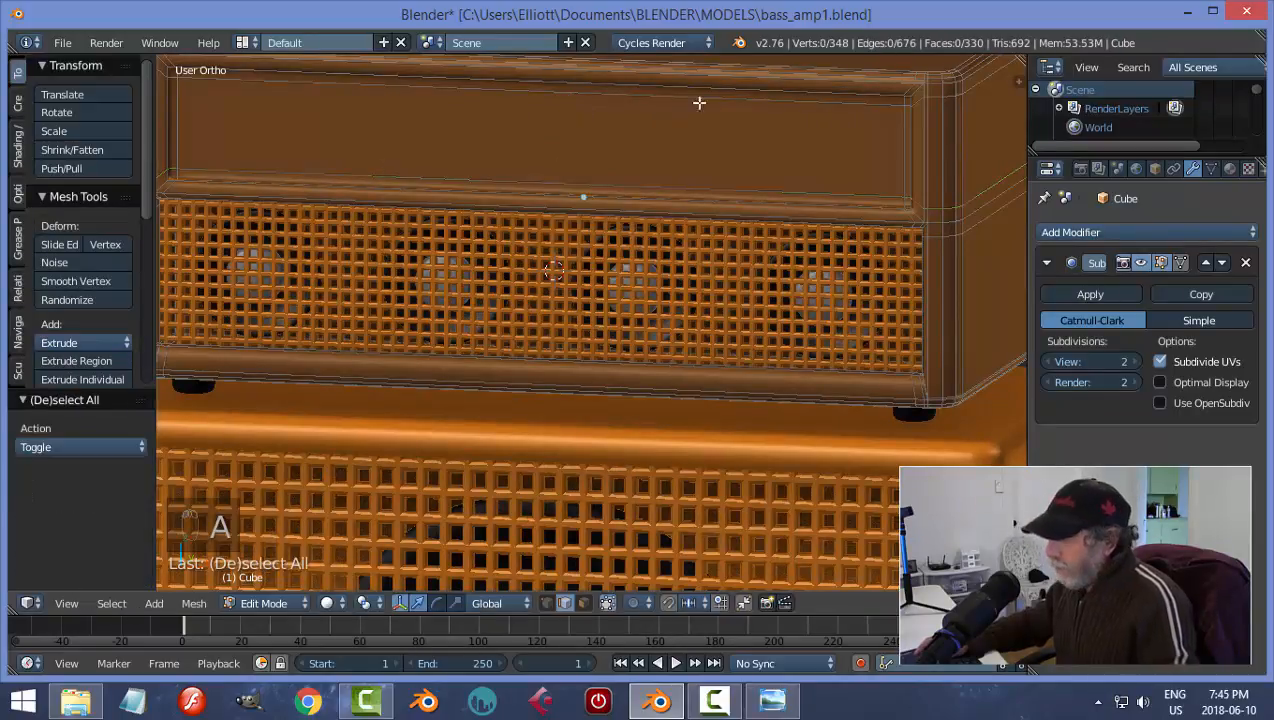
- Move the upper horizontal edge loop of the front panel up by 0.011 along Z and return to Object Mode
right_click(712, 93, "alt")
scroll(597, 132, "down", 3)
left_click_drag(582, 82, 580, 82)
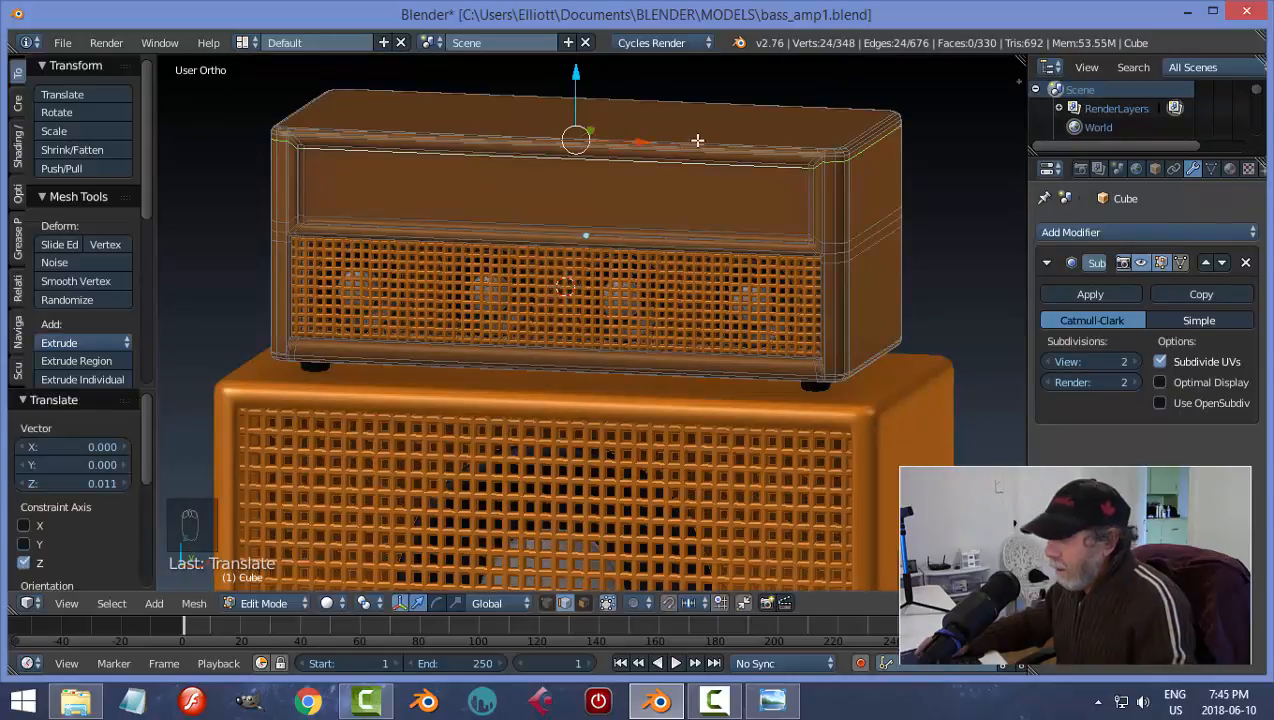
key("a")
key("Tab")
left_click(551, 148)
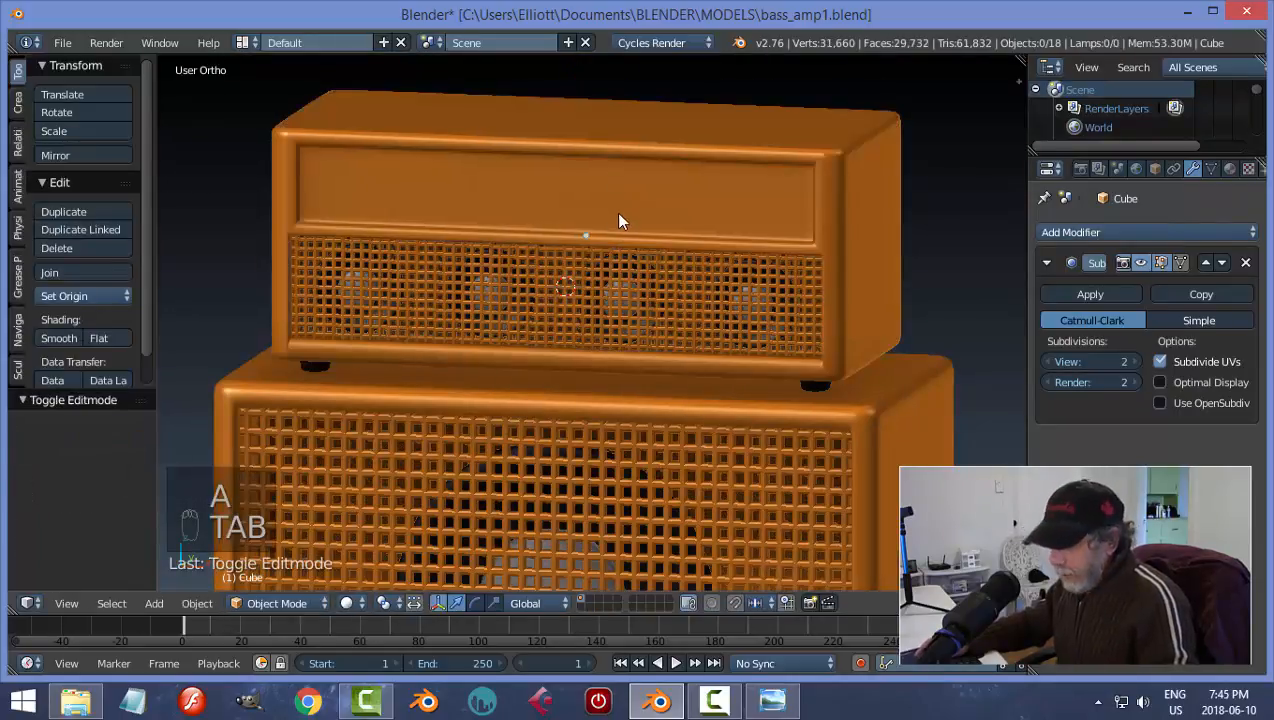
- Inset the large top face of the head slightly to sharpen its edges, and return to Object Mode
scroll(615, 212, "down", 2)
middle_click_drag(615, 212, 678, 207)
key("Tab")
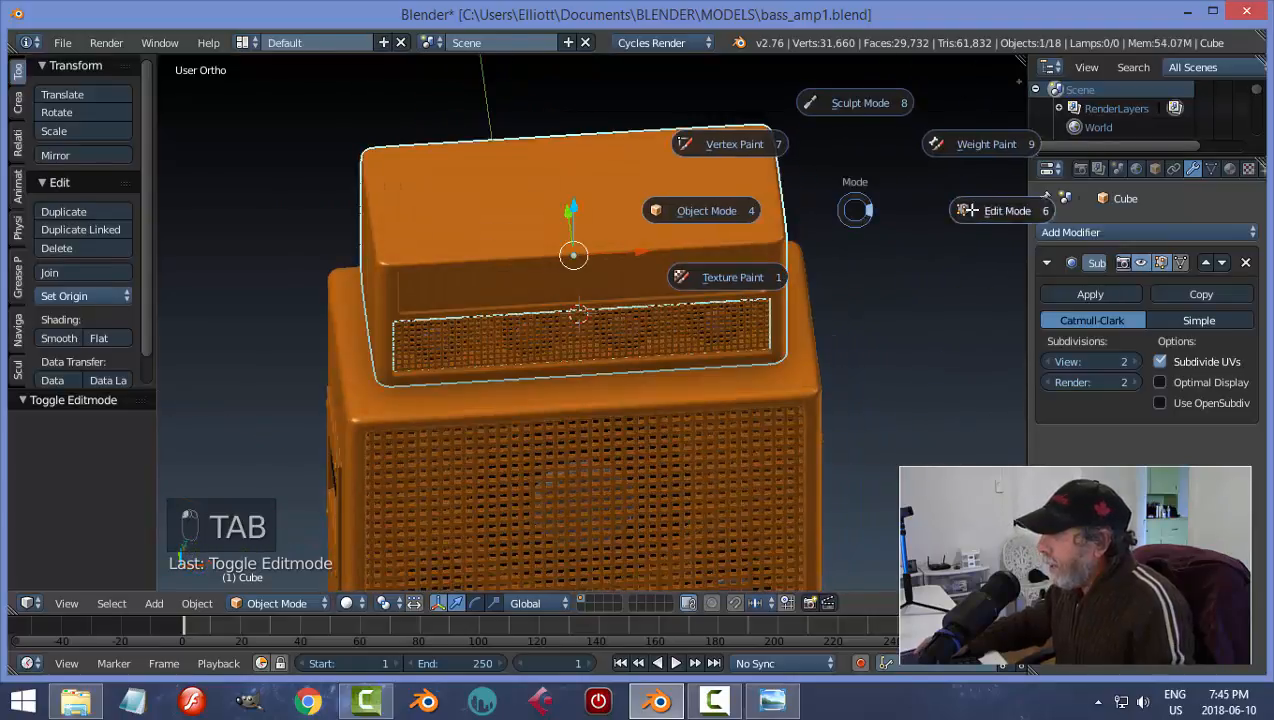
key("ctrl+Tab")
left_click(664, 190)
right_click(694, 179)
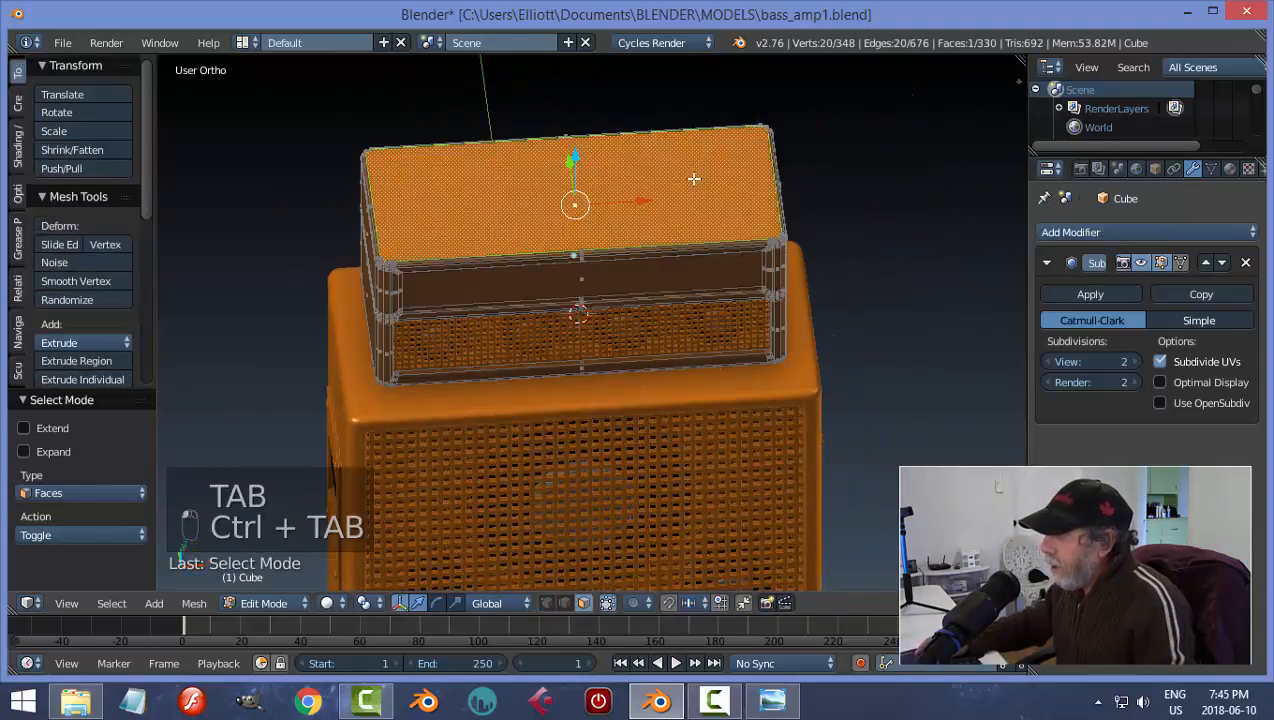
key("i")
left_click(847, 175)
key("a")
key("Tab")
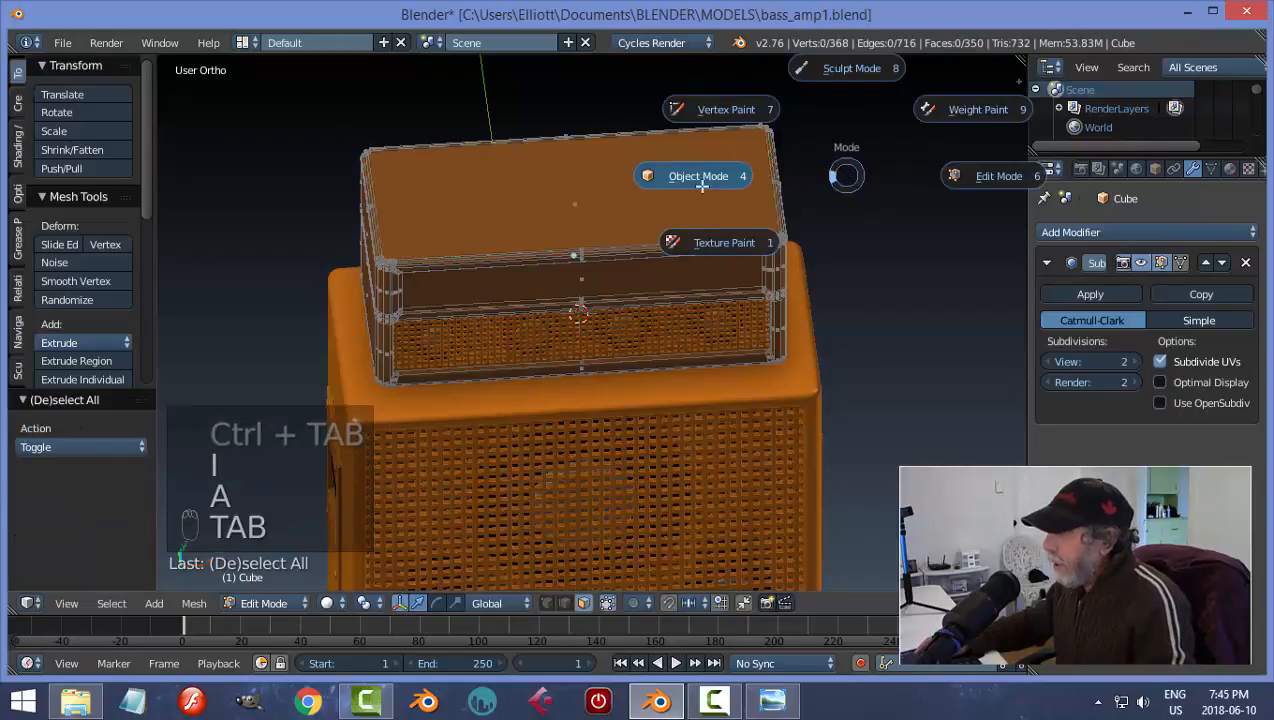
left_click(702, 185)
- Deselect everything and save the file with the finished head panel
key("a")
middle_click_drag(818, 279, 756, 323)
key("ctrl+s")
mouse_move(690, 372)
middle_mouse_down()
mouse_move(716, 305)
mouse_move(715, 330)
mouse_move(657, 317)
mouse_move(652, 348)
mouse_move(697, 357)
middle_mouse_up()
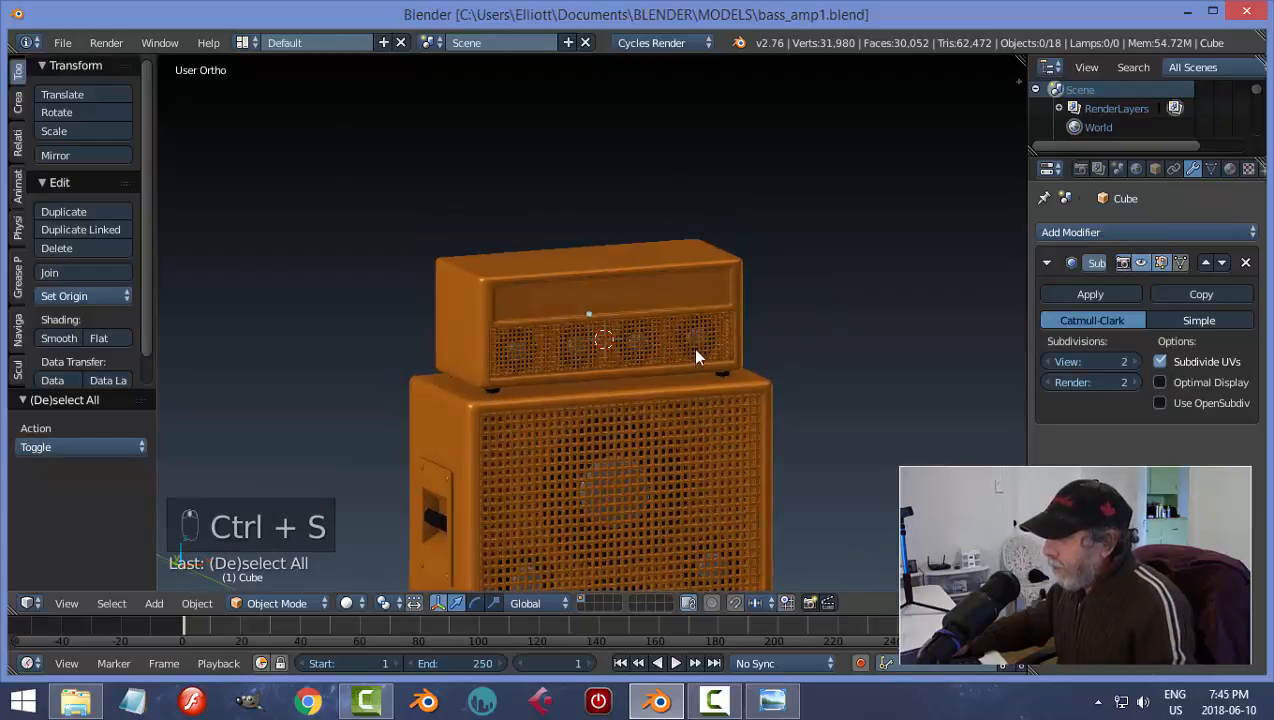
- Snap the 3D cursor to the large front panel face above the head's grille and return to Object Mode
right_click(628, 288)
key("Tab")
left_click(751, 311)
scroll(708, 287, "up", 3)
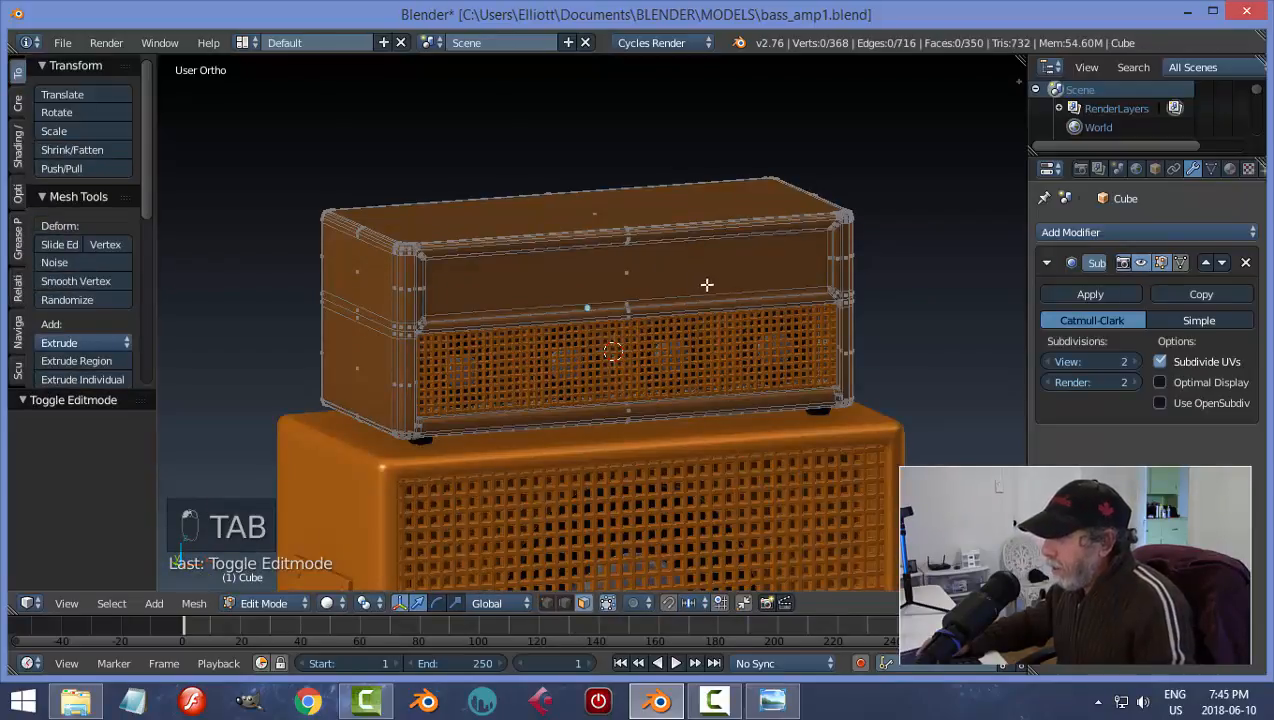
right_click(707, 285)
key("shift+s")
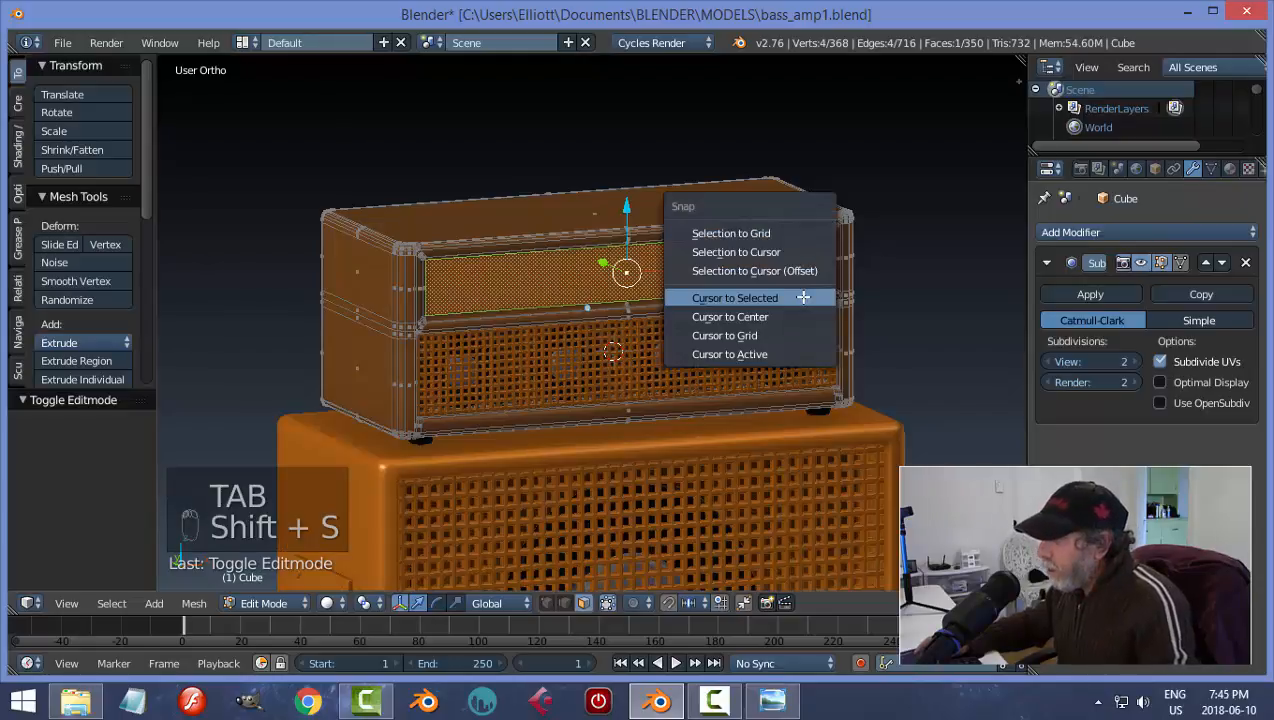
left_click(805, 298)
key("a")
key("Tab")
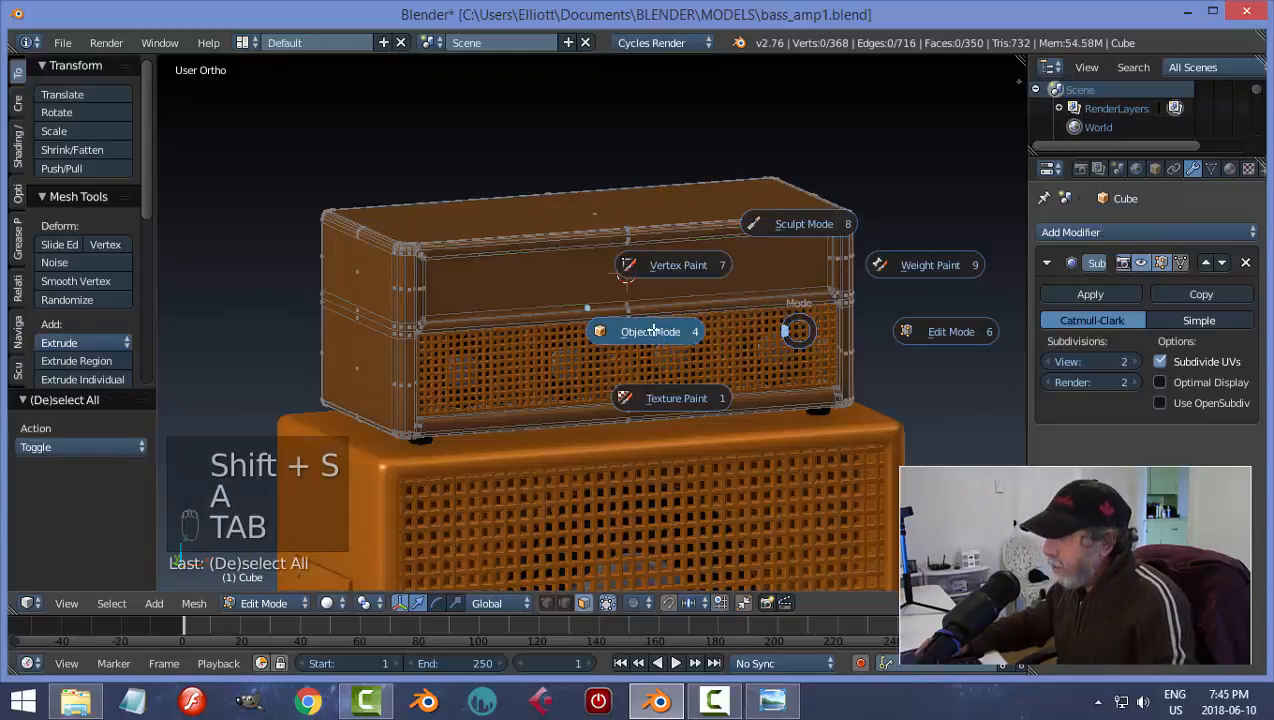
left_click(800, 327)
- Add a mesh circle at the 3D cursor and rotate it 90° about X so it faces forward
key("shift+a")
mouse_move(884, 337)
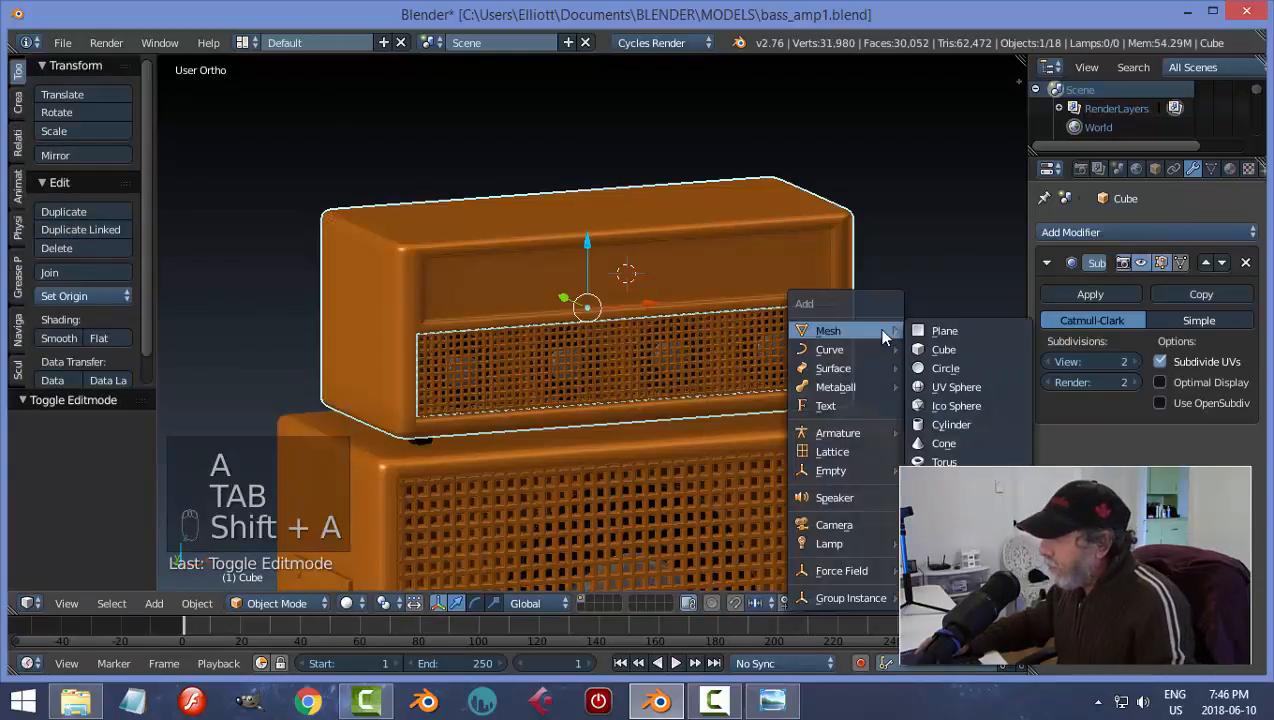
left_click(942, 365)
scroll(868, 304, "down", 2)
middle_click_drag(866, 304, 780, 309)
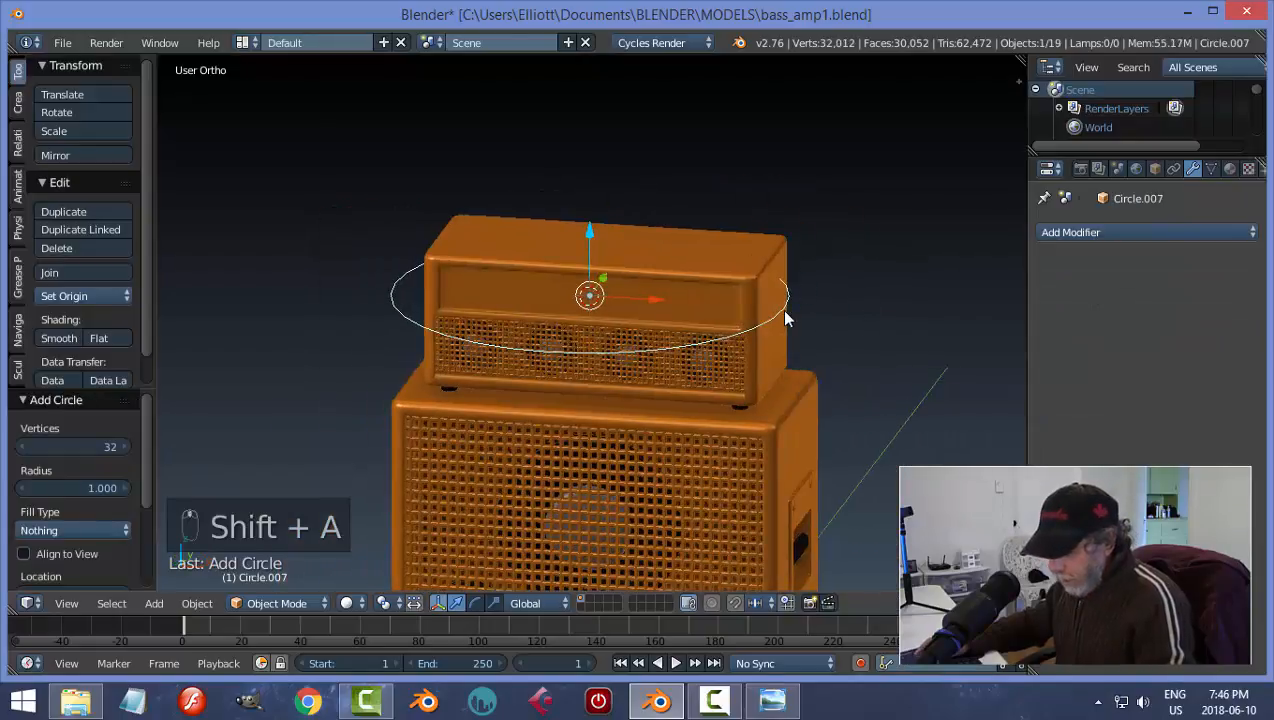
key("r")
key("x")
key("9")
key("0")
key("Return")
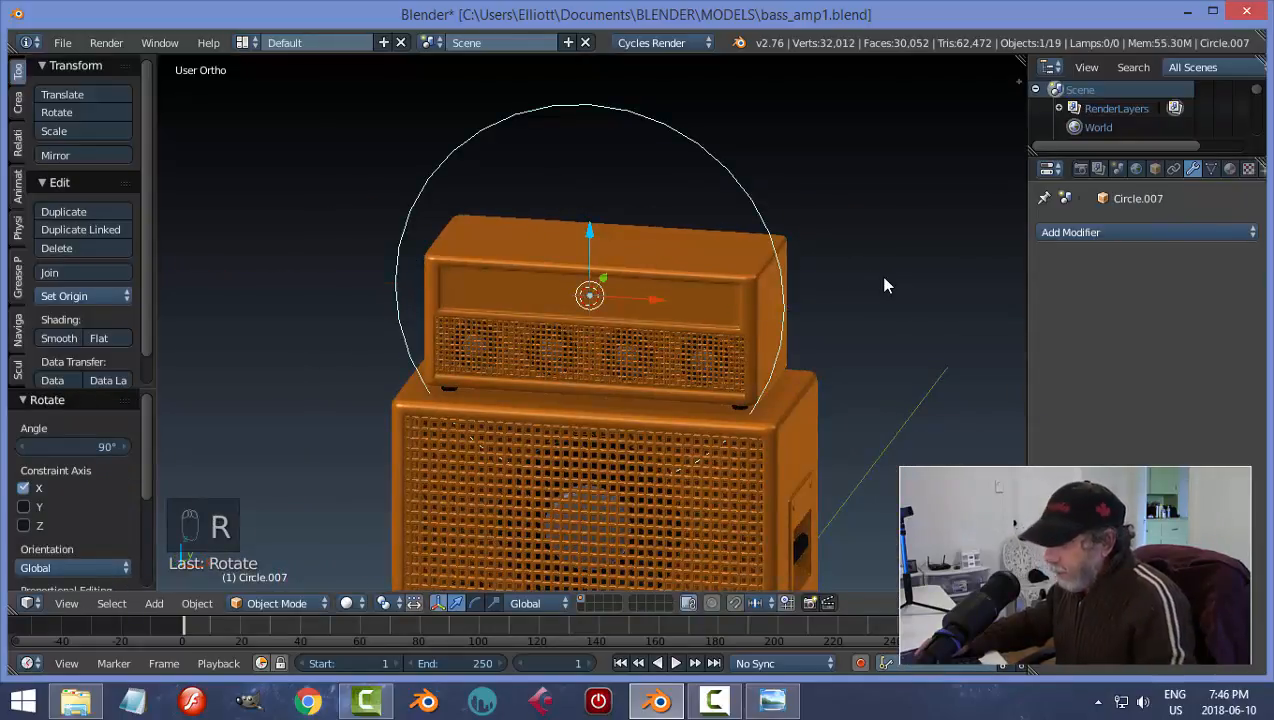
- Scale the circle down to knob size, move it -0.613 along X towards the front panel's end, and apply its transform
key("s")
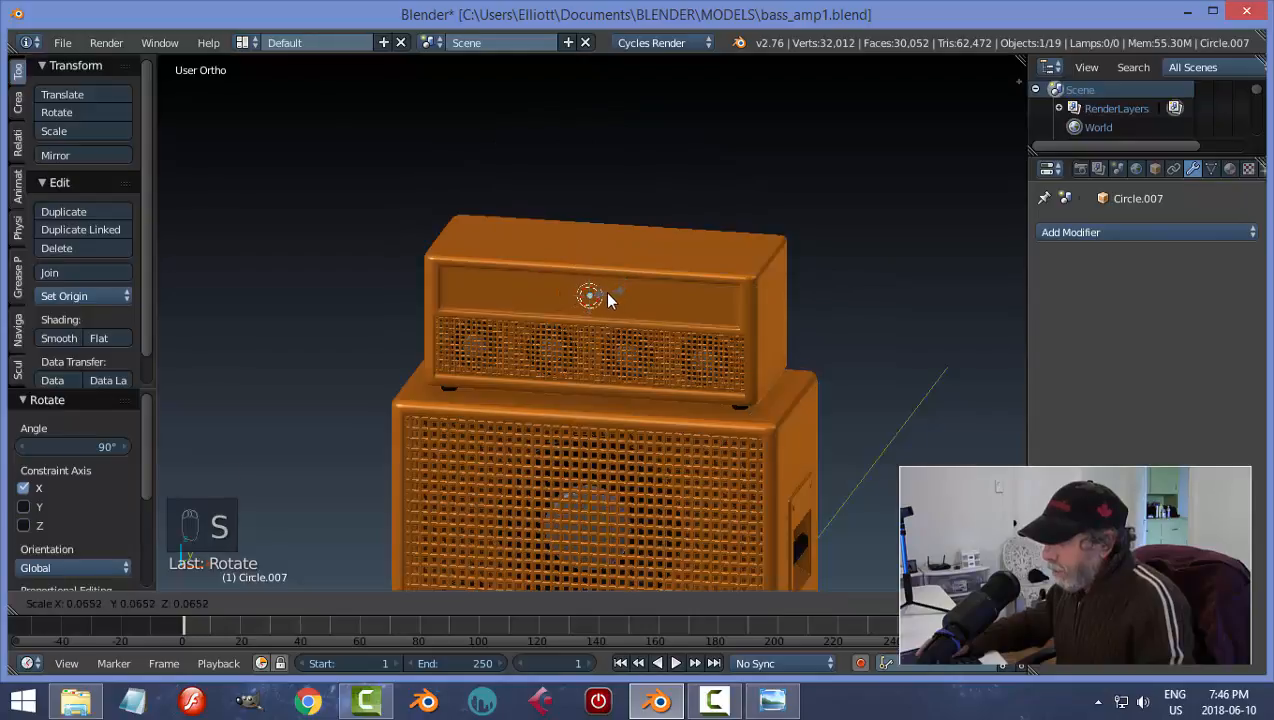
left_click(604, 296)
left_click_drag(652, 302, 532, 313)
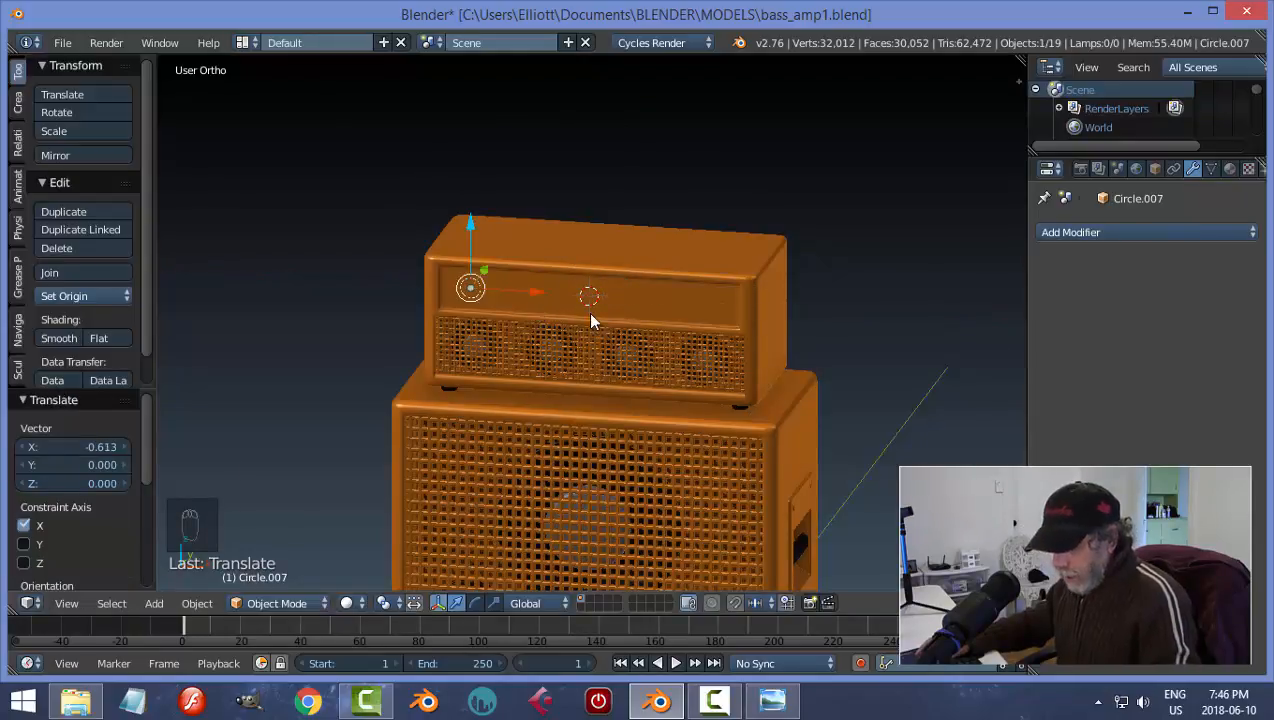
key("ctrl+a")
left_click(589, 314)
- Fill the circle with a face in Edit Mode and extrude it -0.046 along Y to form a knob
middle_click_drag(448, 331, 596, 343)
scroll(570, 345, "up", 3)
scroll(570, 344, "up", 3)
key("Tab")
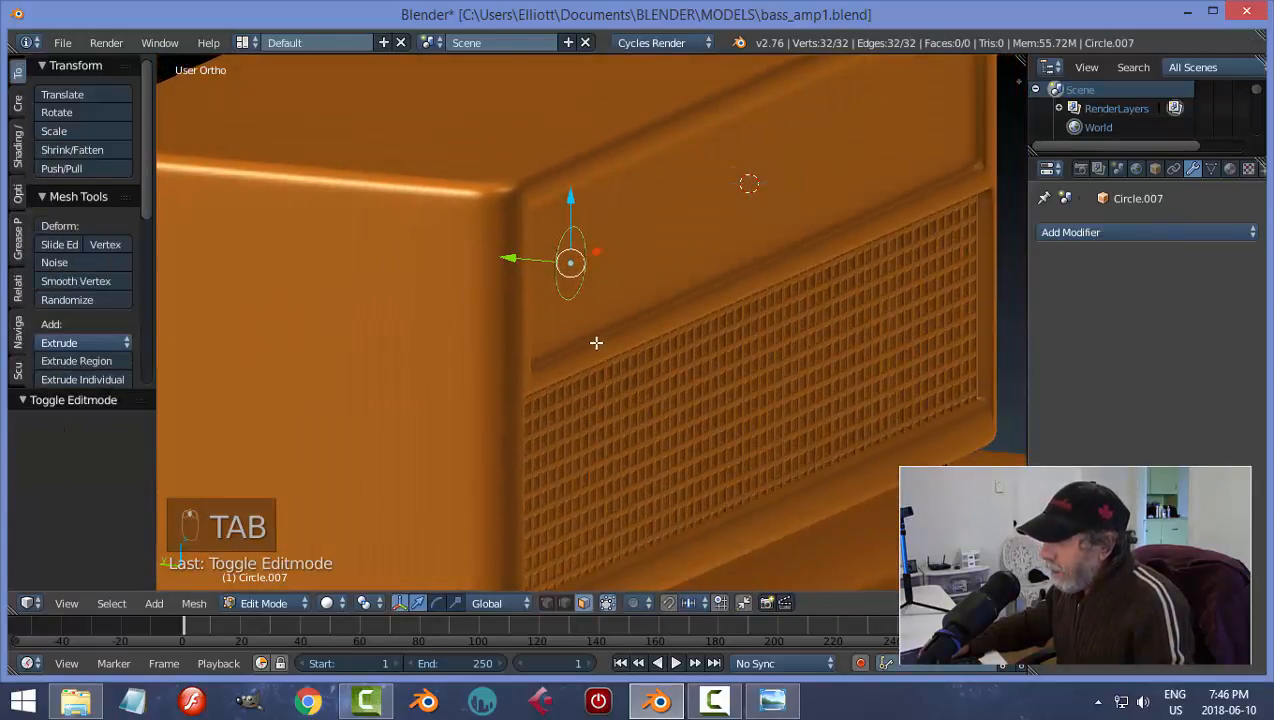
key("a")
key("a")
key("a")
key("a")
key("e")
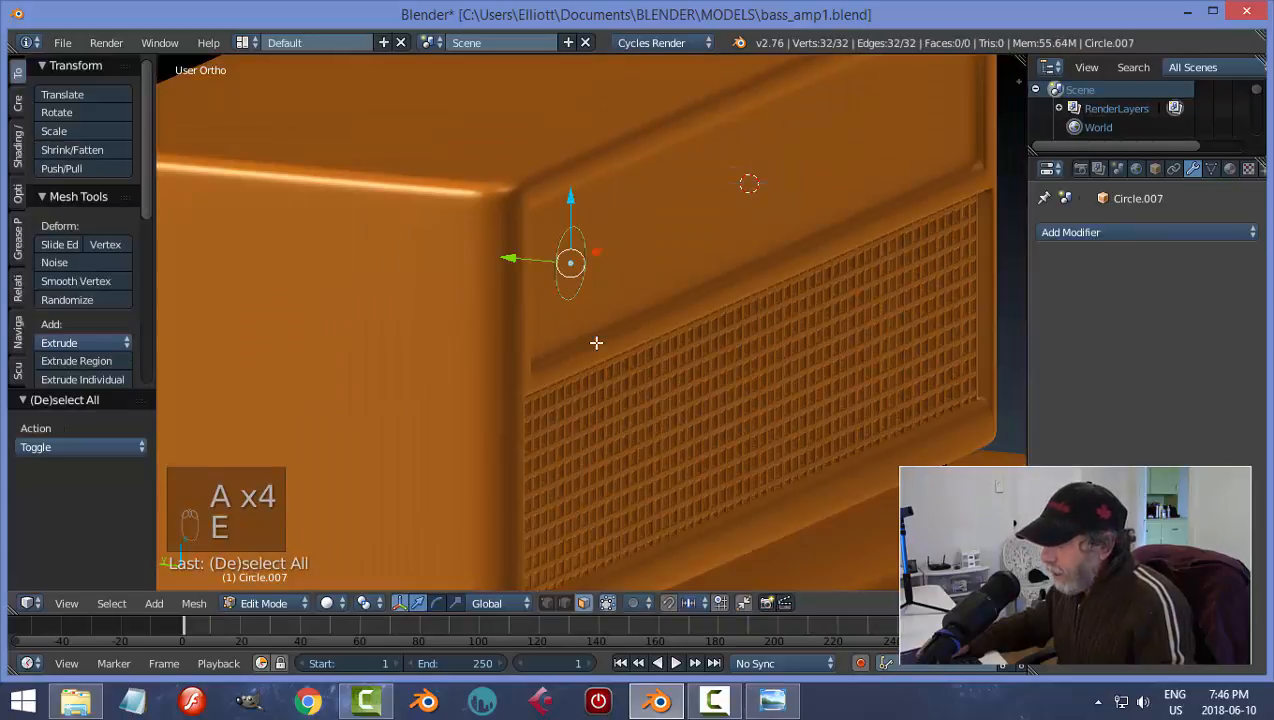
key("Escape")
key("f")
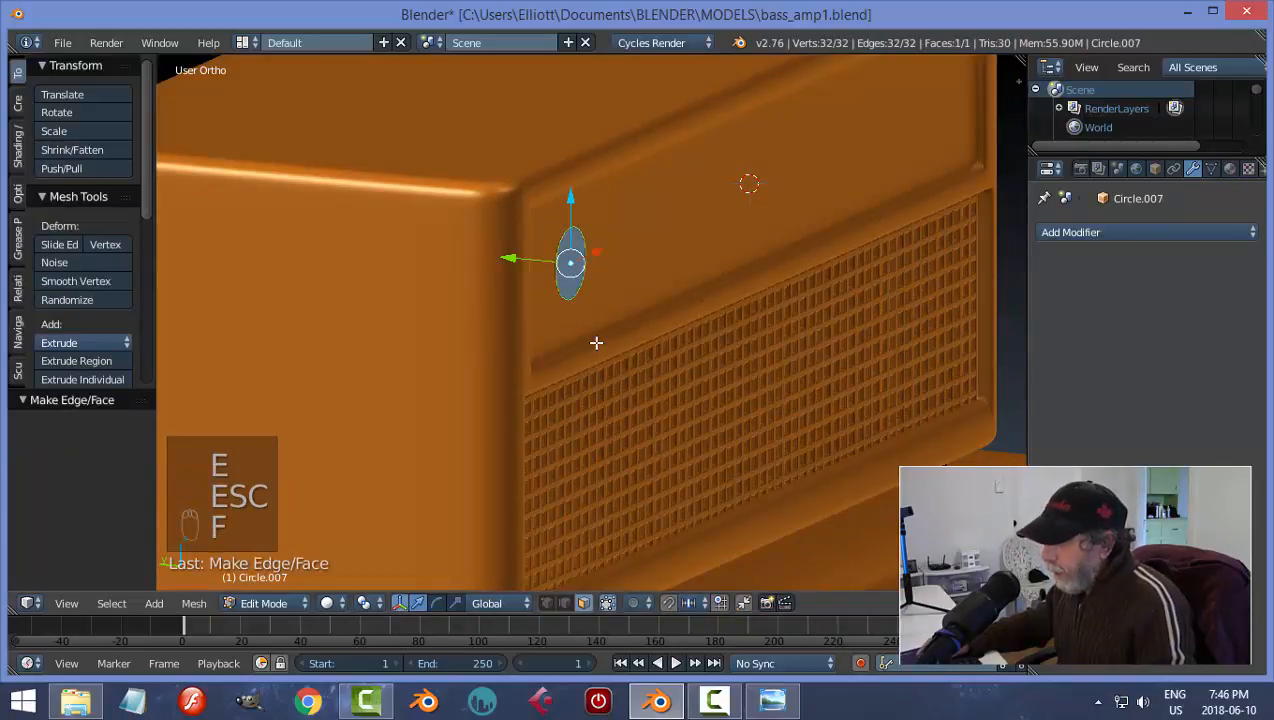
key("e")
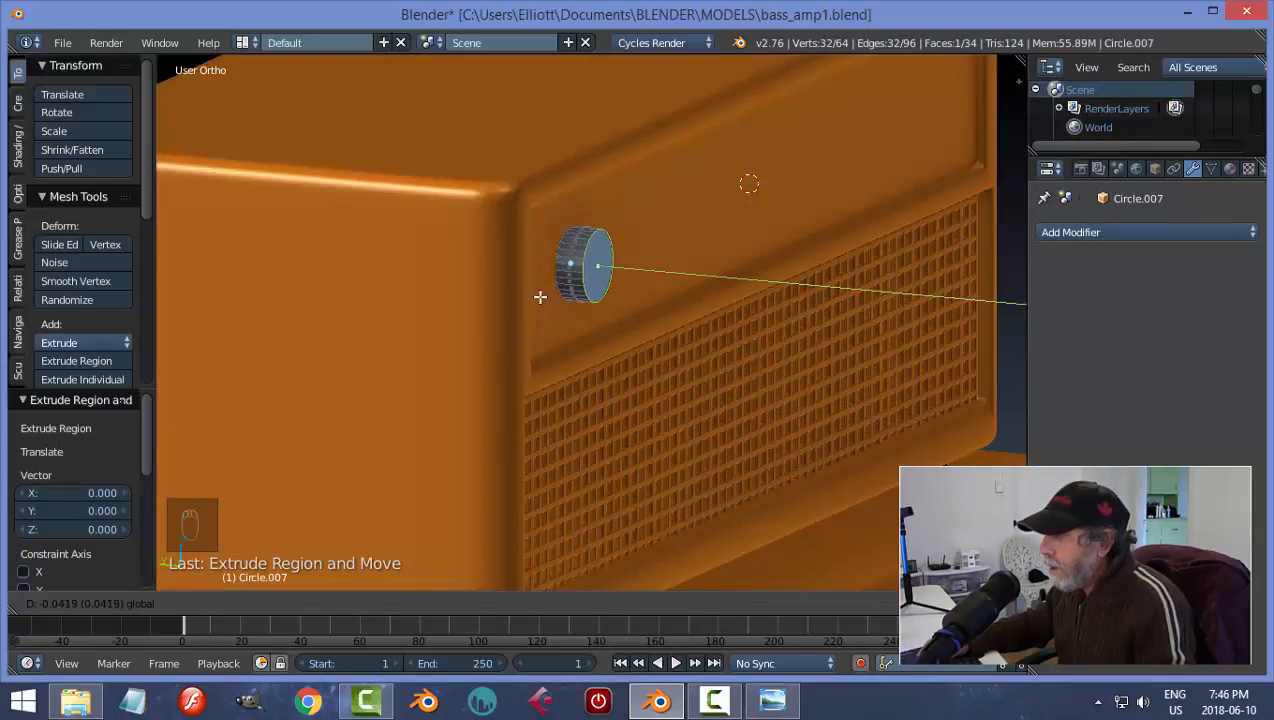
left_click(542, 306)
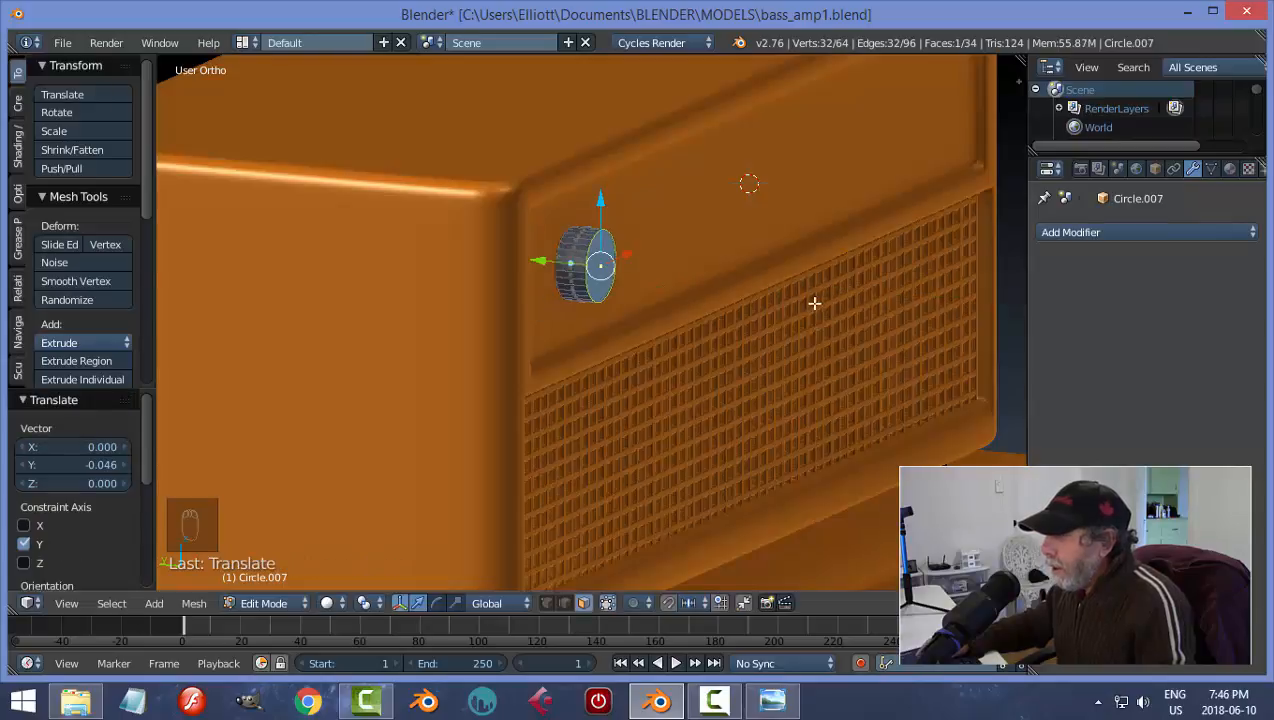
- Inset the knob's front face by about 0.01, extrude it 0.005 inward along Y, and return to Object Mode
key("i")
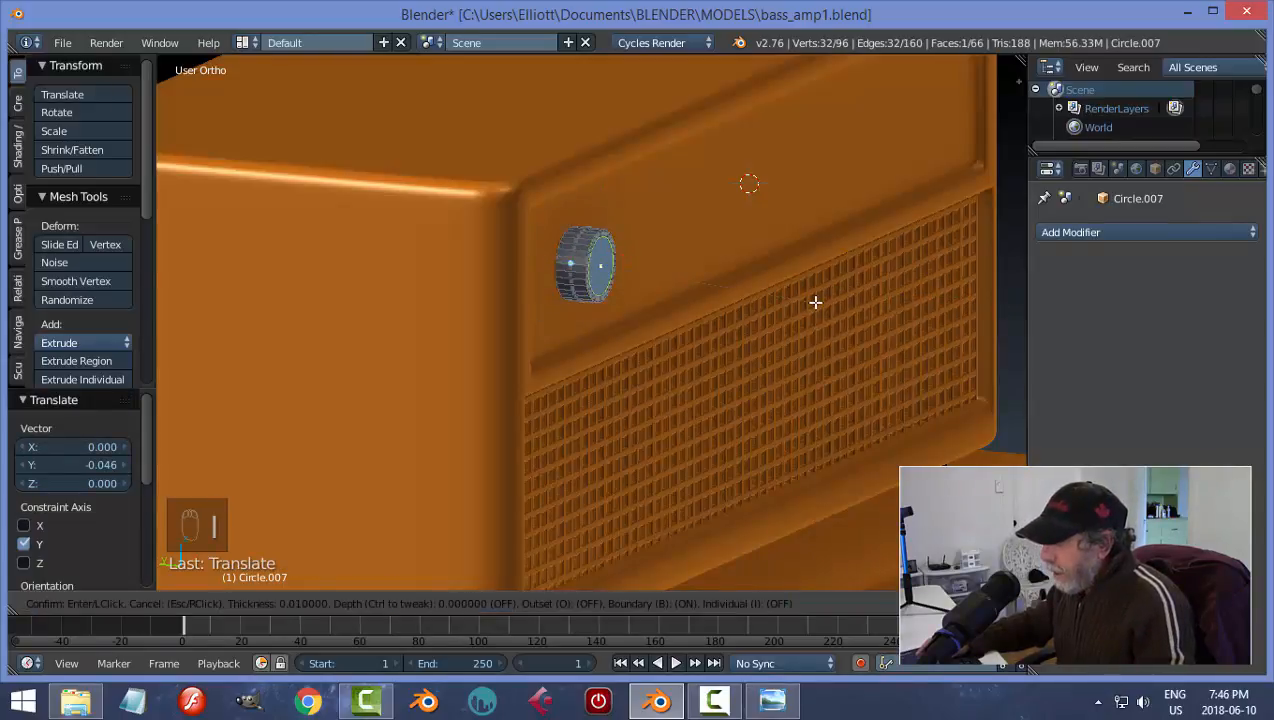
left_click(815, 302)
key("e")
left_click(813, 300)
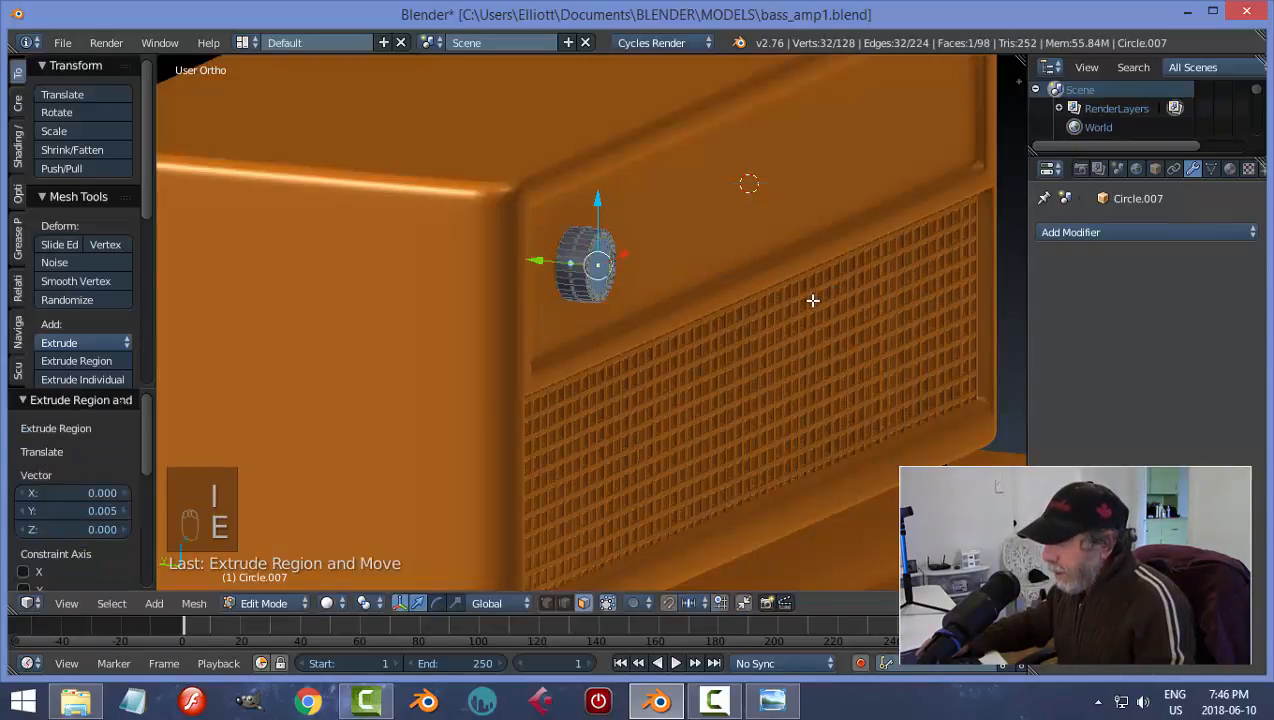
key("a")
key("Tab")
- Move the knob -0.447 along Y, out in front of the head, to expose its back face
left_click(583, 300)
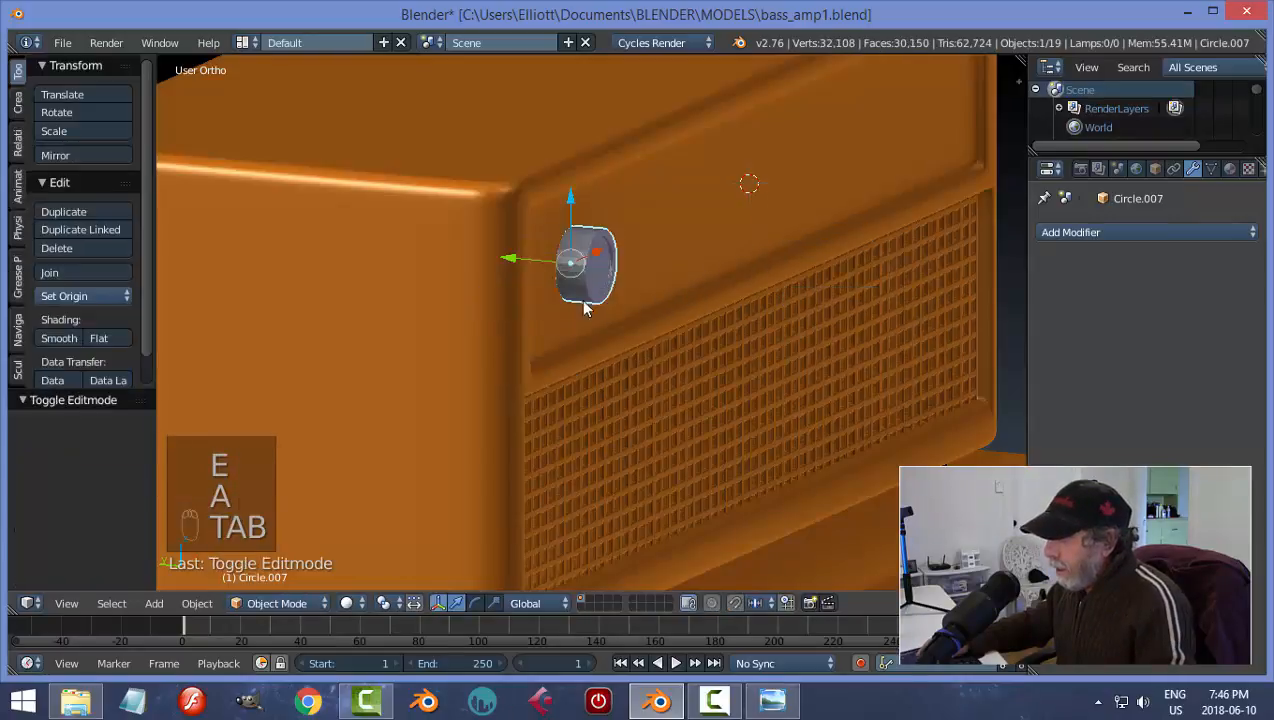
left_click_drag(517, 265, 800, 338)
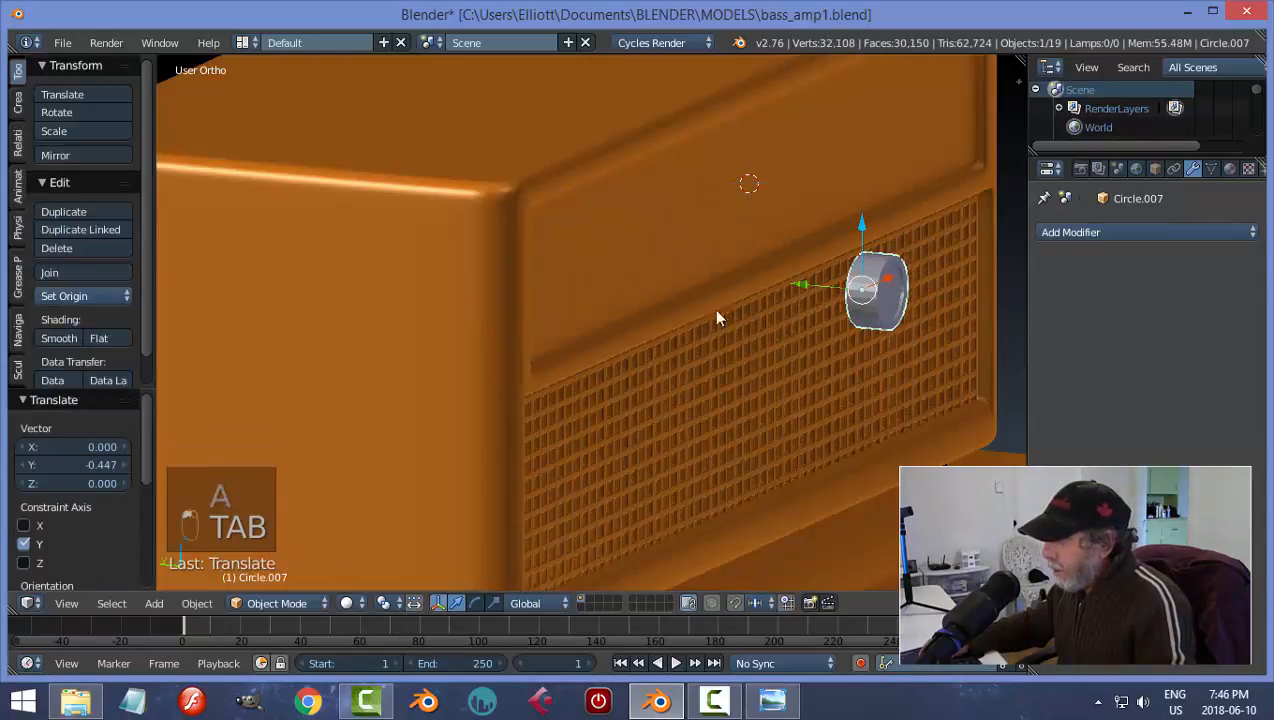
middle_click_drag(717, 316, 776, 318)
middle_click_drag(866, 286, 772, 327)
- Inset the knob's back face by 0.0235, extrude it outward about 0.023 as a shaft, and return to Object Mode
key("Tab")
left_click(916, 321)
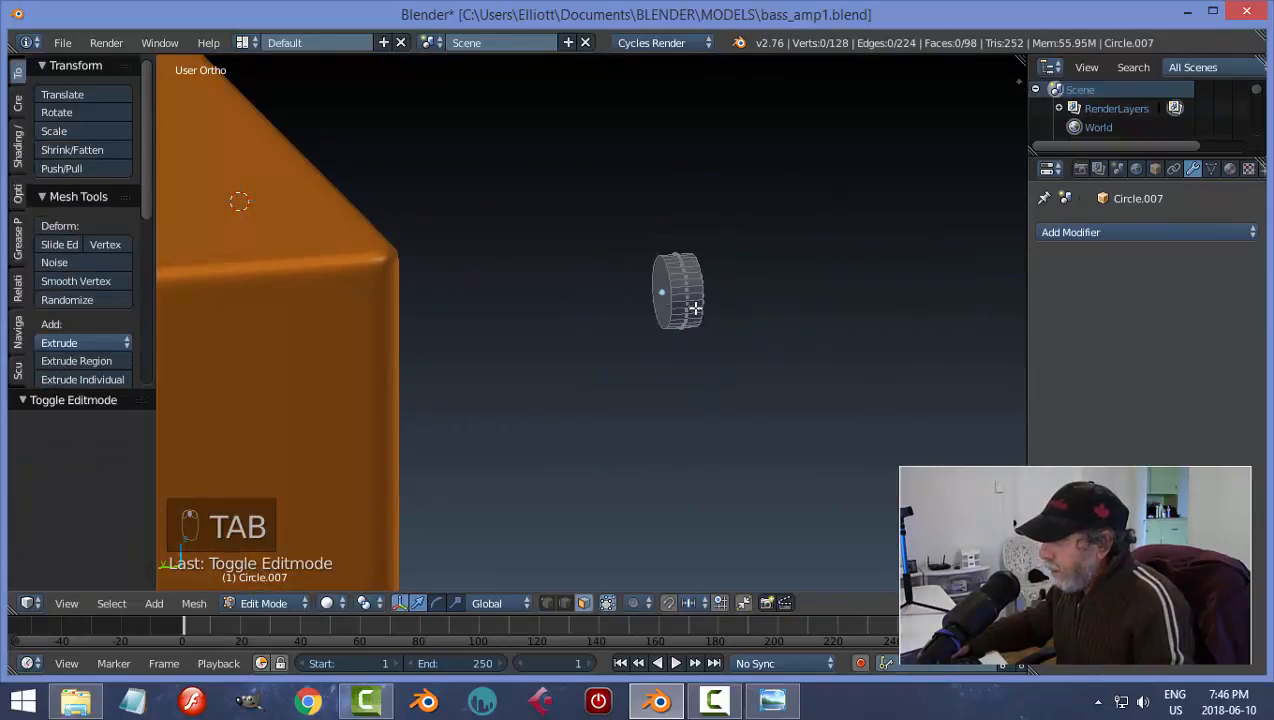
key("i")
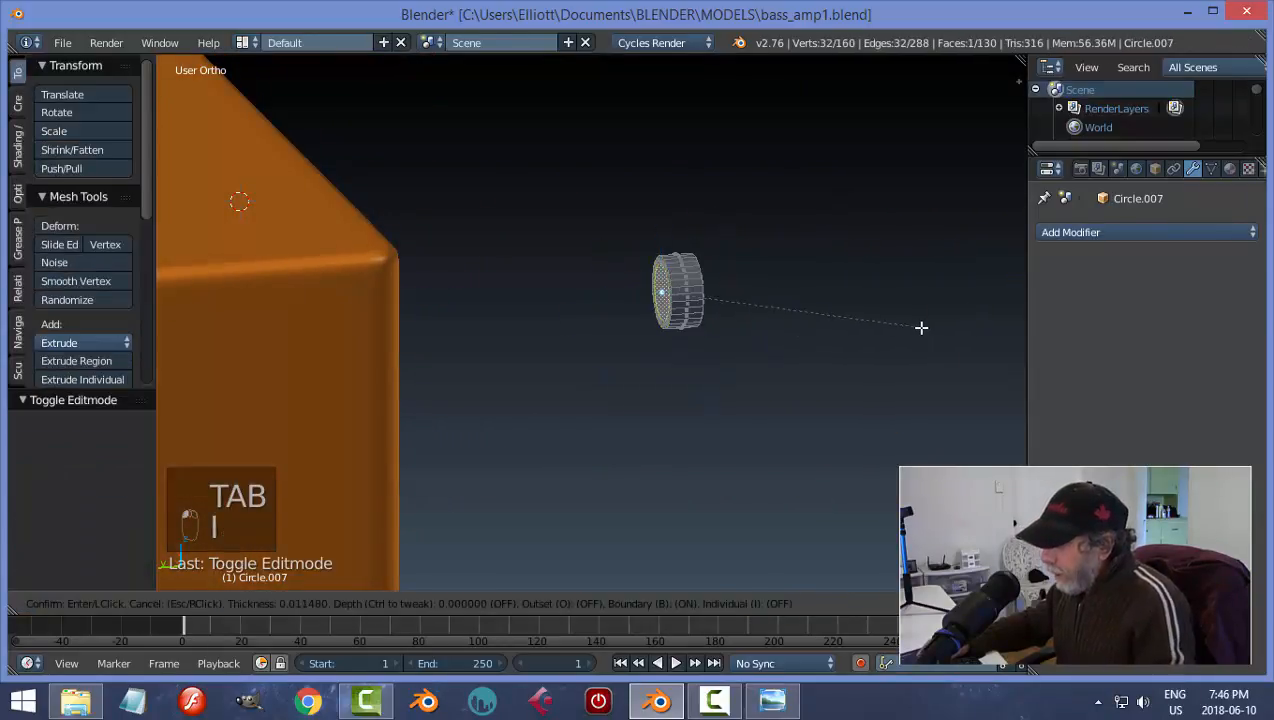
left_click(918, 326)
key("e")
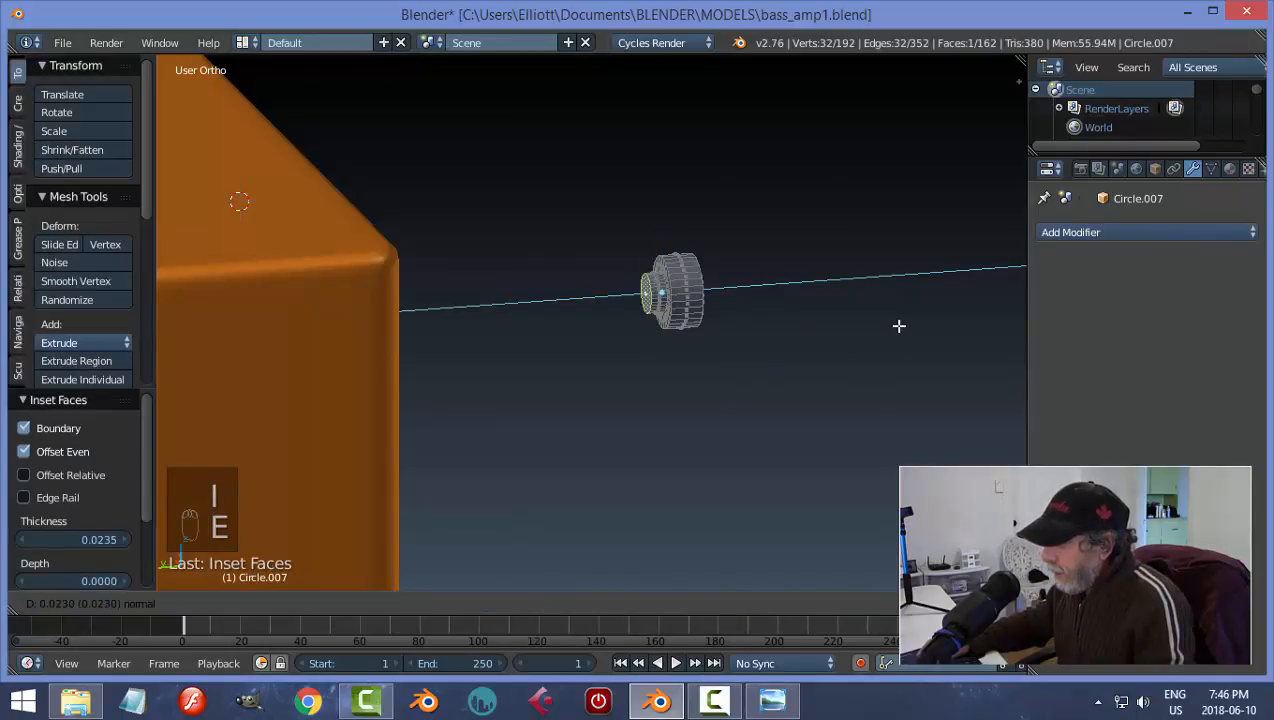
left_click(898, 325)
key("a")
key("Tab")
left_click(838, 342)
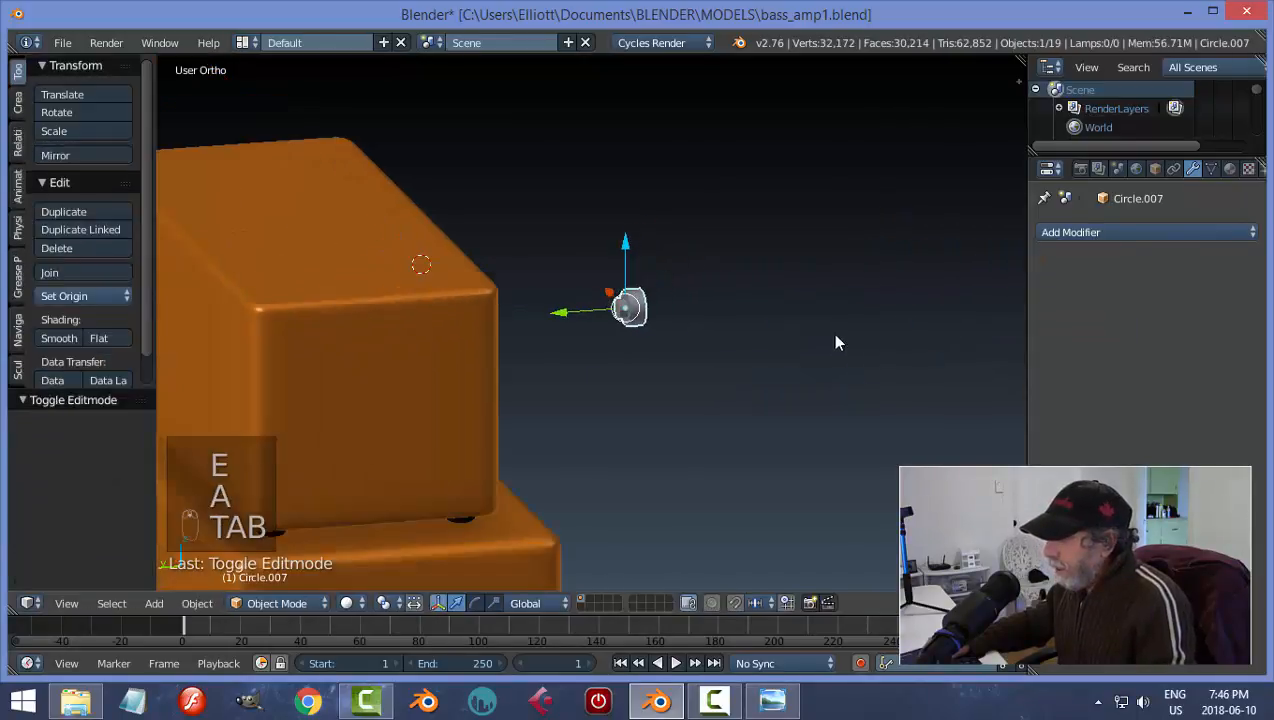
- Move the finished knob back along Y by about 0.44 towards the head's front panel
middle_click_drag(836, 336, 662, 342)
middle_click_drag(466, 304, 498, 323)
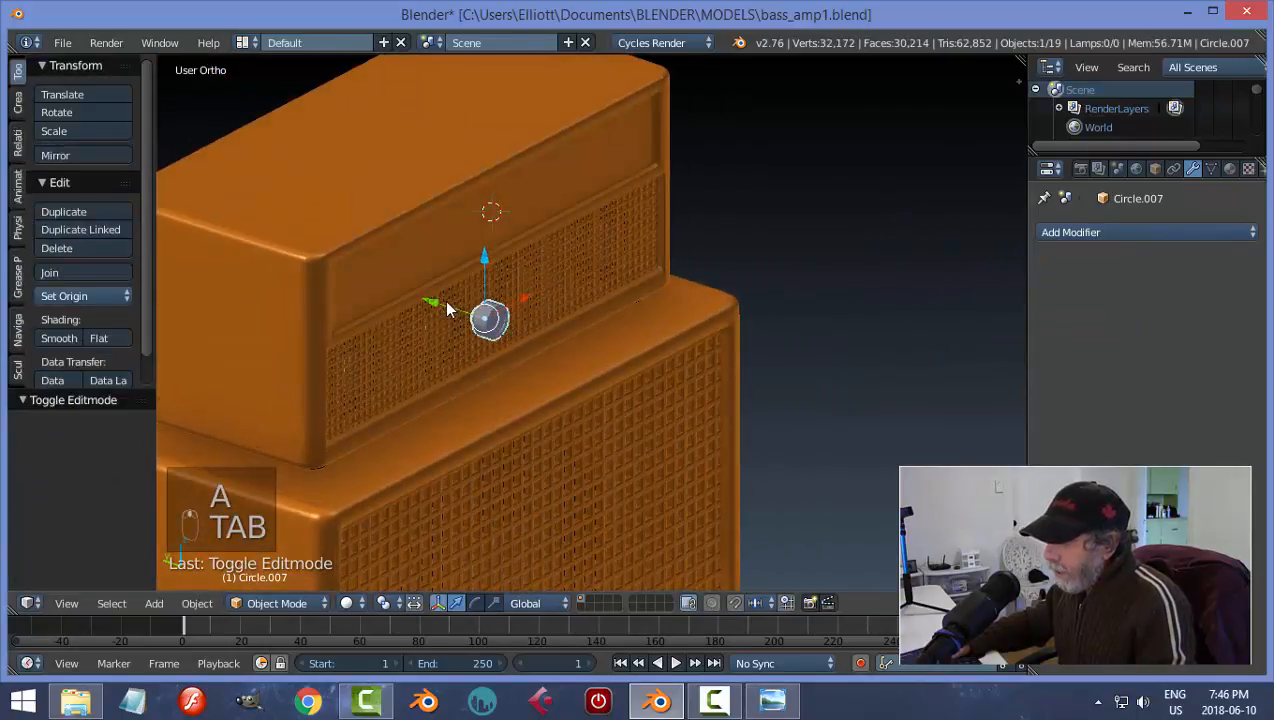
key("g")
key("y")
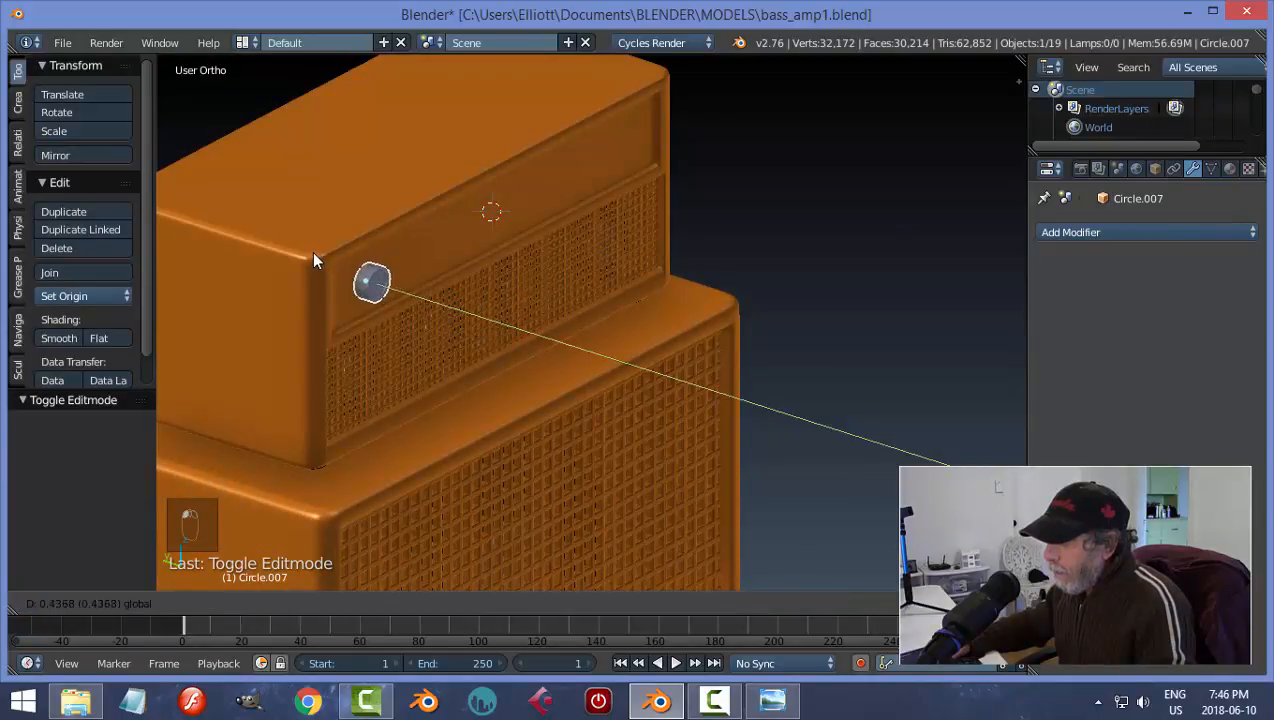
- Move the knob about 0.424 along the Y axis towards the amp head's front panel
left_click(315, 254)
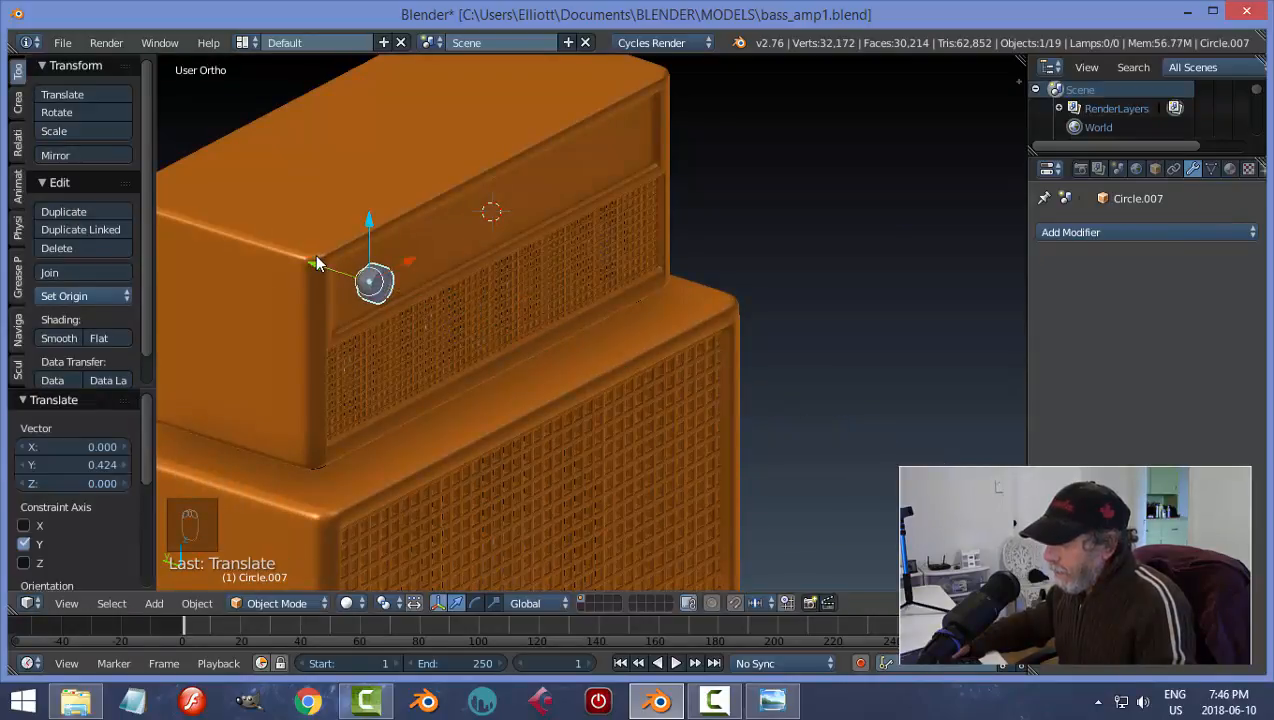
key("KP_Decimal")
middle_click_drag(315, 256, 620, 276)
- Bevel the front and rear outer rim edge loops of the knob's cap with an amount of about 0.003 and 3 segments
key("Tab")
key("ctrl+Tab")
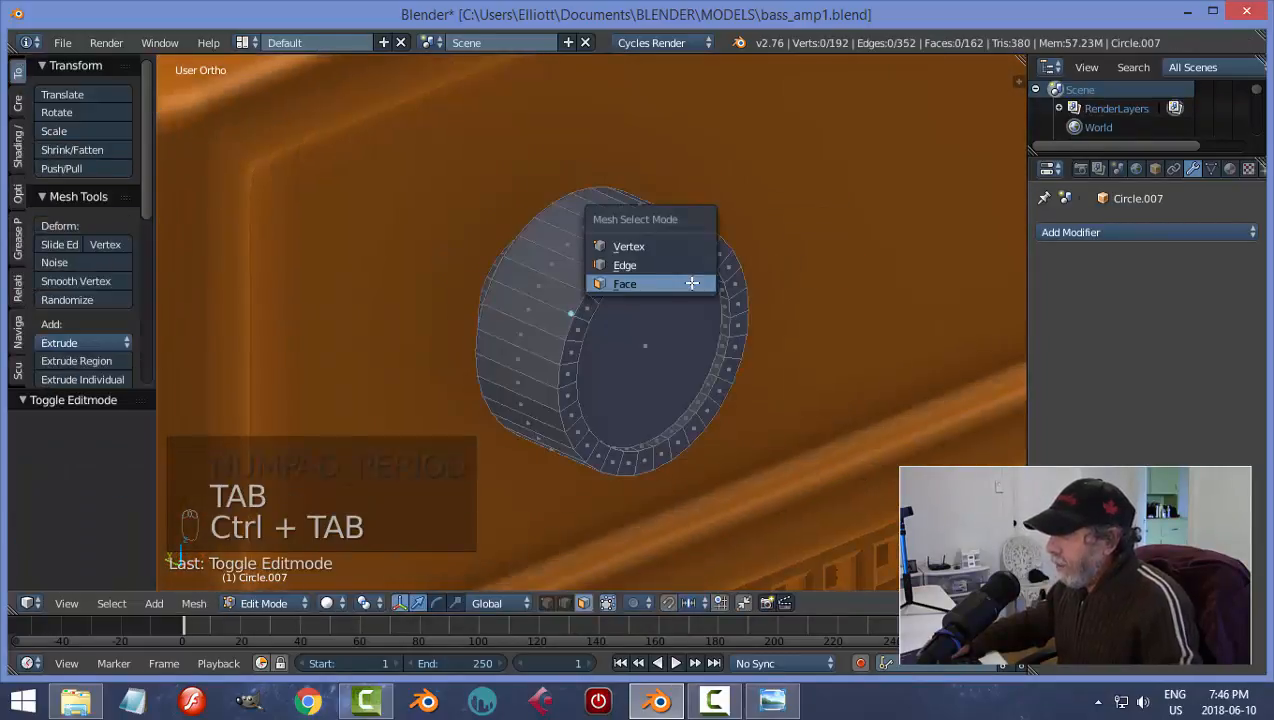
left_click(630, 265)
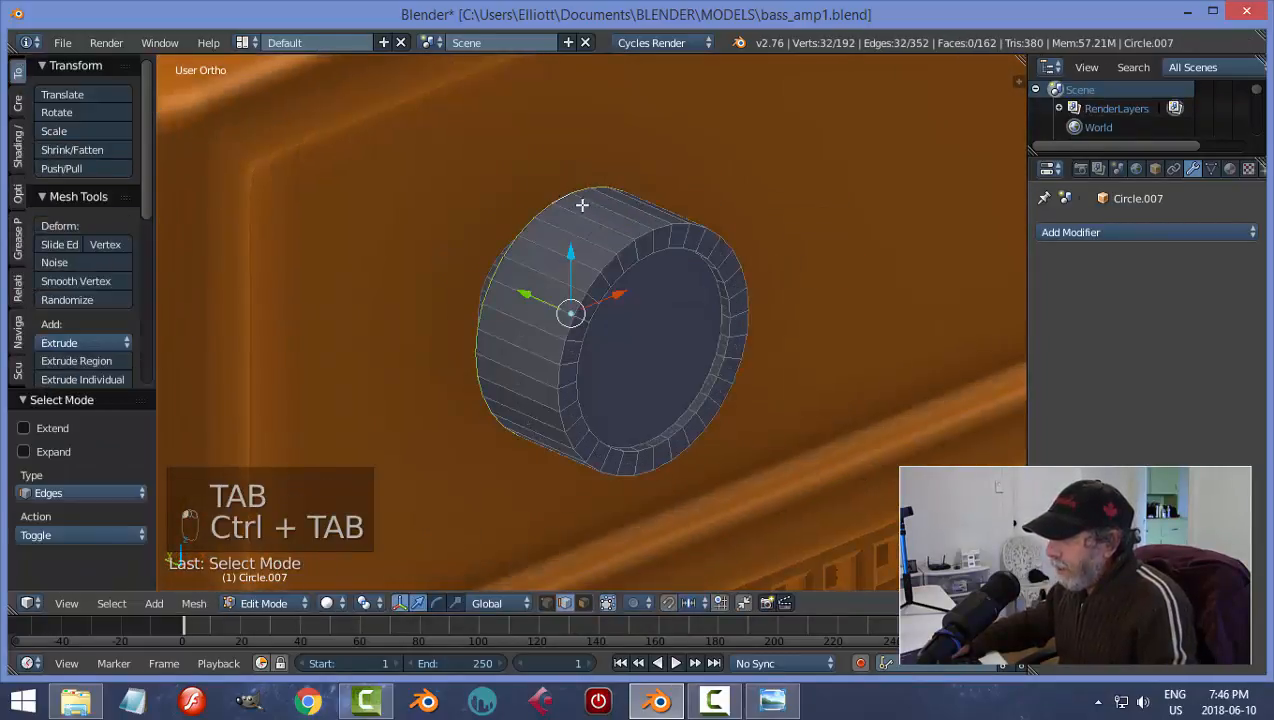
right_click(622, 246, "alt+shift")
middle_click_drag(747, 291, 759, 256)
key("ctrl+b")
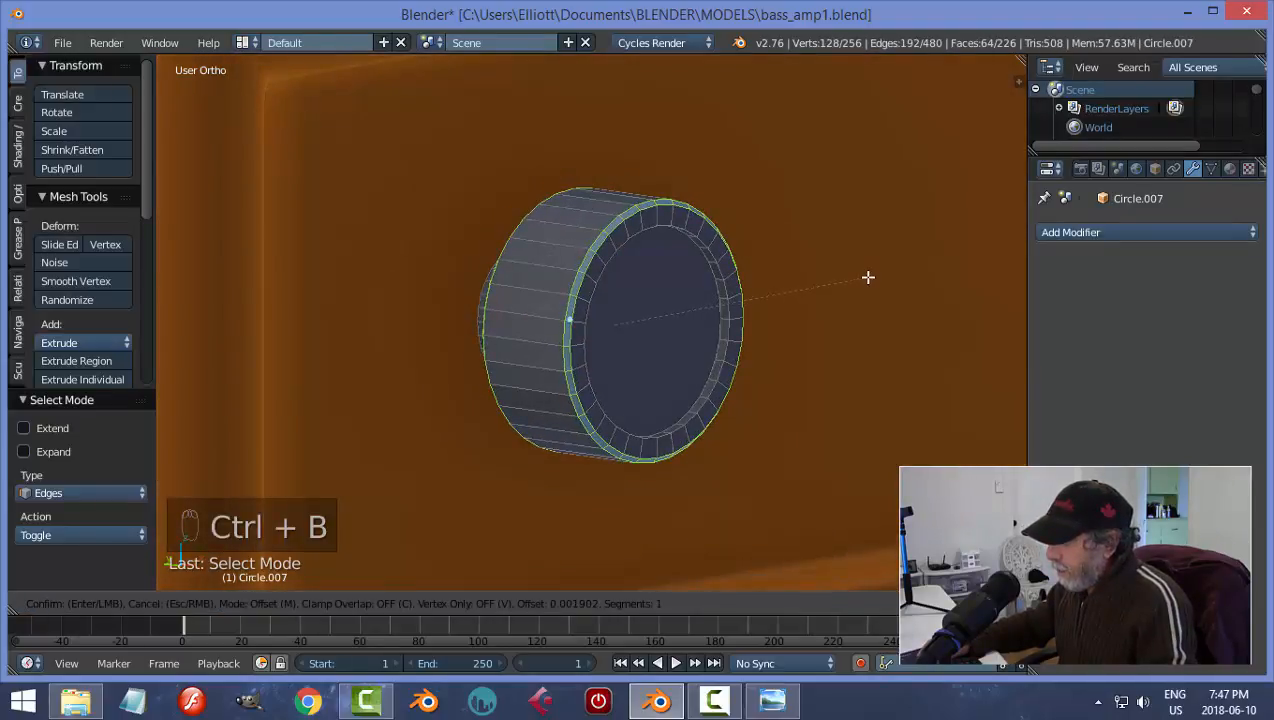
scroll(869, 278, "up", 1)
left_click(870, 278)
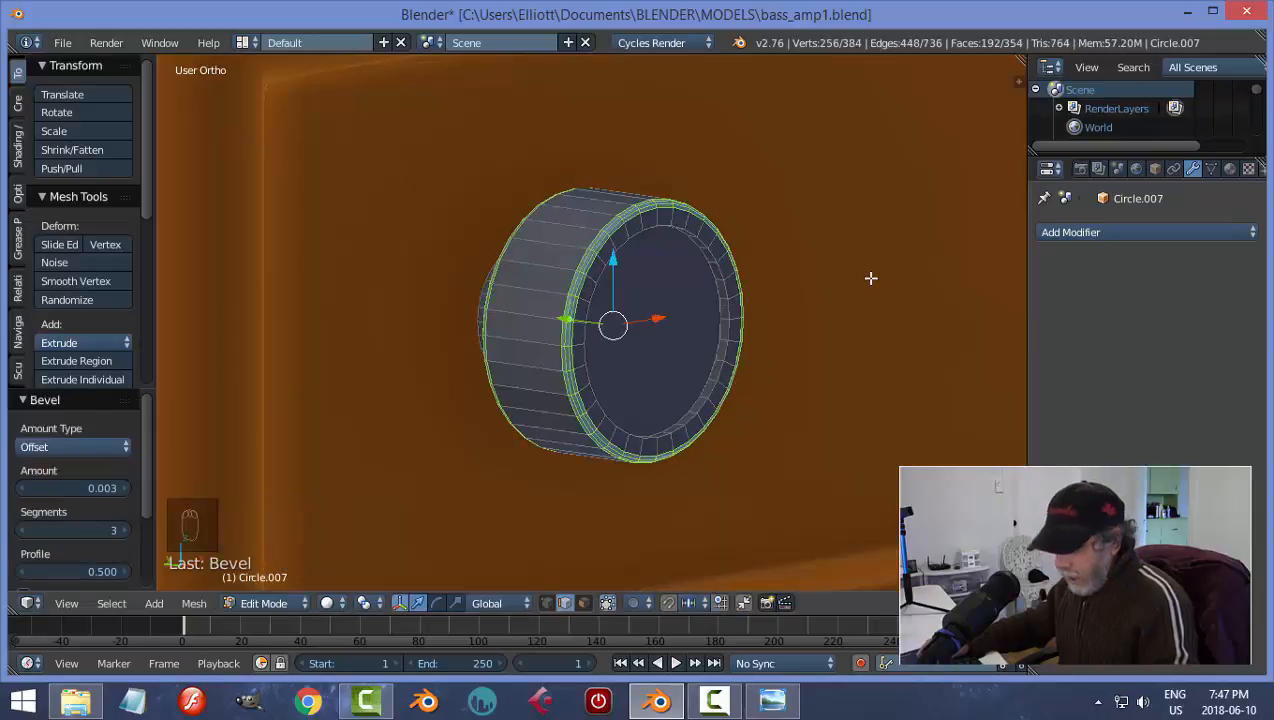
- Bevel the inner edge loop around the knob's recessed front face with an offset of about 0.0015
key("a")
right_click(710, 242, "alt")
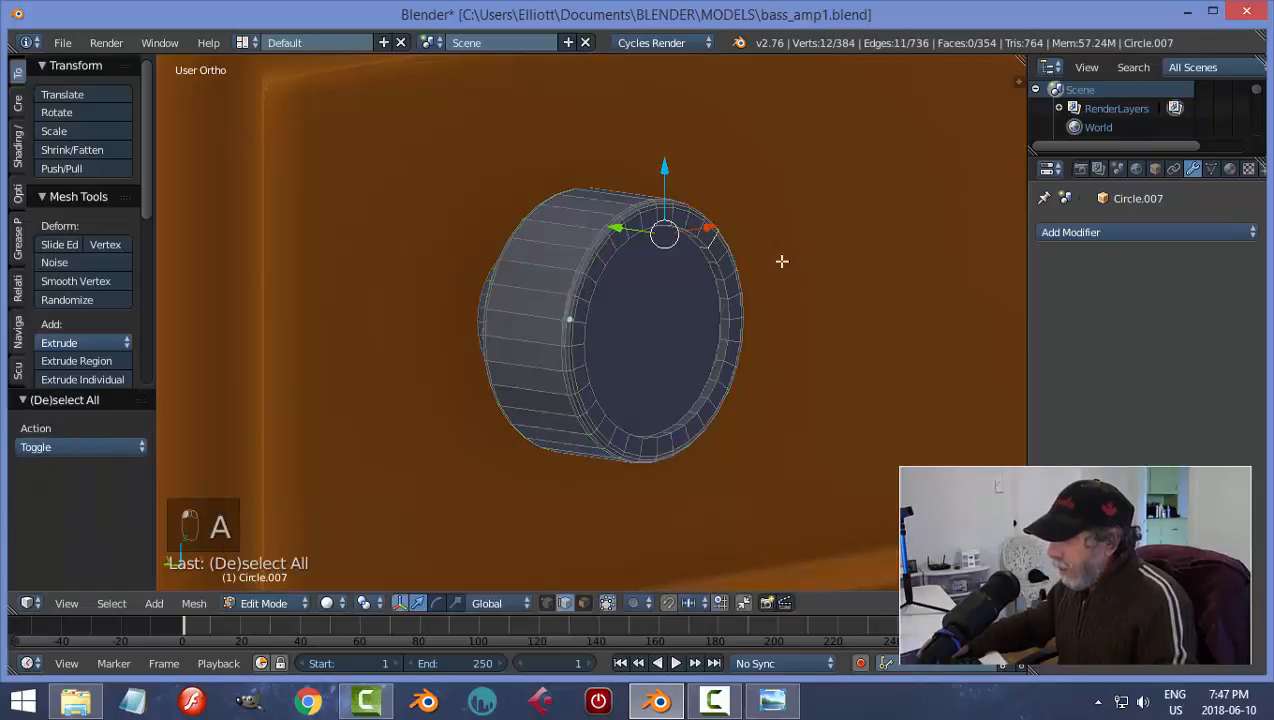
key("a")
right_click(701, 237, "alt")
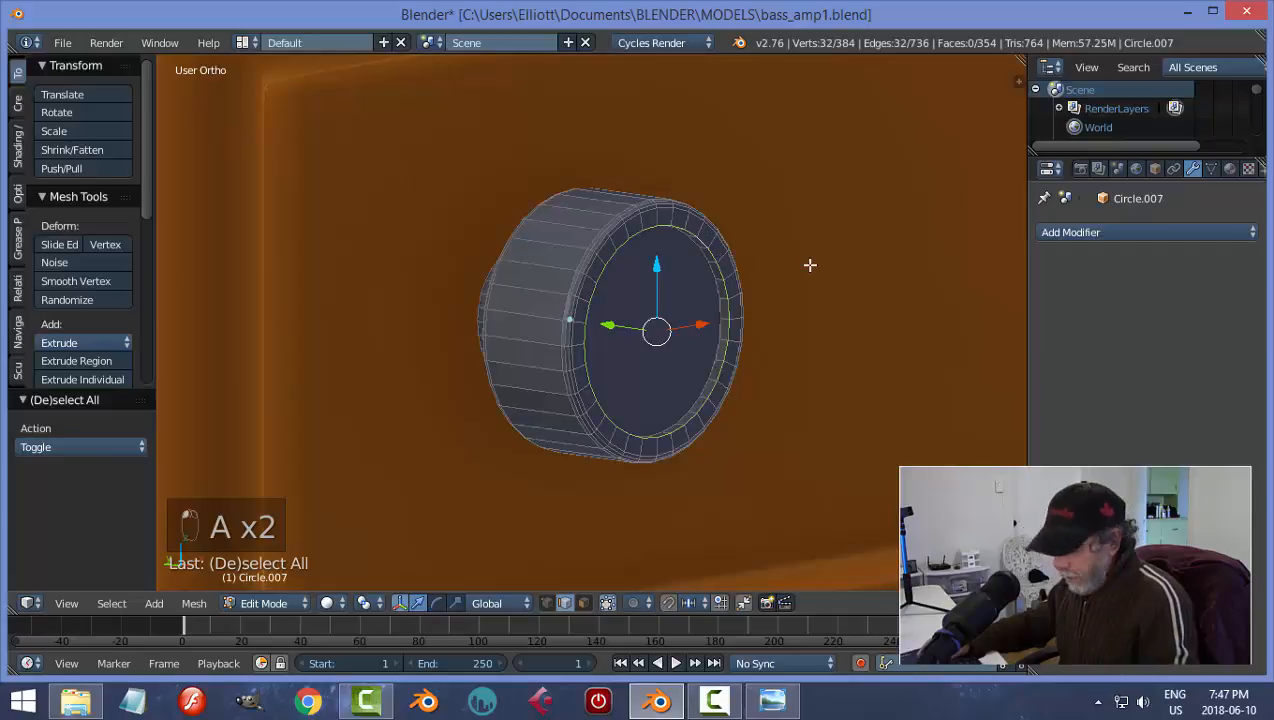
key("ctrl+b")
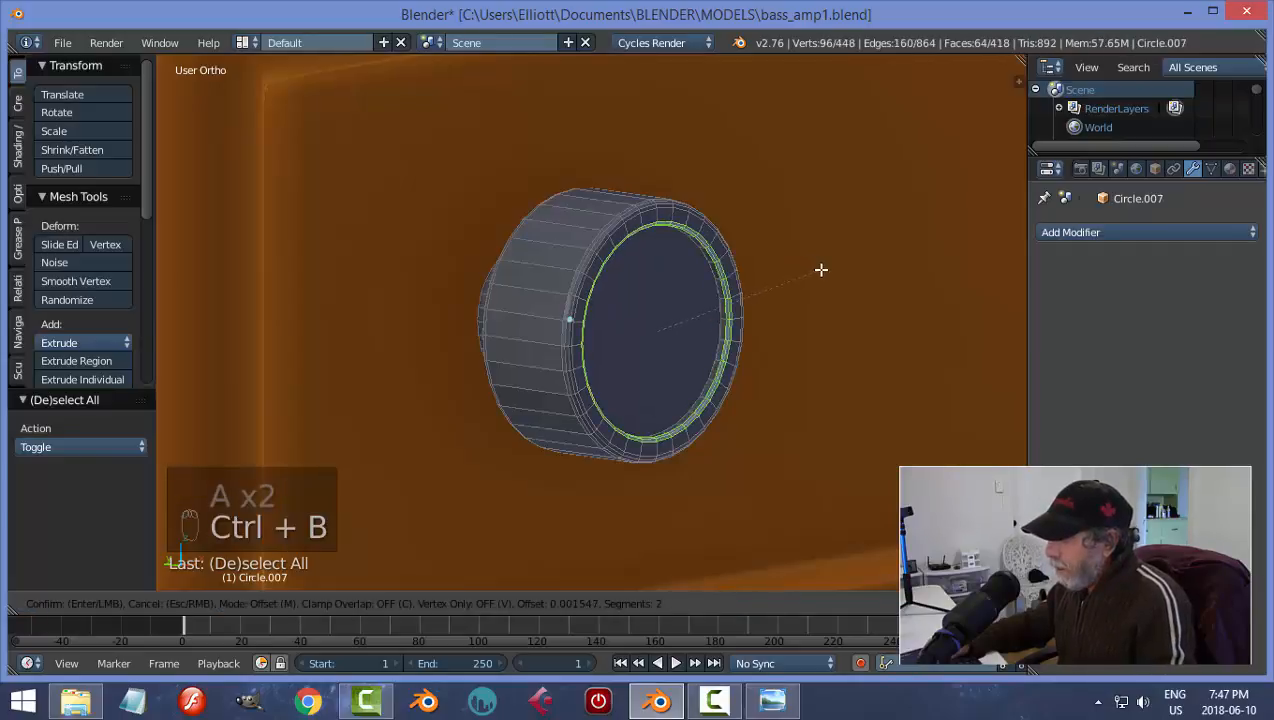
left_click(821, 269)
key("a")
- Apply smooth shading to the knob in Object Mode and reopen its mesh in Edit Mode
key("Tab")
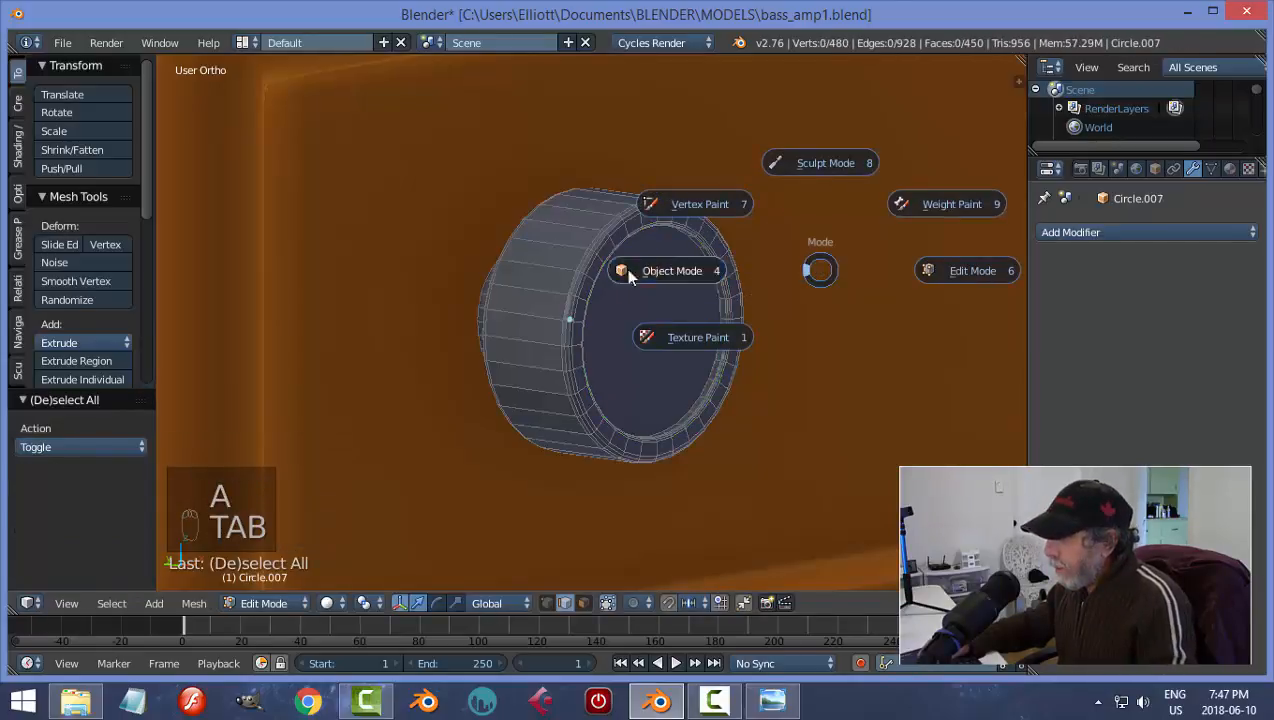
left_click(629, 272)
scroll(727, 284, "down", 2)
mouse_move(728, 284)
middle_mouse_down()
mouse_move(662, 257)
mouse_move(739, 294)
mouse_move(730, 275)
mouse_move(706, 256)
mouse_move(729, 323)
middle_mouse_up()
left_click(59, 338)
scroll(759, 299, "down", 2)
scroll(609, 328, "up", 3)
mouse_move(609, 328)
middle_mouse_down()
mouse_move(636, 339)
mouse_move(589, 313)
middle_mouse_up()
key("Tab")
left_click(766, 318)
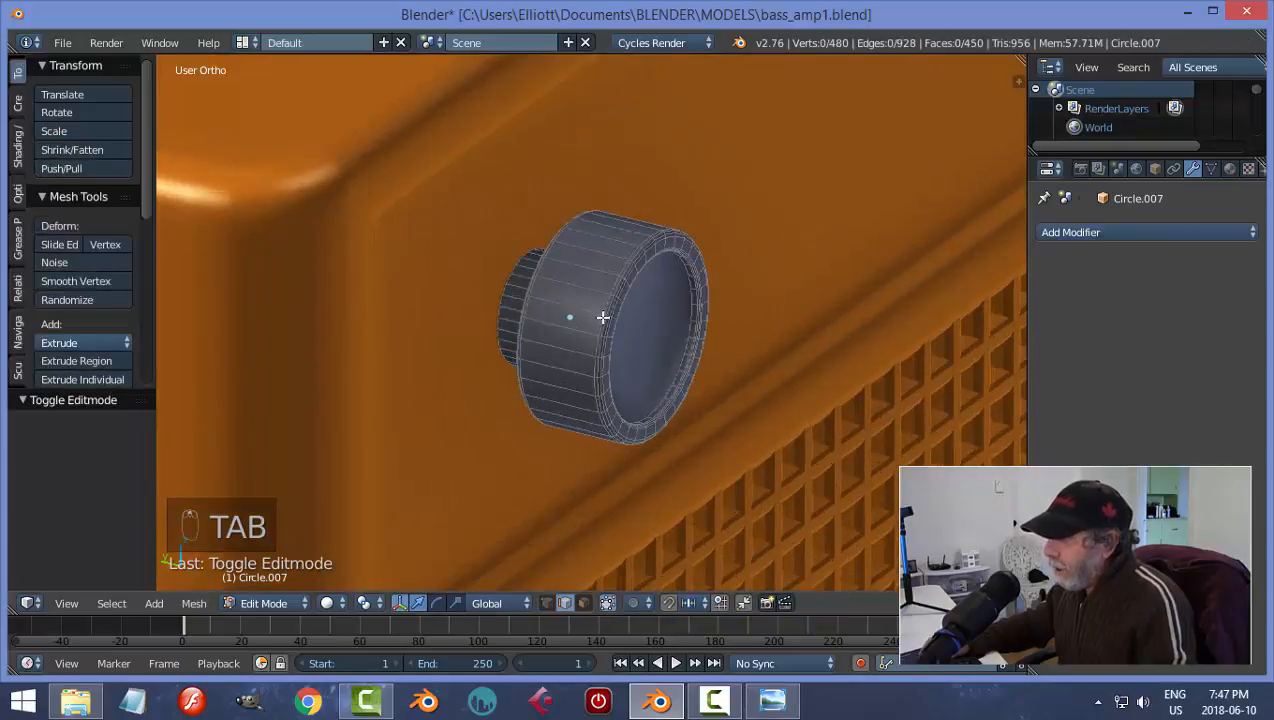
key("ctrl+Tab")
left_click(571, 338)
right_click(583, 263, "alt")
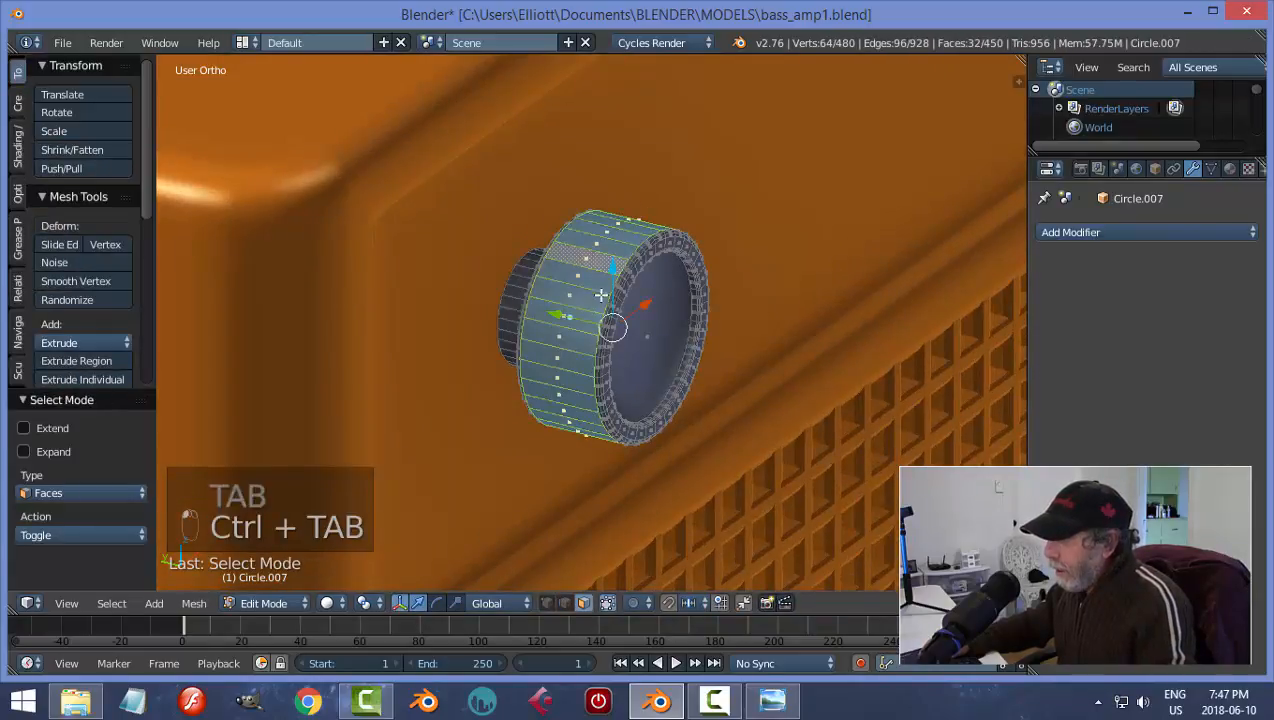
middle_click_drag(583, 263, 637, 309)
key("a")
- Add two loop cuts around the knob's outer wall and scale them apart by about 2.565 along Y towards the rims
key("ctrl+r")
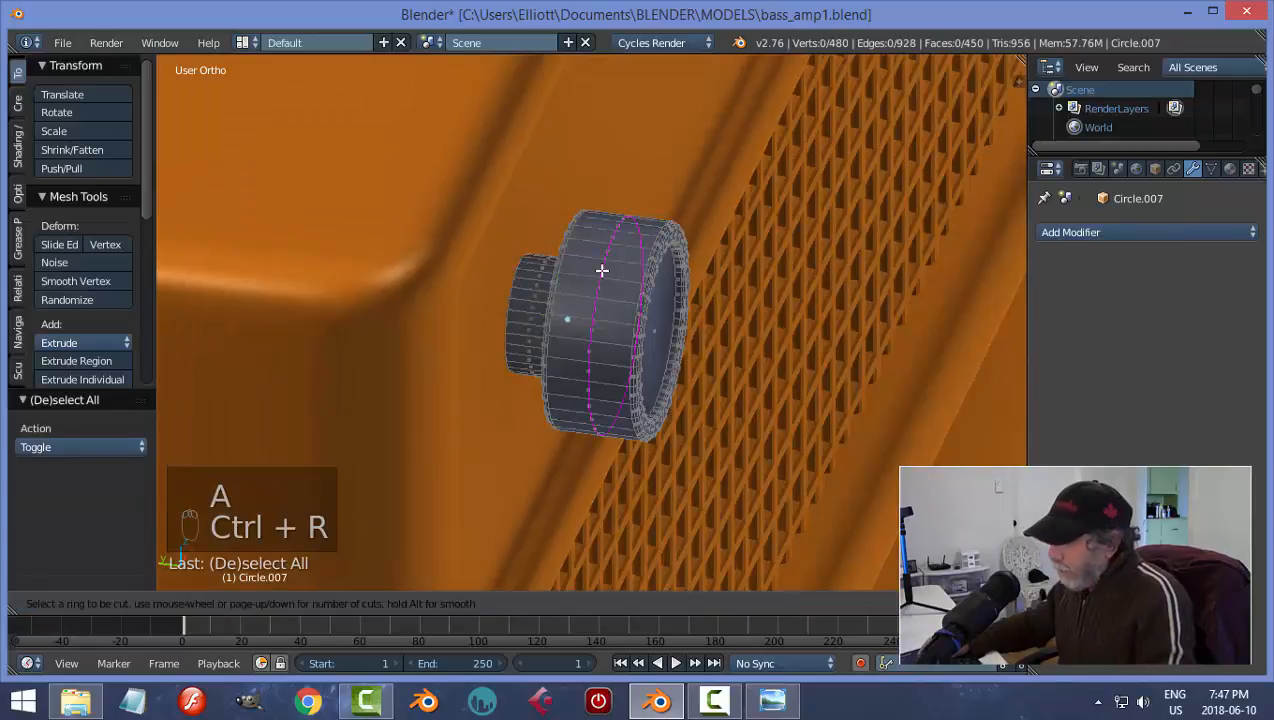
scroll(602, 270, "up", 1)
left_click(602, 270)
right_click(602, 270)
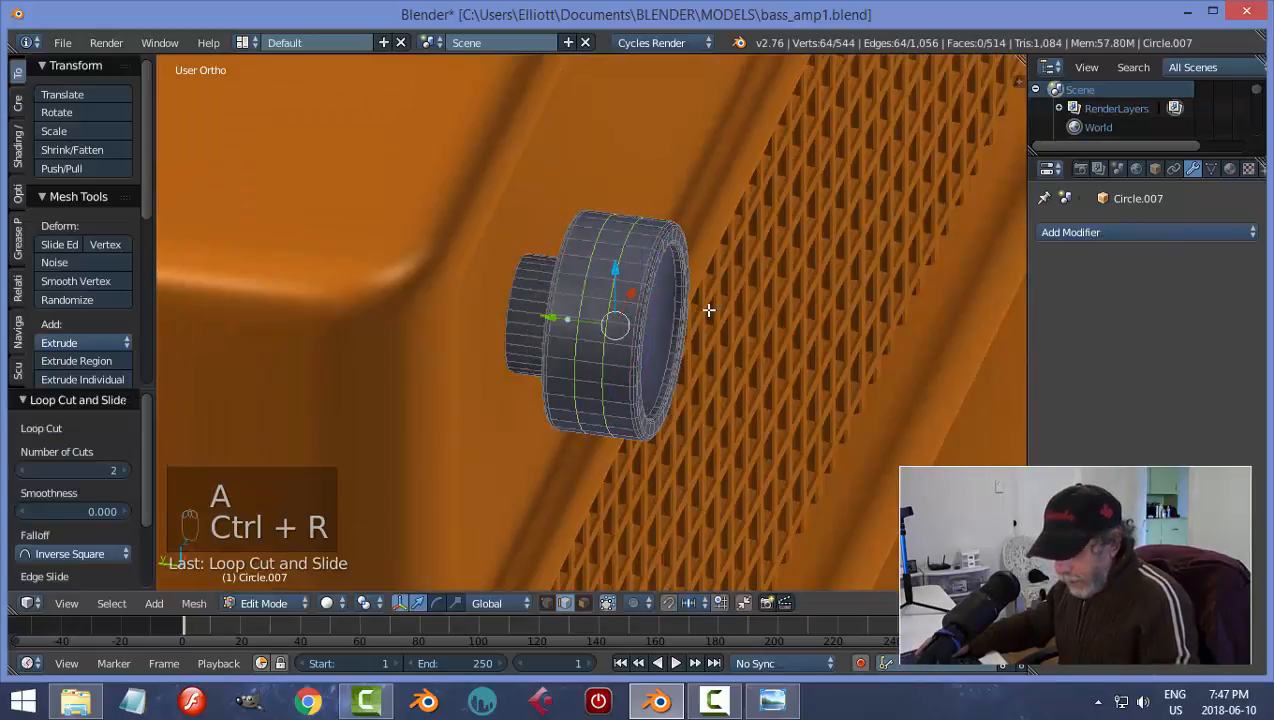
key("s")
key("y")
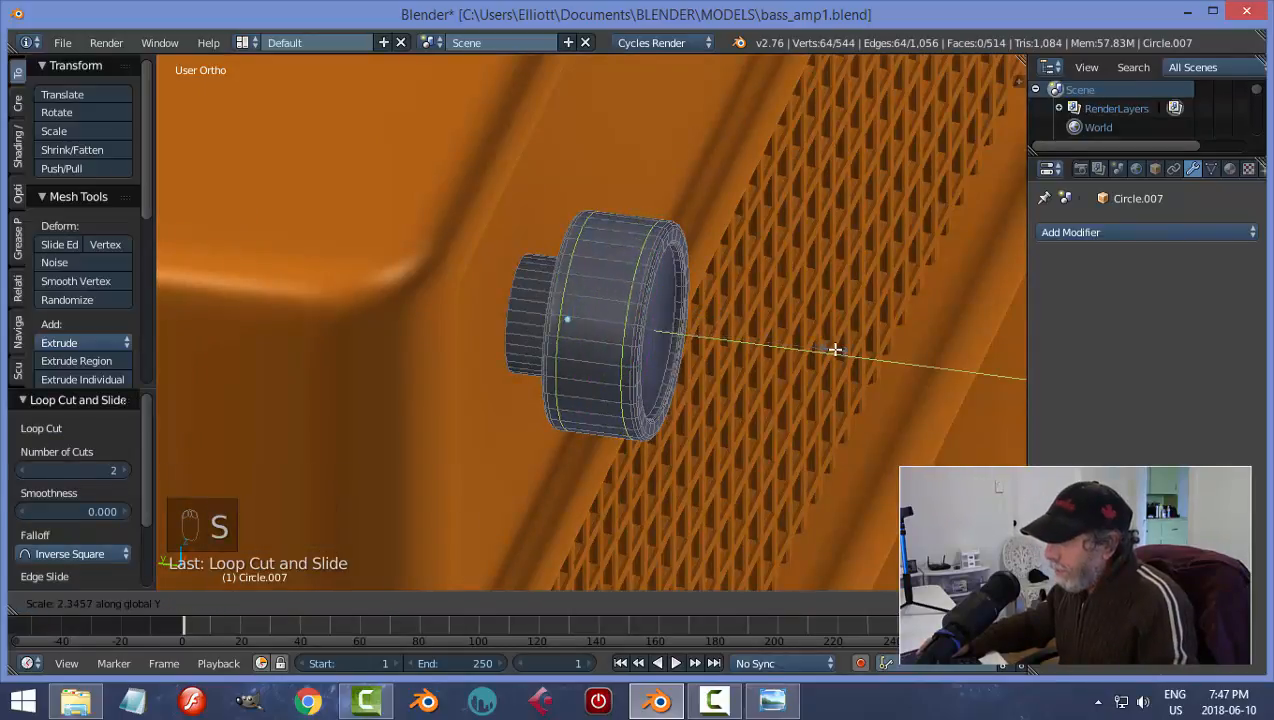
left_click(848, 359)
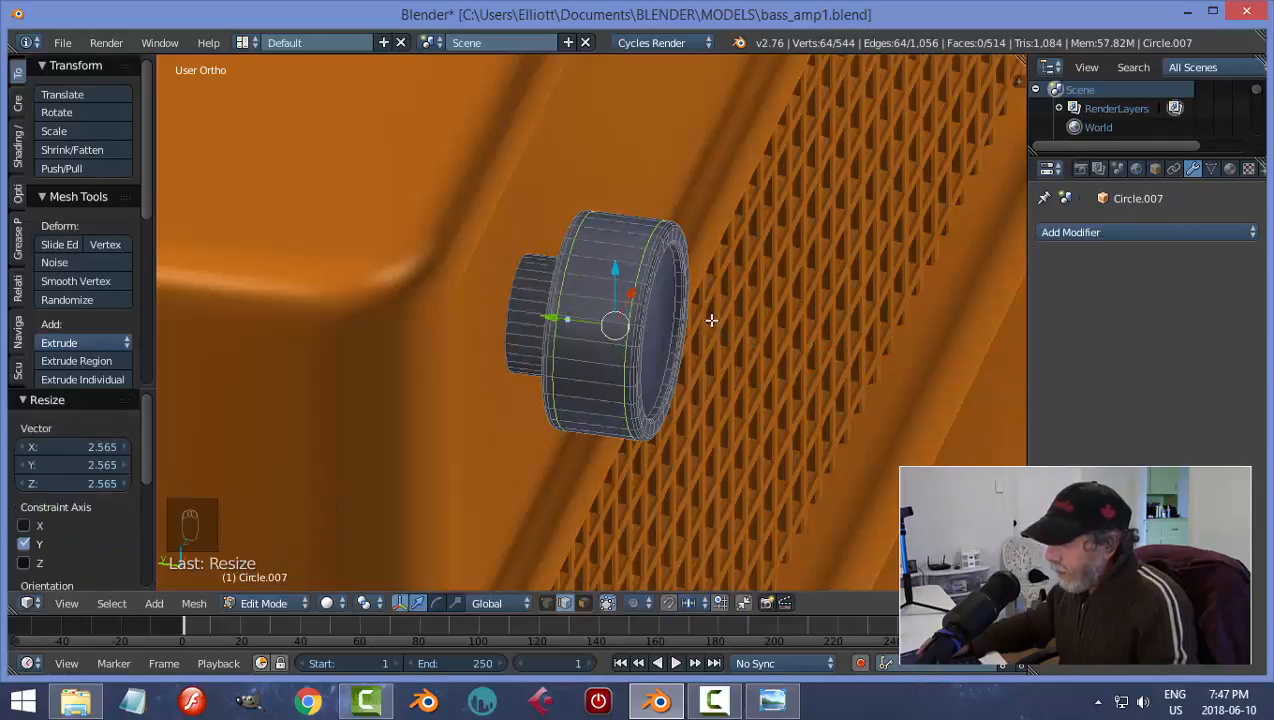
key("a")
- Select the ring of wide faces around the knob's outer wall and reduce it to every second face with Checker Deselect
key("ctrl+Tab")
left_click(641, 325)
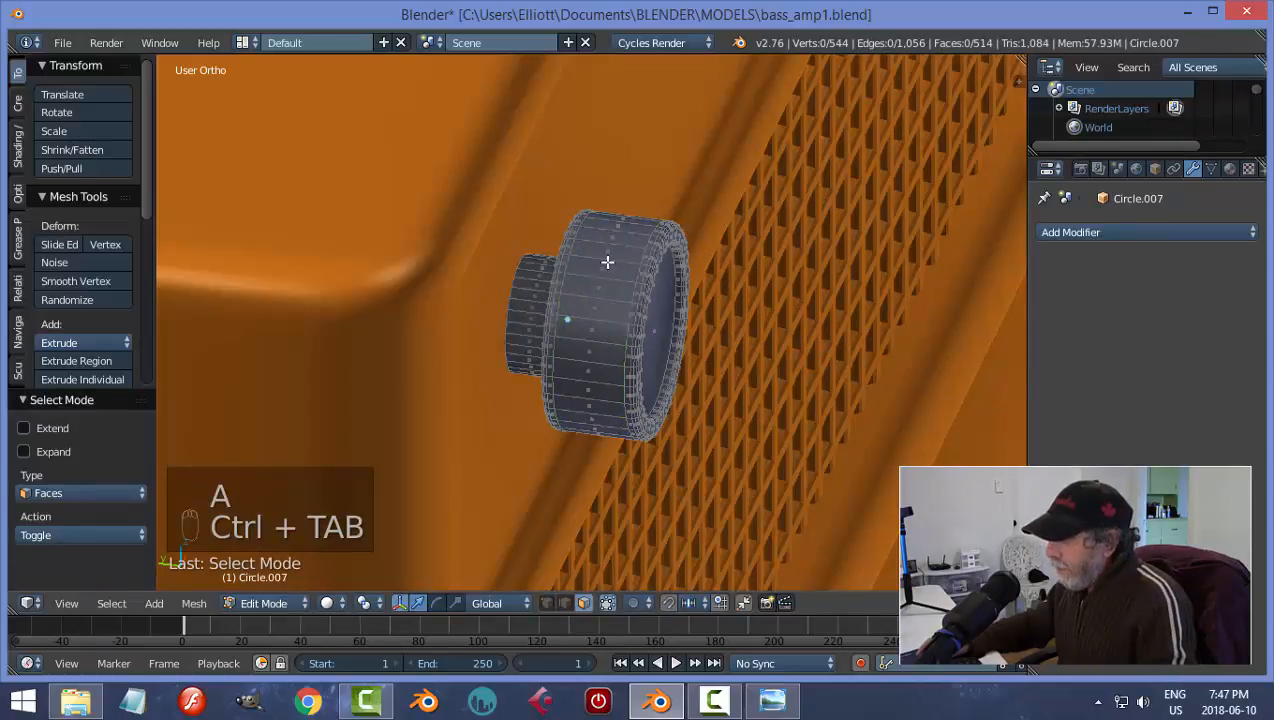
right_click(606, 262, "alt")
middle_click_drag(762, 322, 690, 325)
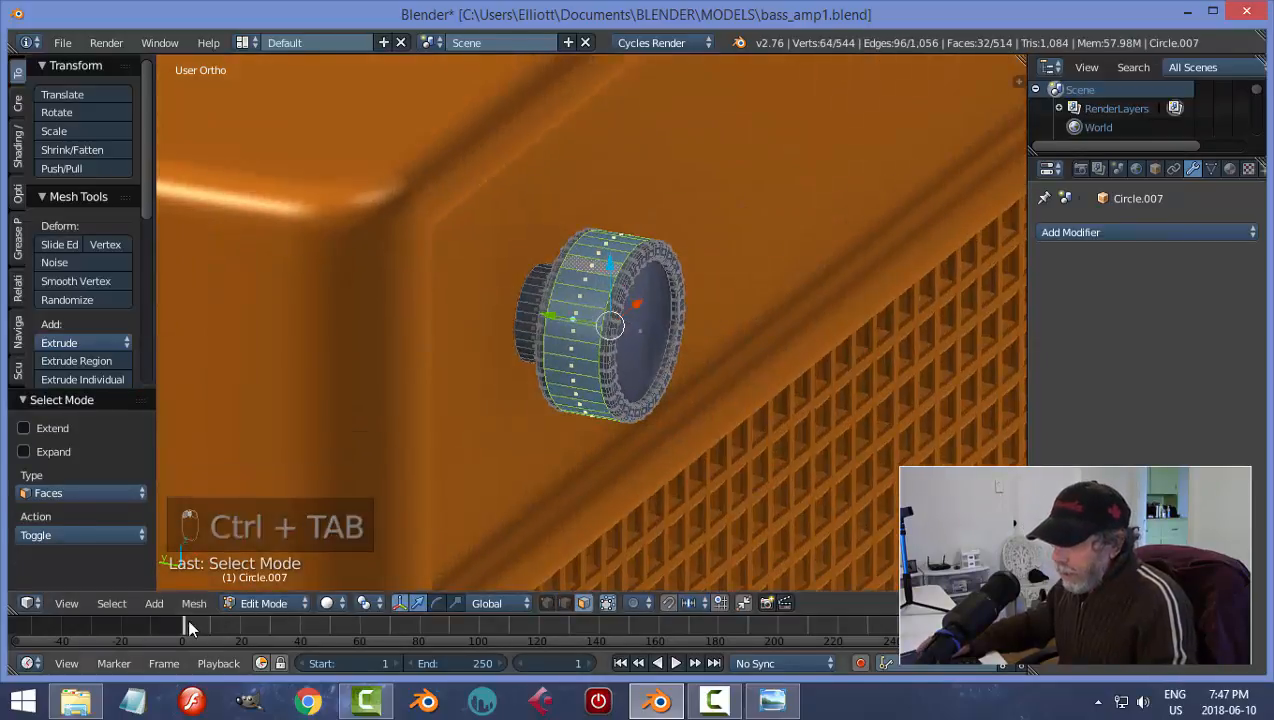
left_click(112, 603)
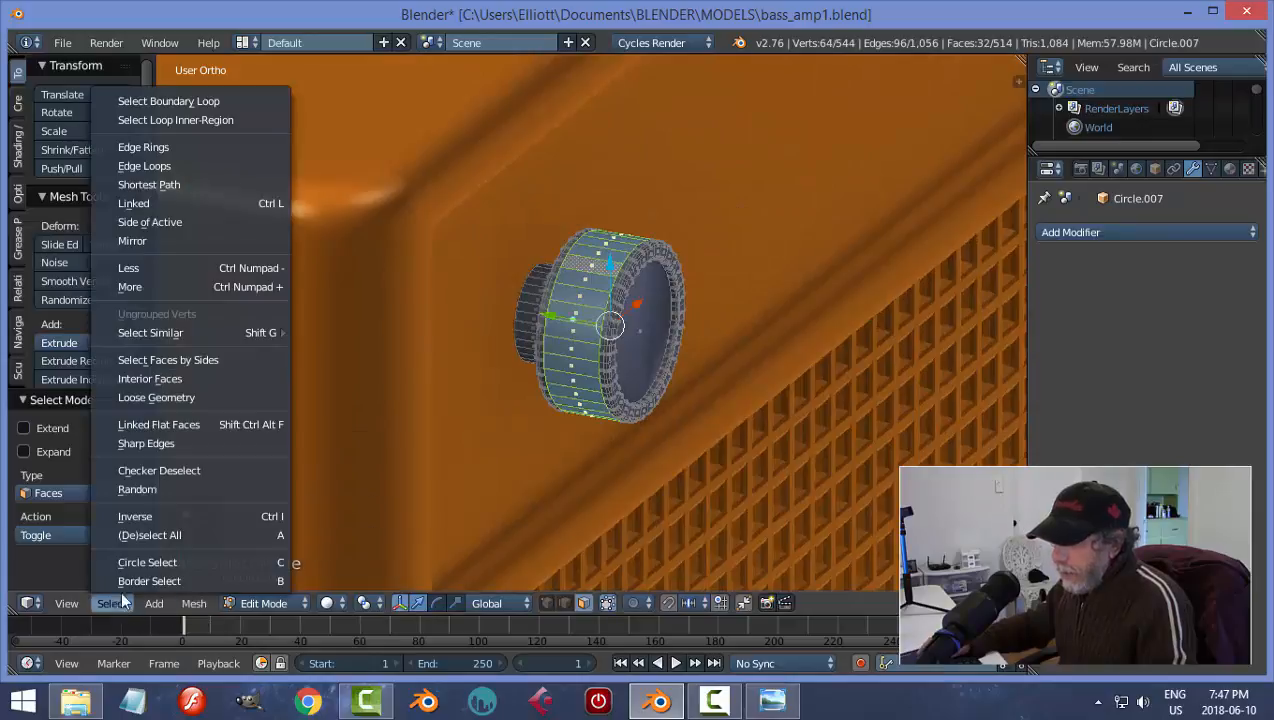
left_click(205, 470)
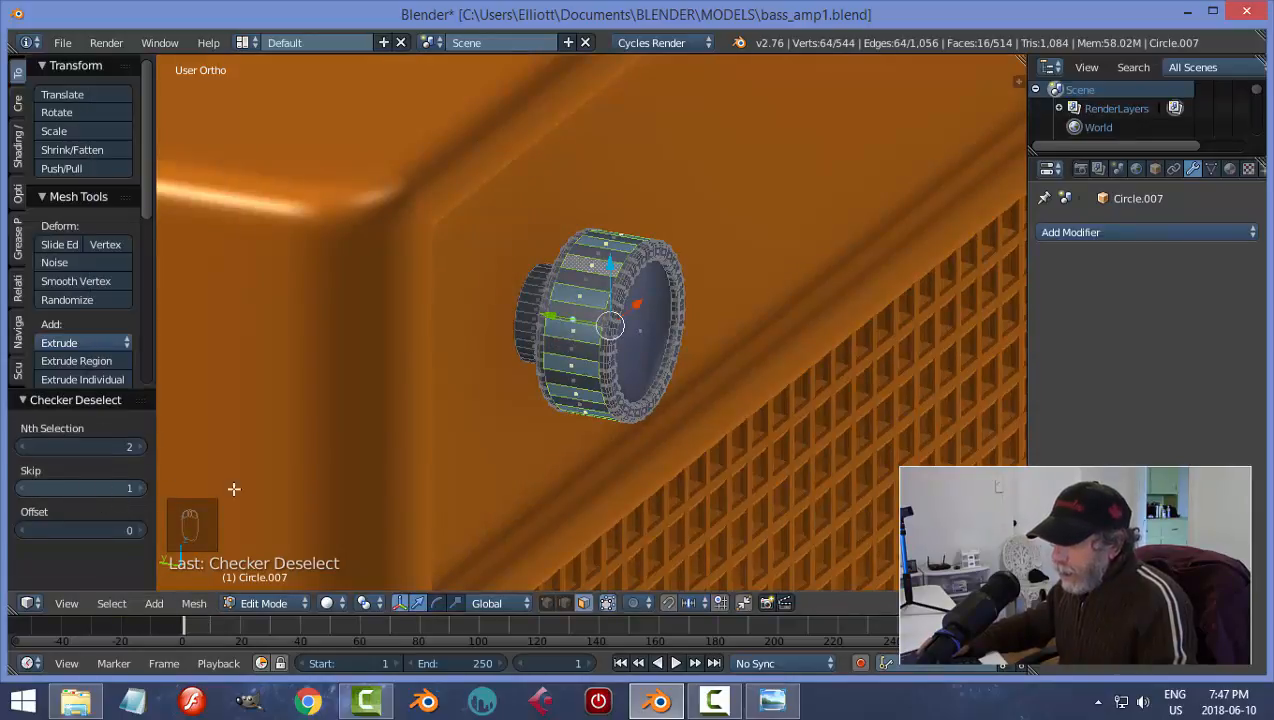
- Extrude the alternating side faces individually outward by about 0.004 to form grip ribs
mouse_move(748, 401)
middle_mouse_down()
mouse_move(573, 436)
mouse_move(682, 424)
mouse_move(754, 373)
mouse_move(751, 384)
middle_mouse_up()
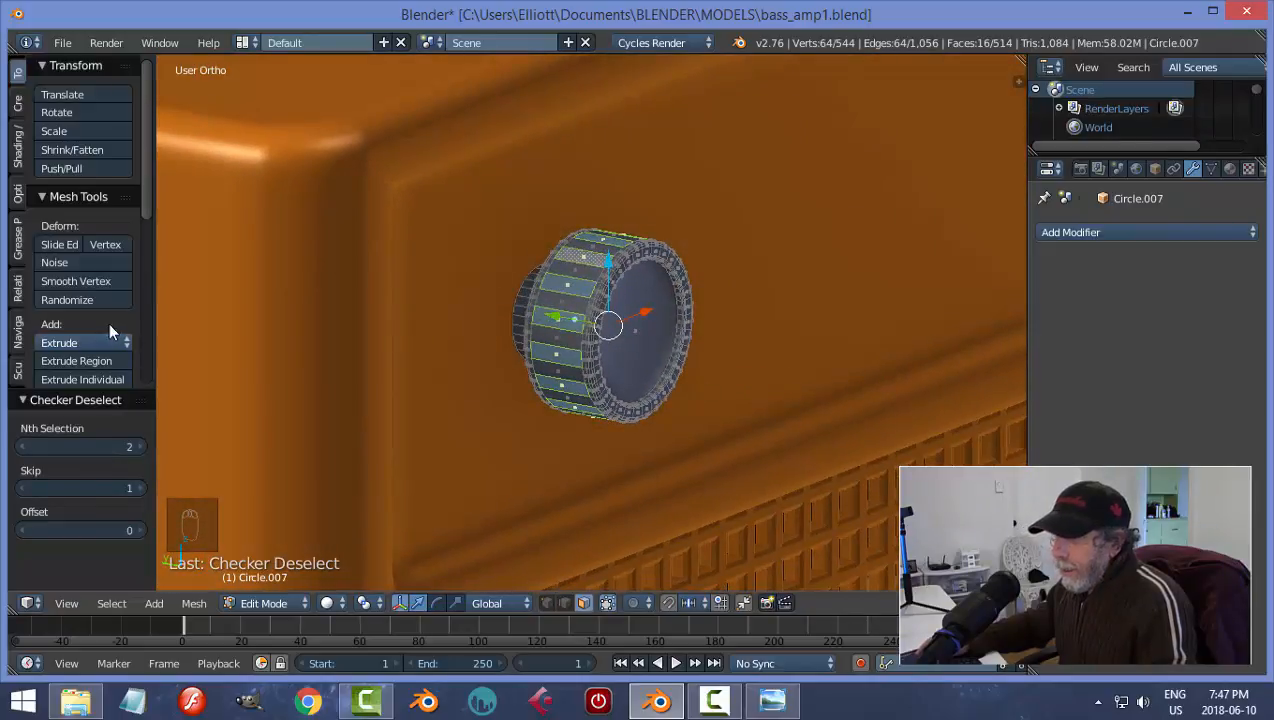
left_click(116, 379)
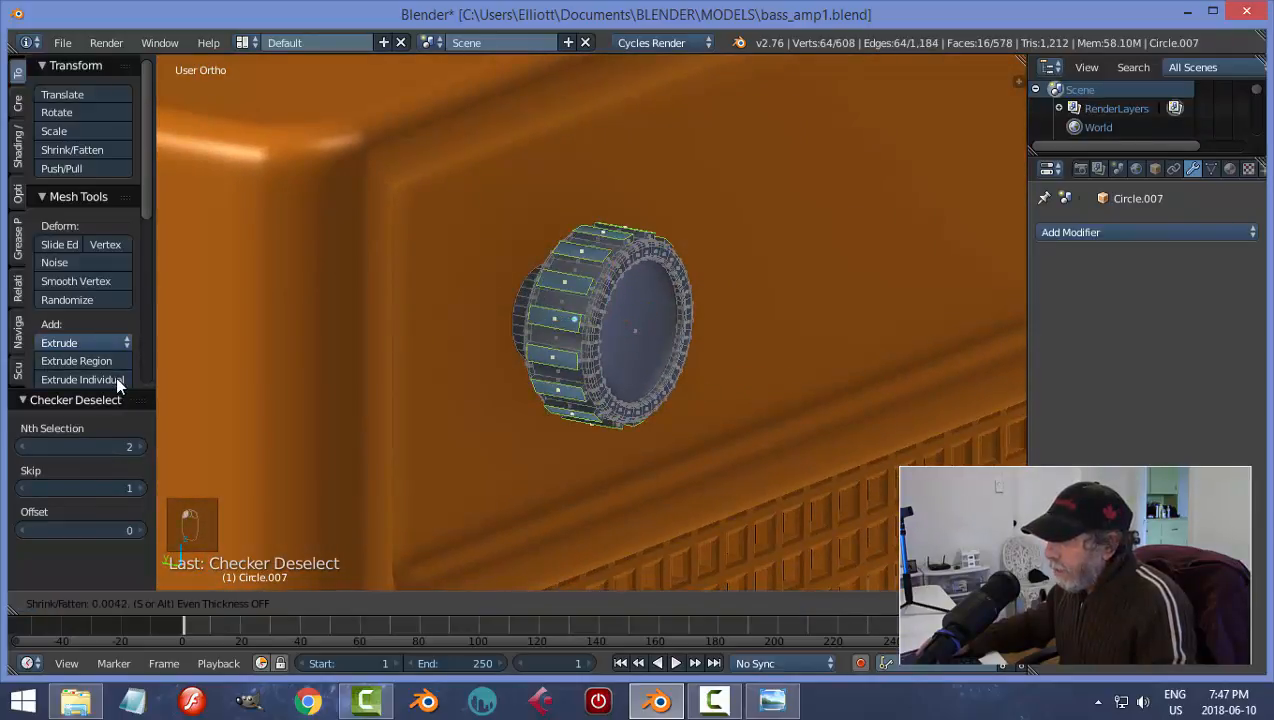
left_click(115, 376)
middle_click_drag(672, 418, 650, 407)
- Bevel the extruded grip ribs with an amount of about 0.003 and 2 segments, and return to Object Mode
key("ctrl+b")
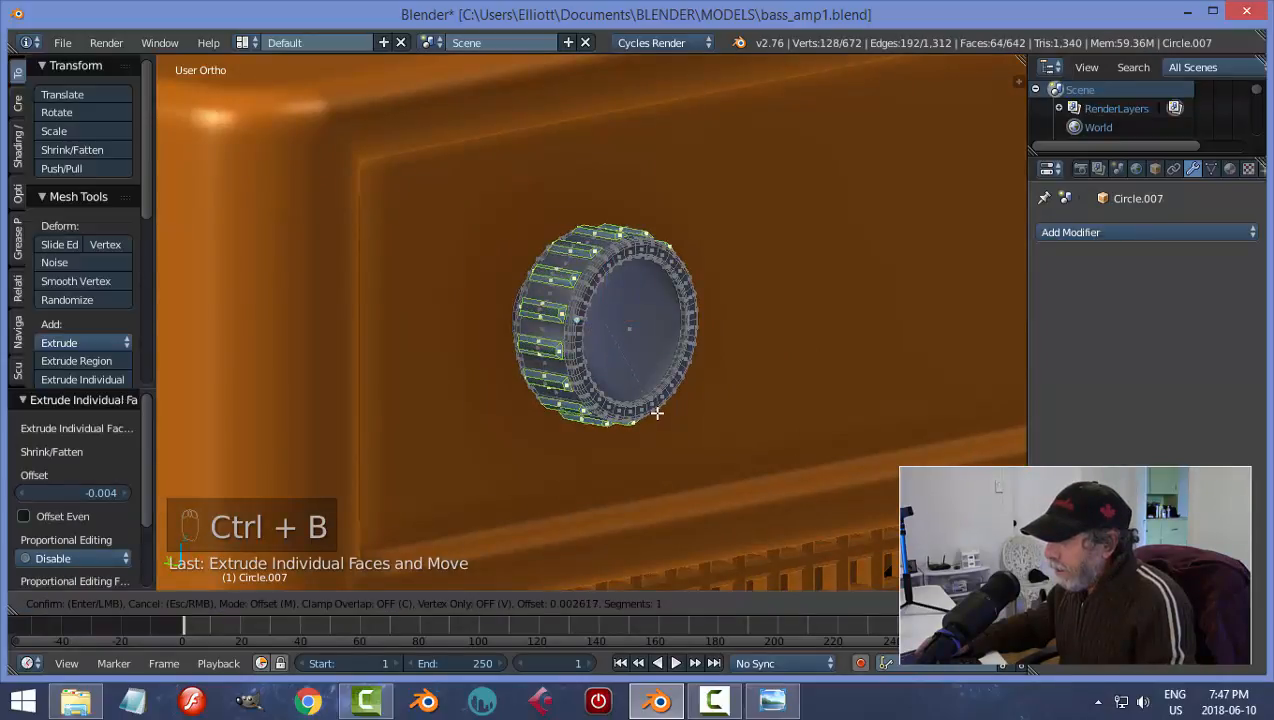
left_click(657, 412)
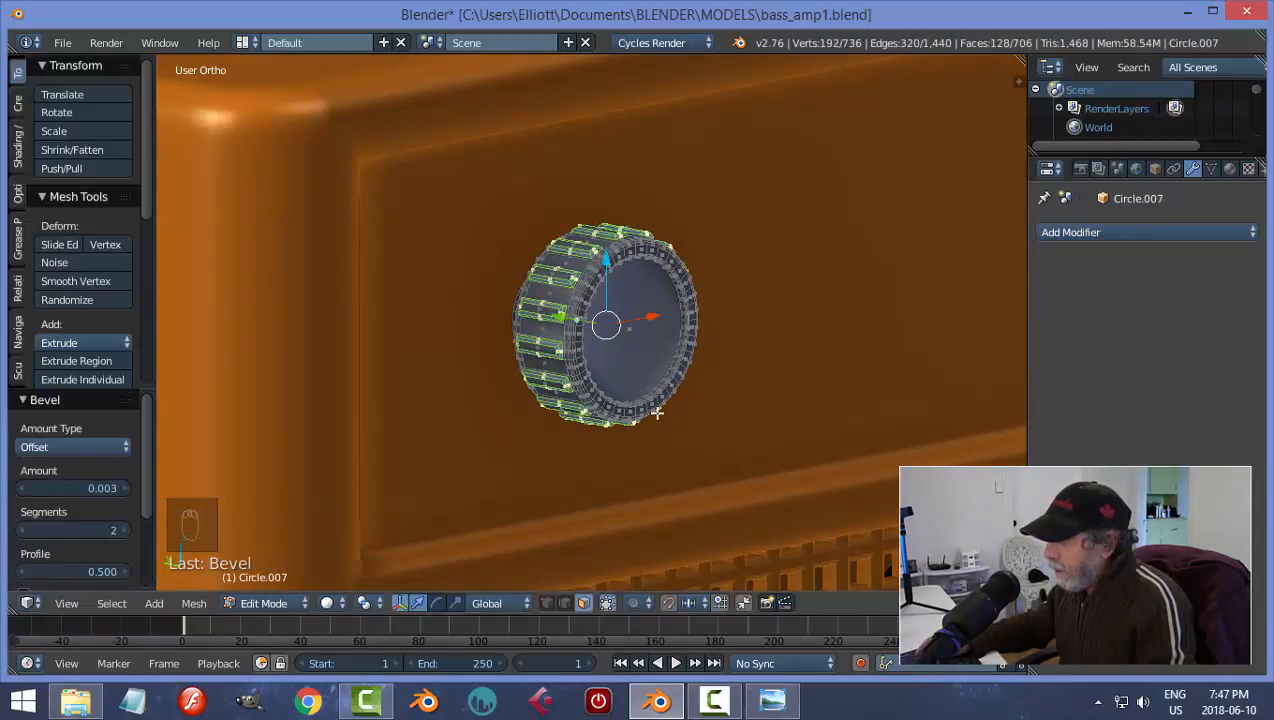
key("a")
key("Tab")
left_click(498, 412)
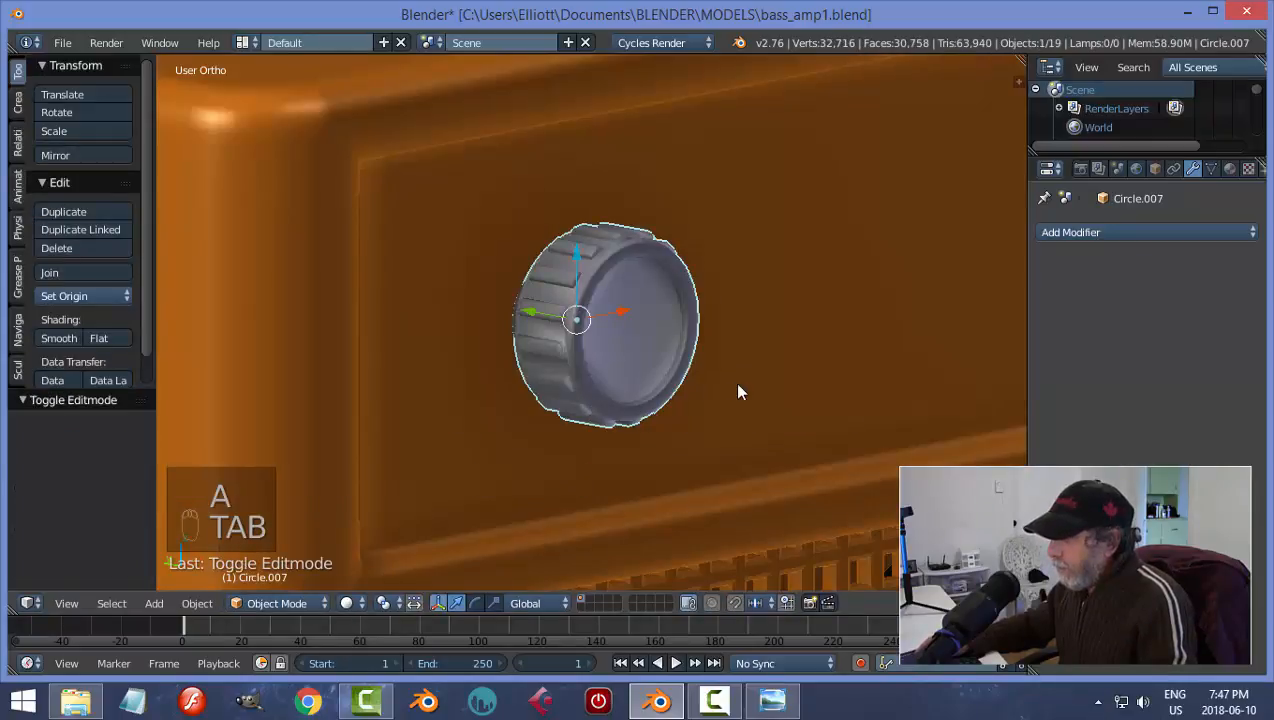
- Add a Subdivision Surface modifier to the knob and set its View subdivisions to 2
middle_click_drag(684, 393, 610, 393)
left_click(1050, 232)
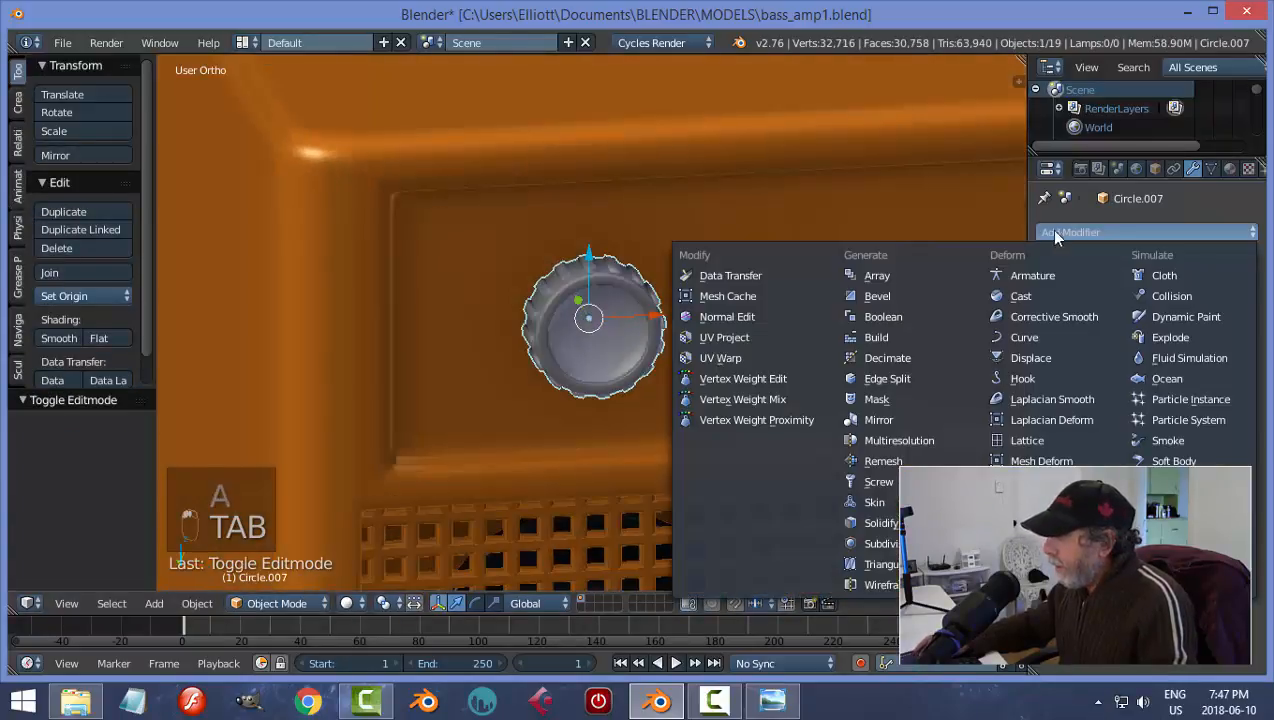
left_click(880, 543)
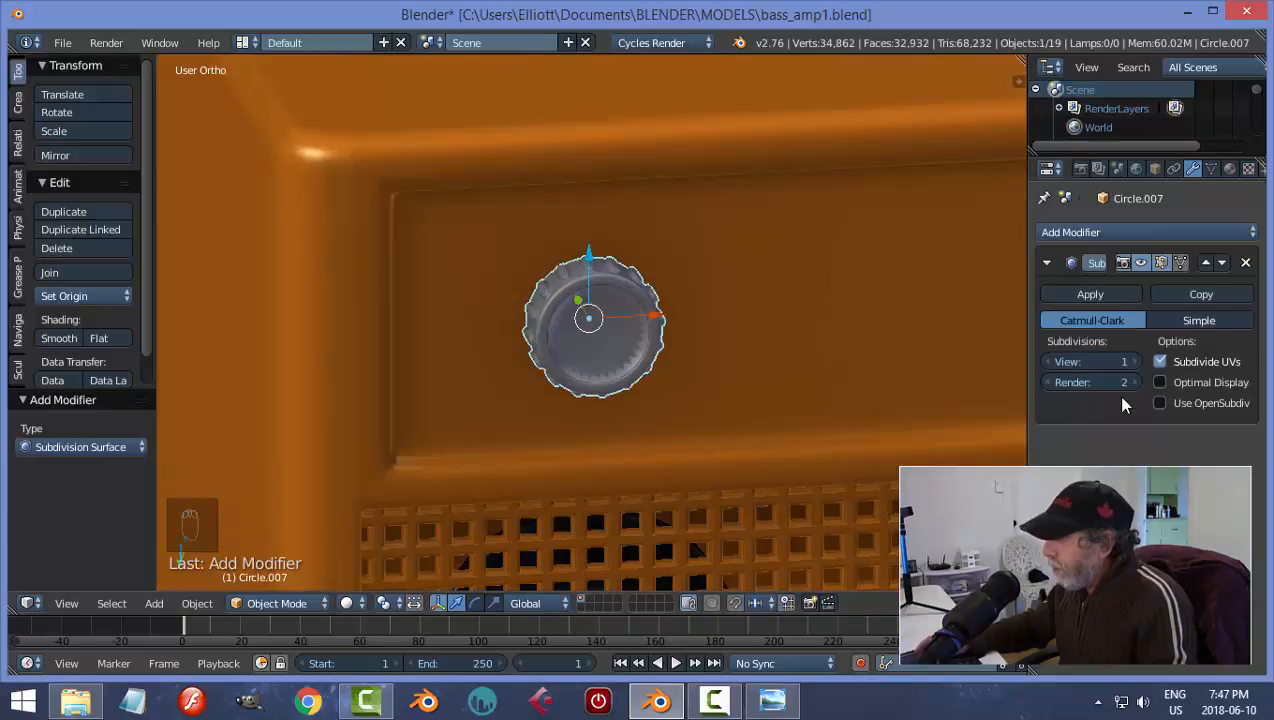
left_click(1136, 364)
- Add two supporting edge loops around the knob's rear stem, one near the back end and one near the cap
middle_click_drag(750, 318, 628, 335)
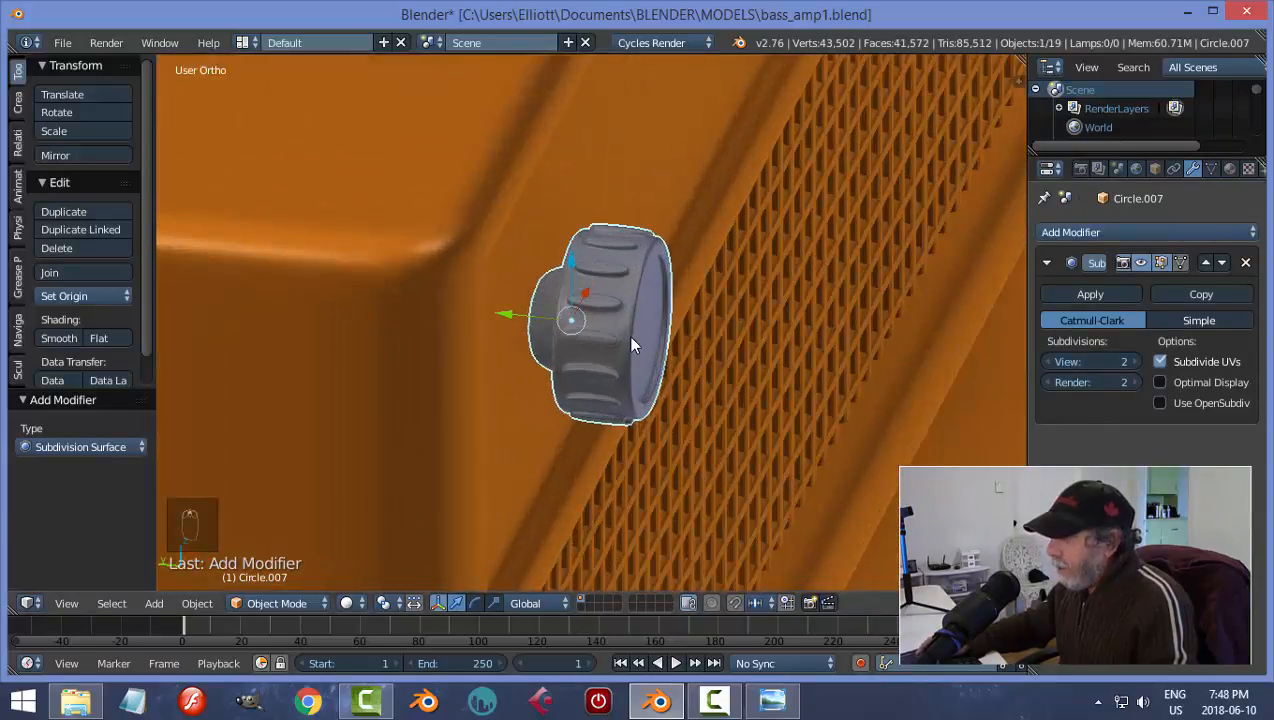
key("Tab")
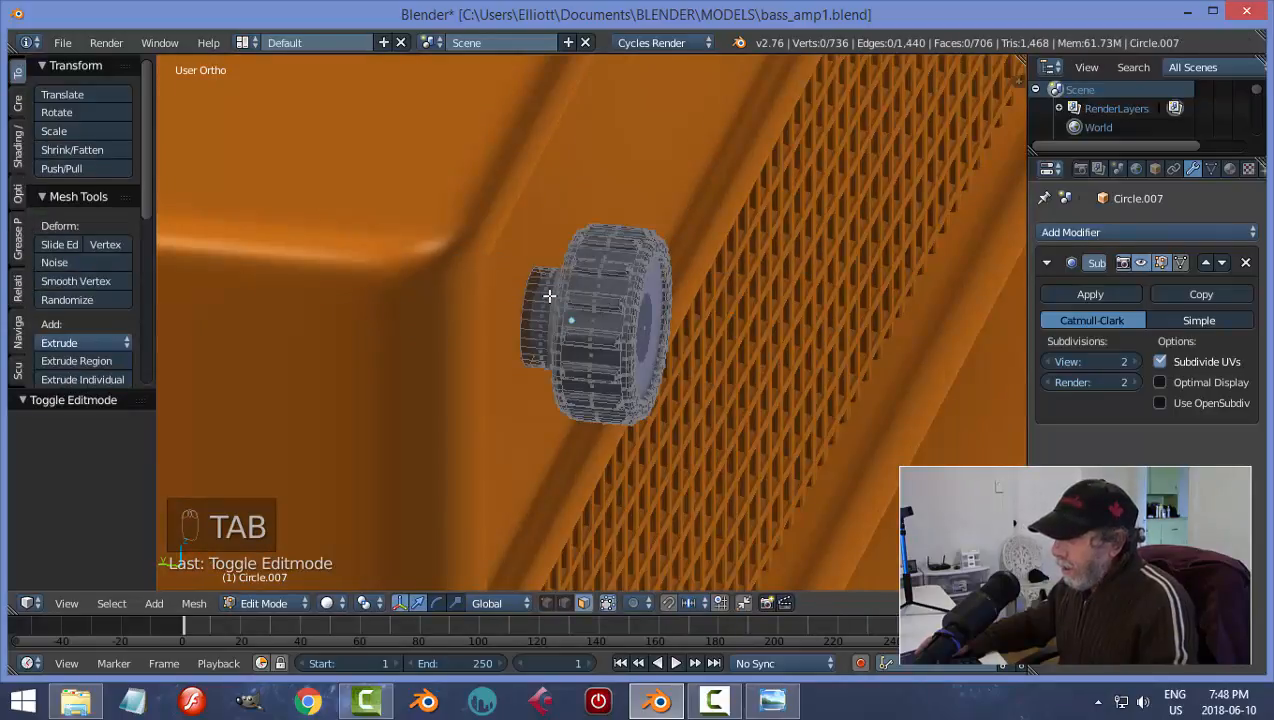
key("ctrl+r")
left_click(547, 290)
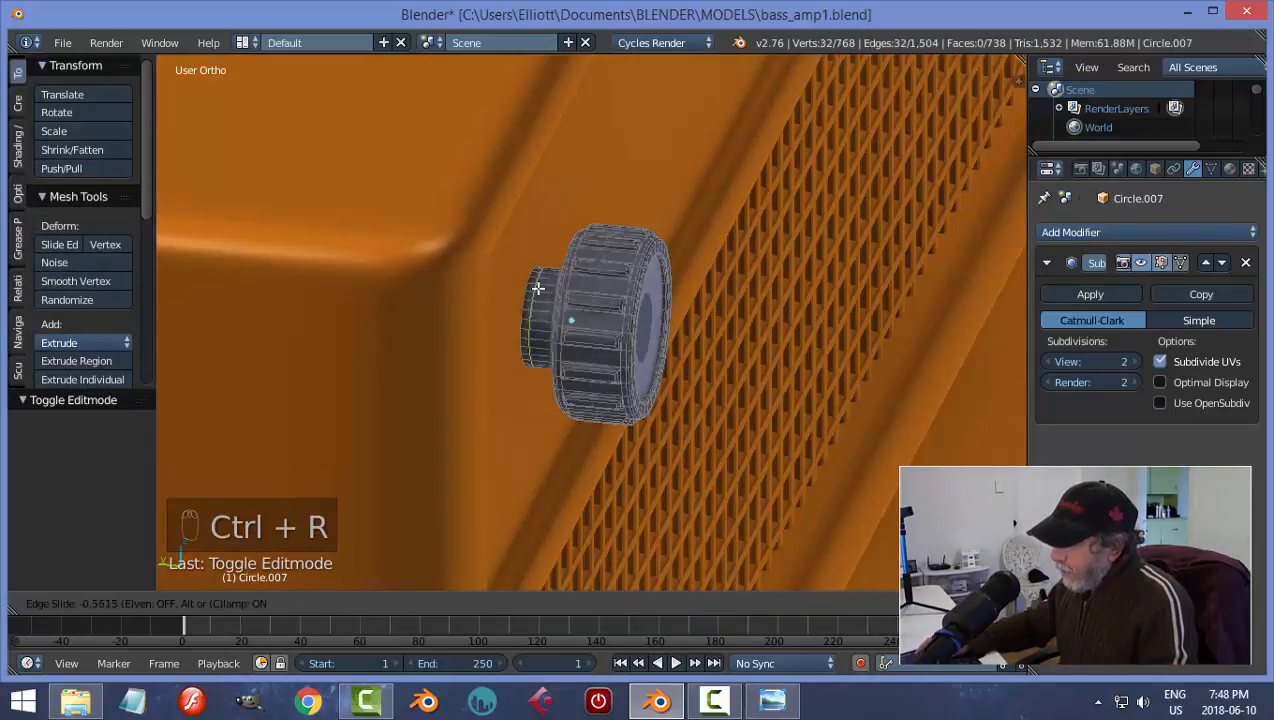
left_click(536, 288)
middle_click_drag(550, 319, 545, 280)
key("a")
key("ctrl+r")
left_click(536, 258)
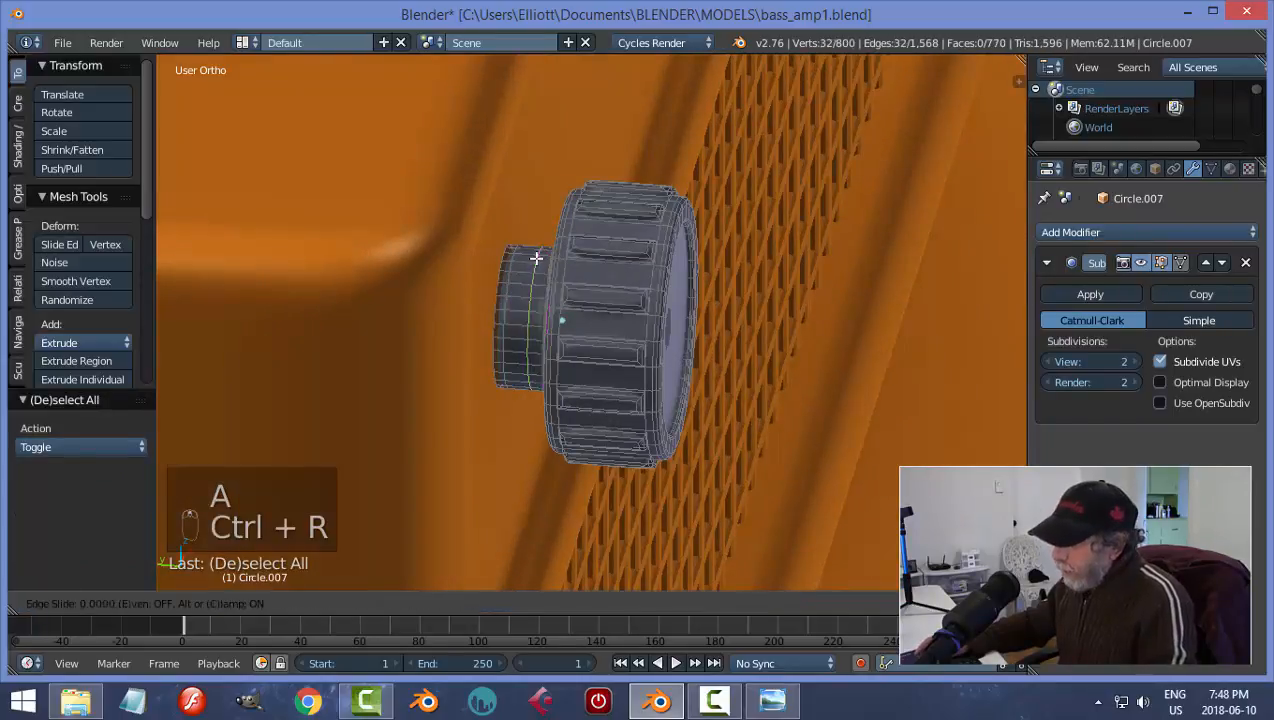
left_click(546, 270)
key("a")
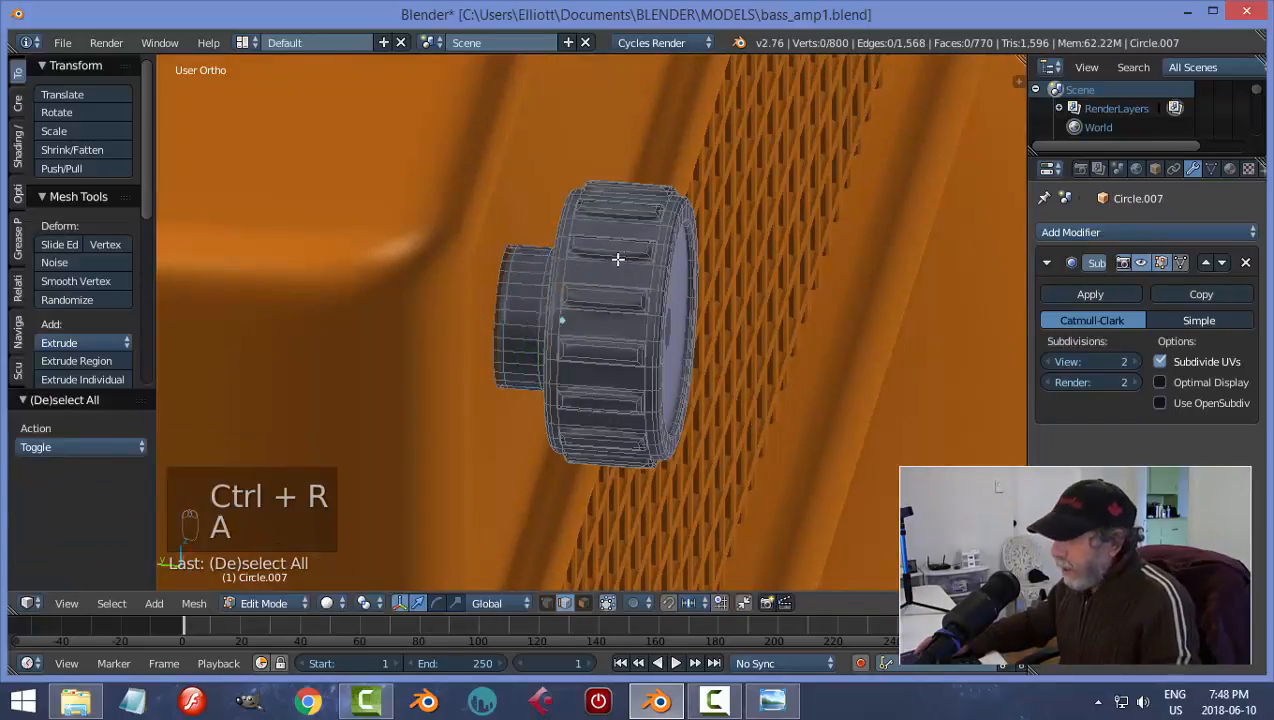
- Add two edge loops around the ribbed wall of the knob, slid close to the rear and front ends of the ribs
key("ctrl+r")
left_click(605, 252)
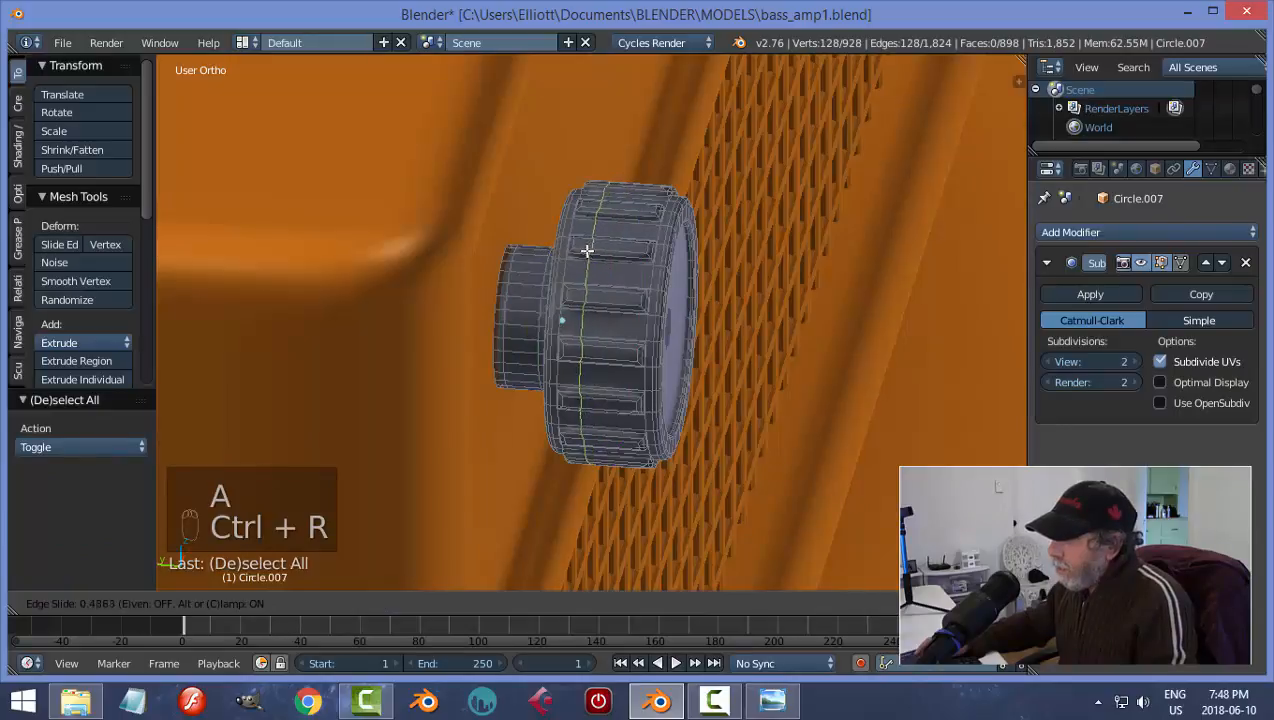
left_click(576, 256)
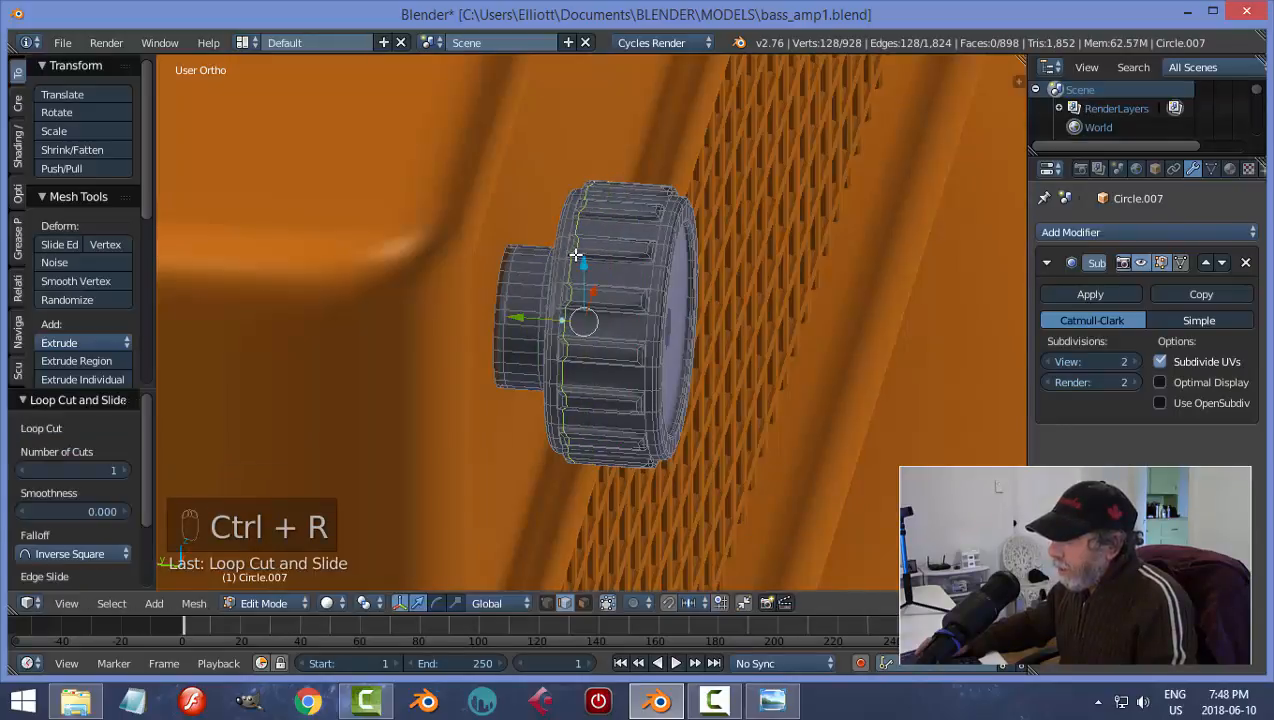
key("ctrl+r")
left_click(643, 250)
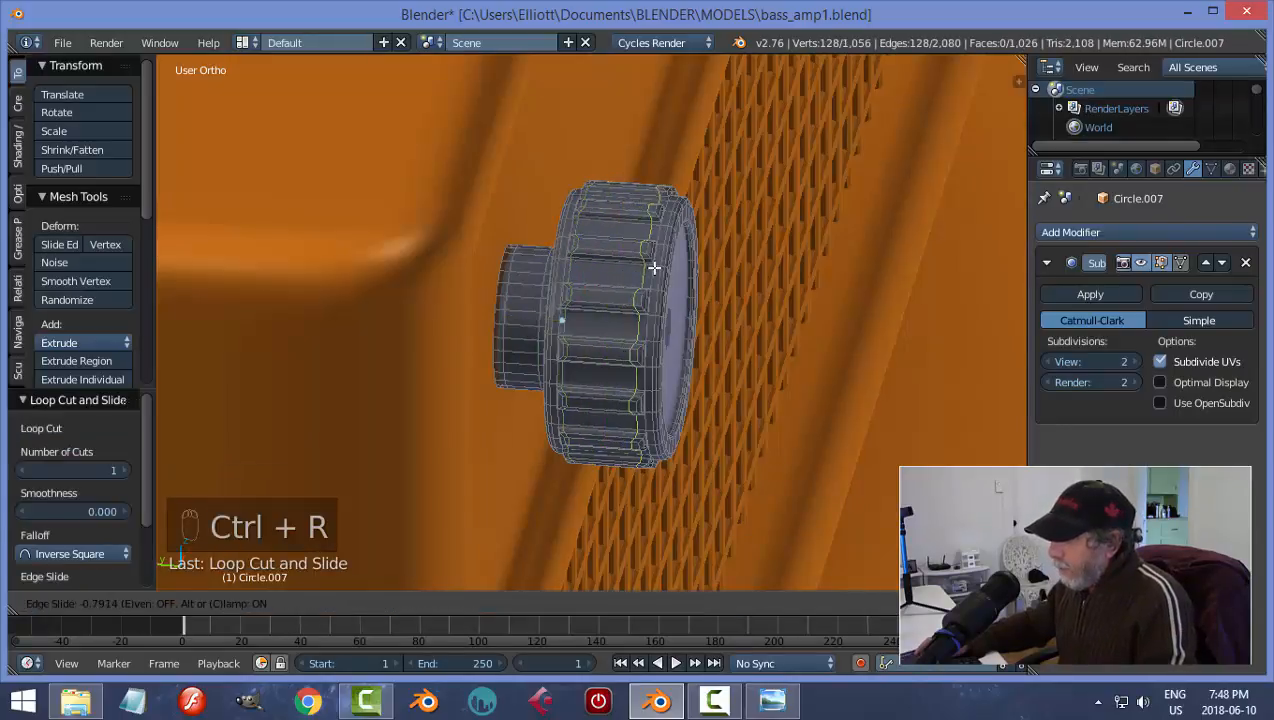
left_click(656, 268)
key("a")
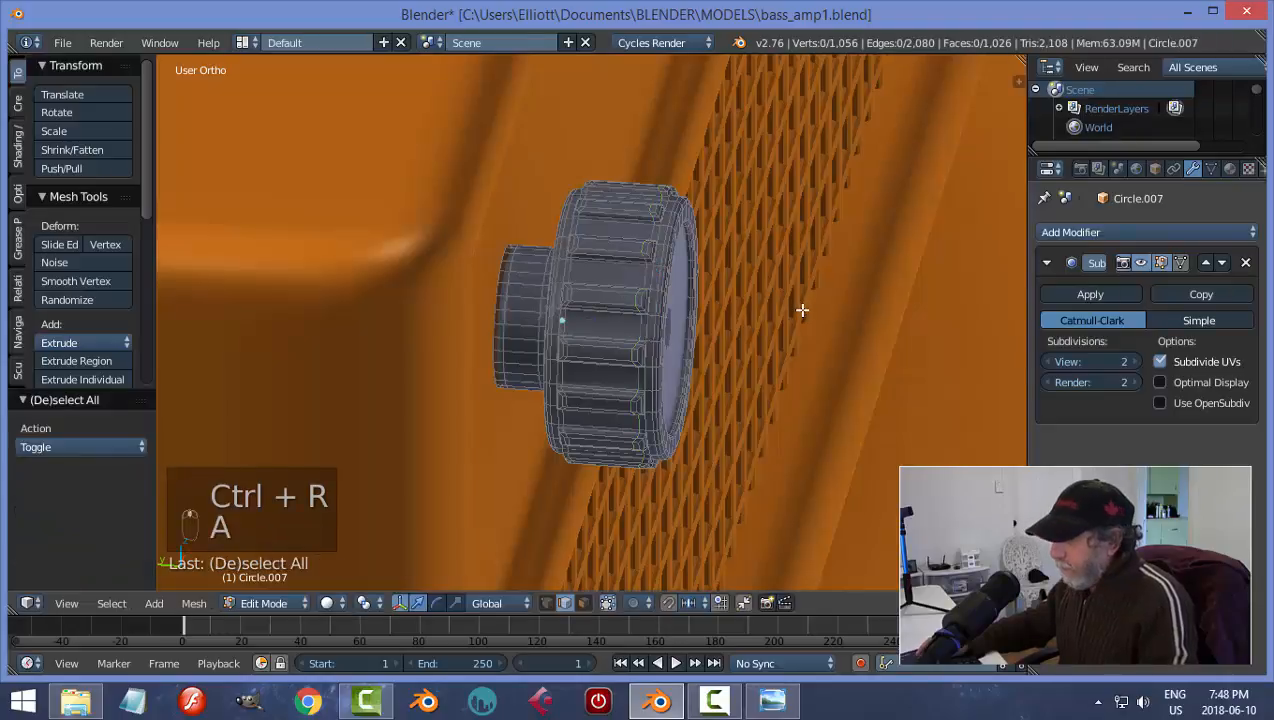
- Inset the knob's round front face by about 0.0118 and return to Object Mode
middle_click_drag(802, 304, 756, 284)
key("ctrl+Tab")
left_click(731, 287)
right_click(671, 299)
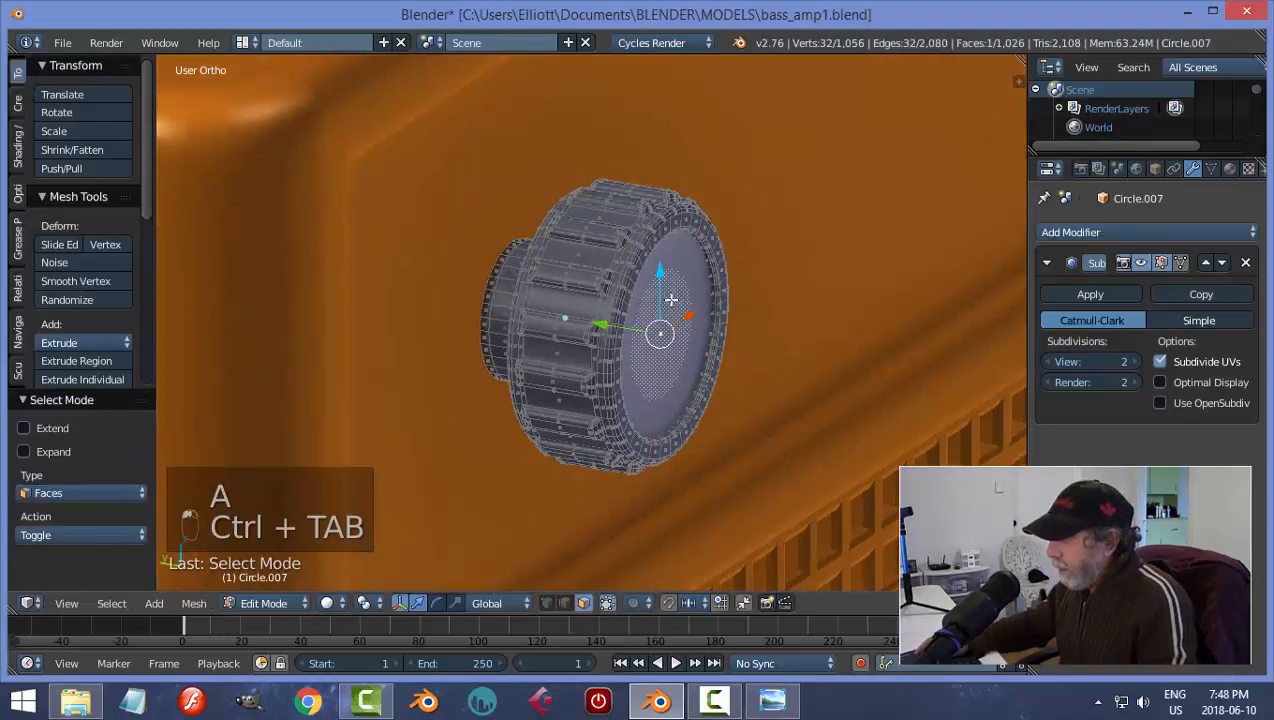
key("i")
left_click(863, 276)
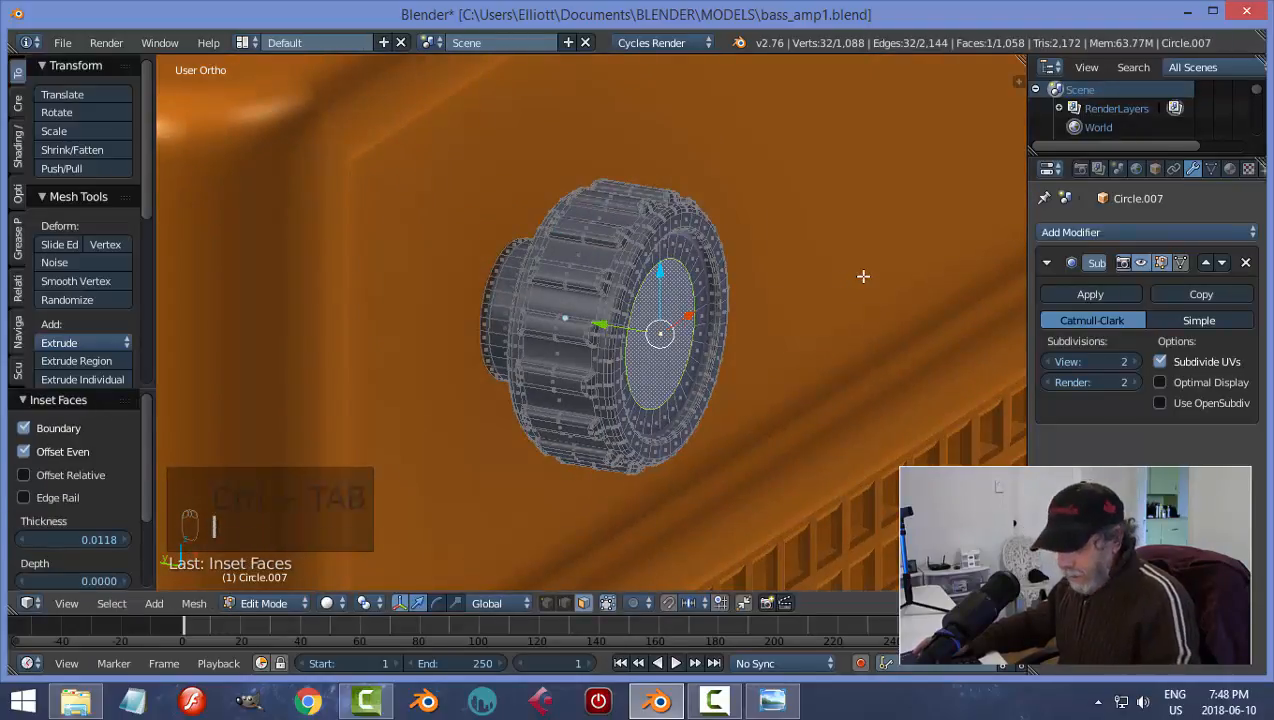
key("a")
key("Tab")
scroll(808, 305, "down", 3)
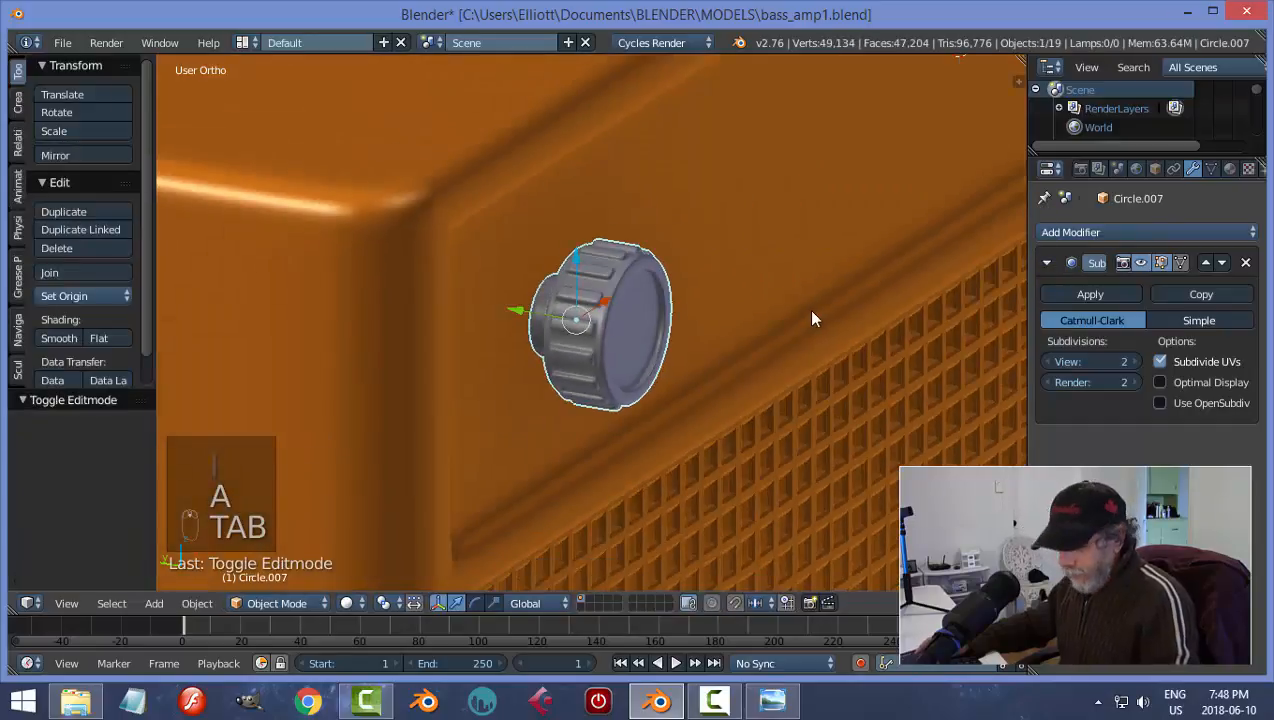
- Move the knob about 0.005 along Y toward the amp head's front panel
key("a")
scroll(800, 320, "down", 2)
middle_click_drag(793, 321, 757, 339)
scroll(612, 338, "up", 2)
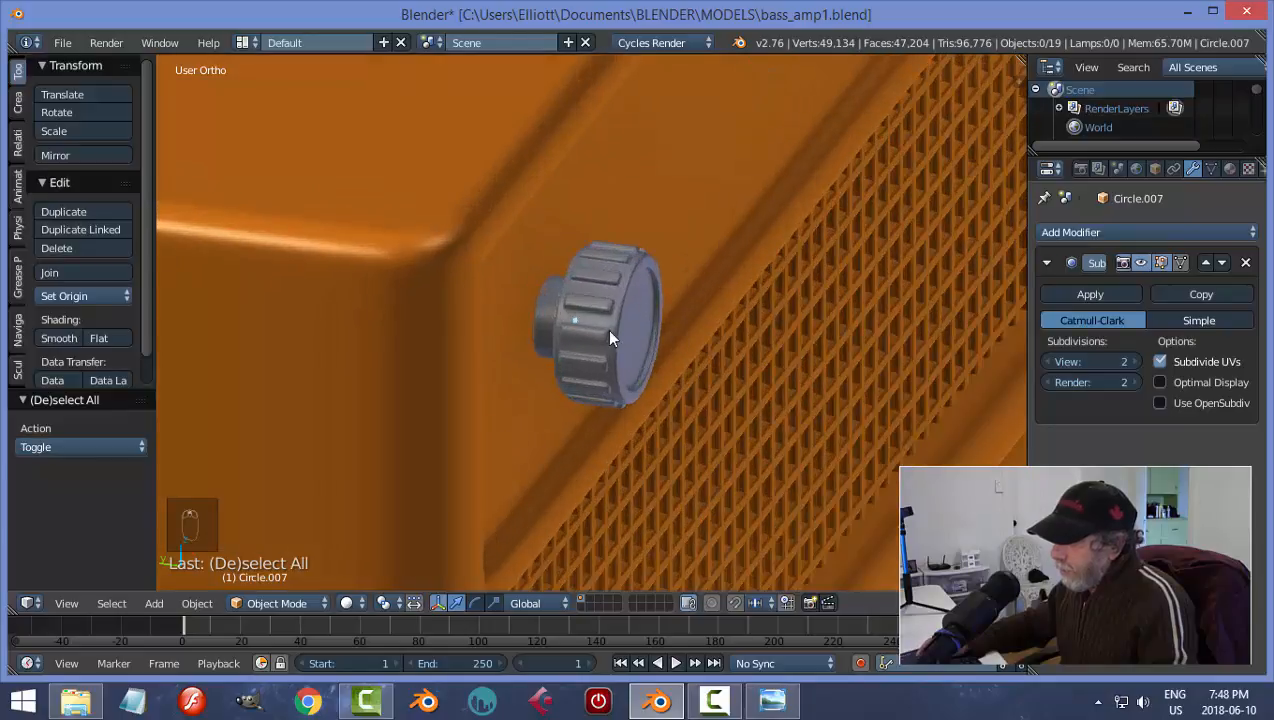
right_click(612, 338)
left_click_drag(512, 316, 503, 316)
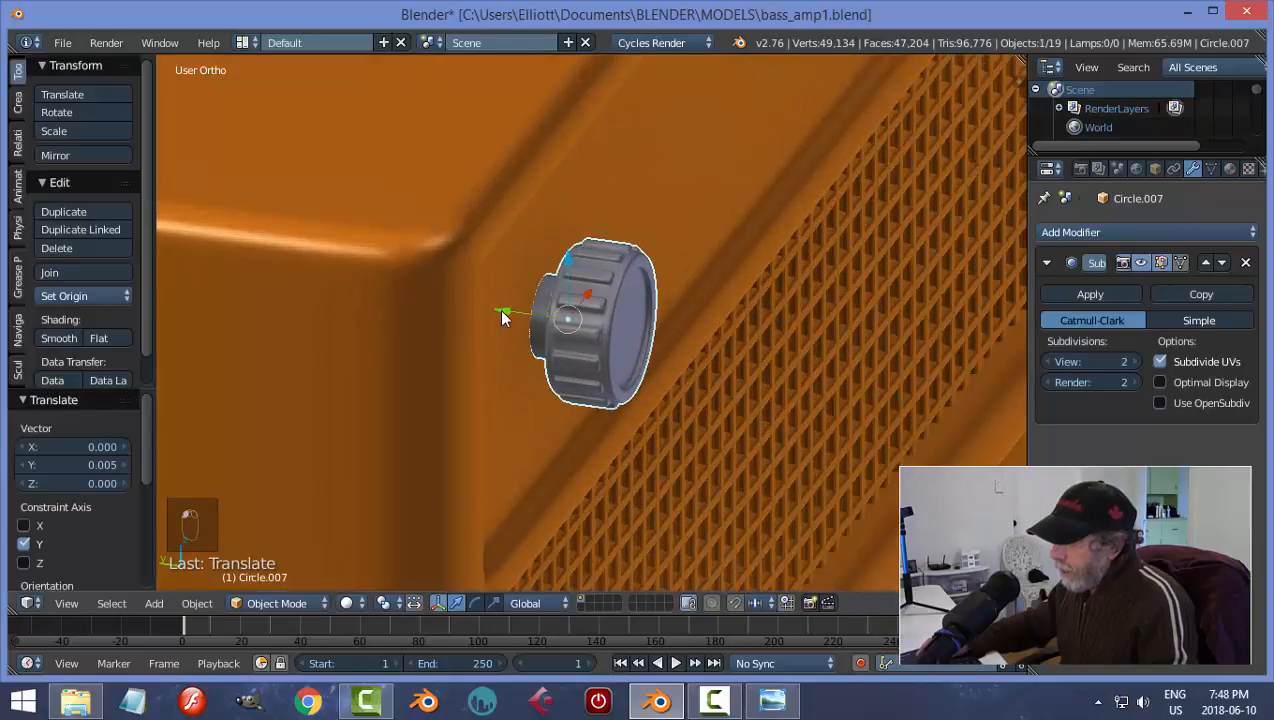
key("a")
- Assign the existing black material to the knob
scroll(670, 326, "down", 3)
middle_click_drag(670, 326, 560, 299)
middle_click_drag(691, 324, 890, 341)
scroll(616, 357, "up", 2)
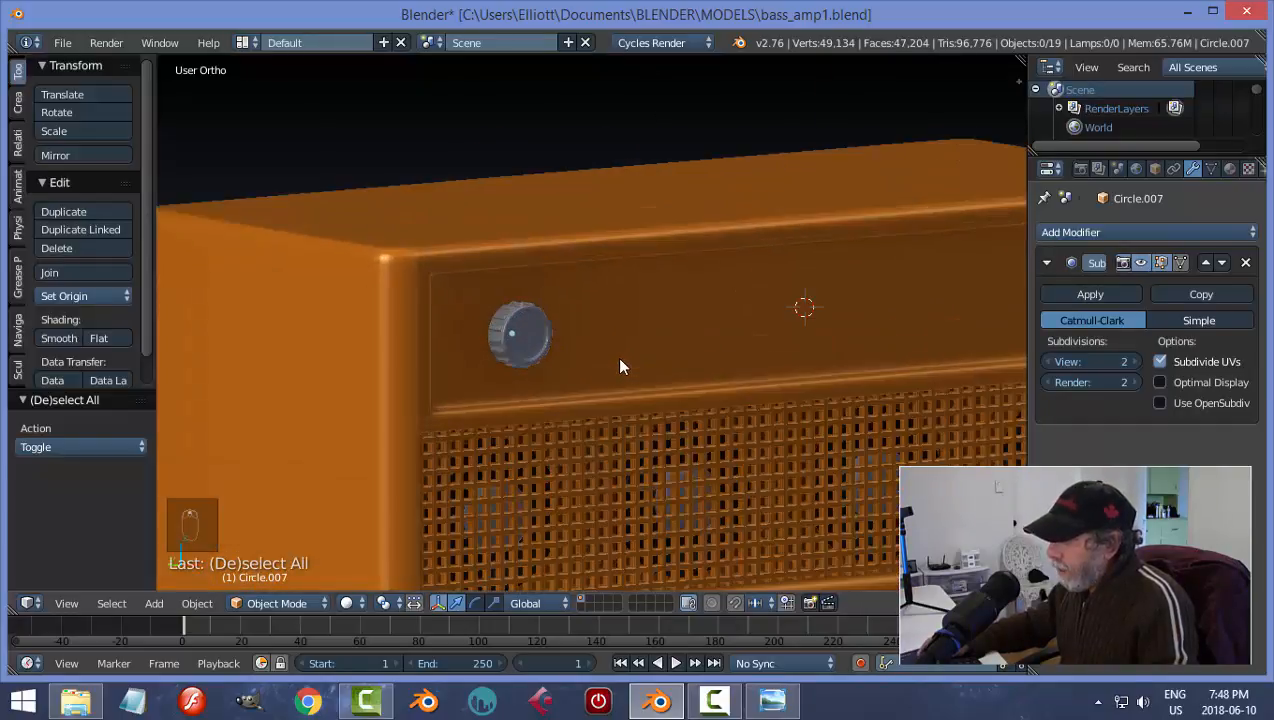
right_click(524, 312)
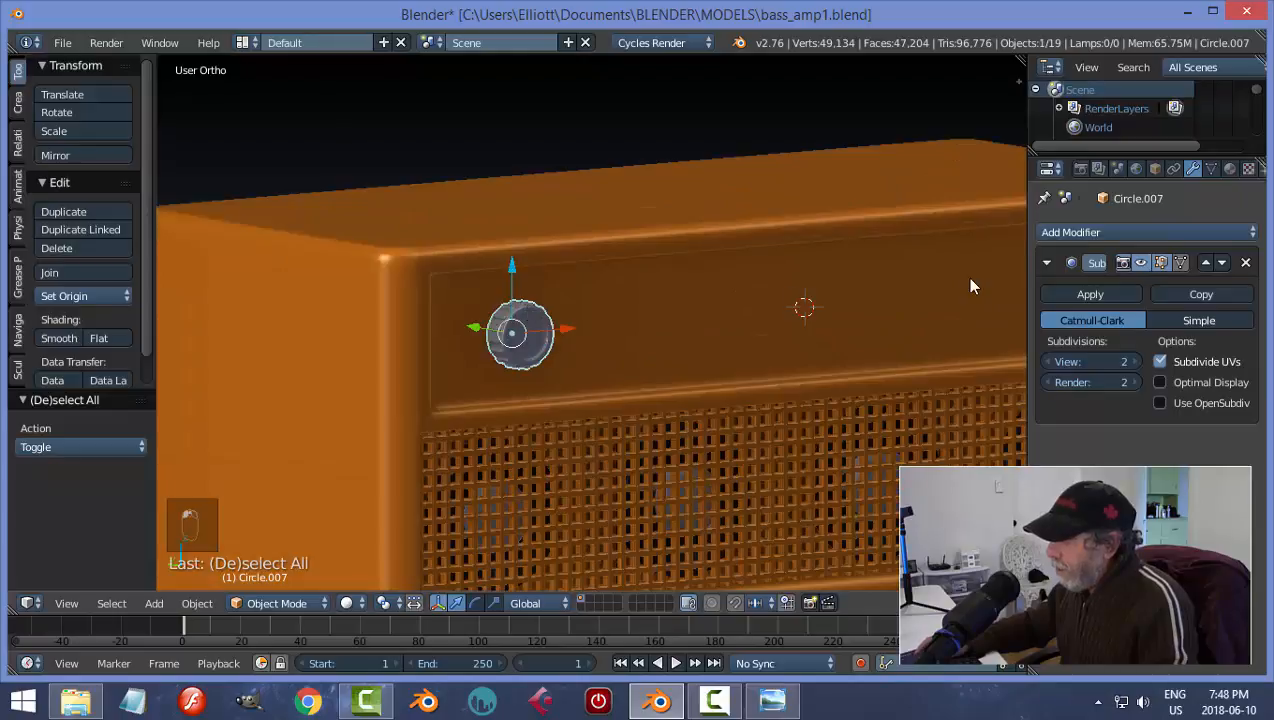
left_click(1230, 168)
left_click(1049, 293)
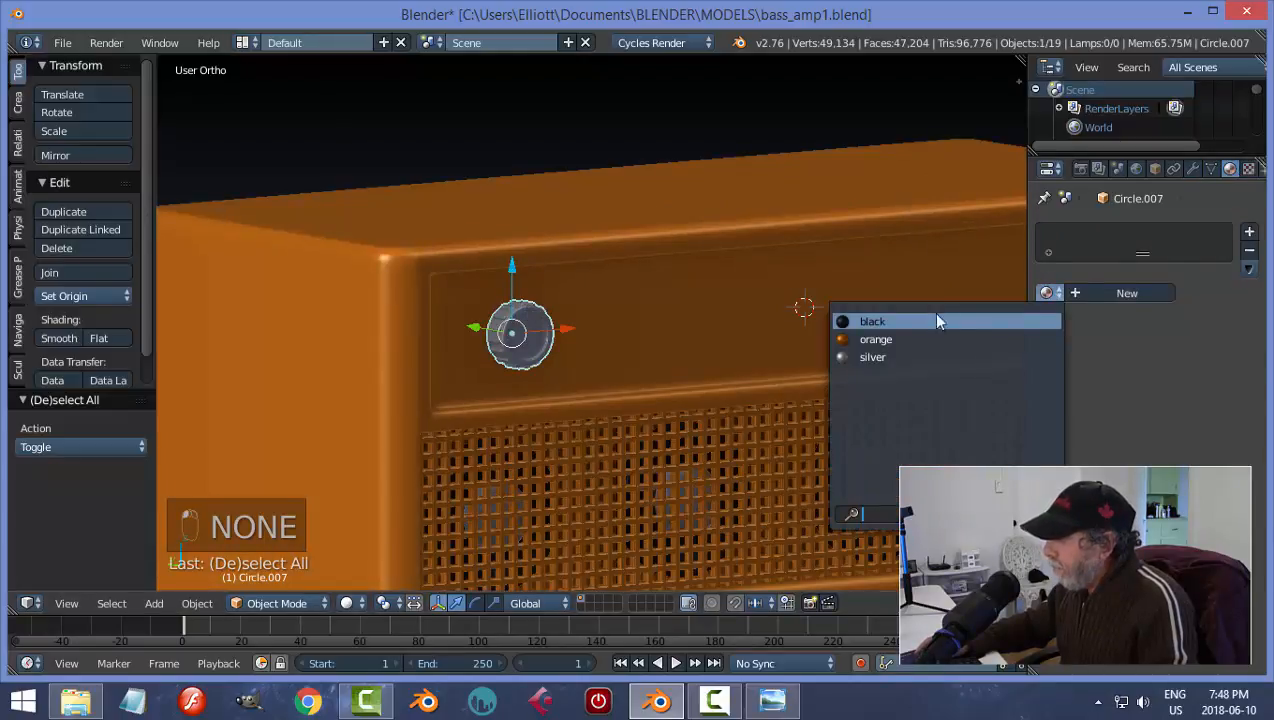
left_click(938, 321)
- Add a second material slot with the existing silver material and assign it to the knob's inset center face
scroll(557, 350, "up", 3)
key("Tab")
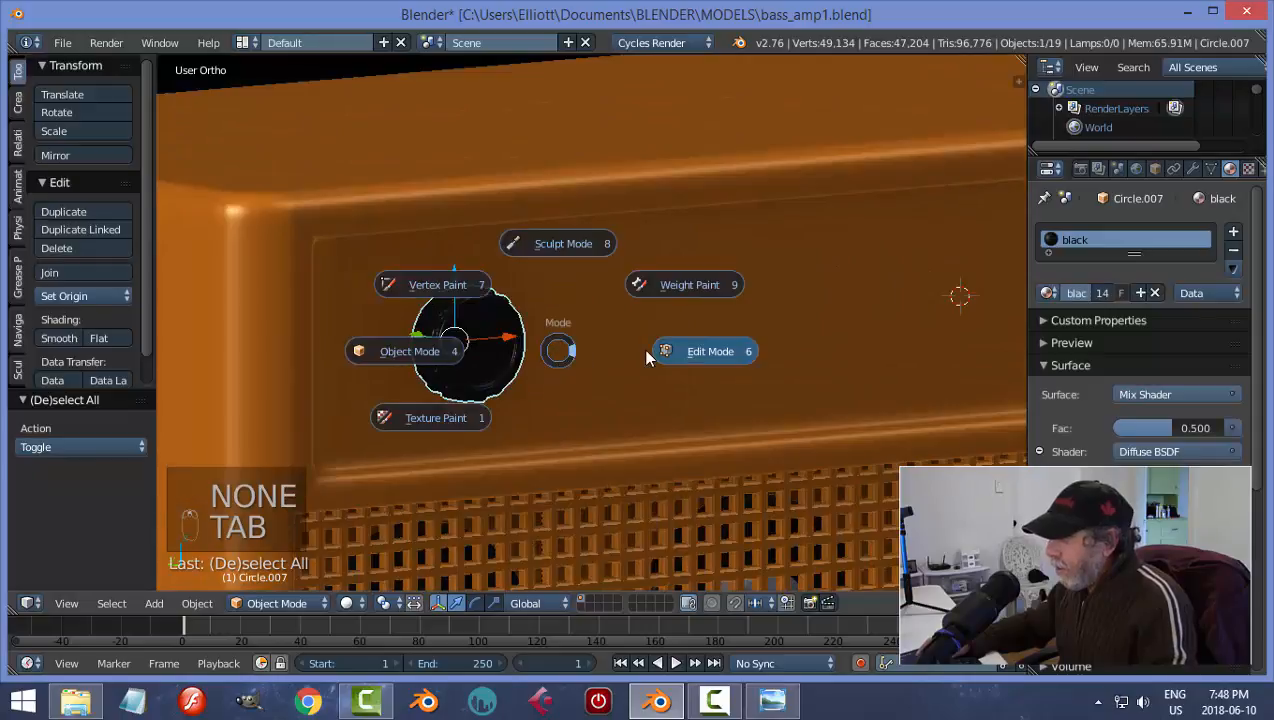
left_click(647, 357)
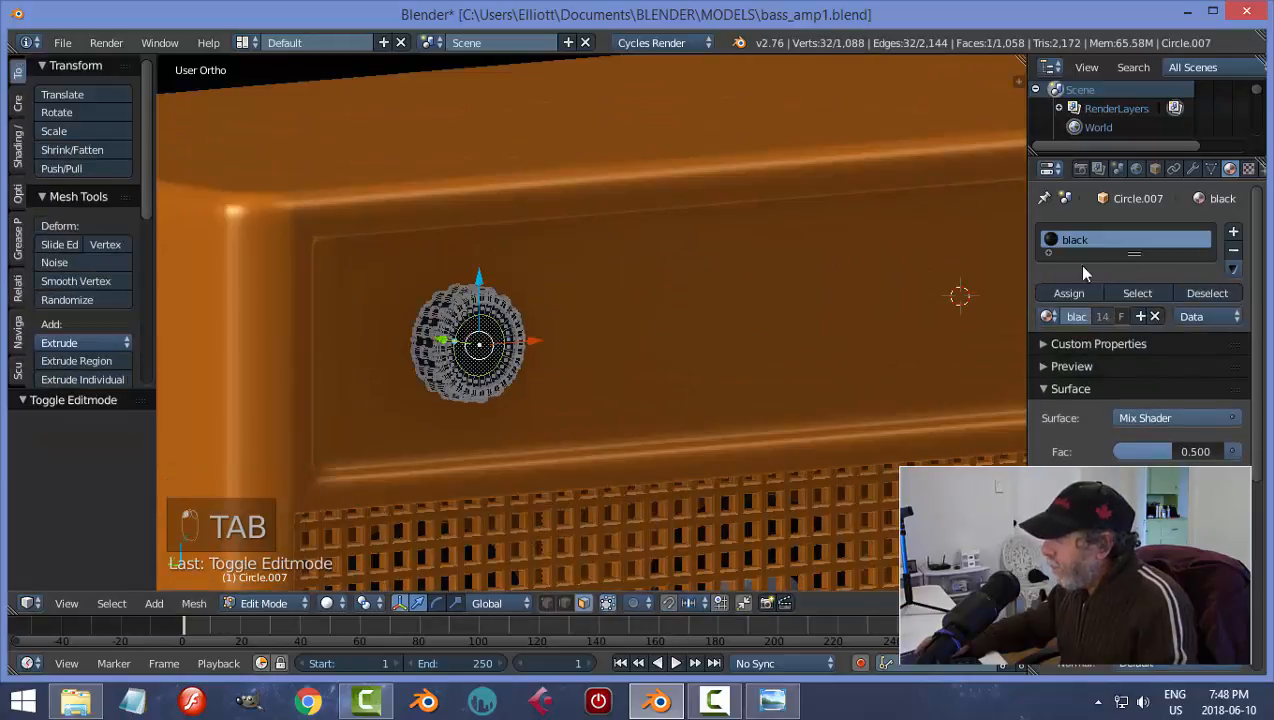
left_click(1233, 232)
left_click(1048, 359)
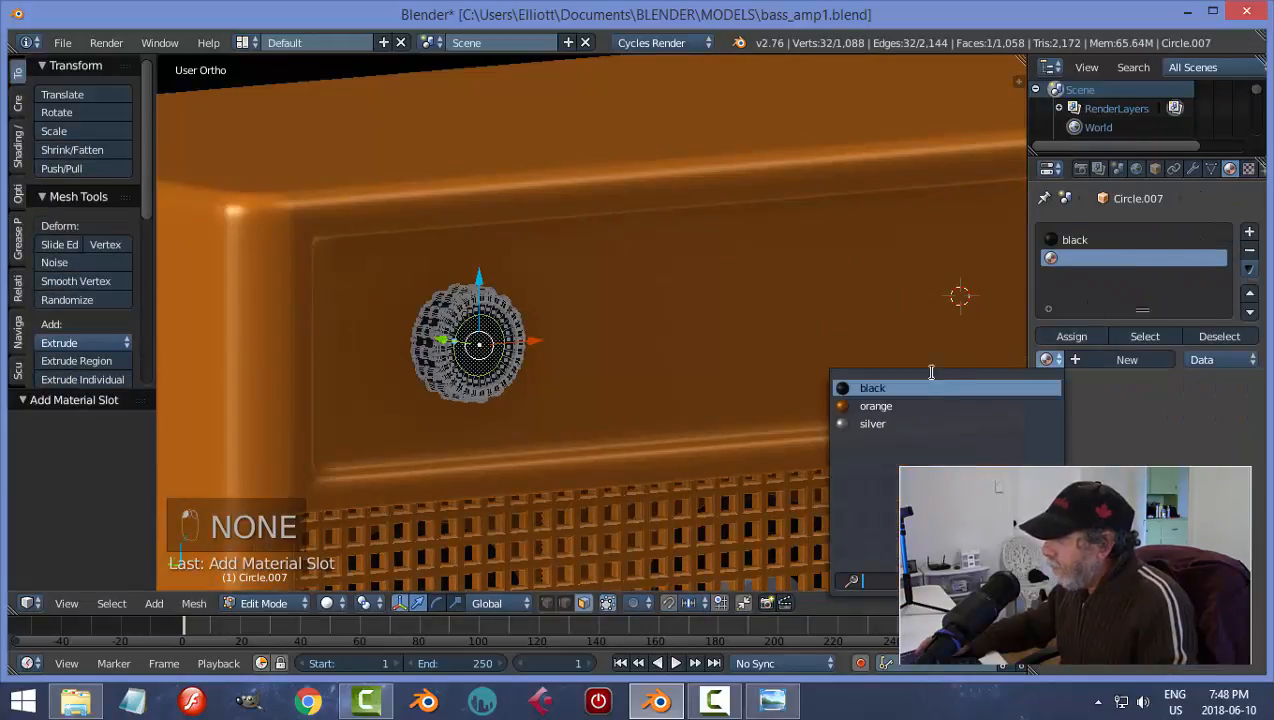
left_click(912, 421)
left_click(1062, 337)
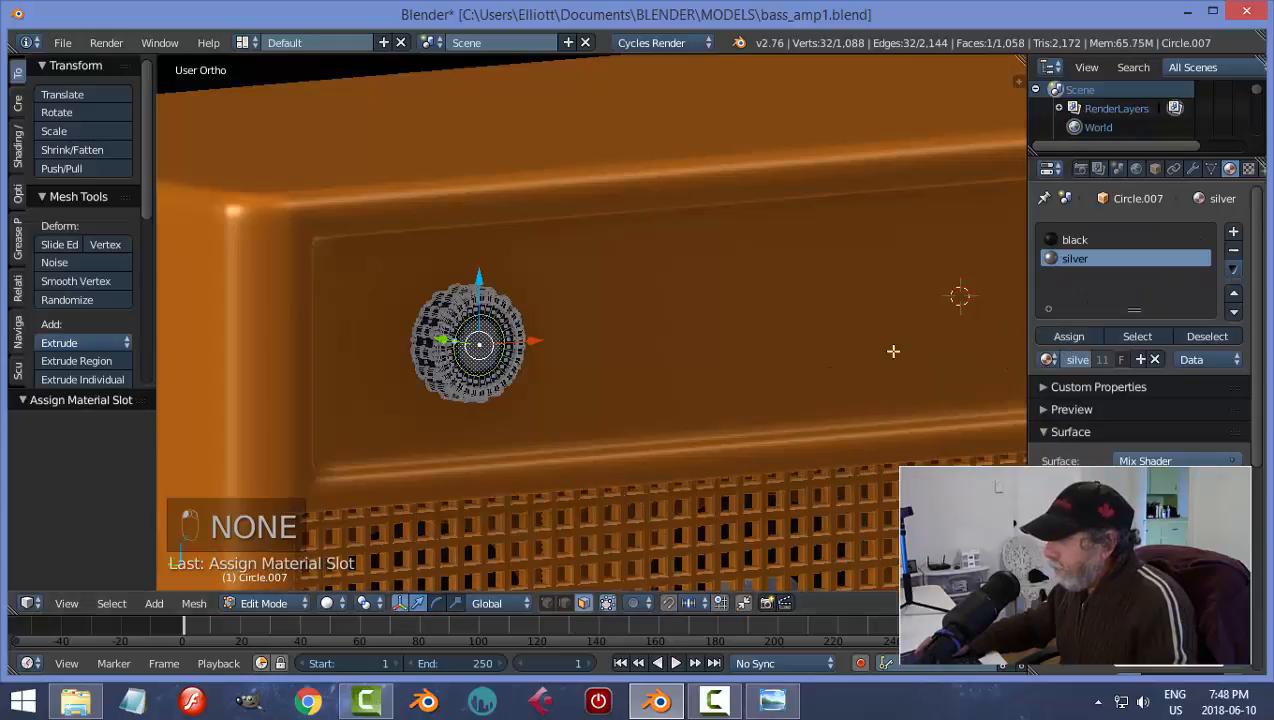
key("a")
key("Tab")
left_click(670, 373)
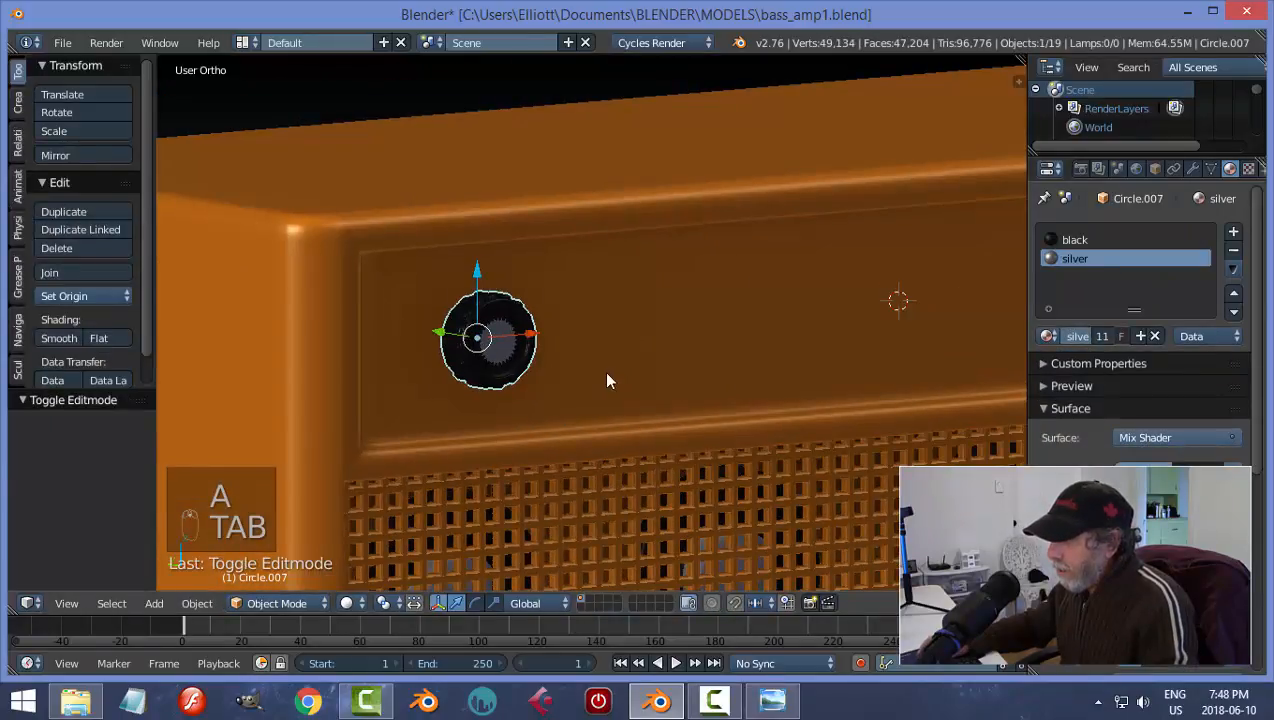
- Extend the silver material to the ring of faces around the knob's center face and return to Object Mode
scroll(600, 375, "up", 2)
key("Tab")
left_click(694, 373)
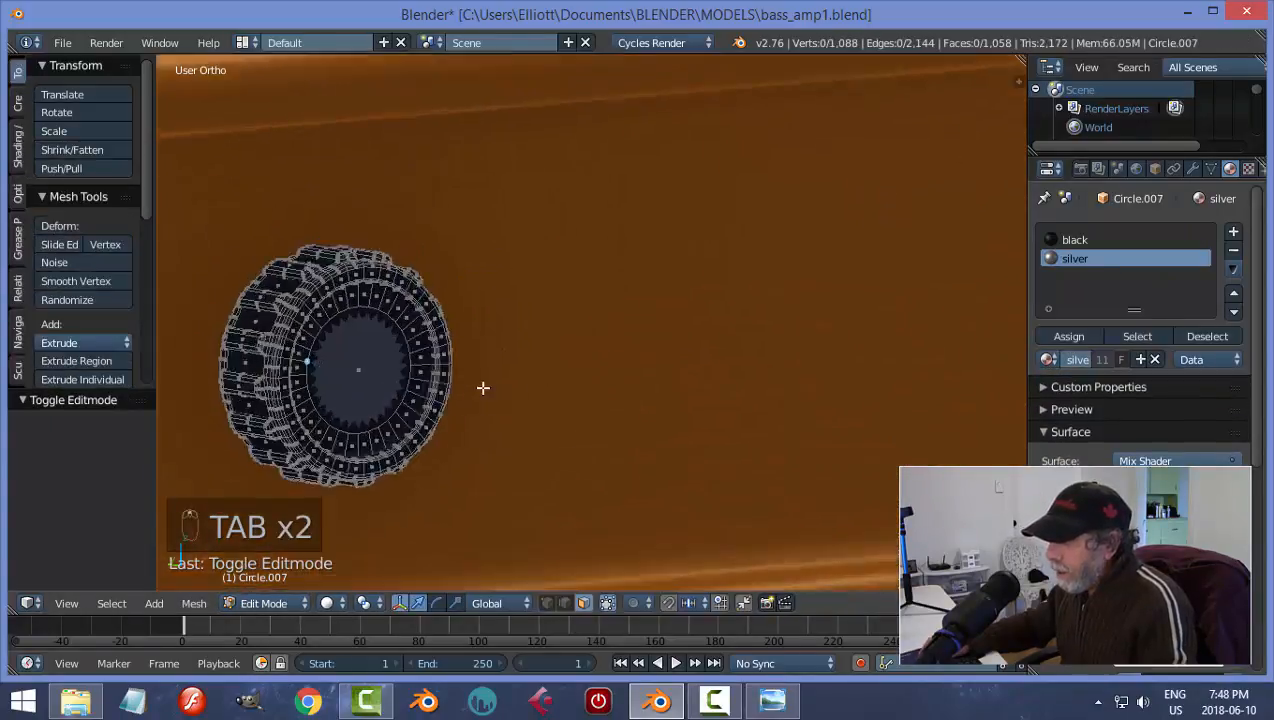
scroll(351, 356, "up", 1)
right_click(377, 349)
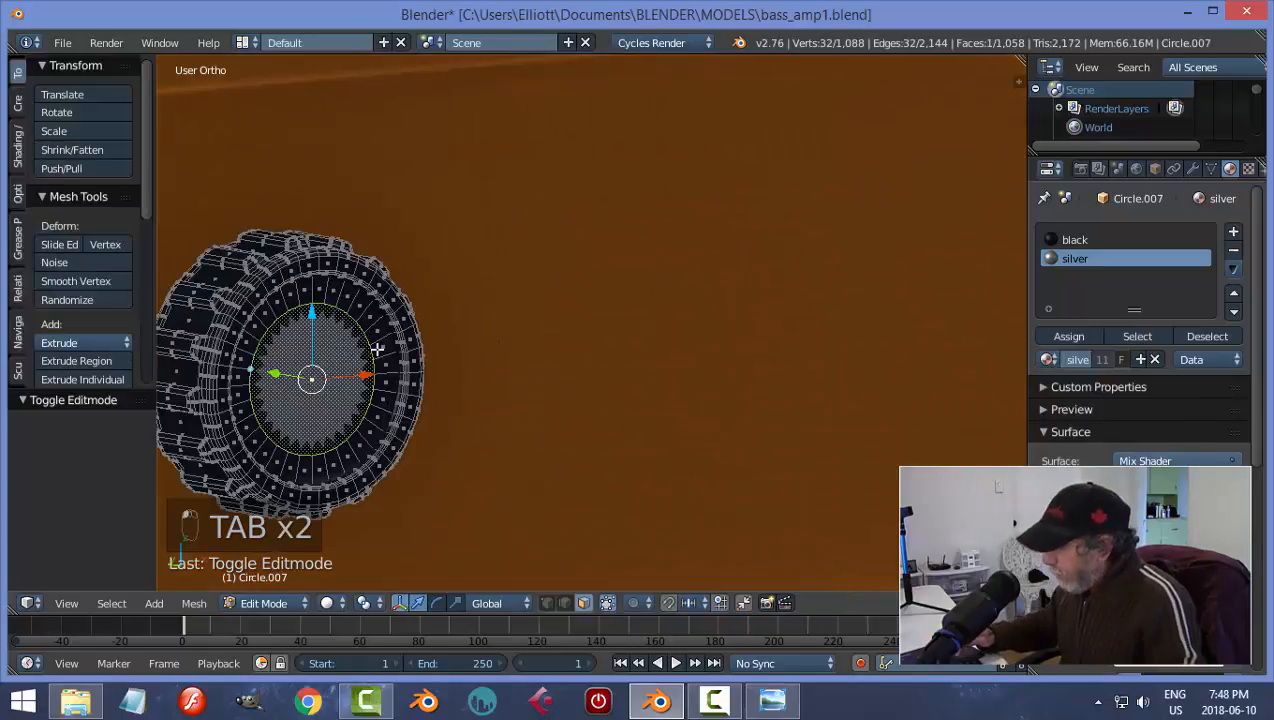
key("ctrl+KP_Add")
left_click(1069, 337)
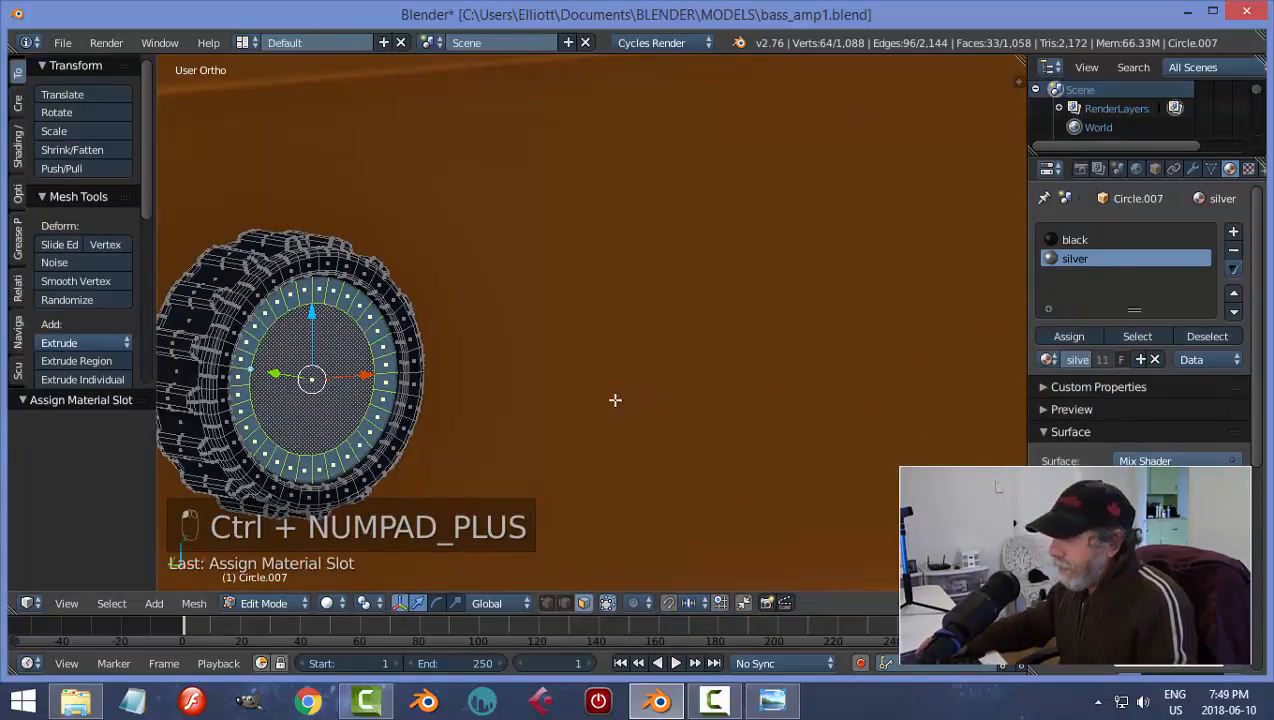
key("a")
key("Tab")
middle_click_drag(611, 396, 642, 382)
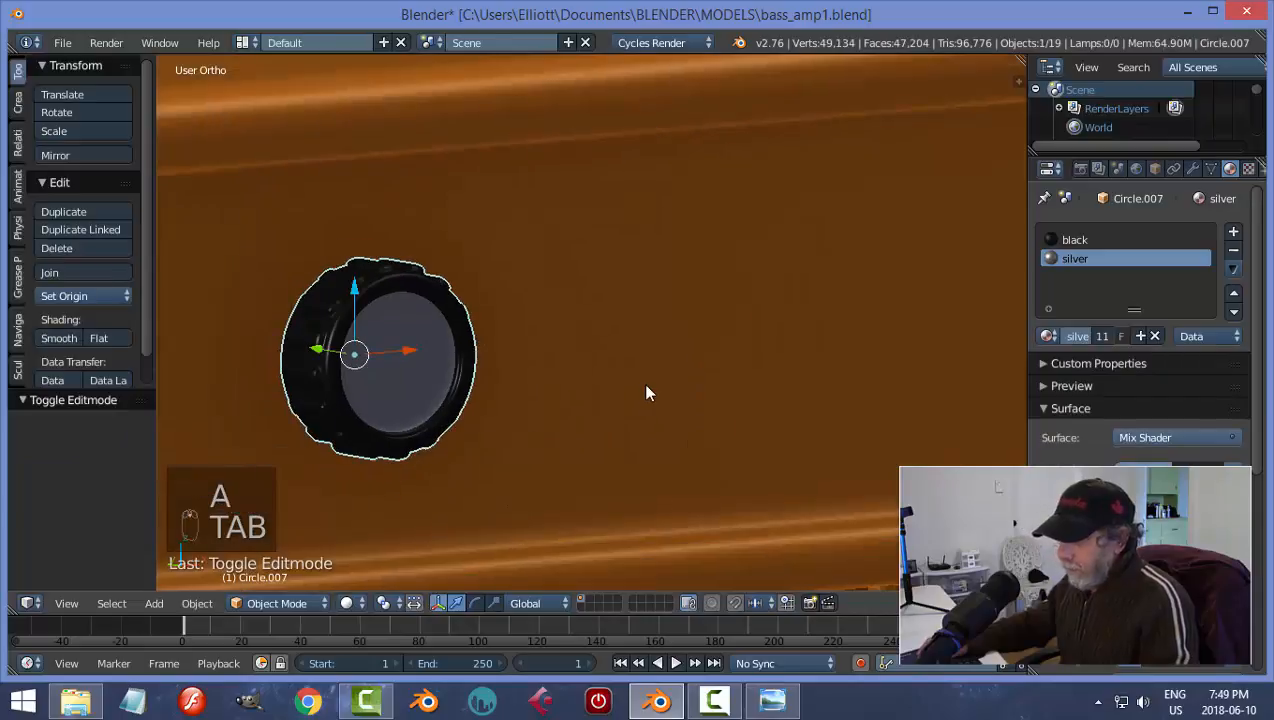
key("a")
- Lower the knob on the front panel by about 0.032 along Z
scroll(646, 384, "down", 4)
middle_click_drag(763, 358, 639, 390)
scroll(606, 371, "down", 3)
scroll(639, 390, "up", 2)
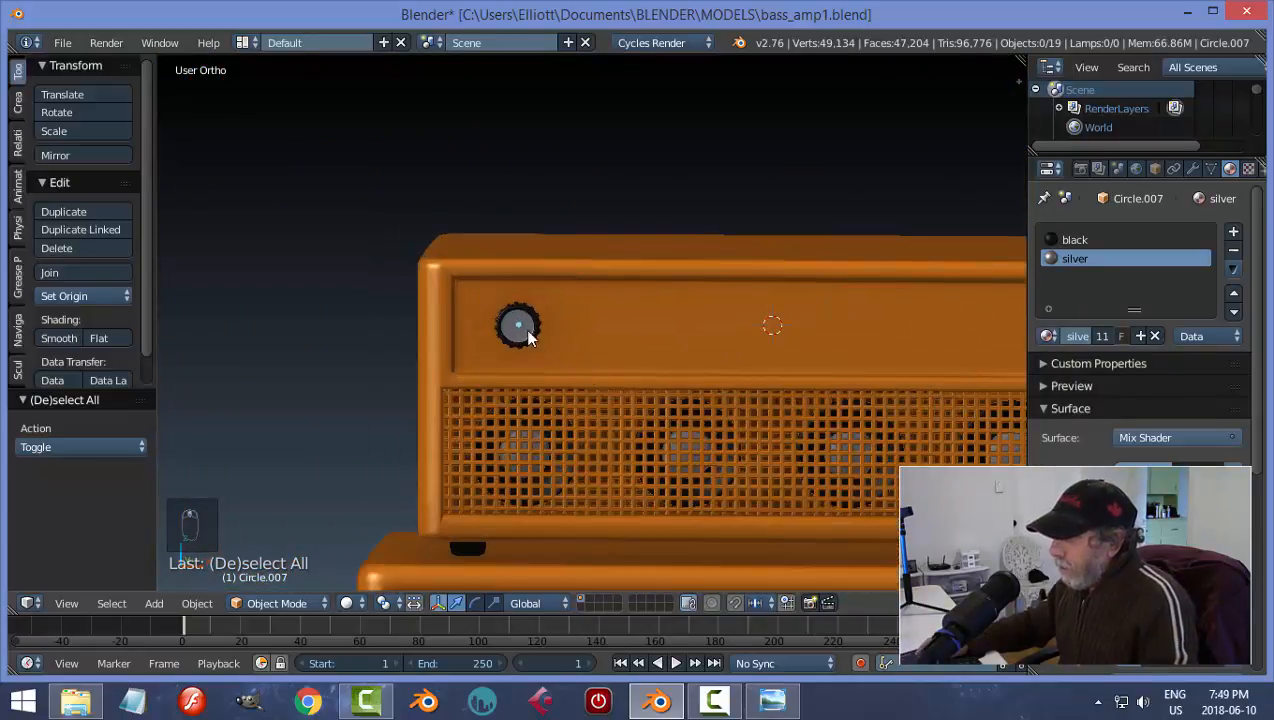
left_click_drag(520, 265, 521, 272)
- Apply the knob's rotation and scale
middle_click_drag(705, 323, 762, 374)
scroll(766, 378, "up", 5)
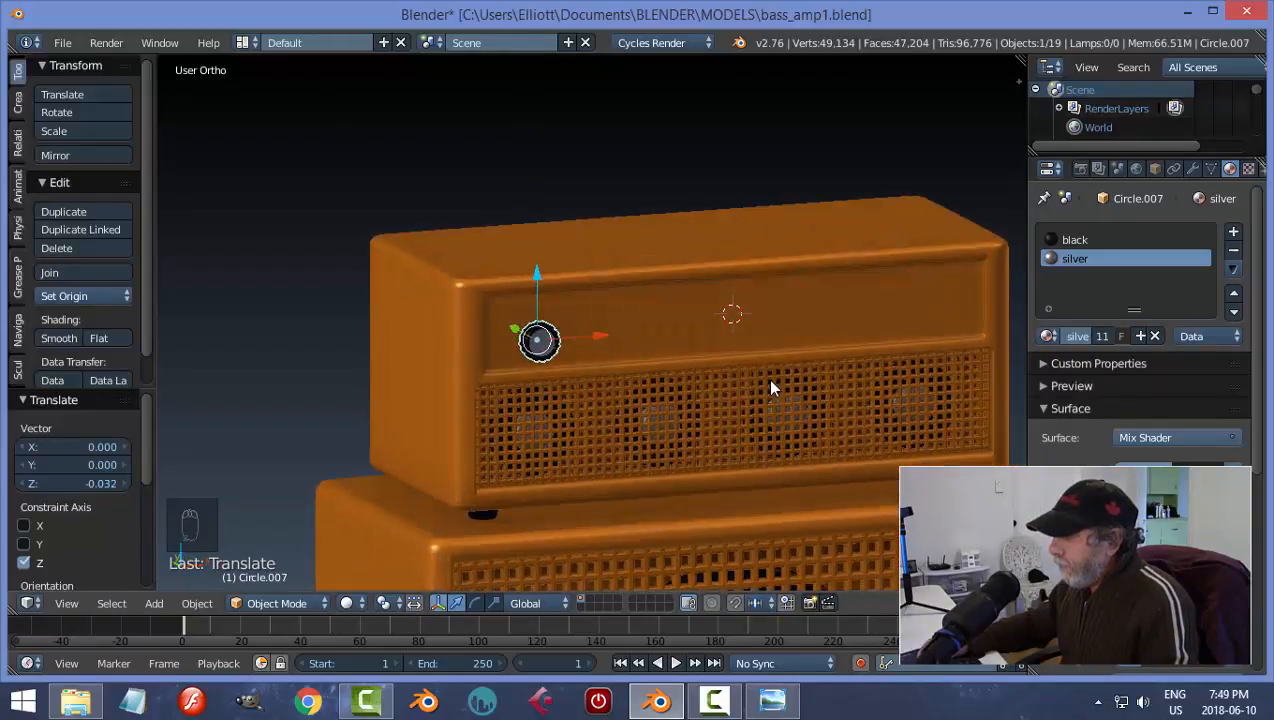
middle_click_drag(612, 377, 572, 390)
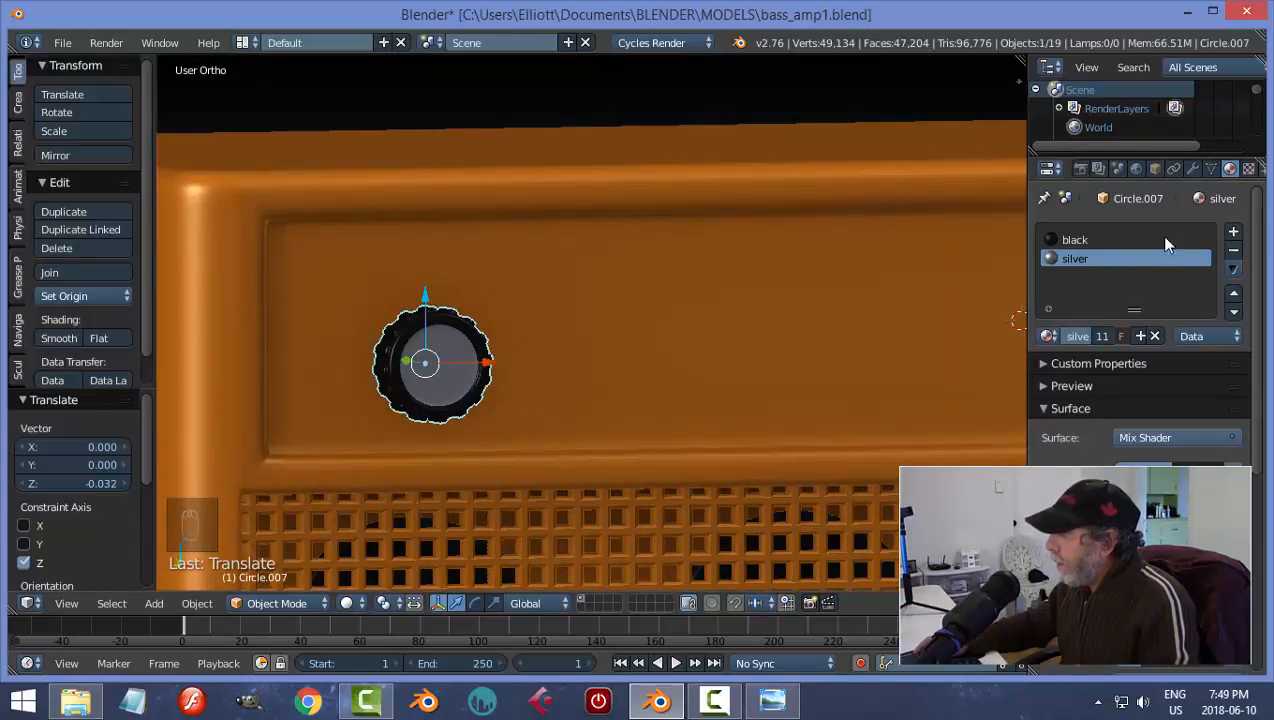
key("ctrl+a")
left_click(637, 373)
scroll(687, 380, "down", 2)
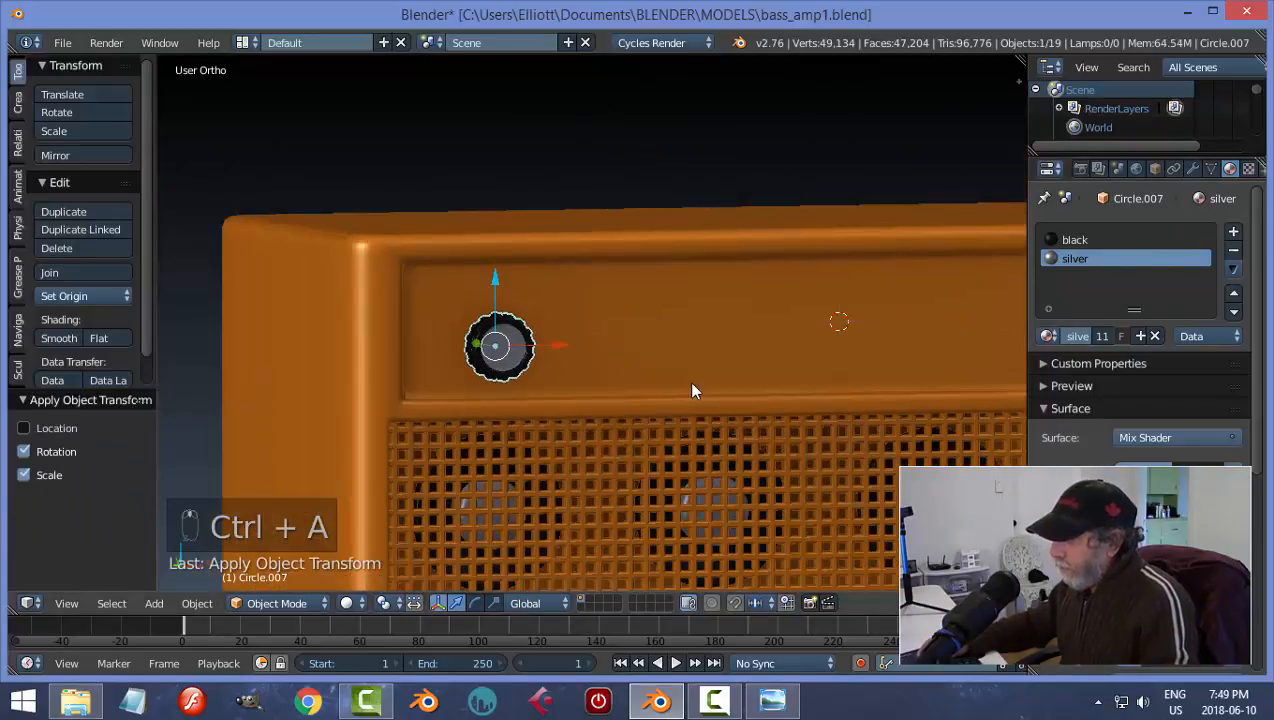
- Switch to the front view and add an Array modifier to the knob
key("KP_1")
scroll(687, 385, "down", 2)
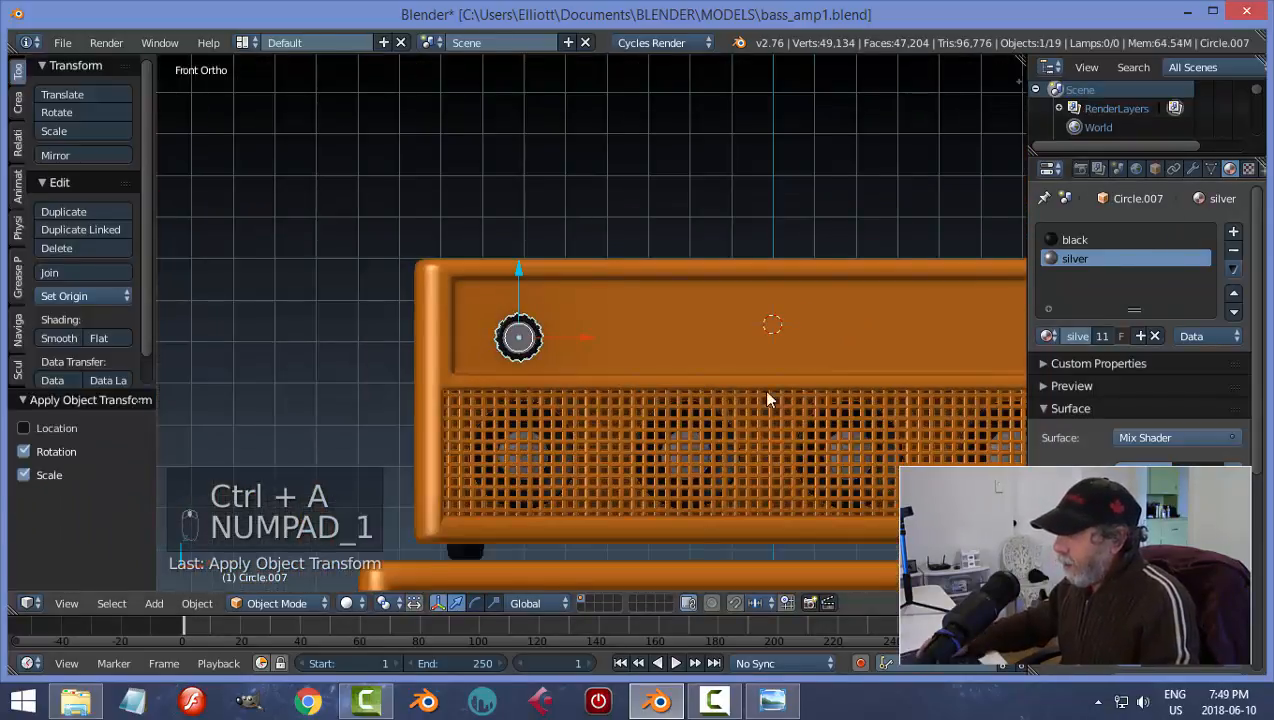
scroll(657, 390, "up", 3)
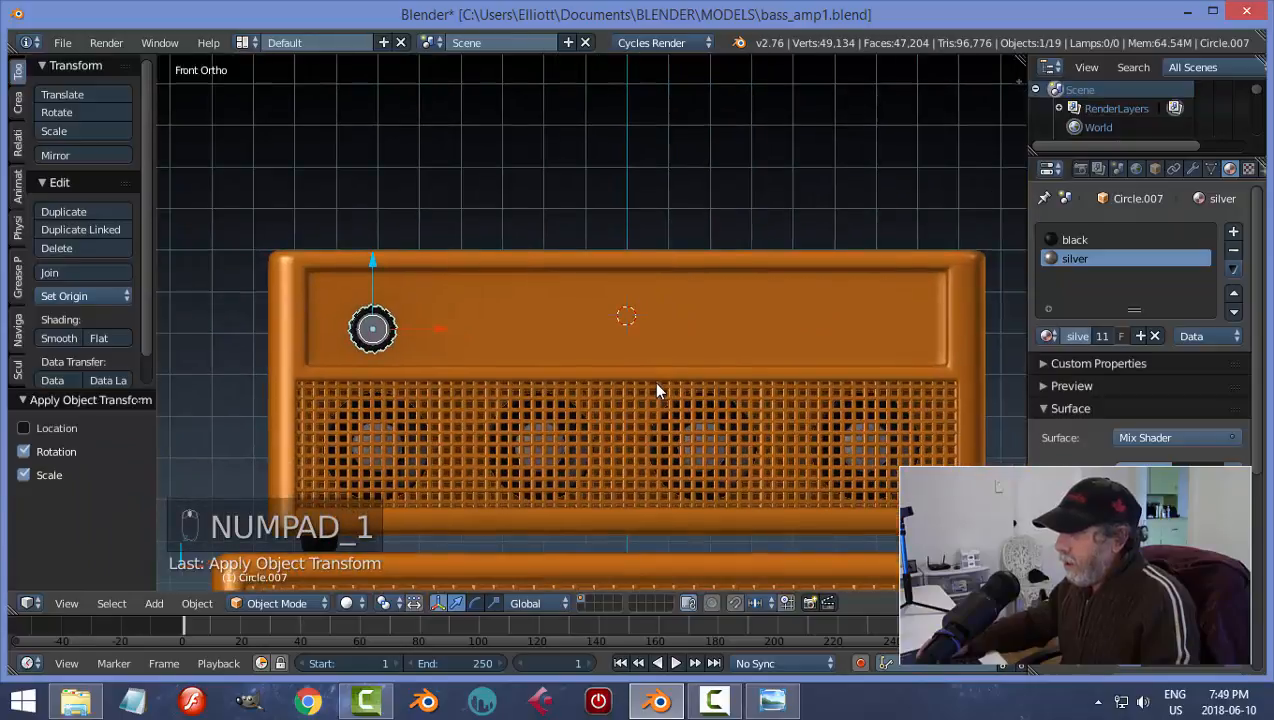
left_click(1192, 168)
left_click(1062, 232)
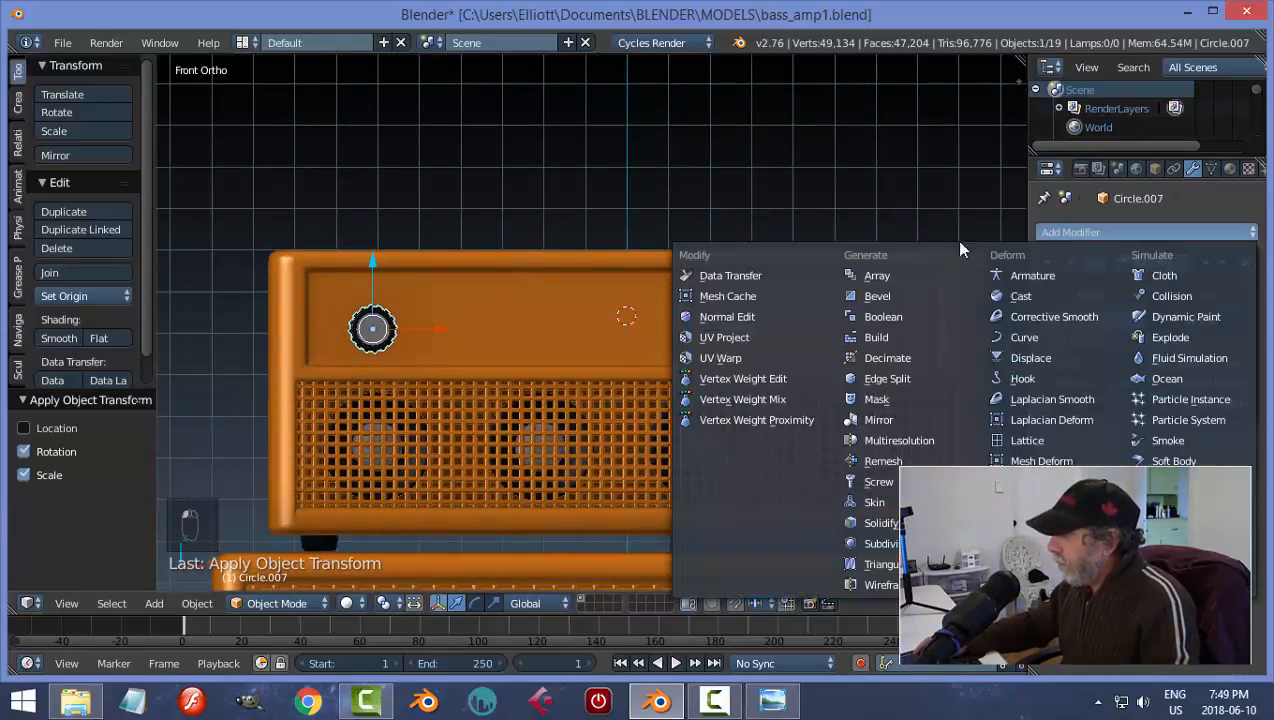
left_click(870, 276)
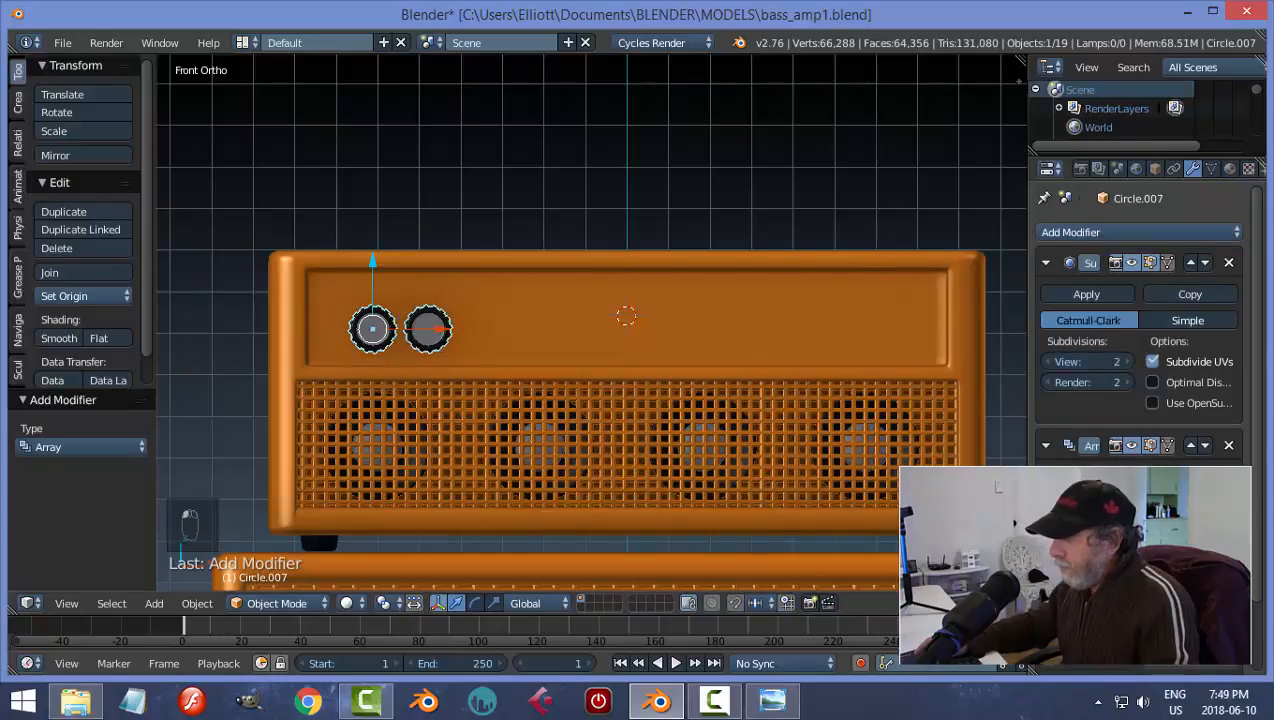
- Widen the array's spacing along X and raise its count to make a row of five knobs
left_click_drag(1190, 574, 1205, 574)
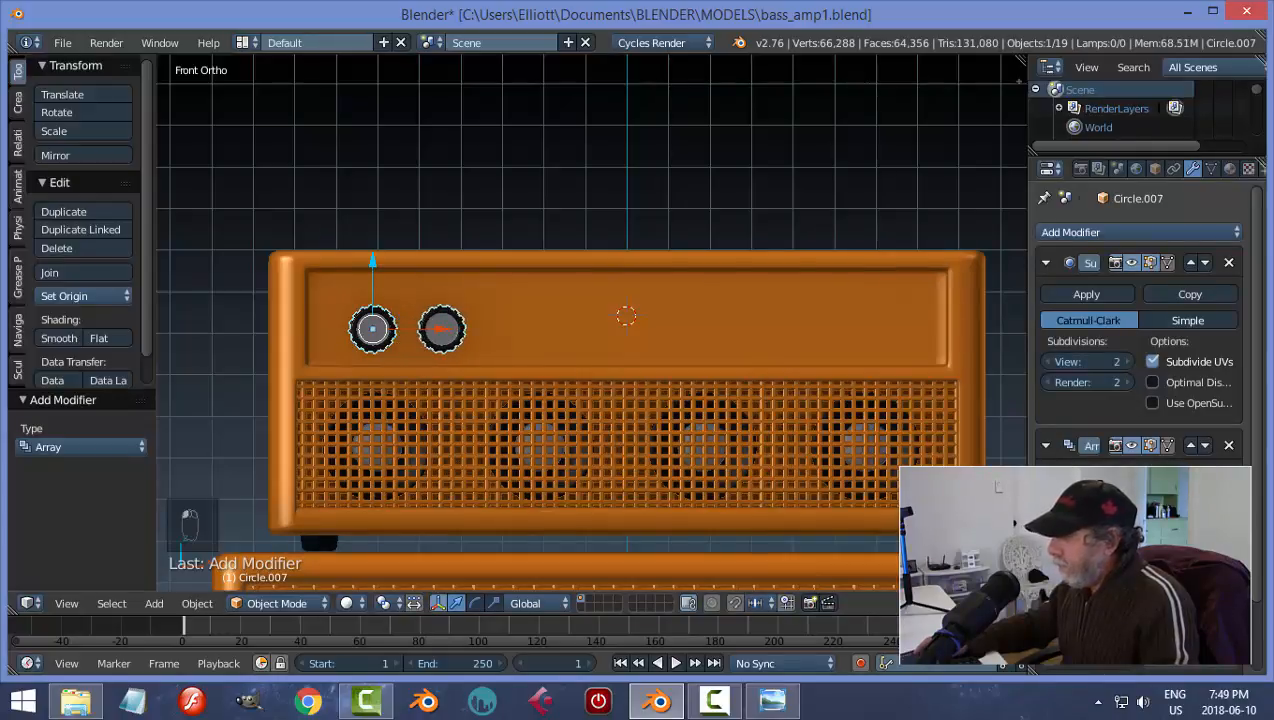
left_click(1230, 528)
left_click(1230, 528)
left_click(1230, 528)
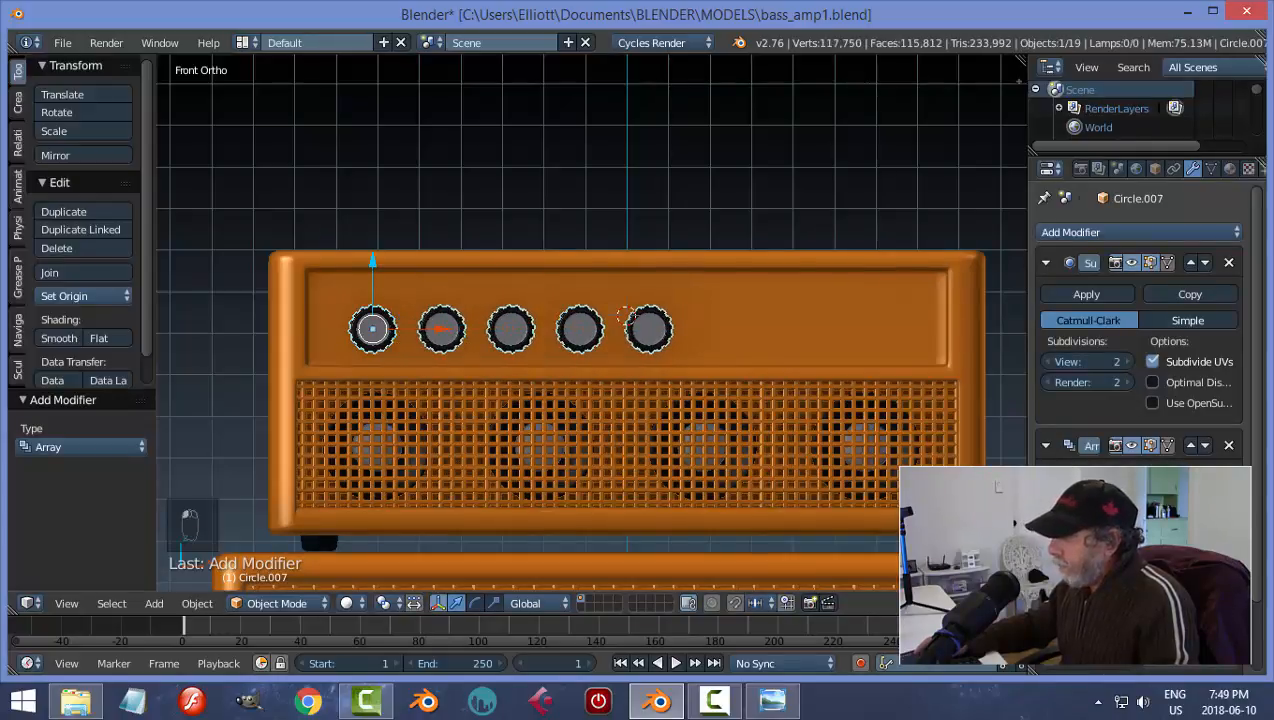
key("a")
- Raise the row of knobs slightly on the front panel and save the file
scroll(784, 438, "down", 3)
middle_click_drag(848, 336, 790, 383)
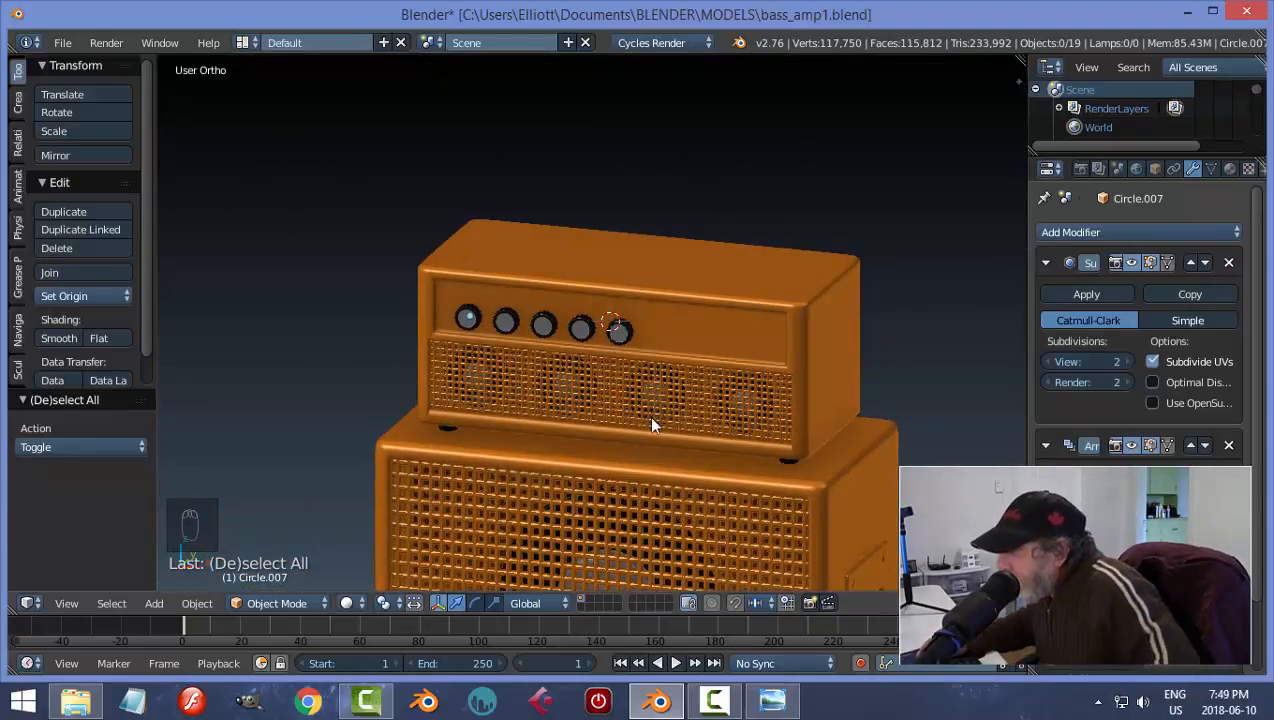
middle_click_drag(685, 395, 725, 380)
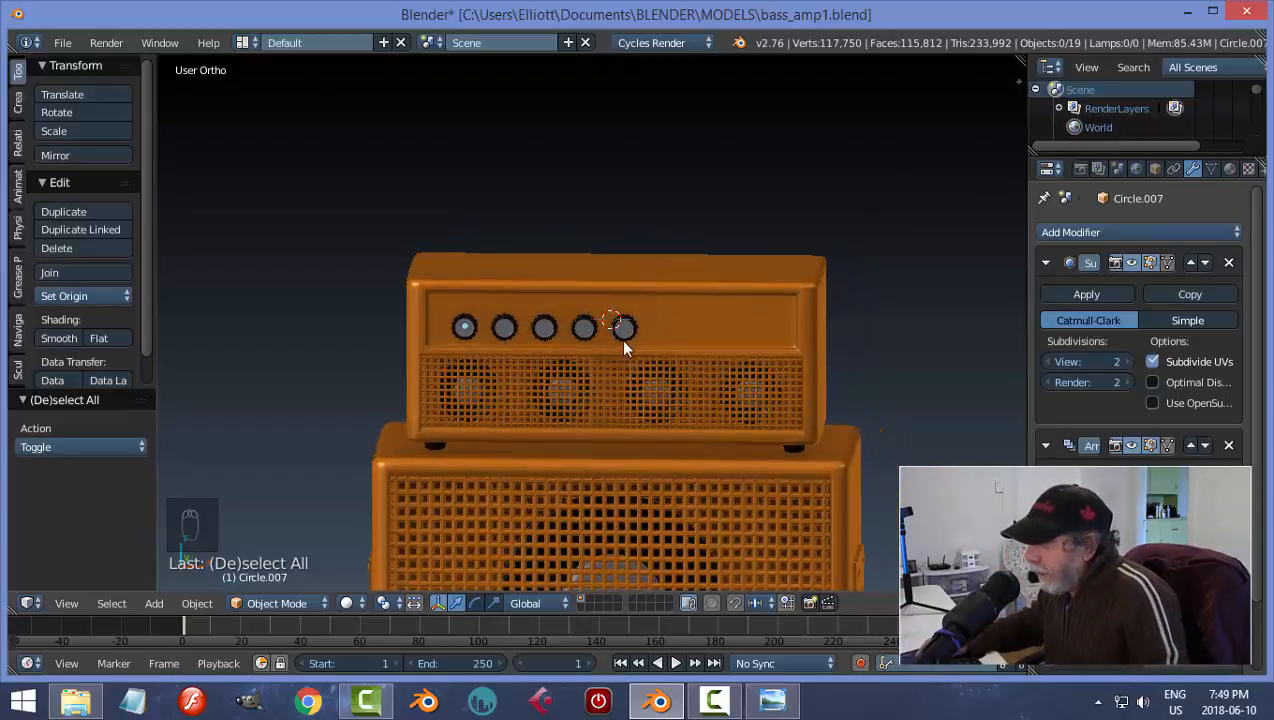
middle_click_drag(675, 339, 688, 341)
middle_click_drag(703, 321, 658, 333)
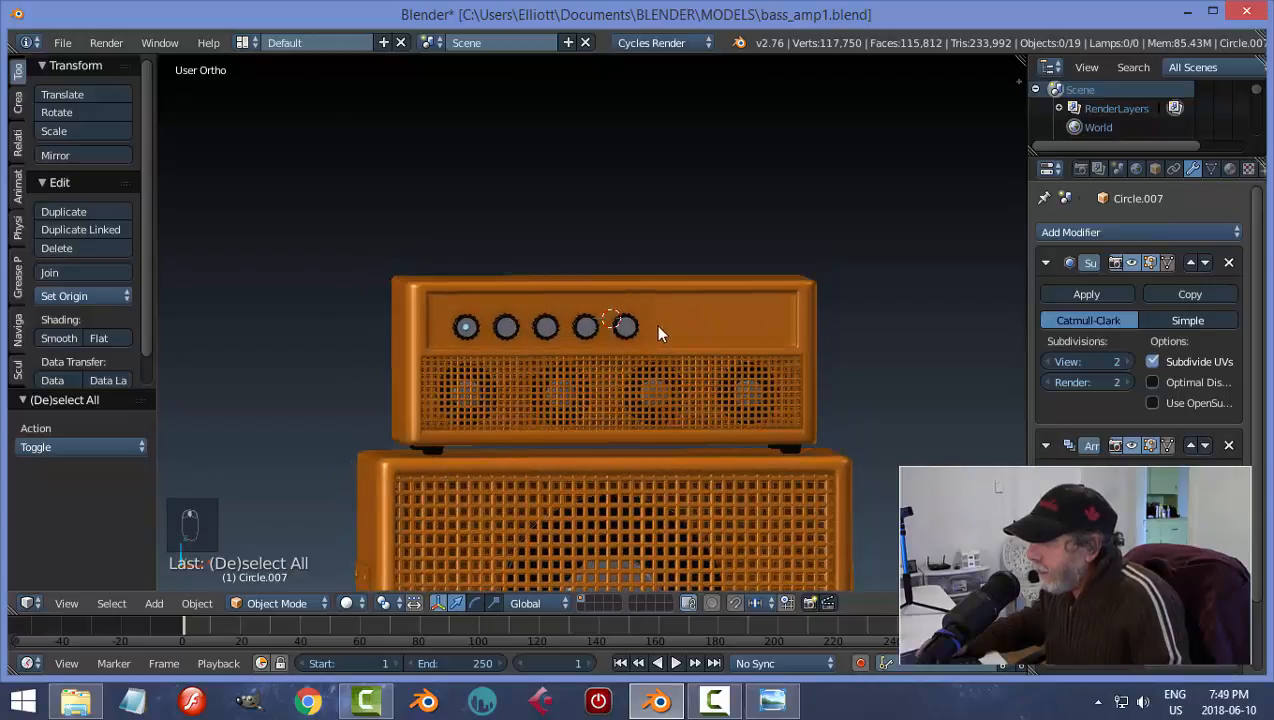
right_click(627, 329)
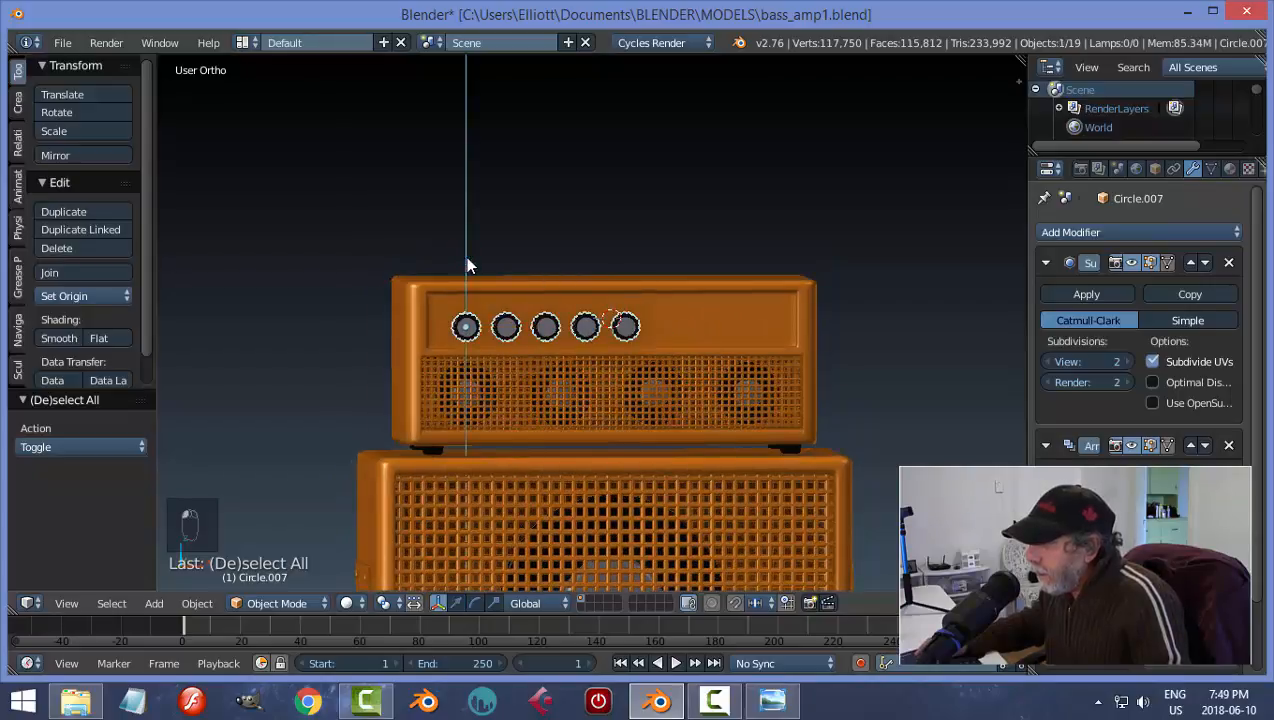
left_click_drag(464, 254, 465, 250)
key("a")
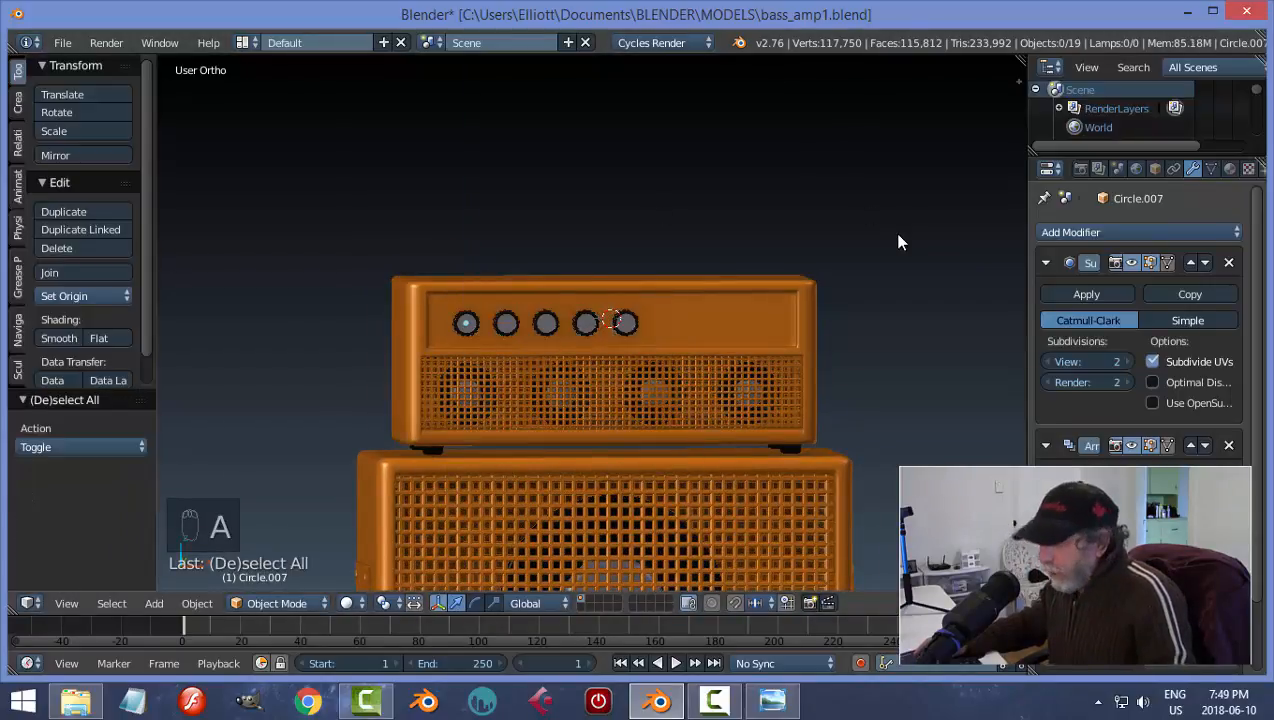
key("ctrl+s")
- Duplicate the recessed front panel face of the amp head and separate the copy into its own object
middle_click_drag(847, 340, 831, 348)
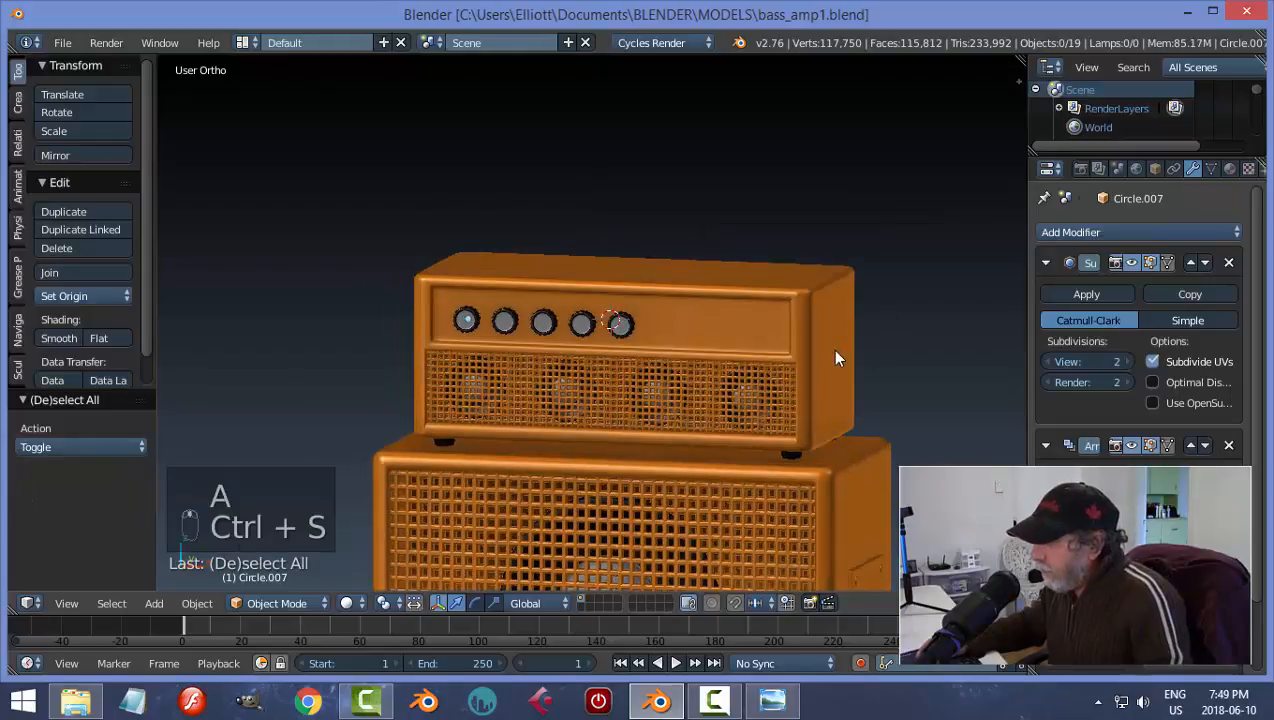
scroll(736, 350, "up", 1)
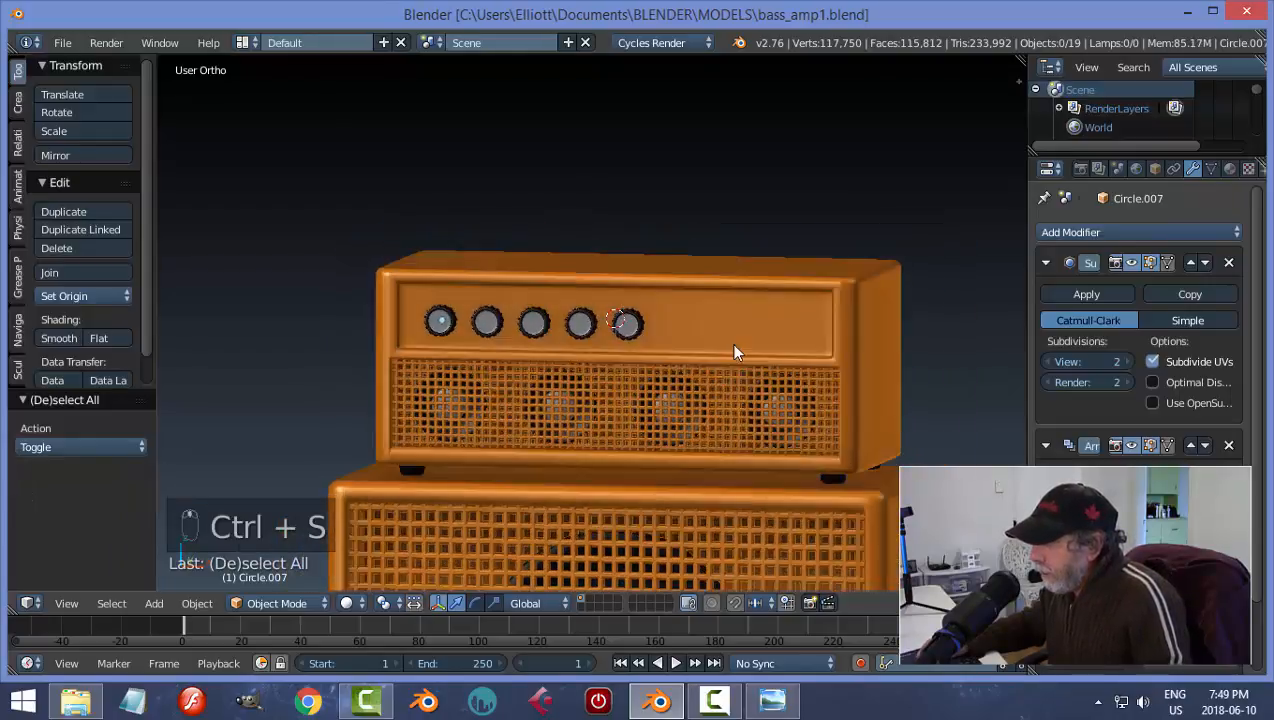
right_click(715, 334)
middle_click_drag(712, 372, 772, 385)
key("Tab")
left_click(895, 373)
scroll(777, 345, "up", 1)
right_click(779, 319)
scroll(750, 380, "up", 3)
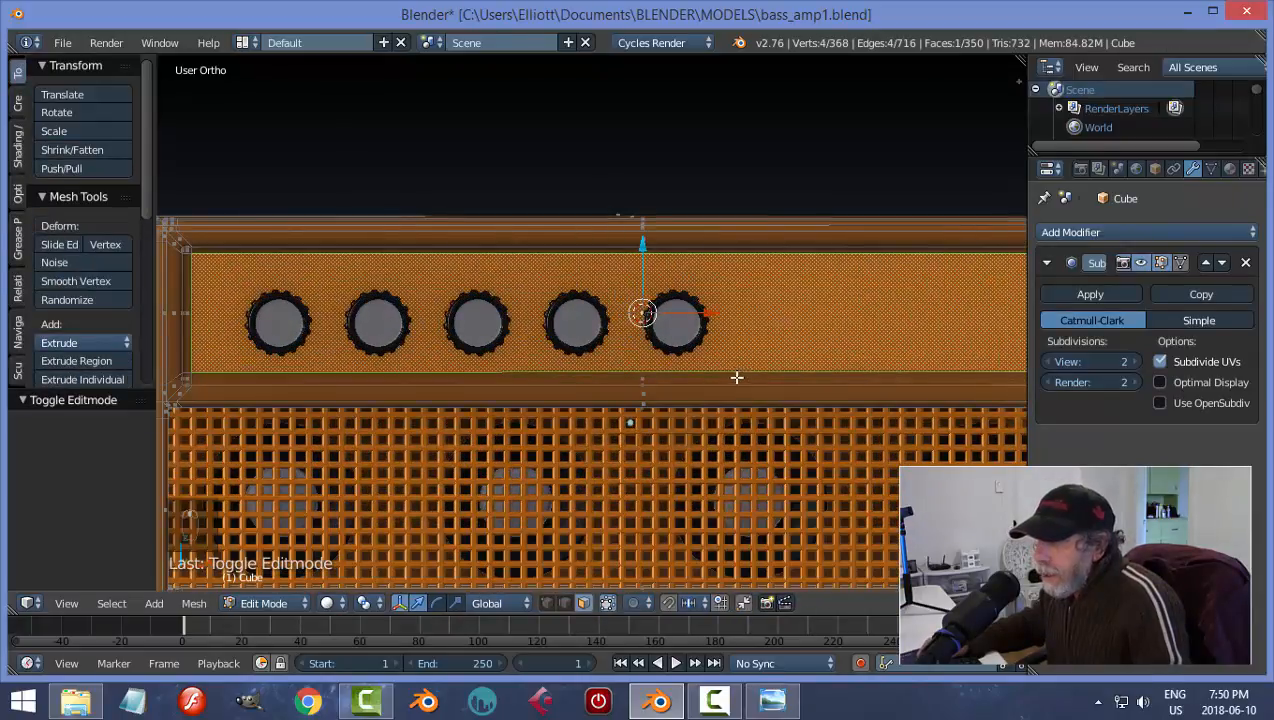
mouse_move(797, 320)
middle_mouse_down()
mouse_move(734, 325)
mouse_move(798, 322)
middle_mouse_up()
key("shift+d")
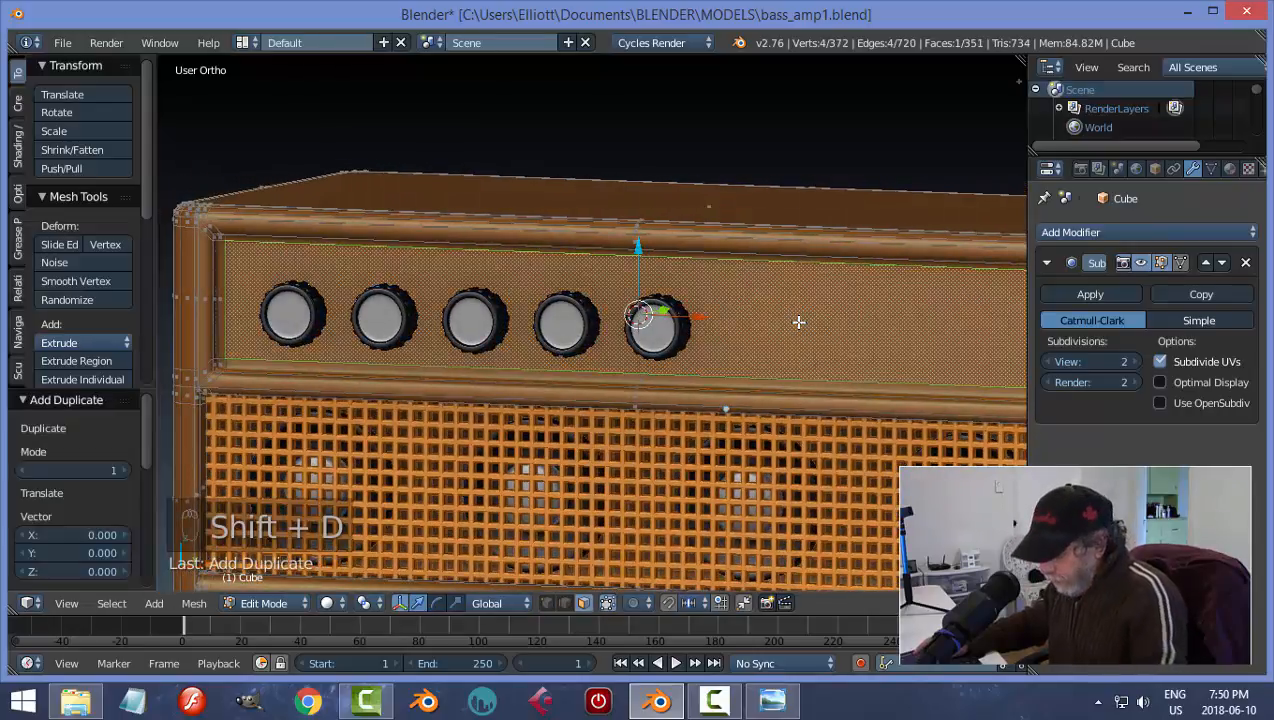
key("p")
left_click(798, 322)
key("Tab")
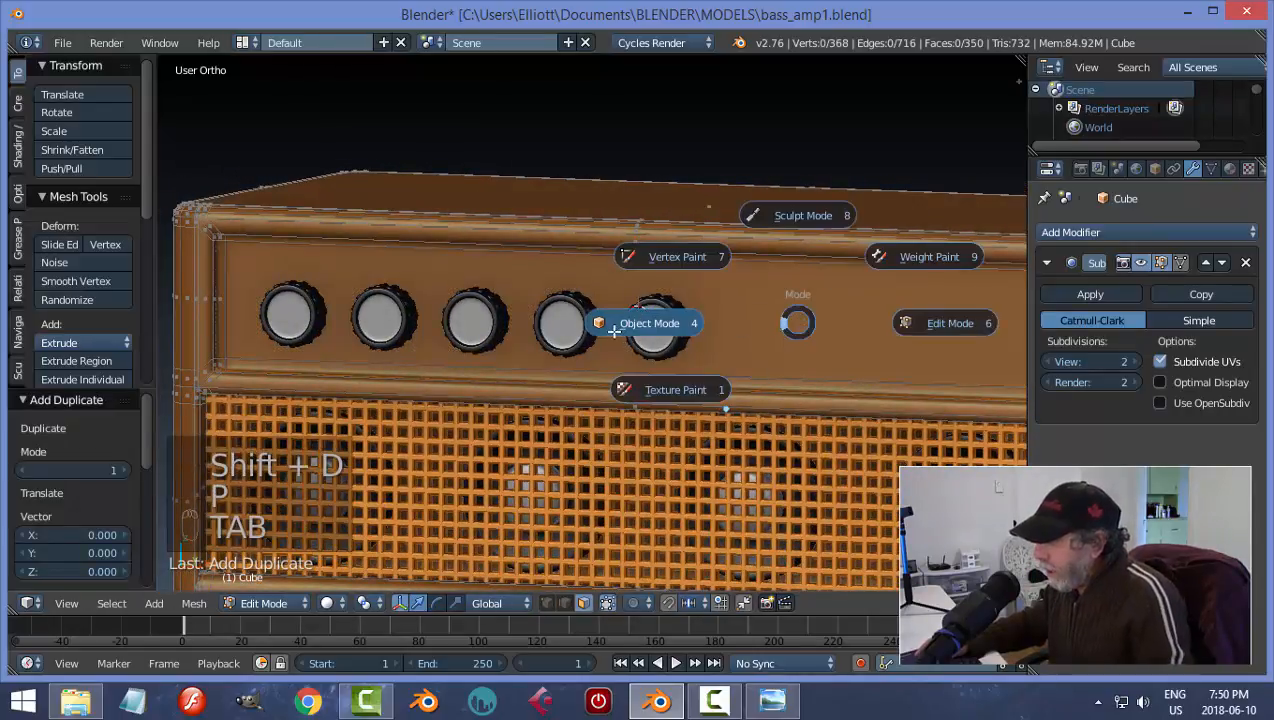
left_click(695, 328)
- Move the separated panel forward along Y by about 0.13, in front of the knobs, and set its origin to its geometry
right_click(777, 325)
scroll(890, 332, "down", 2)
middle_click_drag(717, 348, 624, 348)
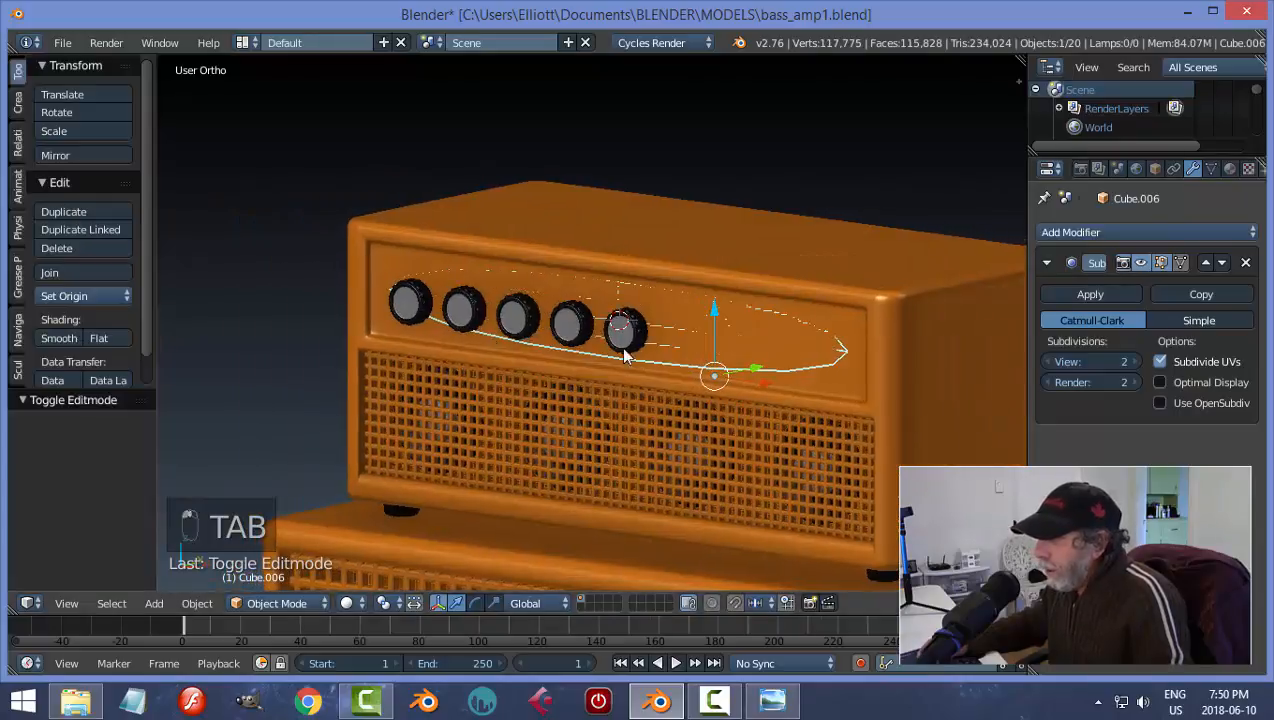
key("g")
key("y")
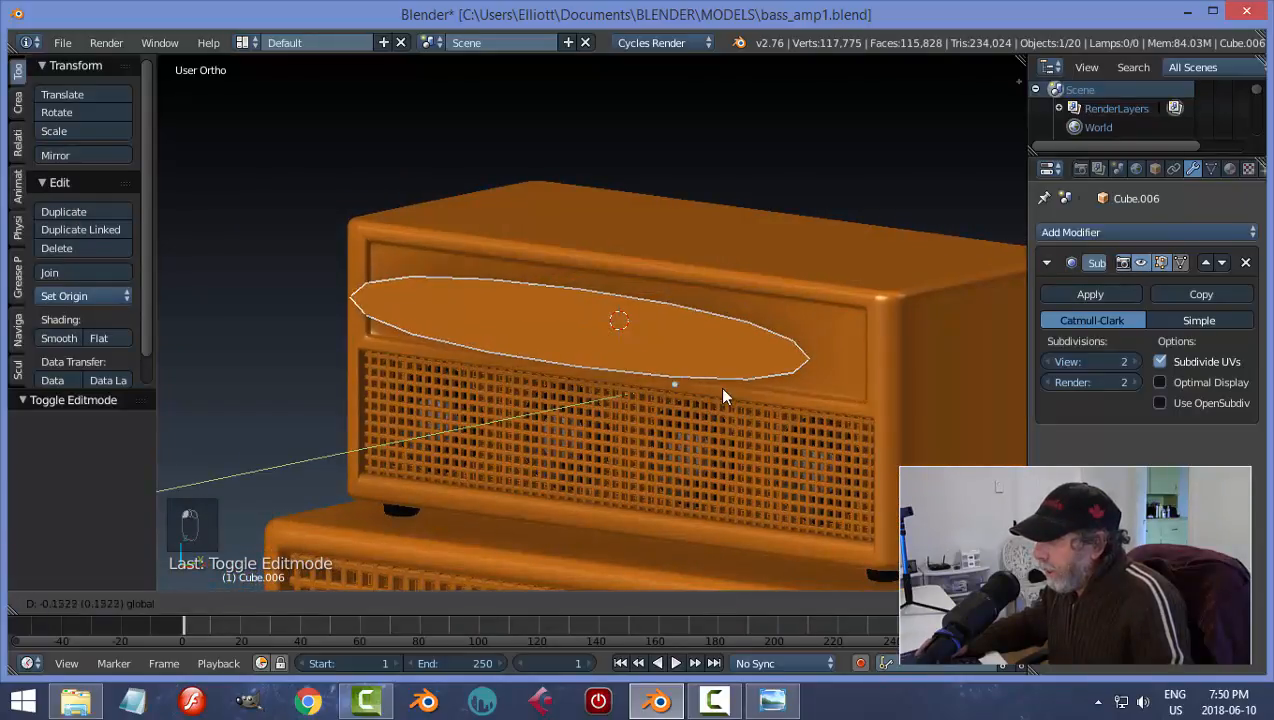
left_click(719, 386)
left_click(82, 295)
left_click(115, 321)
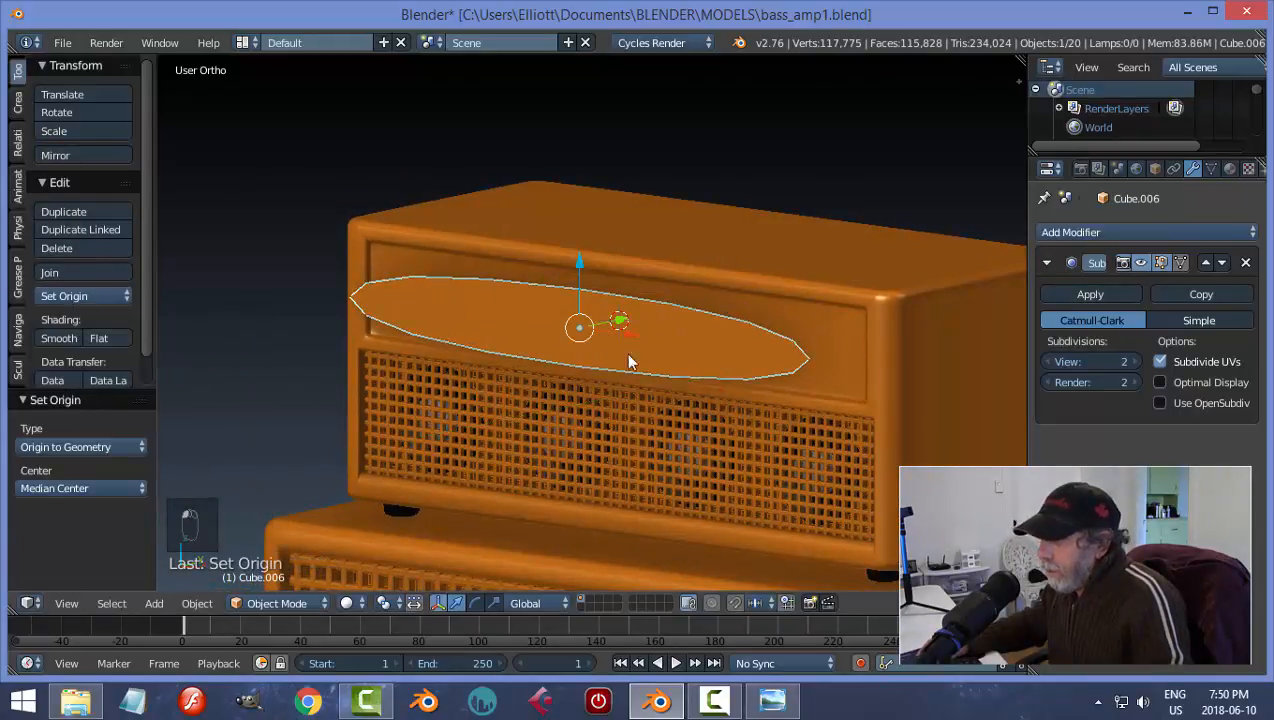
- Extrude the separated panel face by about 0.012 to give the plate a slight thickness
middle_click_drag(625, 352, 702, 378)
key("Tab")
left_click(762, 371)
key("a")
key("a")
key("e")
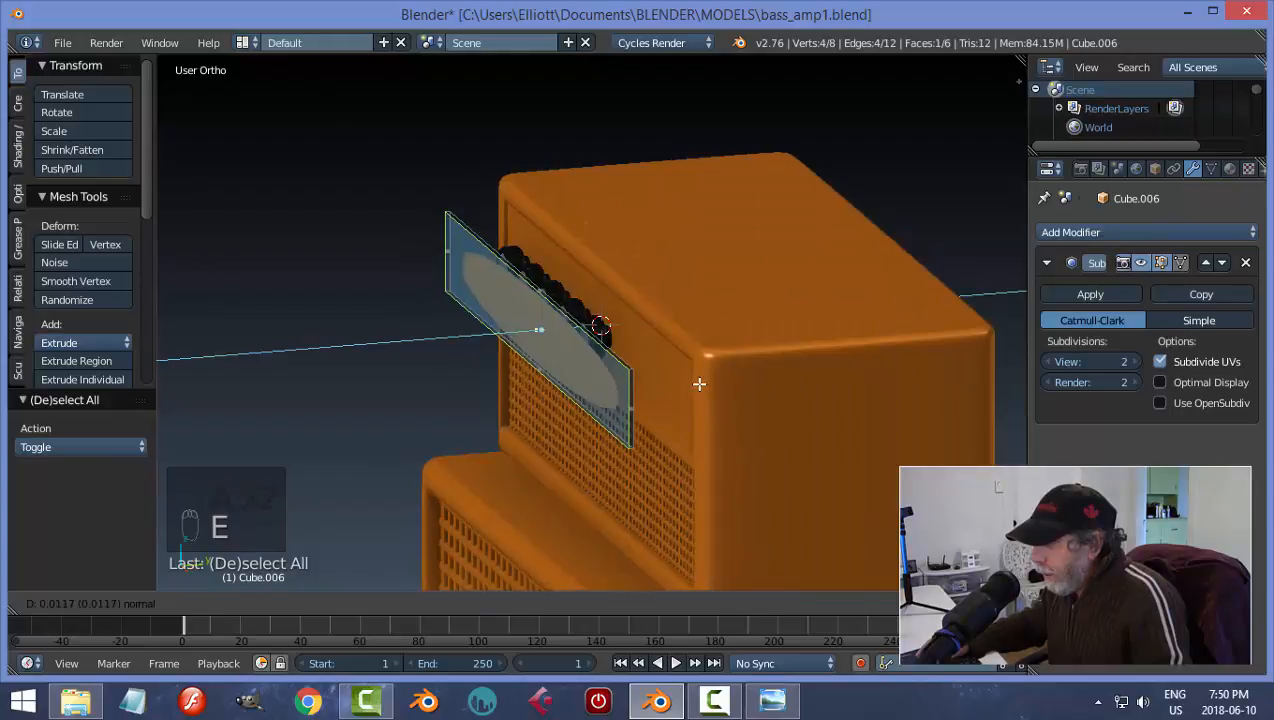
left_click(697, 382)
- Recalculate the normals of the whole plate mesh
key("a")
middle_click_drag(680, 421, 735, 421)
key("a")
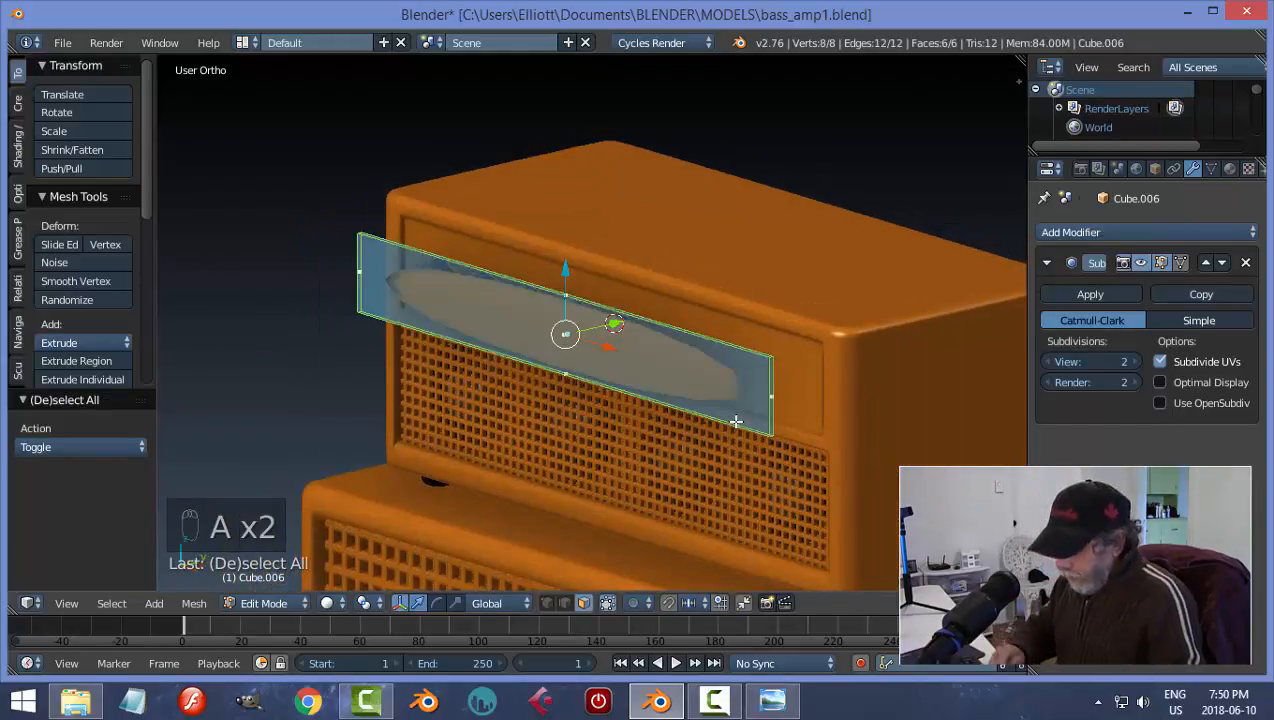
key("ctrl+n")
key("a")
- Add two vertical loop cuts to the plate and scale them about 2.97 along X, close to its short ends
middle_click_drag(680, 392, 689, 366)
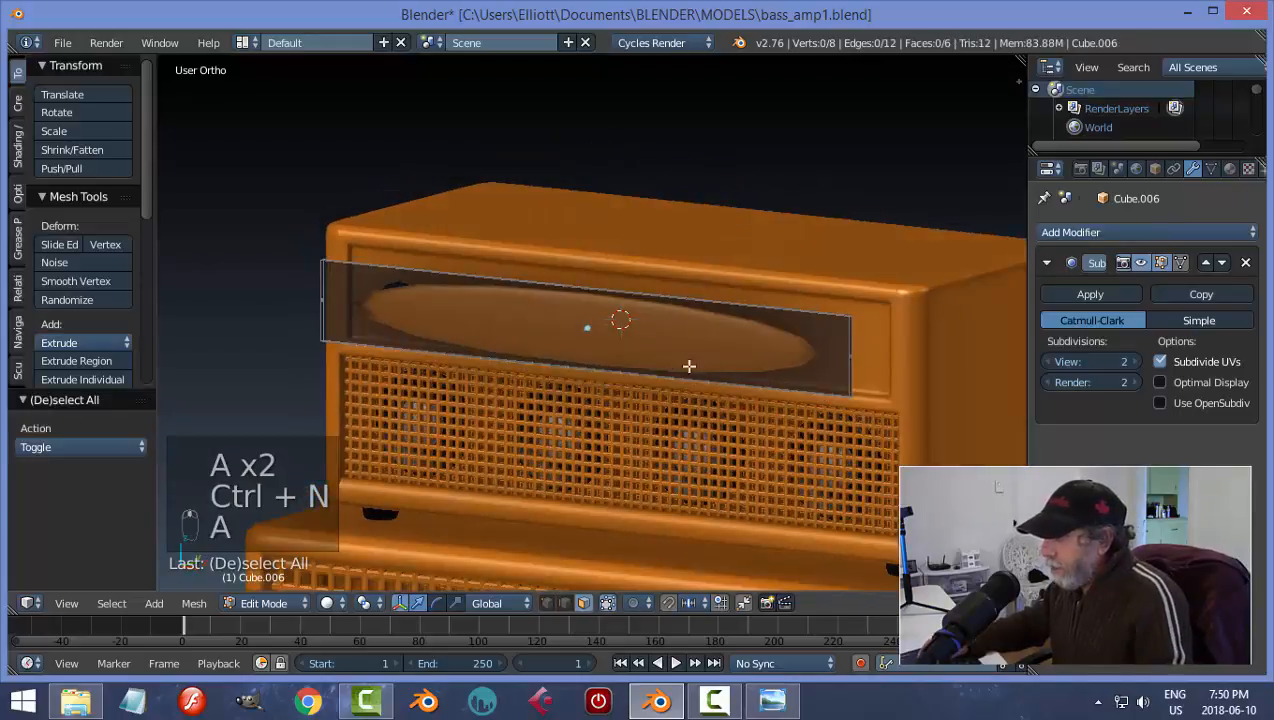
key("ctrl+r")
scroll(633, 339, "up", 1)
left_click(633, 339)
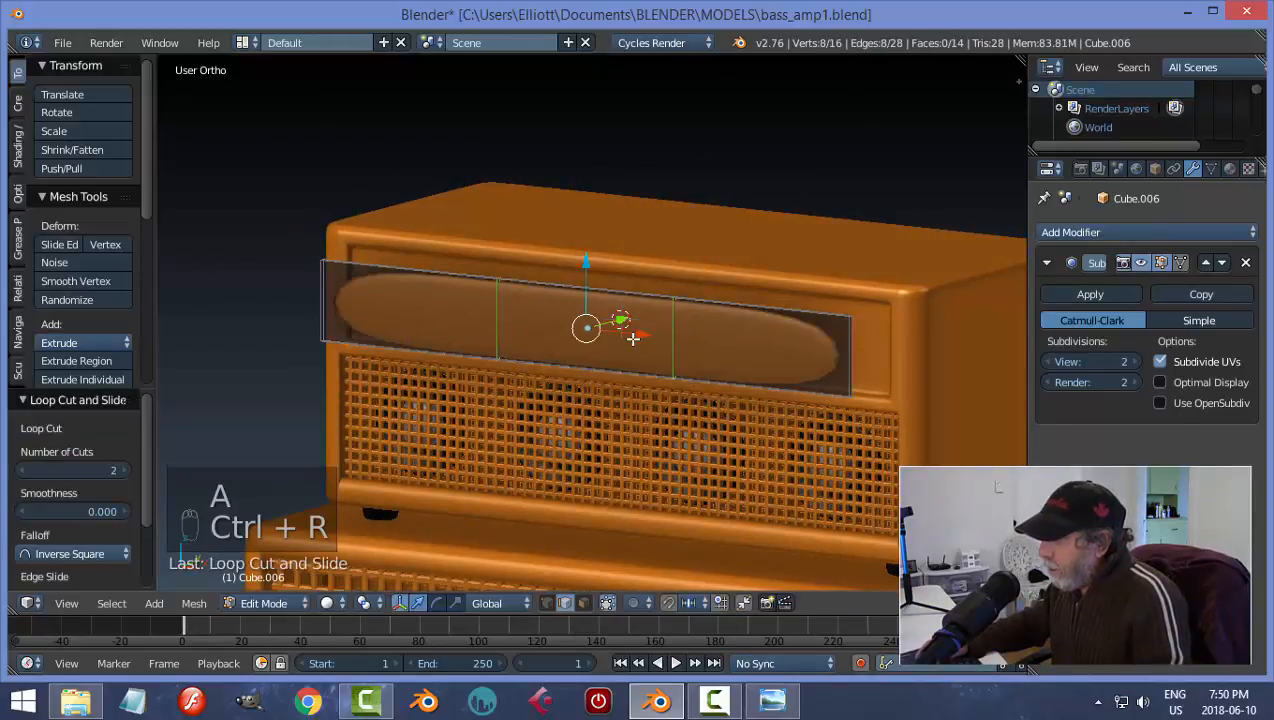
key("s")
key("x")
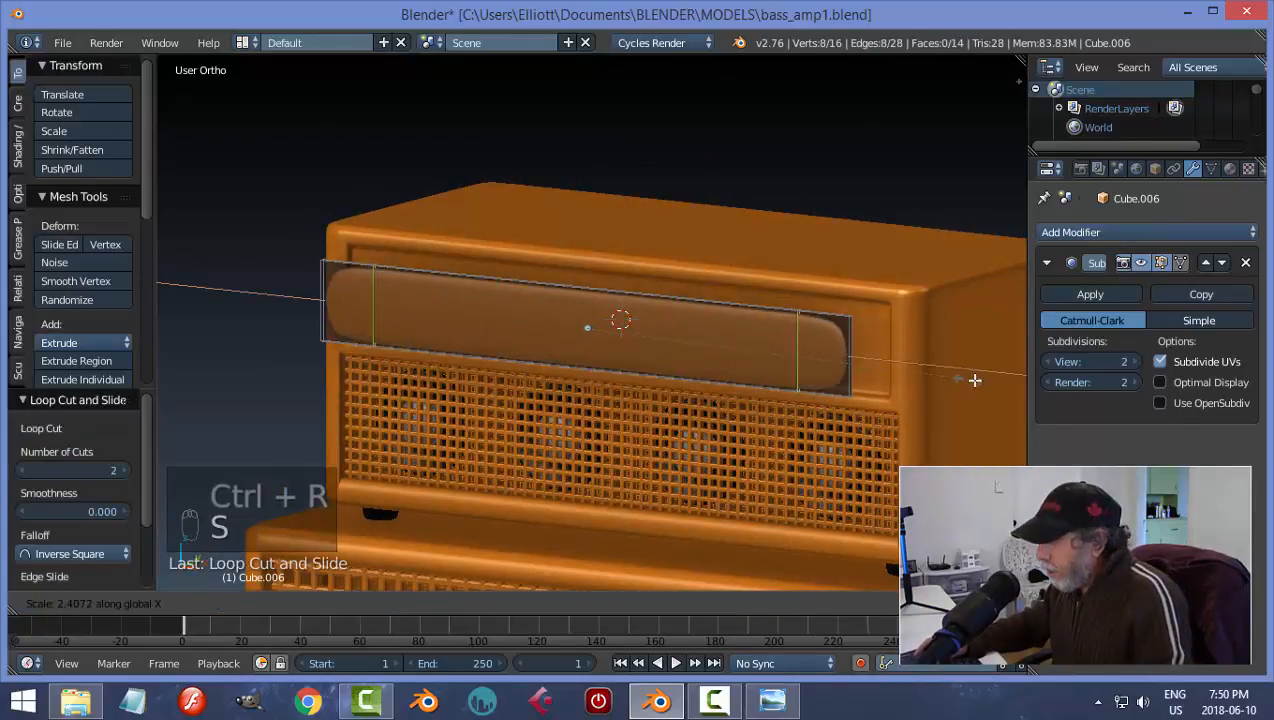
left_click(109, 356)
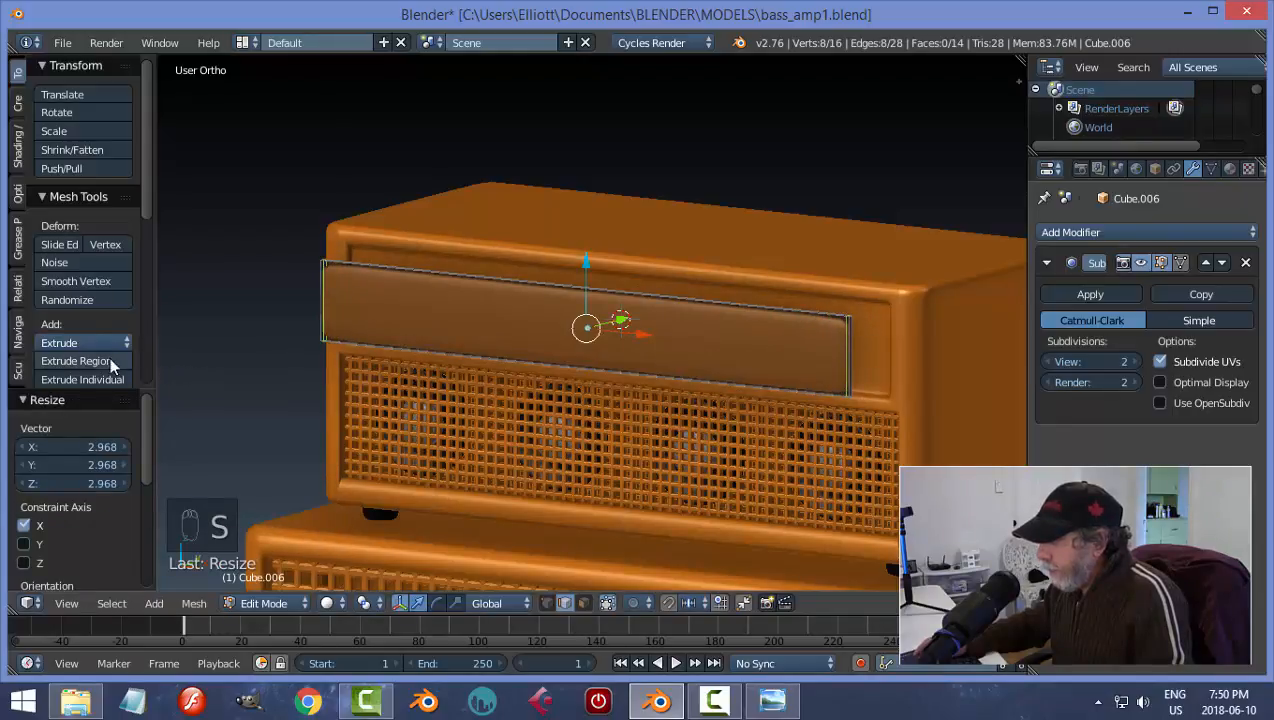
- Add two lengthwise loop cuts to the plate, spread them along Z close to its upper and lower edges, and return to Object Mode
key("ctrl+r")
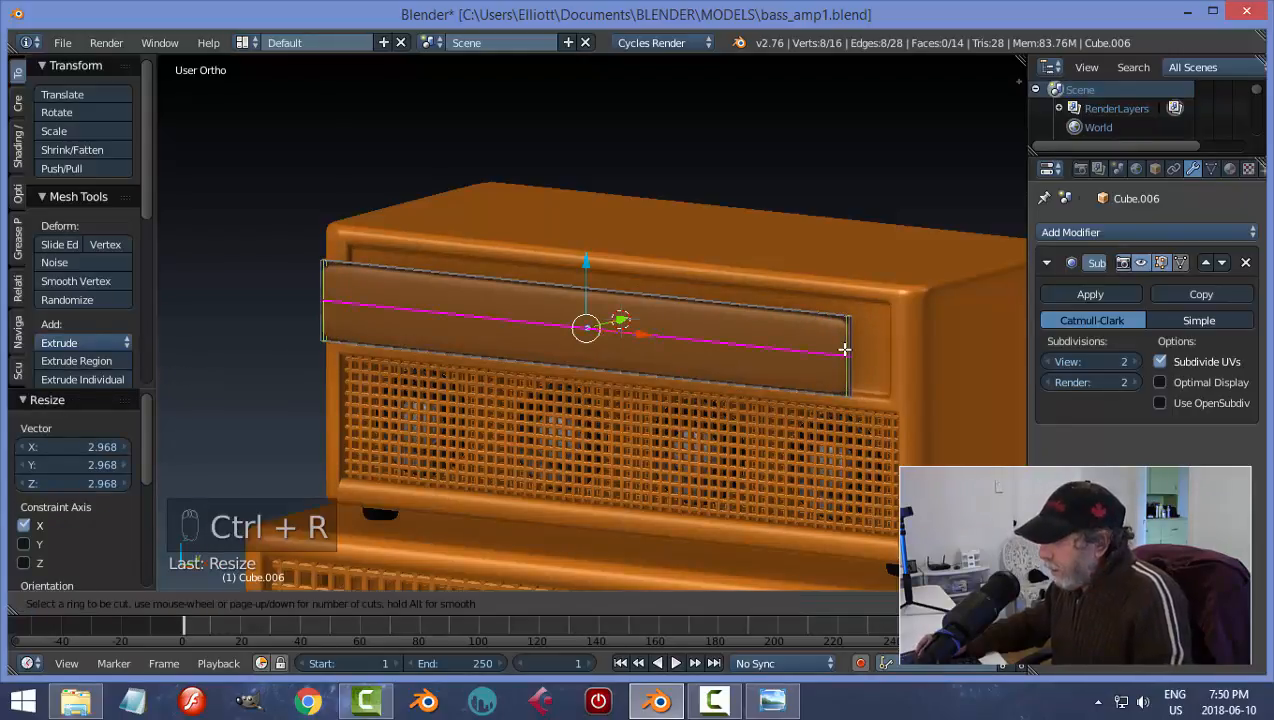
scroll(845, 349, "up", 1)
left_click(845, 349)
left_click(845, 349)
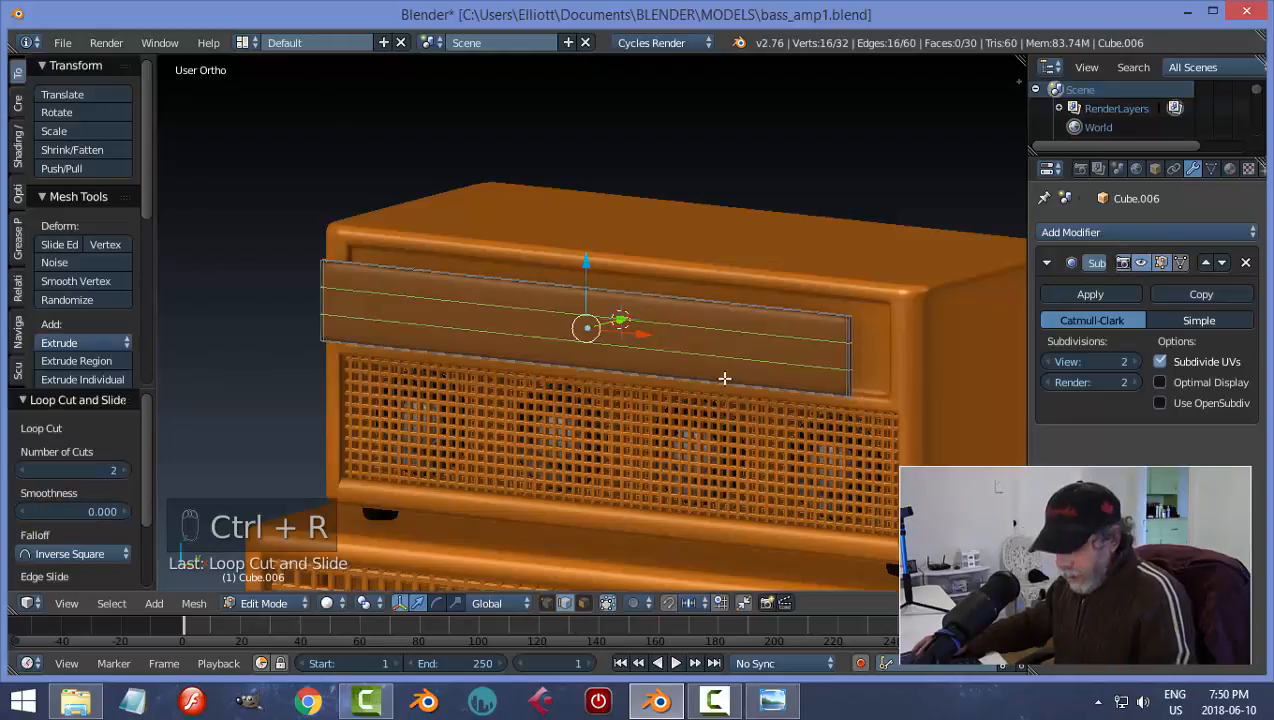
key("s")
key("z")
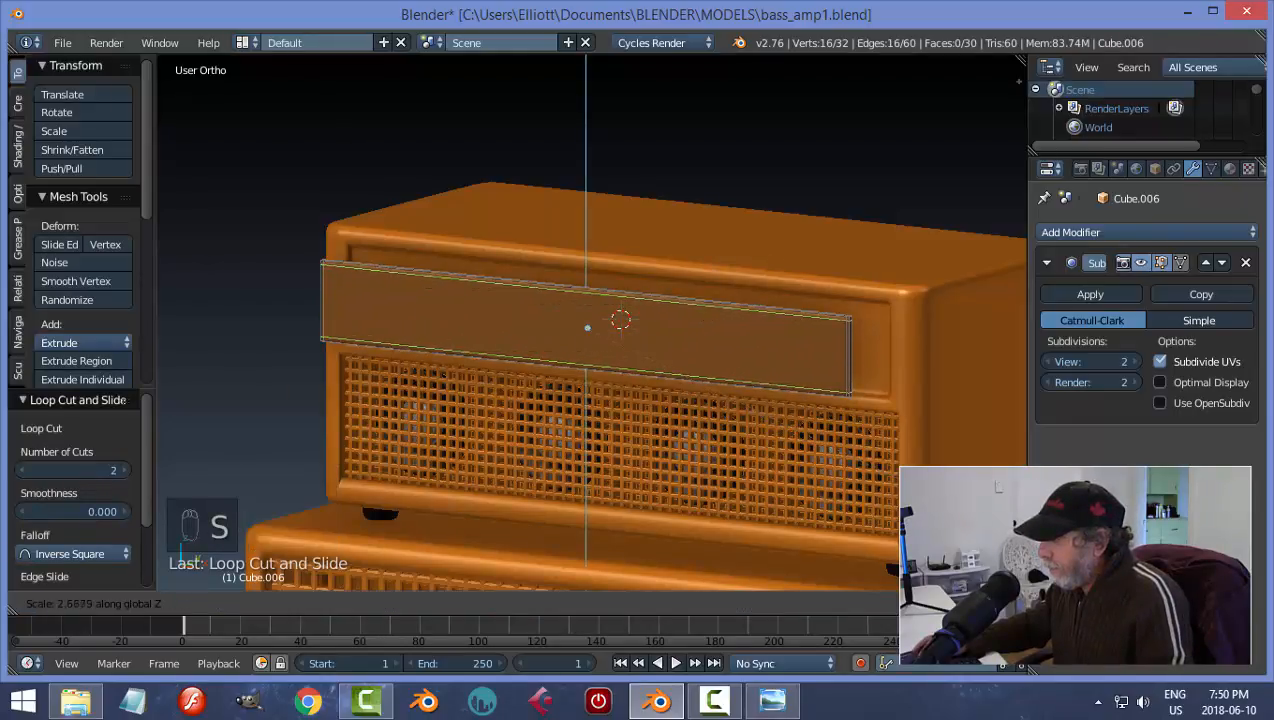
left_click(866, 474)
key("a")
key("Tab")
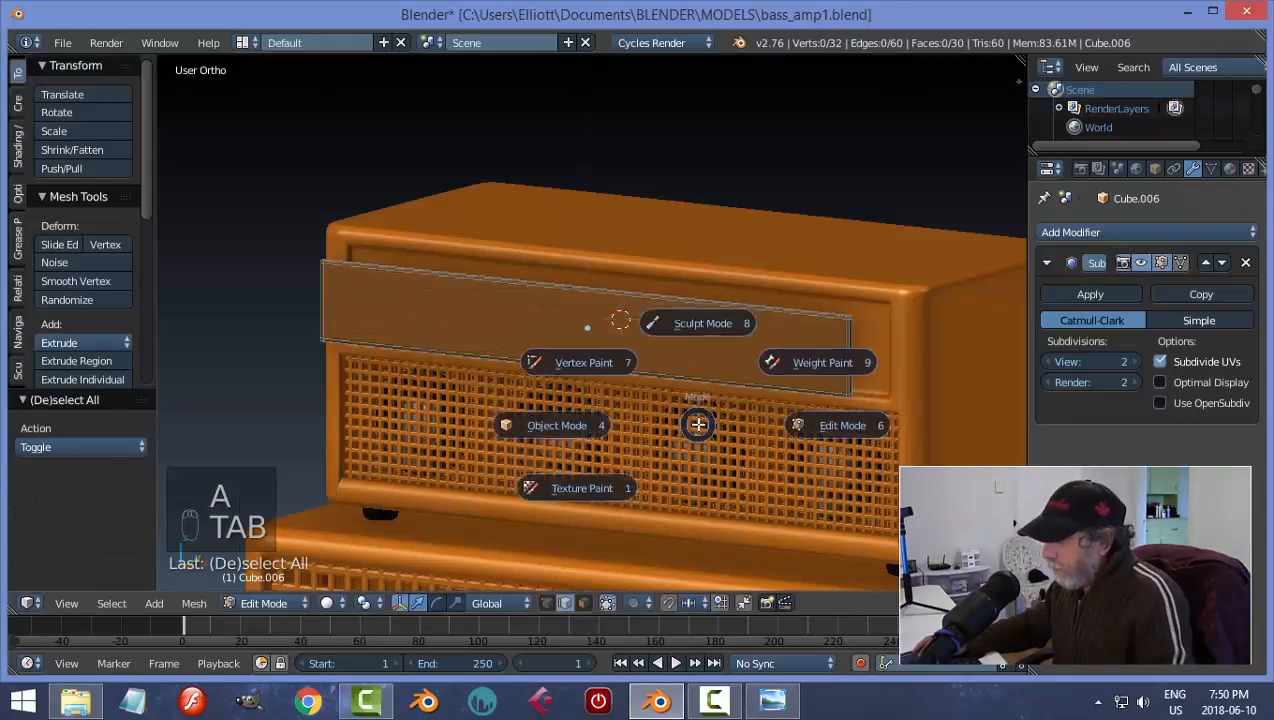
left_click(596, 425)
- Move the plate back along Y into the amp head's recess, behind the knobs
middle_click_drag(700, 408, 602, 418)
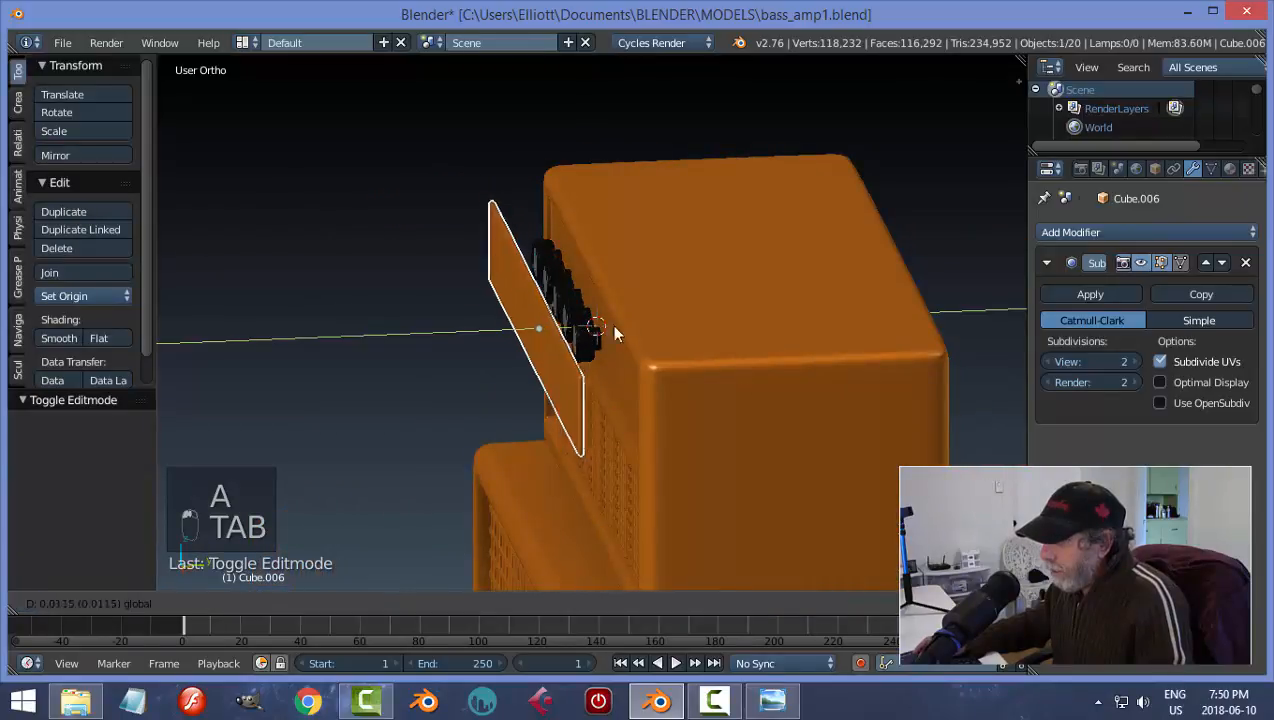
left_click_drag(611, 324, 614, 371)
key("a")
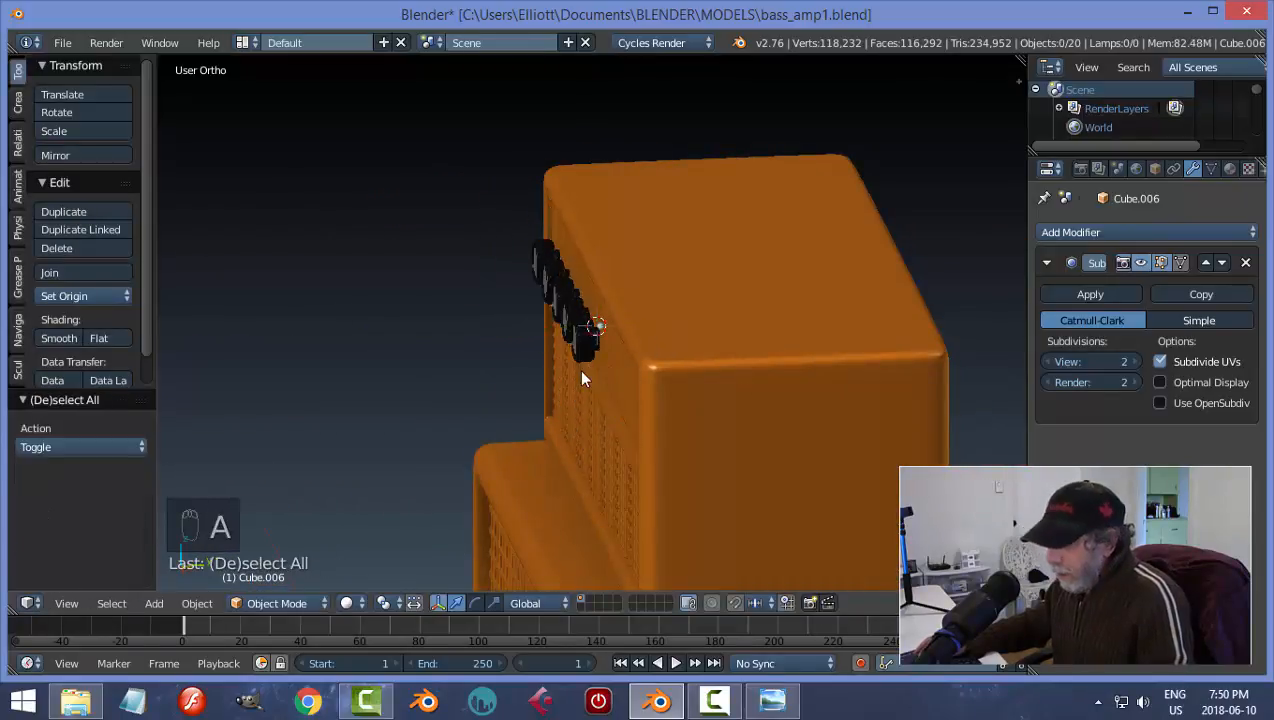
- Add a loop cut to the front plate and slide it close to the end farthest from the knobs
middle_click_drag(583, 373, 697, 361)
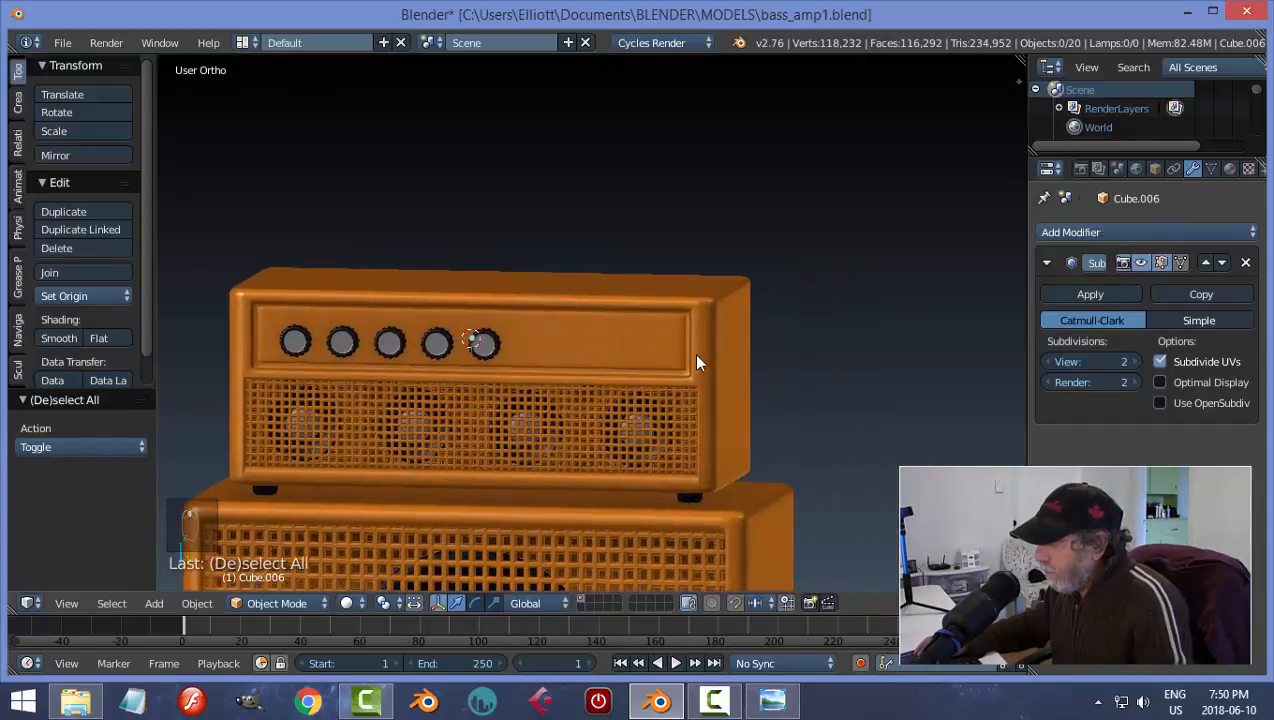
scroll(697, 361, "up", 4)
right_click(697, 361)
key("Tab")
left_click(967, 357)
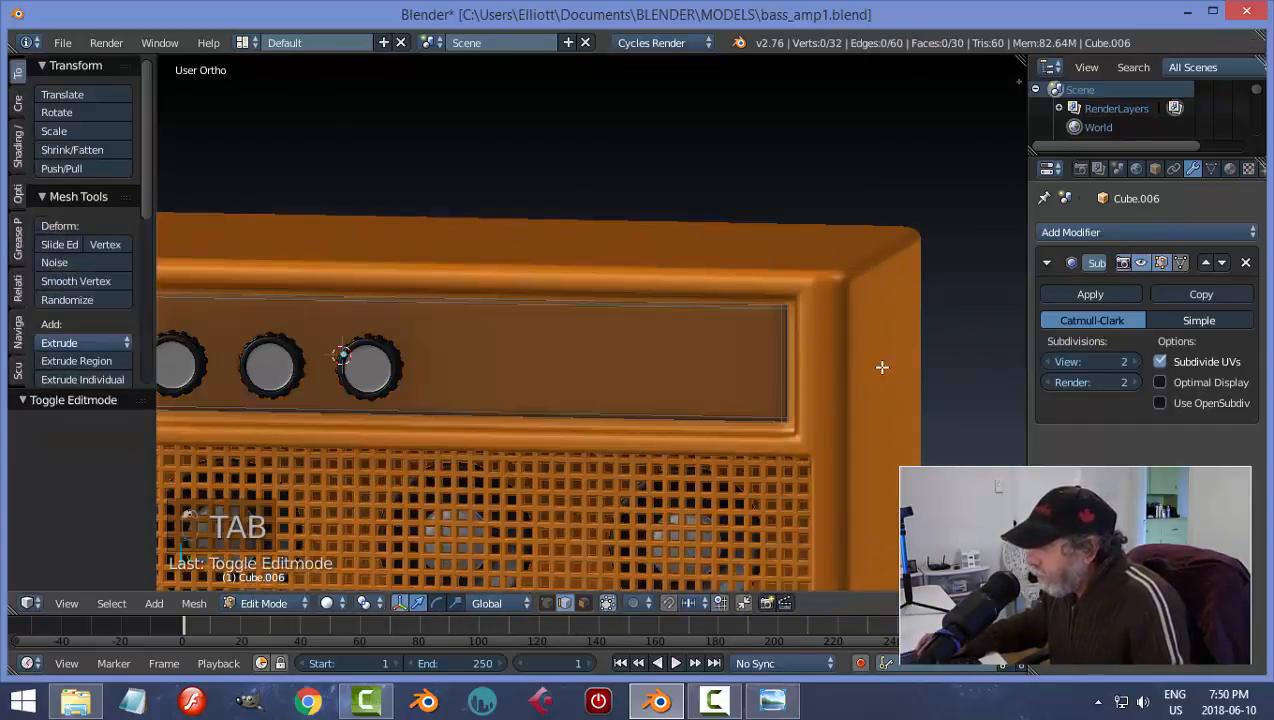
scroll(863, 354, "up", 2)
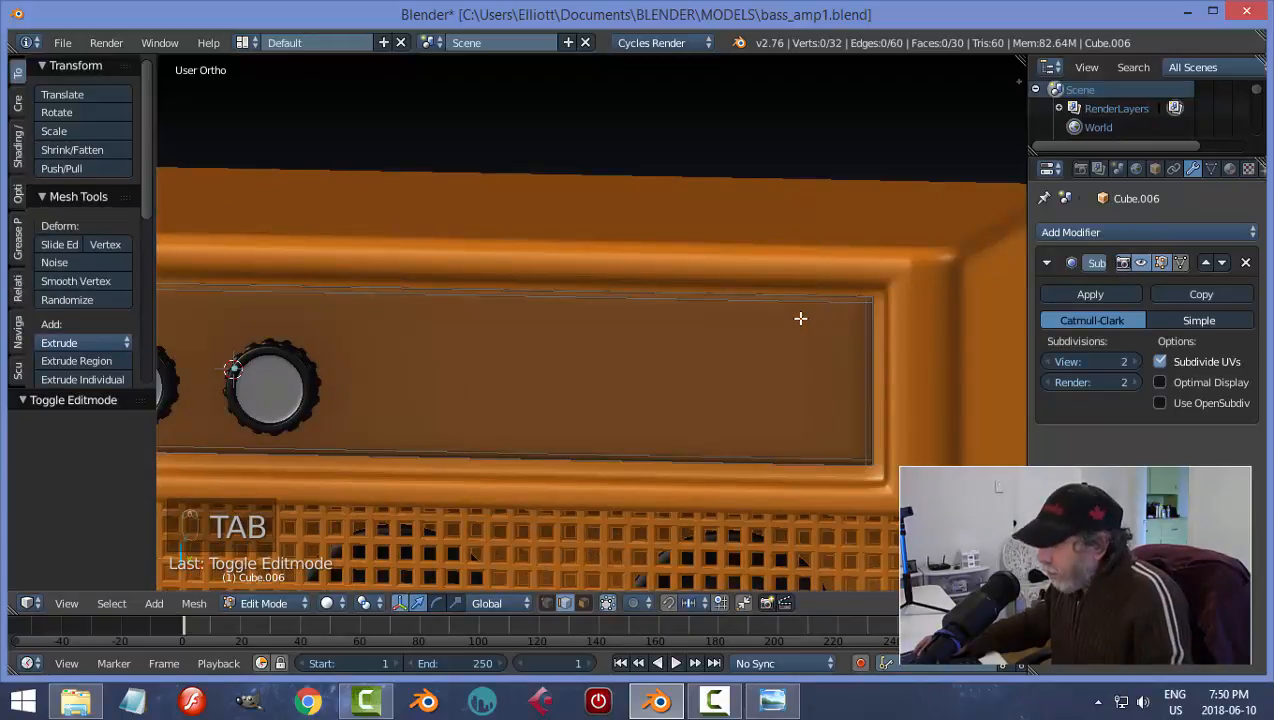
key("ctrl+r")
left_click(192, 348)
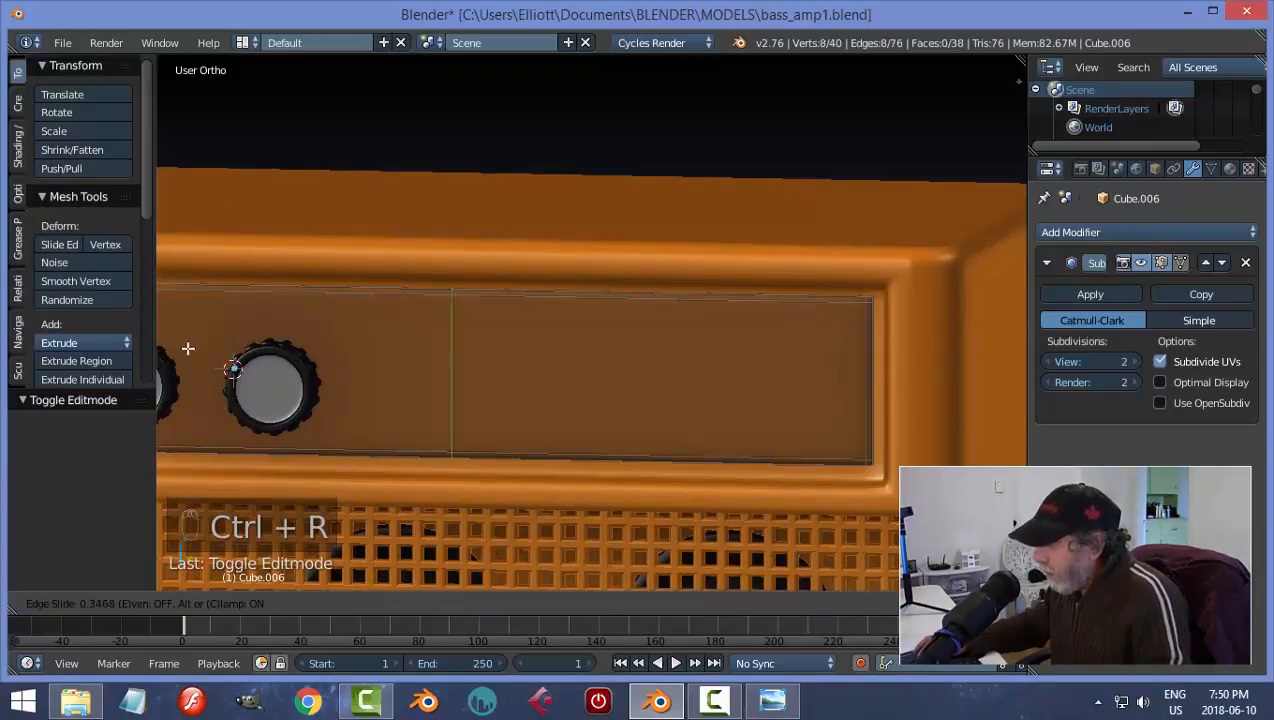
left_click(564, 364)
- Add a matching loop cut close to the plate's knob-side end and return to Object Mode
scroll(348, 350, "down", 3)
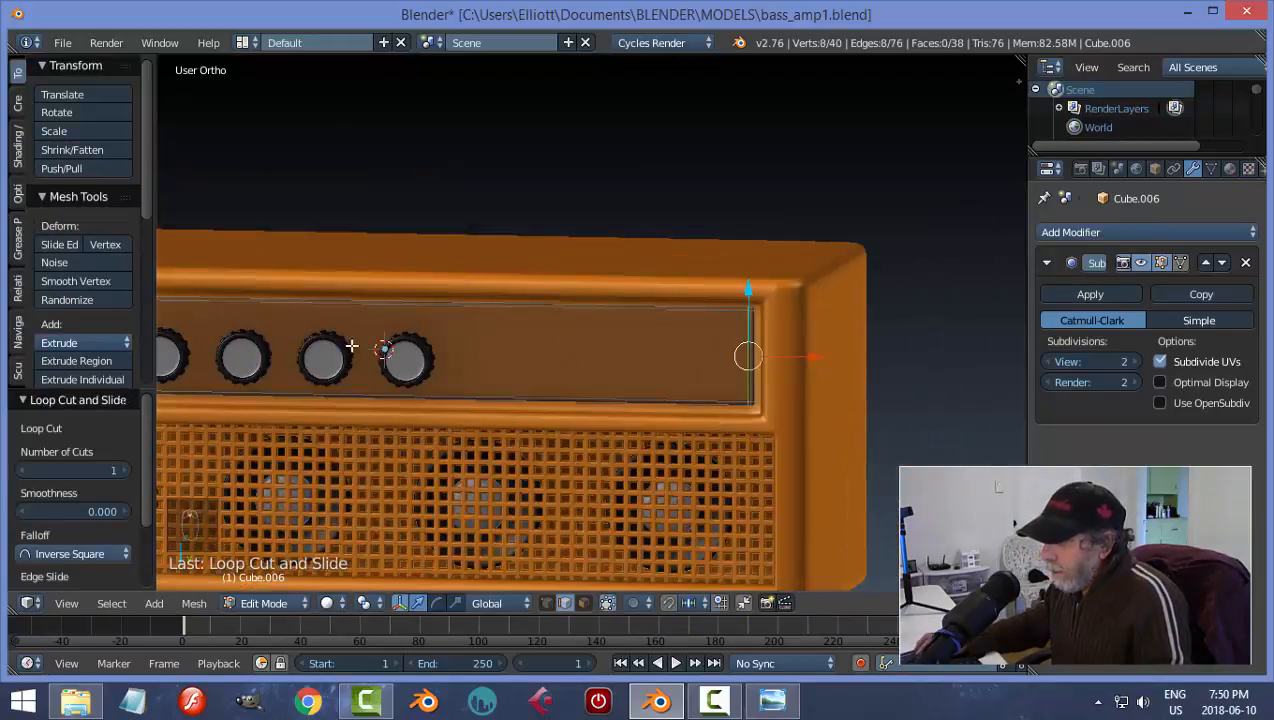
middle_click_drag(325, 339, 619, 362, "shift")
key("ctrl+r")
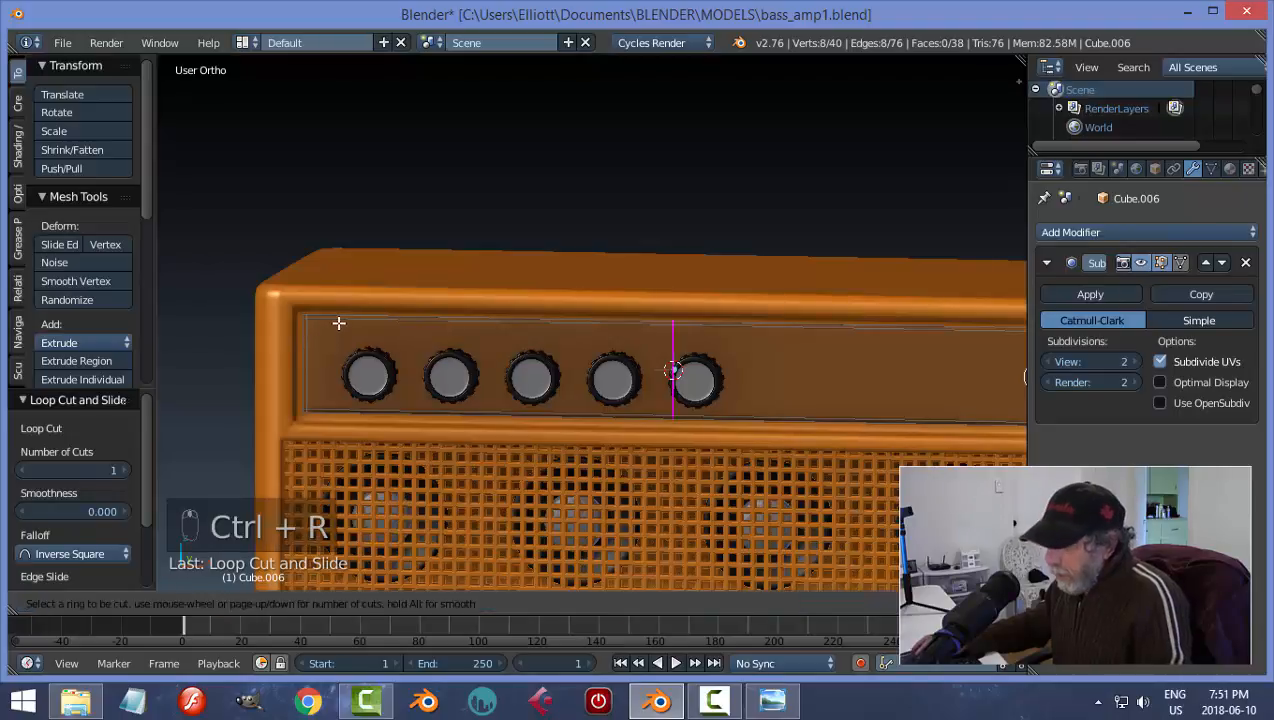
left_click(338, 322)
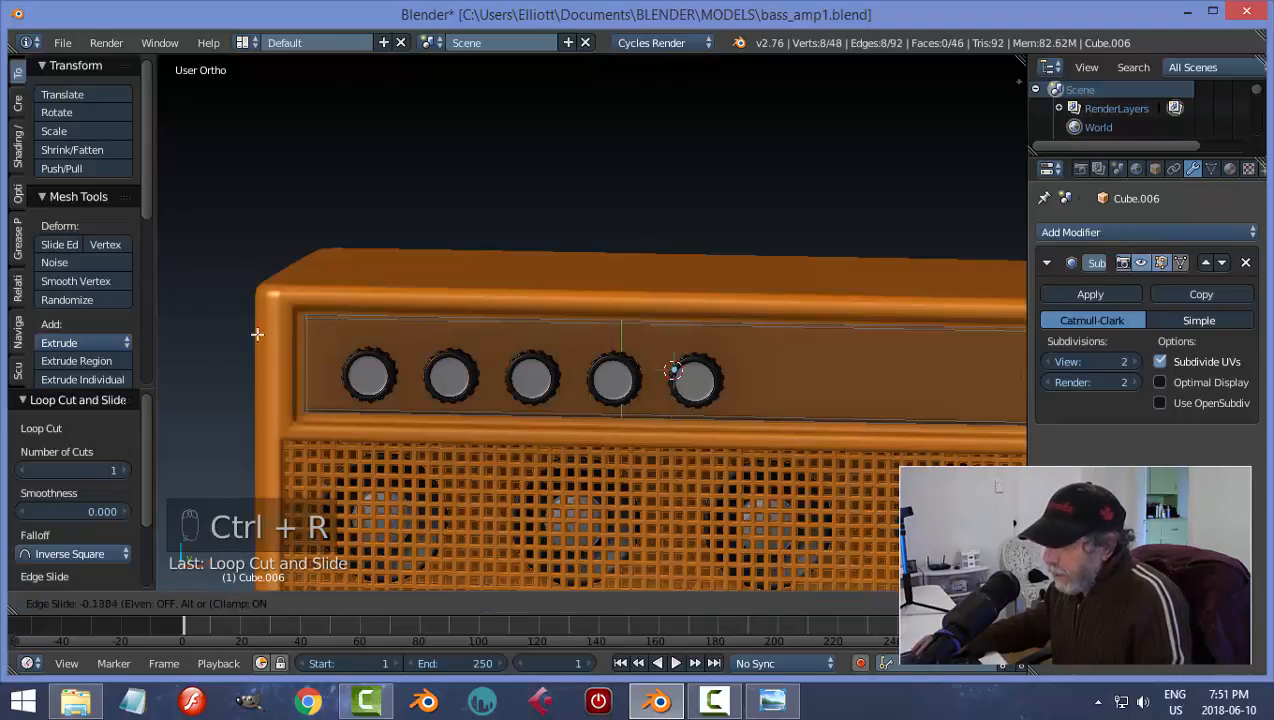
left_click(844, 356)
key("a")
key("Tab")
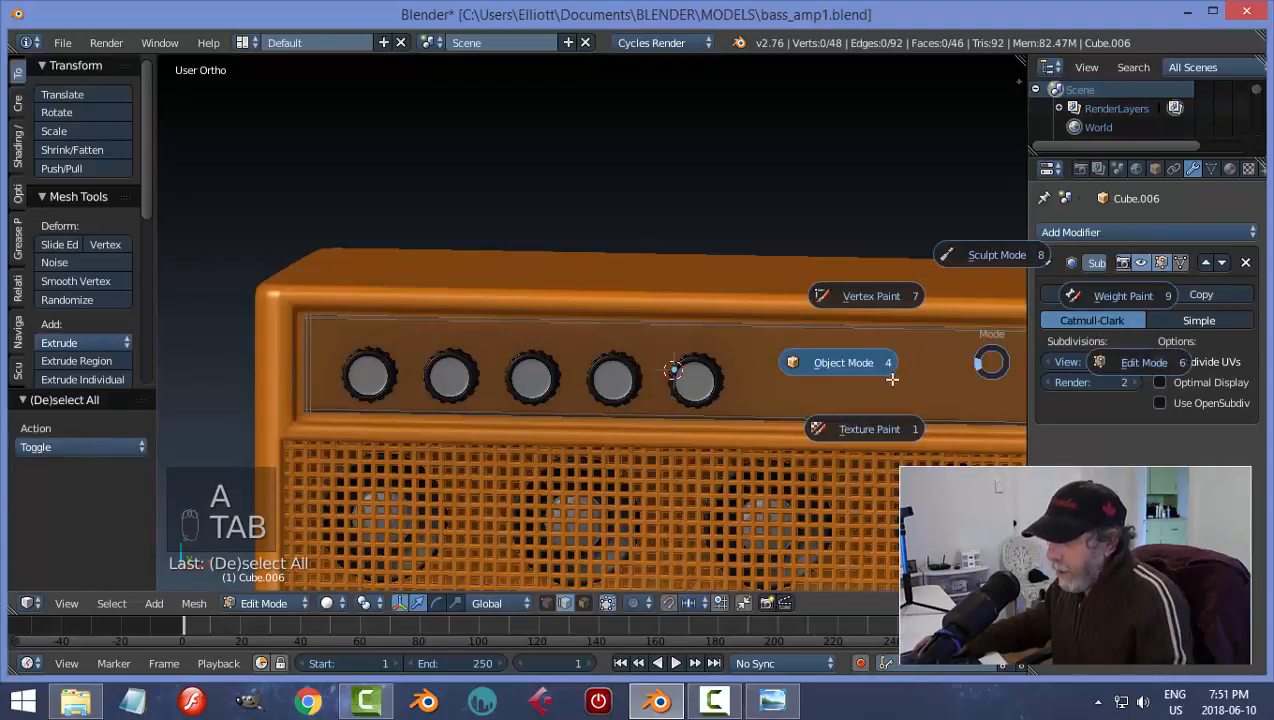
left_click(838, 364)
key("a")
scroll(757, 368, "down", 3)
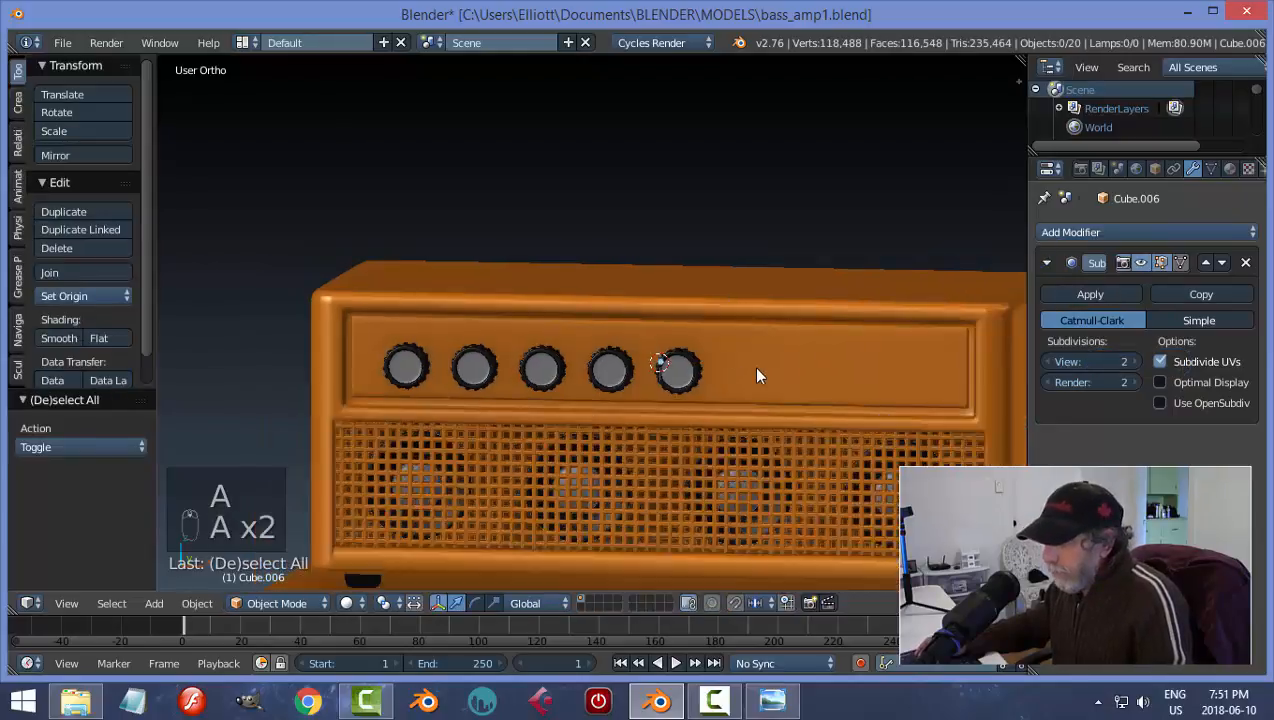
- Fine-tune the front plate's height along Z so it sits evenly within the recess
middle_click_drag(859, 347, 844, 401, "shift")
scroll(760, 378, "up", 3)
right_click(703, 397)
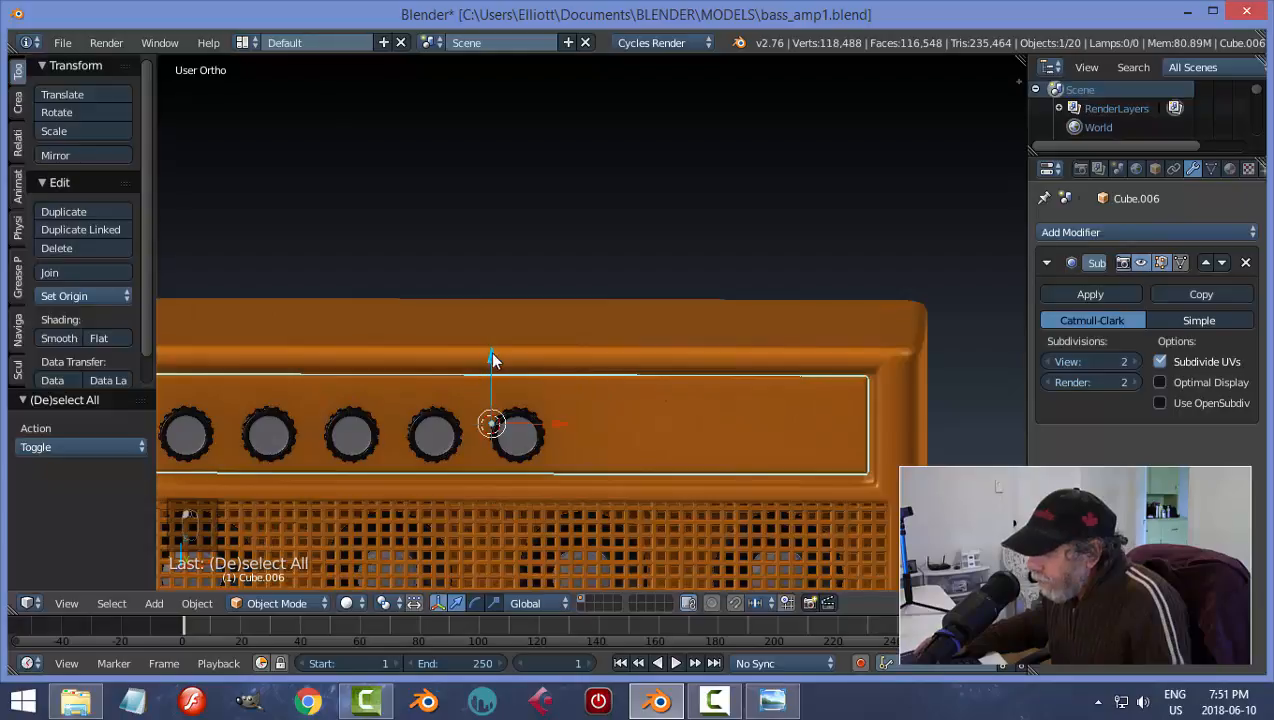
left_click_drag(494, 359, 496, 364)
key("a")
scroll(648, 406, "down", 2)
middle_click_drag(638, 411, 684, 402)
right_click(750, 397)
scroll(673, 387, "up", 2)
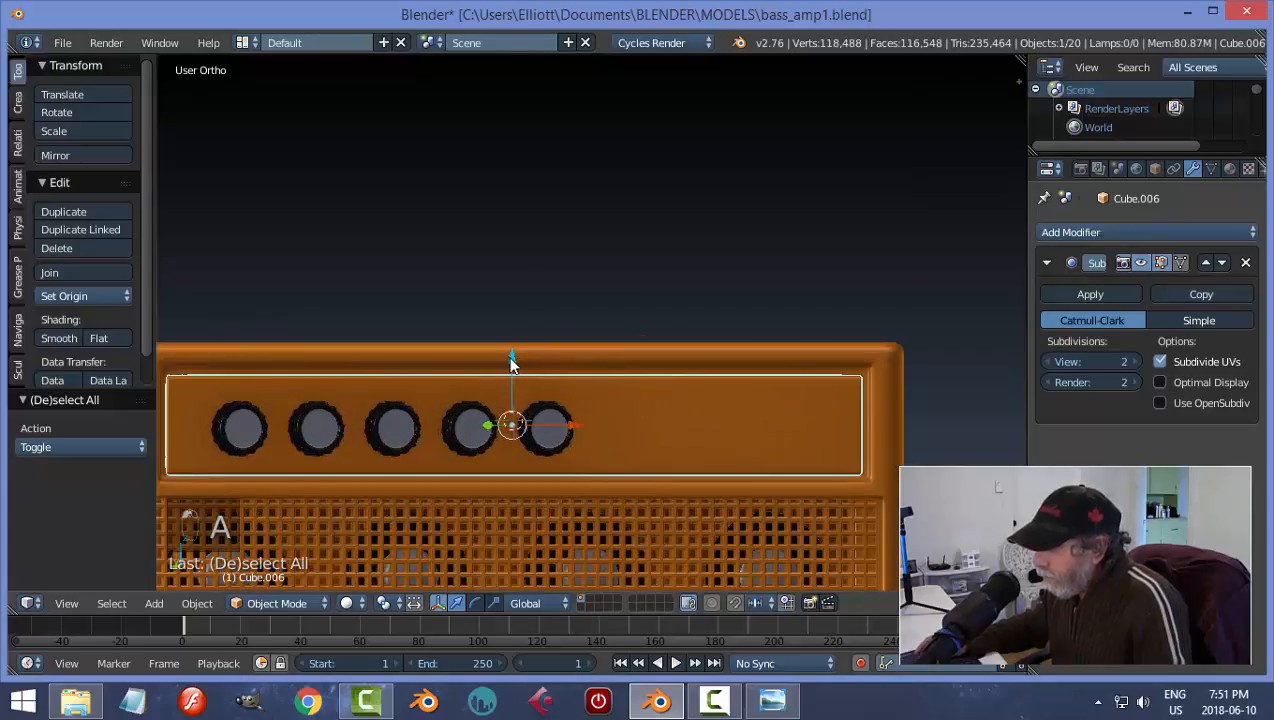
left_click_drag(512, 364, 512, 358)
key("a")
scroll(717, 435, "down", 2)
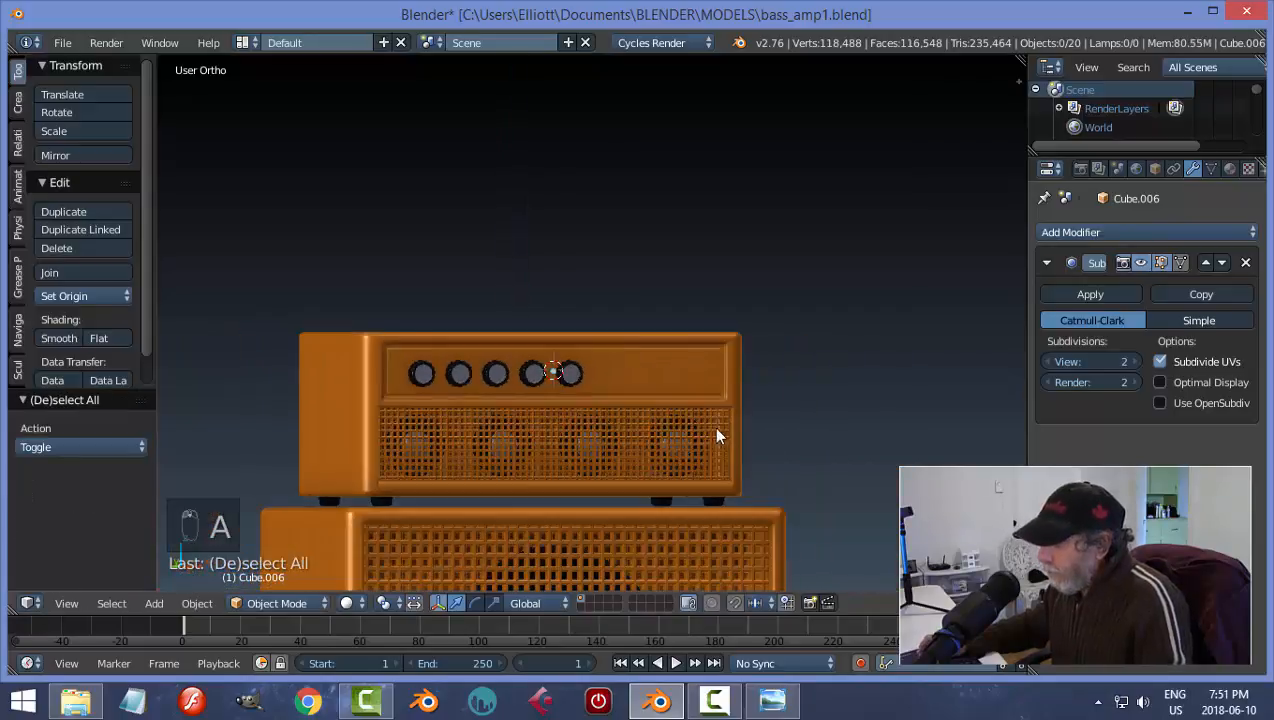
middle_click_drag(716, 435, 575, 408)
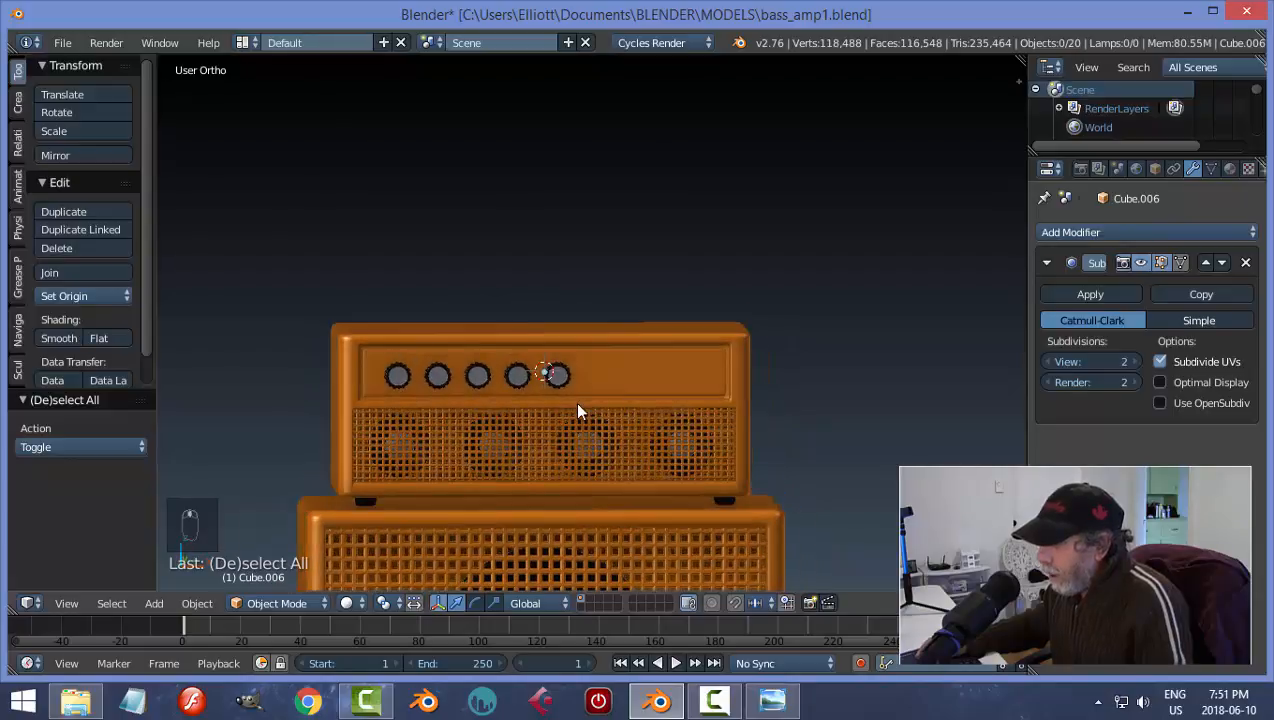
scroll(507, 411, "up", 3)
scroll(489, 412, "down", 5)
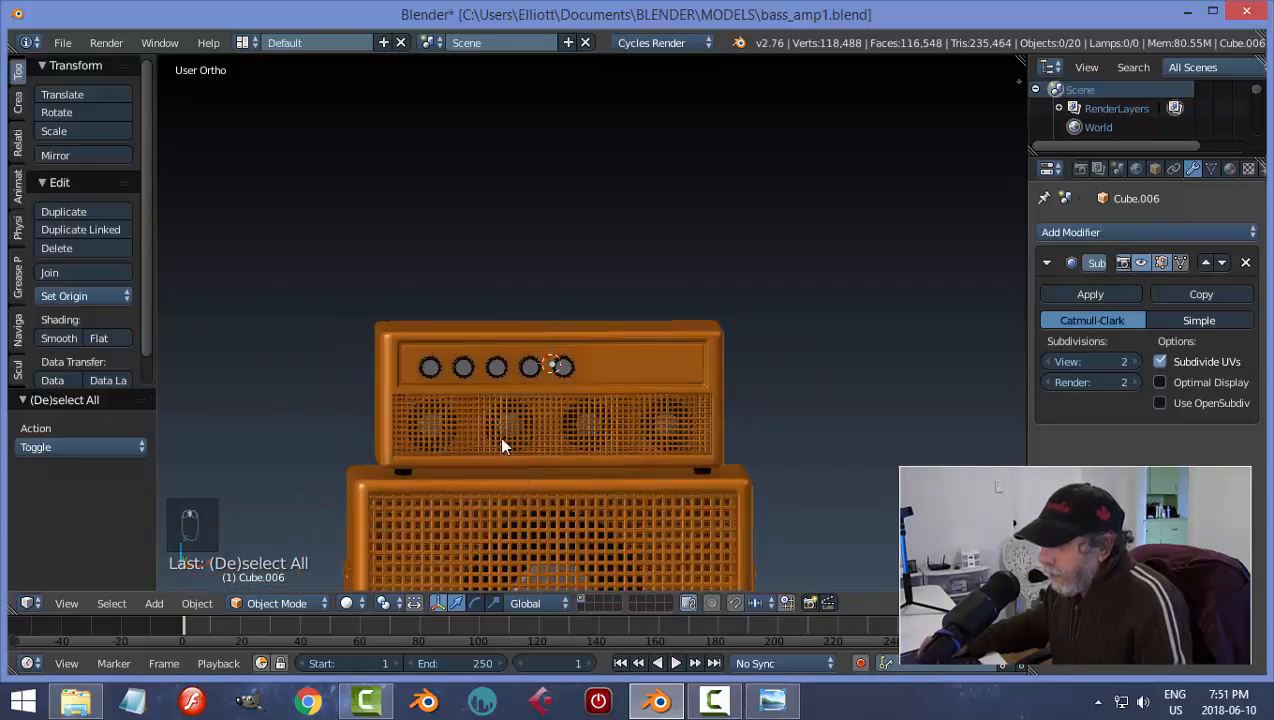
middle_click_drag(503, 441, 476, 433)
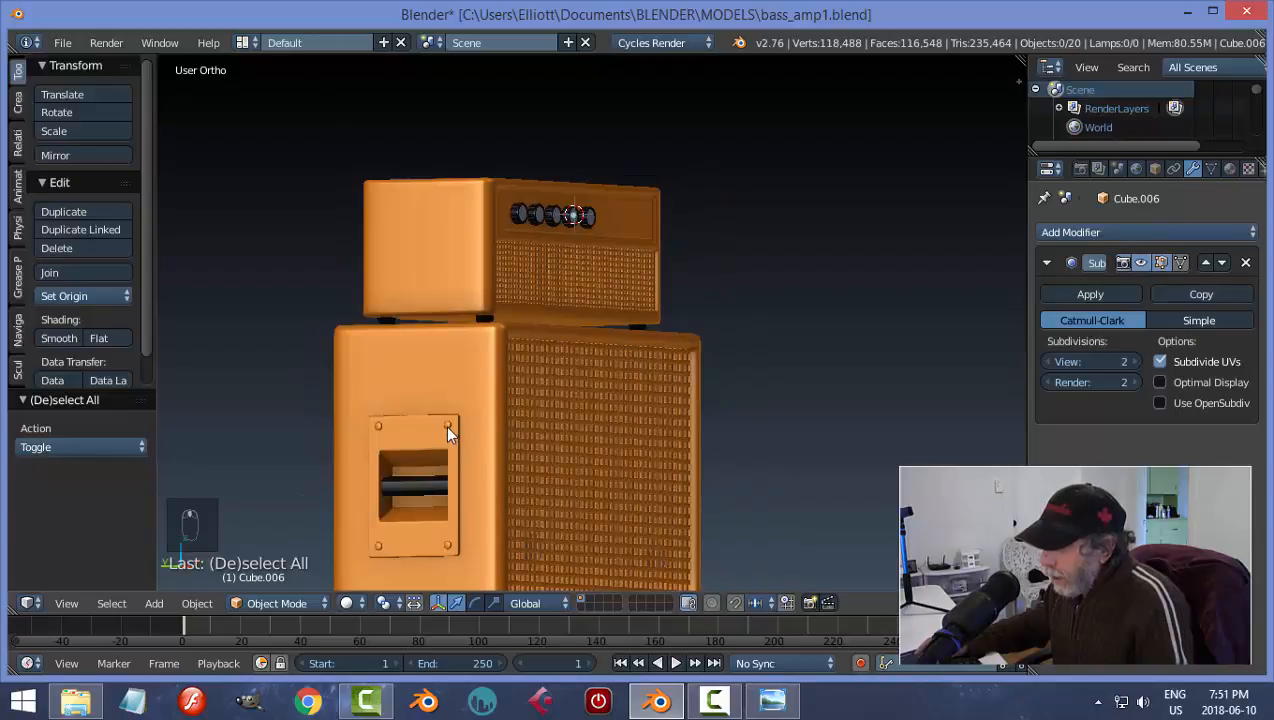
- Duplicate the handle plate screws and raise the copy about 0.89 along Z to the amp head's level
right_click(446, 426)
key("shift+d")
right_click(436, 418)
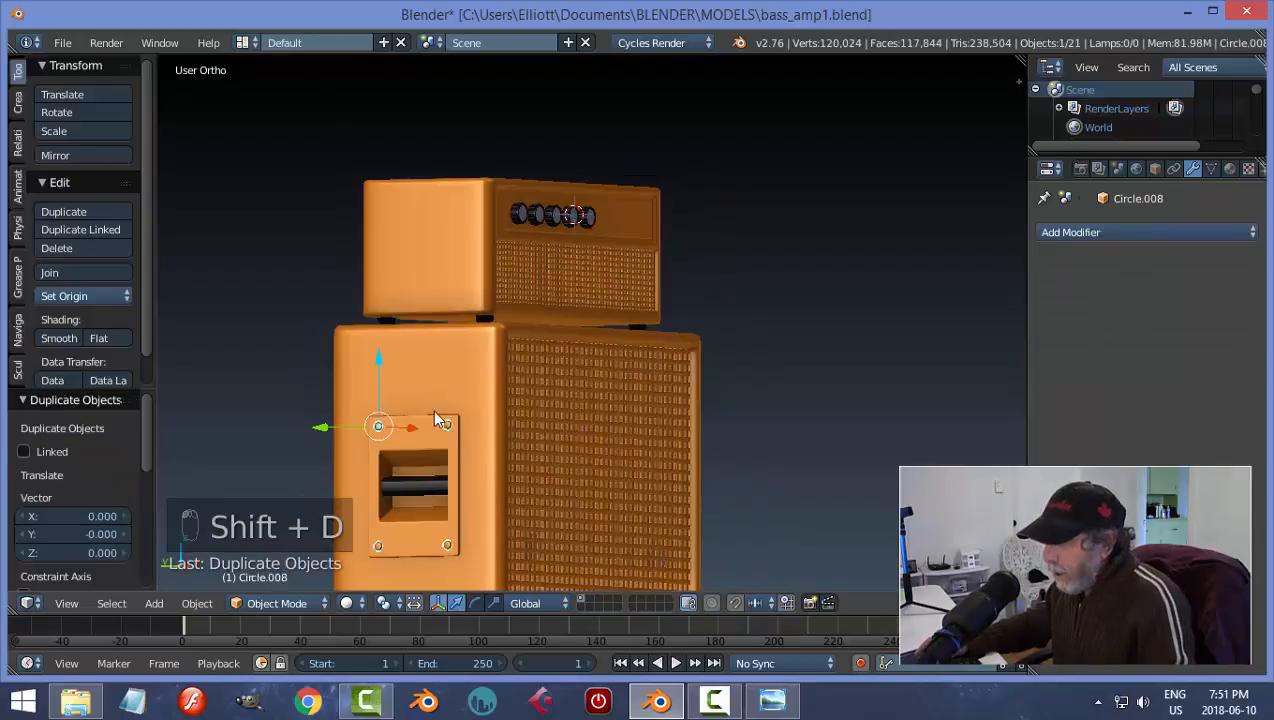
left_click_drag(381, 364, 412, 187)
middle_click_drag(632, 320, 547, 337)
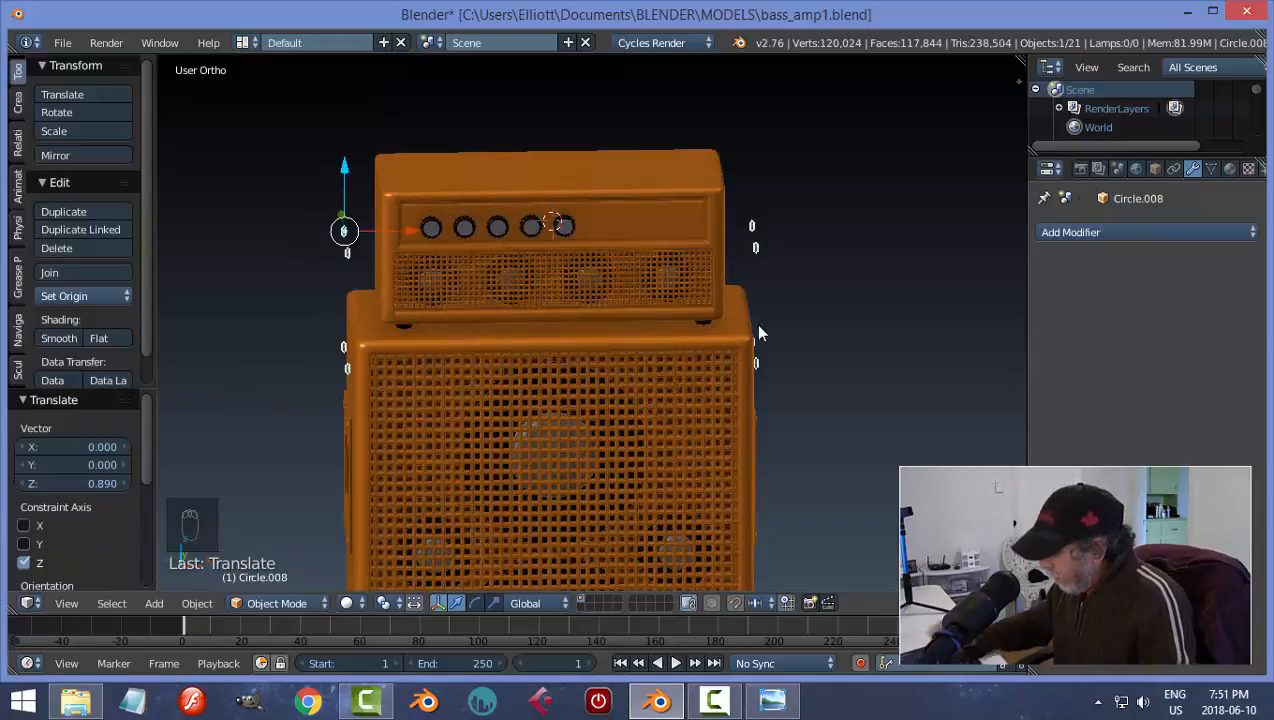
- In Edit Mode with wireframe display, delete the vertices of all duplicated screws on the cabinet's side opposite the knob end
key("KP_1")
key("Tab")
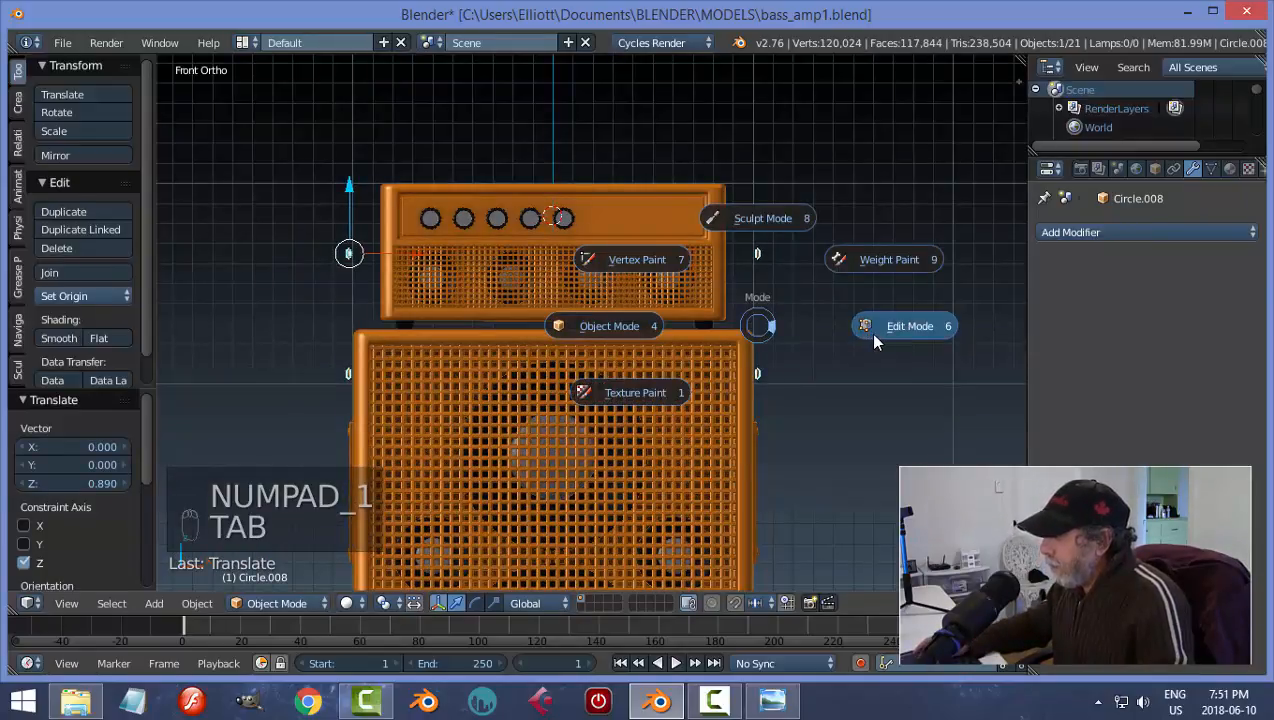
left_click(874, 342)
key("z")
left_click(961, 333)
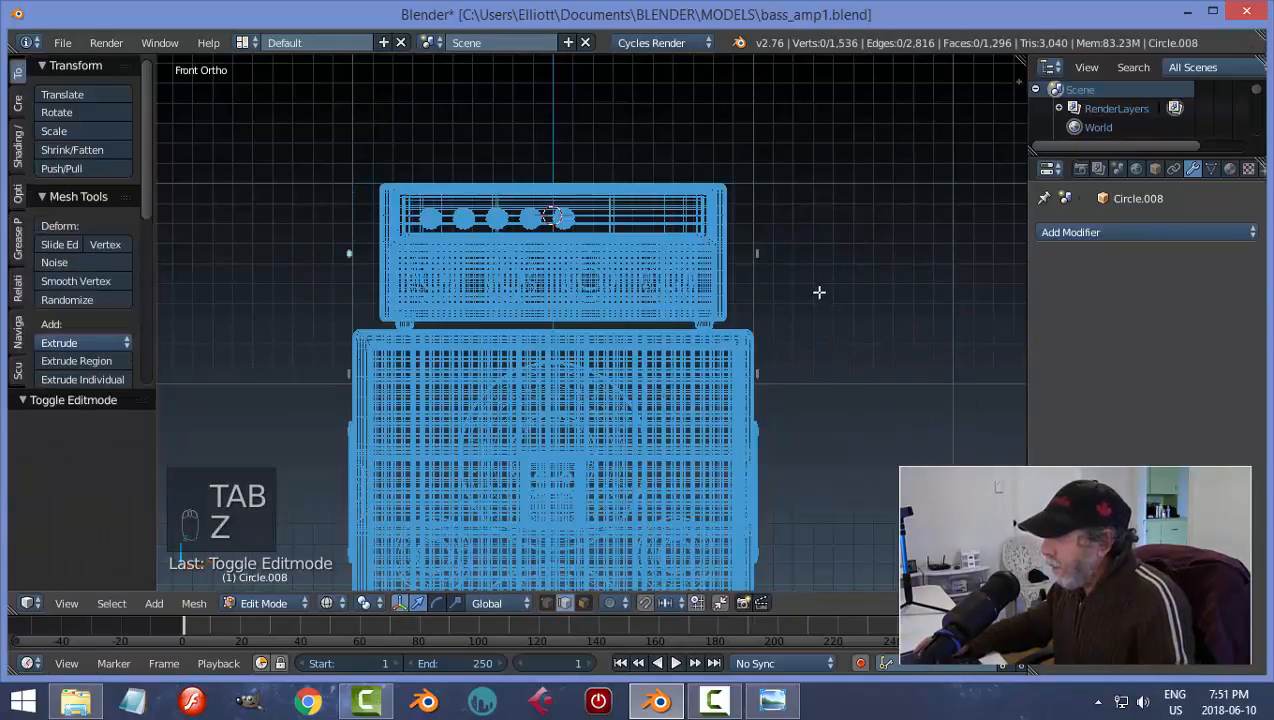
key("b")
left_click_drag(685, 176, 840, 522)
key("x")
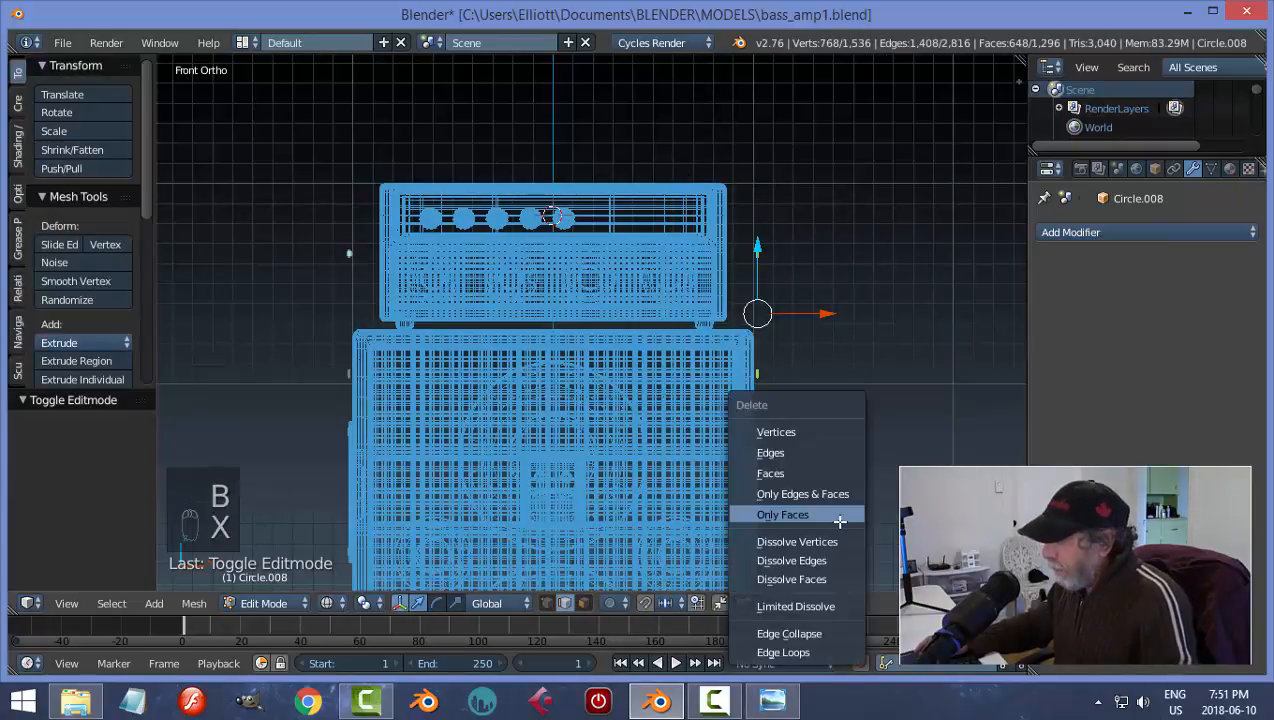
left_click(810, 433)
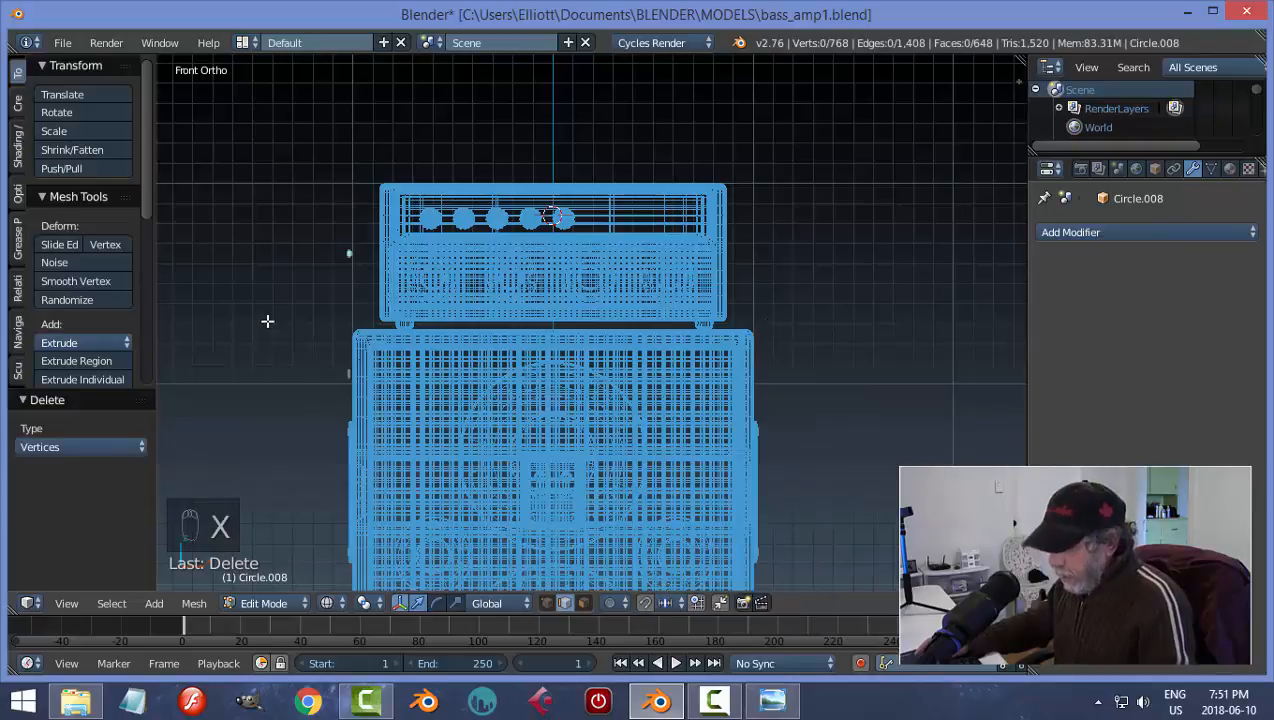
- Delete the vertices of the lower pair of the remaining duplicated screws and return to Object Mode
key("b")
left_click_drag(267, 321, 402, 460)
key("x")
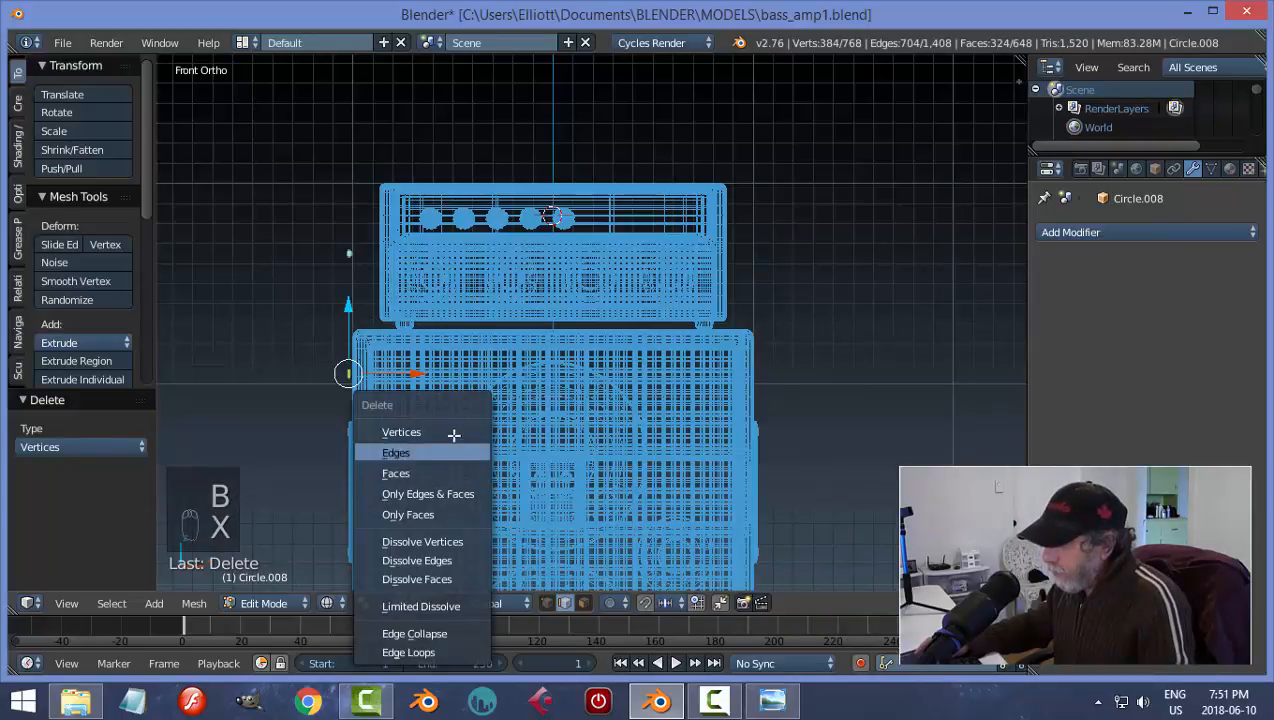
left_click(453, 435)
key("Tab")
left_click(321, 421)
middle_click_drag(349, 405, 555, 413)
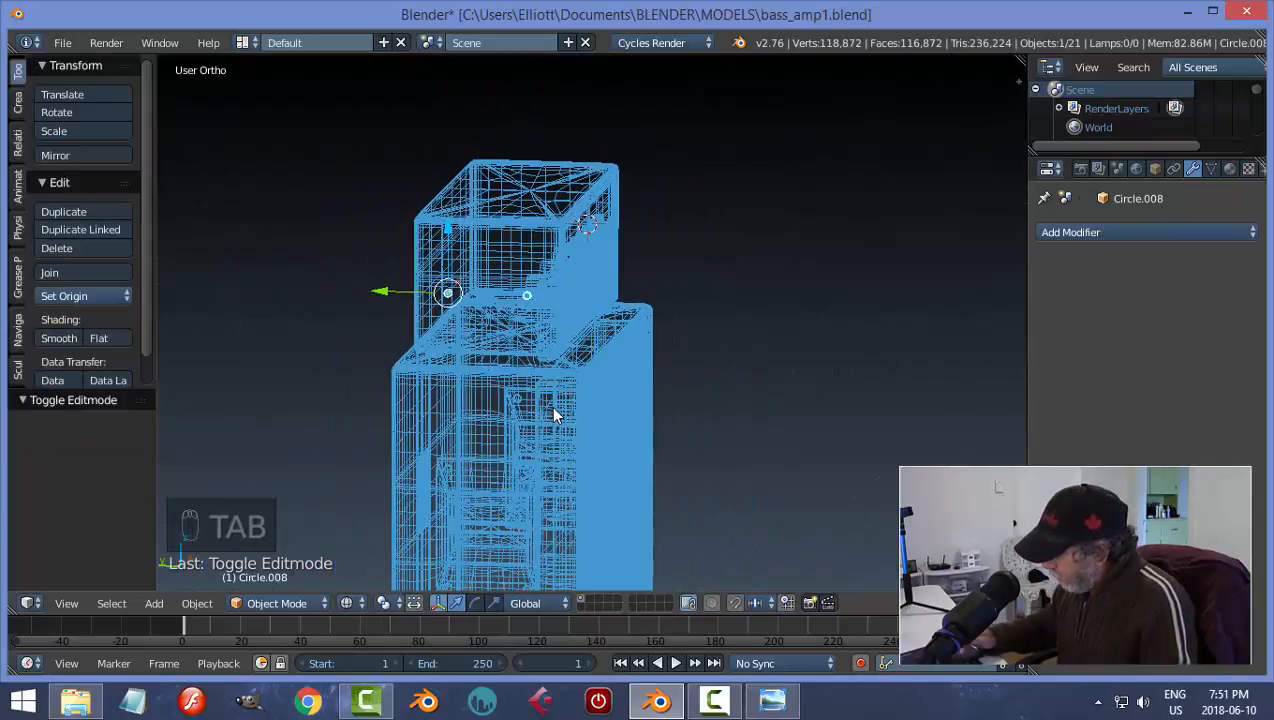
- From the side view, delete the vertices of the duplicated screw nearer the amp's front, keeping only the rear one
key("KP_3")
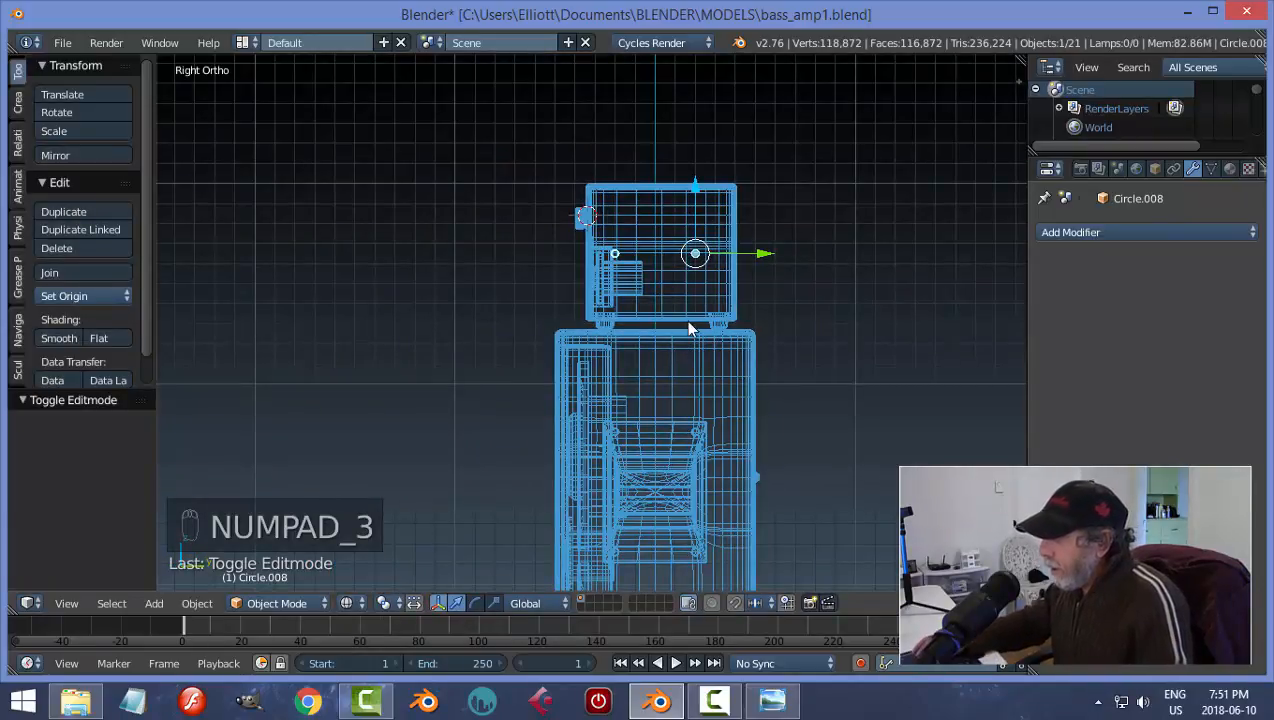
scroll(799, 300, "up", 3)
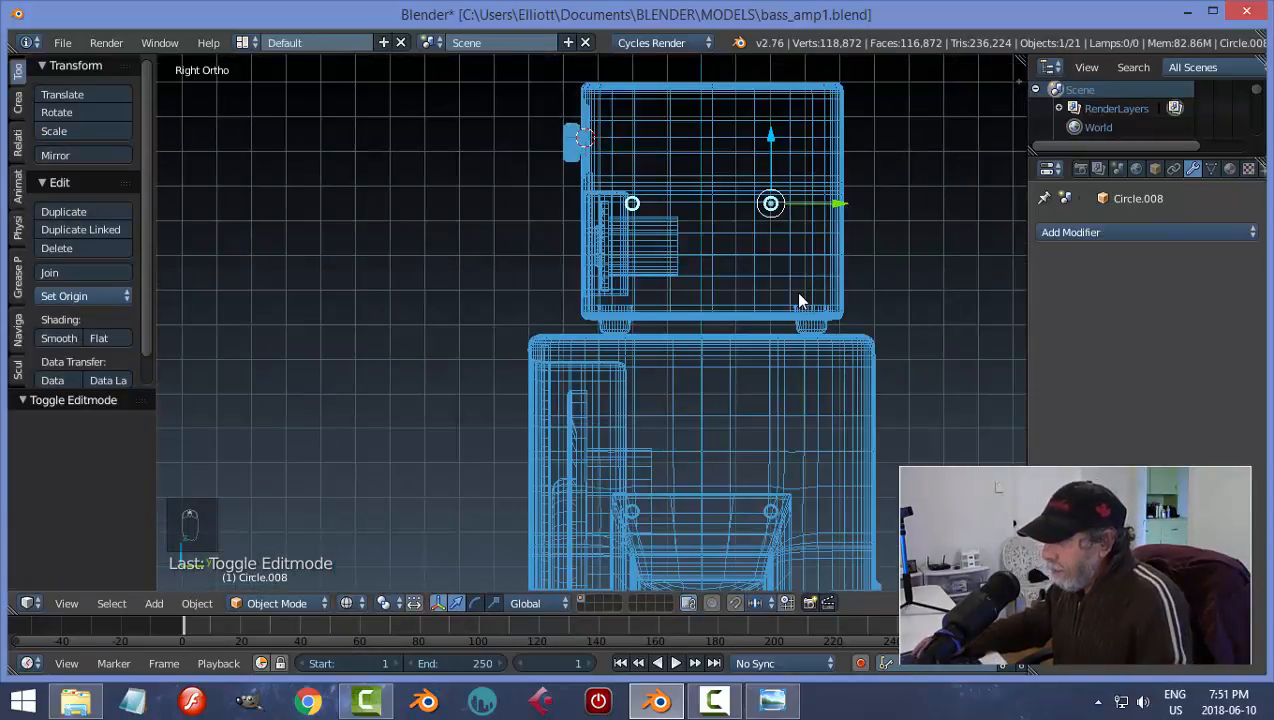
key("Tab")
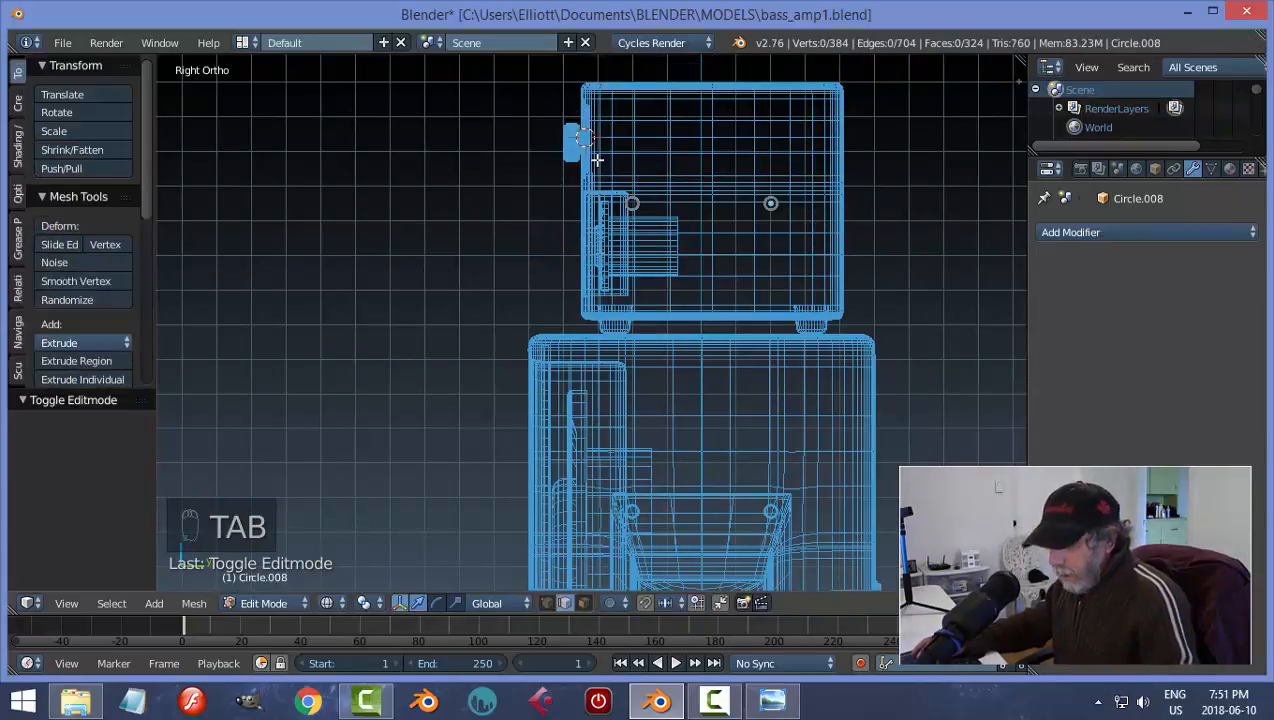
key("b")
left_click_drag(537, 108, 720, 272)
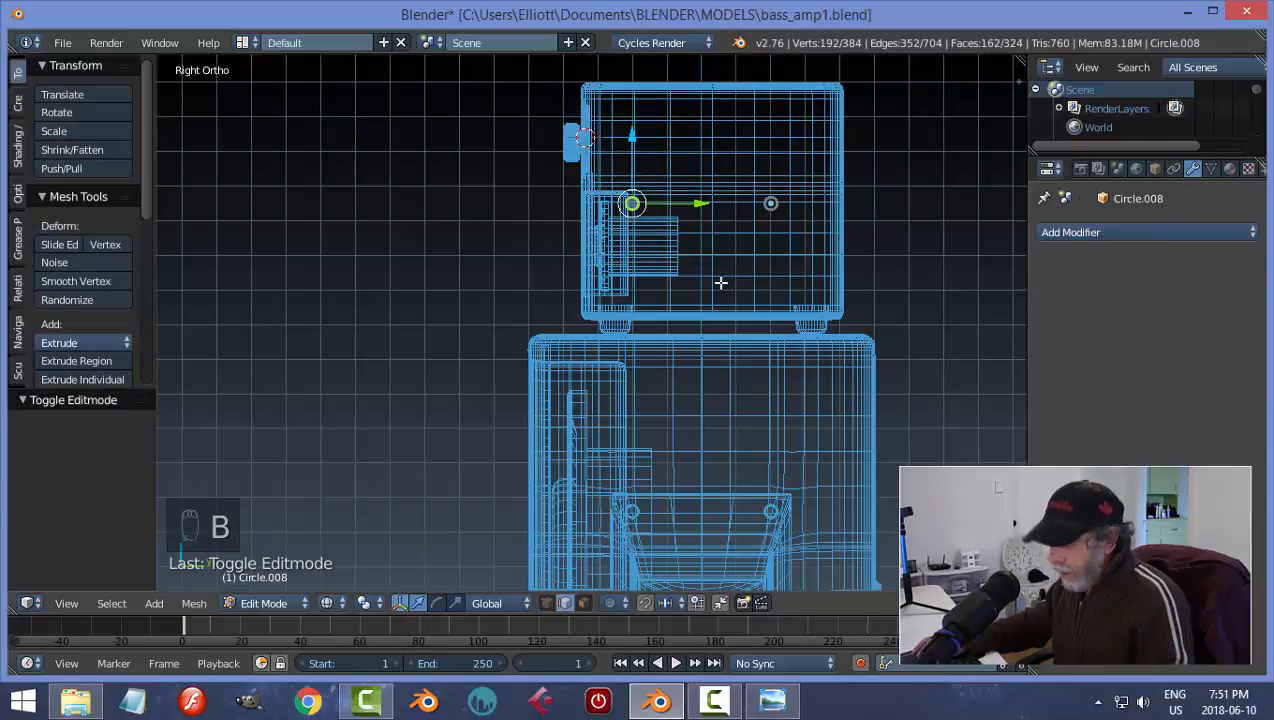
key("z")
left_click(806, 265)
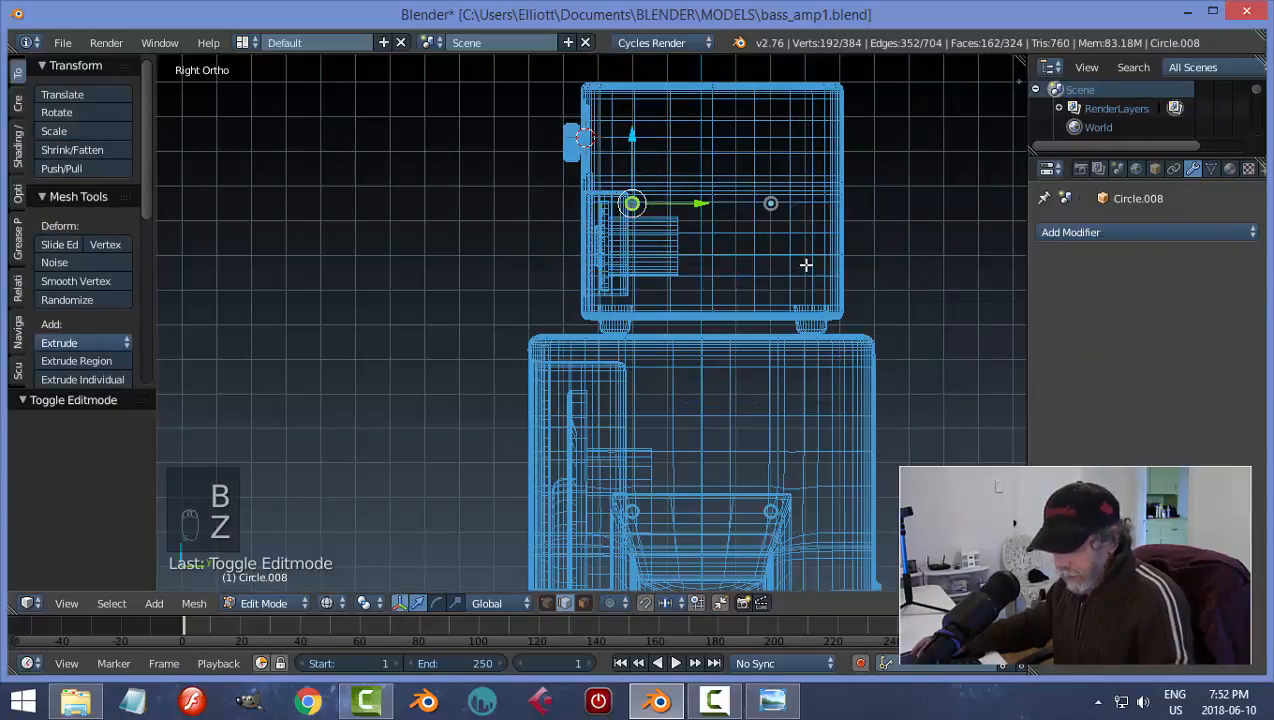
key("x")
left_click(790, 265)
- Return to Object Mode, set the single screw's origin to its geometry, and restore solid shading
key("Tab")
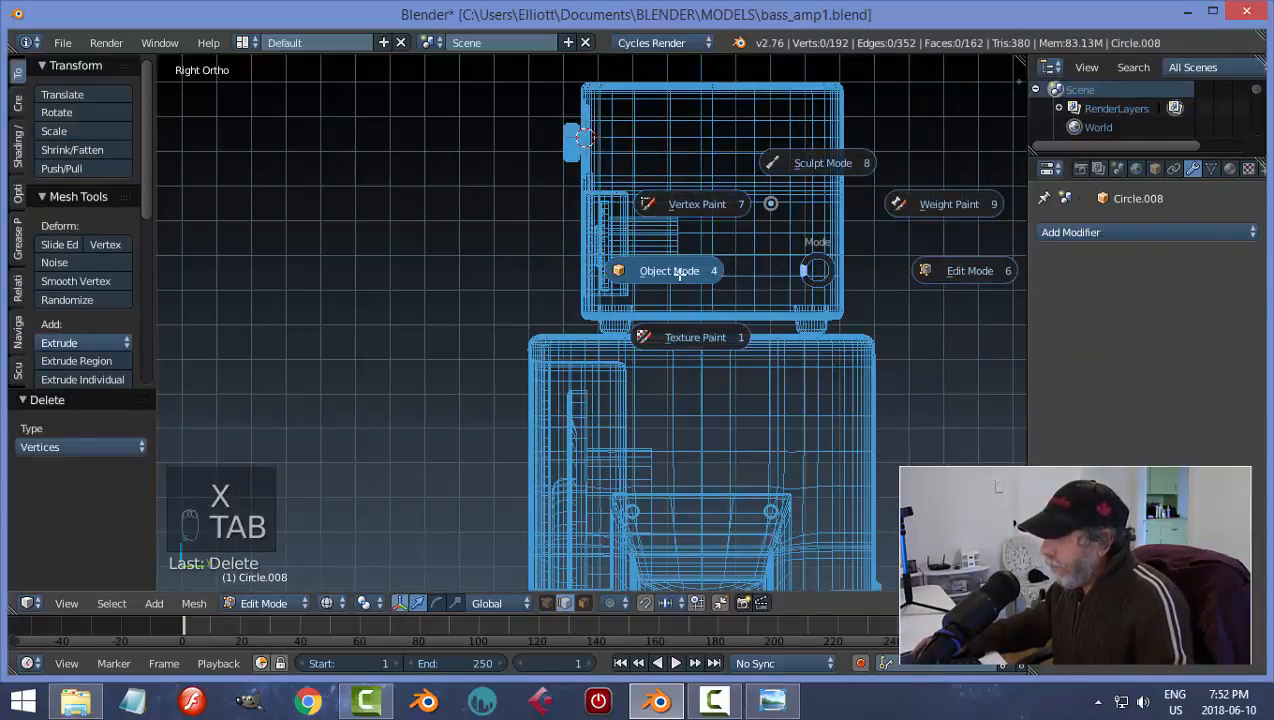
left_click(360, 304)
left_click(80, 296)
left_click(100, 262)
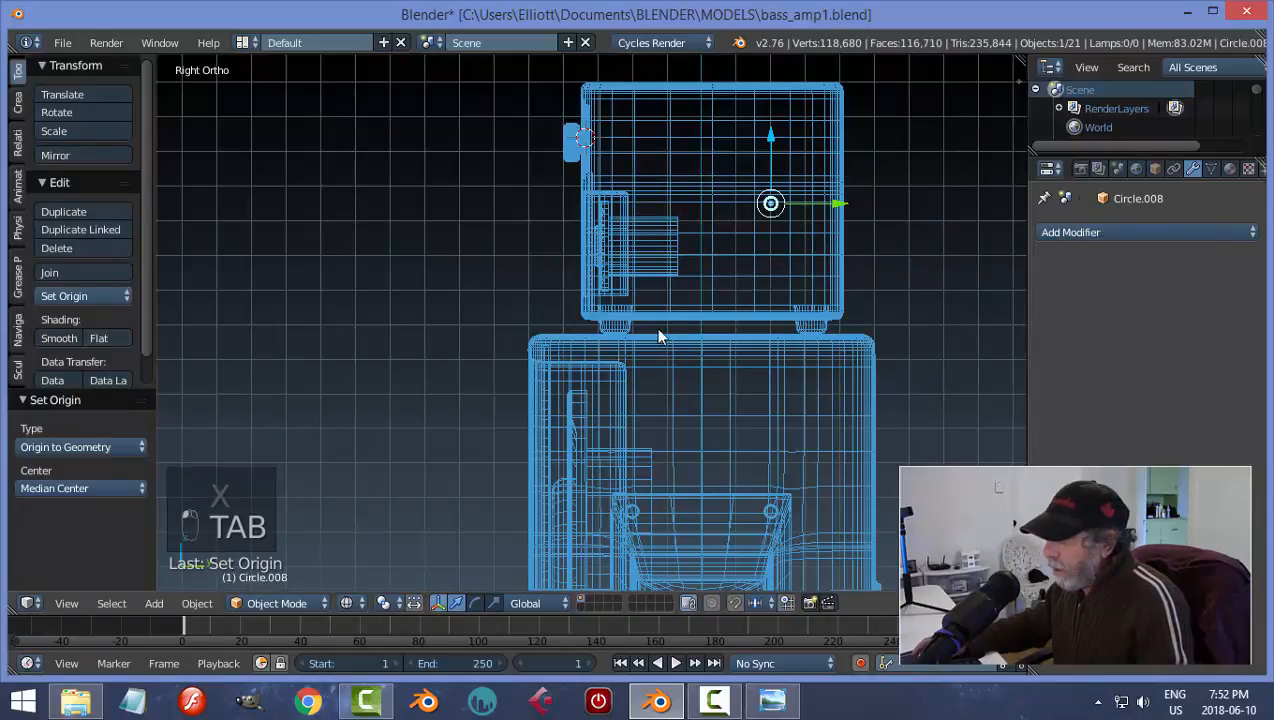
key("z")
left_click(666, 437)
mouse_move(666, 437)
middle_mouse_down()
mouse_move(711, 350)
mouse_move(922, 350)
middle_mouse_up()
scroll(525, 317, "down", 4)
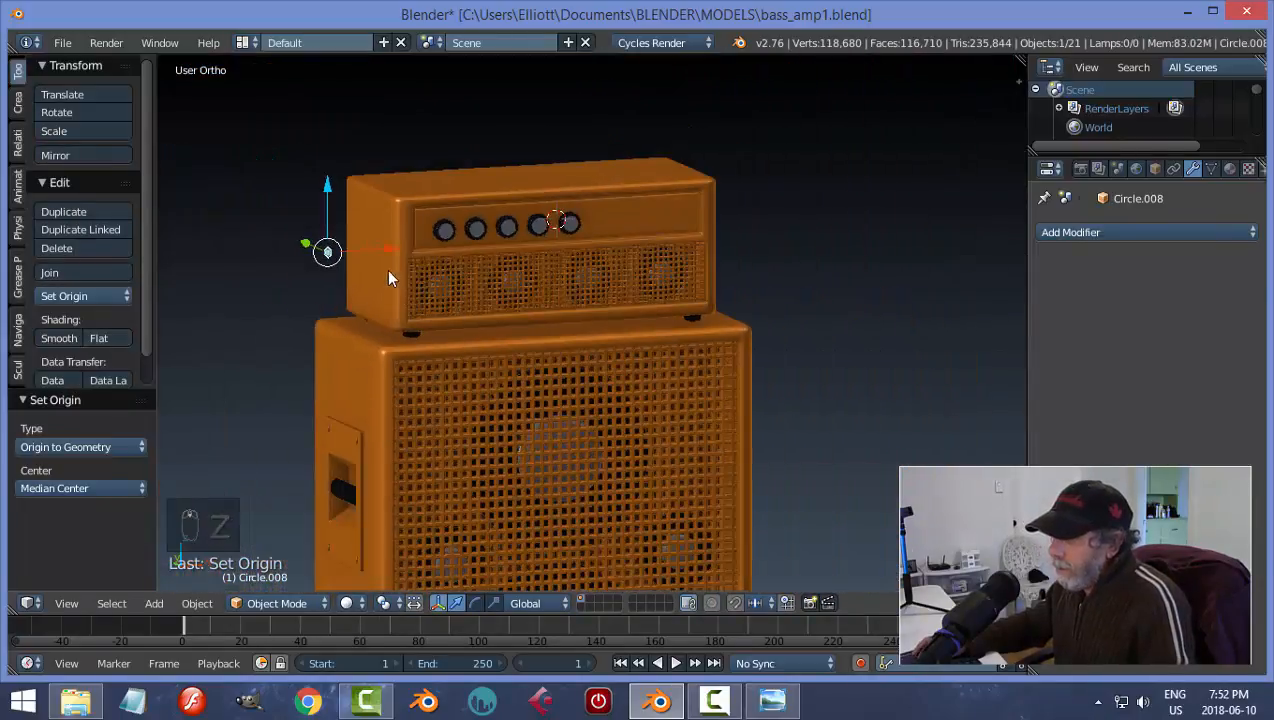
- Move the screw about 0.67 forward along Y and rotate it 90° about Z to face the amp's front
scroll(421, 293, "up", 1)
middle_click_drag(421, 293, 483, 293)
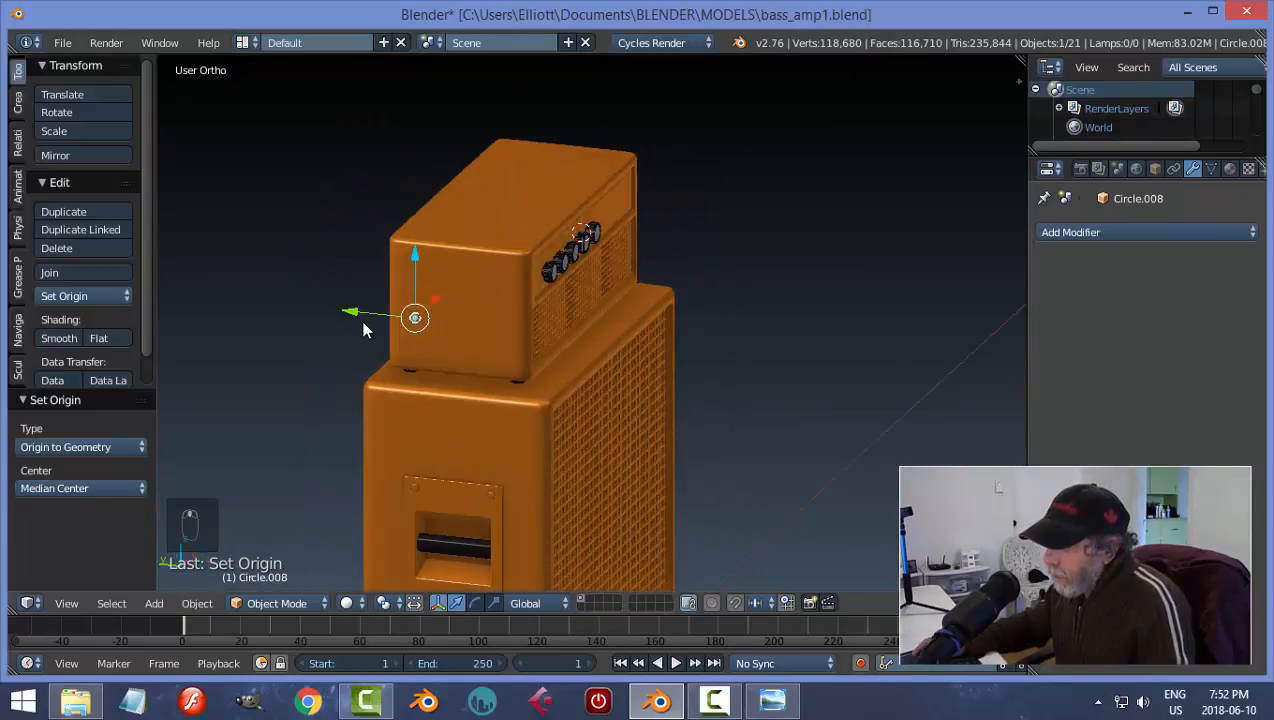
left_click_drag(360, 318, 480, 356)
scroll(577, 372, "up", 2)
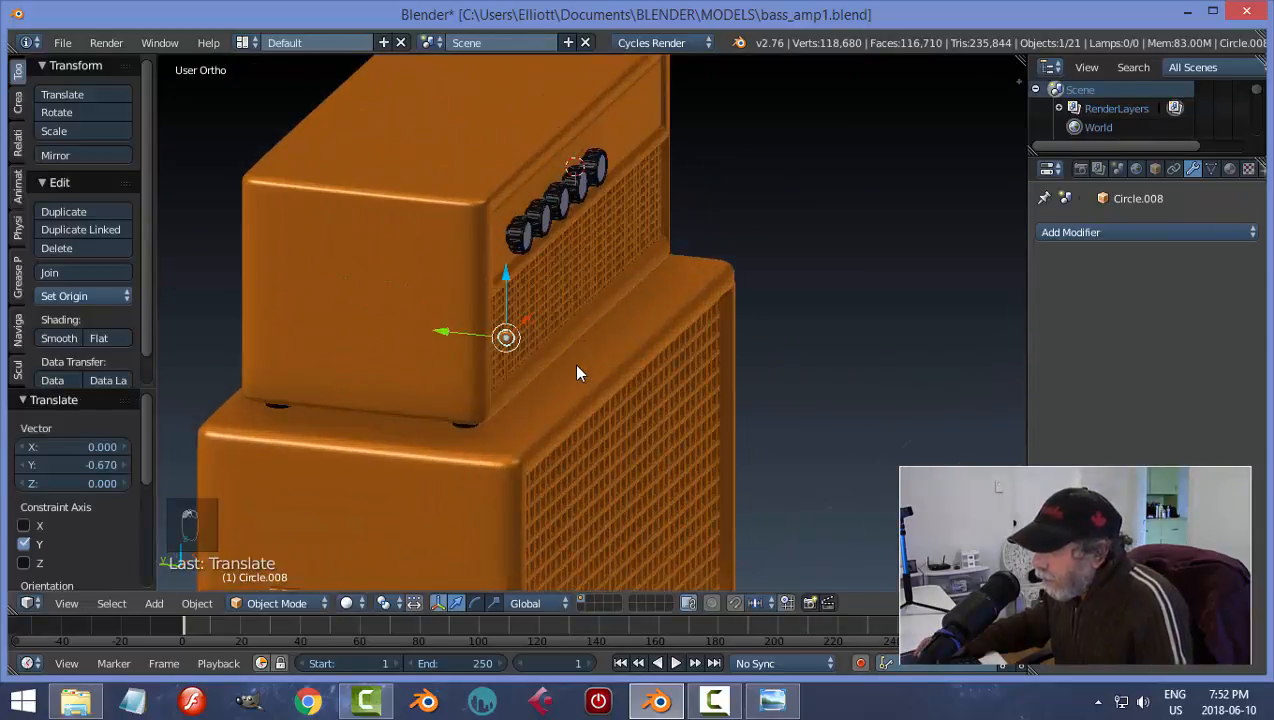
middle_click_drag(560, 374, 565, 368)
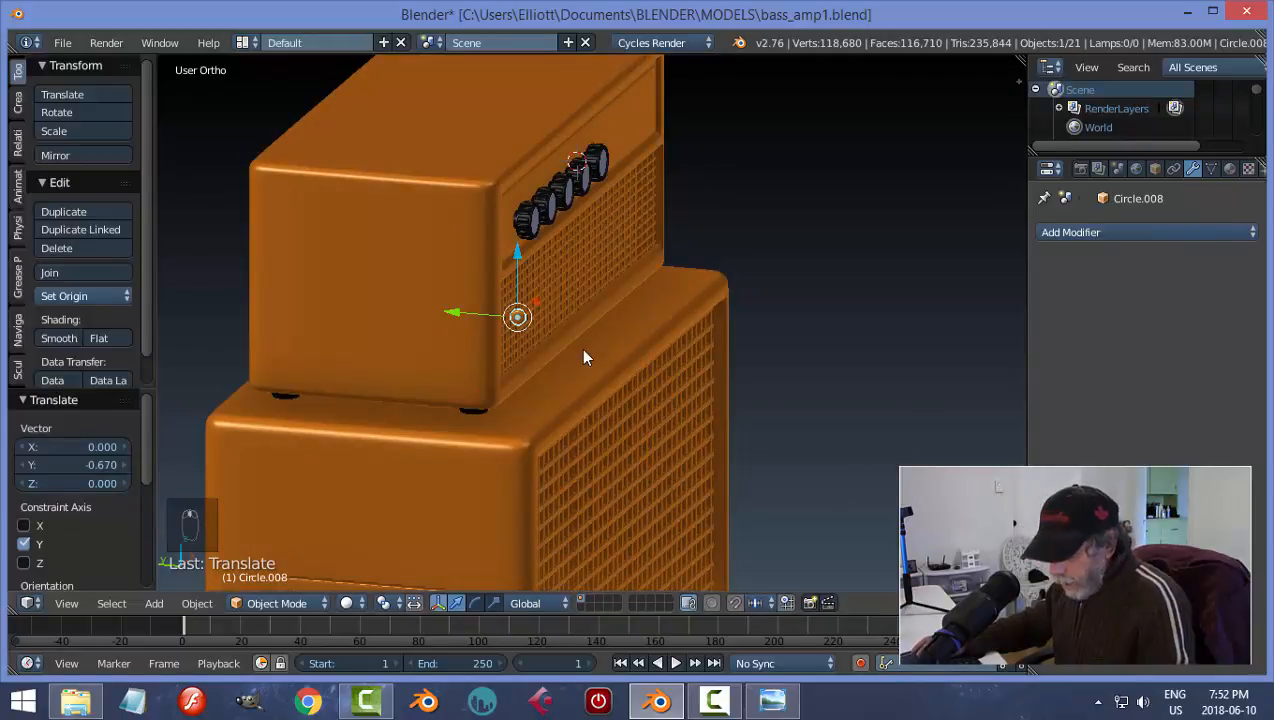
key("r")
key("z")
key("9")
key("Return")
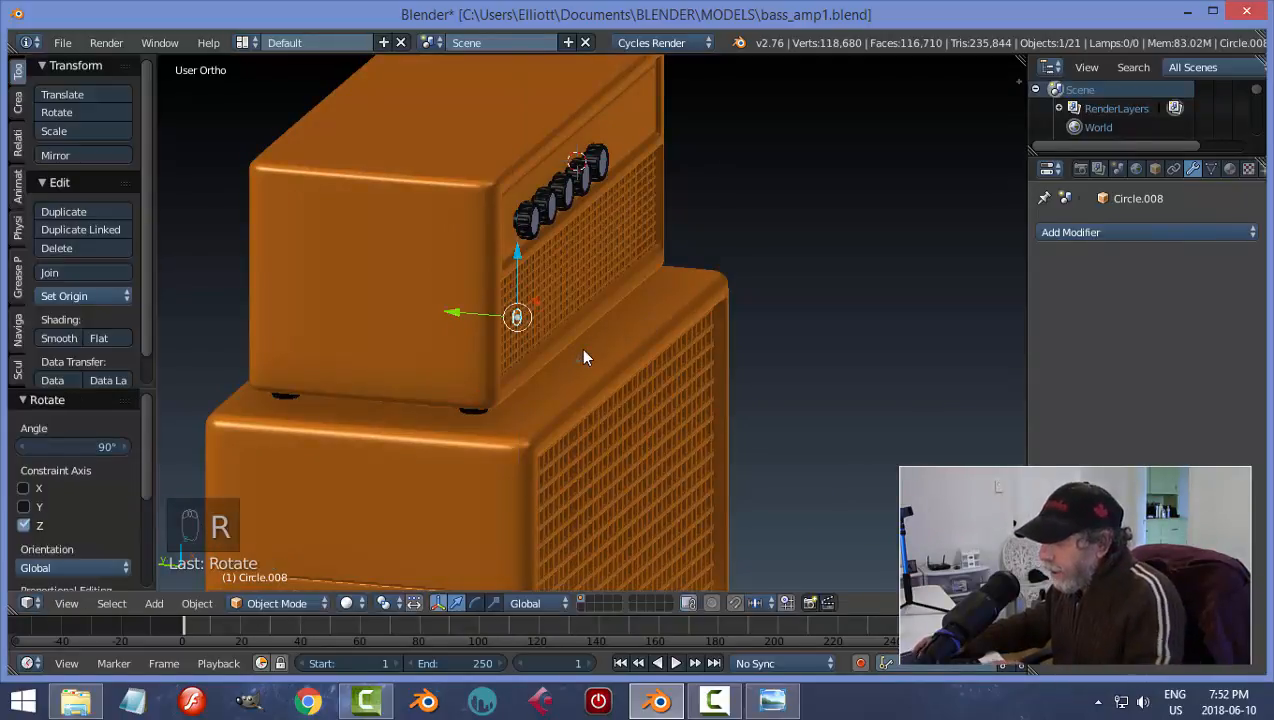
- Move the screw along X, Y and Z to the front plate's upper corner beside the knobs
key("g")
key("x")
left_click(607, 259)
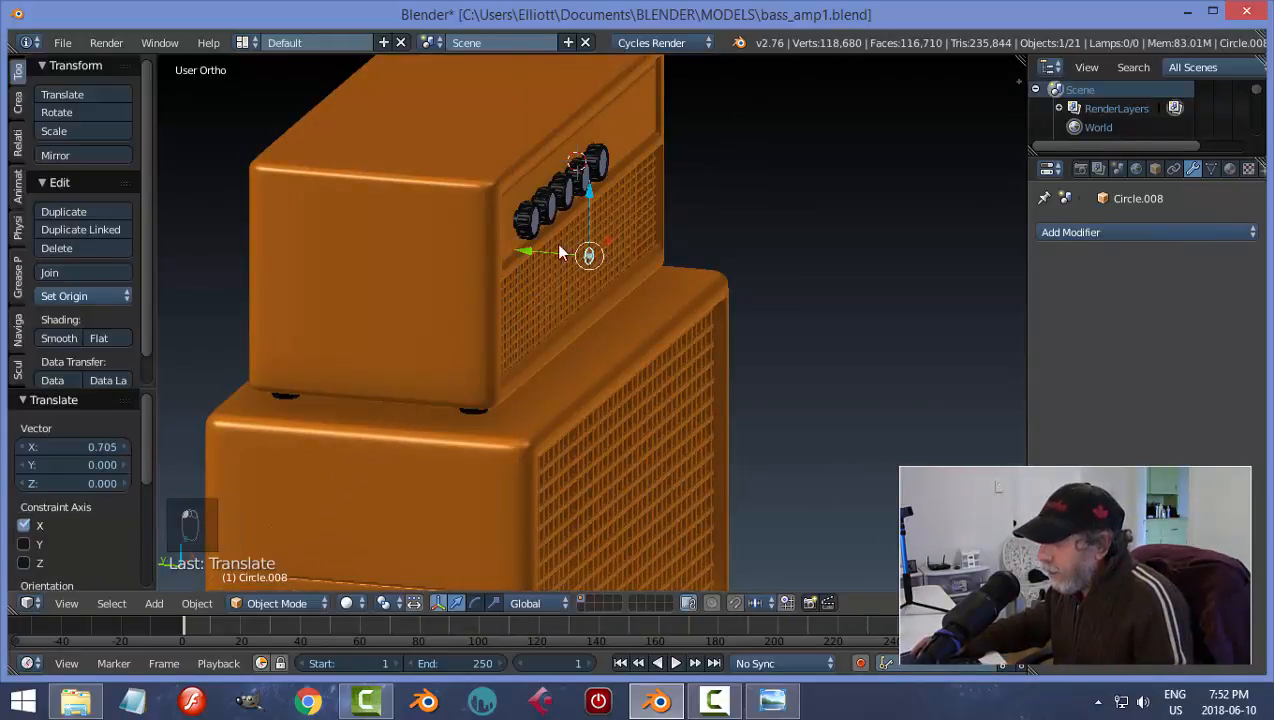
left_click_drag(518, 251, 474, 278)
left_click_drag(540, 190, 535, 124)
left_click_drag(482, 168, 509, 177)
middle_click_drag(575, 168, 672, 222)
left_click_drag(492, 155, 408, 173)
left_click_drag(365, 102, 362, 95)
- Fine-tune the screw's depth and position so its head protrudes from the front plate's upper corner, then deselect it
key("KP_1")
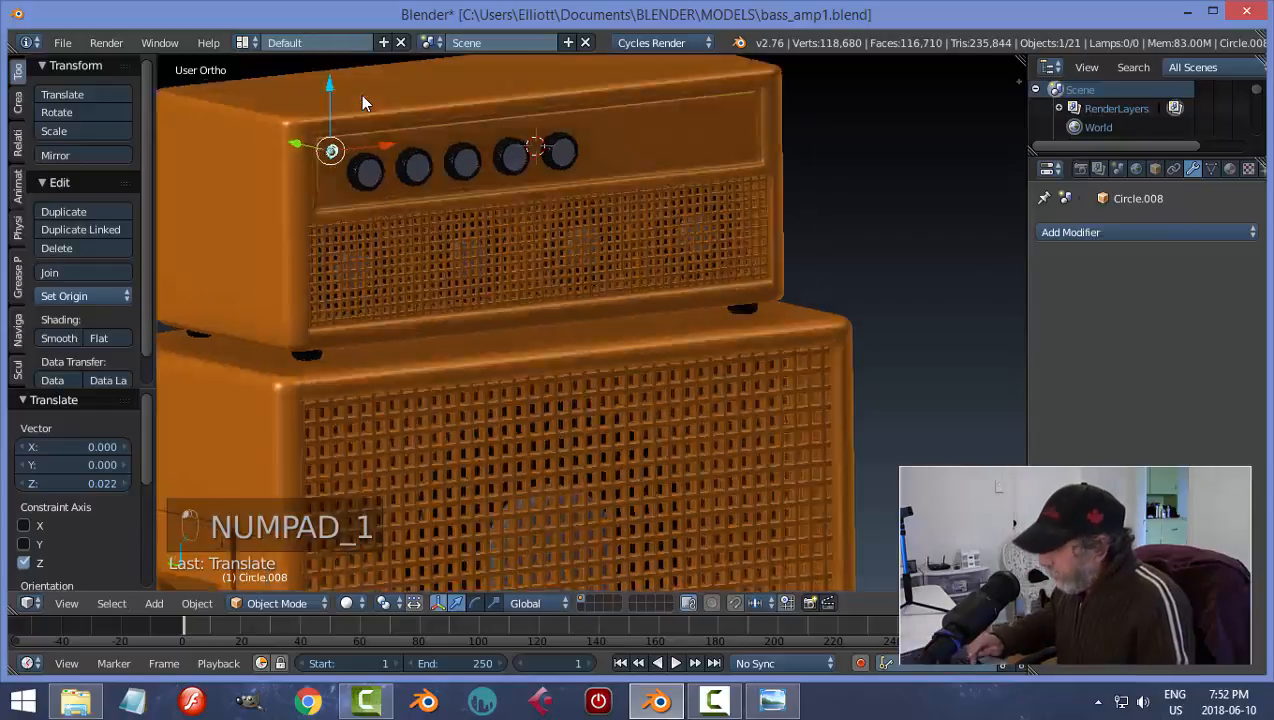
scroll(362, 96, "up", 3)
middle_click_drag(390, 156, 568, 385, "shift")
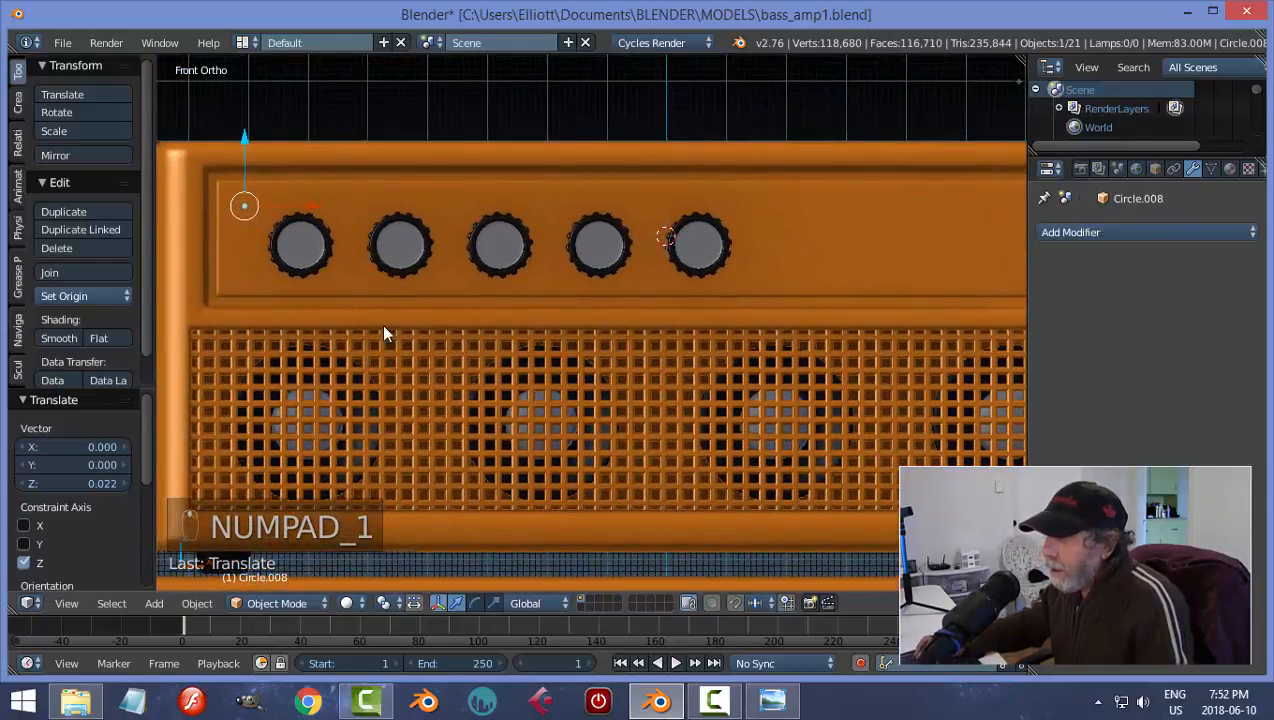
scroll(384, 327, "up", 3)
middle_click_drag(342, 267, 547, 412, "shift")
middle_click_drag(529, 322, 440, 347)
left_click_drag(318, 241, 278, 161)
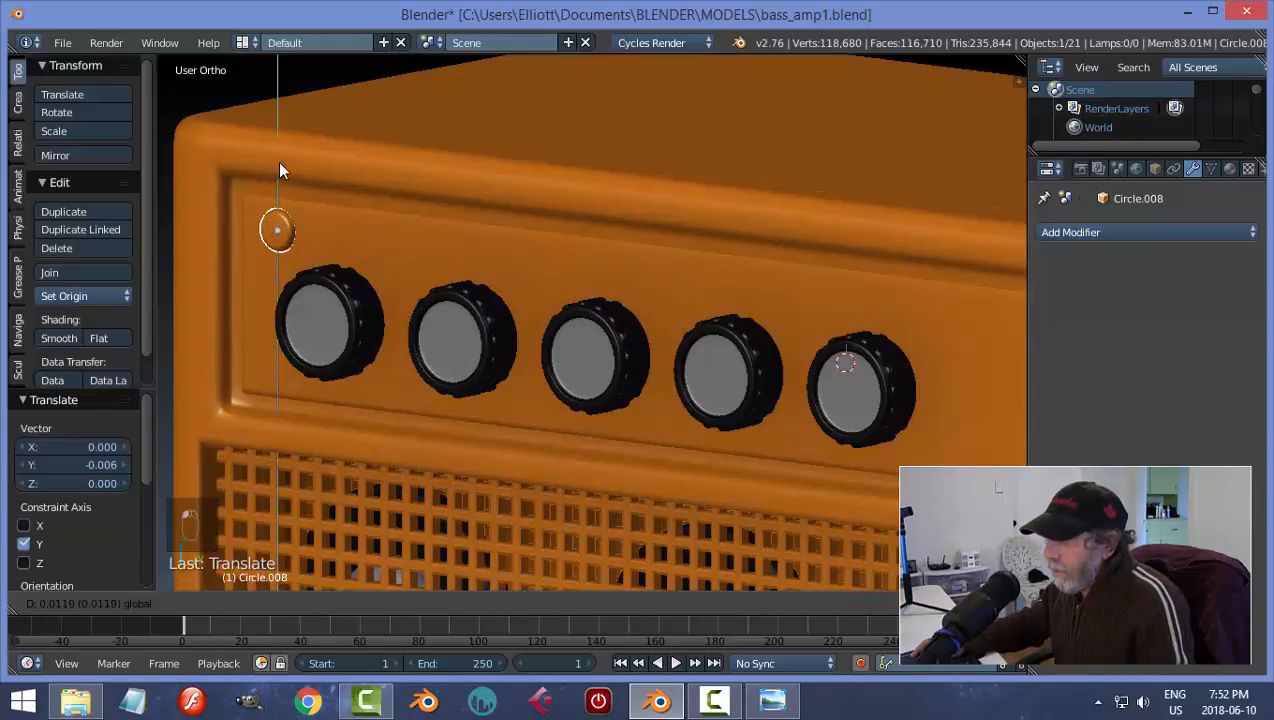
left_click_drag(320, 228, 321, 242)
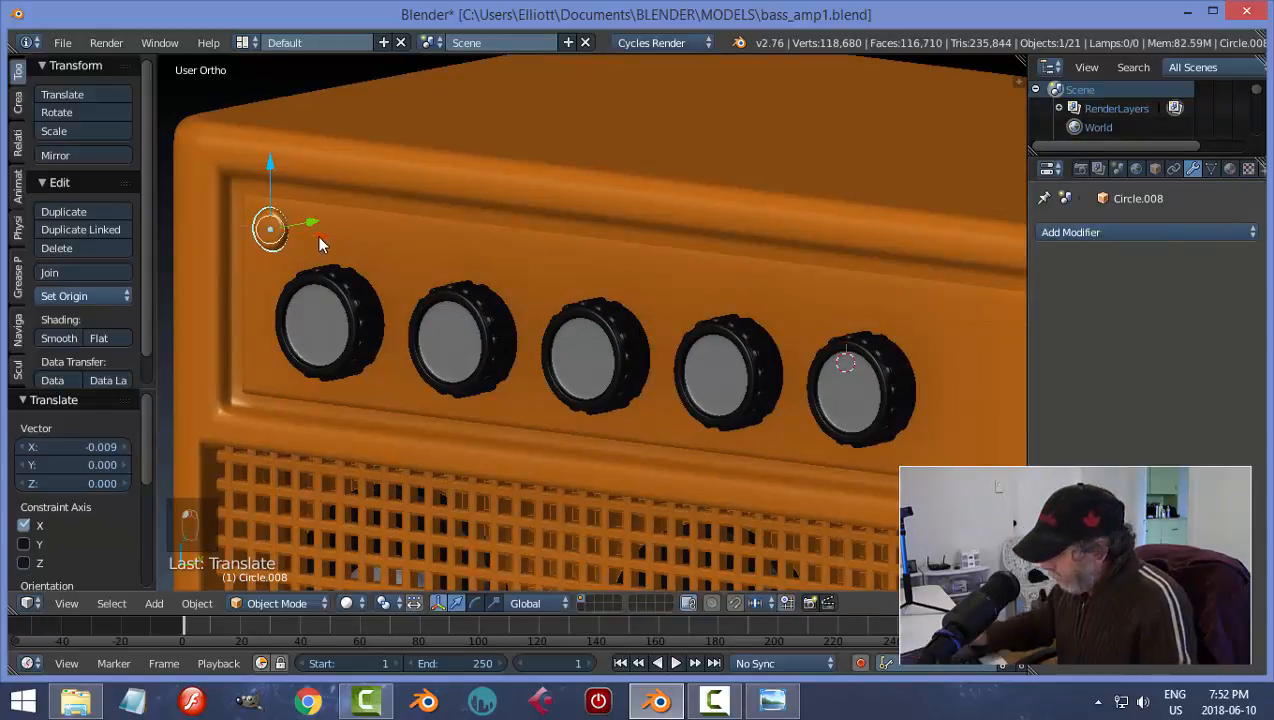
key("KP_1")
scroll(304, 247, "down", 1)
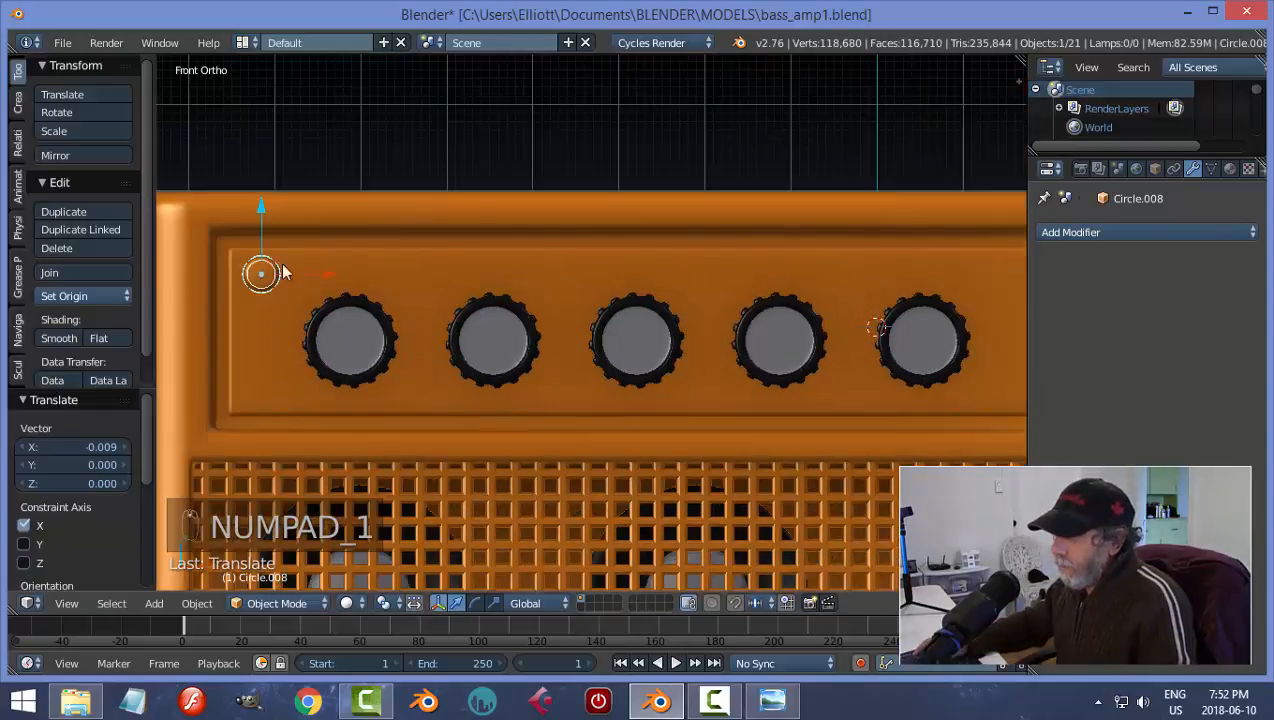
left_click_drag(260, 221, 261, 225)
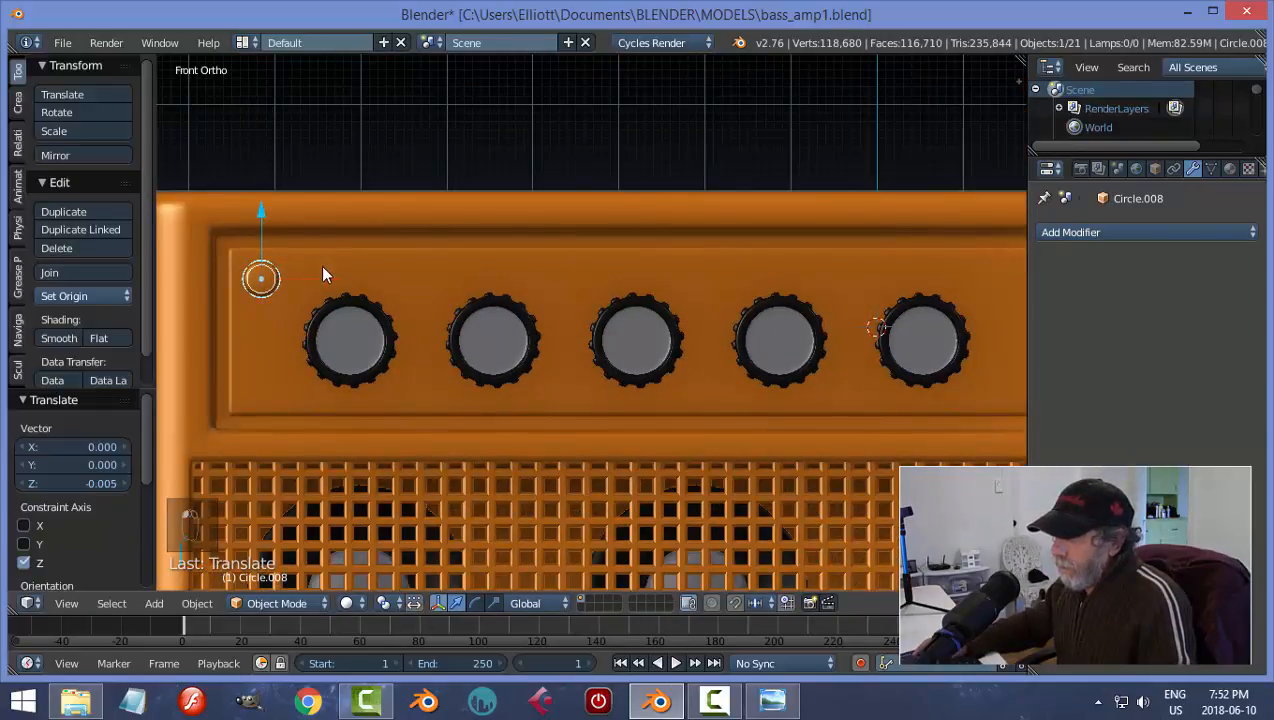
key("a")
- Scale the front plate's corner screw down to about 0.61 of its size
scroll(420, 368, "down", 6)
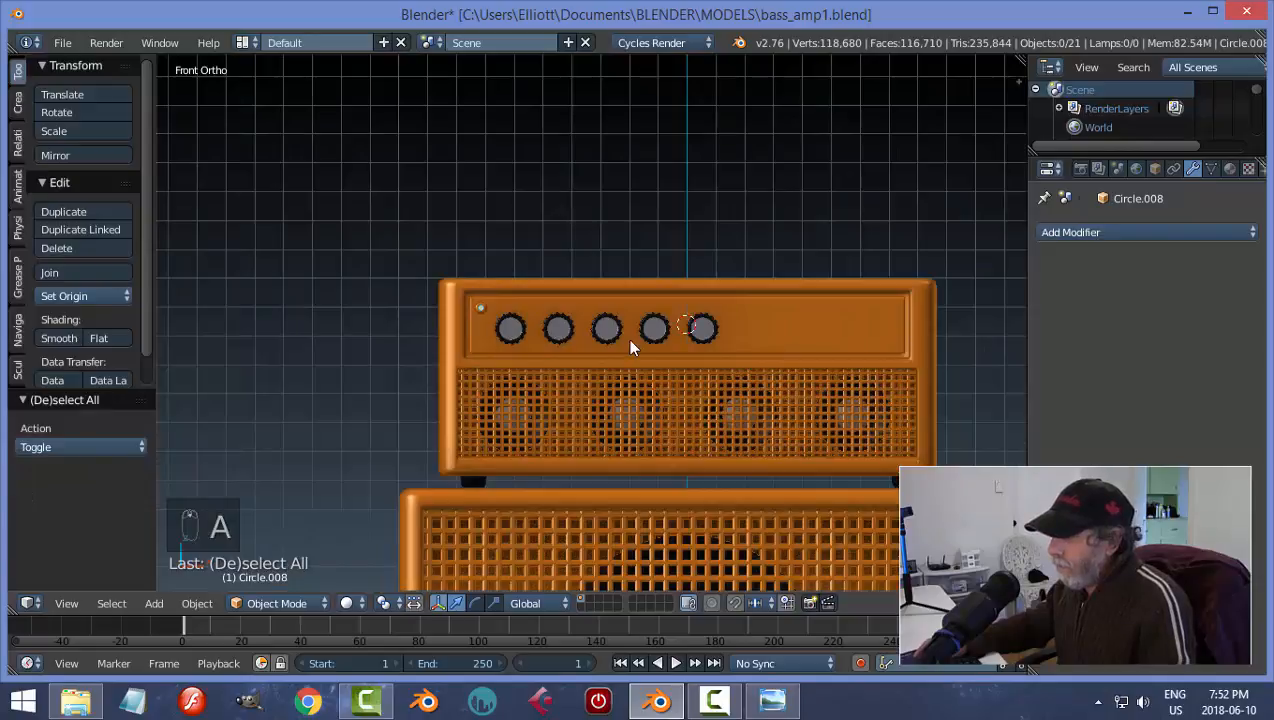
scroll(600, 380, "down", 1)
scroll(424, 433, "up", 4)
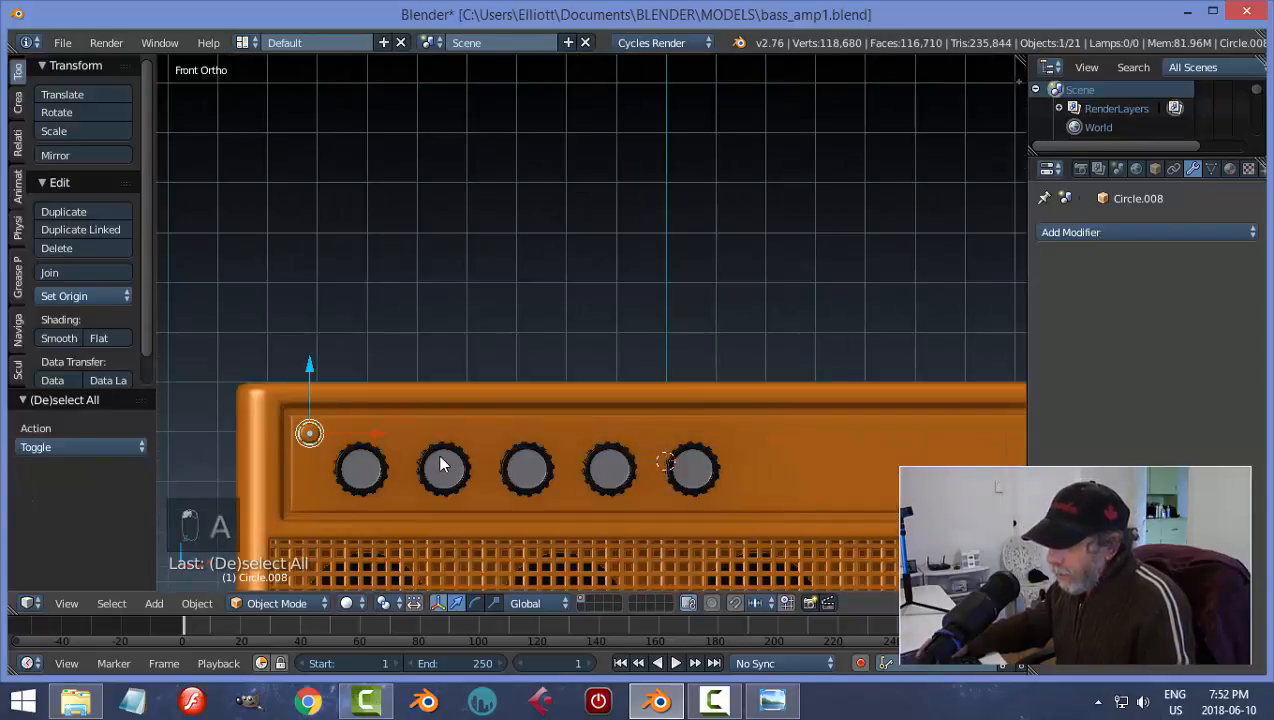
middle_click_drag(440, 457, 546, 345, "shift")
scroll(546, 354, "up", 4)
middle_click_drag(424, 332, 655, 312, "shift")
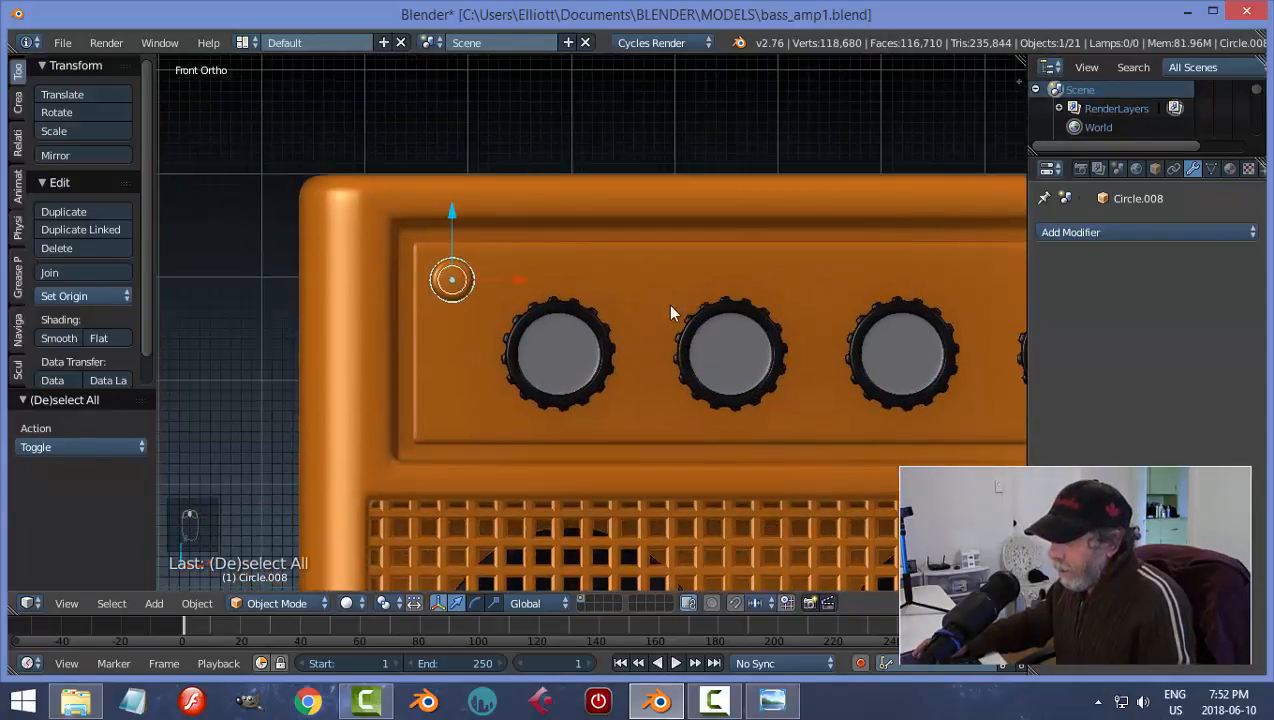
key("s")
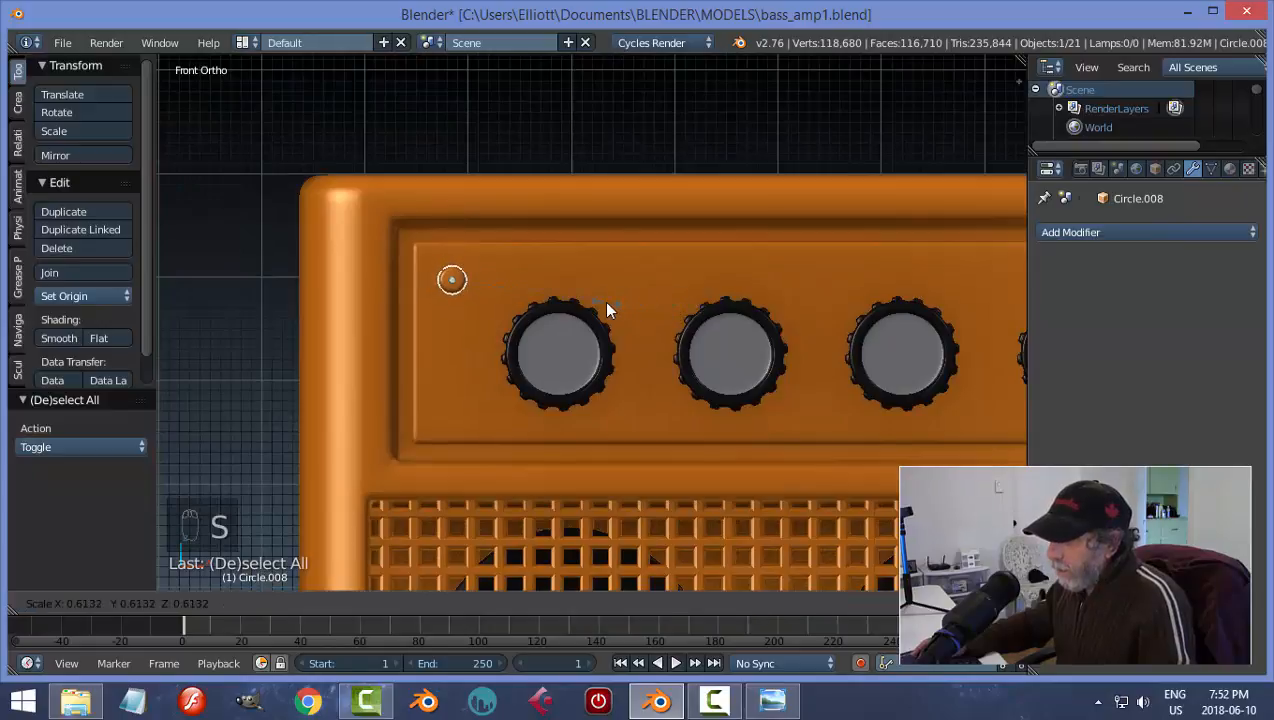
left_click(603, 301)
- Nudge the scaled screw slightly along Y to adjust how far it stands out from the front plate
middle_click_drag(535, 307, 648, 418)
scroll(482, 416, "up", 2)
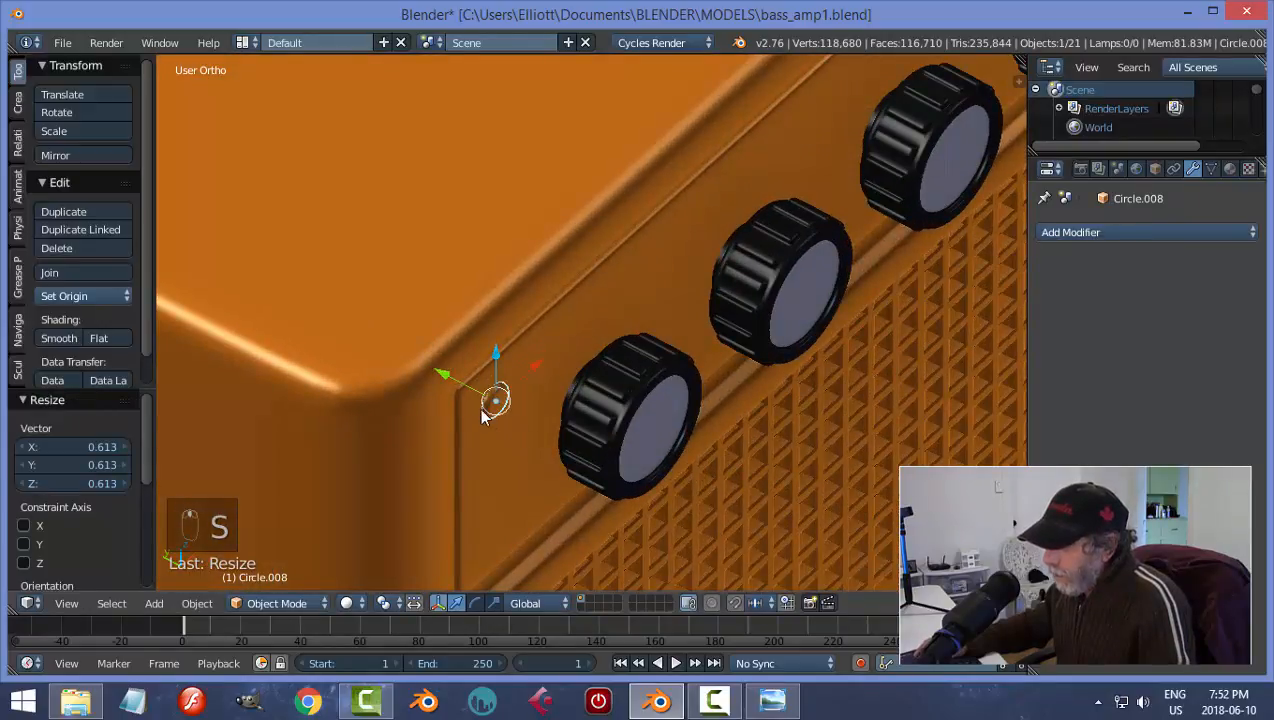
key("g")
key("y")
left_click(441, 372)
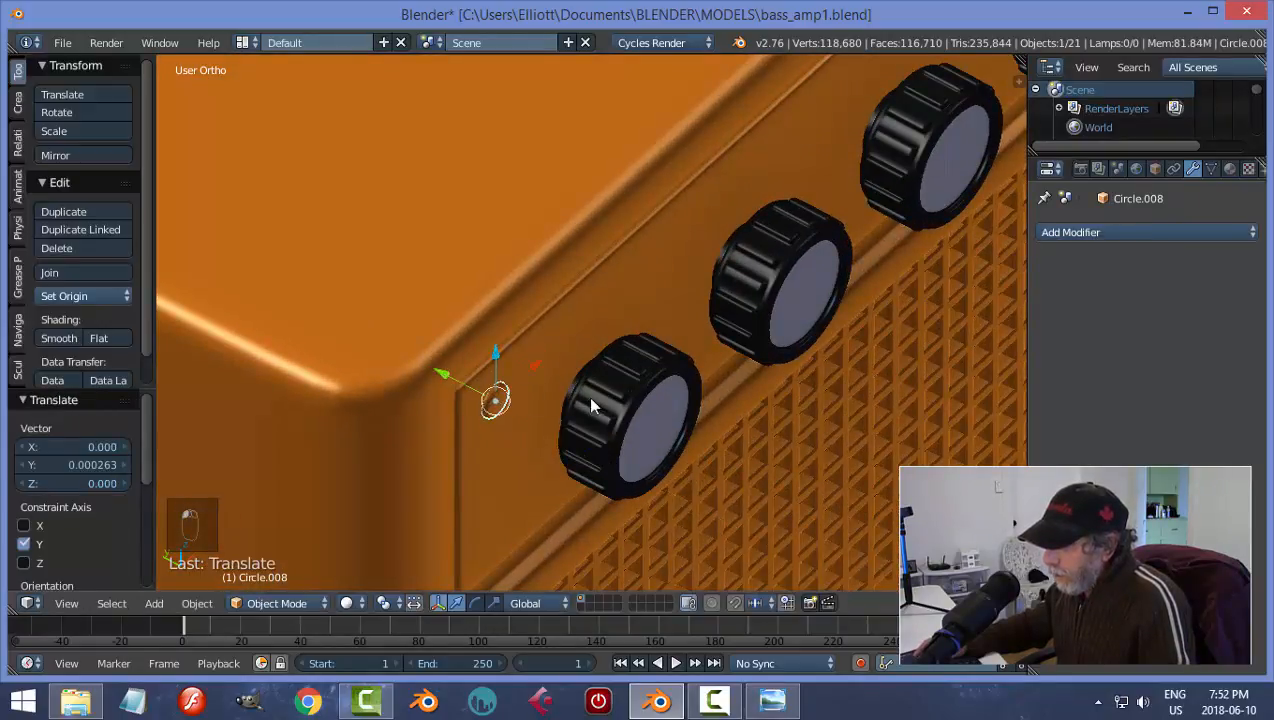
- Move the front plate's corner screw about -0.012 along X and slightly up along Z, closer to the plate's corner, and deselect it
scroll(630, 427, "down", 3)
middle_click_drag(630, 427, 527, 299)
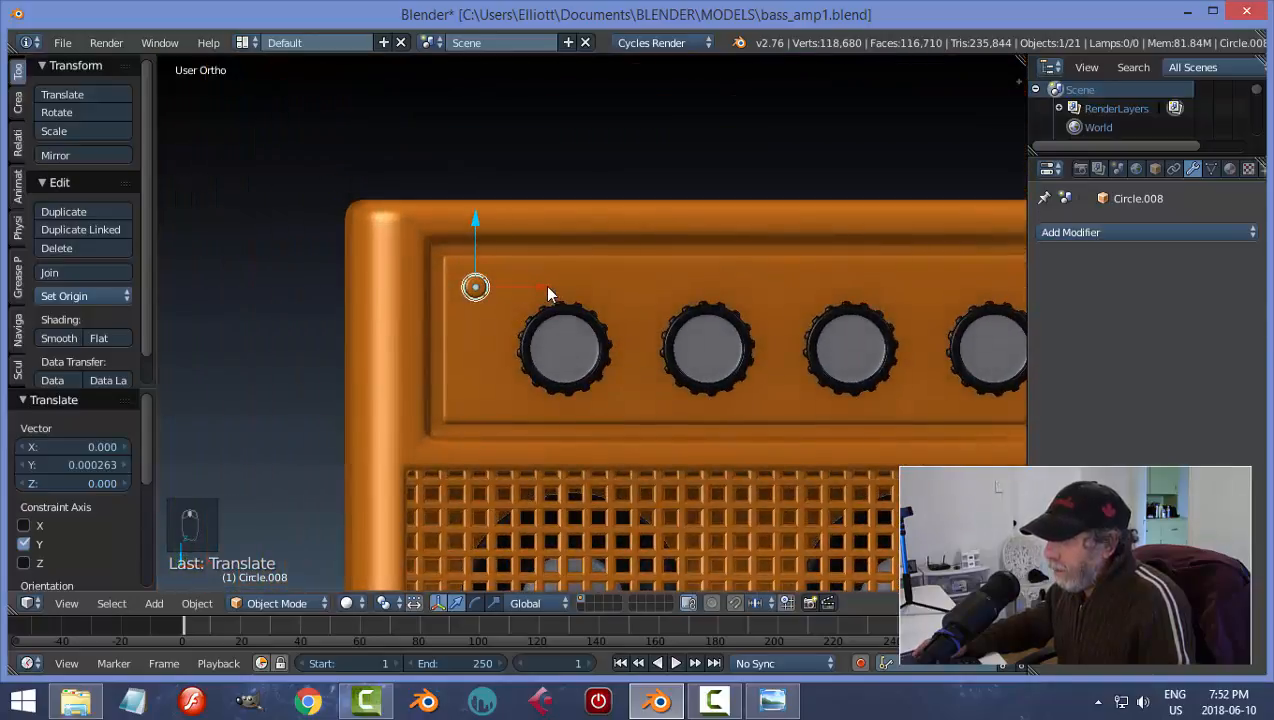
key("g")
key("x")
left_click(537, 293)
key("g")
key("z")
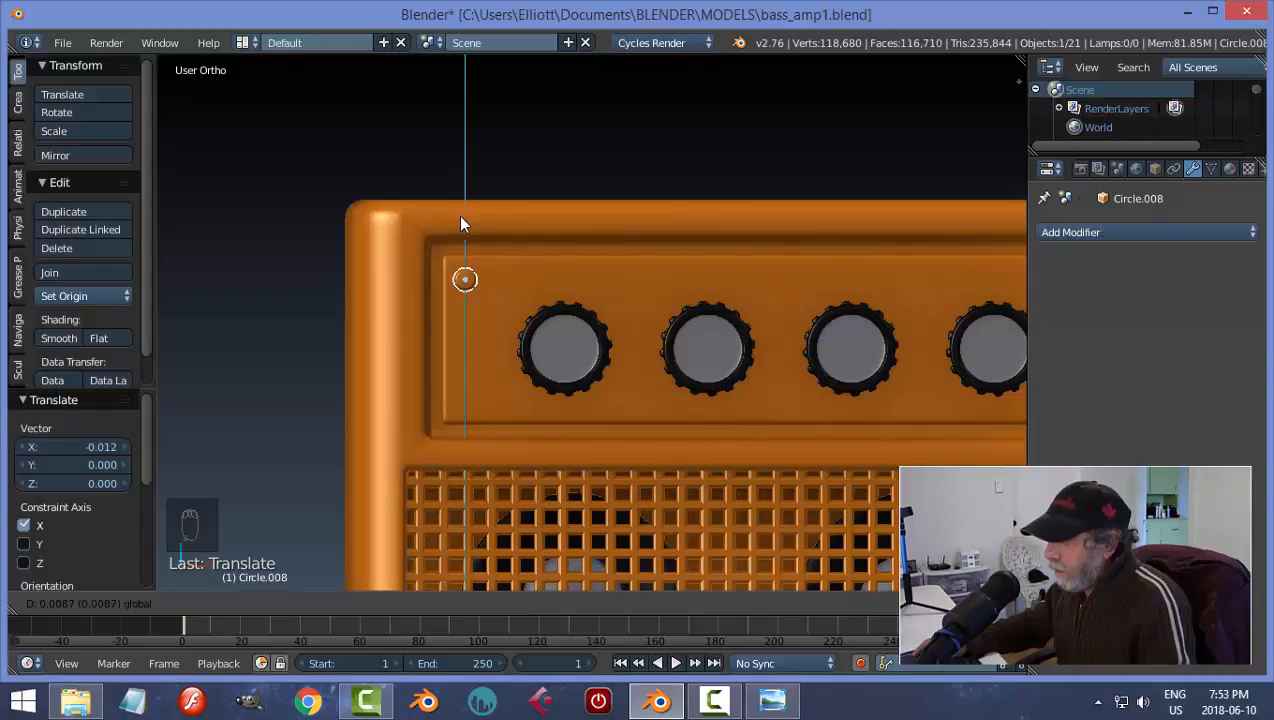
left_click(458, 215)
key("a")
- Select the recessed front plate behind the knobs and snap the 3D cursor to it
scroll(563, 300, "down", 4)
middle_click_drag(712, 344, 489, 321, "shift")
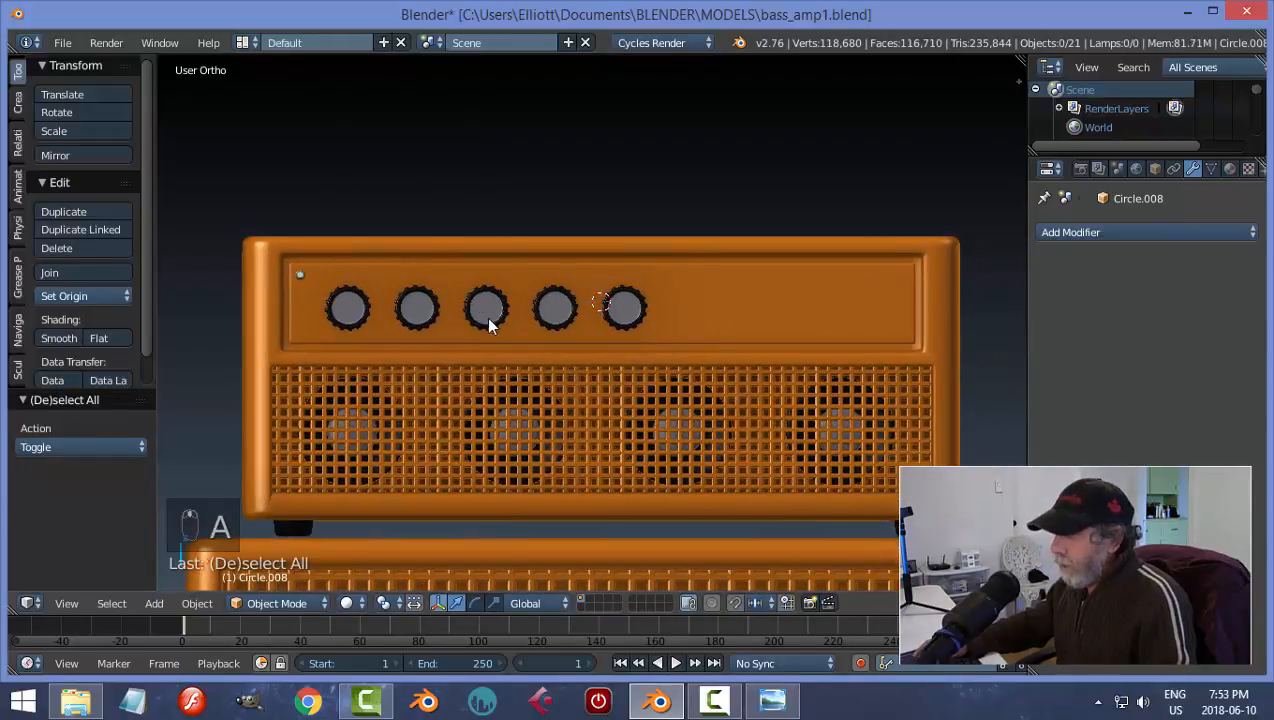
scroll(489, 321, "up", 2)
scroll(392, 318, "down", 2)
right_click(727, 309)
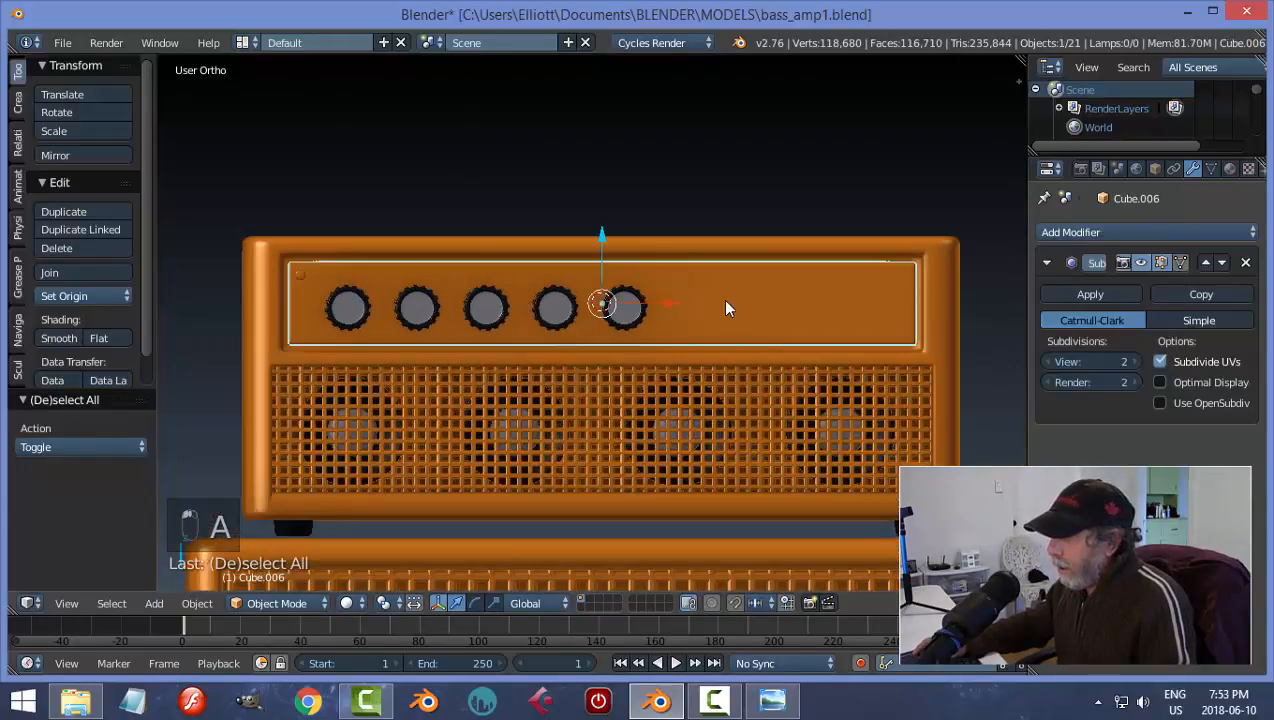
key("shift+s")
left_click(791, 312)
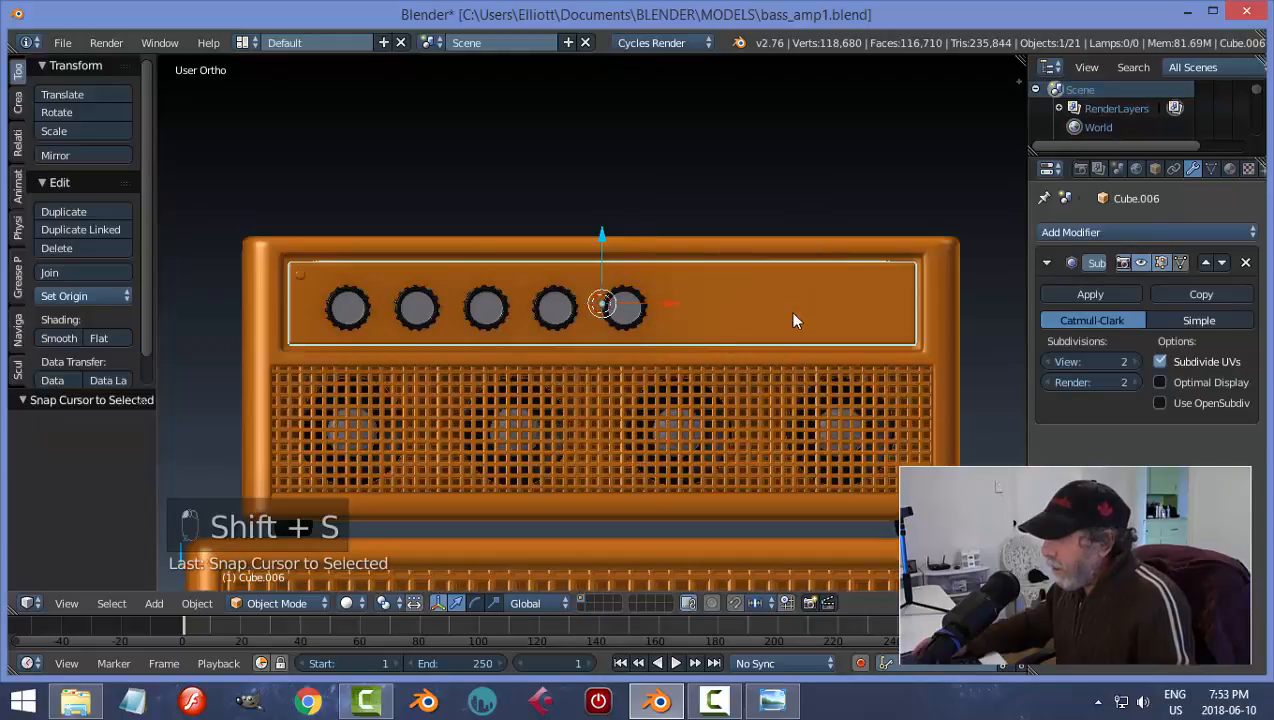
- Add a Mirror modifier to the corner screw with Cube.006 as mirror object and the X and Z axes enabled
right_click(298, 274)
left_click(1078, 232)
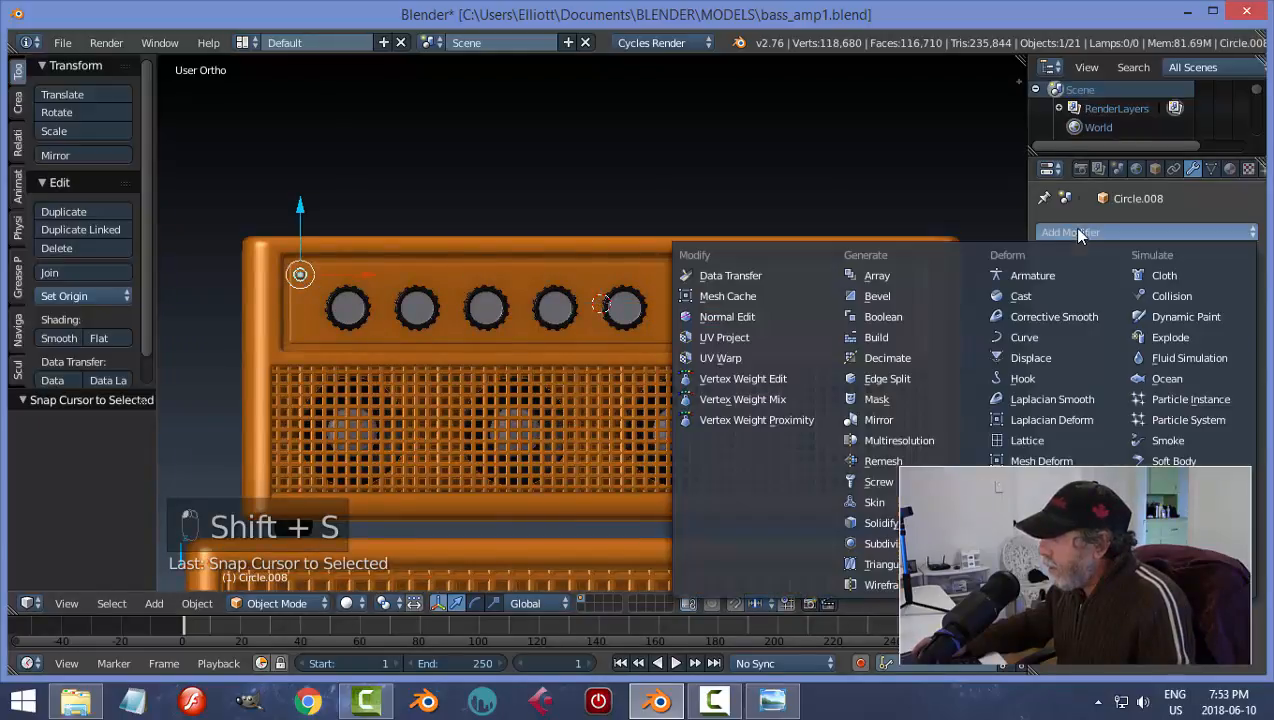
left_click(912, 415)
left_click(1245, 443)
left_click(826, 304)
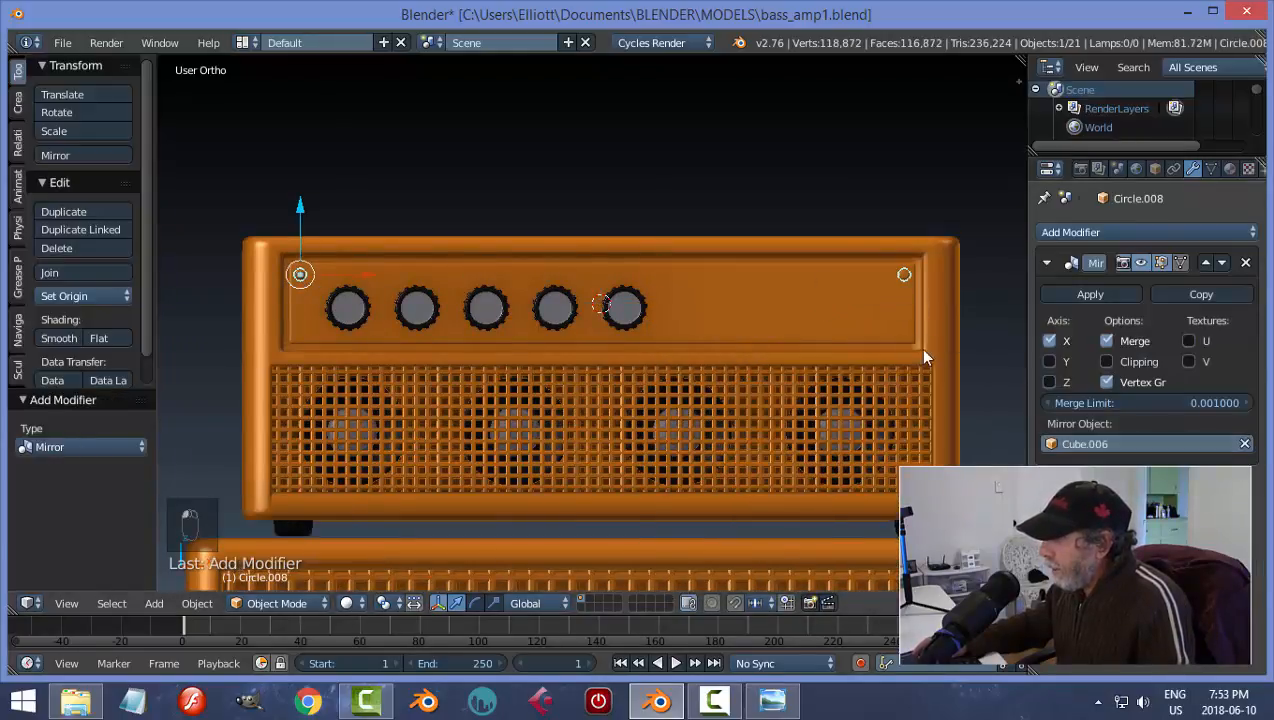
left_click(1049, 382)
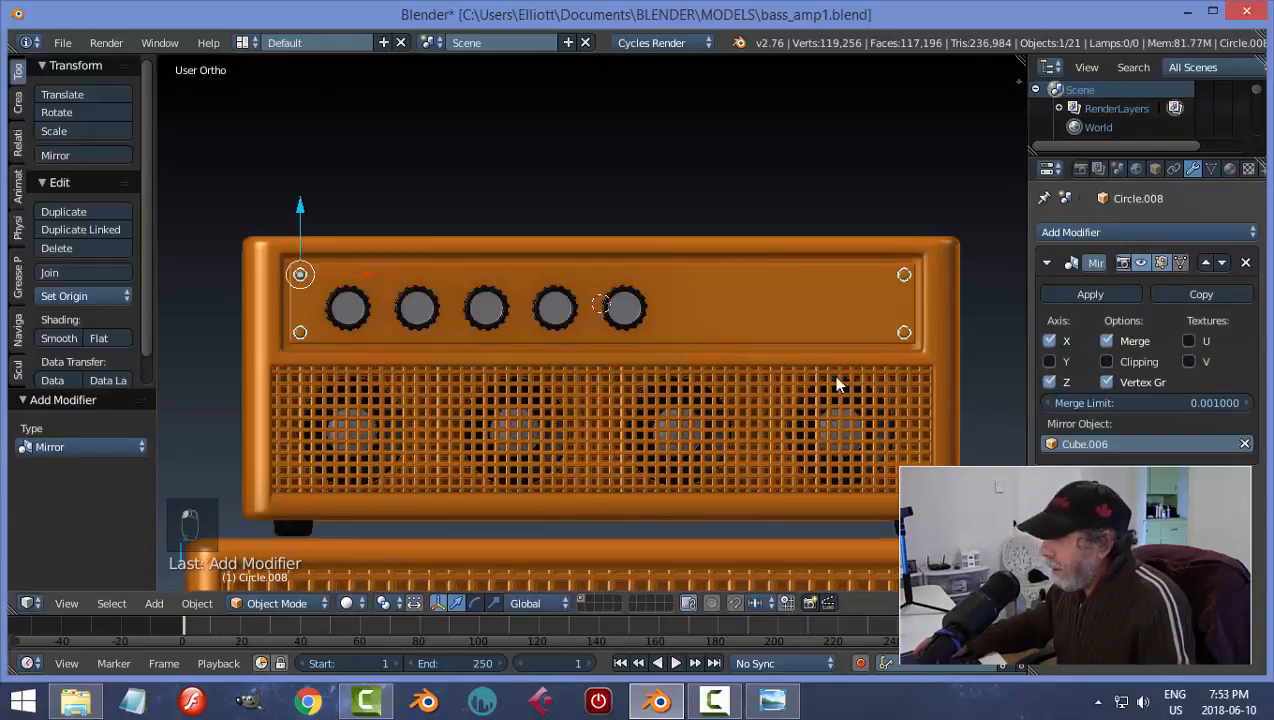
key("a")
scroll(826, 375, "down", 2)
middle_click_drag(896, 361, 833, 377)
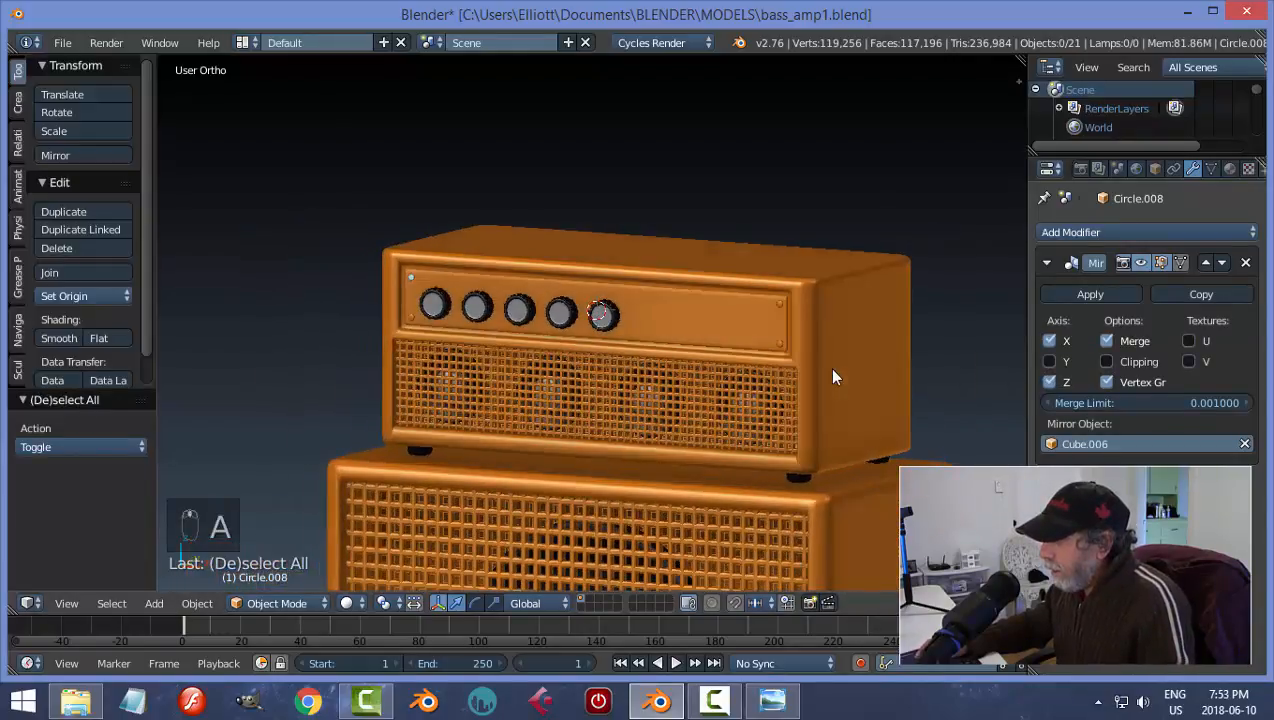
- Apply the screw's Mirror modifier and save the file, overwriting the existing one
left_click(1090, 294)
scroll(830, 359, "up", 2)
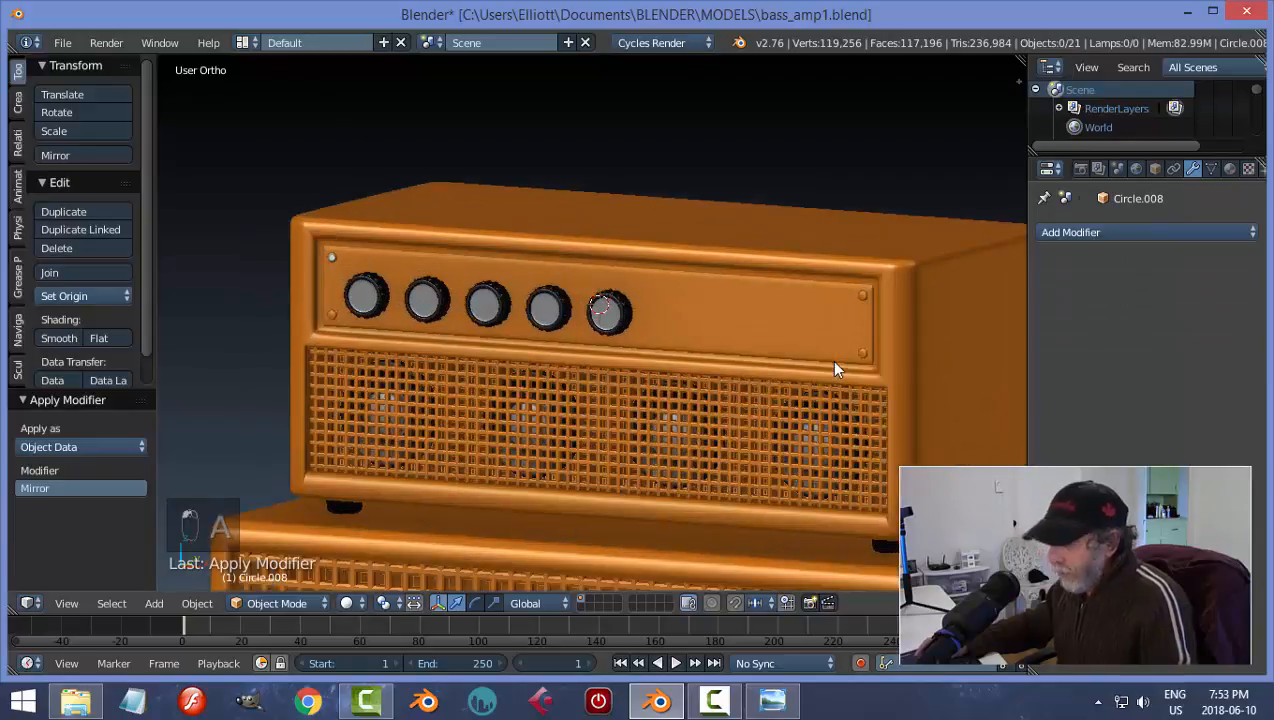
key("ctrl+s")
left_click(836, 367)
- Duplicate the linked geometry of the front plate's upper-left screw in place and separate the copy into its own object
middle_click_drag(682, 384, 752, 384)
scroll(603, 386, "up", 2)
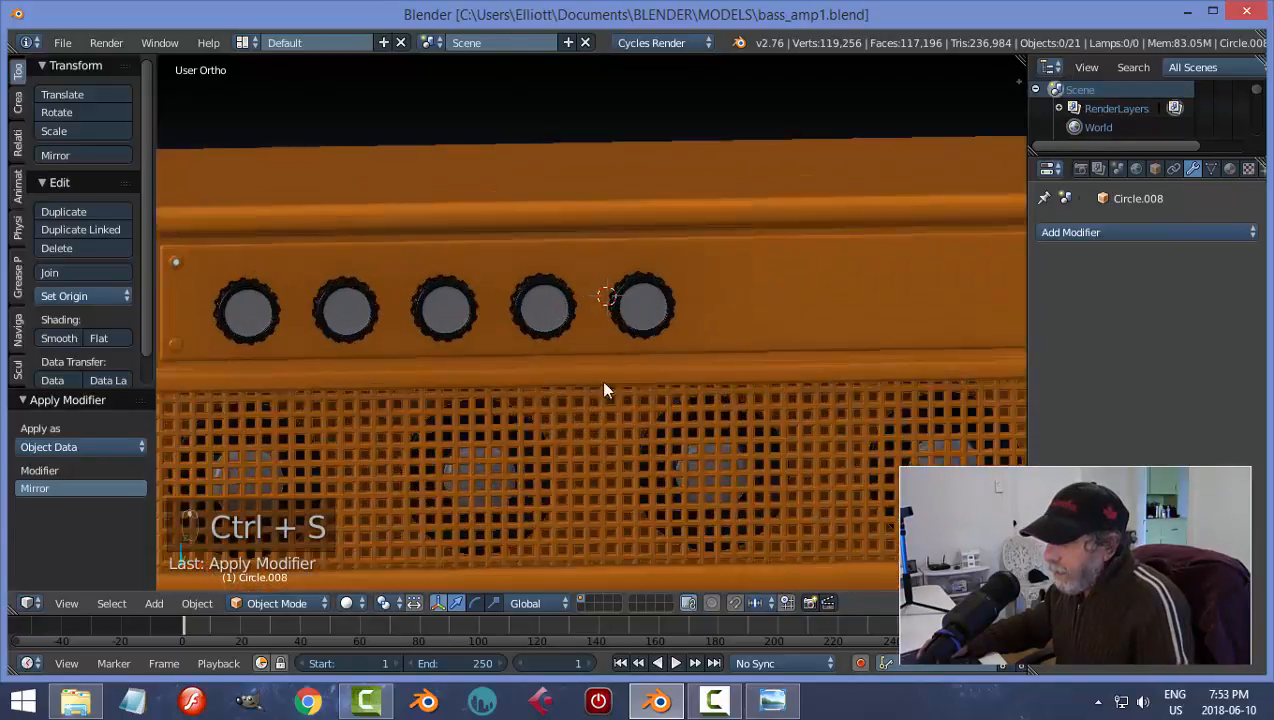
scroll(484, 364, "down", 2)
middle_click_drag(521, 324, 665, 327, "shift")
scroll(665, 327, "up", 3)
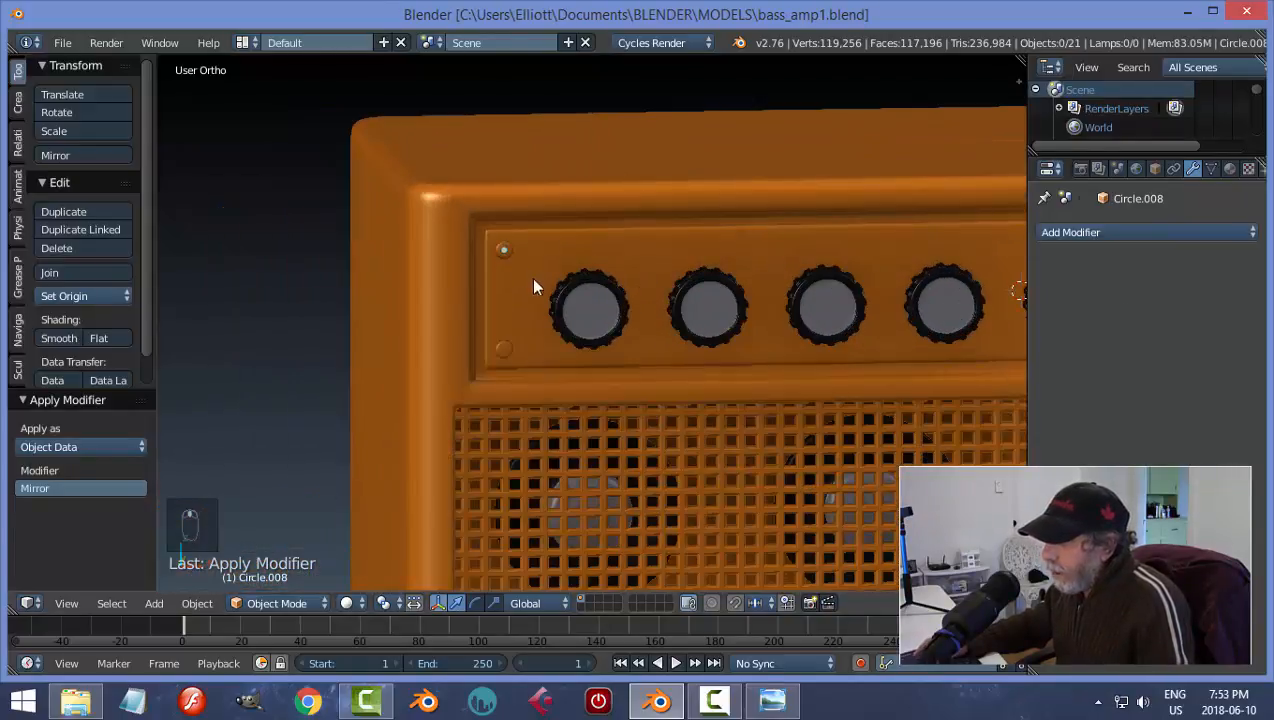
right_click(502, 250)
key("Tab")
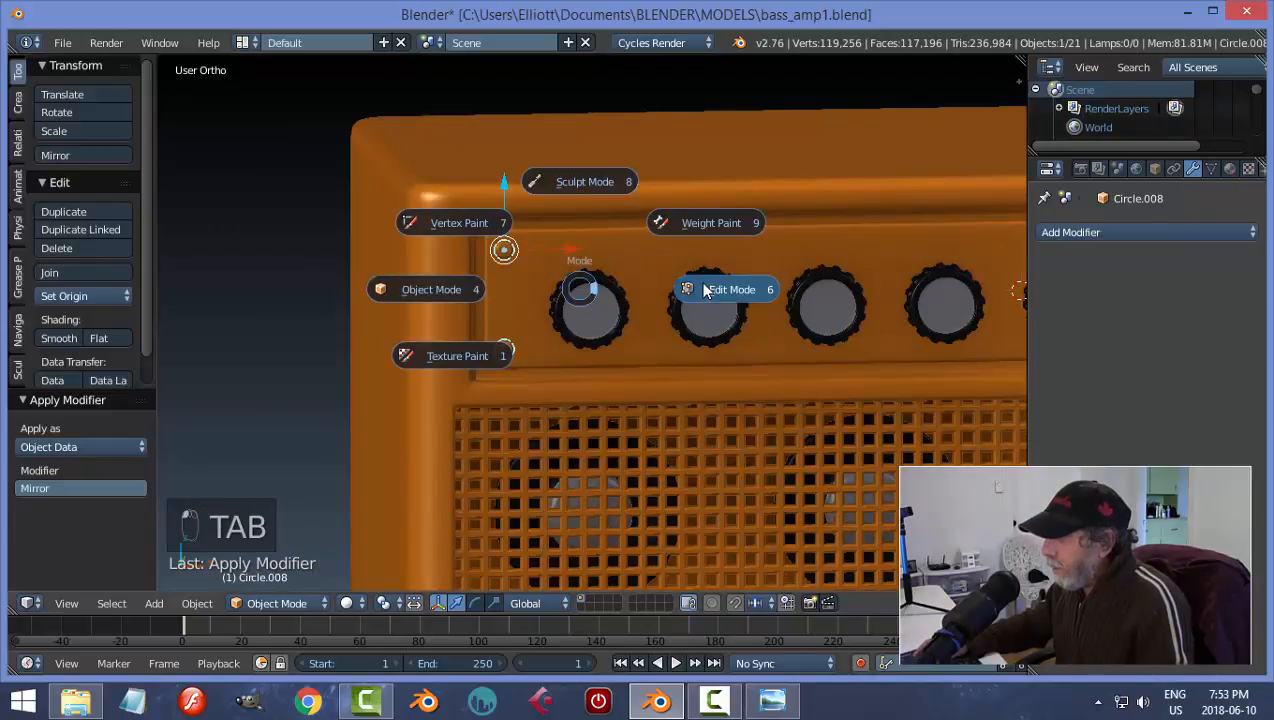
key("ctrl+l")
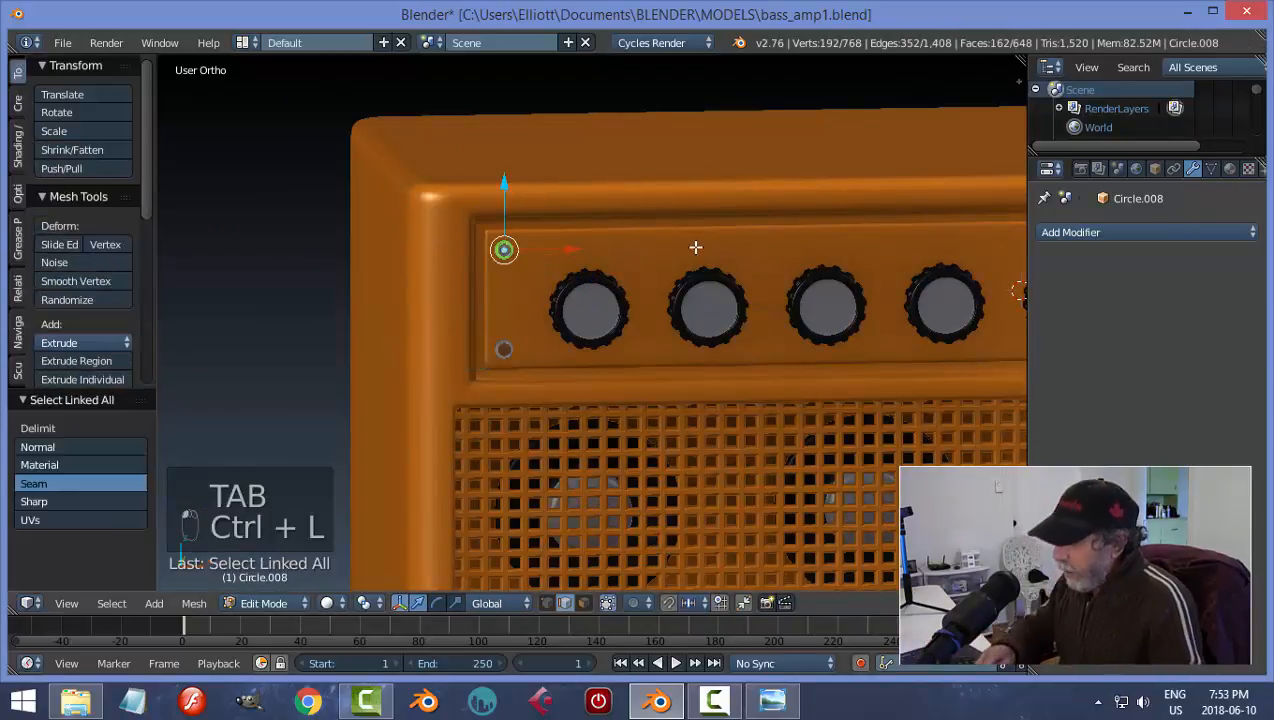
key("shift+d")
right_click(695, 247)
key("p")
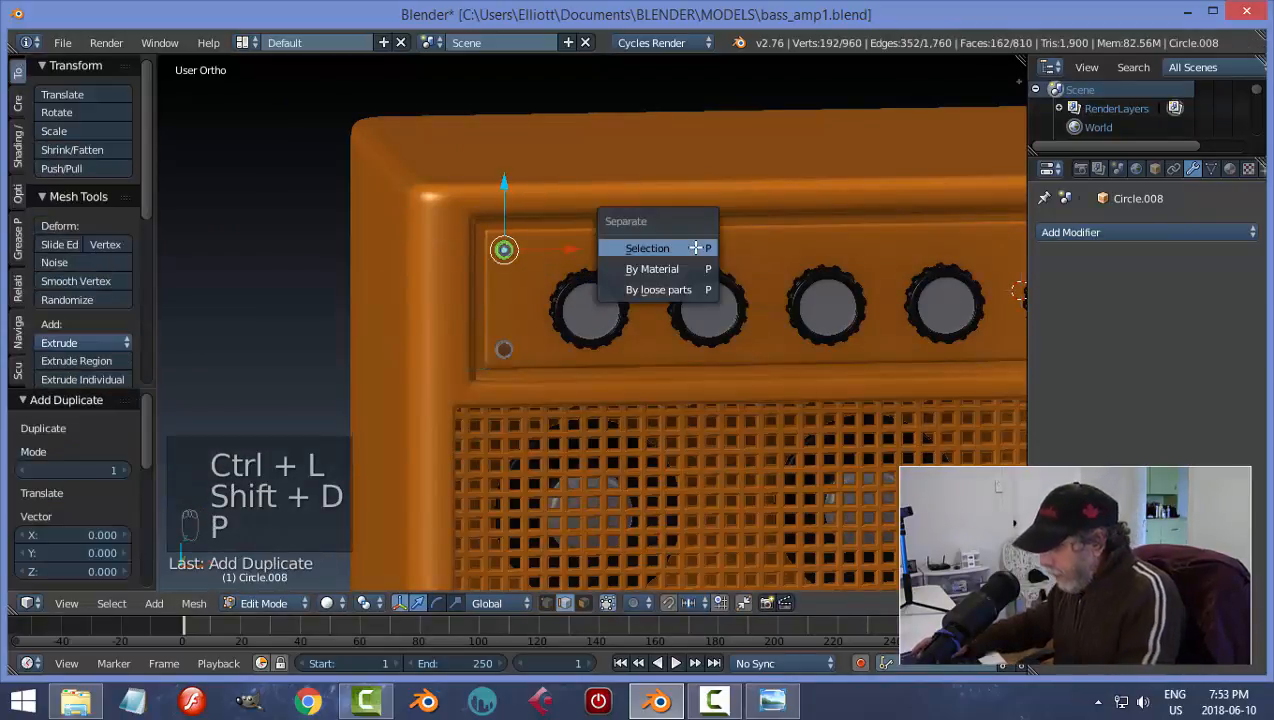
left_click(695, 247)
key("Tab")
left_click(523, 264)
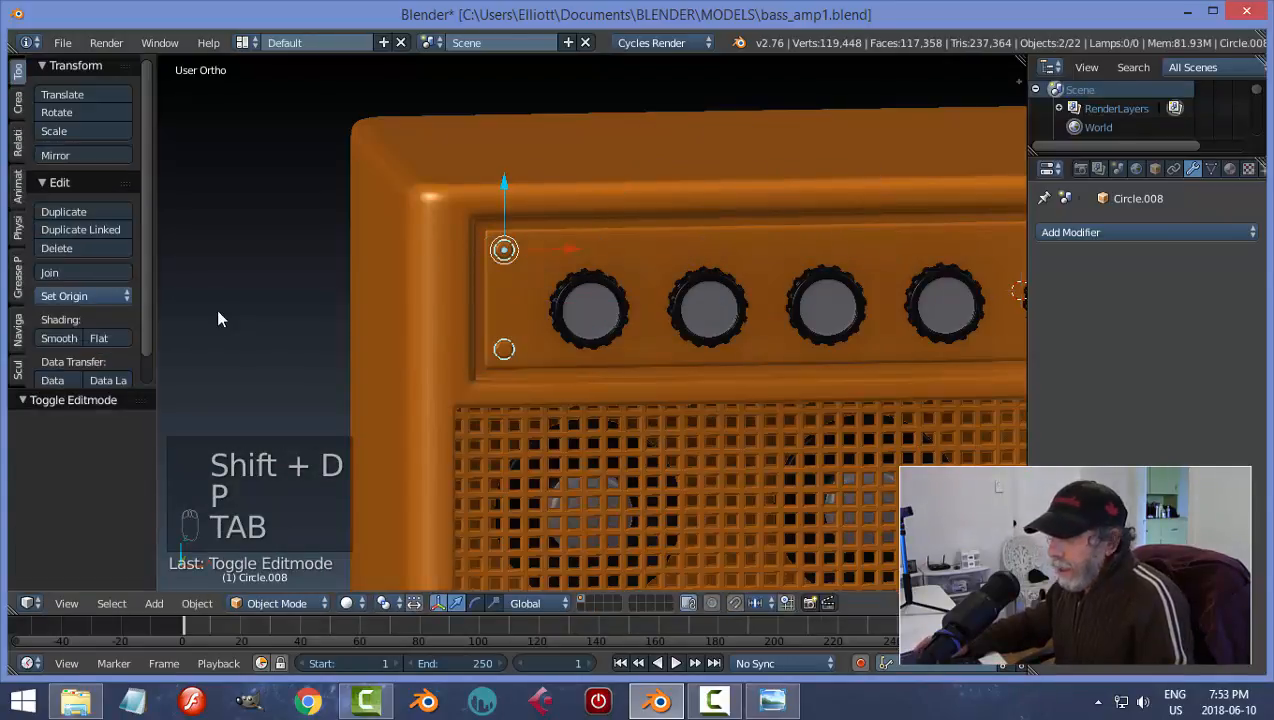
- Set the origins of the corner screws and the separated screw copy to their geometry
left_click(106, 295)
left_click(107, 334)
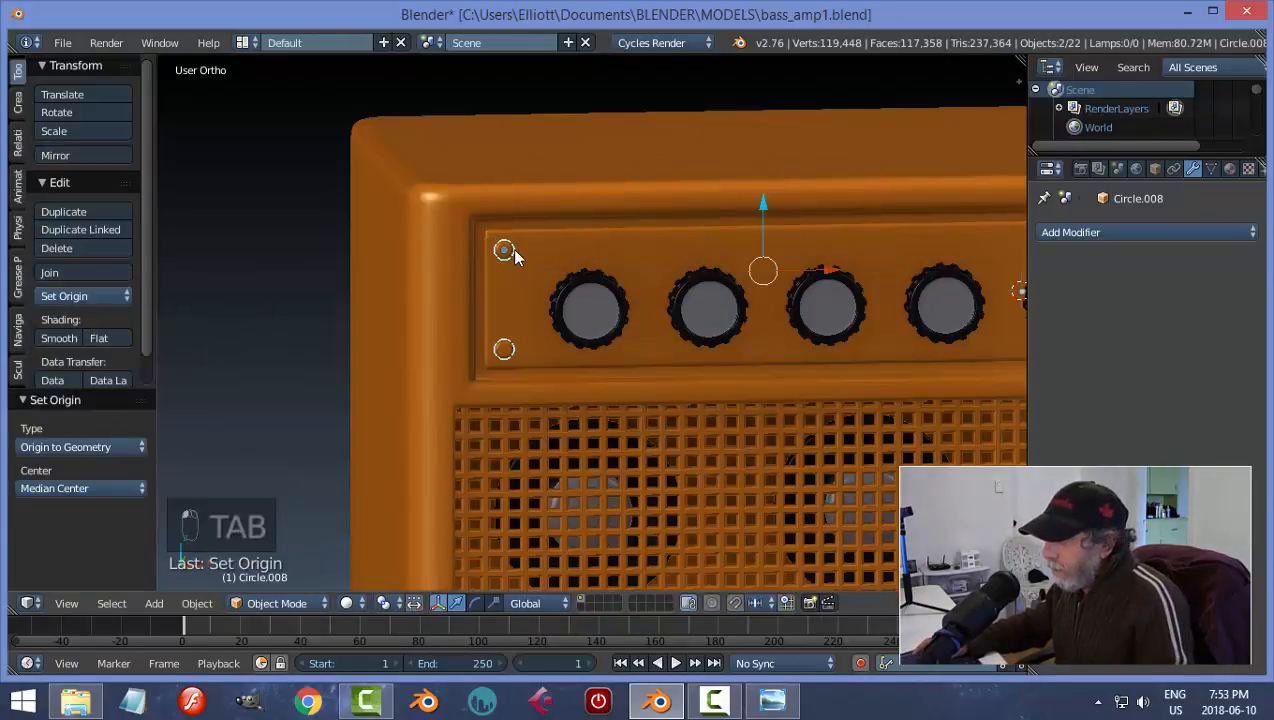
right_click(508, 251)
left_click(86, 296)
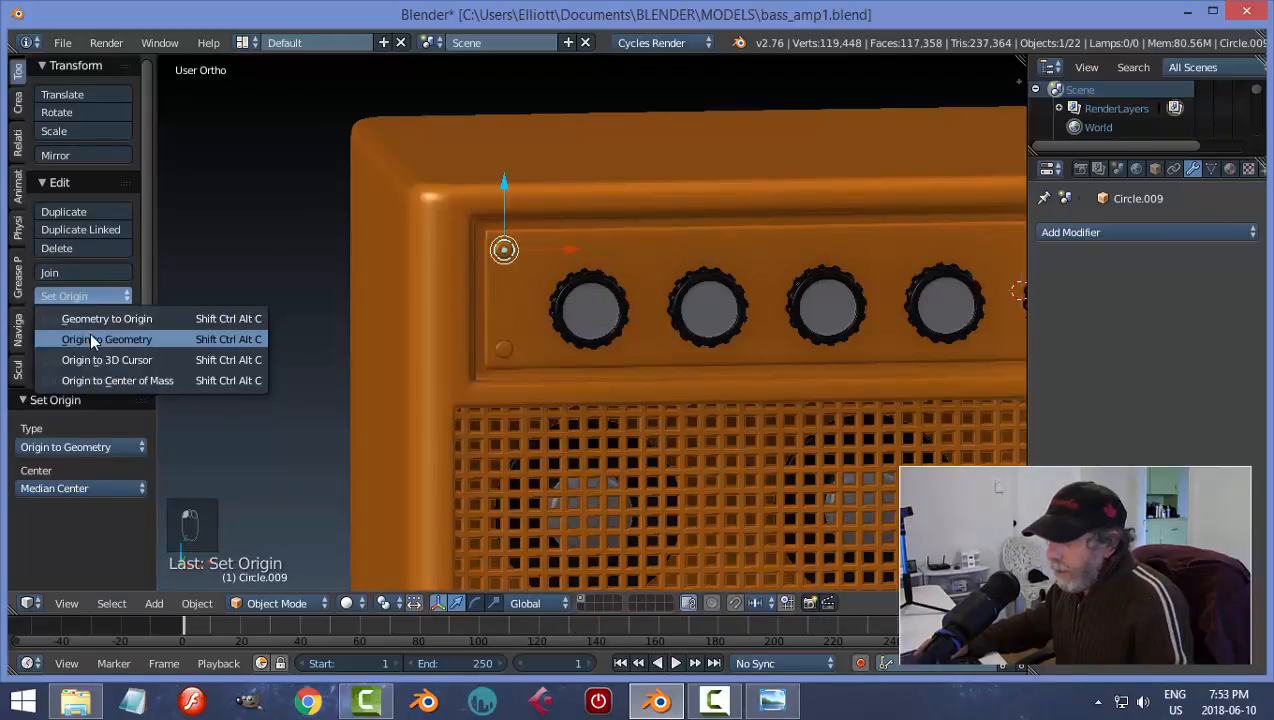
left_click(90, 332)
- Move the separated screw copy along X and slightly along Z to sit between the first two knobs, near their upper edges
key("g")
key("x")
left_click(715, 277)
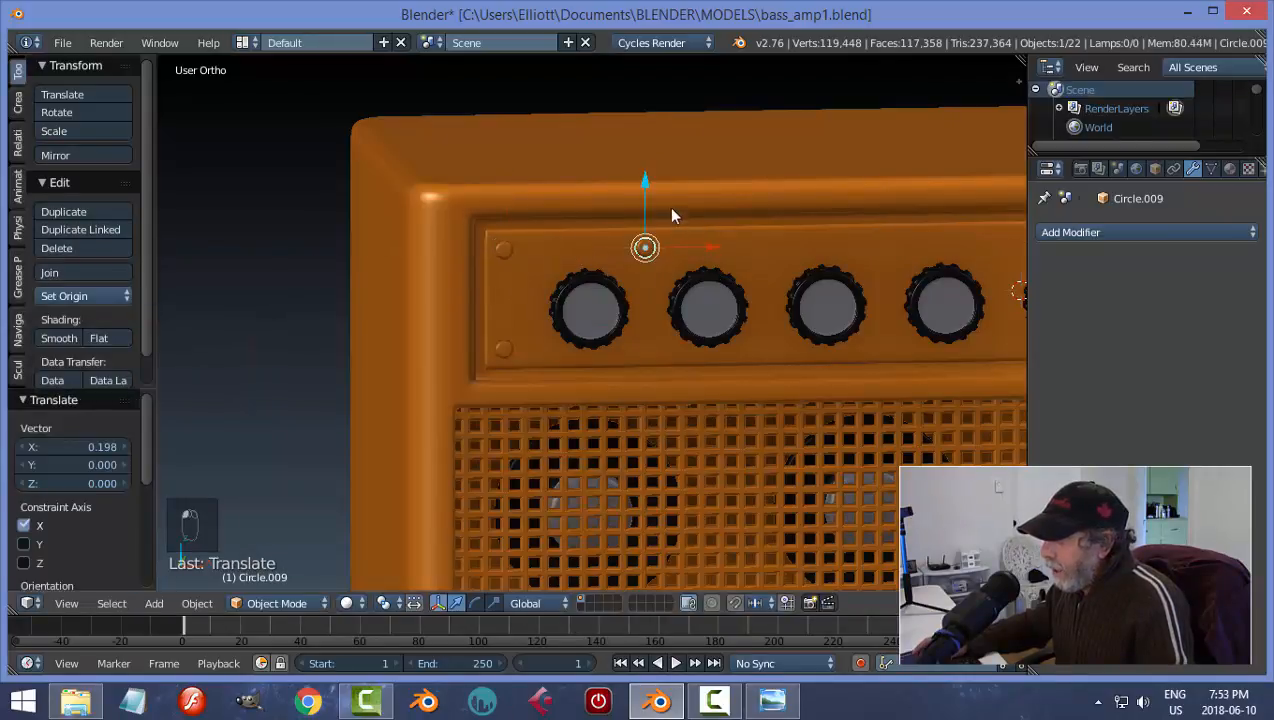
mouse_move(645, 185)
left_mouse_down()
mouse_move(636, 211)
mouse_move(656, 169)
left_mouse_up()
key("g")
key("x")
left_click(714, 275)
key("KP_1")
scroll(641, 208, "up", 3)
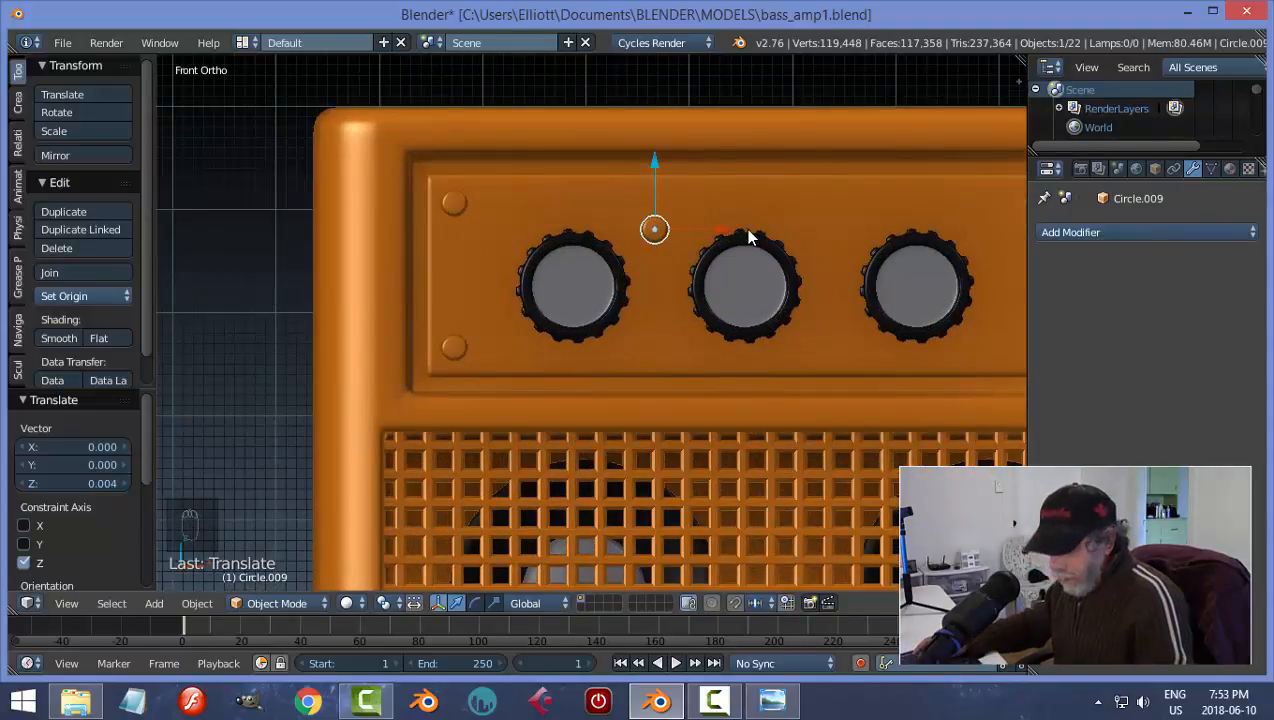
- Scale the screw copy between the knobs up to about 1.694 and apply its rotation and scale
key("s")
left_click(807, 242)
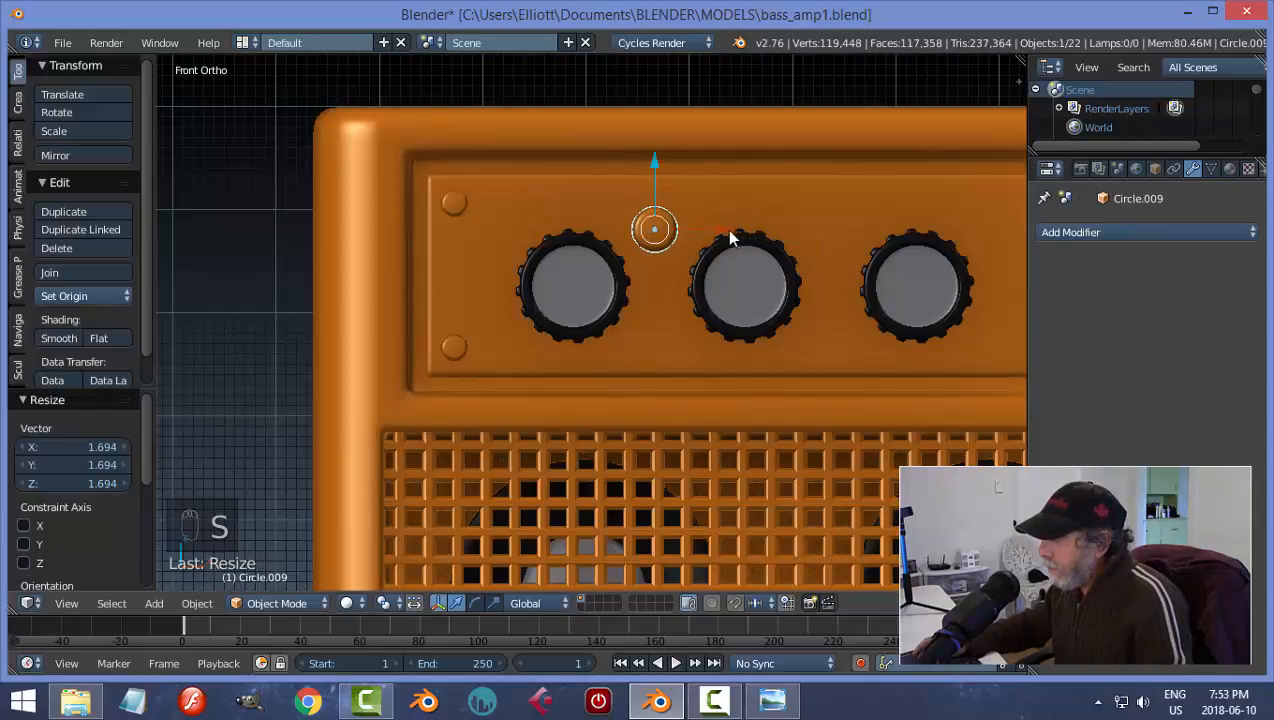
key("ctrl+a")
left_click(721, 231)
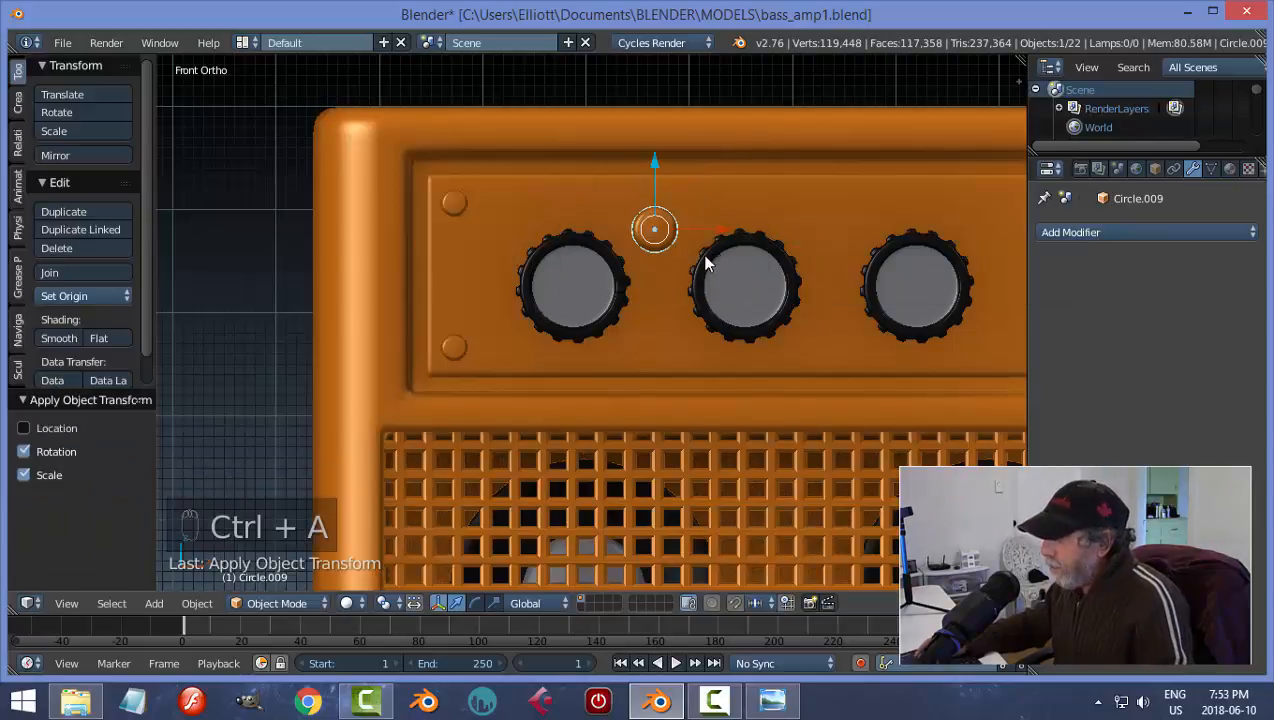
- Enter Edit Mode on the enlarged screw copy and select its round front face in face select mode
middle_click_drag(721, 231, 714, 283)
key("Tab")
key("Tab")
right_click(728, 280)
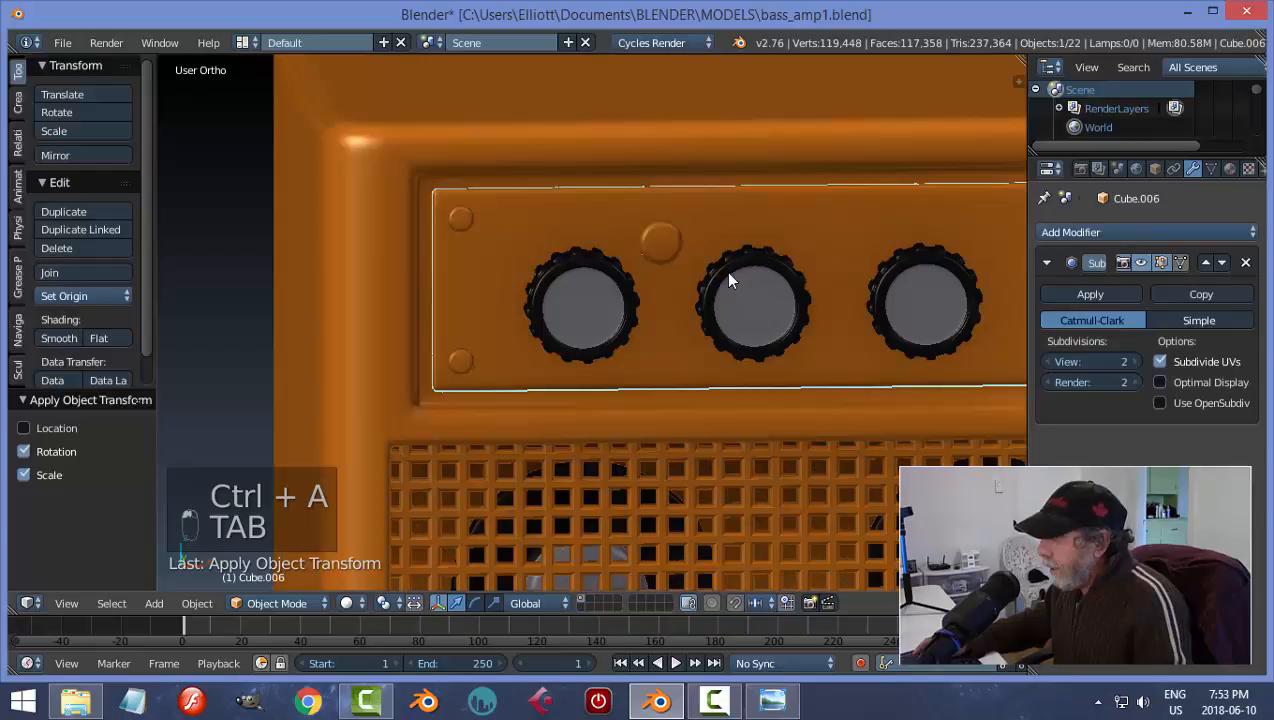
right_click(648, 240)
key("Tab")
scroll(775, 252, "up", 3)
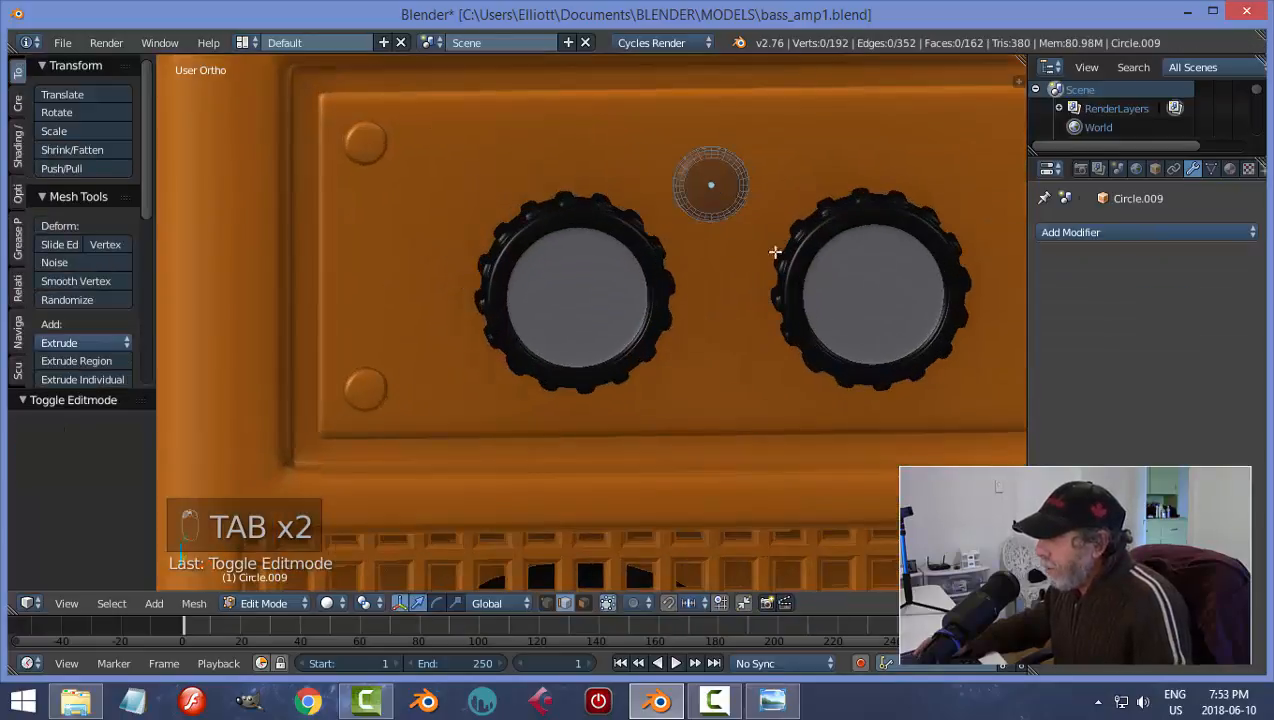
middle_click_drag(775, 252, 709, 322, "shift")
scroll(702, 298, "up", 2)
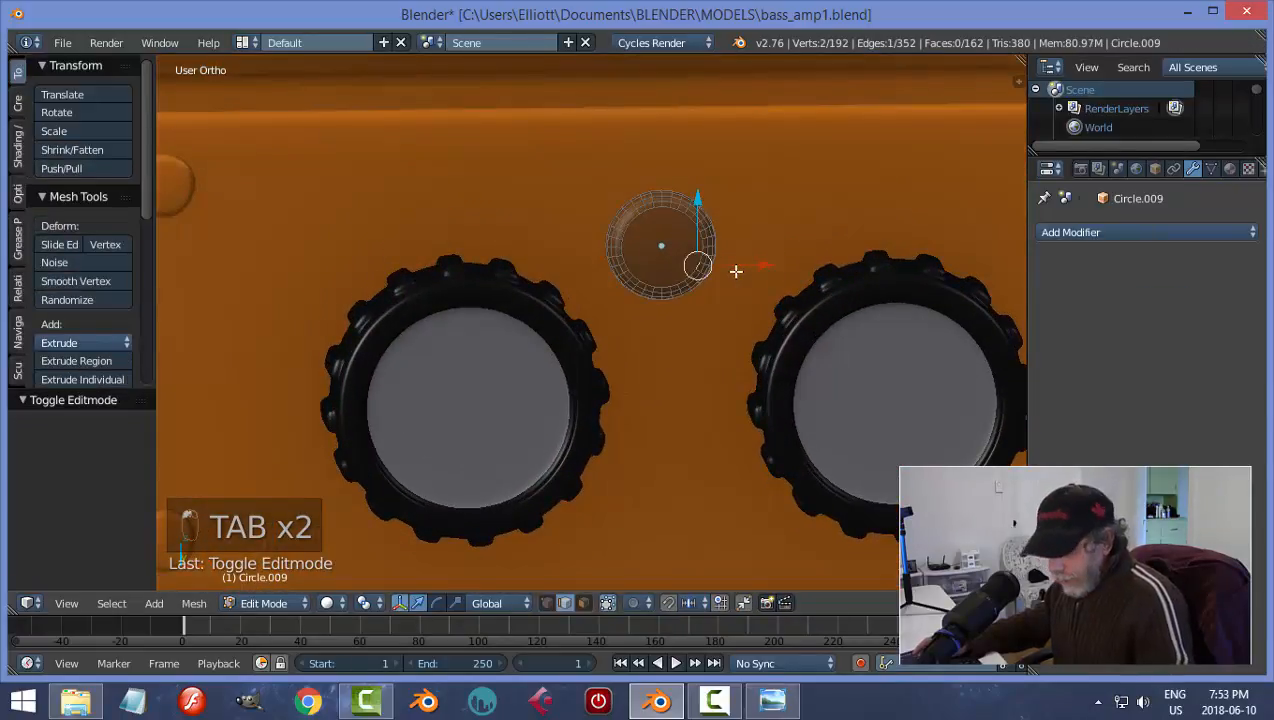
key("a")
key("a")
key("a")
key("ctrl+Tab")
left_click(690, 270)
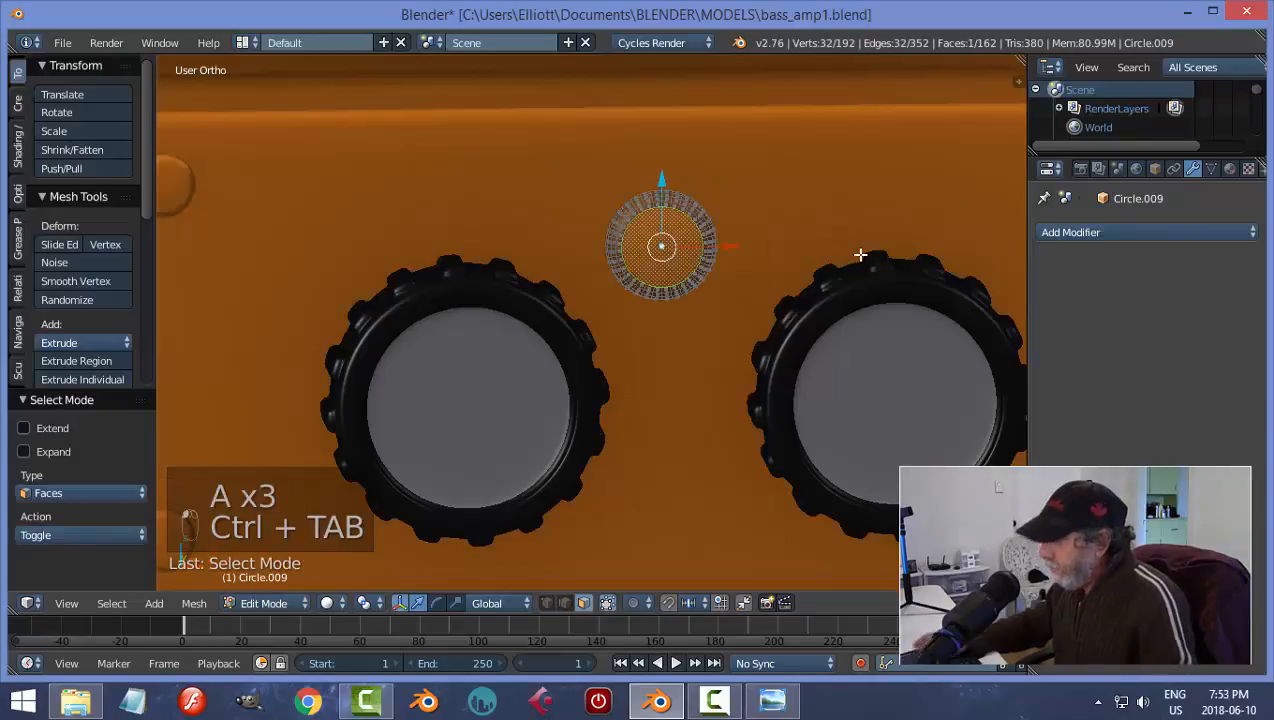
- Grow the selection from the round front face outward by two rings of faces
key("ctrl+KP_Add")
middle_click_drag(859, 256, 620, 282)
scroll(631, 279, "up", 5)
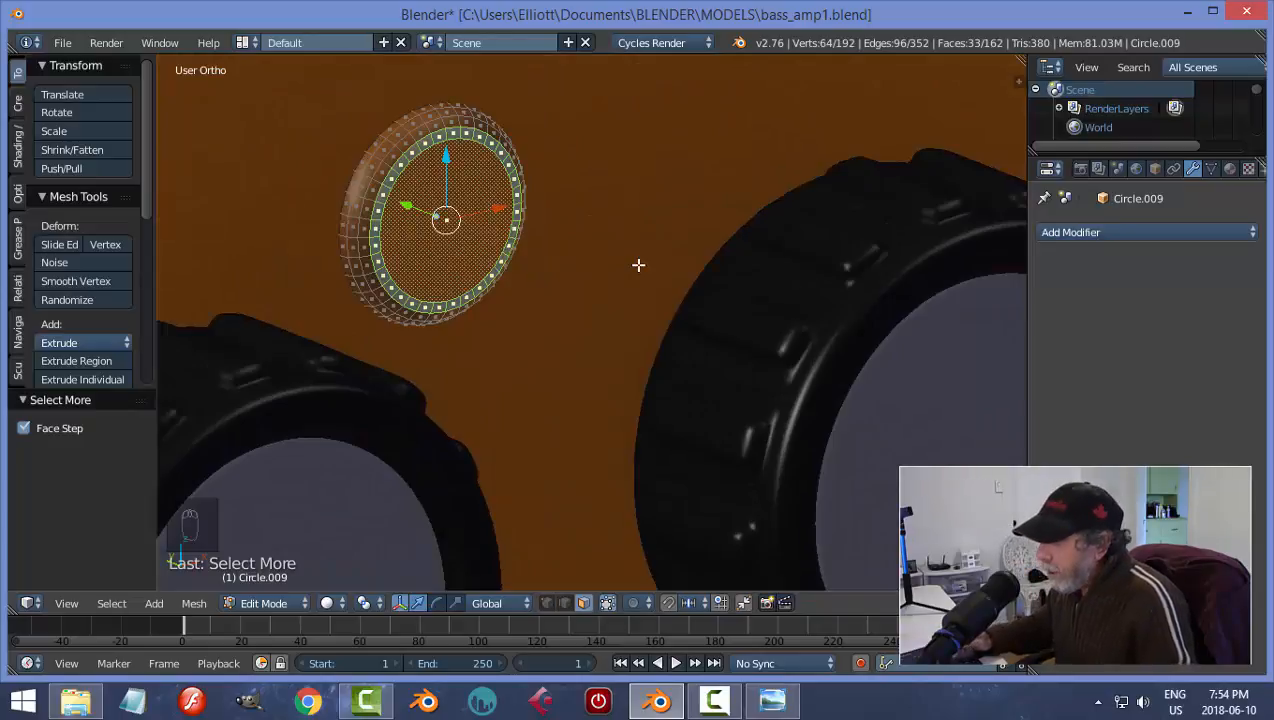
key("ctrl+KP_Add")
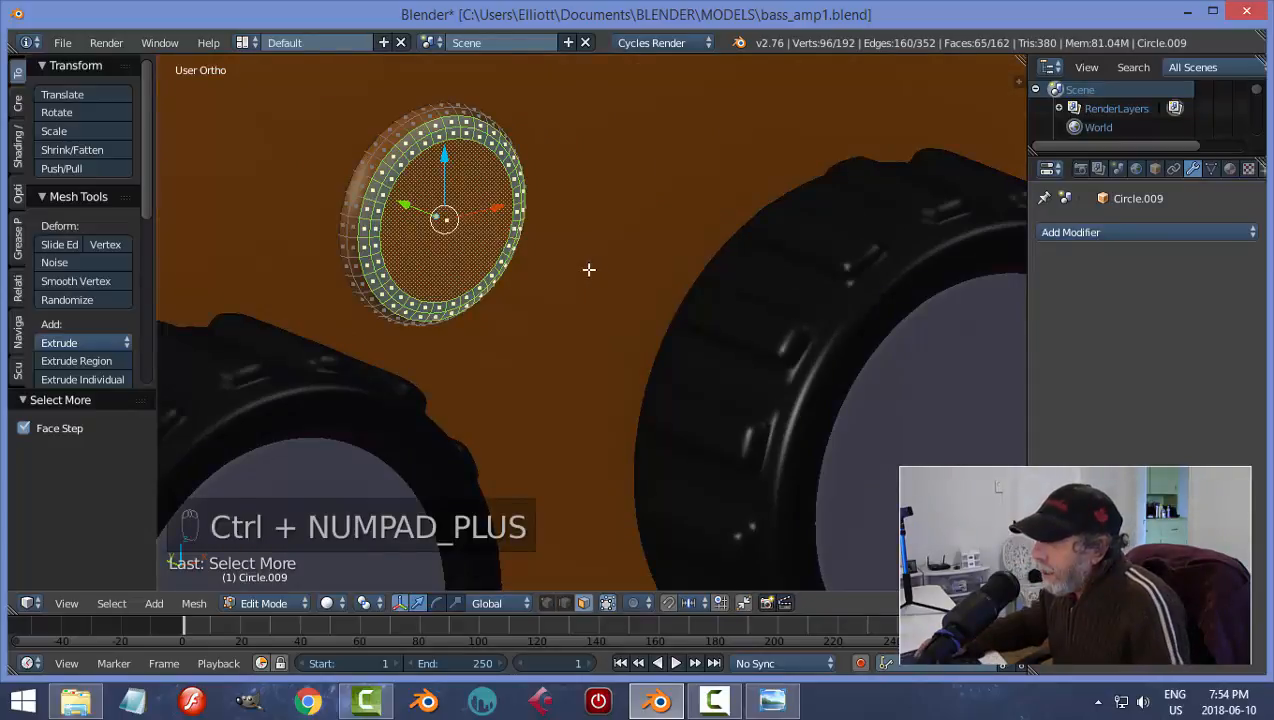
- Flatten the selected front faces by scaling them to 0 along Y, and scale them uniformly to about 0.86
middle_click_drag(589, 269, 628, 253)
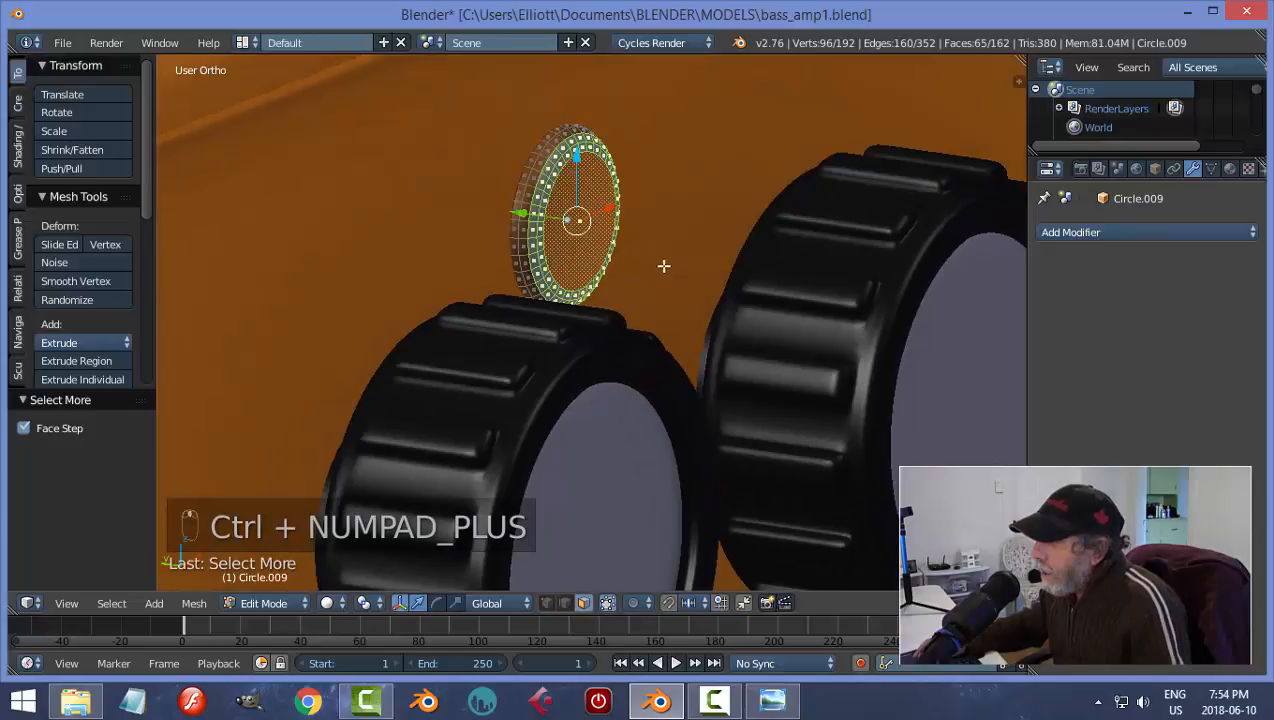
key("s")
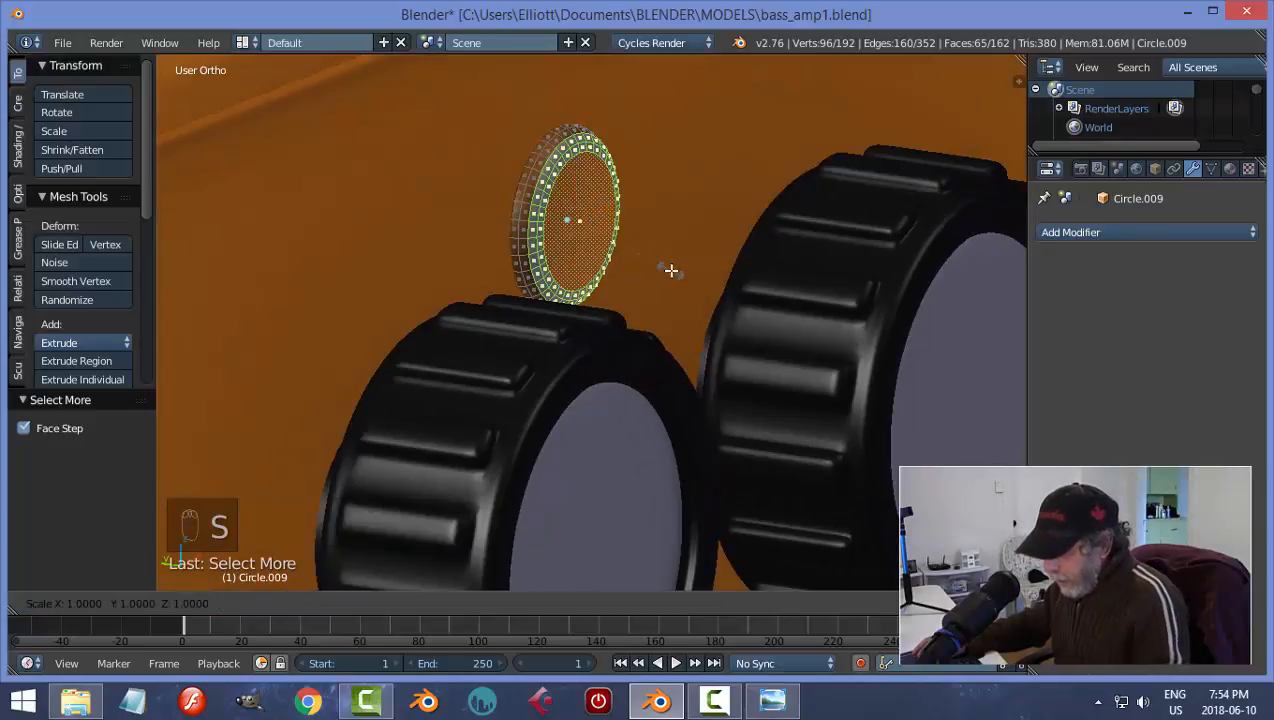
key("y")
left_click(671, 270)
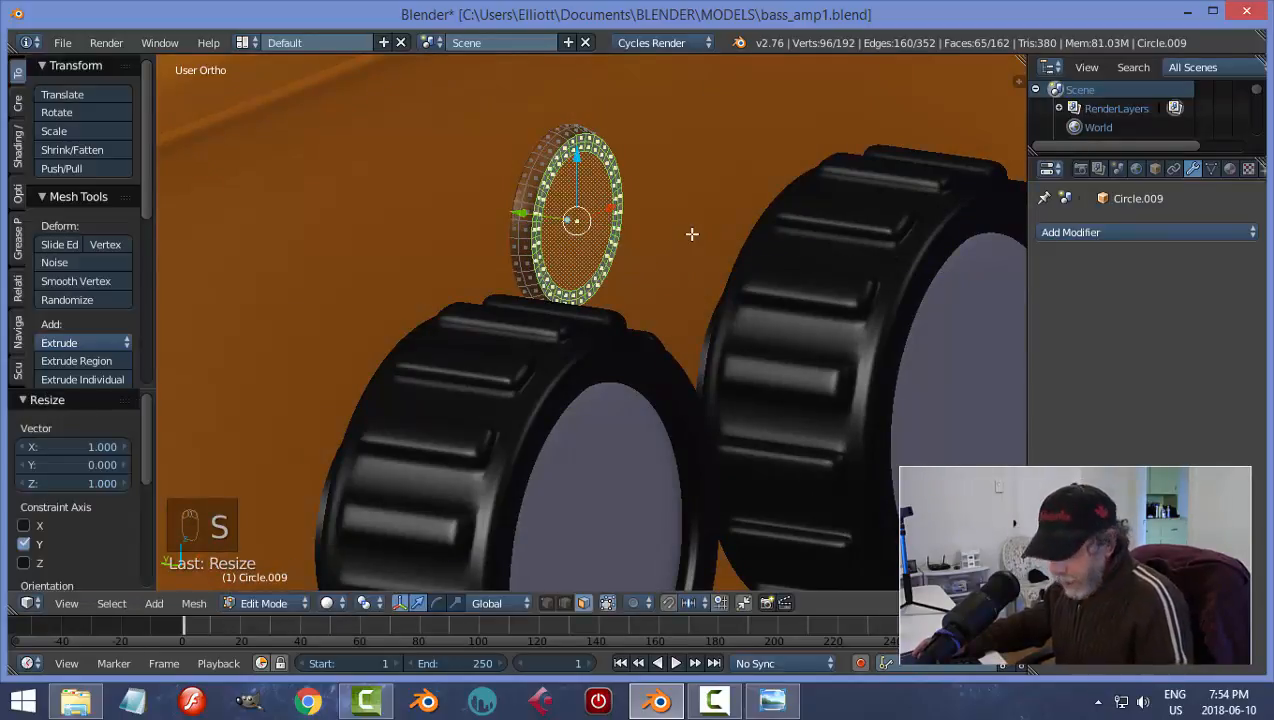
key("s")
left_click(675, 237)
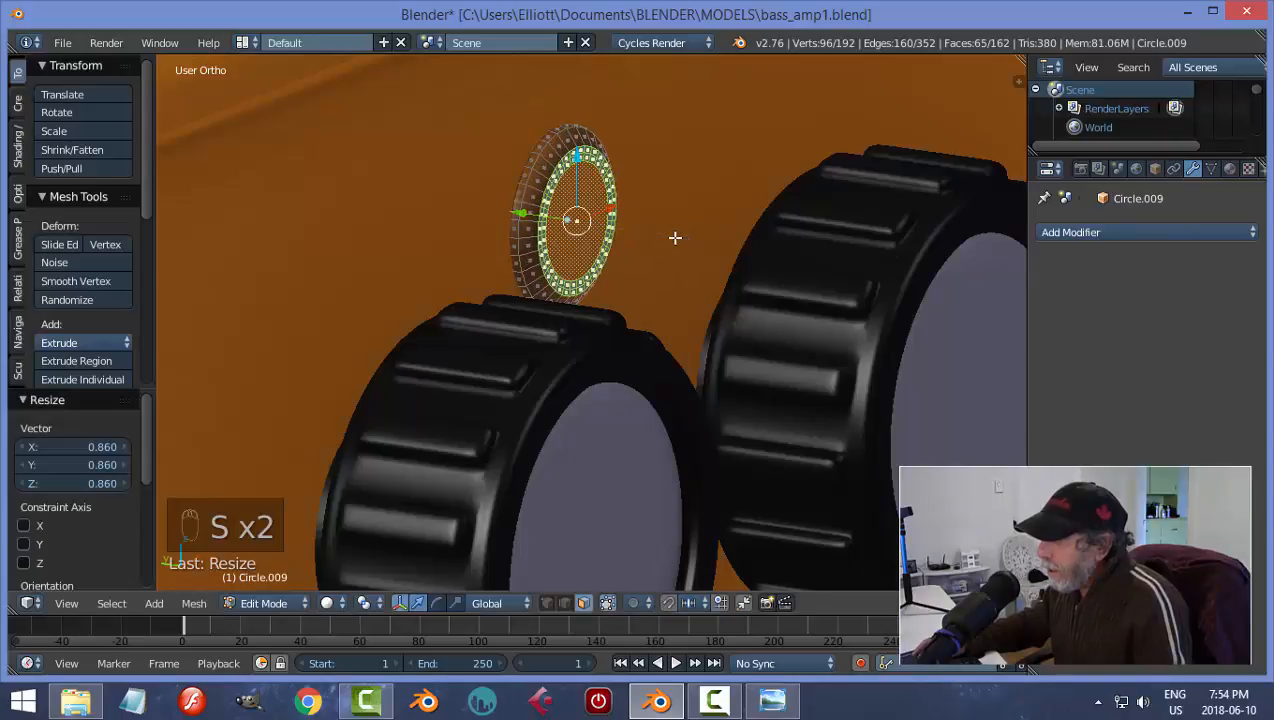
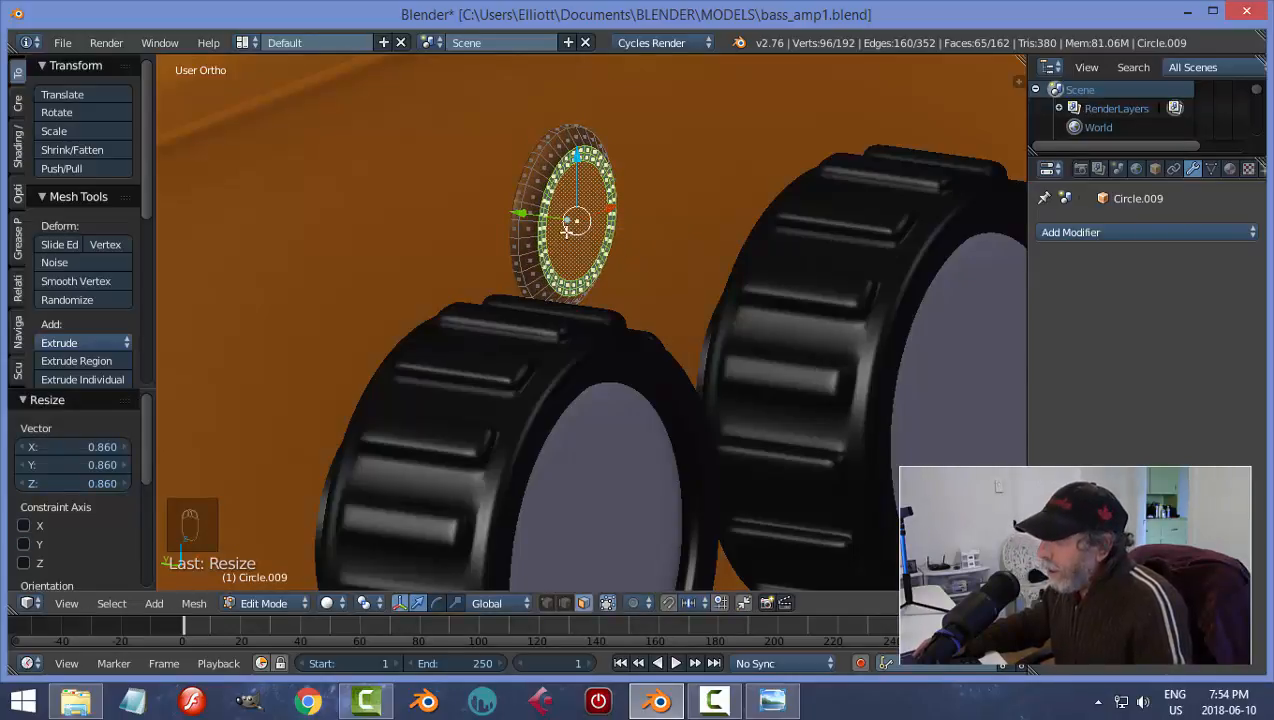
- Extrude the flattened front faces inward by about 0.002 and select only the central round face
key("e")
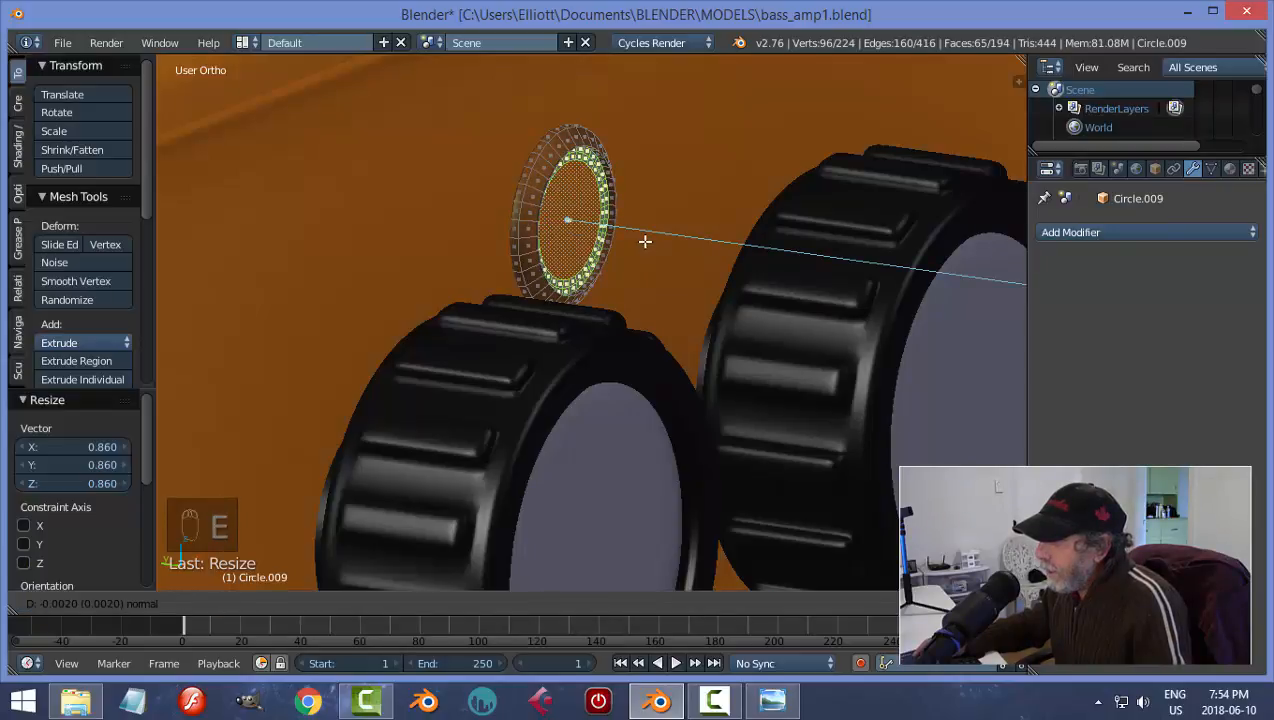
left_click(645, 241)
key("a")
right_click(568, 206)
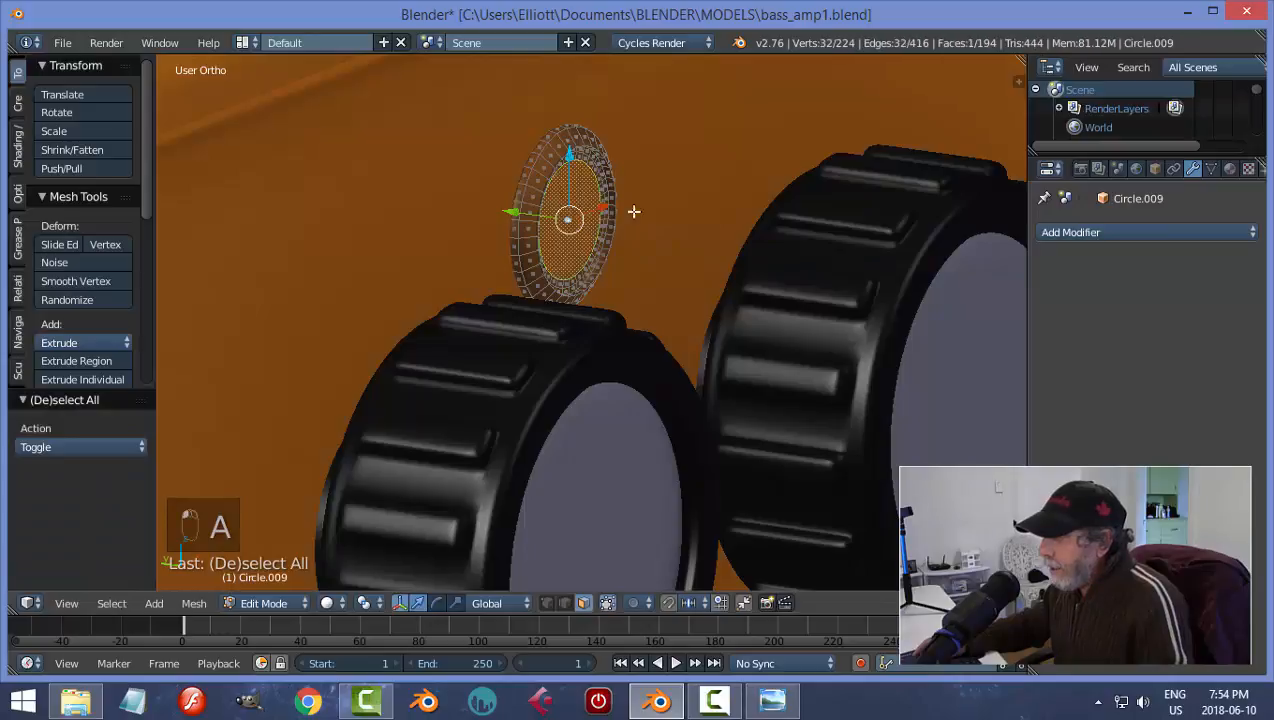
- Move the selected central round face of the fitting about -0.005 along Y
scroll(648, 221, "down", 1)
middle_click_drag(648, 221, 662, 249)
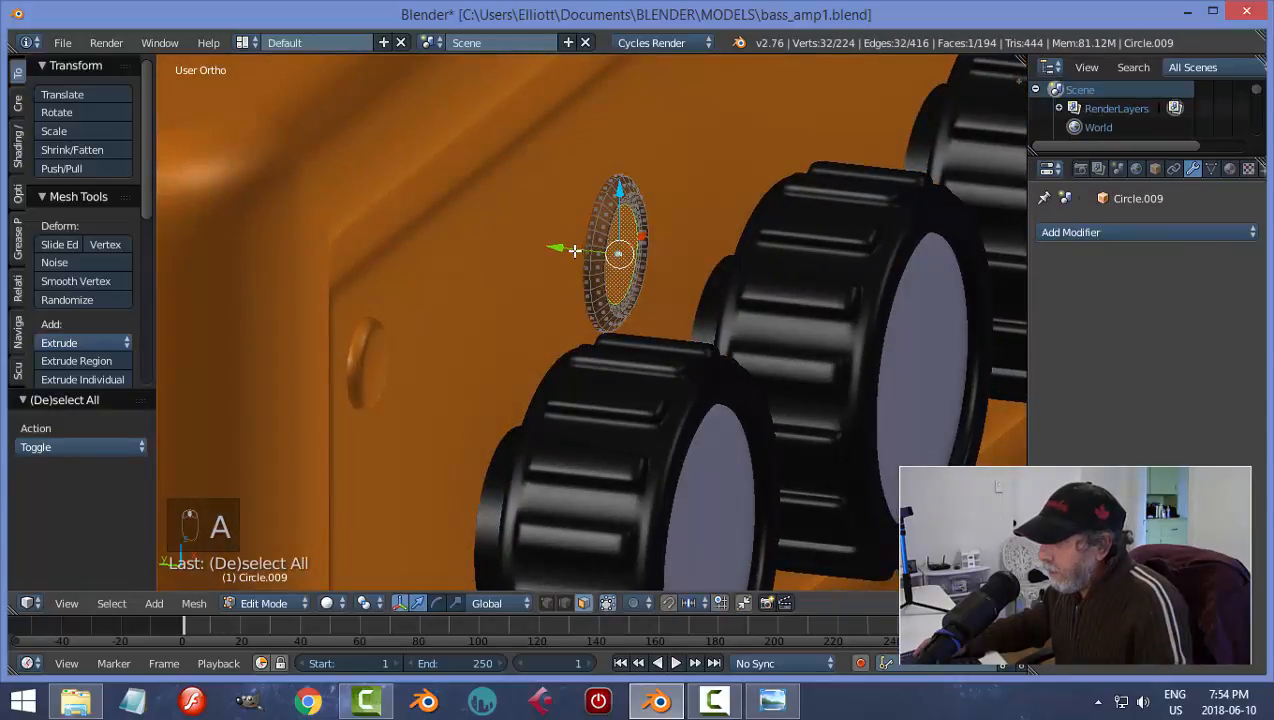
left_click_drag(575, 250, 600, 262)
middle_click_drag(600, 262, 662, 202)
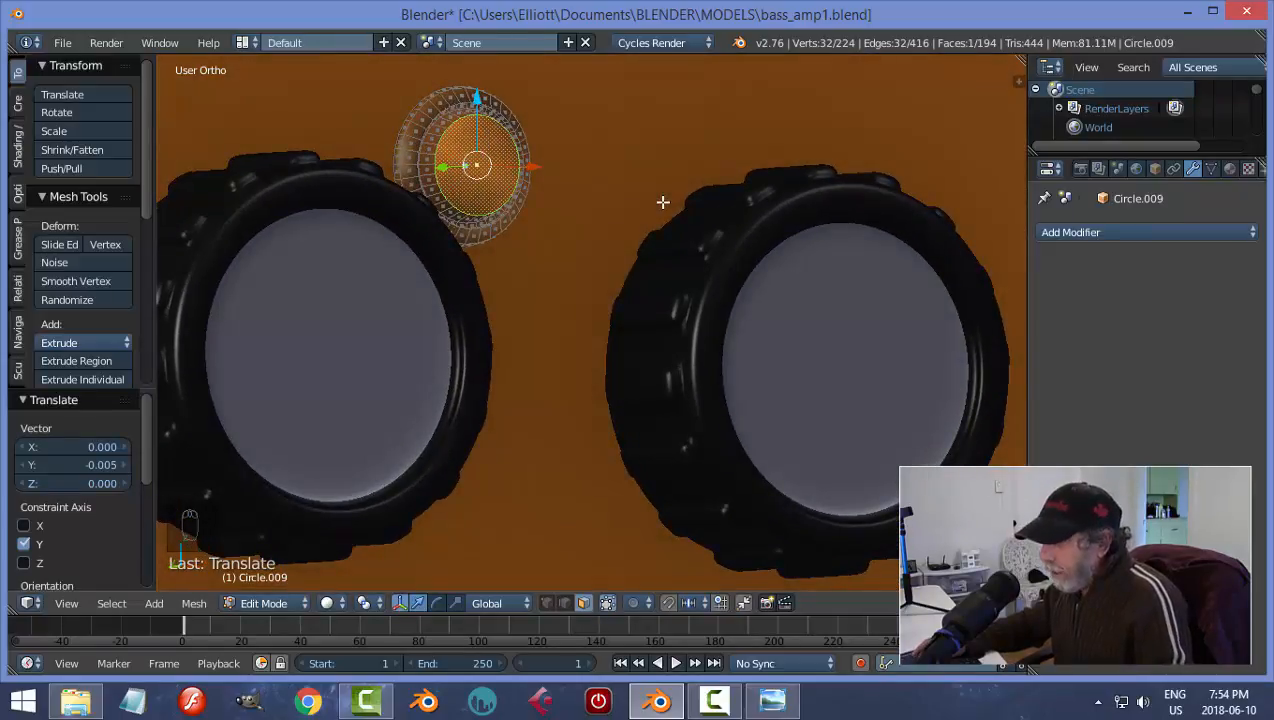
- Bevel the central round face by about 0.0024 with 1 segment and return to Object Mode
key("ctrl+b")
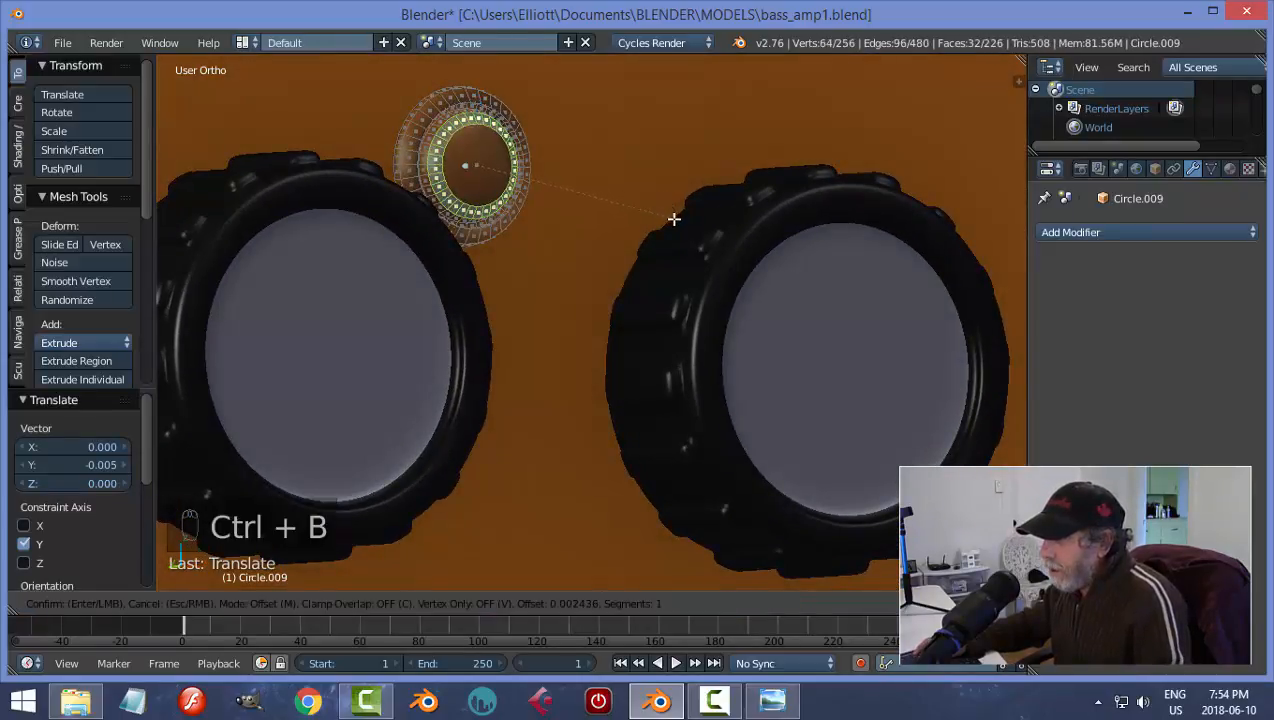
left_click(674, 218)
key("a")
key("Tab")
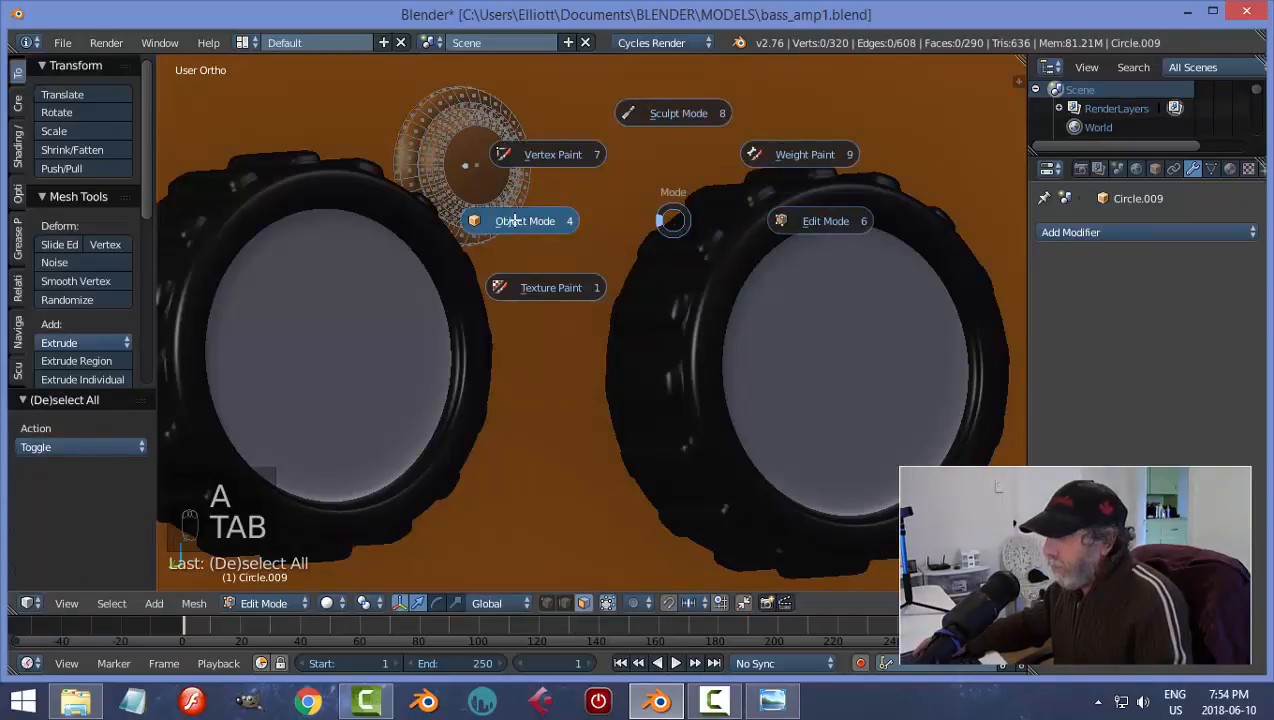
left_click(512, 221)
middle_click_drag(662, 207, 558, 218)
scroll(640, 249, "up", 3)
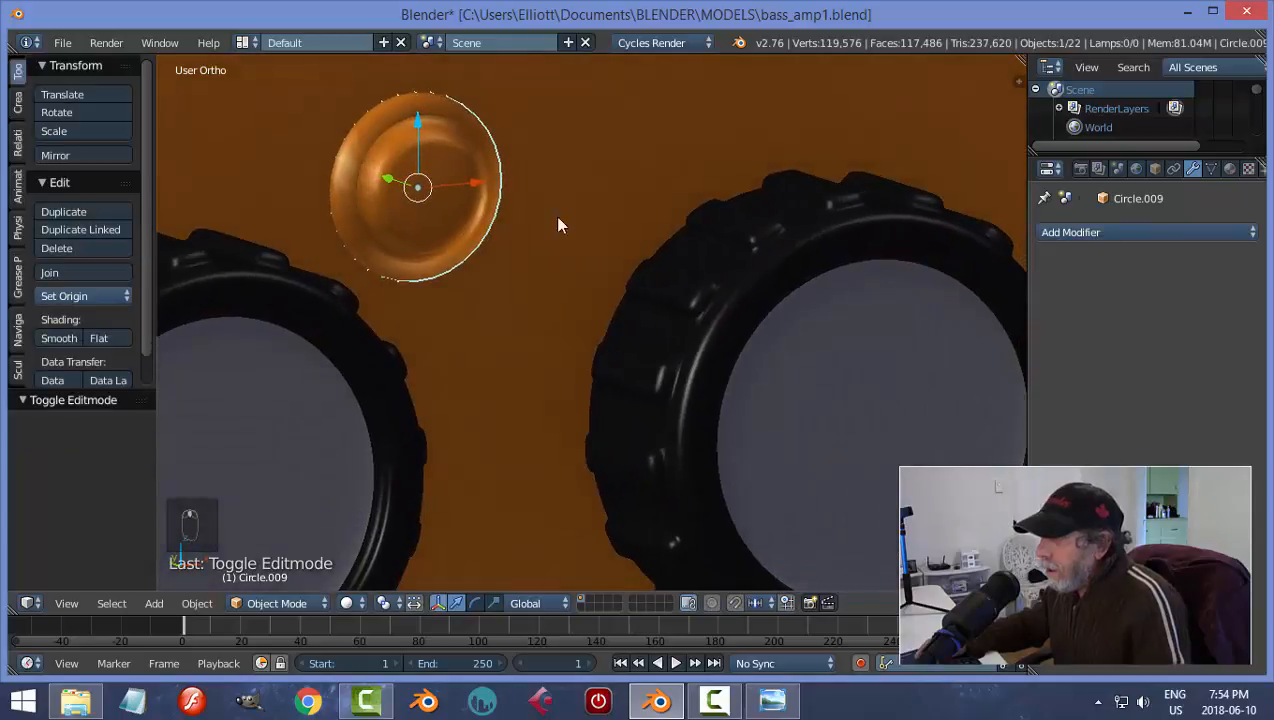
- In Edit Mode with edge selection, select the edge loop inside the fitting's outer rim and move it about 0.002 along Y
key("Tab")
scroll(572, 193, "up", 3)
middle_click_drag(540, 125, 500, 230)
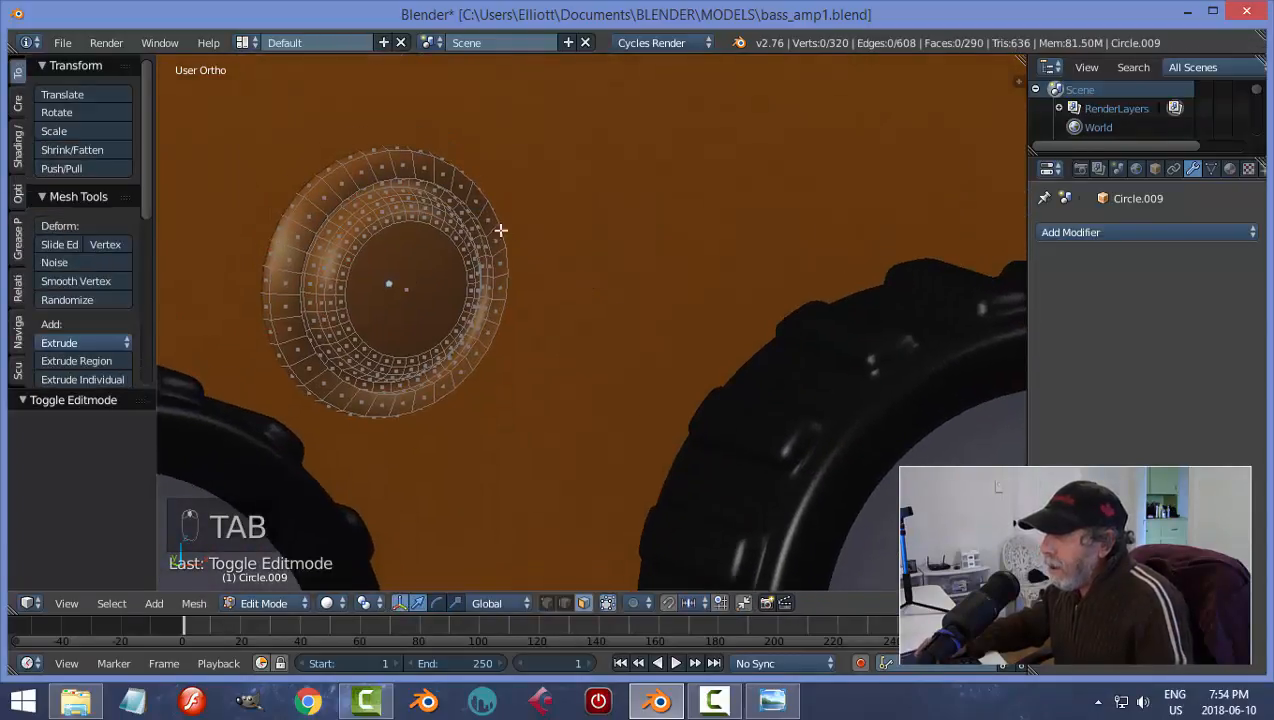
middle_click_drag(461, 191, 441, 165)
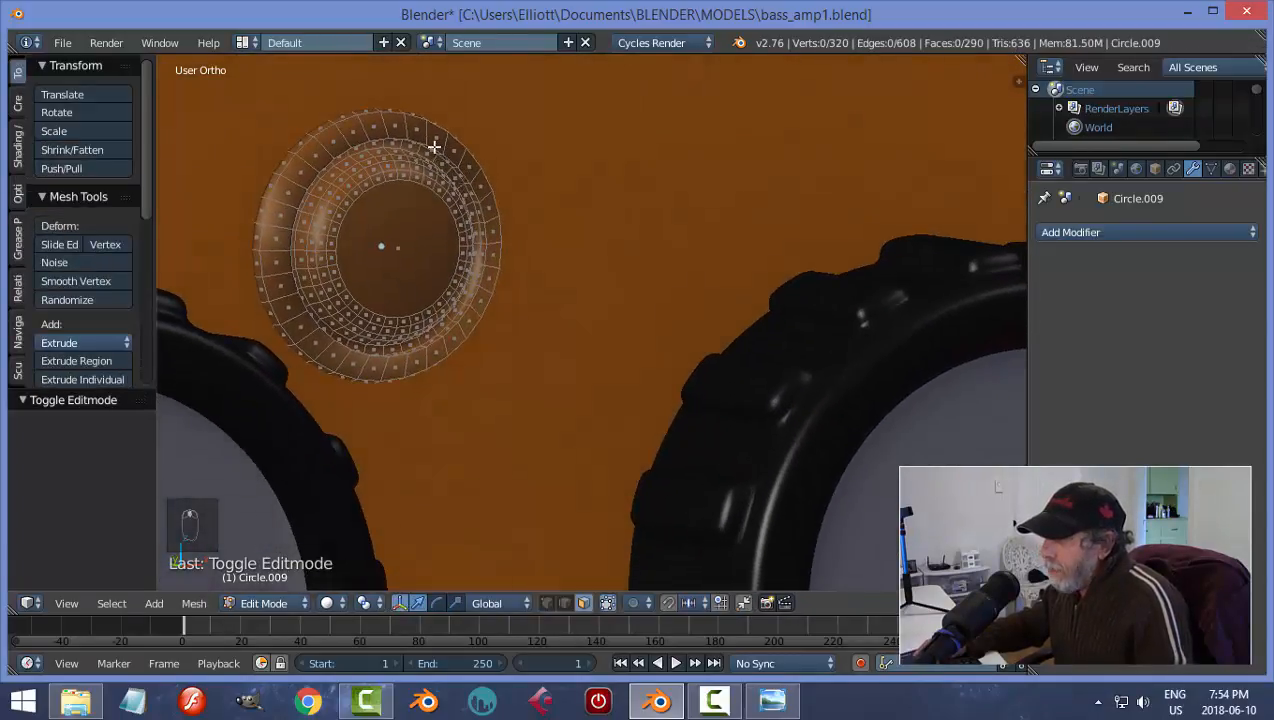
key("ctrl+Tab")
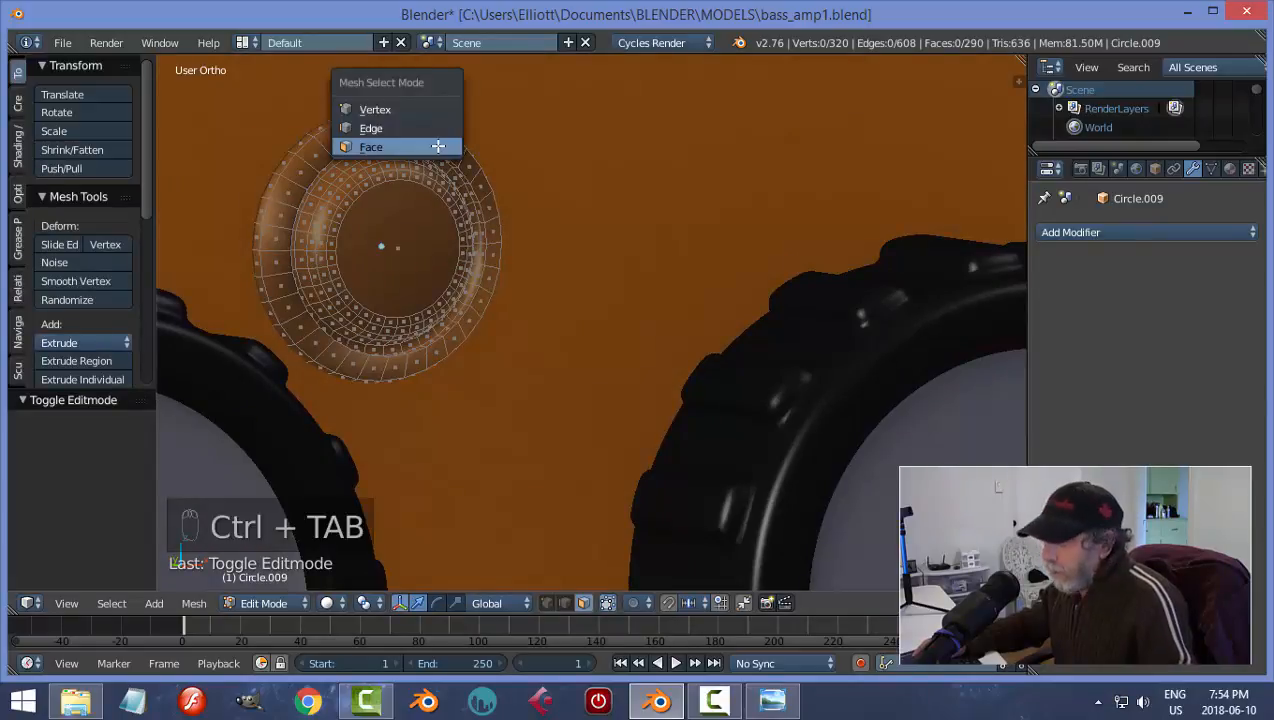
left_click(418, 129)
right_click(441, 148, "alt")
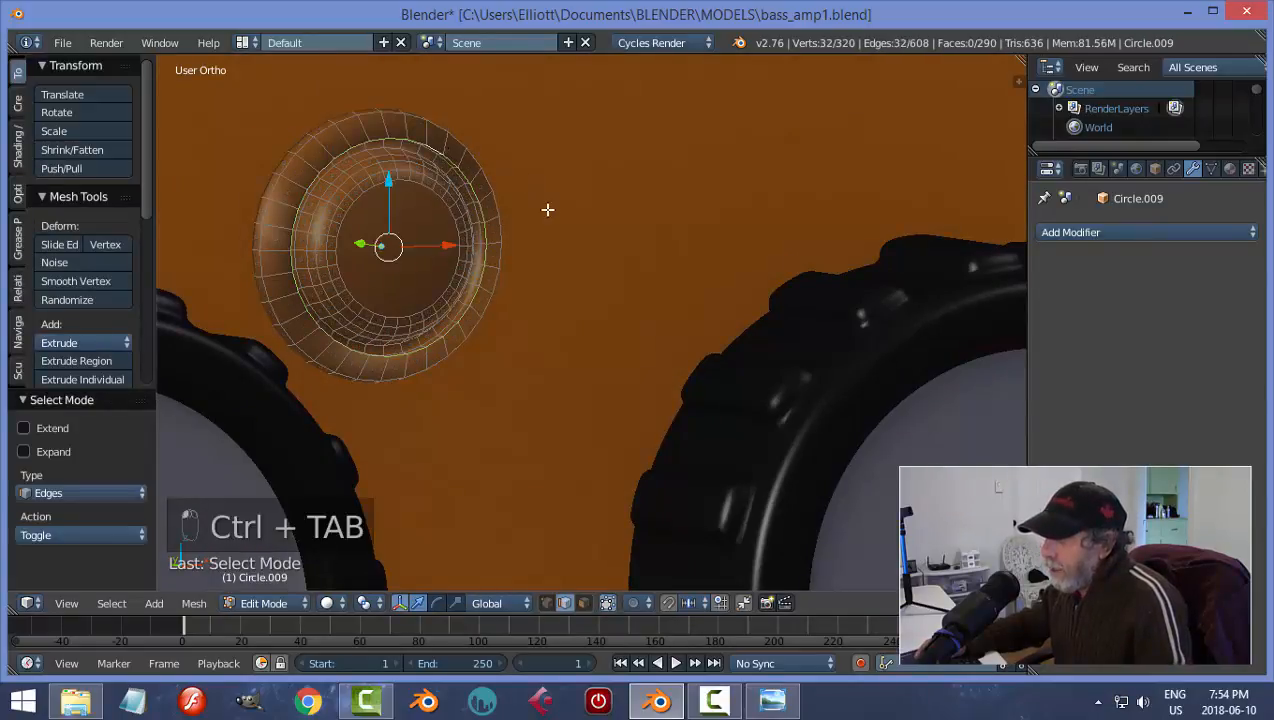
middle_click_drag(549, 208, 687, 335)
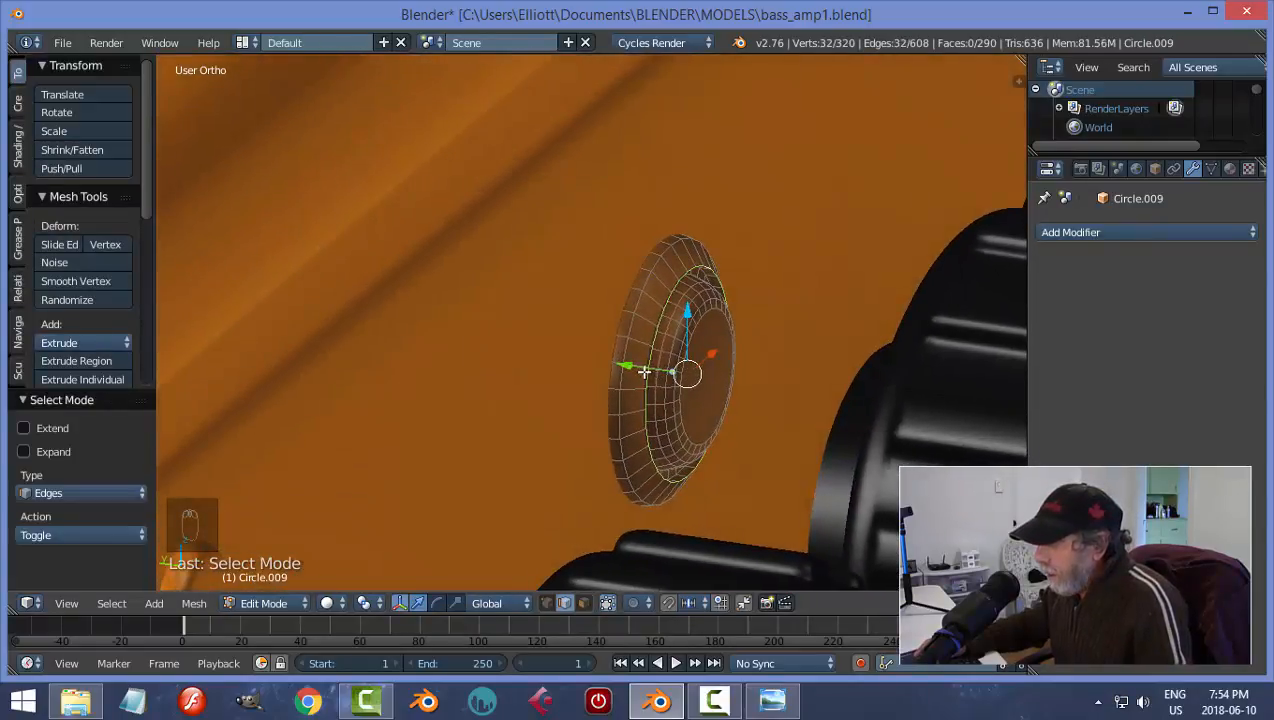
left_click_drag(620, 367, 610, 365)
- Bevel the selected edge loop by about 0.0008 with 3 segments and return to Object Mode
middle_click_drag(673, 362, 678, 260)
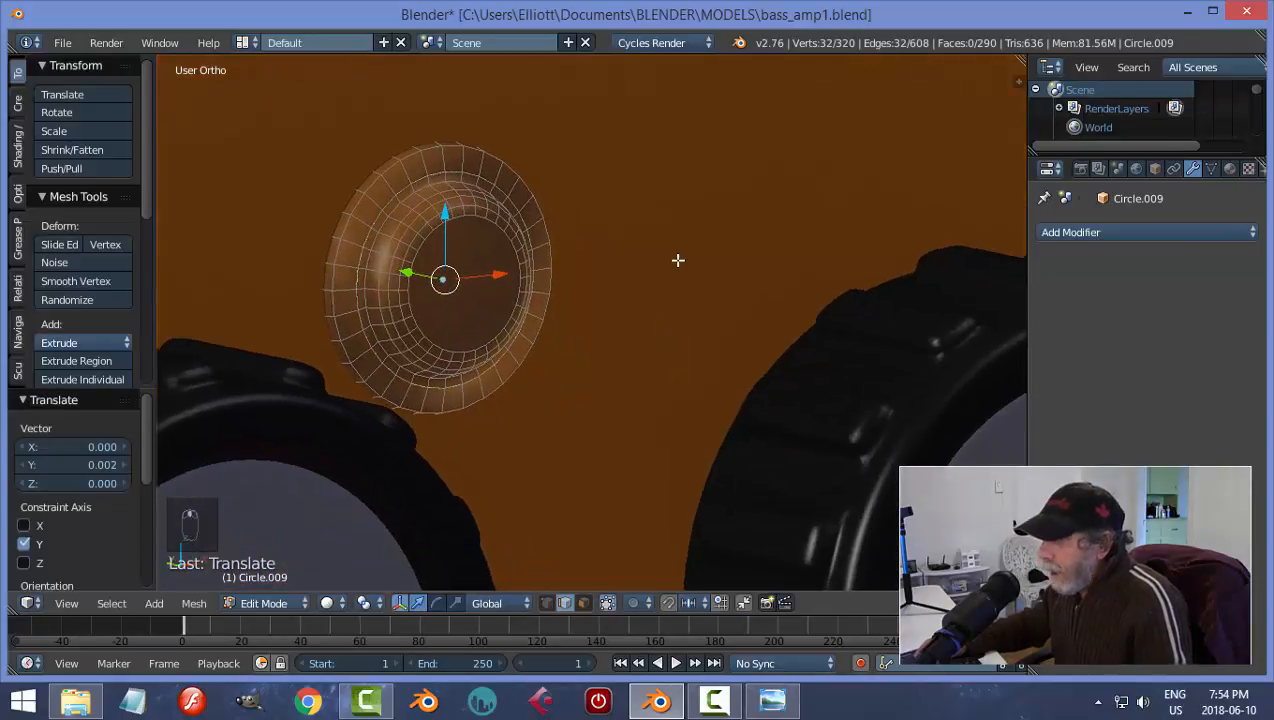
key("ctrl+b")
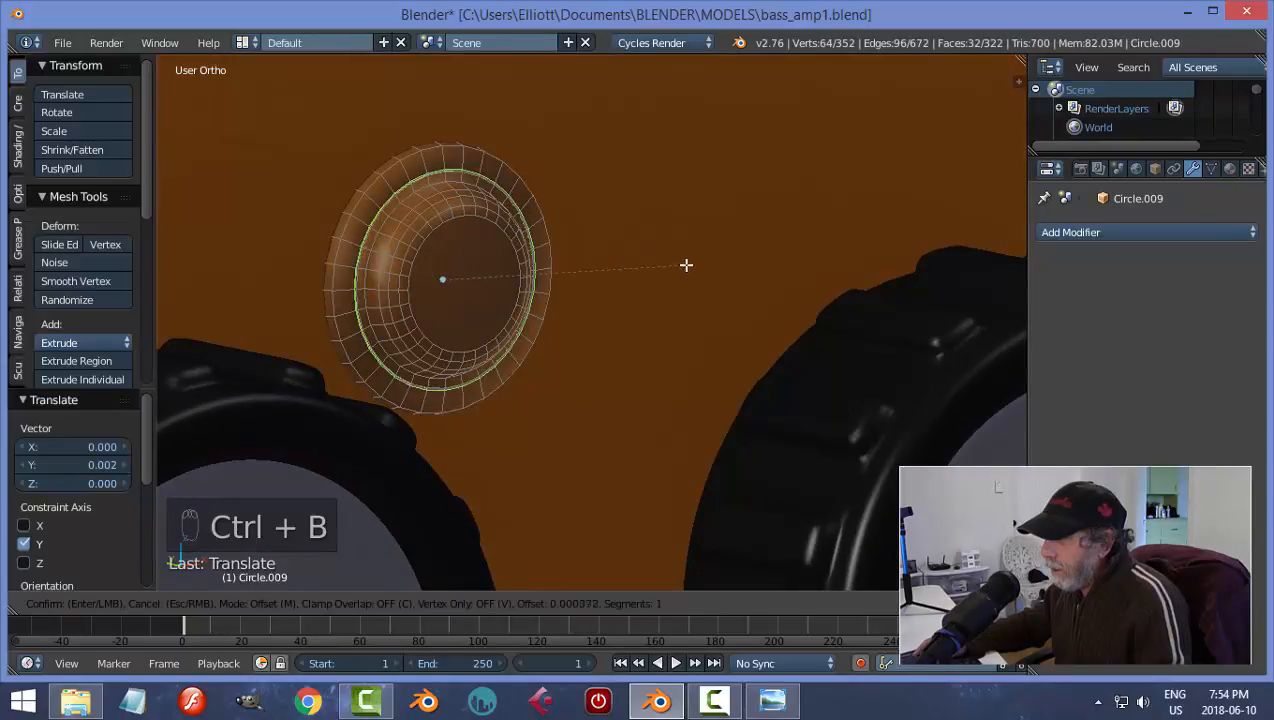
scroll(689, 269, "up", 2)
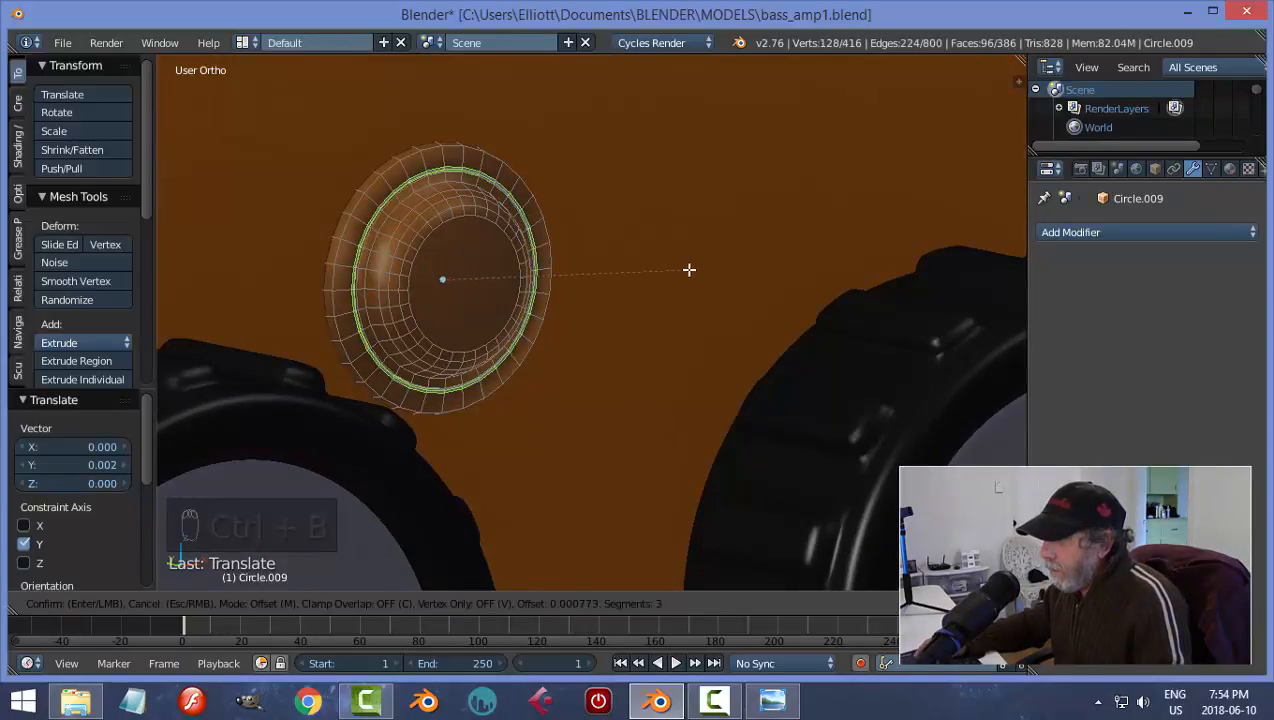
left_click(689, 269)
key("a")
key("Tab")
left_click(574, 275)
scroll(672, 267, "down", 4)
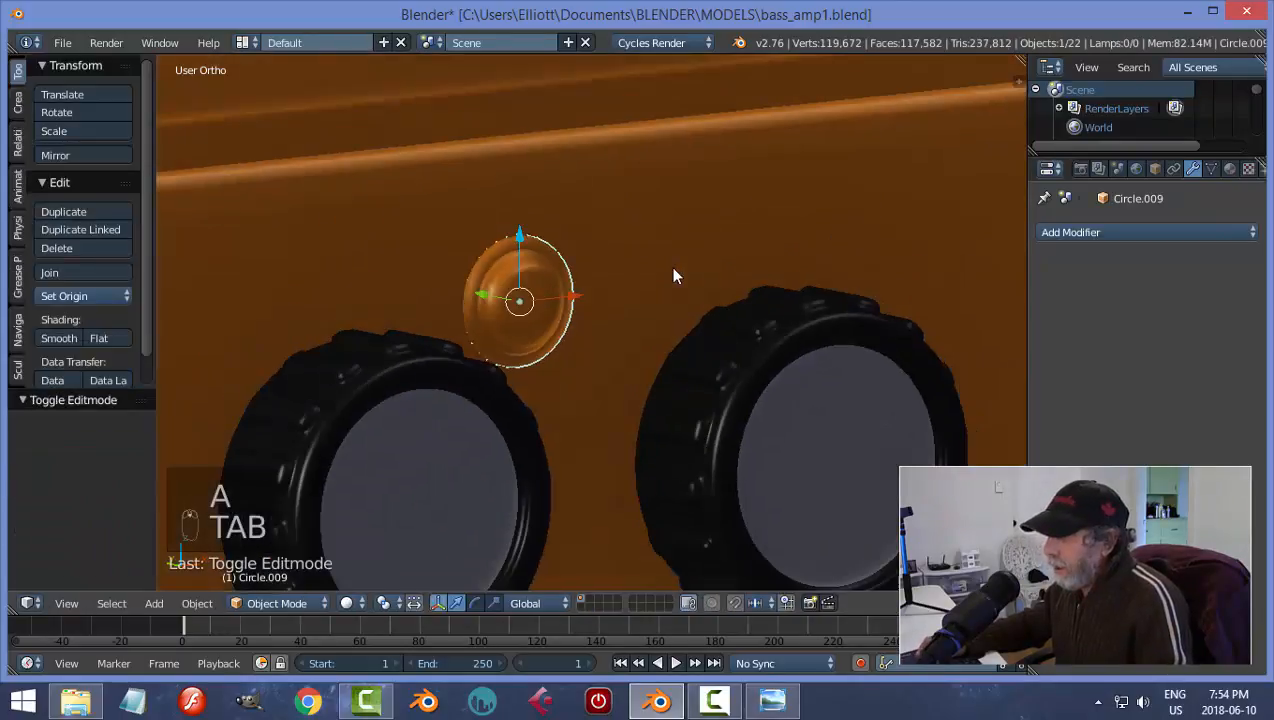
- In Edit Mode with face selection, move the fitting's front rim face loop about -0.0008 along Y, and return to Object Mode
middle_click_drag(672, 267, 720, 268)
key("Tab")
left_click(862, 268)
scroll(628, 291, "up", 2)
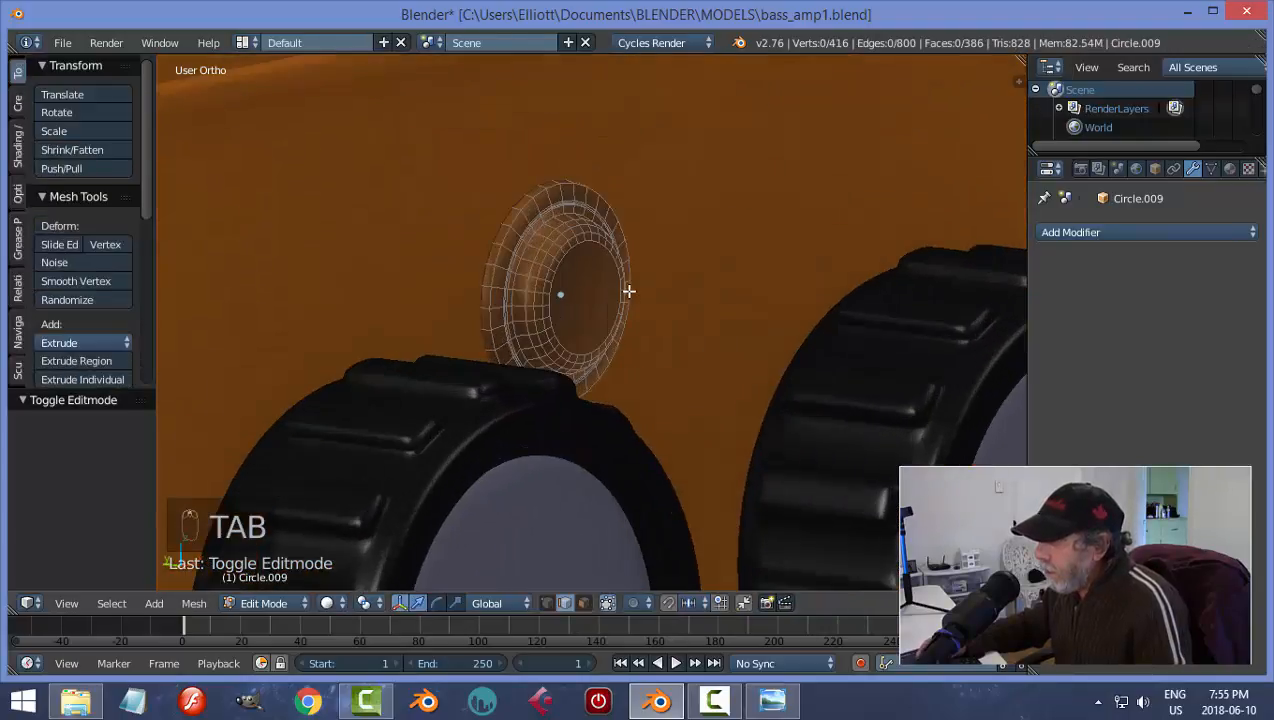
key("ctrl+Tab")
left_click(583, 290)
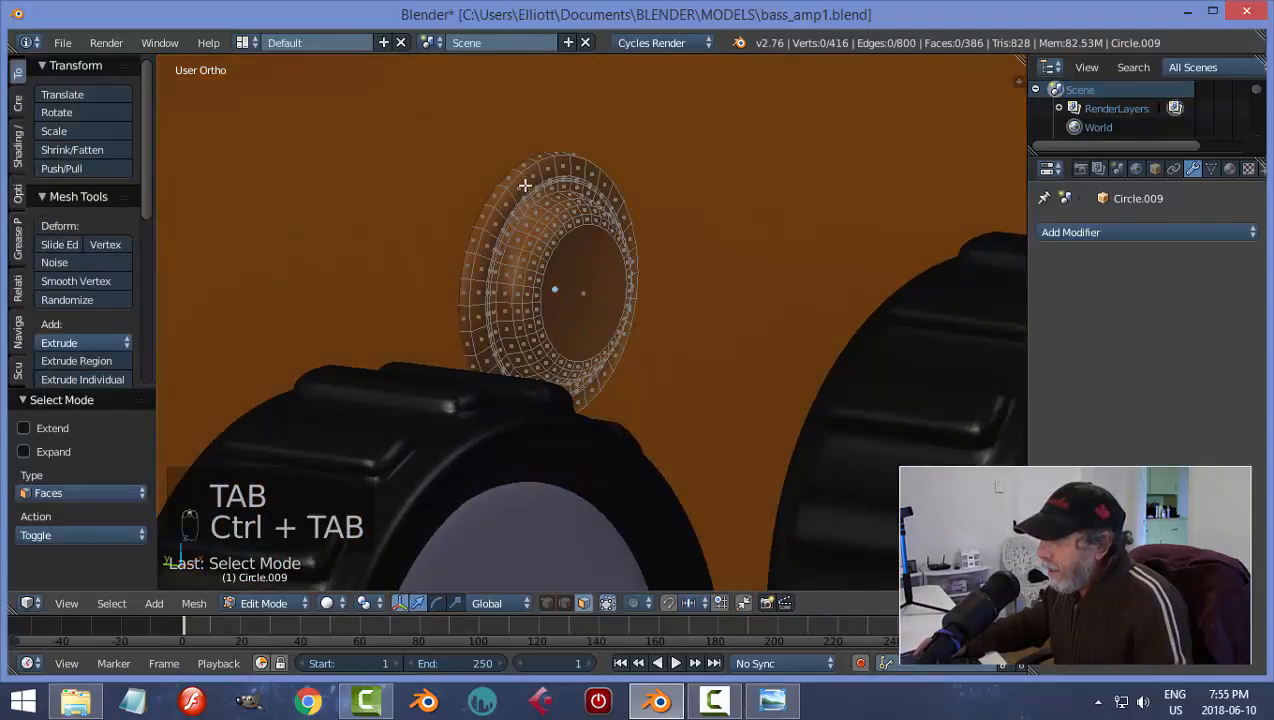
right_click(524, 181, "alt")
left_click_drag(513, 285, 517, 289)
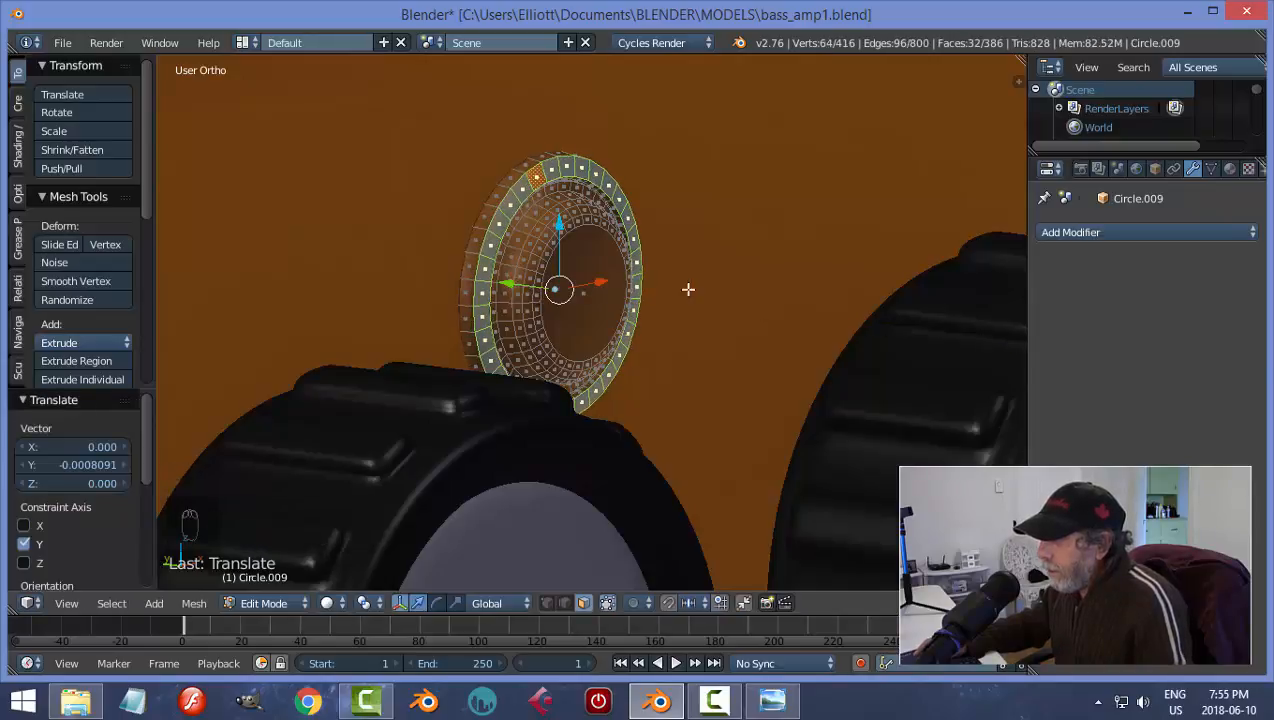
key("Tab")
scroll(748, 286, "down", 3)
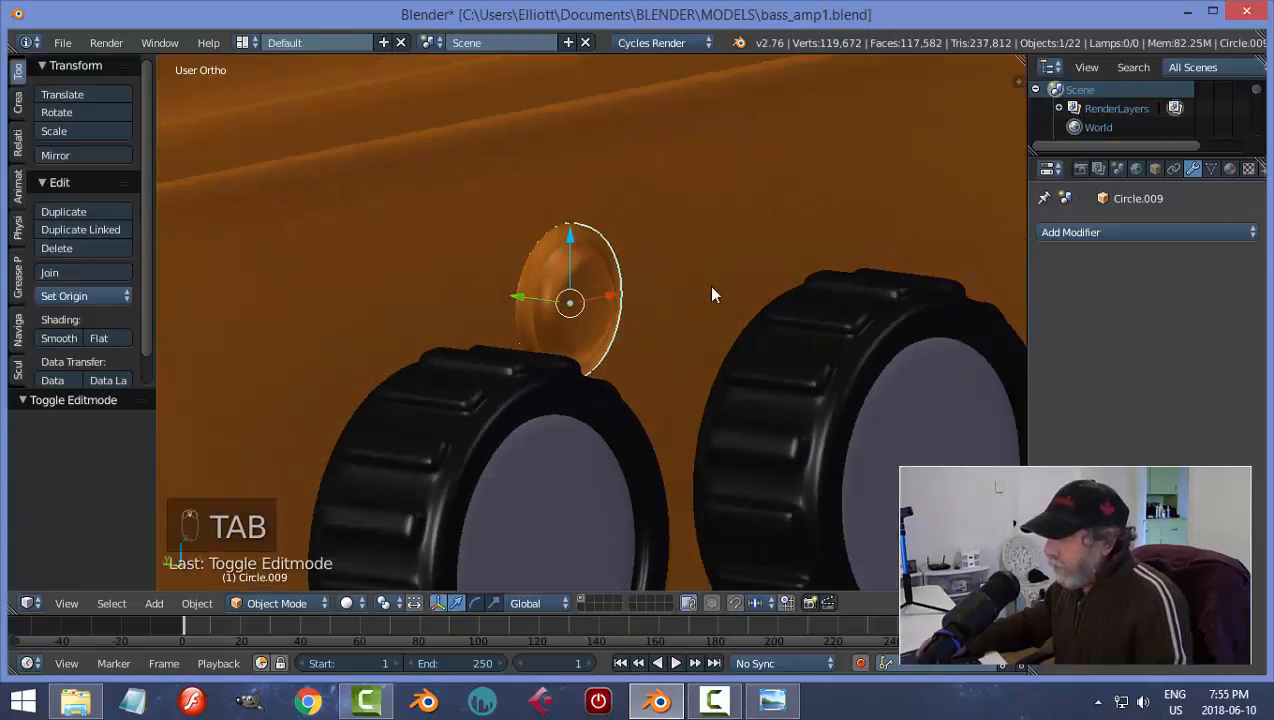
- Reselect the round fitting and enter Edit Mode on it with no faces selected
middle_click_drag(711, 286, 595, 286)
key("a")
key("a")
scroll(545, 249, "down", 3)
right_click(480, 290)
scroll(595, 286, "up", 4)
key("Tab")
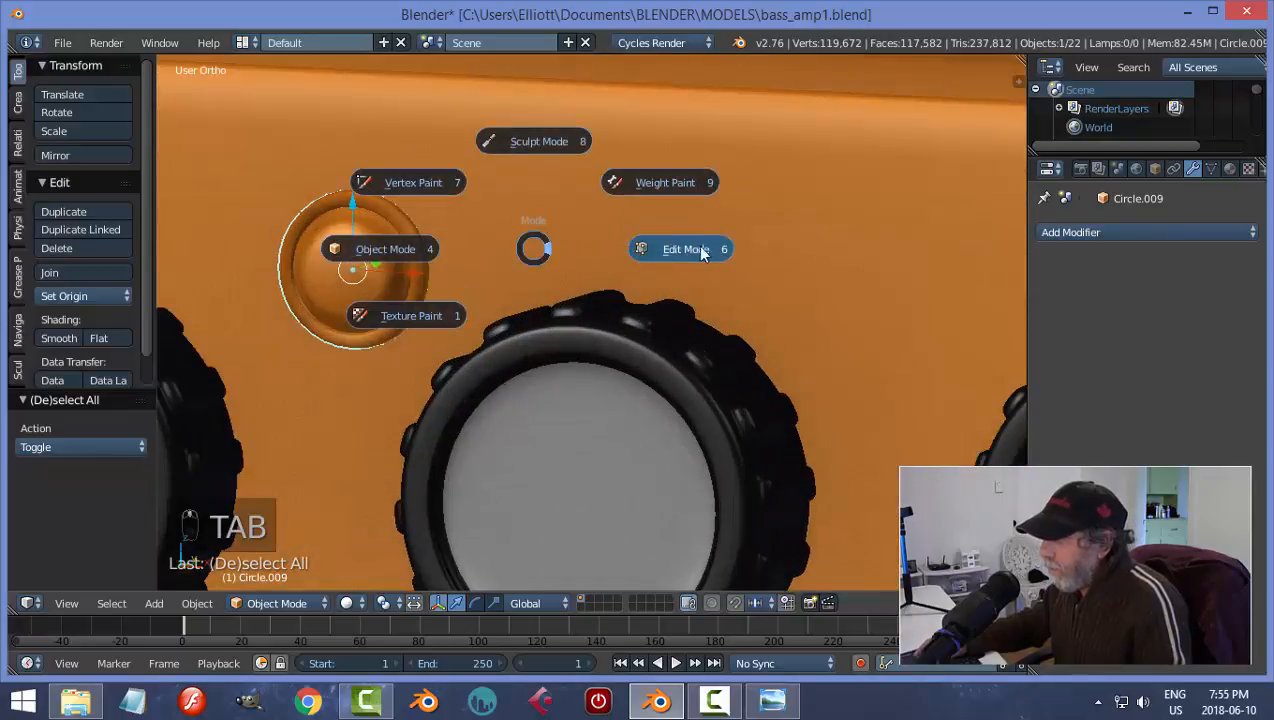
left_click(702, 253)
scroll(555, 245, "up", 2)
middle_click_drag(453, 205, 579, 211, "shift")
key("a")
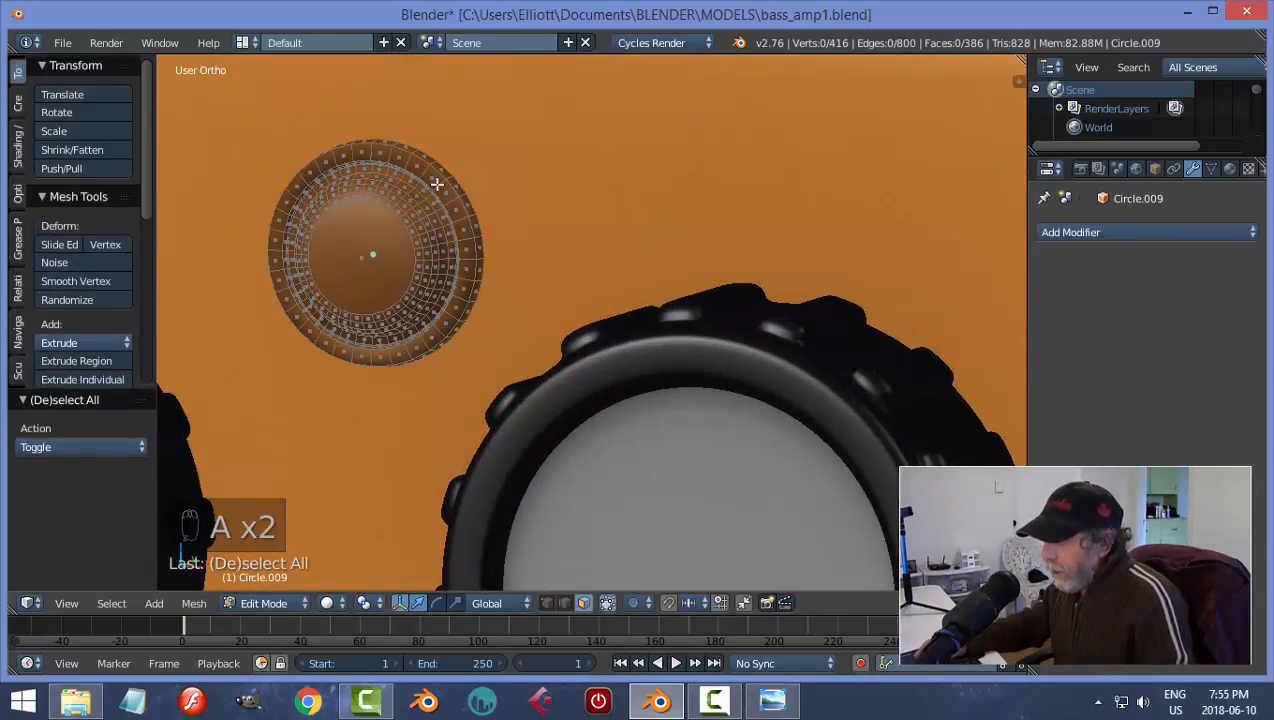
- Bevel the fitting's outermost rim edge loop by about 0.0008 with multiple segments, return to Object Mode and deselect everything
key("ctrl+Tab")
left_click(436, 163)
right_click(445, 174, "alt")
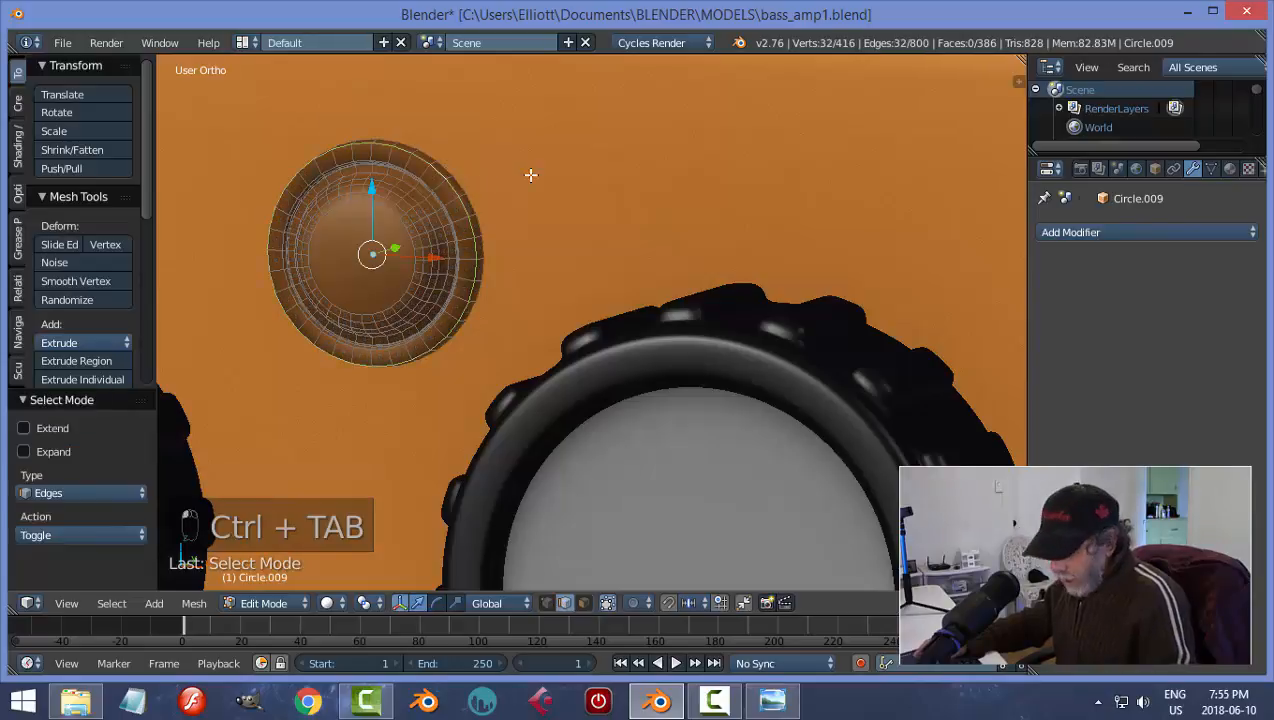
key("ctrl+b")
key("ctrl+b")
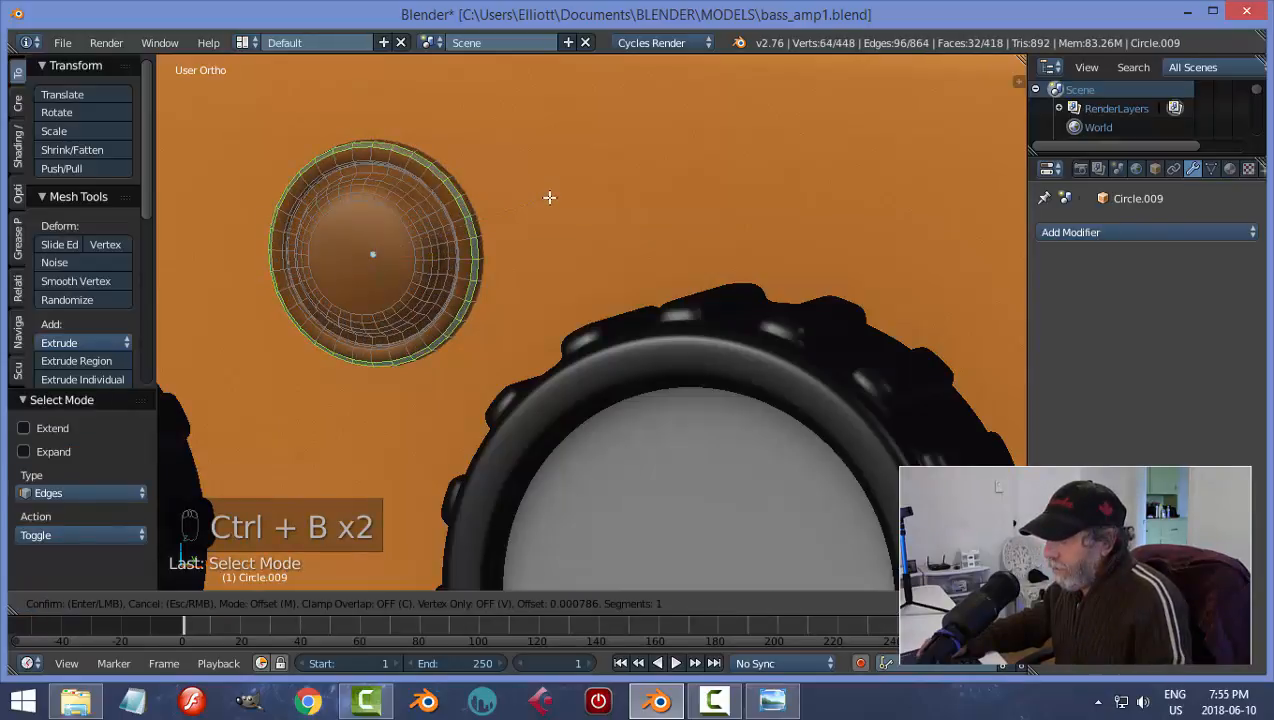
left_click(549, 197)
key("a")
key("Tab")
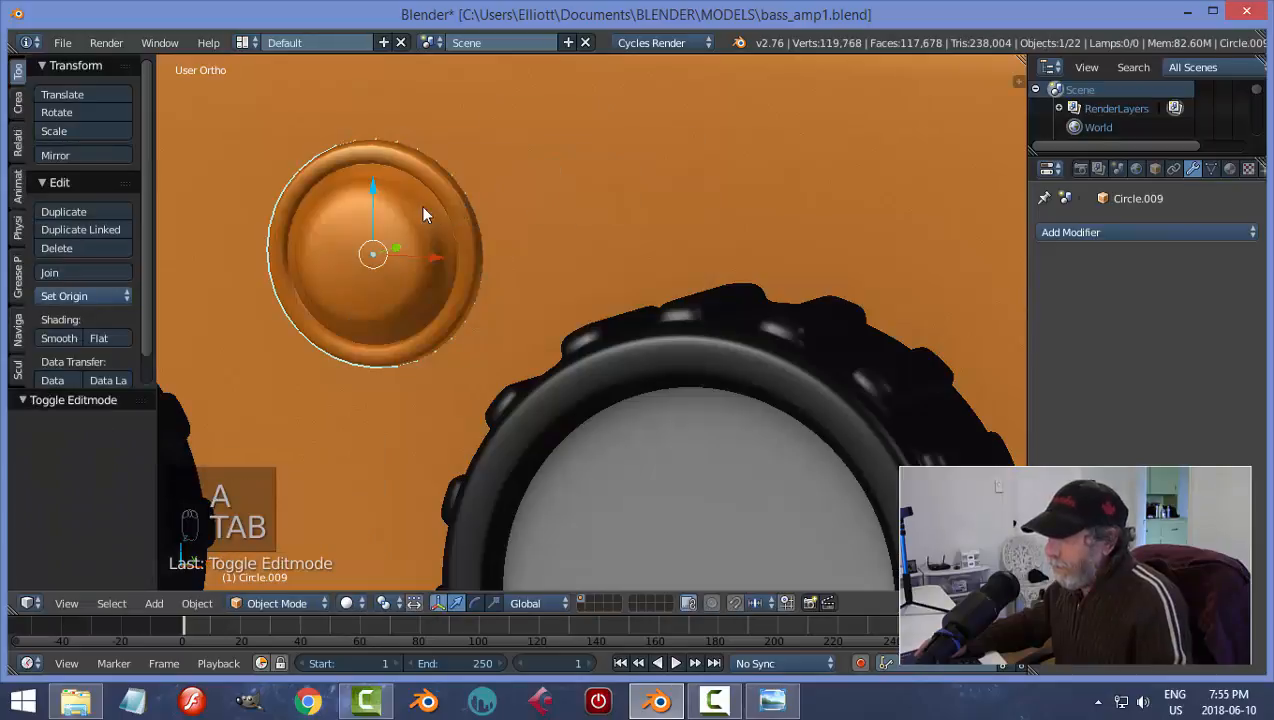
scroll(512, 210, "down", 1)
key("a")
scroll(540, 190, "up", 1)
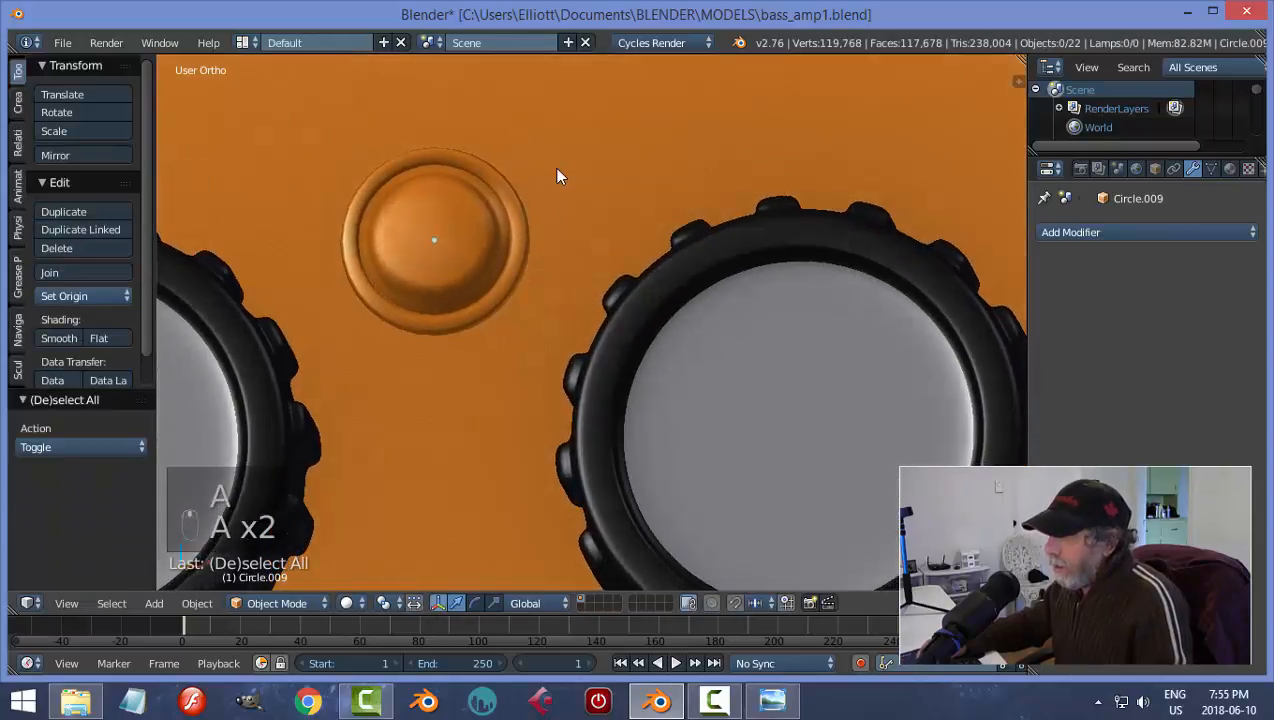
- In Edit Mode, scale the edge loop around the base of the fitting's central dome to about 0.95, and return to Object Mode
middle_click_drag(558, 177, 603, 233)
right_click(509, 296)
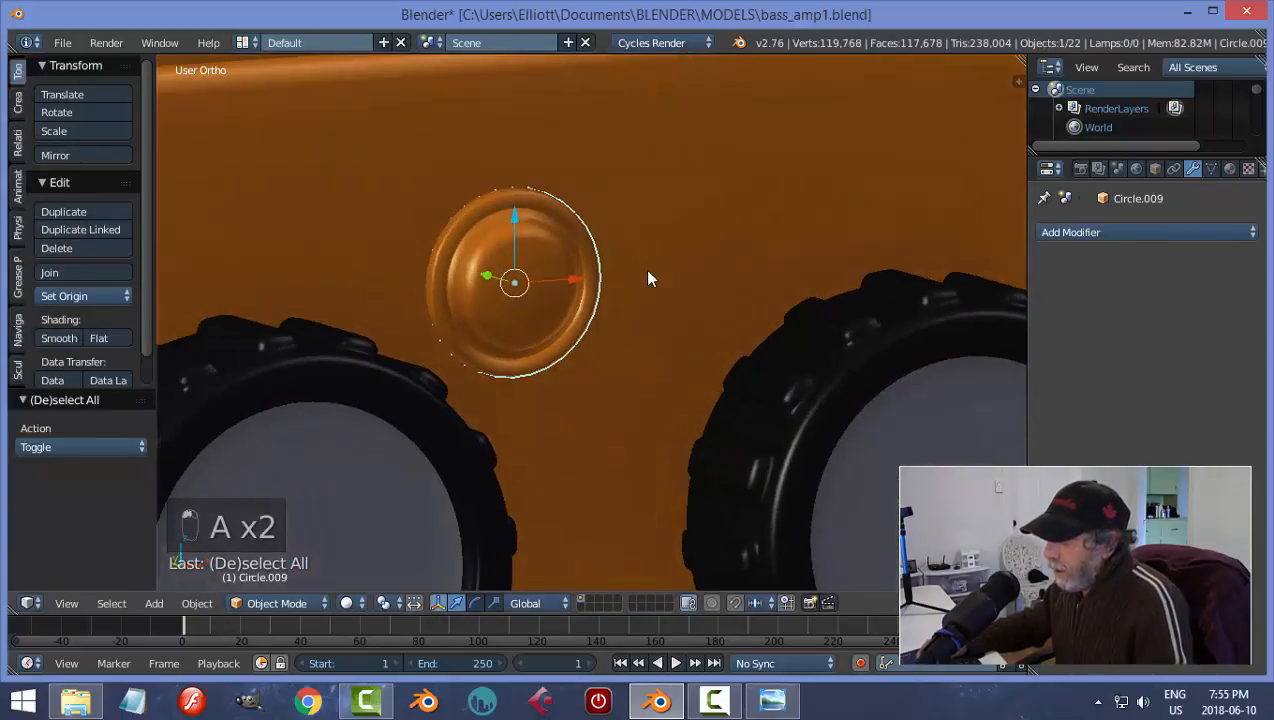
key("Tab")
middle_click_drag(614, 284, 466, 236)
scroll(462, 229, "up", 1)
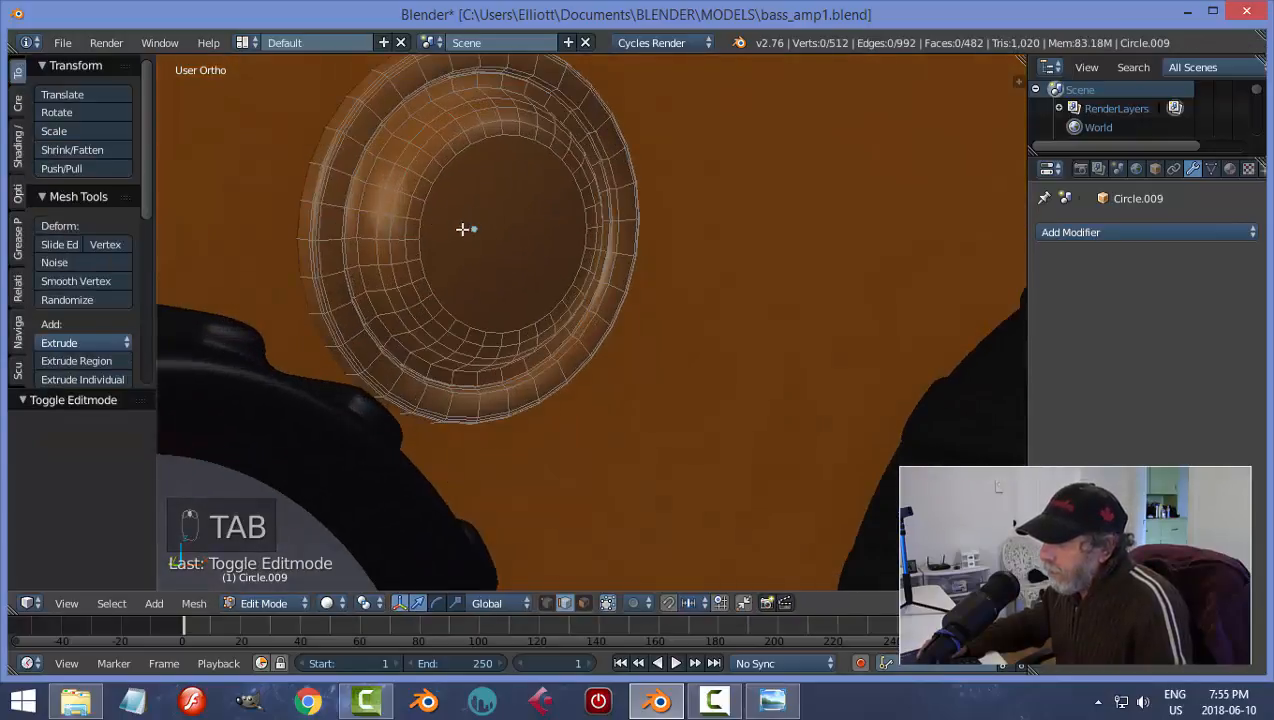
right_click(404, 124, "alt")
middle_click_drag(595, 243, 660, 234)
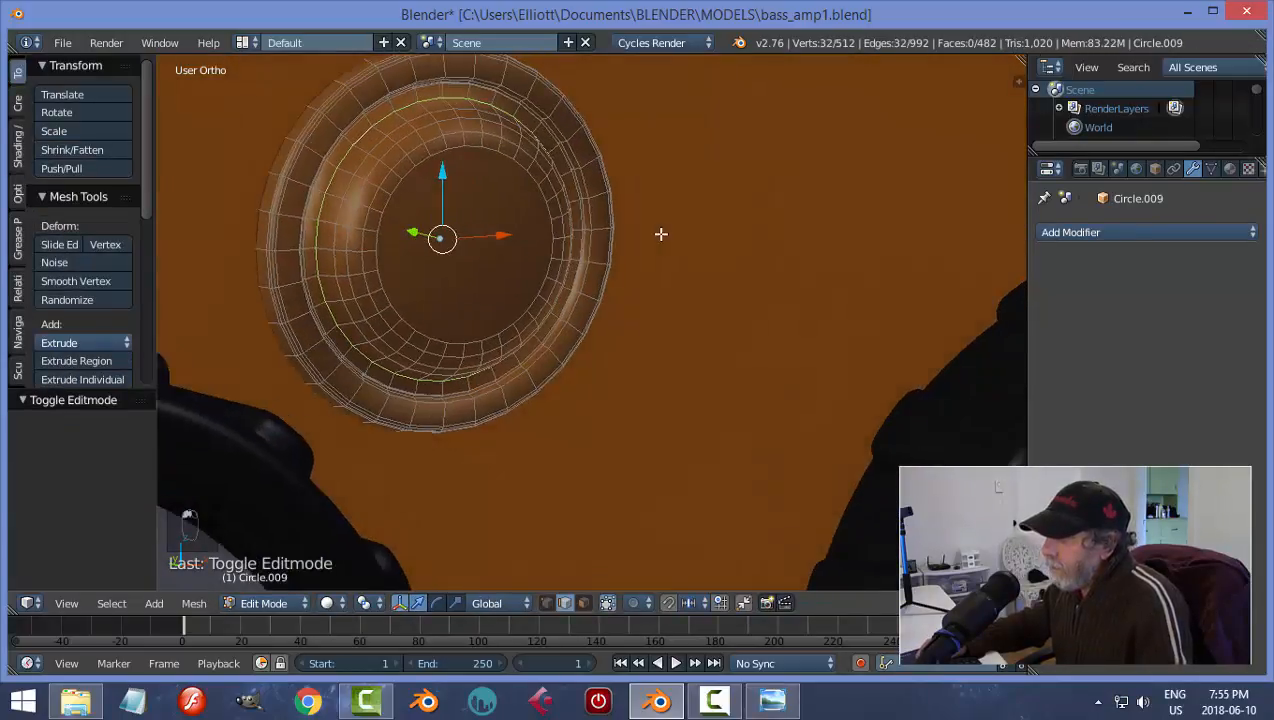
key("s")
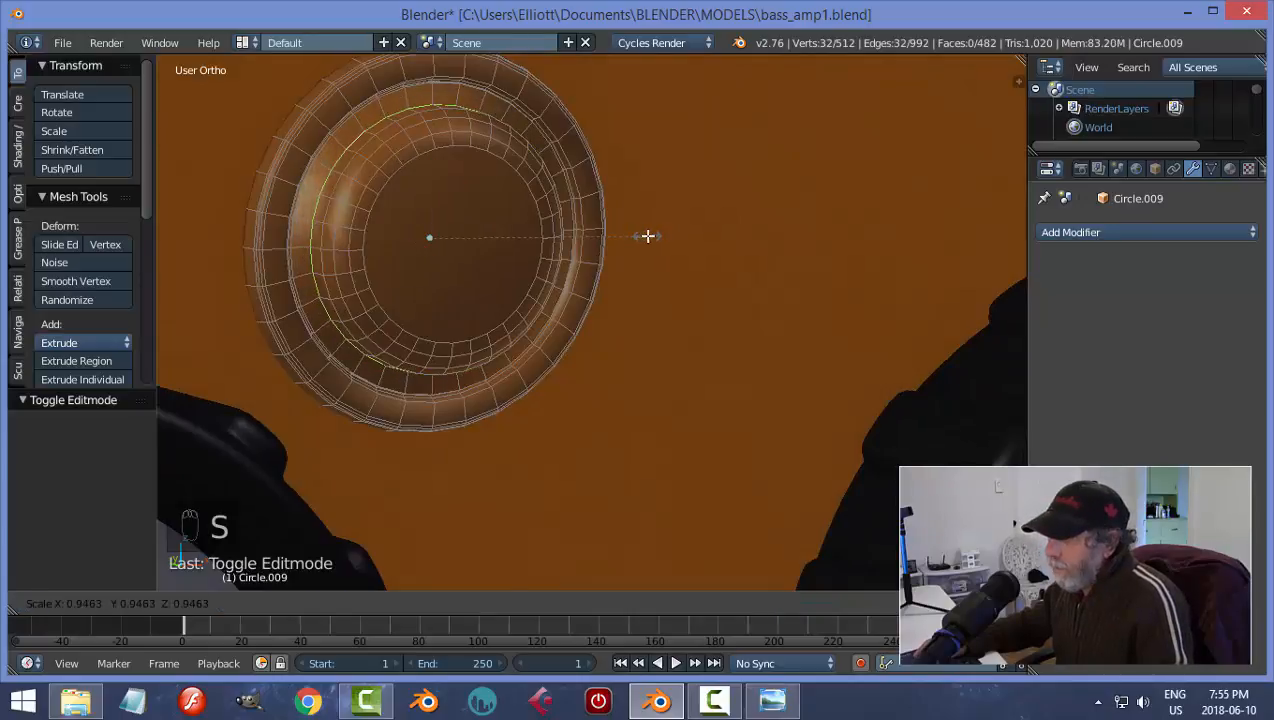
left_click(646, 235)
key("Tab")
left_click(513, 244)
- Replace the fitting's orange material with the existing black material
middle_click_drag(654, 250, 803, 272)
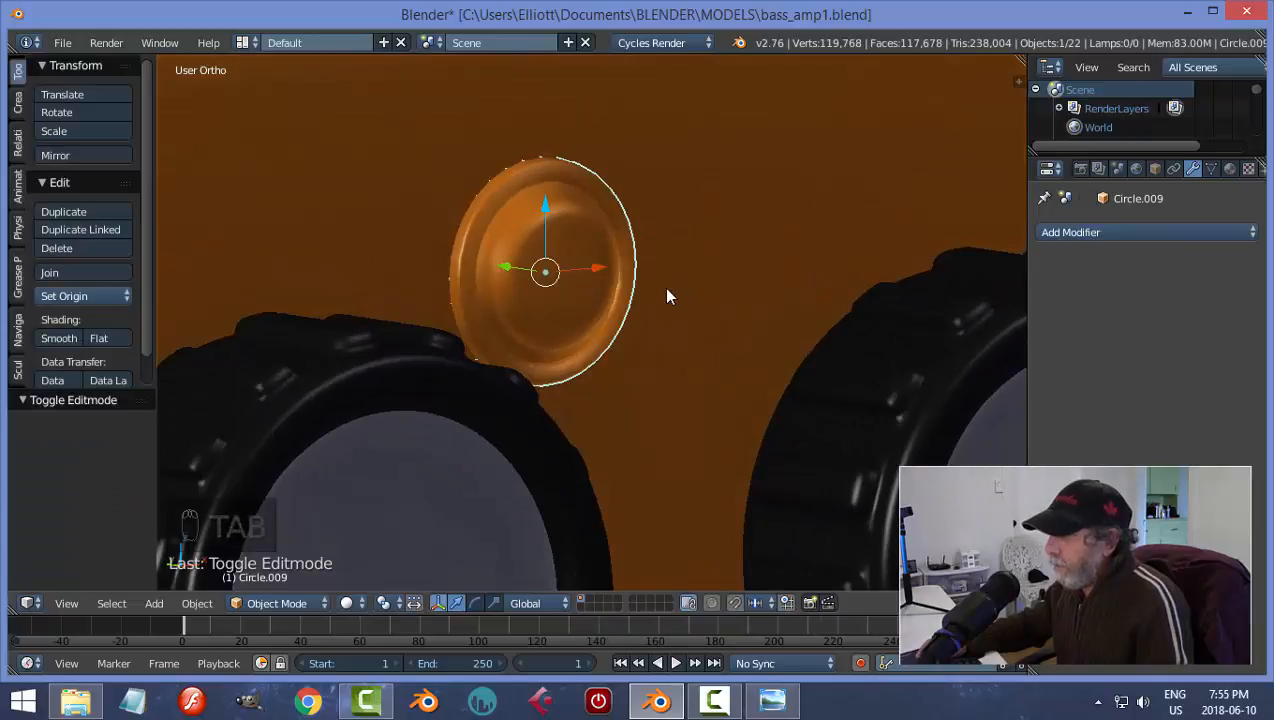
mouse_move(663, 287)
middle_mouse_down()
mouse_move(680, 277)
mouse_move(650, 278)
middle_mouse_up()
left_click(1050, 233)
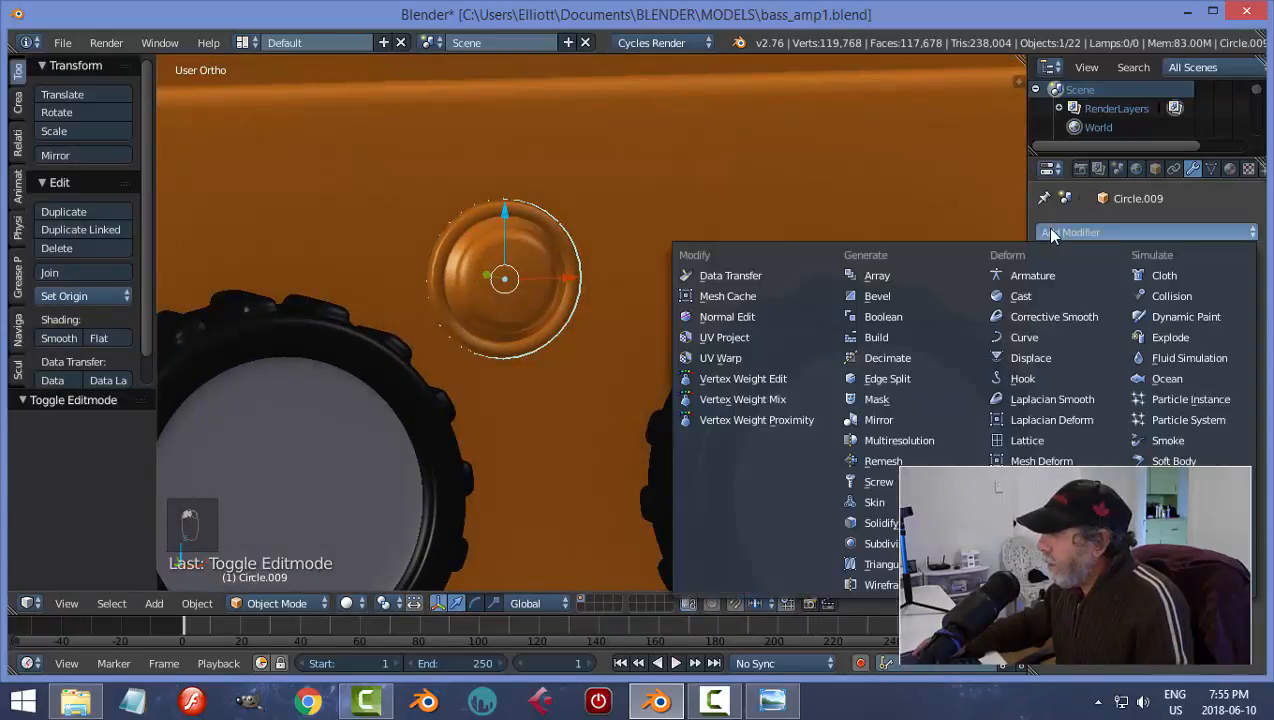
left_click(1229, 169)
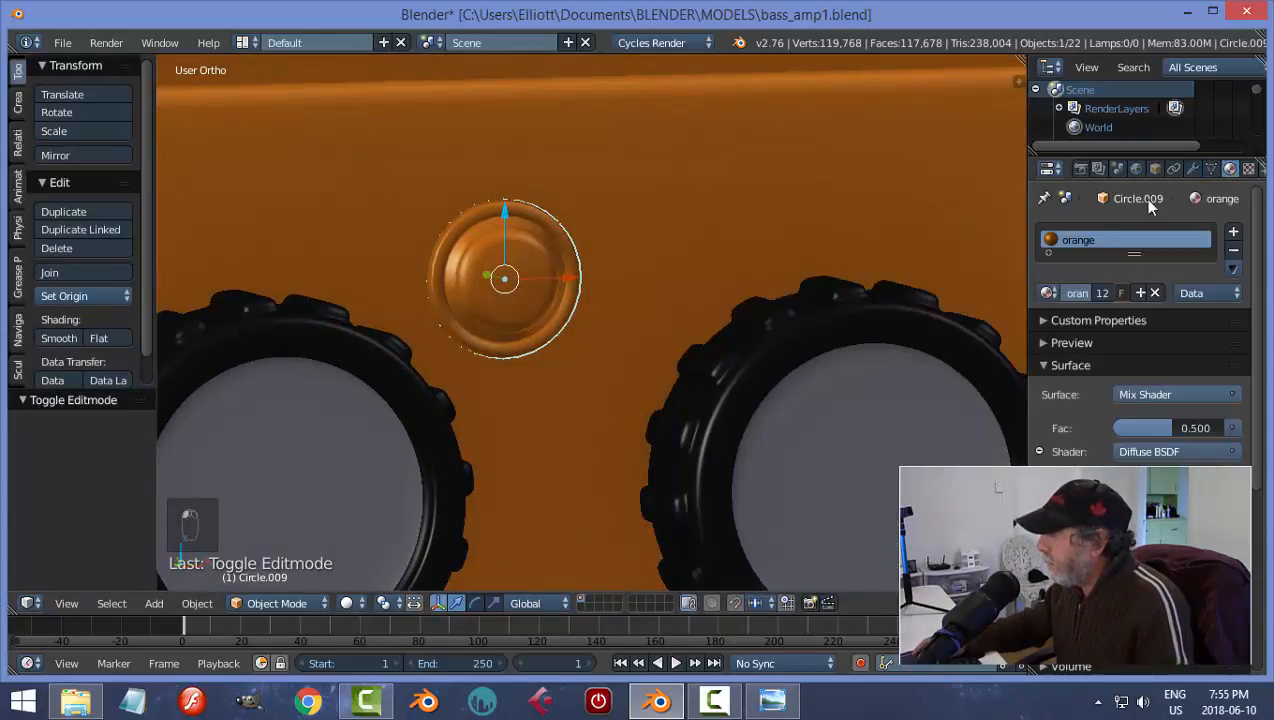
left_click(1048, 292)
left_click(868, 316)
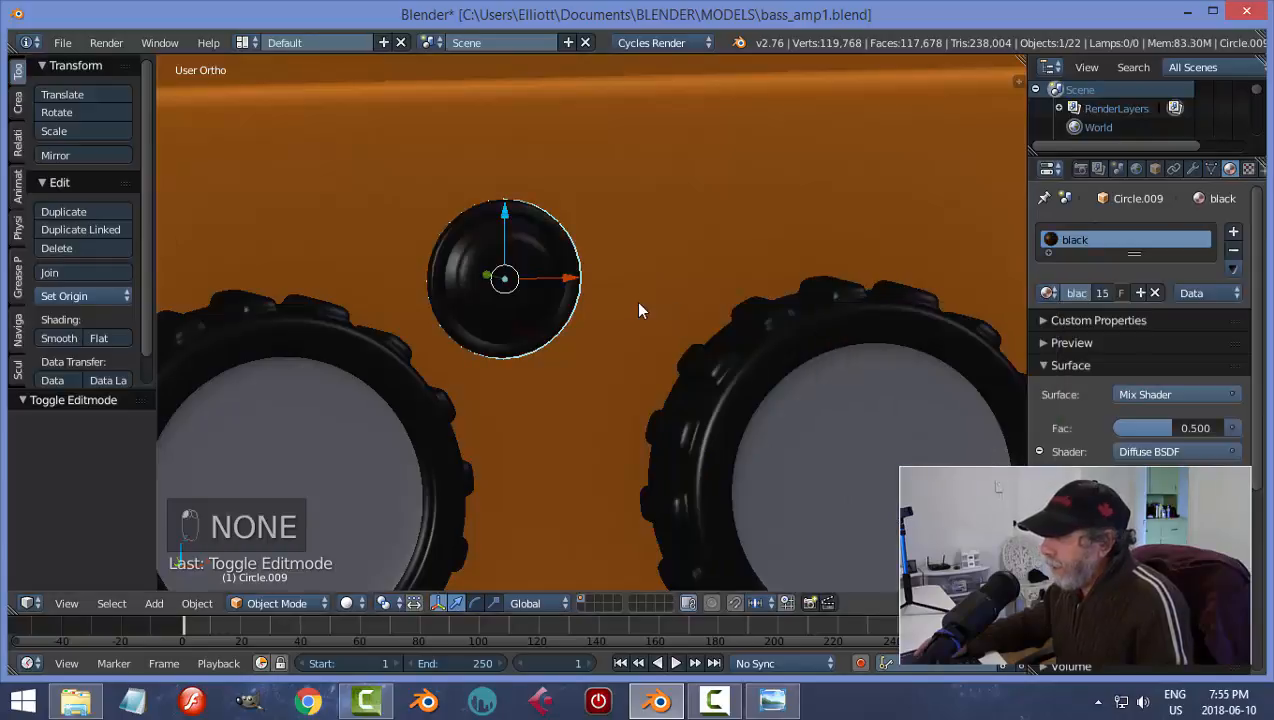
- Add a second material slot to the fitting and create a new material in it
key("Tab")
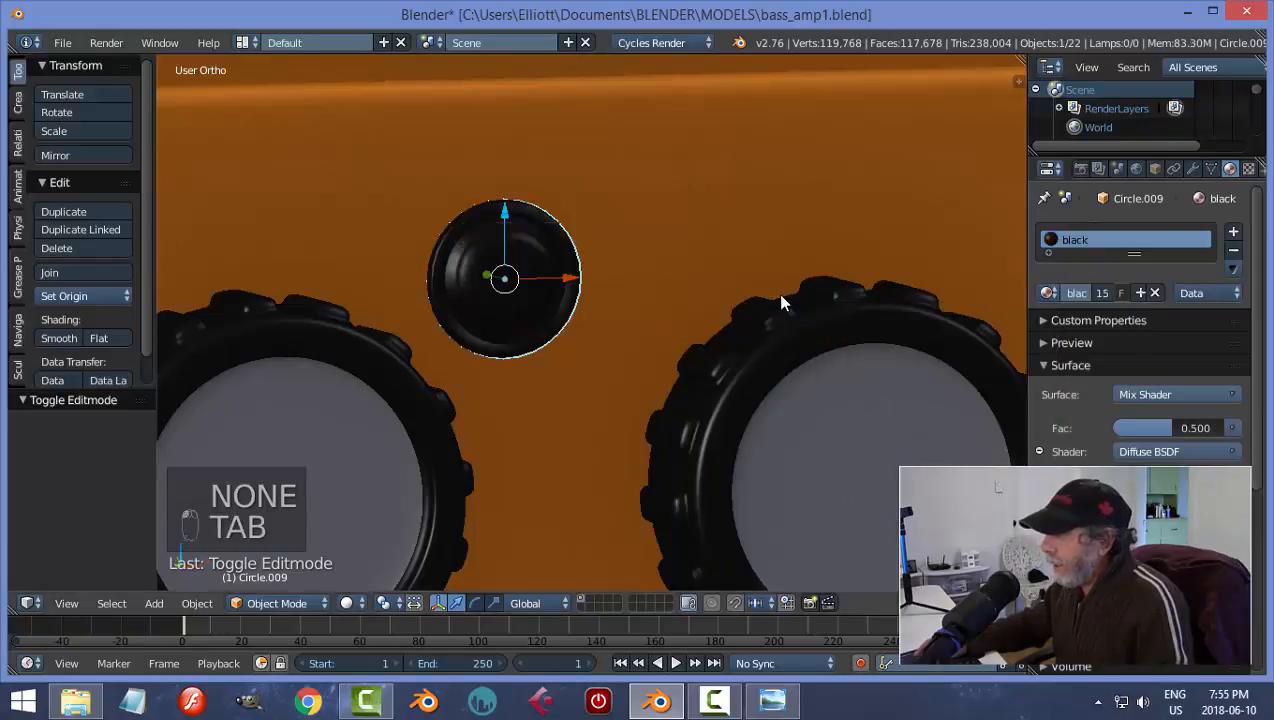
left_click(1047, 293)
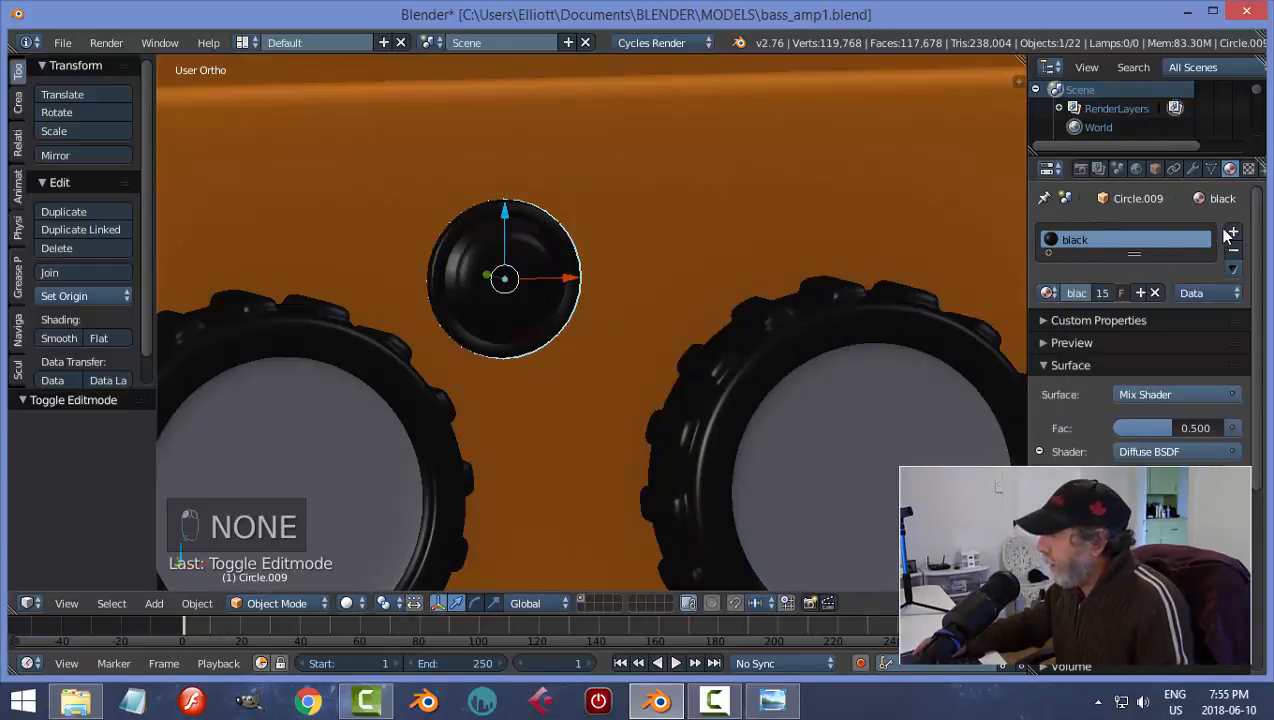
left_click(1235, 232)
left_click(1120, 336)
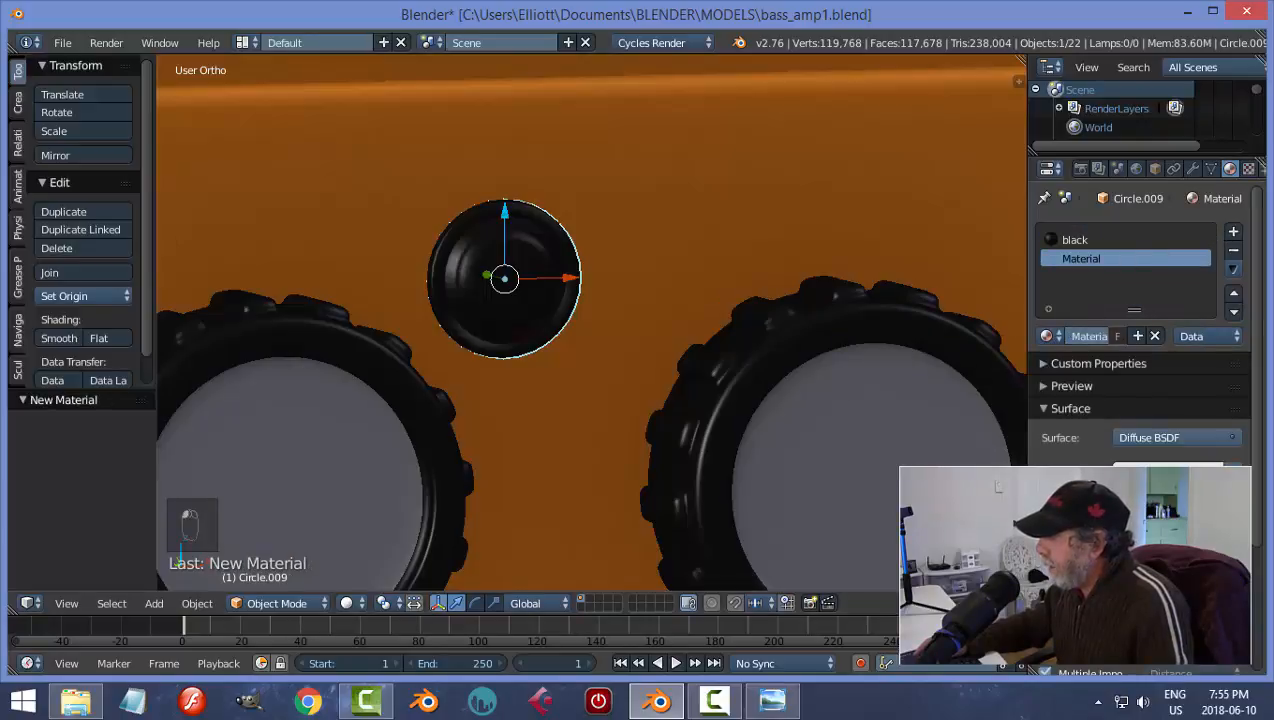
- Set the new material's surface to a Mix Shader with a dark red Diffuse BSDF as its first shader
left_click(1168, 470)
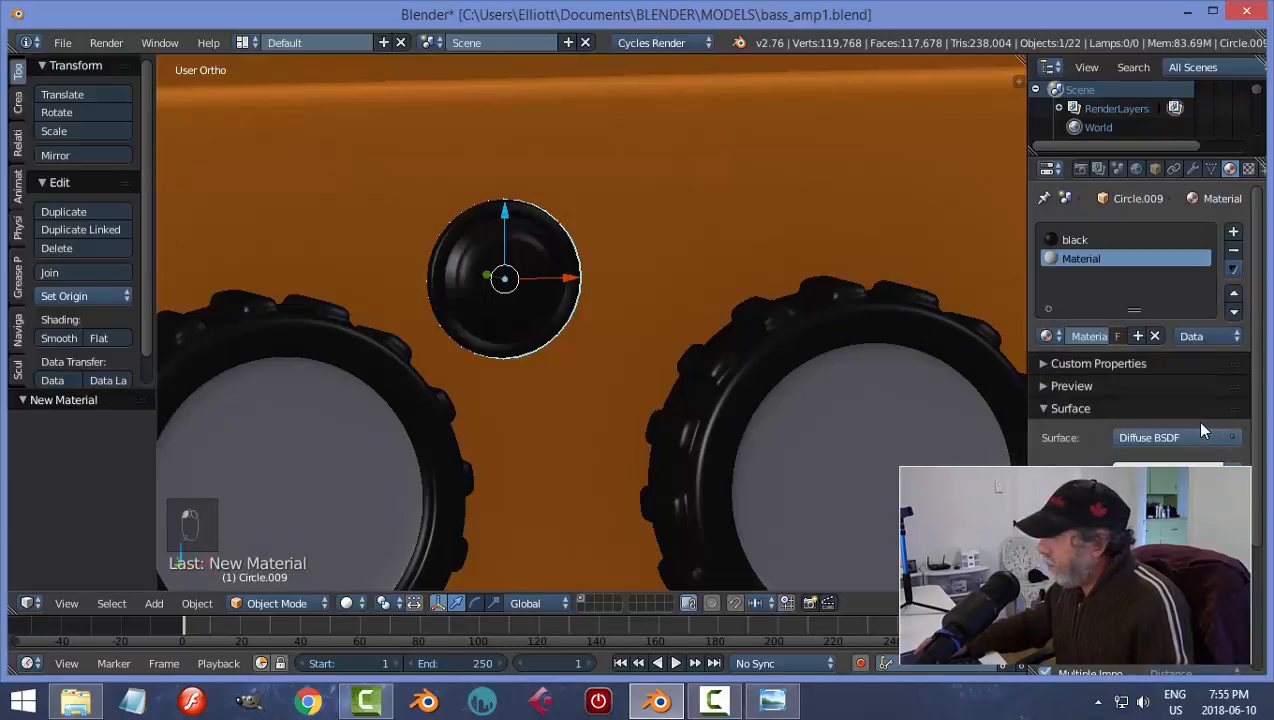
left_click(1184, 436)
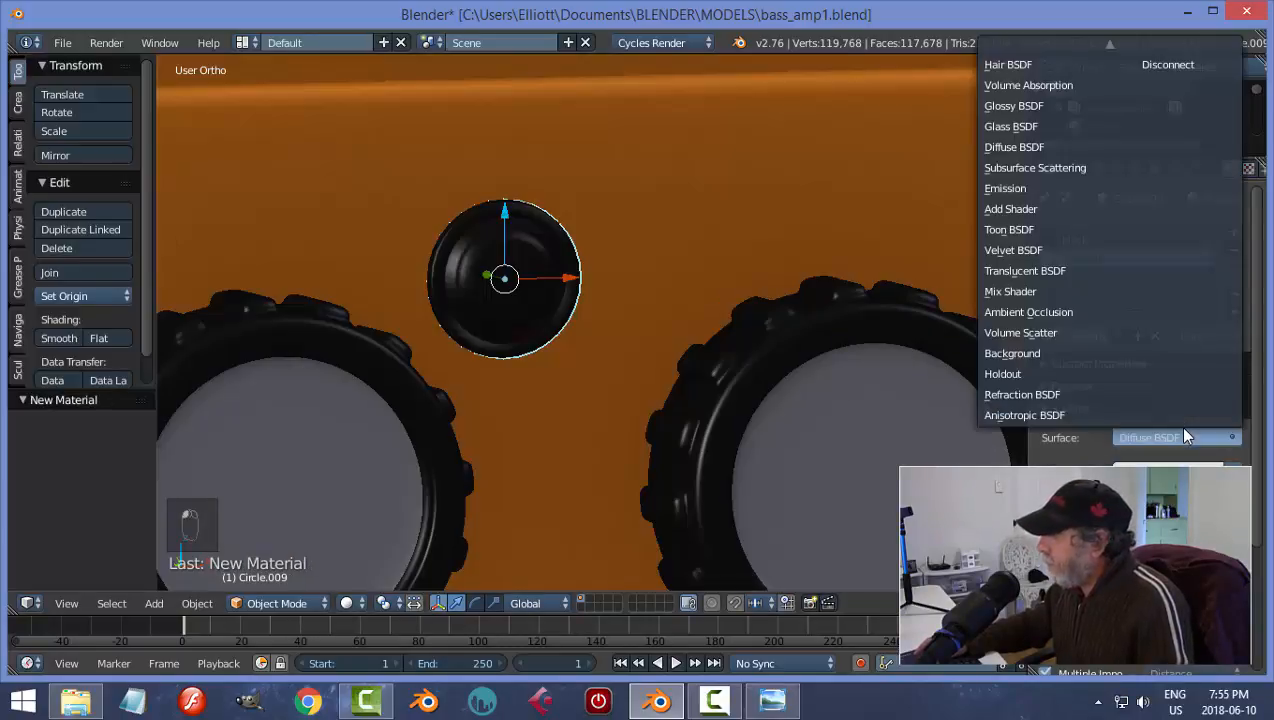
left_click(1012, 291)
scroll(1183, 405, "down", 3)
left_click(1140, 381)
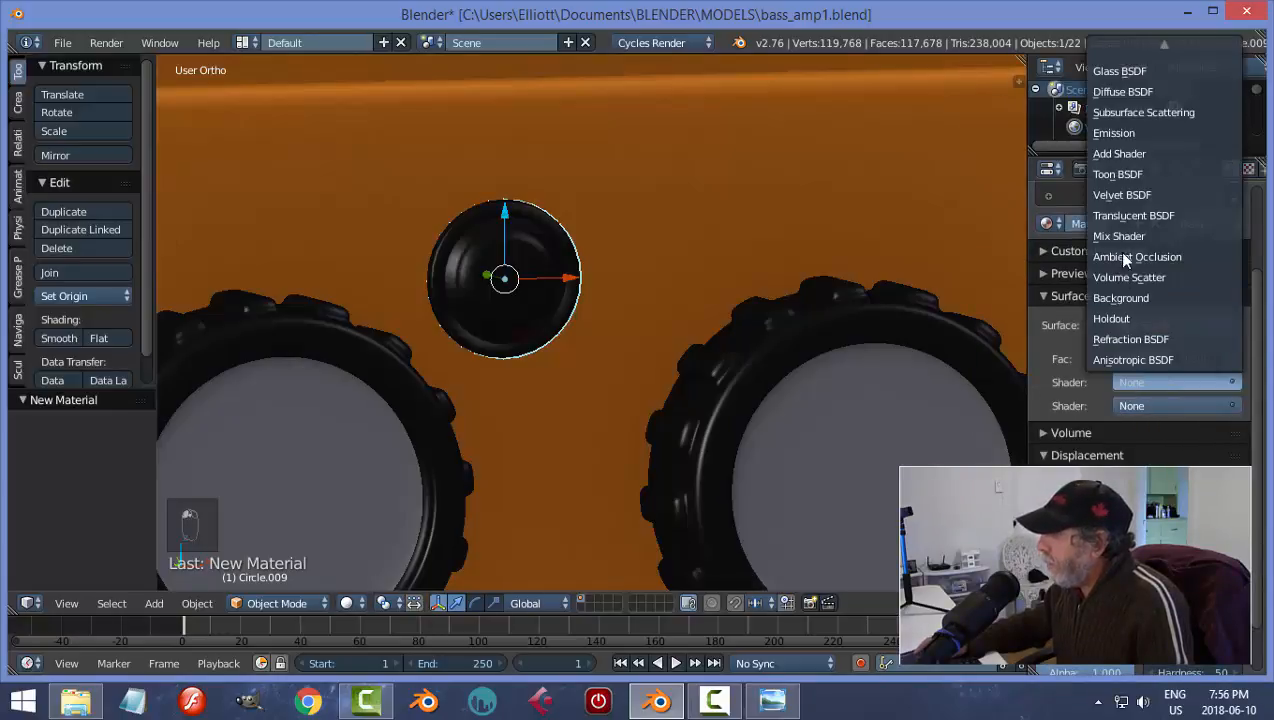
left_click(1122, 91)
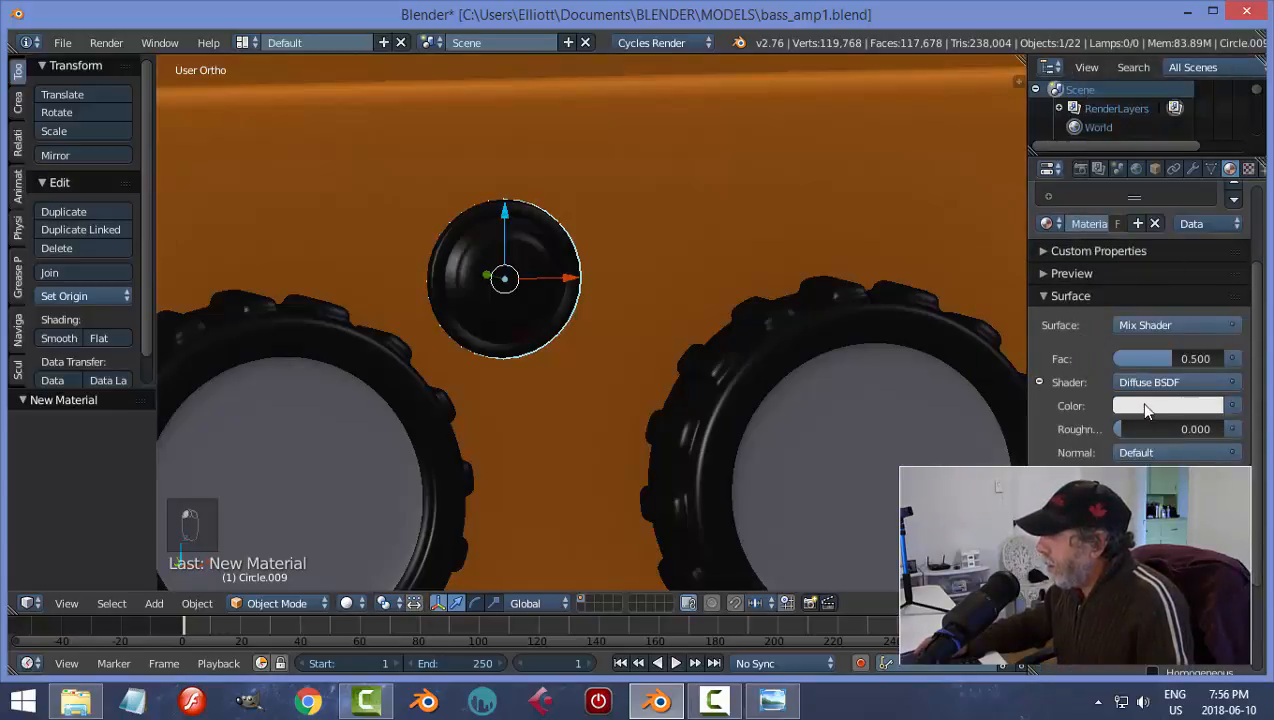
left_click(1147, 406)
left_click_drag(1102, 240, 1120, 272)
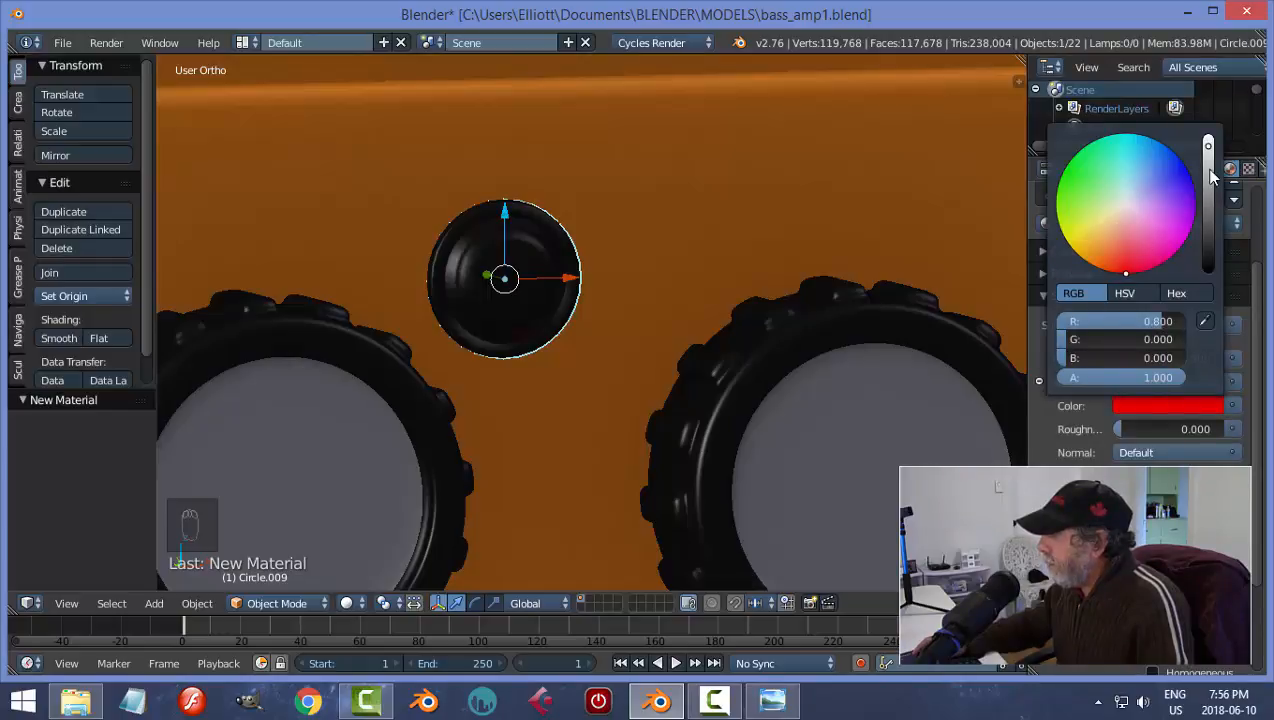
left_click_drag(1212, 176, 1208, 212)
- Use a Glossy BSDF as the mix's second shader and give it a pure red color with R about 0.54
scroll(1108, 465, "down", 1)
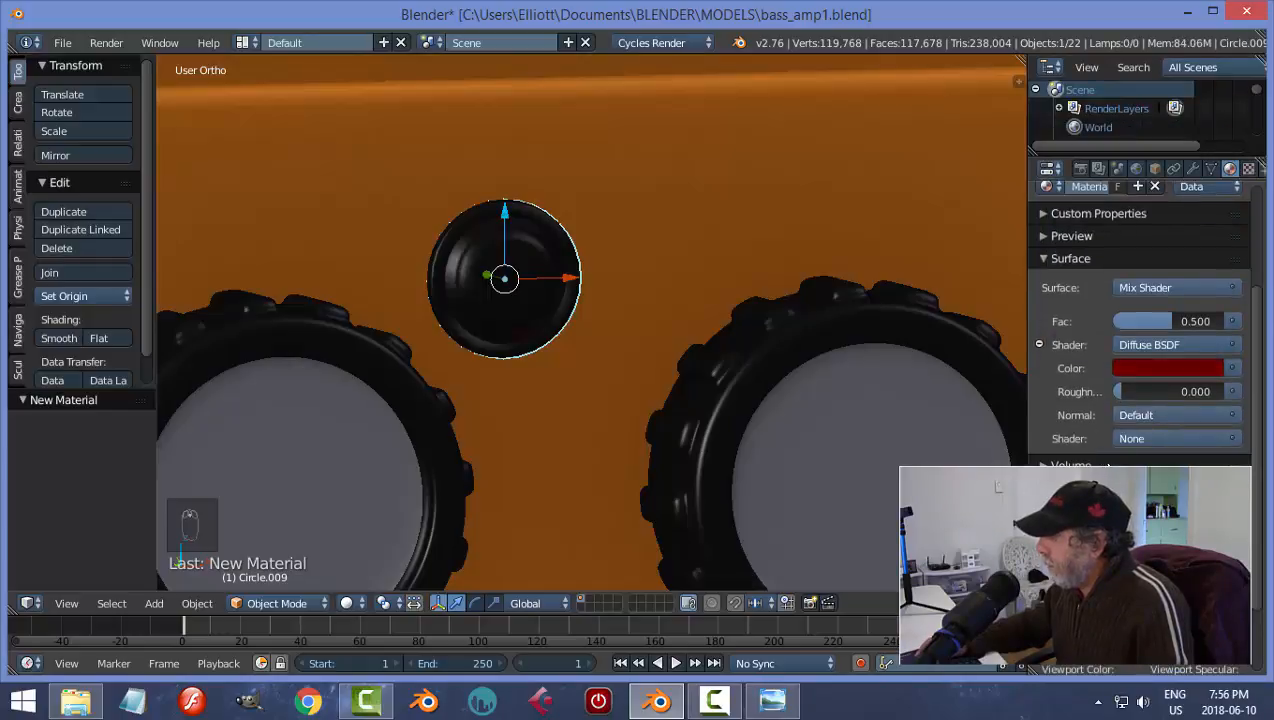
left_click(1120, 440)
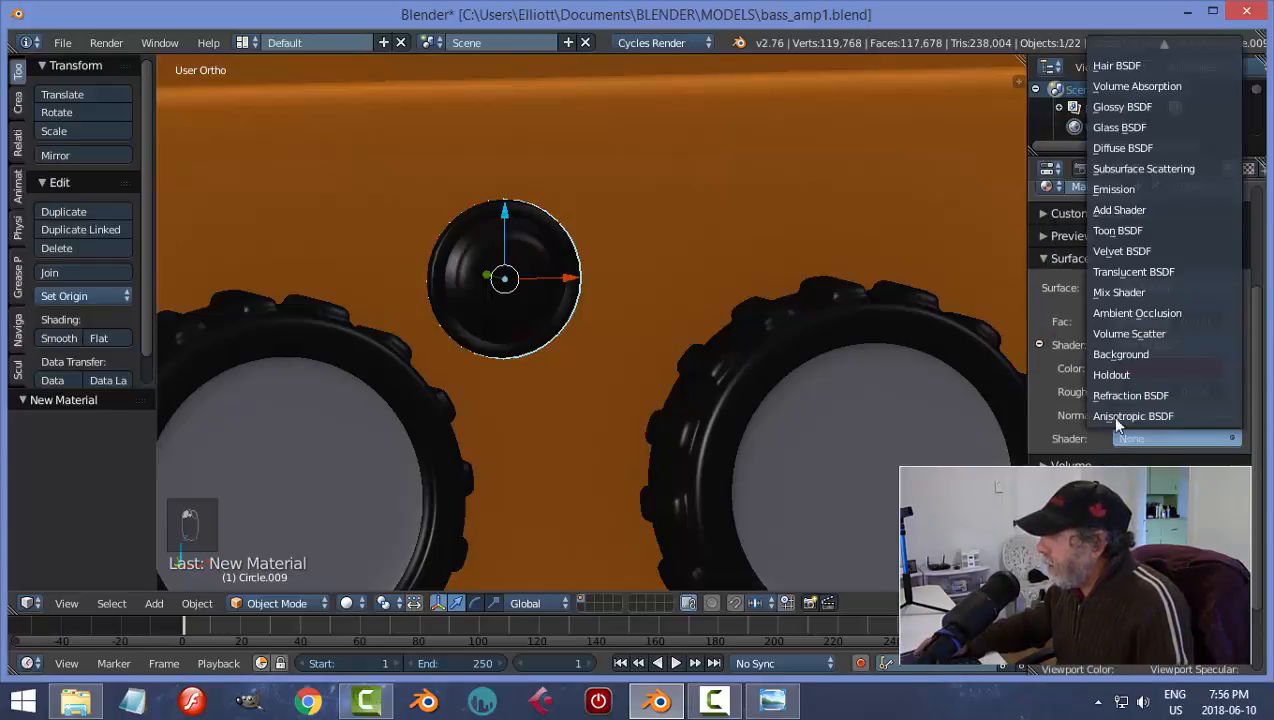
left_click(1122, 106)
left_click(1200, 368)
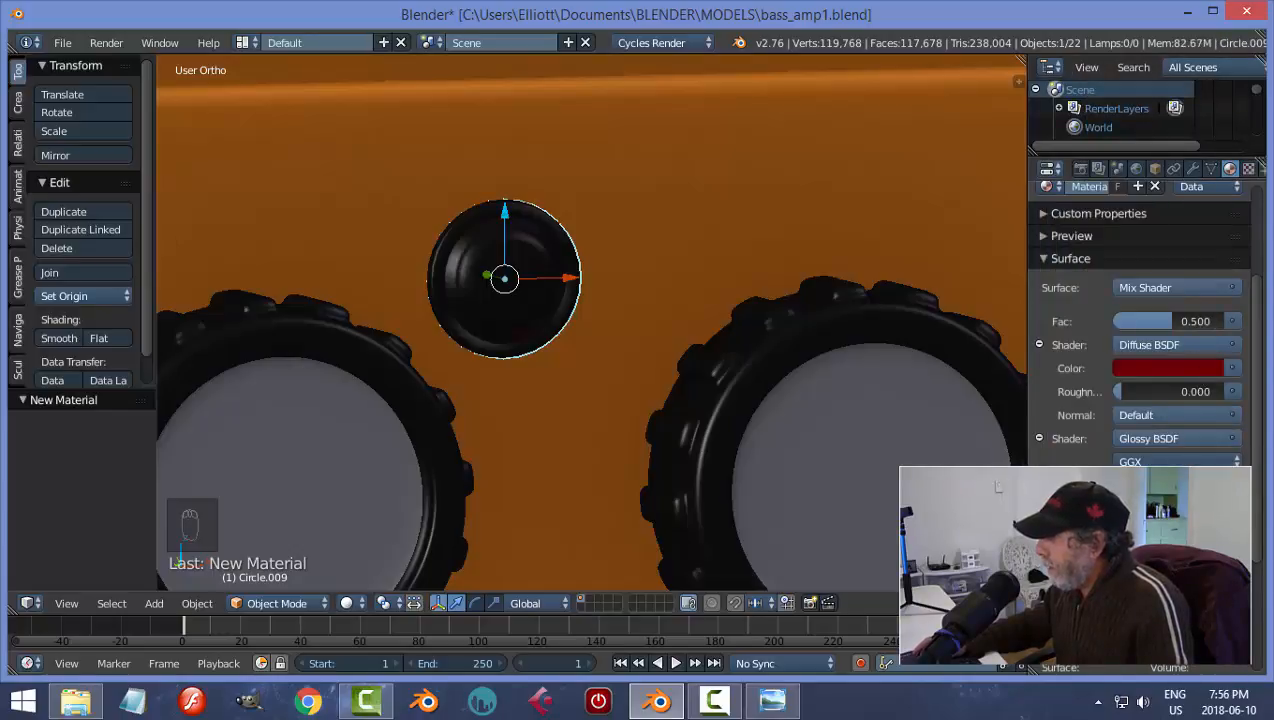
left_click(1199, 368)
left_click_drag(1208, 296, 1208, 250)
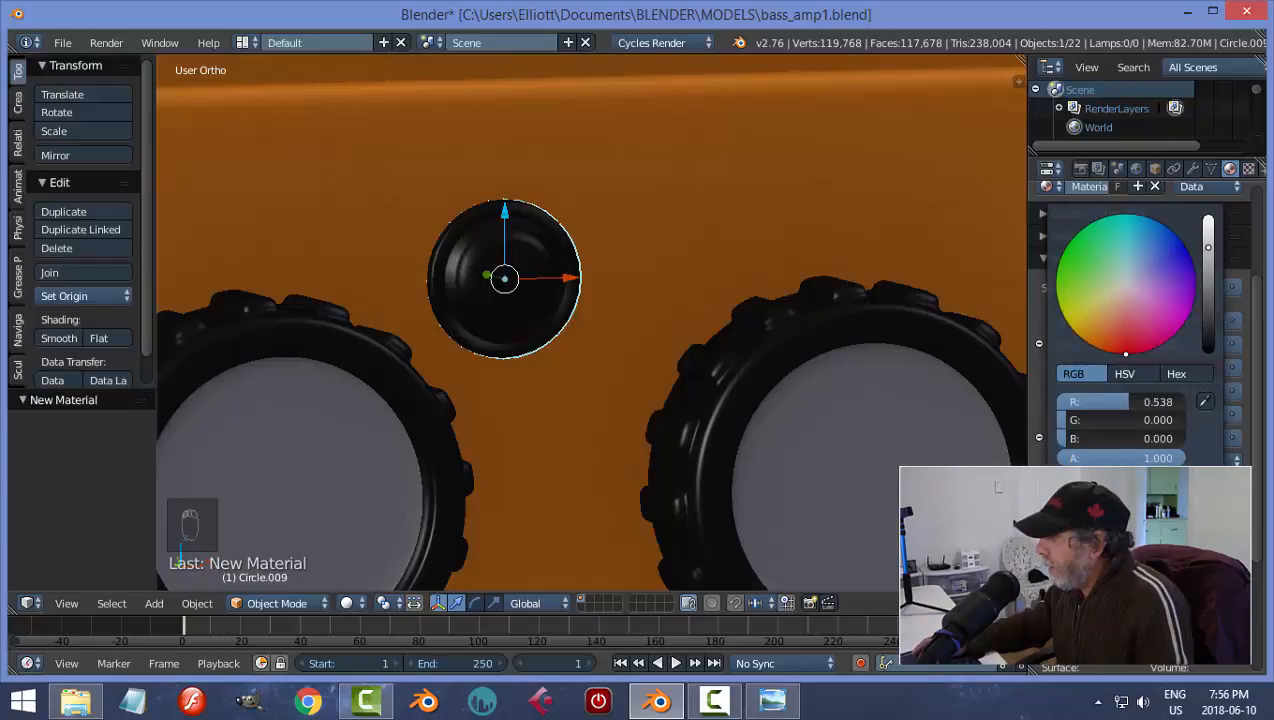
- Adjust the brightness of the Diffuse BSDF's red color to an R value of about 0.27
left_click_drag(1262, 399, 1262, 288)
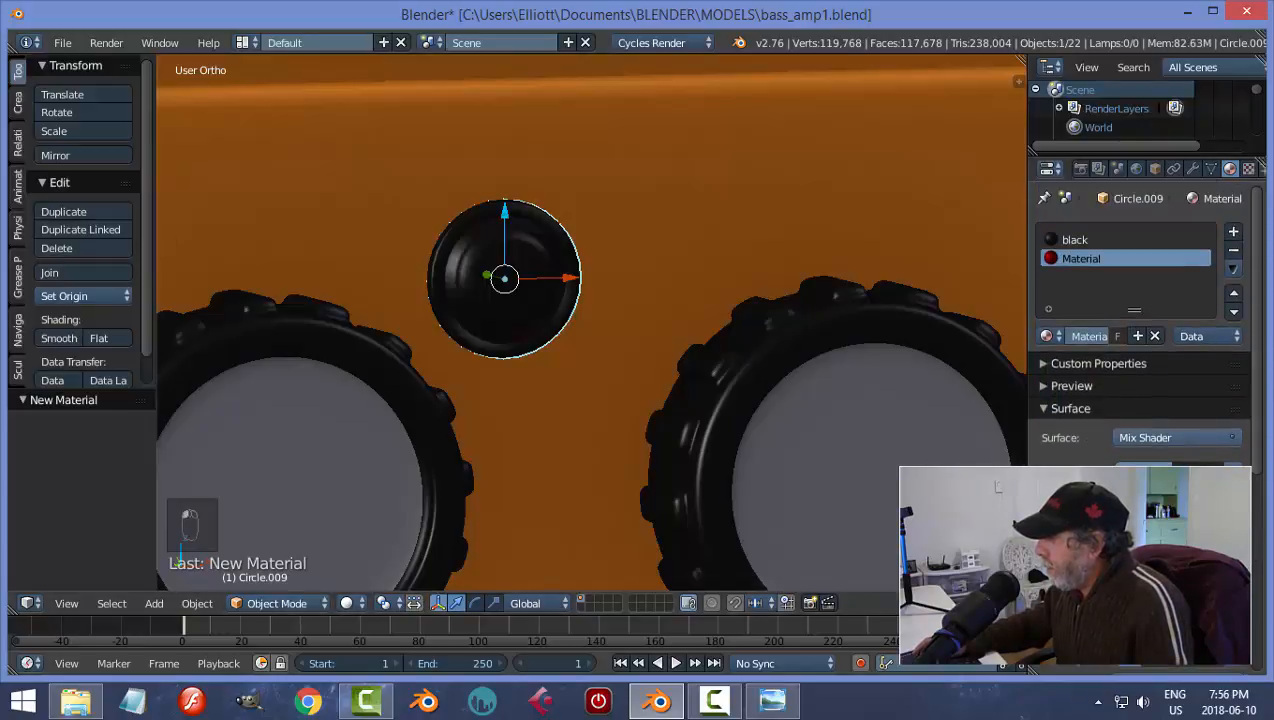
left_click(1177, 513)
left_click_drag(1208, 327, 1208, 309)
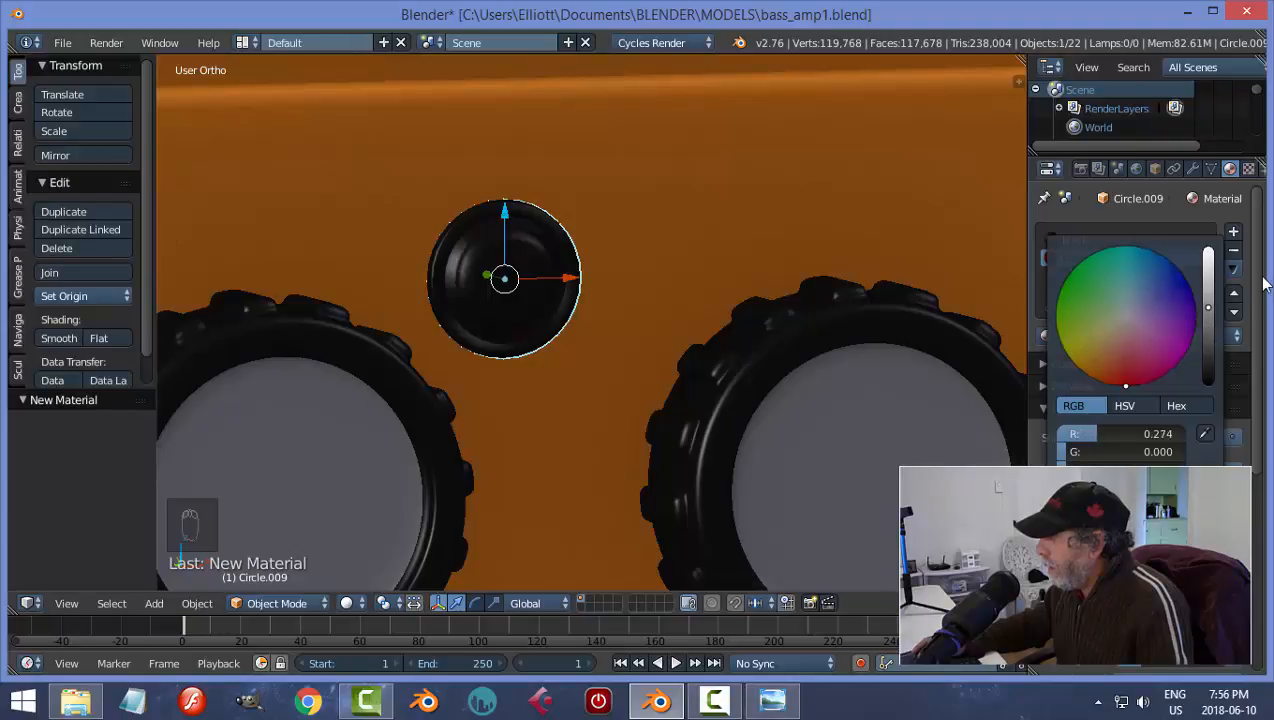
- Sample the shader's red with the eyedropper as the material's viewport color
scroll(1255, 311, "down", 8)
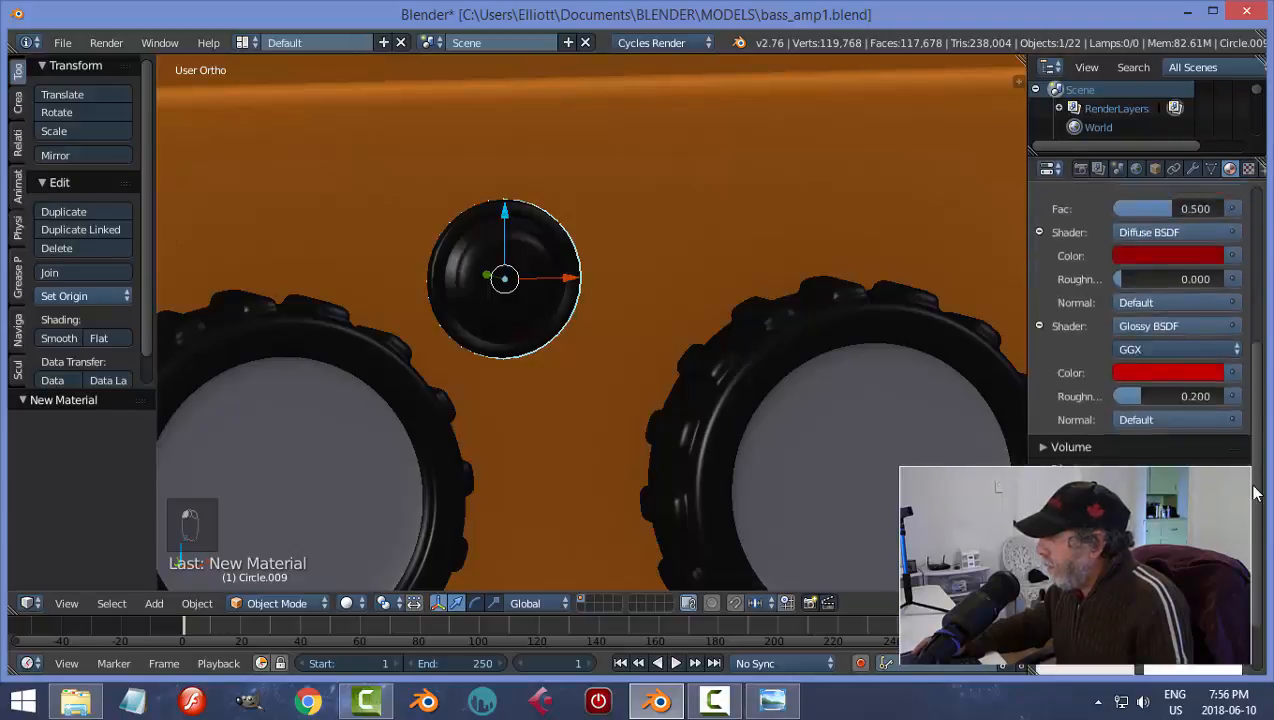
left_click(1085, 597)
left_click(1128, 525)
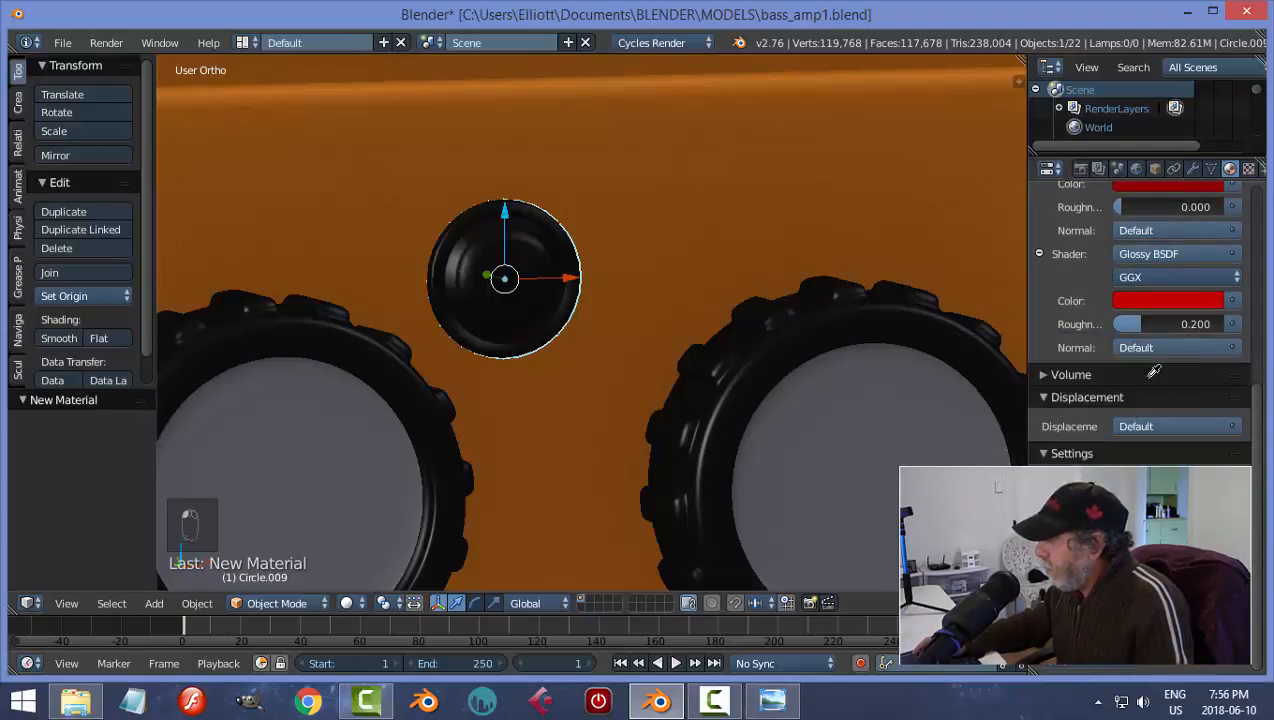
left_click_drag(1260, 405, 1272, 228)
- In Edit Mode with face selection, grow a selection five times from the dome's center face, assign the red material and return to Object Mode
key("Tab")
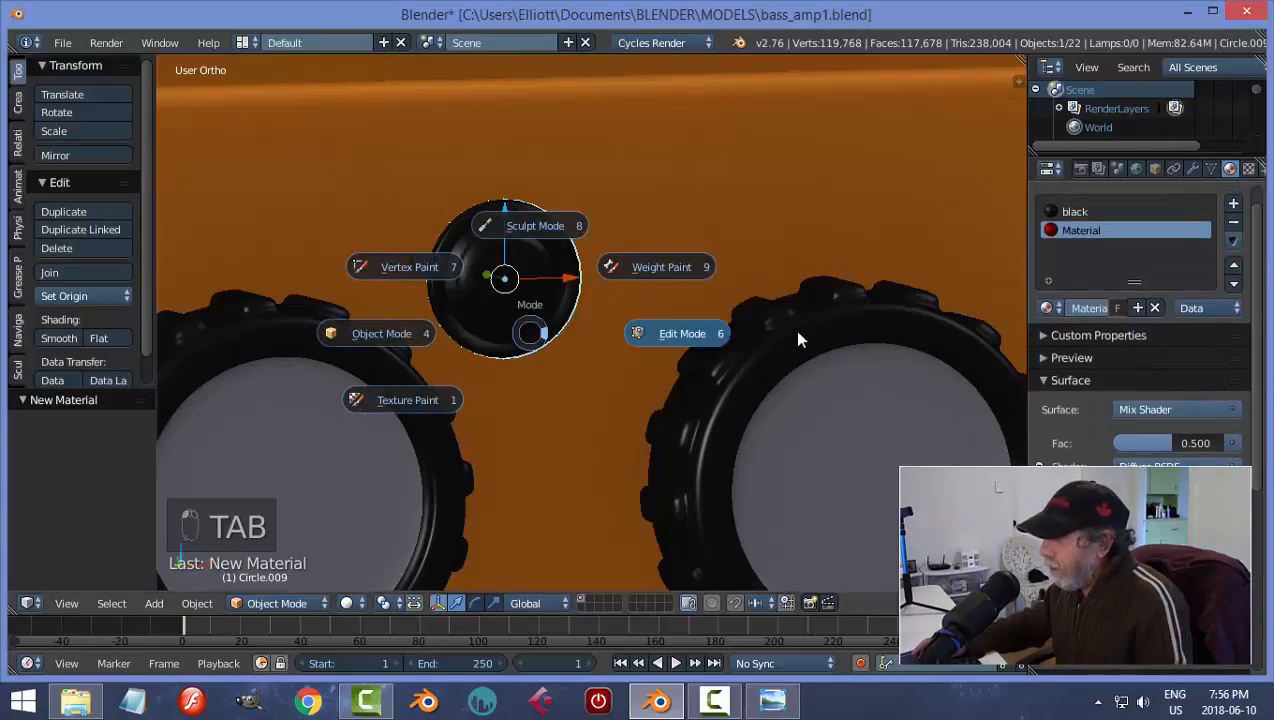
left_click(710, 337)
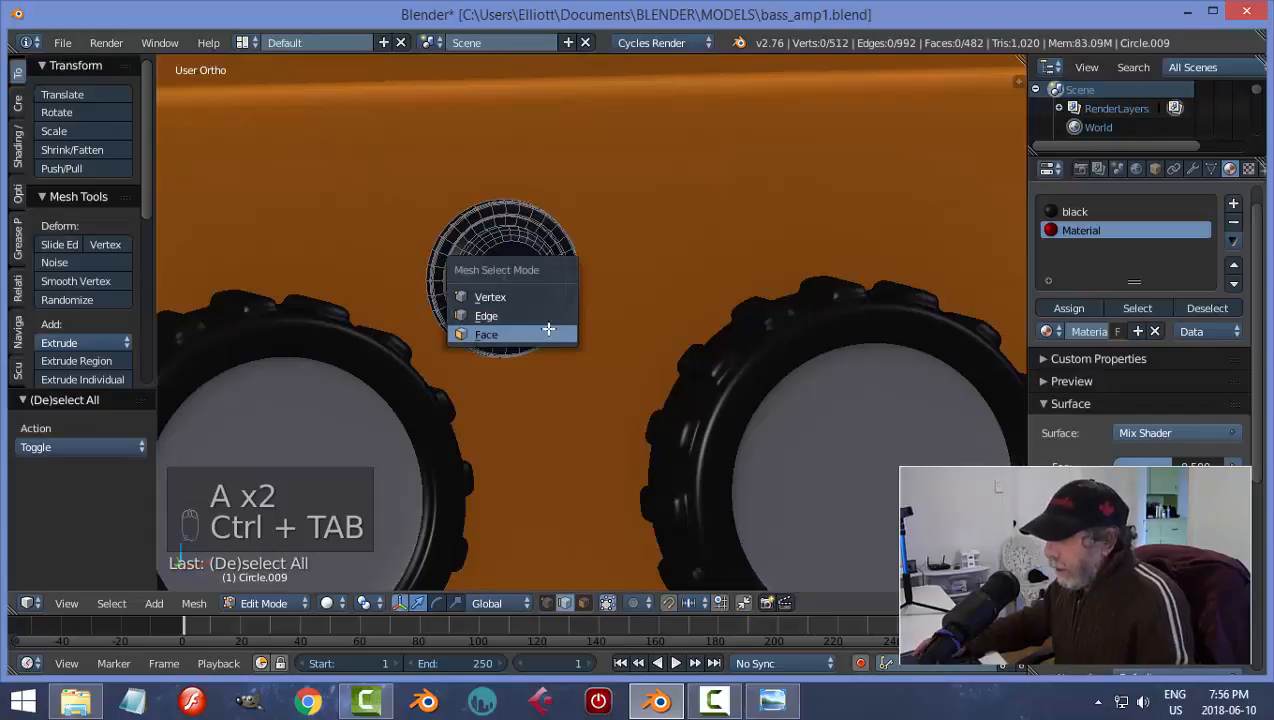
left_click(546, 334)
right_click(506, 283)
key("ctrl+KP_Add")
key("ctrl+KP_Add")
key("ctrl+KP_Add")
key("ctrl+KP_Add")
key("ctrl+KP_Add")
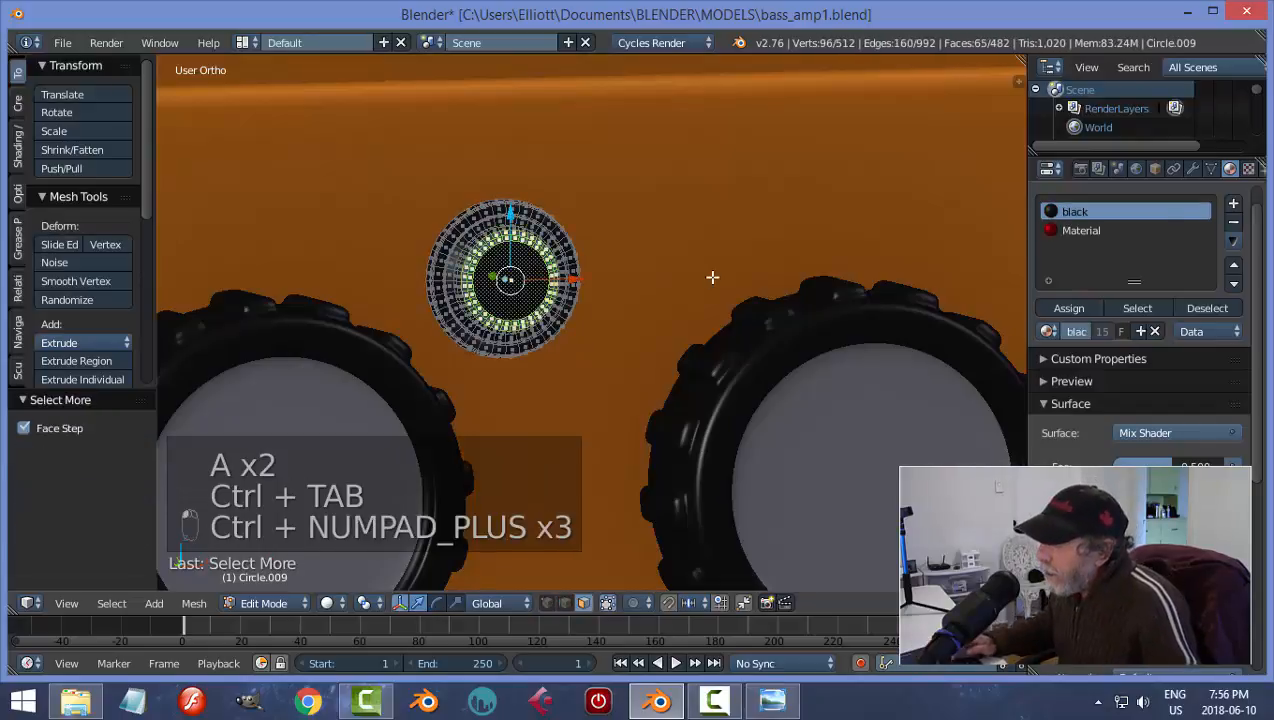
left_click(1077, 230)
left_click(1071, 310)
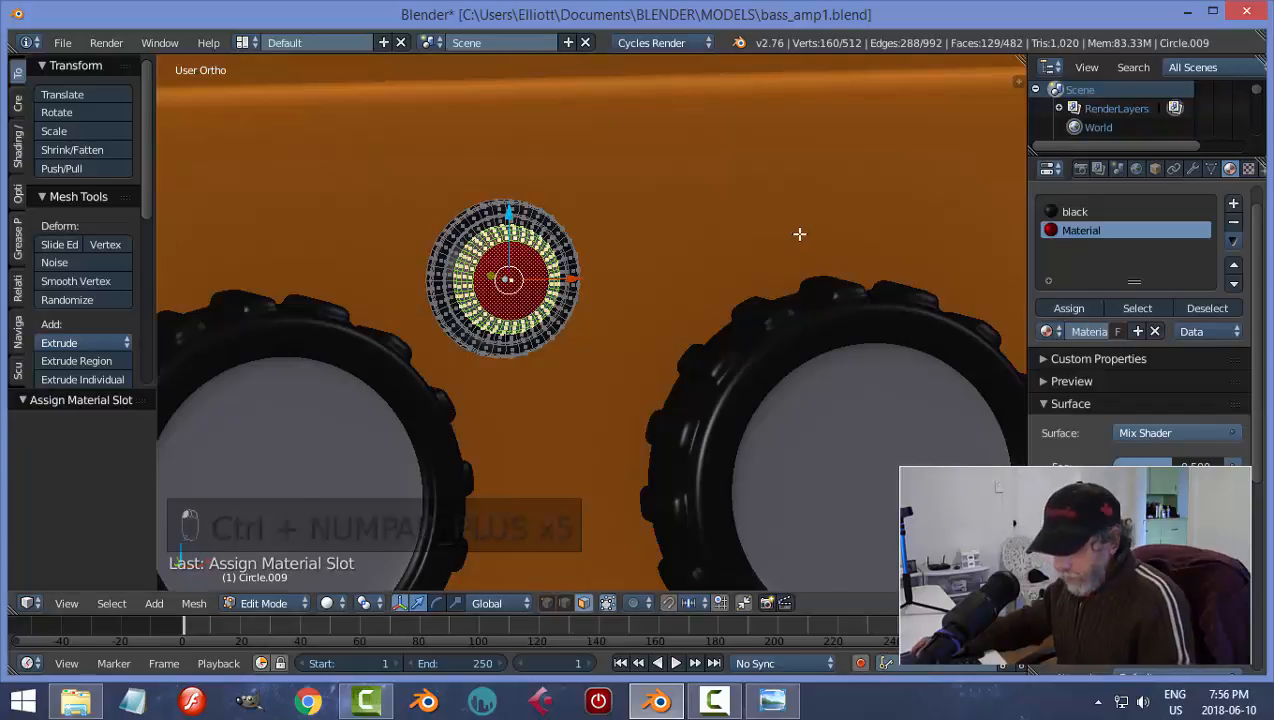
key("a")
key("Tab")
left_click(681, 234)
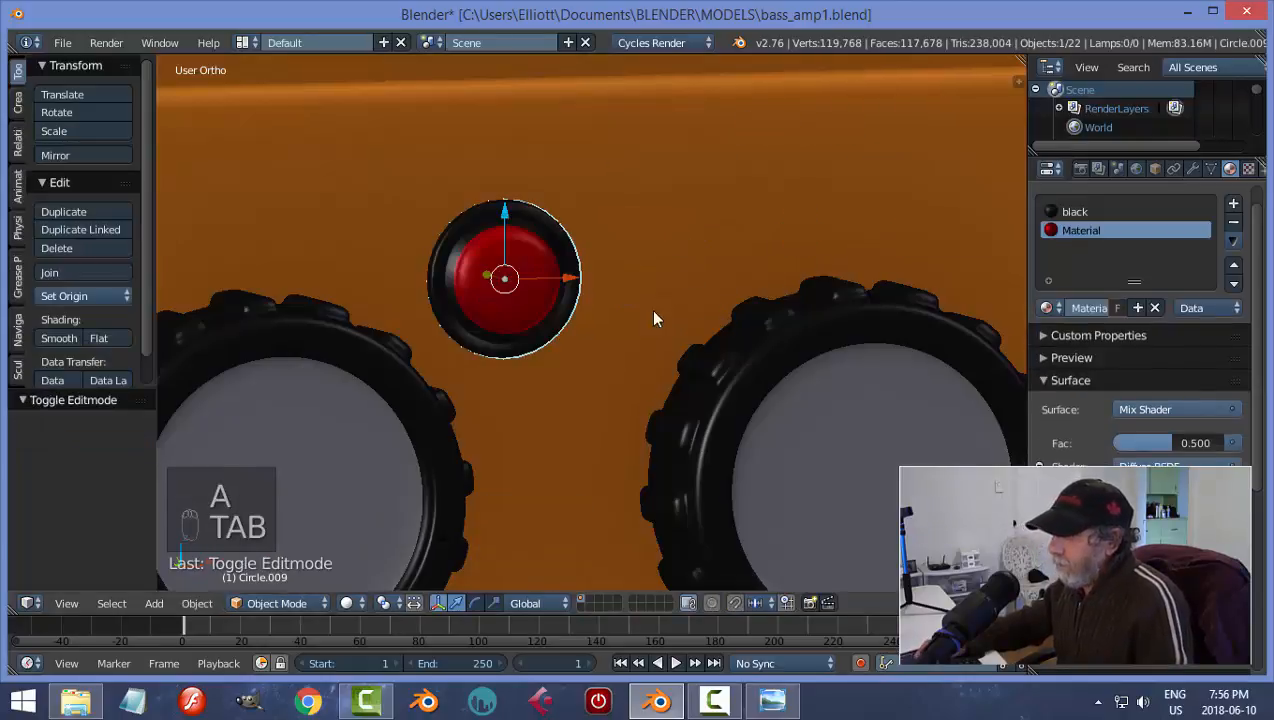
- Replace the red material in the fitting's second slot with the existing orange material
scroll(650, 309, "down", 5)
key("a")
mouse_move(677, 341)
middle_mouse_down()
mouse_move(671, 328)
mouse_move(689, 353)
middle_mouse_up()
scroll(595, 360, "up", 2)
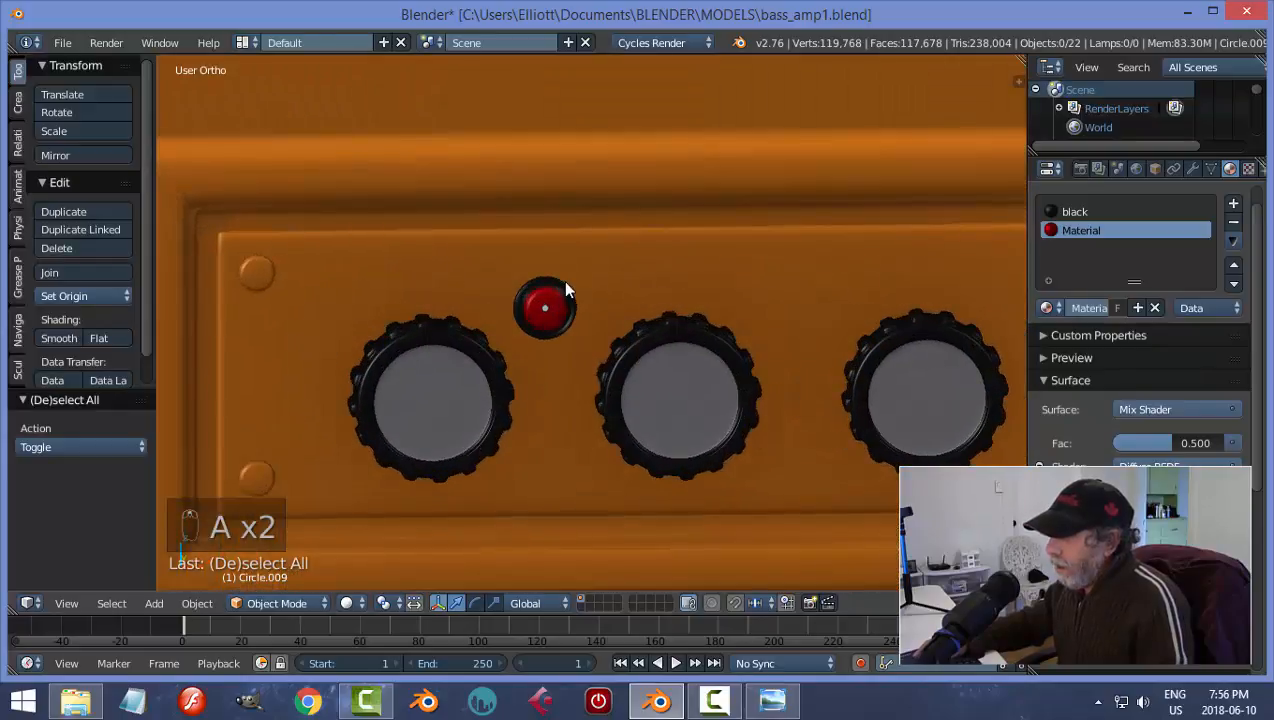
scroll(682, 340, "up", 4)
scroll(682, 340, "down", 5)
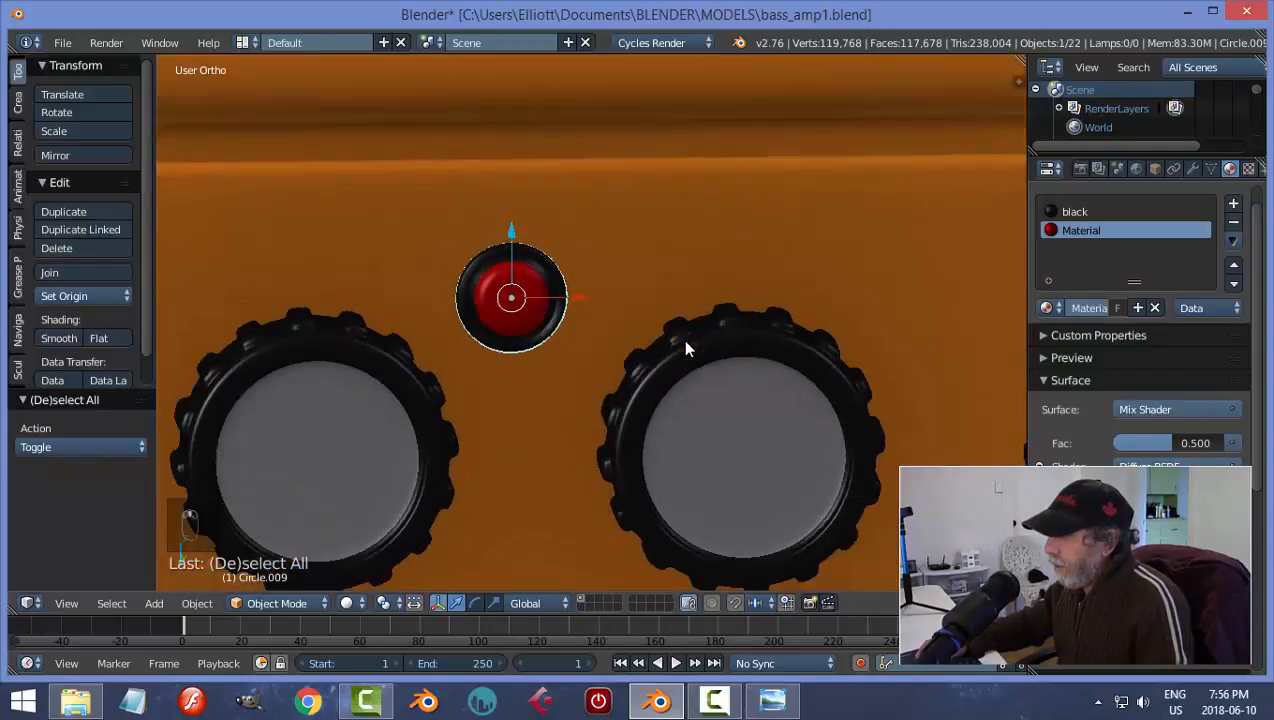
left_click(1046, 308)
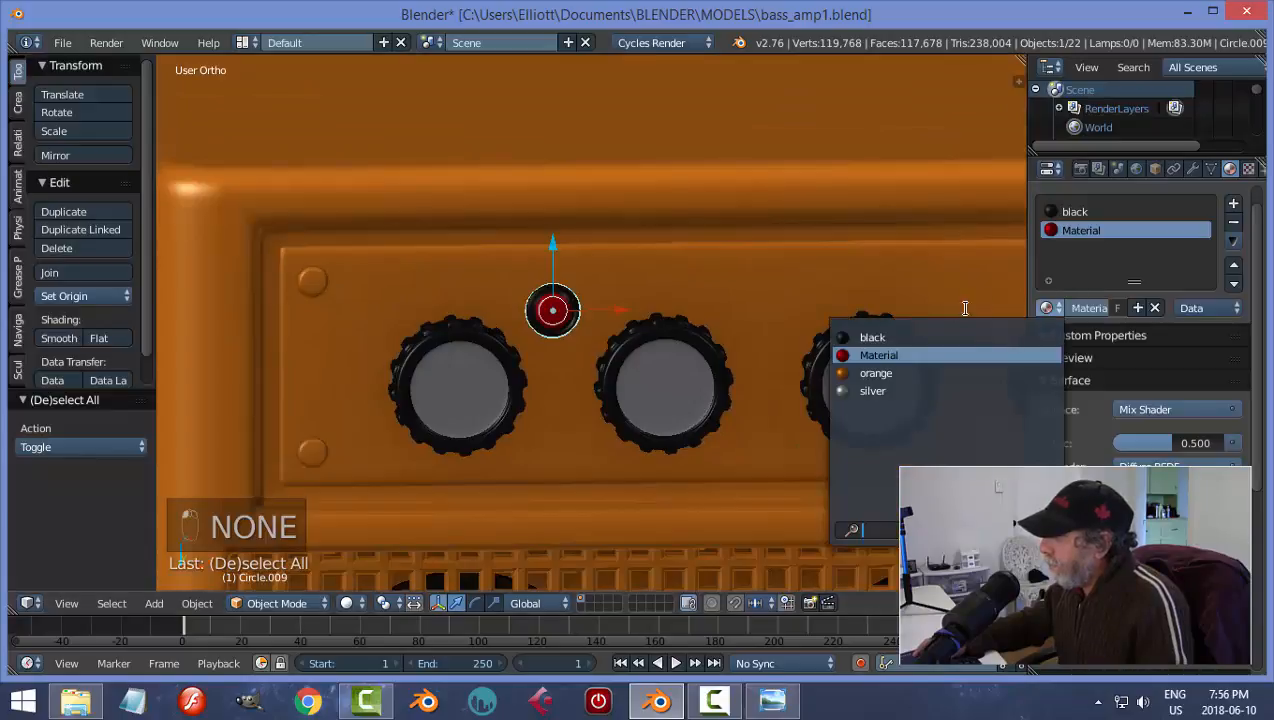
left_click(885, 369)
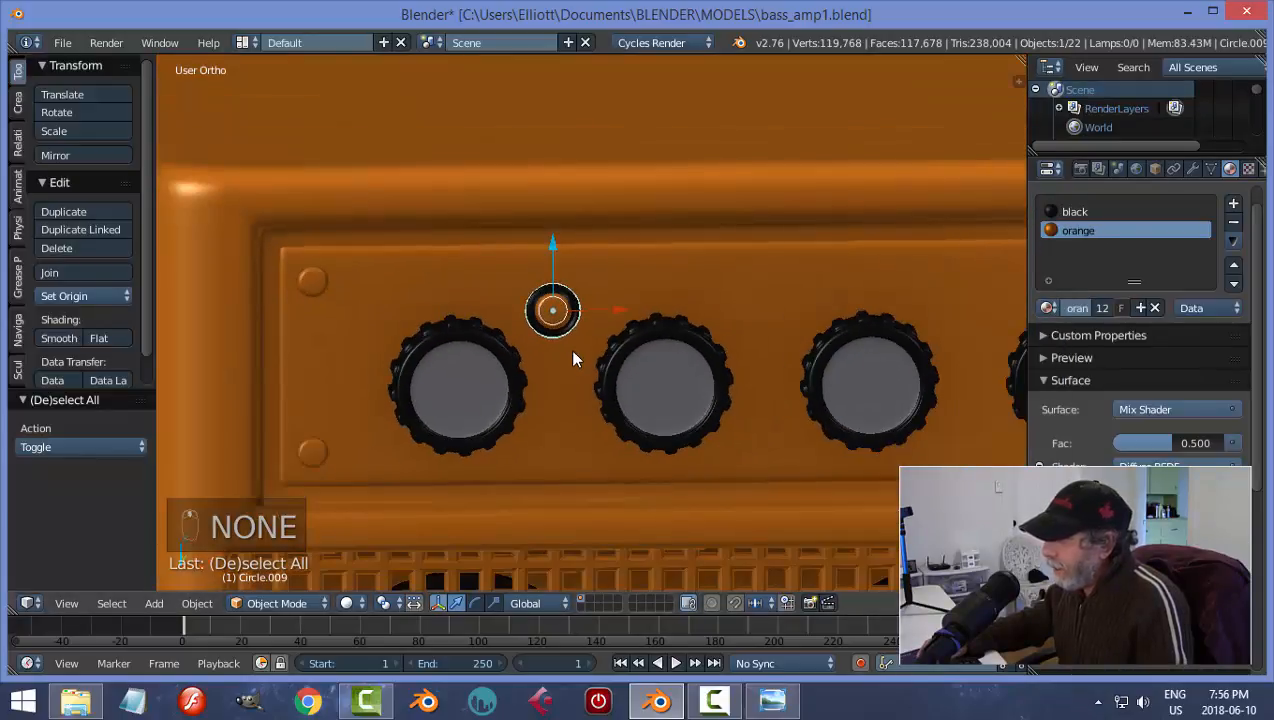
- In Edit Mode, select all of the fitting's faces and assign the orange material to them
key("Tab")
left_click(789, 308)
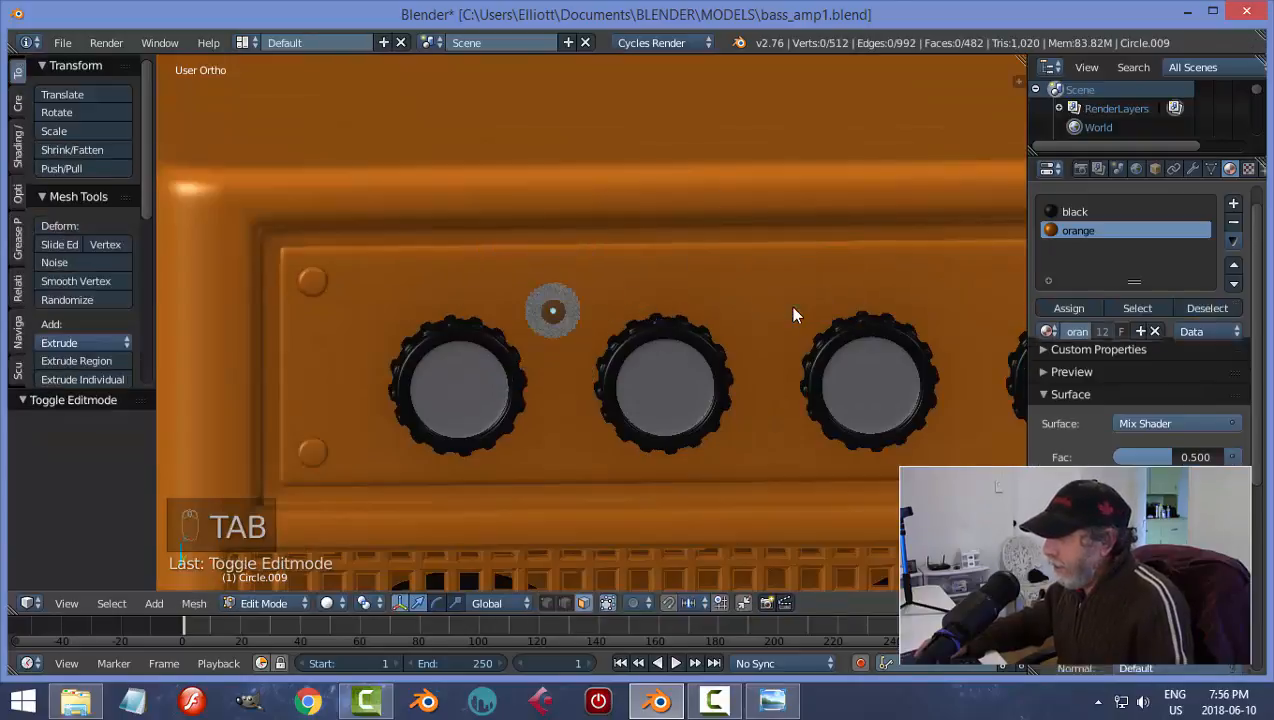
key("a")
key("a")
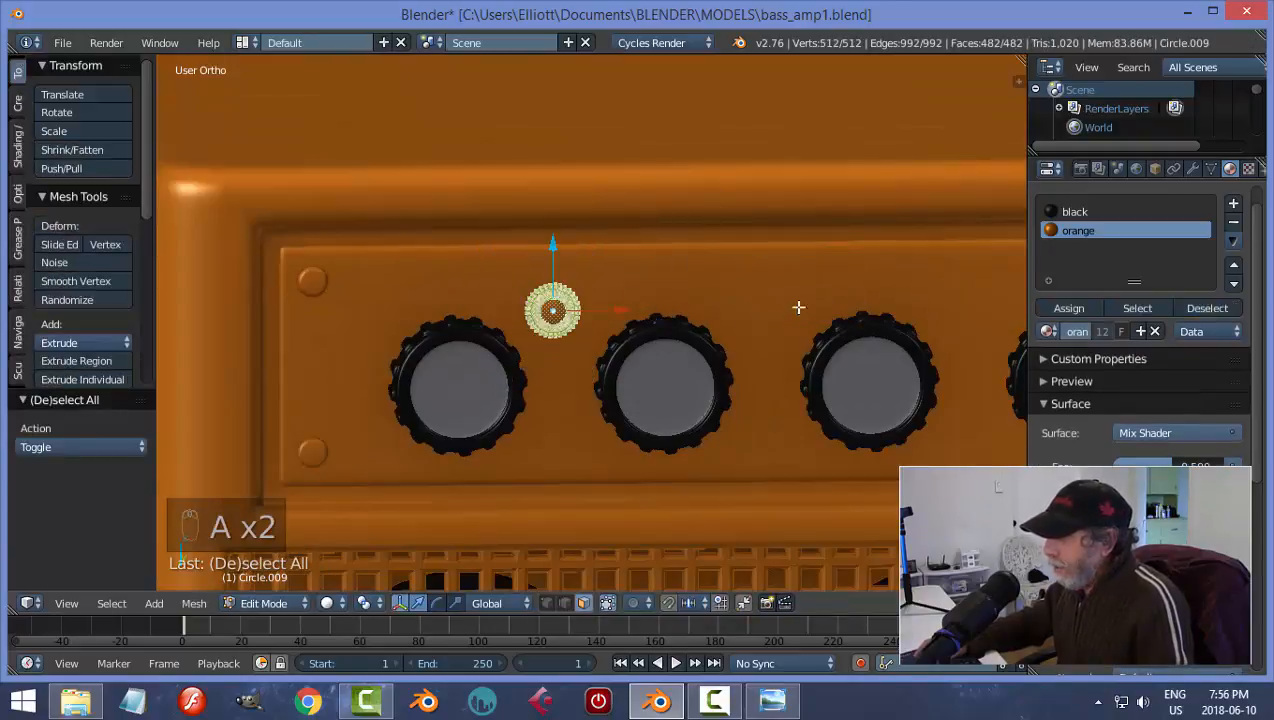
left_click(1068, 310)
- Grow a selection four times from the dome's center face and assign it the existing red material in a new third slot, returning to Object Mode
scroll(693, 312, "up", 3)
key("a")
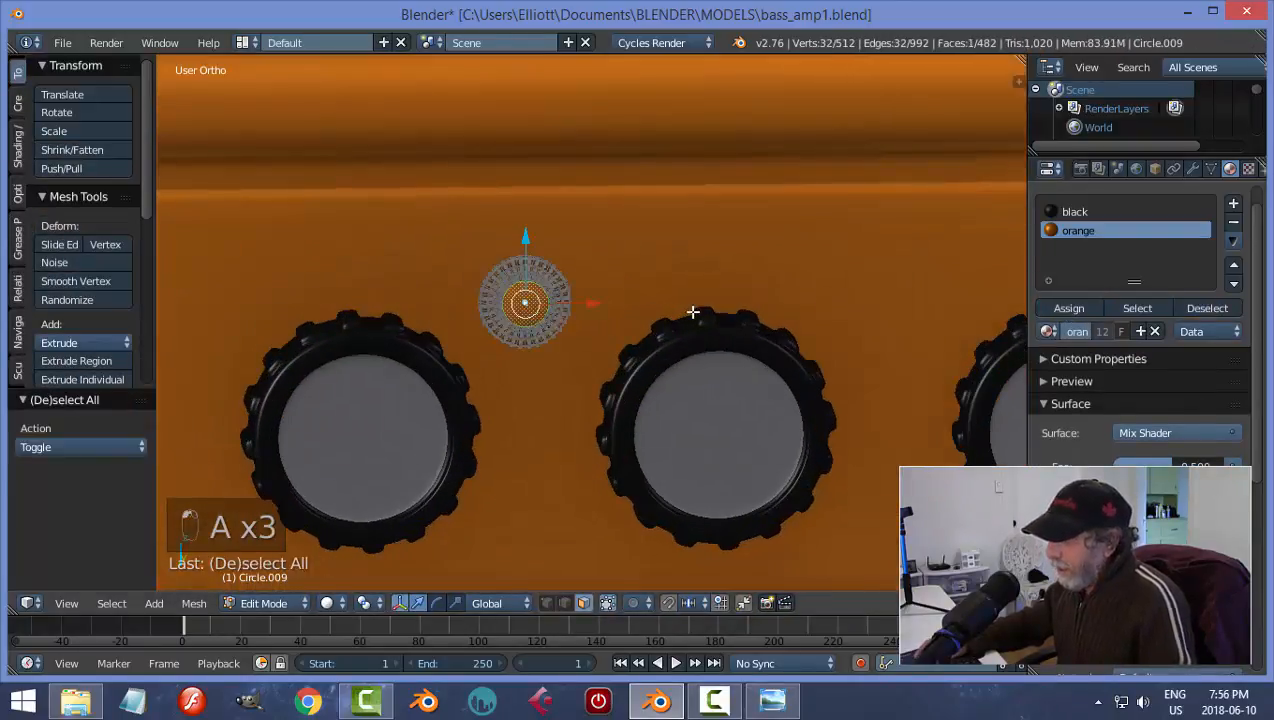
scroll(693, 312, "up", 3)
key("ctrl+KP_Add")
key("ctrl+KP_Add")
key("ctrl+KP_Add")
key("ctrl+KP_Add")
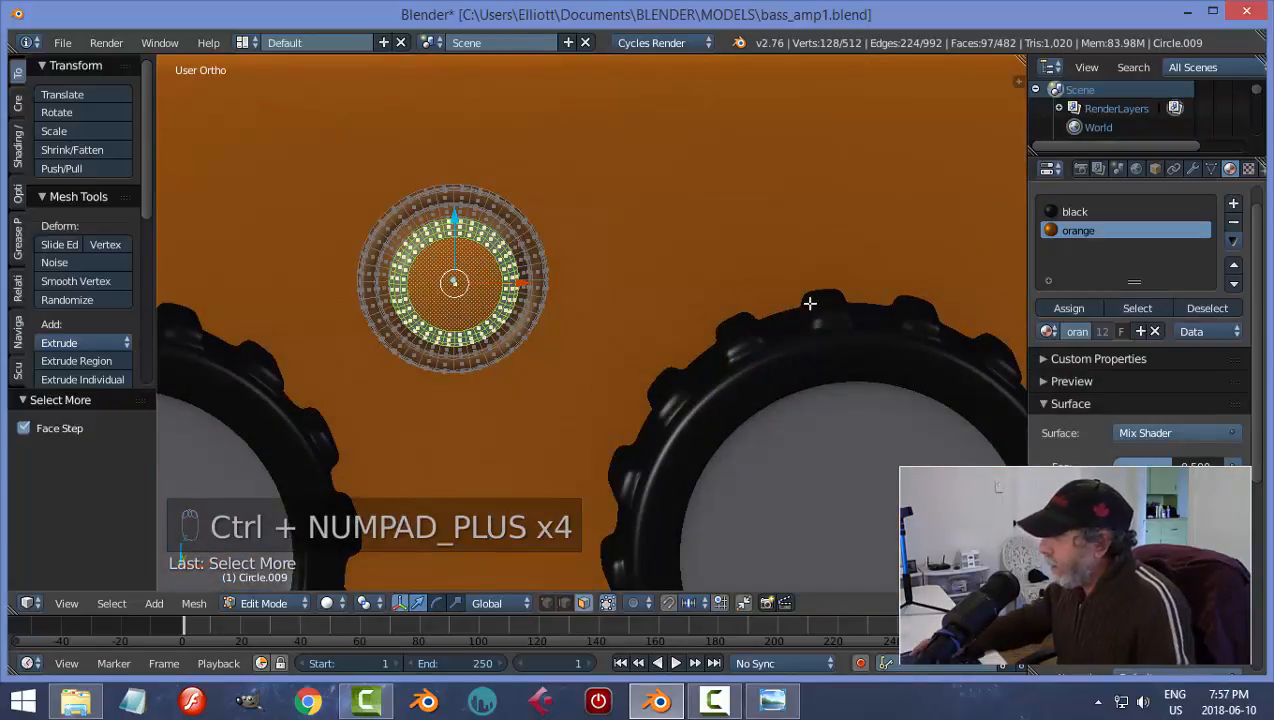
left_click(1231, 207)
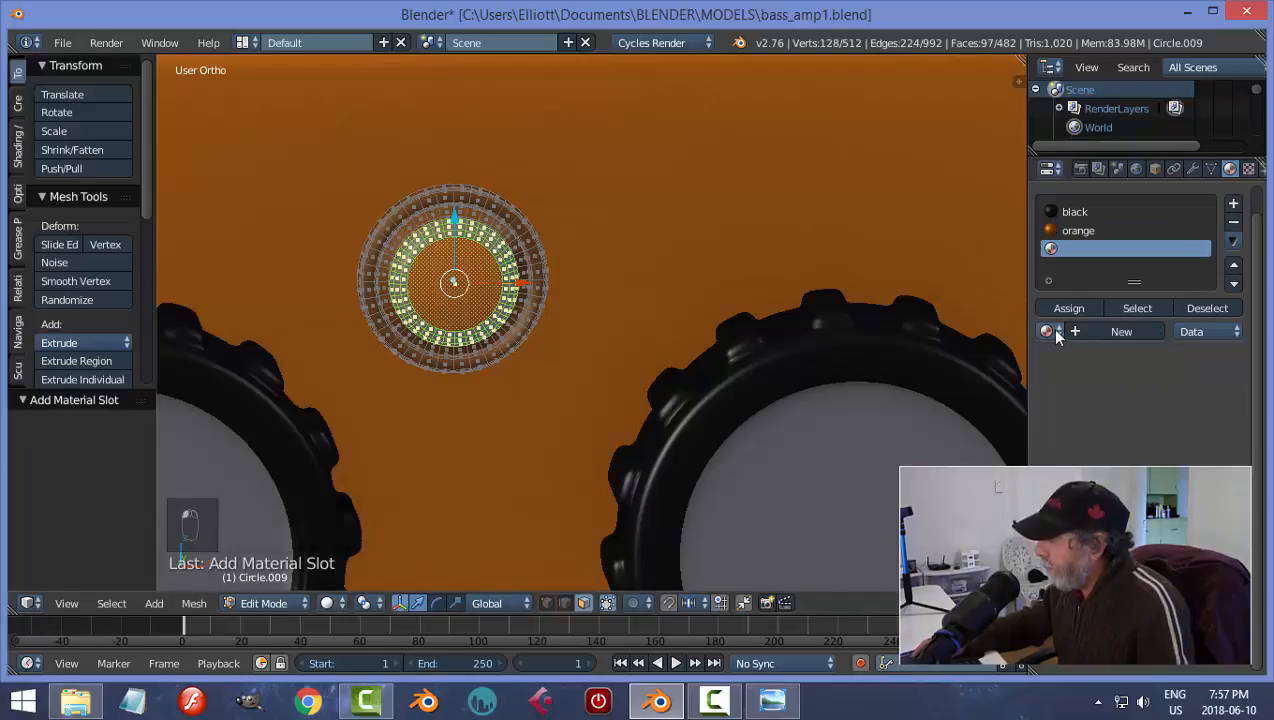
left_click(1048, 331)
left_click(940, 377)
left_click(1068, 308)
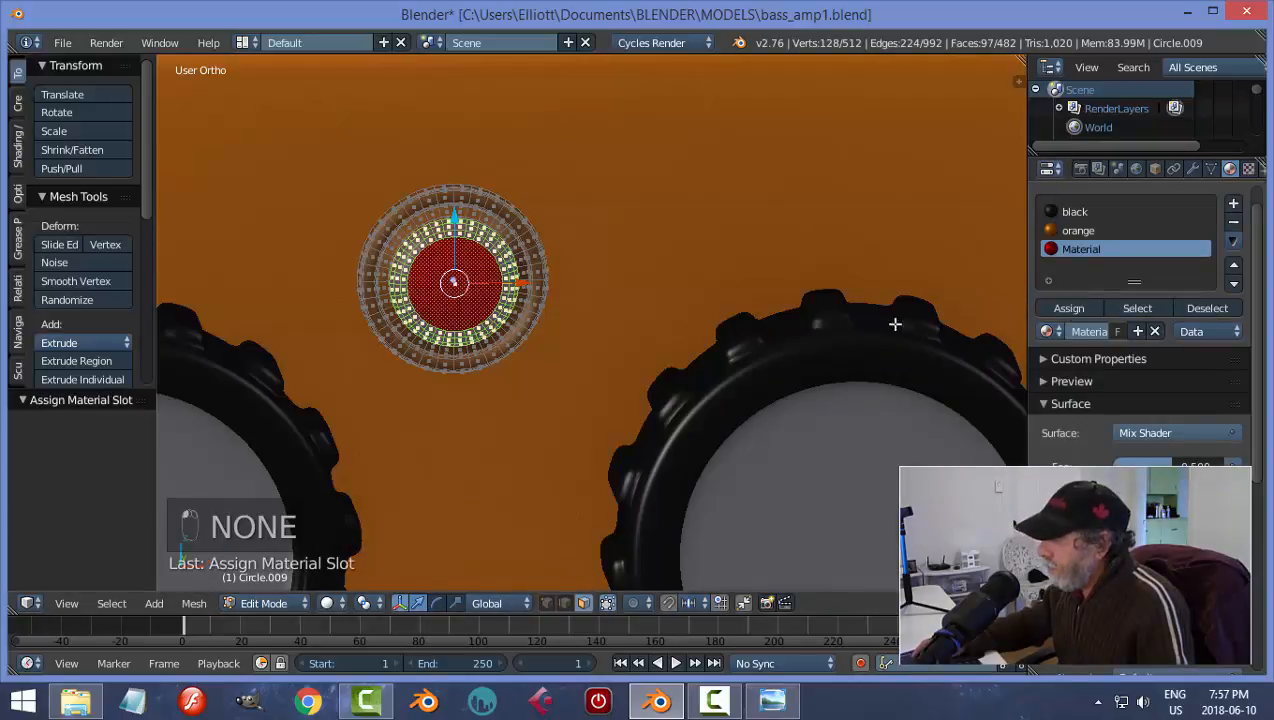
key("a")
key("Tab")
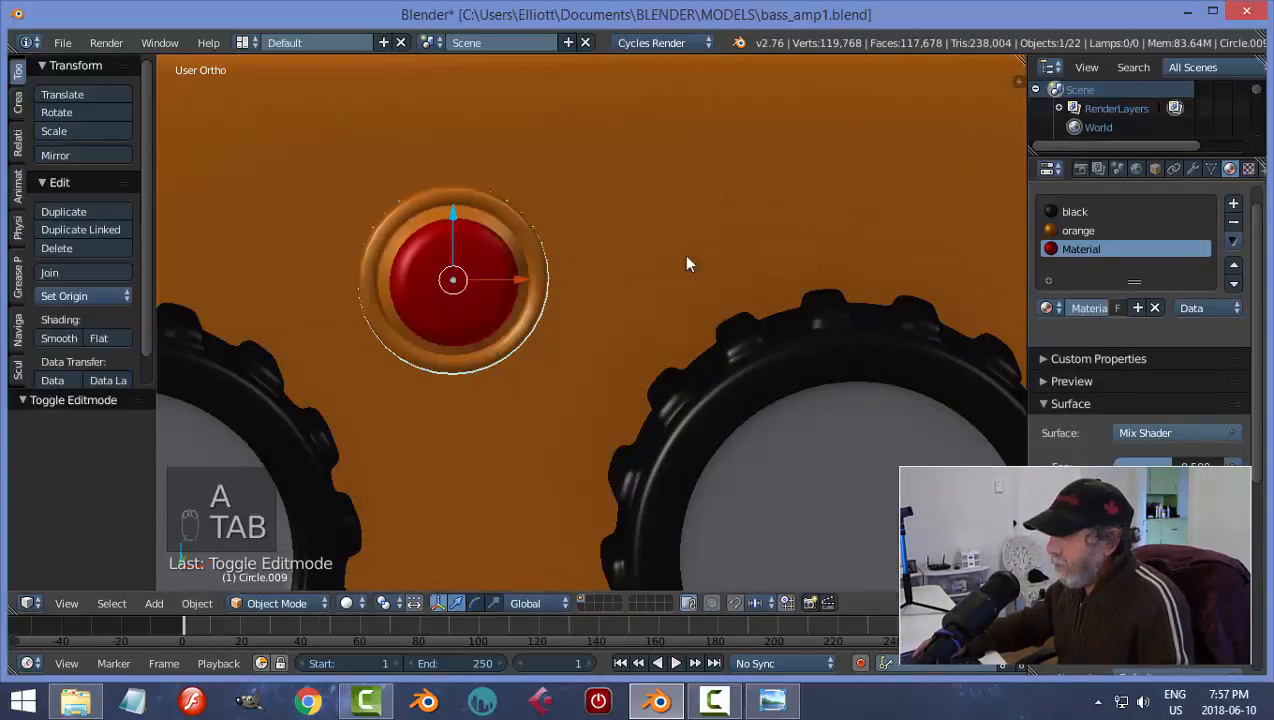
- In Edit Mode, grow a selection seven times from the dome's center face, assign it the red material and return to Object Mode
scroll(745, 264, "down", 4)
scroll(633, 315, "down", 2)
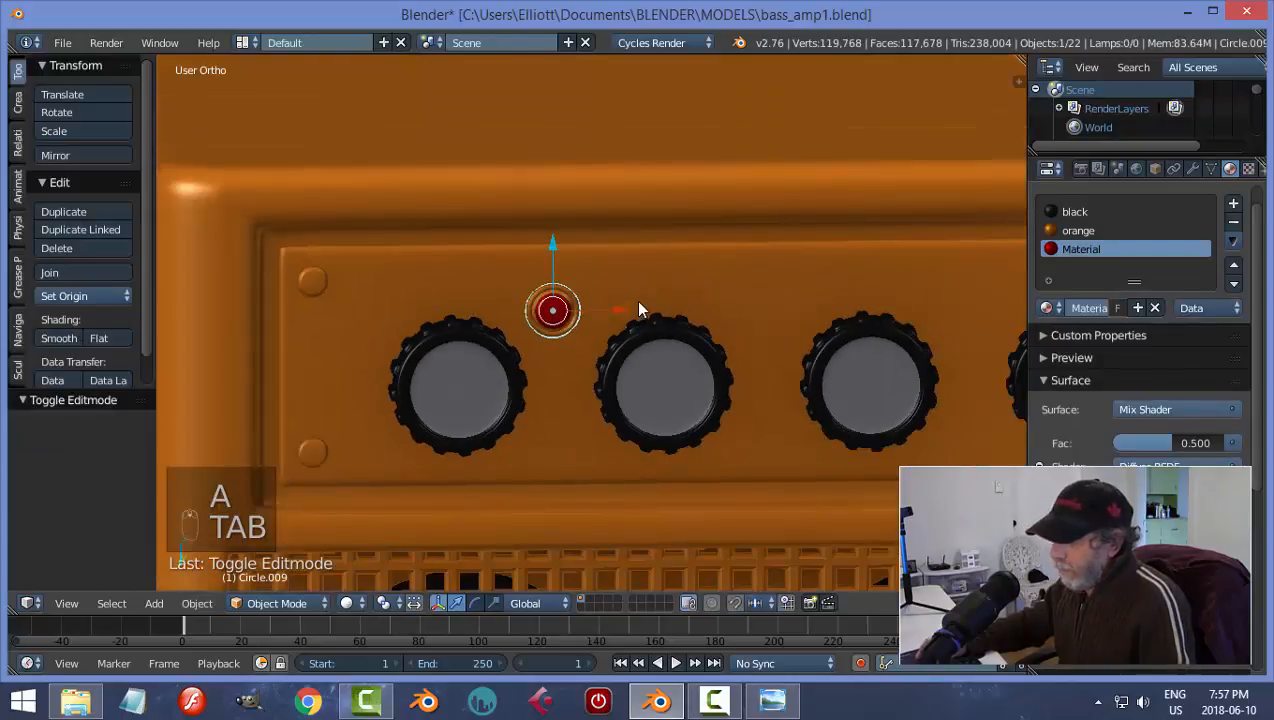
scroll(640, 305, "up", 3)
key("Tab")
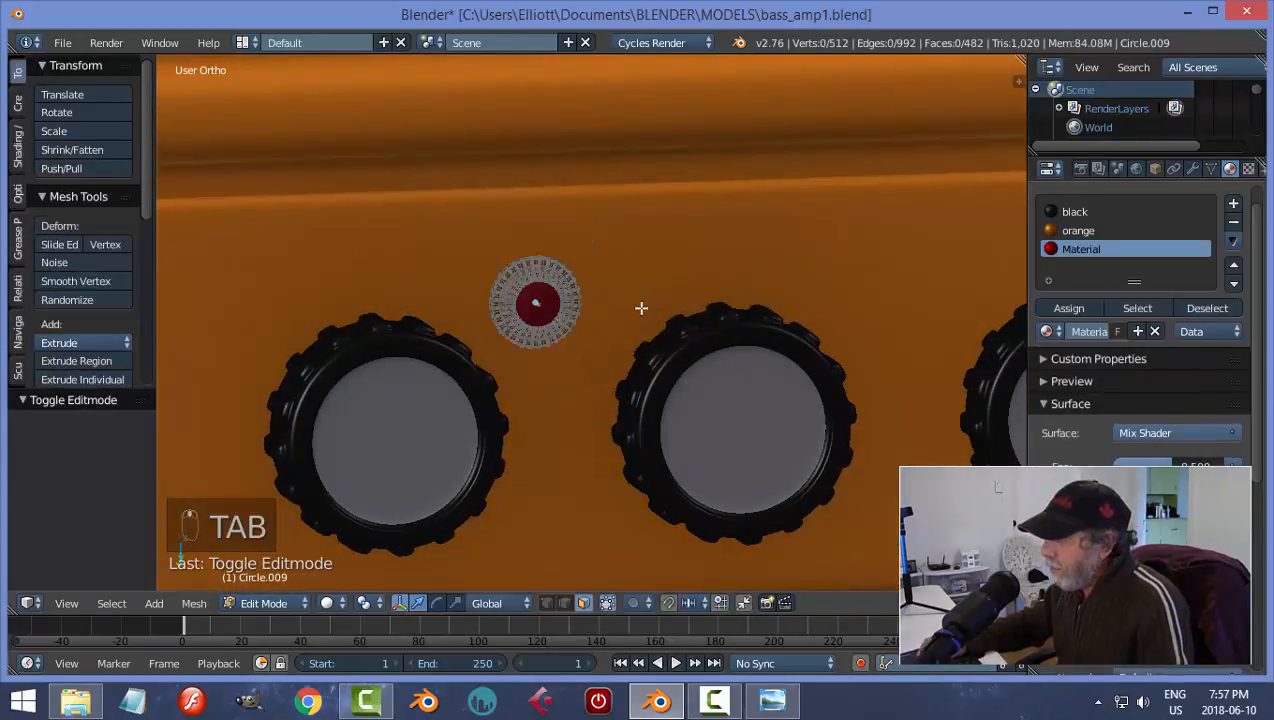
scroll(641, 308, "up", 5)
right_click(466, 244)
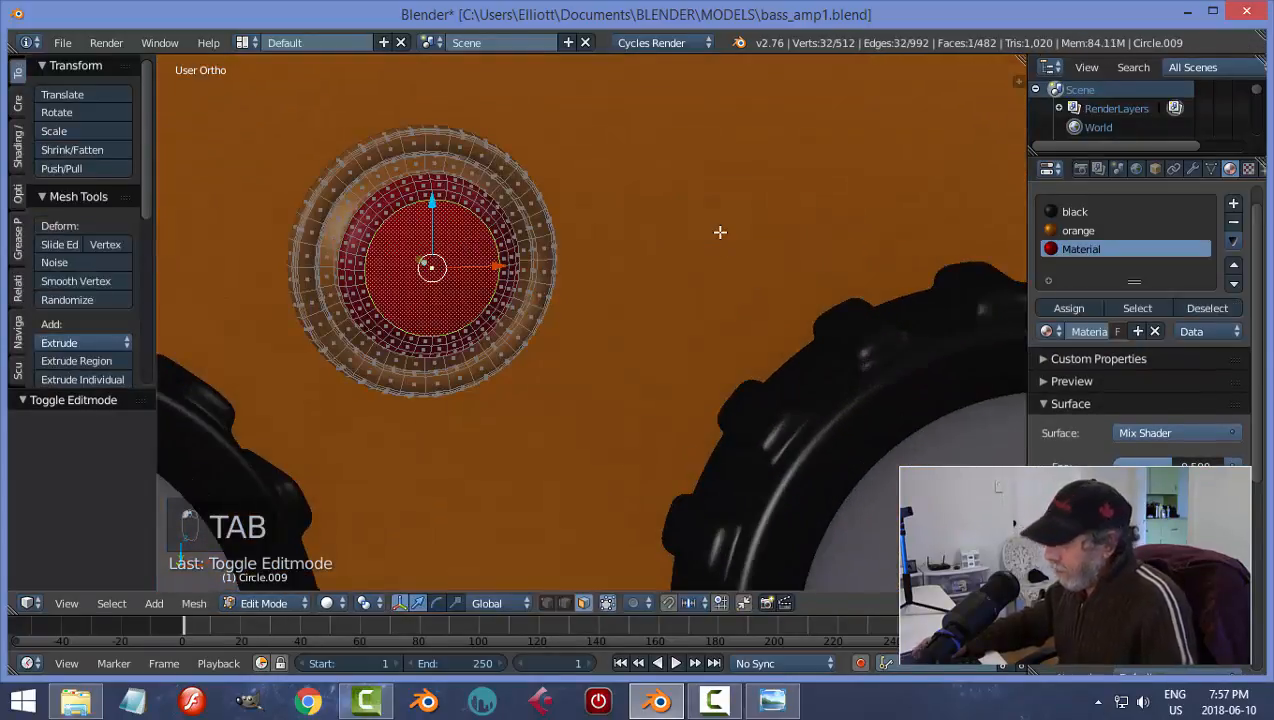
key("ctrl+KP_Add")
key("ctrl+KP_Add")
key("ctrl+KP_Add")
key("ctrl+KP_Add")
key("ctrl+KP_Add")
key("ctrl+KP_Add")
key("ctrl+KP_Add")
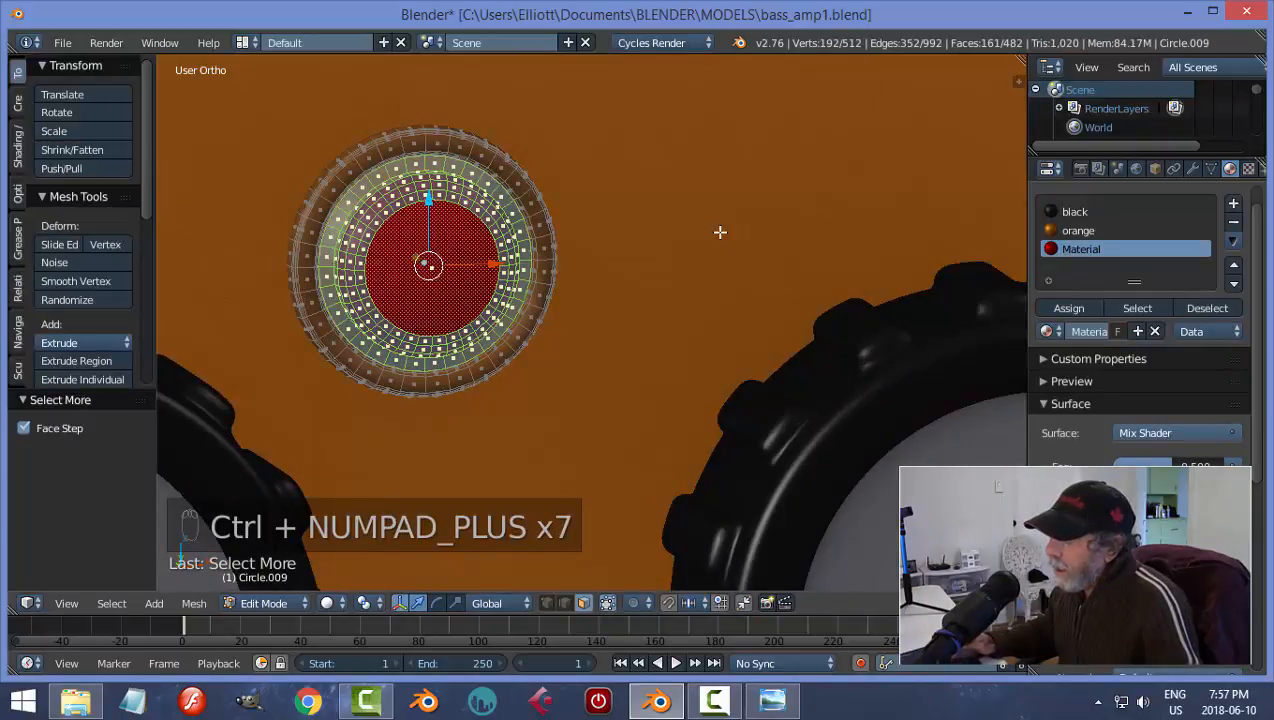
left_click(1068, 308)
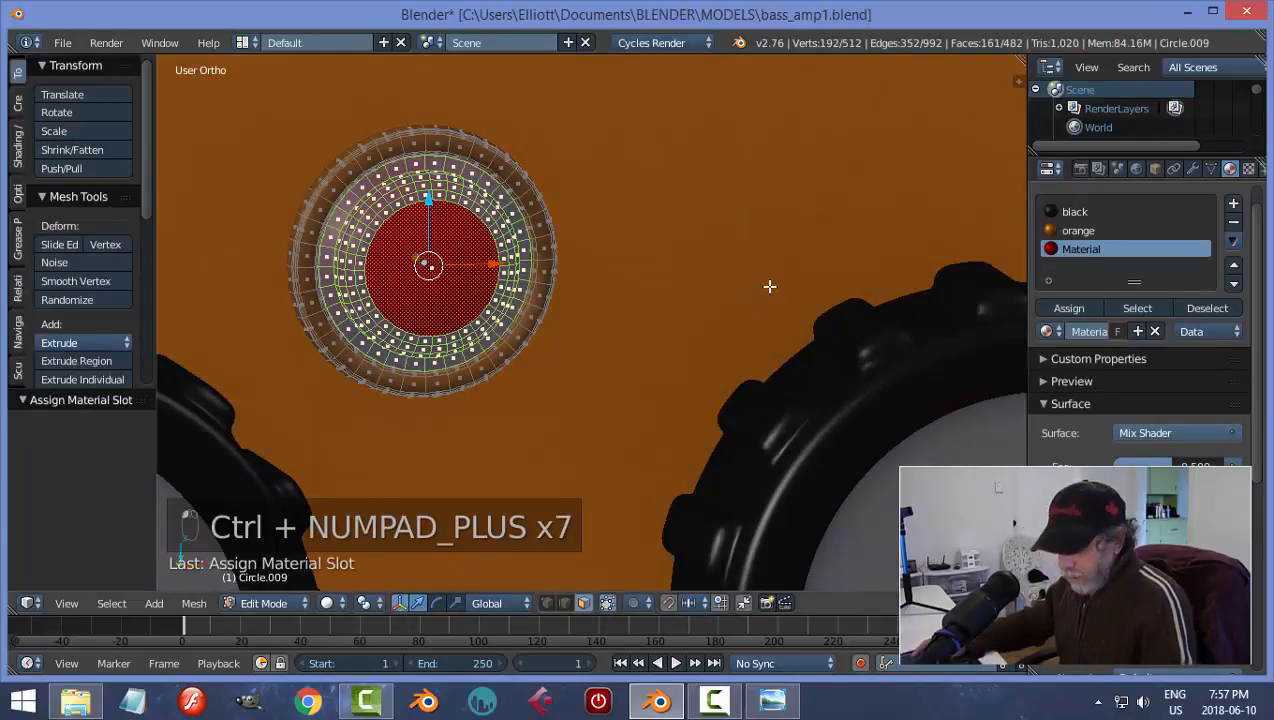
key("a")
key("Tab")
scroll(690, 330, "down", 4)
scroll(676, 345, "down", 3)
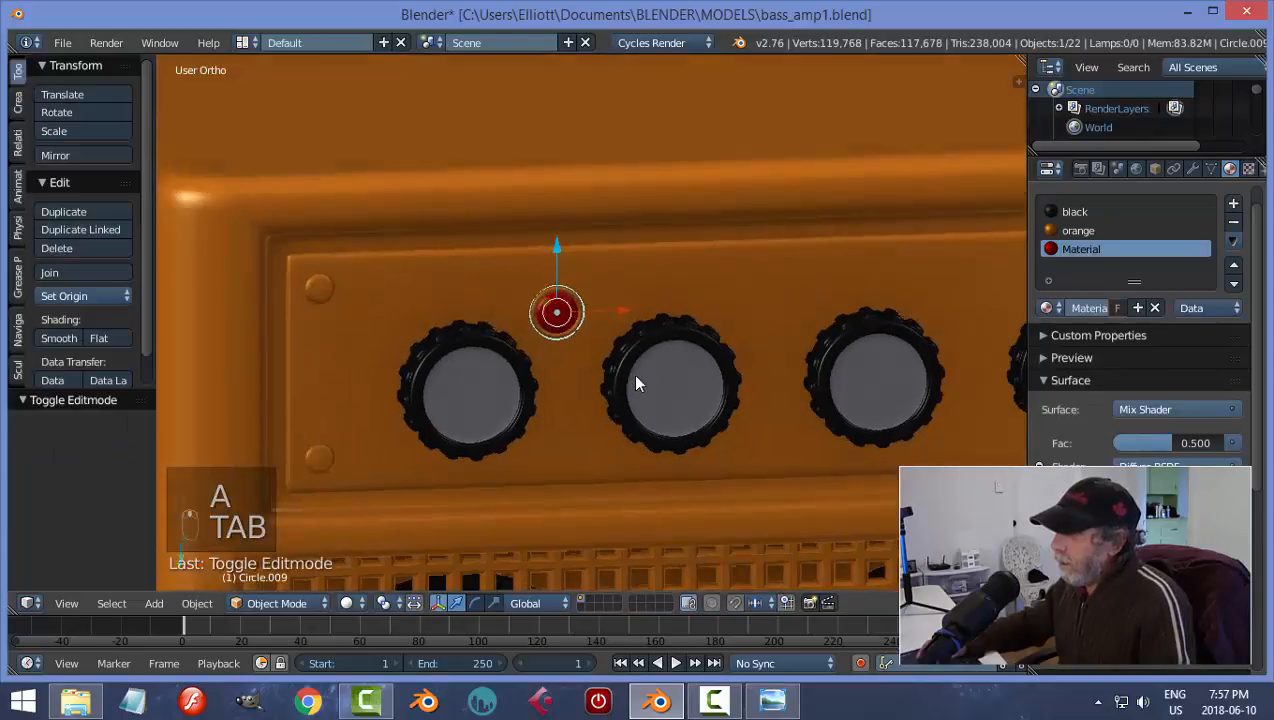
- Deselect everything and save the file over the existing bass_amp1.blend
key("a")
middle_click_drag(646, 366, 621, 357)
scroll(597, 366, "down", 3)
key("ctrl+s")
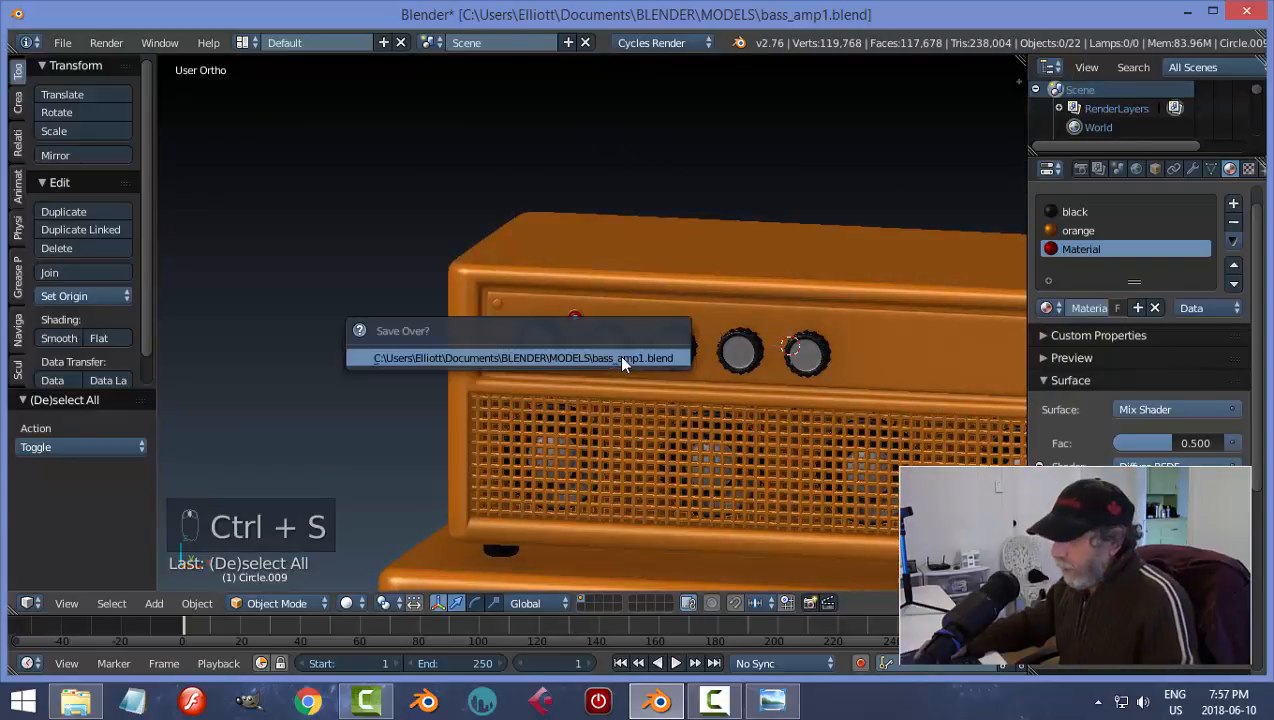
left_click(618, 354)
- In front view, duplicate the red indicator fitting about 0.17 along X, placing the copy between the second and third knobs
mouse_move(726, 353)
middle_mouse_down()
mouse_move(629, 354)
mouse_move(670, 386)
mouse_move(714, 370)
middle_mouse_up()
key("KP_1")
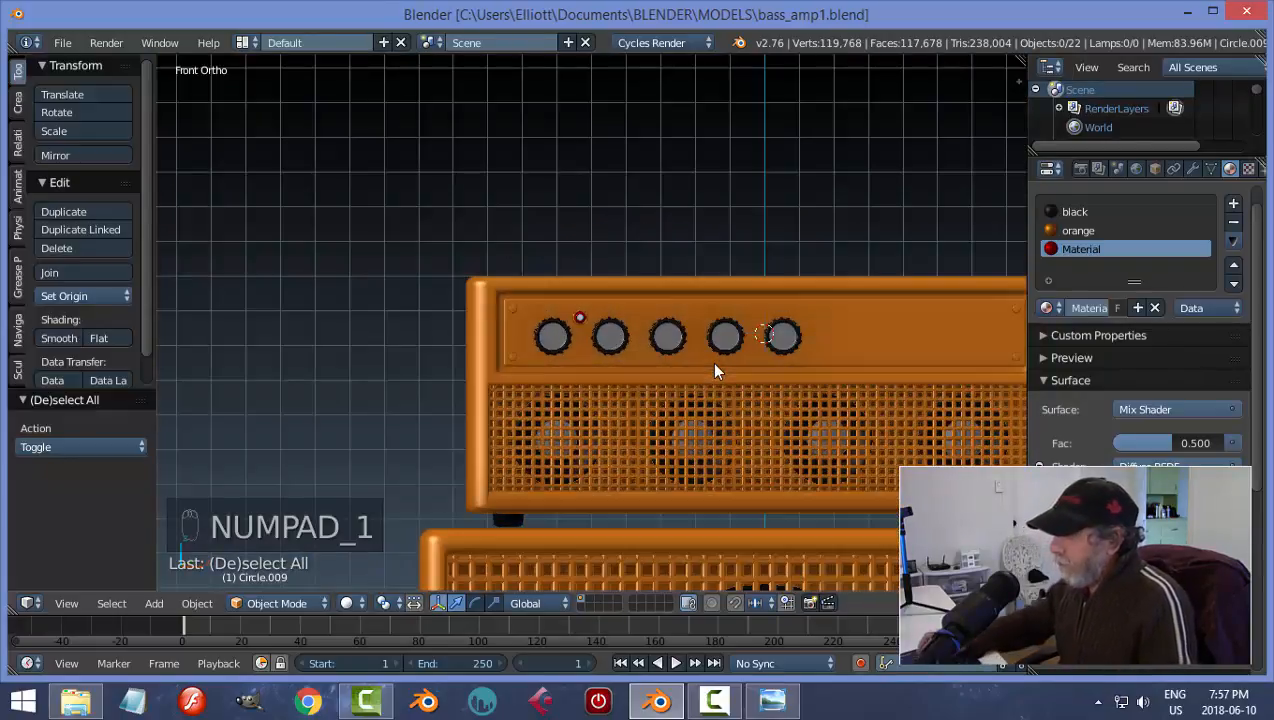
scroll(700, 368, "up", 4)
right_click(581, 321)
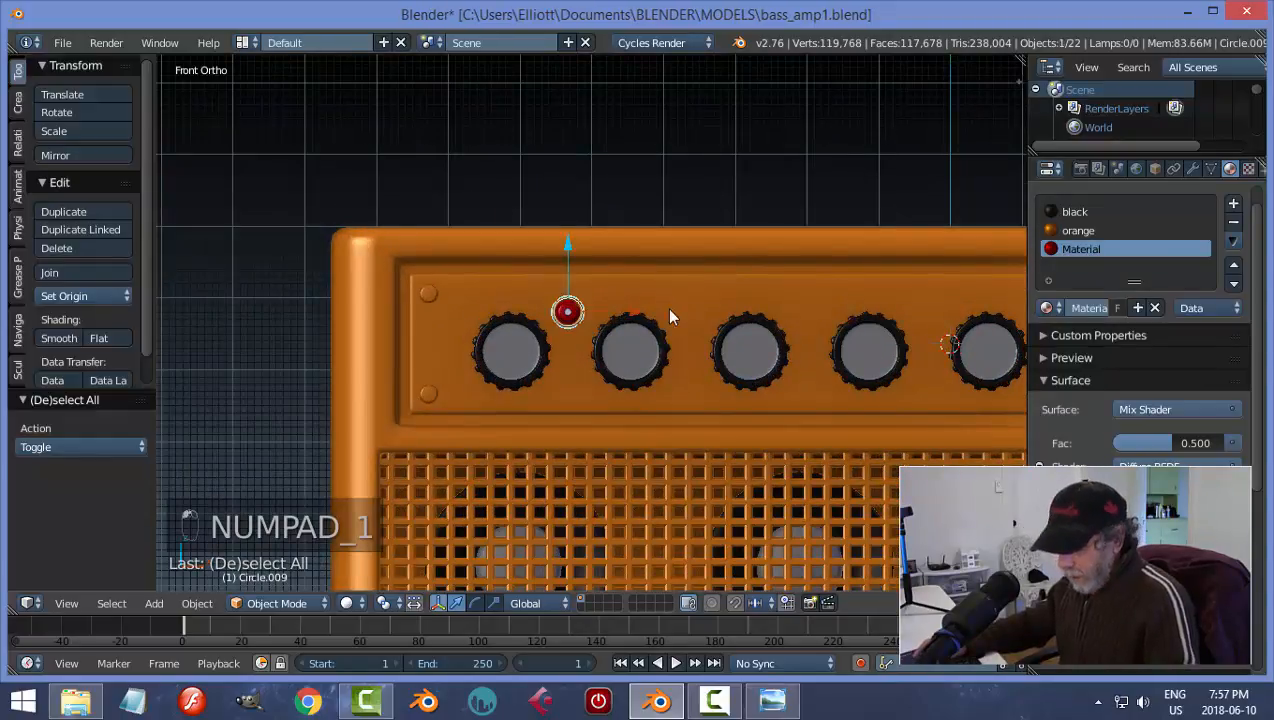
key("shift+d")
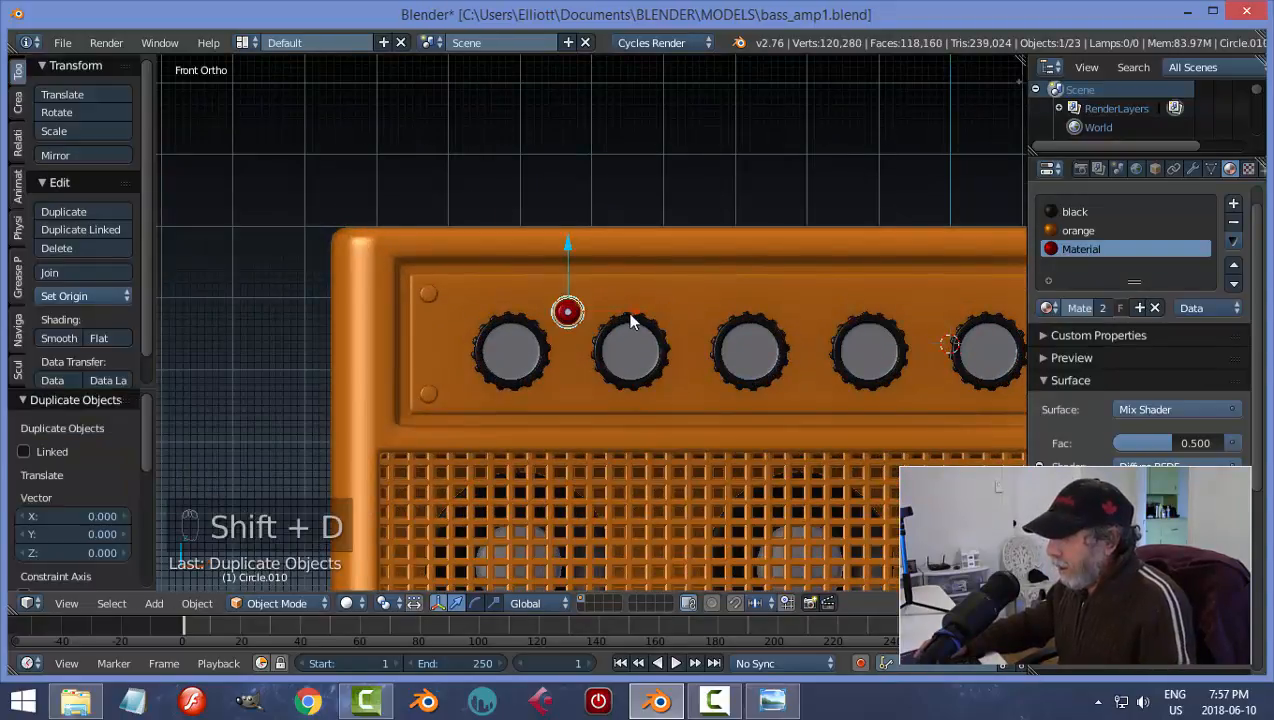
left_click(765, 340)
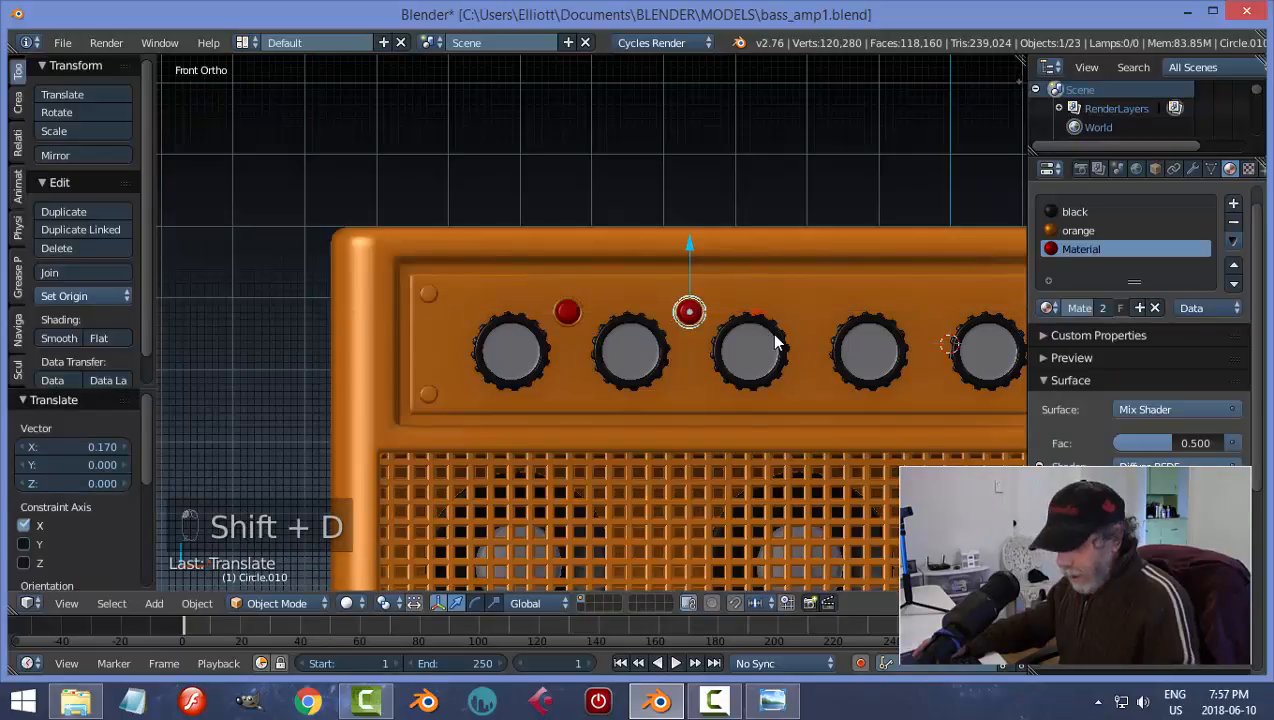
- Duplicate the indicator twice more along X, placing copies between the third and fourth and the fourth and fifth knobs, and deselect everything
key("shift+d")
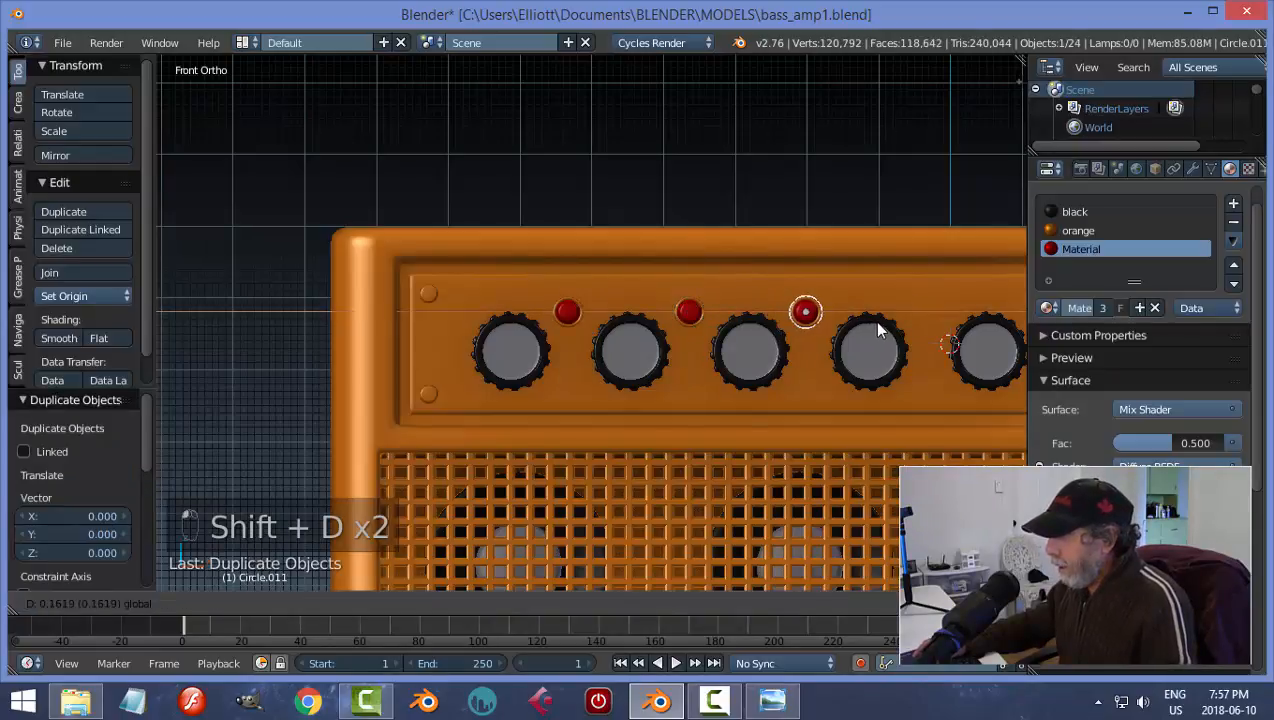
left_click(881, 330)
middle_click_drag(901, 374, 752, 377, "shift")
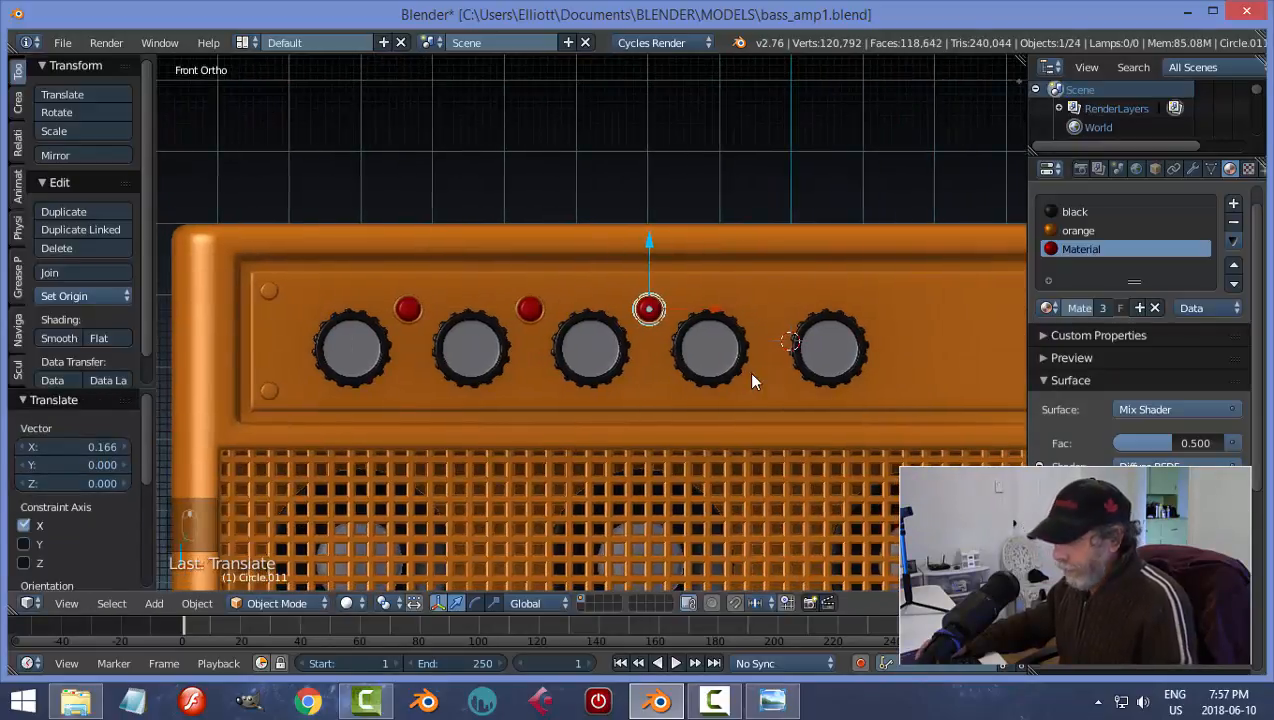
key("shift+d")
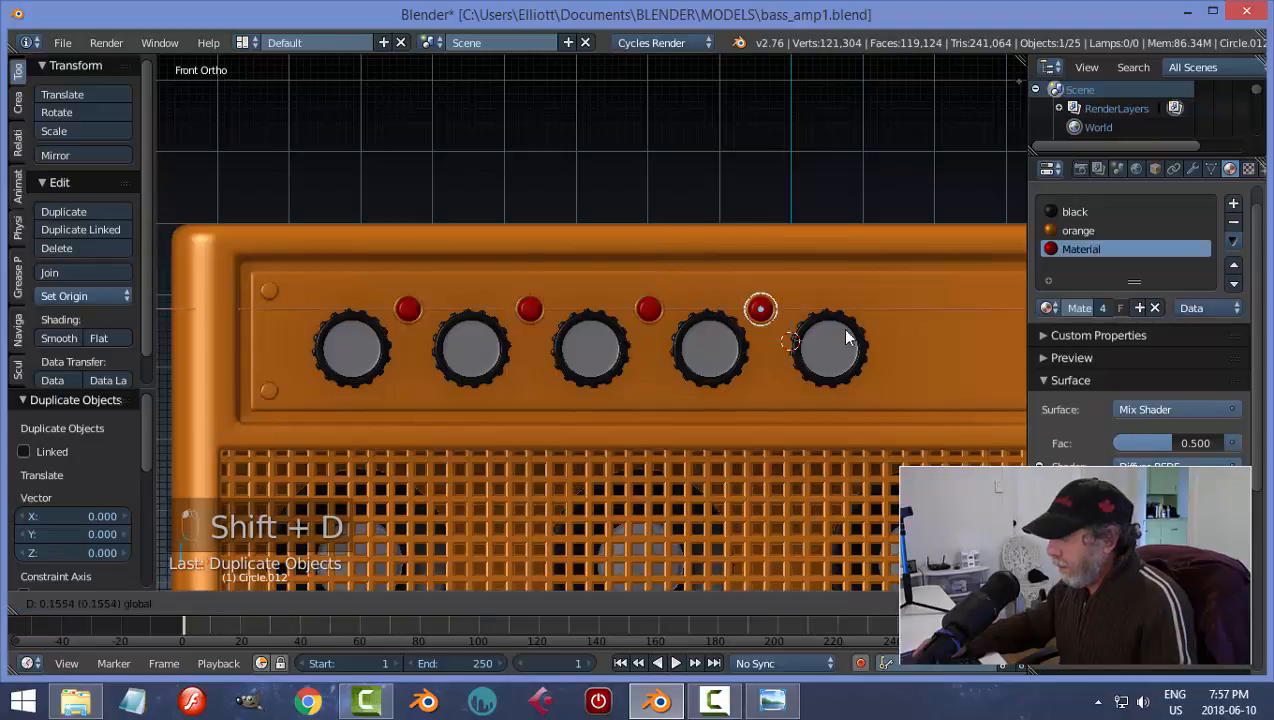
left_click(838, 340)
key("a")
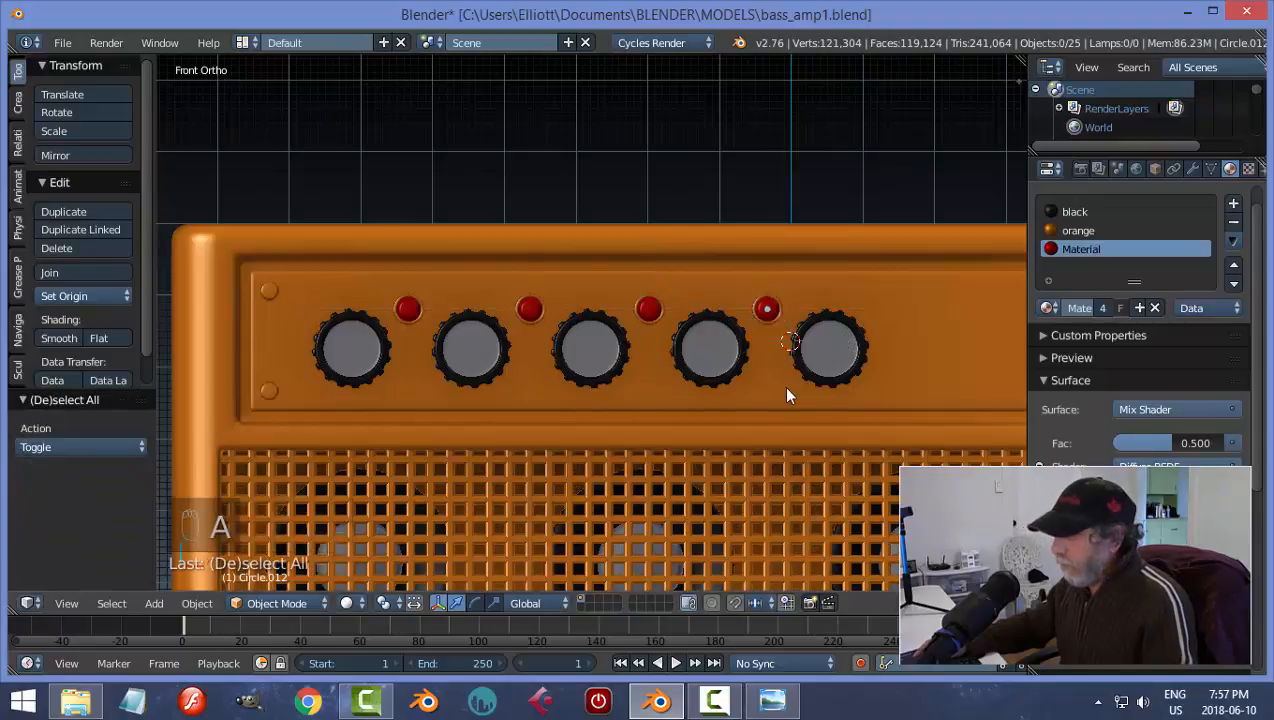
- Rename the indicators' red dome material to "red"
middle_click_drag(782, 385, 843, 362)
scroll(826, 380, "up", 2)
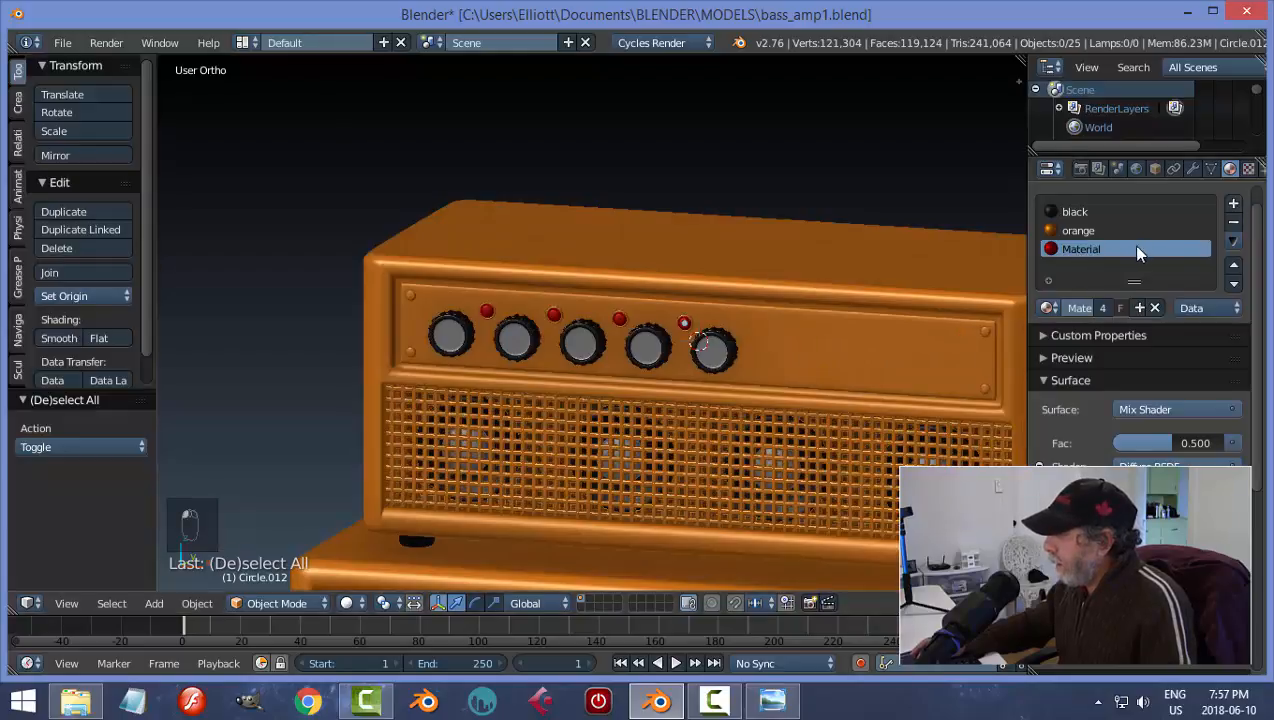
type("RED")
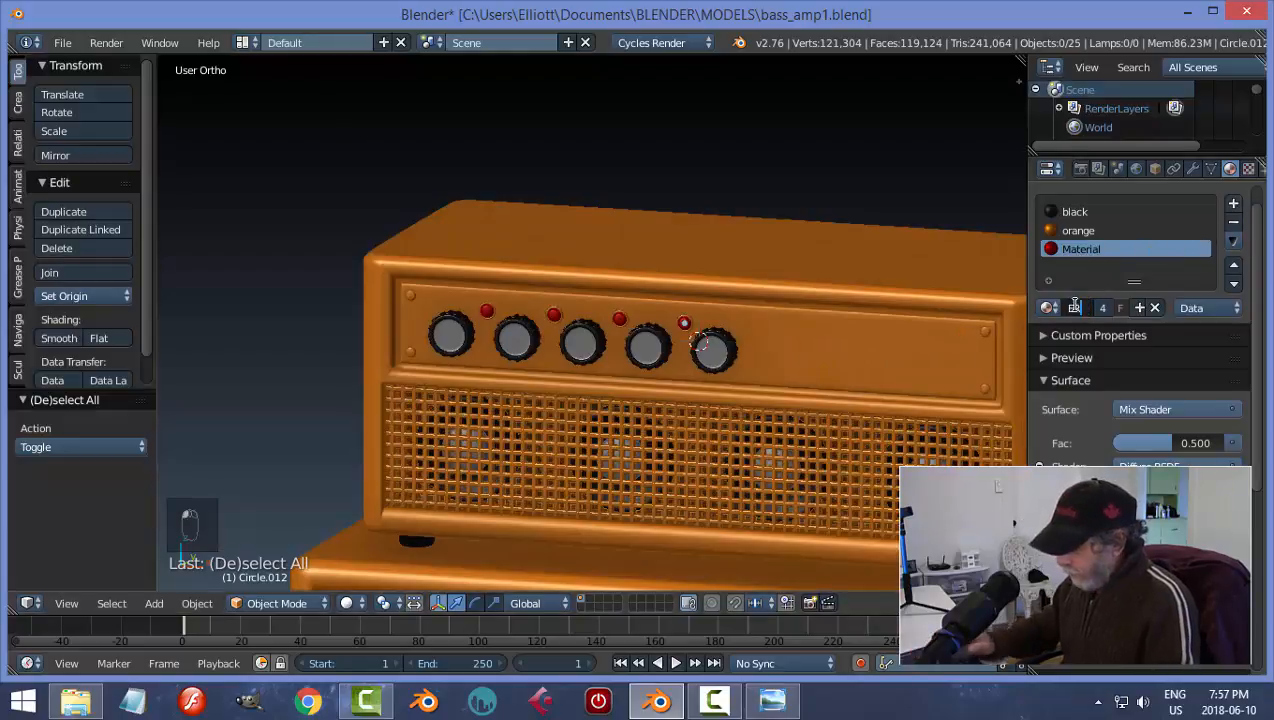
key("BackSpace")
key("BackSpace")
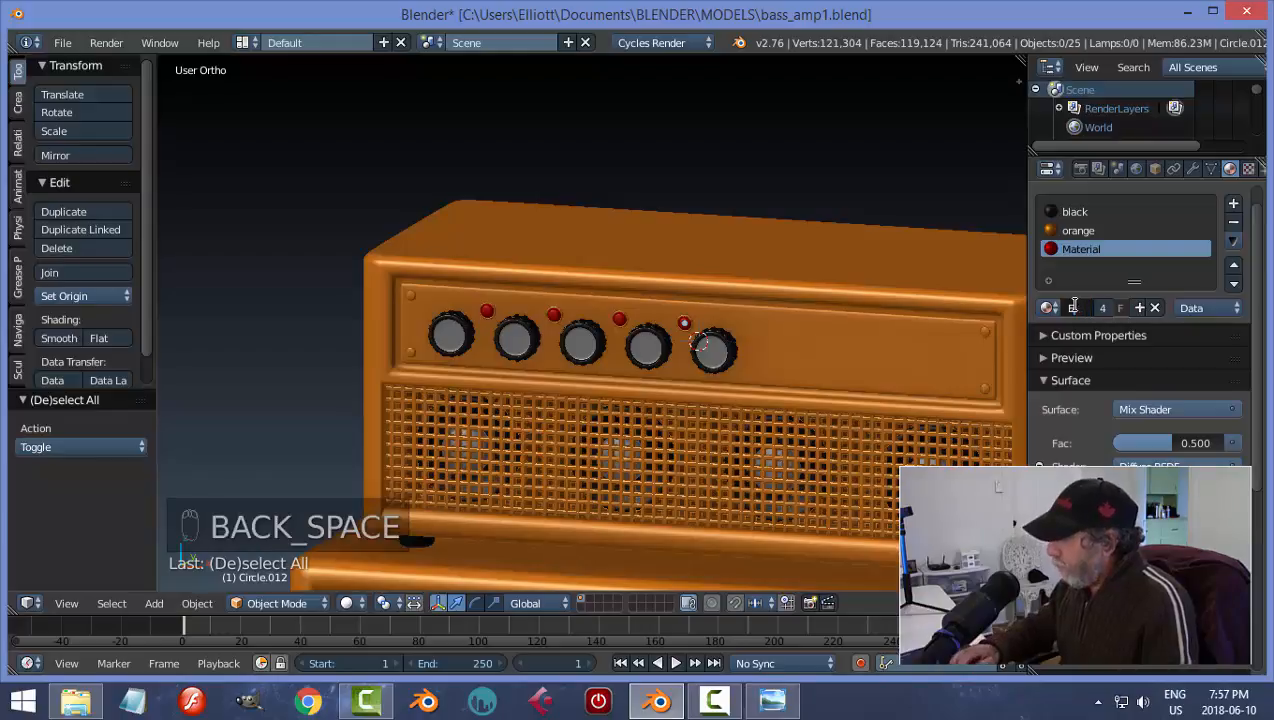
key("Return")
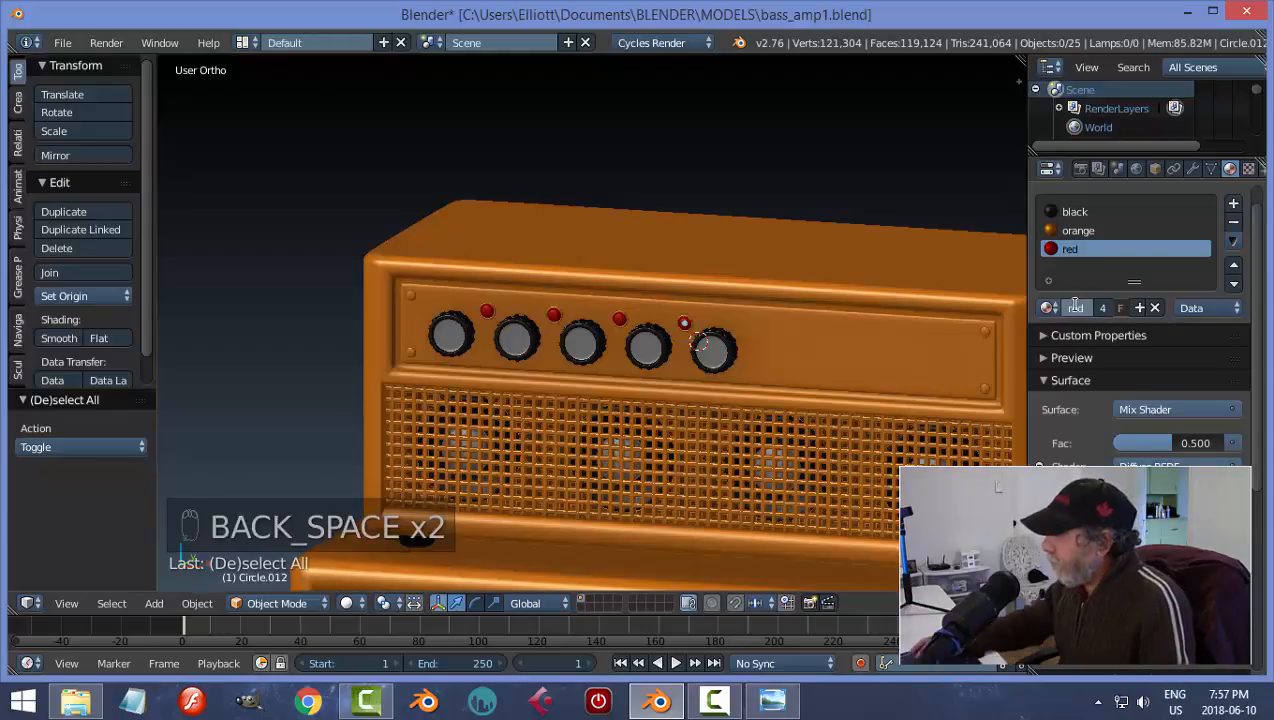
- Copy the red material and paste its settings into a new material in a fourth slot of the last indicator
left_click(1232, 242)
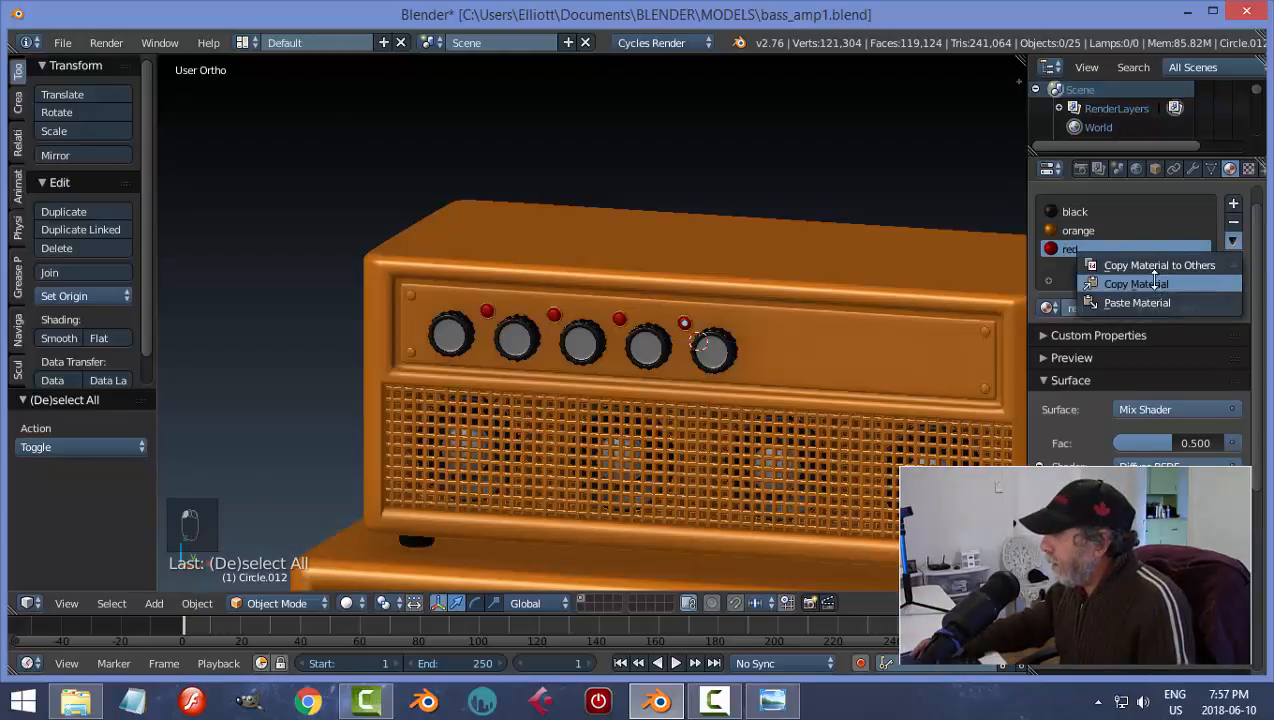
left_click(1149, 284)
left_click(1233, 203)
left_click(1119, 307)
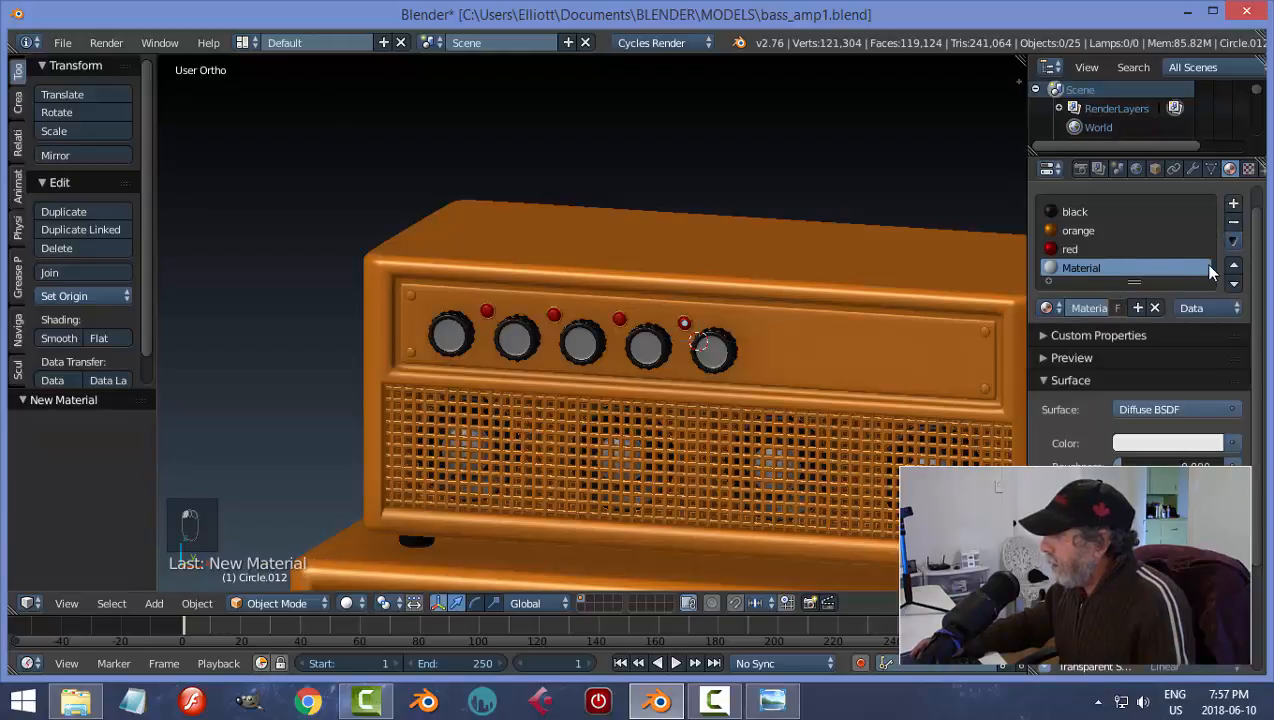
left_click(1232, 242)
left_click(1160, 292)
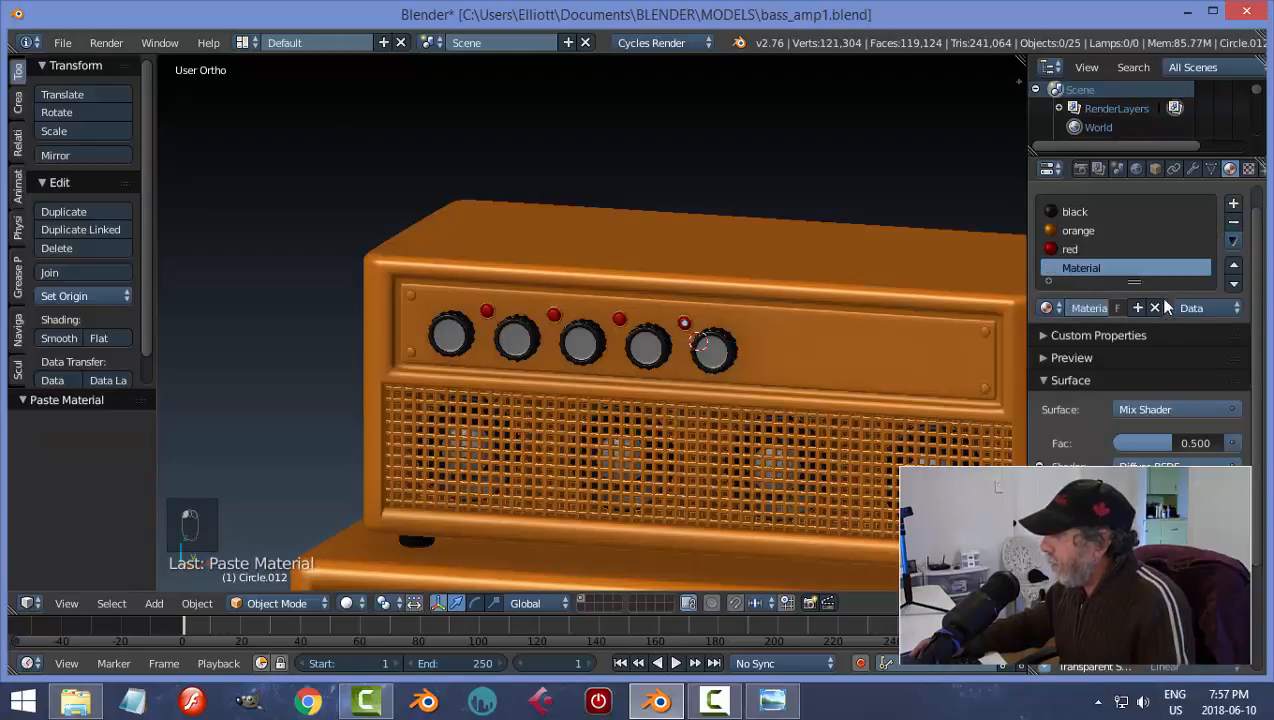
- Change the pasted material's diffuse and glossy colors to green
left_click(1150, 486)
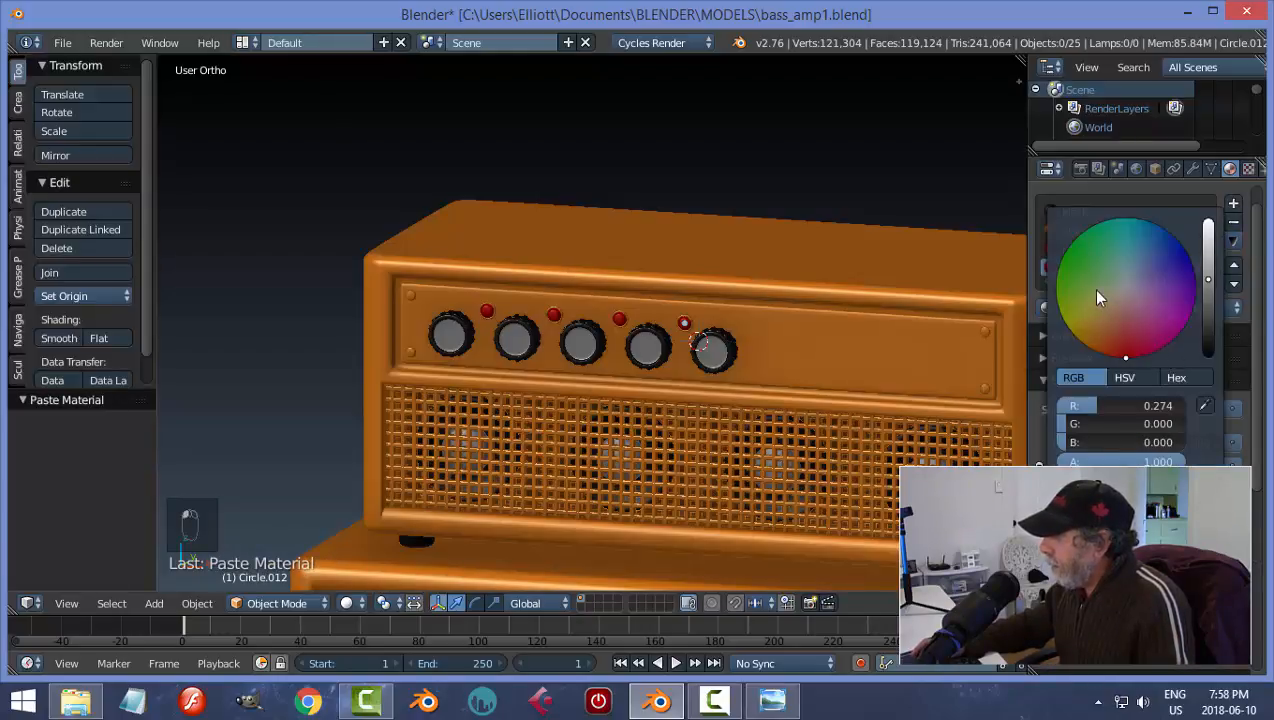
left_click_drag(1097, 297, 1070, 254)
left_click(1150, 606)
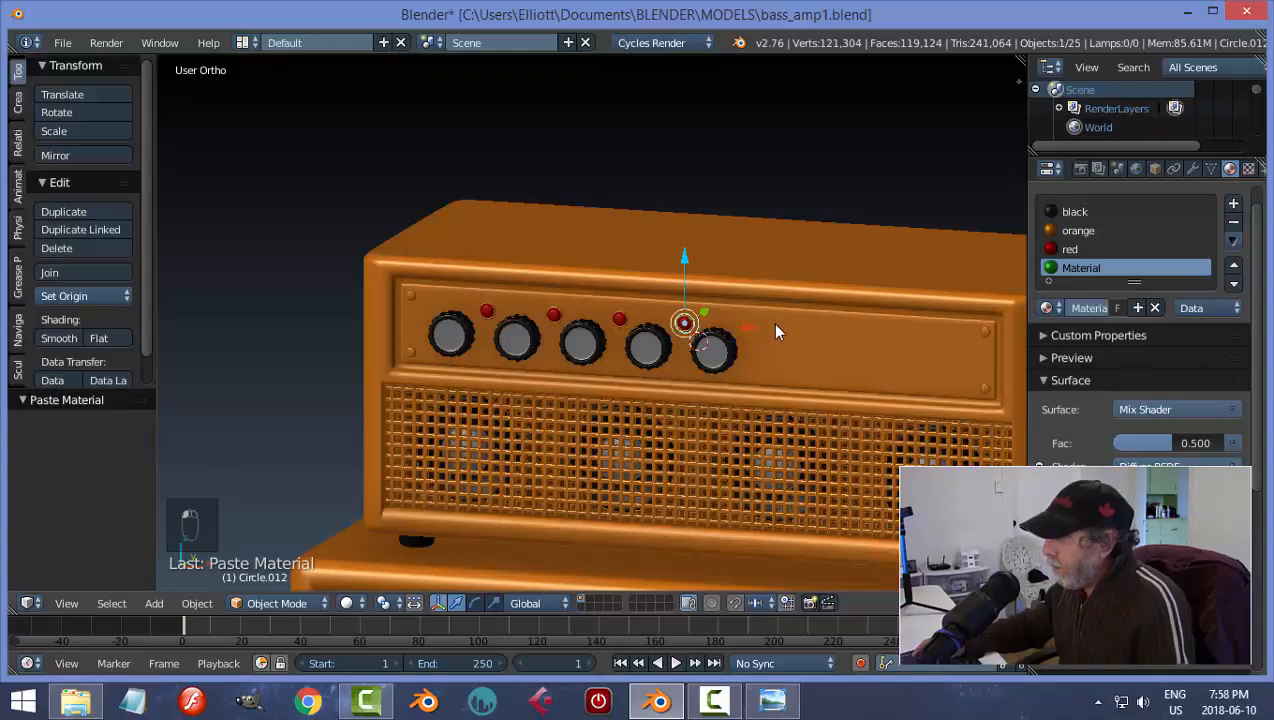
- In Edit Mode, grow a selection seven times from the fourth indicator's center face and assign it the new green material
key("Tab")
left_click(880, 320)
scroll(878, 343, "up", 5)
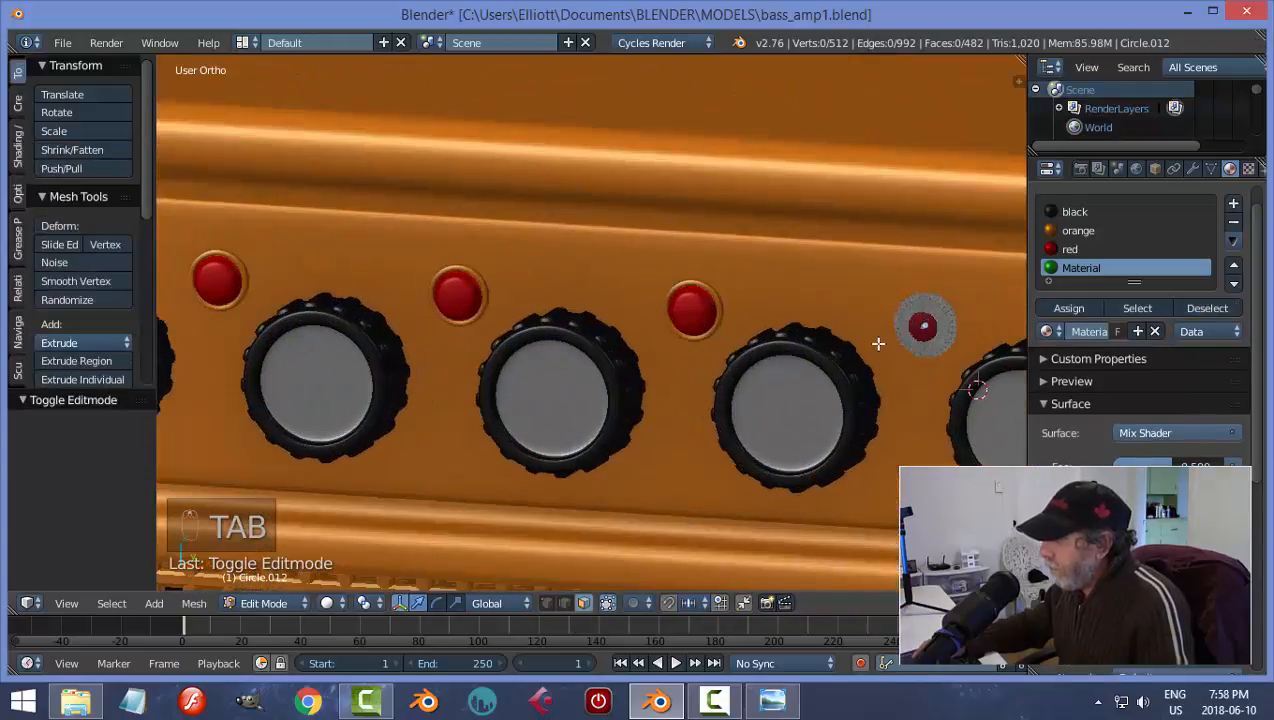
middle_click_drag(878, 343, 506, 338, "shift")
scroll(489, 333, "up", 2)
right_click(527, 326)
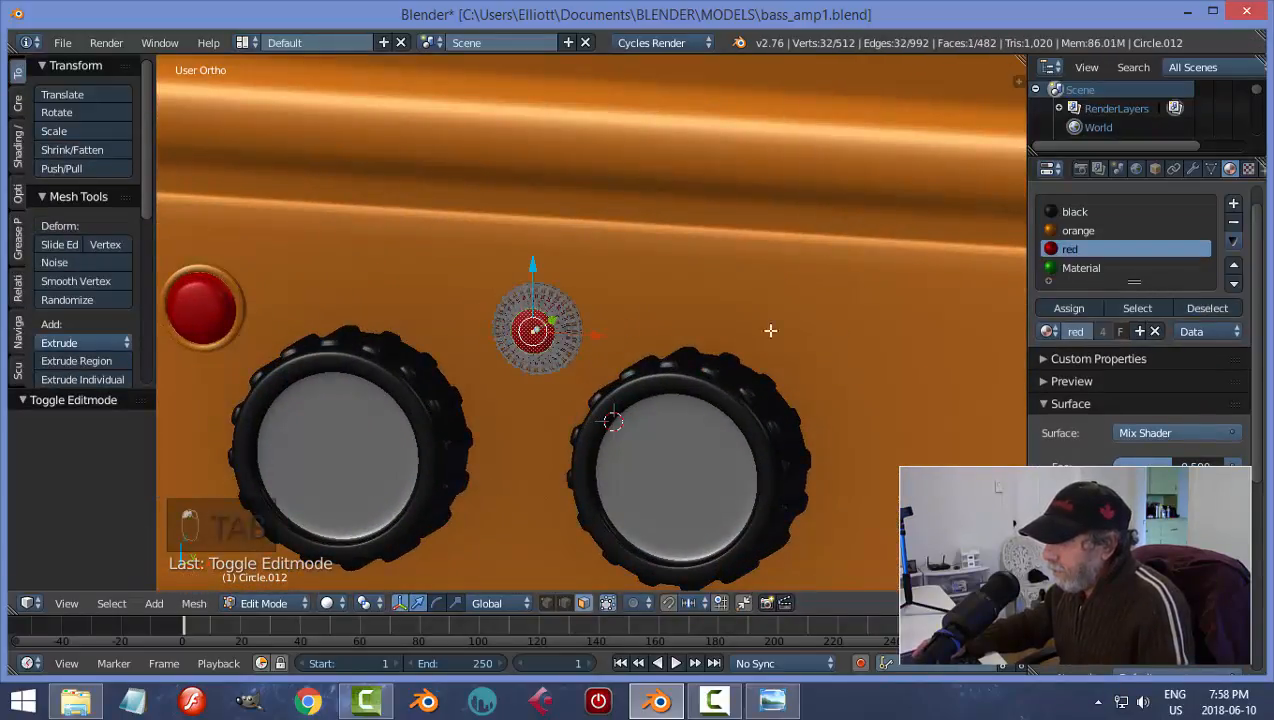
scroll(867, 336, "up", 3)
key("ctrl+KP_Add")
key("ctrl+KP_Add")
key("ctrl+KP_Add")
key("ctrl+KP_Add")
key("ctrl+KP_Add")
key("ctrl+KP_Add")
key("ctrl+KP_Add")
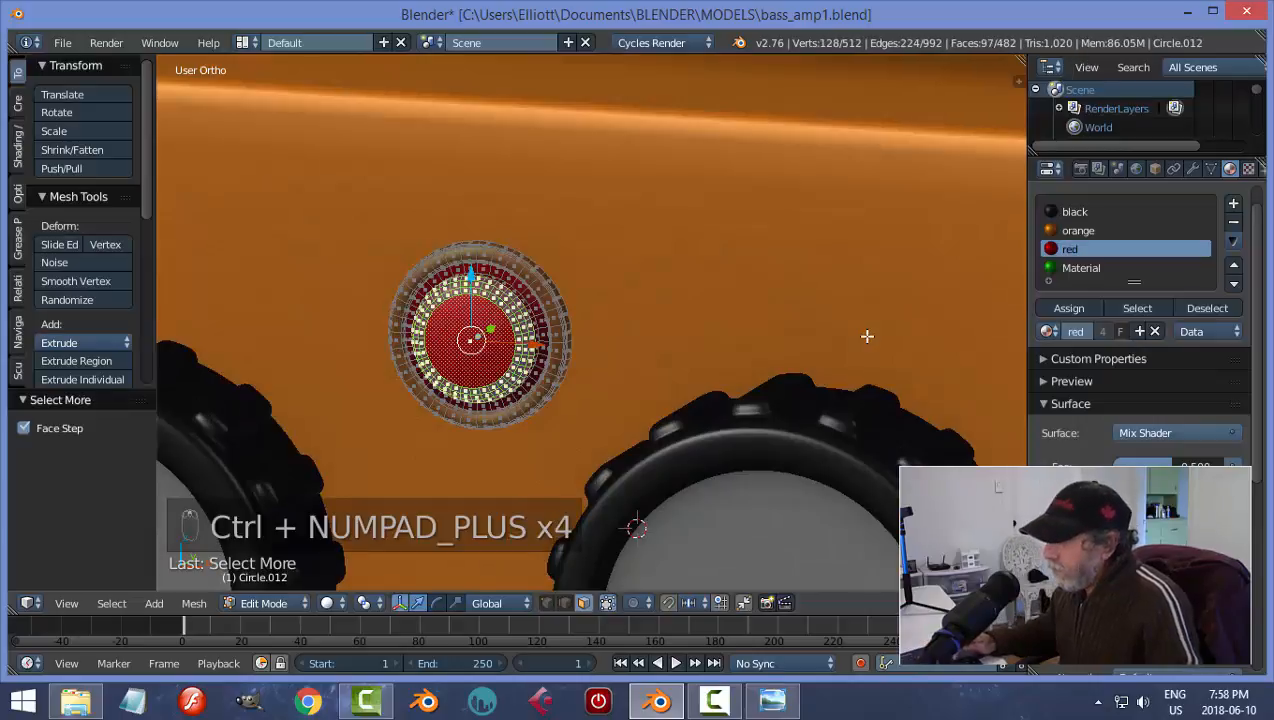
left_click(1073, 273)
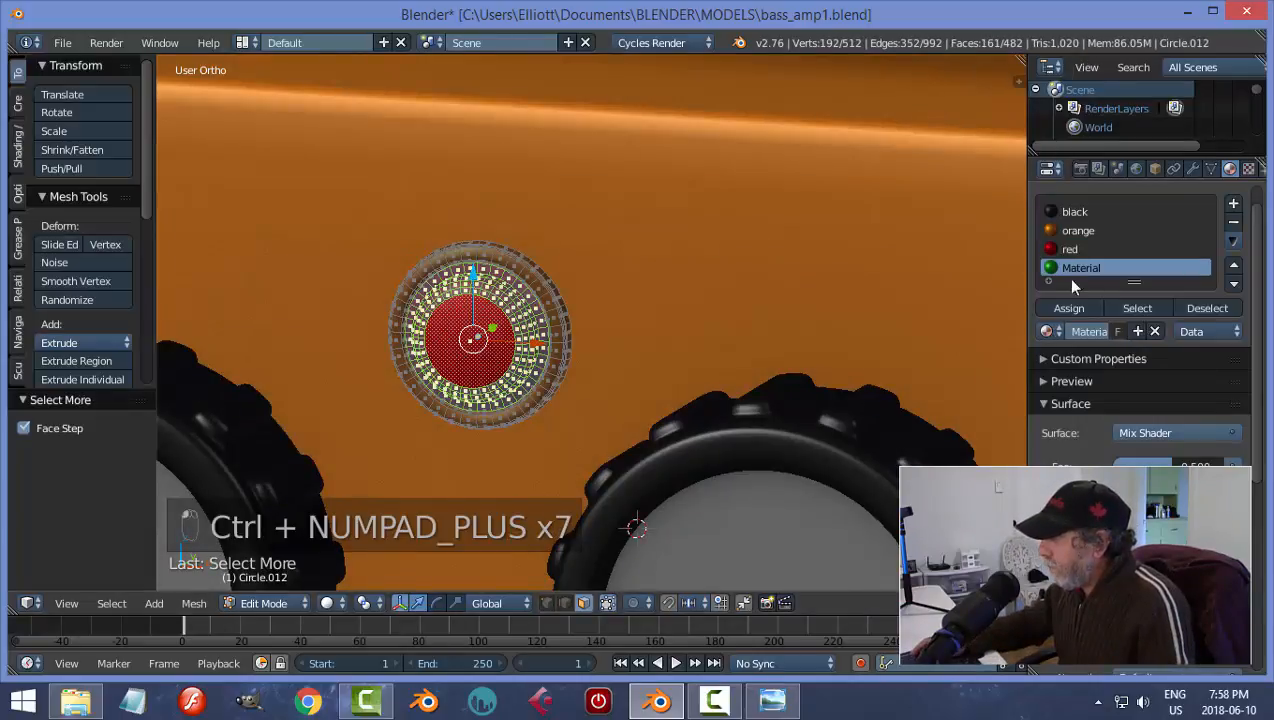
left_click(1070, 310)
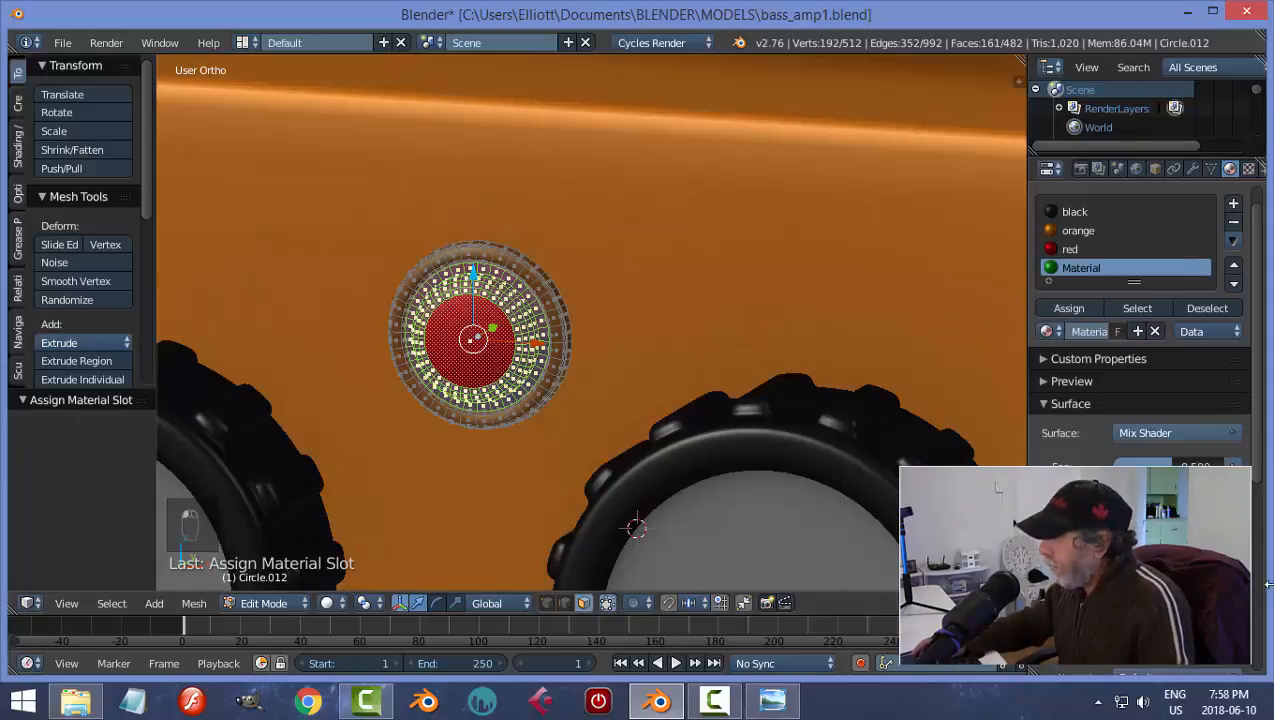
- Deselect the faces, return to Object Mode with nothing selected and save the file
left_click_drag(1263, 514, 1266, 707)
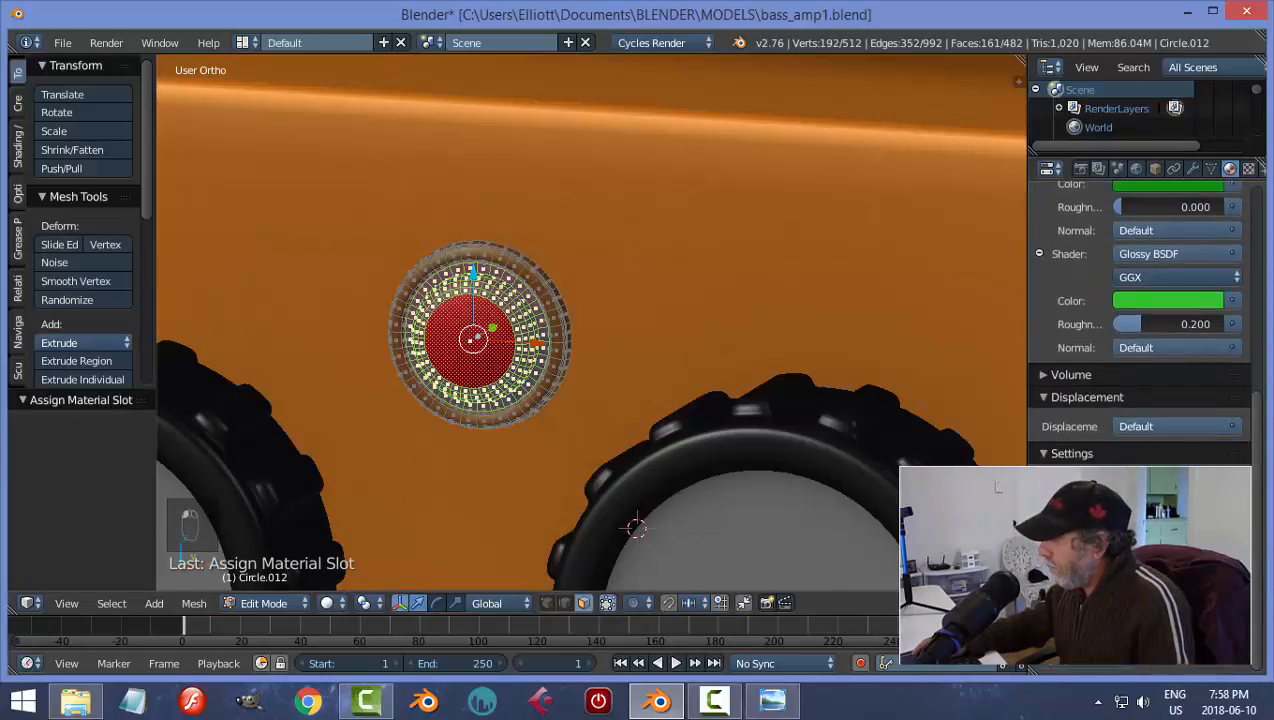
left_click(1167, 301)
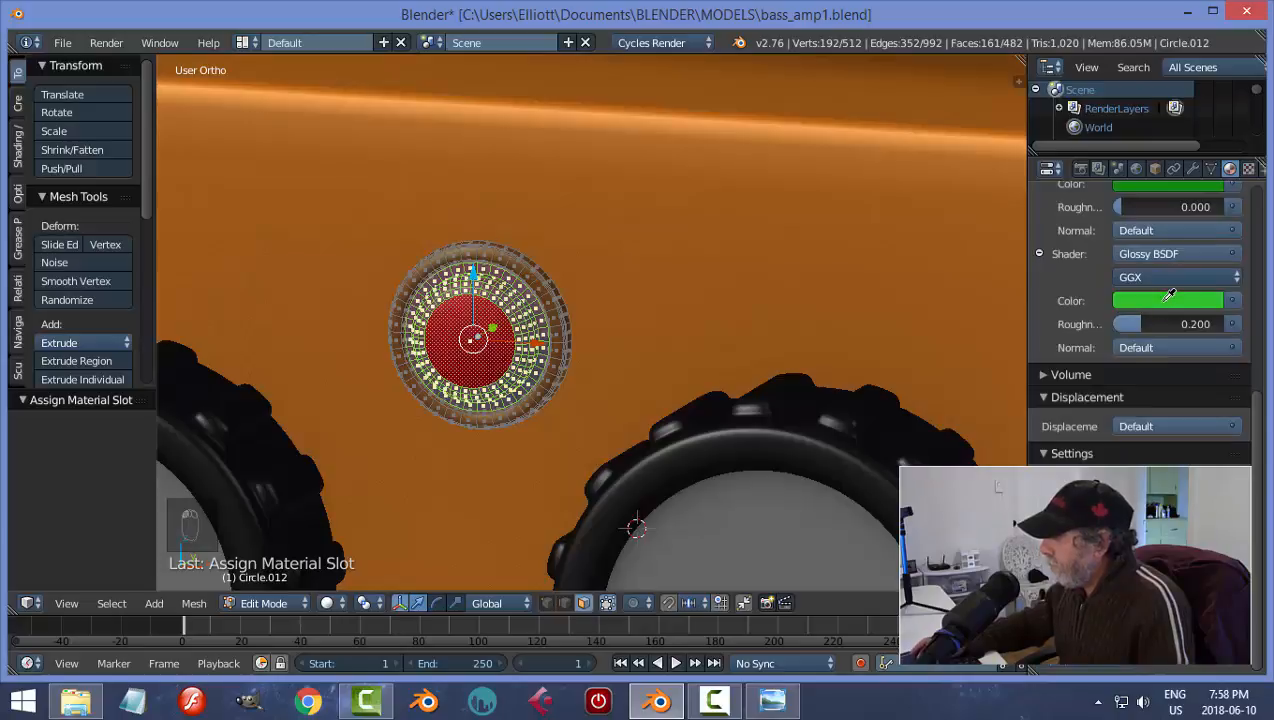
key("a")
key("Tab")
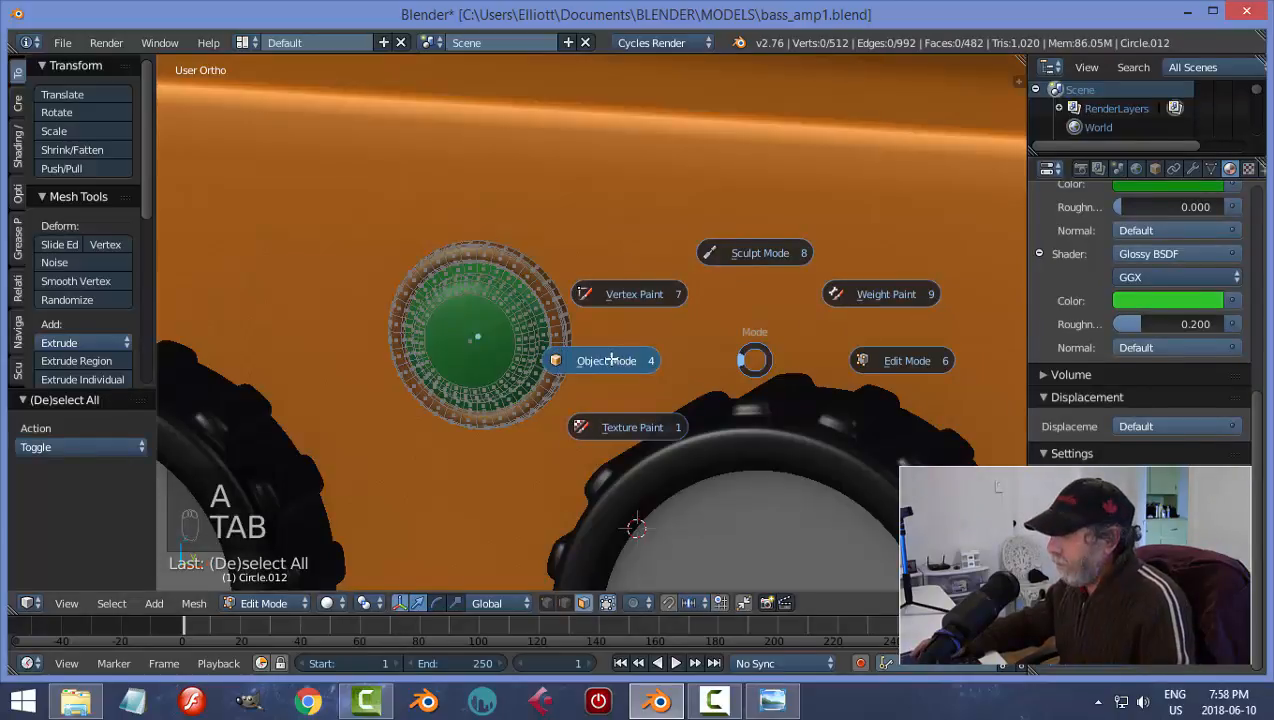
scroll(718, 395, "down", 5)
key("a")
scroll(791, 402, "down", 4)
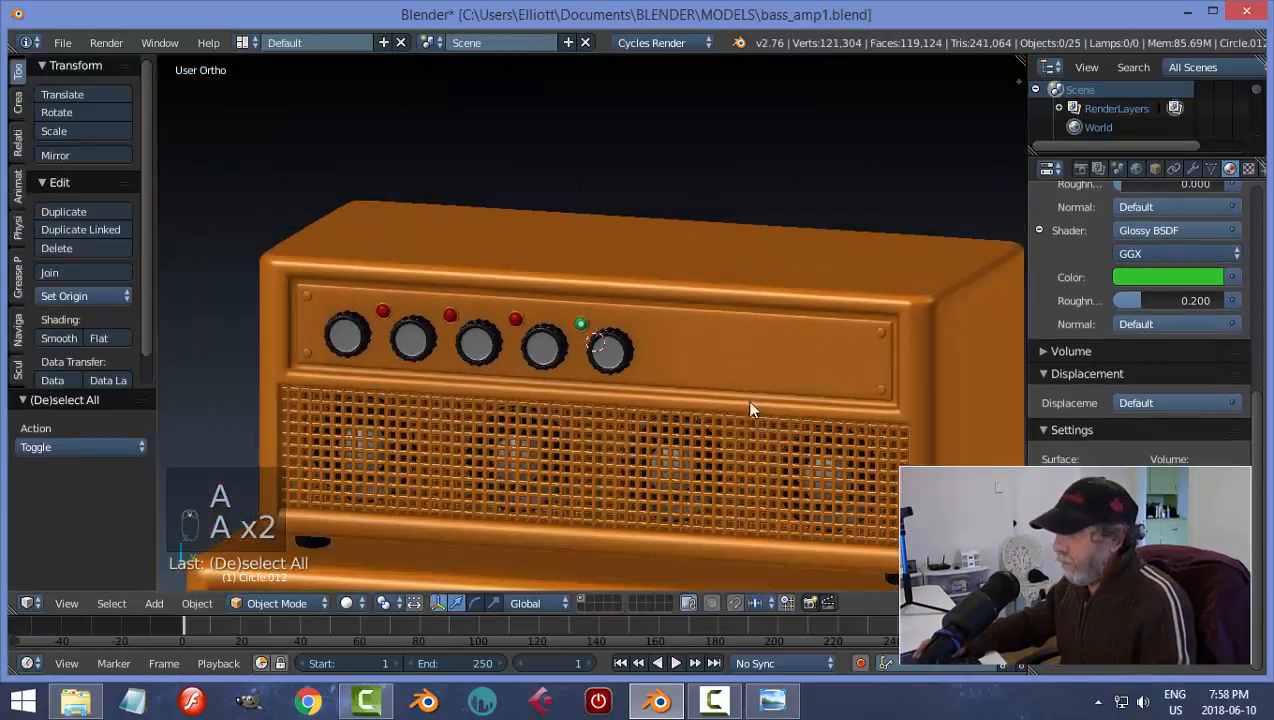
scroll(747, 390, "up", 1)
key("ctrl+s")
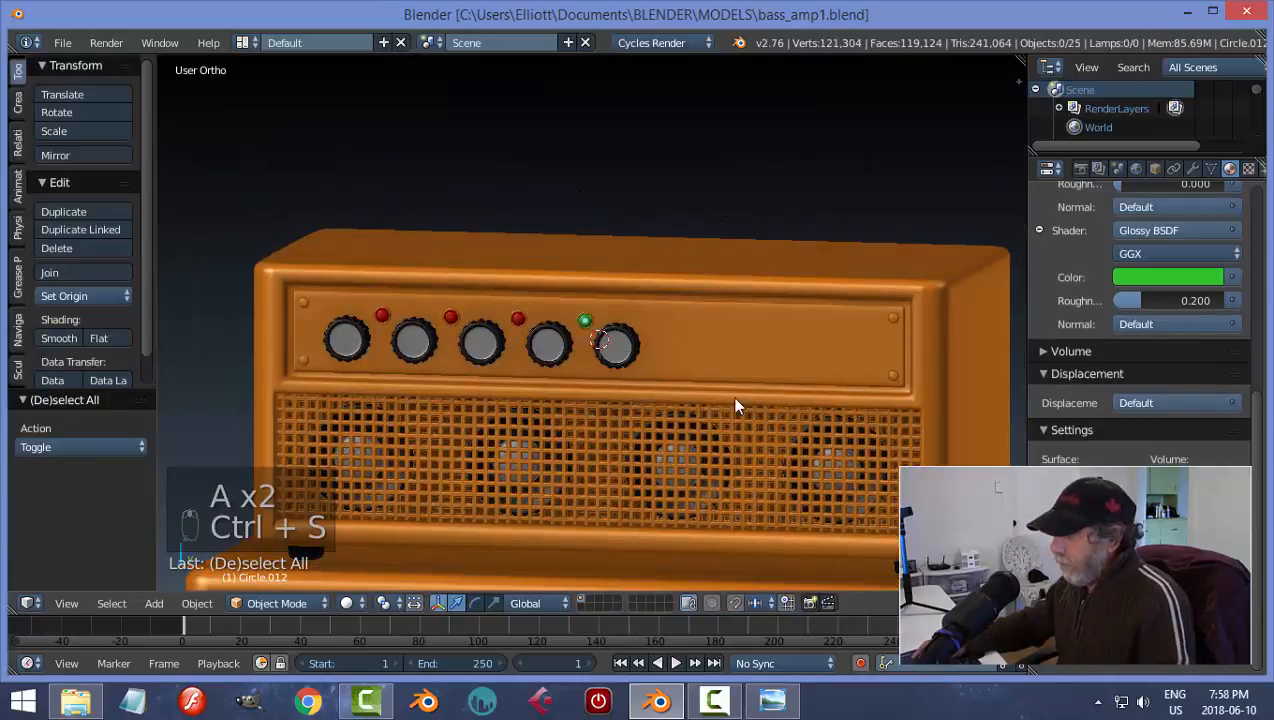
- In Edit Mode on the amp head's front plate, add one vertical loop cut just beyond the fifth knob
middle_click_drag(731, 395, 772, 370)
scroll(729, 387, "down", 4)
scroll(729, 342, "down", 2)
scroll(760, 368, "up", 3)
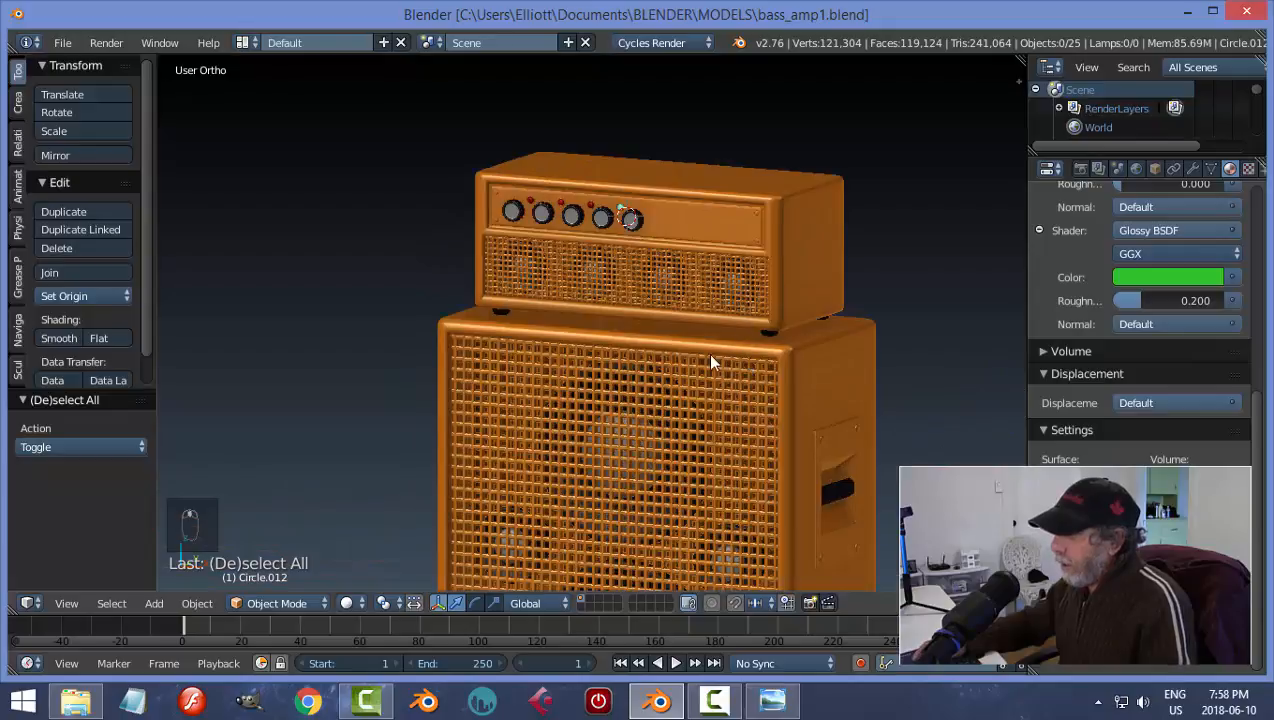
middle_click_drag(729, 314, 608, 402, "shift")
scroll(692, 366, "up", 3)
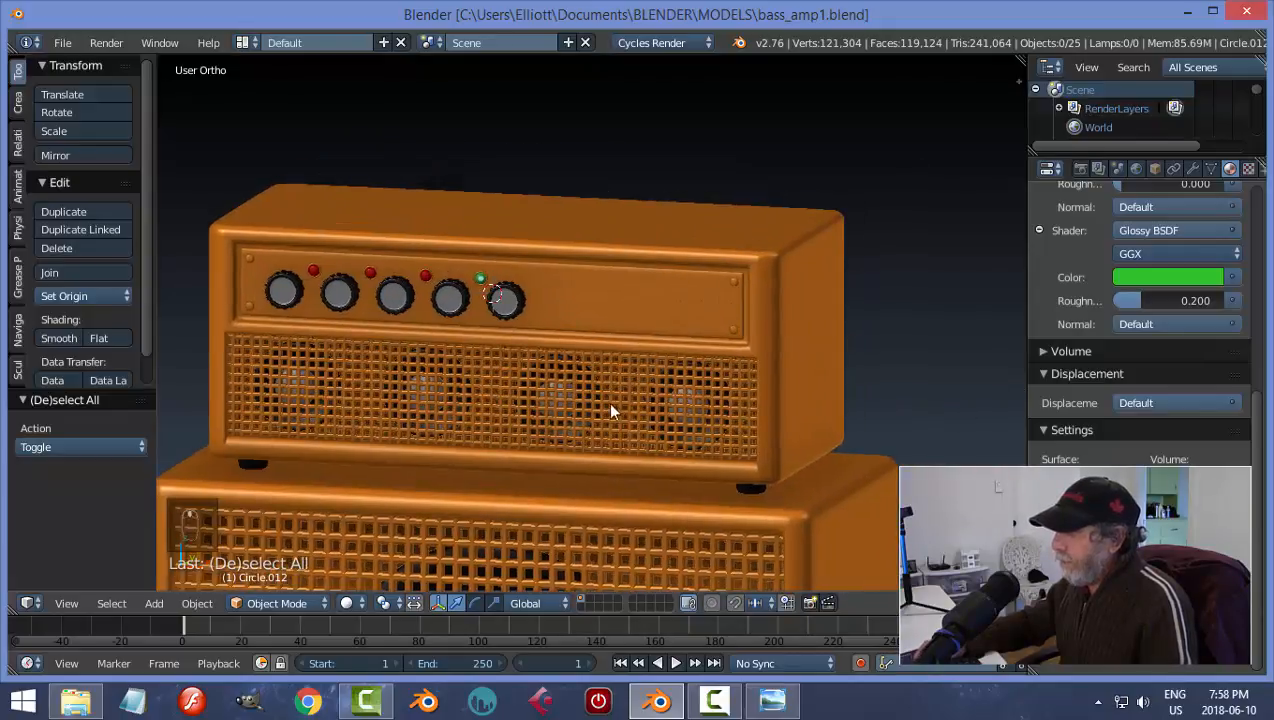
scroll(640, 405, "up", 1)
right_click(735, 330)
key("Tab")
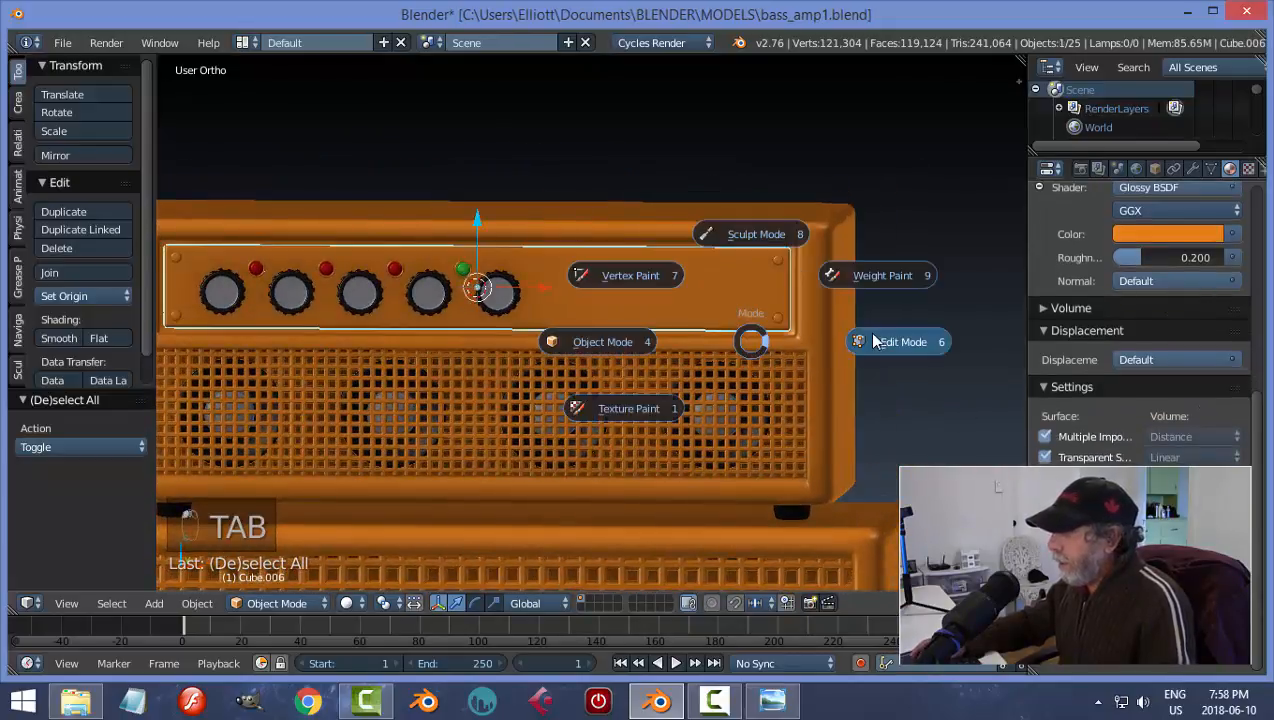
left_click(873, 341)
scroll(583, 347, "up", 3)
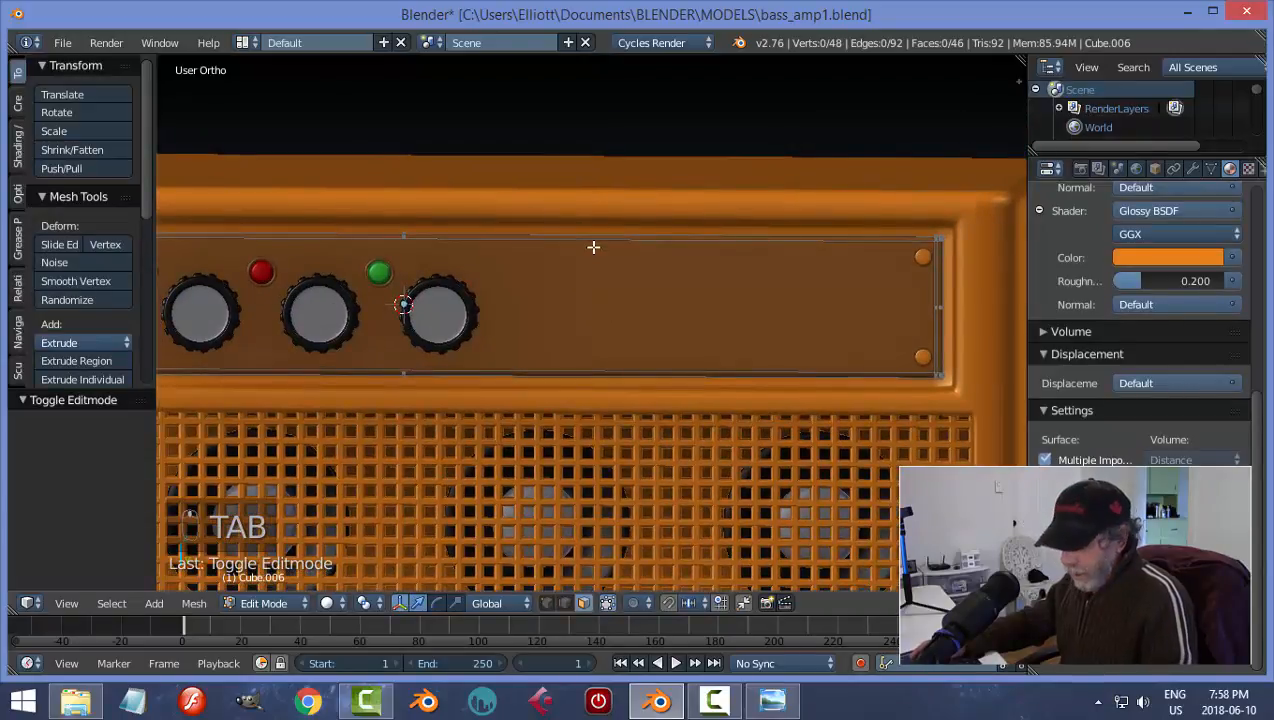
key("ctrl+r")
left_click(593, 247)
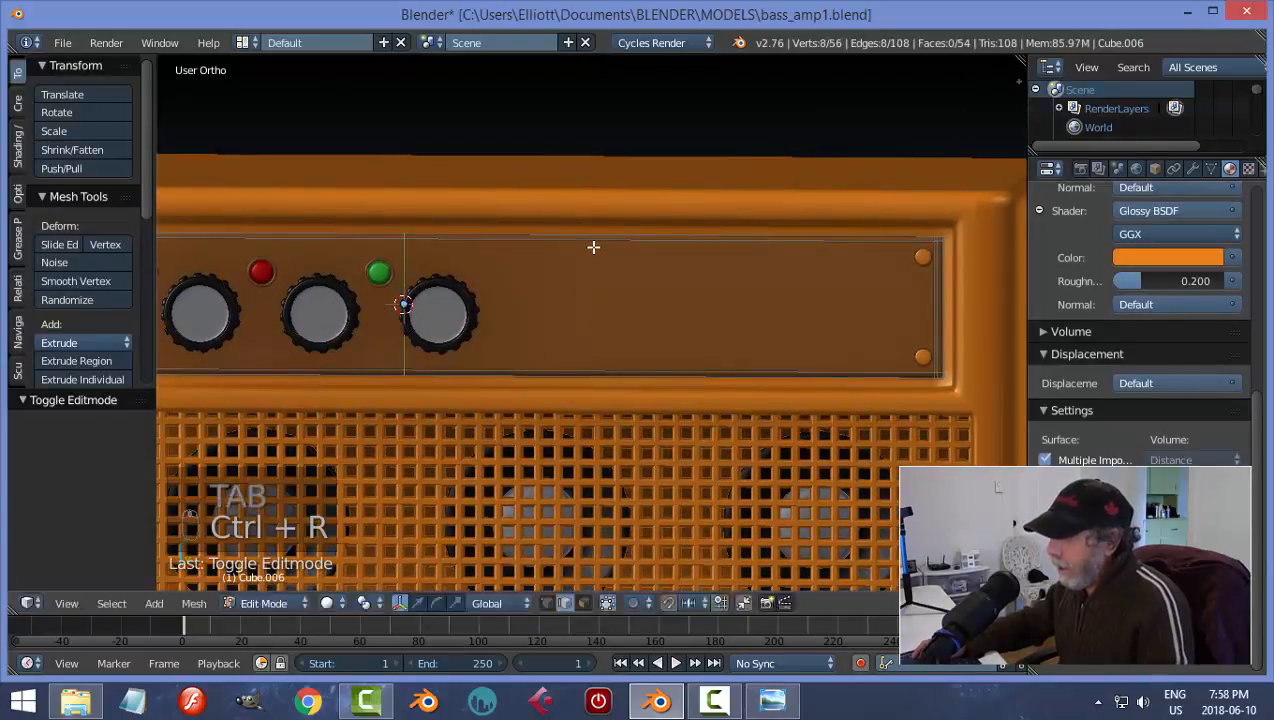
left_click(704, 278)
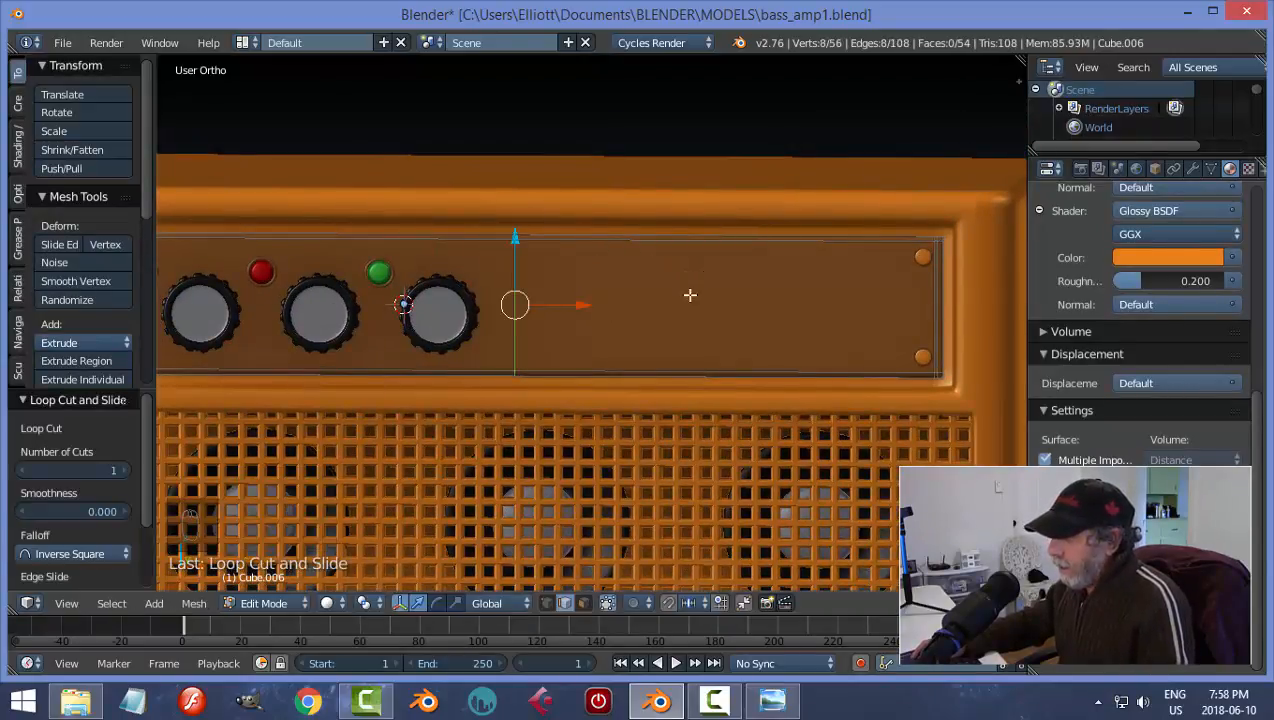
- Bevel the loop beyond the fifth knob into a narrow vertical strip with an offset of about 0.002
key("ctrl+b")
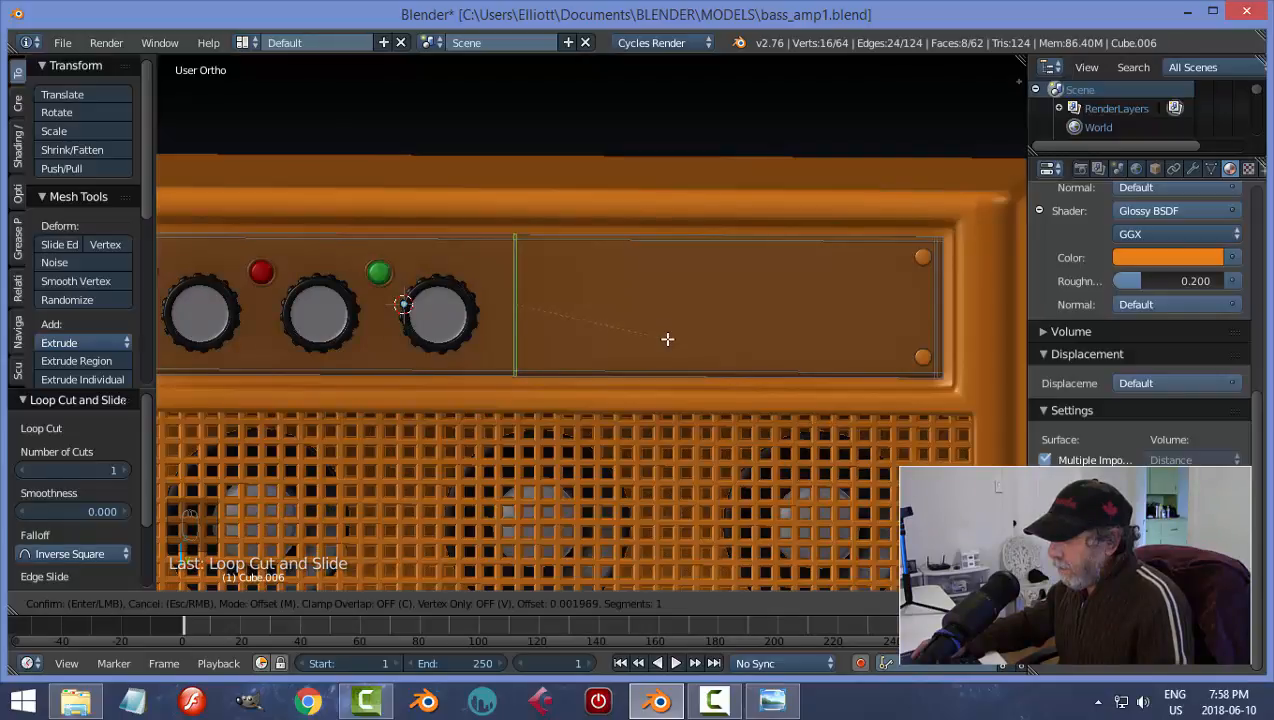
left_click(667, 339)
middle_click_drag(684, 360, 716, 370)
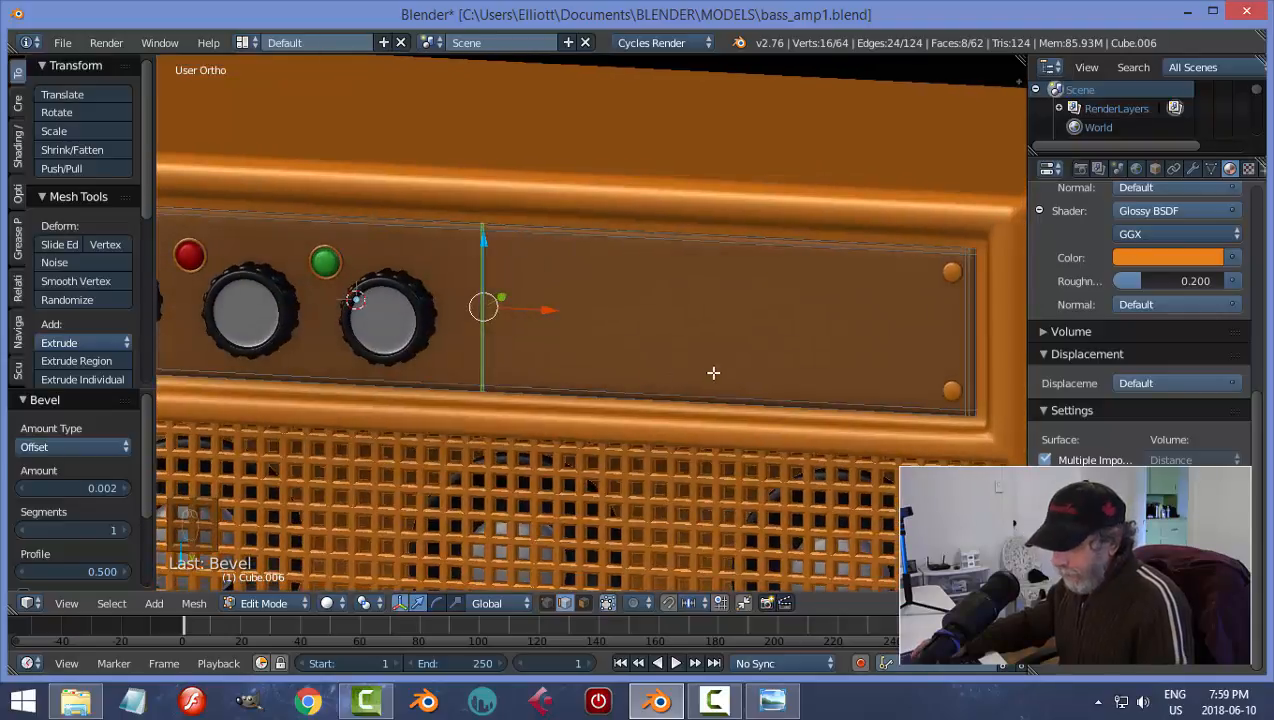
- Extrude the strip in place, scale it to about 0.946 on every axis except X to form a groove, and return to Object Mode
key("e")
right_click(713, 372)
key("s")
key("shift+x")
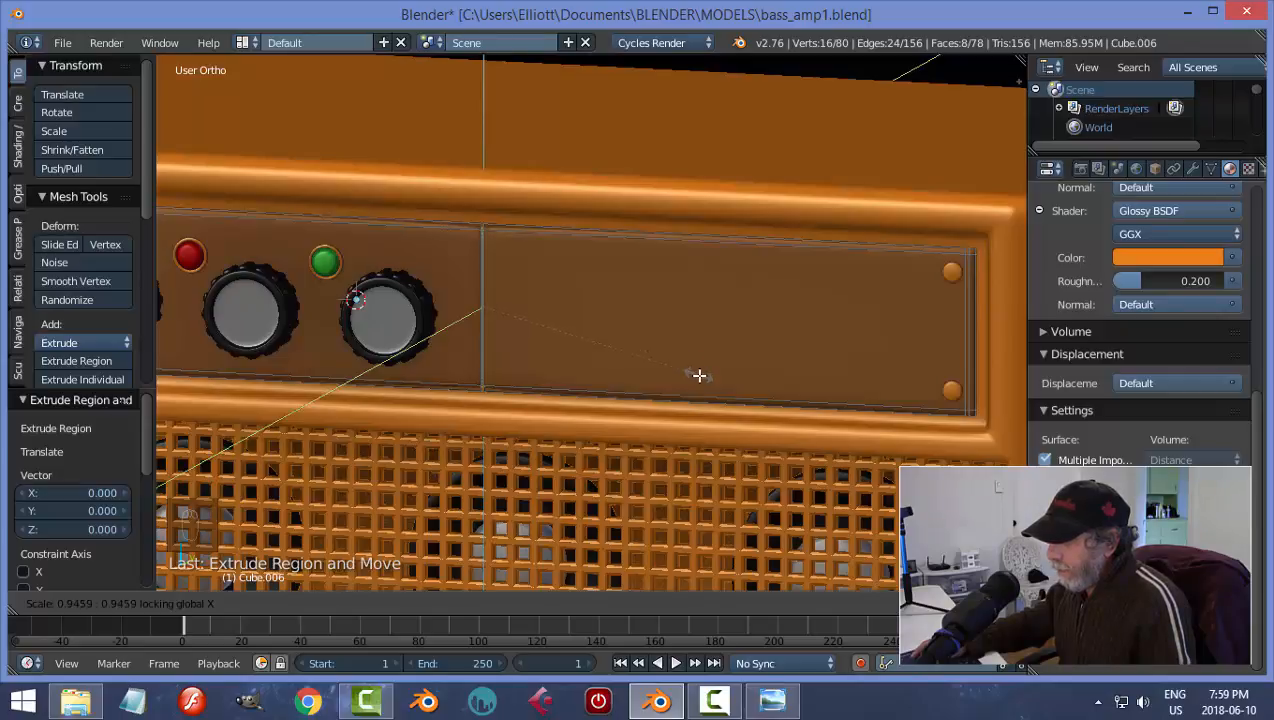
left_click(699, 375)
key("Tab")
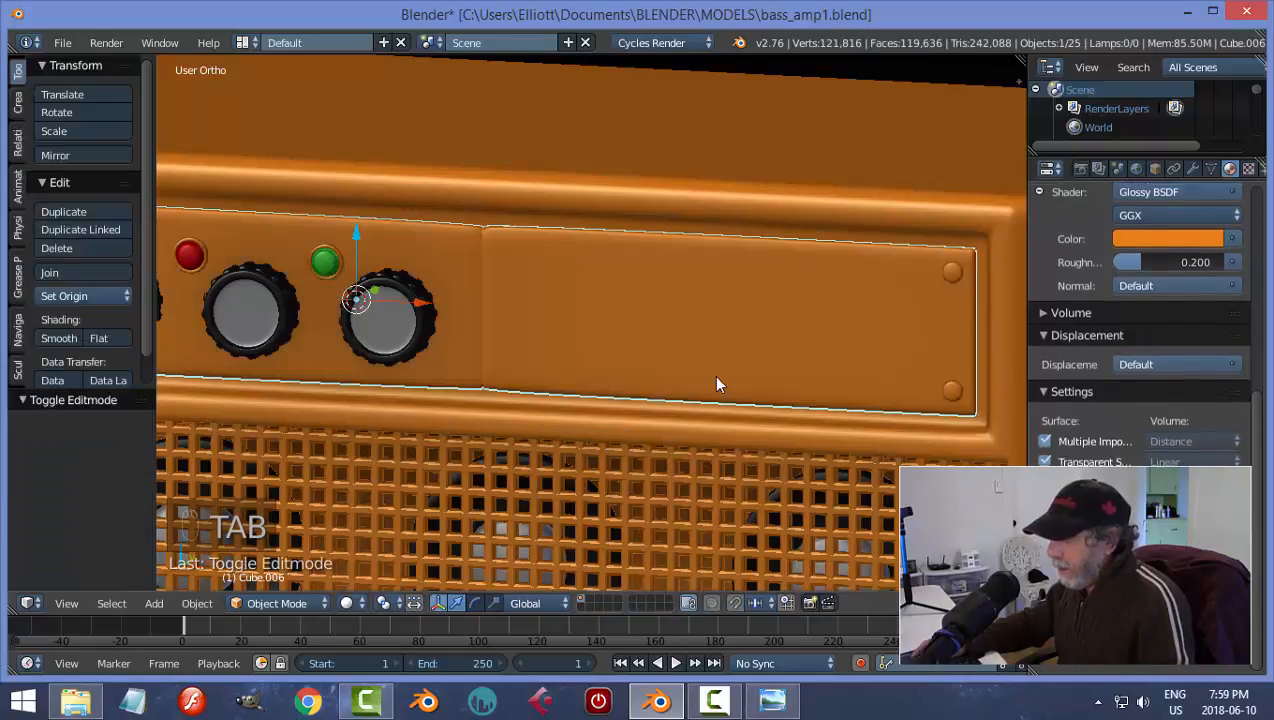
scroll(731, 375, "down", 2)
mouse_move(699, 375)
middle_mouse_down()
mouse_move(758, 315)
mouse_move(713, 386)
mouse_move(660, 373)
mouse_move(703, 375)
middle_mouse_up()
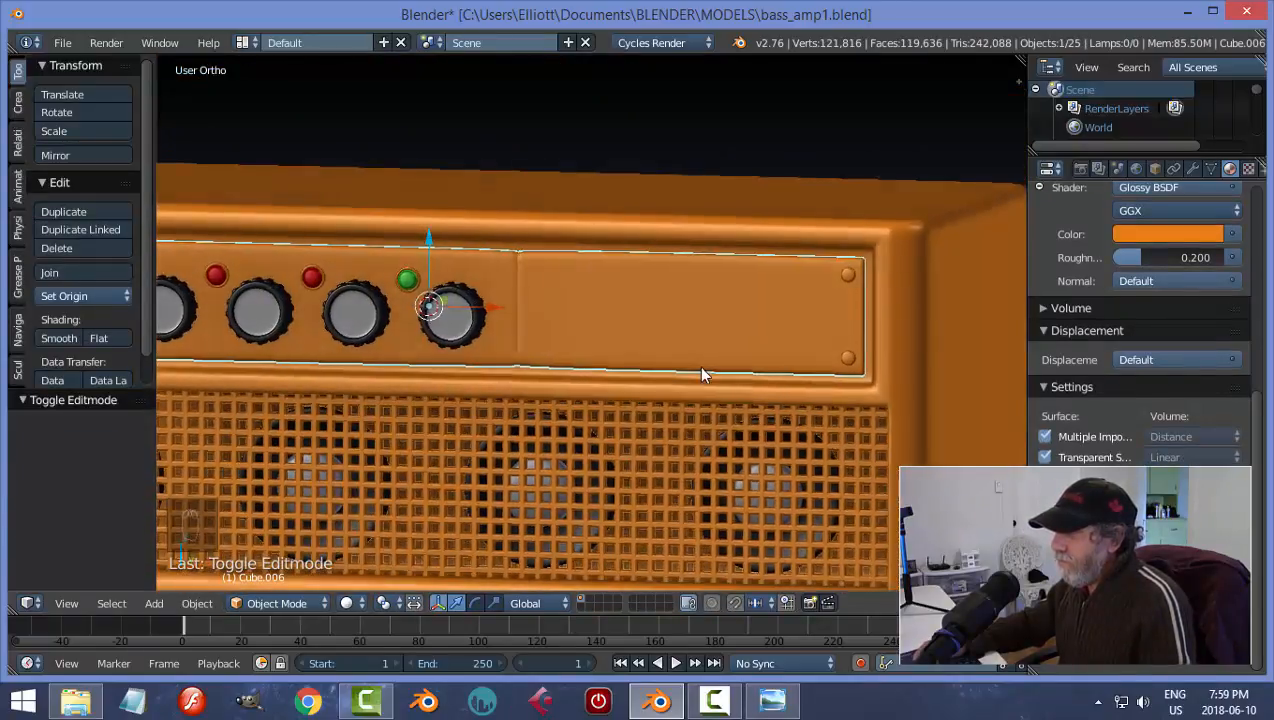
- In Edit Mode on the front plate, add one vertical loop cut close to each side of the groove
key("Tab")
left_click(788, 336)
scroll(601, 294, "up", 1)
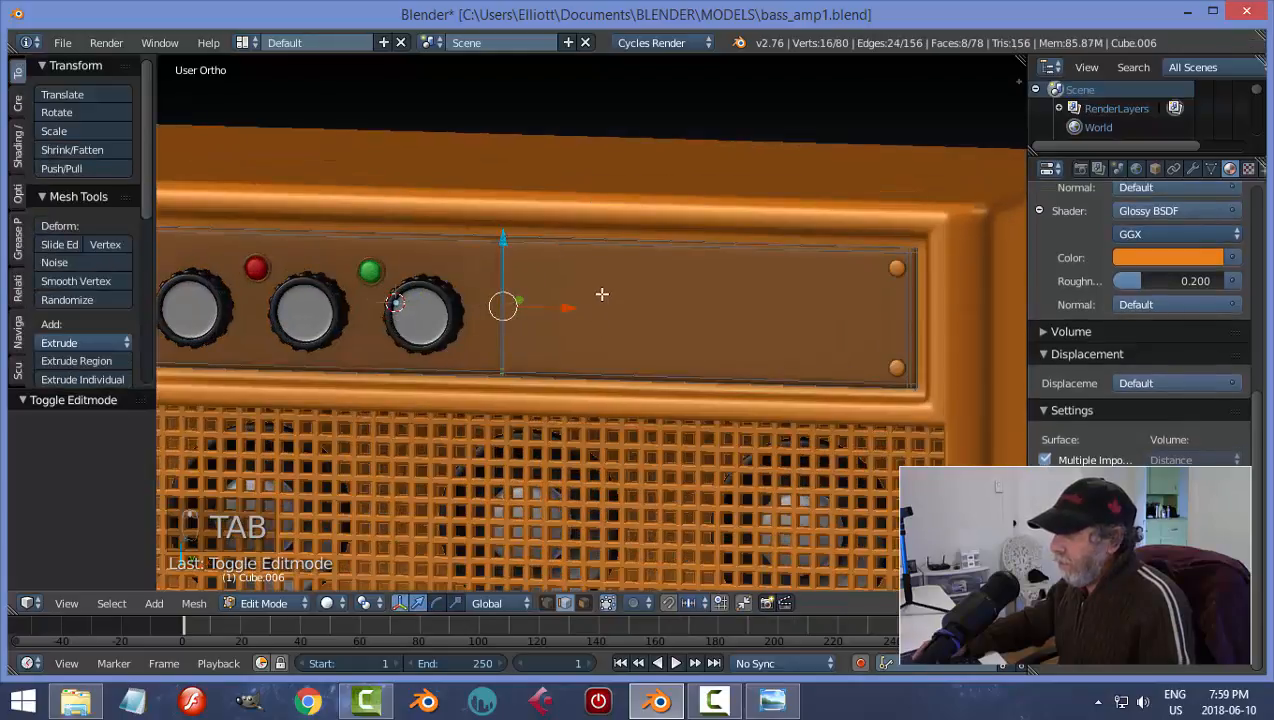
key("ctrl+r")
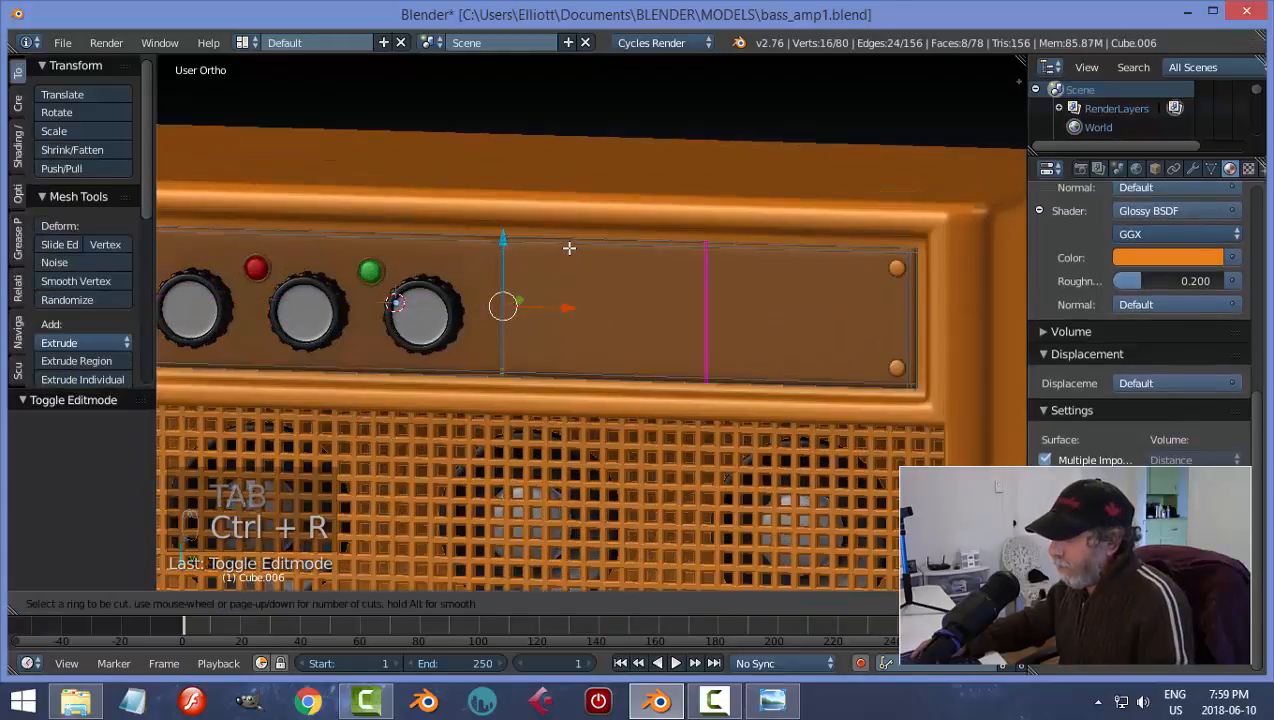
left_click(566, 249)
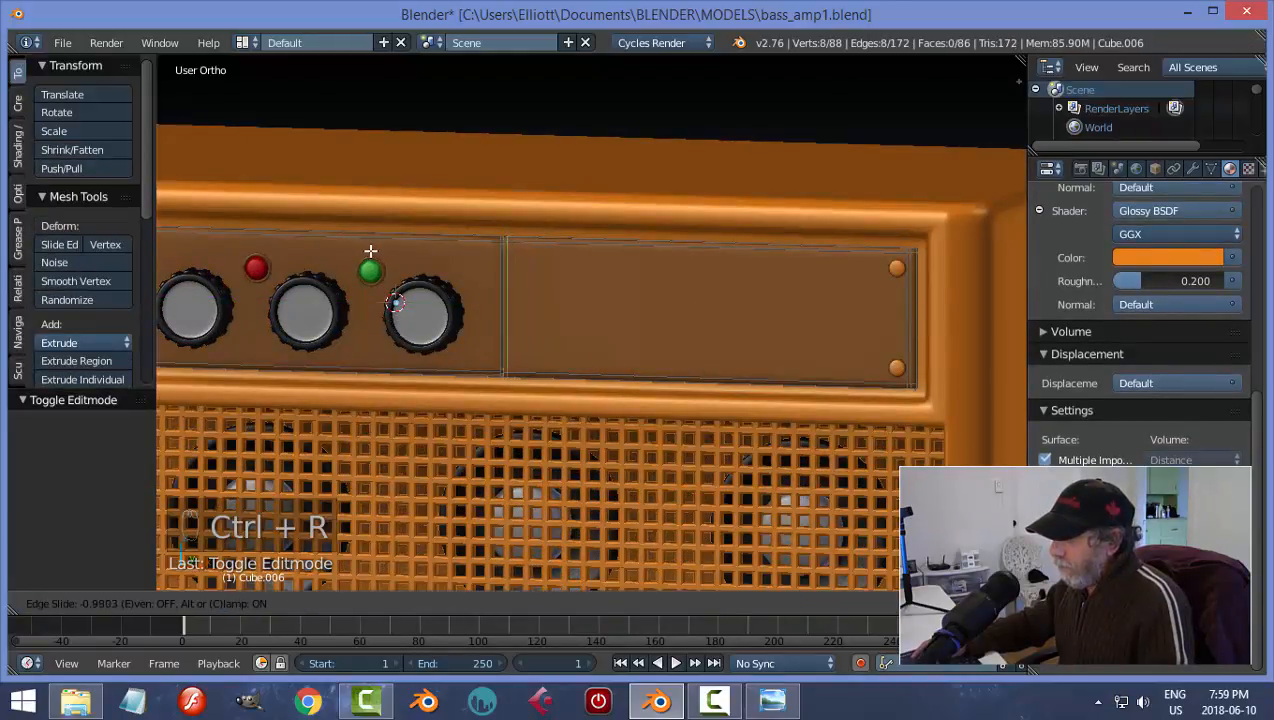
left_click(385, 244)
key("ctrl+r")
left_click(455, 239)
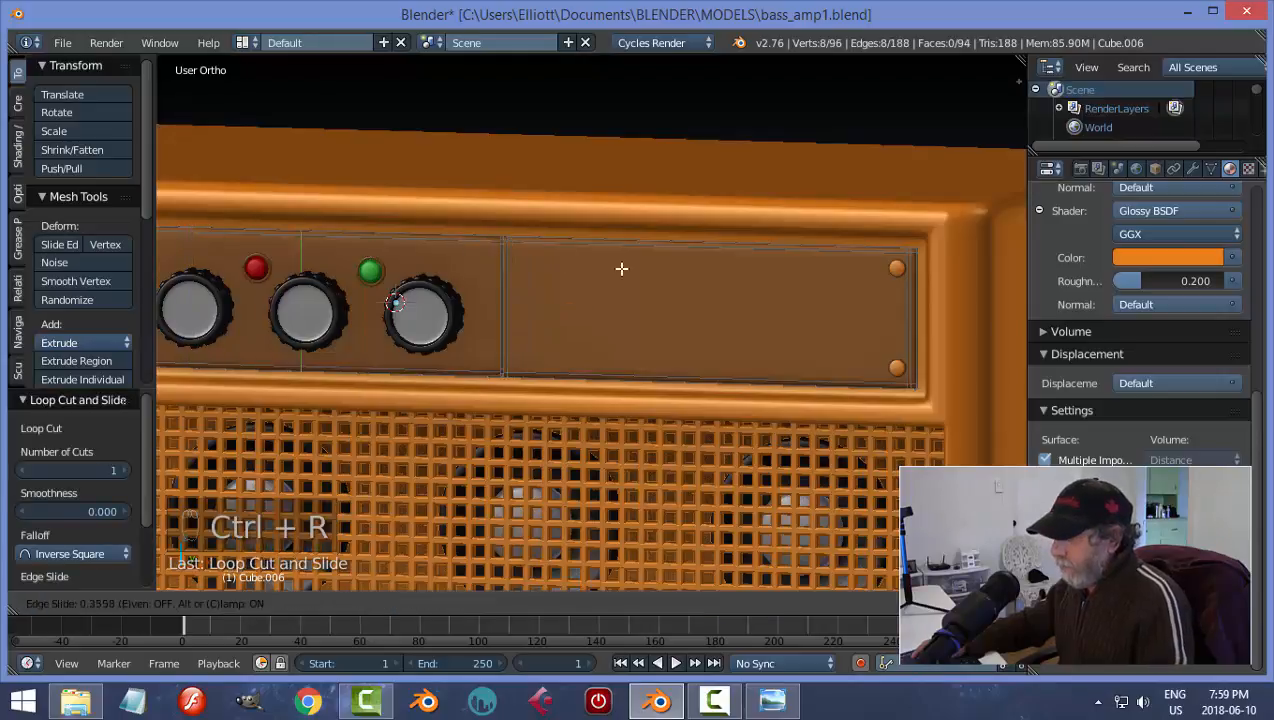
left_click(756, 302)
- Return to Object Mode and deselect everything to check the grooved plate on the amp head
key("Tab")
left_click(565, 312)
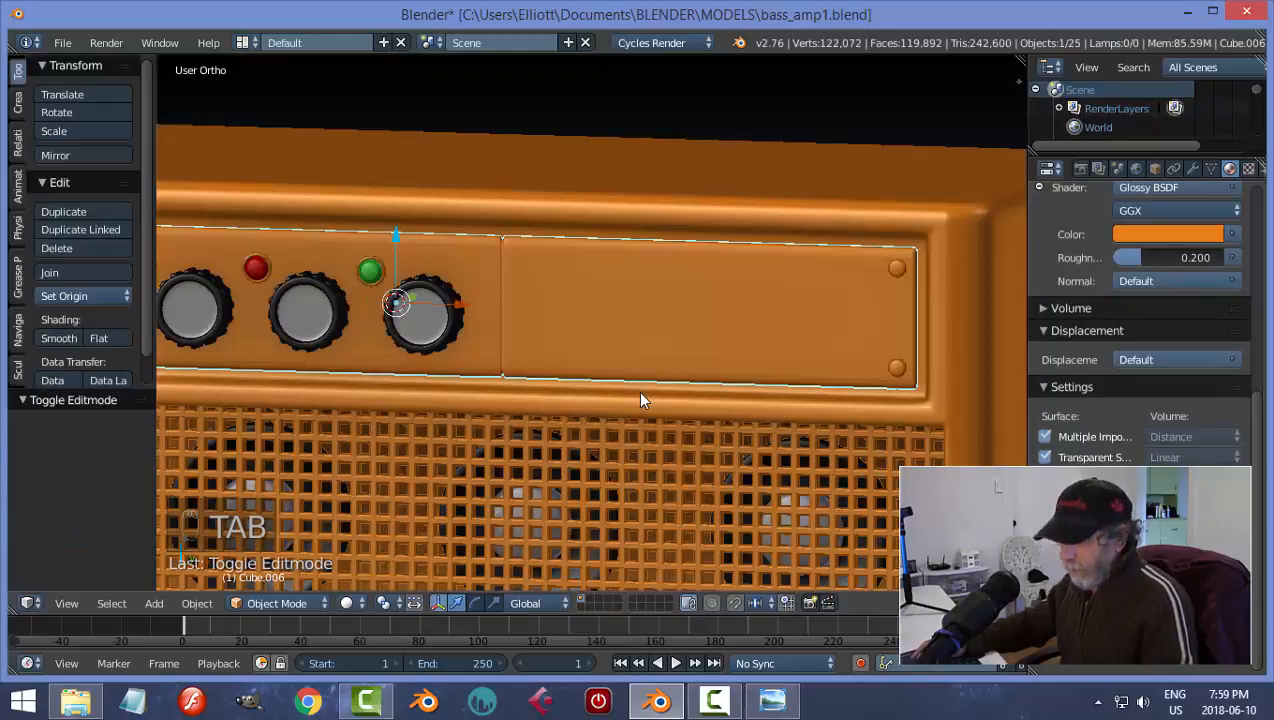
key("a")
key("a")
scroll(637, 390, "down", 5)
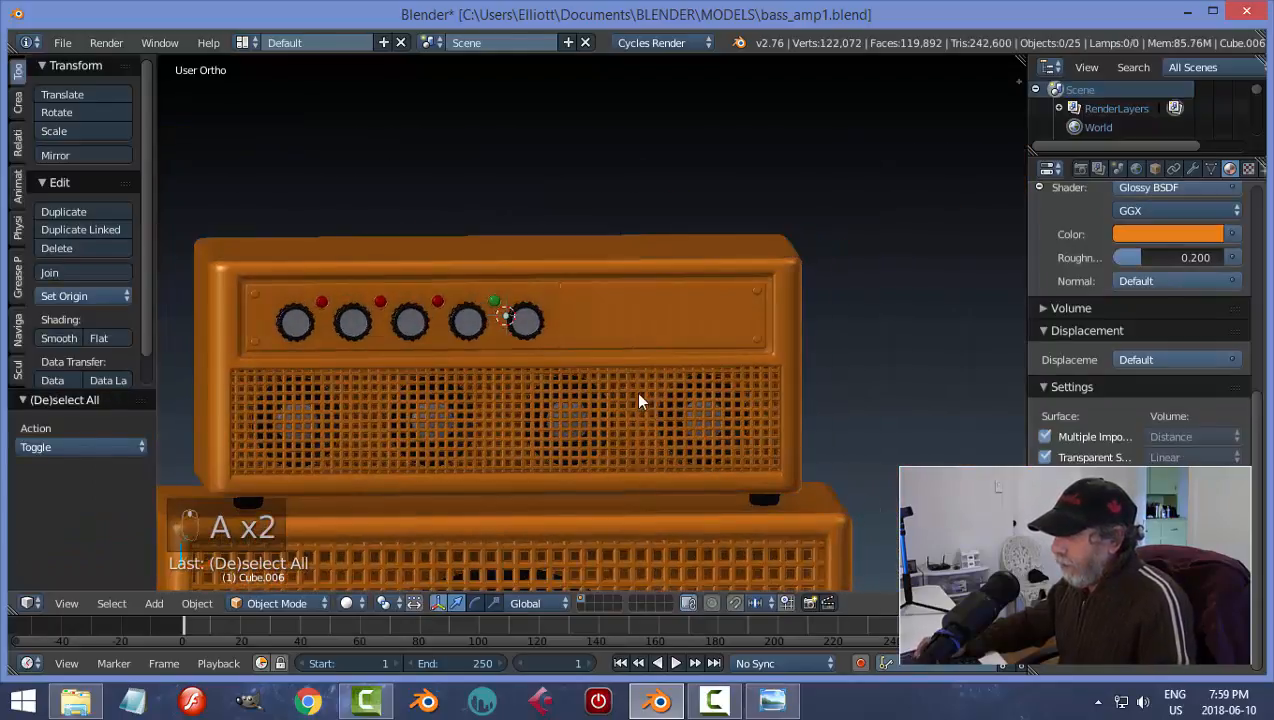
scroll(640, 401, "up", 3)
- Reopen the front plate in Edit Mode and shift the two loops flanking the groove along X, closer to its edges
right_click(681, 300)
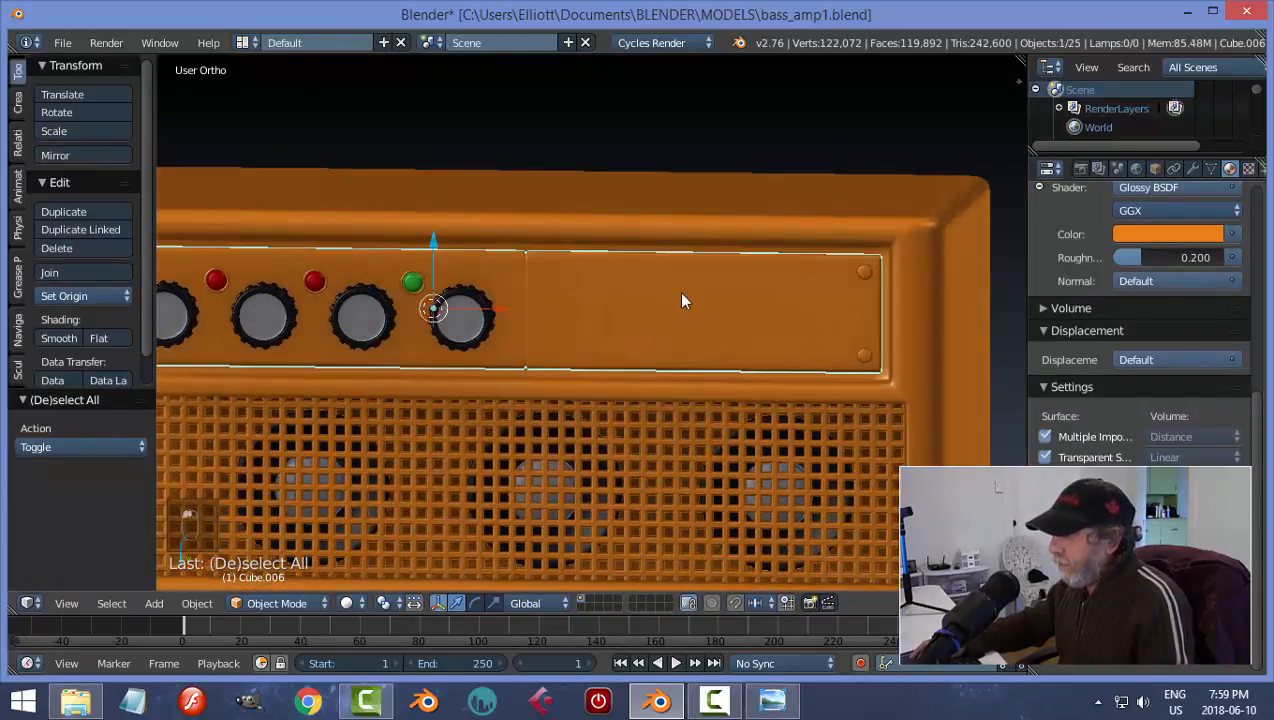
key("Tab")
left_click(713, 293)
scroll(670, 294, "up", 2)
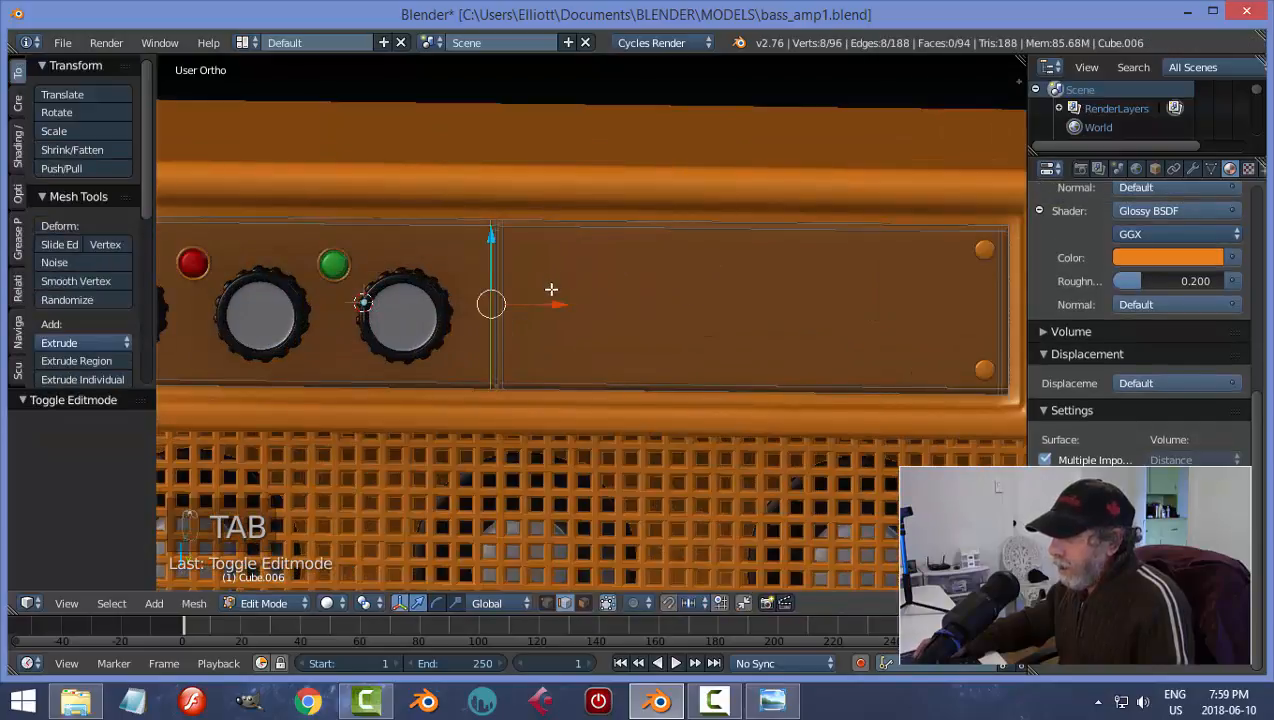
scroll(551, 289, "up", 3)
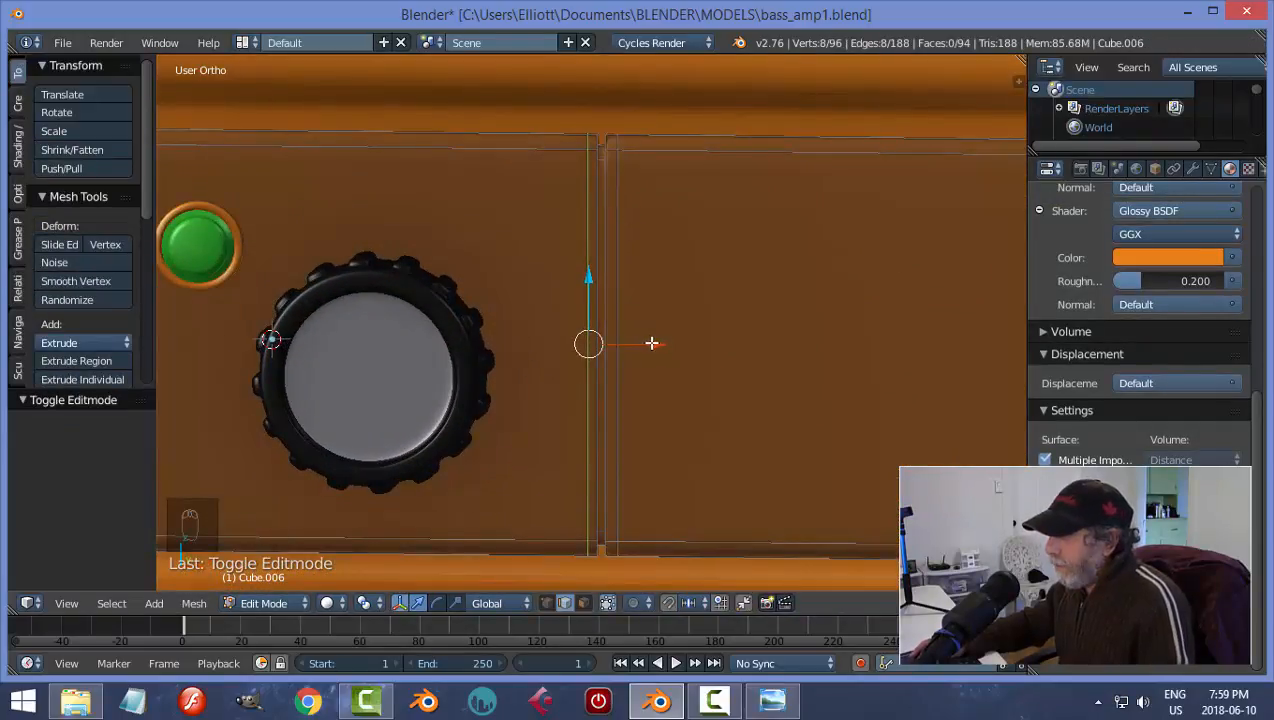
left_click_drag(651, 343, 677, 341)
key("a")
right_click(628, 232)
key("a")
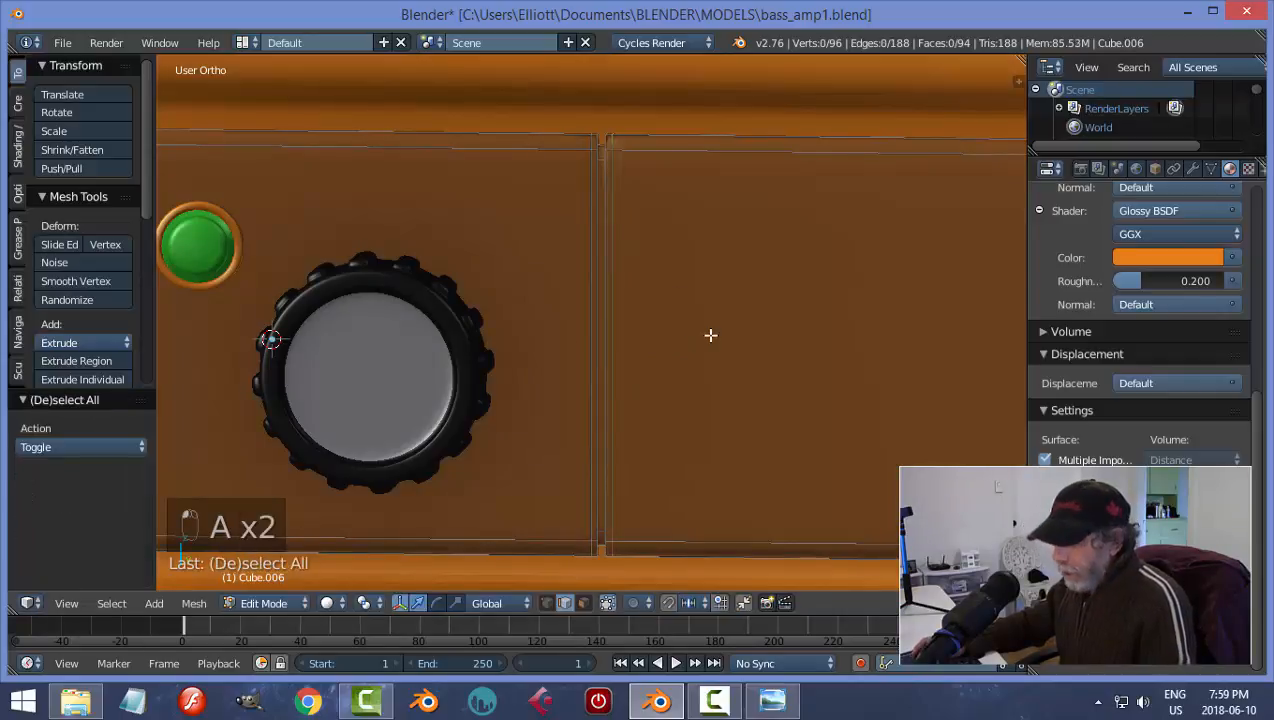
- Add two vertical loop cuts inside the groove, one close to each of its walls
scroll(725, 205, "up", 2)
middle_click_drag(725, 205, 586, 151, "shift")
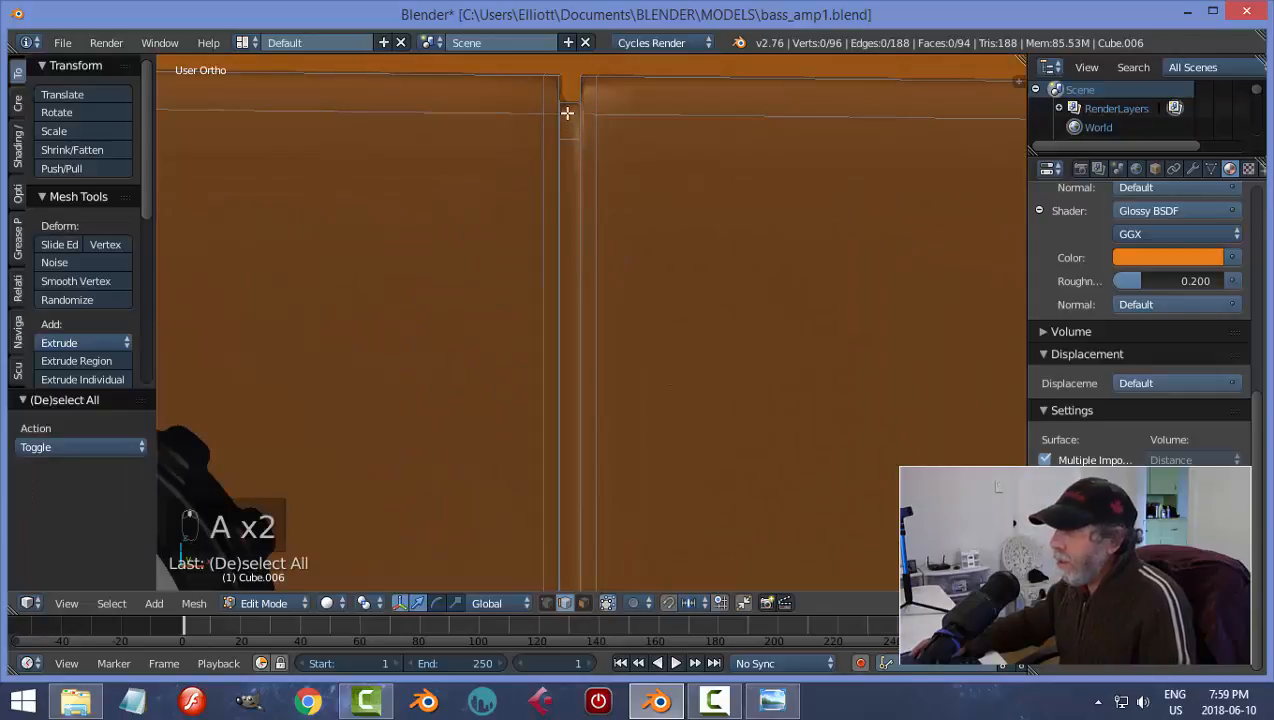
key("ctrl+r")
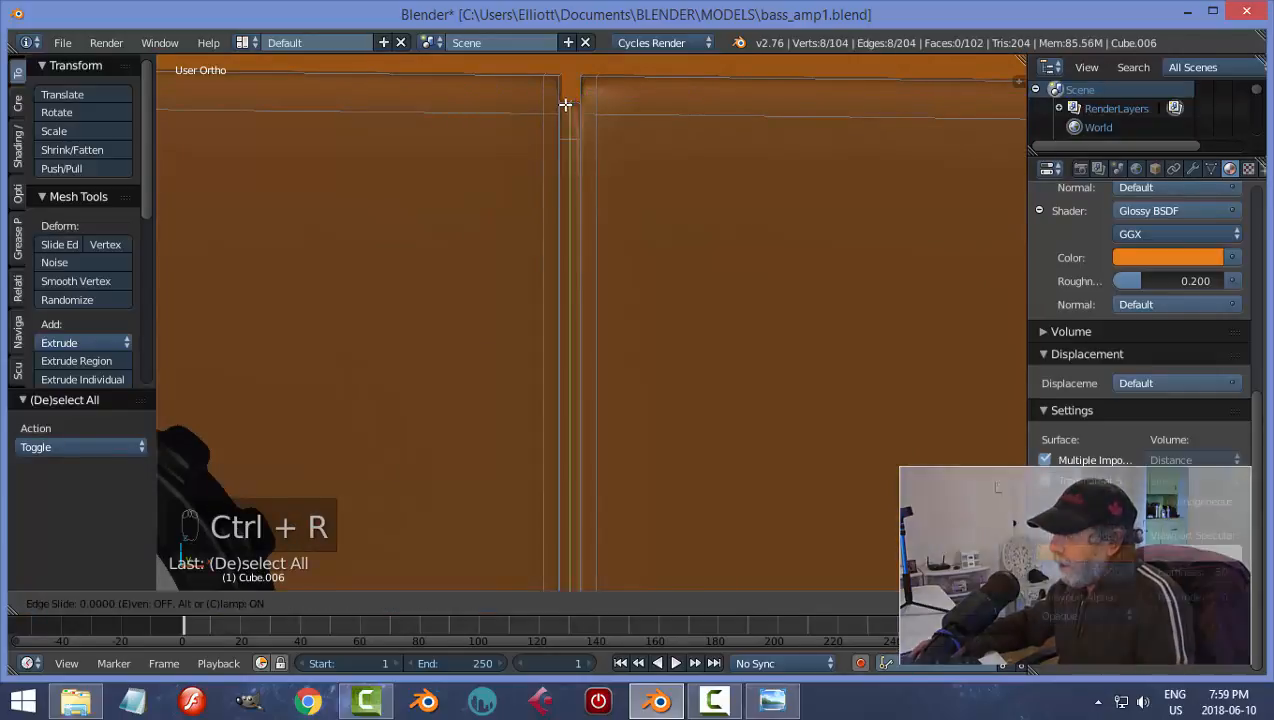
left_click(561, 107)
right_click(568, 107)
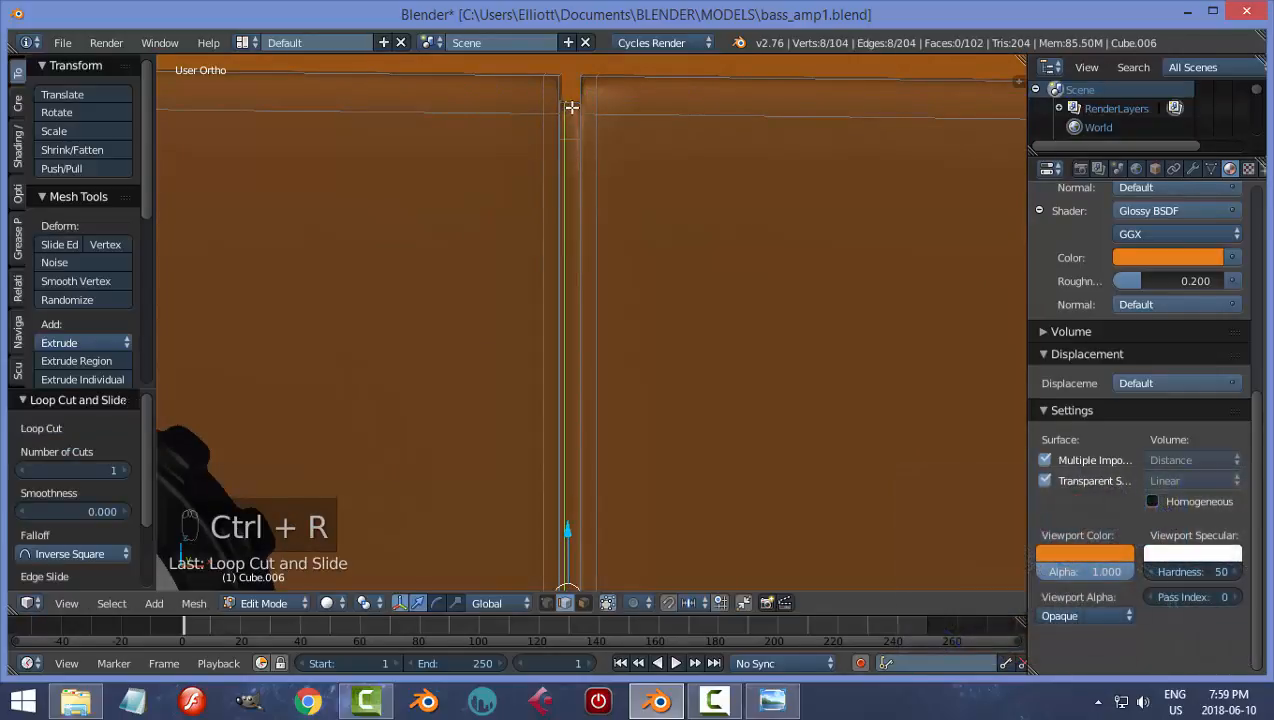
key("a")
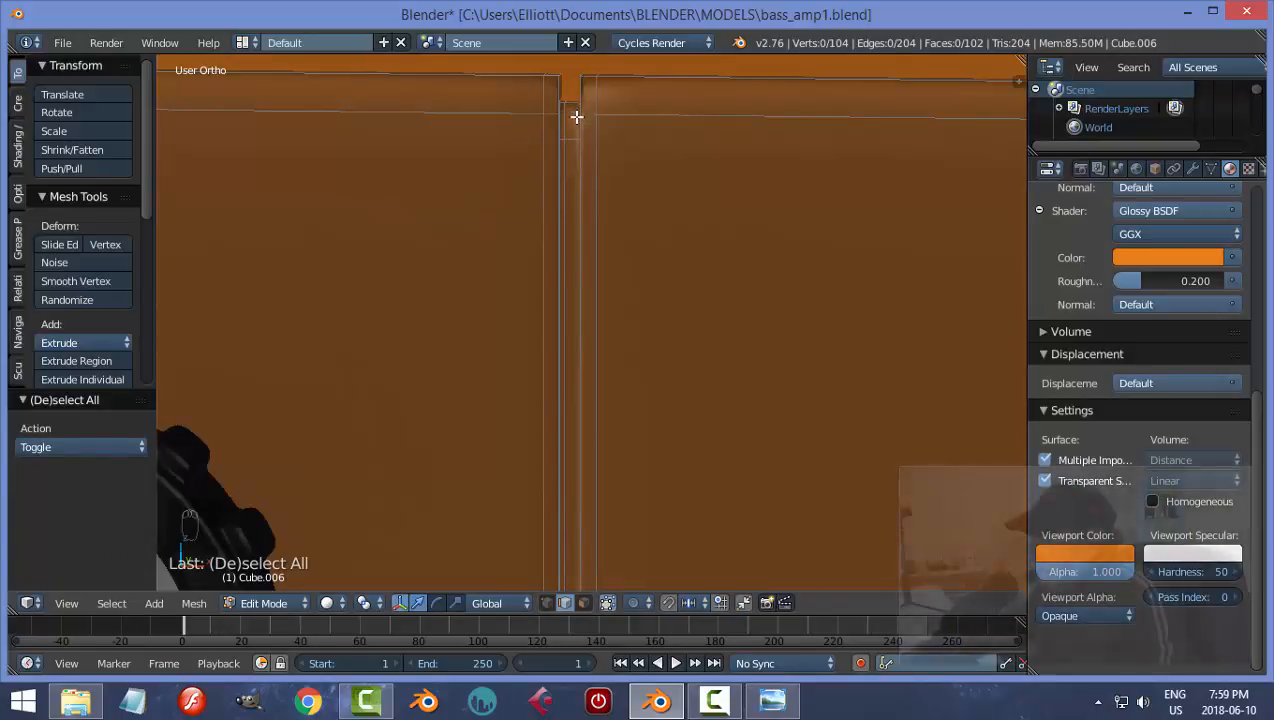
key("ctrl+r")
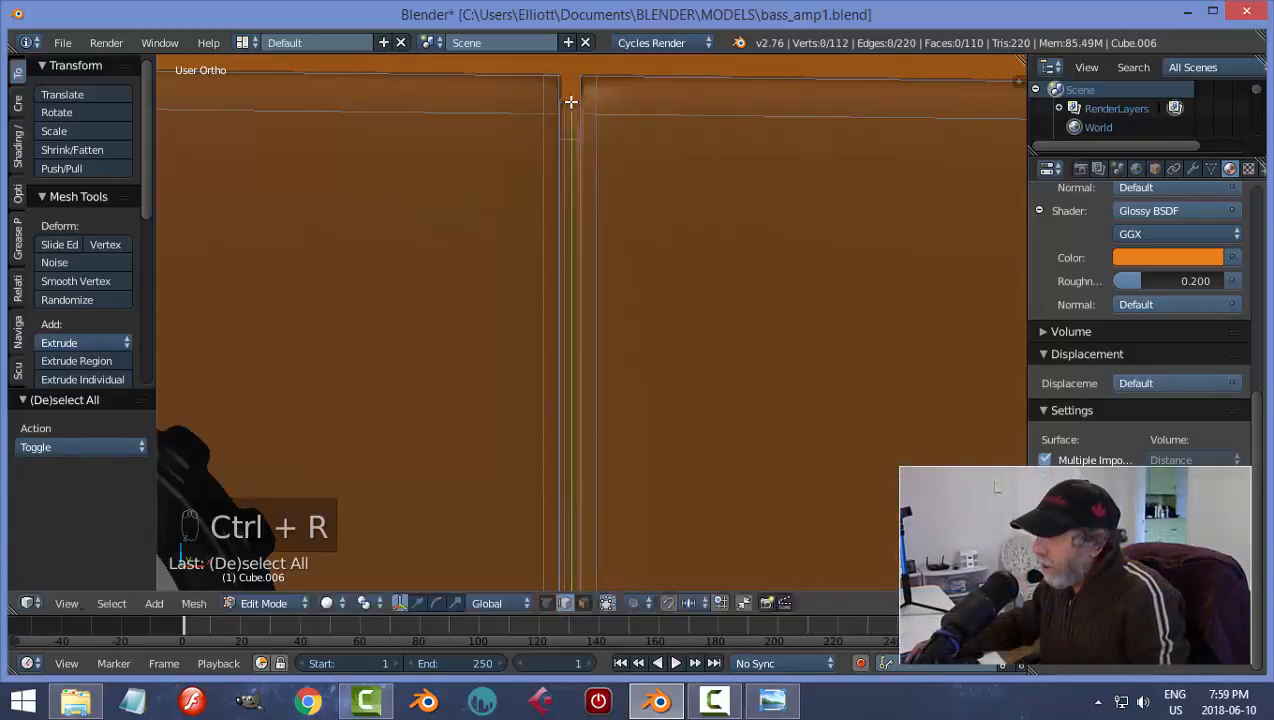
left_click(572, 102)
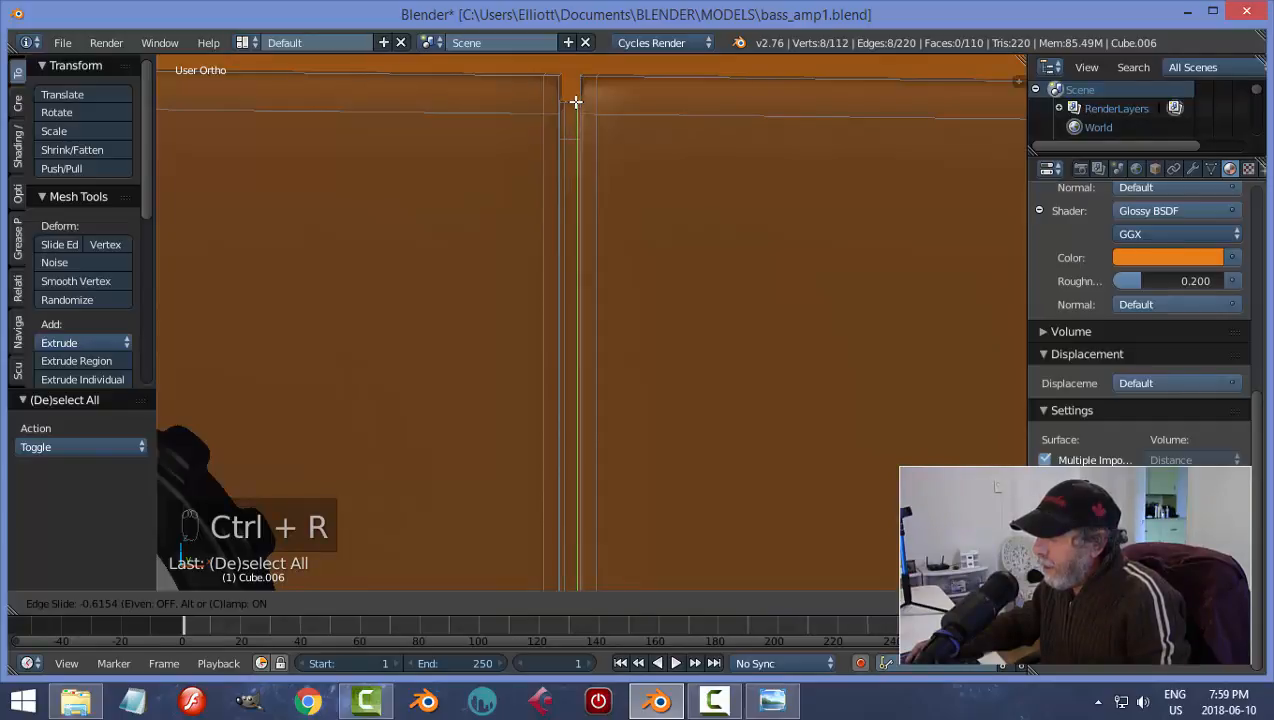
left_click(575, 102)
key("a")
- Tighten both outer loops against the groove's edges along X, moving the one farther from the knobs by -0.002
right_click(598, 142, "alt")
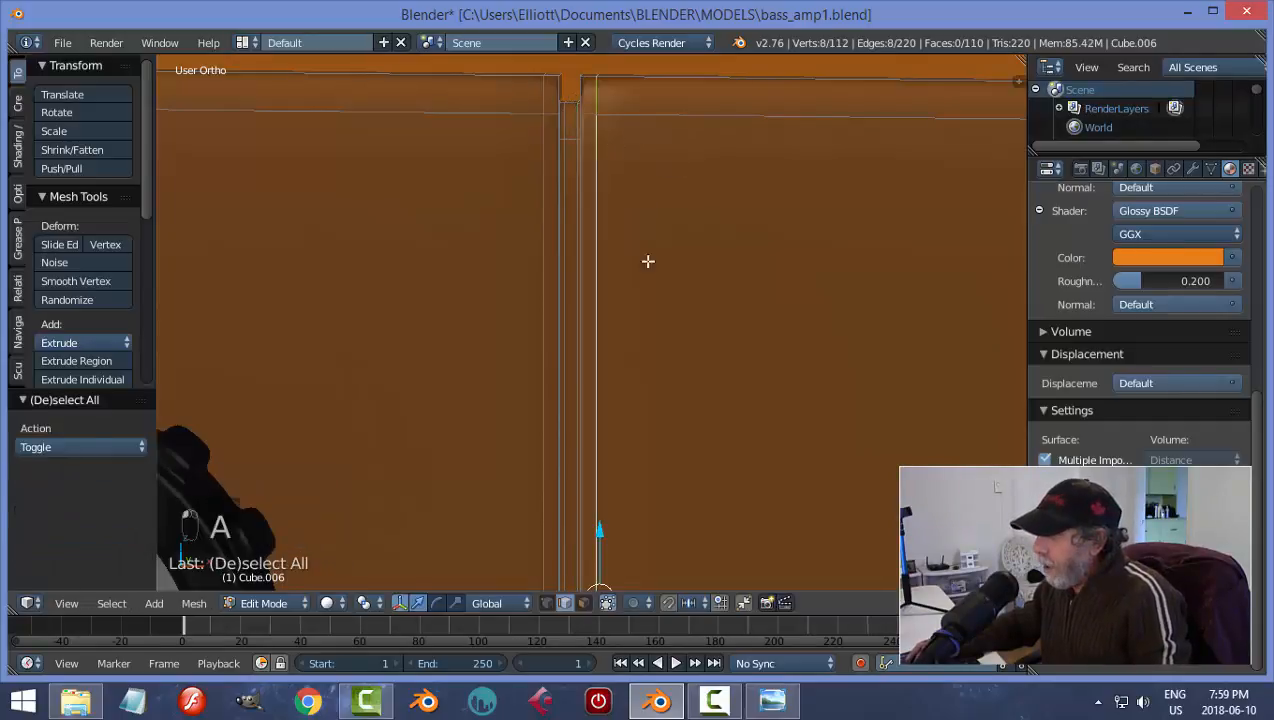
middle_click_drag(647, 421, 637, 564)
key("g")
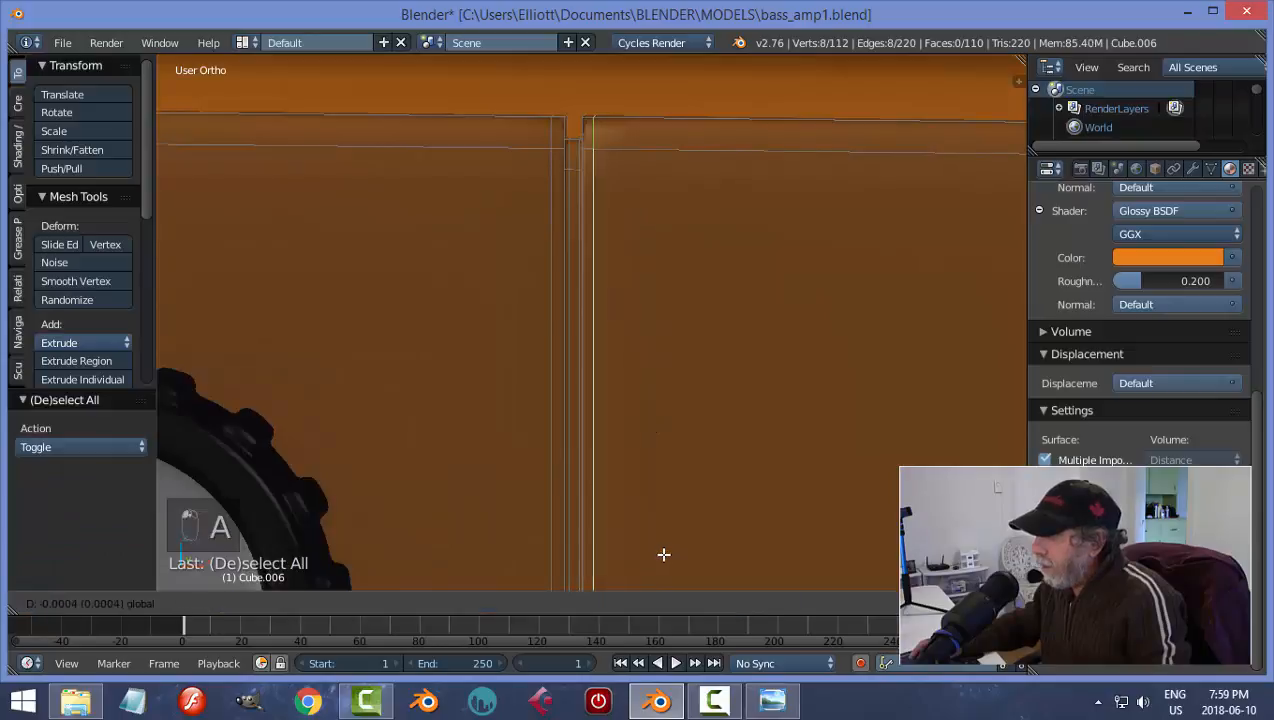
left_click(658, 551)
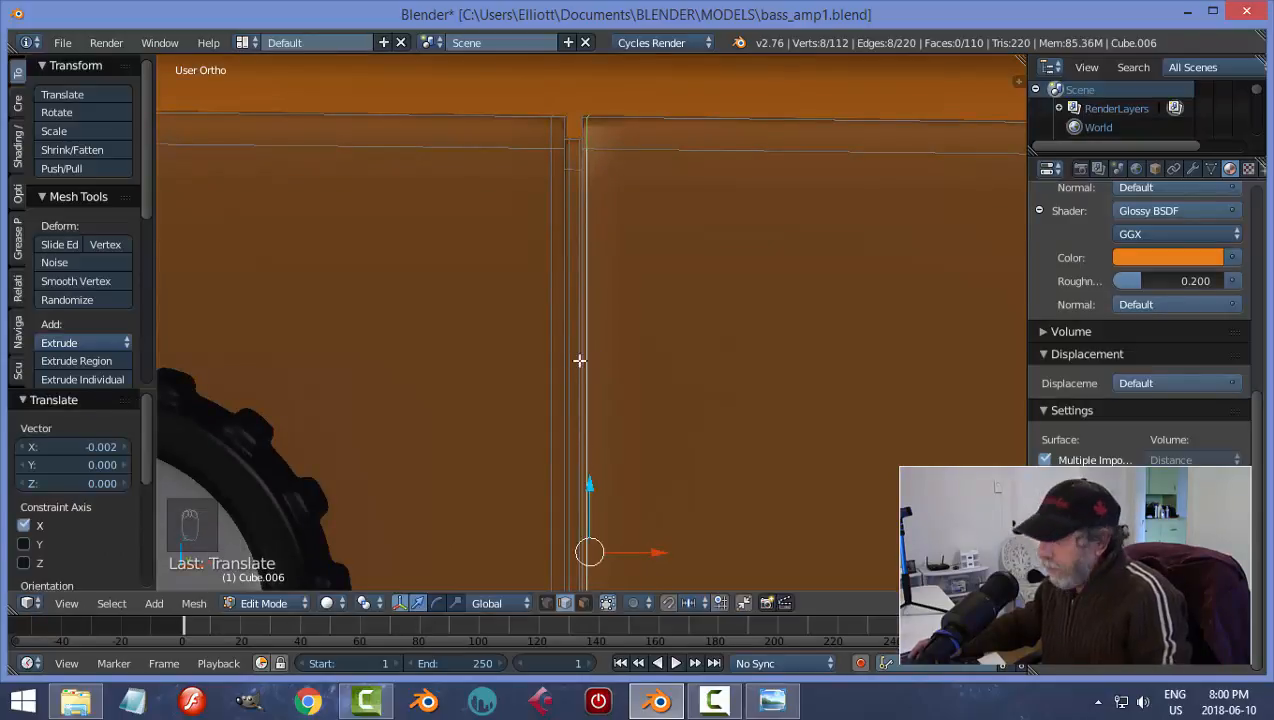
key("a")
right_click(552, 290, "alt")
left_click_drag(632, 551, 640, 547)
key("a")
- Leave Edit Mode and clear the selection to inspect the sharpened groove
key("Tab")
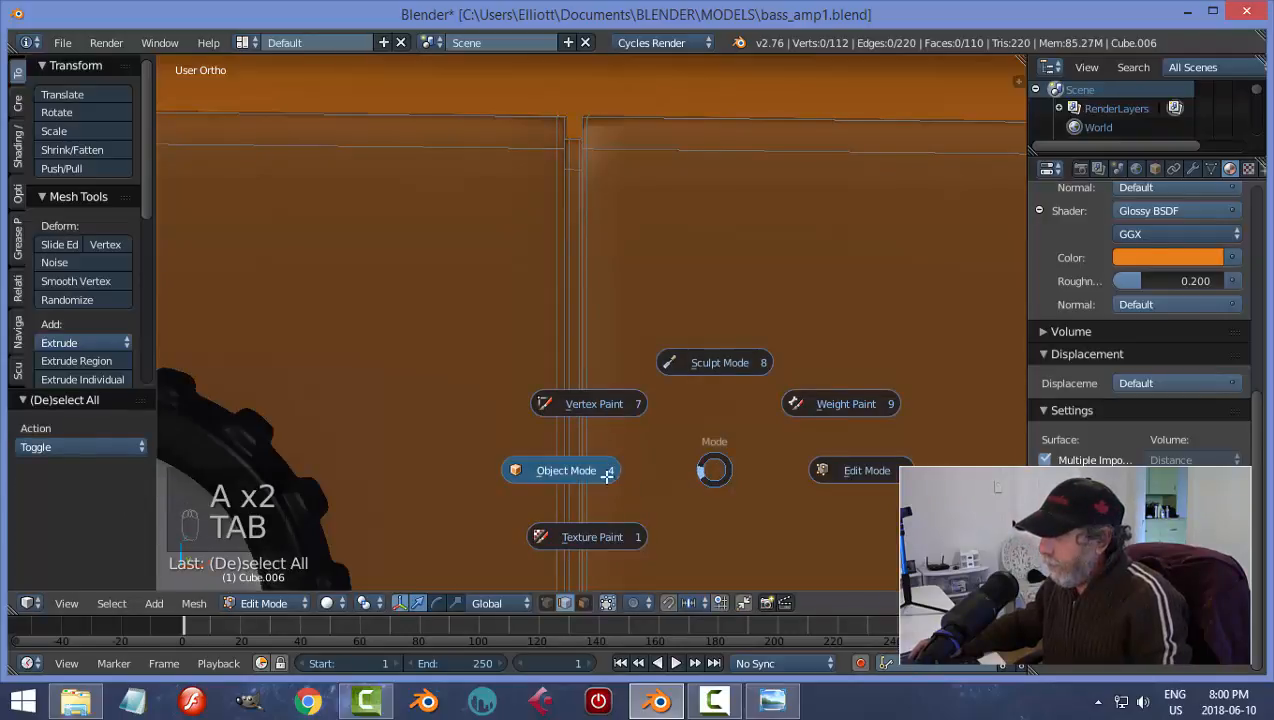
left_click(600, 470)
scroll(740, 410, "down", 4)
scroll(752, 405, "down", 6)
key("a")
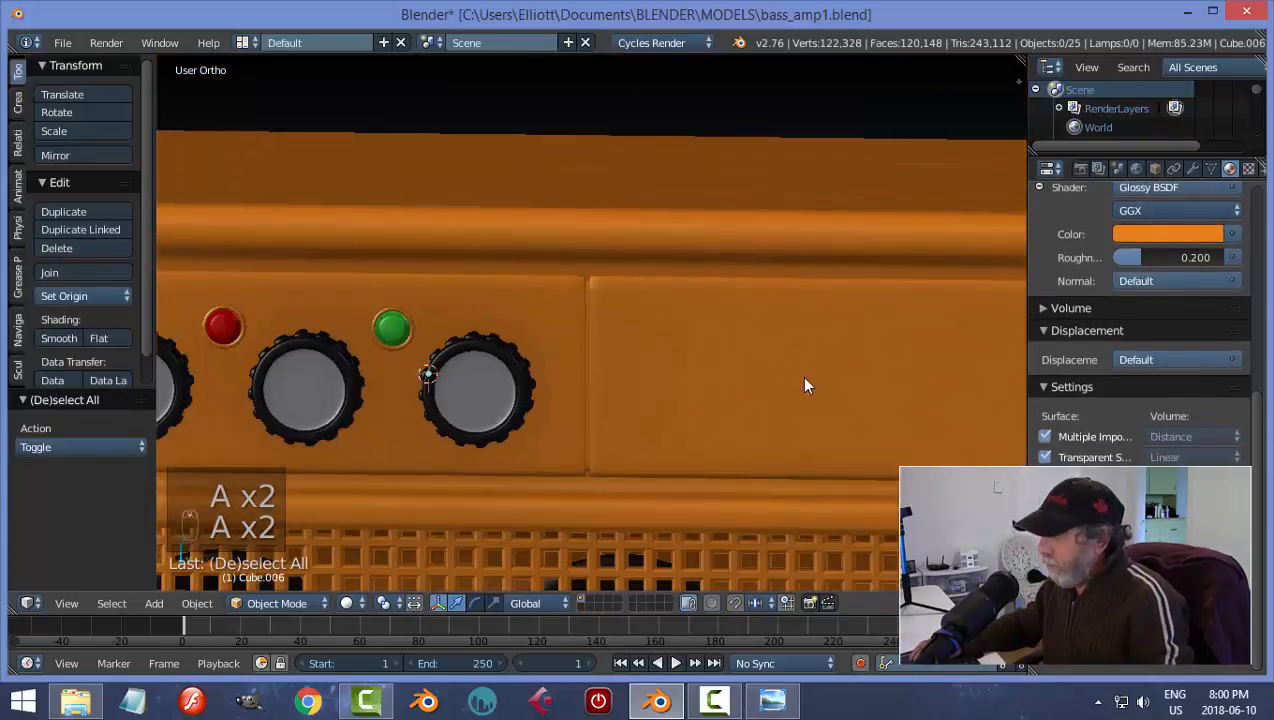
scroll(720, 395, "up", 2)
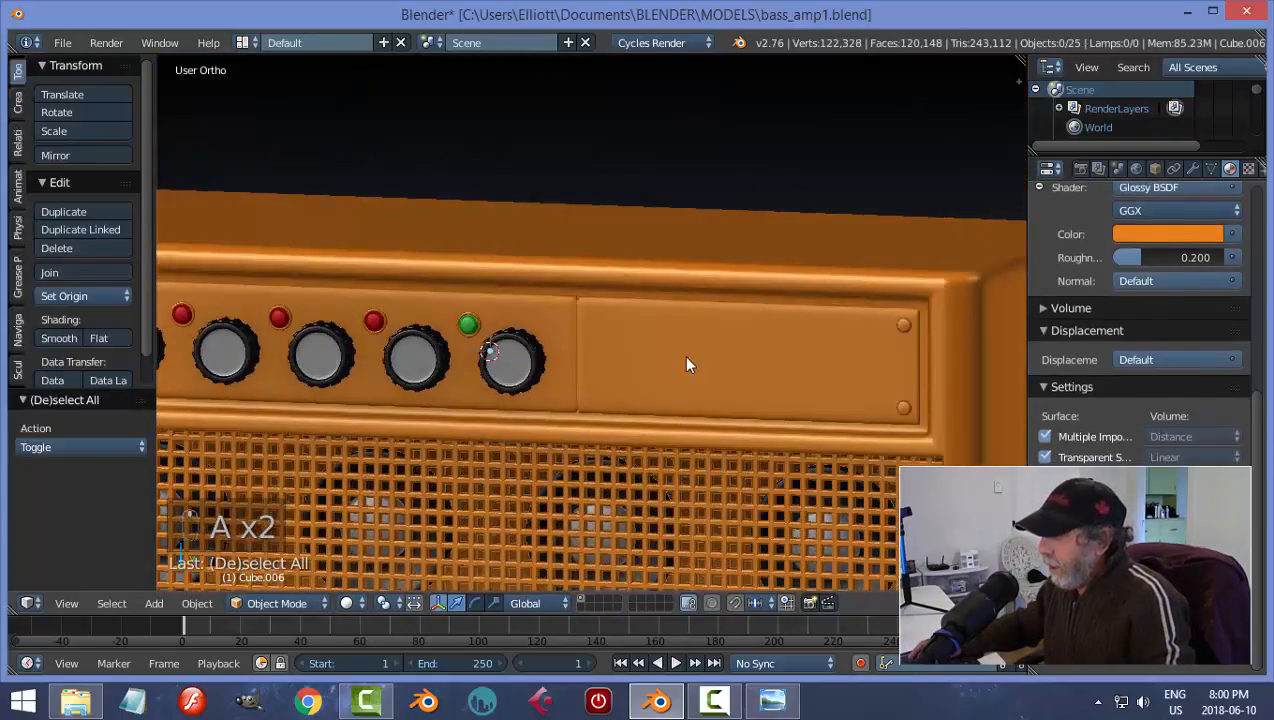
- In Edit Mode on the front plate, add horizontal loop cuts close to its upper edge and its lower edge
right_click(685, 354)
key("Tab")
left_click(746, 353)
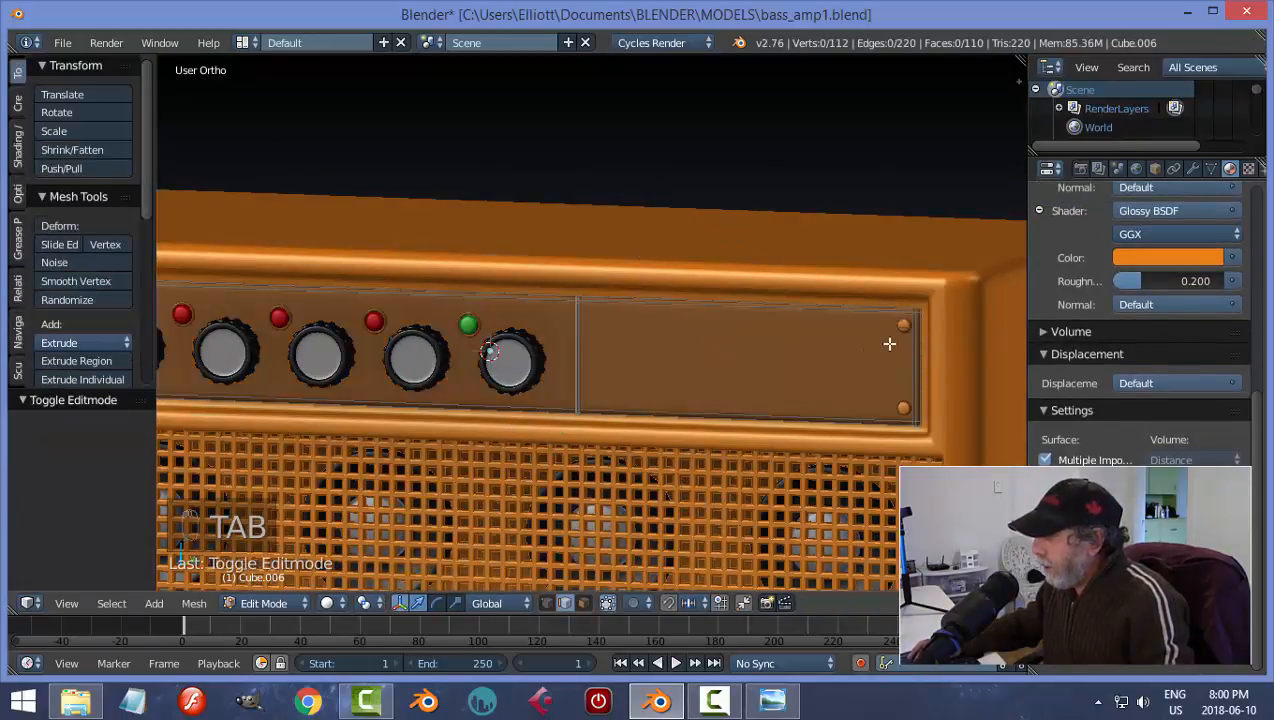
middle_click_drag(900, 342, 711, 344)
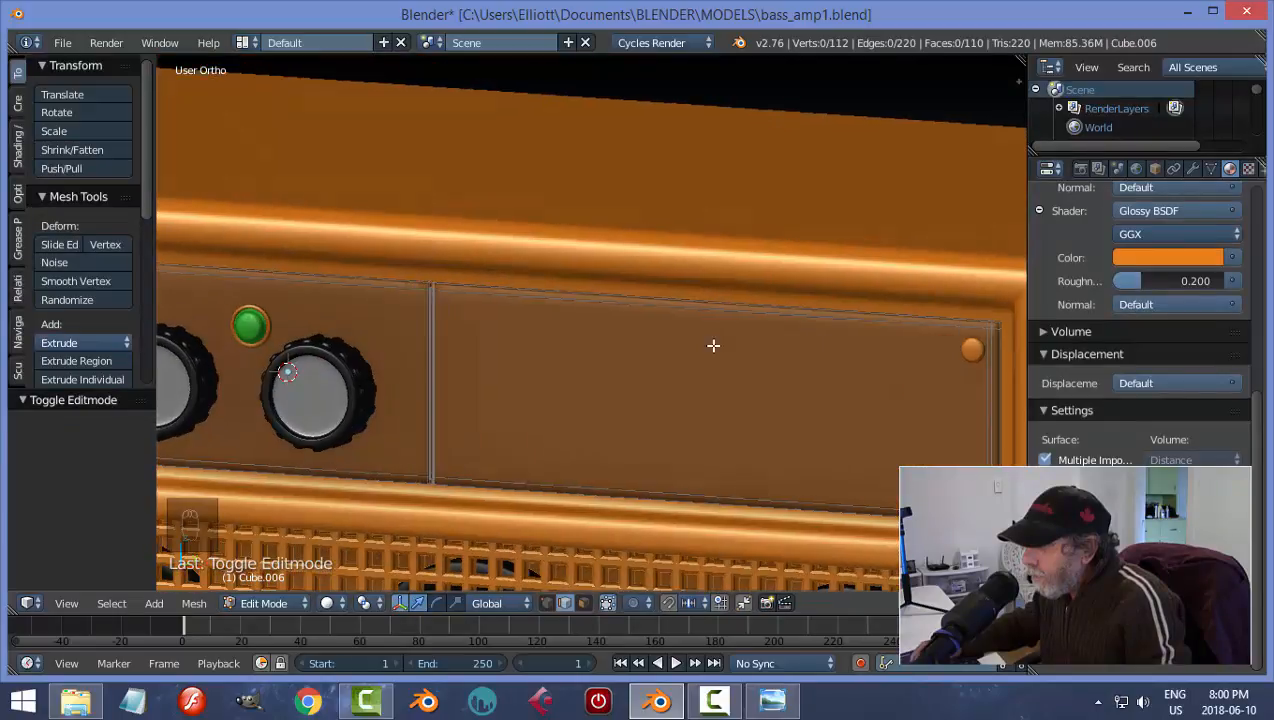
scroll(595, 347, "up", 3)
scroll(577, 354, "down", 2)
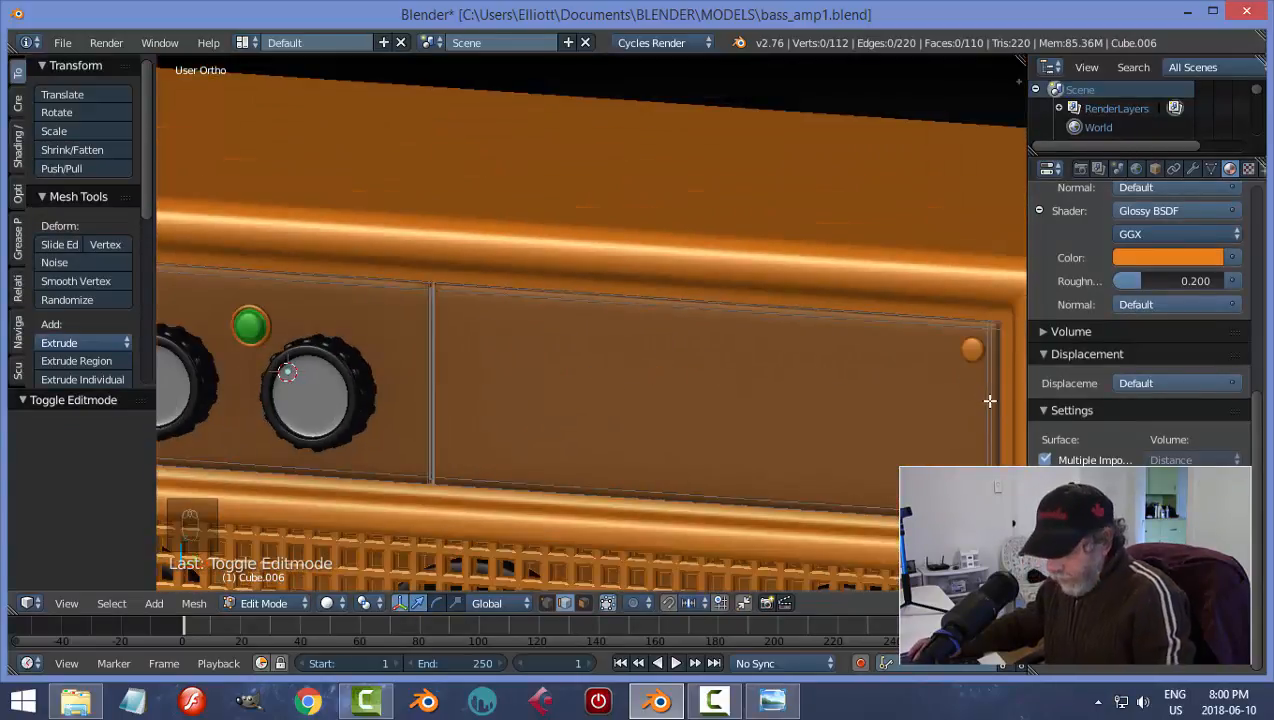
key("ctrl+r")
left_click(989, 370)
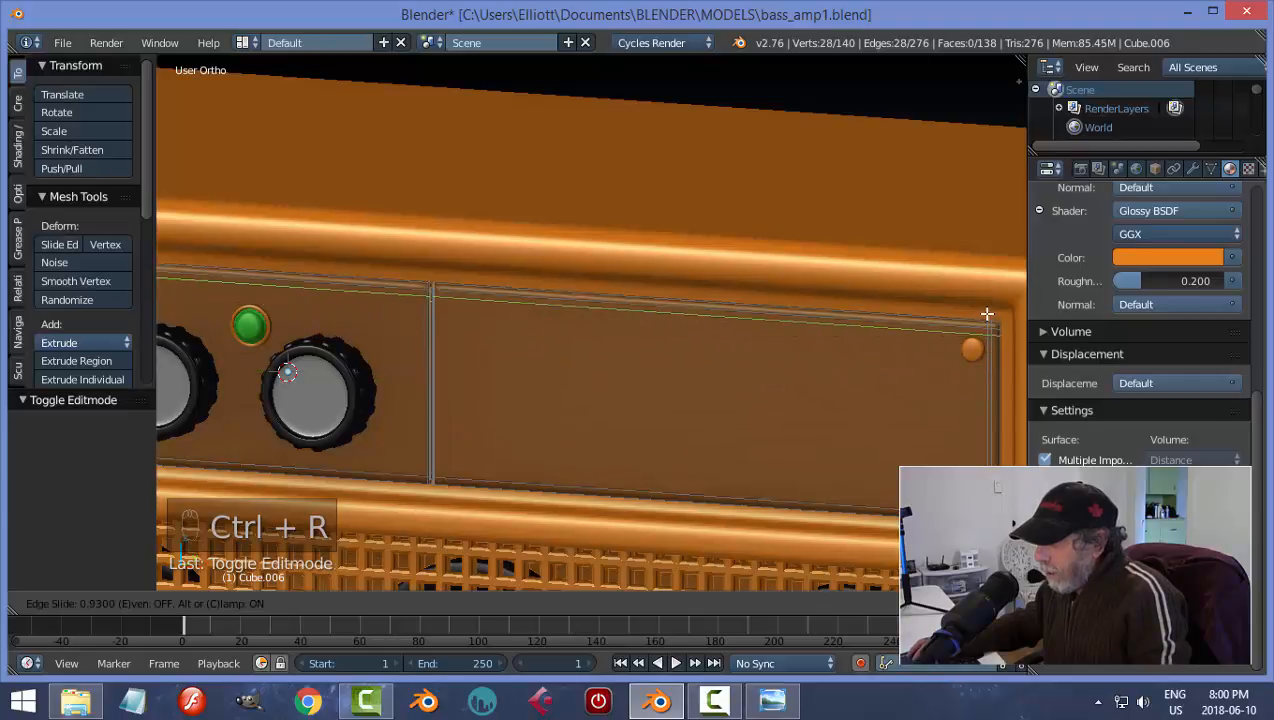
left_click(987, 314)
key("ctrl+r")
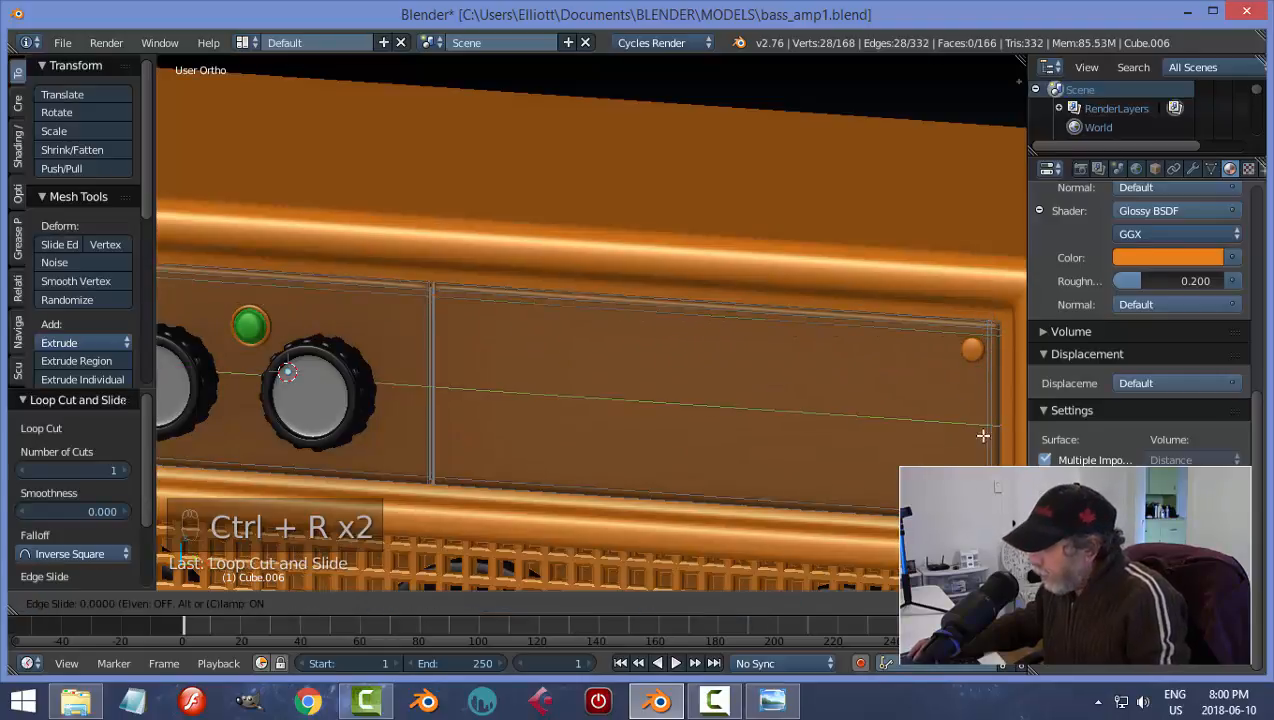
left_click(868, 436)
left_click(865, 437)
- Switch back to Object Mode with nothing selected and view the whole amp head
key("Tab")
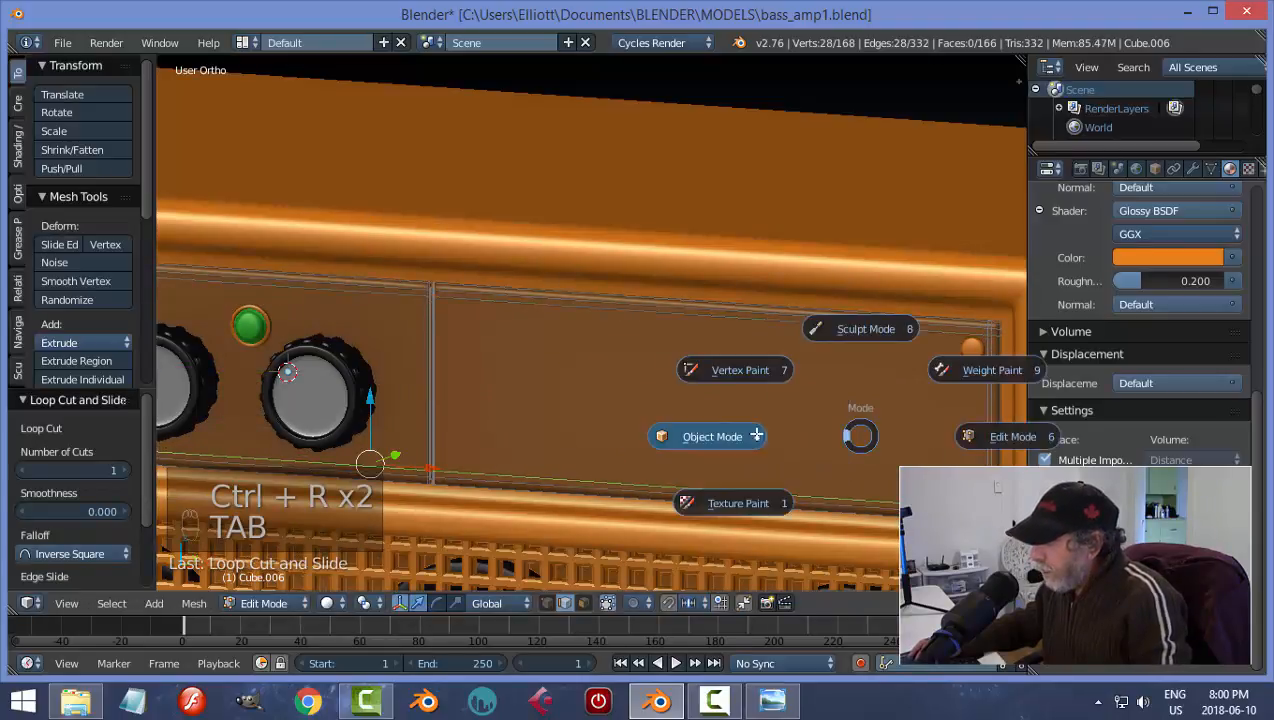
key("a")
key("a")
scroll(724, 418, "down", 5)
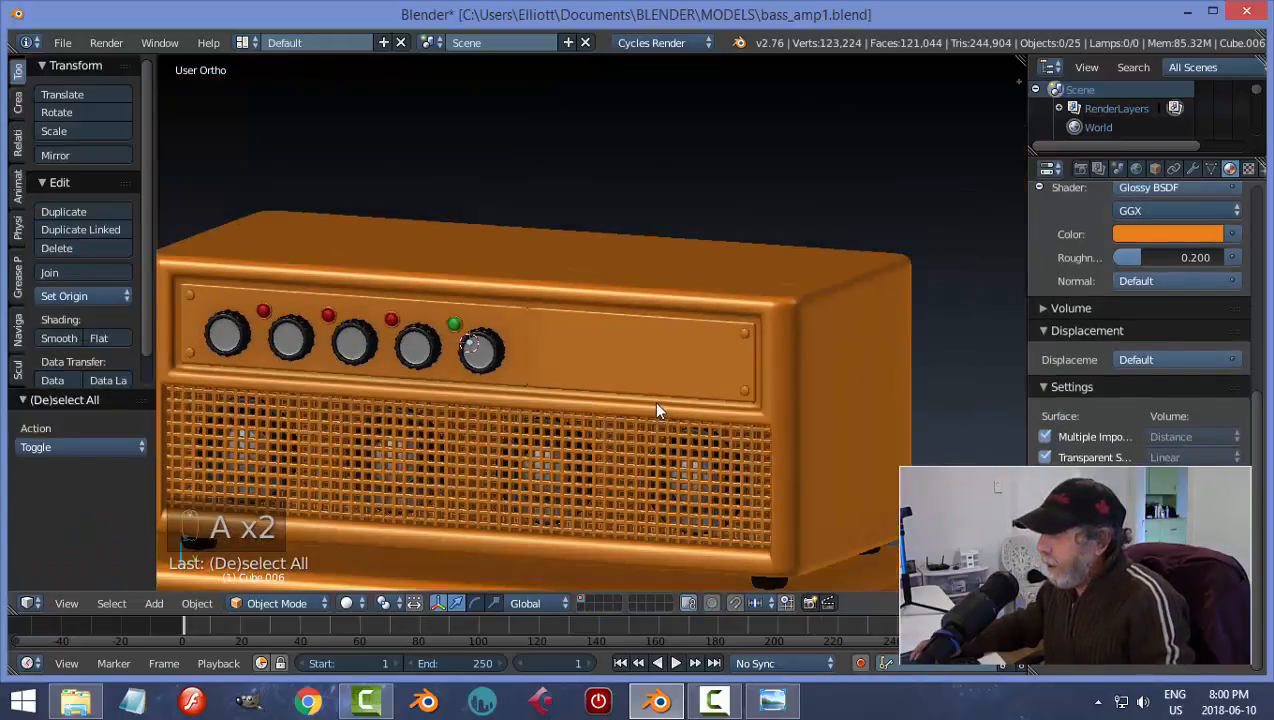
middle_click_drag(656, 403, 680, 393)
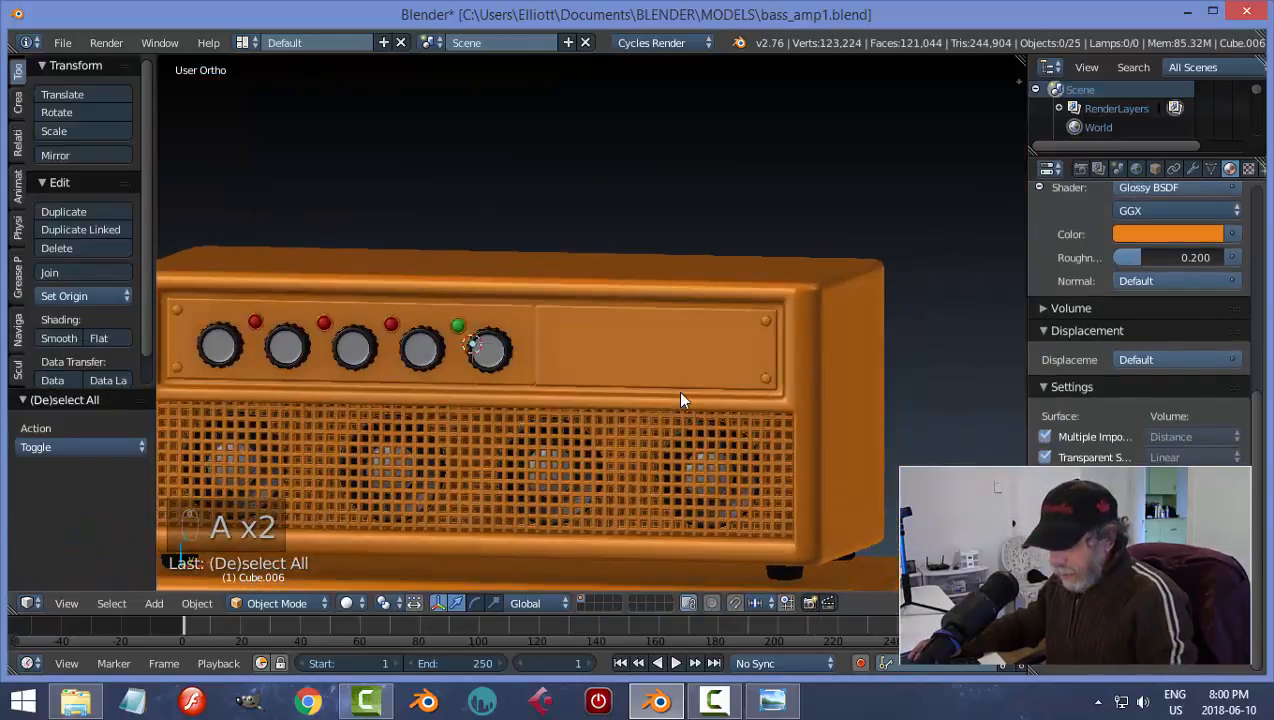
- Save the file and look over the front plate's groove, leaving nothing selected
key("ctrl+s")
scroll(623, 374, "up", 5)
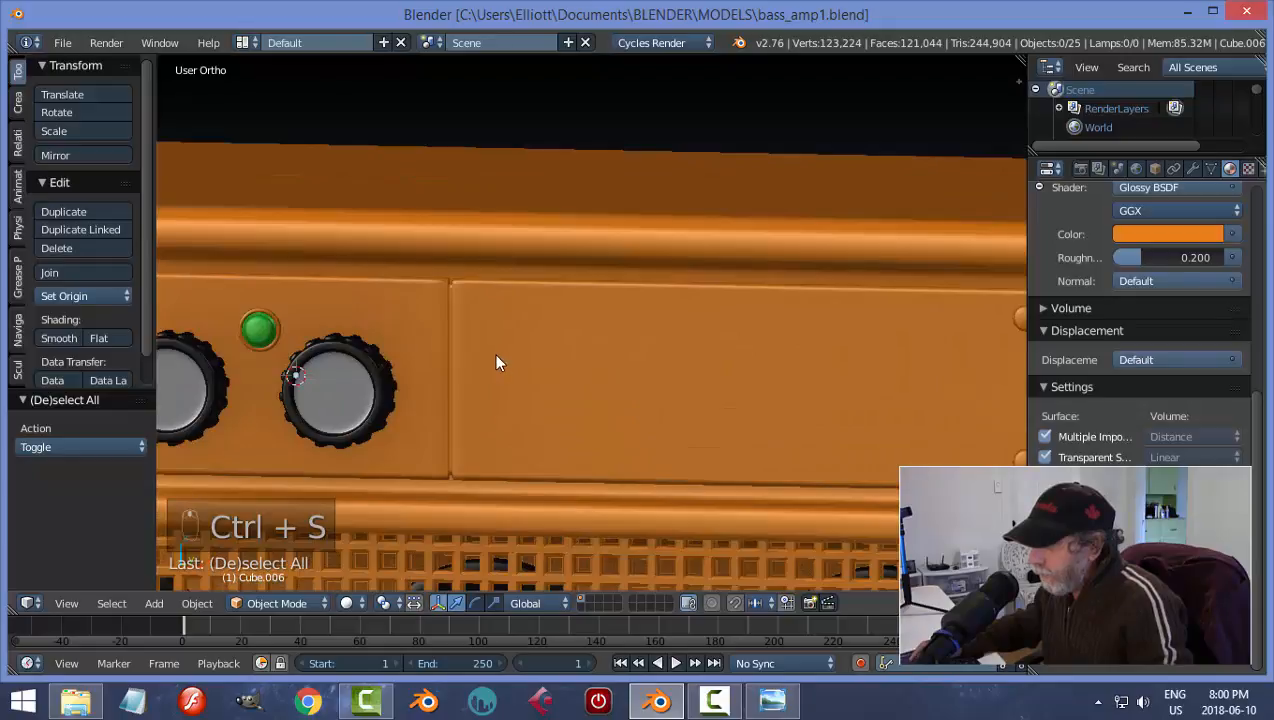
scroll(487, 357, "down", 2)
right_click(487, 347)
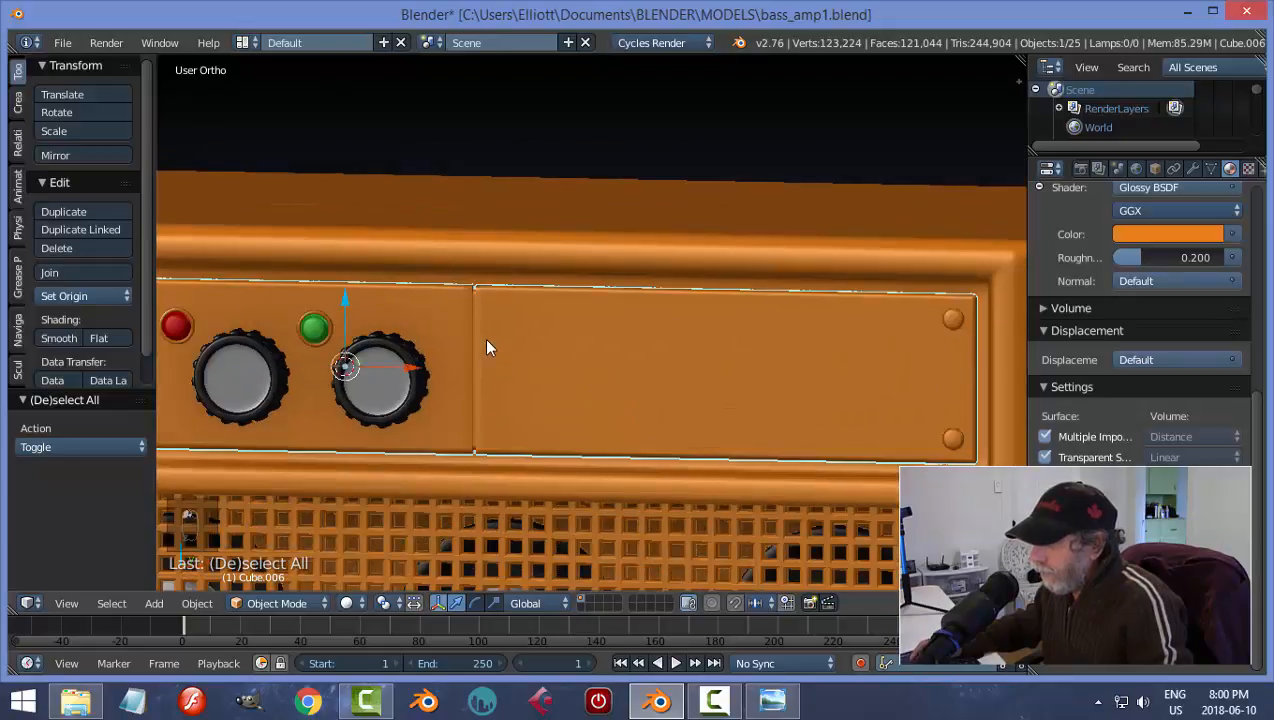
key("a")
scroll(487, 341, "down", 5)
middle_click_drag(493, 342, 566, 365)
- In Edit Mode on the front plate, add a vertical loop cut tight against the groove's edge on the blank side
right_click(559, 342)
key("Tab")
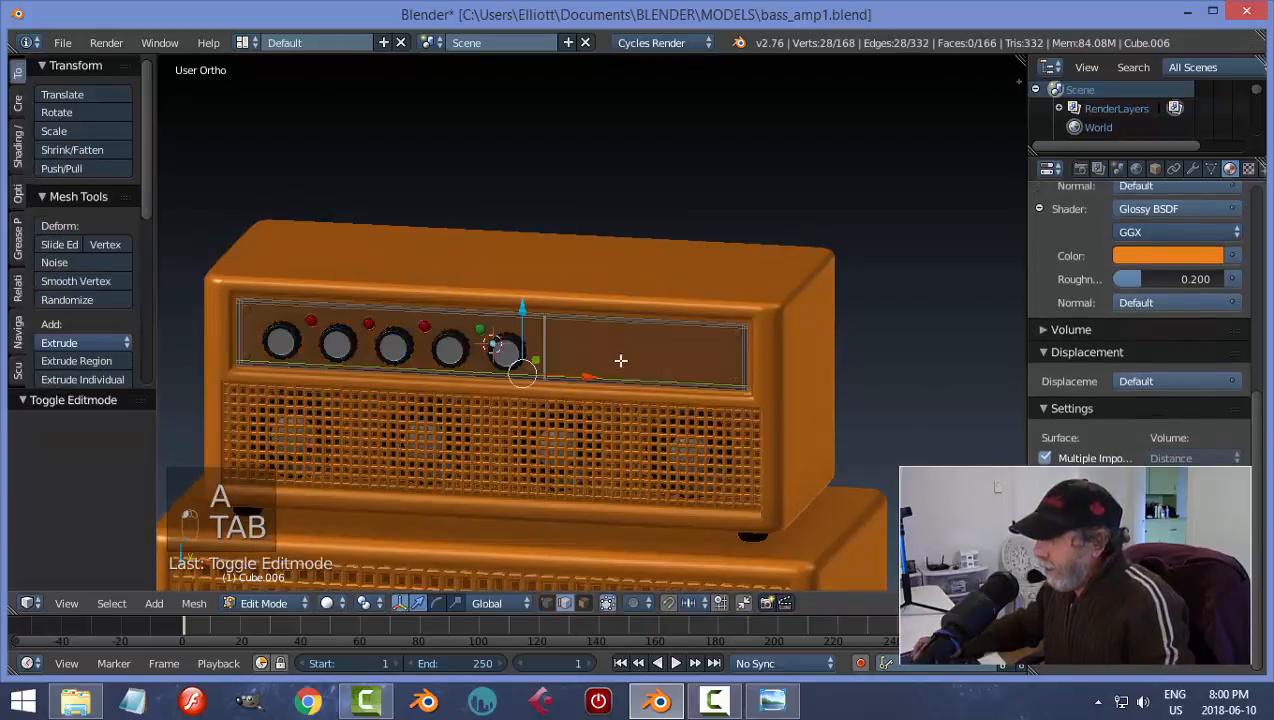
scroll(573, 357, "up", 4)
scroll(573, 357, "up", 2)
key("a")
key("a")
scroll(520, 361, "up", 2)
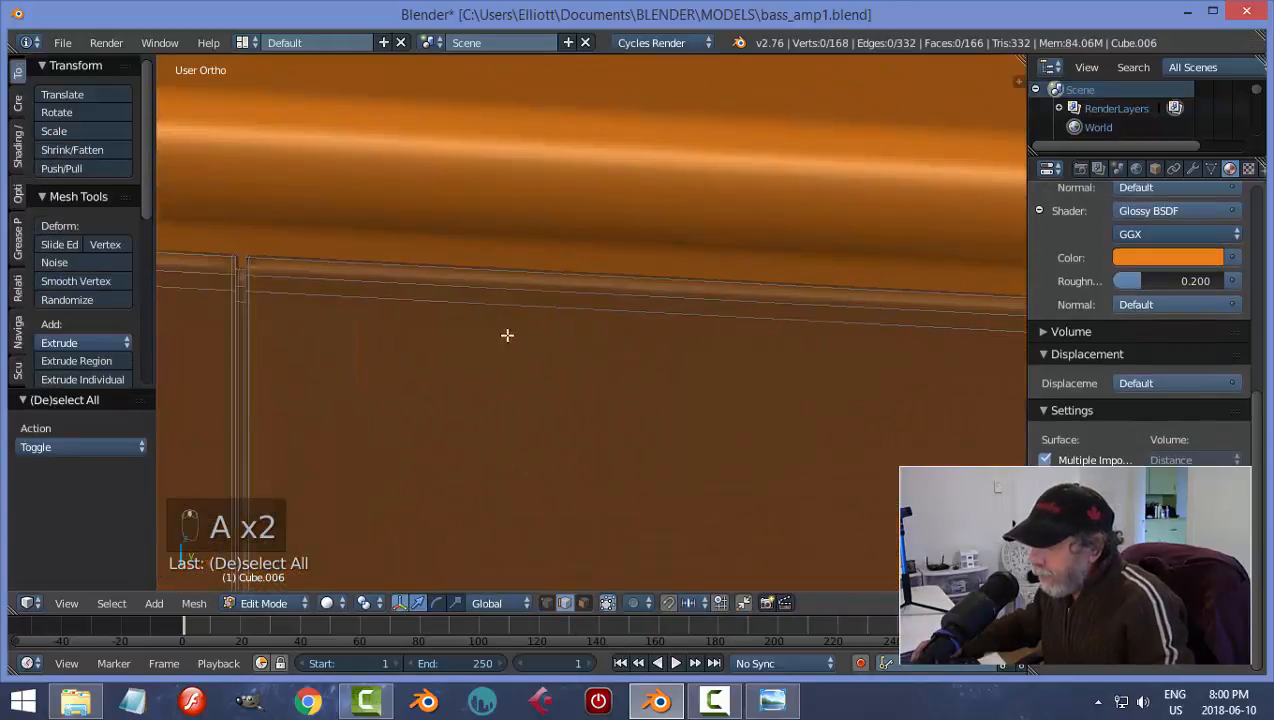
scroll(506, 336, "up", 2)
key("ctrl+r")
left_click(500, 271)
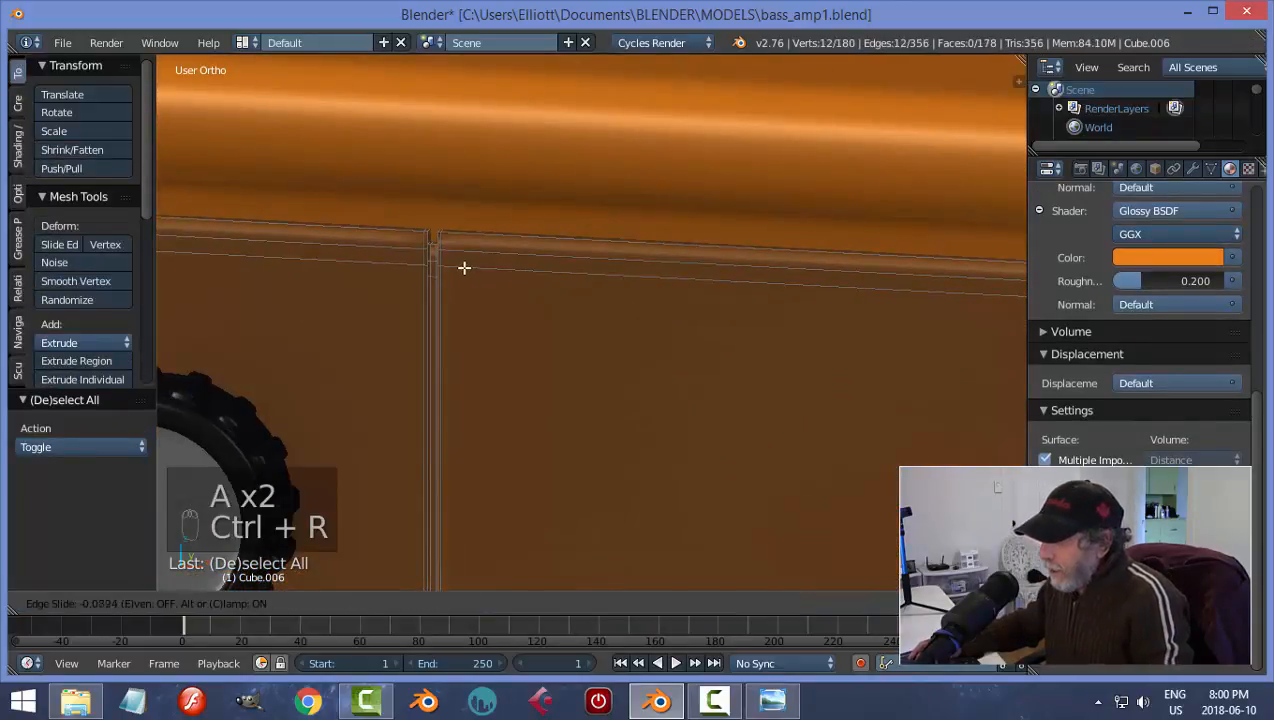
left_click(667, 179)
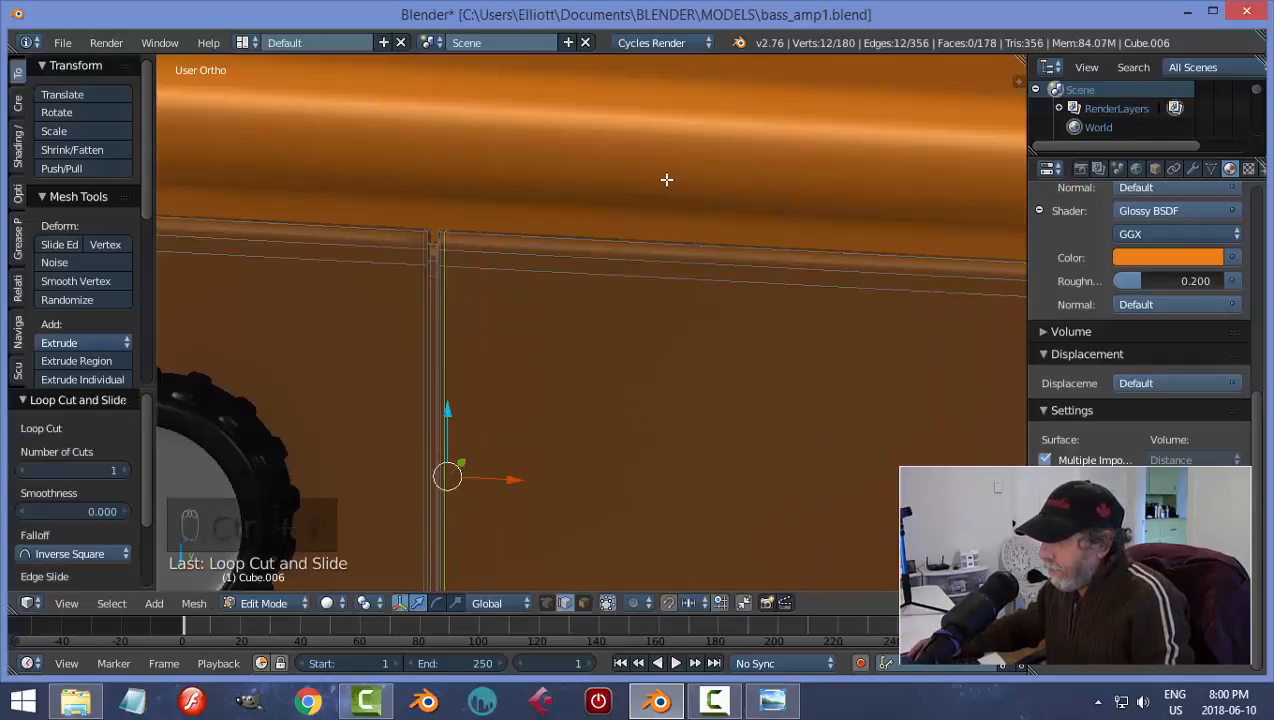
- Add a vertical loop cut tight against the groove's edge on the knob side and return to Object Mode
key("ctrl+r")
left_click(339, 241)
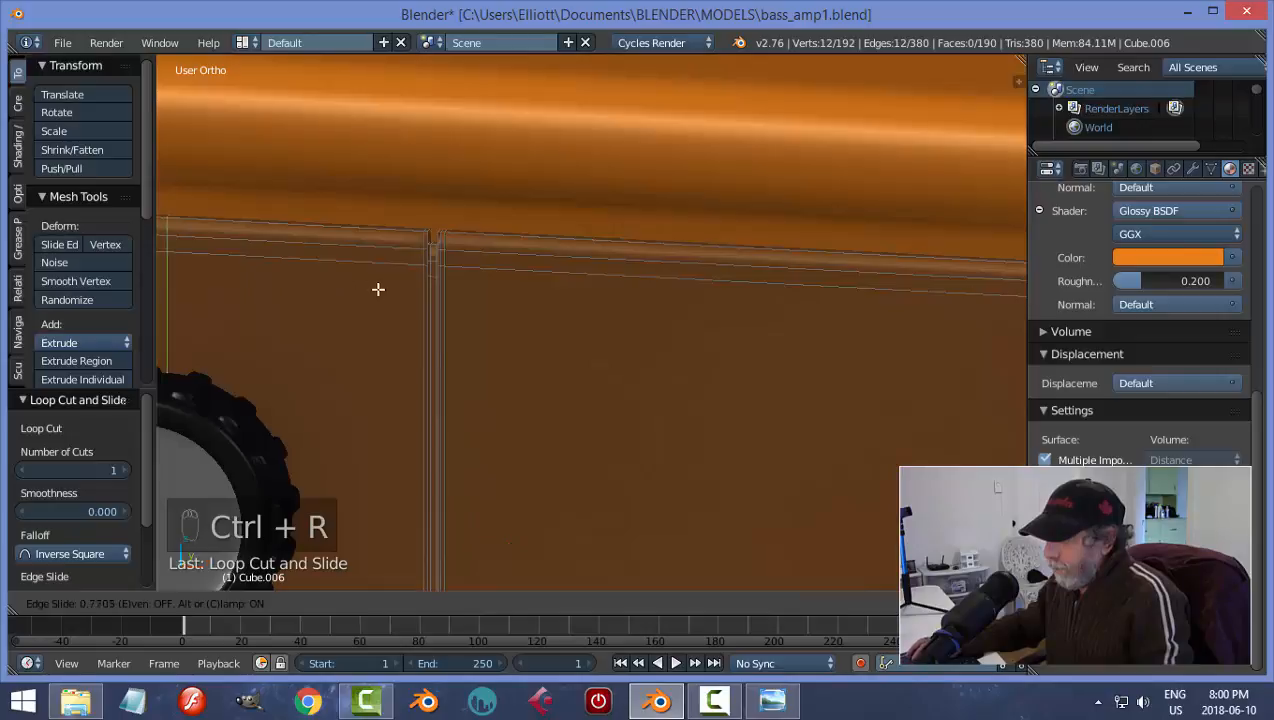
left_click(577, 297)
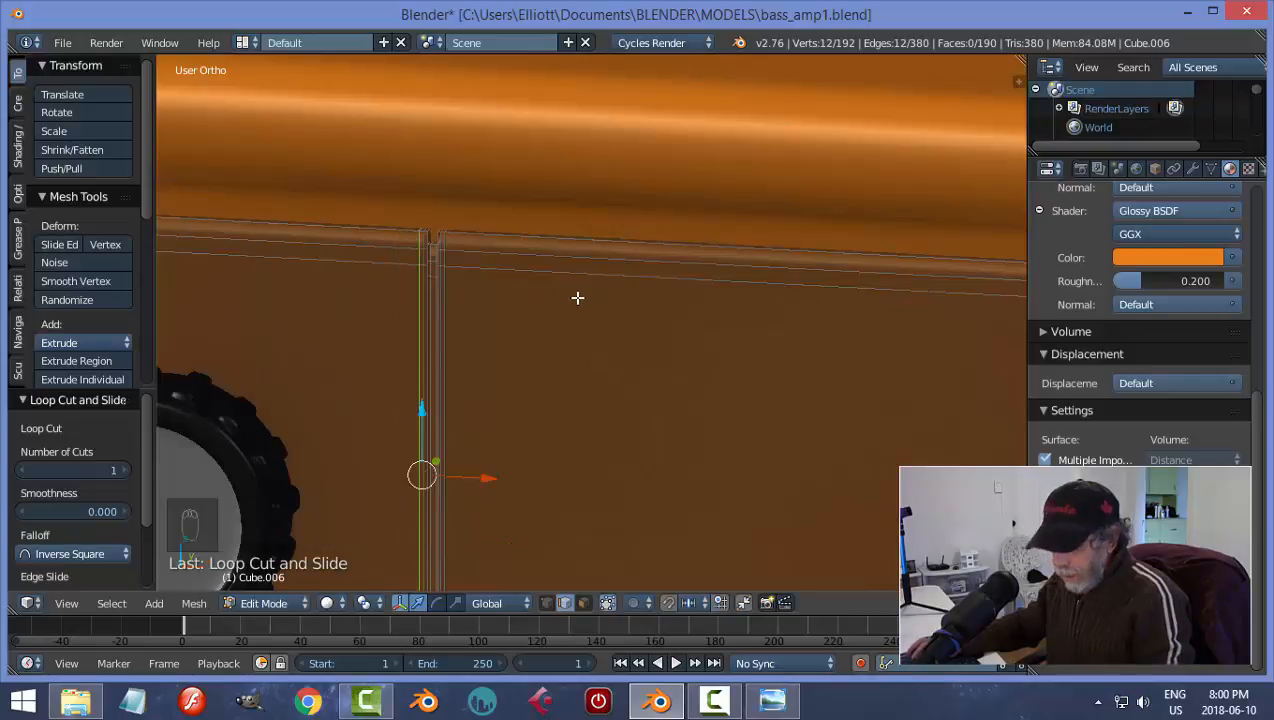
key("a")
key("Tab")
left_click(470, 299)
scroll(616, 370, "down", 5)
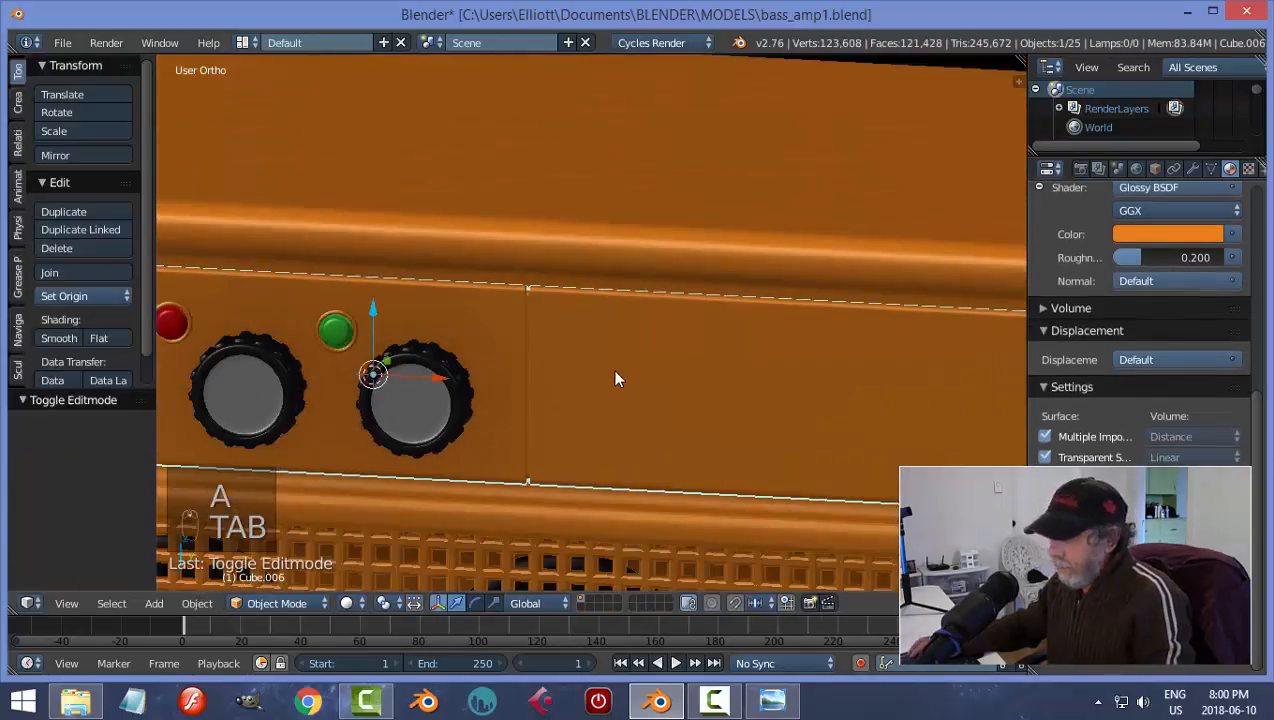
- Deselect the front plate and save the file
key("a")
scroll(615, 371, "down", 4)
middle_click_drag(614, 371, 634, 410)
key("ctrl+s")
left_click(616, 350)
scroll(634, 410, "up", 5)
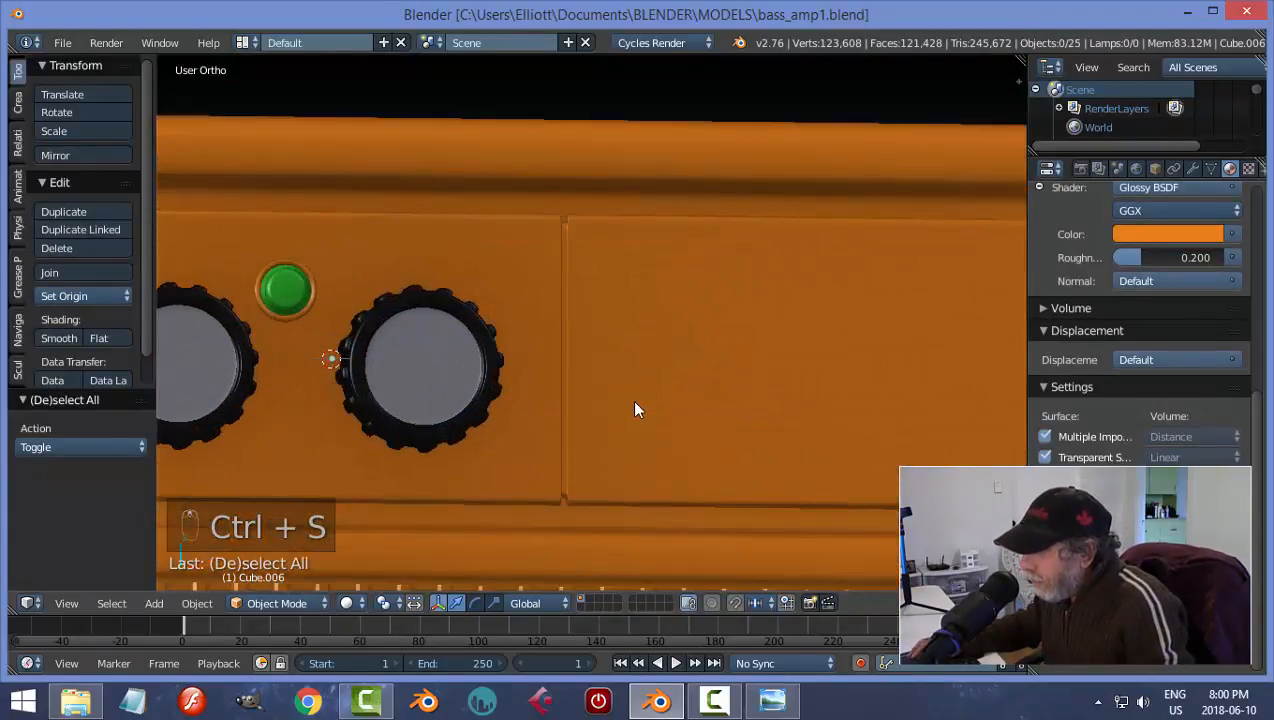
- Examine the dividing groove and the amp head's front from several angles and distances
scroll(634, 408, "down", 4)
middle_click_drag(637, 401, 640, 396)
scroll(638, 389, "down", 2)
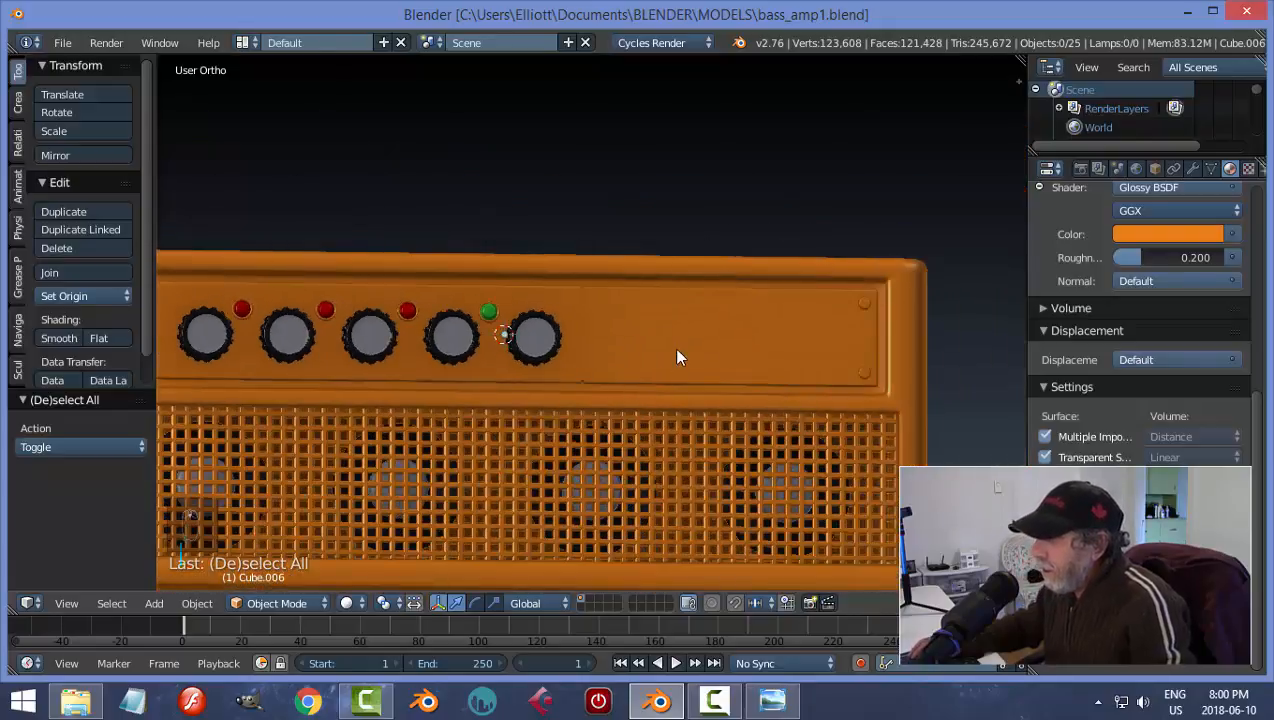
middle_click_drag(676, 350, 594, 367)
middle_click_drag(594, 367, 695, 380)
scroll(691, 376, "up", 4)
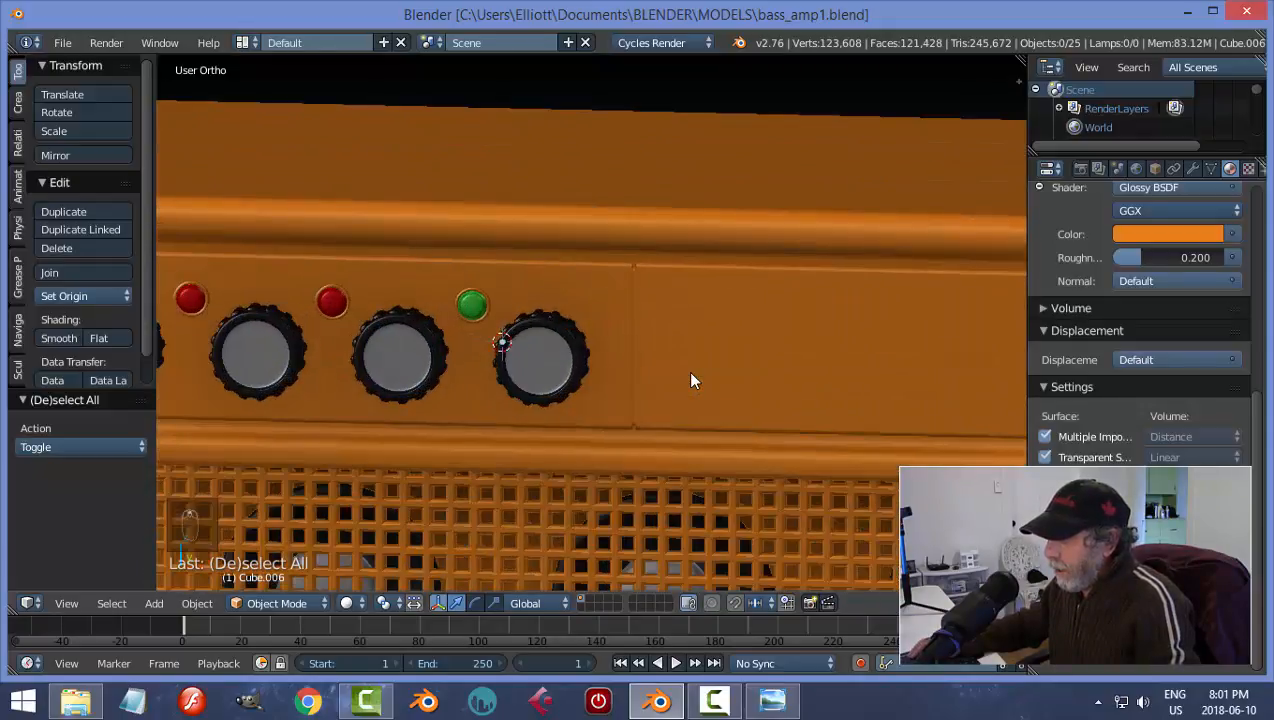
scroll(478, 358, "down", 3)
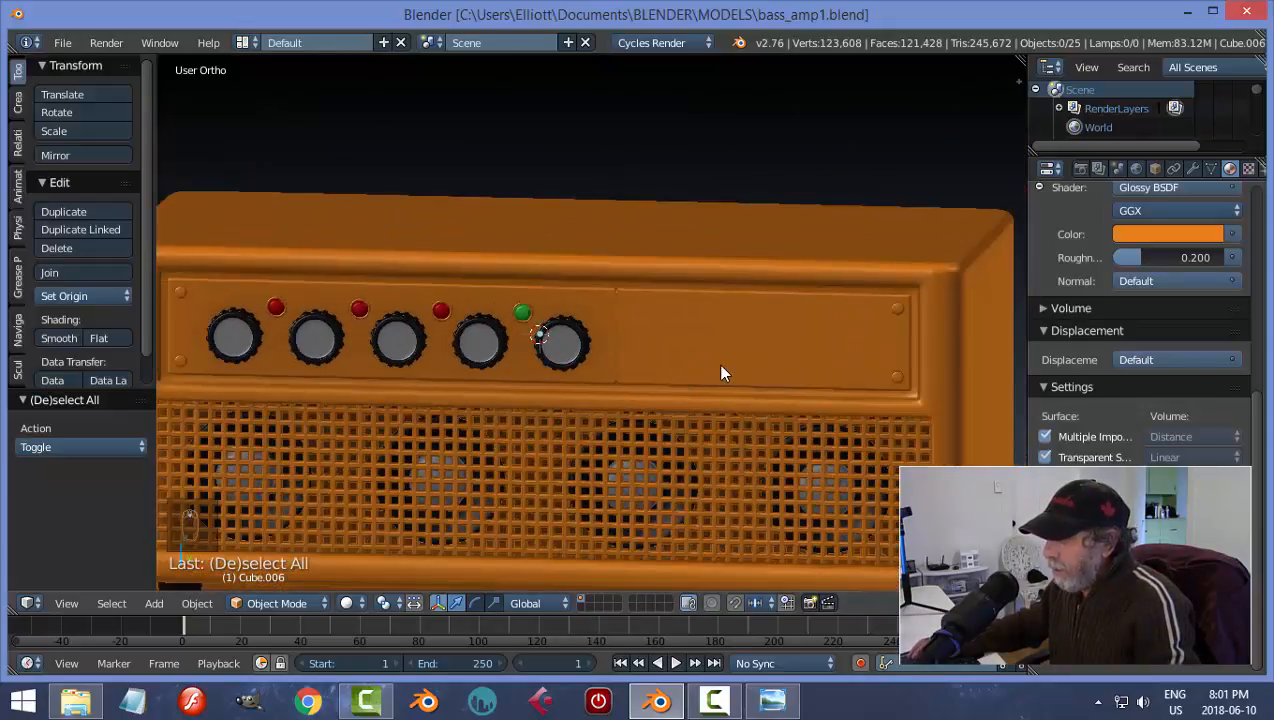
scroll(766, 366, "down", 1)
middle_click_drag(769, 367, 645, 364)
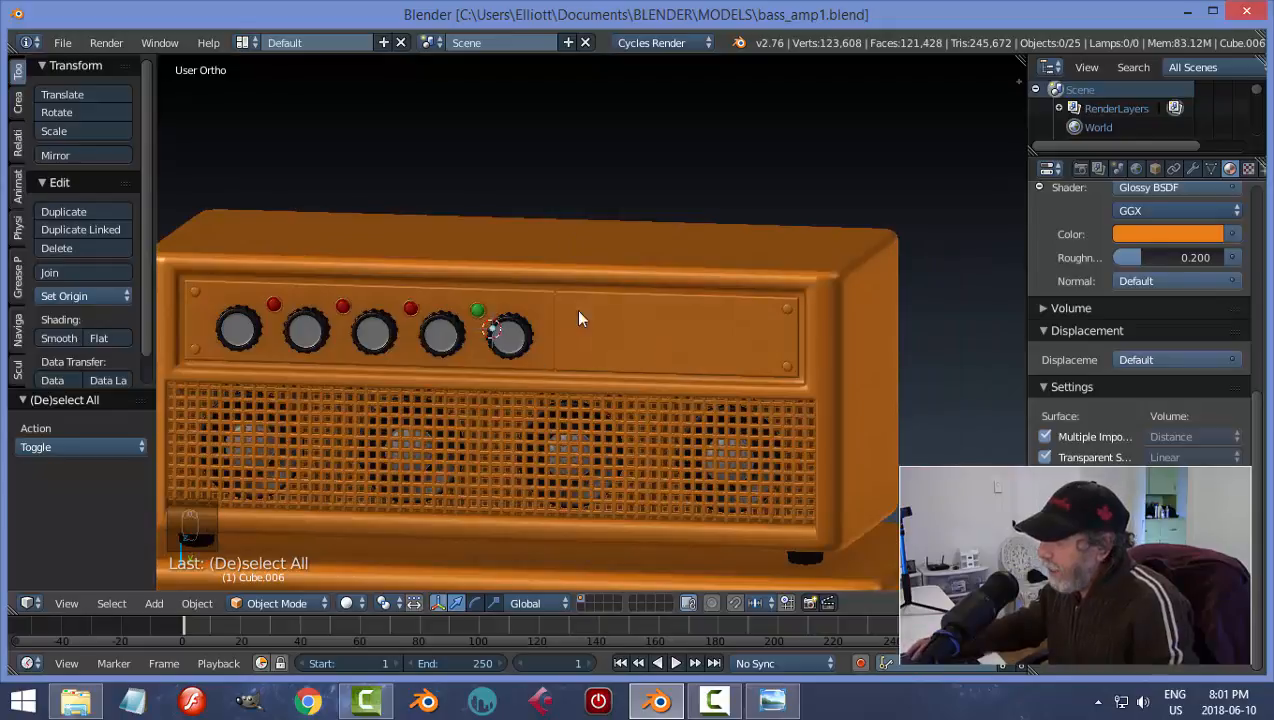
mouse_move(756, 361)
middle_mouse_down()
mouse_move(699, 354)
mouse_move(748, 360)
mouse_move(736, 372)
middle_mouse_up()
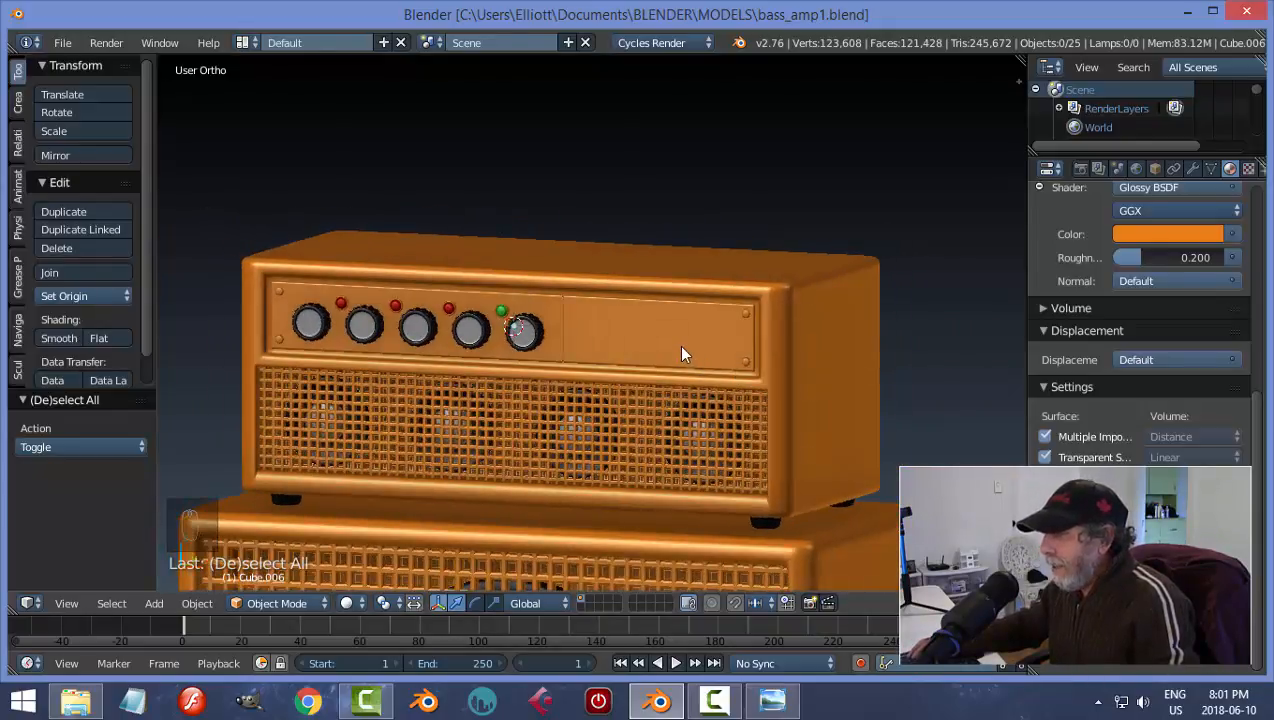
- Duplicate the pair of jack sockets on the speaker cabinet's back and move the copy -1.832 along Y to the front
scroll(682, 350, "down", 4)
middle_click_drag(650, 350, 610, 495)
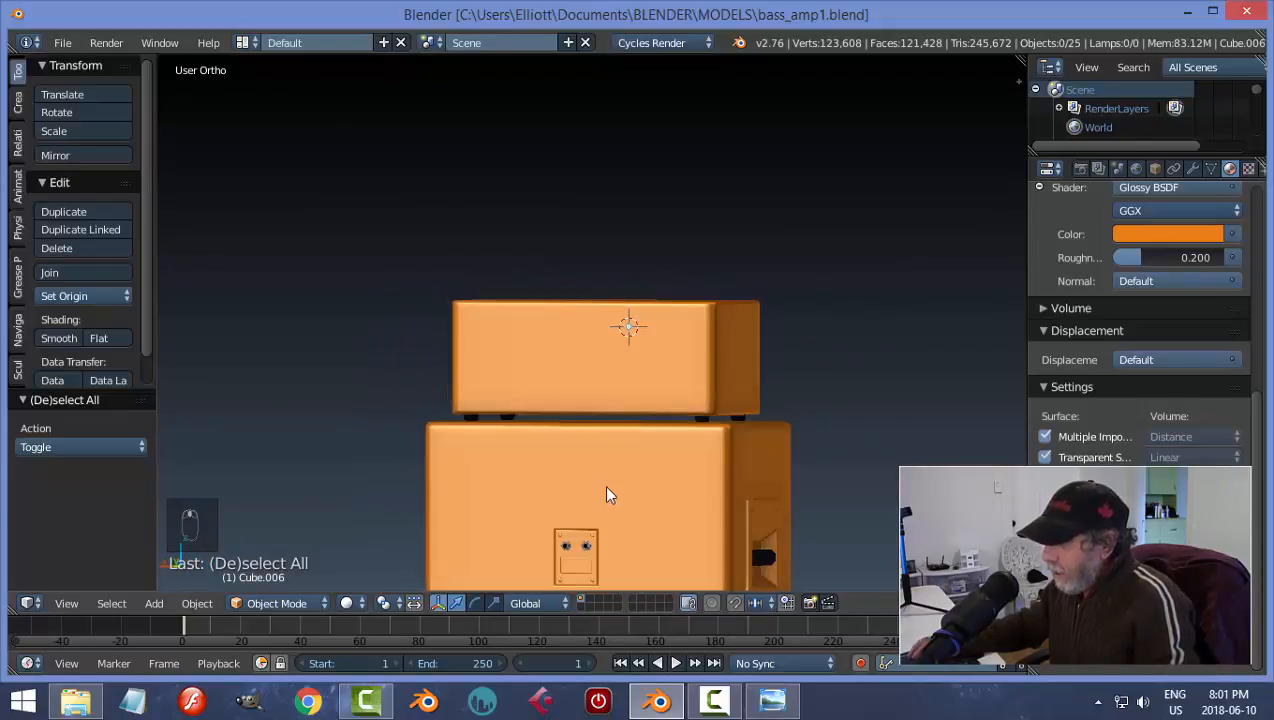
right_click(568, 555)
key("shift+d")
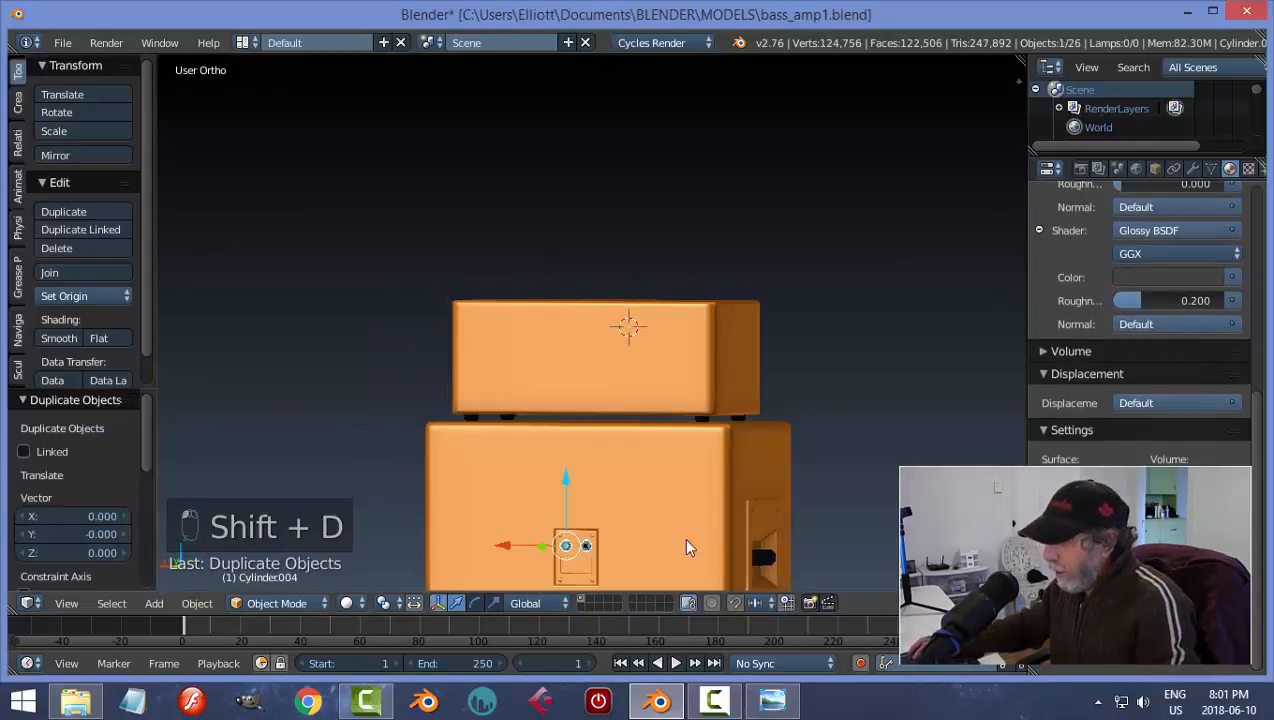
middle_click_drag(583, 556, 474, 566)
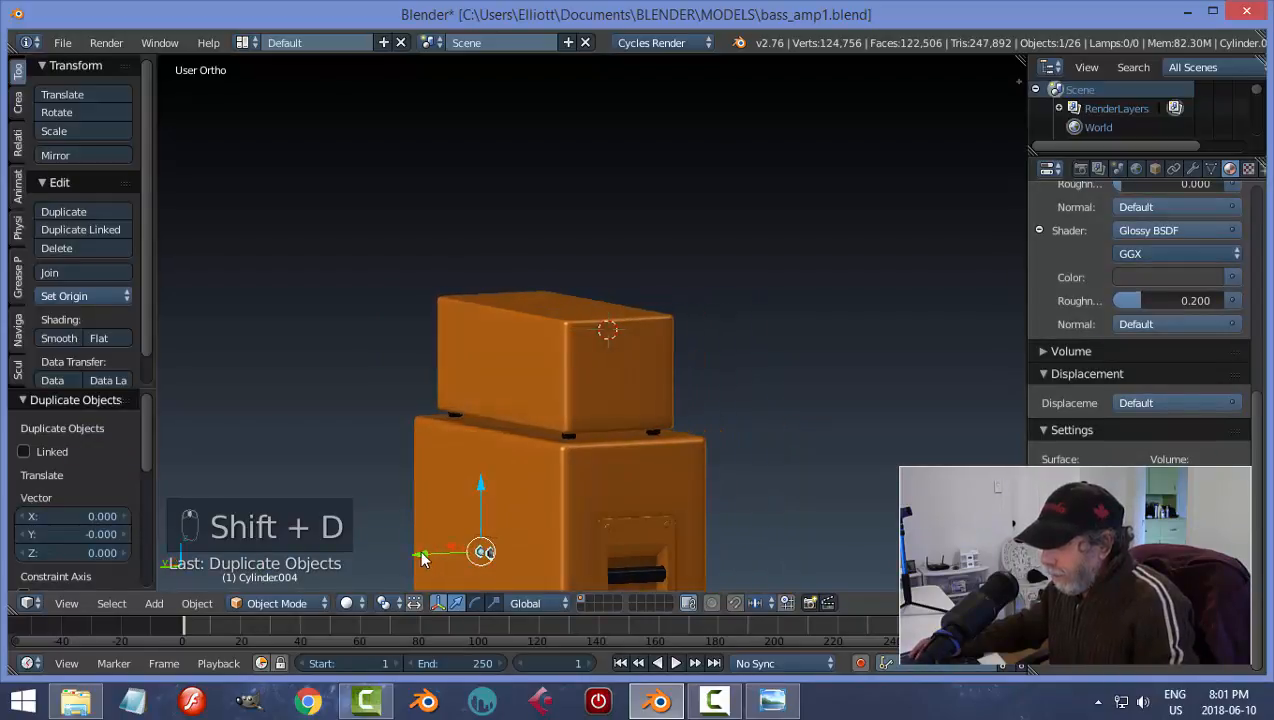
left_click_drag(424, 553, 704, 546)
- Rotate the duplicated jack sockets 180° about the global Z axis so they face forward
middle_click_drag(834, 532, 588, 71)
scroll(757, 549, "up", 4)
scroll(626, 248, "up", 2)
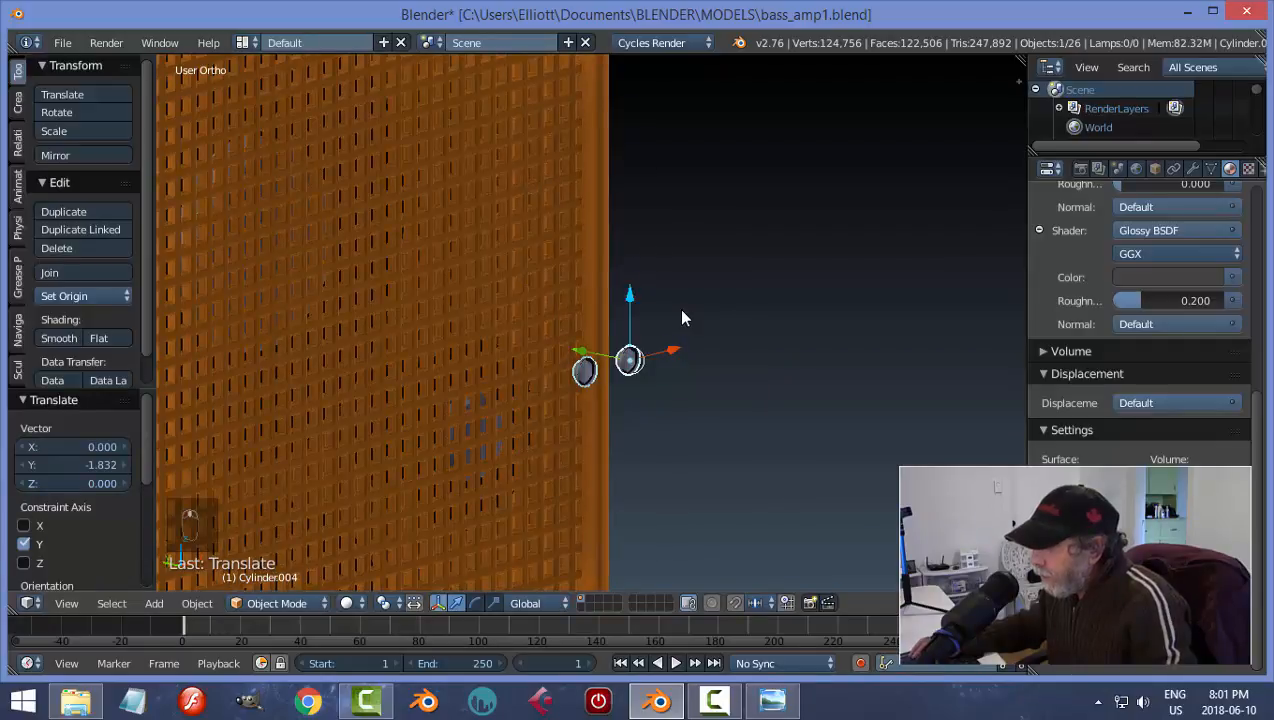
scroll(683, 312, "down", 1)
type("r")
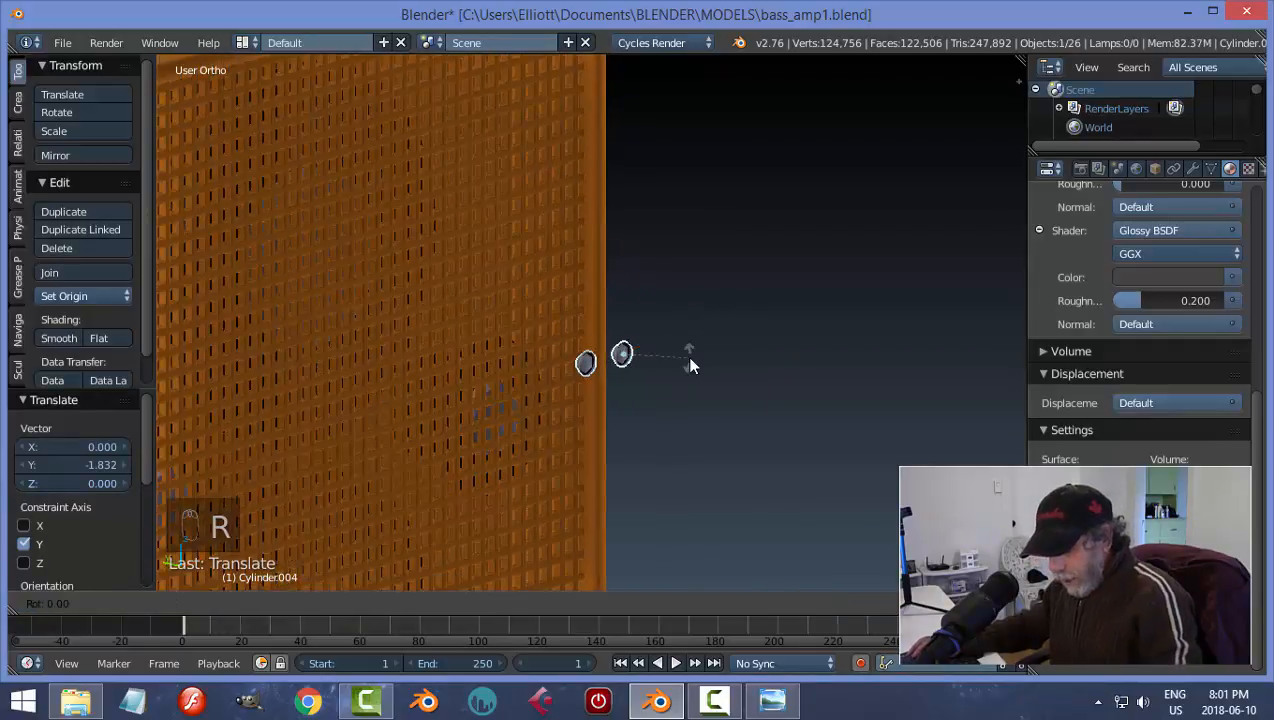
type("z1")
type("80")
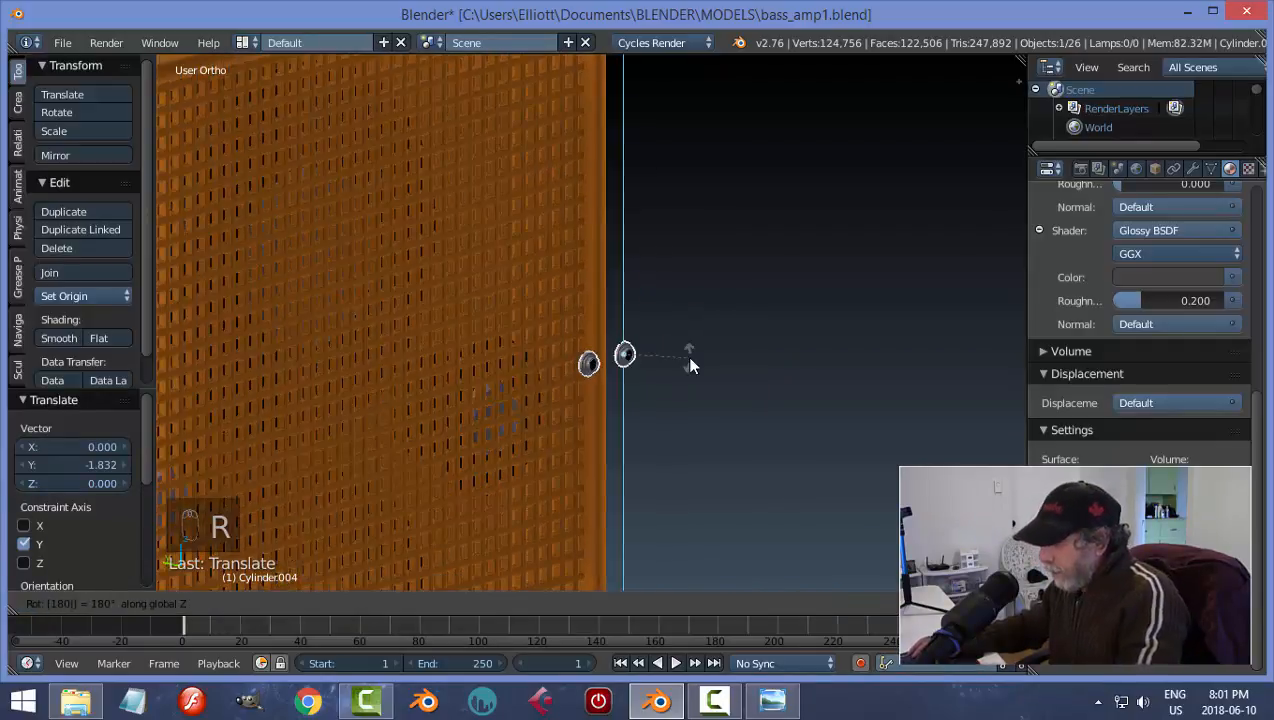
key("Return")
- Raise the duplicated jack sockets along Z by 0.454 and a further 1.114, up to the amp head's height
left_click_drag(625, 310, 614, 112)
scroll(671, 215, "down", 4)
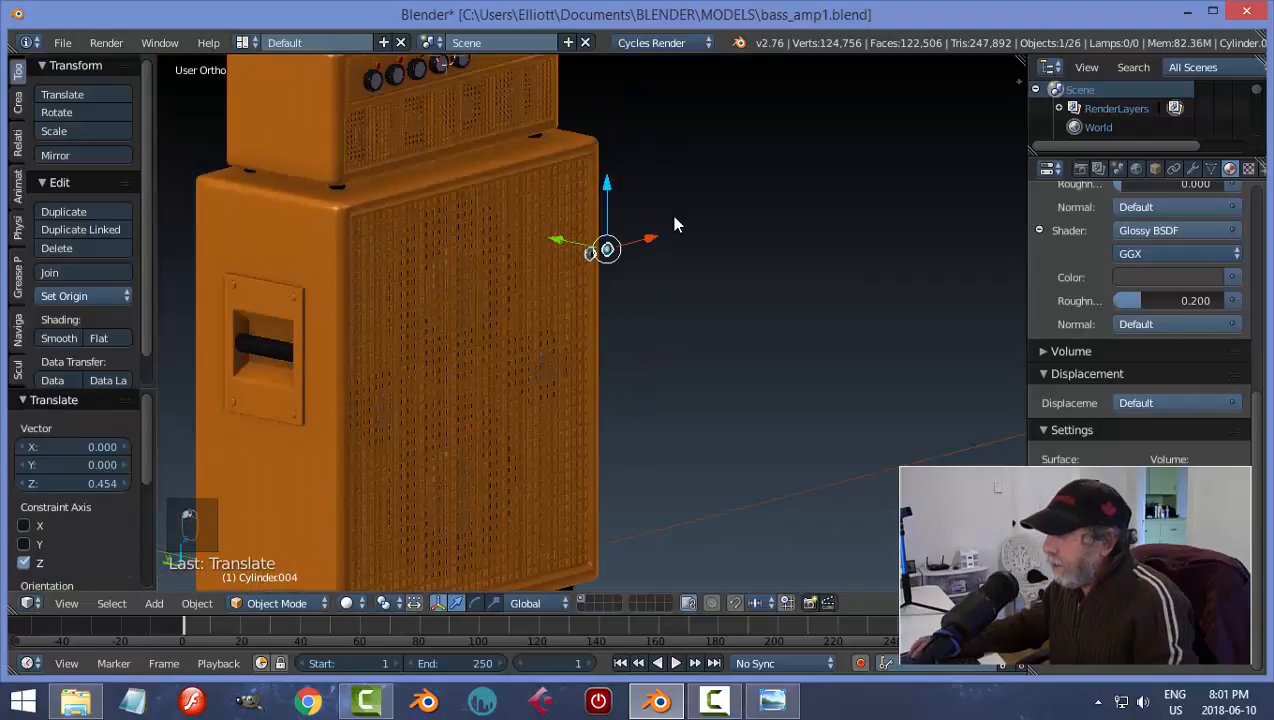
left_click_drag(612, 213, 612, 60)
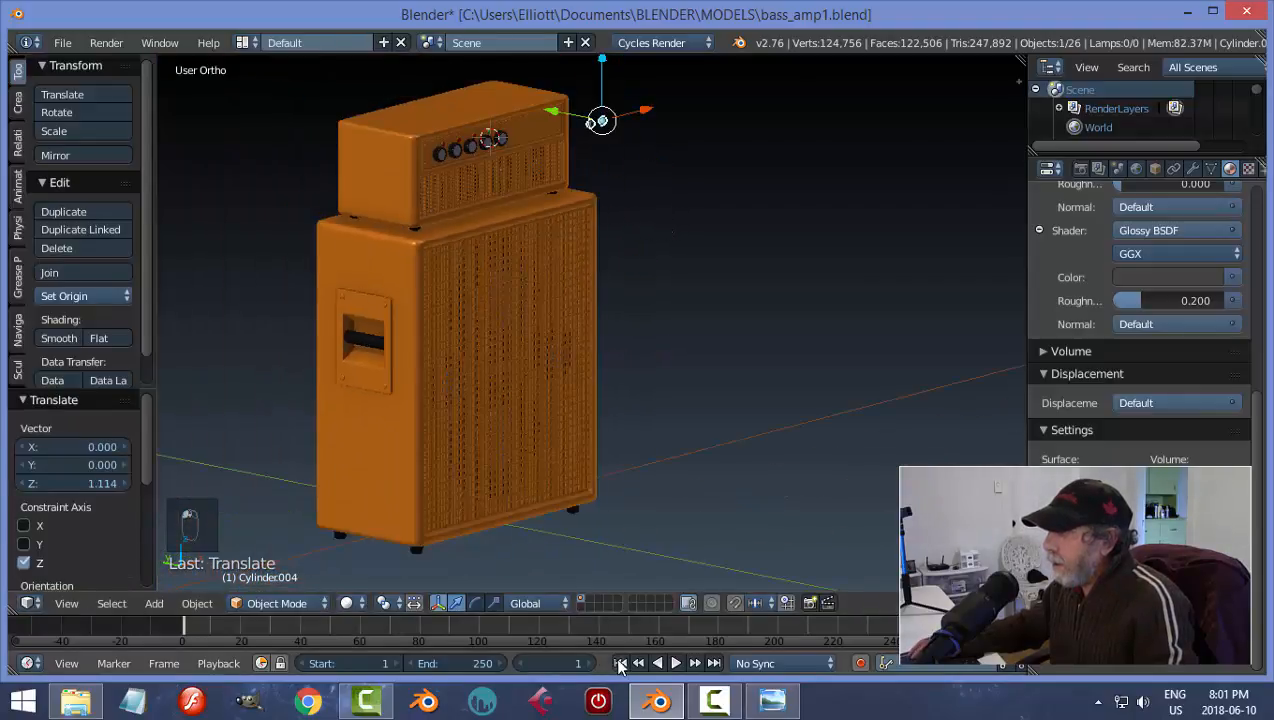
- Move the selected jack about 0.92 along Y toward the amp head, and lower it about 0.1 along Z
scroll(720, 392, "down", 2)
middle_click_drag(651, 375, 745, 402)
left_click_drag(550, 230, 489, 252)
middle_click_drag(489, 252, 466, 320)
scroll(610, 237, "up", 1)
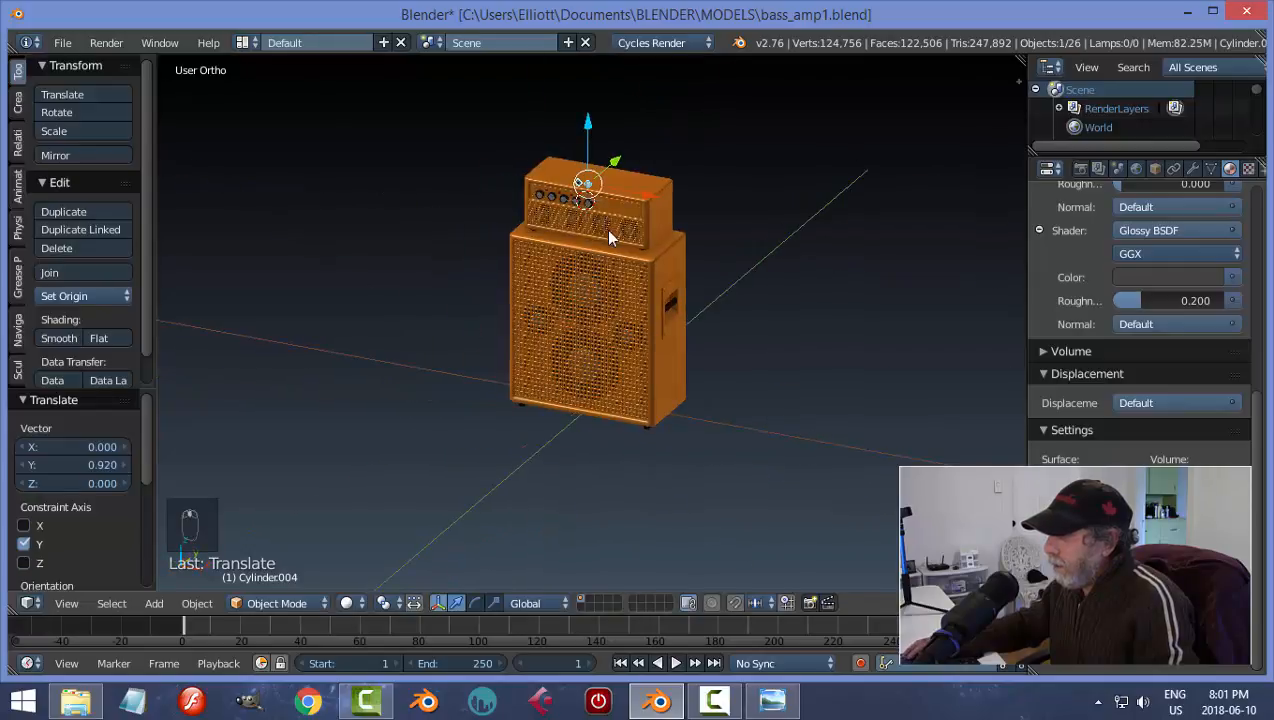
mouse_move(604, 153)
left_mouse_down()
mouse_move(638, 202)
mouse_move(611, 152)
left_mouse_up()
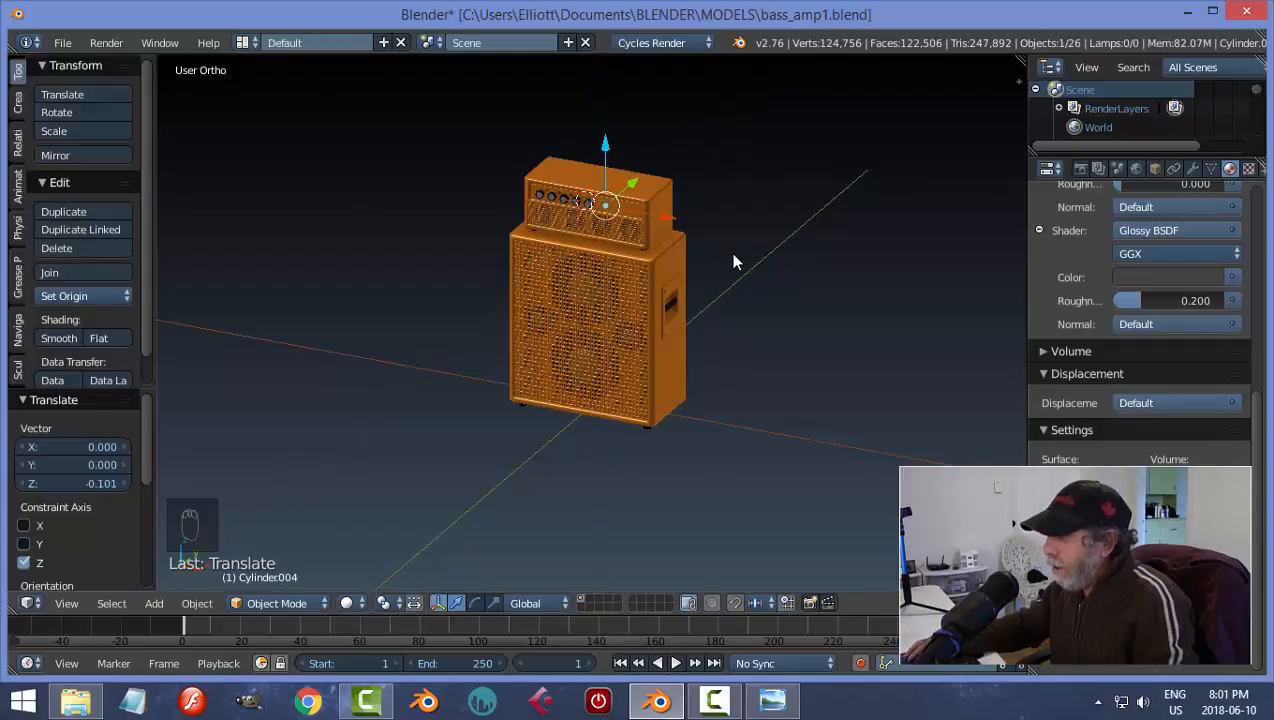
- Position the jack near the head's control panel, moving it about -0.507 along Y, 0.241 along Z and 0.166 along Y
middle_click_drag(731, 259, 776, 344)
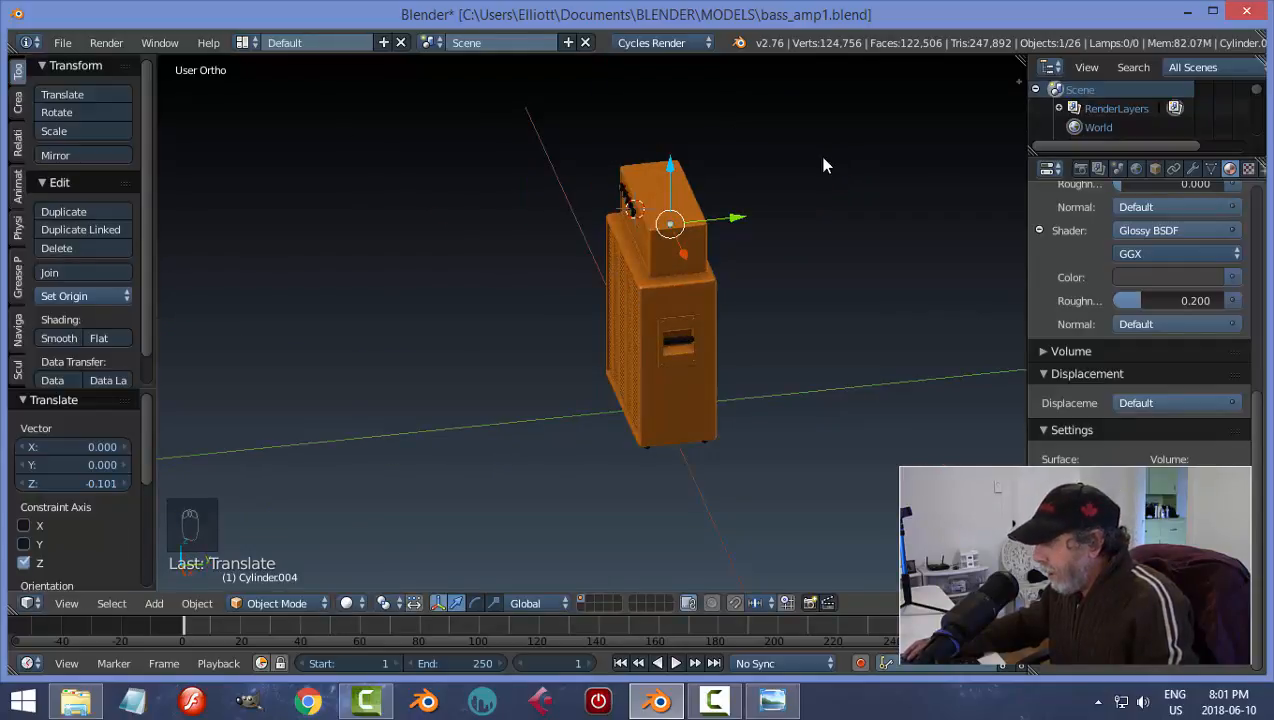
scroll(760, 230, "up", 4)
middle_click_drag(561, 407, 643, 347)
left_click_drag(588, 323, 487, 340)
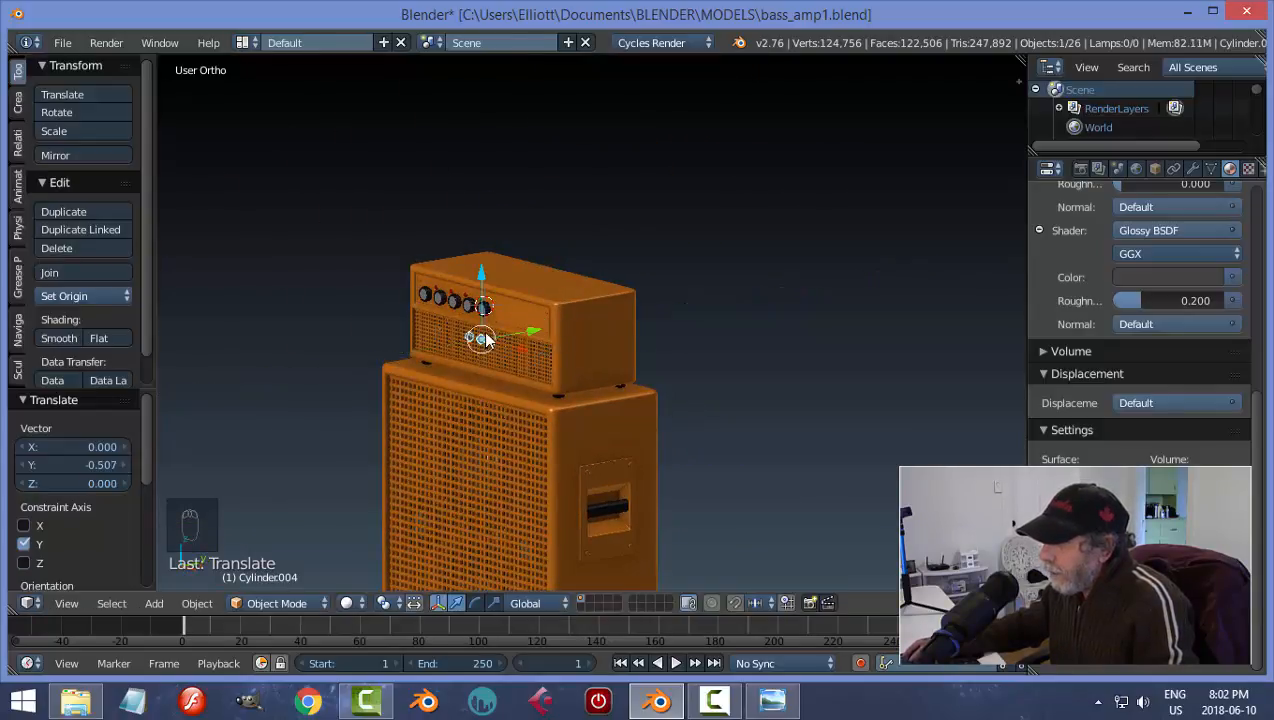
left_click_drag(478, 276, 484, 252)
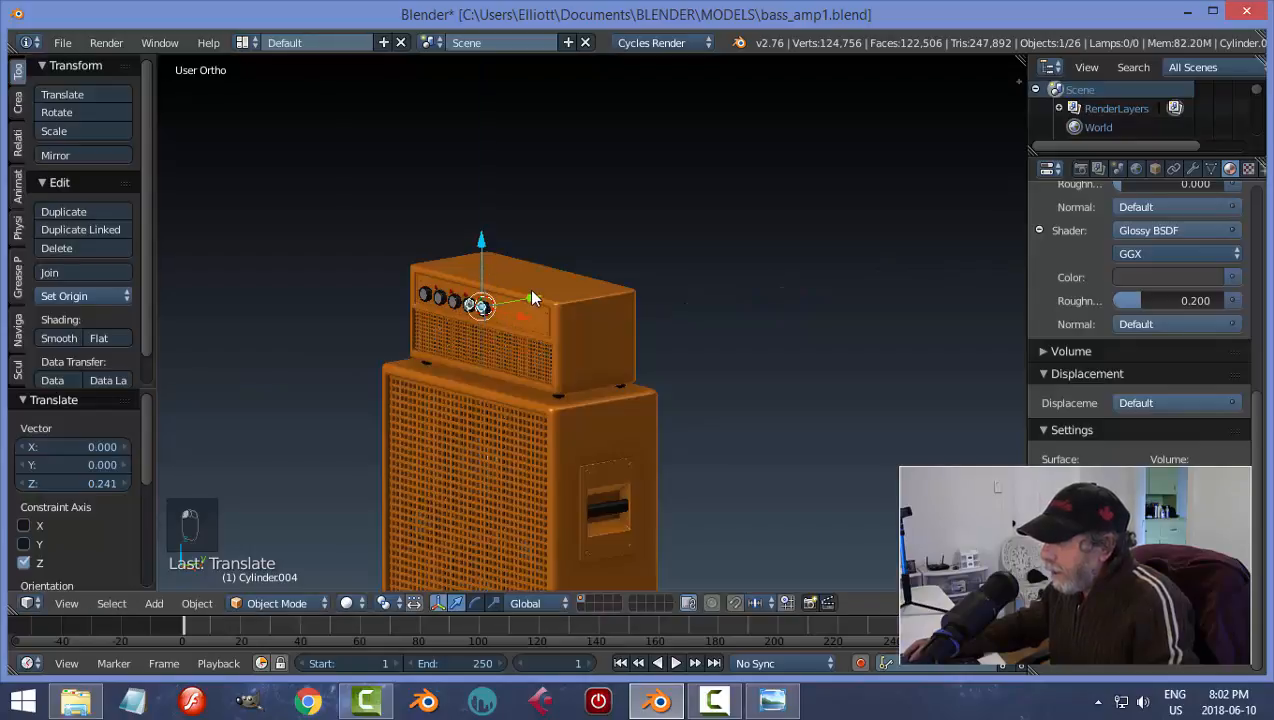
left_click_drag(531, 294, 555, 297)
- Frame the jack and pull it out in front of the control panel, about -0.098 along Y
key("KP_Decimal")
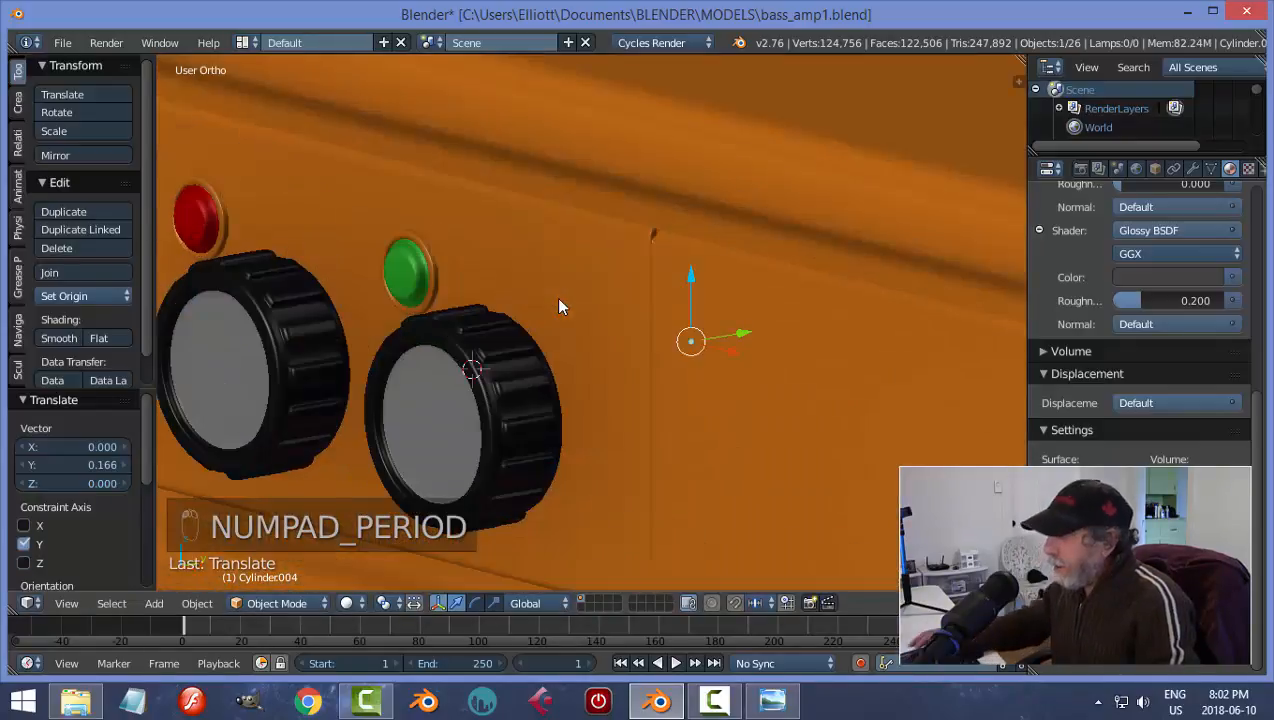
scroll(546, 297, "down", 3)
scroll(756, 326, "down", 2)
middle_click_drag(714, 339, 685, 340)
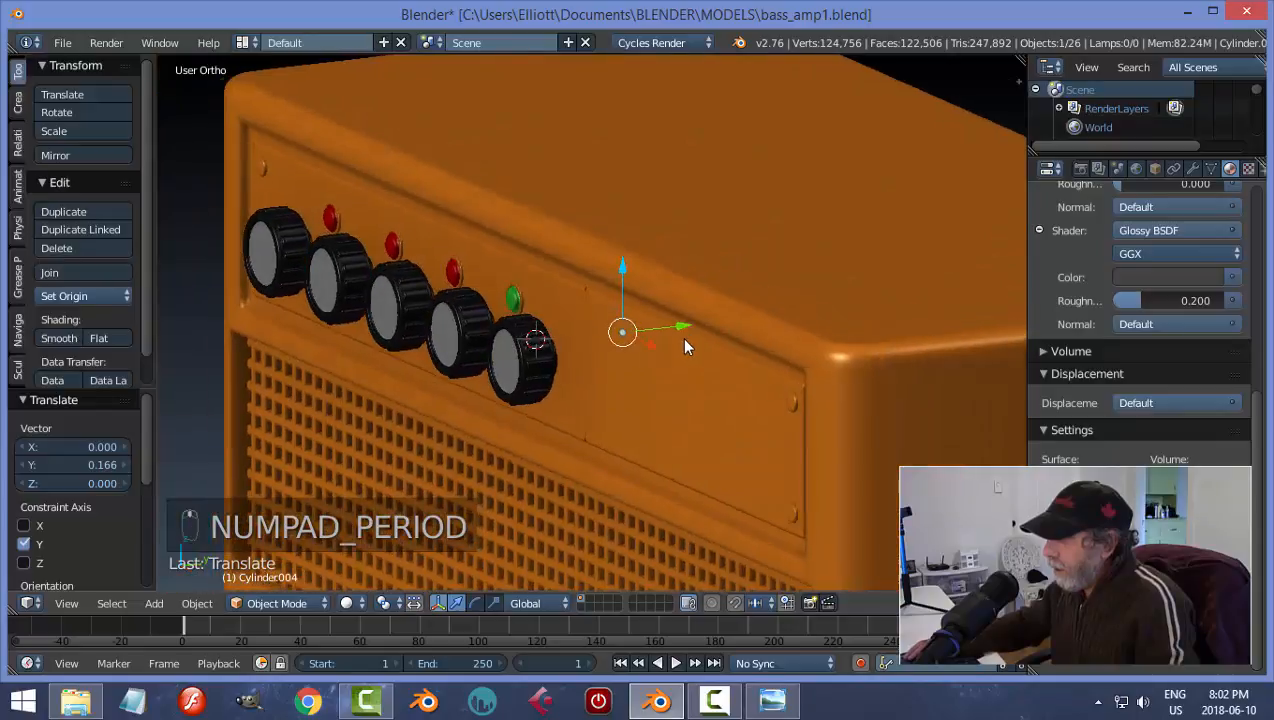
left_click_drag(674, 326, 614, 372)
- Shift the jack about 0.269 along X, away from the knobs, and remove its Mirror modifier
key("g")
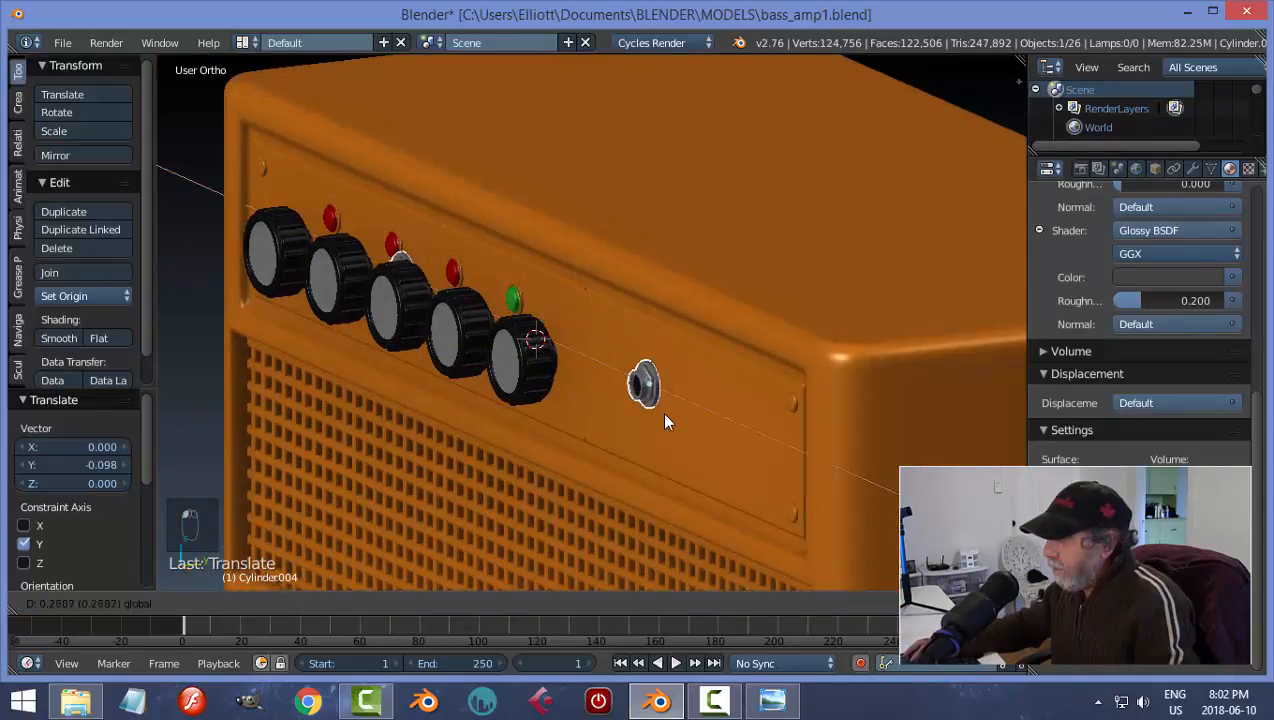
left_click(666, 421)
middle_click_drag(668, 466, 684, 462)
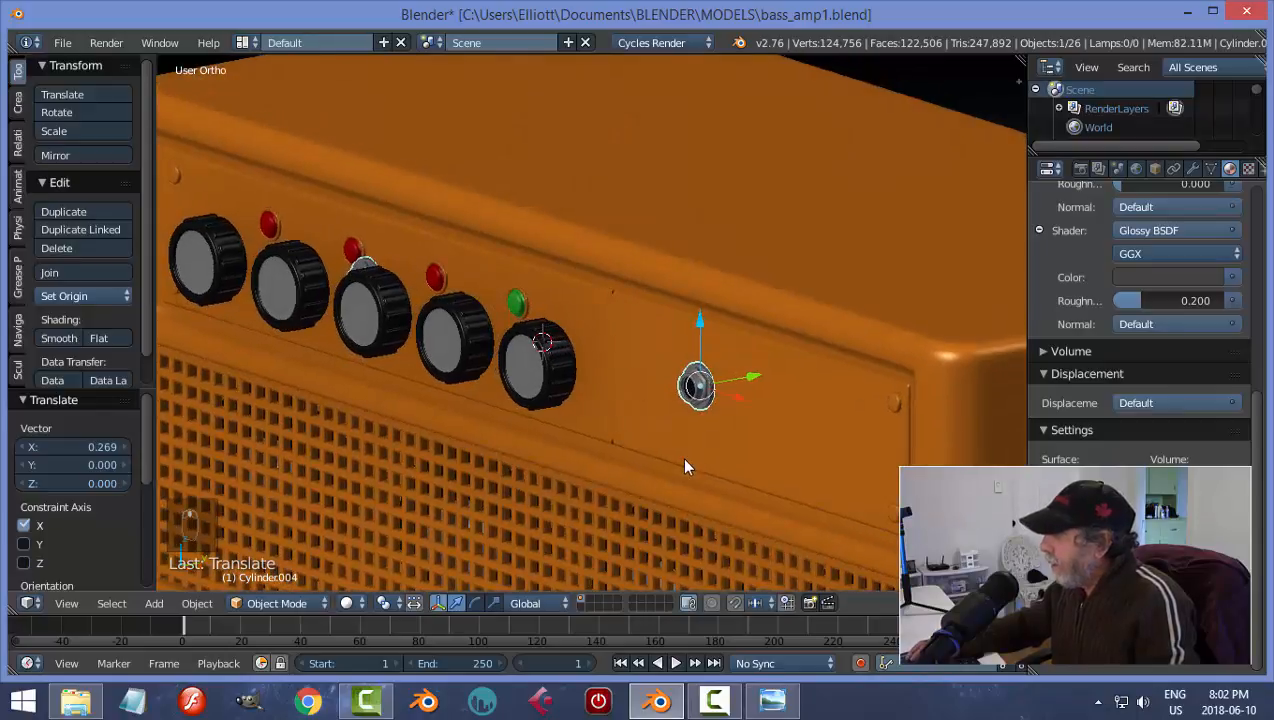
left_click(1190, 168)
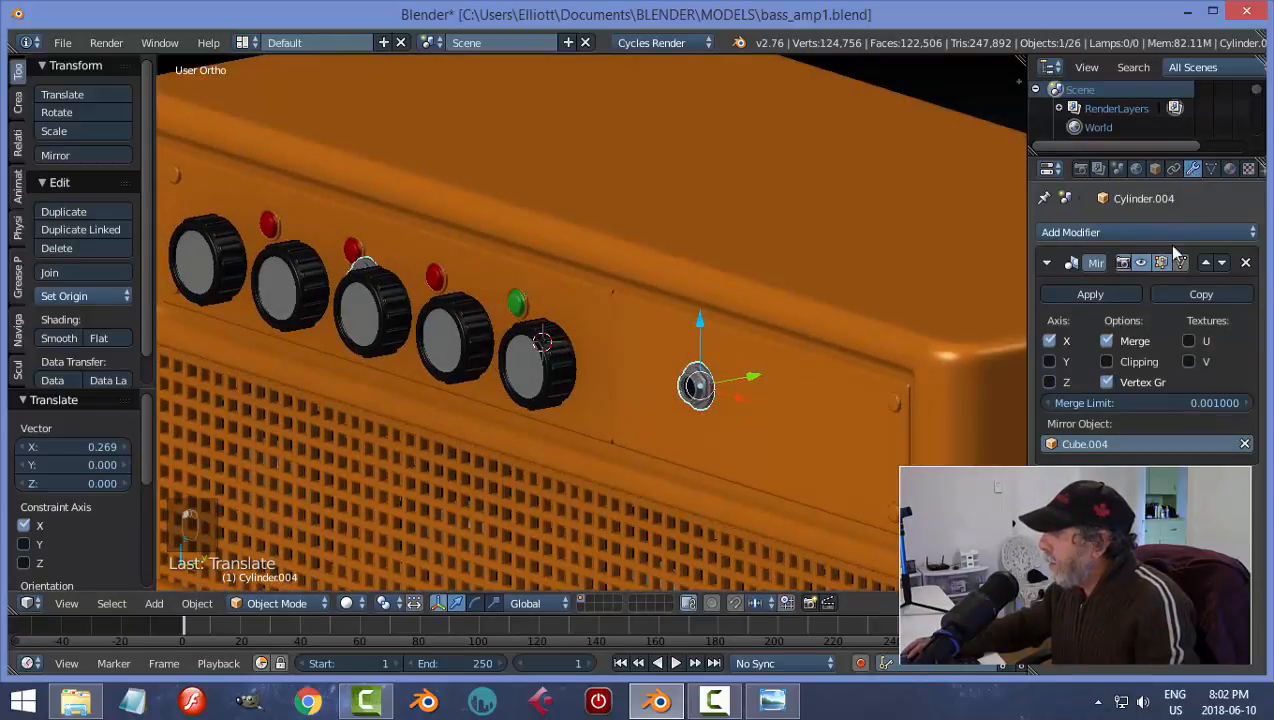
left_click(1245, 262)
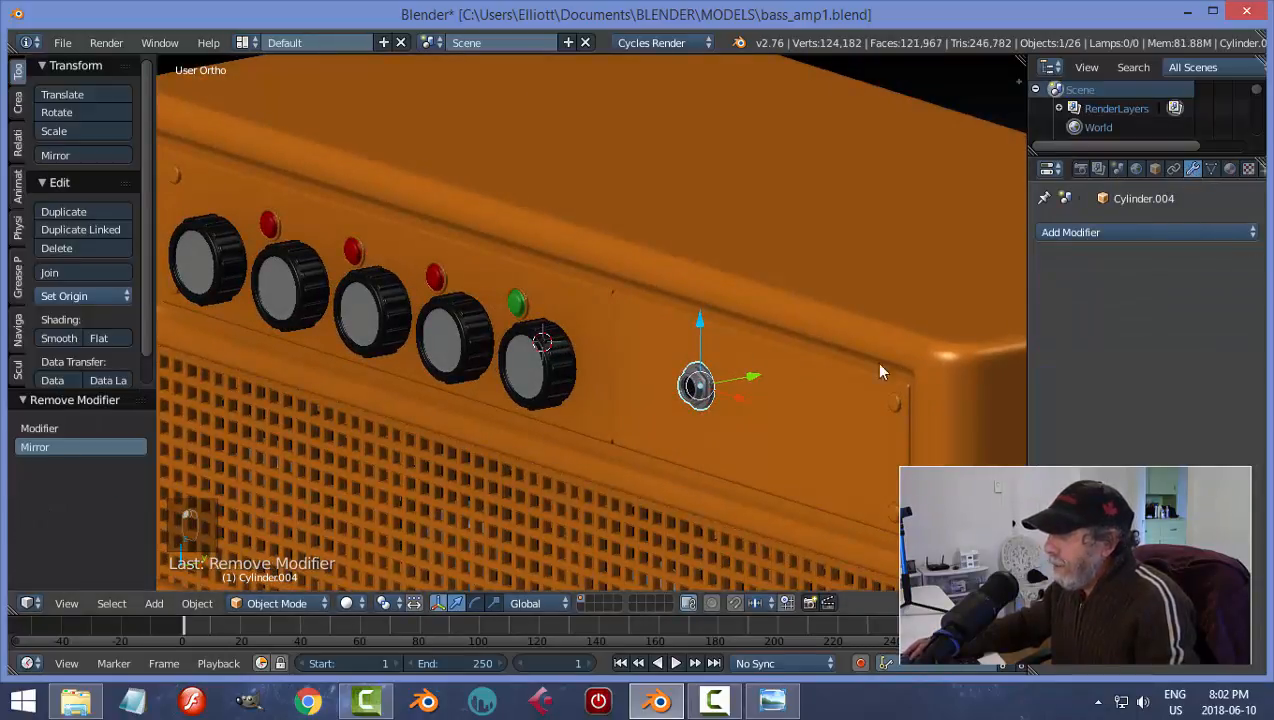
- Nudge the jack about -0.0007 along Y relative to the control panel
middle_click_drag(751, 398, 690, 412)
scroll(690, 412, "down", 7)
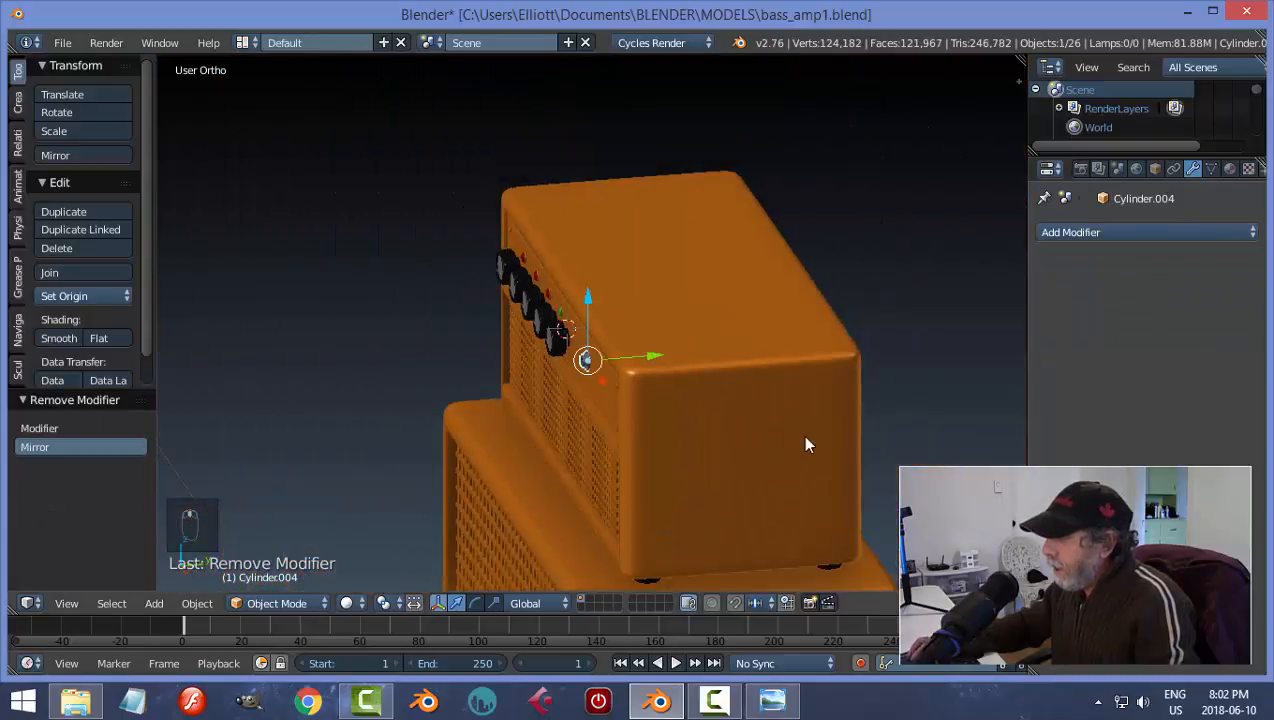
middle_click_drag(847, 444, 790, 462)
scroll(755, 377, "up", 3)
key("g")
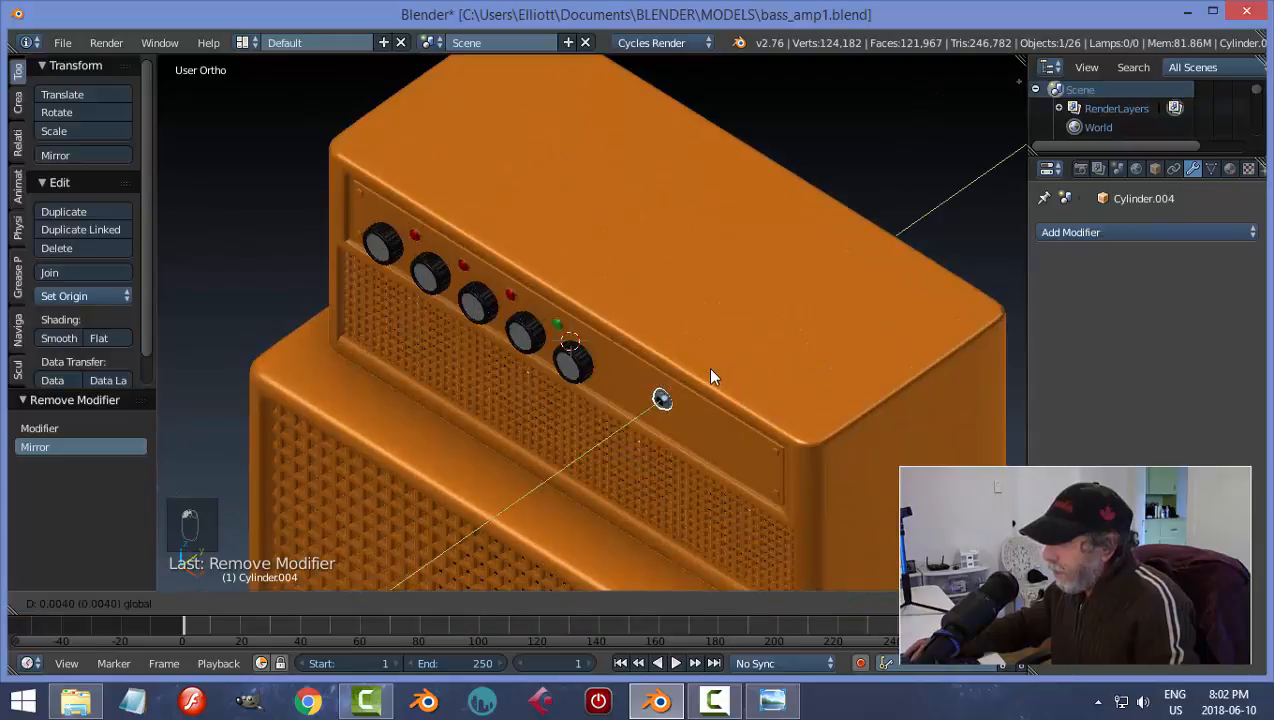
key("y")
left_click(708, 377)
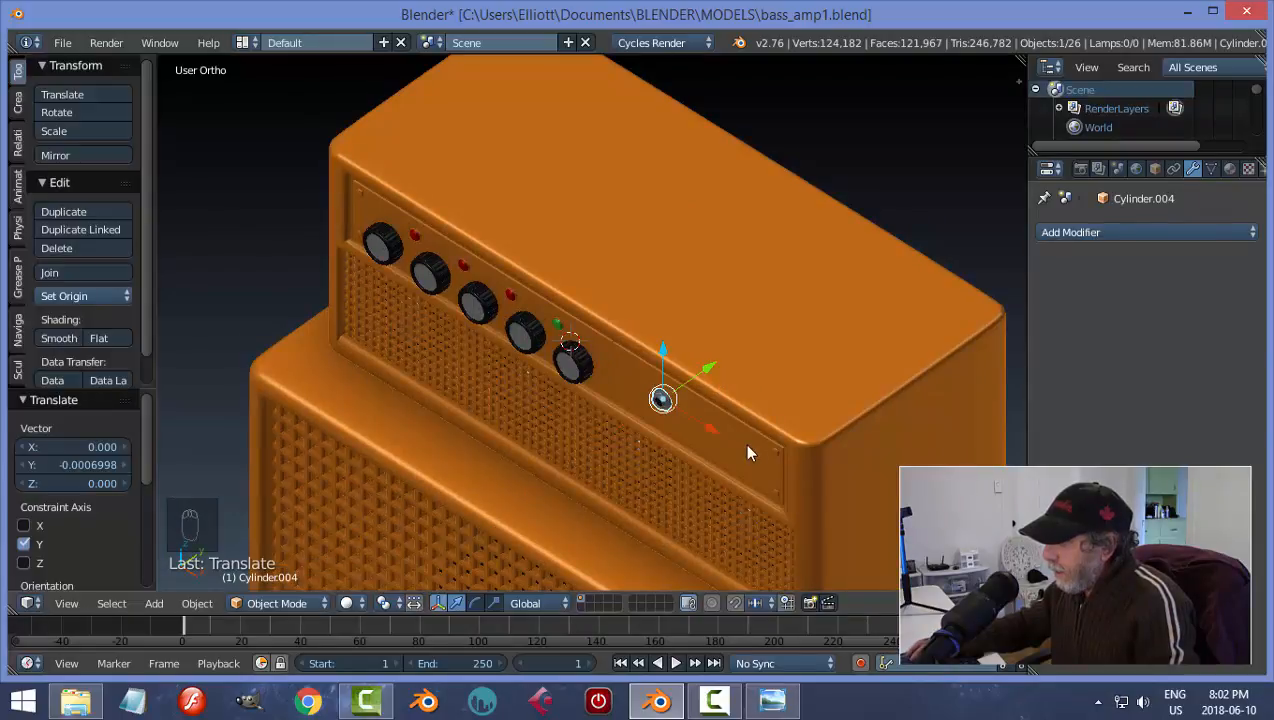
- Slide the jack along the control panel to the end away from the knobs, and deselect it
middle_click_drag(748, 449, 835, 381)
left_click_drag(783, 343, 907, 367)
key("a")
- Push the jack about 0.003 along Y toward the control panel, then deselect it and save the file over itself
middle_click_drag(846, 381, 694, 433)
scroll(884, 369, "up", 3)
scroll(884, 369, "down", 3)
right_click(741, 424)
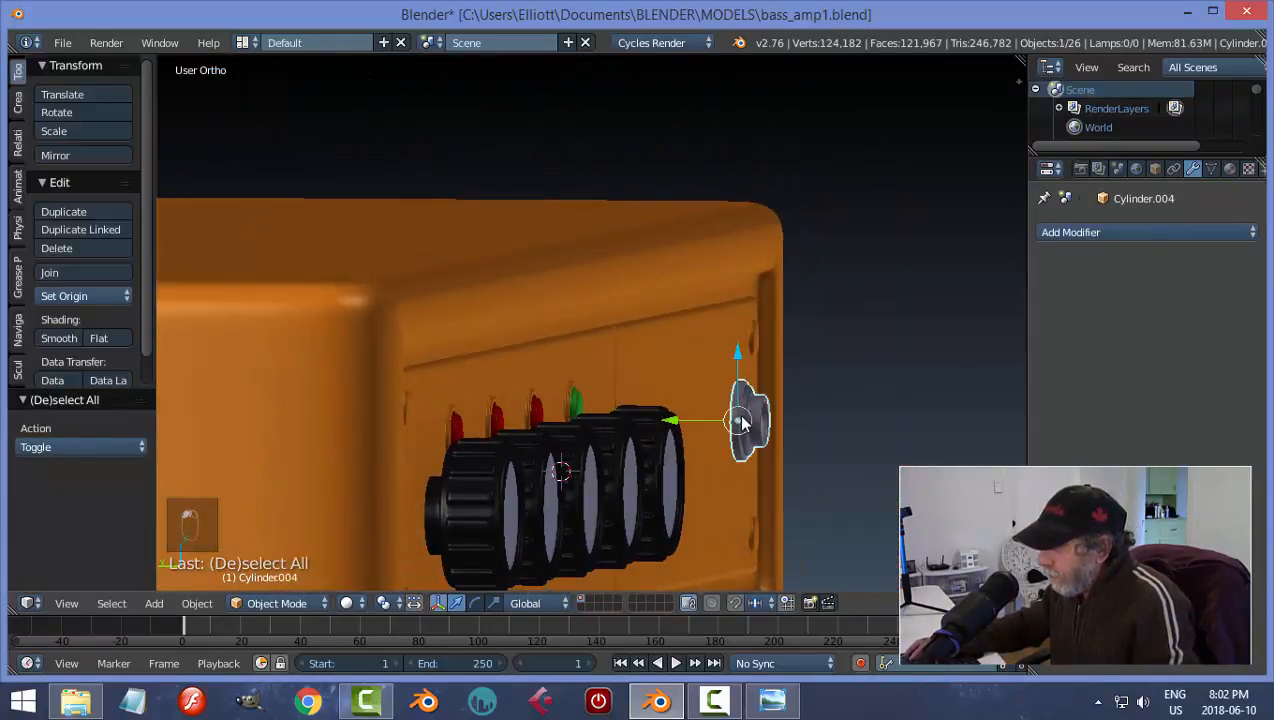
left_click_drag(684, 422, 672, 431)
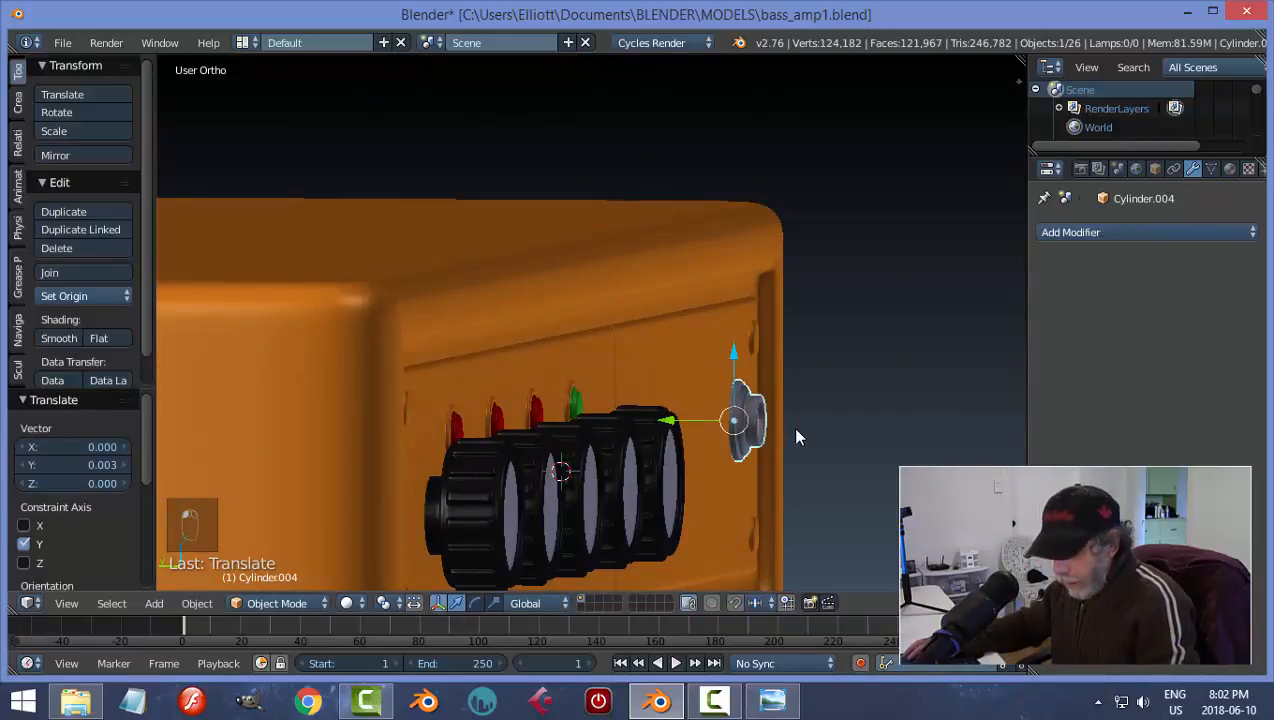
key("a")
scroll(791, 426, "down", 2)
middle_click_drag(799, 428, 540, 390)
scroll(580, 434, "up", 2)
key("ctrl+s")
left_click(606, 439)
- Lower the jack about 0.015 along Z to centre it between the panel's end screws, and save the file
right_click(541, 384)
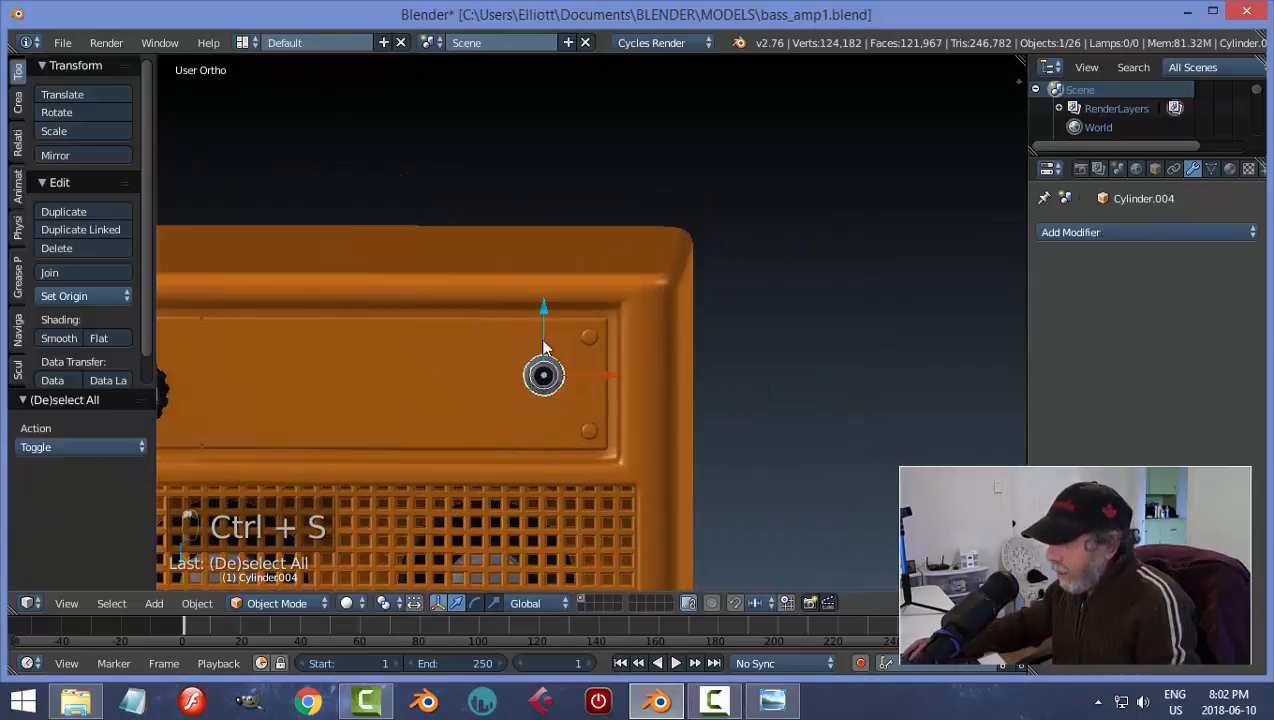
left_click_drag(540, 318, 546, 318)
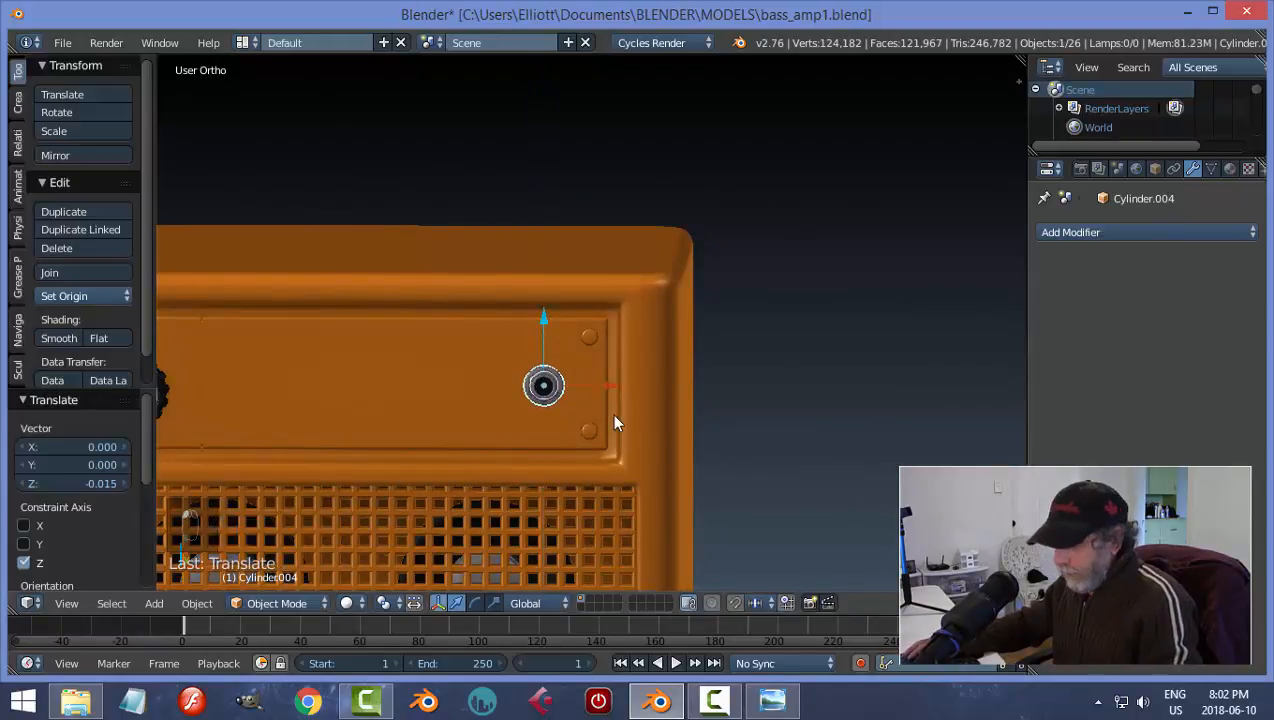
key("a")
scroll(521, 432, "down", 4)
key("ctrl+s")
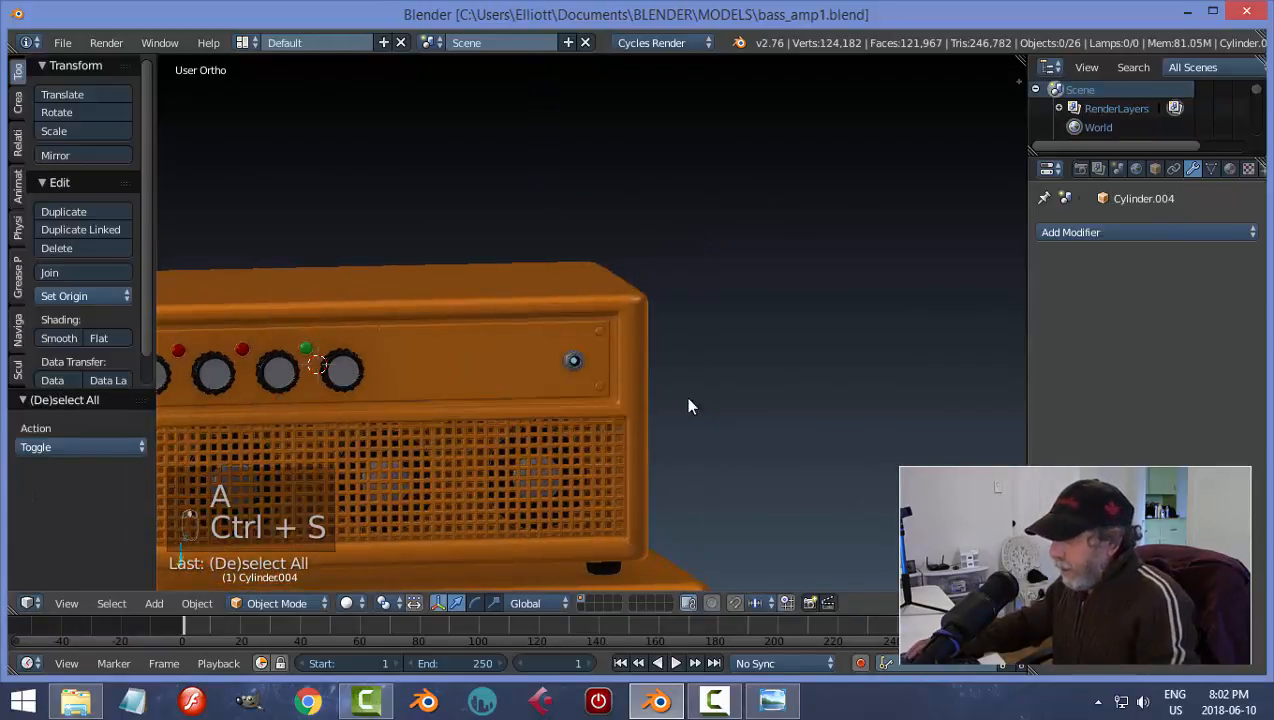
- Move the jack about -0.448 along X to sit beside the last knob, and save the file
mouse_move(685, 396)
middle_mouse_down()
mouse_move(675, 424)
mouse_move(603, 410)
mouse_move(670, 400)
middle_mouse_up()
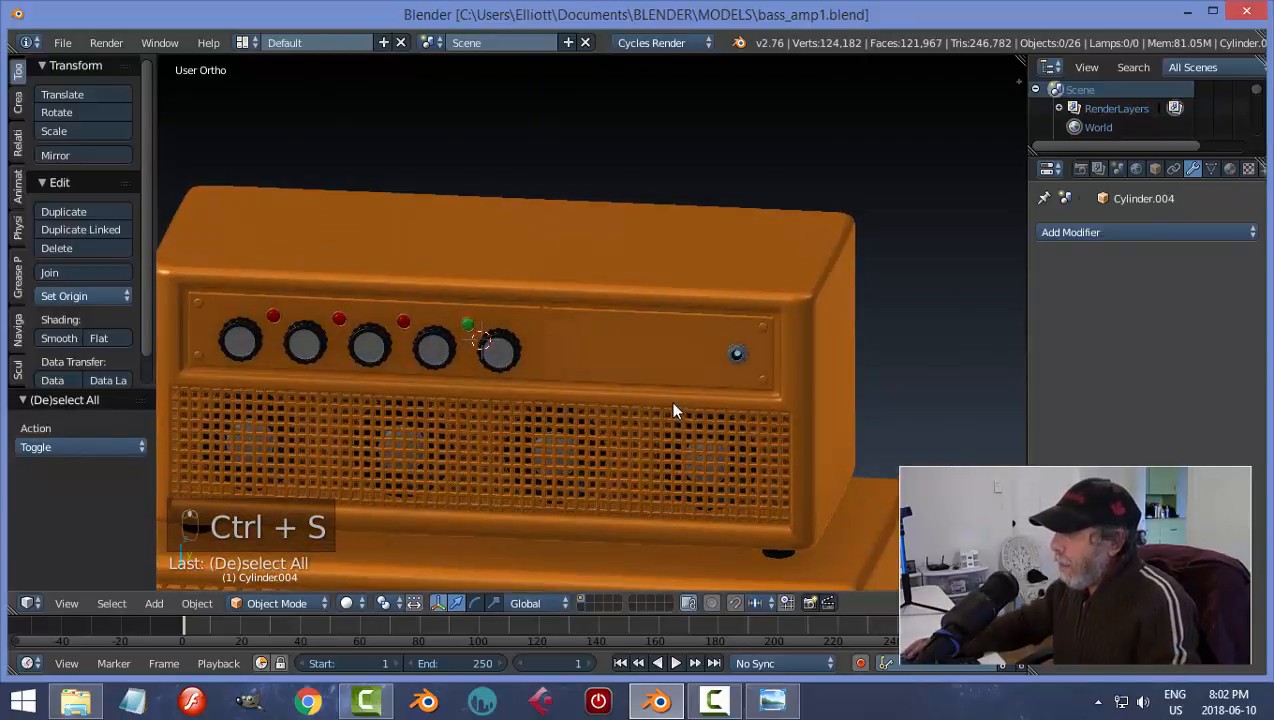
right_click(738, 352)
left_click_drag(791, 358, 753, 361)
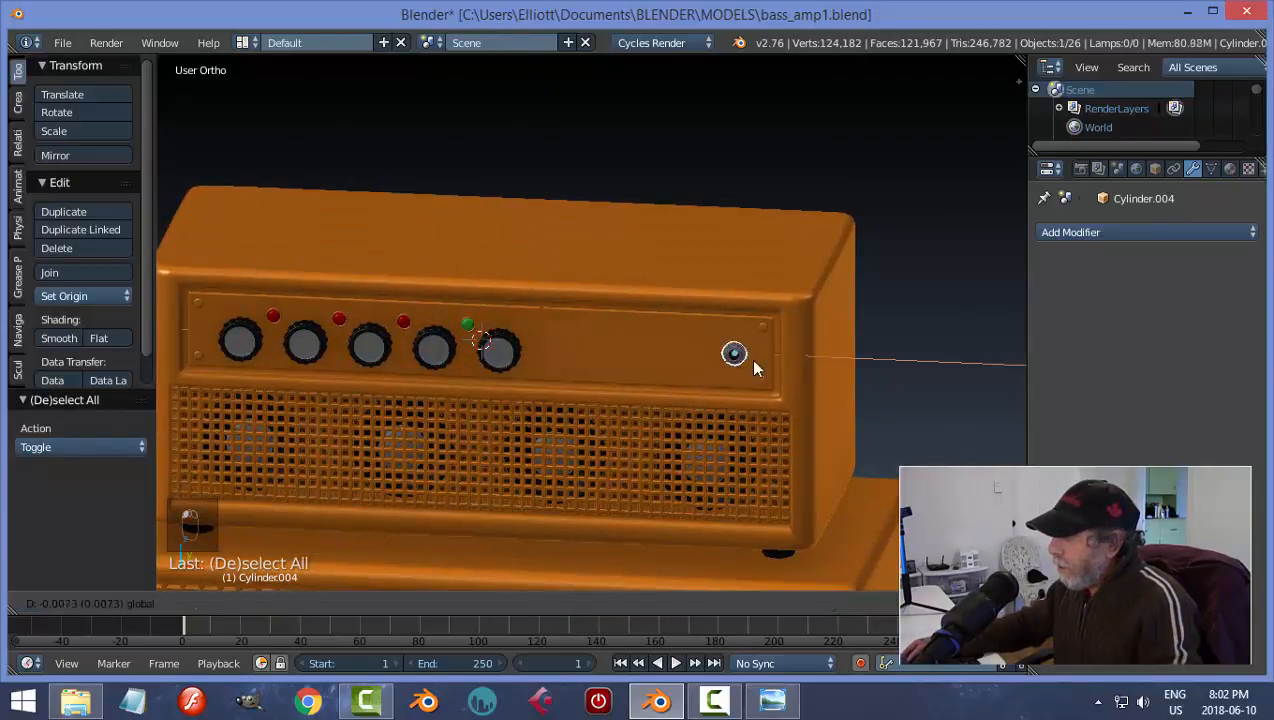
left_click_drag(627, 384, 621, 385)
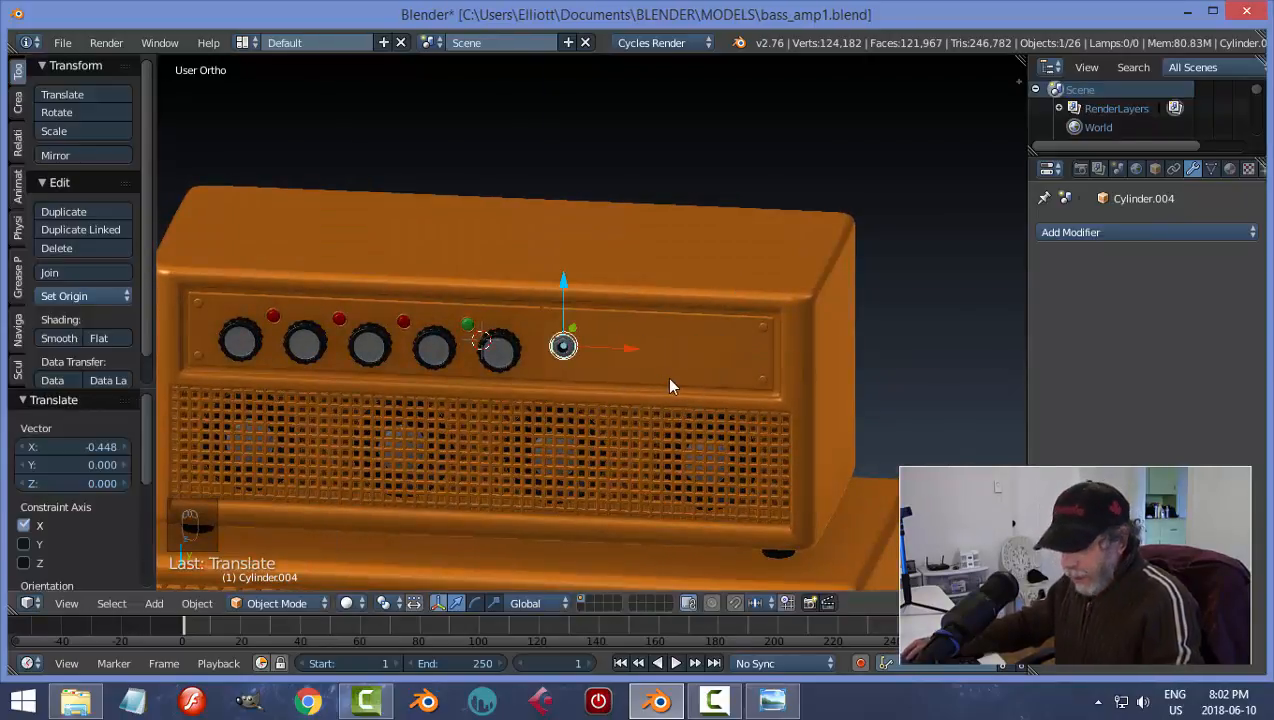
key("a")
scroll(670, 386, "down", 1)
scroll(670, 386, "down", 1)
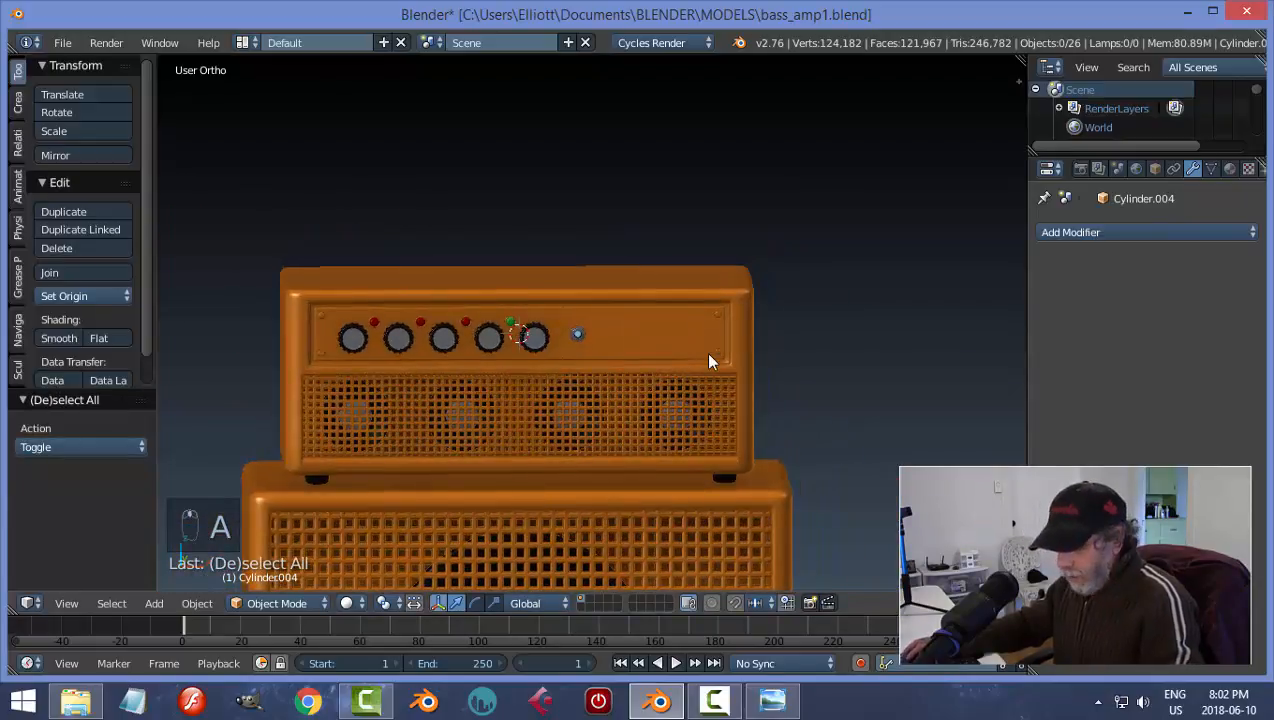
key("ctrl+s")
- Select the control panel plate on the amp head and snap the 3D cursor to it
middle_click_drag(784, 375, 616, 392)
right_click(612, 376)
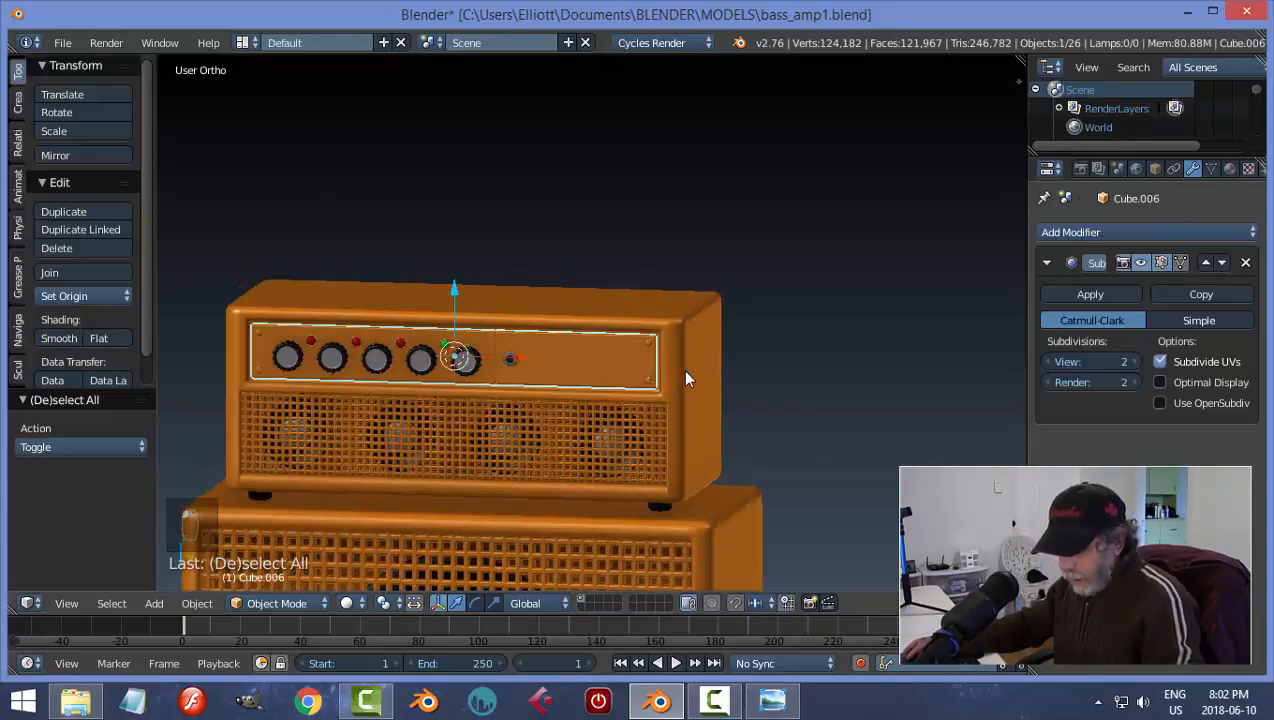
key("shift+s")
left_click(684, 371)
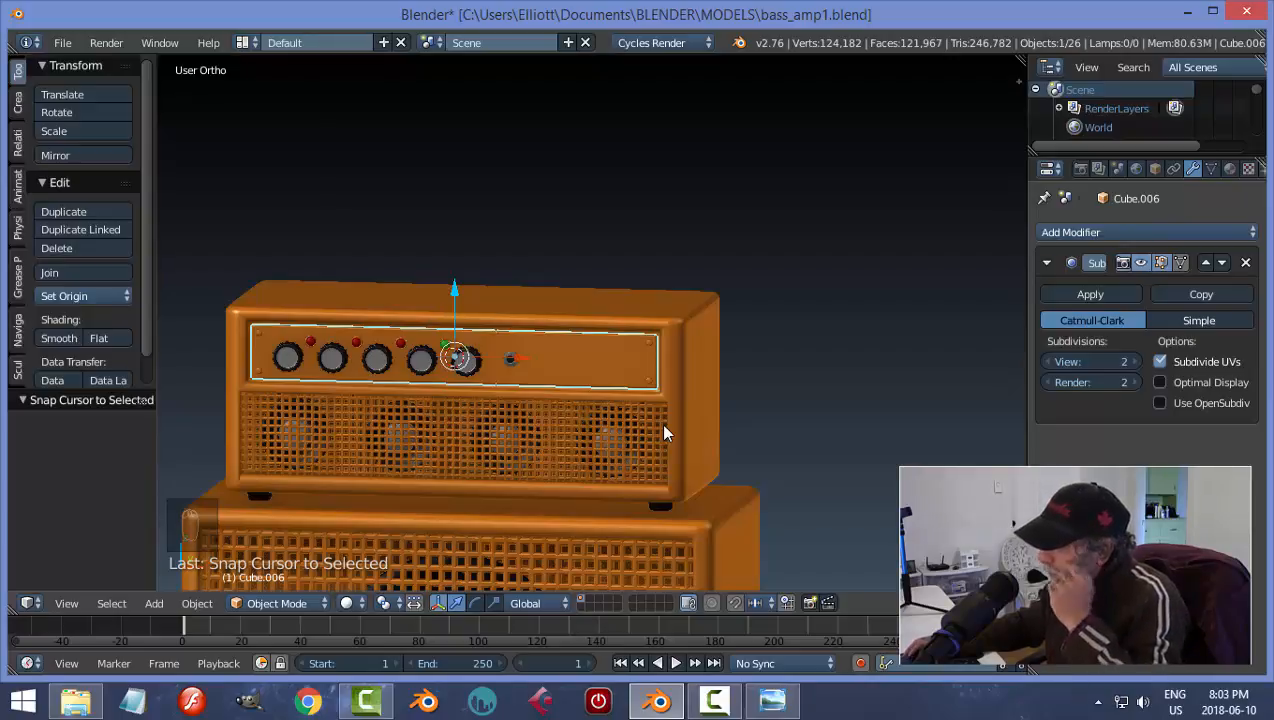
- Add a mesh cube at the 3D cursor and, in Edit Mode, scale it down to about 0.046
key("shift+a")
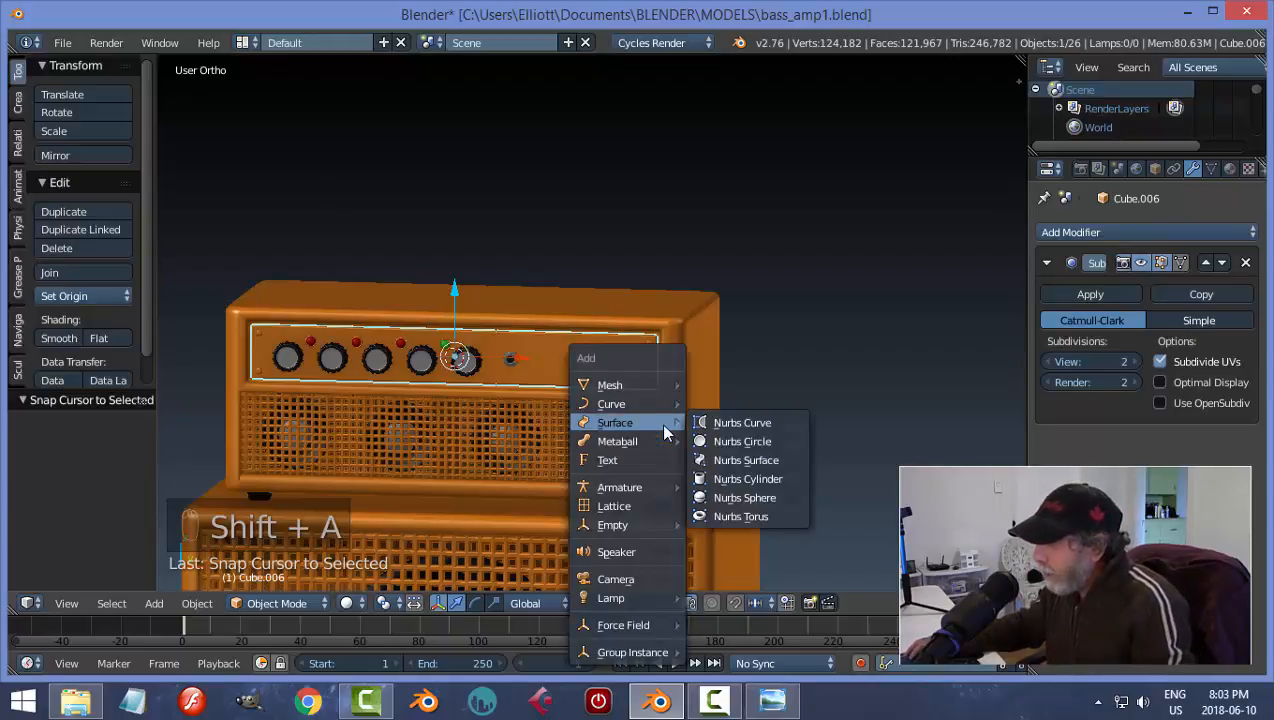
mouse_move(641, 382)
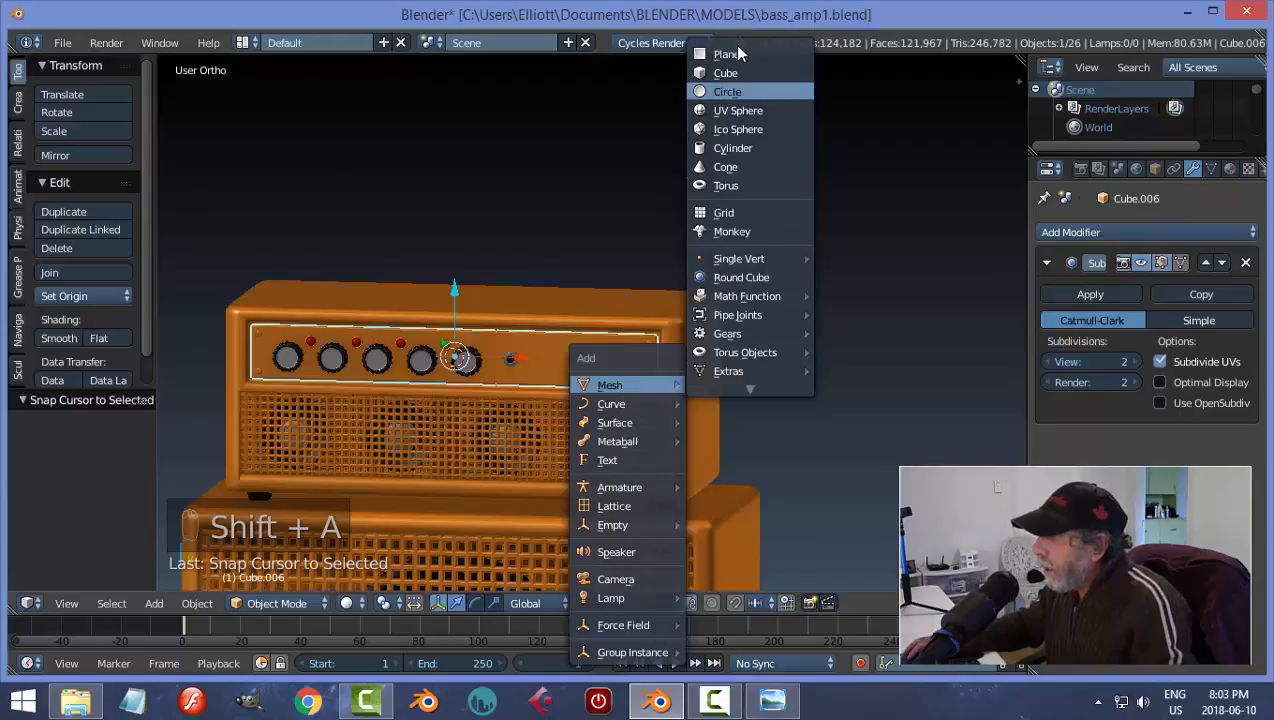
left_click(734, 73)
key("Tab")
left_click(984, 334)
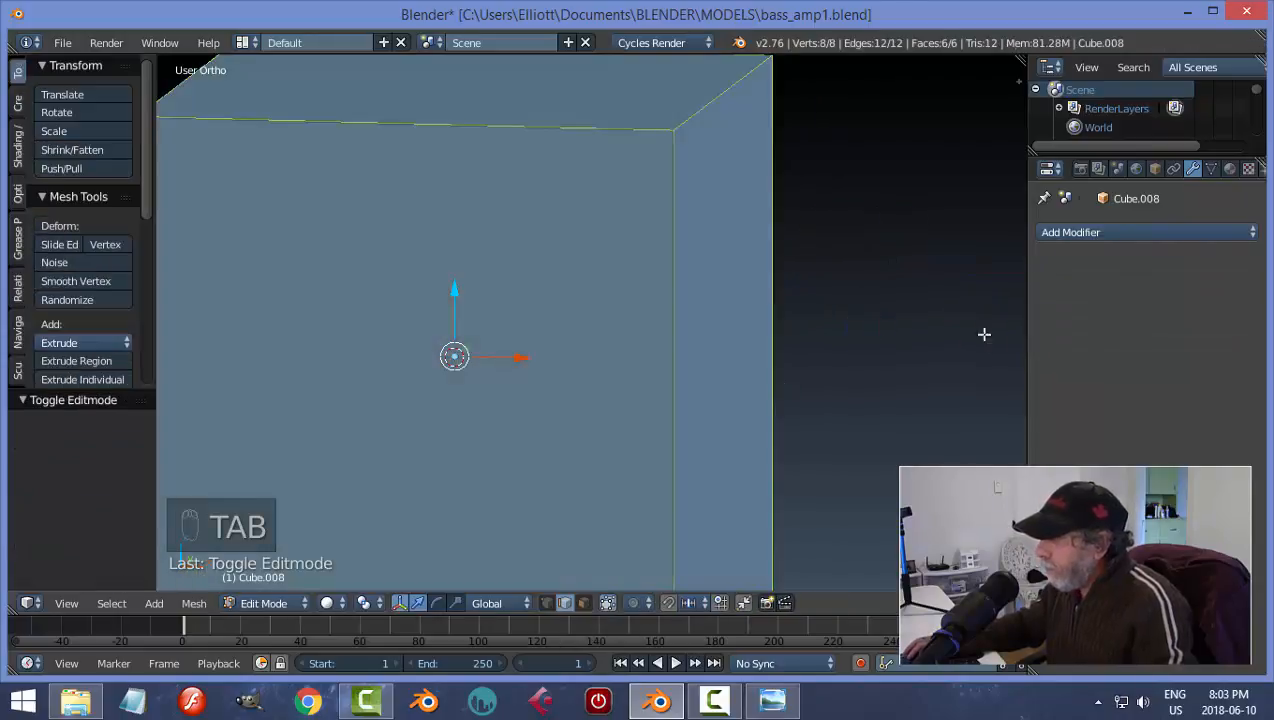
key("s")
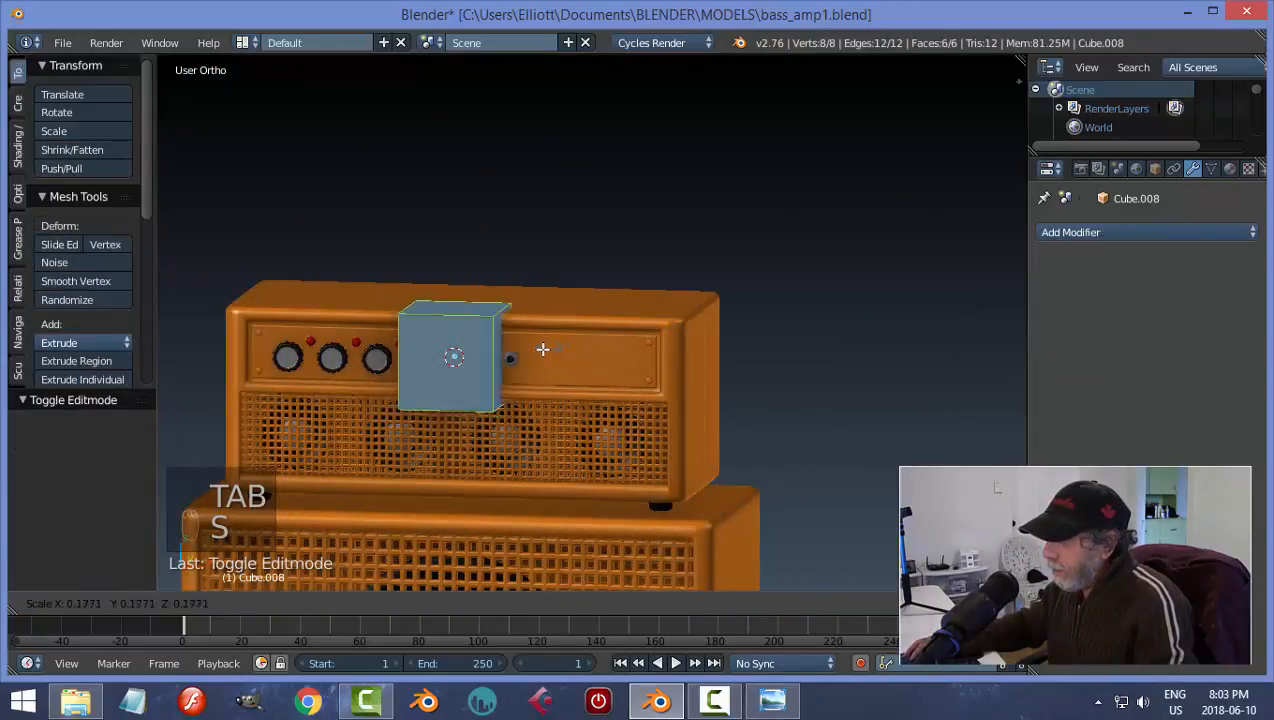
left_click(479, 361)
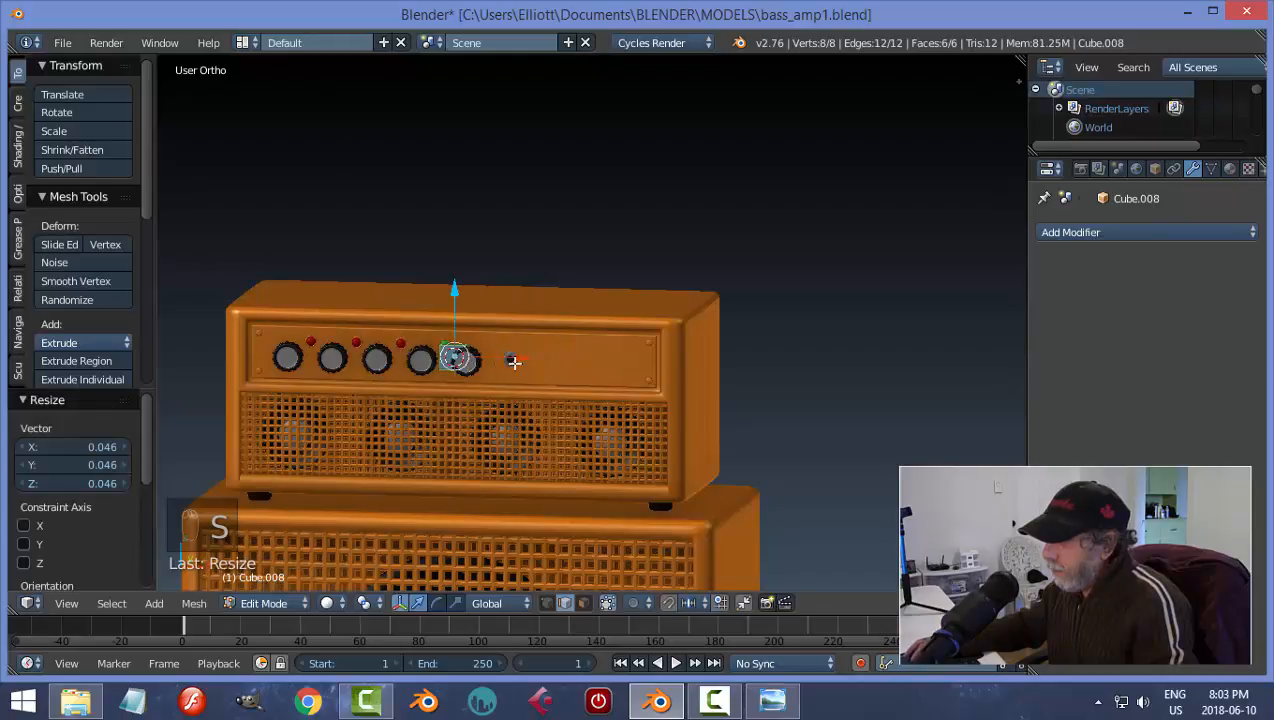
- Move the cube about 0.663 along X to the panel's empty end and narrow it to about 0.639 along X
key("g")
key("x")
left_click(689, 392)
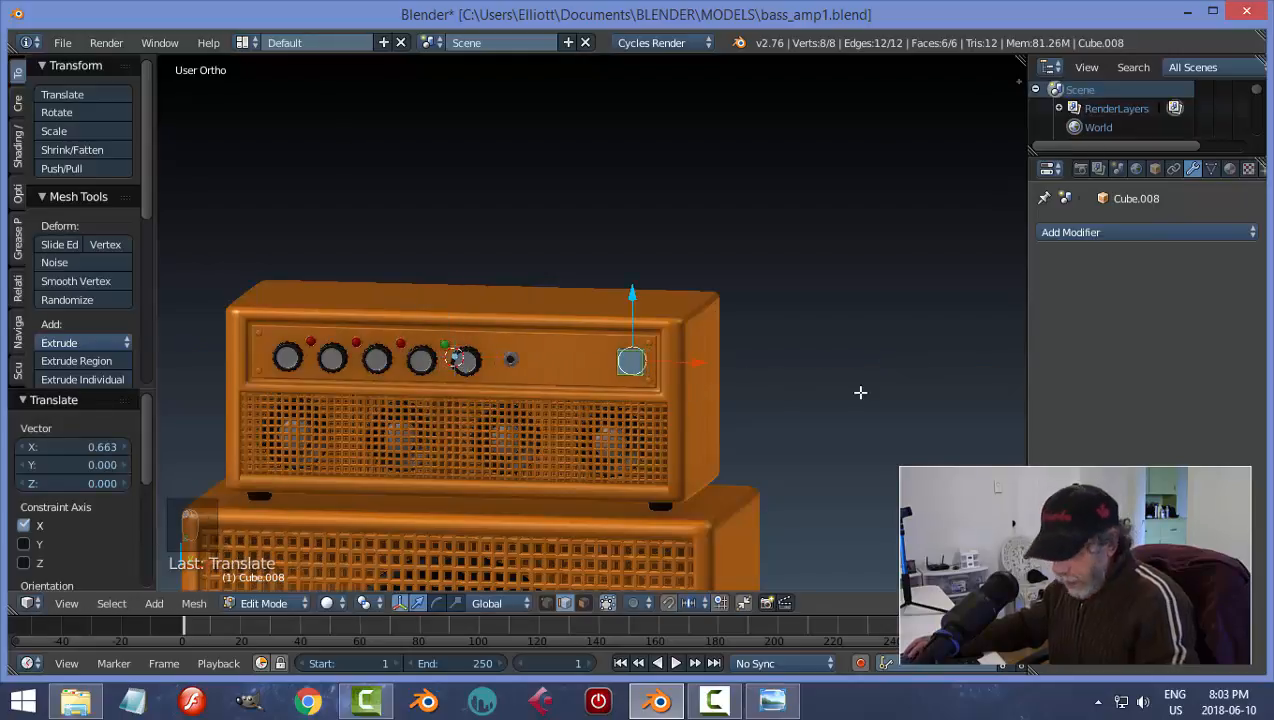
key("s")
key("x")
left_click(776, 392)
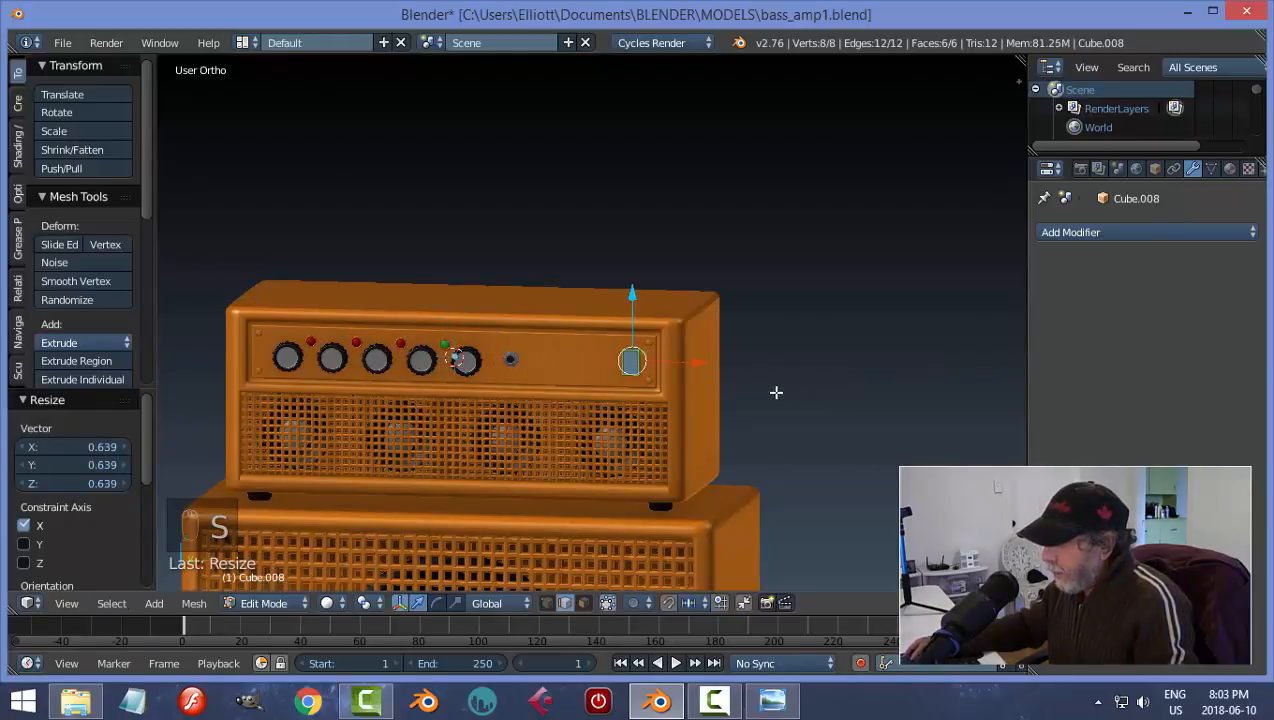
- Move the cube about -0.138 along Y, out of the panel, and thin it to about 0.258 along Y
middle_click_drag(776, 393, 691, 373)
scroll(682, 412, "up", 2)
key("g")
key("y")
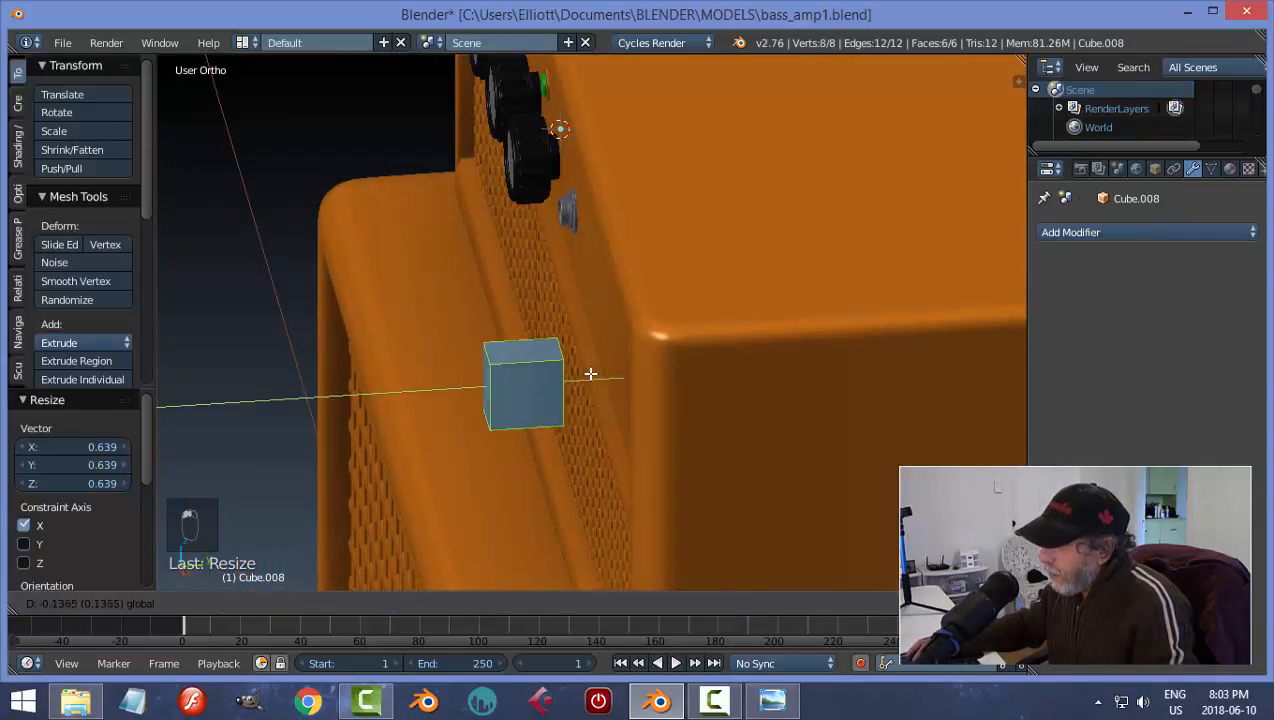
left_click(624, 382)
key("s")
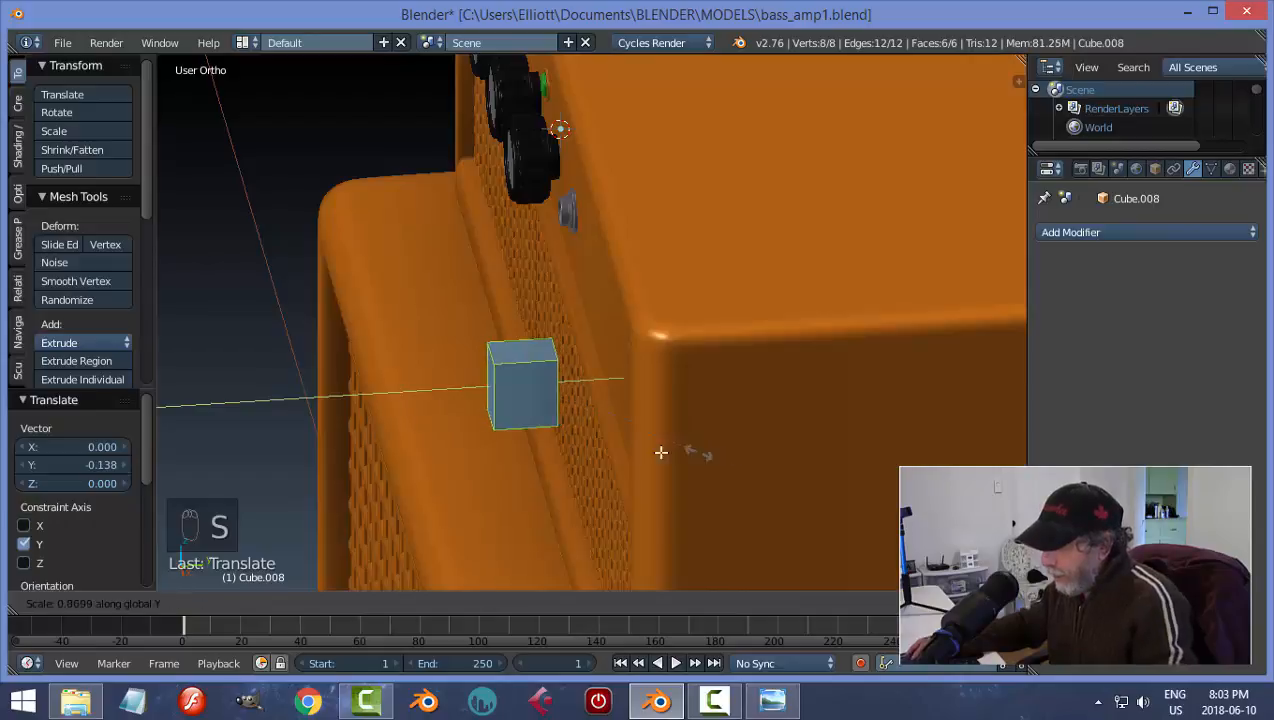
left_click(543, 436)
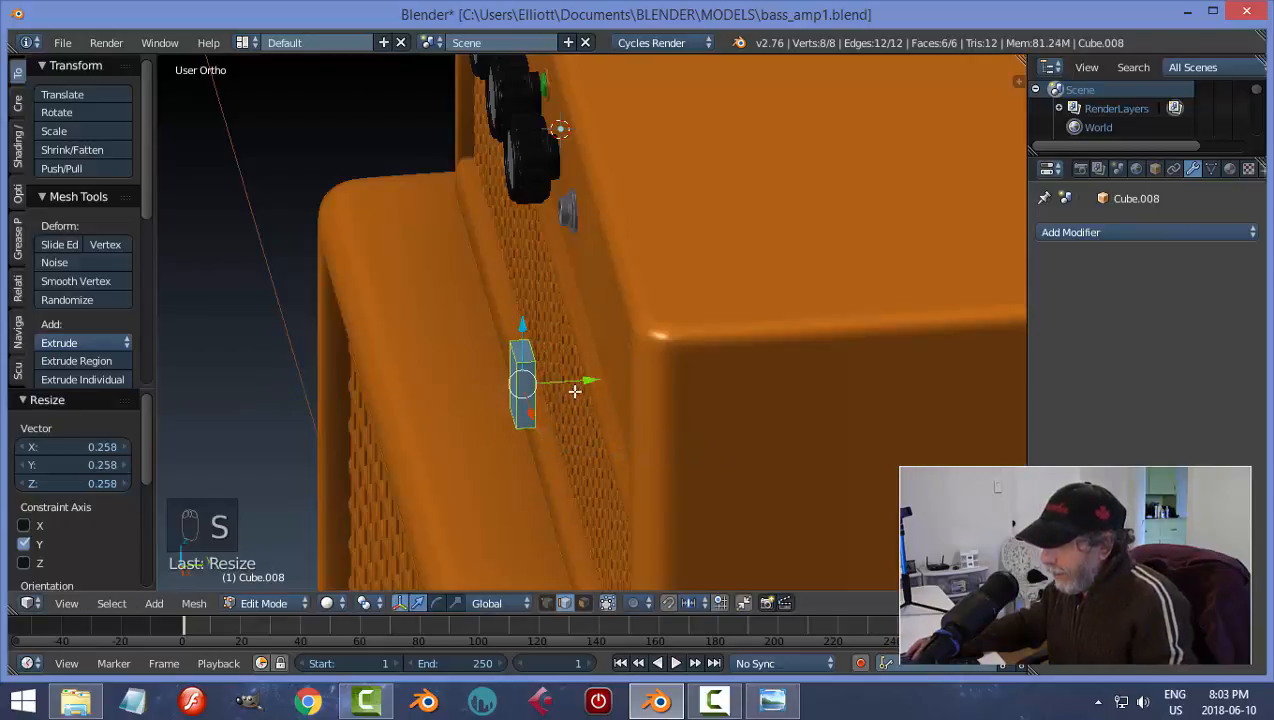
- Move the block along Y back toward the control panel and narrow it to about 0.794 along X
left_click_drag(587, 386, 691, 411)
middle_click_drag(694, 411, 789, 352)
key("s")
key("x")
left_click(845, 380)
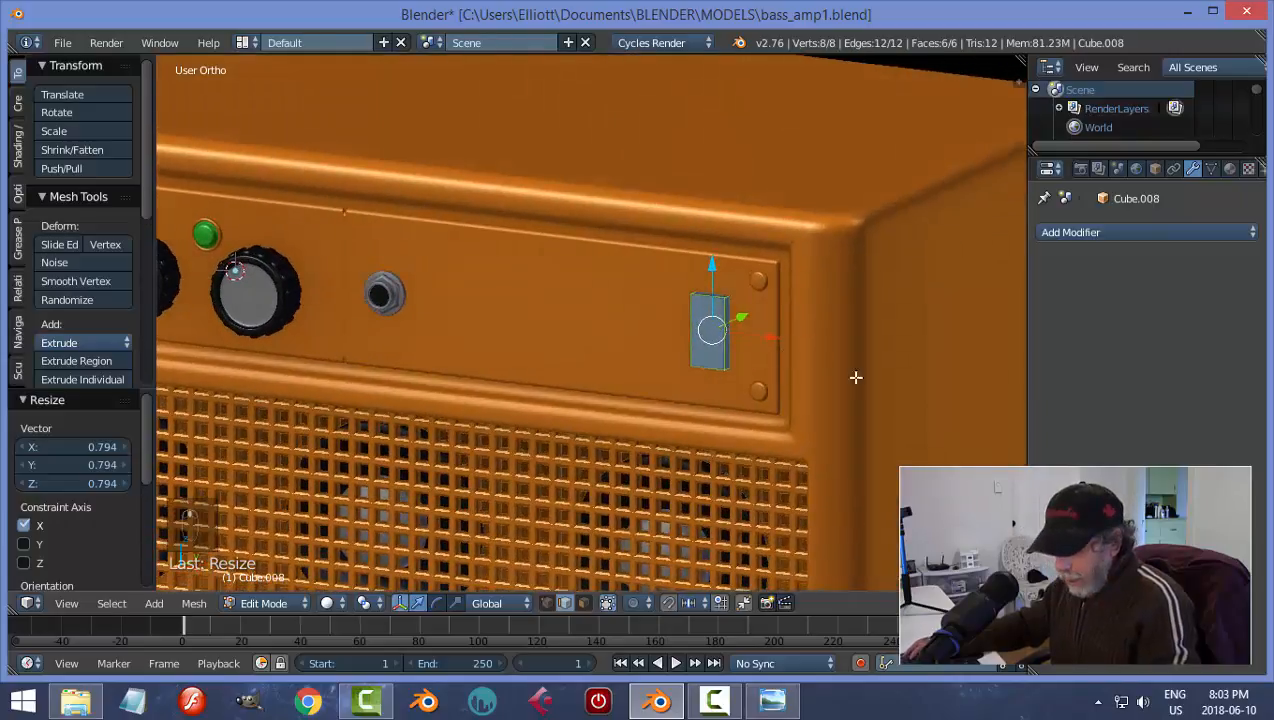
- Fine-tune the block's overall size with uniform scaling and adjust its position along X beside the panel's end screws
key("s")
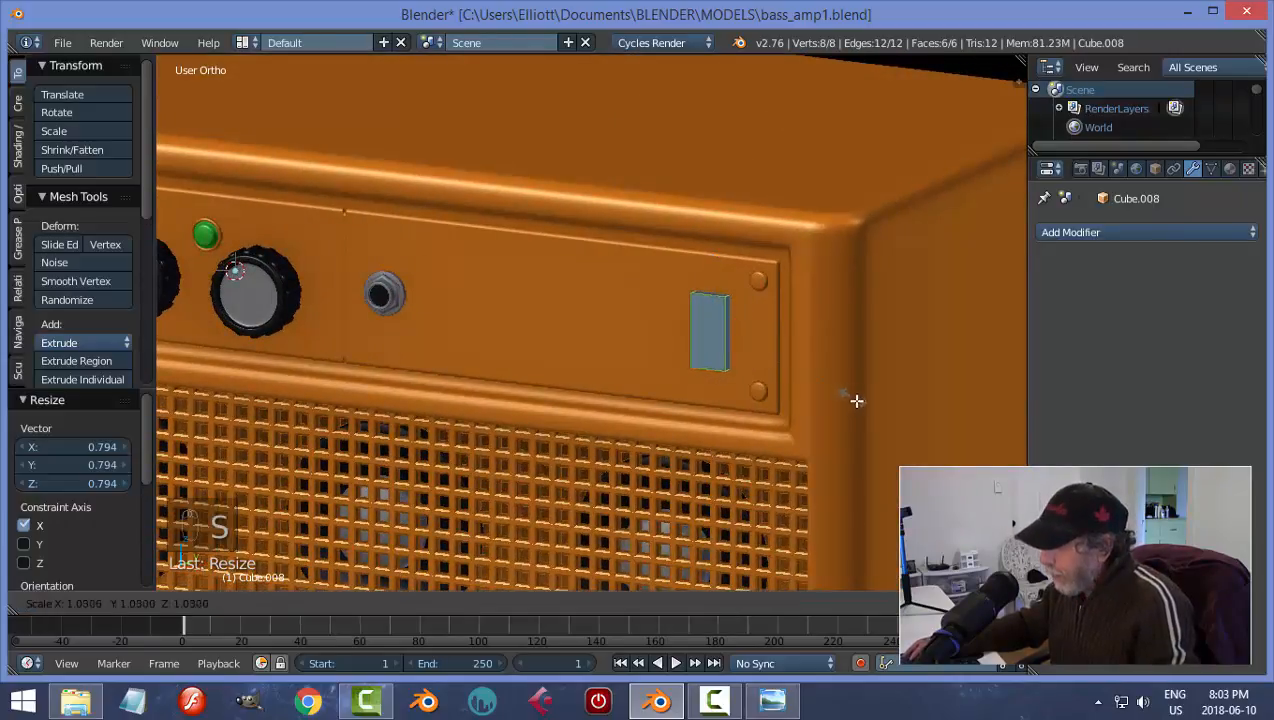
left_click(869, 413)
middle_click_drag(847, 393, 692, 361)
key("s")
left_click(900, 385)
key("g")
key("x")
left_click(679, 353)
- Select the block's four front-to-back corner edges and bevel them by about 0.006 with 3 segments
key("a")
key("ctrl+Tab")
left_click(754, 361)
scroll(692, 361, "up", 3)
right_click(667, 305, "shift")
middle_click_drag(757, 402, 802, 345)
right_click(769, 330, "shift")
middle_click_drag(797, 390, 912, 337)
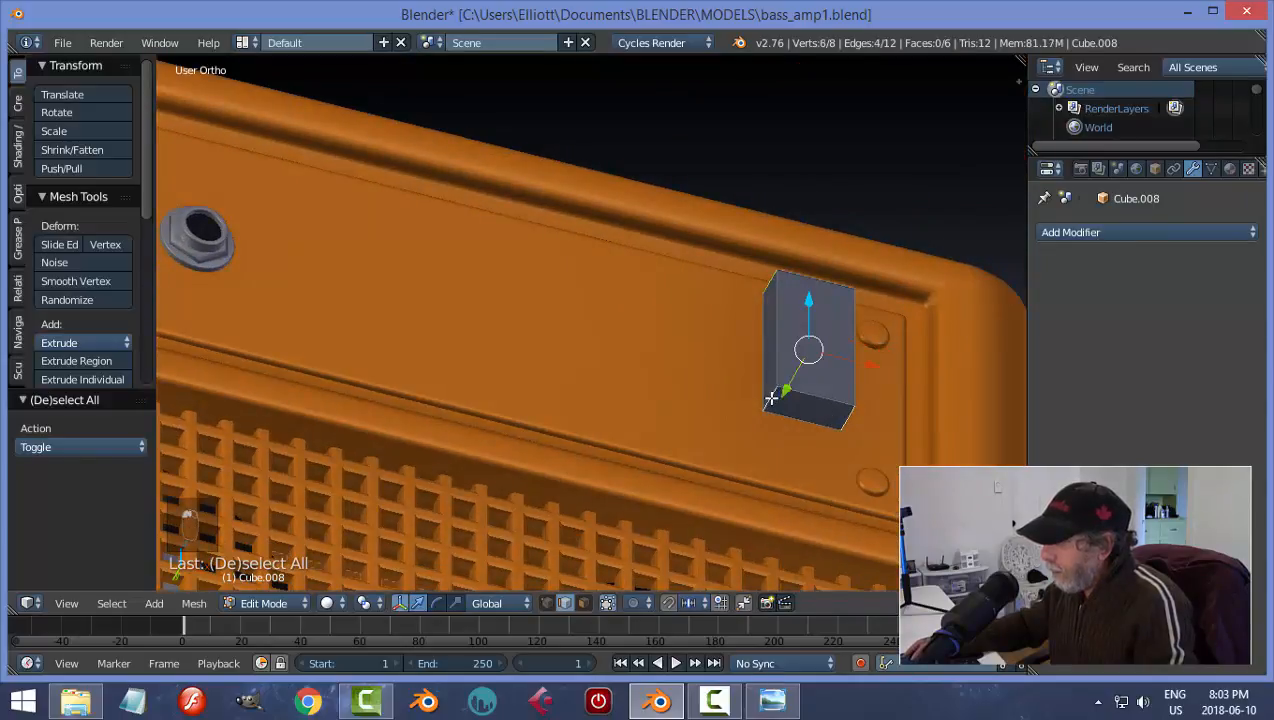
key("ctrl+b")
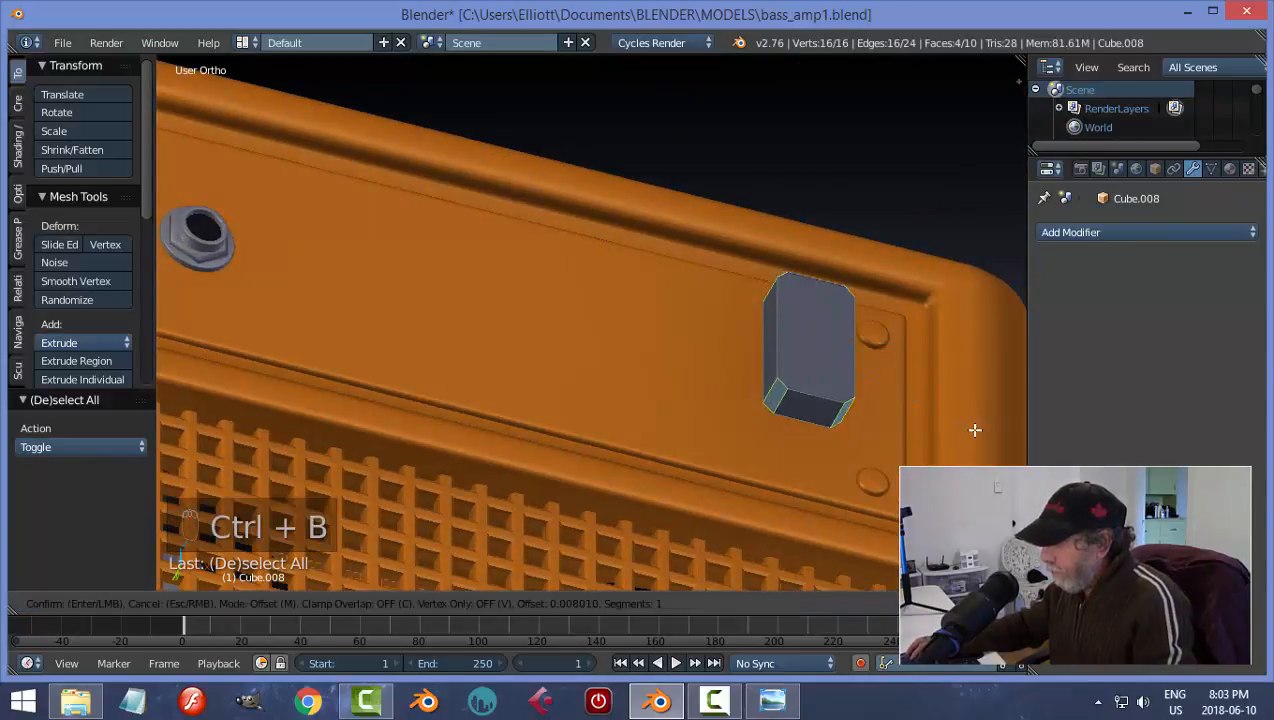
left_click(971, 429)
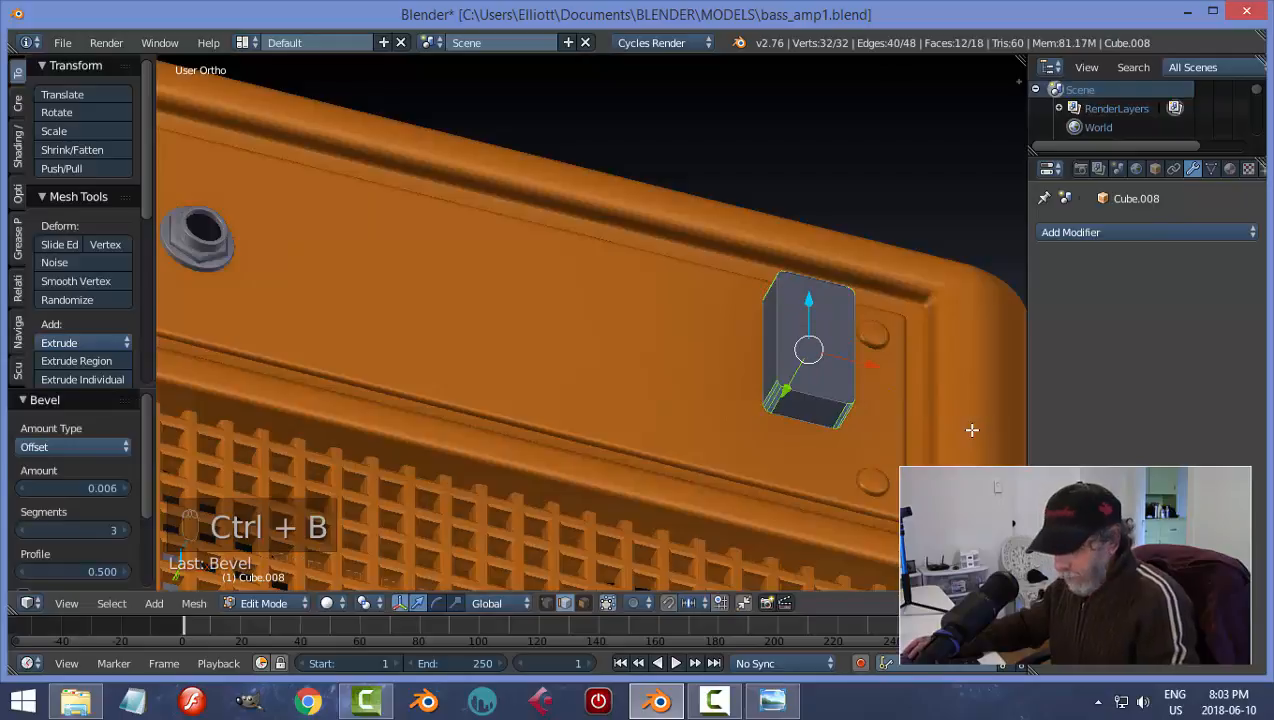
- Bevel the edge loop around the block's front face by about 0.003 with 3 segments
key("a")
right_click(787, 332)
middle_click_drag(787, 332, 861, 380)
key("ctrl+b")
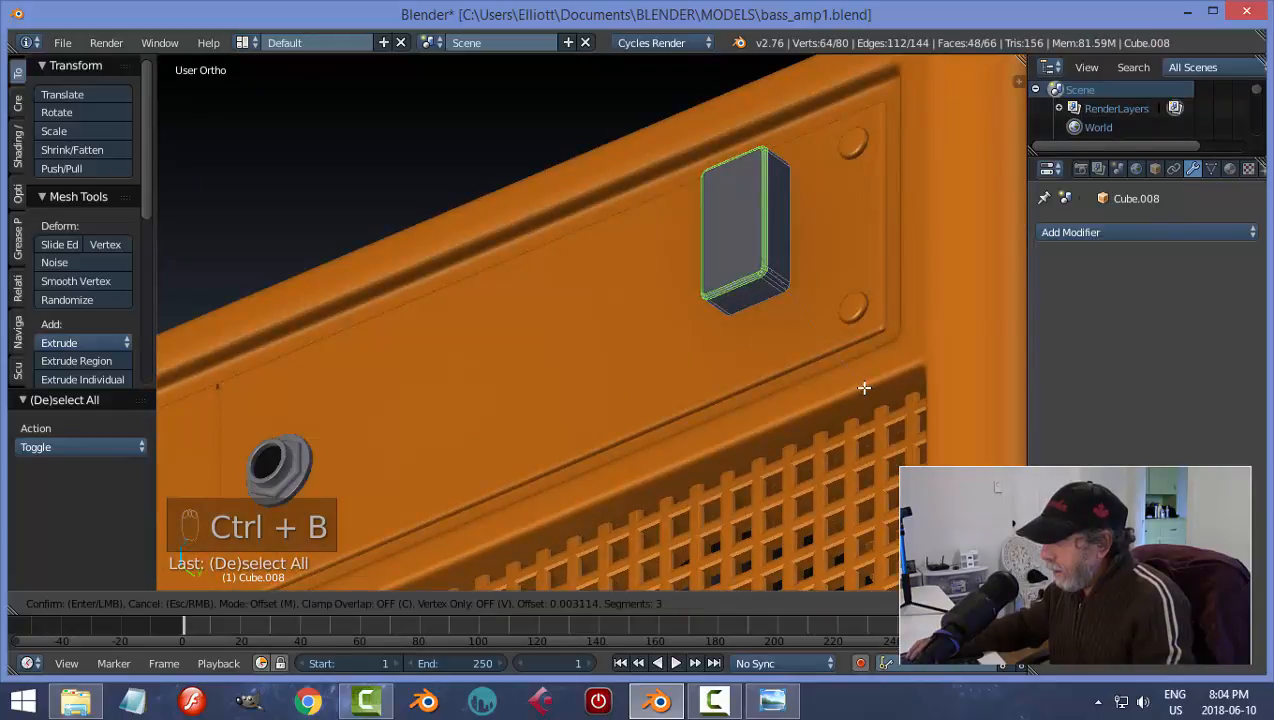
left_click(734, 222)
- Extrude the block's front face in place and inset it by scaling to about 0.938 along X and 0.984 along Z
key("a")
key("ctrl+Tab")
left_click(800, 404)
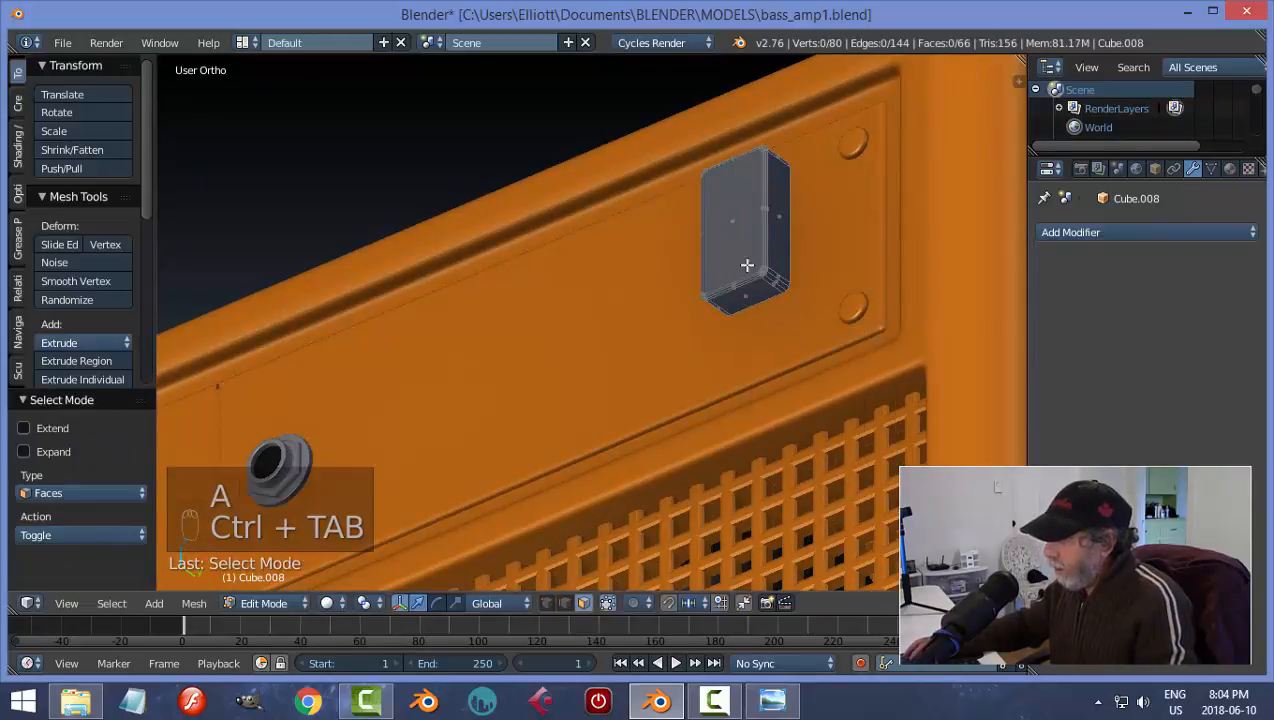
right_click(747, 265)
key("KP_1")
scroll(828, 302, "up", 3)
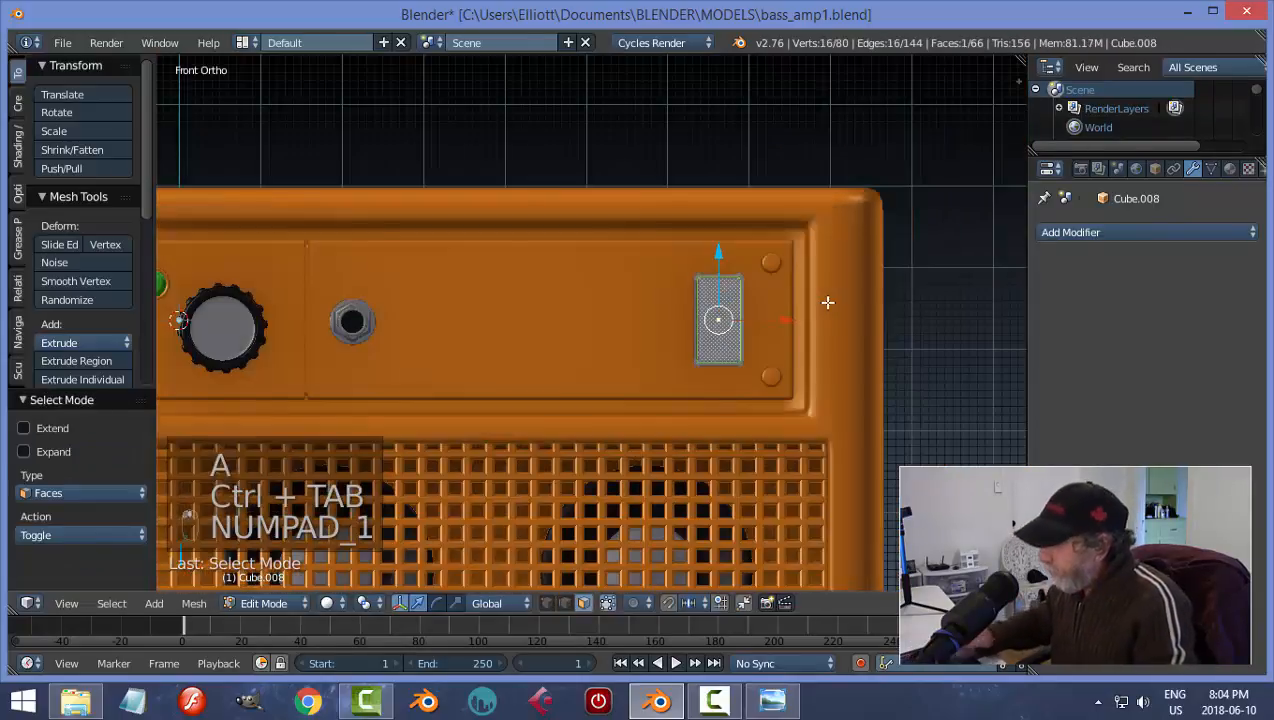
scroll(828, 302, "up", 4)
middle_click_drag(890, 316, 632, 334, "shift")
scroll(646, 344, "up", 2)
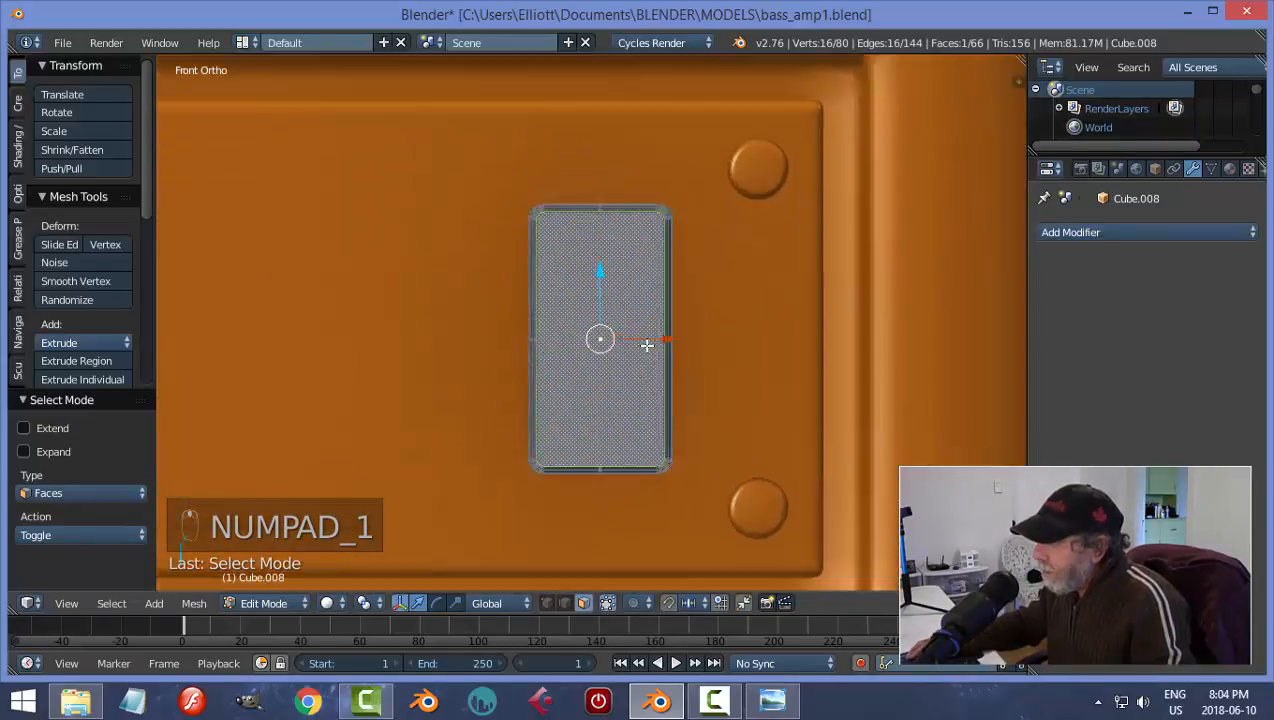
scroll(648, 343, "up", 4)
middle_click_drag(744, 281, 715, 343, "shift")
scroll(717, 342, "down", 2)
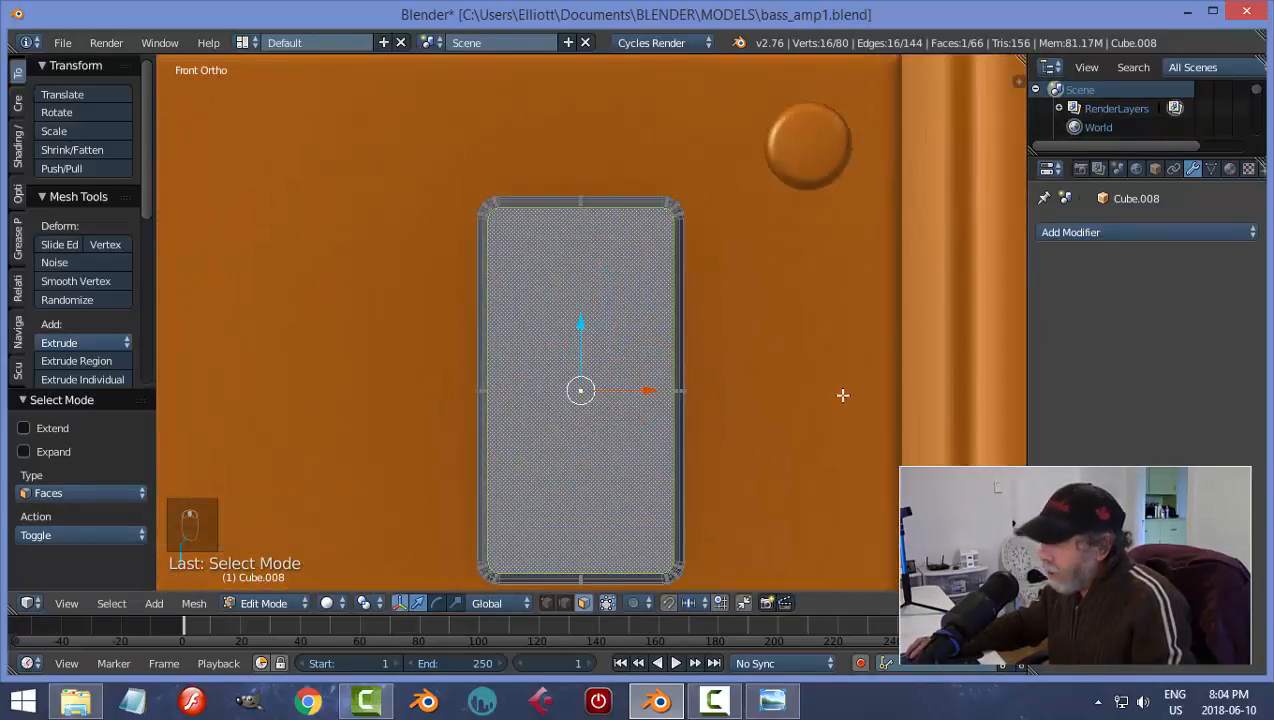
key("e")
key("s")
key("x")
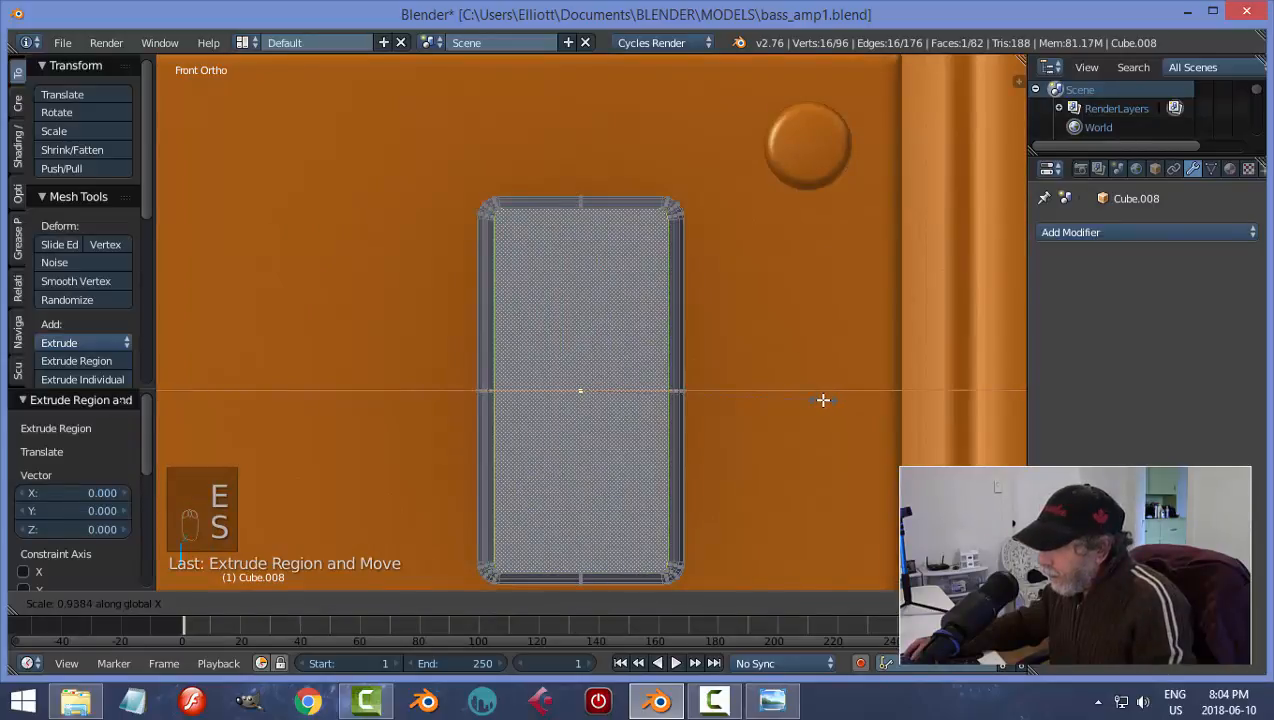
left_click(823, 400)
key("s")
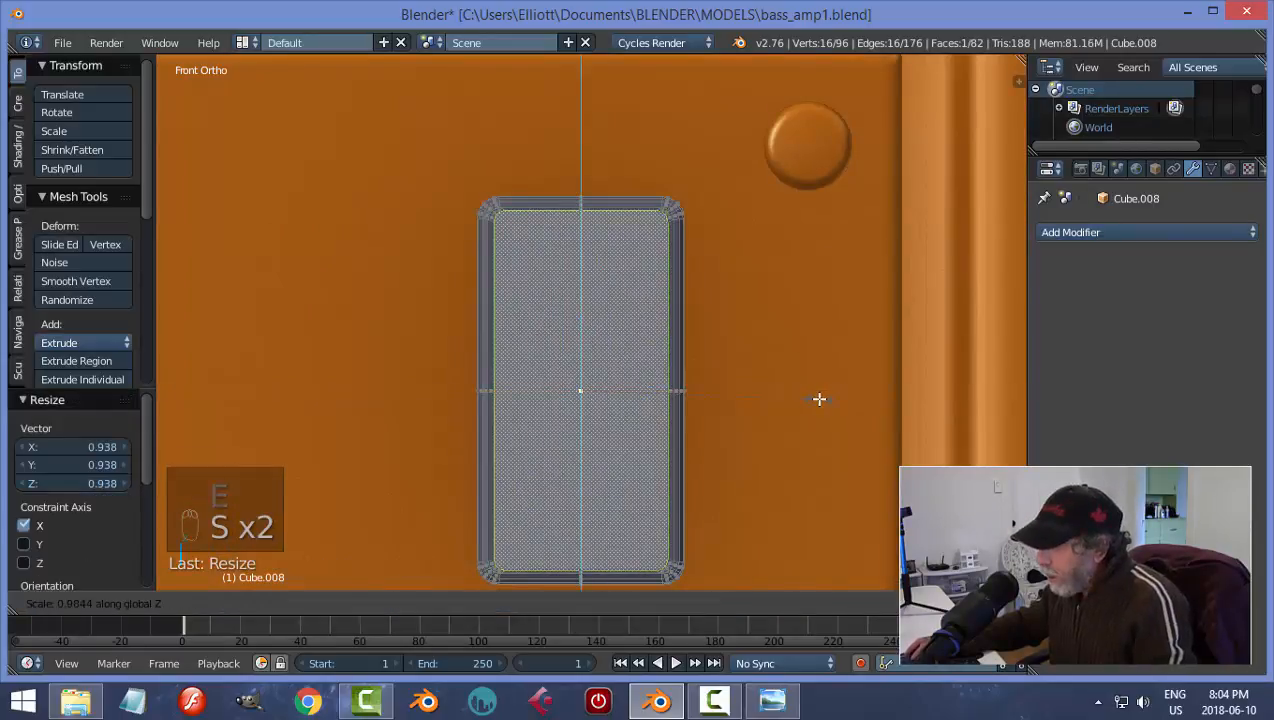
left_click(819, 399)
- Extrude the inset front face inward along Y to hollow a recess into the block
middle_click_drag(819, 399, 640, 455)
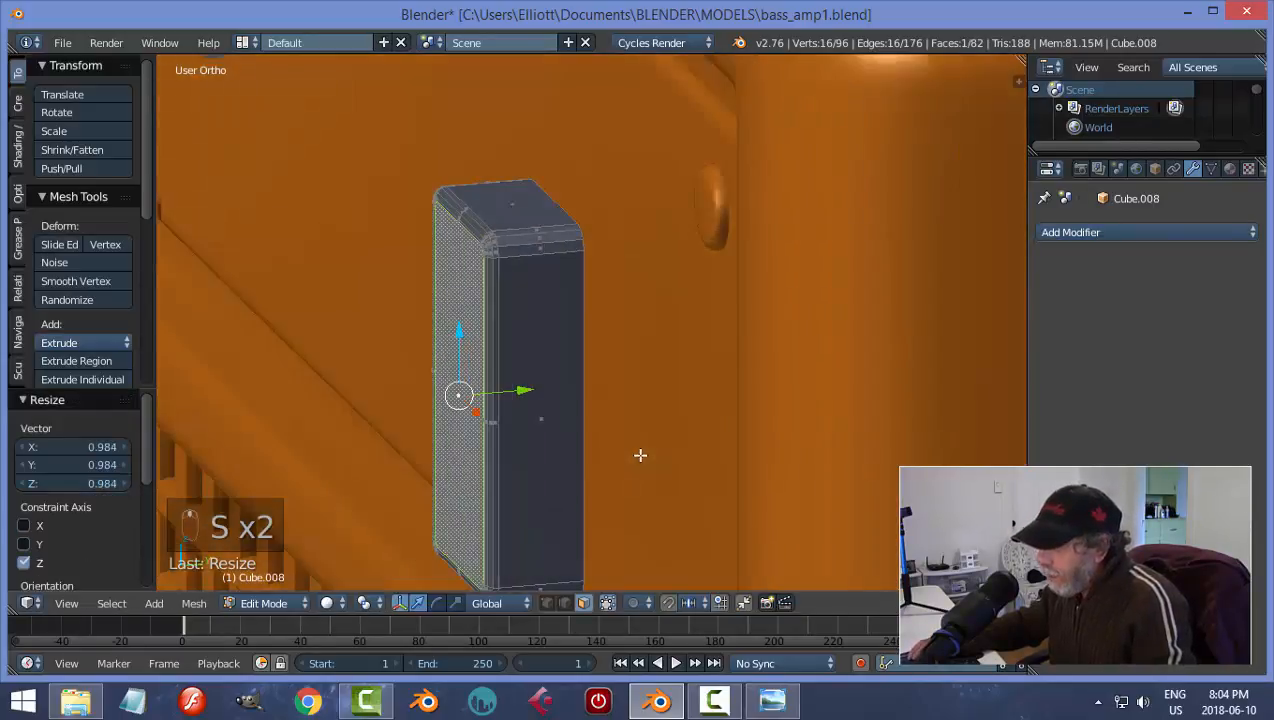
key("e")
left_click_drag(524, 390, 569, 387)
key("a")
scroll(648, 432, "down", 4)
middle_click_drag(648, 432, 776, 347)
scroll(699, 408, "up", 3)
scroll(836, 287, "up", 2)
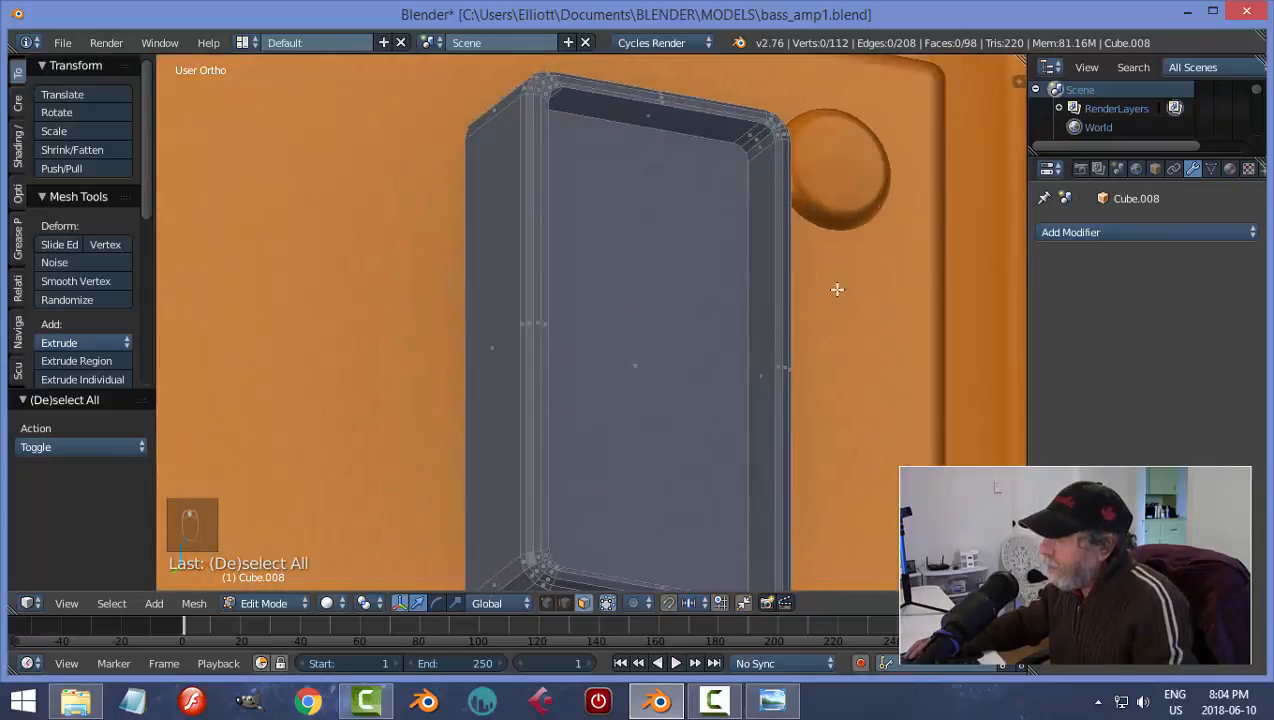
- Select the inner edge loop around the recess opening and bevel it by about 0.001
middle_click_drag(836, 287, 790, 245)
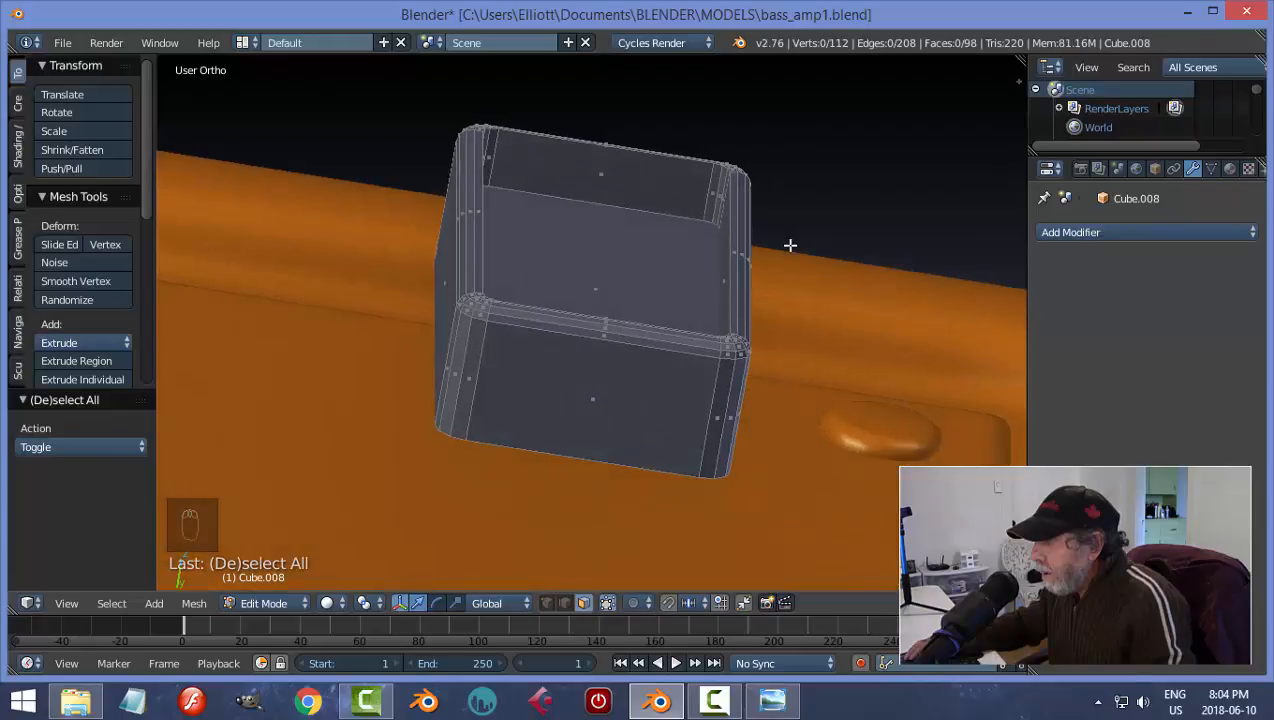
key("ctrl+Tab")
left_click(735, 229)
left_click(726, 243, "alt")
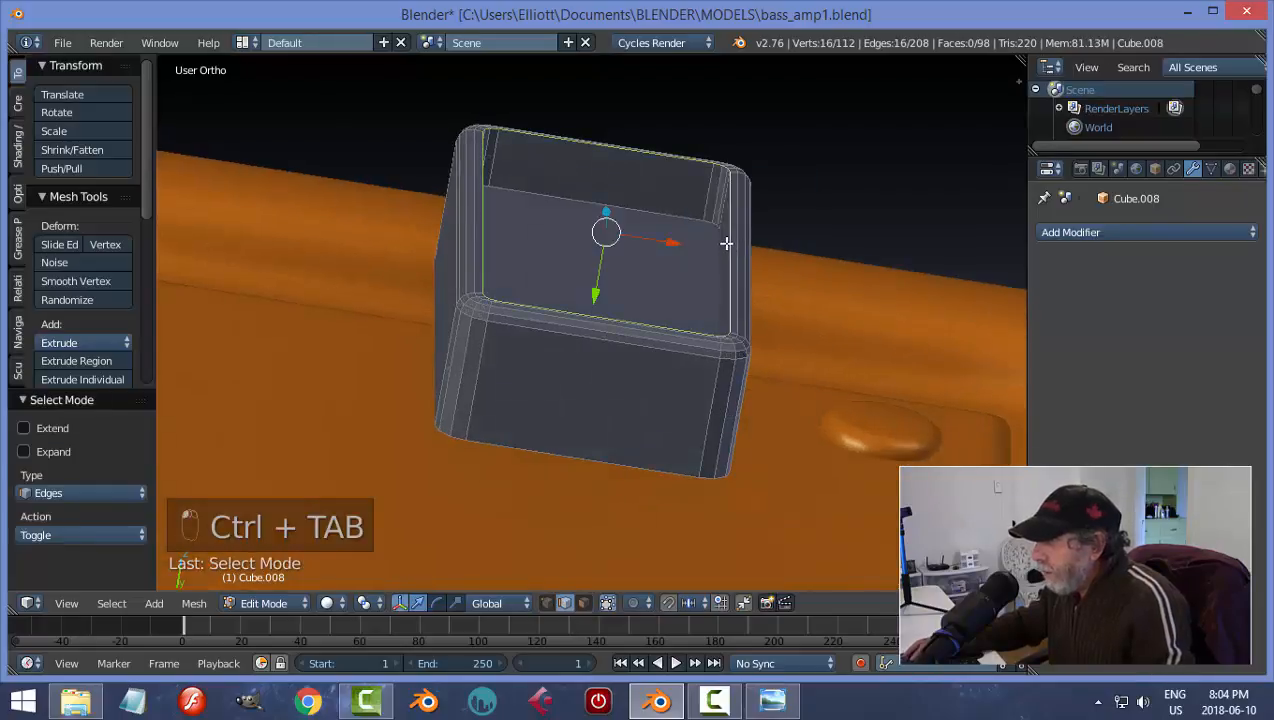
middle_click_drag(824, 328, 742, 445)
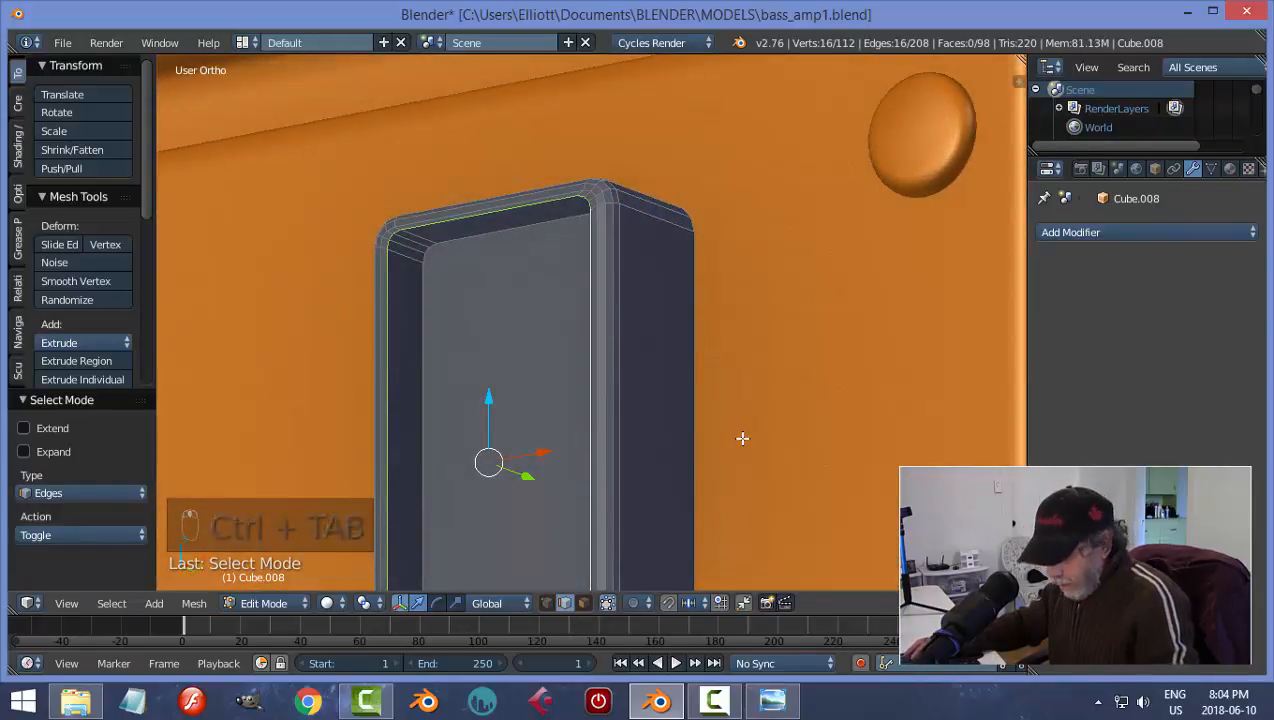
key("ctrl+b")
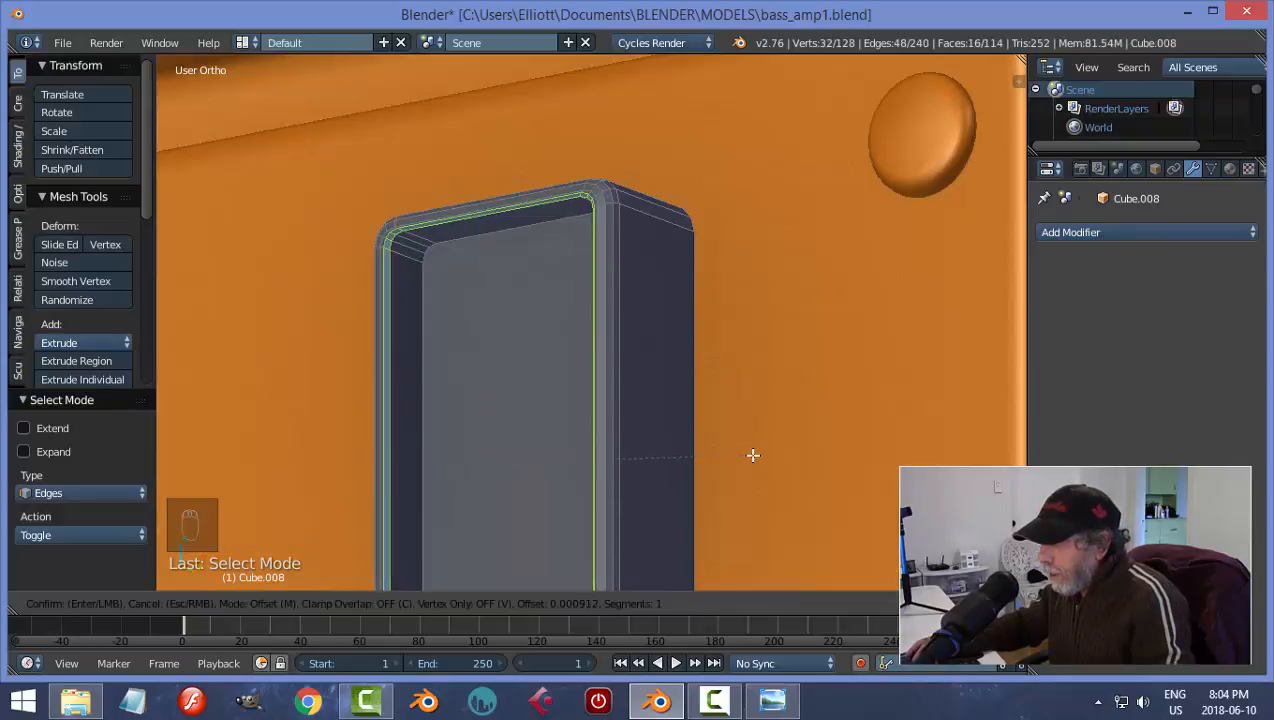
left_click(752, 455)
key("a")
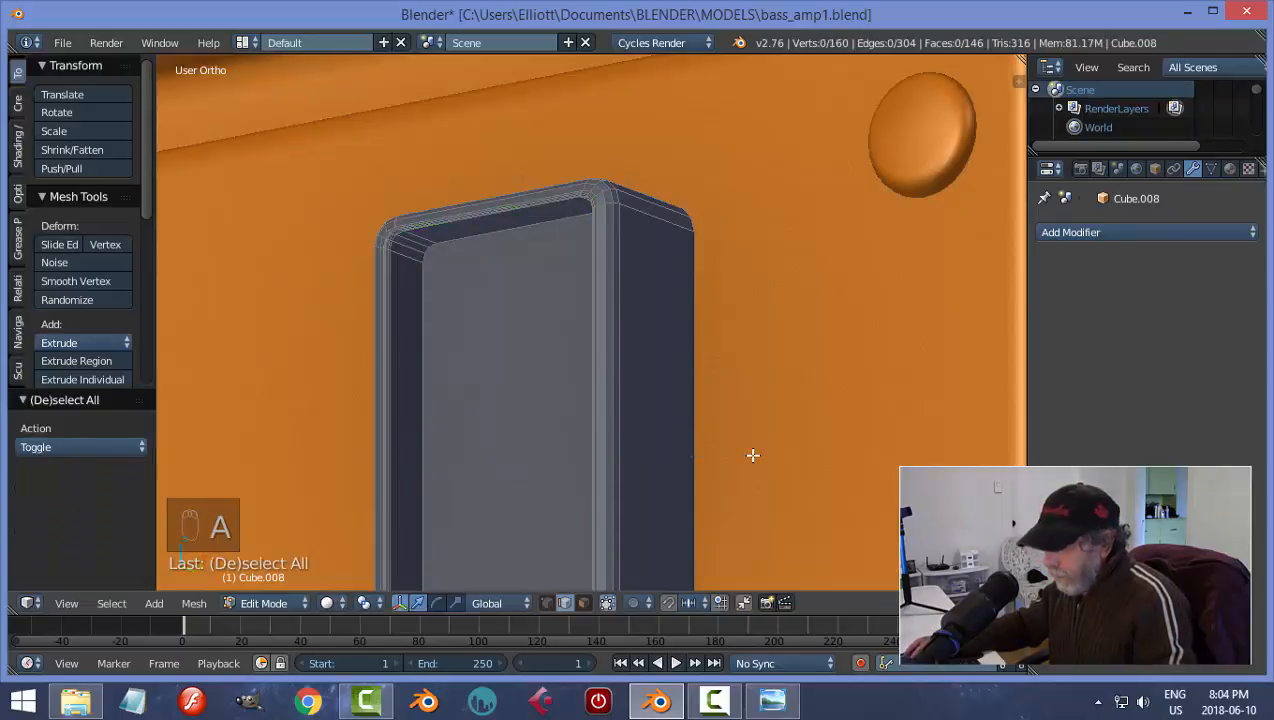
- Return to Object Mode and set the recessed block's origin to its geometry
key("Tab")
left_click(613, 457)
scroll(711, 438, "down", 4)
middle_click_drag(711, 438, 560, 422)
right_click(619, 407)
right_click(560, 376)
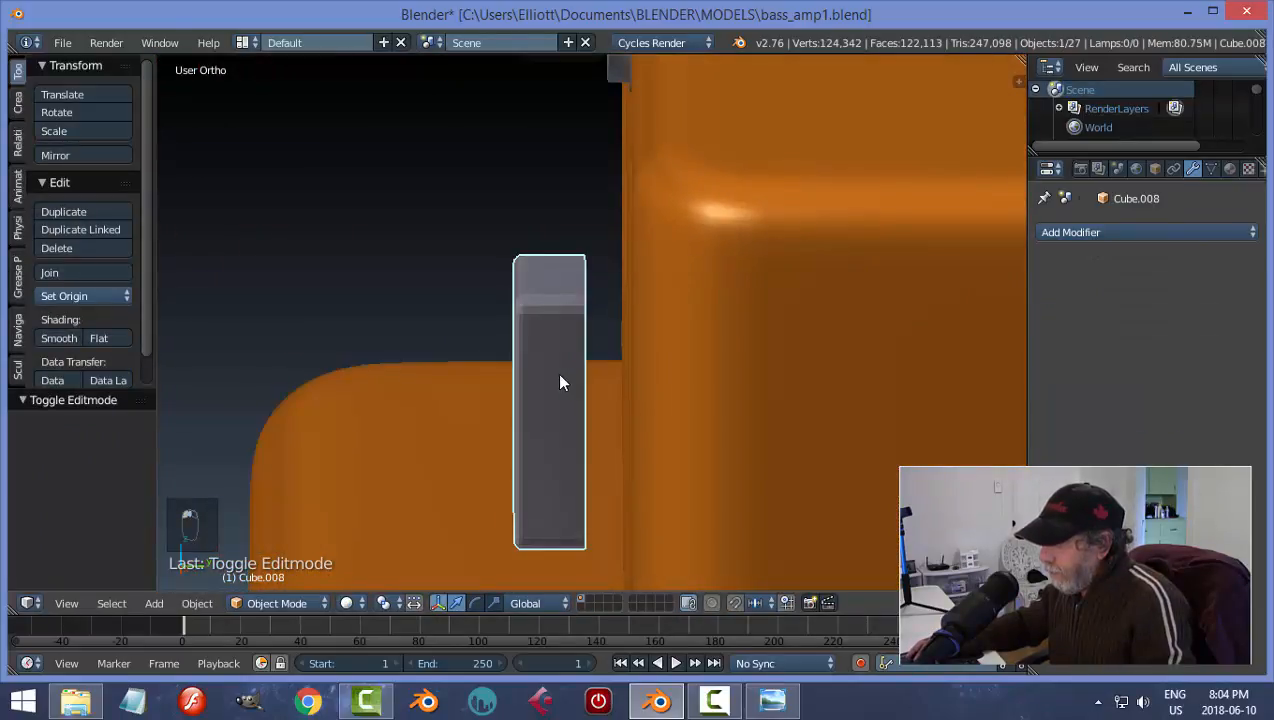
scroll(573, 397, "down", 4)
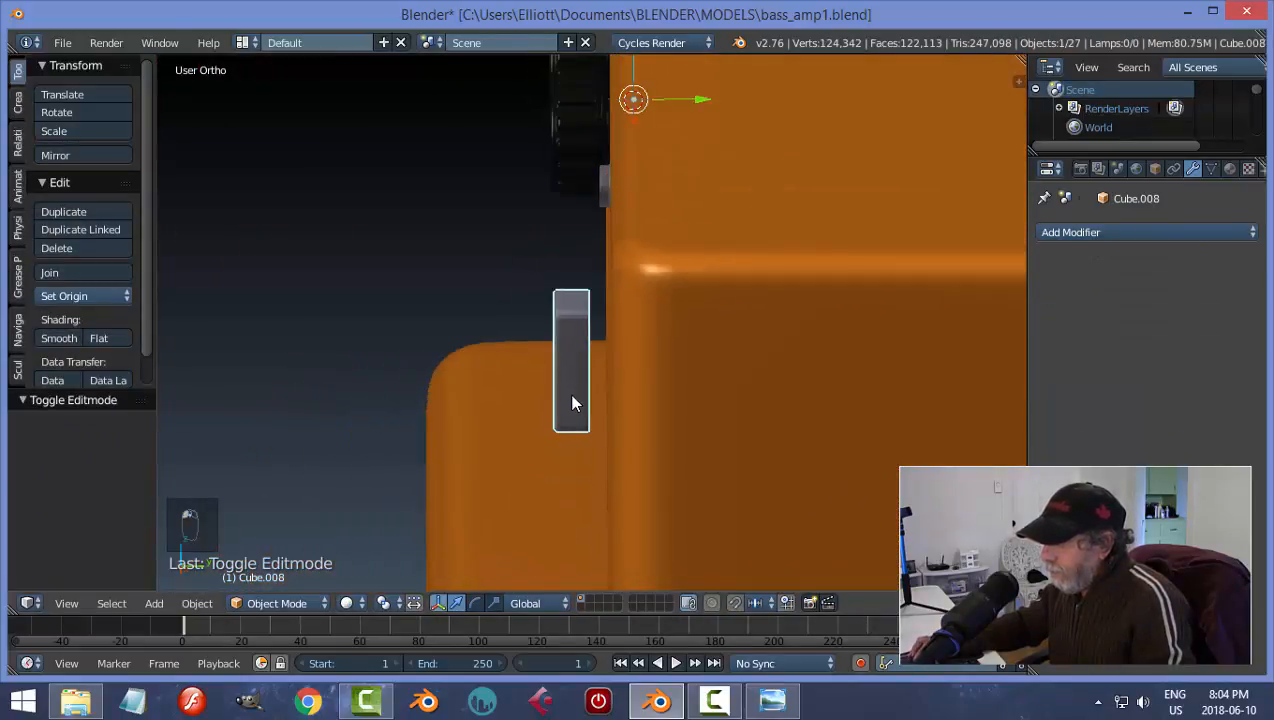
left_click(85, 295)
left_click(93, 329)
- Reposition the recessed block along Y so that its back sits against the control panel
mouse_move(633, 372)
left_mouse_down()
mouse_move(540, 370)
mouse_move(622, 376)
left_mouse_up()
scroll(568, 392, "down", 3)
middle_click_drag(568, 392, 640, 398)
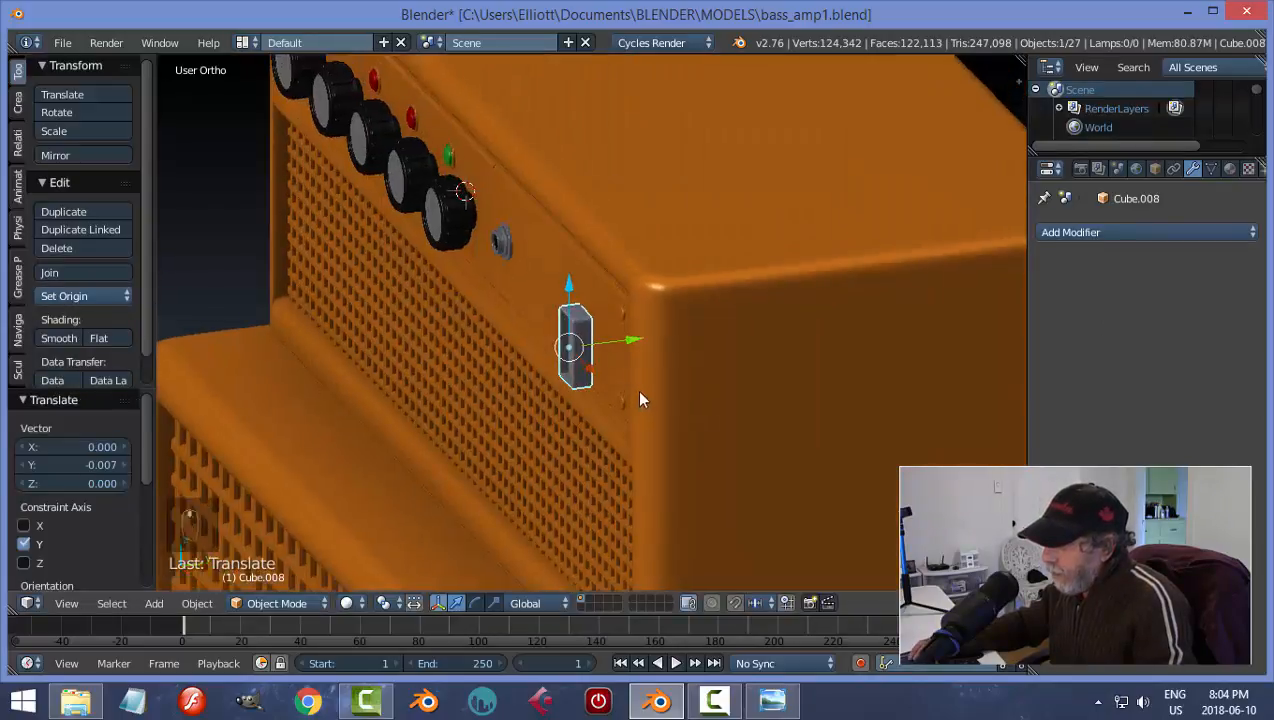
left_click_drag(632, 343, 652, 362)
middle_click_drag(648, 364, 728, 385)
- In Edit Mode, thin the whole block to about 0.491 along Y and move it back against the panel
scroll(675, 370, "up", 2)
key("Tab")
left_click(770, 360)
key("a")
key("a")
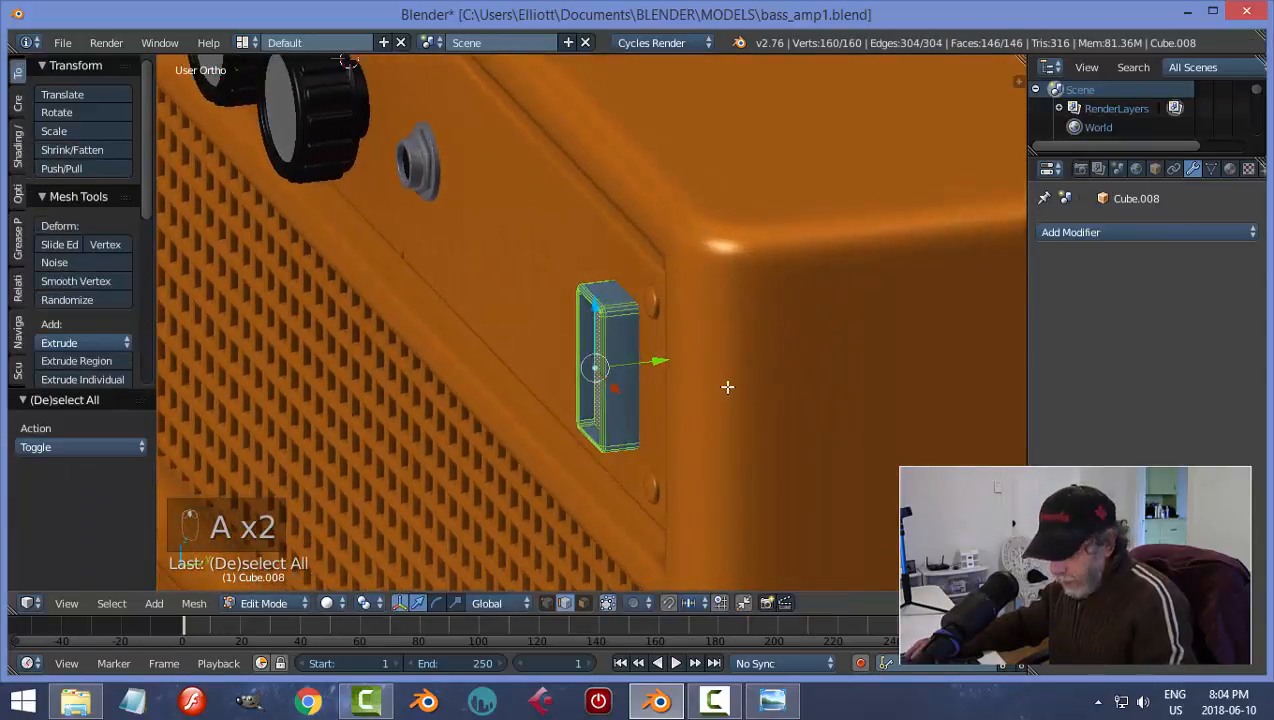
key("s")
left_click(656, 389)
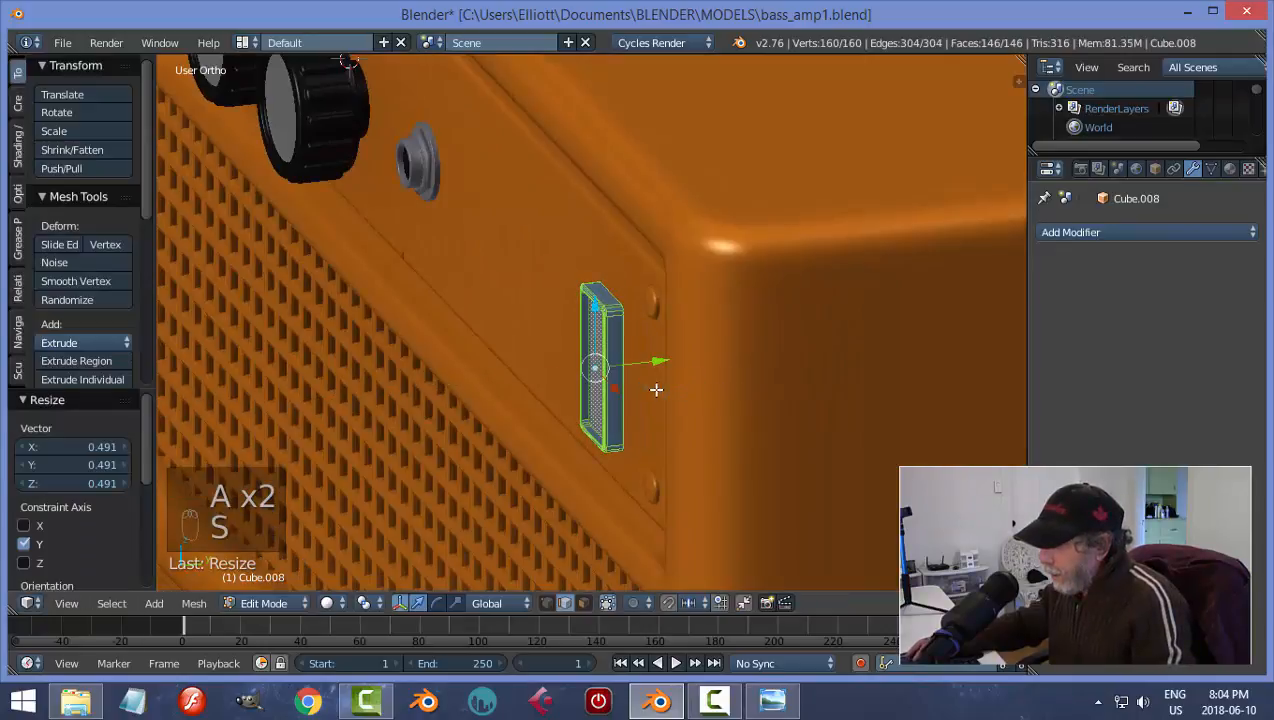
left_click_drag(660, 362, 686, 366)
- Return to Object Mode and apply the recessed block's rotation and scale
key("a")
scroll(670, 420, "down", 3)
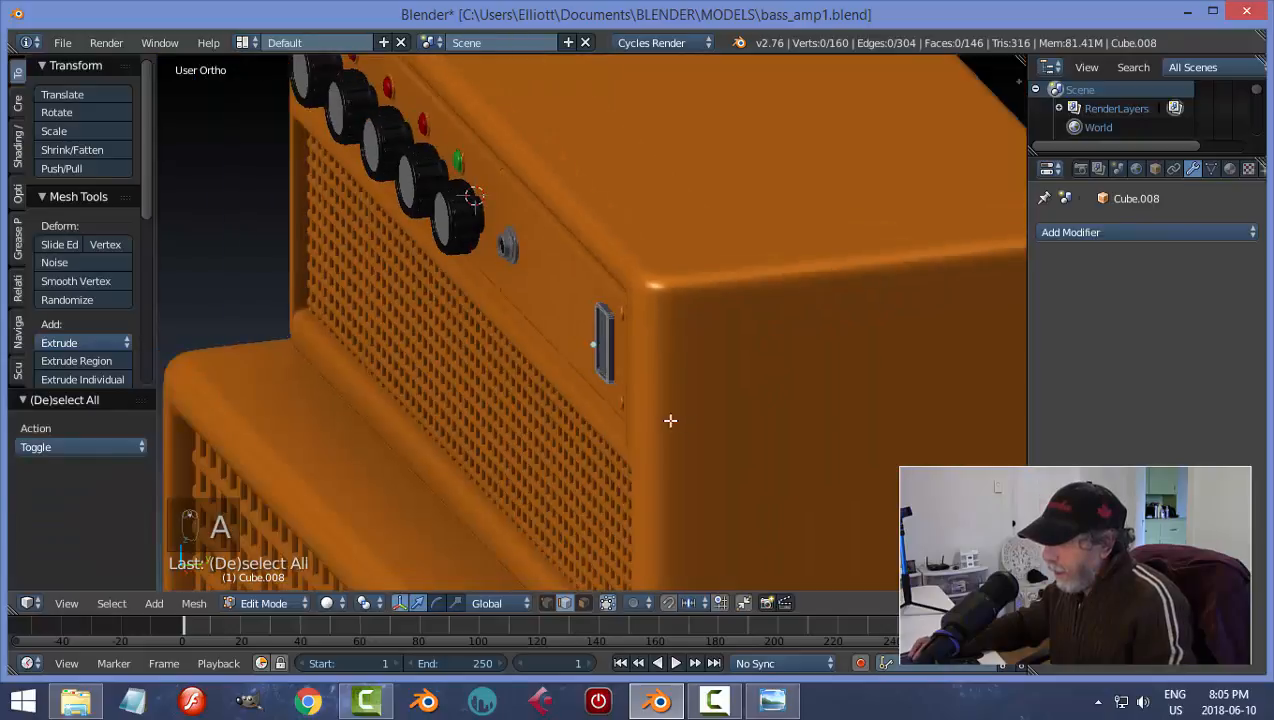
middle_click_drag(670, 420, 599, 353)
right_click(599, 353)
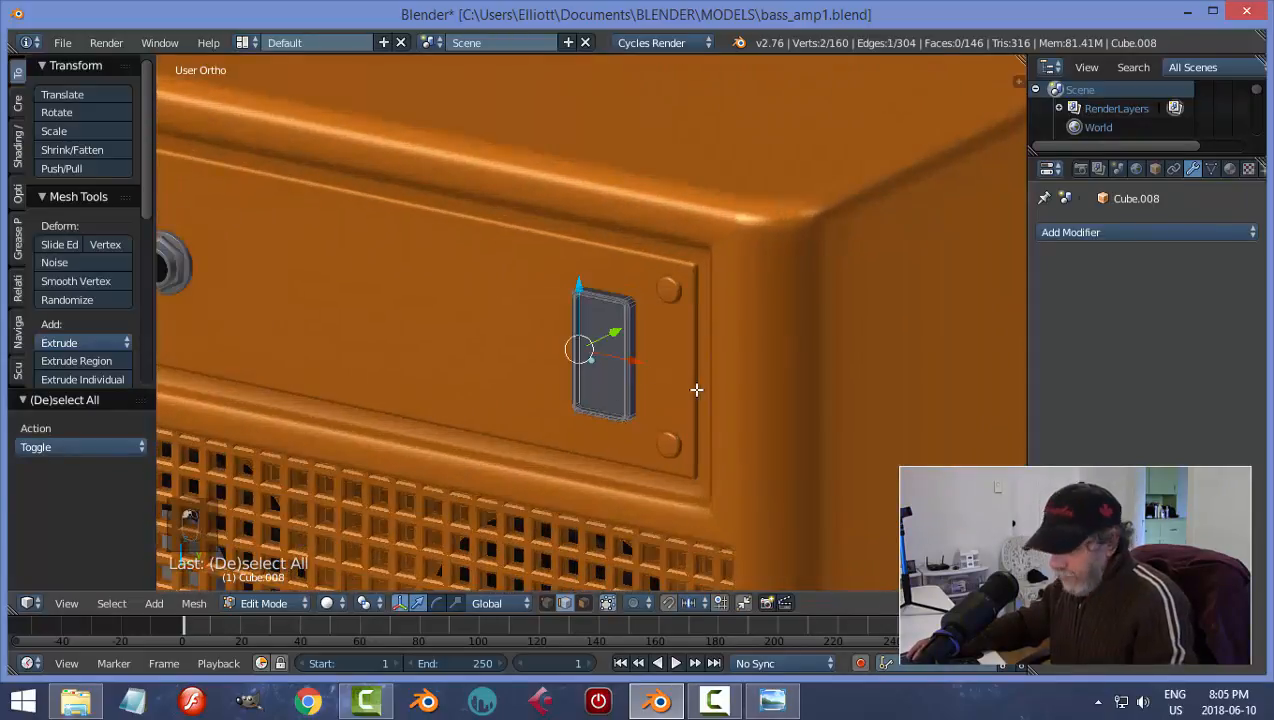
key("Tab")
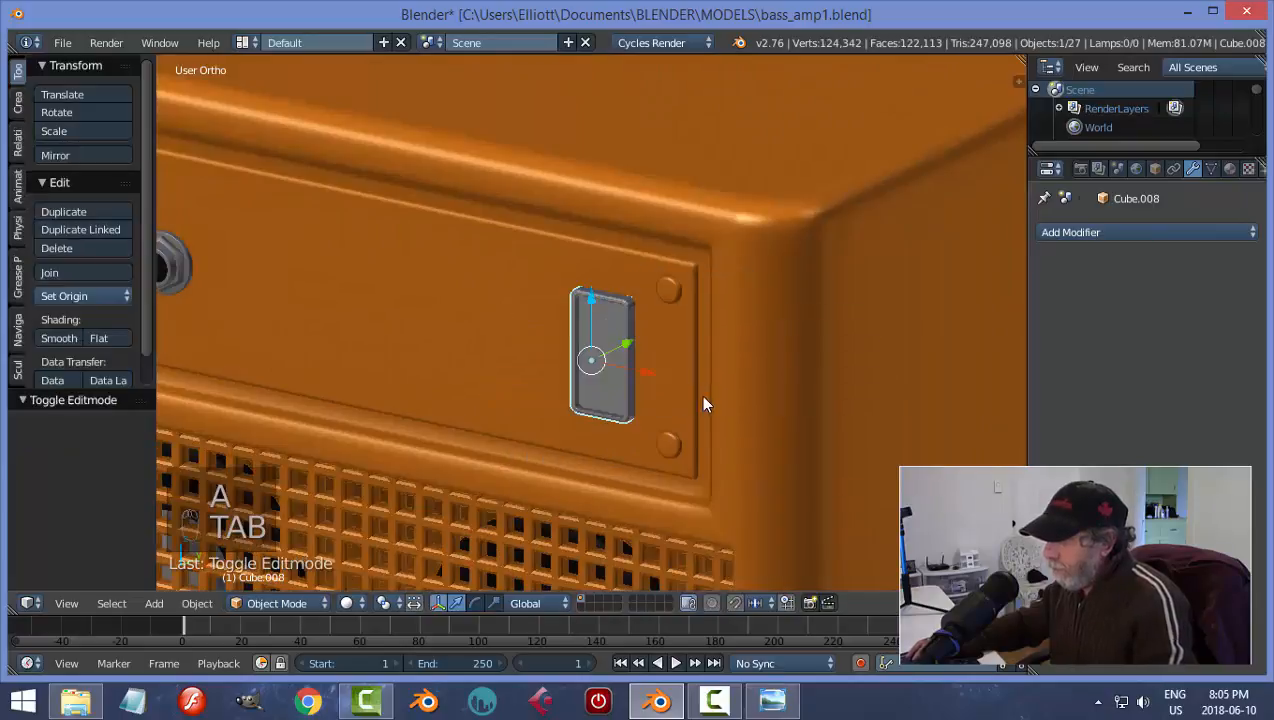
key("ctrl+a")
left_click(698, 396)
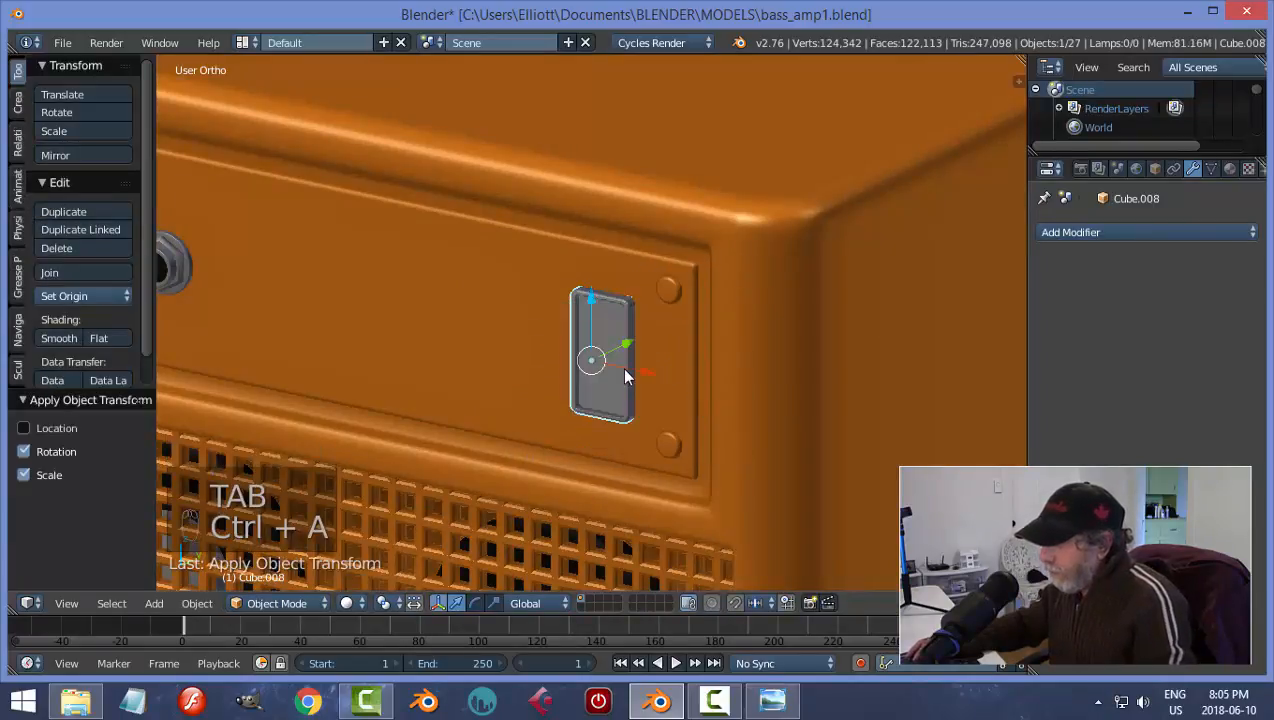
- Duplicate the face at the bottom of the block's recess in place and separate the copy into its own object
key("Tab")
left_click(770, 372)
key("ctrl+Tab")
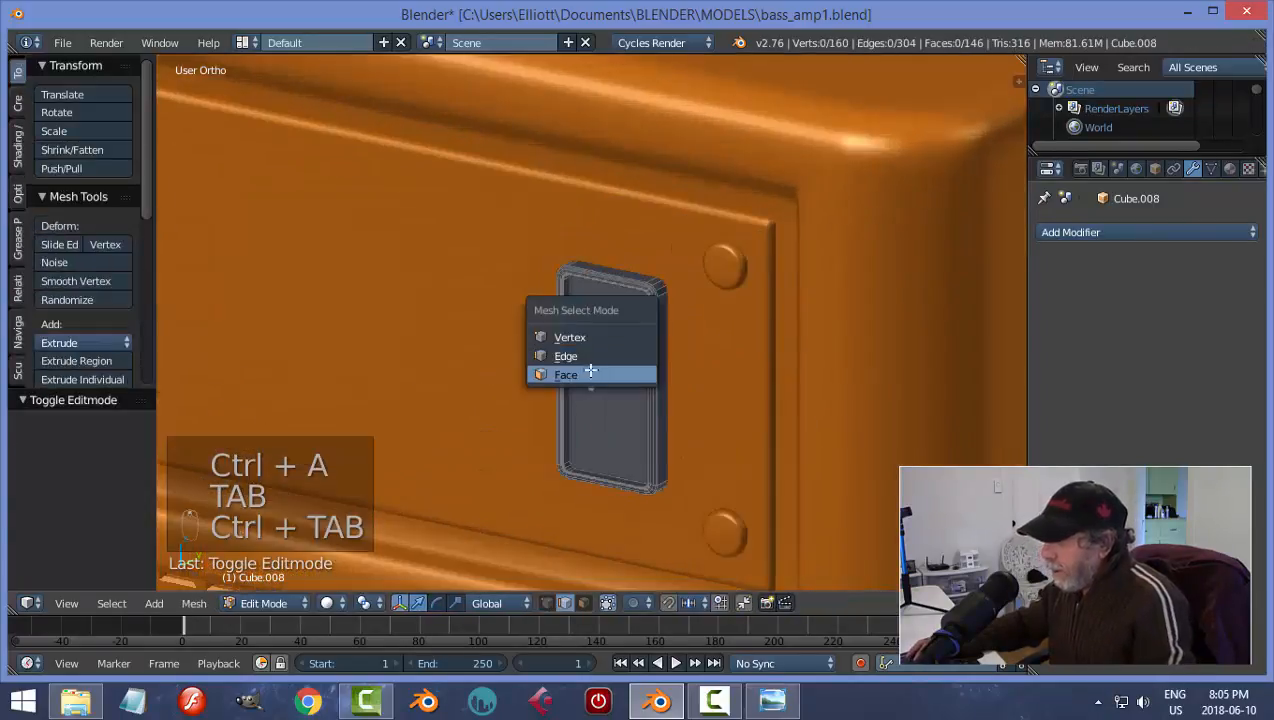
left_click(601, 372)
scroll(730, 368, "down", 3)
mouse_move(759, 373)
middle_mouse_down()
mouse_move(802, 347)
mouse_move(747, 372)
middle_mouse_up()
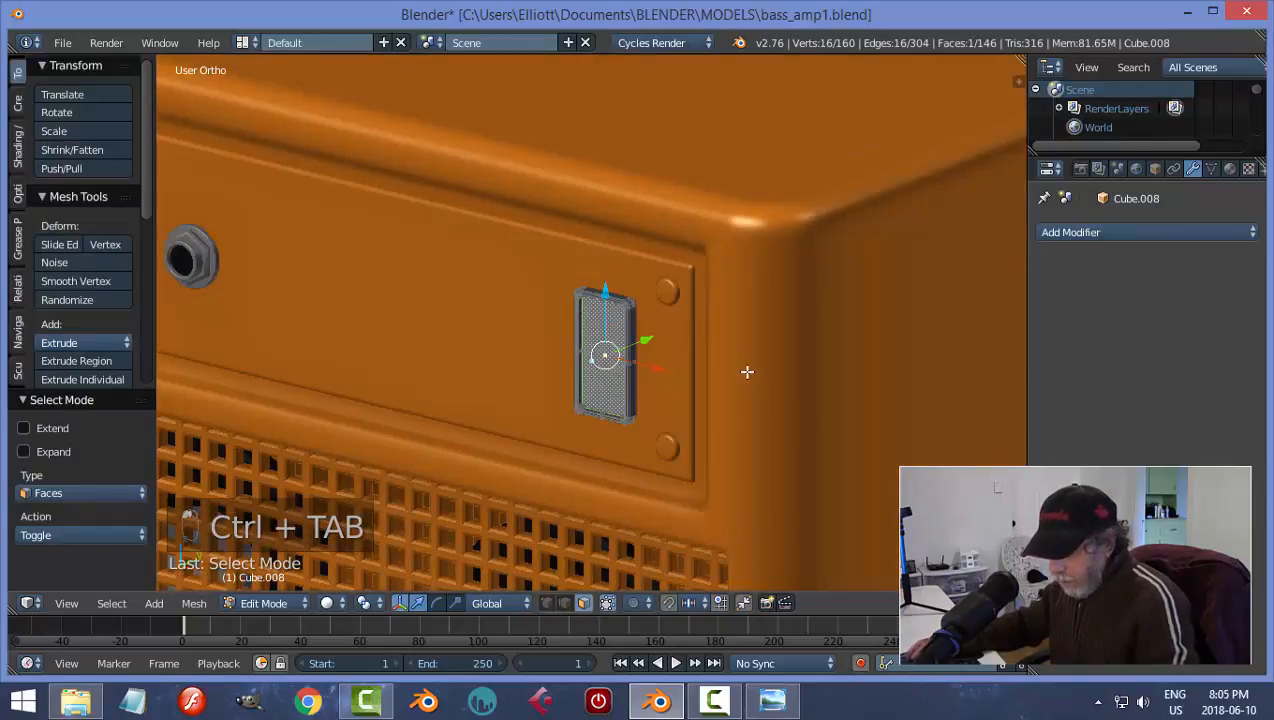
key("shift+d")
right_click(747, 372)
key("p")
left_click(747, 372)
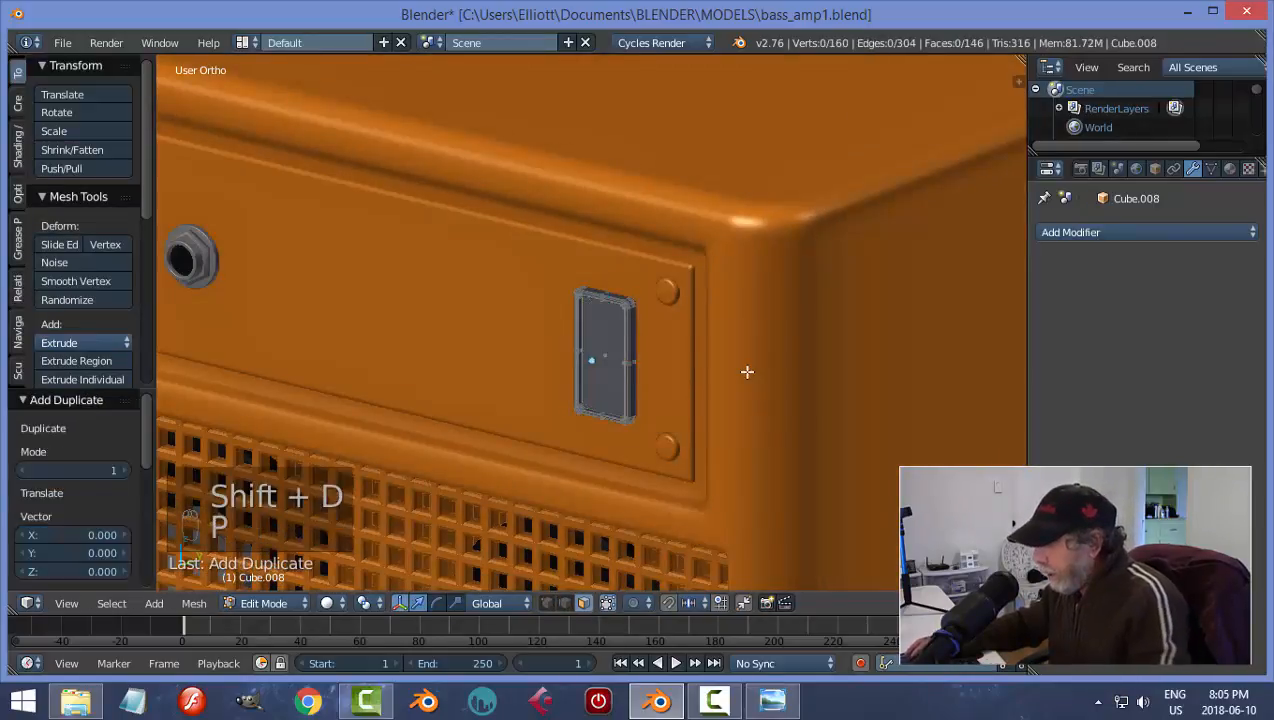
- Select the separated face in Object Mode and set its origin to its geometry
key("Tab")
left_click(605, 362)
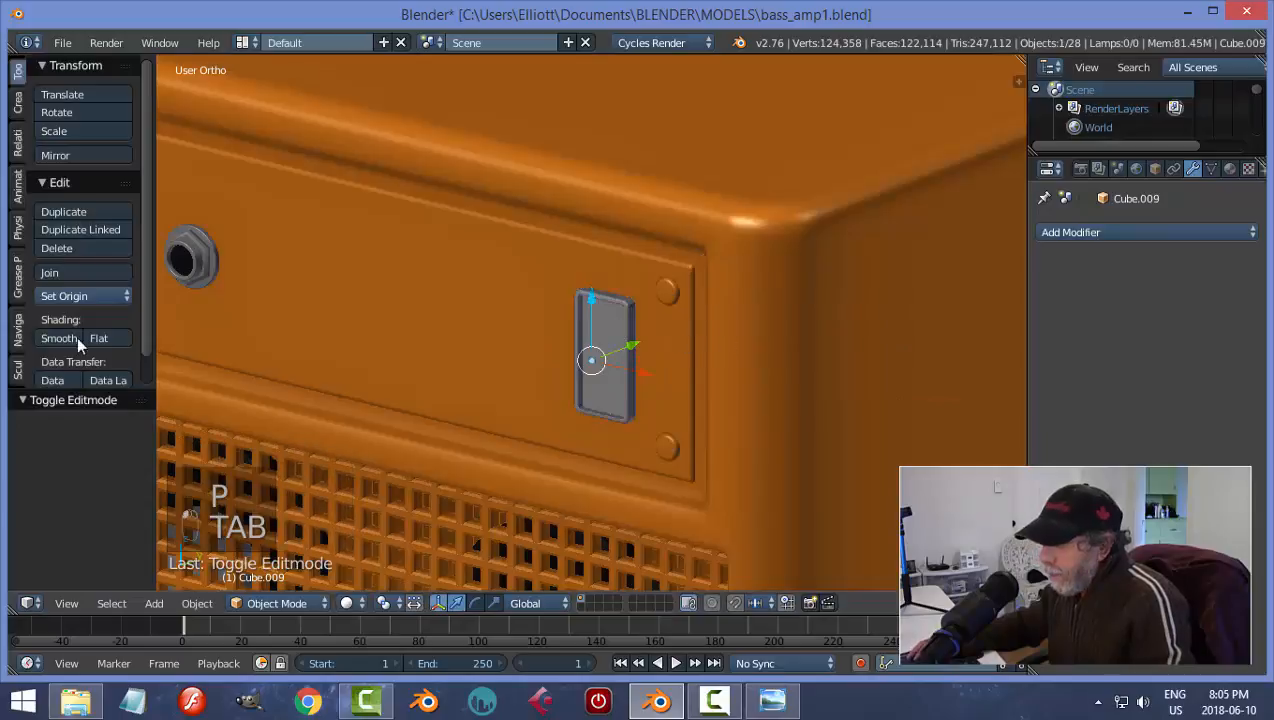
left_click(71, 300)
left_click(102, 339)
- Move the separated face about -0.016 along Y, out in front of the recessed block
scroll(706, 393, "up", 5)
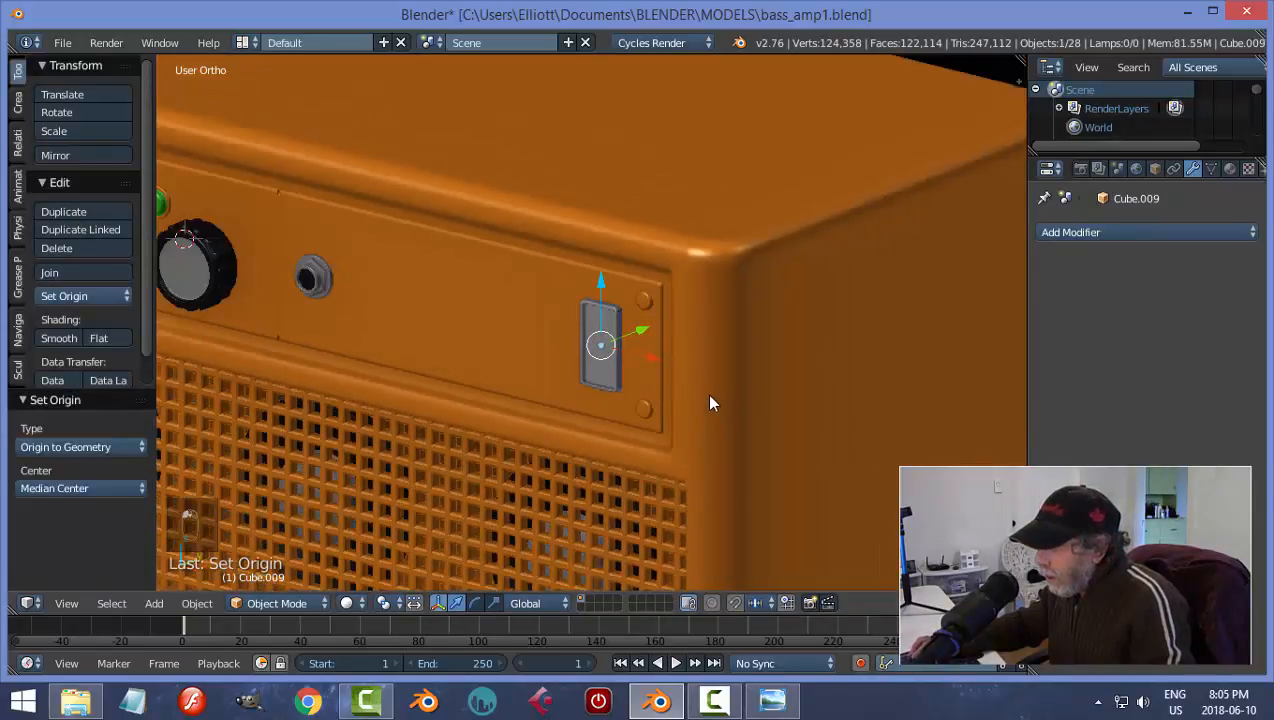
middle_click_drag(708, 403, 685, 415)
key("g")
key("y")
left_click(684, 455)
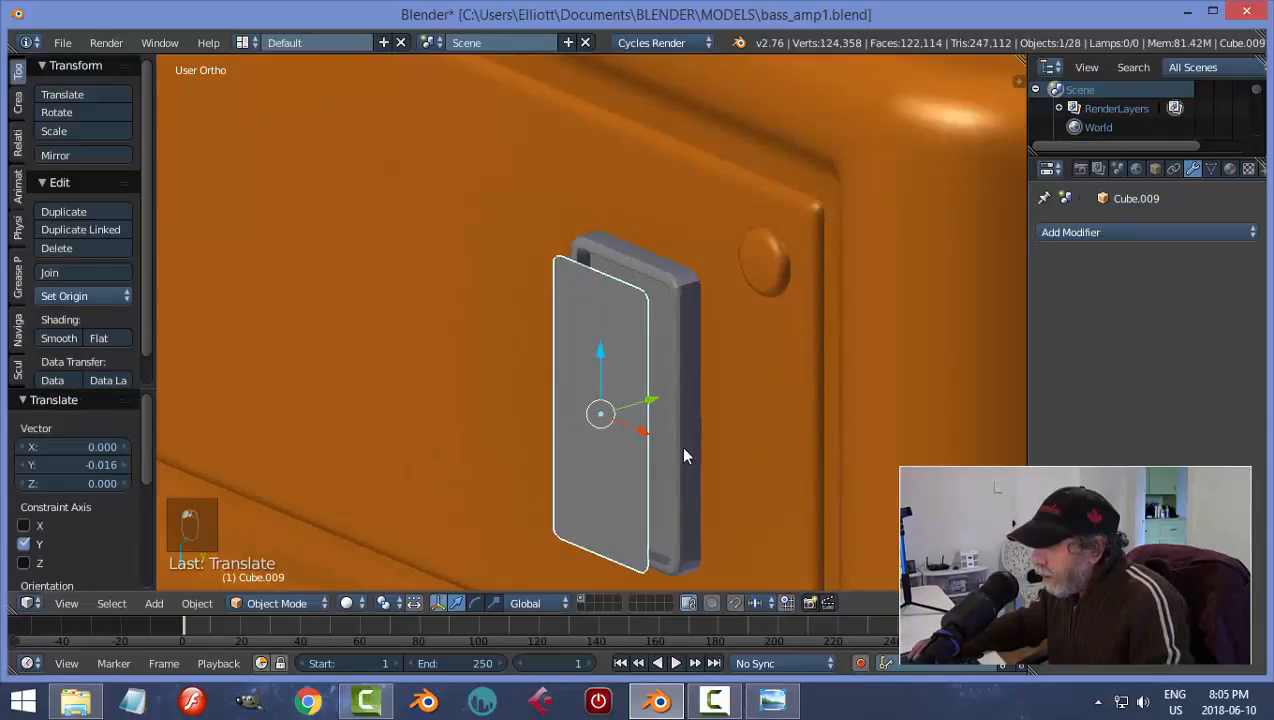
- Select the recessed block and set its shading to smooth
right_click(695, 341)
left_click(58, 338)
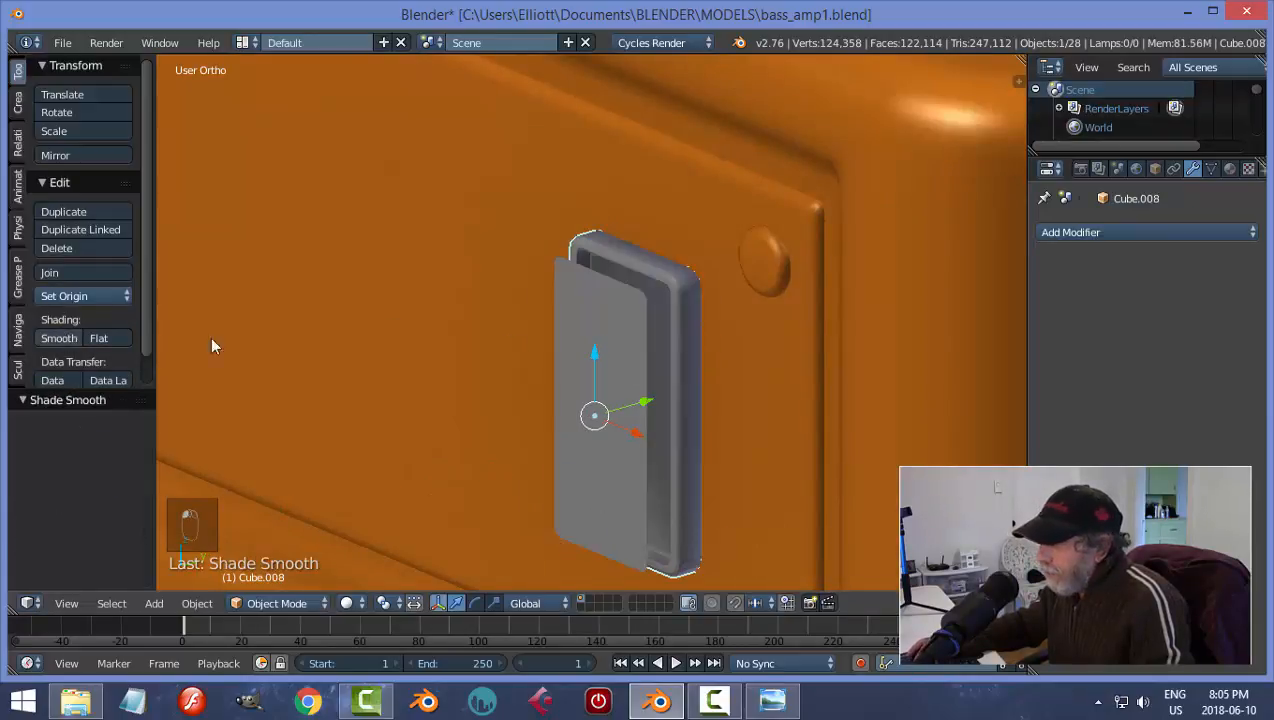
- Select the separated face, enter Edit Mode, and extrude all of it about -0.0158 along its normal toward the recessed housing
middle_click_drag(720, 350, 626, 345)
right_click(608, 320)
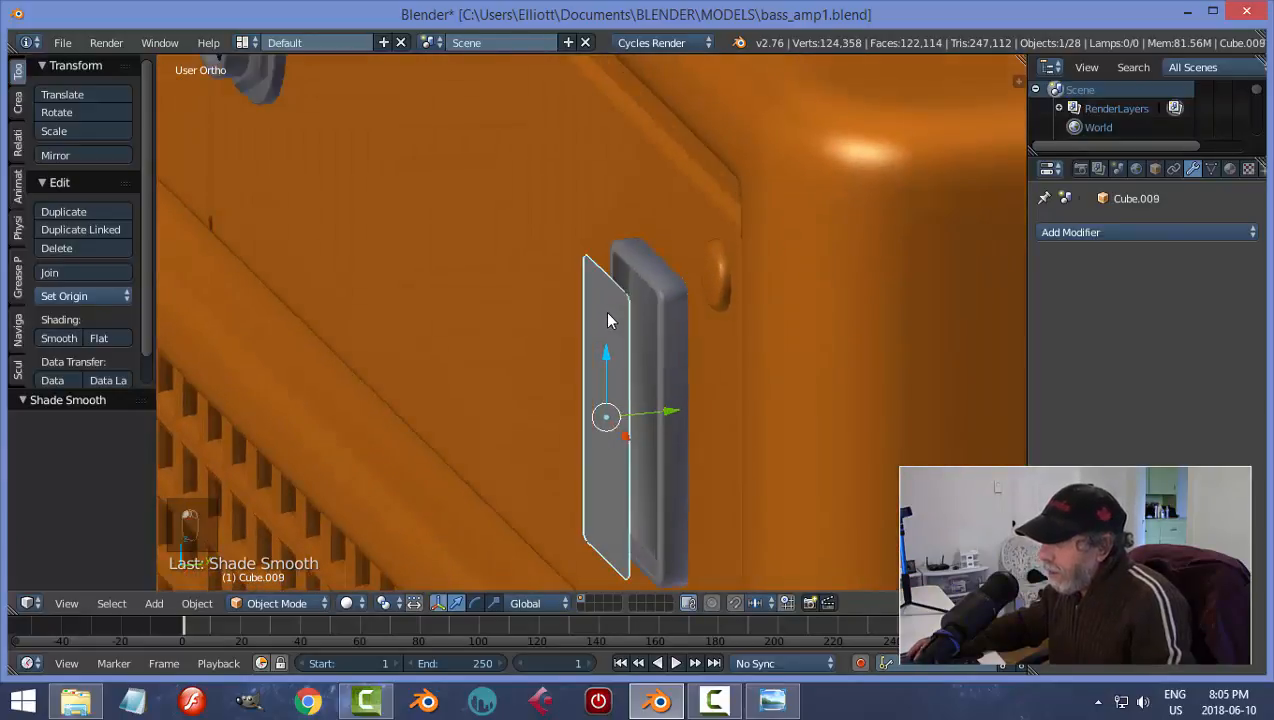
key("Tab")
left_click(820, 340)
key("a")
key("a")
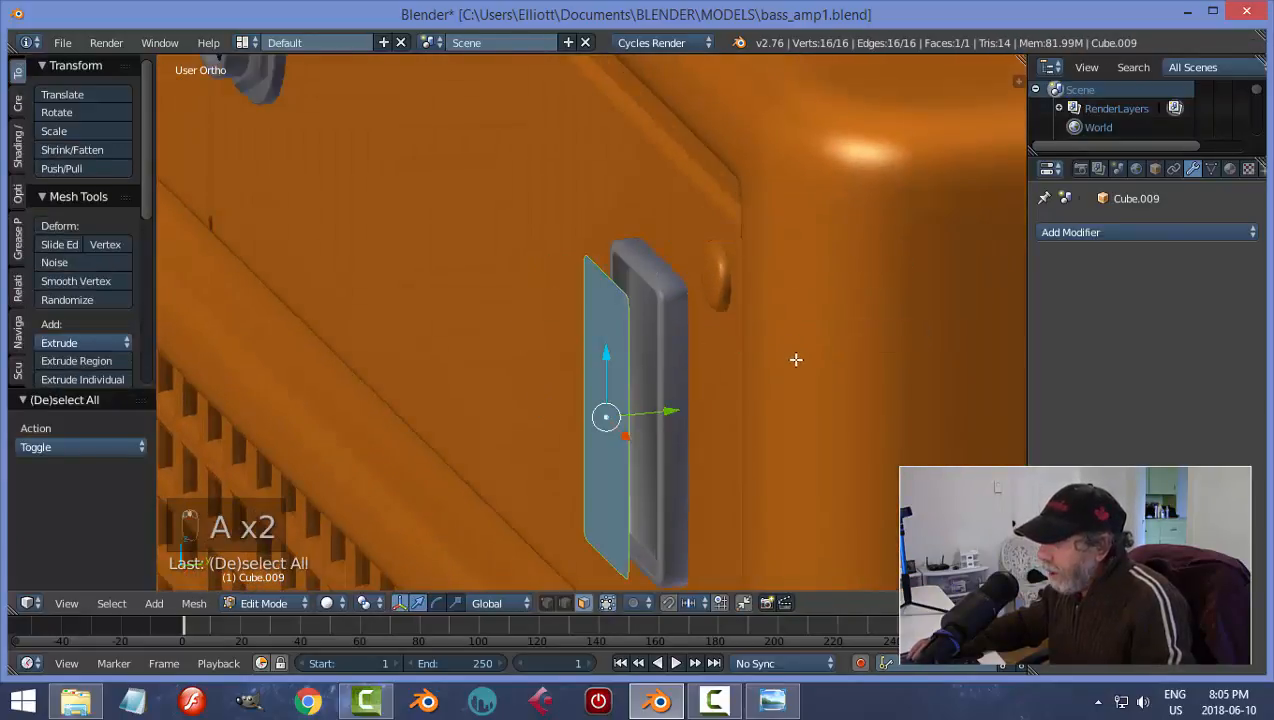
middle_click_drag(795, 359, 788, 358)
key("e")
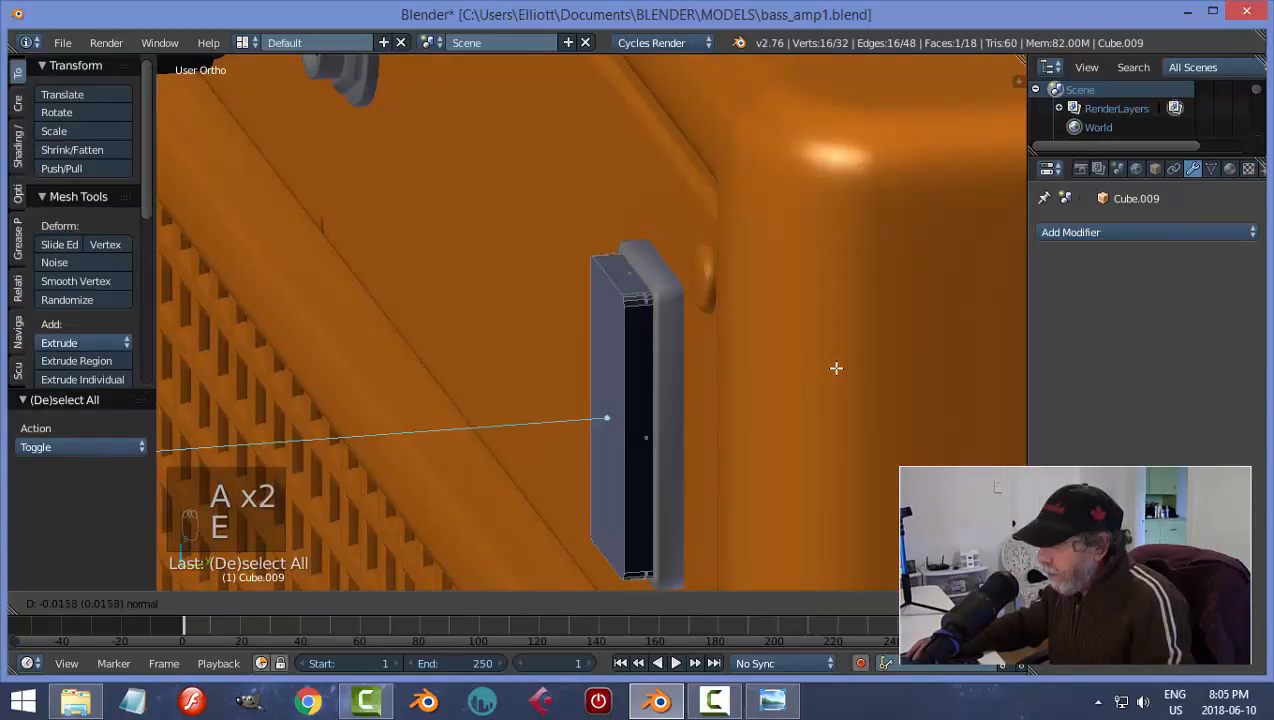
left_click(836, 368)
- Select the whole extruded insert mesh and recalculate its normals to face outward
key("a")
key("a")
key("a")
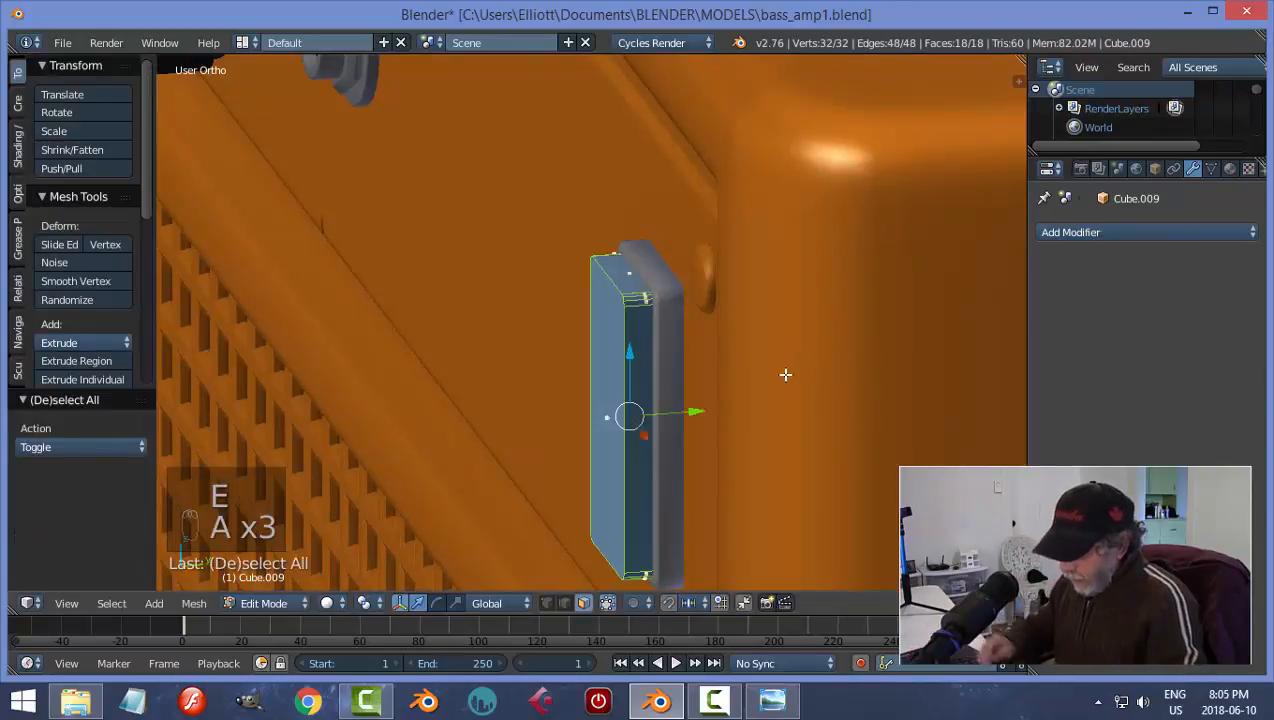
key("ctrl+n")
key("a")
mouse_move(748, 373)
middle_mouse_down()
mouse_move(742, 364)
mouse_move(820, 385)
mouse_move(718, 380)
mouse_move(825, 350)
mouse_move(984, 333)
mouse_move(192, 327)
mouse_move(924, 341)
mouse_move(720, 341)
mouse_move(773, 323)
mouse_move(738, 365)
middle_mouse_up()
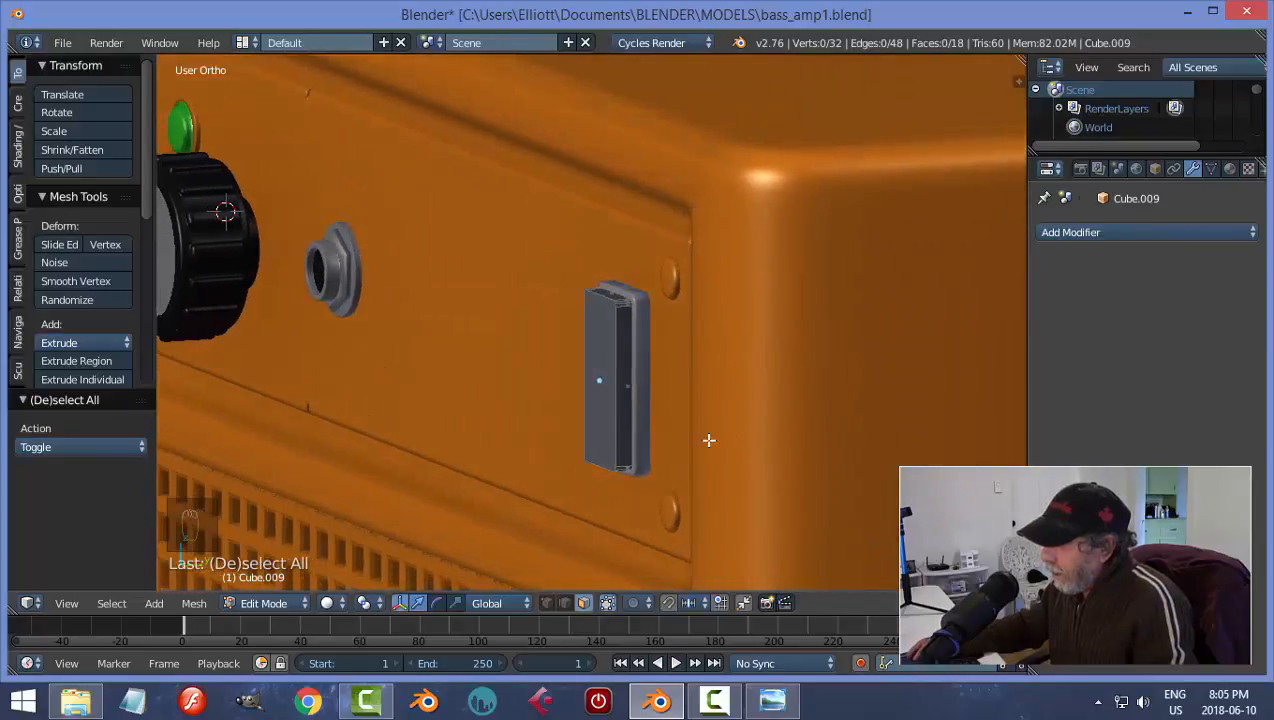
- In wireframe right view, select the insert's lower front vertices and move them about -0.006 along Y, away from the panel
key("KP_3")
scroll(699, 442, "up", 3)
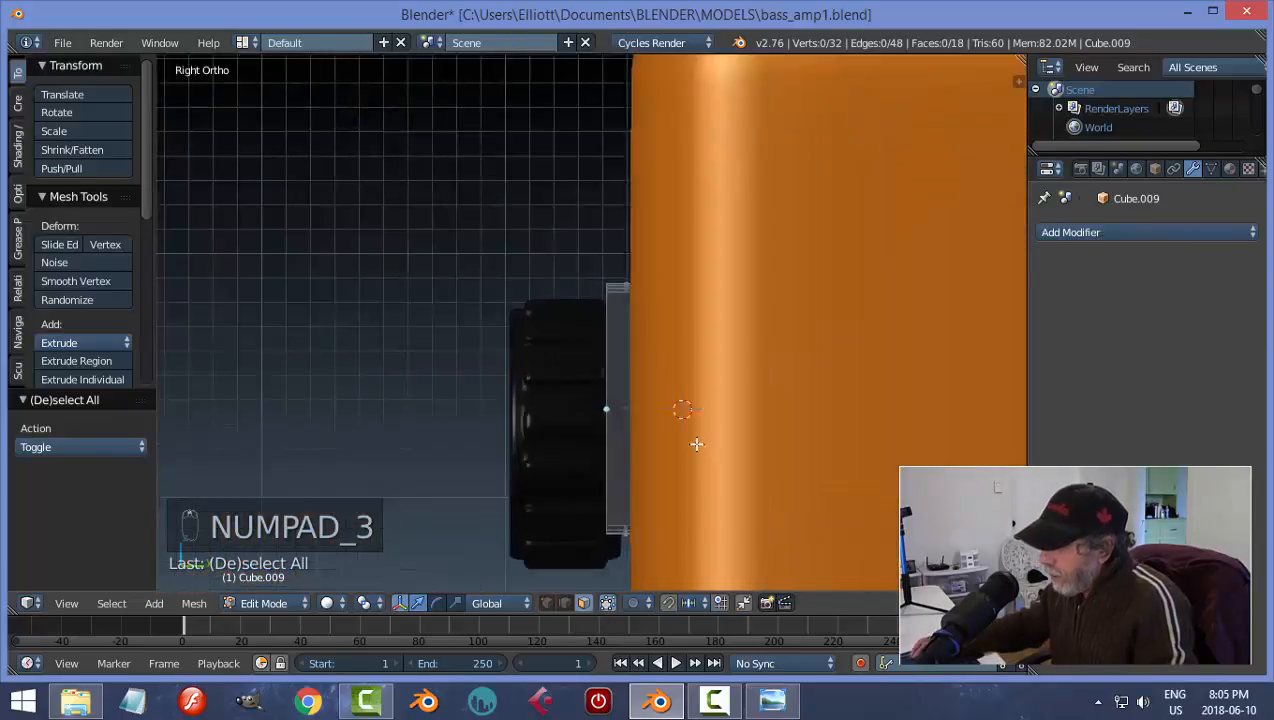
middle_click_drag(697, 444, 872, 374, "shift")
key("z")
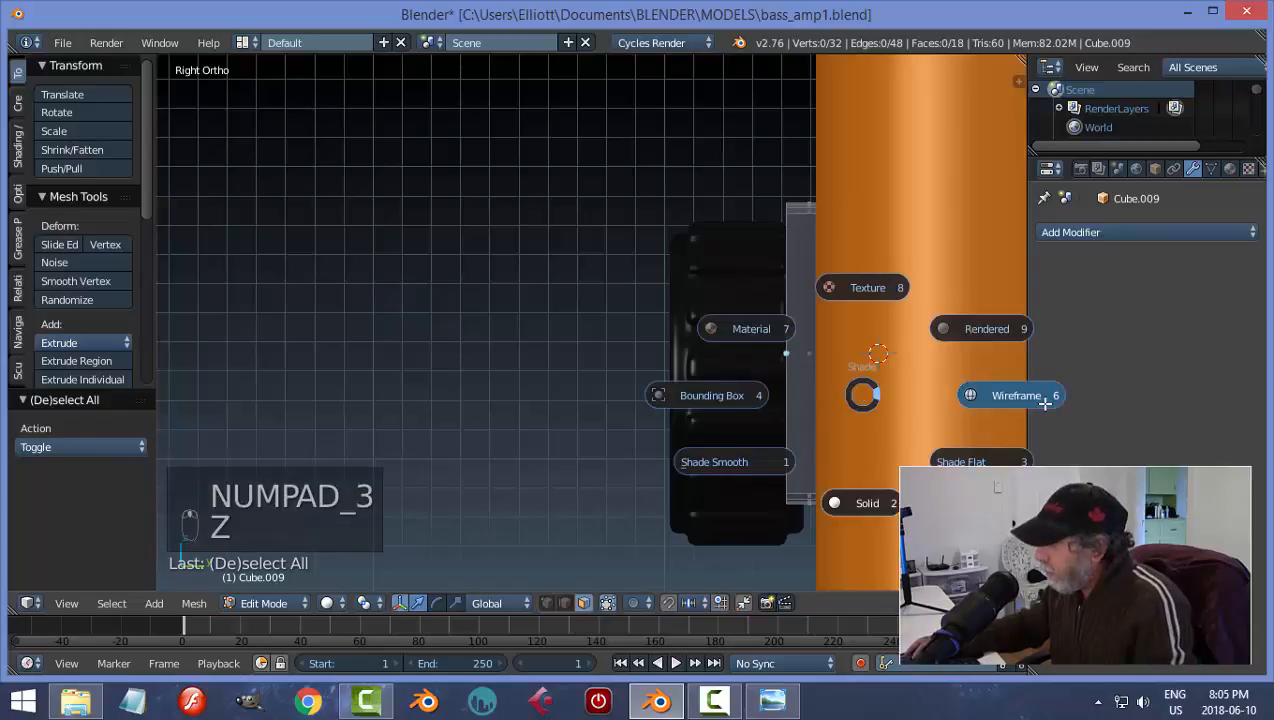
left_click(1047, 400)
key("ctrl+Tab")
left_click(764, 466)
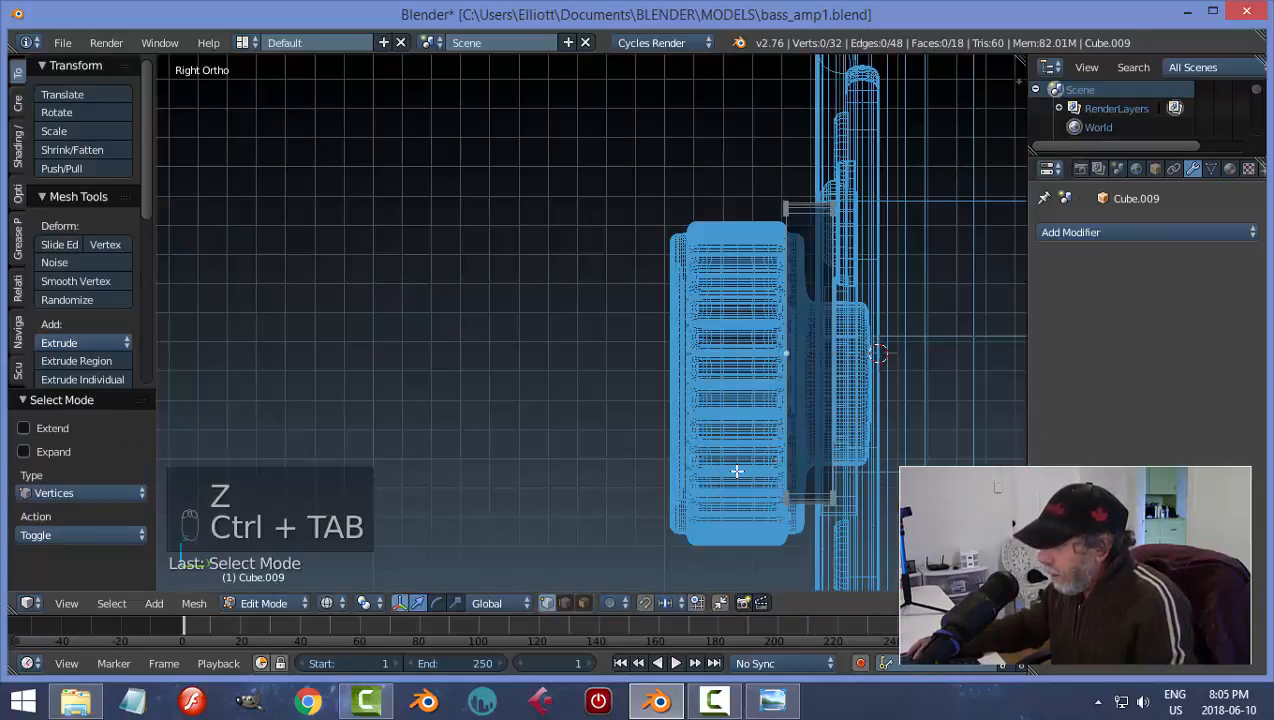
key("b")
left_click_drag(718, 428, 807, 545)
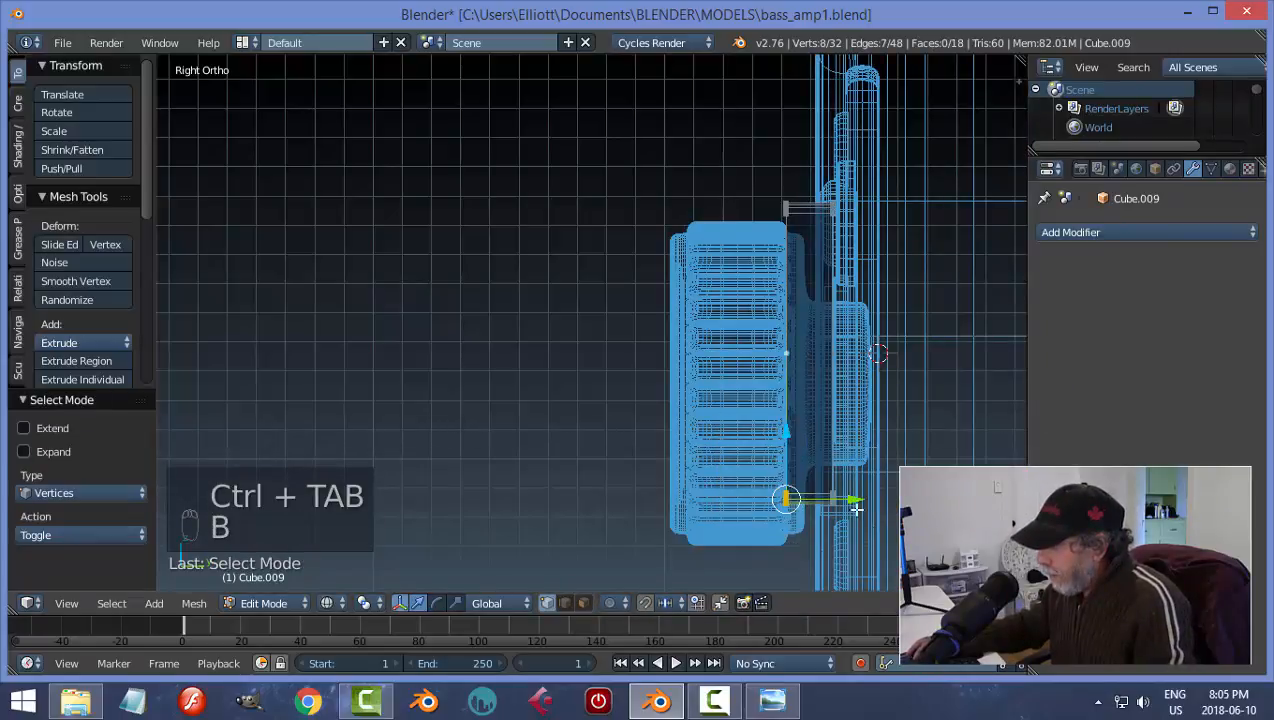
mouse_move(866, 502)
left_mouse_down()
mouse_move(818, 505)
mouse_move(854, 510)
left_mouse_up()
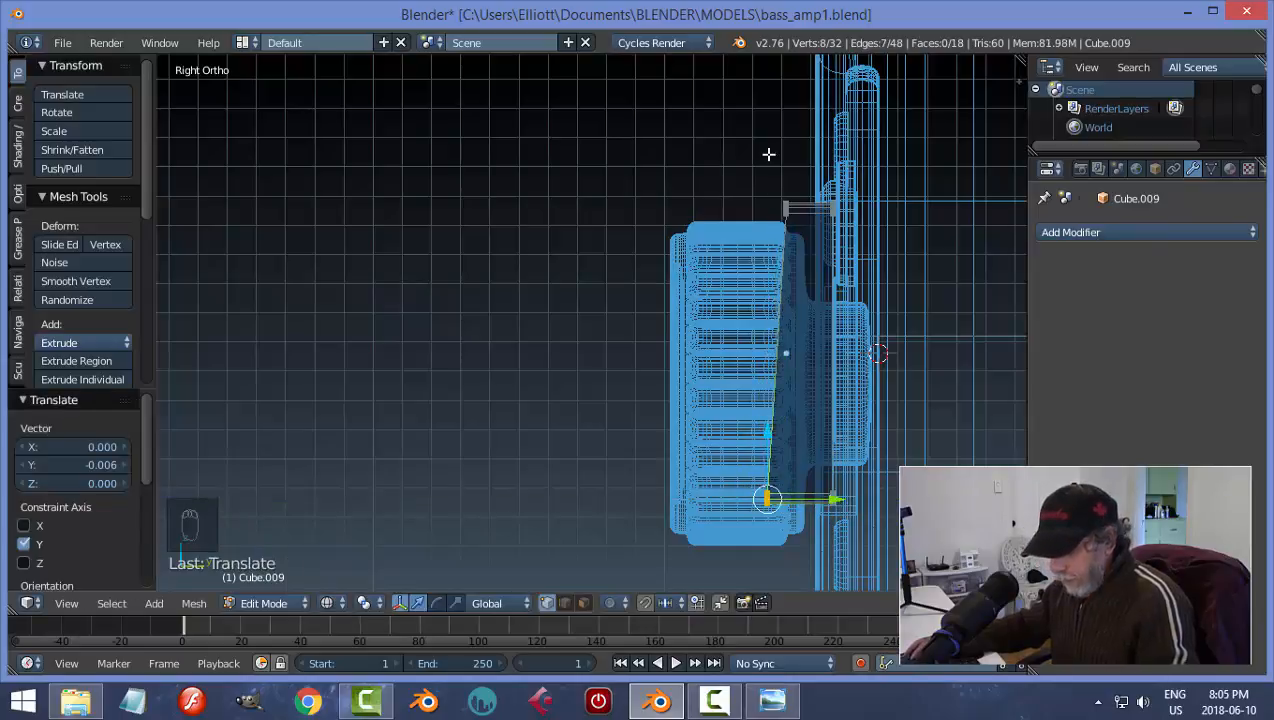
- Move the insert's upper front vertices slightly along Y toward the panel, and return to Object Mode with solid shading
key("a")
left_click_drag(797, 244, 798, 244)
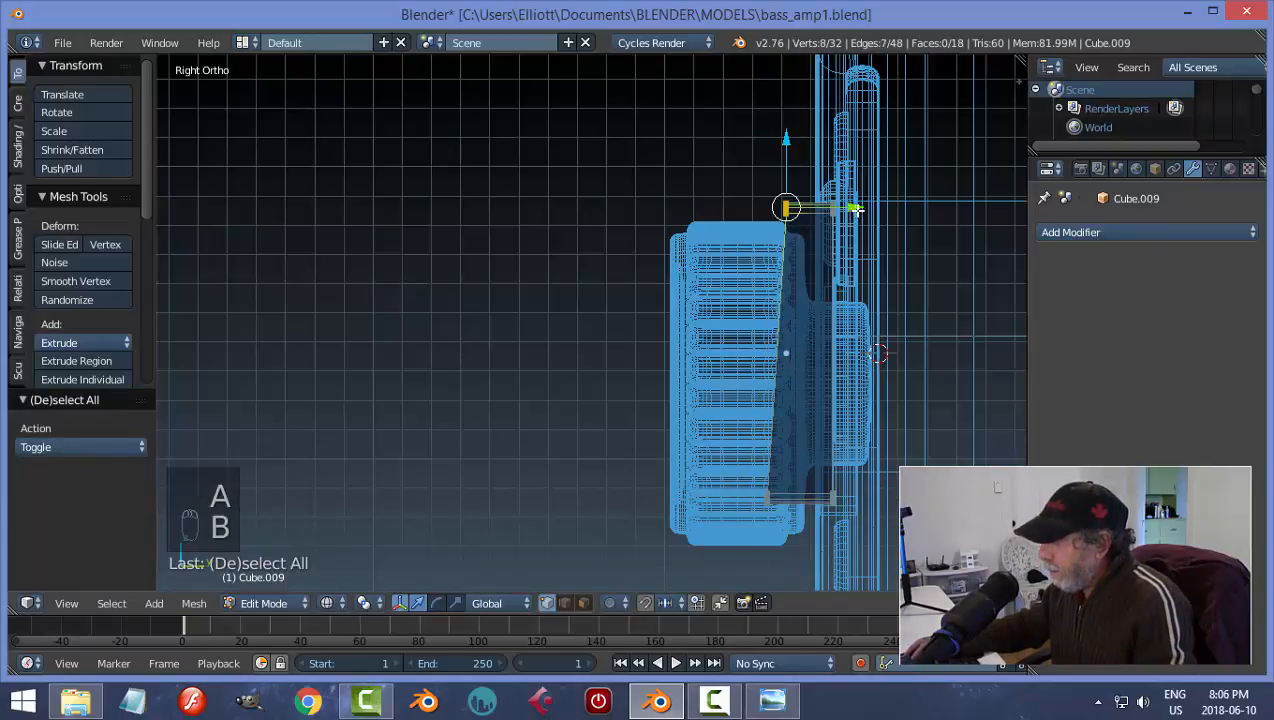
left_click_drag(856, 208, 866, 209)
key("Tab")
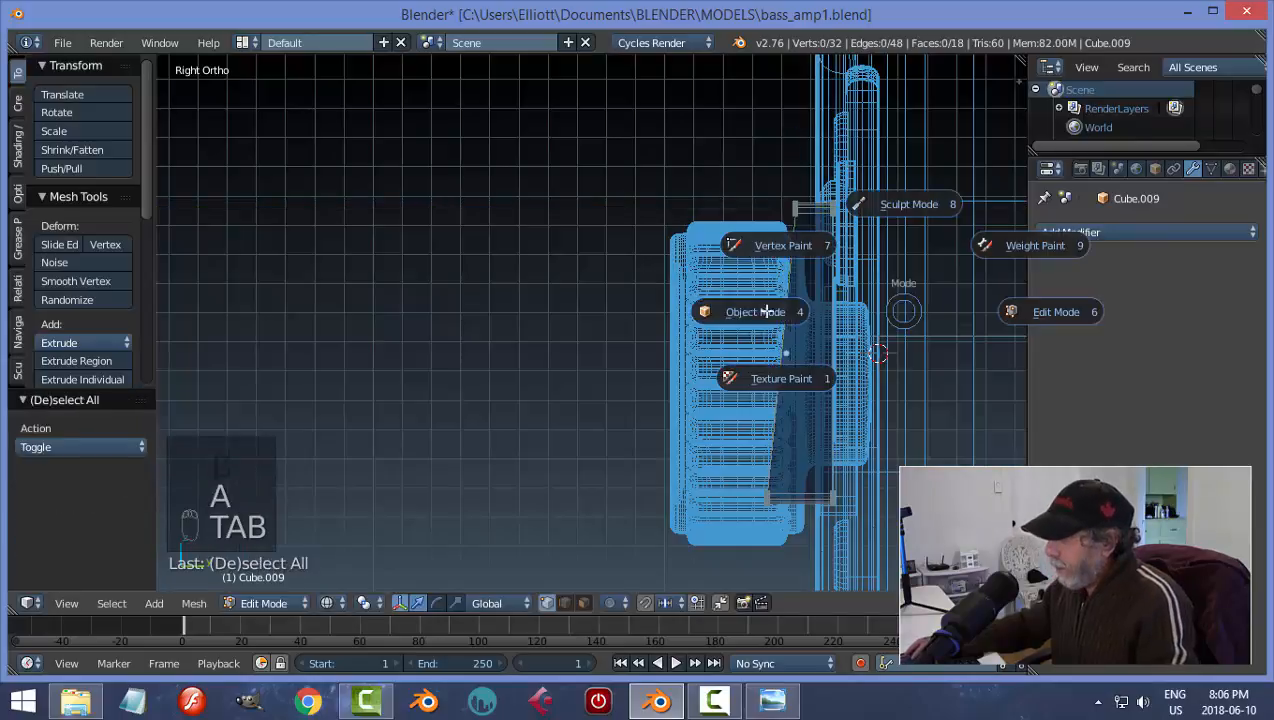
key("z")
left_click(868, 428)
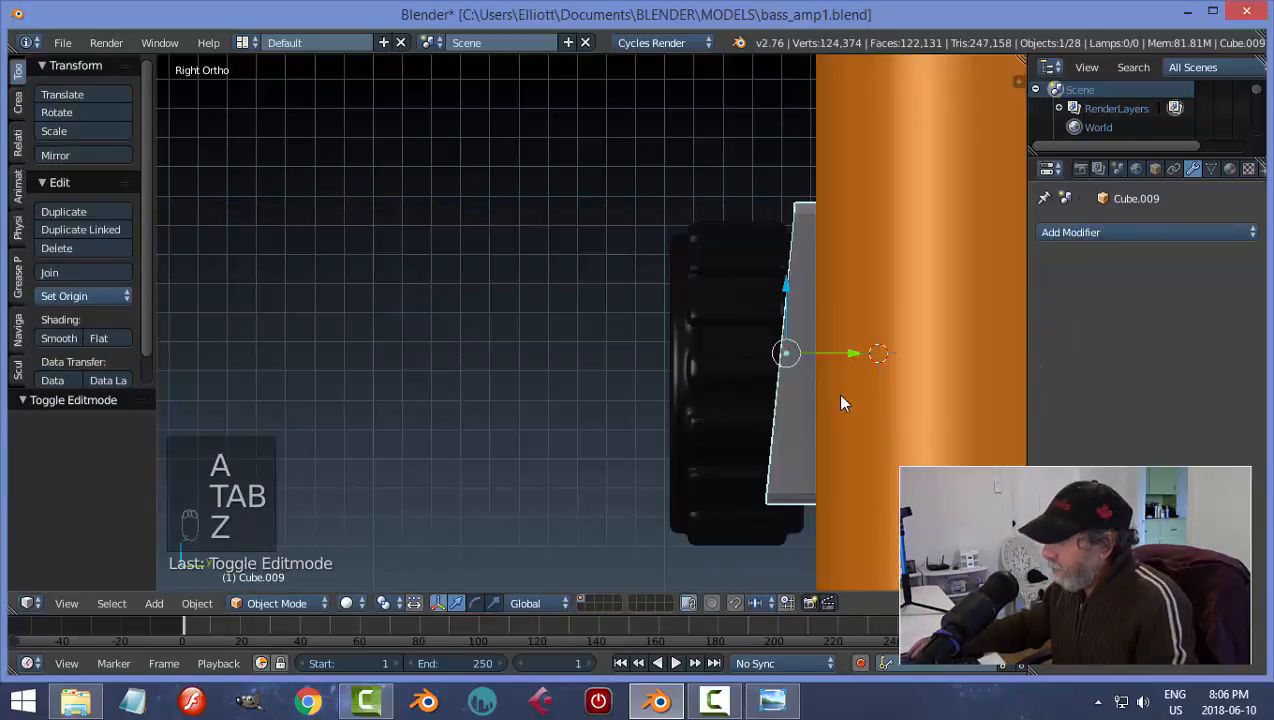
middle_click_drag(842, 401, 800, 355)
left_click_drag(766, 333, 776, 342)
key("a")
middle_click_drag(799, 398, 728, 370)
scroll(688, 394, "up", 6)
- Bevel the insert's front edge loop by about 0.0016 with multiple segments, and set the insert's shading to smooth in Object Mode
key("Tab")
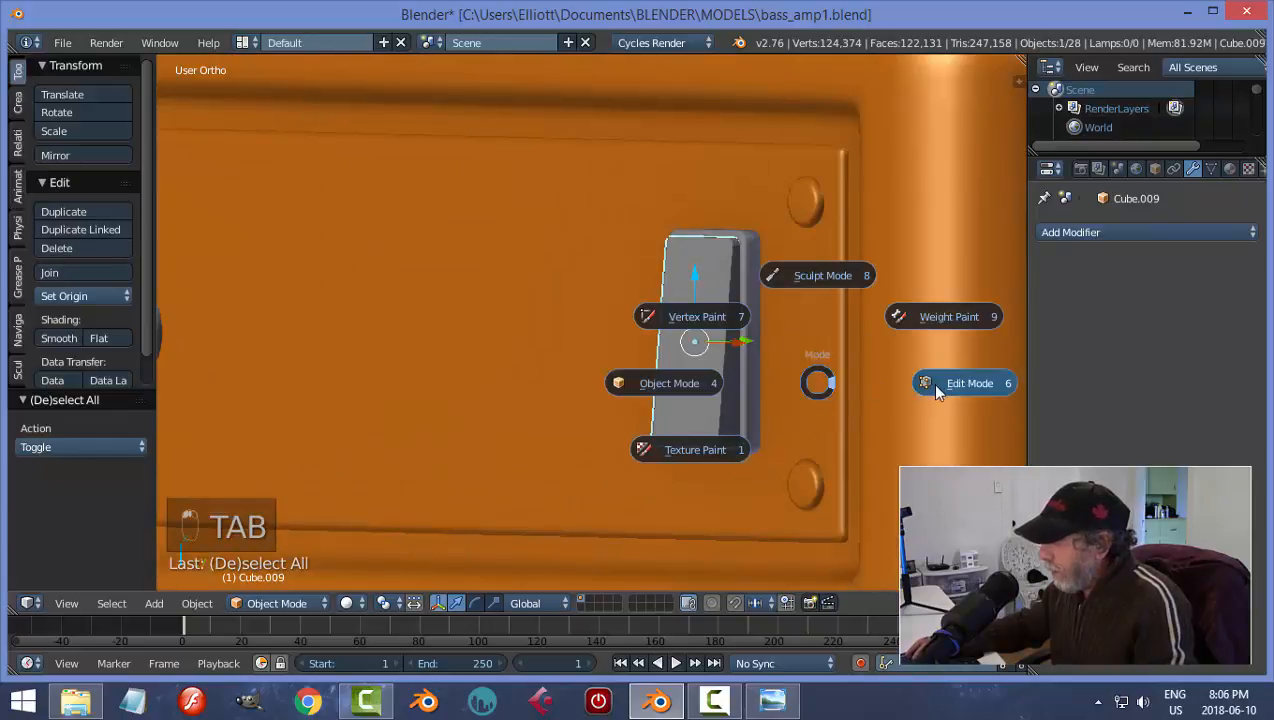
left_click(933, 384)
scroll(793, 418, "up", 2)
key("ctrl+Tab")
left_click(762, 432)
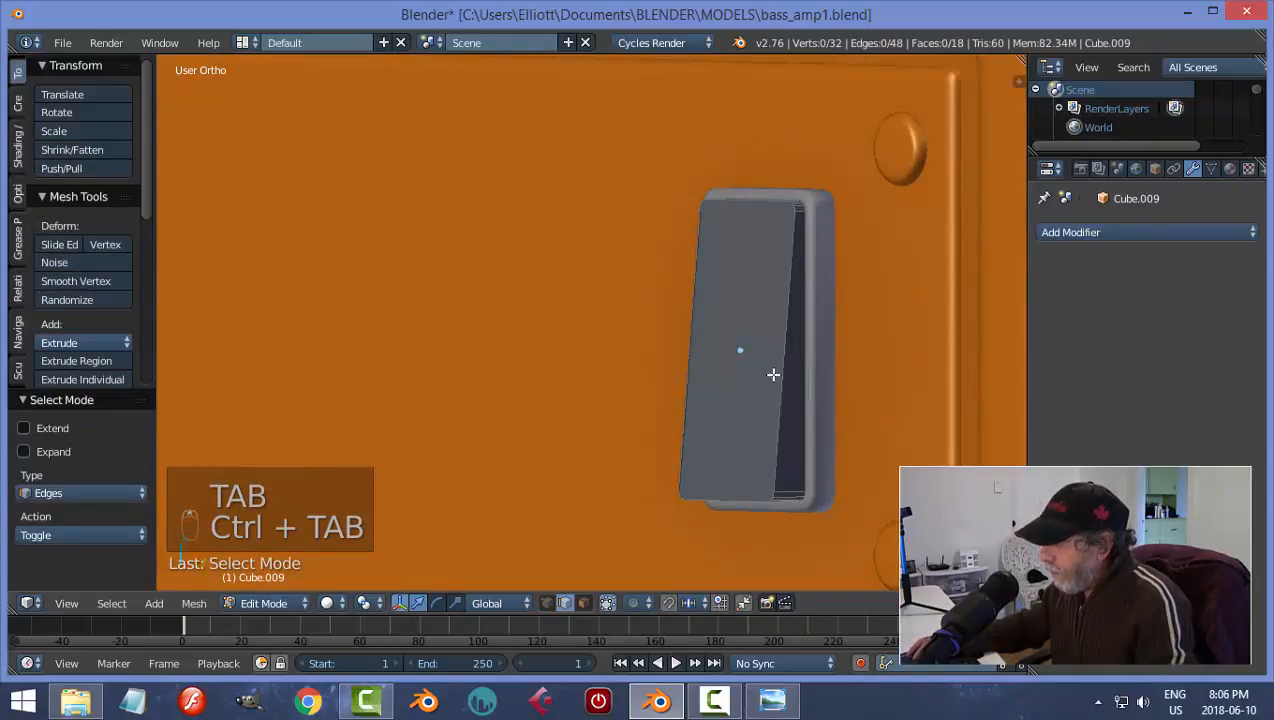
right_click(790, 376, "alt")
middle_click_drag(792, 377, 855, 394)
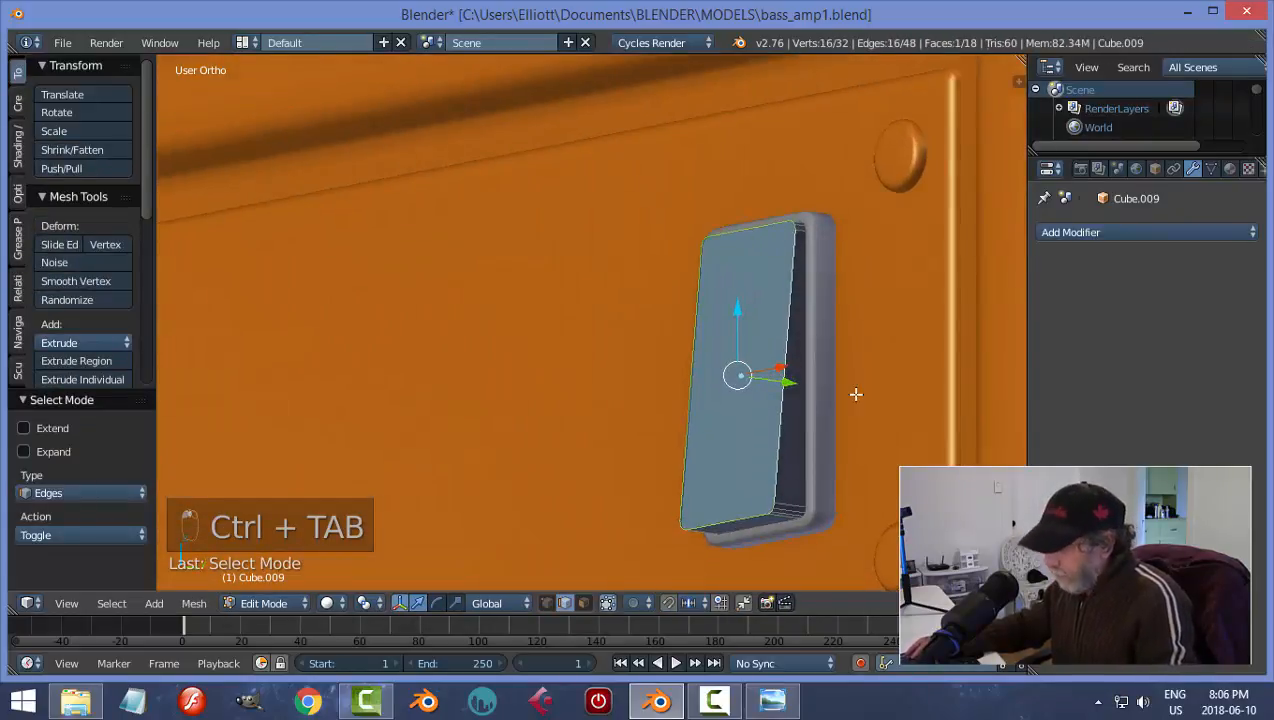
key("ctrl+b")
key("ctrl+b")
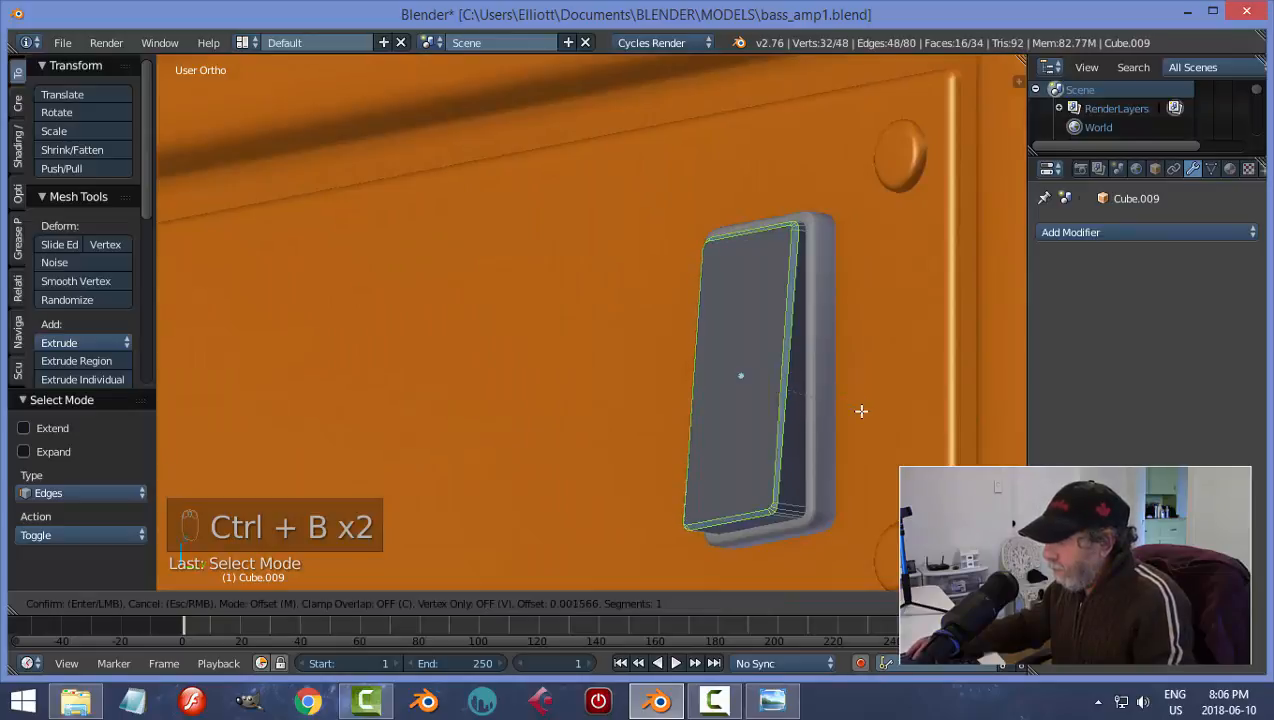
scroll(861, 411, "up", 1)
left_click(861, 411)
key("a")
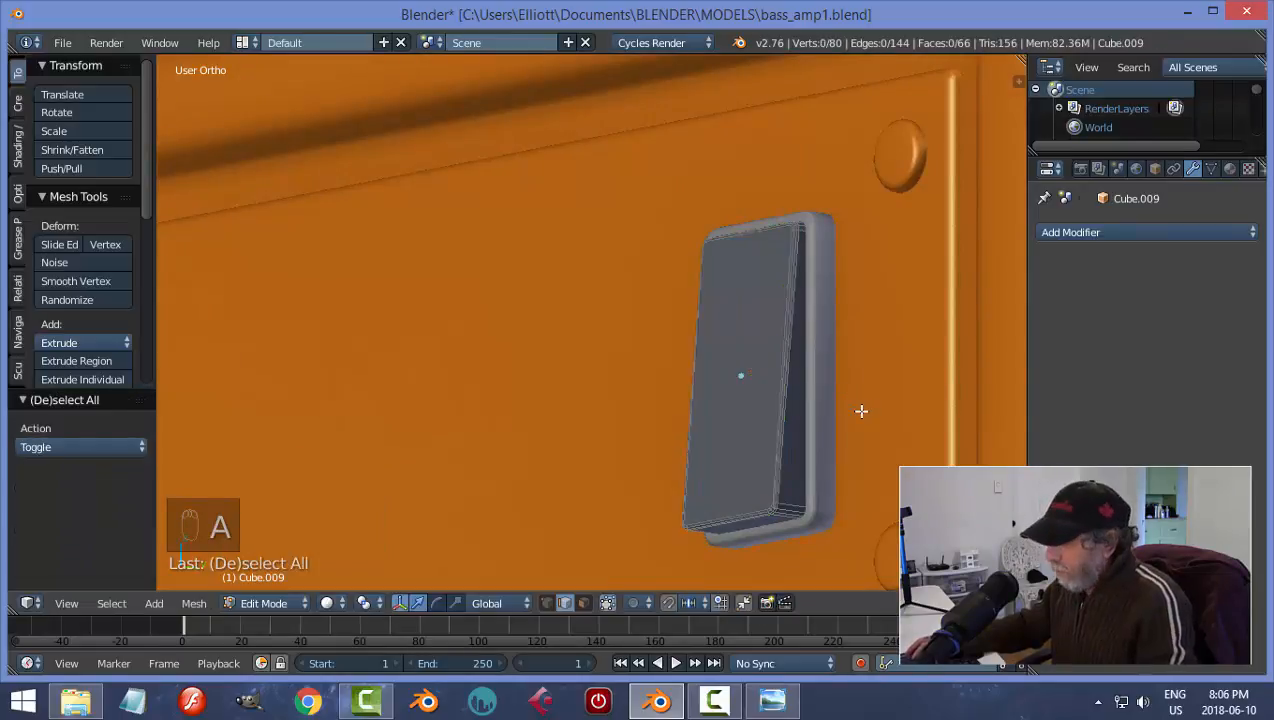
key("Tab")
left_click(72, 338)
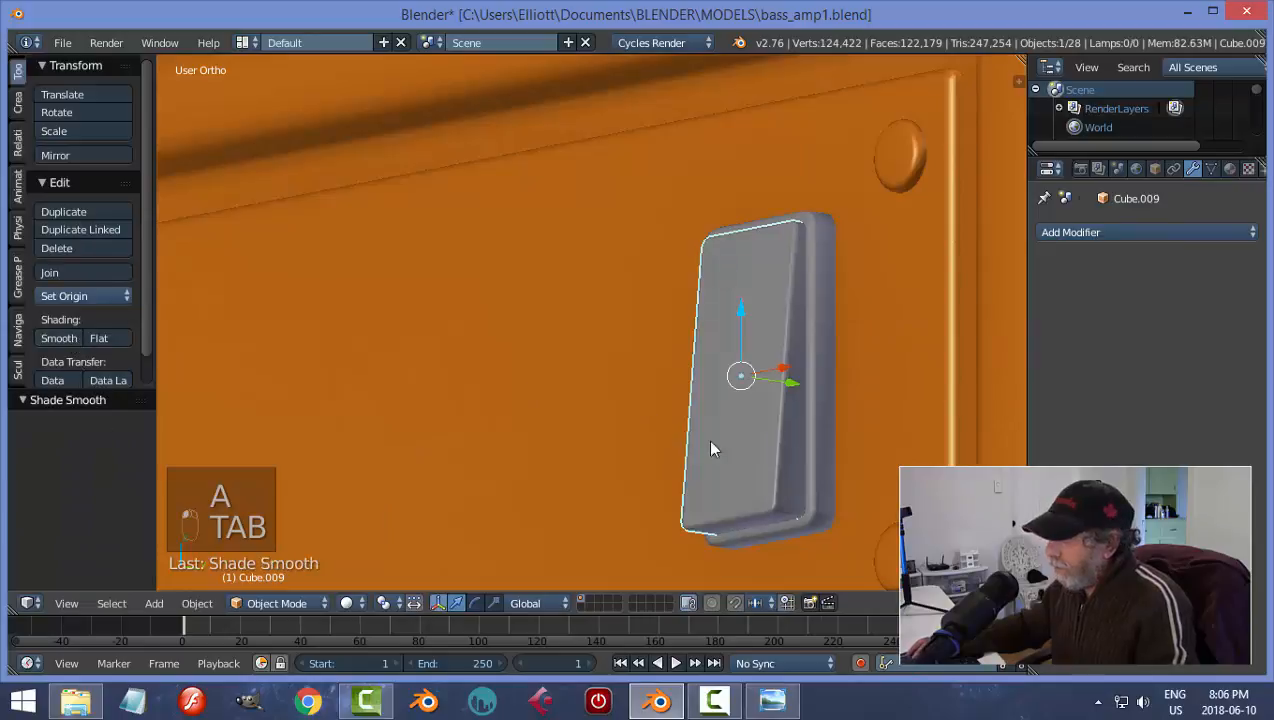
- Examine the wedge-shaped rocker insert and its housing on the control panel from several angles and distances
key("a")
scroll(709, 465, "down", 3)
mouse_move(709, 465)
middle_mouse_down()
mouse_move(832, 365)
mouse_move(825, 464)
mouse_move(765, 478)
mouse_move(646, 472)
mouse_move(782, 451)
mouse_move(784, 473)
mouse_move(700, 391)
mouse_move(587, 446)
middle_mouse_up()
scroll(697, 481, "up", 2)
scroll(784, 473, "down", 3)
scroll(765, 470, "down", 3)
scroll(616, 436, "up", 2)
scroll(692, 428, "up", 3)
middle_click_drag(722, 429, 703, 405)
left_click_drag(760, 355, 750, 346)
key("a")
scroll(790, 393, "down", 3)
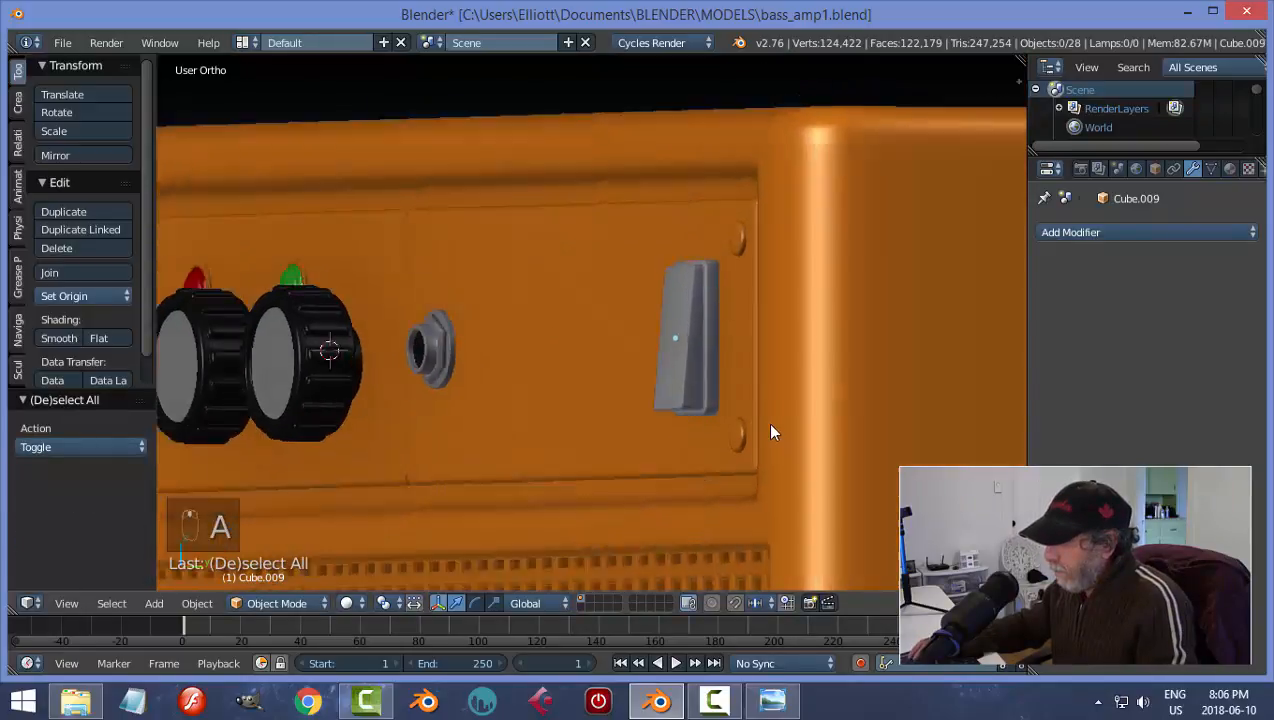
- Select the rocker insert and assign the existing black material to it
middle_click_drag(766, 422, 720, 373)
right_click(670, 322)
left_click(1066, 240)
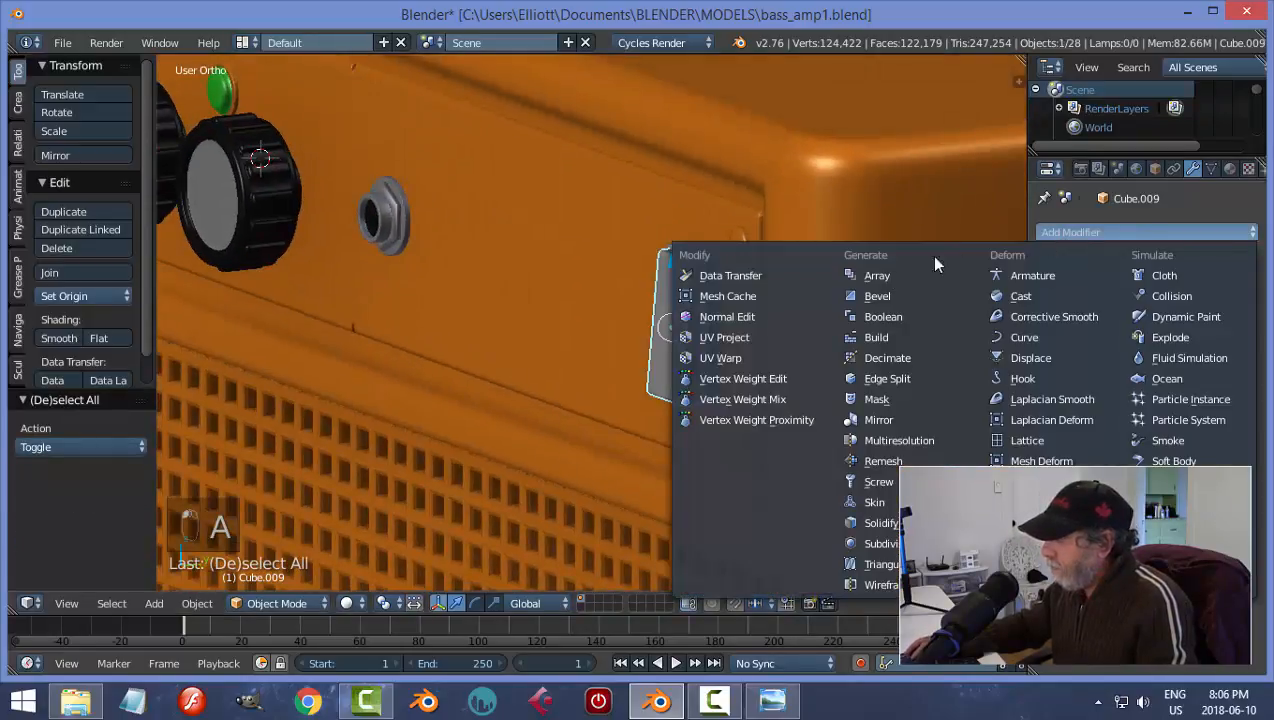
left_click(1160, 222)
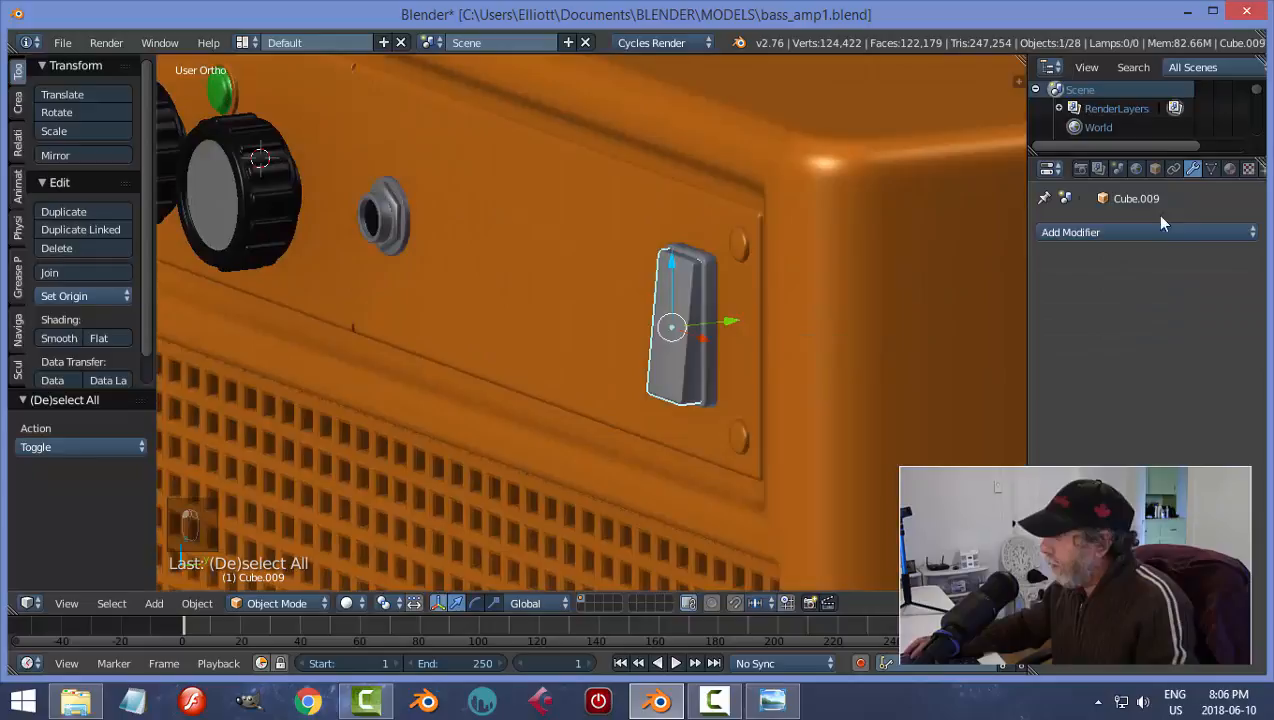
left_click(1229, 172)
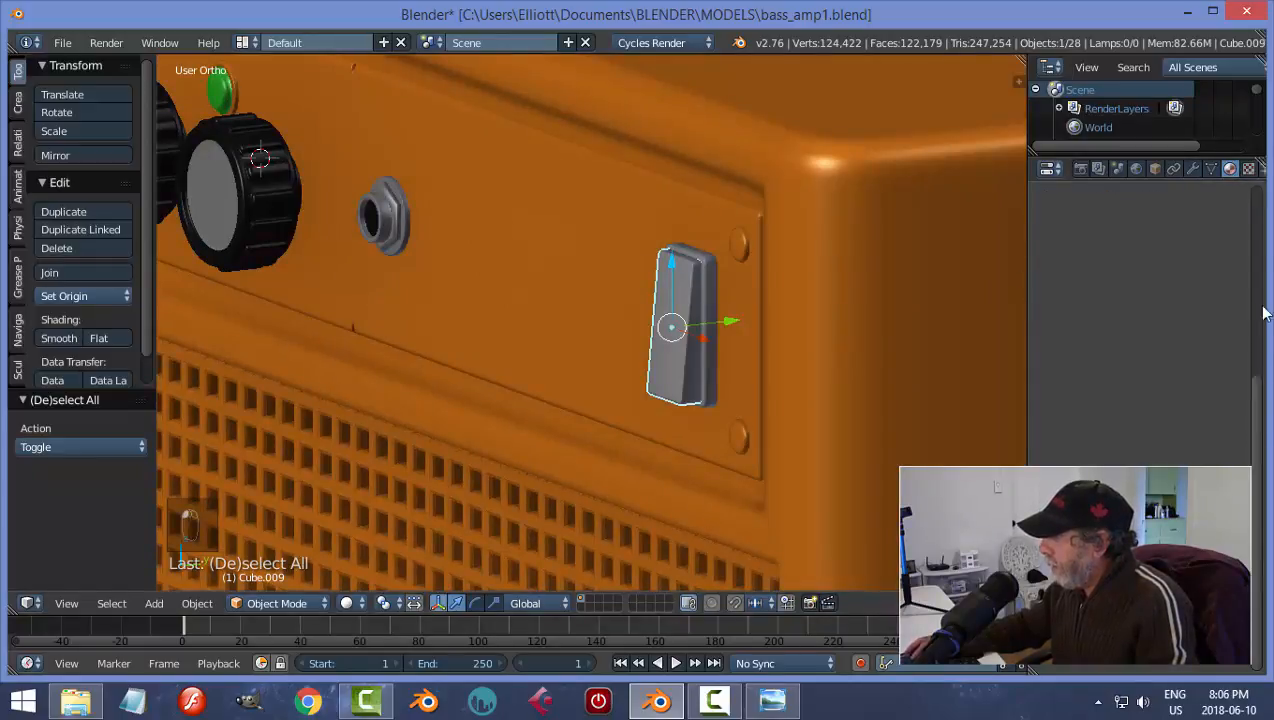
left_click(1049, 293)
left_click(853, 318)
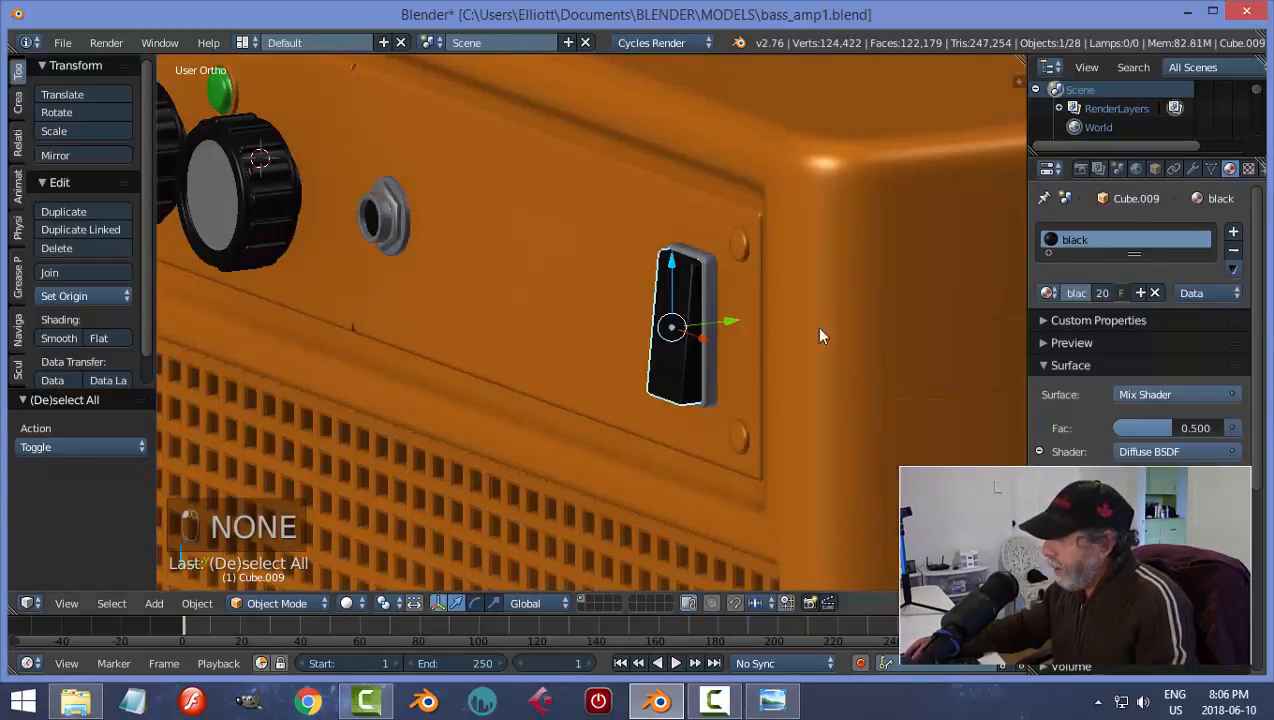
- Select the housing around the rocker insert and assign the existing orange material to it
right_click(710, 295)
left_click(1047, 293)
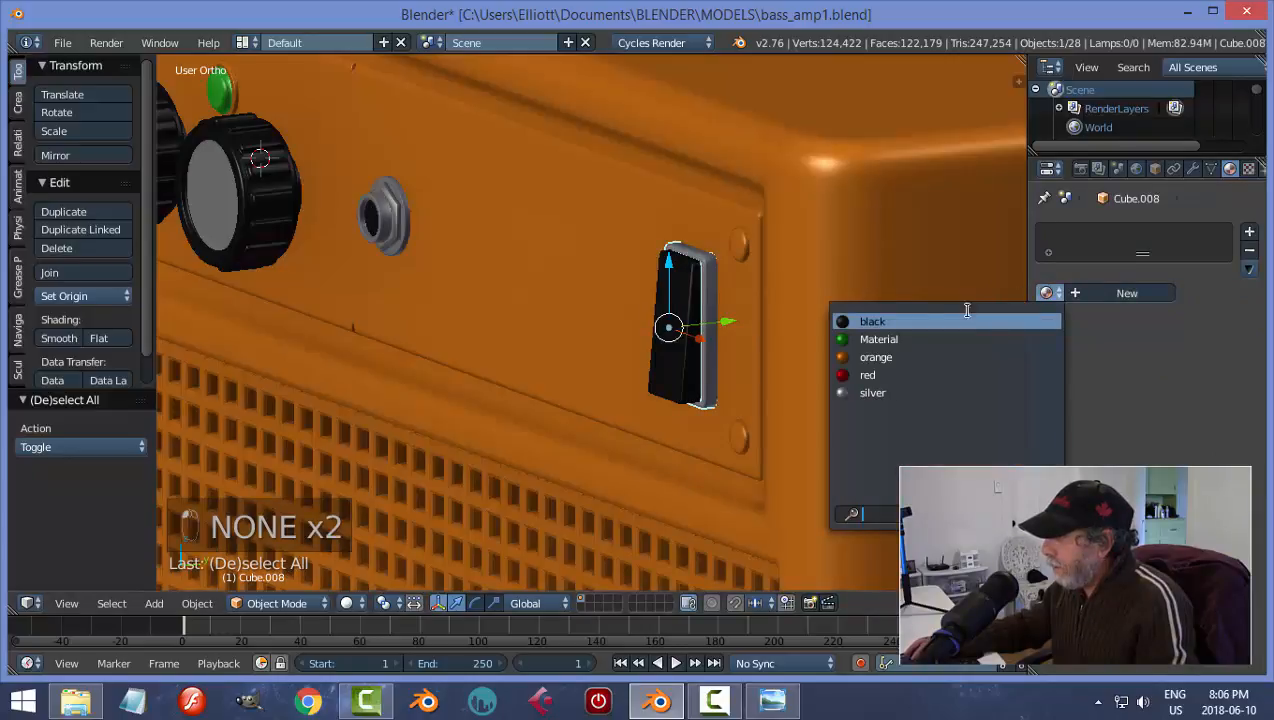
left_click(870, 357)
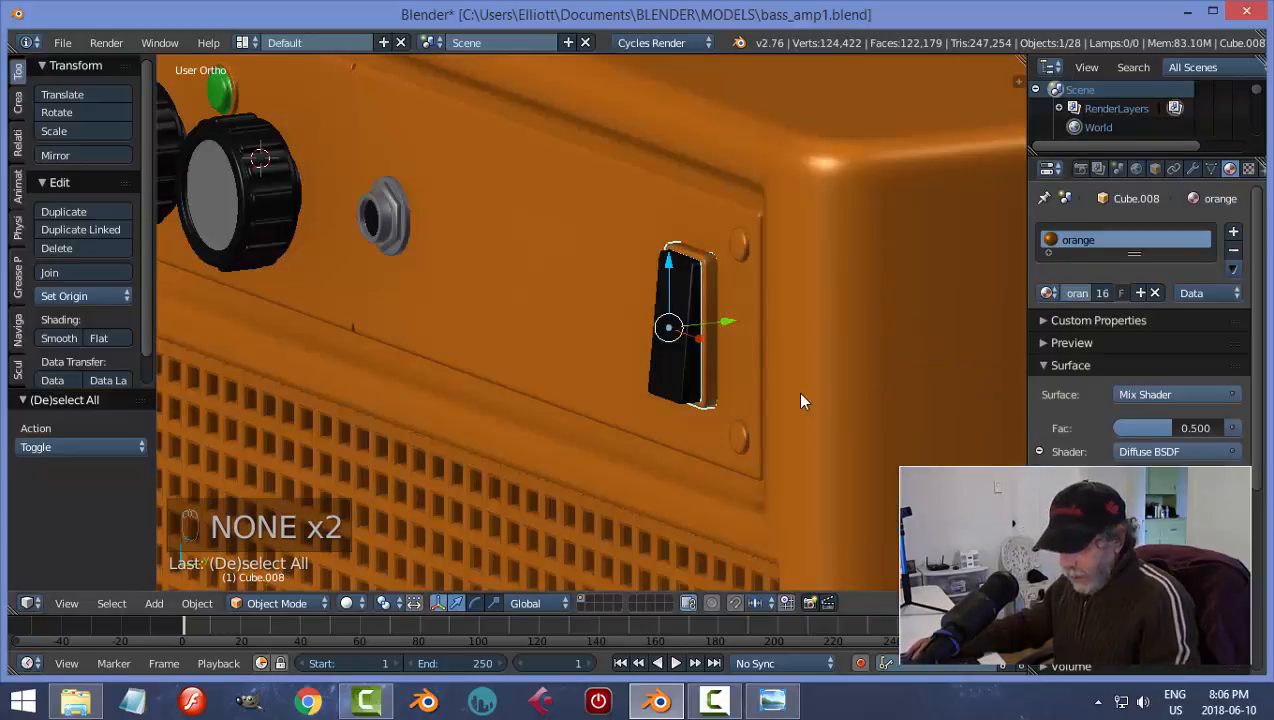
key("a")
scroll(778, 400, "down", 3)
scroll(777, 400, "down", 3)
middle_click_drag(622, 418, 686, 421)
scroll(686, 421, "up", 6)
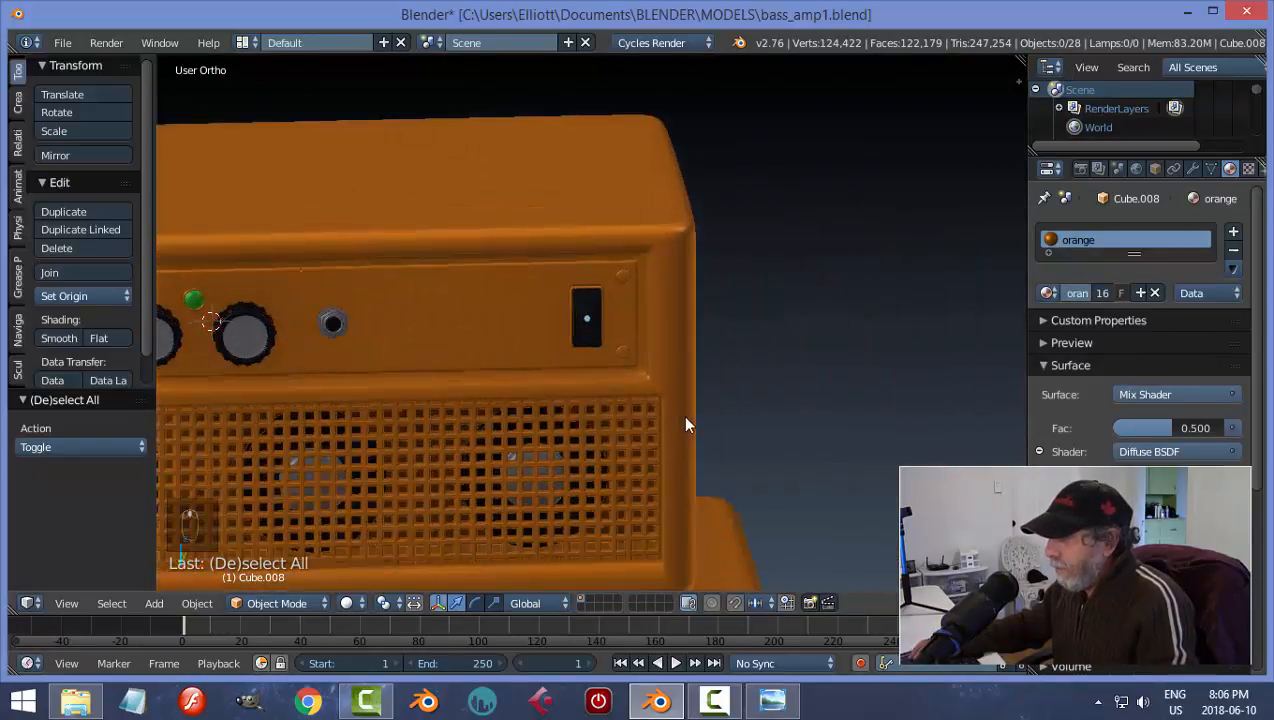
scroll(640, 420, "down", 3)
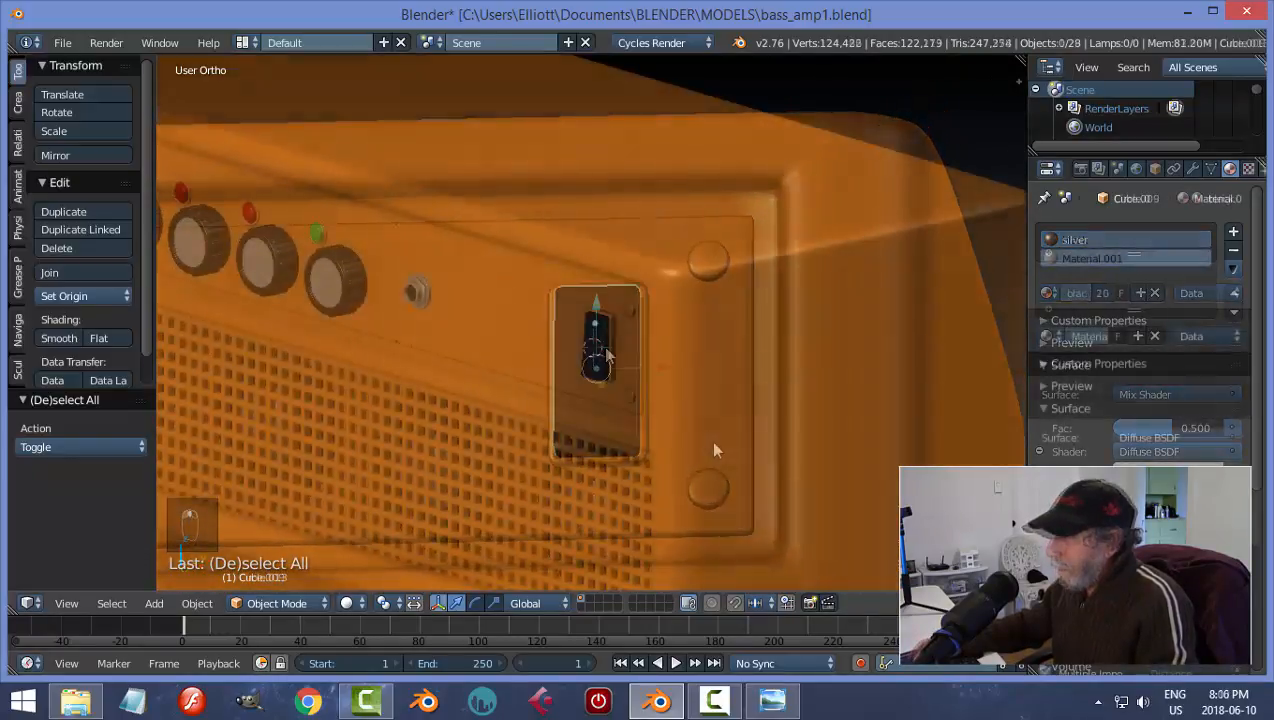
- Start a render, cancel it, and save the model over bass_amp1.blend
key("F12")
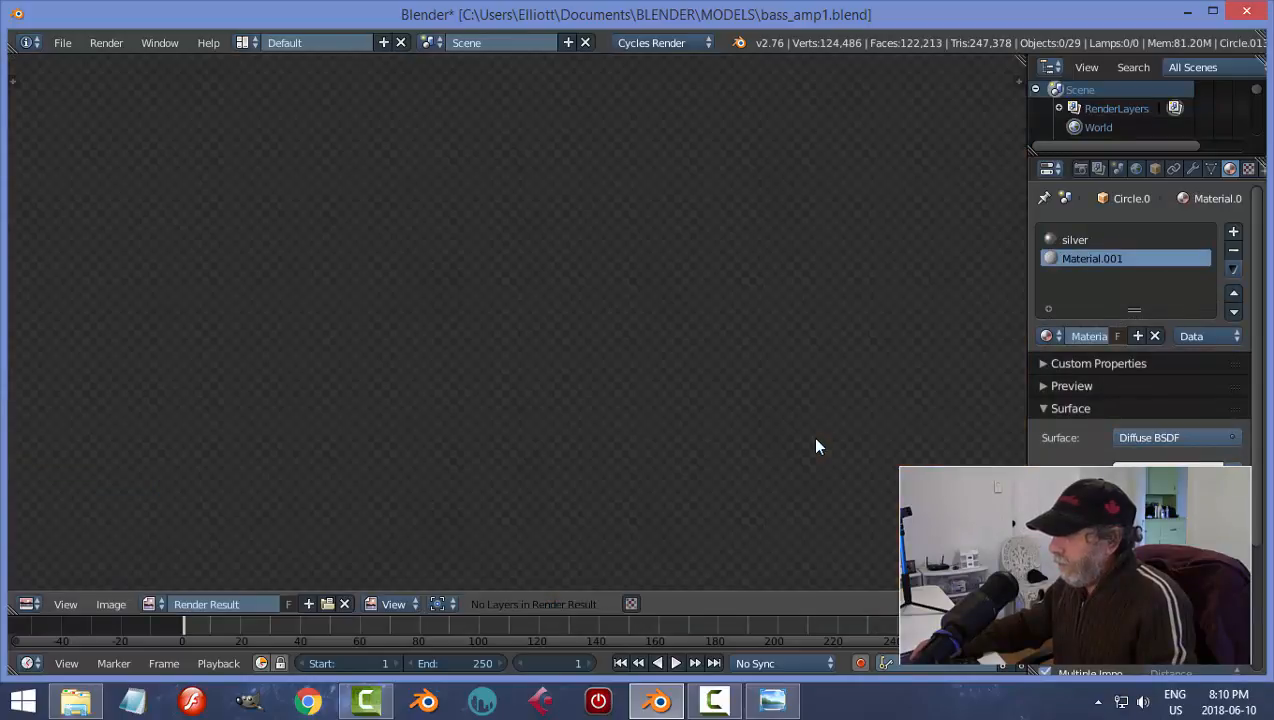
key("Escape")
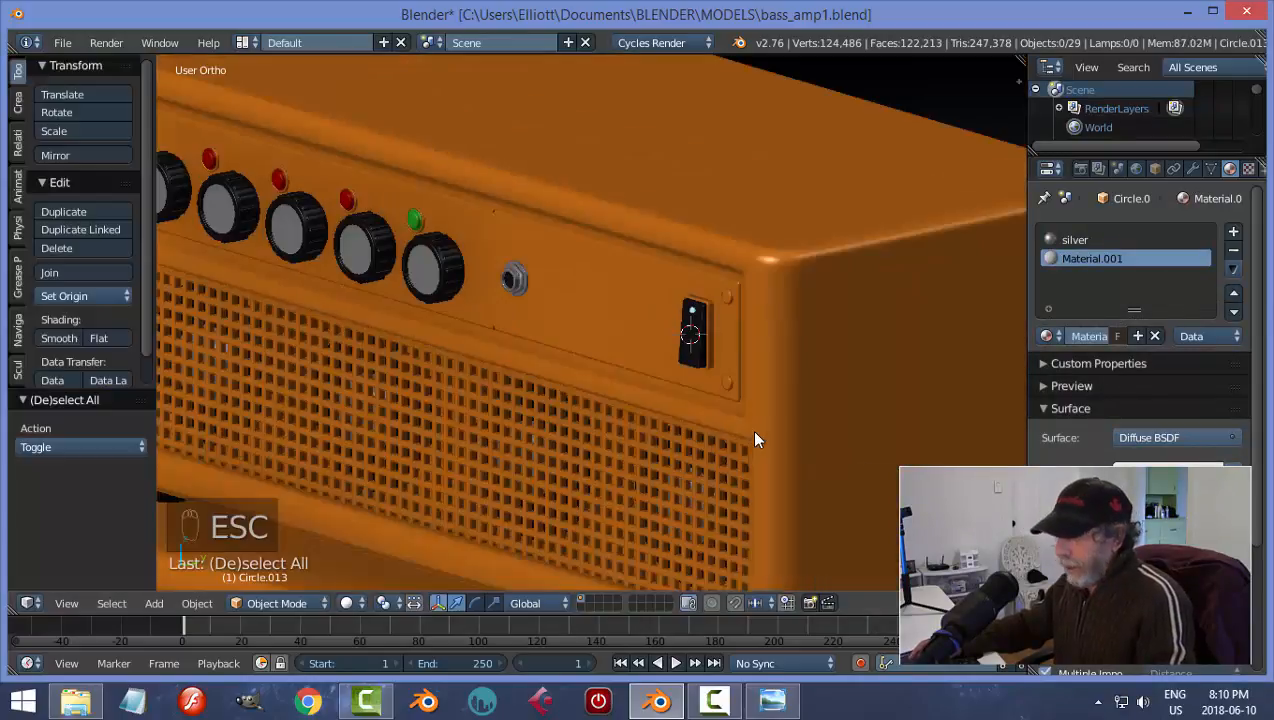
key("ctrl+s")
left_click(752, 432)
scroll(674, 448, "down", 4)
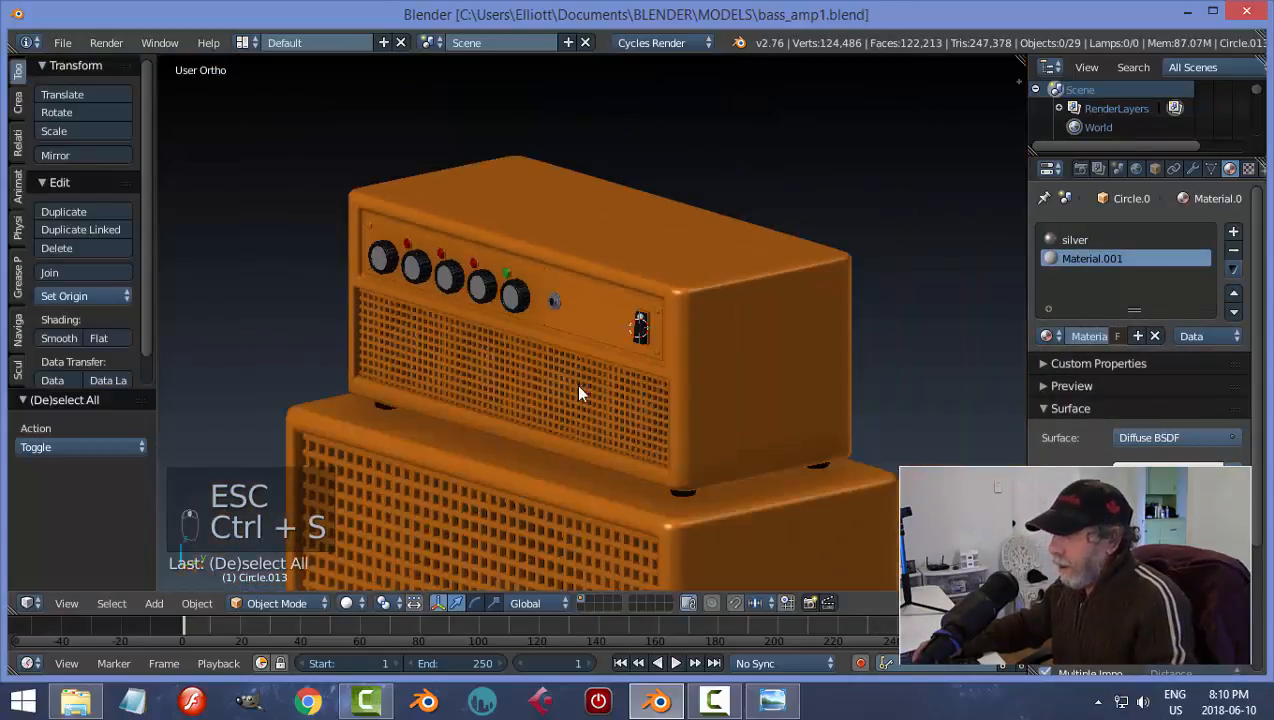
middle_click_drag(578, 392, 732, 322)
scroll(700, 335, "up", 2)
key("ctrl+s")
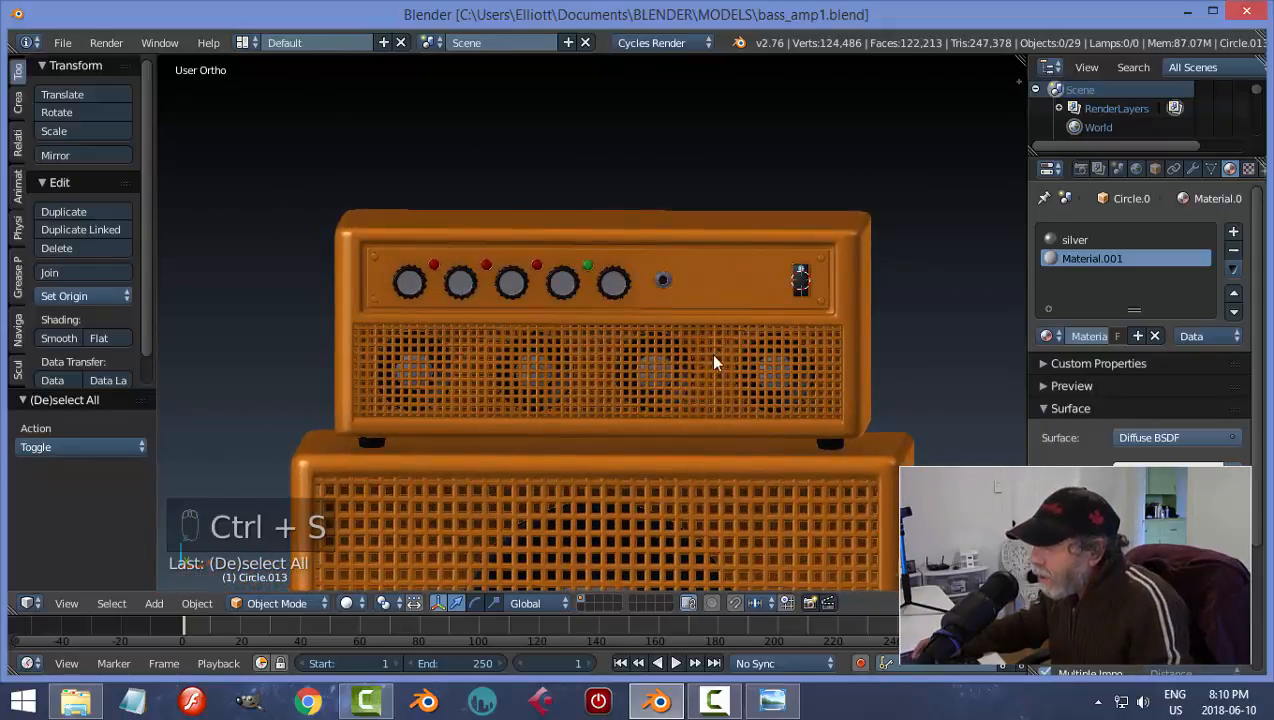
- Edit the control panel plate's mesh and add four evenly spaced vertical loop cuts across the section holding the jack and rocker switch
scroll(714, 363, "up", 1)
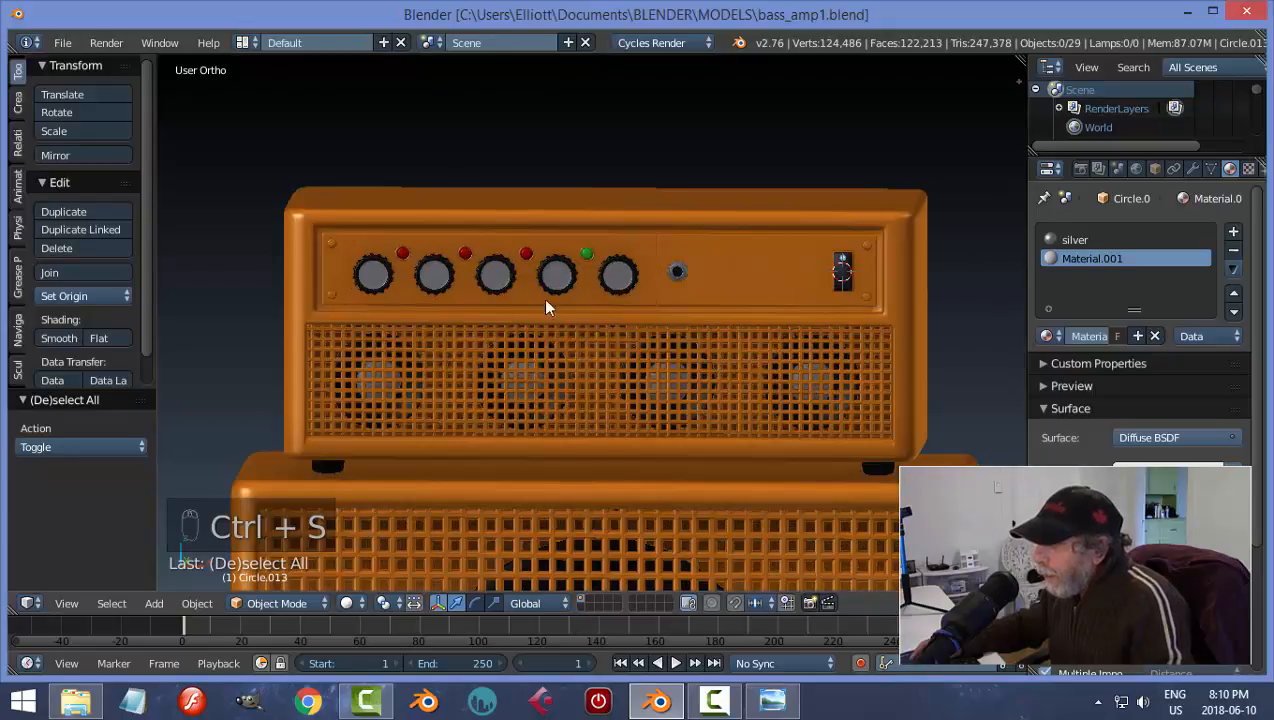
middle_click_drag(545, 305, 716, 343)
middle_click_drag(521, 355, 490, 347)
middle_click_drag(695, 314, 555, 330, "shift")
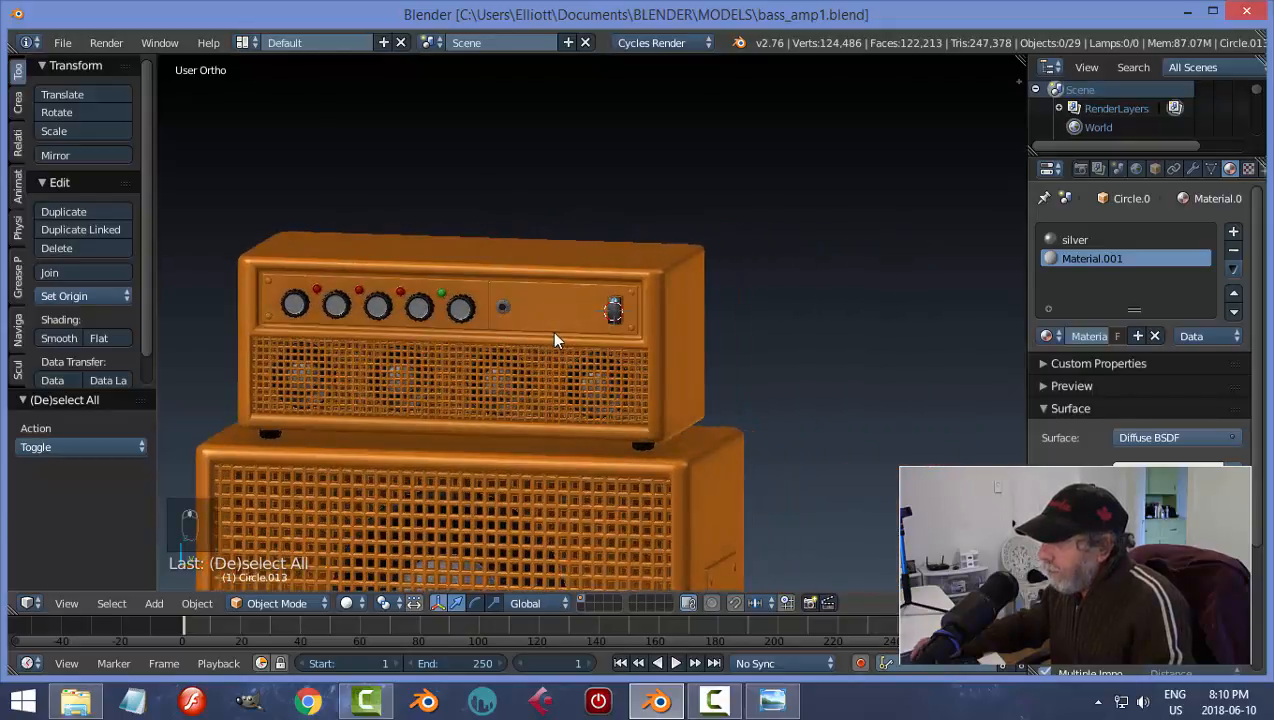
scroll(556, 328, "up", 4)
right_click(560, 312)
key("Tab")
left_click(583, 360)
scroll(441, 367, "up", 2)
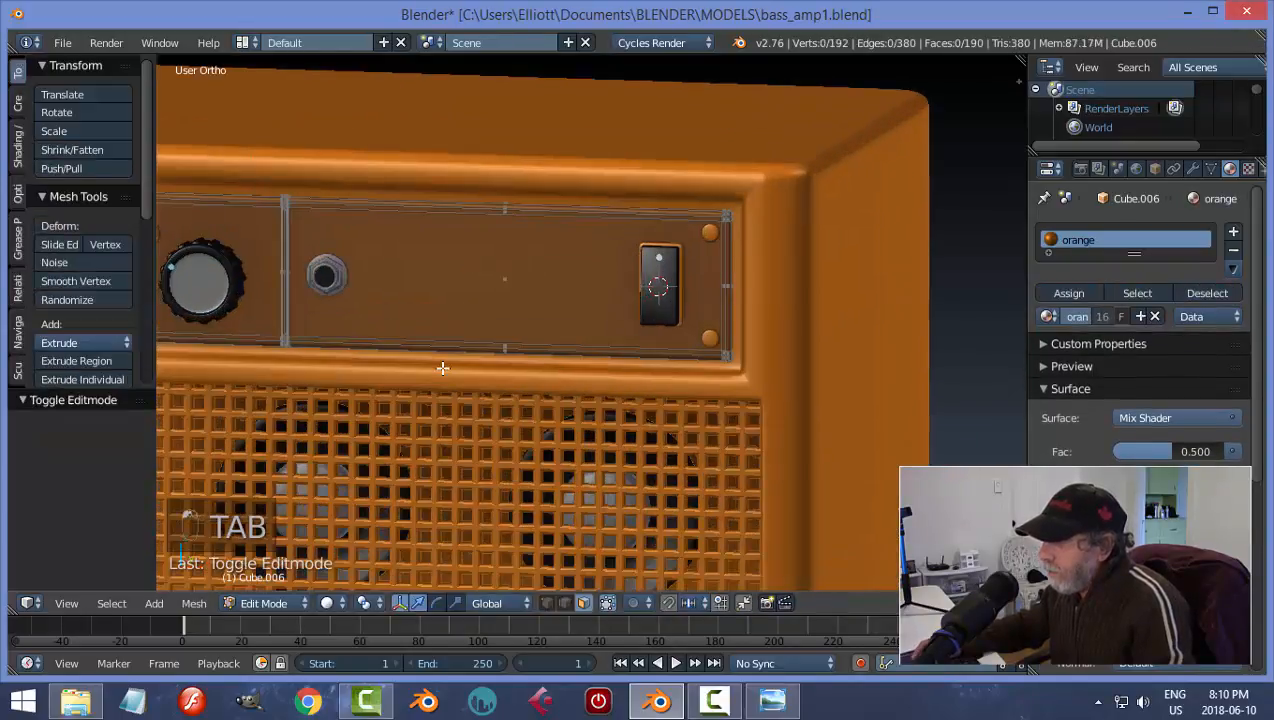
scroll(443, 368, "down", 3)
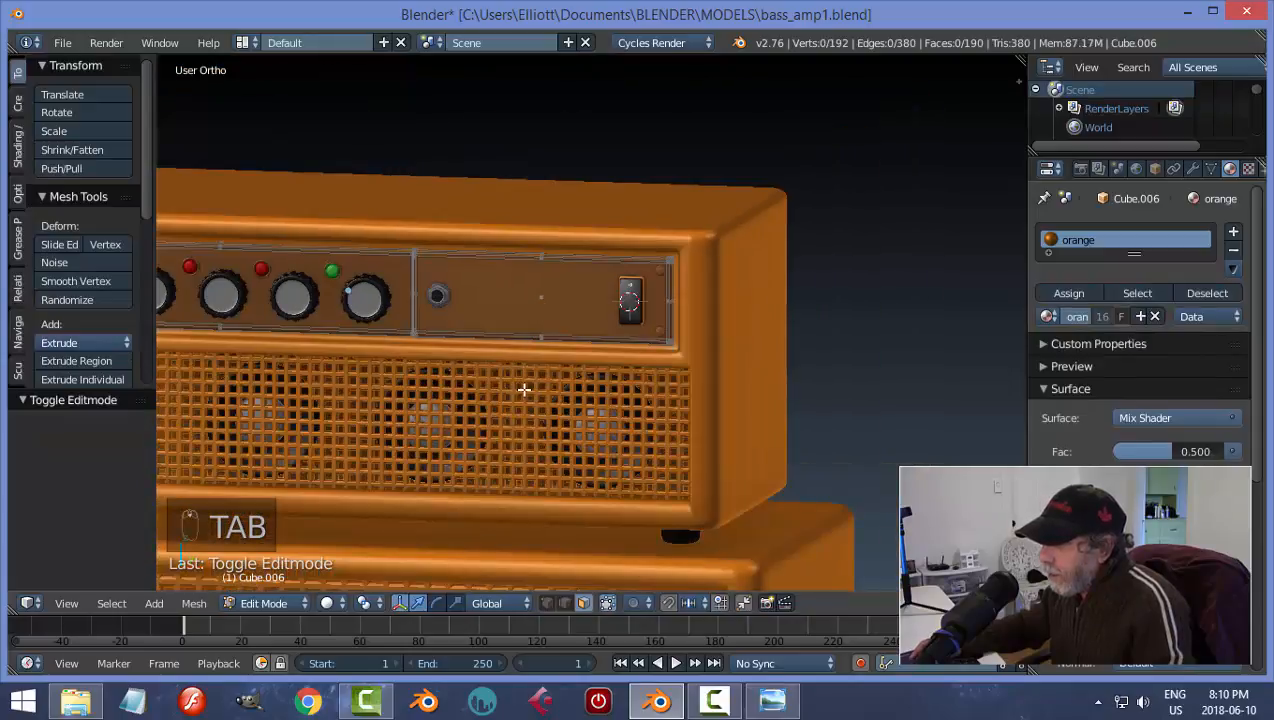
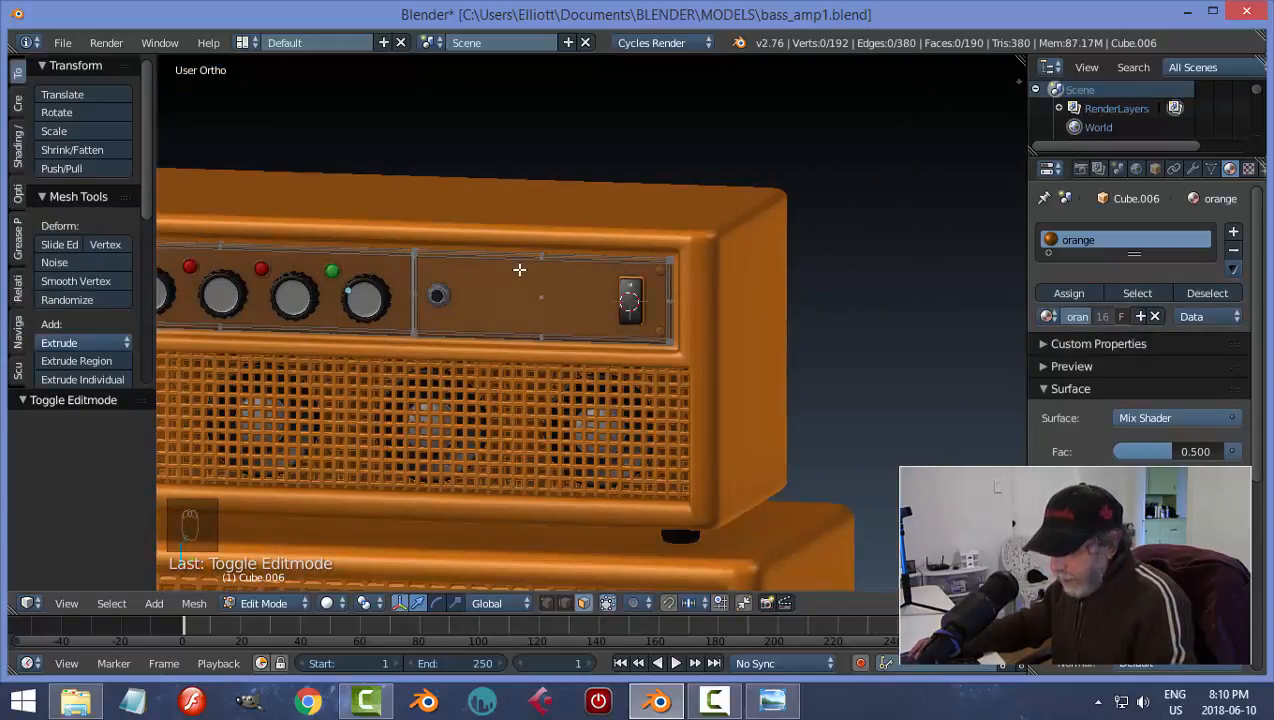
key("ctrl+r")
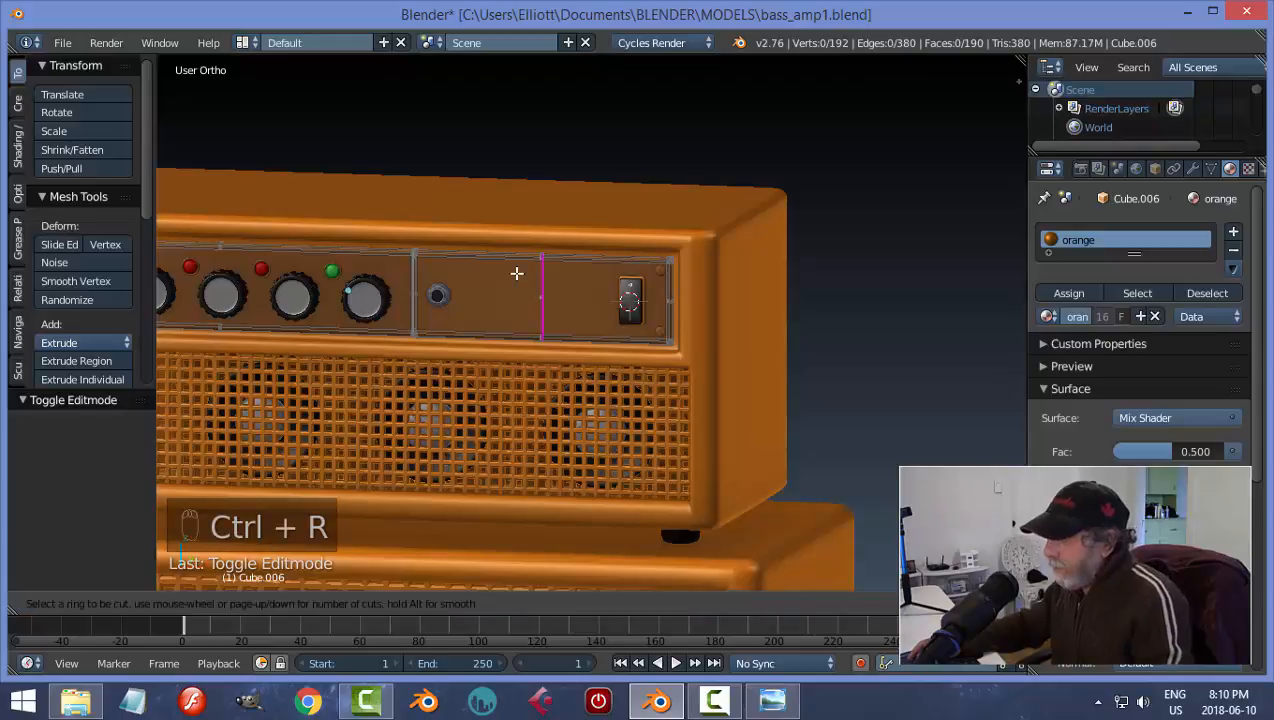
scroll(516, 273, "up", 1)
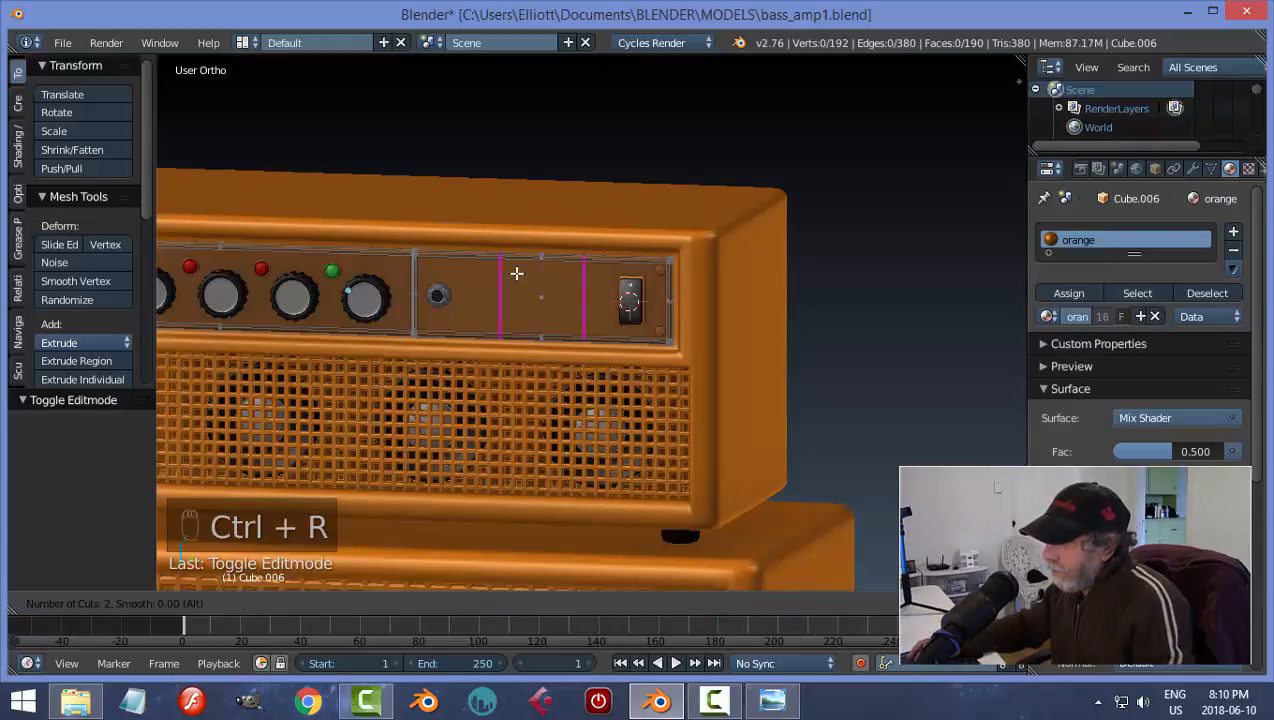
scroll(516, 273, "up", 1)
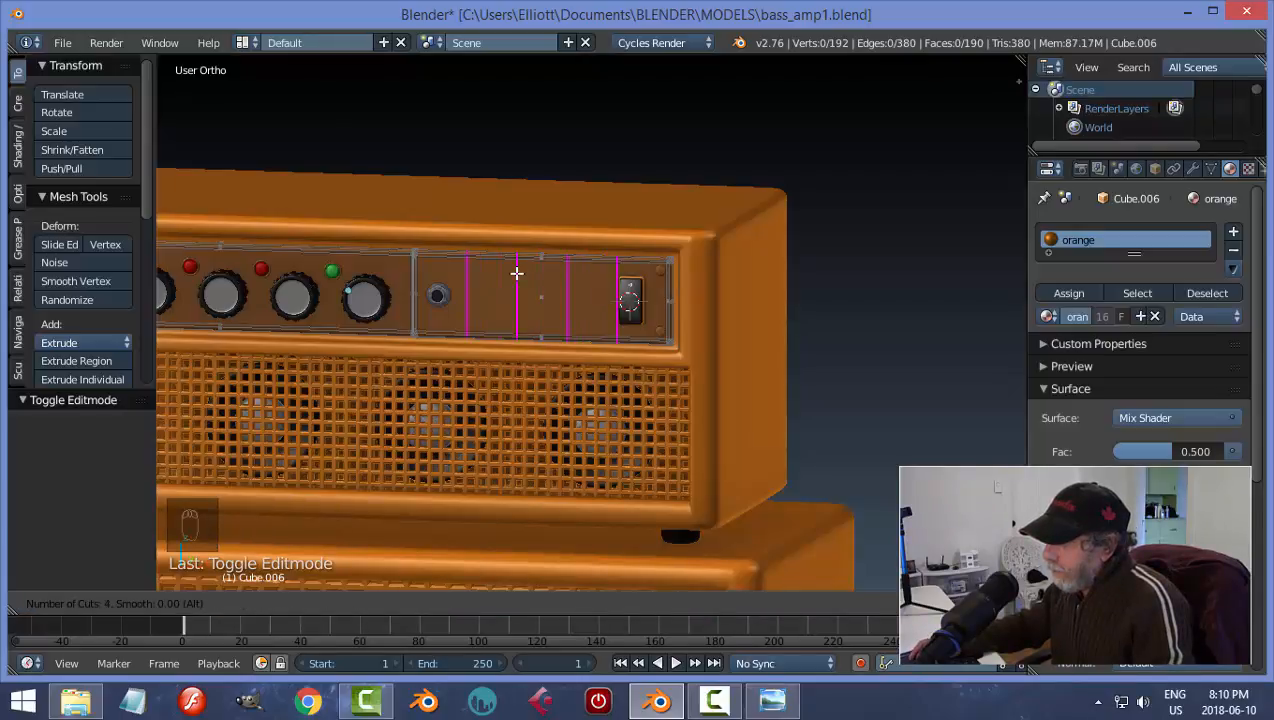
left_click(516, 273)
right_click(516, 273)
- Scale the four loop cuts to about 0.57 along X and shift them slightly toward the jack
key("s")
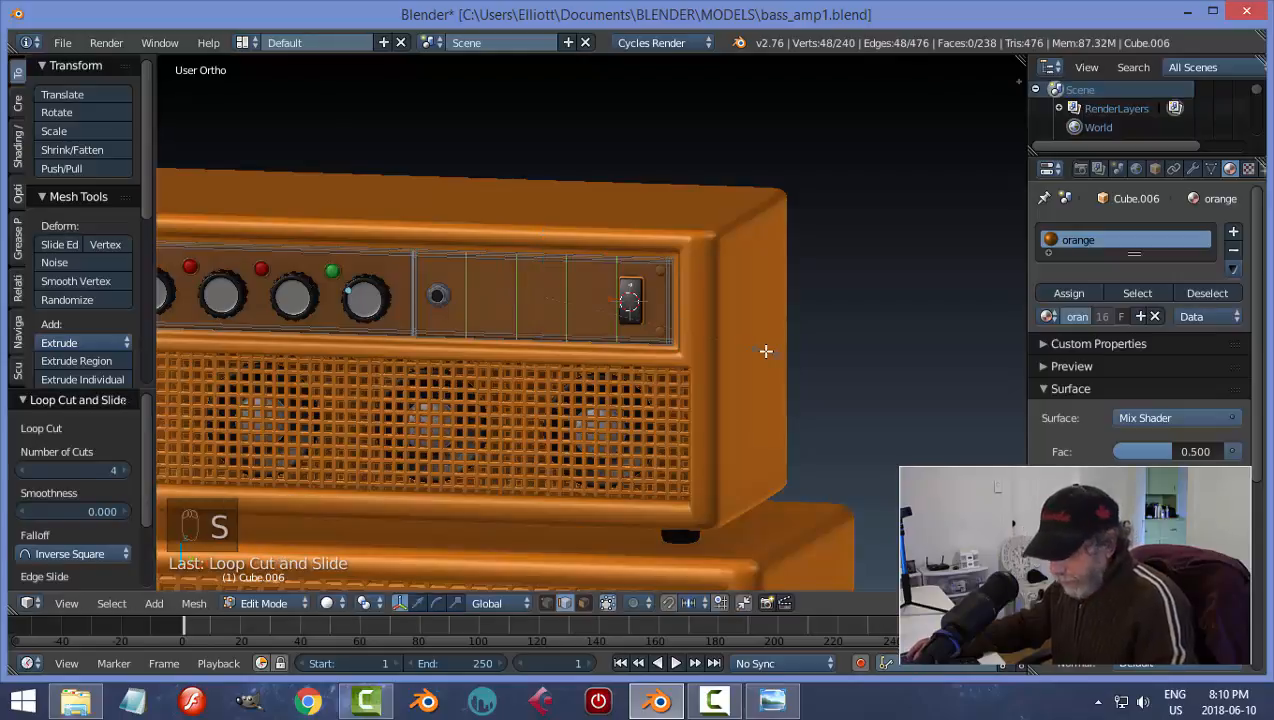
key("x")
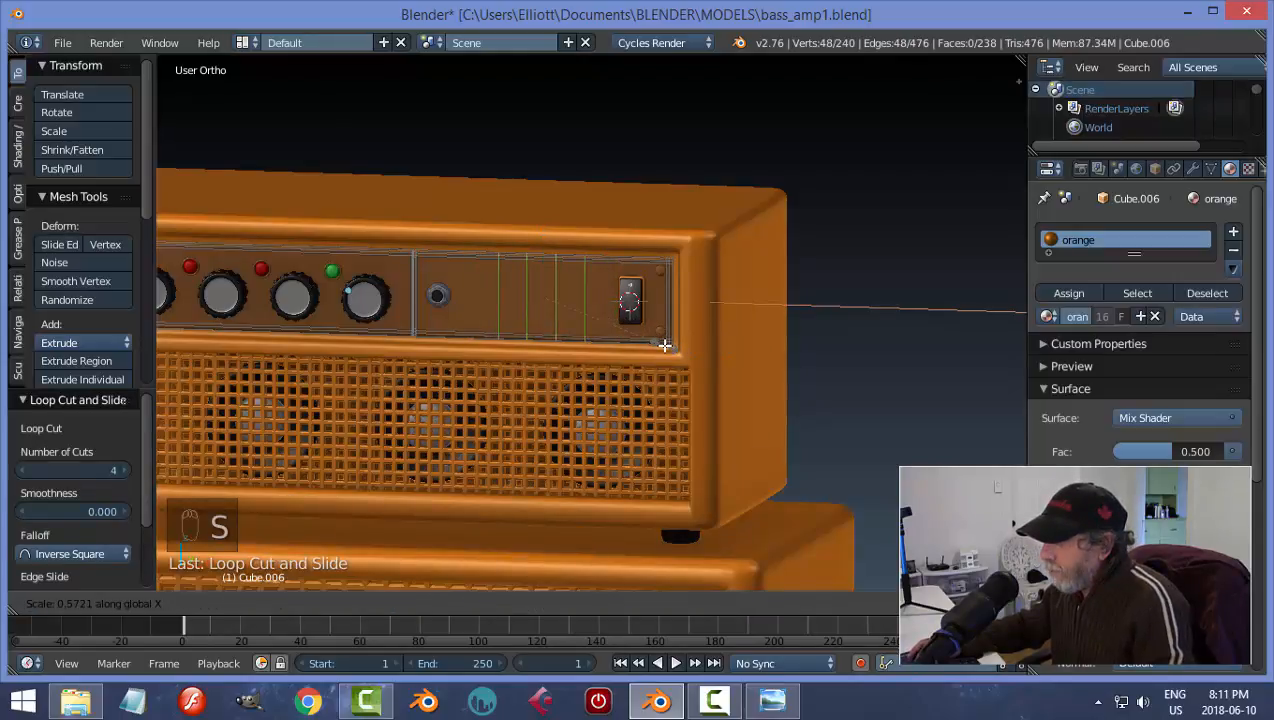
left_click(665, 345)
left_click_drag(606, 301, 592, 303)
key("a")
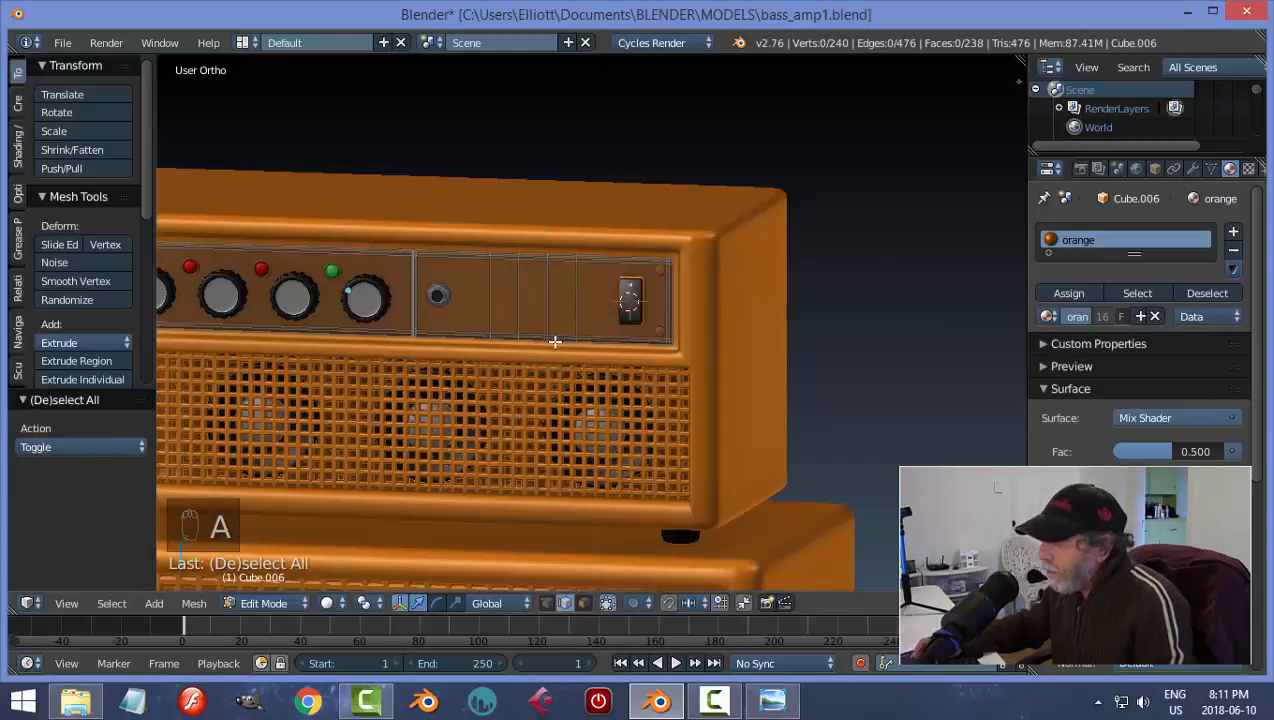
- Select the two outer face strips between the cuts and narrow each about its own centre to 0.522 along X
scroll(555, 341, "up", 3)
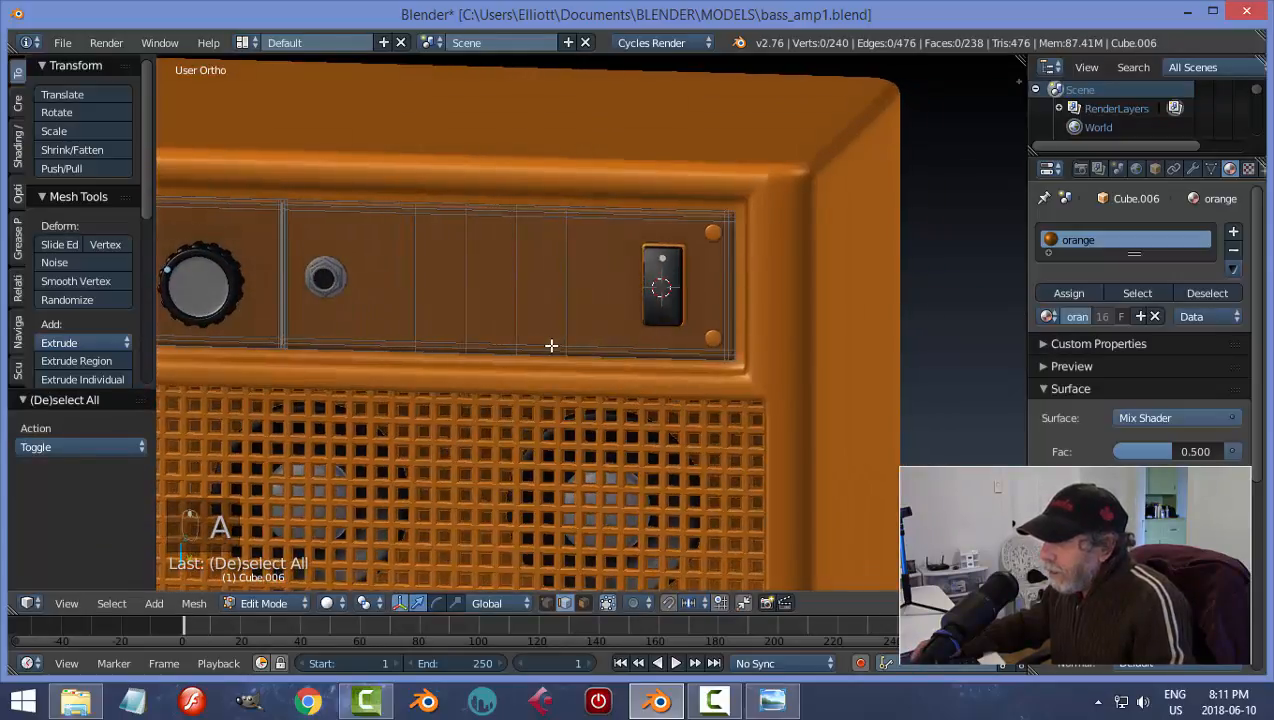
key("ctrl+Tab")
left_click(535, 347)
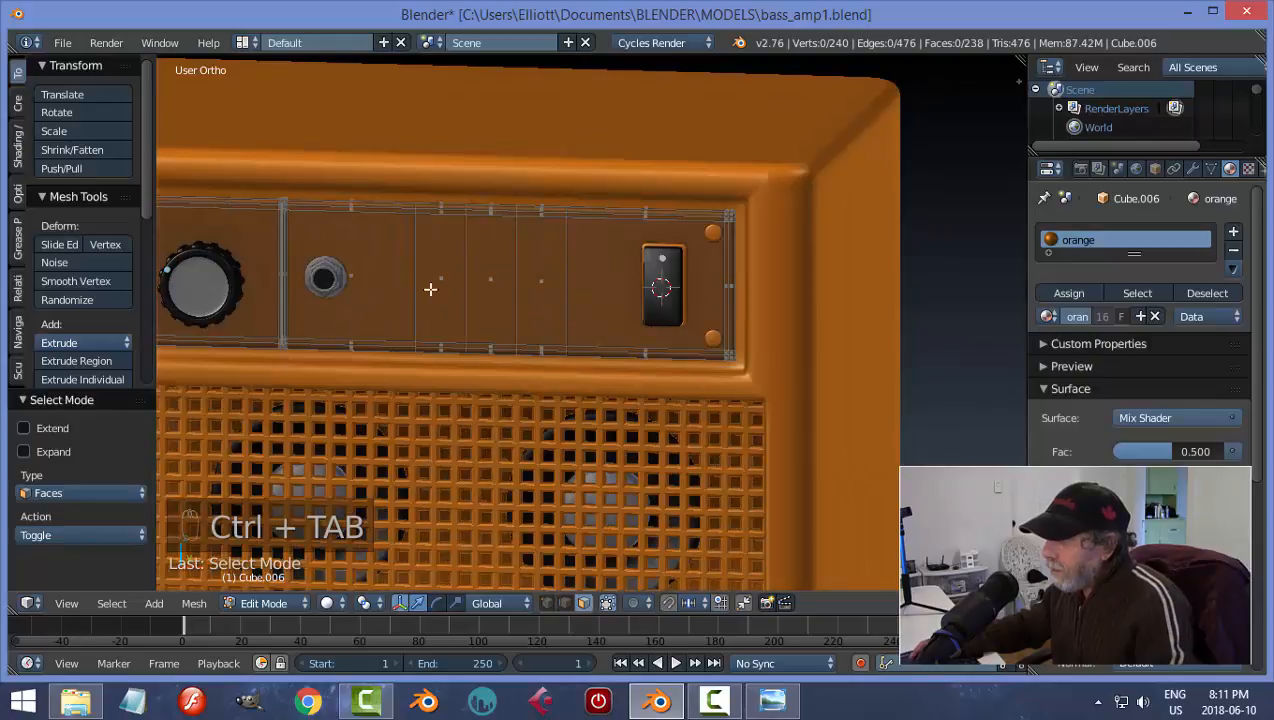
right_click(462, 231, "alt")
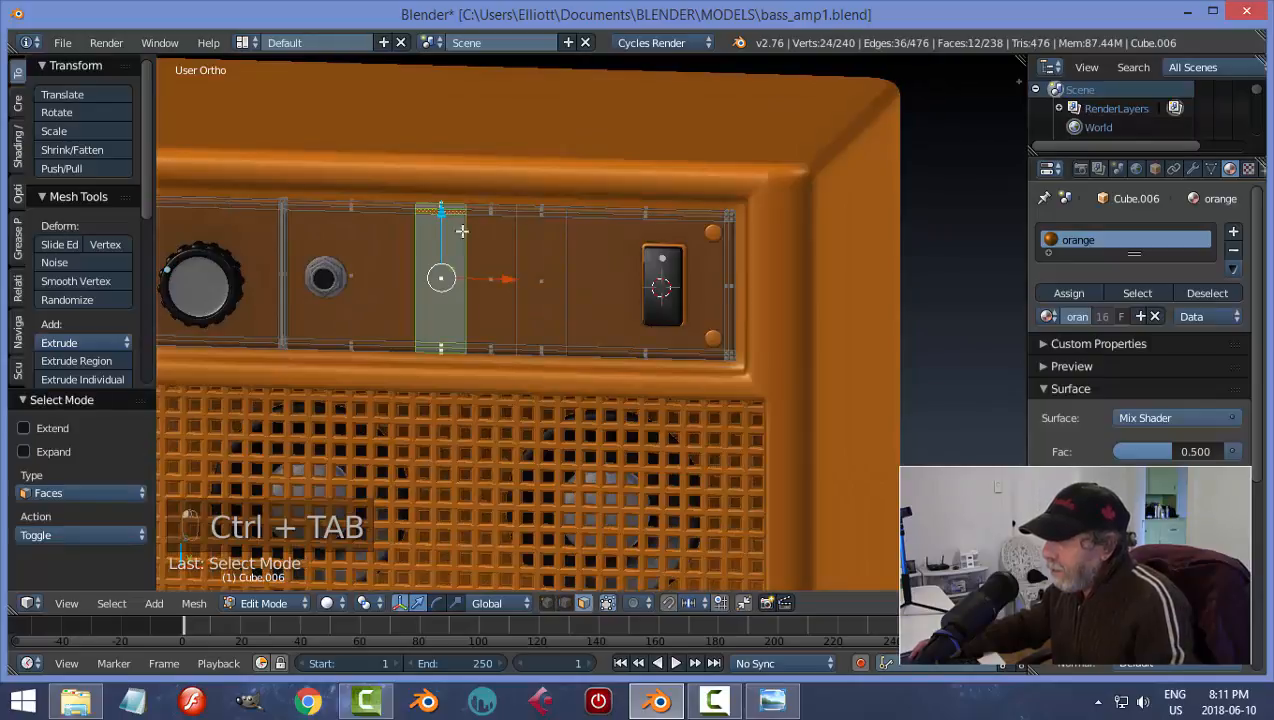
right_click(547, 213, "alt+shift")
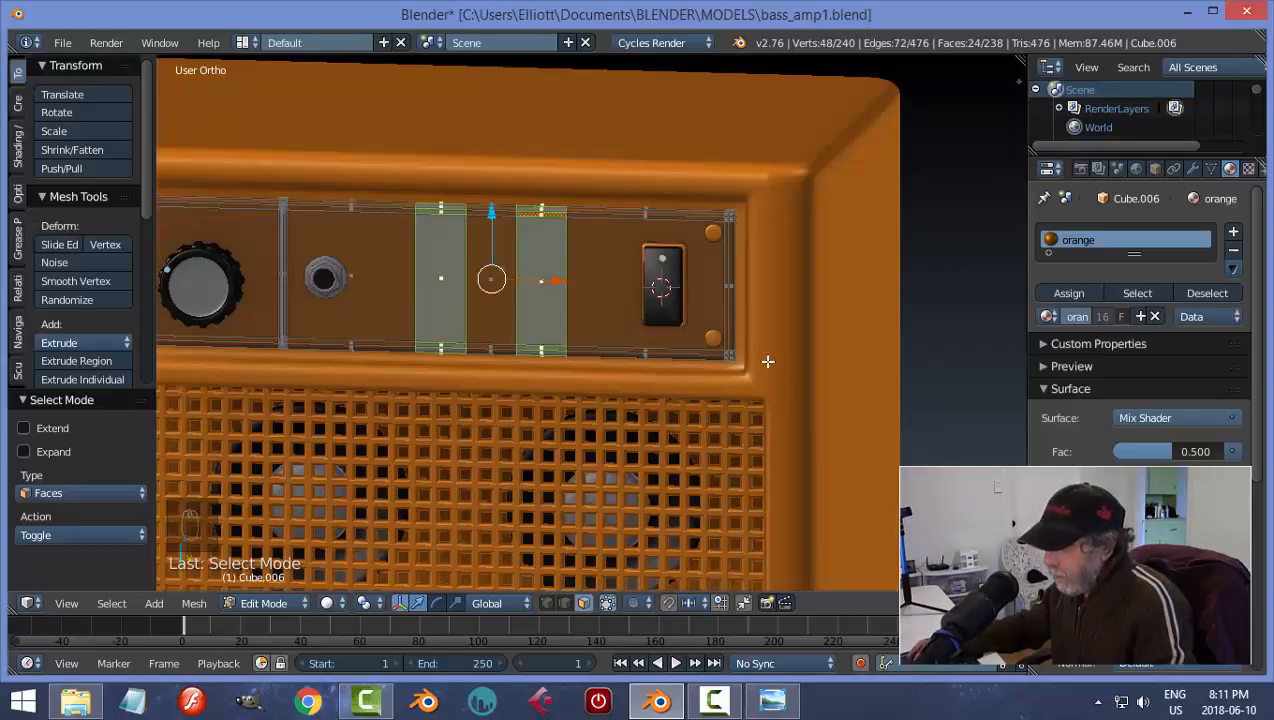
left_click(365, 602)
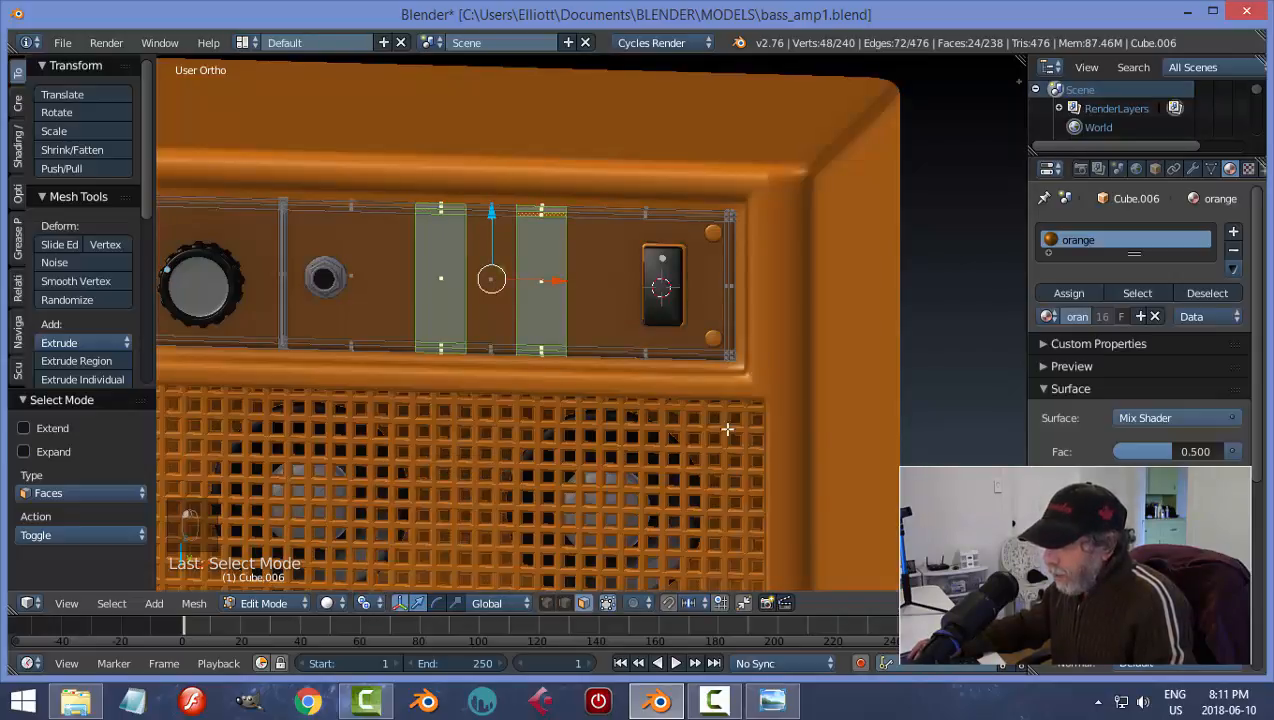
key("s")
key("x")
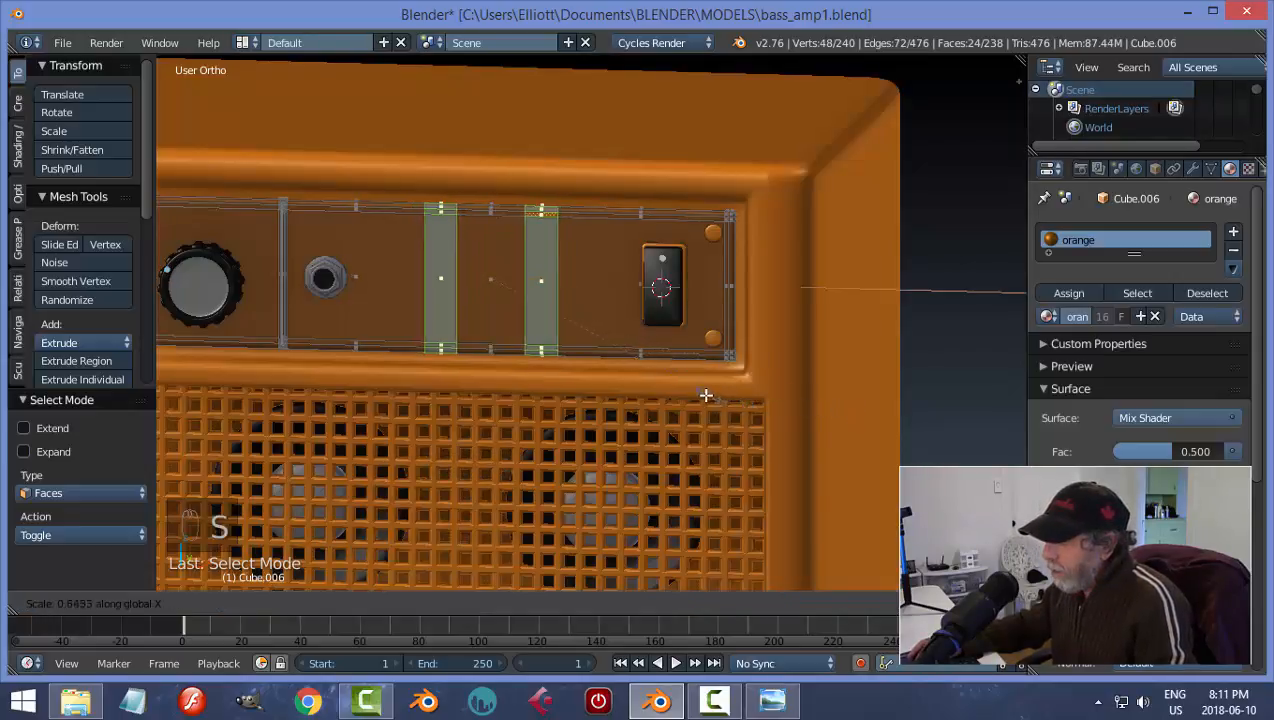
left_click(611, 392)
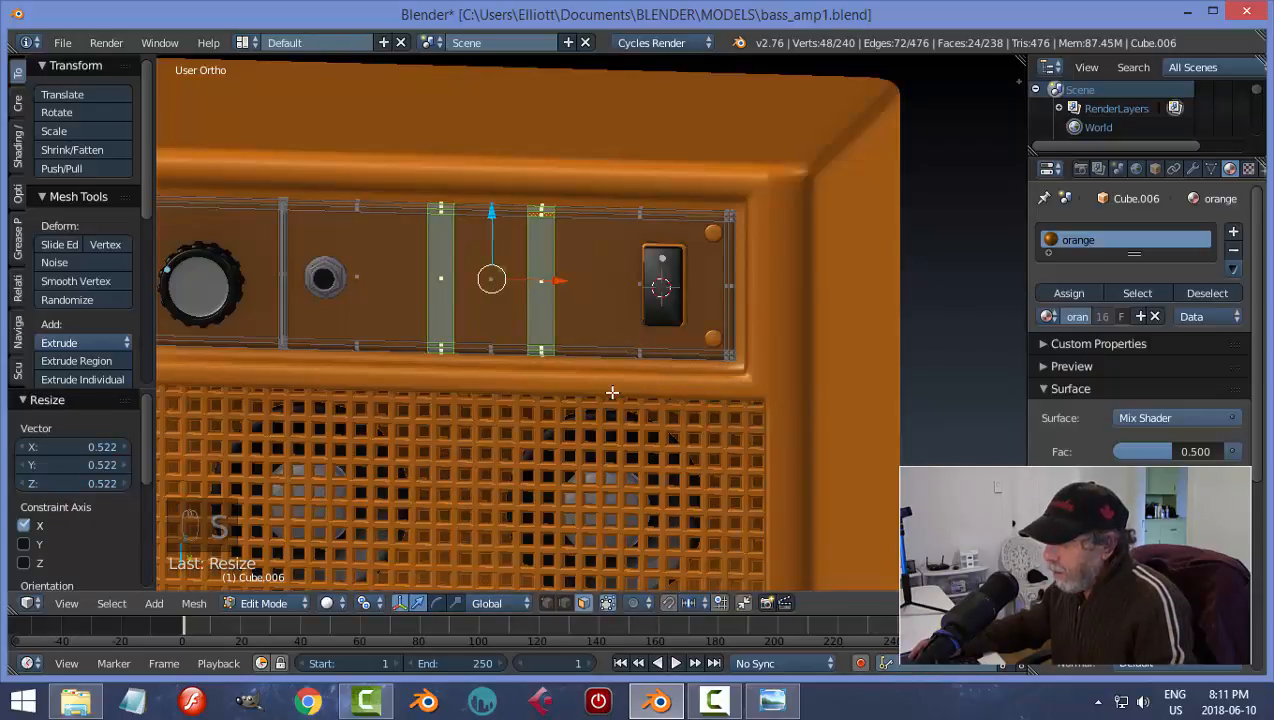
- Select only the front faces of the two narrow strips and inset them by 0.0071
key("a")
right_click(443, 262)
right_click(540, 259, "shift")
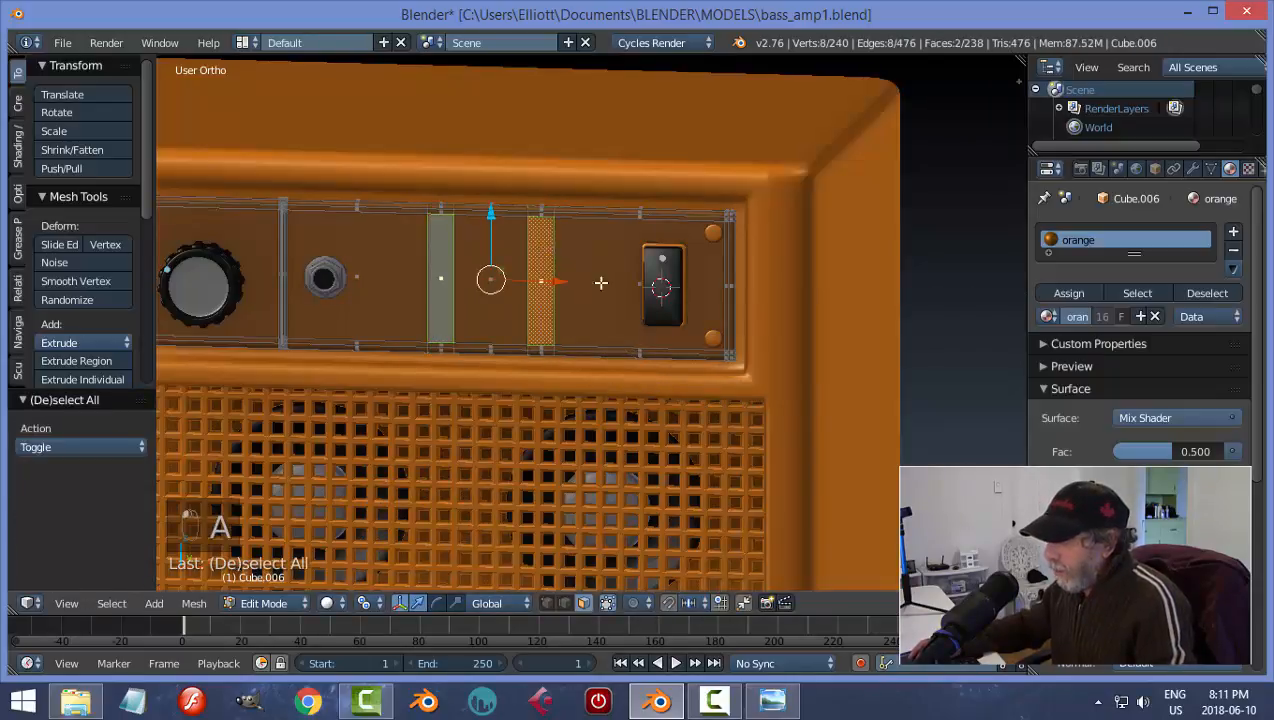
key("i")
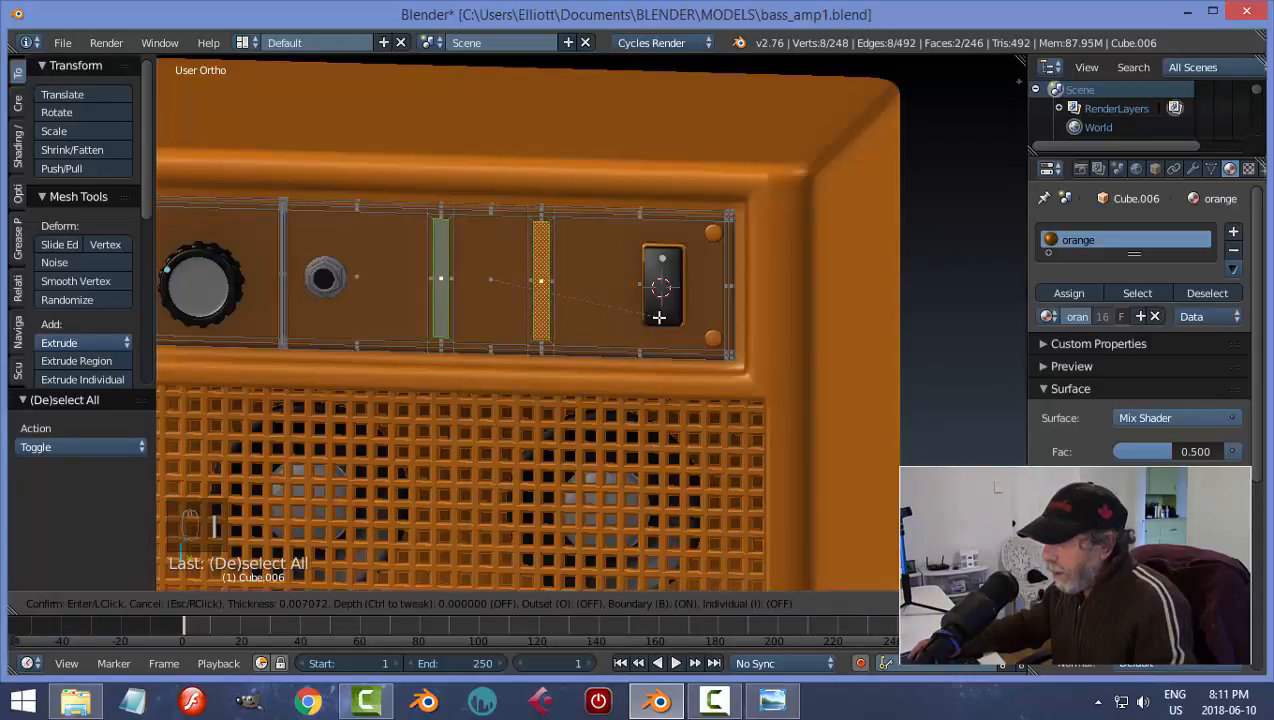
left_click(659, 317)
- Extrude the two inset faces and push them 0.004 into the plate along Y to form recessed slots
middle_click_drag(659, 317, 671, 371)
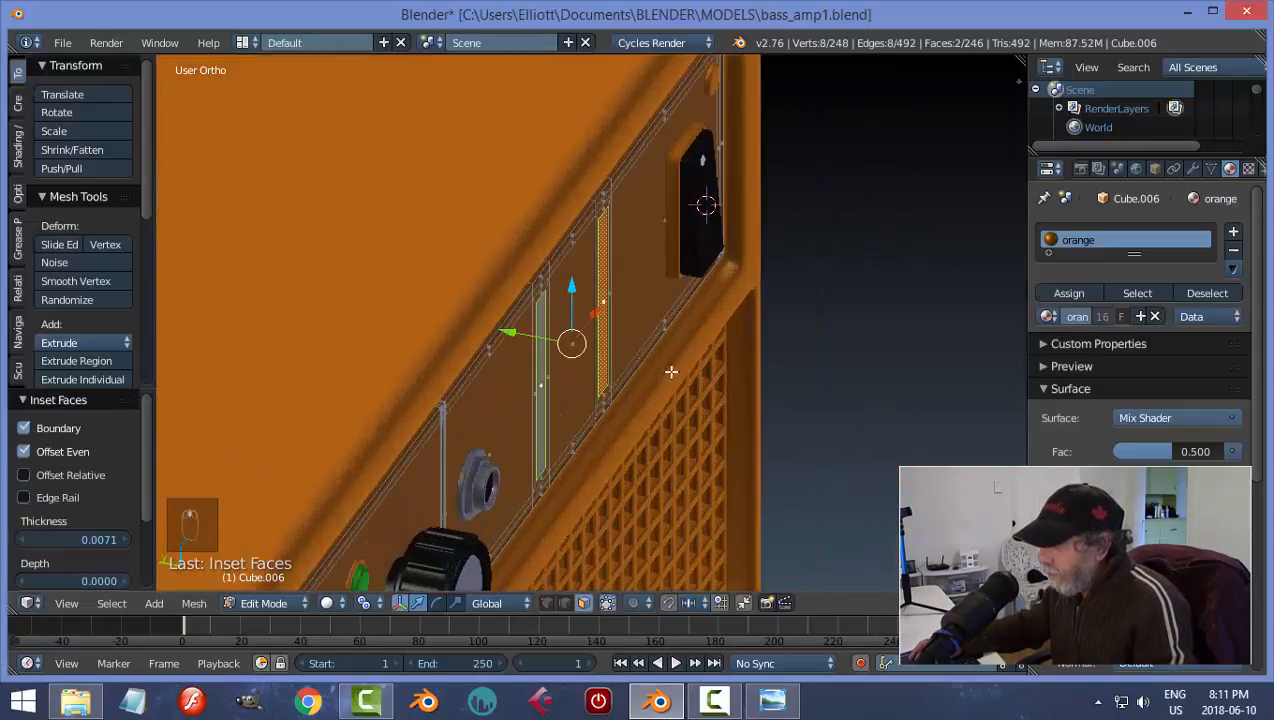
key("e")
right_click(549, 360)
key("e")
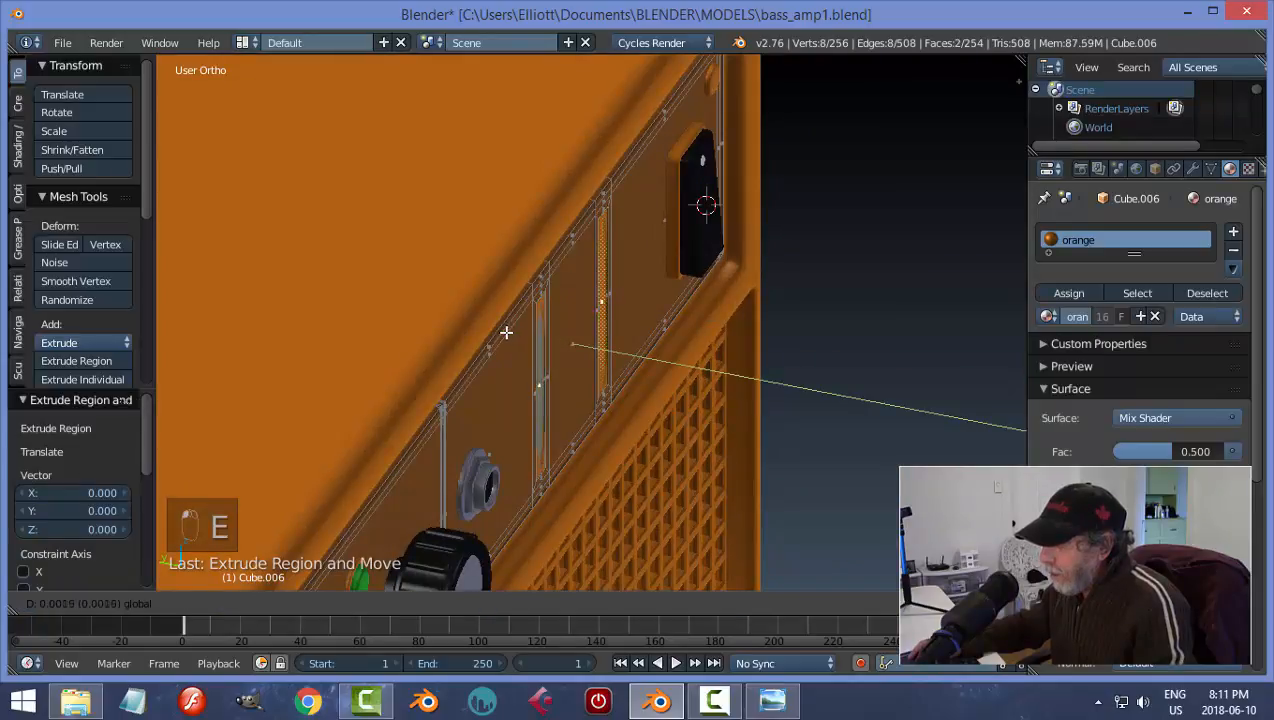
left_click(503, 332)
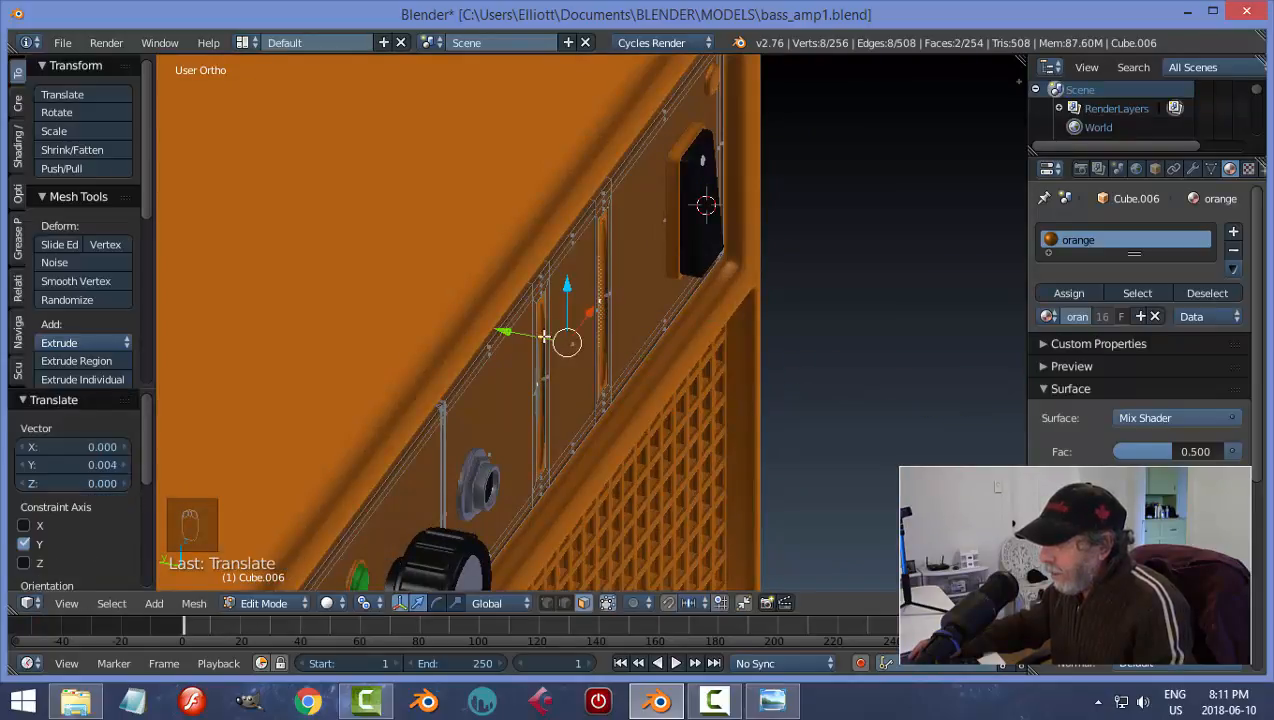
- Add horizontal loop cuts close to the upper and lower ends of both slots, then leave Edit Mode
middle_click_drag(503, 332, 711, 364)
key("ctrl+r")
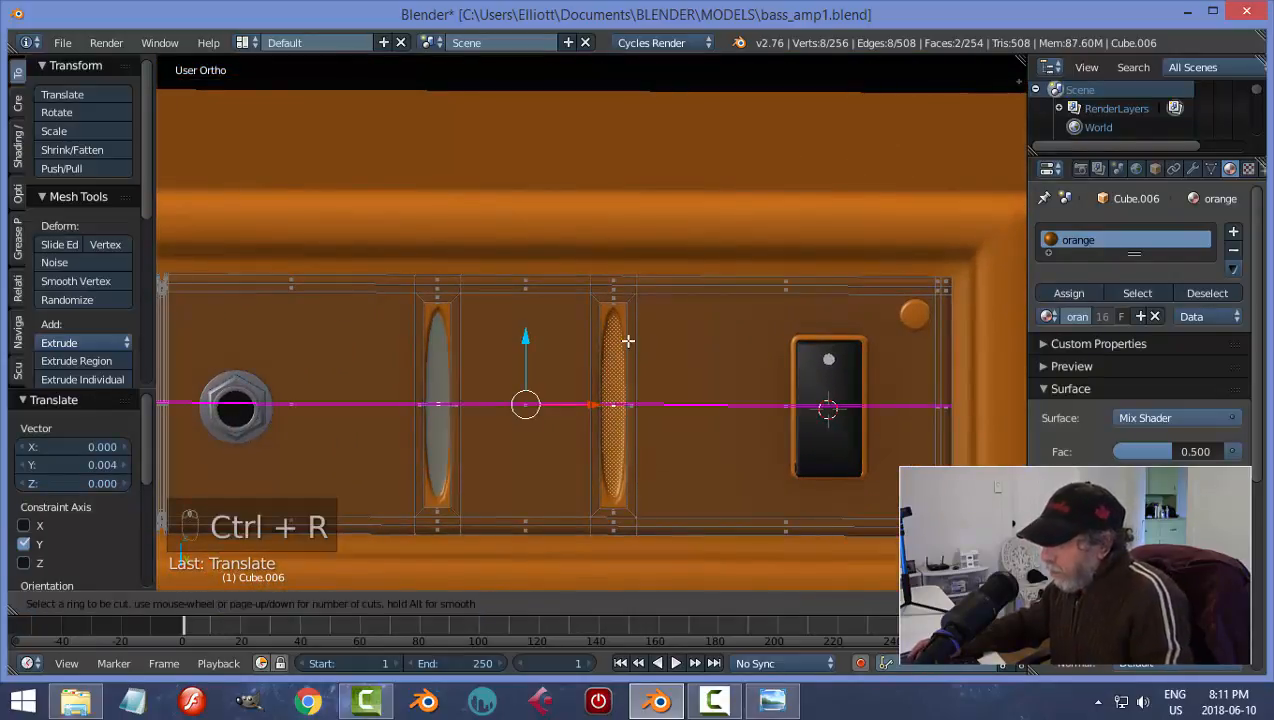
left_click(632, 330)
left_click(638, 243)
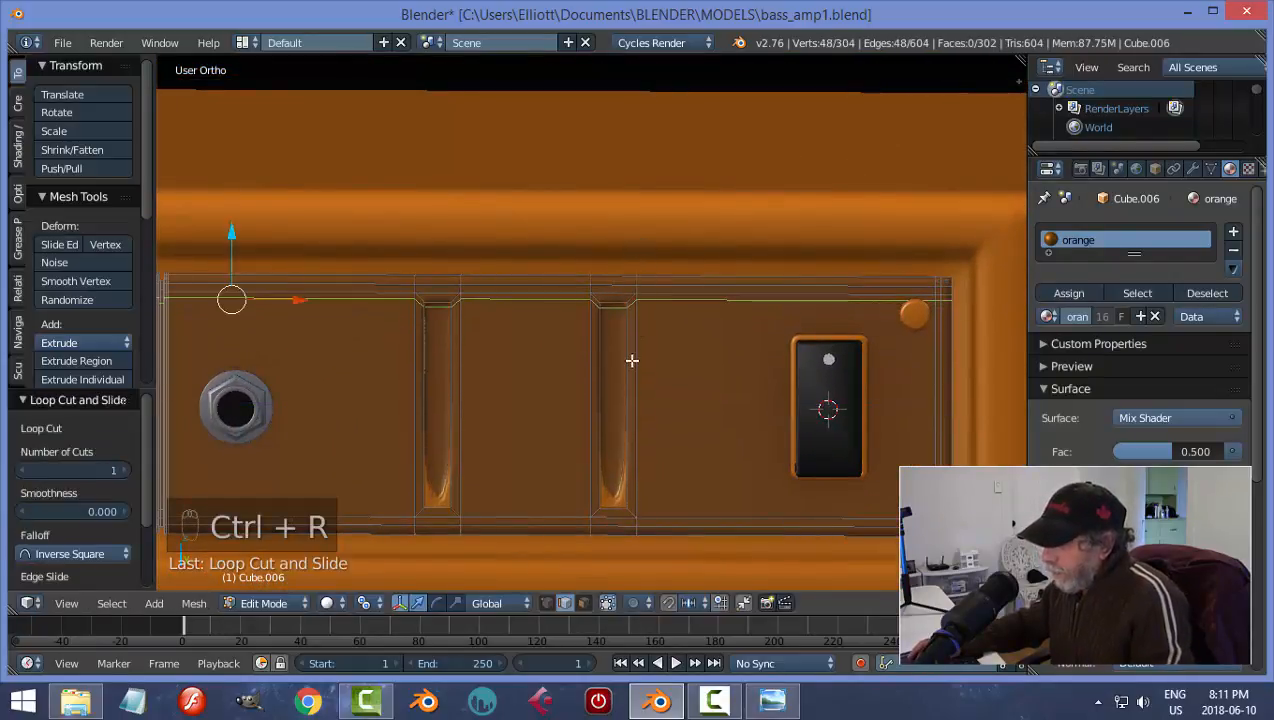
key("ctrl+r")
left_click(632, 365)
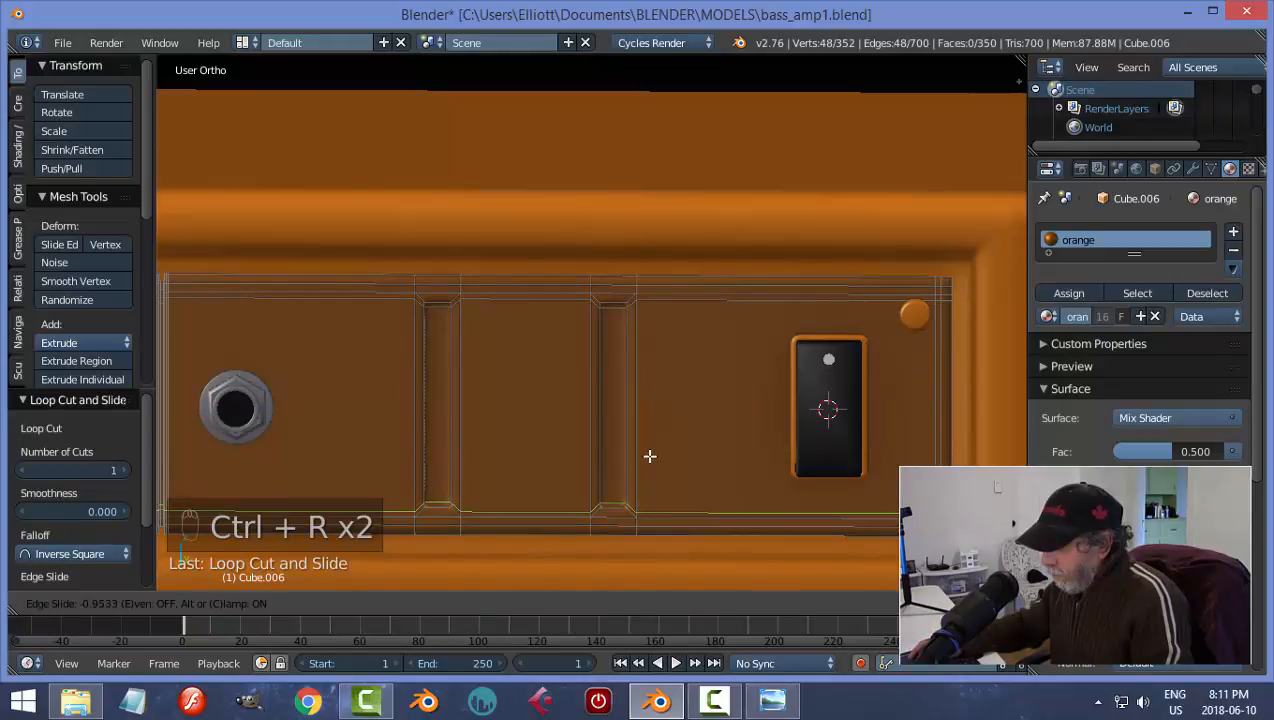
left_click(690, 454)
key("a")
key("Tab")
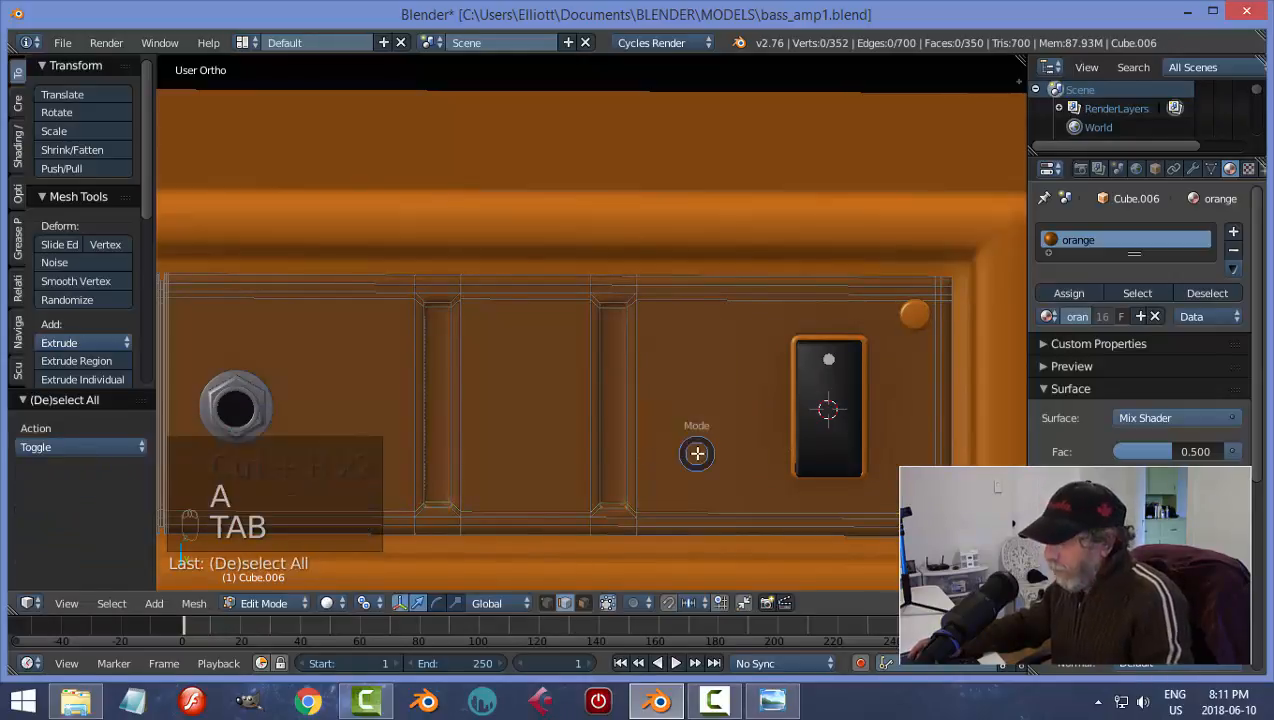
- Return to editing the plate and add a loop cut around each slot, slid close to the slot's opening
scroll(710, 438, "down", 2)
middle_click_drag(702, 446, 672, 436)
key("Tab")
left_click(812, 355)
scroll(634, 340, "up", 6)
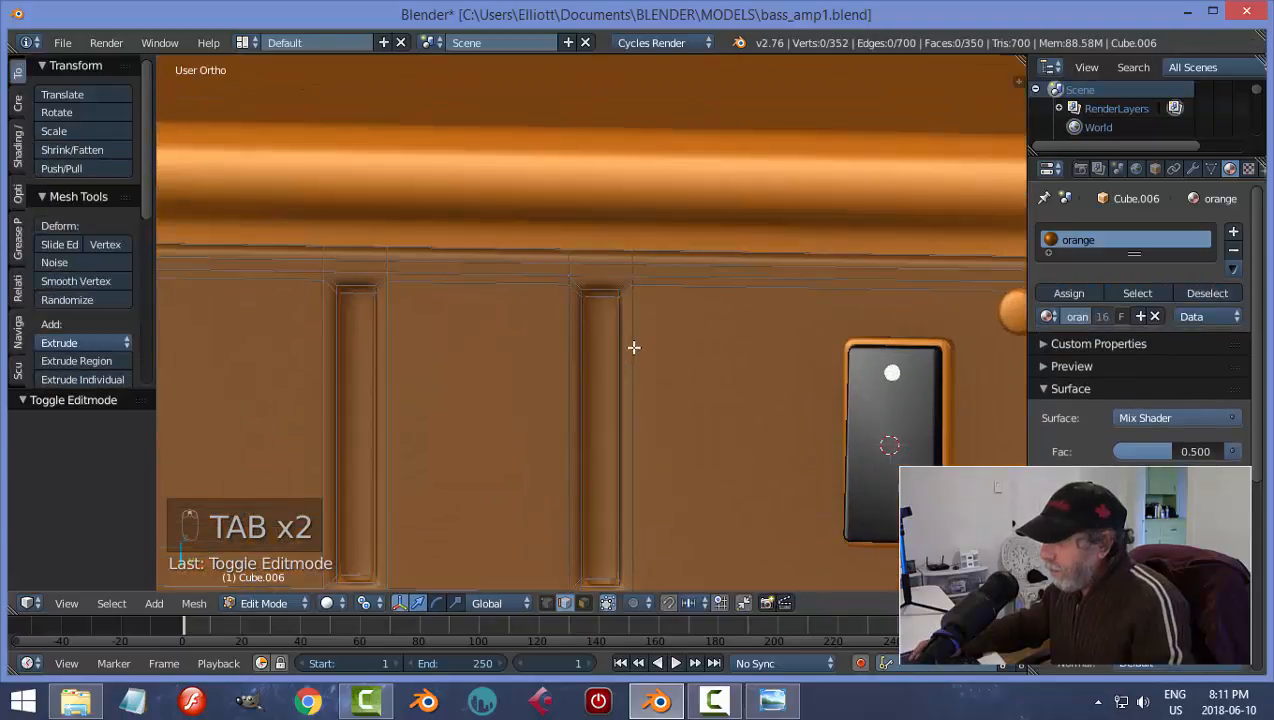
key("ctrl+r")
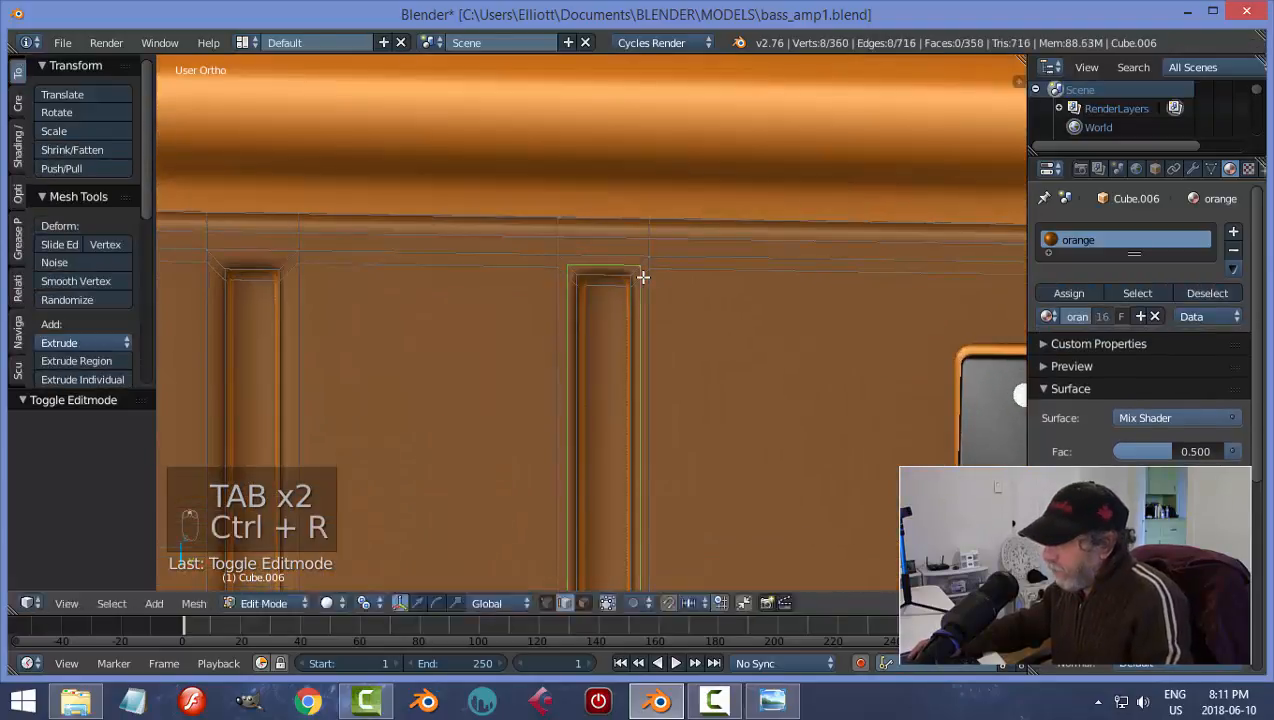
left_click(643, 277)
left_click(643, 282)
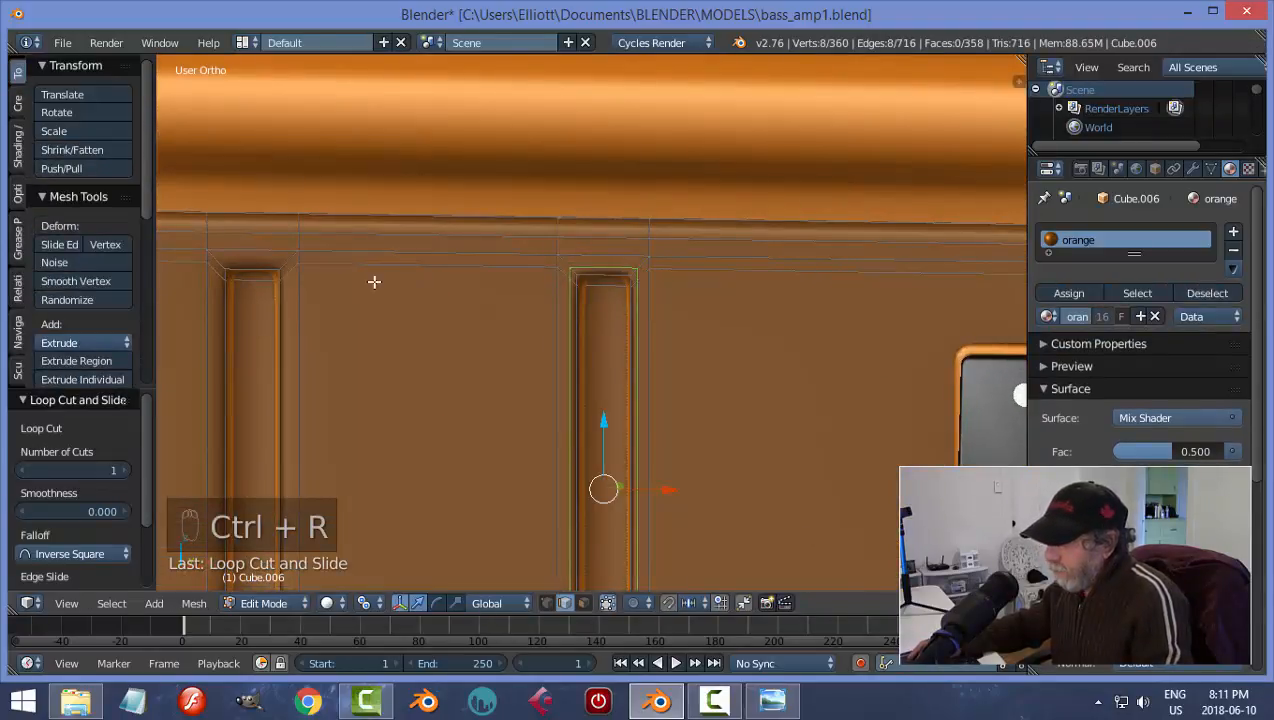
key("ctrl+r")
left_click(289, 270)
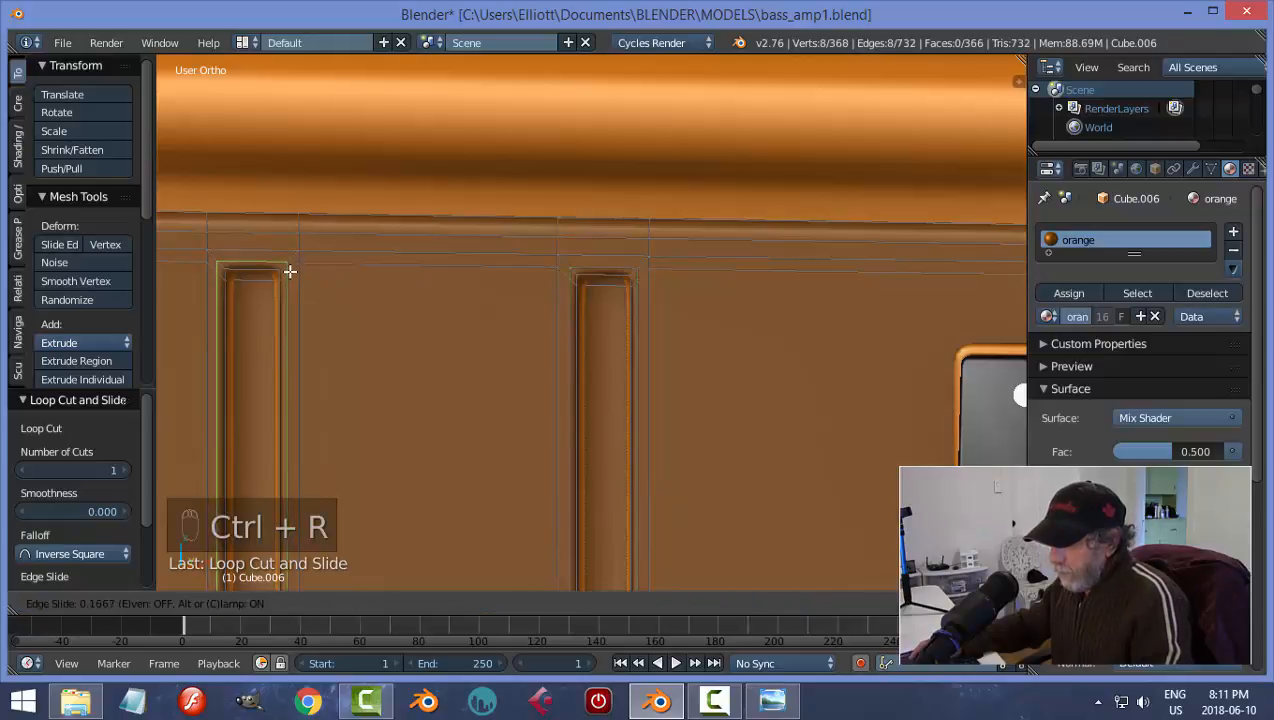
left_click(290, 274)
- Try a loop cut around the inner wall of the slot nearest the rocker switch, then undo it
middle_click_drag(617, 343, 532, 290)
key("ctrl+r")
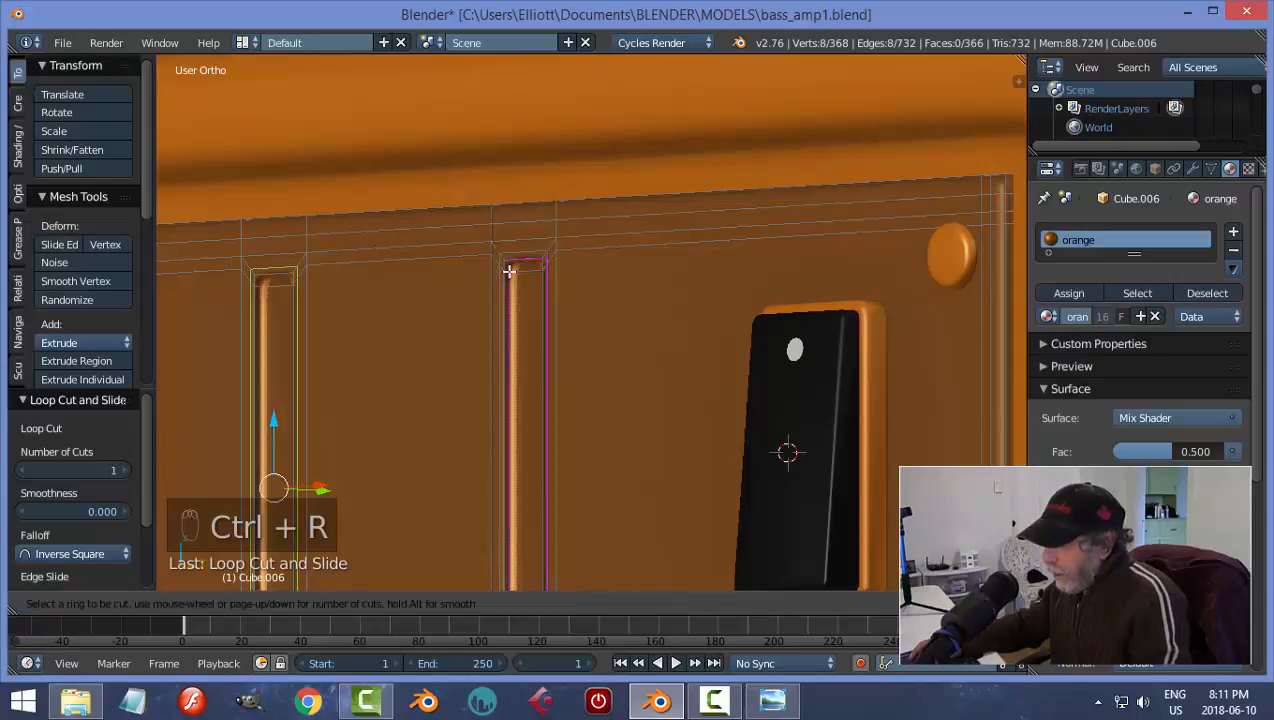
left_click(510, 272)
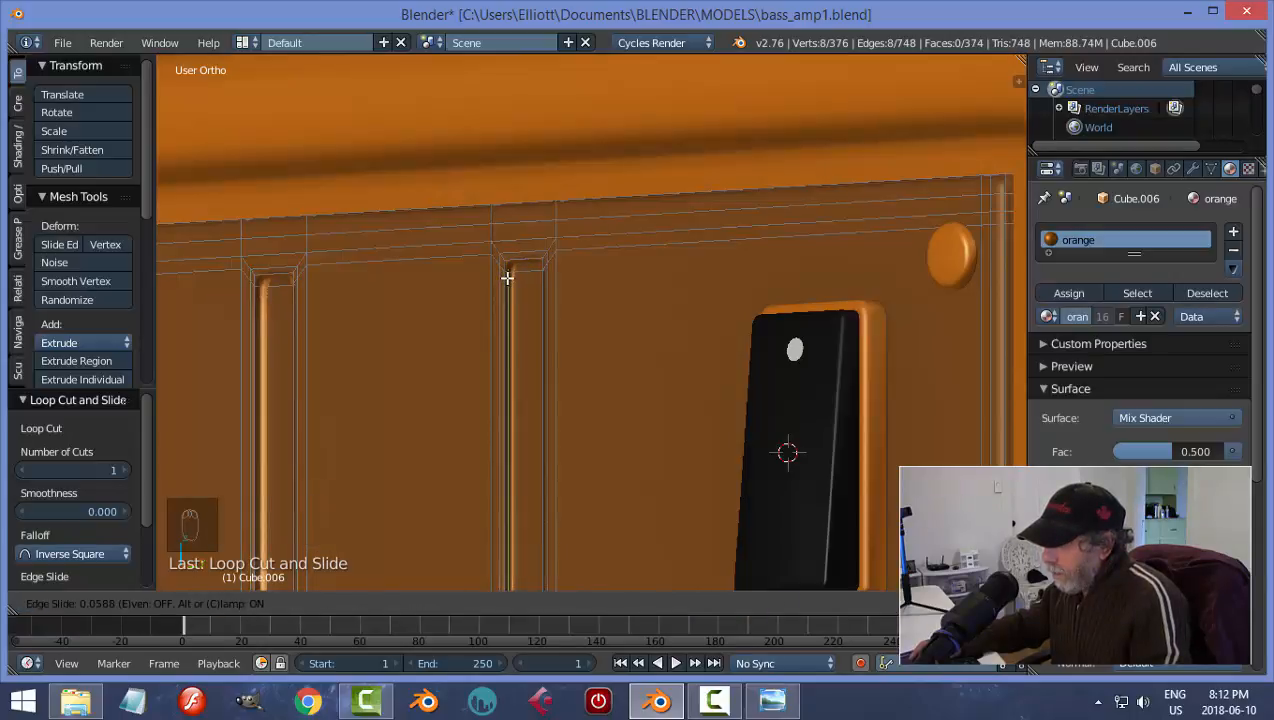
left_click(507, 278)
scroll(504, 285, "up", 3)
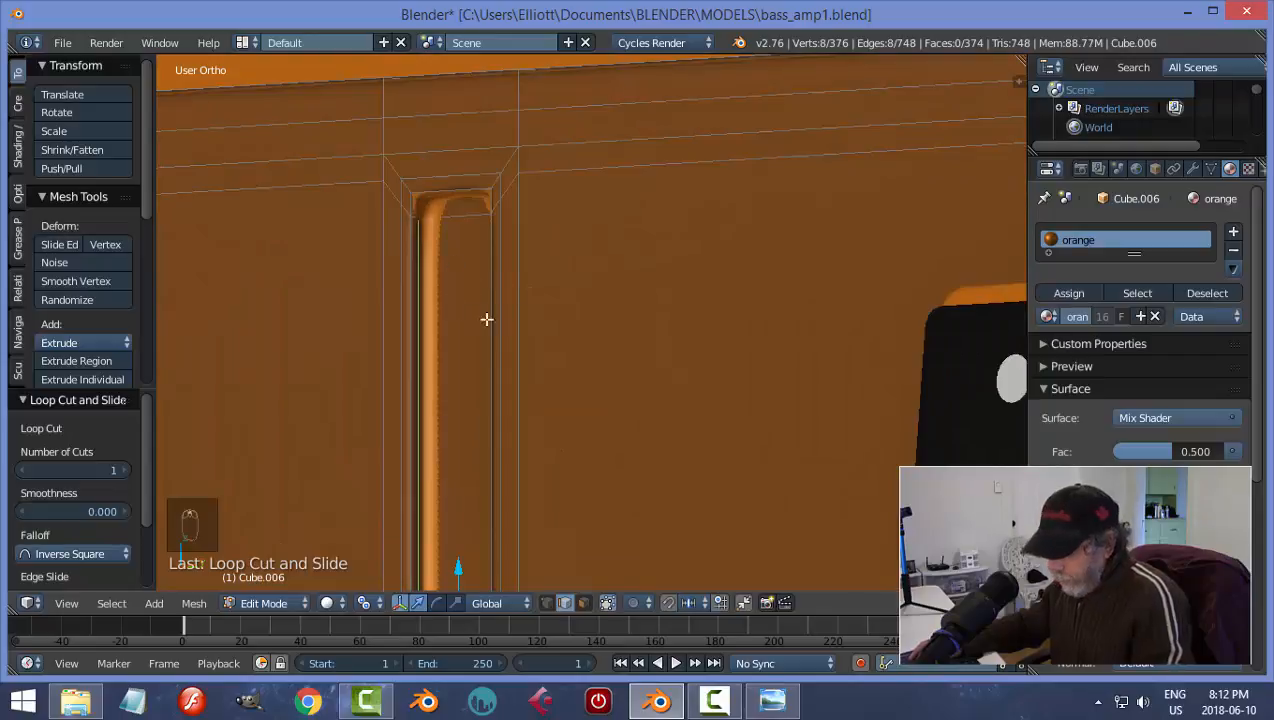
middle_click_drag(486, 319, 485, 400)
key("ctrl+z")
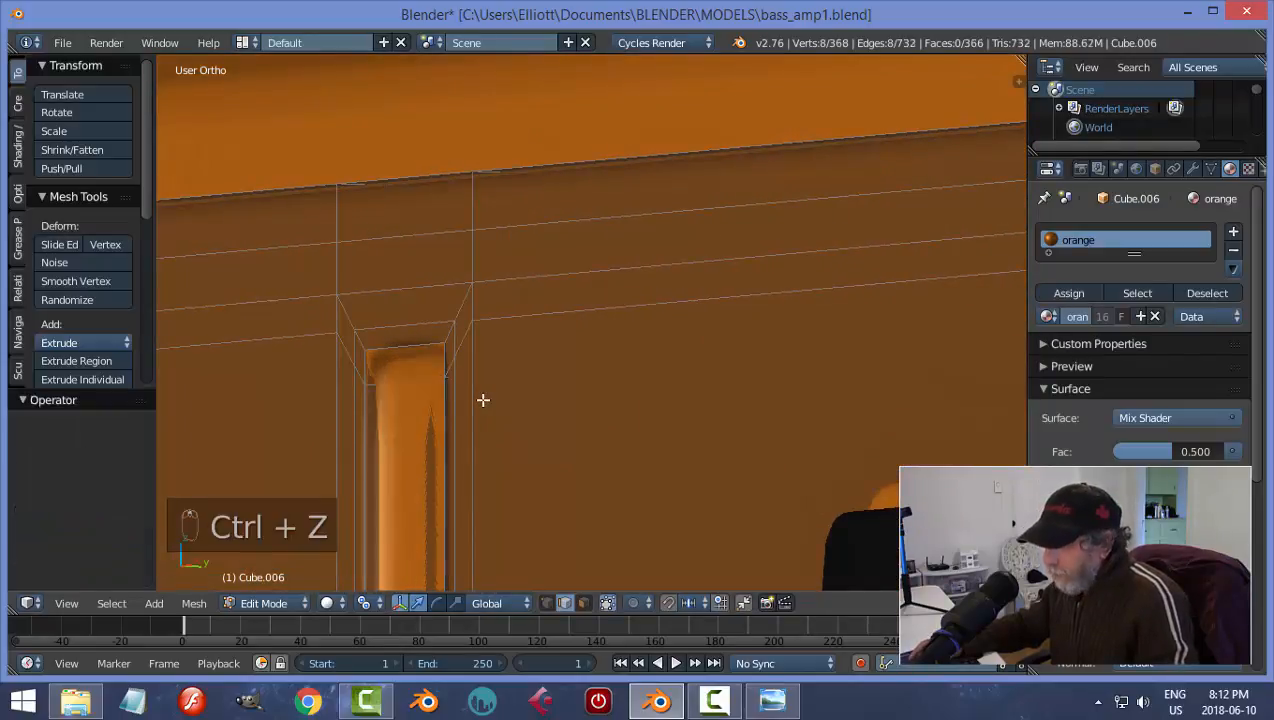
- Add two vertical loop cuts inside the slot nearest the rocker switch, sliding one close to each long side
left_click(1192, 169)
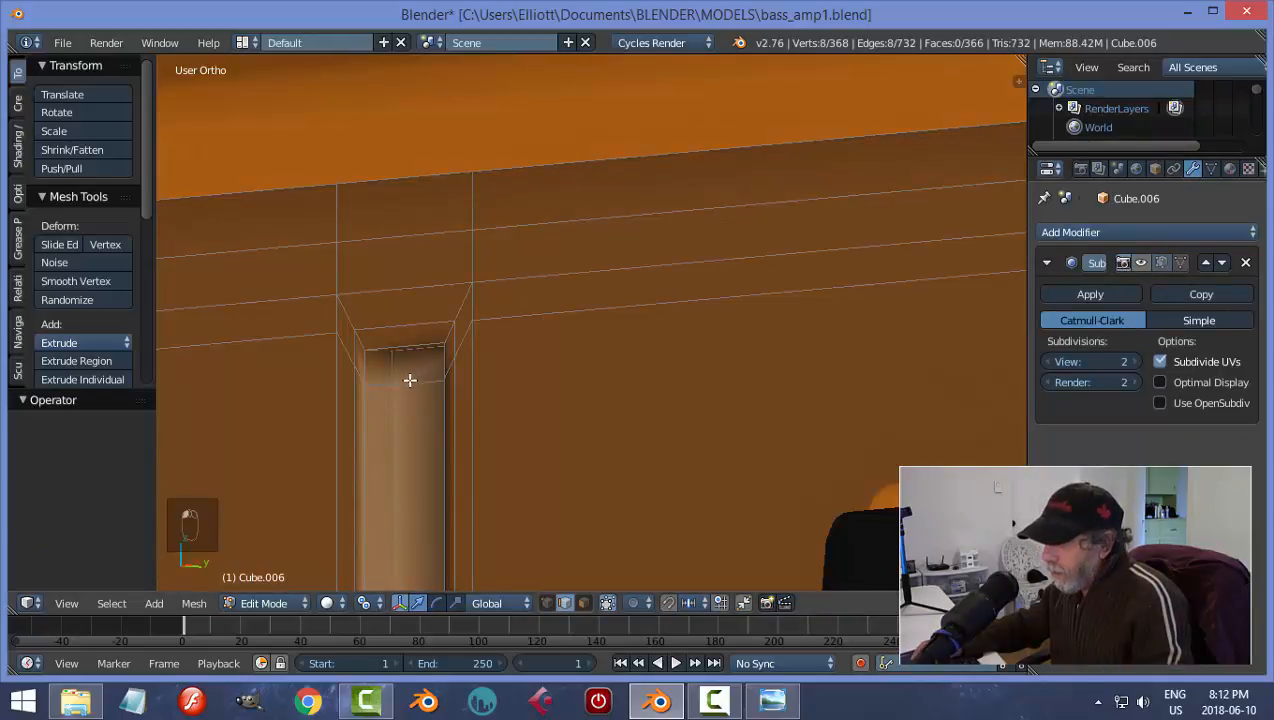
middle_click_drag(434, 385, 326, 388)
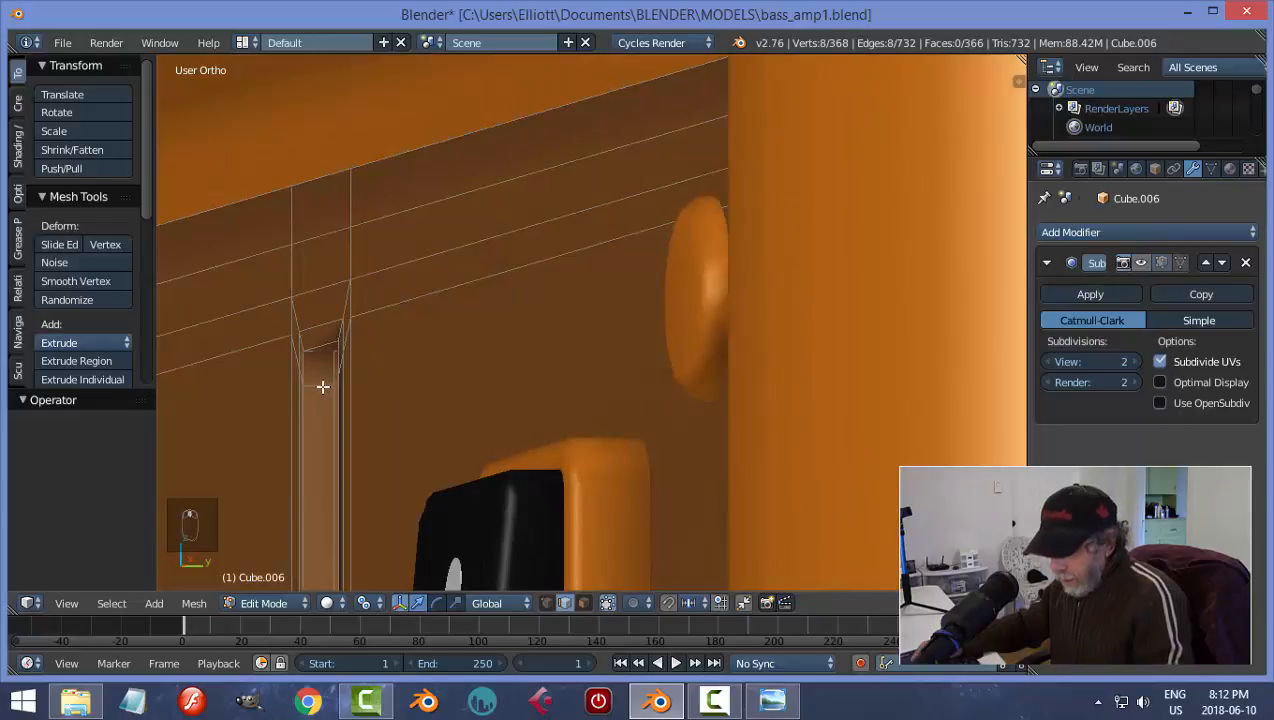
key("ctrl+r")
left_click(322, 384)
left_click(330, 388)
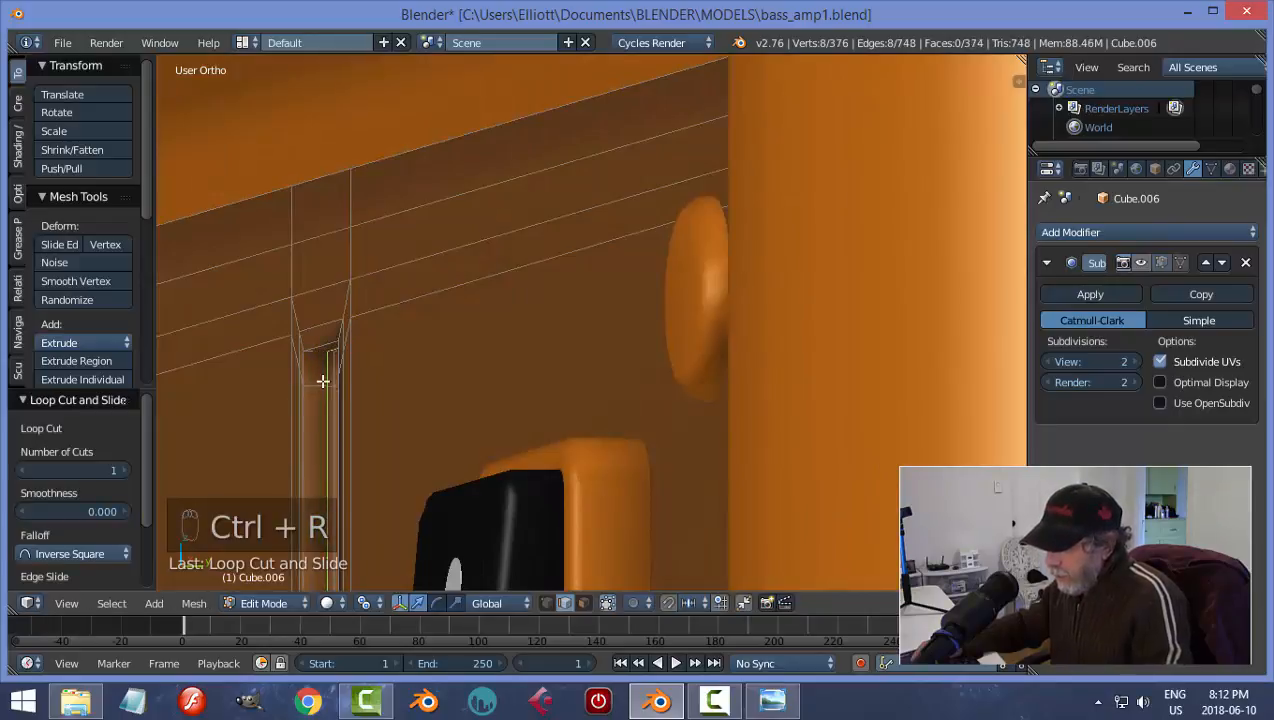
key("ctrl+r")
left_click(321, 380)
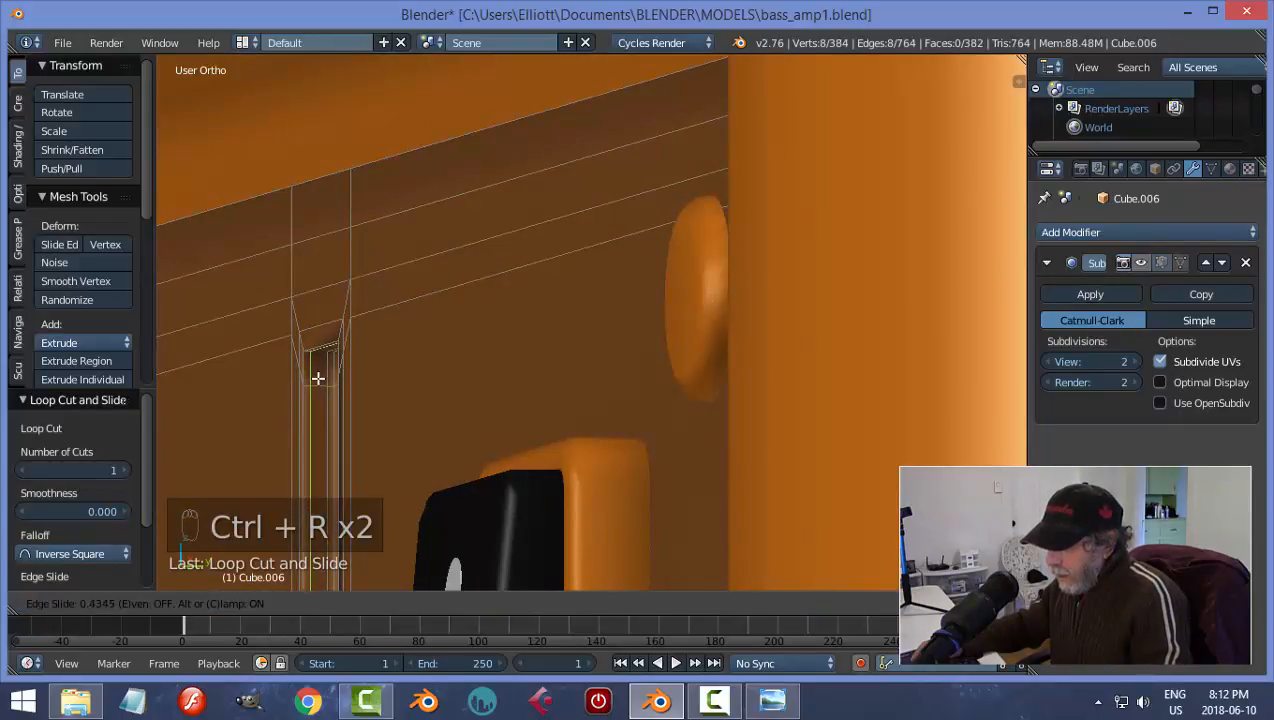
left_click(316, 380)
- Add two vertical loop cuts inside the slot nearest the jack, one close to each long side, and leave Edit Mode
middle_click_drag(313, 410, 730, 346)
middle_click_drag(408, 364, 547, 344)
middle_click_drag(535, 254, 542, 320)
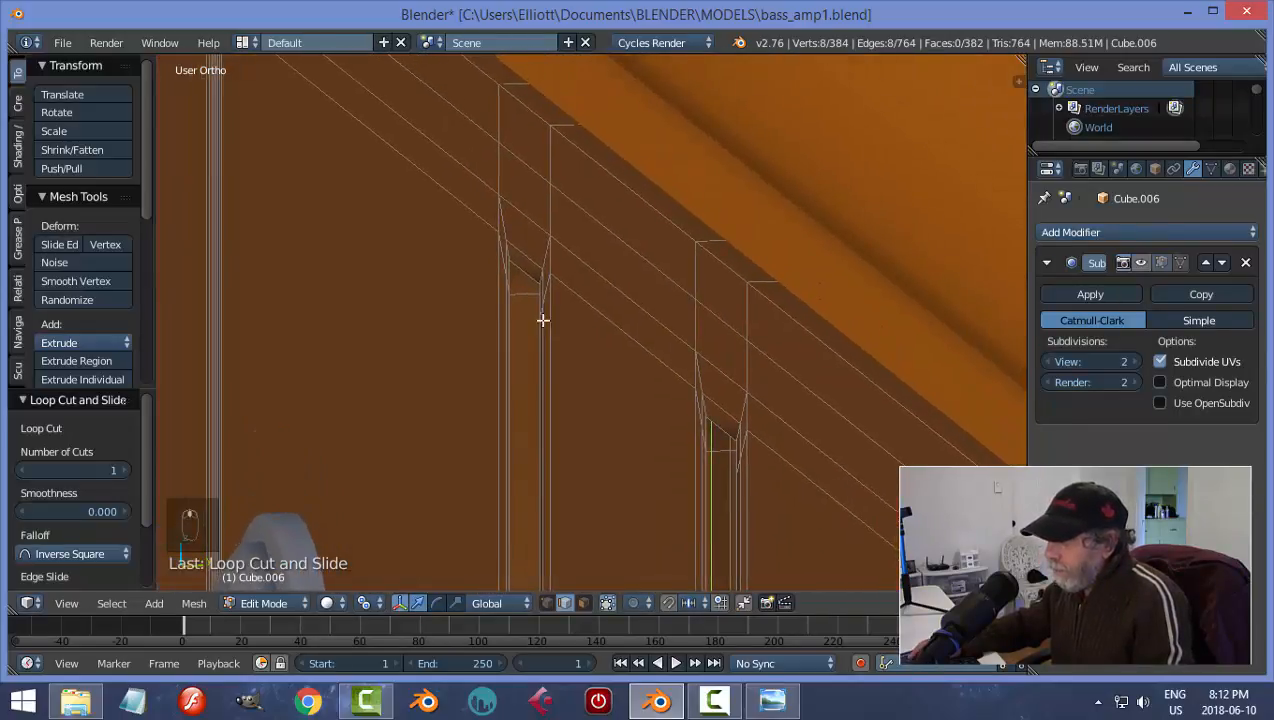
key("ctrl+r")
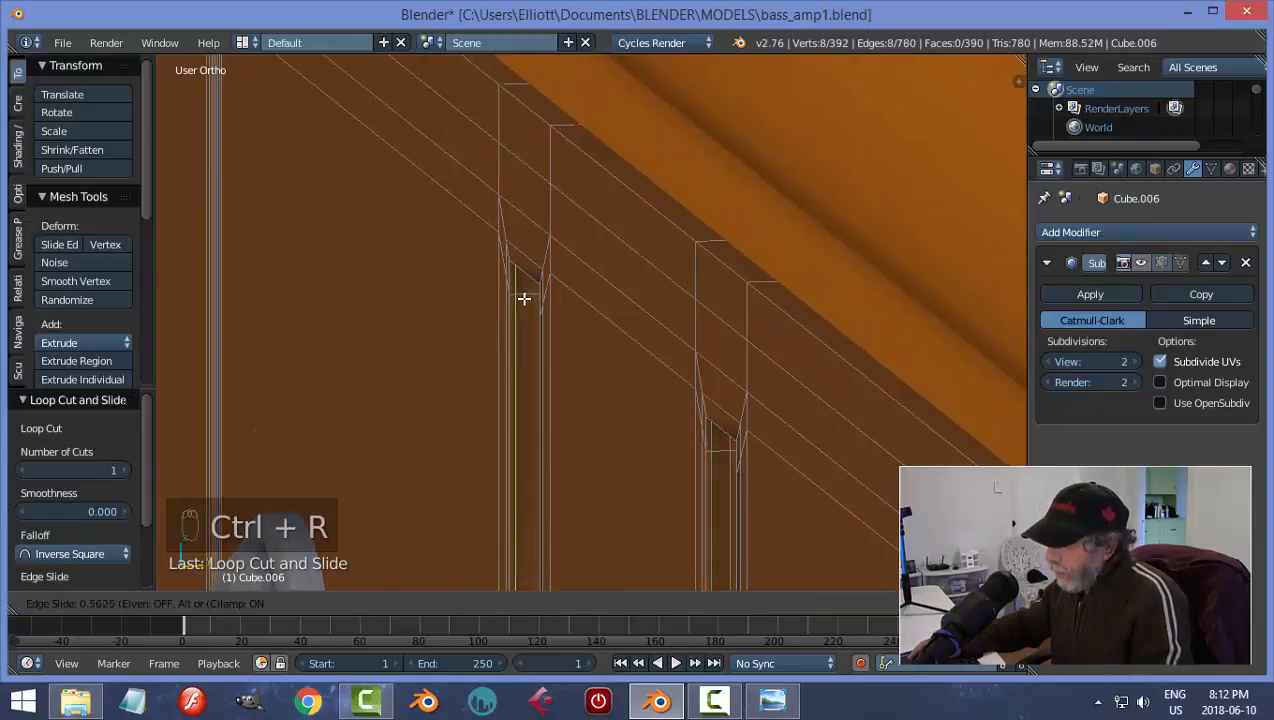
left_click(522, 298)
right_click(522, 298)
key("ctrl+r")
left_click(524, 293)
right_click(526, 293)
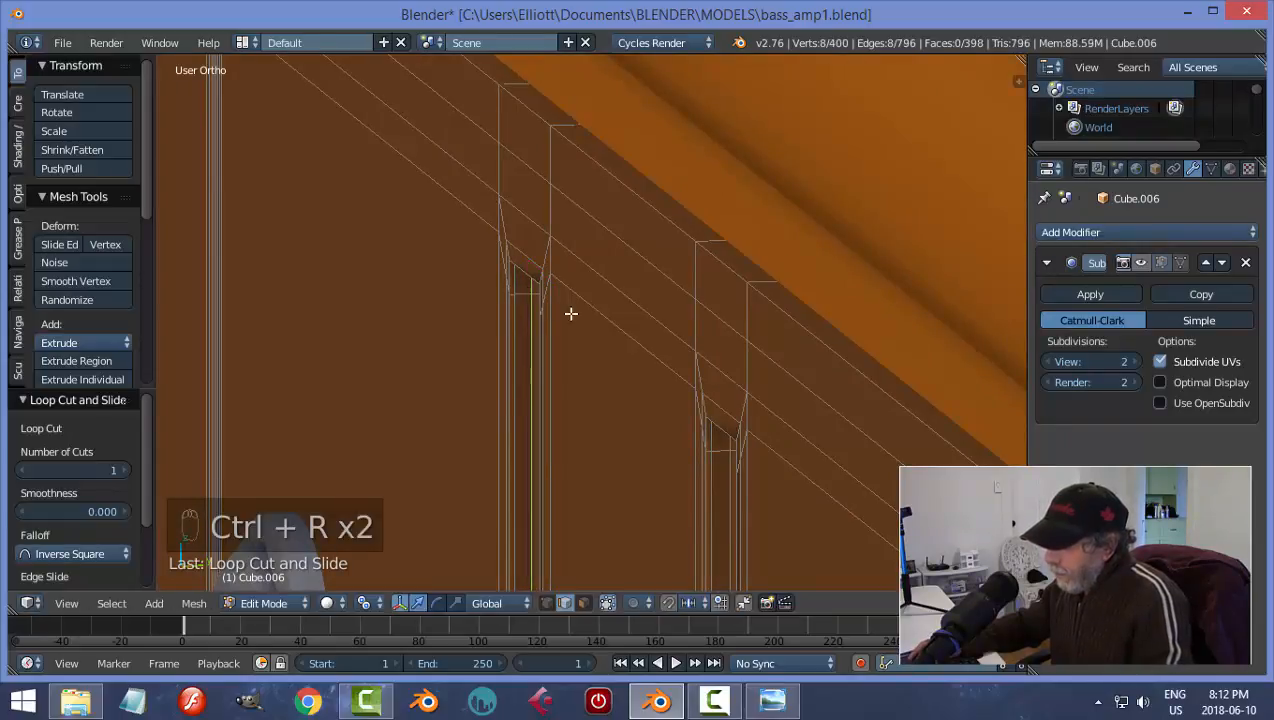
key("a")
key("Tab")
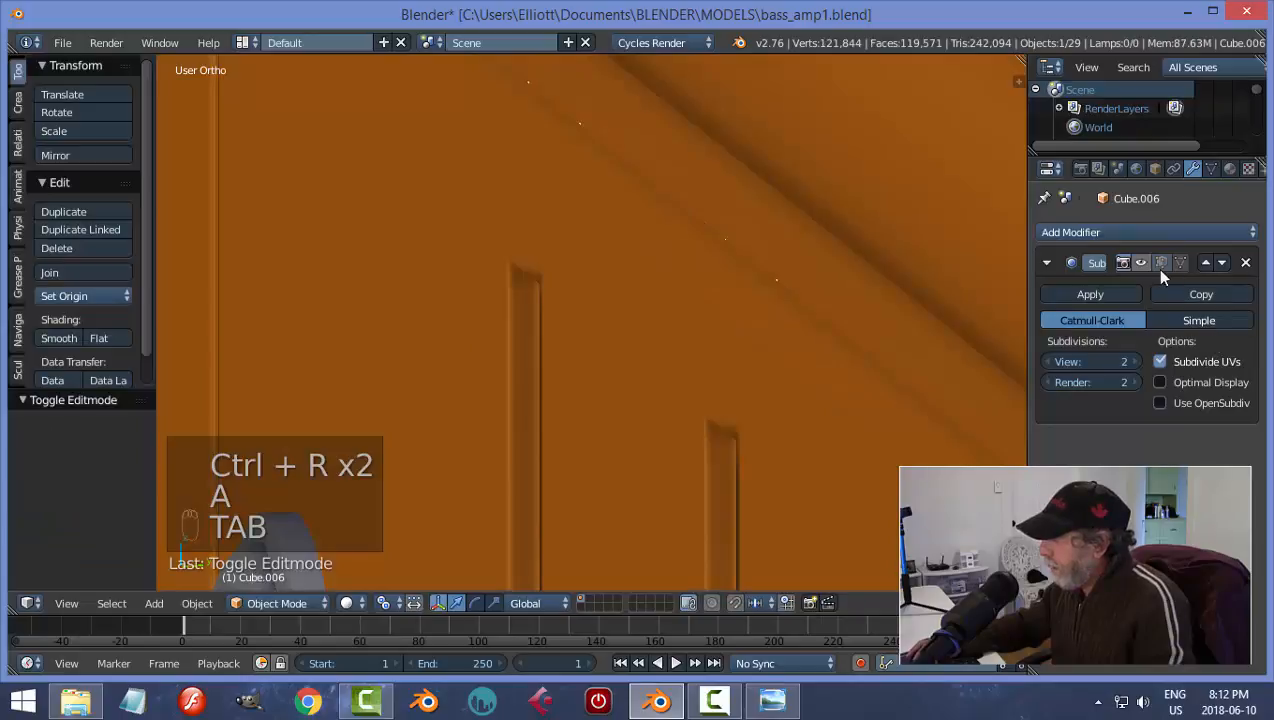
- Enable the plate's Subsurf modifier display in Edit Mode and return to editing the plate
left_click(1138, 263)
scroll(627, 441, "down", 4)
middle_click_drag(627, 441, 650, 427)
key("Tab")
scroll(747, 418, "up", 4)
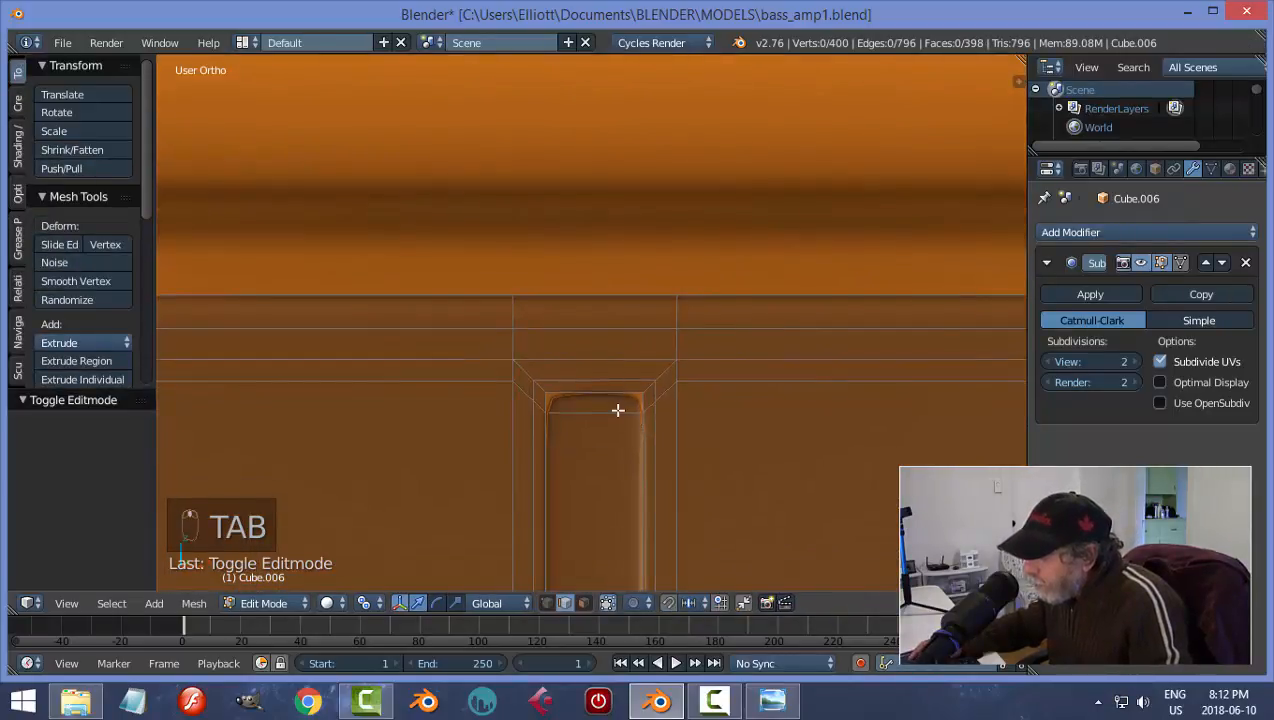
- Move the horizontal edge loop at the slots' upper ends slightly upward, then deselect everything and leave Edit Mode
scroll(586, 427, "down", 5)
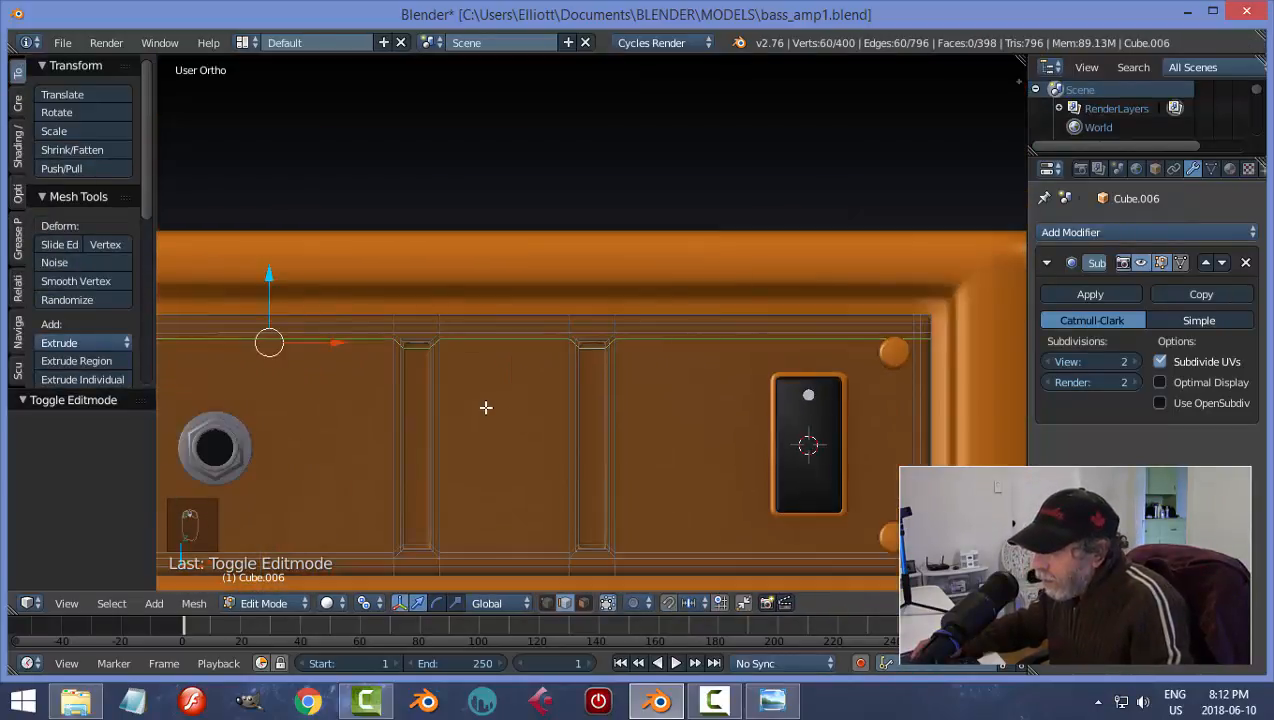
left_click_drag(270, 273, 270, 270)
key("a")
key("Tab")
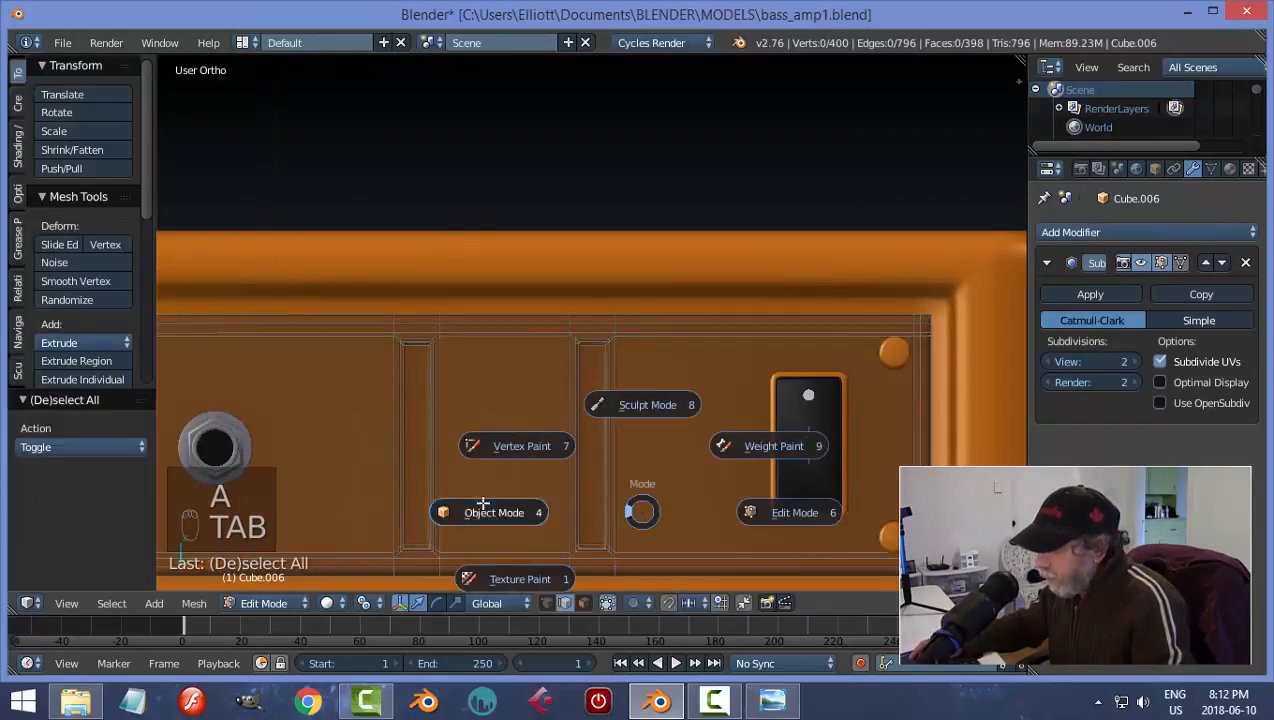
- Return to editing the plate and inspect the edge loop around the opening of the slot nearest the rocker switch
middle_click_drag(643, 436, 614, 458)
scroll(614, 458, "up", 3)
key("Tab")
left_click(677, 467)
scroll(675, 475, "up", 3)
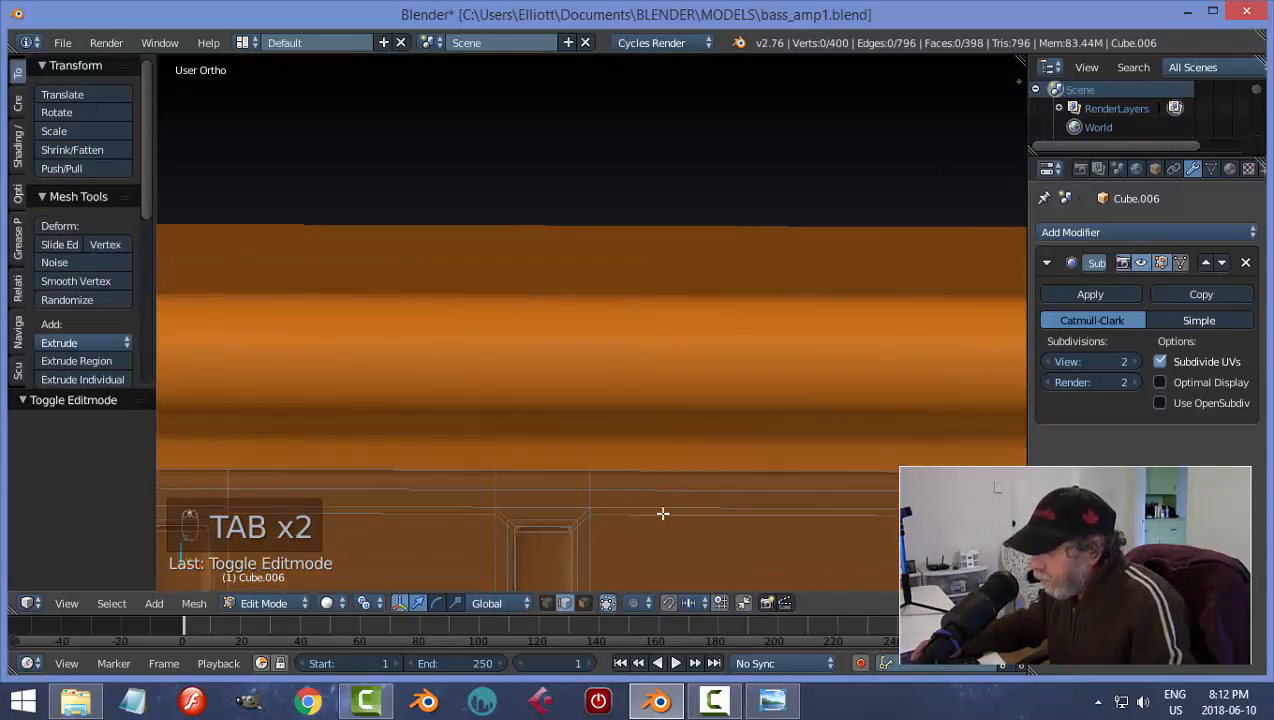
middle_click_drag(663, 512, 673, 390, "shift")
scroll(592, 475, "up", 3)
middle_click_drag(603, 511, 614, 458, "shift")
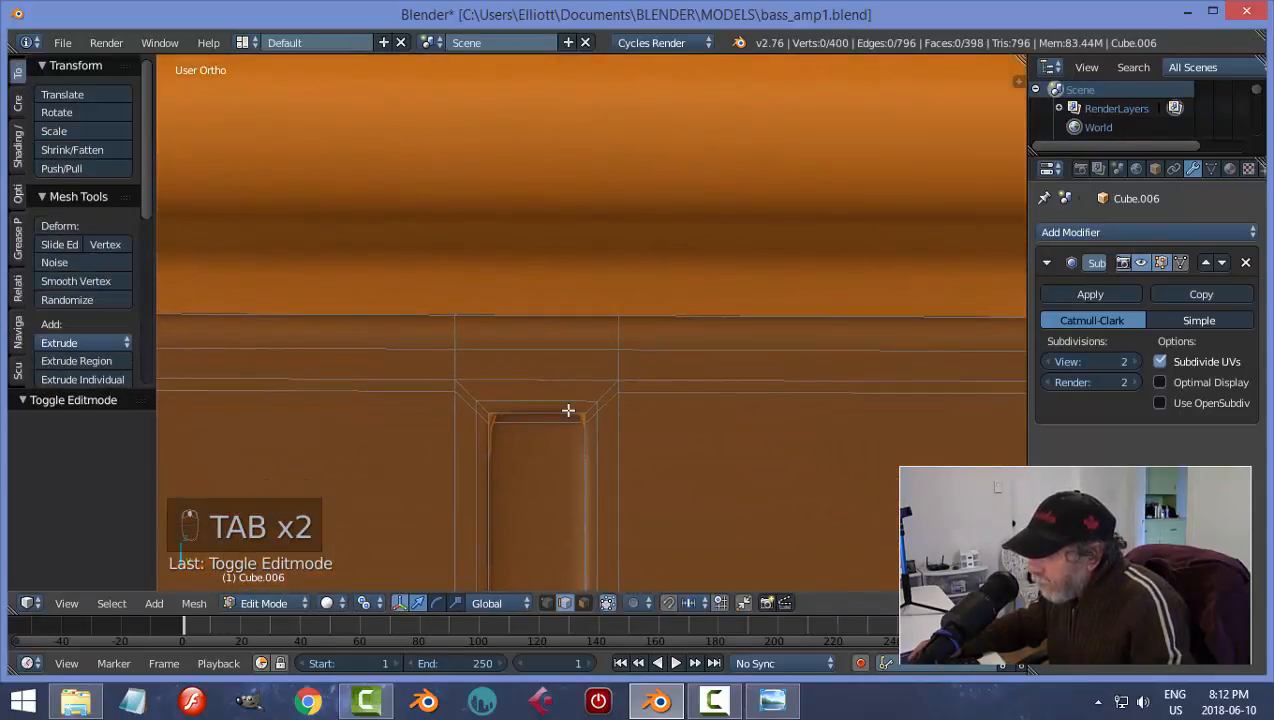
right_click(565, 398, "alt")
scroll(704, 429, "down", 4)
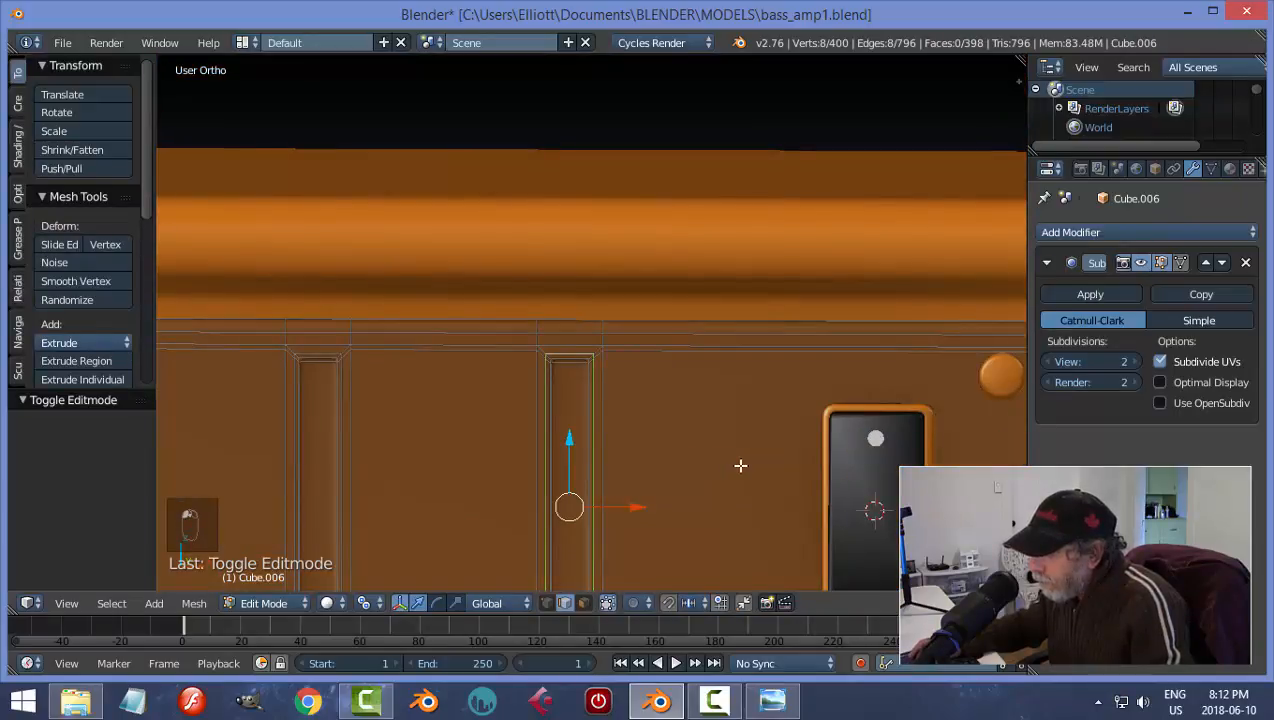
key("a")
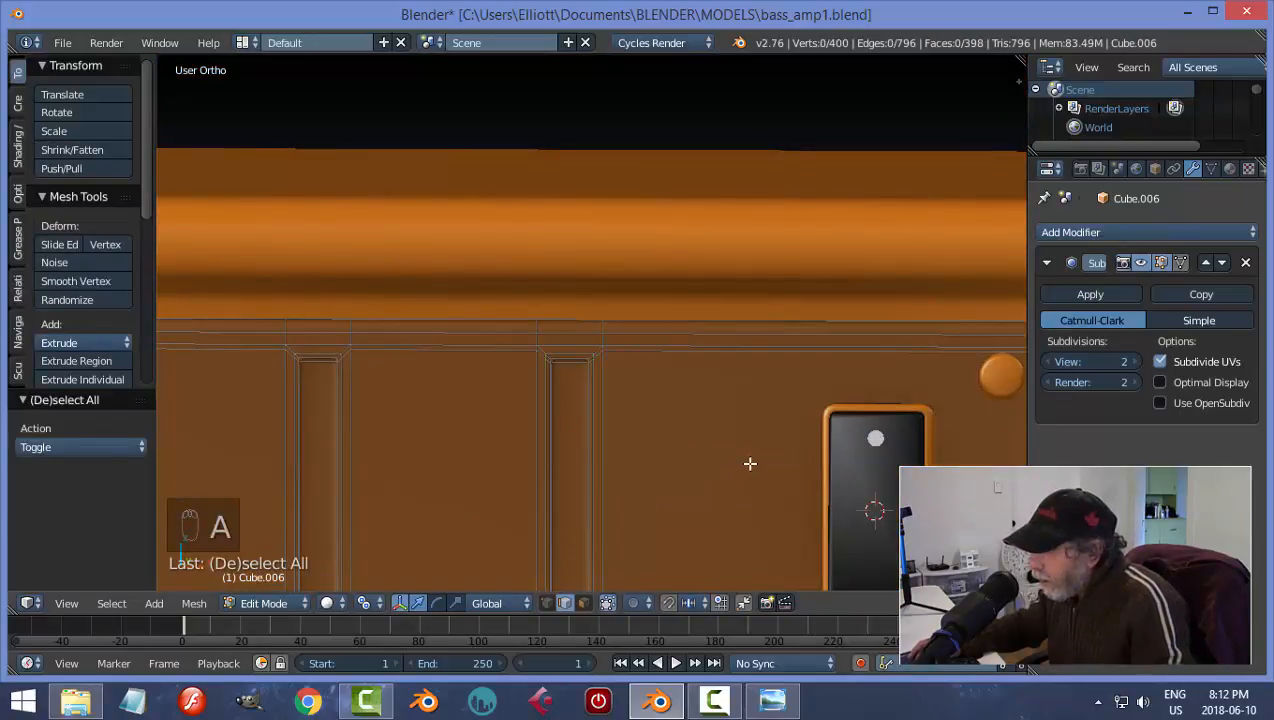
- Add a horizontal loop cut along the plate just above both slots, slid toward the slots, and leave Edit Mode
scroll(710, 447, "up", 5)
scroll(701, 446, "down", 3)
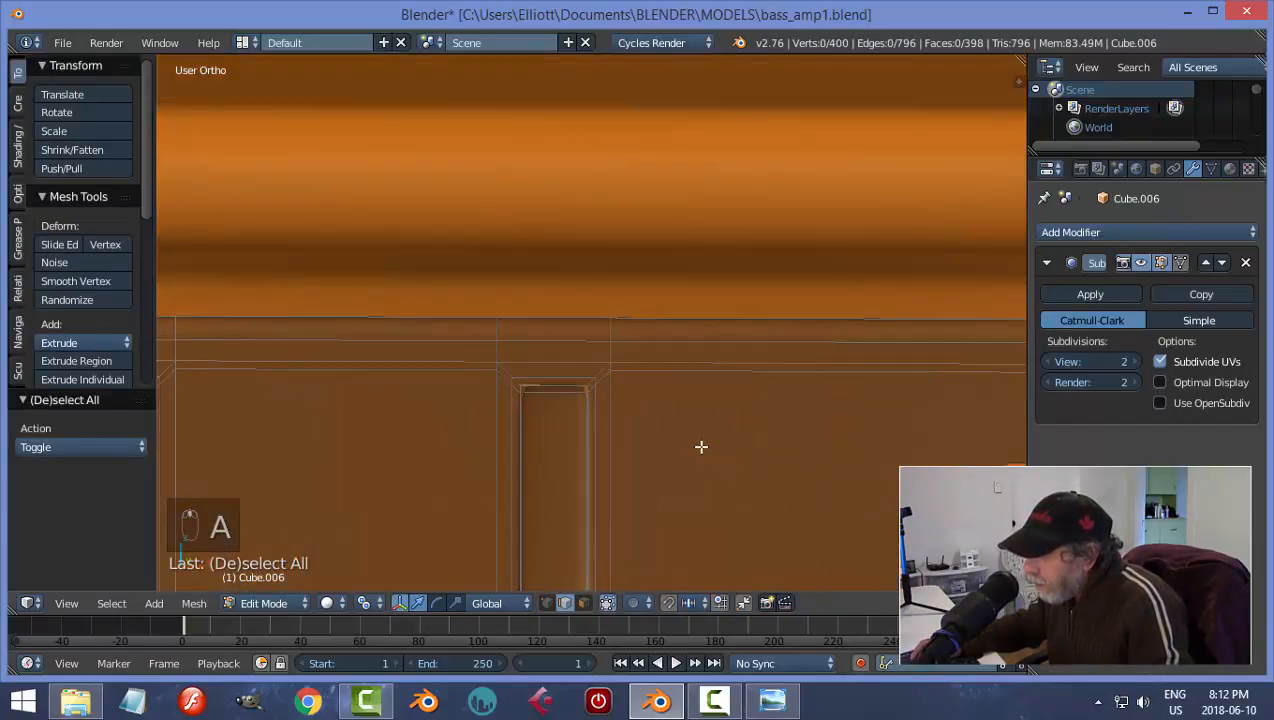
scroll(646, 401, "down", 1)
key("ctrl+r")
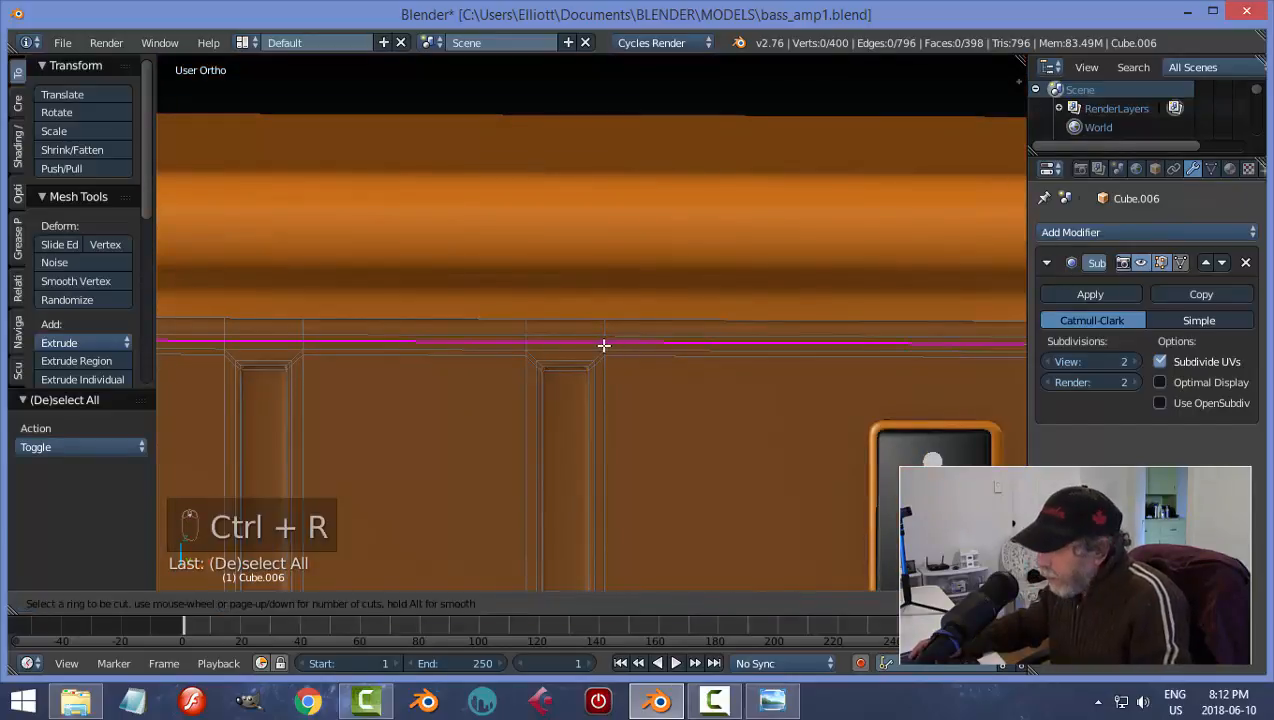
left_click(602, 347)
left_click(599, 350)
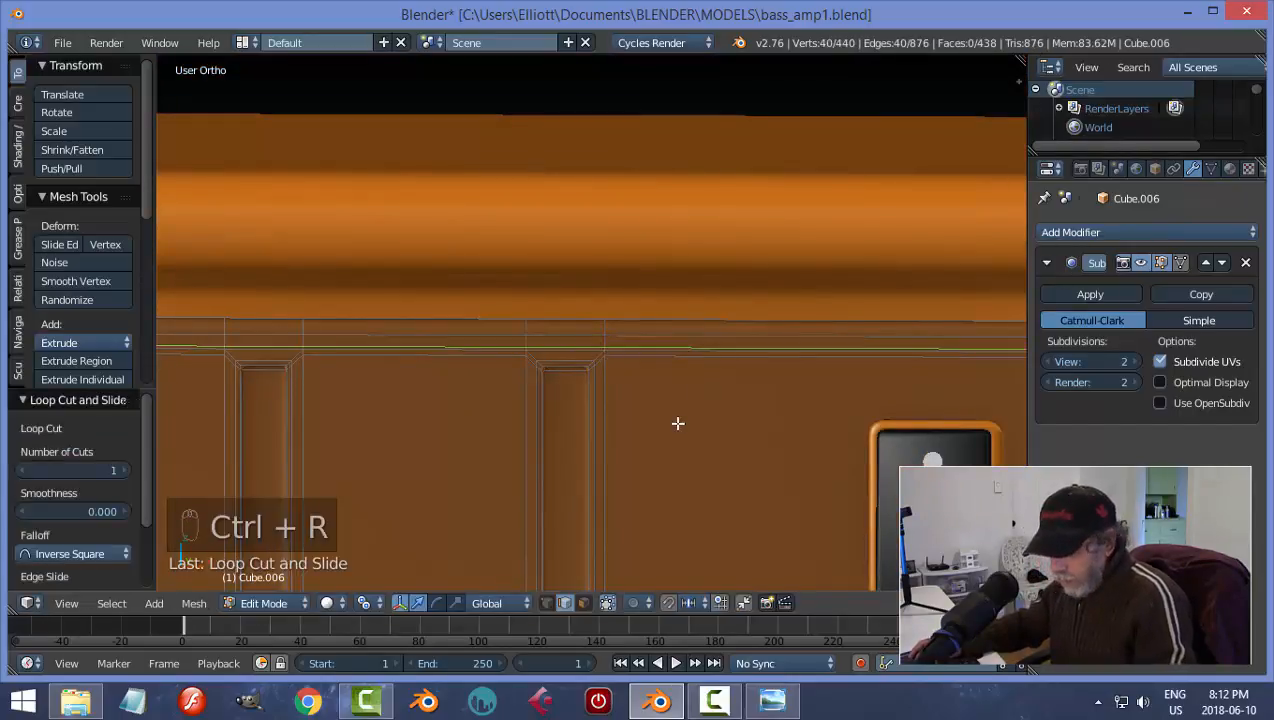
key("a")
key("Tab")
scroll(632, 444, "down", 3)
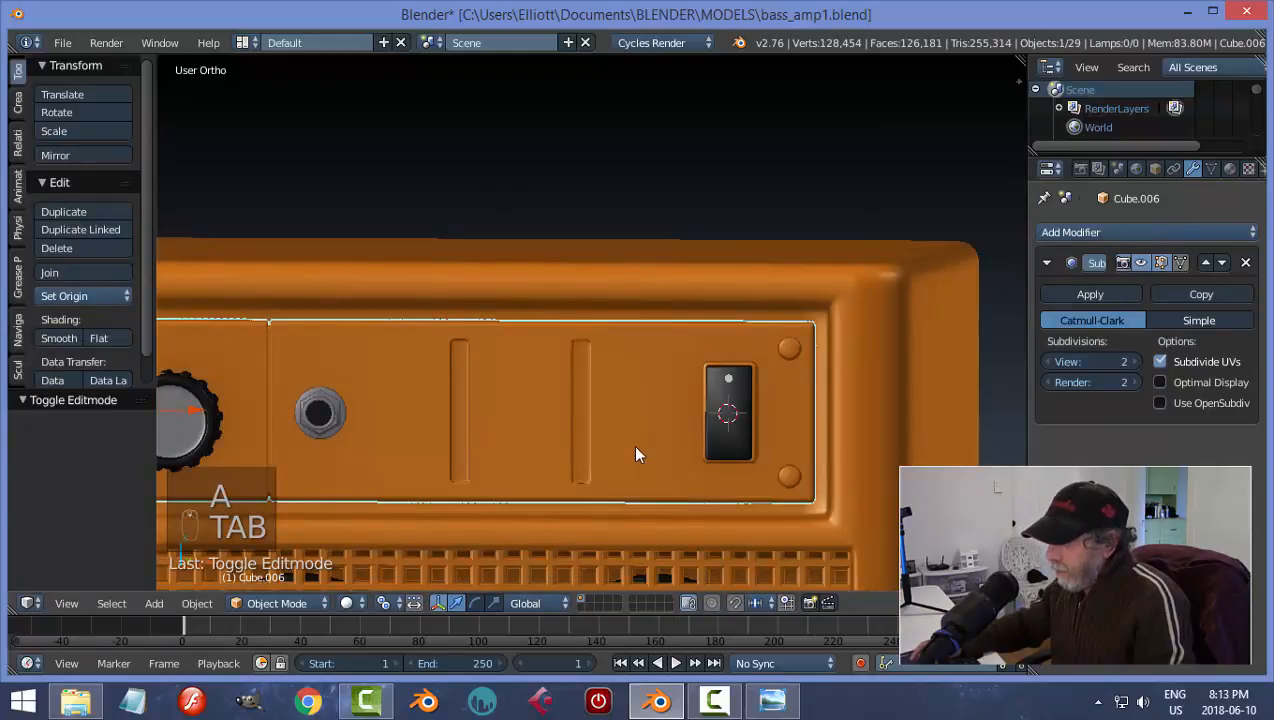
scroll(626, 443, "down", 3)
middle_click_drag(620, 442, 623, 489)
scroll(623, 489, "up", 4)
right_click(583, 411)
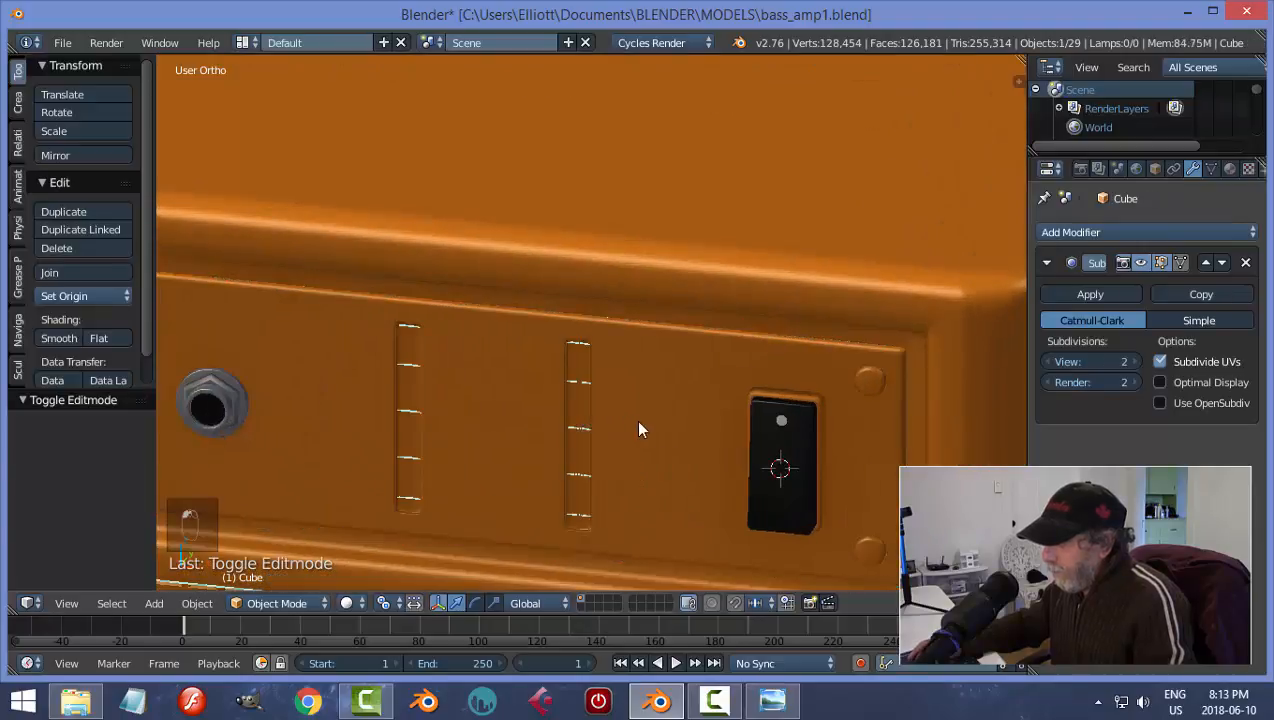
key("Tab")
left_click(780, 421)
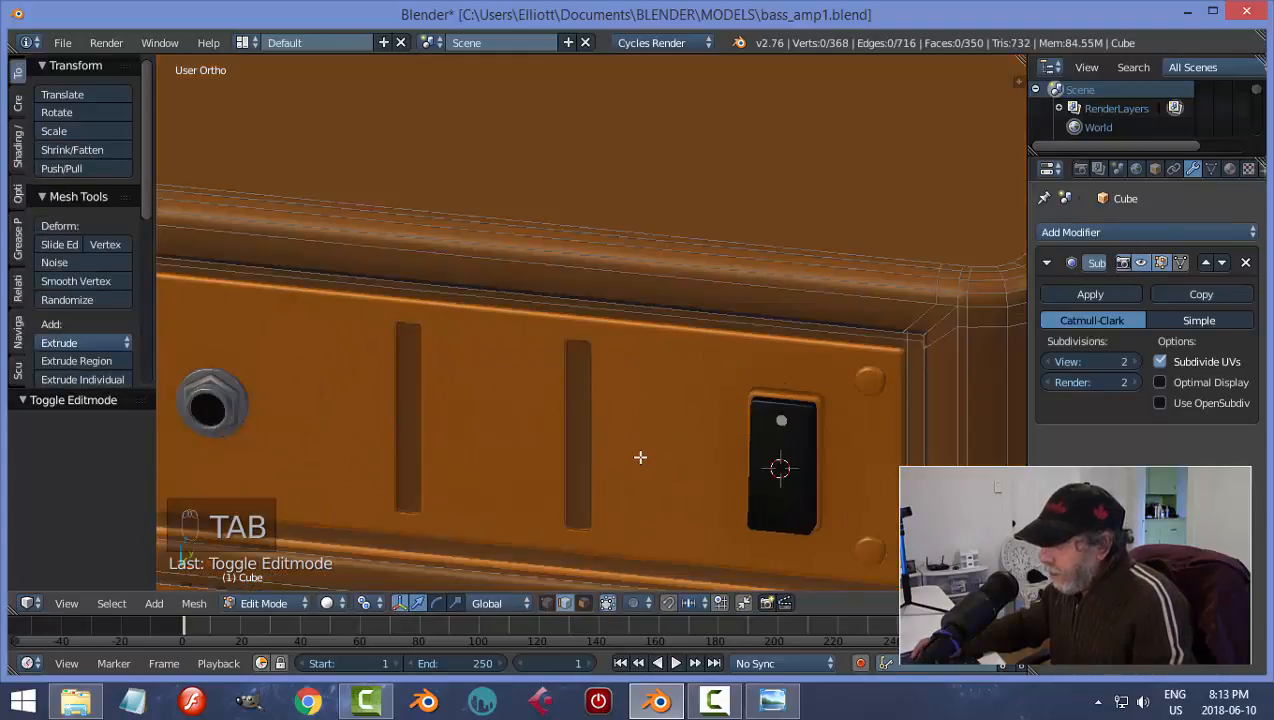
middle_click_drag(632, 448, 671, 433)
key("Tab")
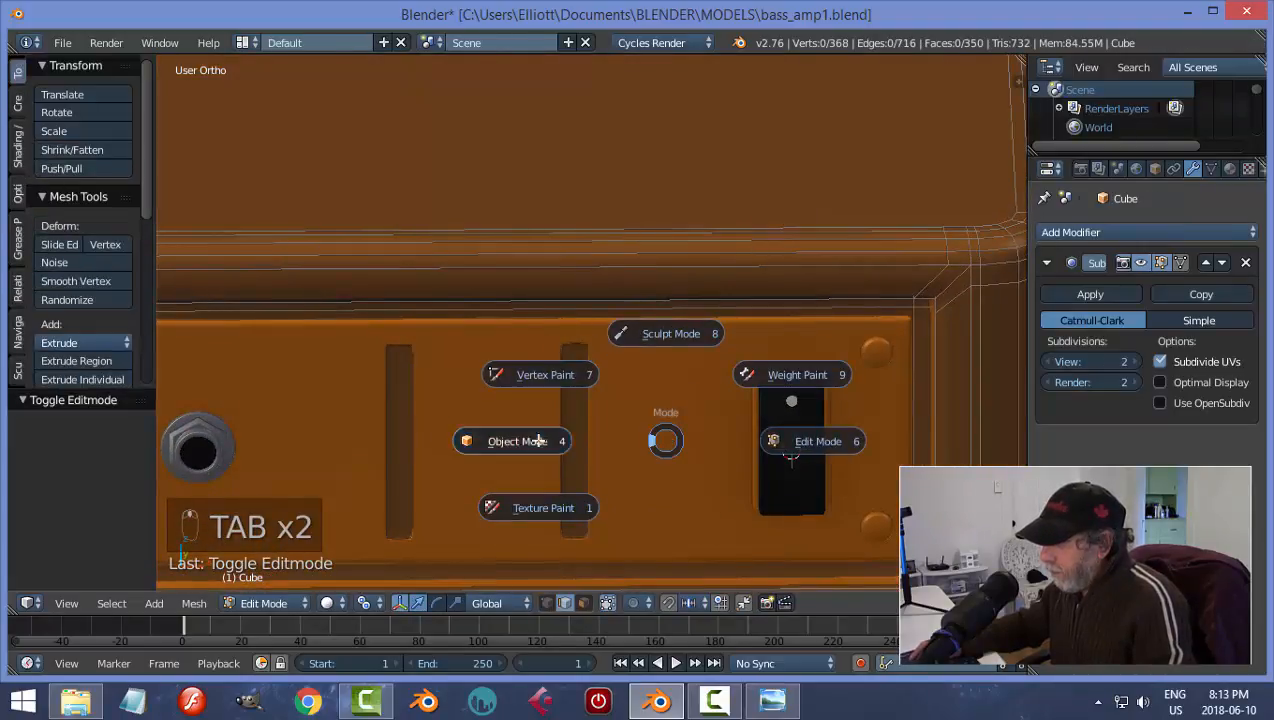
left_click(603, 424)
key("a")
key("a")
key("a")
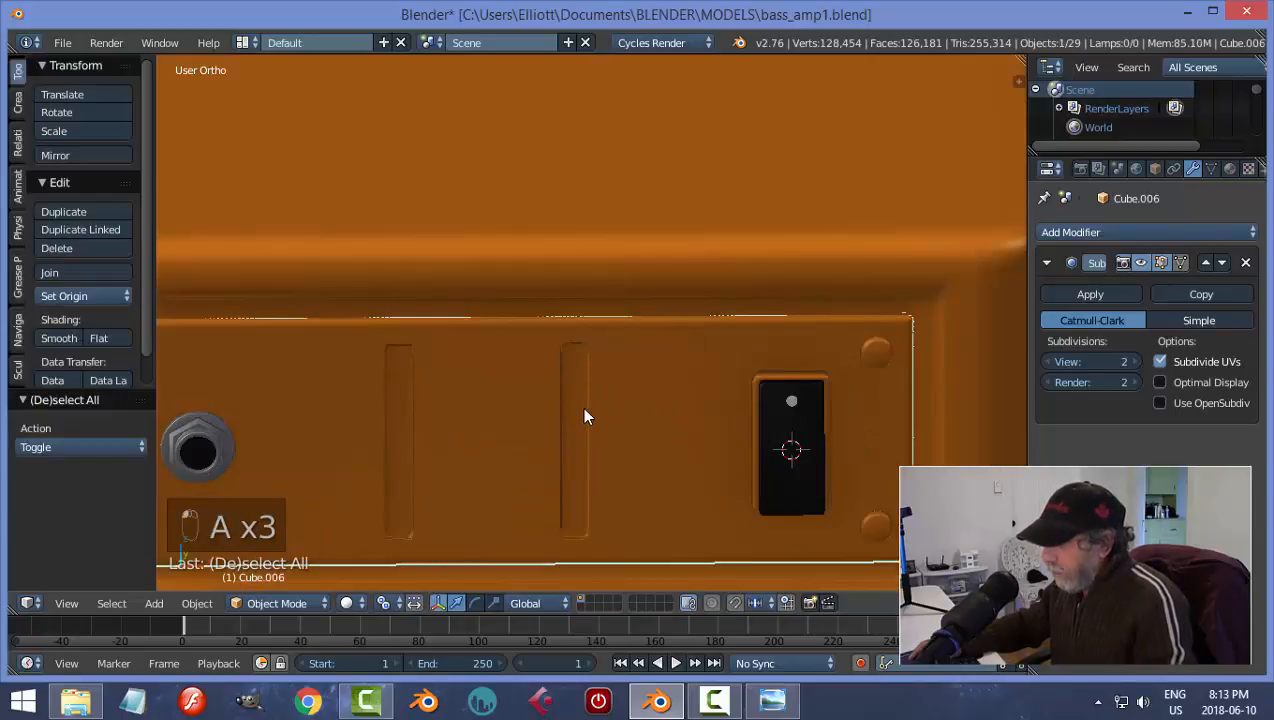
- Select the floor faces of both slots in Face select mode, scale them to 0.960 along Z and leave Edit Mode
key("Tab")
left_click(688, 413)
key("ctrl+Tab")
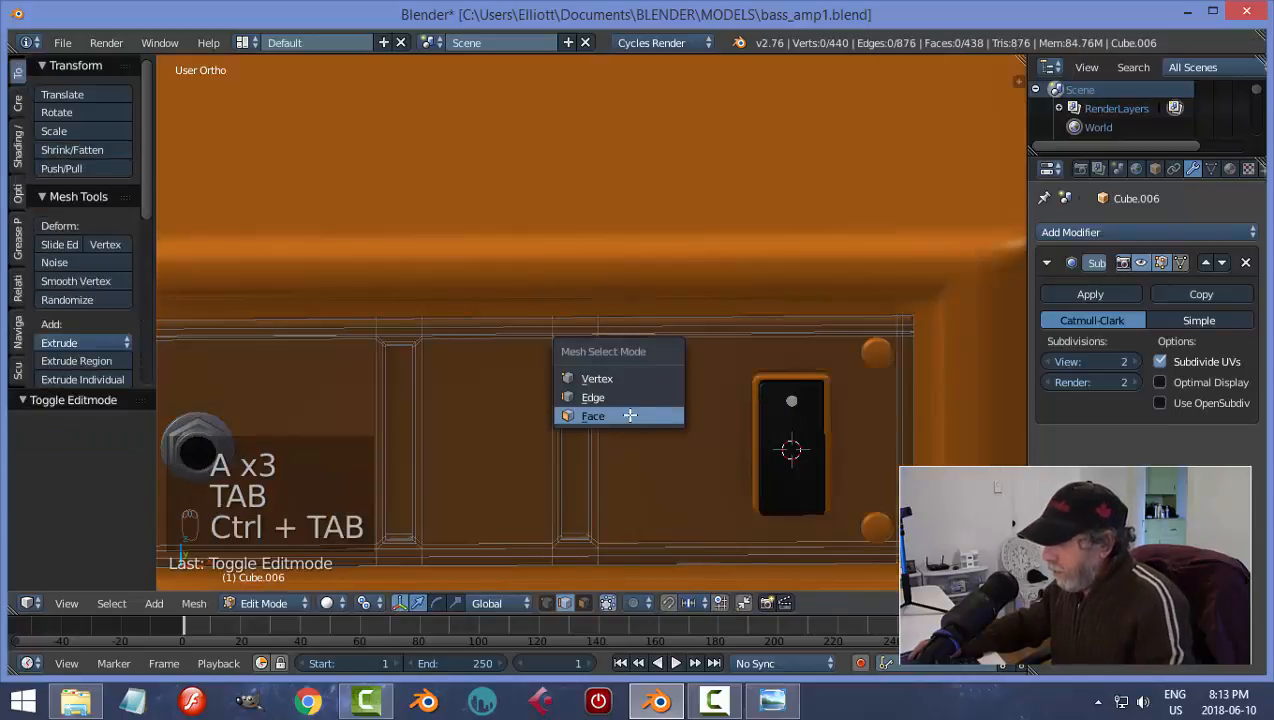
left_click(630, 415)
scroll(610, 445, "up", 4)
scroll(594, 449, "down", 4)
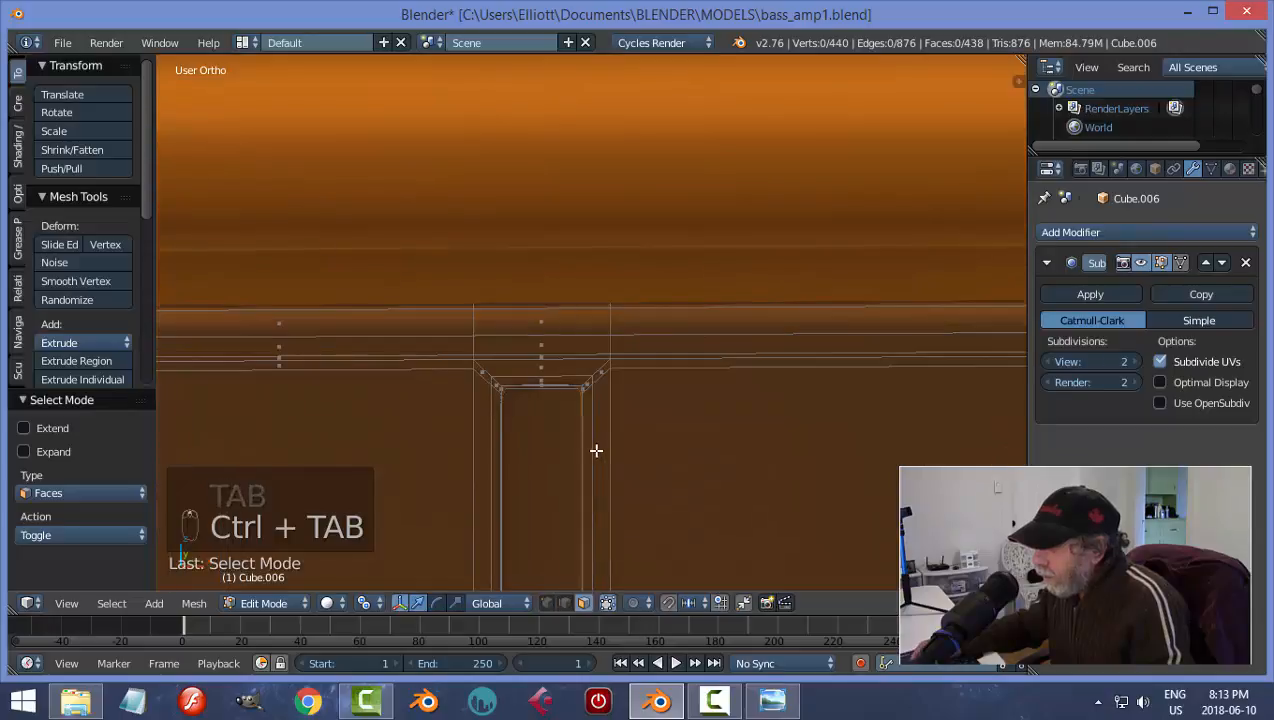
right_click(572, 470)
scroll(540, 480, "down", 3)
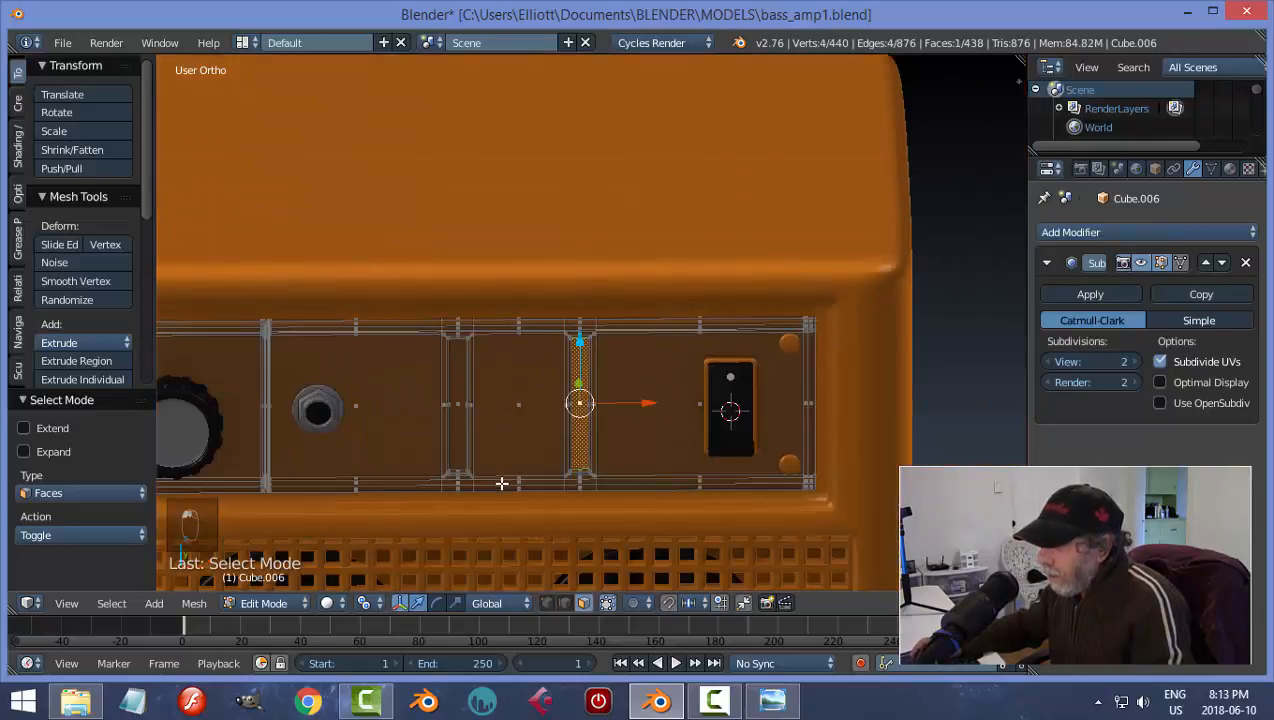
right_click(463, 378, "shift")
scroll(592, 449, "down", 1)
key("s")
key("z")
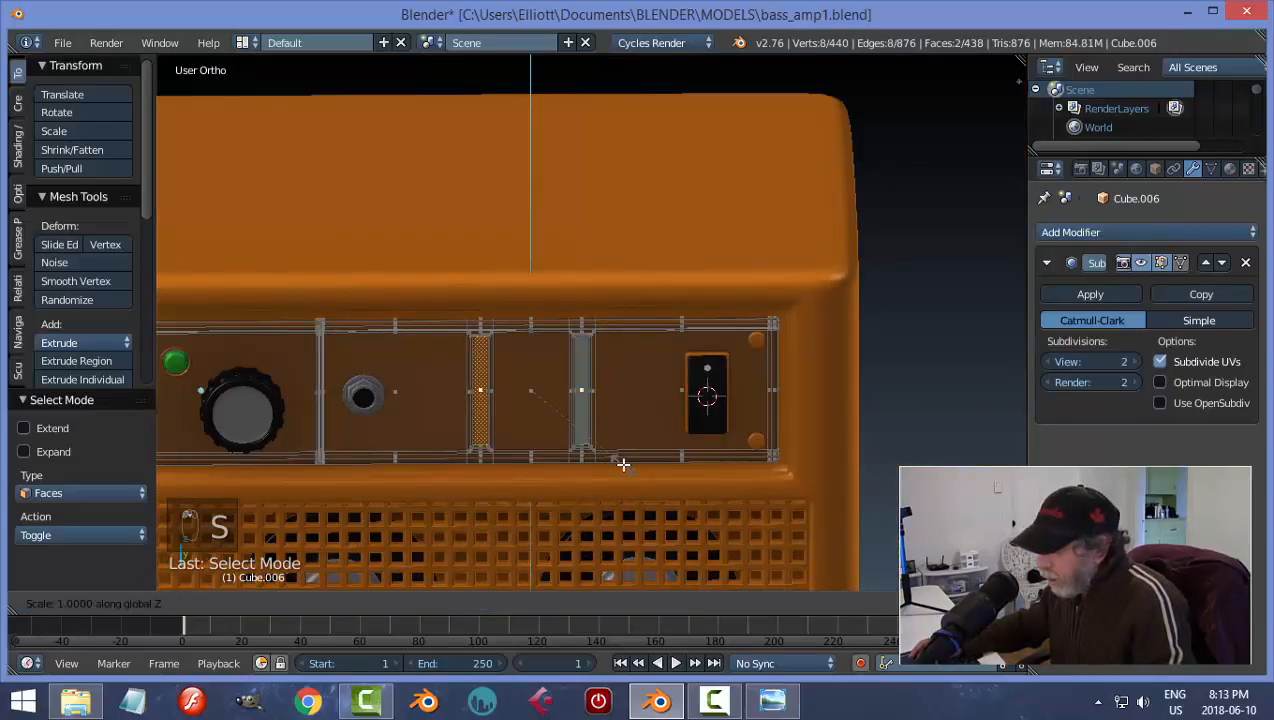
left_click(622, 457)
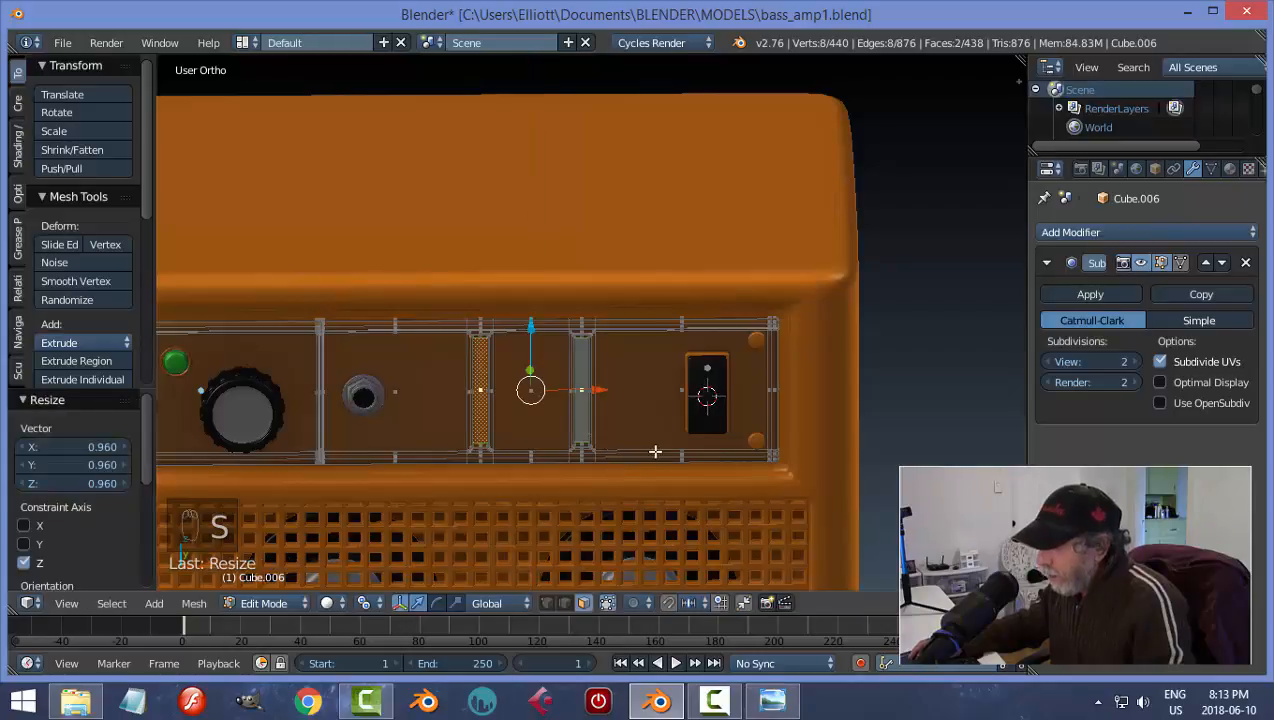
key("Tab")
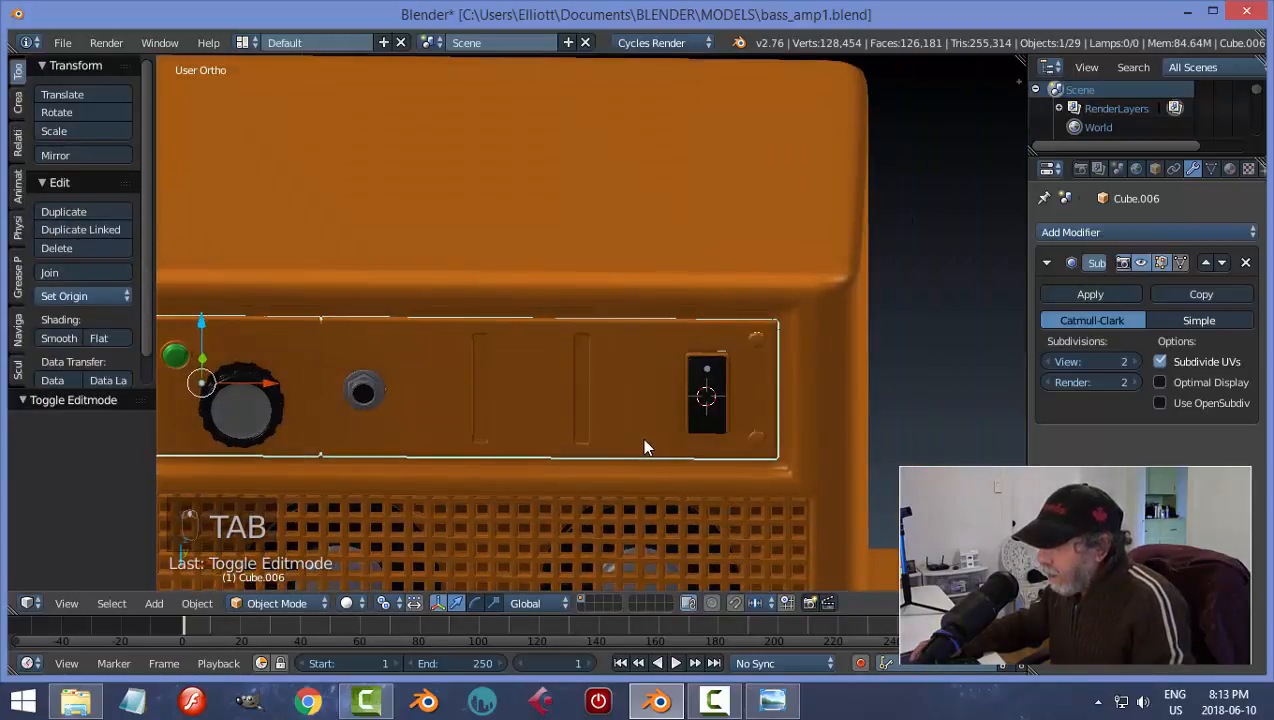
- Duplicate only the floor face of the slot nearest the rocker switch, separate it into its own object and leave Edit Mode
key("Tab")
left_click(764, 435)
scroll(594, 420, "up", 3)
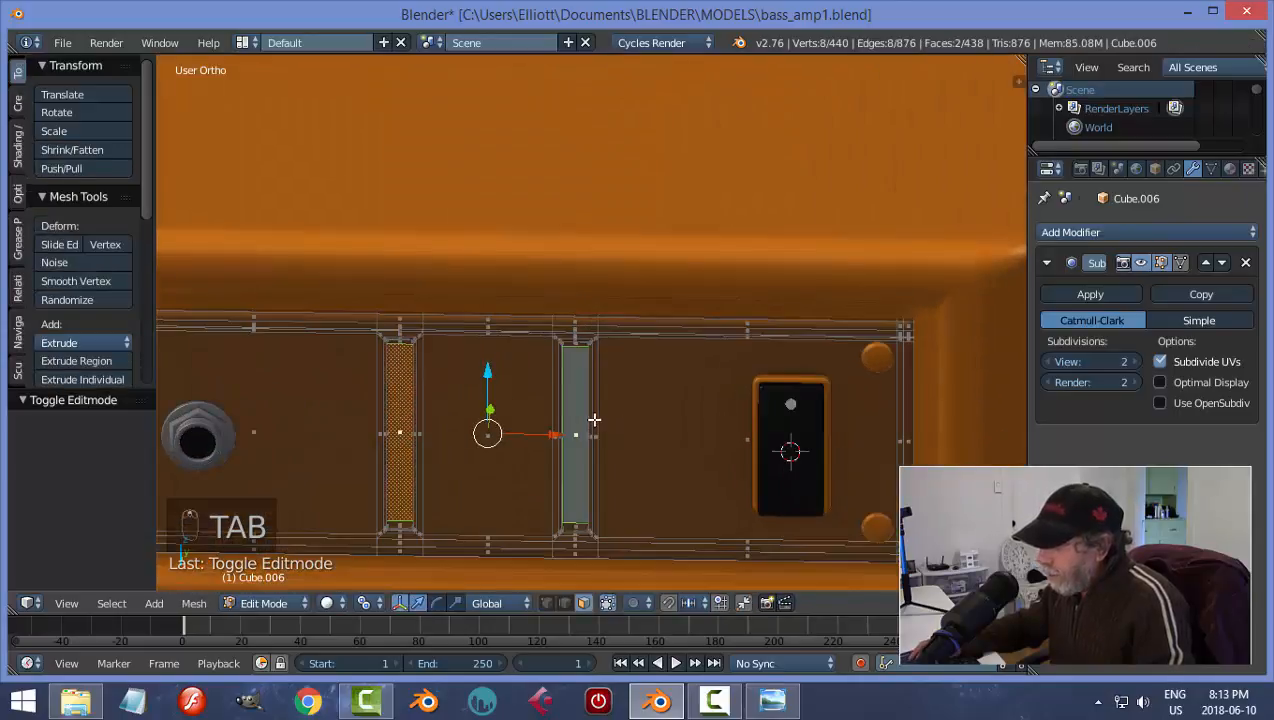
key("a")
key("a")
right_click(574, 399)
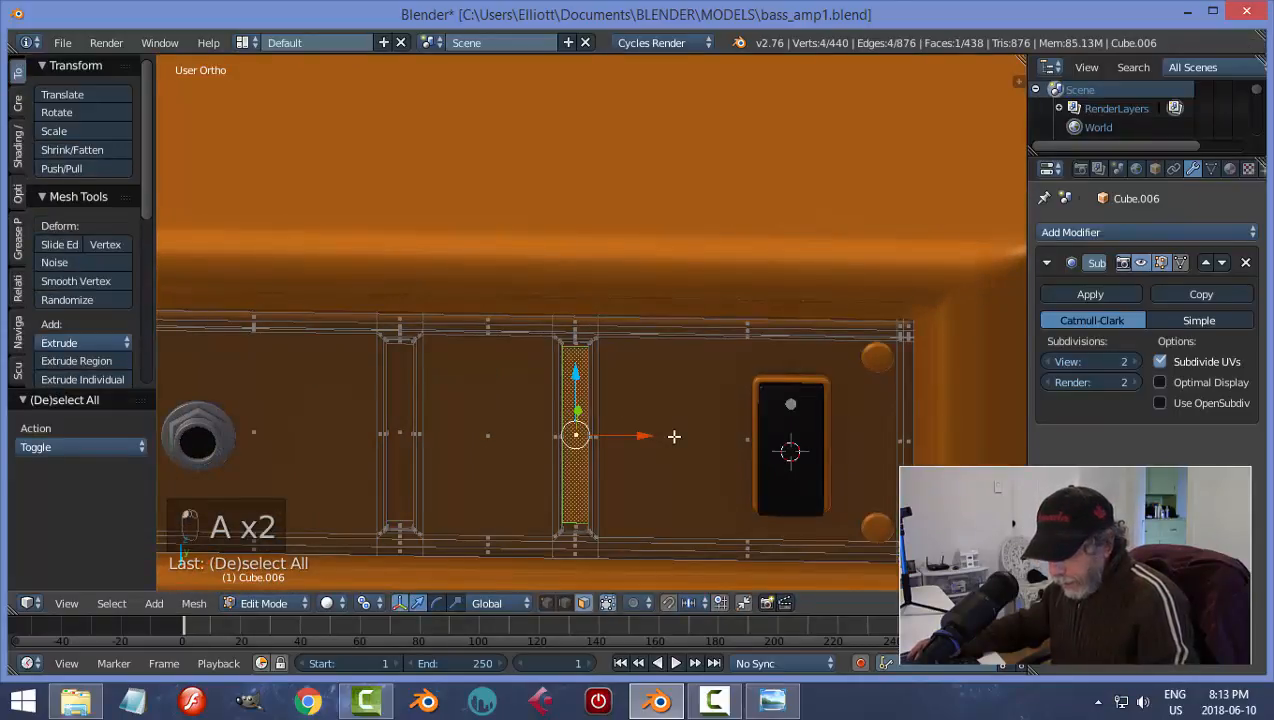
middle_click_drag(678, 441, 651, 418)
key("shift+d")
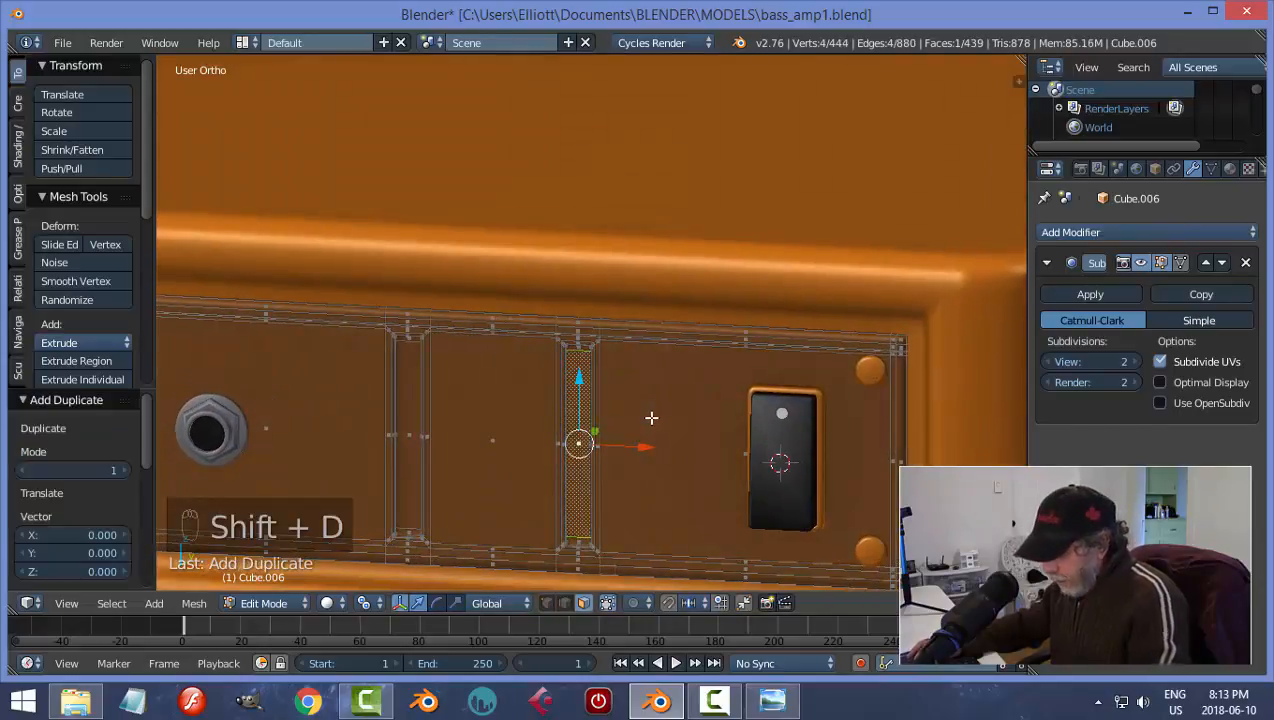
key("p")
left_click(651, 418)
key("Tab")
left_click(570, 407)
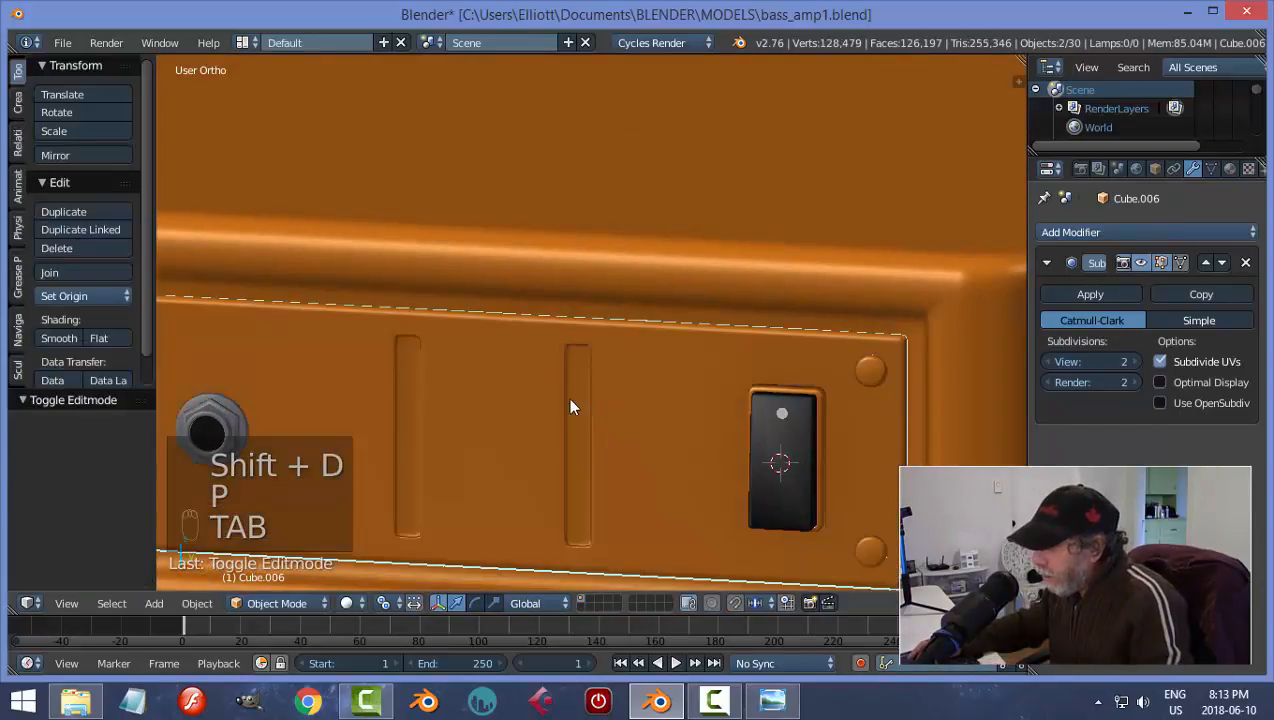
- Select the separated slot face object and remove its Subsurf modifier
right_click(573, 395)
scroll(737, 448, "down", 2)
middle_click_drag(737, 448, 713, 432)
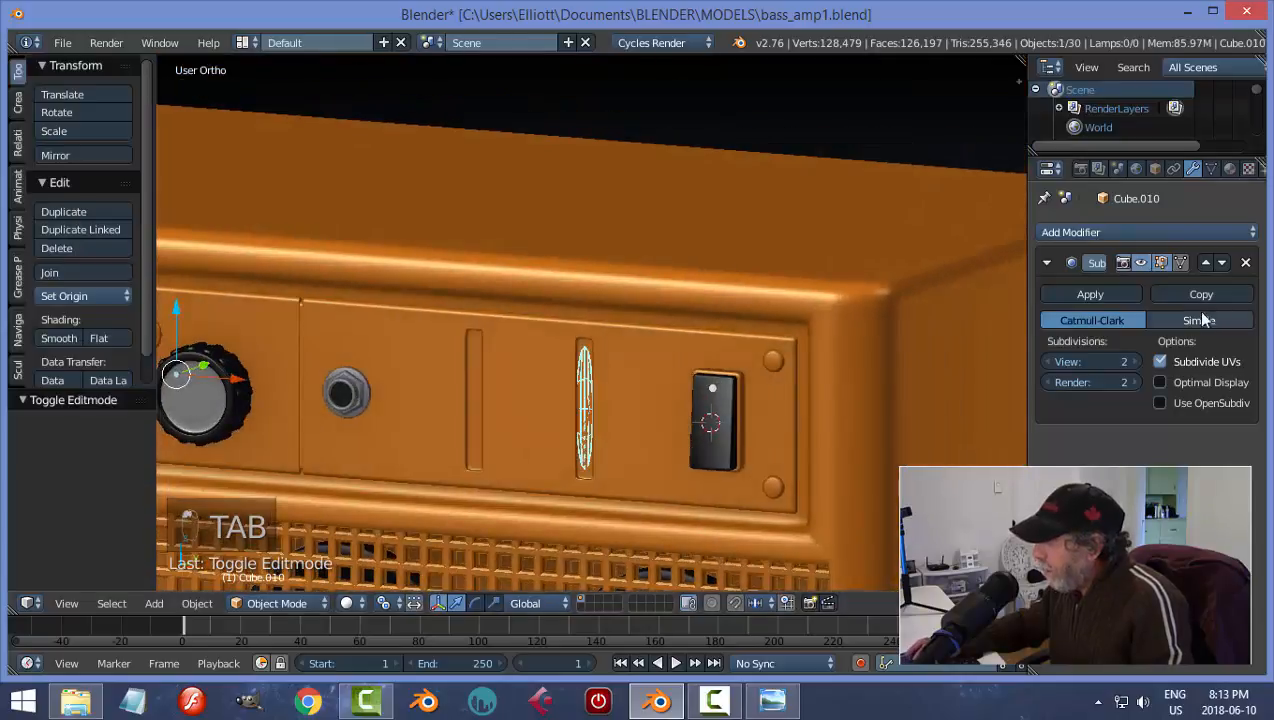
left_click(1246, 263)
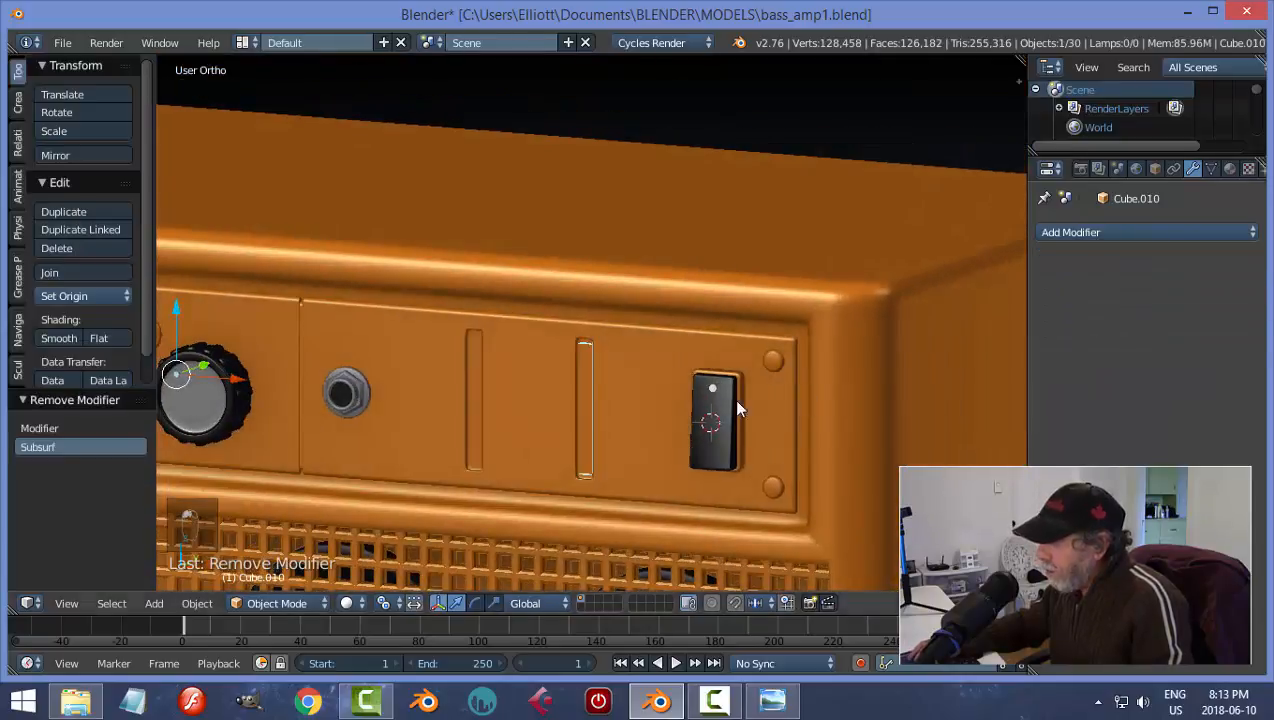
- Set the separated face's origin to its geometry and move it along Y until it sits in front of the control plate
left_click(99, 303)
left_click(109, 334)
scroll(640, 400, "down", 3)
middle_click_drag(610, 400, 652, 398)
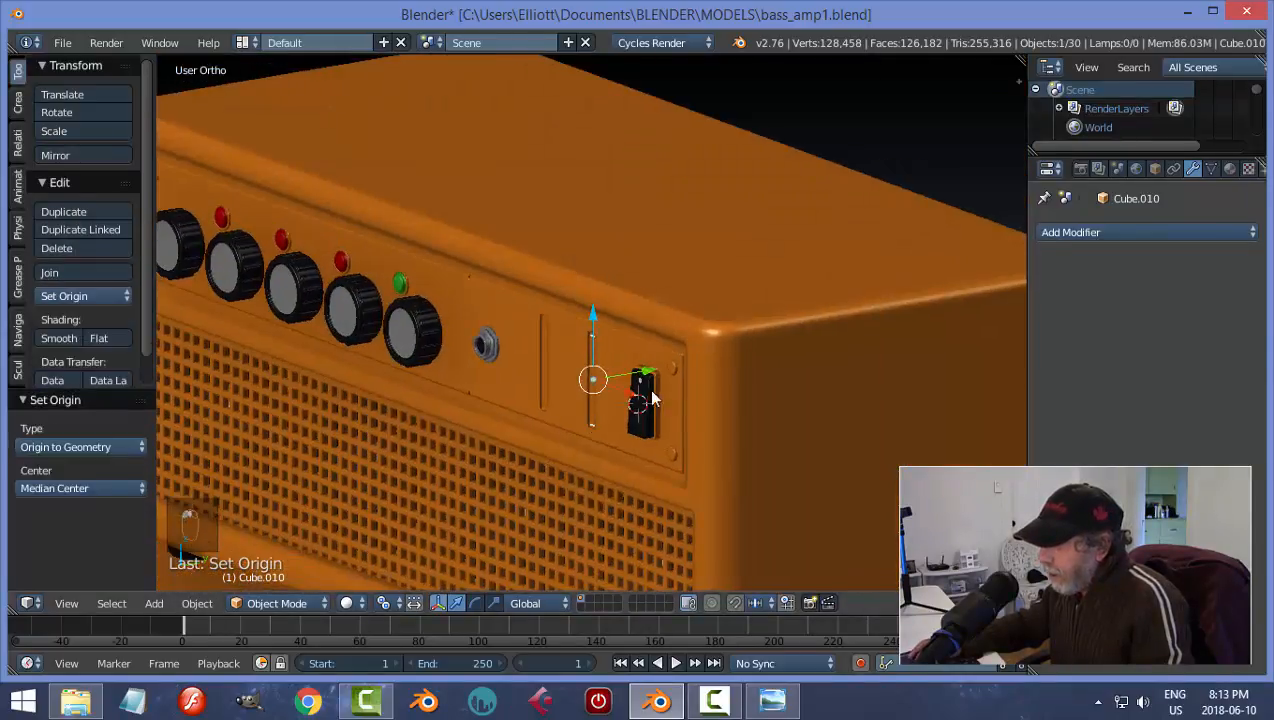
left_click_drag(648, 369, 604, 377)
middle_click_drag(553, 408, 602, 396)
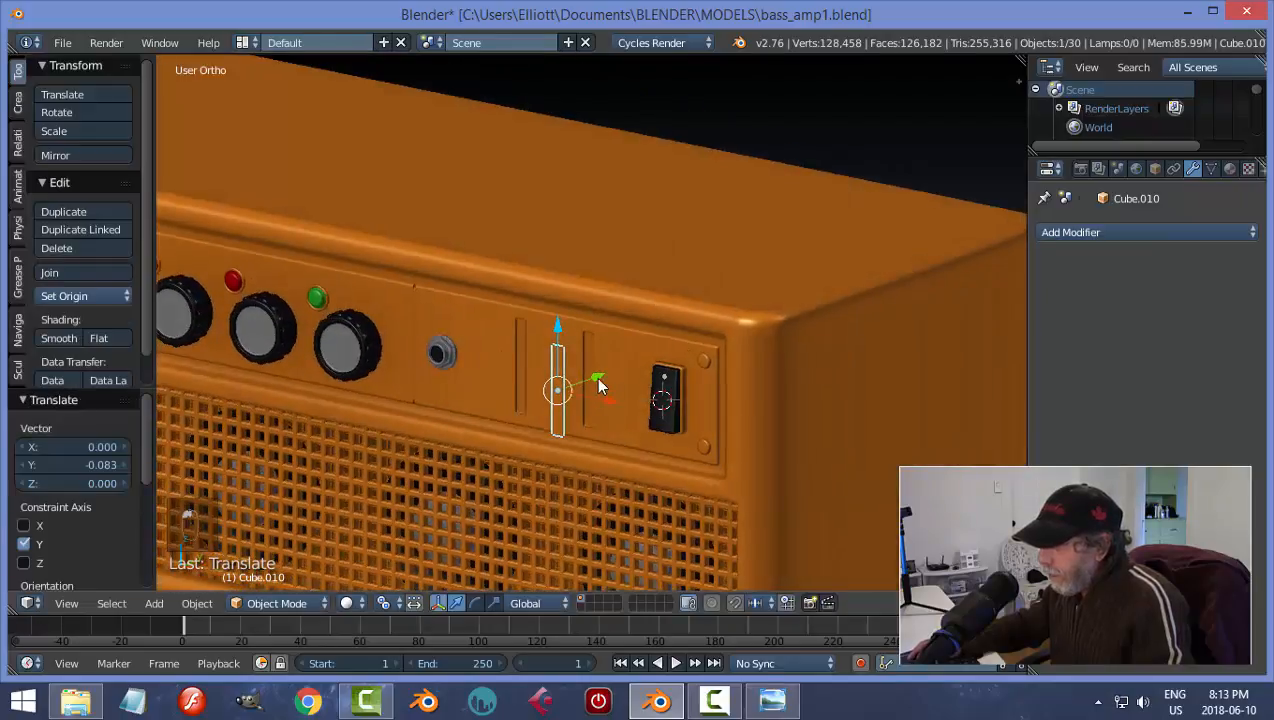
mouse_move(596, 377)
left_mouse_down()
mouse_move(613, 368)
mouse_move(615, 382)
left_mouse_up()
- Select the whole face in Edit Mode and scale it to 0.184 along Z
middle_click_drag(615, 382, 672, 424)
scroll(631, 438, "up", 7)
key("Tab")
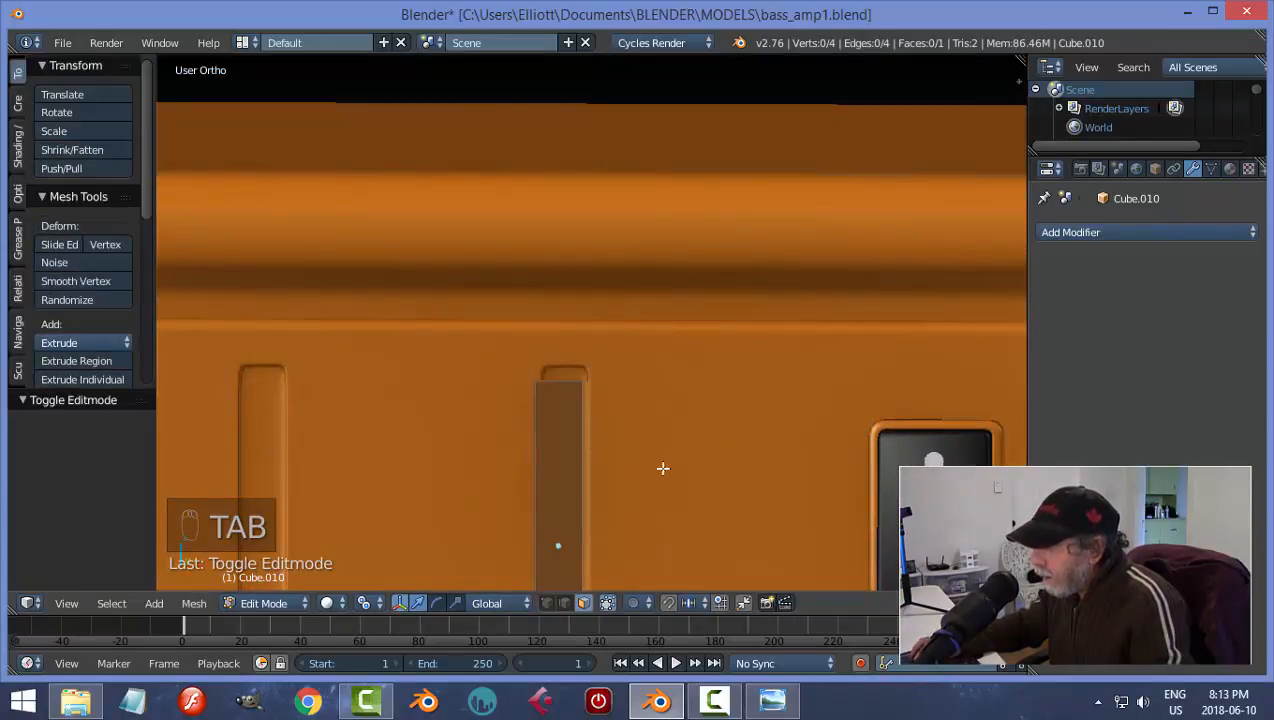
middle_click_drag(663, 467, 642, 469)
key("a")
key("a")
scroll(663, 469, "down", 6)
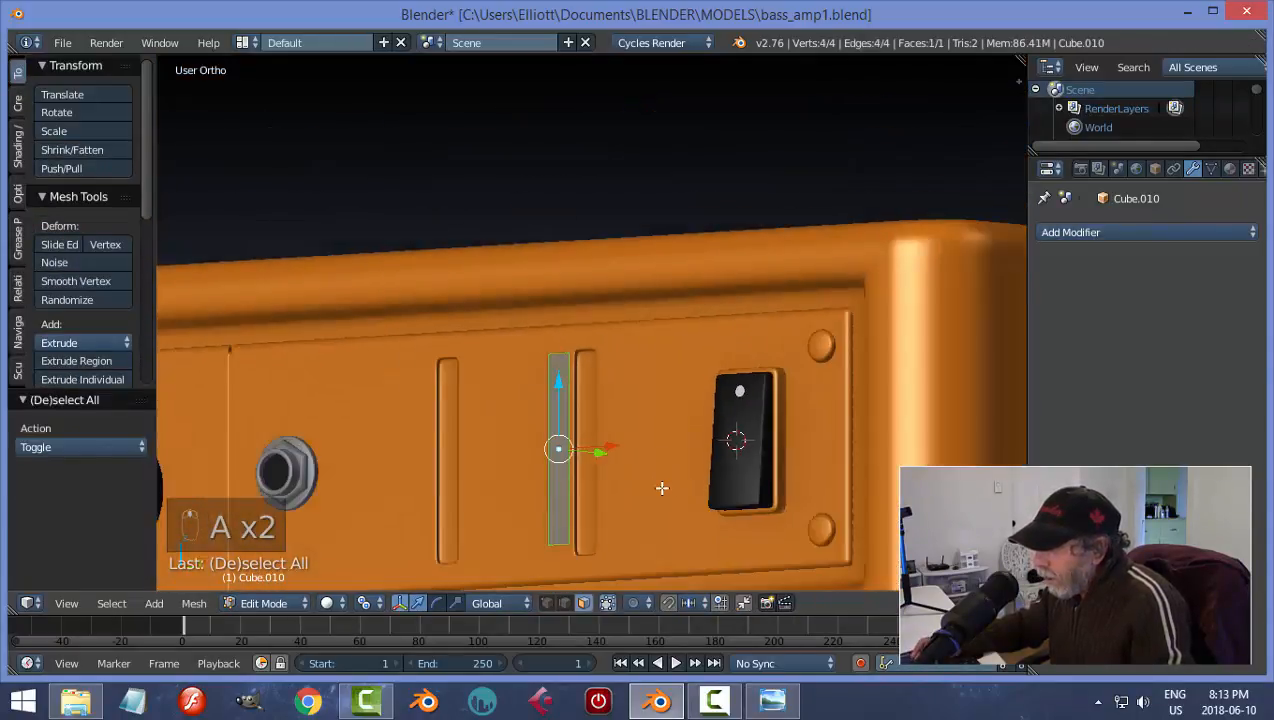
middle_click_drag(691, 508, 695, 515)
key("s")
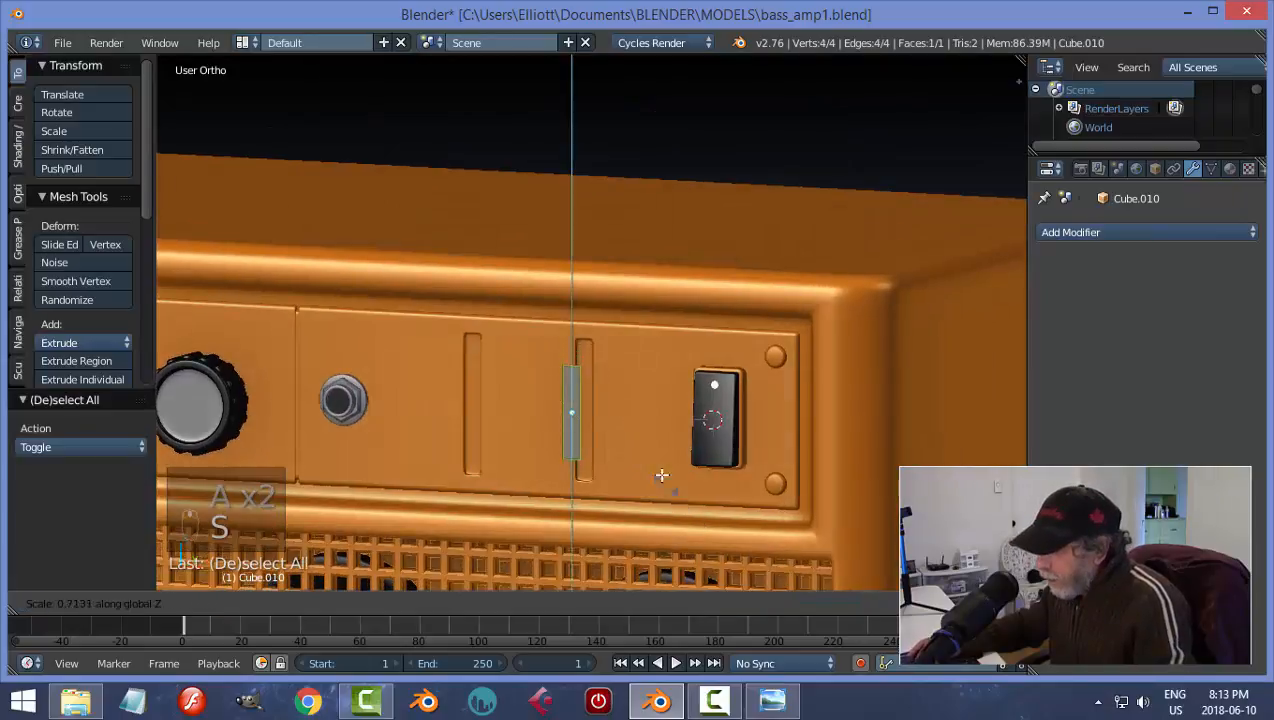
left_click(603, 410)
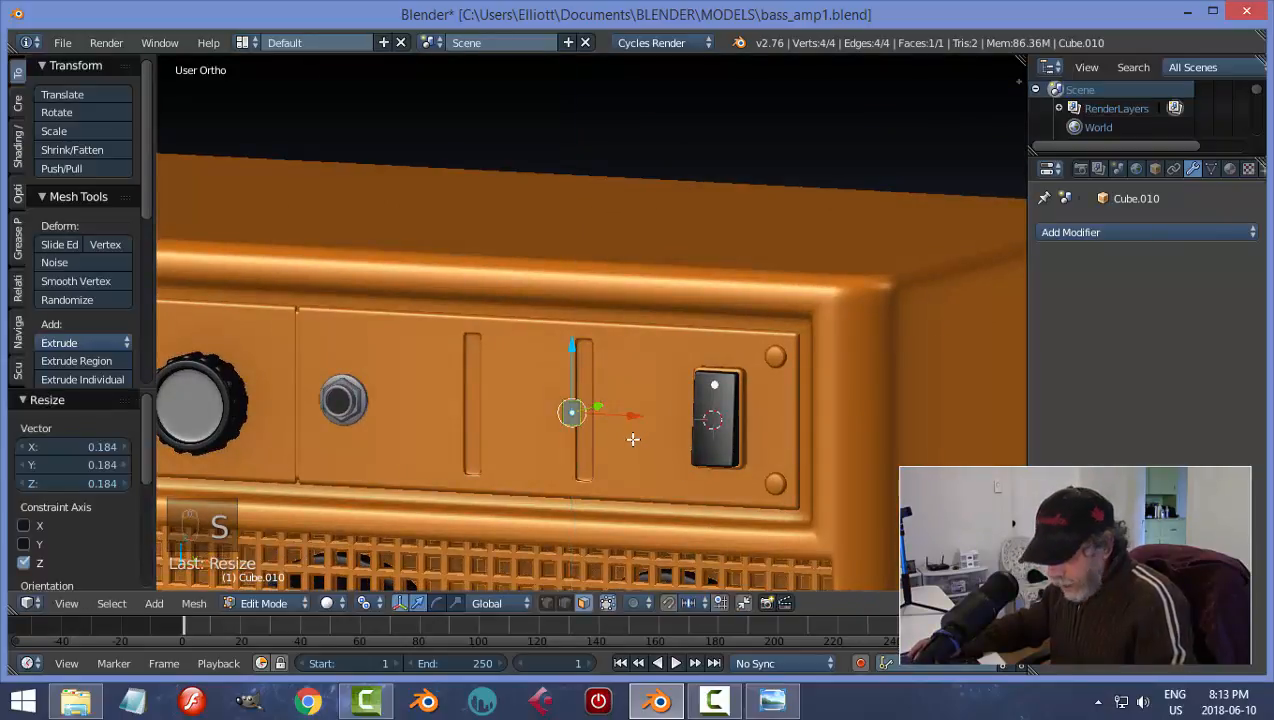
- Widen the shortened face along X by scaling it to 3.134 and again to 1.271
key("s")
left_click(755, 475)
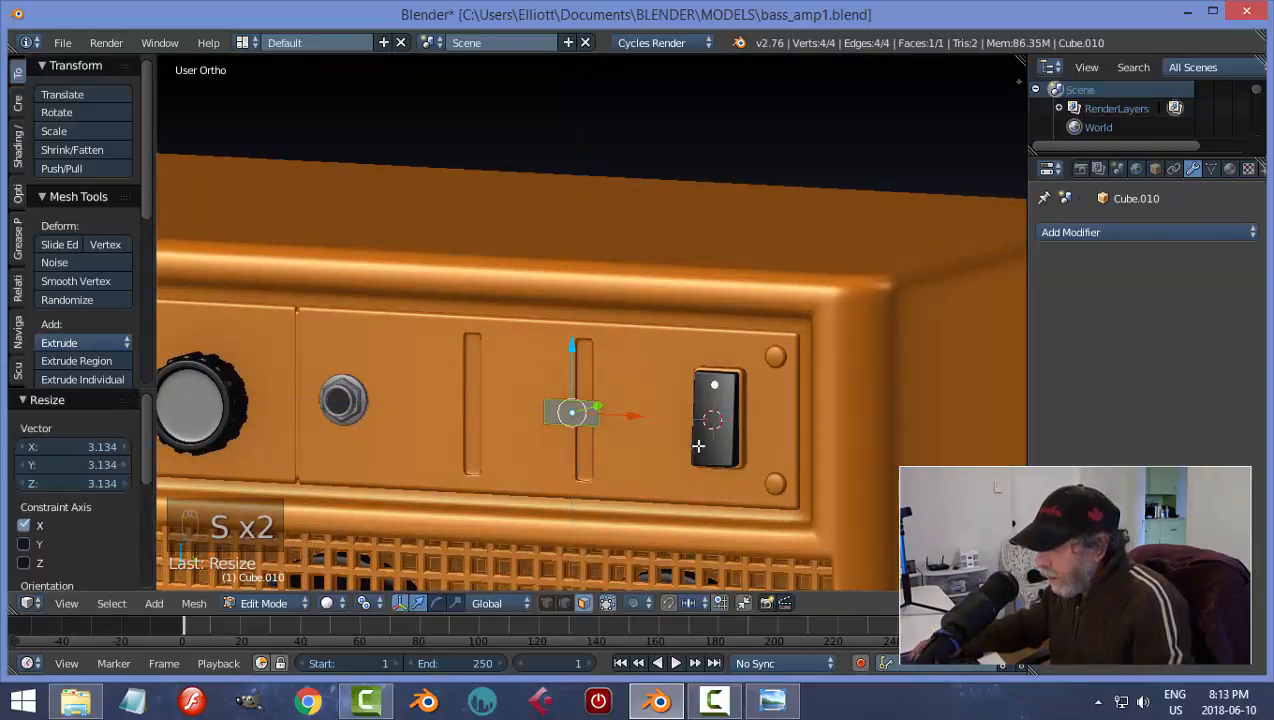
middle_click_drag(699, 447, 672, 395)
key("s")
left_click(791, 462)
- Add two evenly spaced vertical loop cuts across the widened face, keeping them unslid
scroll(632, 461, "up", 3)
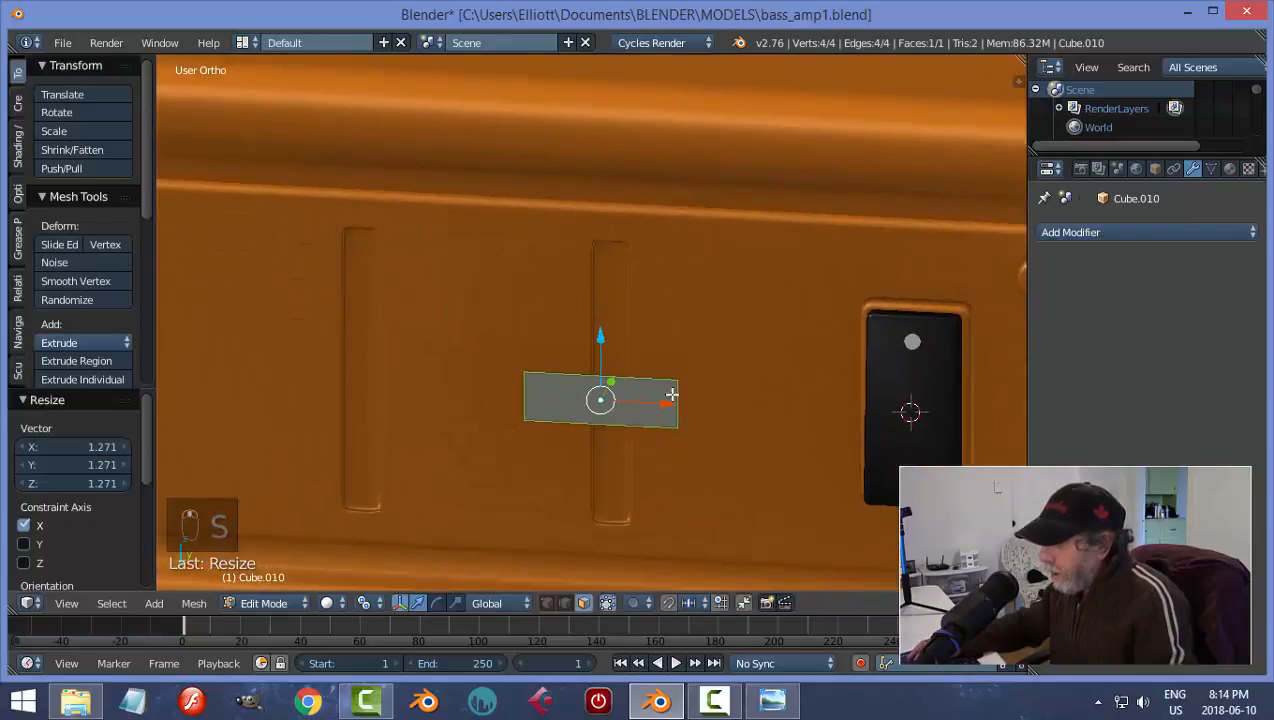
key("ctrl+r")
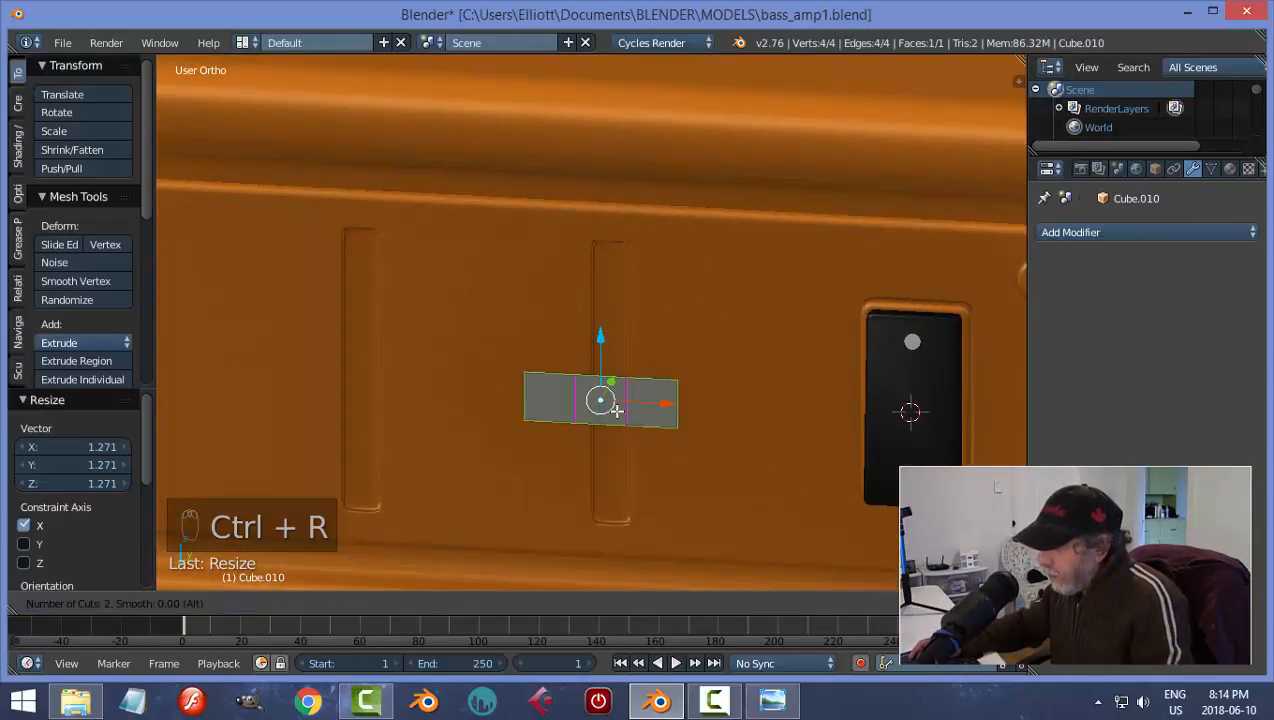
left_click(617, 410)
right_click(617, 410)
middle_click_drag(700, 421, 702, 453)
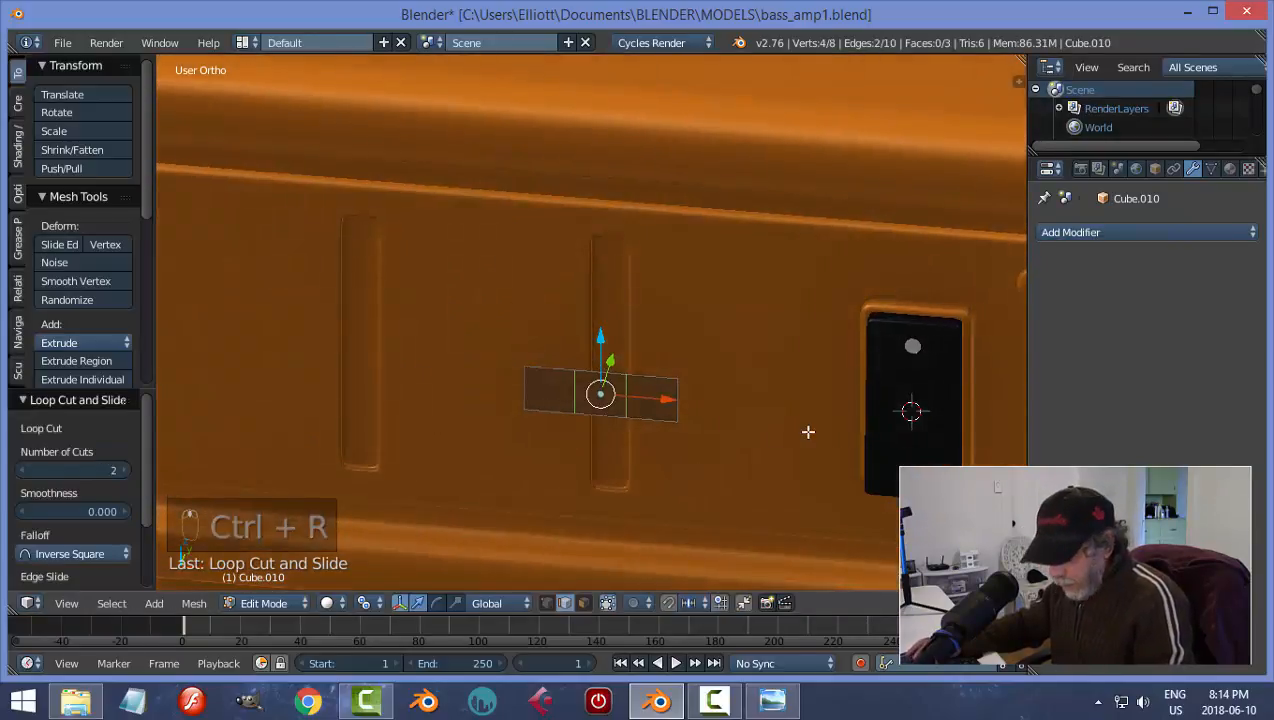
- Set the pivot point to Median Point and scale the two loop cuts to 0.697 along X
key("s")
left_click(747, 429)
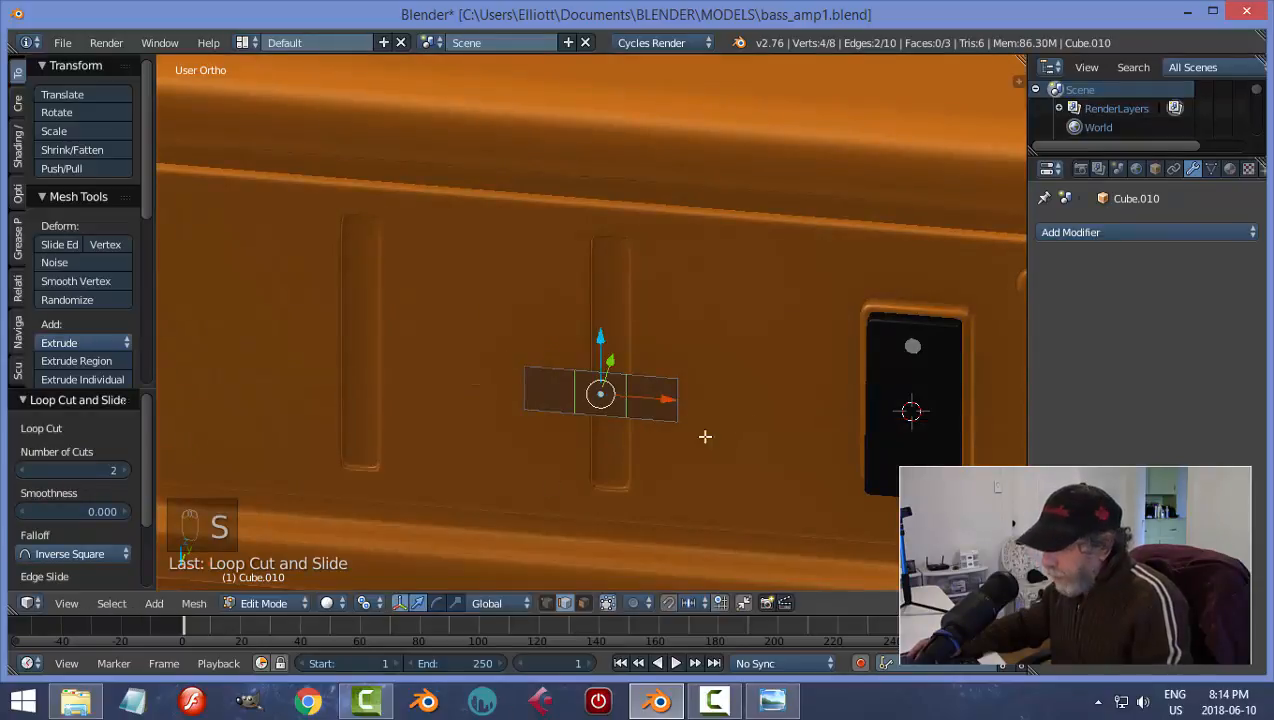
left_click(366, 603)
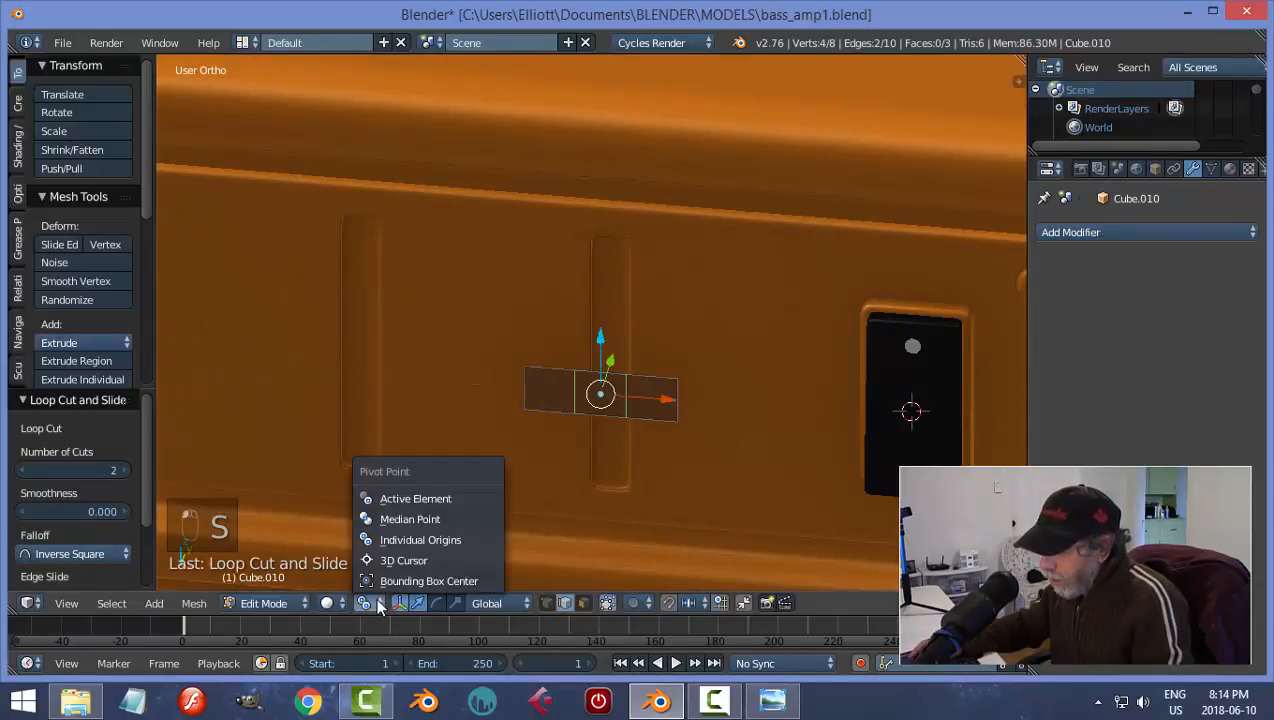
left_click(395, 518)
key("s")
left_click(754, 456)
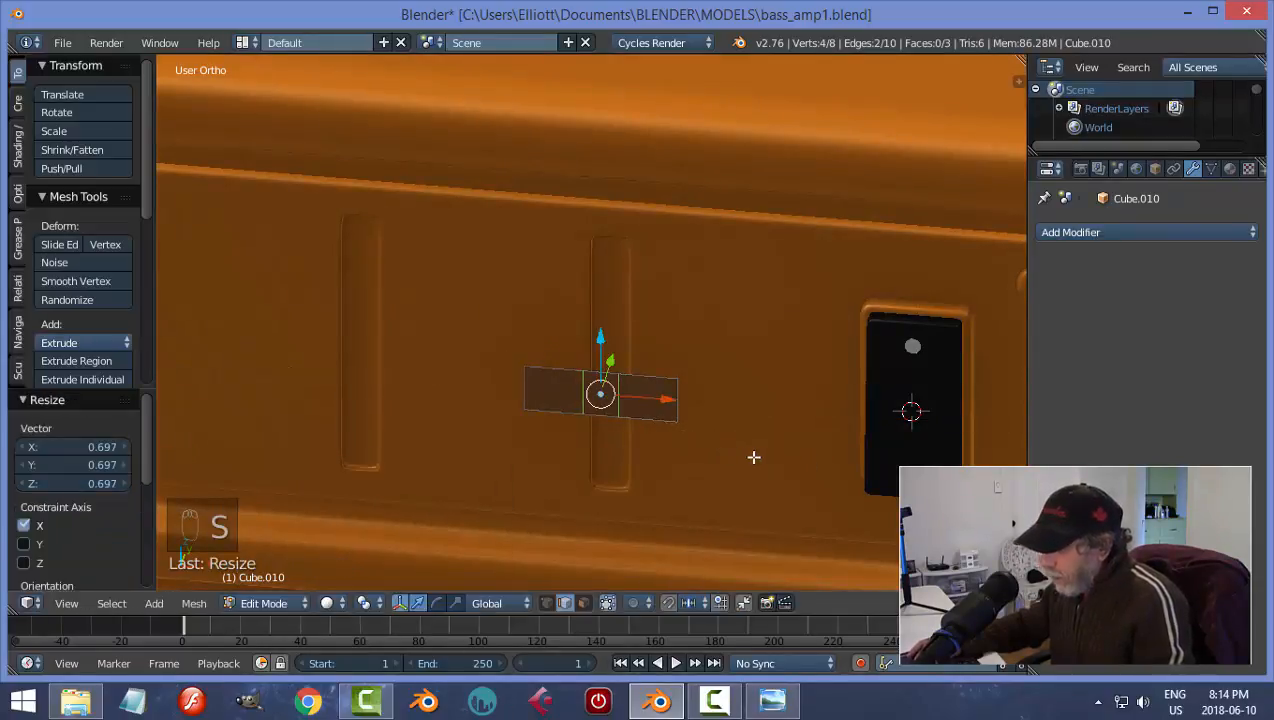
- Select all three faces in Face select mode, extrude them outward about 0.011 into a thin block, and clear the selection
key("a")
key("ctrl+Tab")
left_click(666, 449)
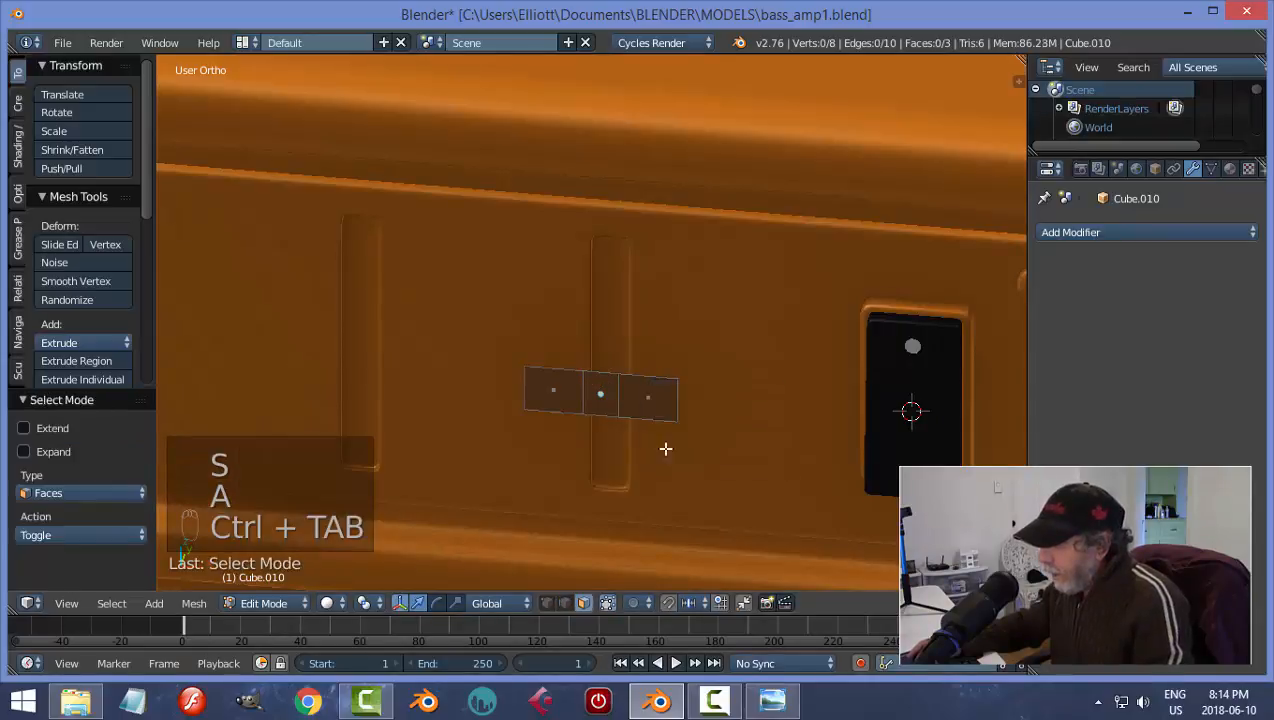
right_click(611, 407)
mouse_move(611, 407)
middle_mouse_down()
mouse_move(742, 390)
mouse_move(623, 424)
mouse_move(603, 407)
mouse_move(622, 394)
middle_mouse_up()
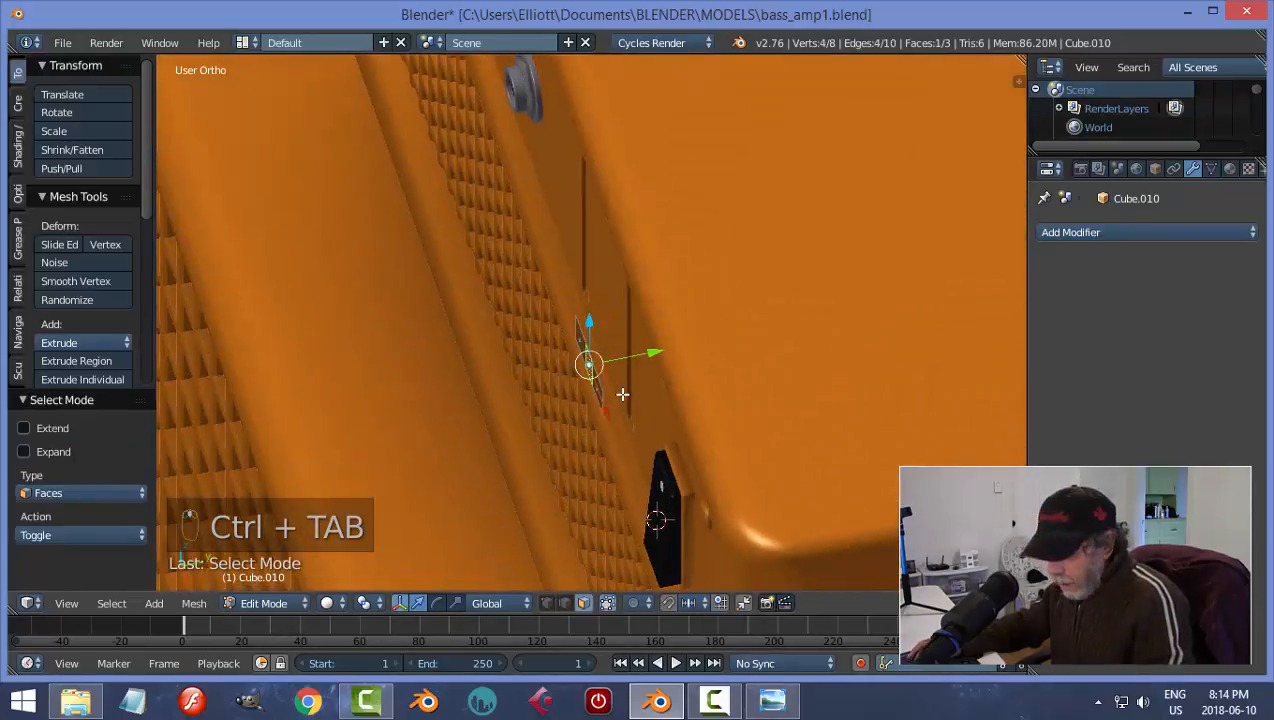
key("a")
key("a")
key("a")
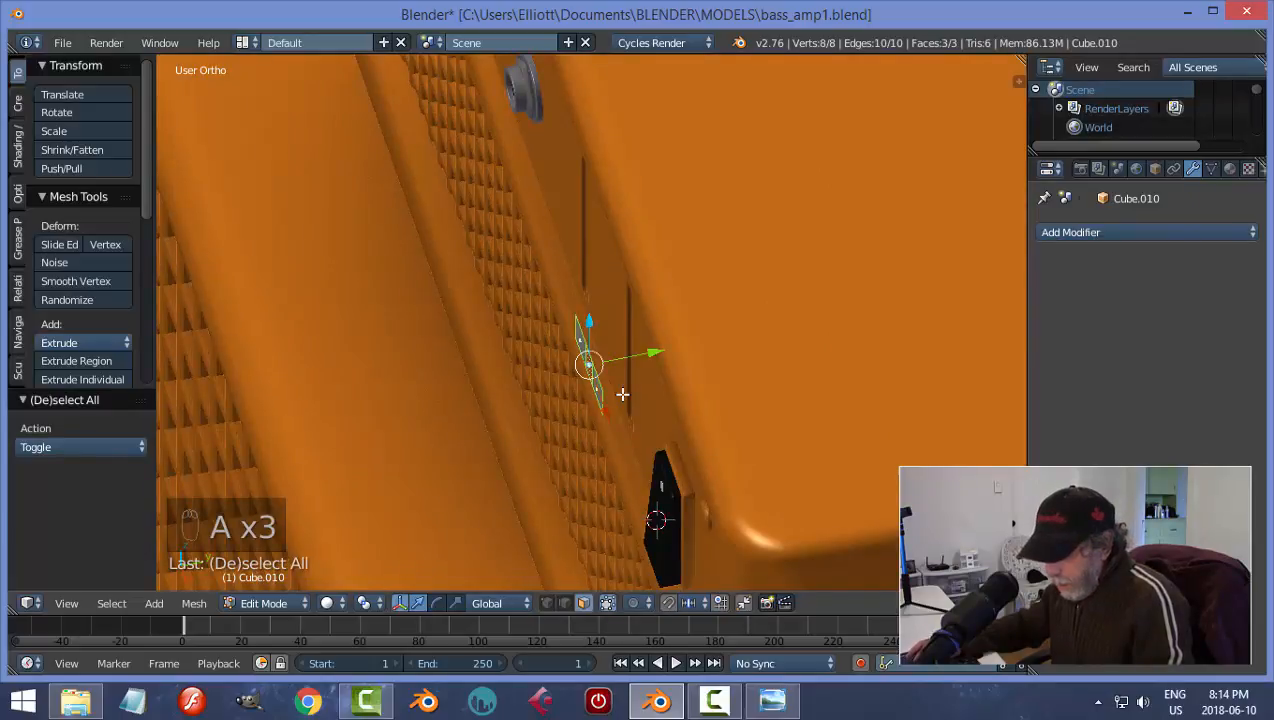
key("e")
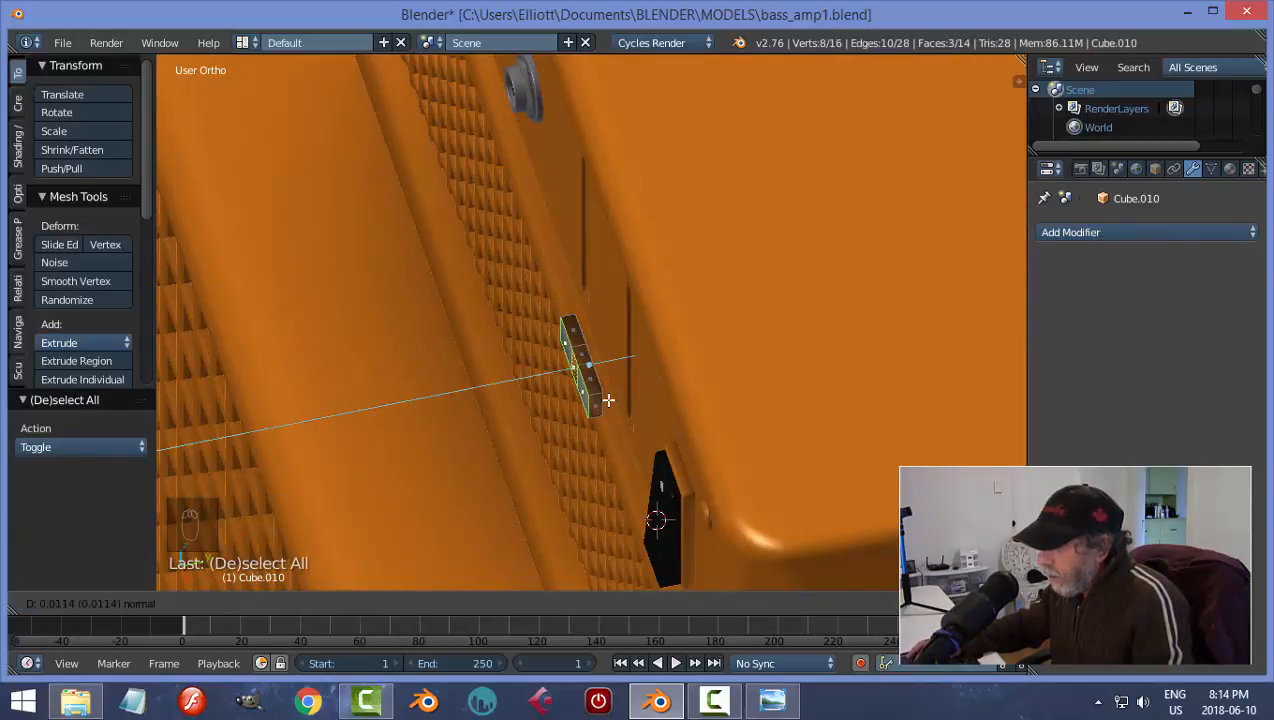
left_click(608, 400)
key("a")
- Extrude the block's middle face about 0.034 along negative Y to form a stem, and leave Edit Mode
middle_click_drag(557, 418, 586, 389)
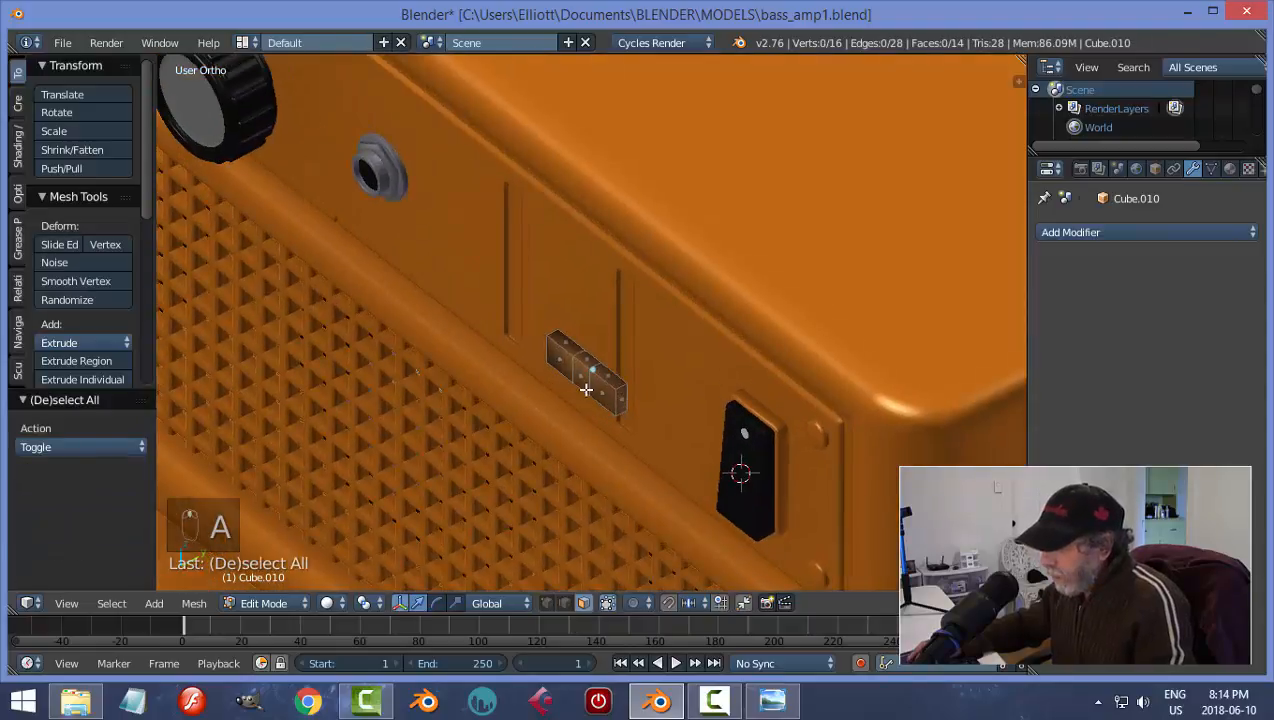
middle_click_drag(694, 394, 651, 407)
key("e")
right_click(651, 410)
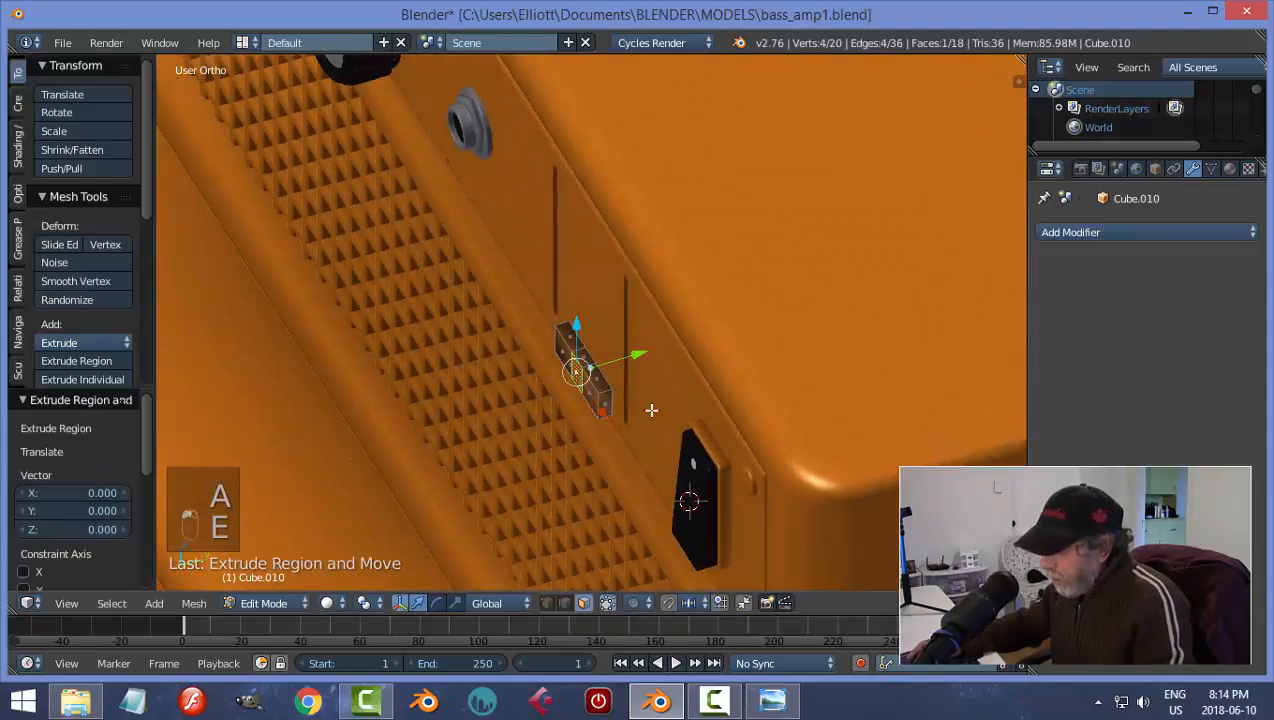
key("e")
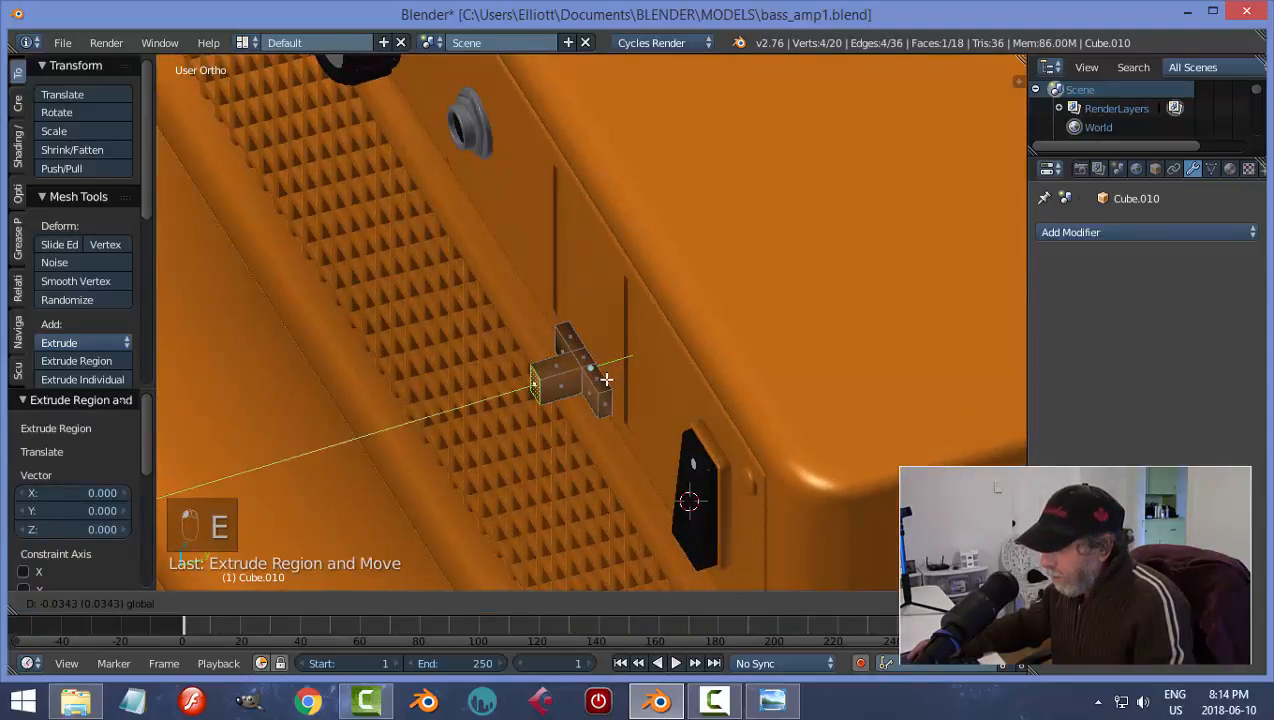
left_click(606, 379)
middle_click_drag(606, 379, 593, 408)
key("a")
key("Tab")
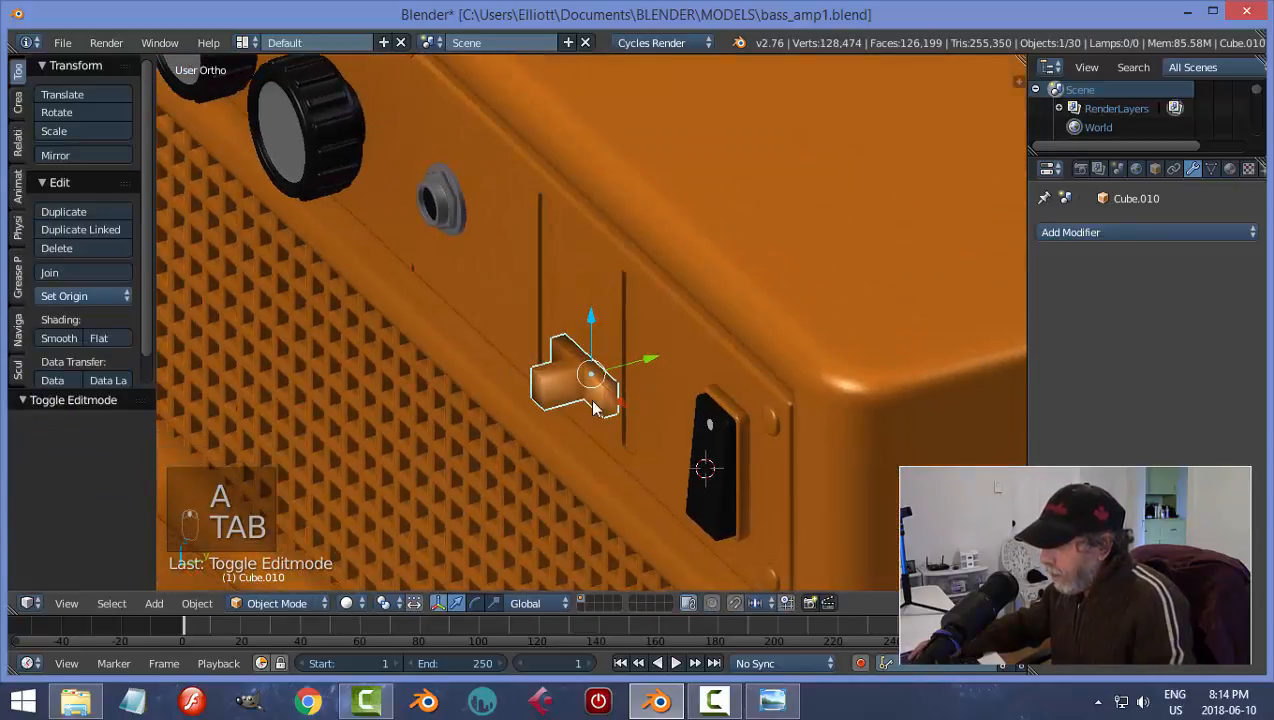
- Rotate the T-shaped piece 180° around X so its stem points toward the slot
type("rx")
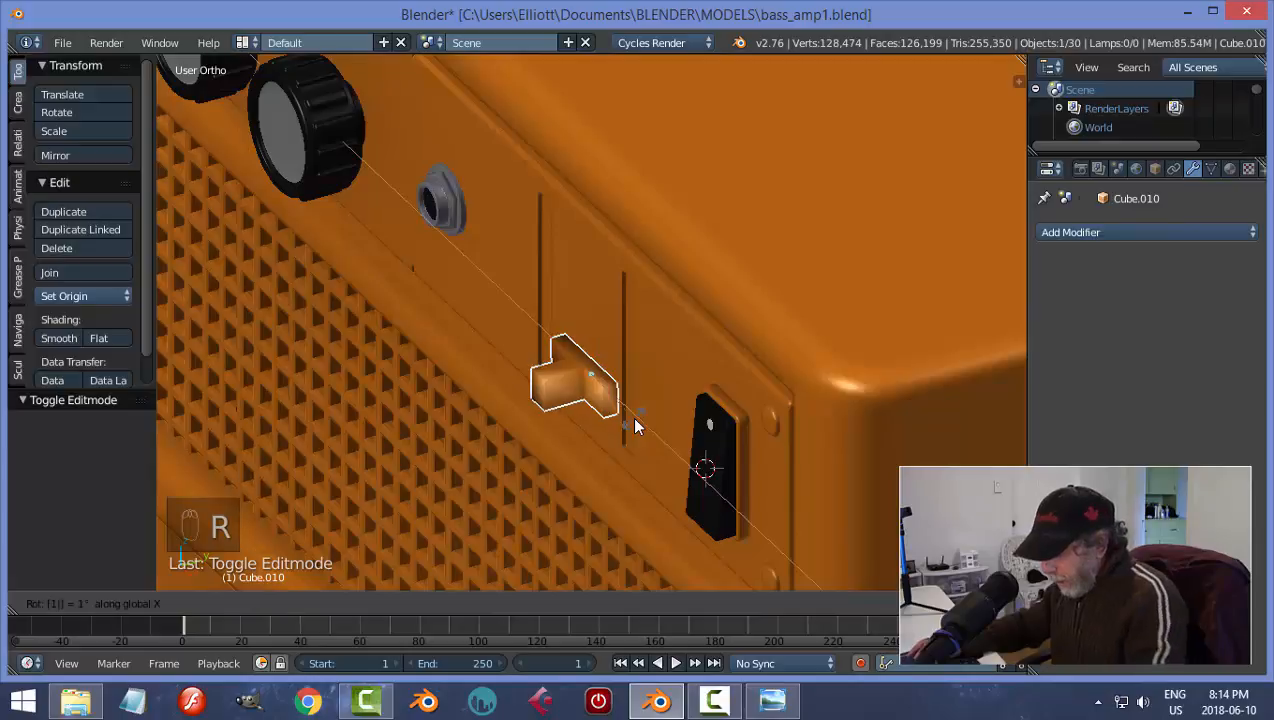
type("180")
key("Return")
middle_click_drag(634, 421, 744, 430)
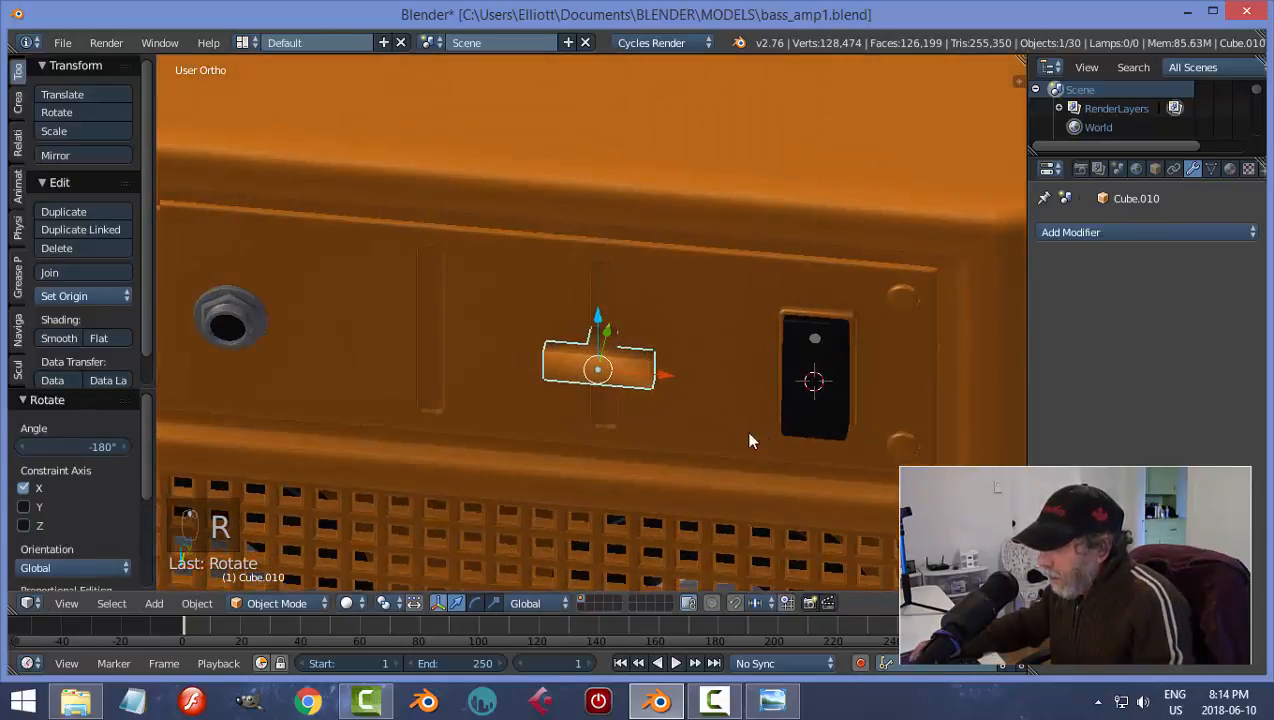
- Scale the entire T-shaped piece down uniformly in Edit Mode, clear the selection and return to Object Mode
scroll(643, 420, "up", 3)
key("Tab")
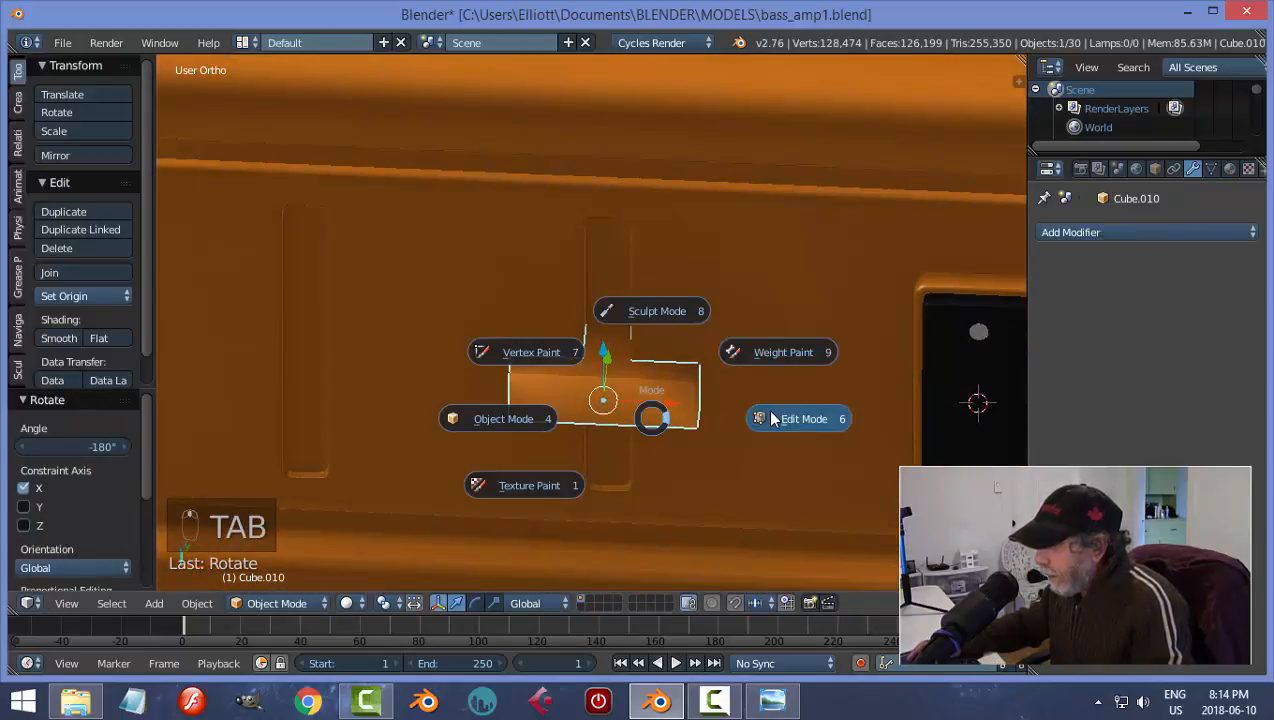
key("a")
key("a")
key("s")
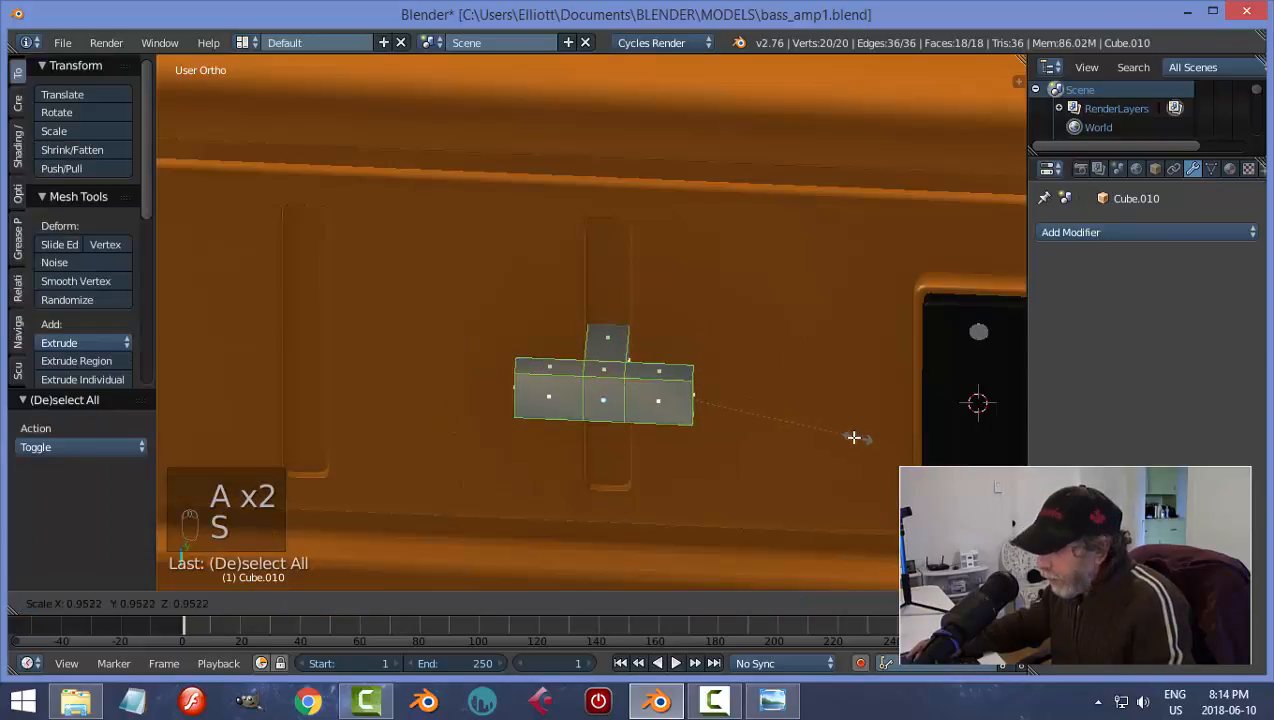
left_click(762, 418)
key("a")
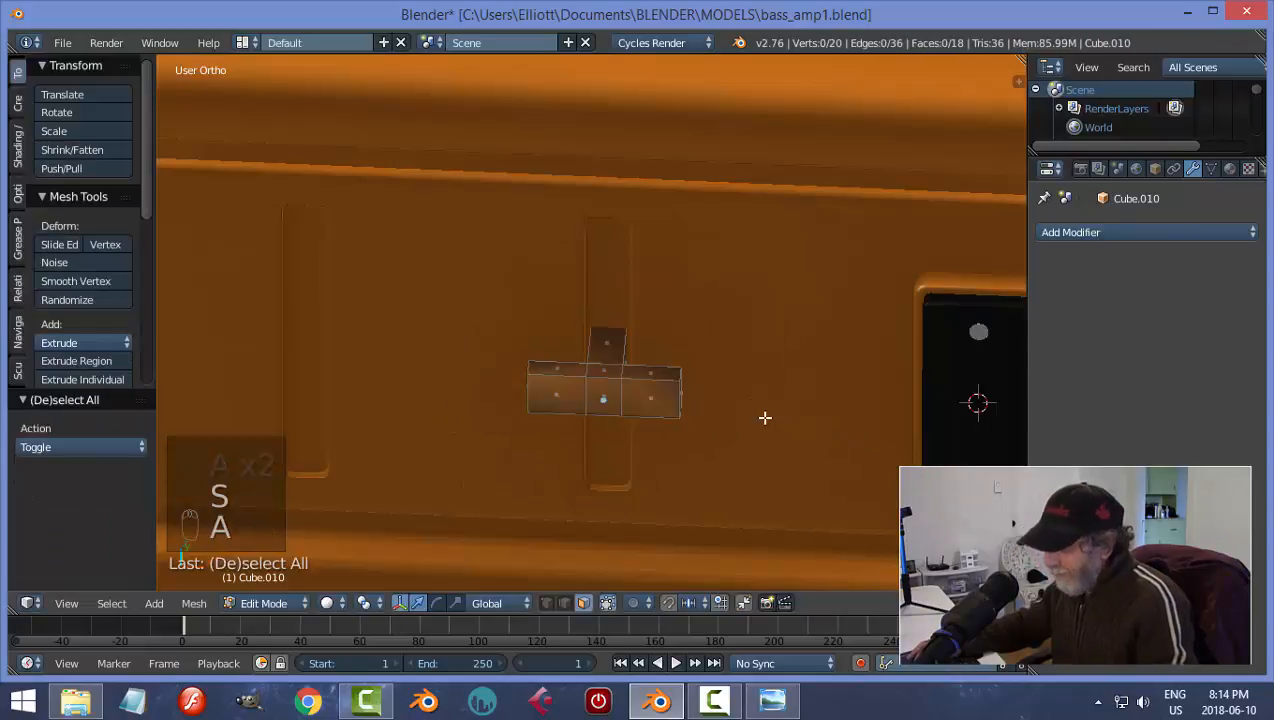
middle_click_drag(762, 418, 722, 395)
key("Tab")
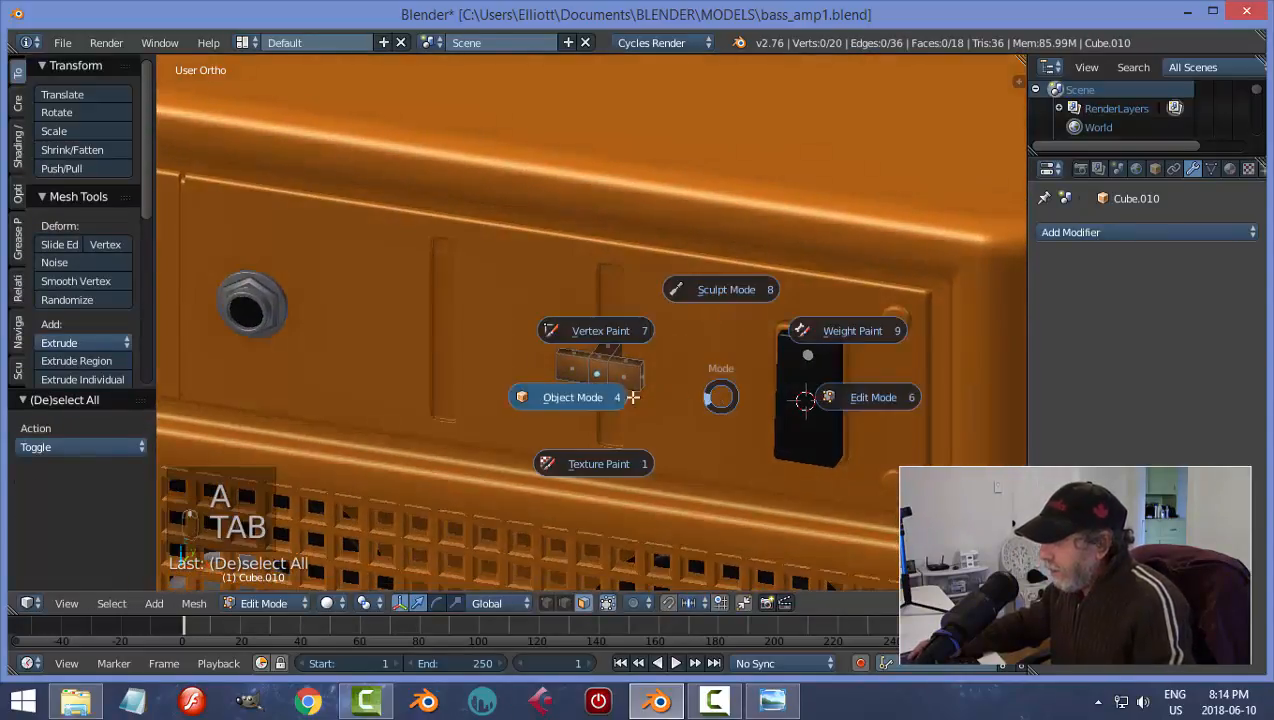
- Add a Subdivision Surface modifier to the T-shaped piece with 2 view subdivisions
scroll(711, 360, "up", 2)
middle_click_drag(654, 418, 623, 418)
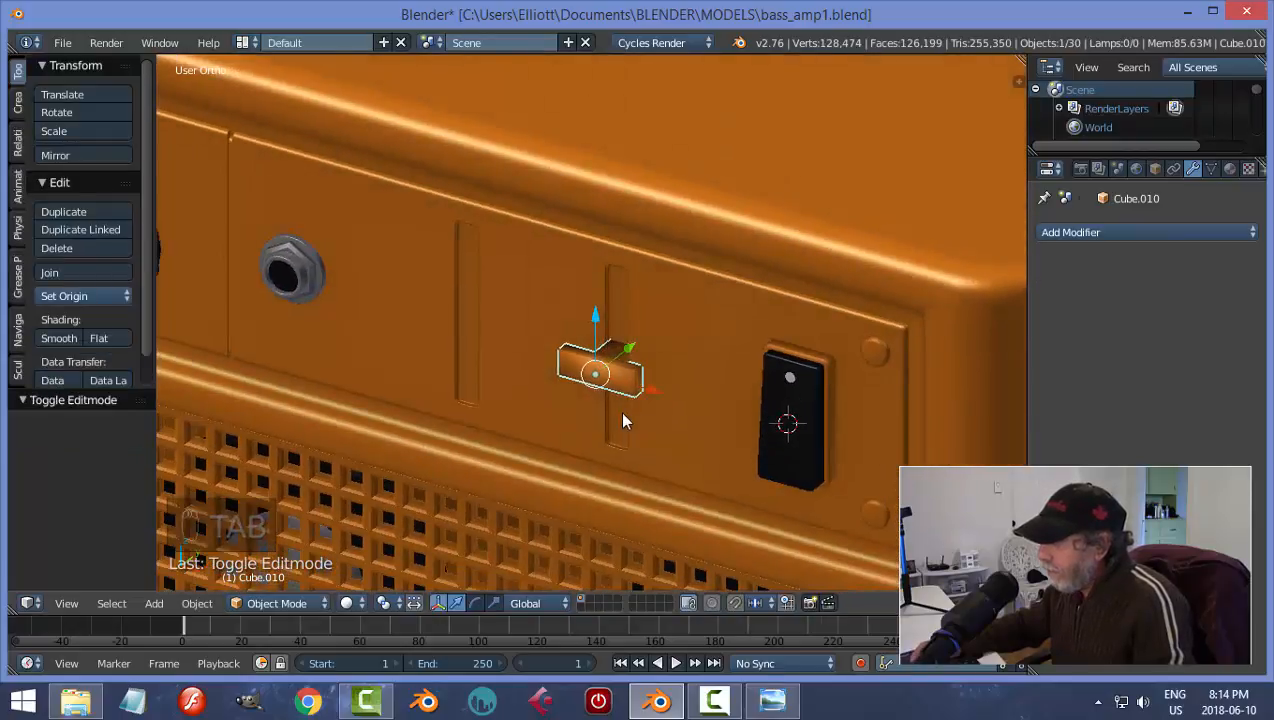
left_click(1118, 233)
left_click(880, 543)
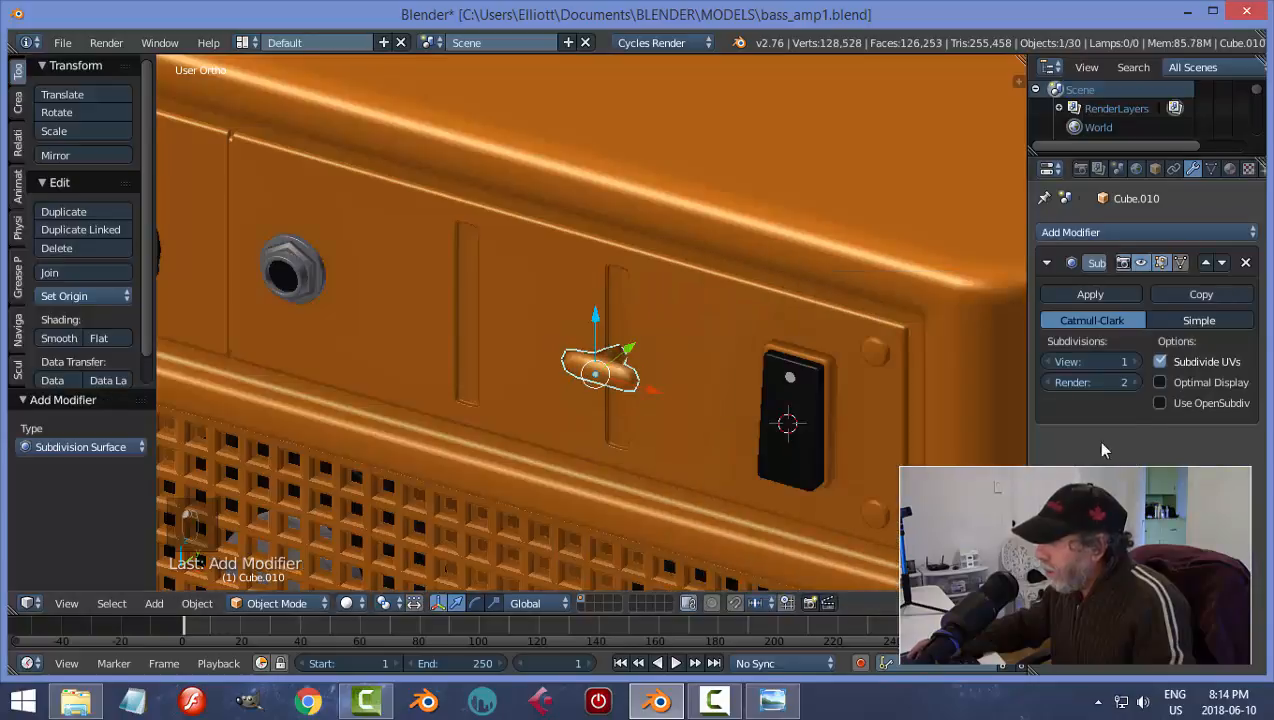
left_click(1133, 364)
- In Edit Mode, add two horizontal loop cuts along the crossbar, one slid near its upper edge and one near its lower edge
scroll(677, 429, "up", 4)
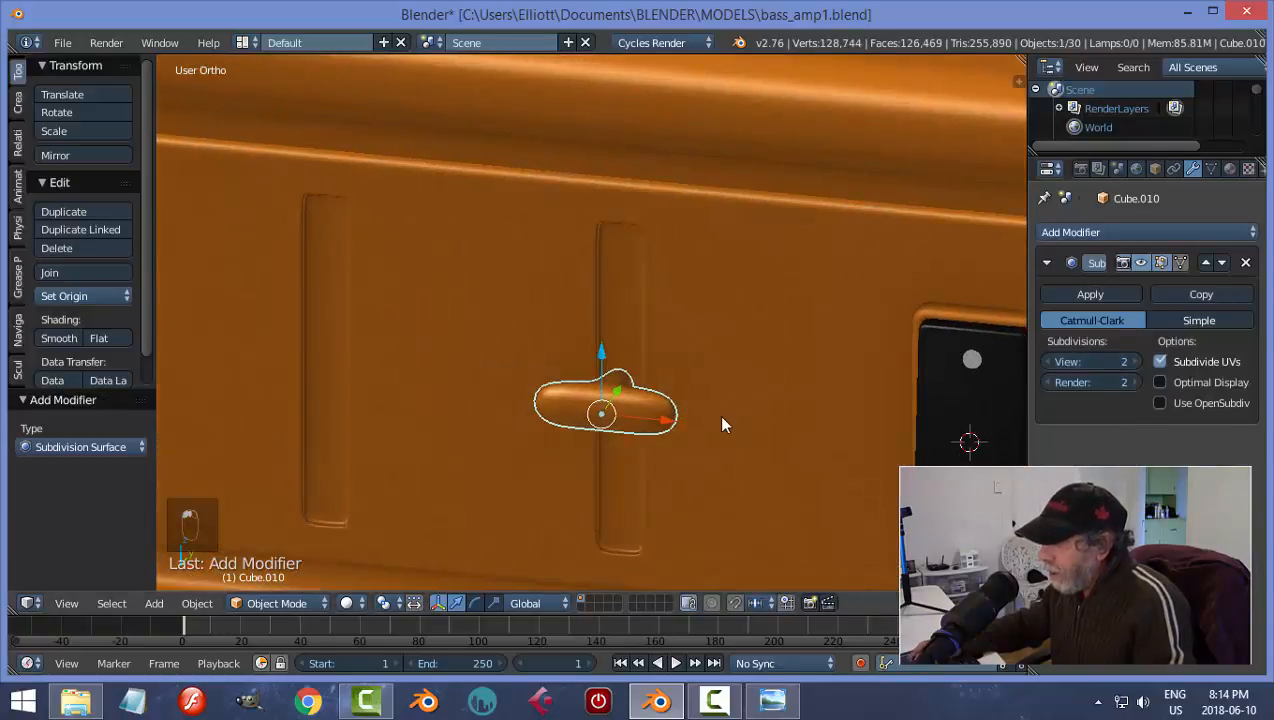
key("Tab")
left_click(876, 419)
scroll(704, 460, "up", 2)
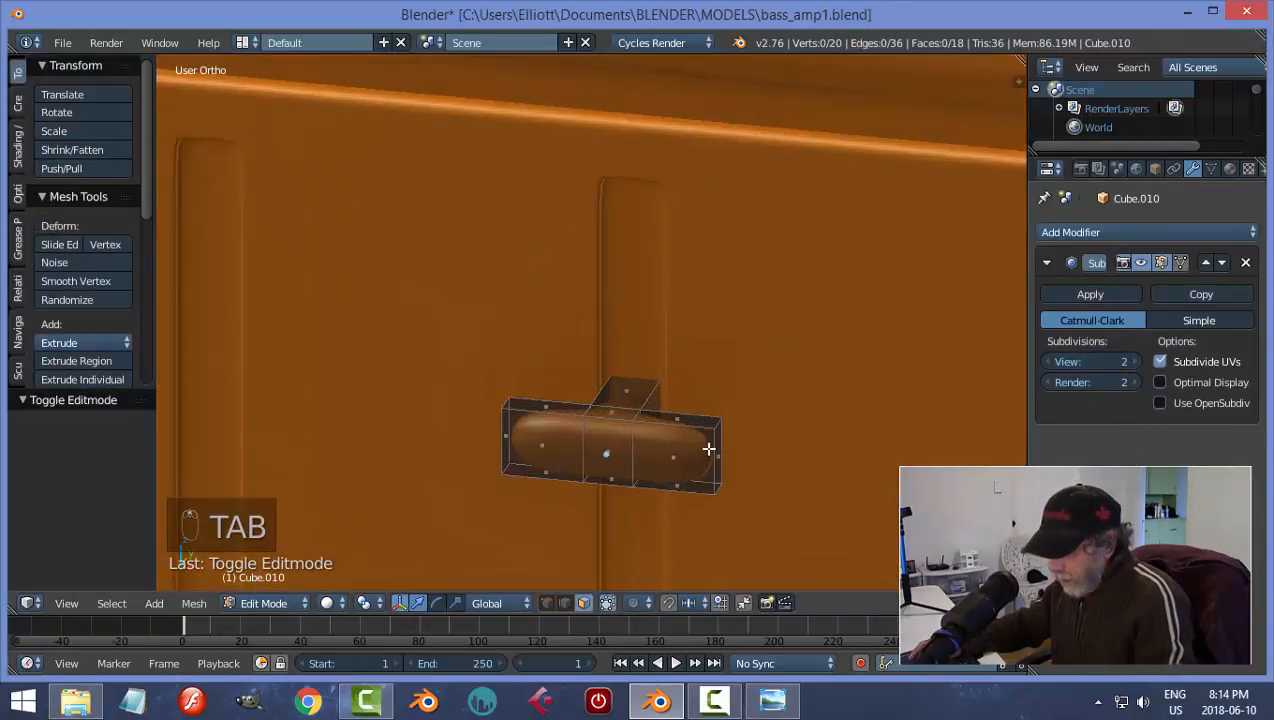
key("ctrl+r")
left_click(709, 449)
key("ctrl+r")
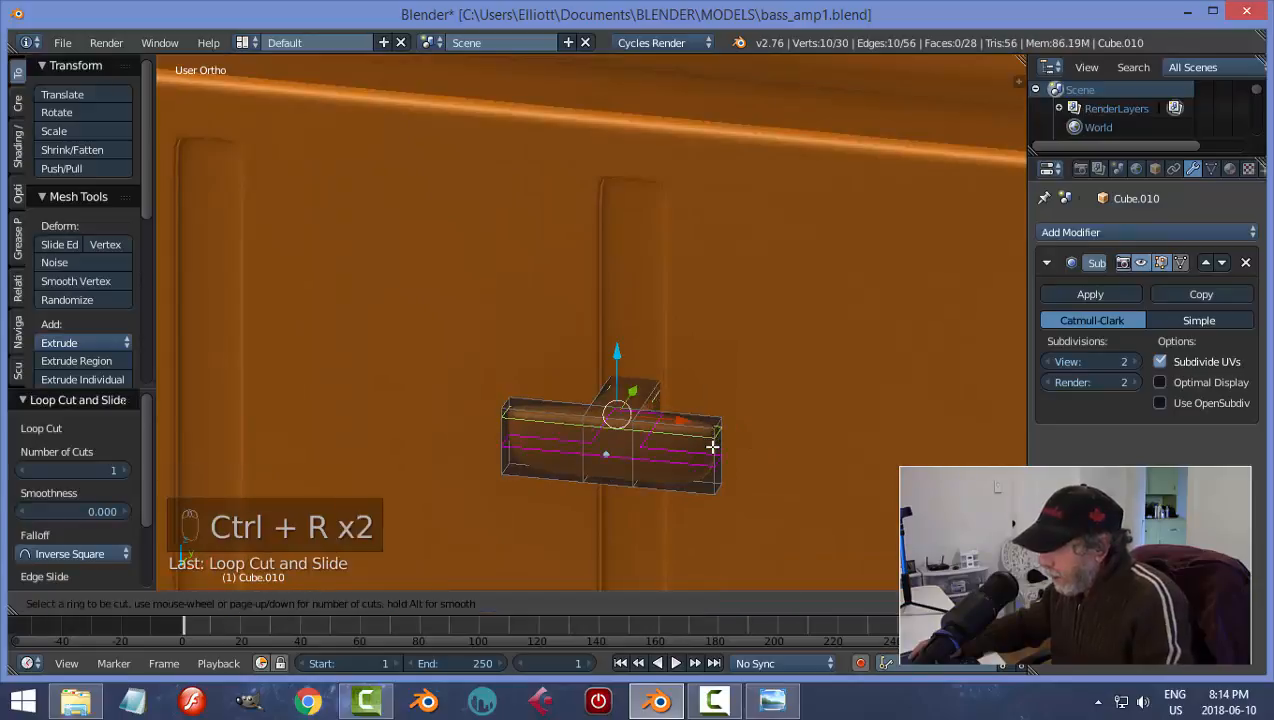
left_click(711, 447)
left_click(717, 468)
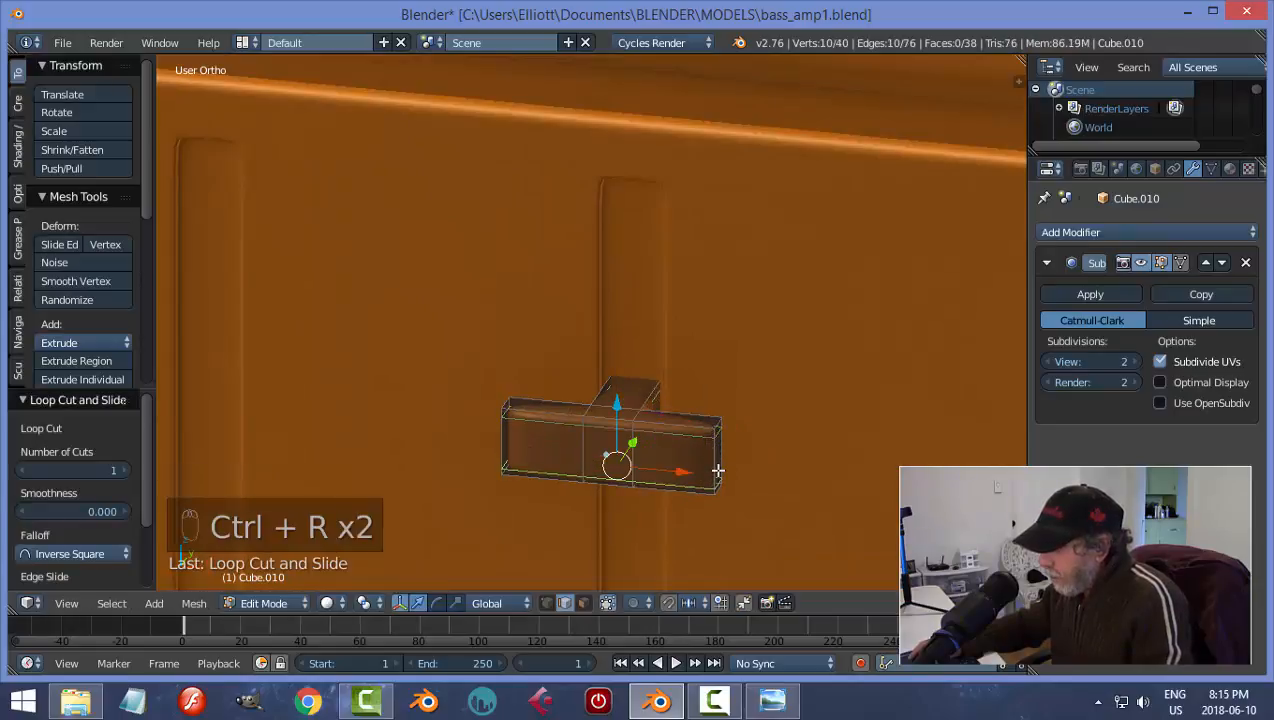
- Add a vertical loop cut on the crossbar, slid close to the end nearest the rocker switch
key("ctrl+r")
left_click(679, 438)
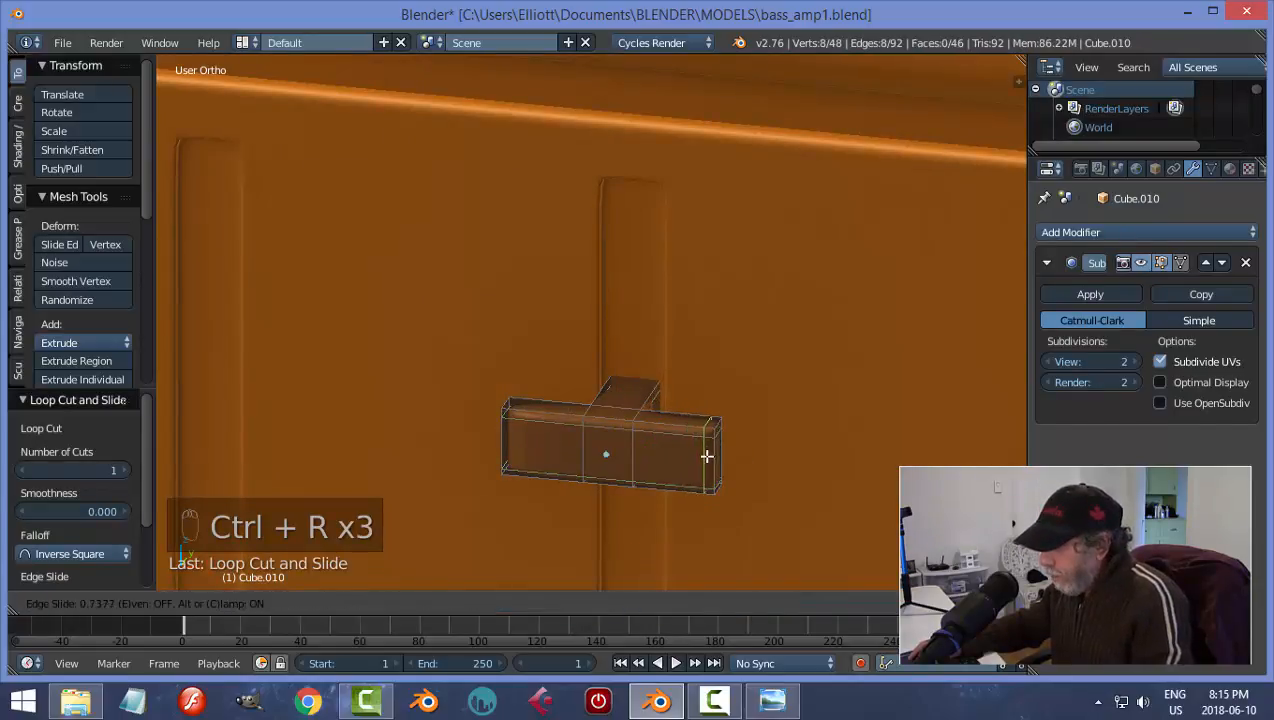
left_click(708, 458)
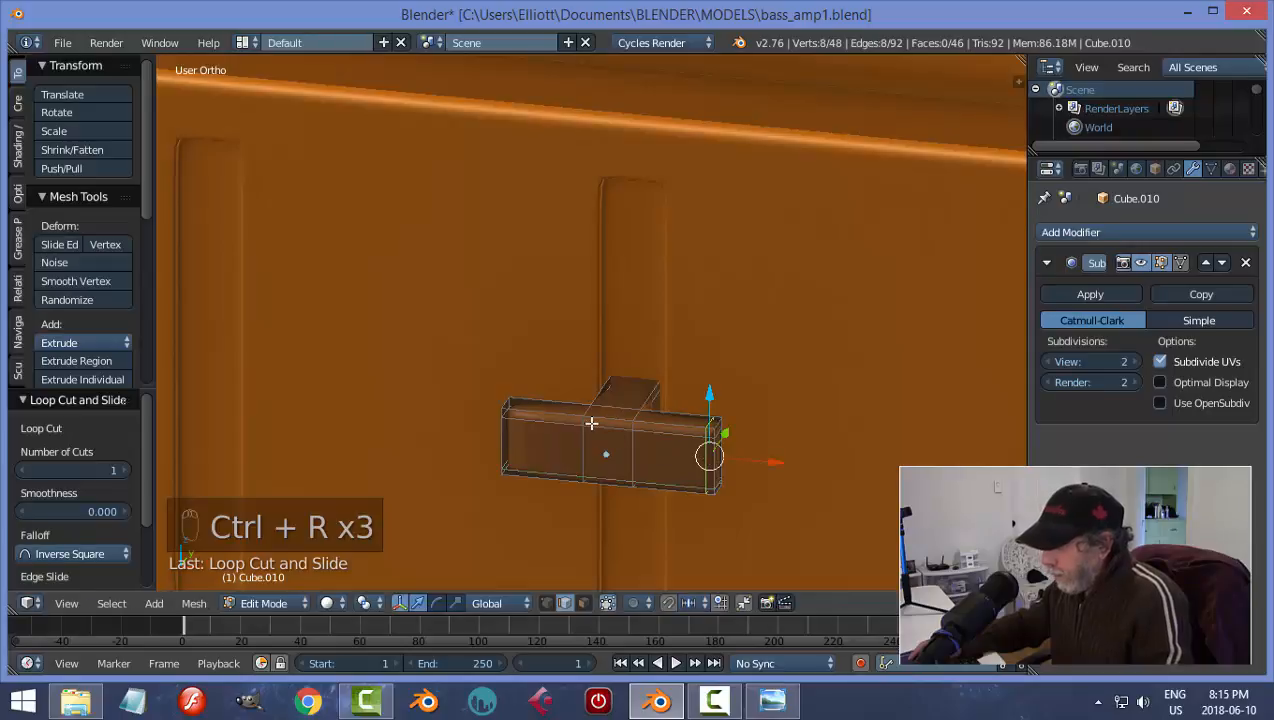
- Add a vertical loop cut on the crossbar of the T-shaped piece, slid close to the end farthest from the rocker switch
key("ctrl+r")
left_click(534, 402)
left_click(520, 401)
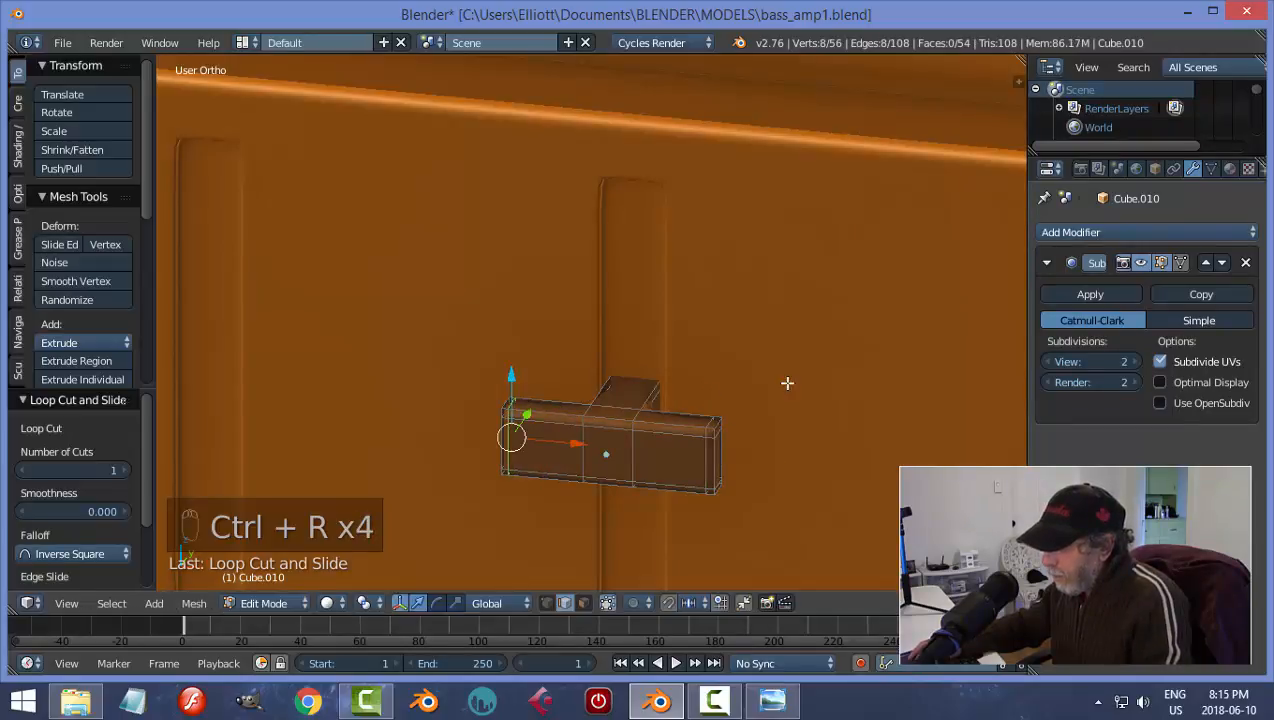
middle_click_drag(520, 402, 687, 474)
key("ctrl+shift+r")
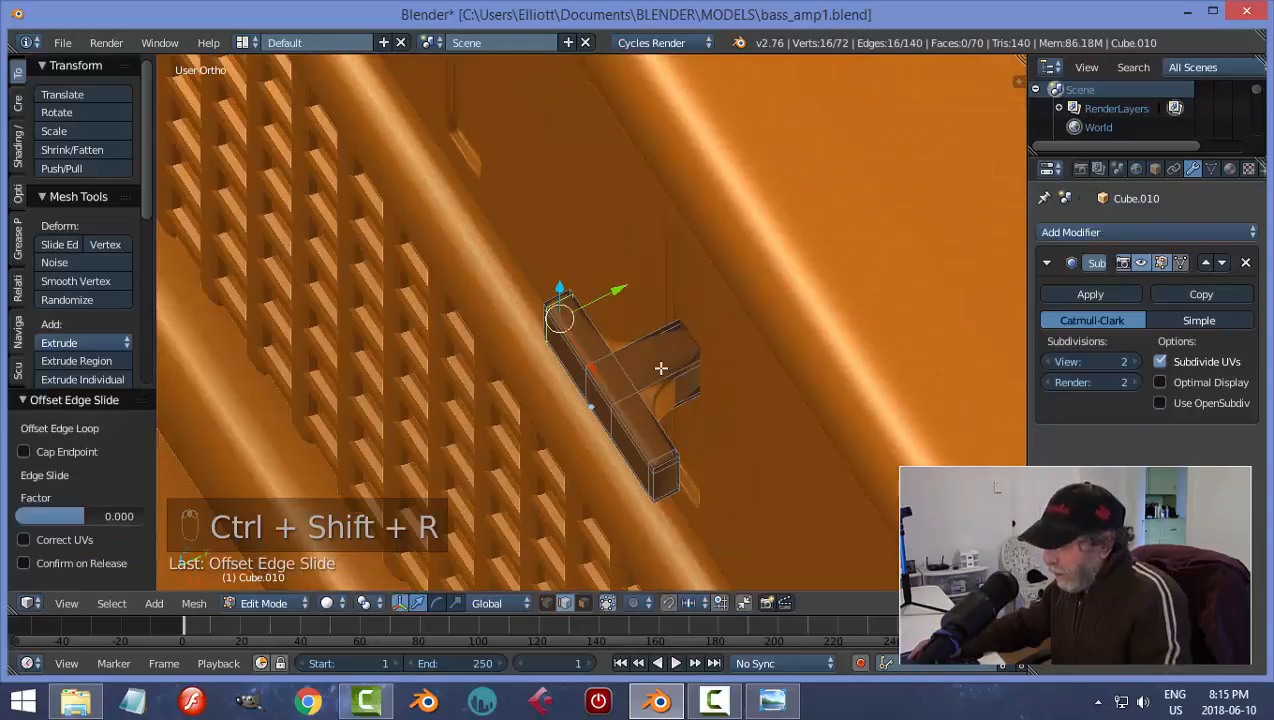
key("Escape")
key("ctrl+z")
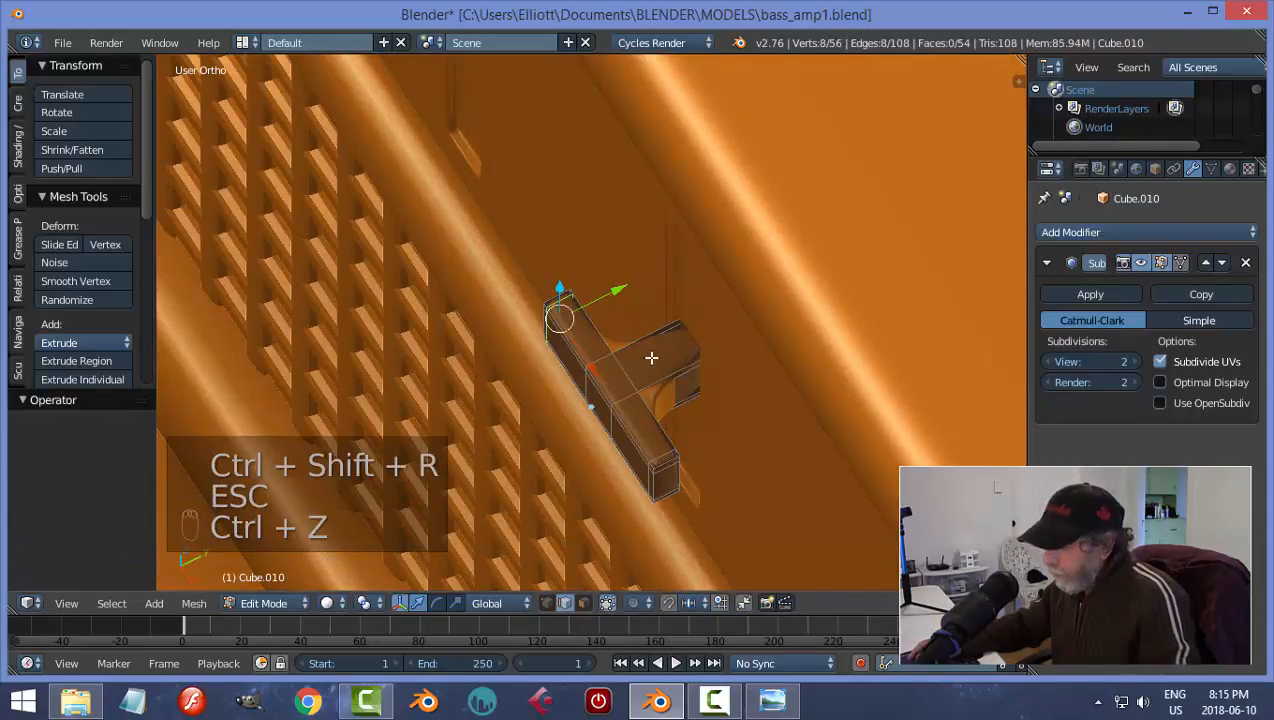
- Add two loop cuts around the stem of the T-shaped piece, one slid against the crossbar and one close to the stem's free end
key("ctrl+r")
left_click(635, 348)
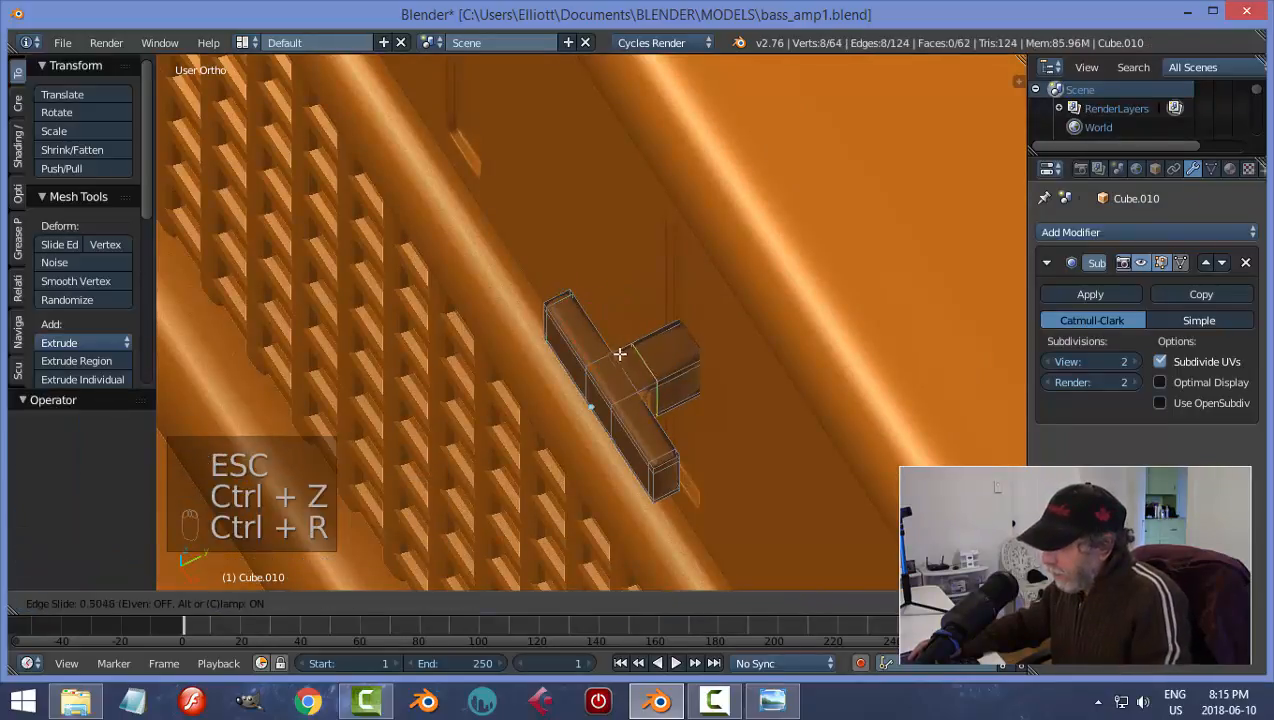
left_click(618, 354)
key("ctrl+r")
left_click(662, 339)
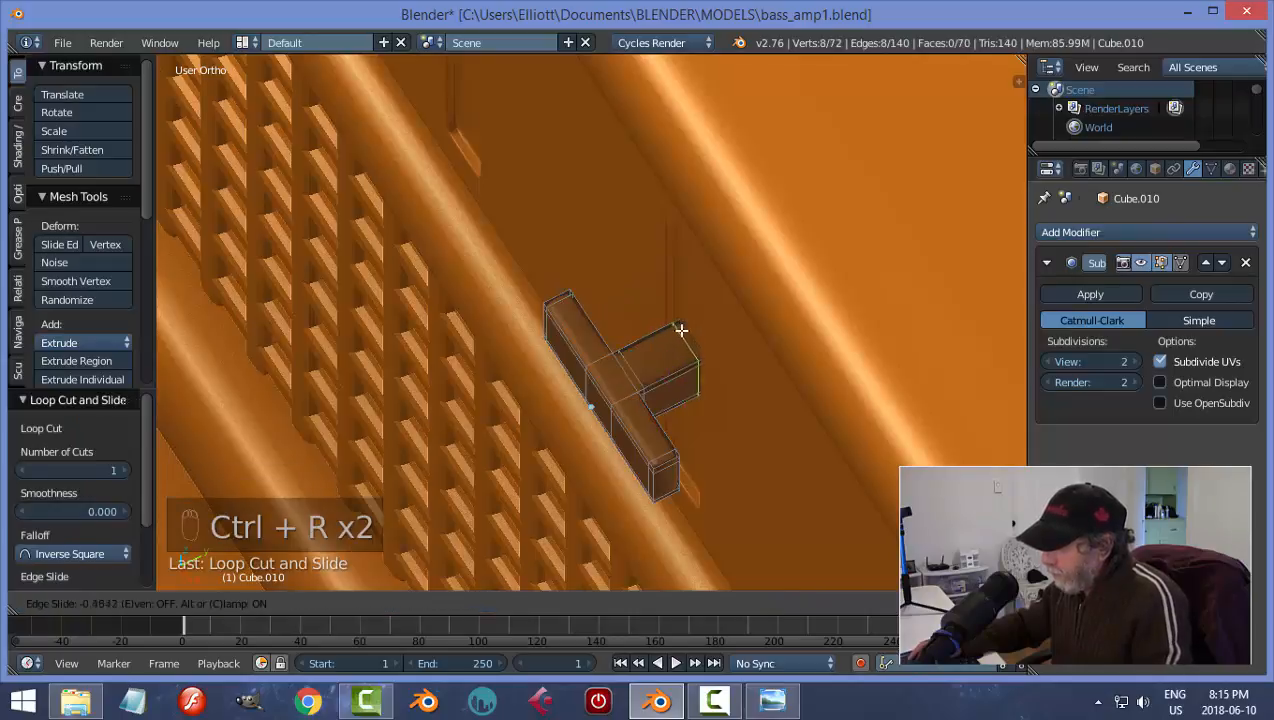
left_click(682, 329)
- Return to Object Mode, apply smooth shading to the T-shaped slider knob and clear the selection
key("a")
key("Tab")
left_click(652, 400)
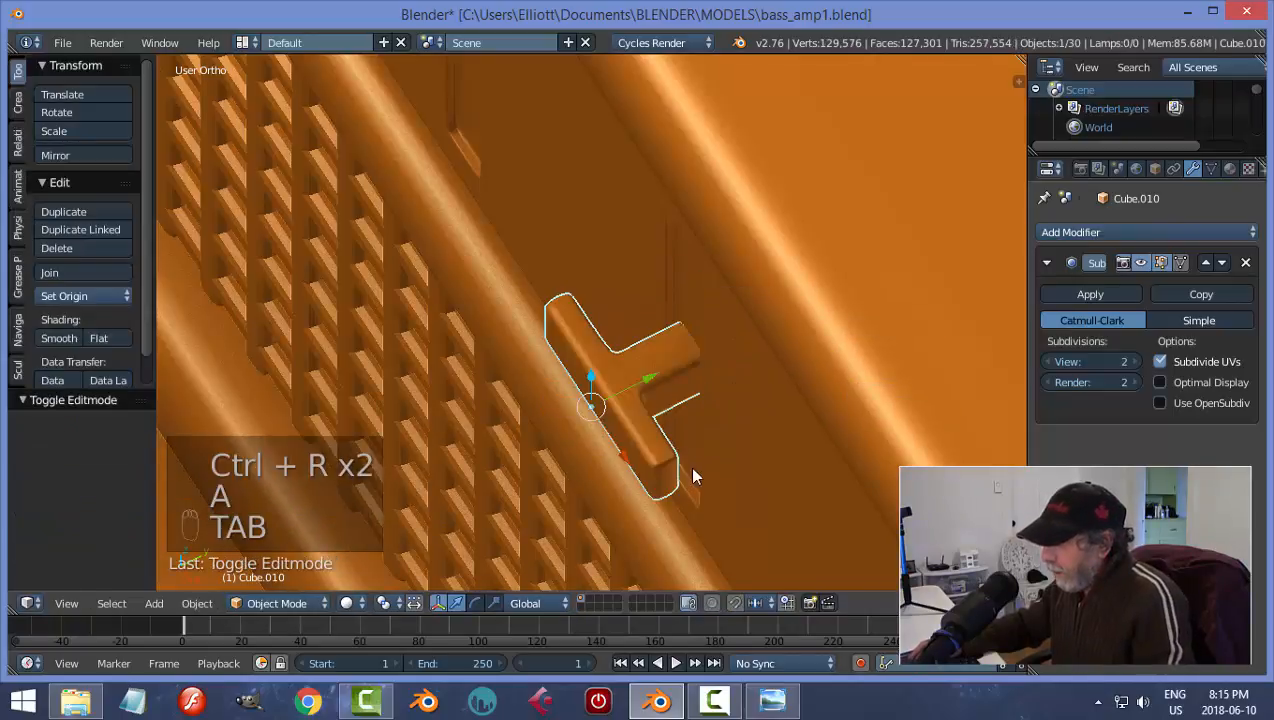
middle_click_drag(689, 466, 788, 373)
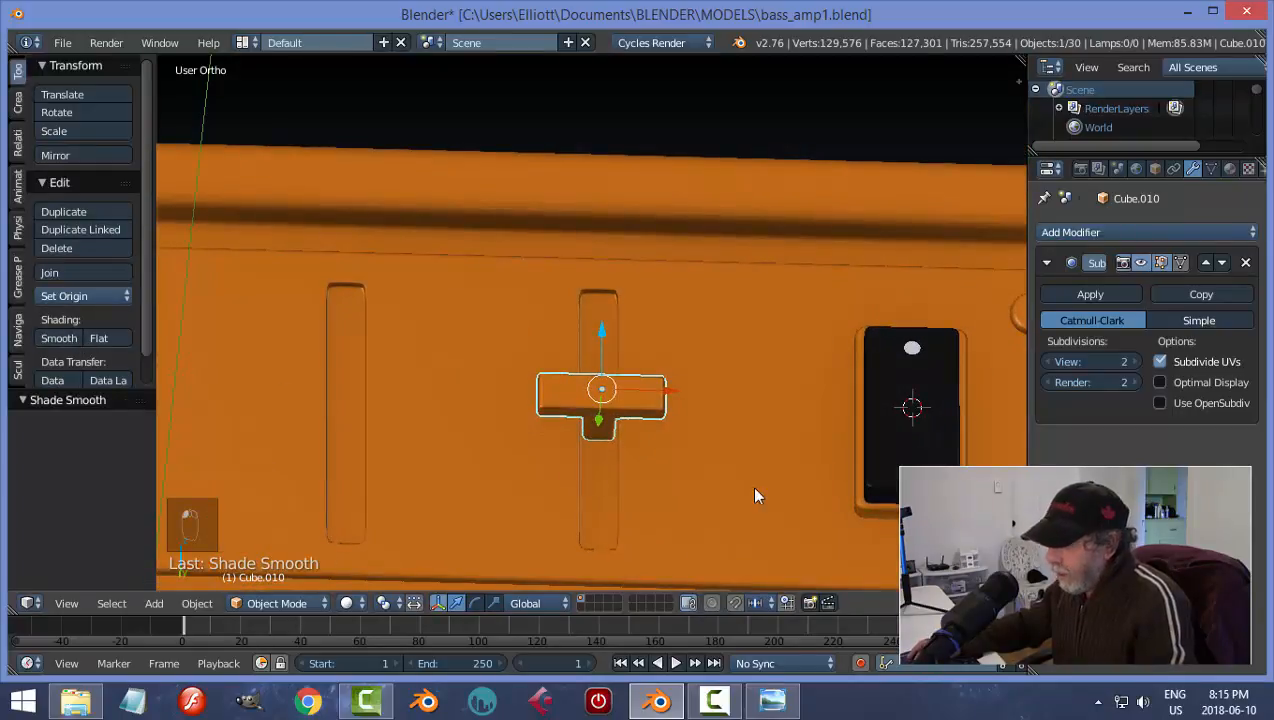
key("a")
scroll(740, 492, "down", 5)
middle_click_drag(731, 498, 590, 478)
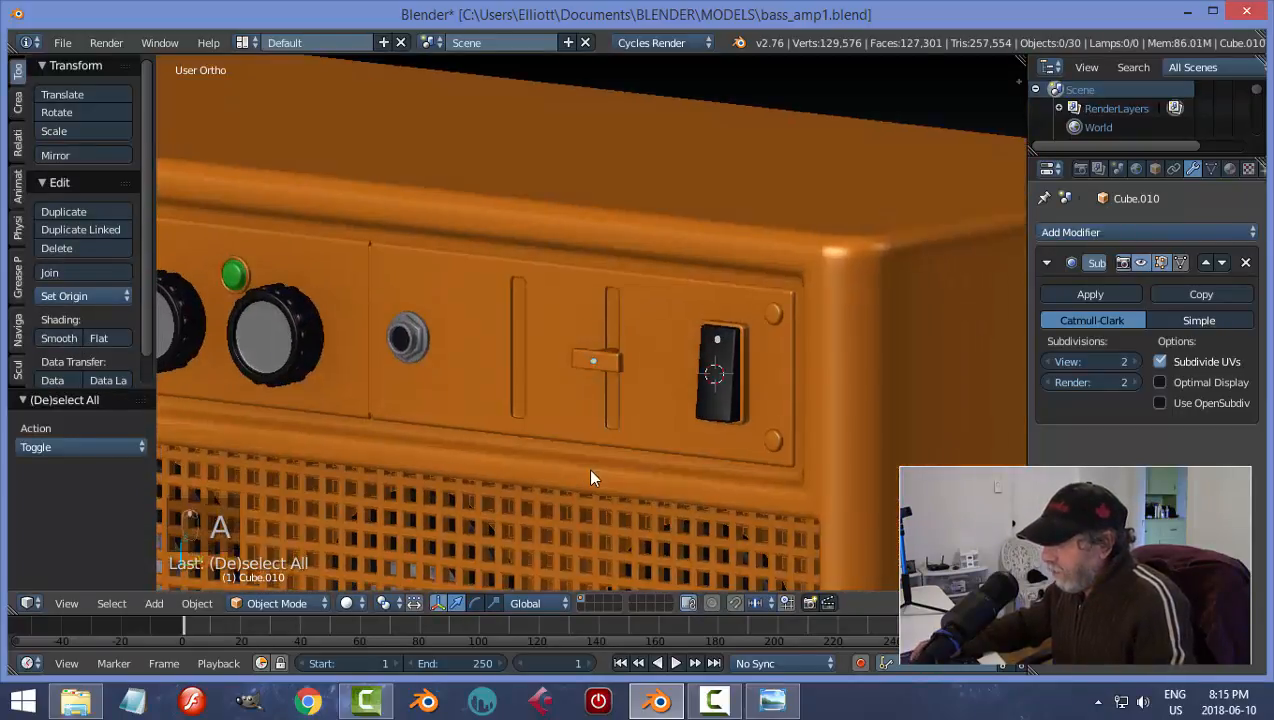
- Scale the slider knob down along the global Z axis to about 0.79 and clear the selection
scroll(620, 410, "up", 3)
middle_click_drag(707, 457, 756, 492)
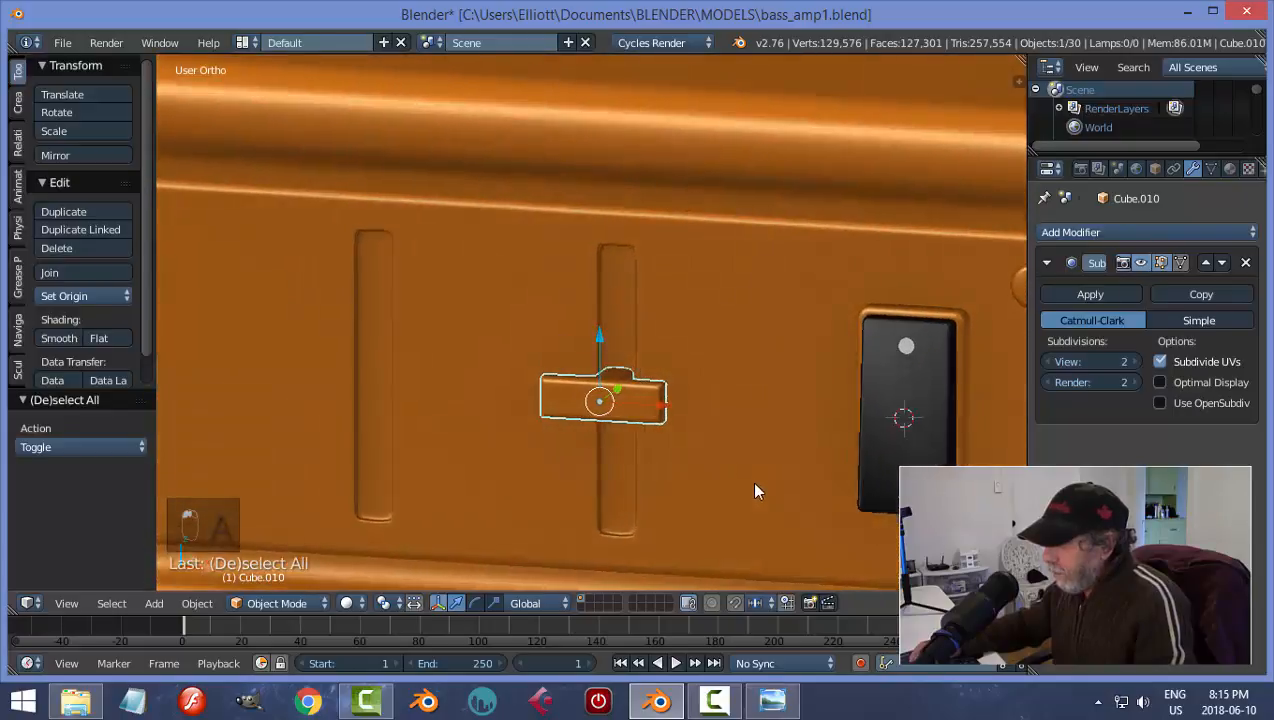
key("s")
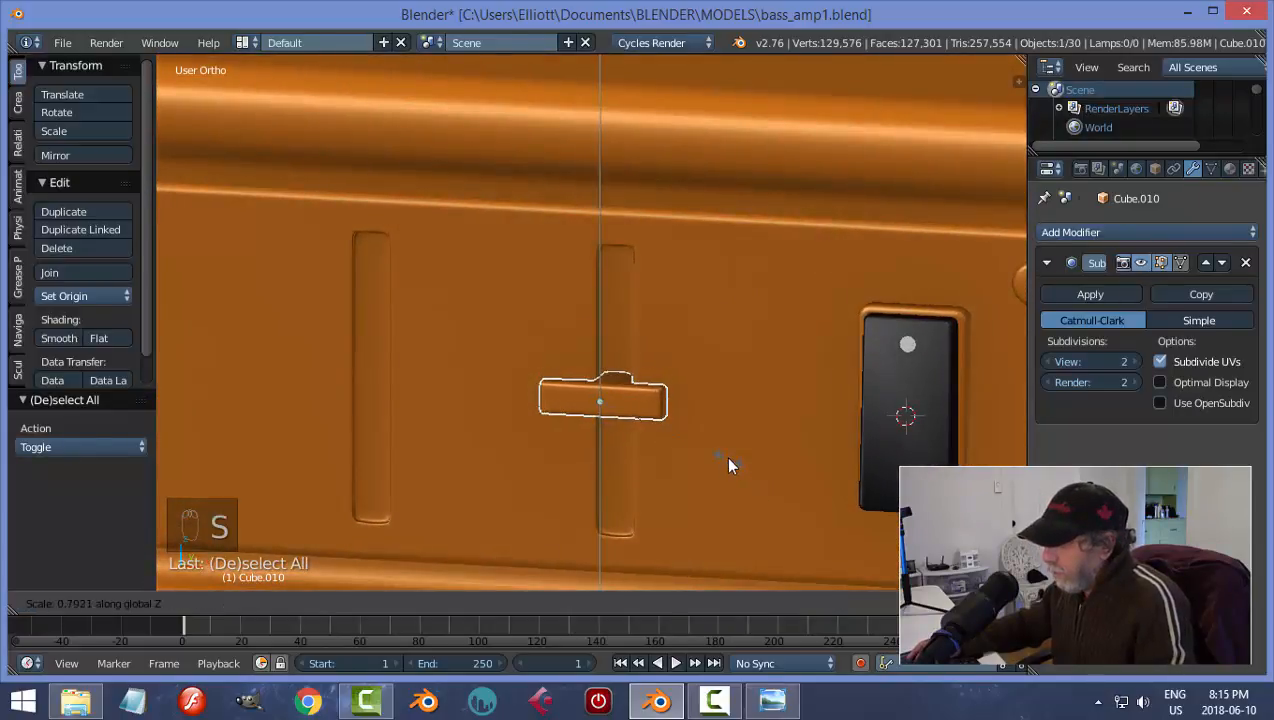
left_click(727, 462)
key("a")
scroll(702, 462, "down", 2)
middle_click_drag(702, 466, 683, 437)
- Replace the slider knob's orange material with the existing black material and clear the selection
right_click(622, 368)
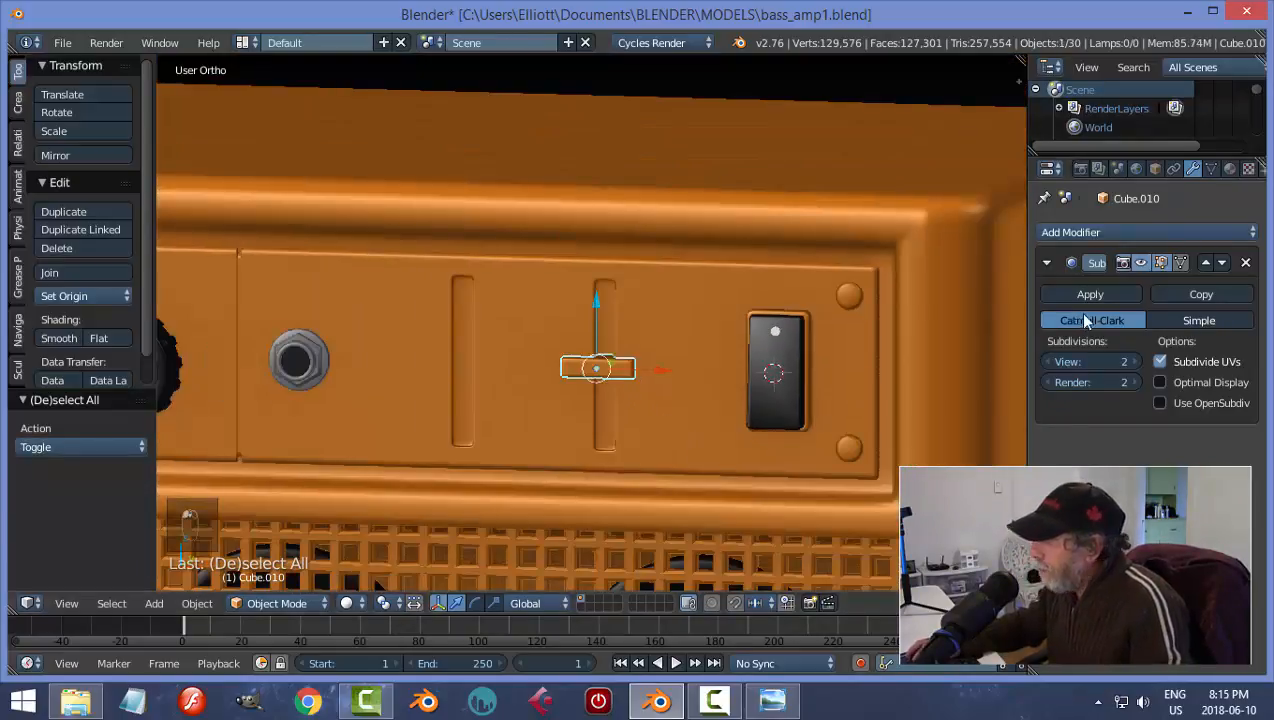
left_click(1230, 170)
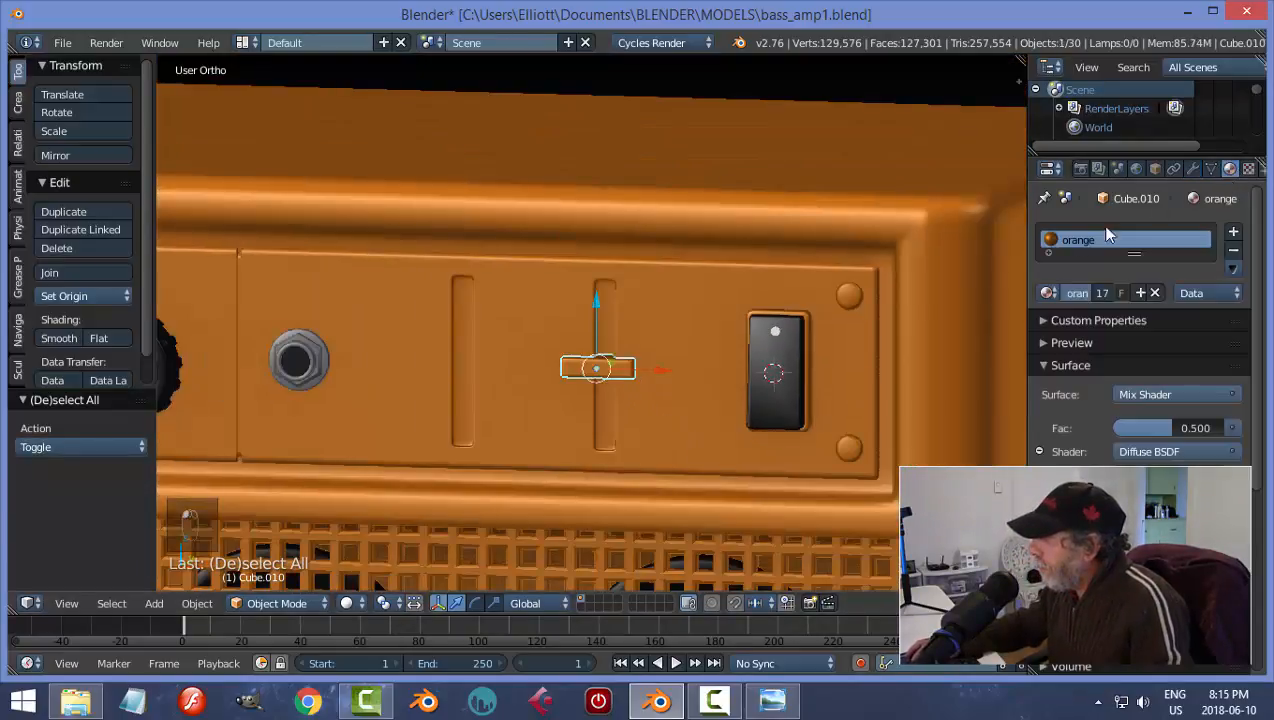
left_click(1049, 293)
left_click(860, 316)
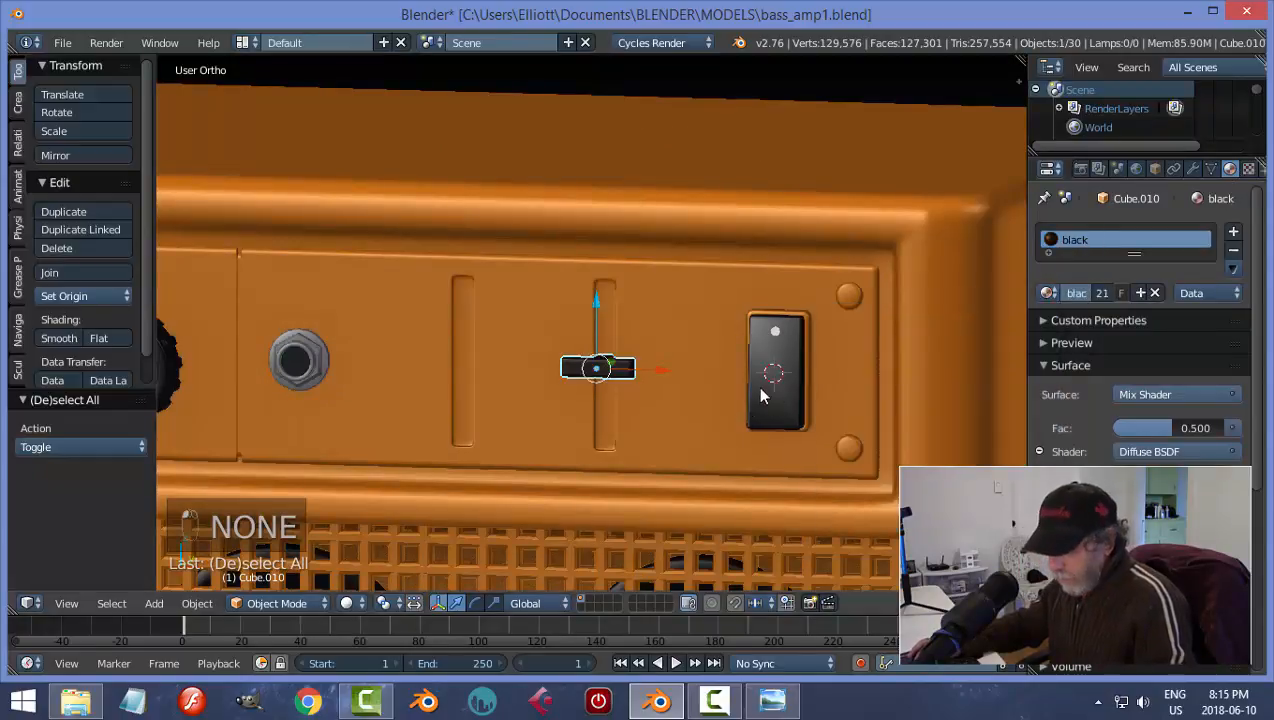
key("a")
- Scale the black slider knob up slightly along Z to make it taller, then clear the selection
scroll(720, 370, "down", 3)
middle_click_drag(684, 352, 642, 360)
scroll(590, 361, "up", 3)
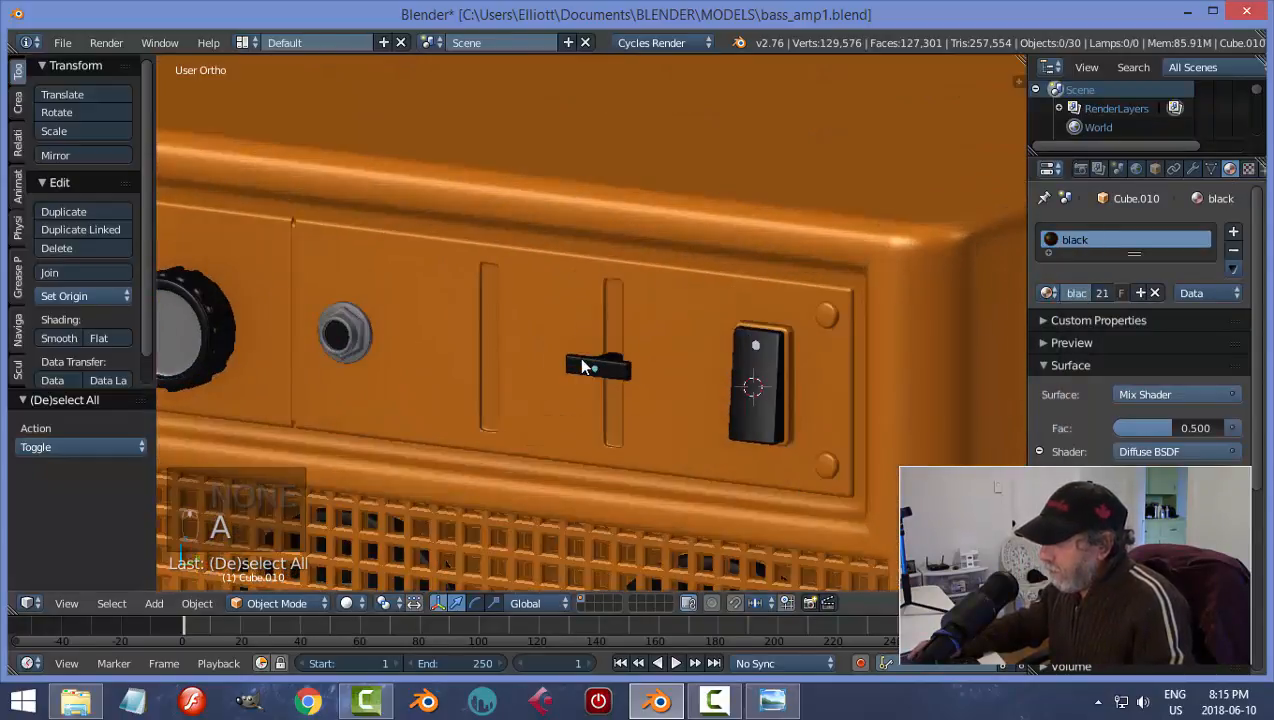
right_click(583, 366)
middle_click_drag(658, 408, 699, 399)
key("s")
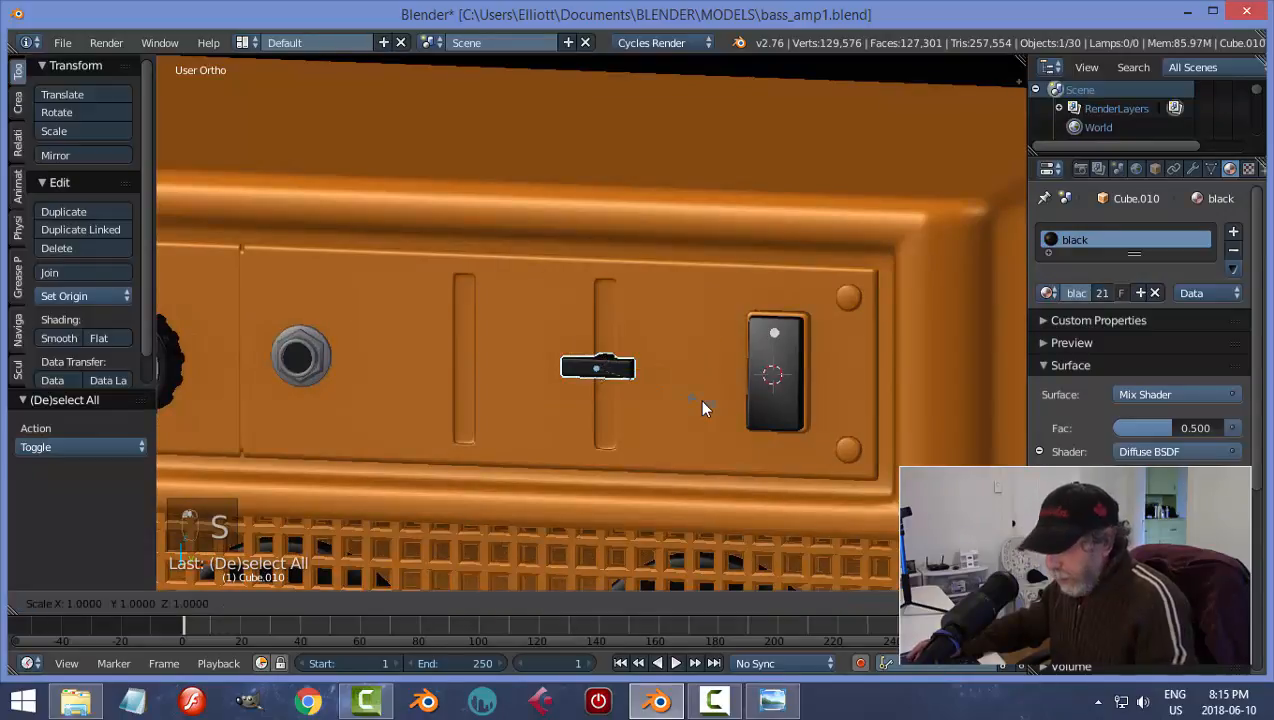
left_click(742, 475)
key("a")
- Enter Edit Mode on the orange control panel and switch to face selection
scroll(617, 413, "down", 2)
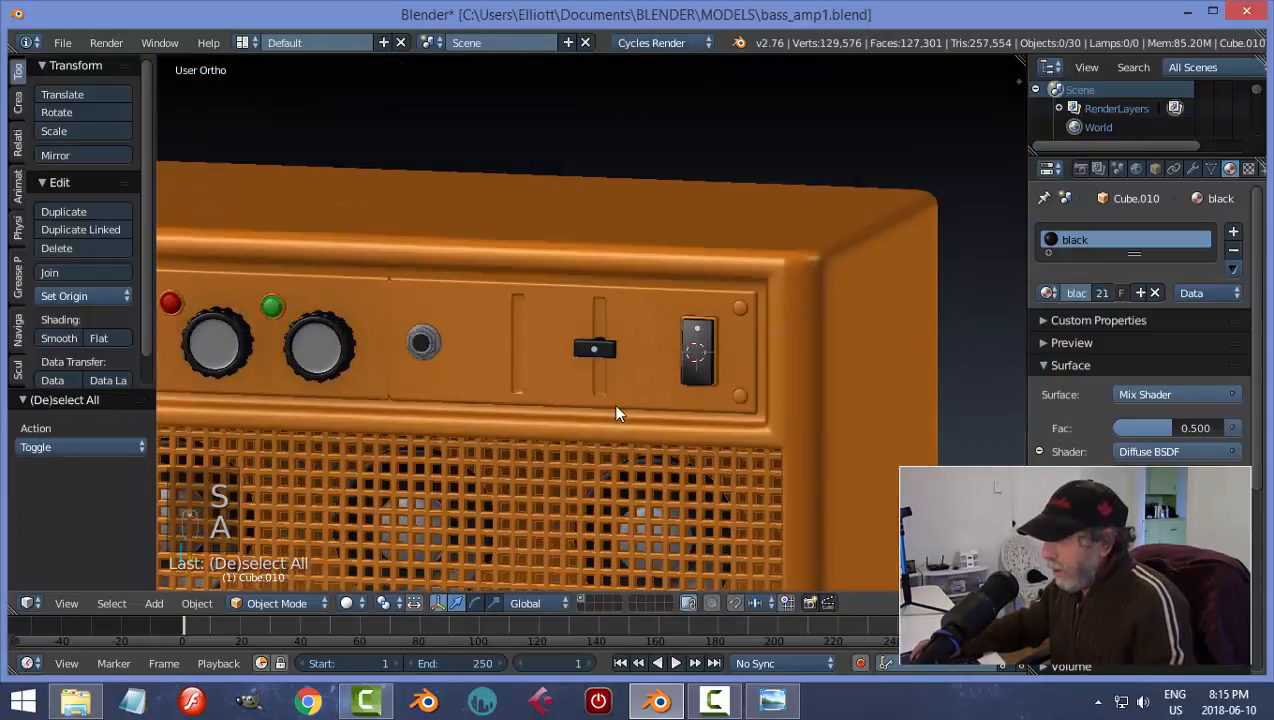
mouse_move(617, 413)
middle_mouse_down()
mouse_move(624, 421)
mouse_move(537, 430)
mouse_move(670, 424)
mouse_move(696, 351)
mouse_move(750, 361)
mouse_move(583, 411)
mouse_move(611, 402)
mouse_move(605, 414)
middle_mouse_up()
scroll(612, 400, "up", 4)
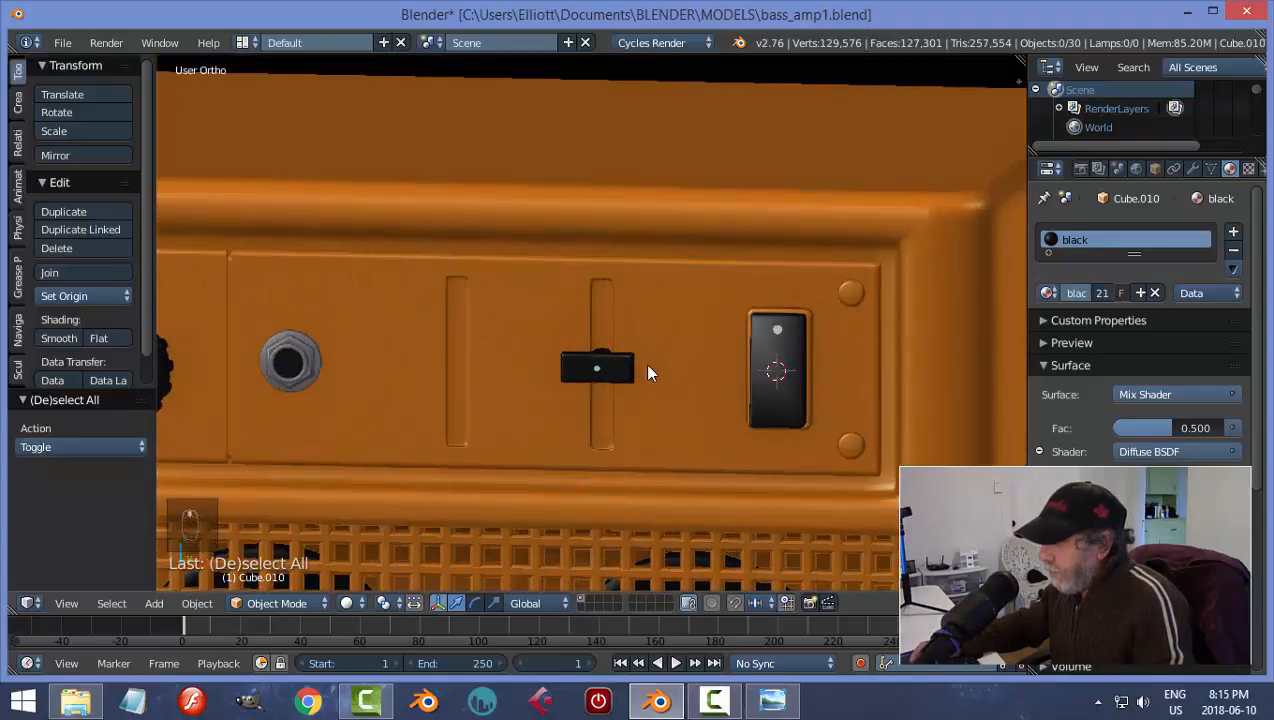
right_click(660, 352)
key("Tab")
scroll(617, 328, "up", 4)
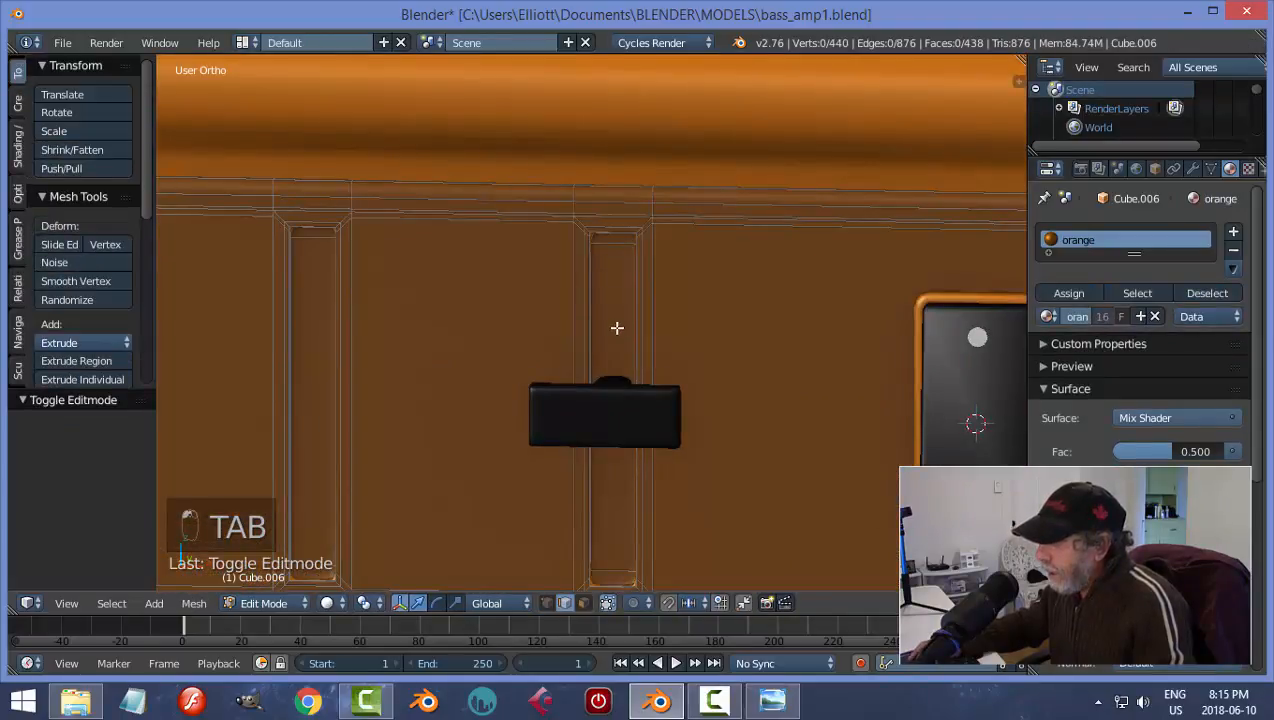
key("ctrl+Tab")
left_click(603, 327)
- Try deleting the recessed face of the slot behind the slider knob, undo the deletion and return to Object Mode
right_click(617, 310)
scroll(640, 340, "down", 3)
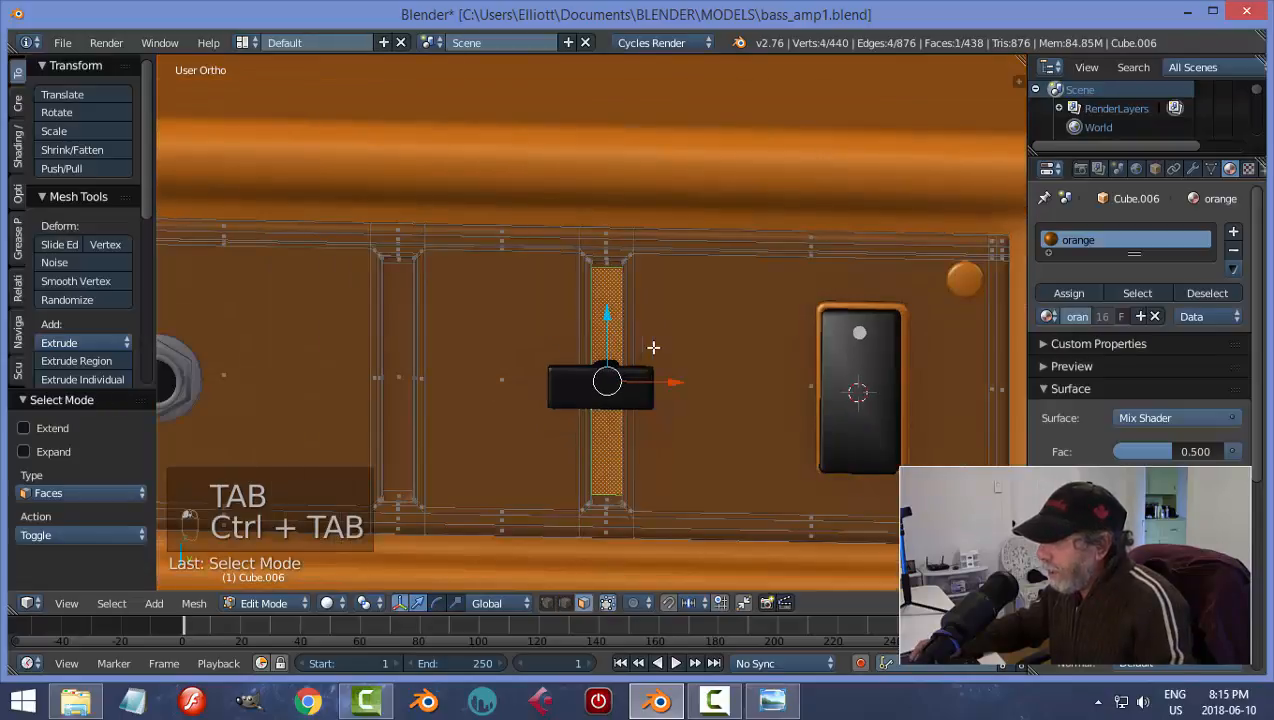
mouse_move(654, 353)
middle_mouse_down()
mouse_move(637, 361)
mouse_move(647, 355)
middle_mouse_up()
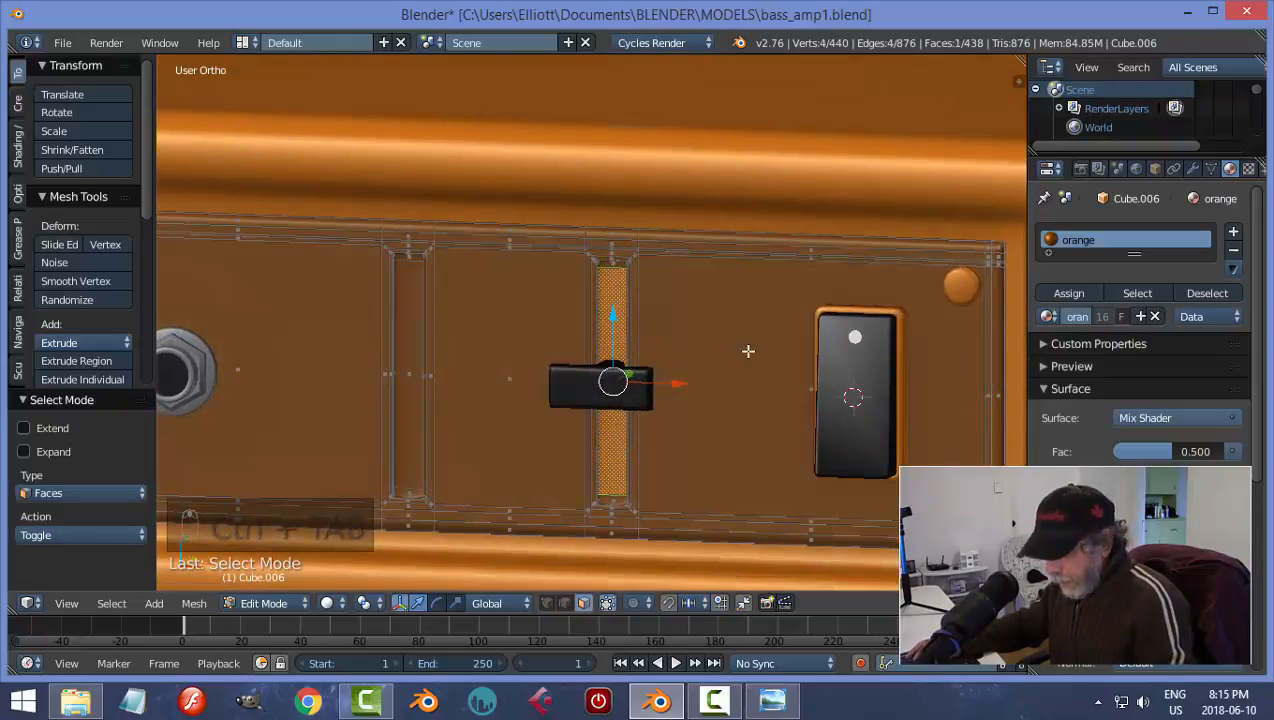
key("x")
left_click(719, 382)
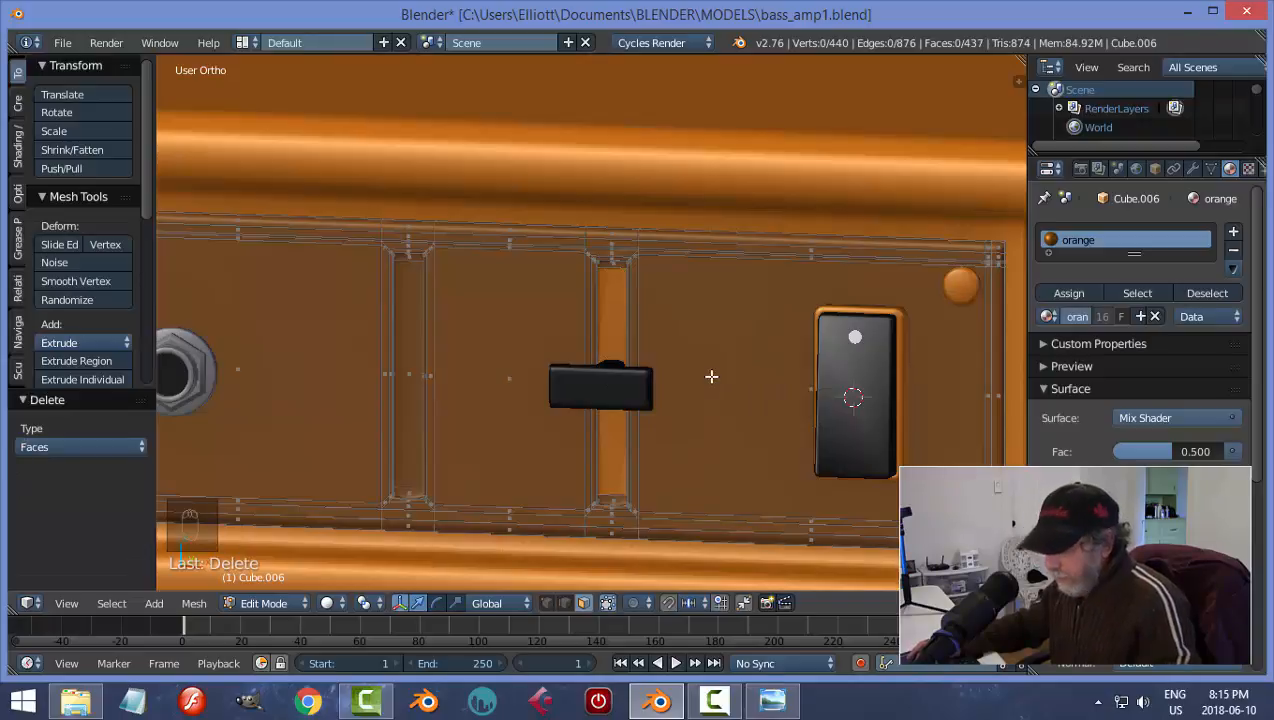
key("ctrl+z")
key("a")
key("Tab")
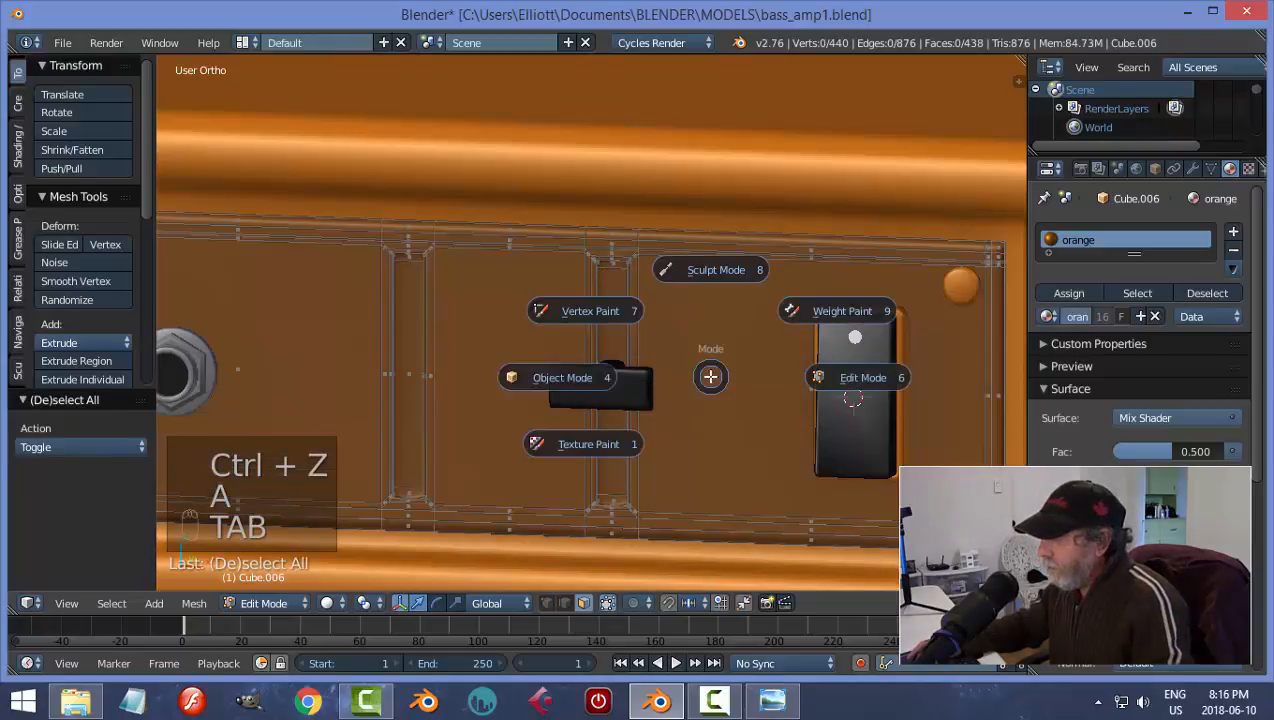
- In the control panel's Edit Mode, select the recessed slot face behind the knob and assign it black through a new material slot
middle_click_drag(660, 372, 635, 342)
key("Tab")
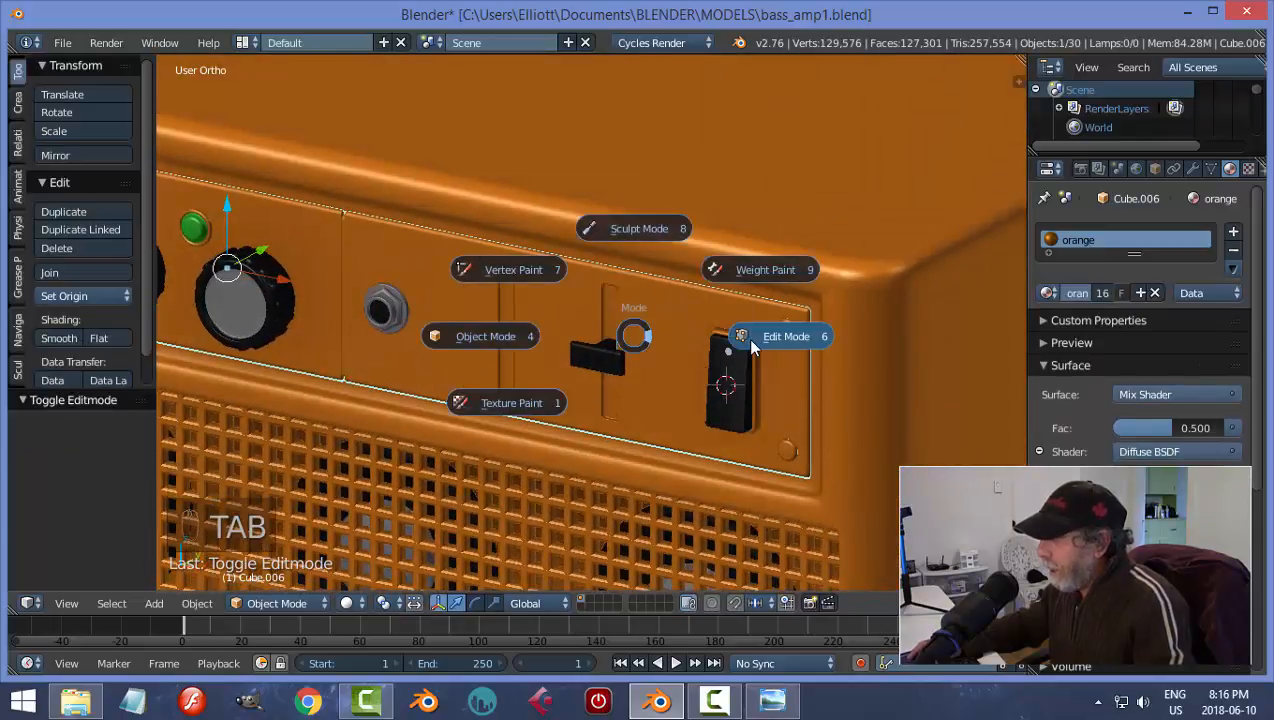
scroll(648, 349, "up", 1)
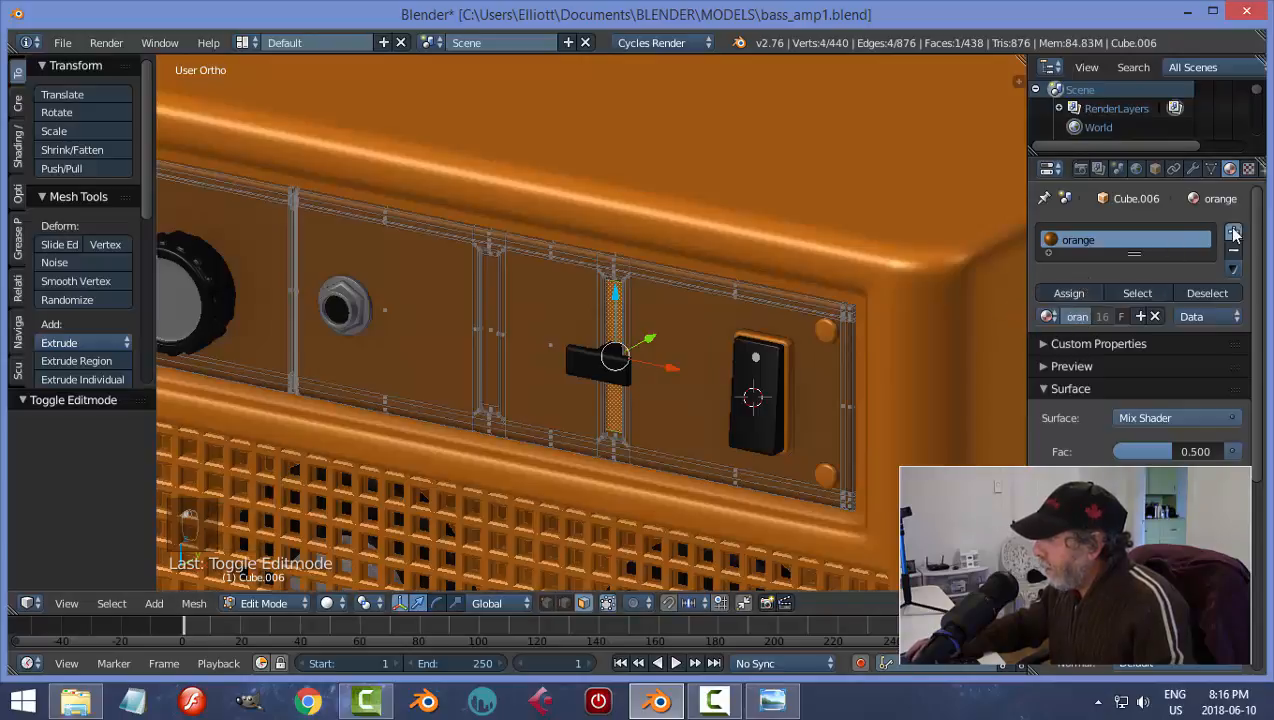
left_click(1234, 233)
left_click(1049, 359)
left_click(944, 389)
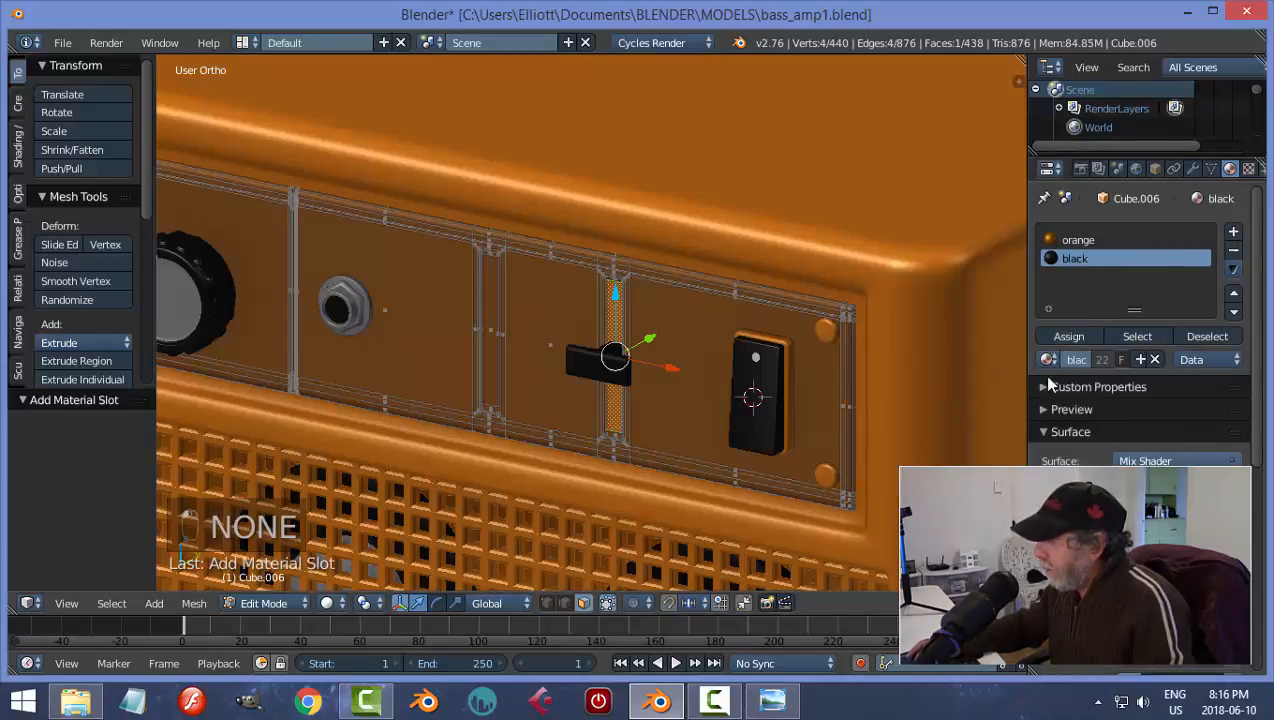
left_click(1068, 337)
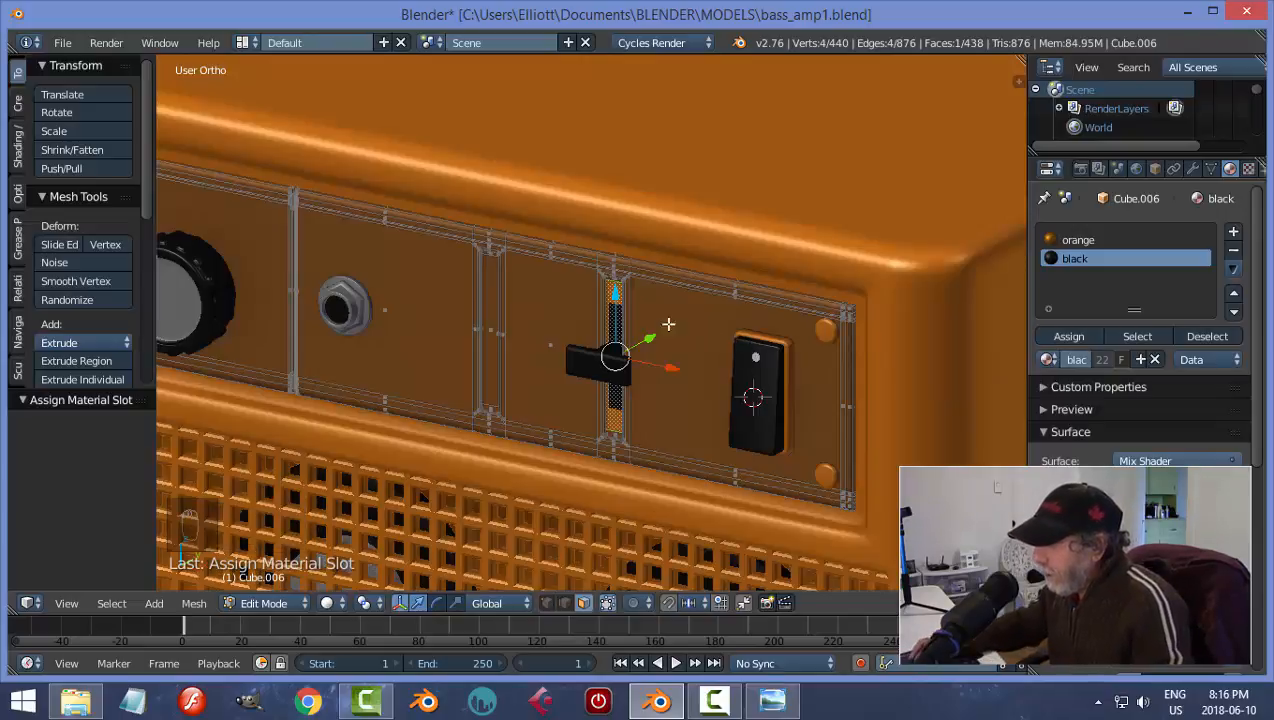
- Add two horizontal loop cuts across the control panel, slid to the slot's upper and lower ends, and return to Object Mode
scroll(668, 324, "up", 3)
key("a")
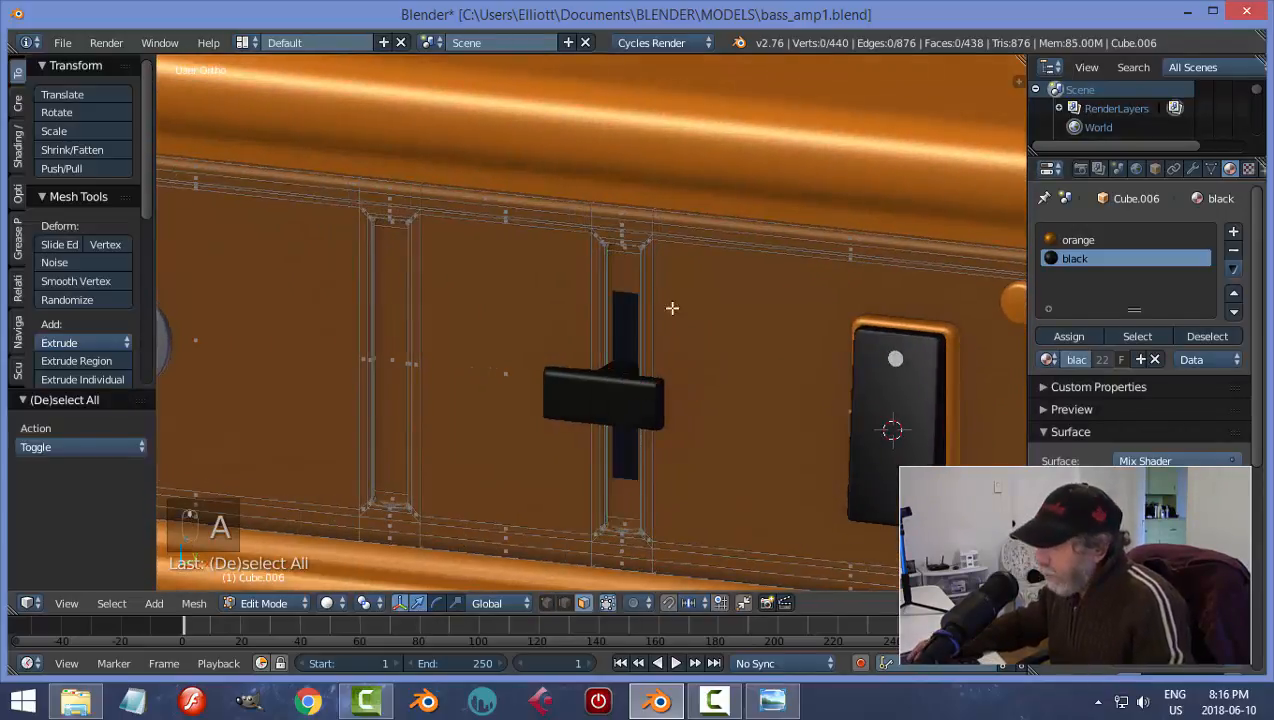
right_click(626, 300)
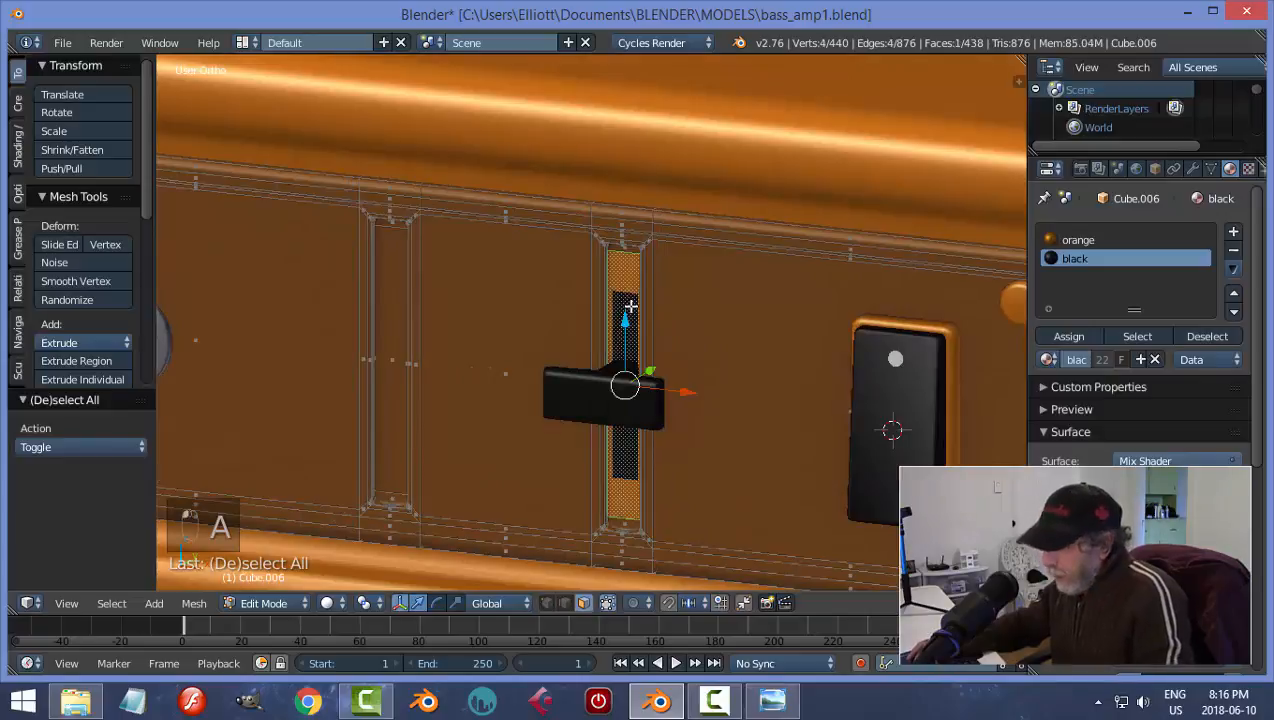
key("ctrl+r")
left_click(664, 178)
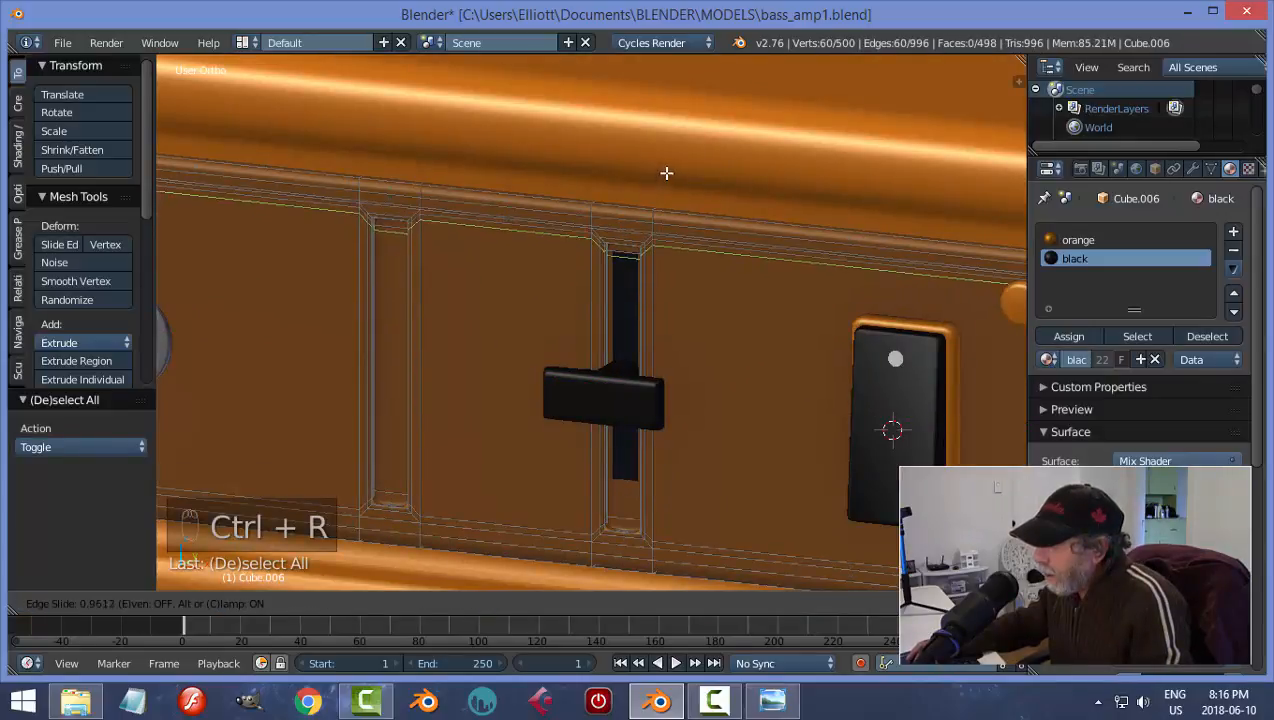
left_click(668, 170)
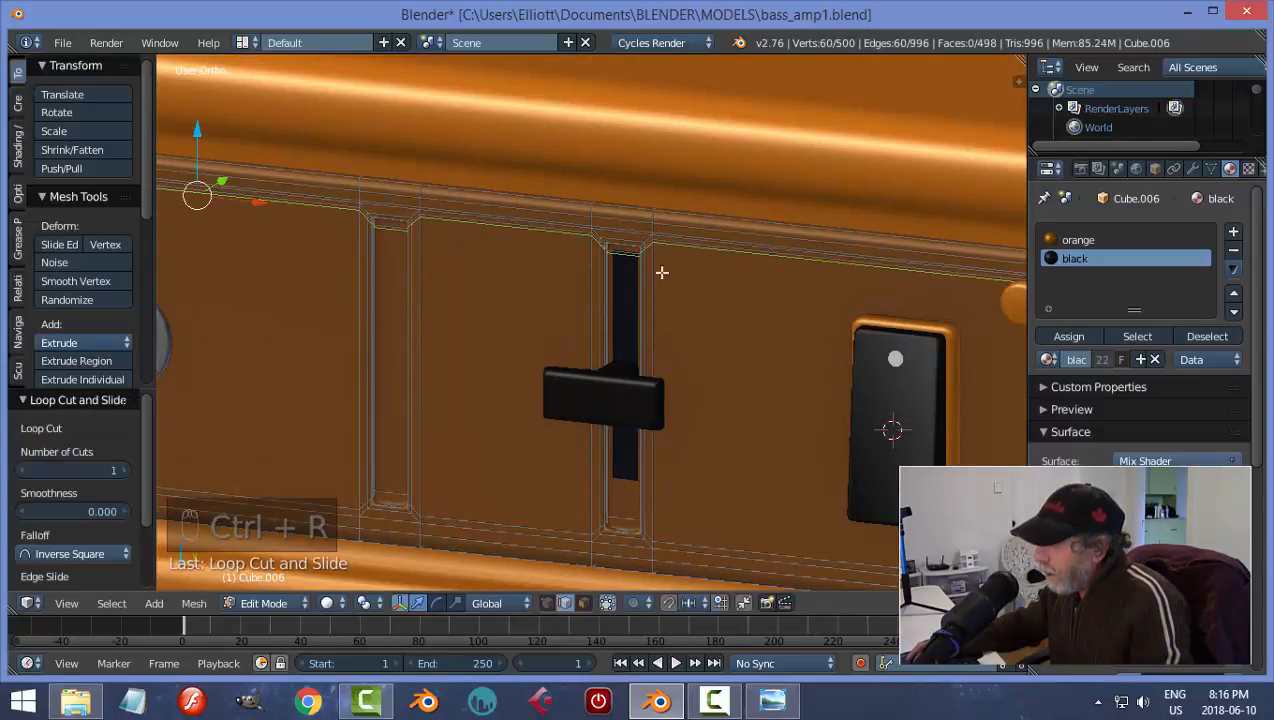
key("ctrl+r")
left_click(631, 341)
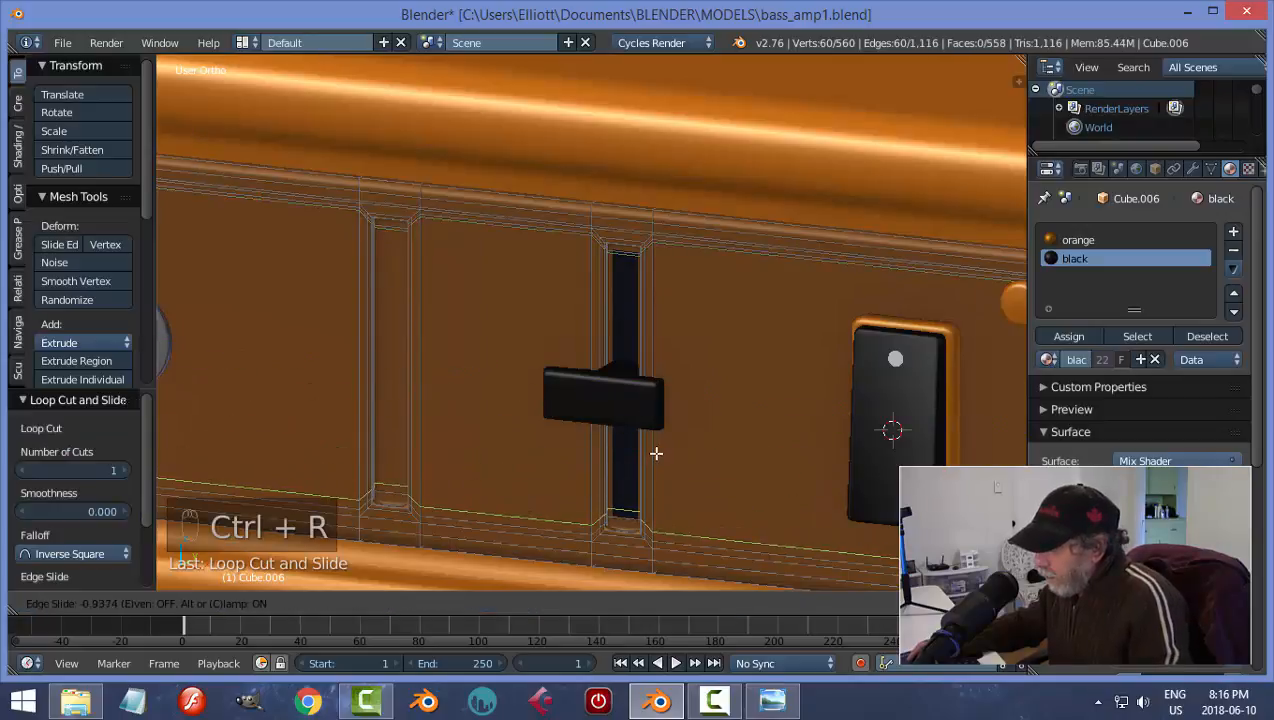
left_click(673, 450)
key("a")
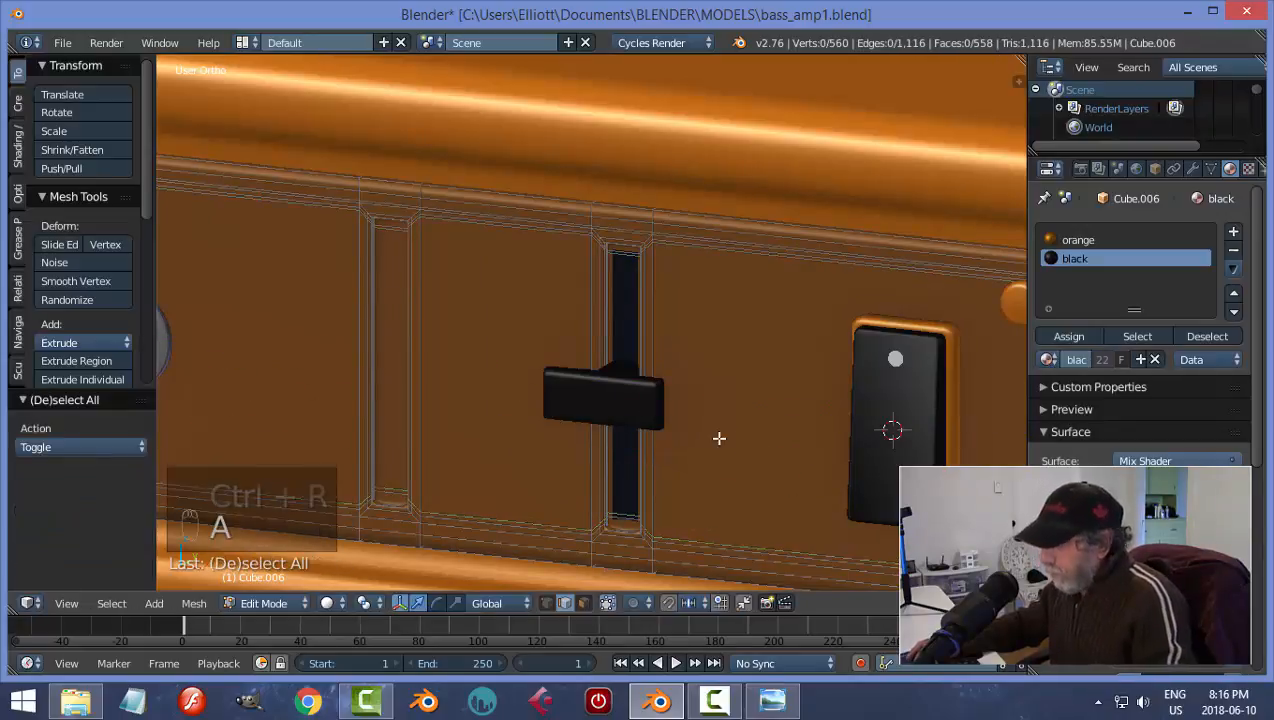
key("Tab")
left_click(564, 437)
- Unhide the slider knob over the black slot and try scaling it
scroll(694, 432, "down", 3)
middle_click_drag(697, 432, 762, 376)
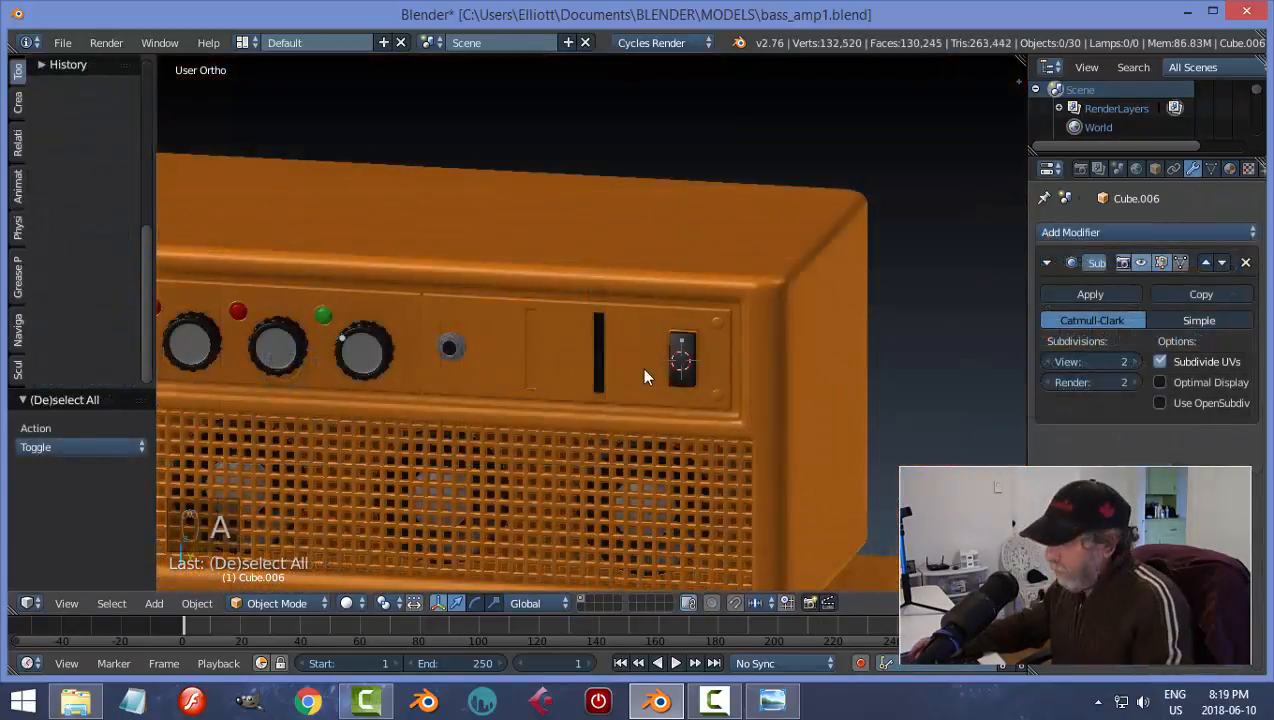
key("alt+h")
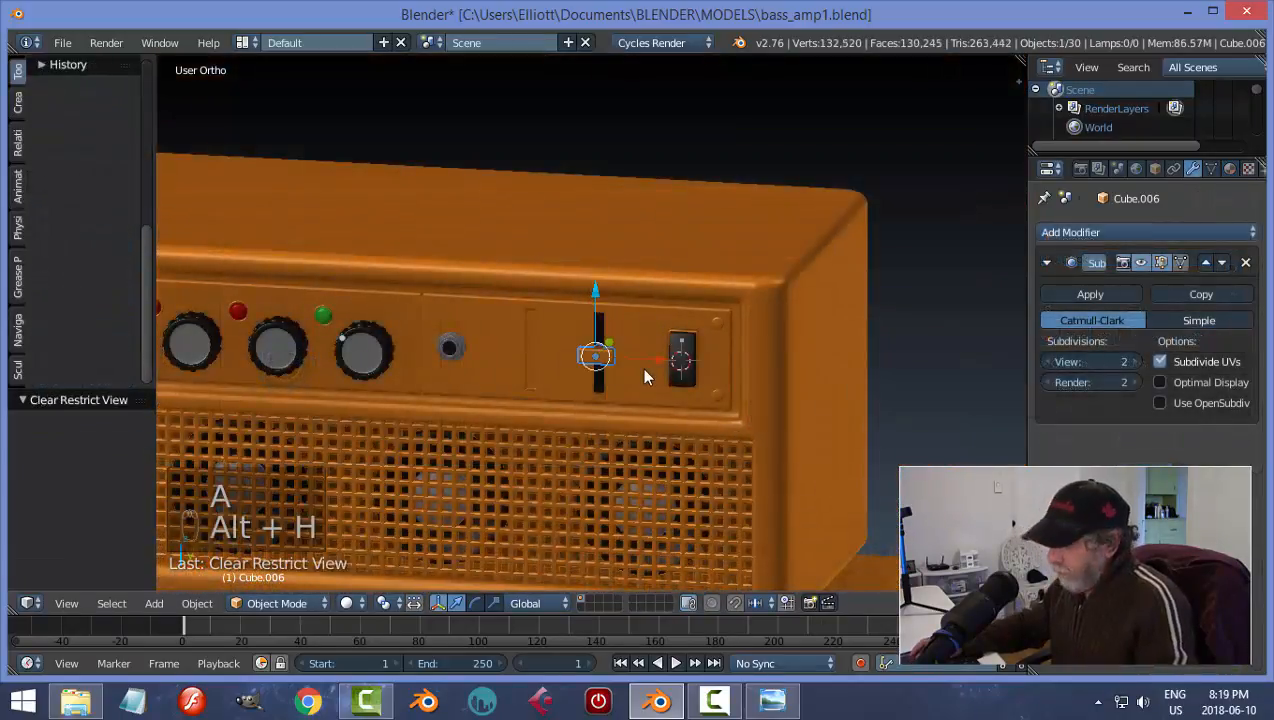
key("s")
left_click(628, 377)
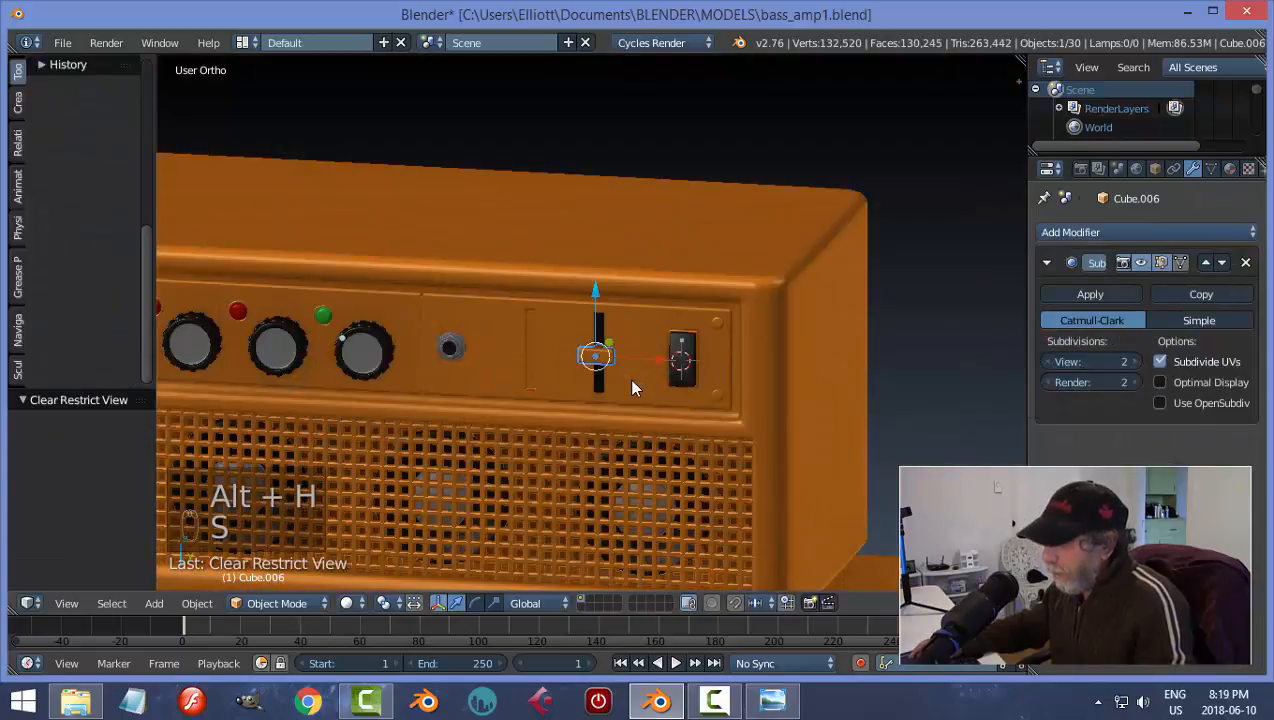
- Enter Edit Mode on the control panel and view its two slots from the front
middle_click_drag(628, 377, 703, 397)
middle_click_drag(697, 408, 655, 332)
right_click(547, 339)
key("Tab")
left_click(897, 356)
scroll(549, 358, "up", 4)
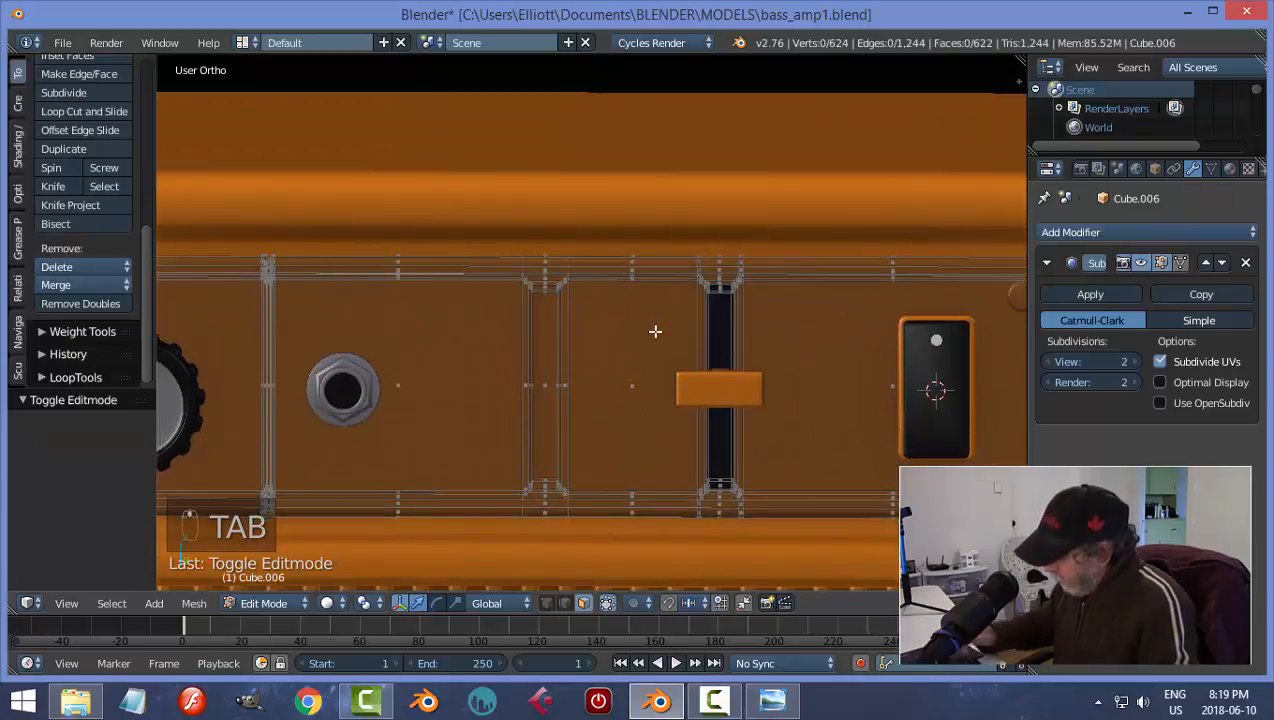
key("KP_1")
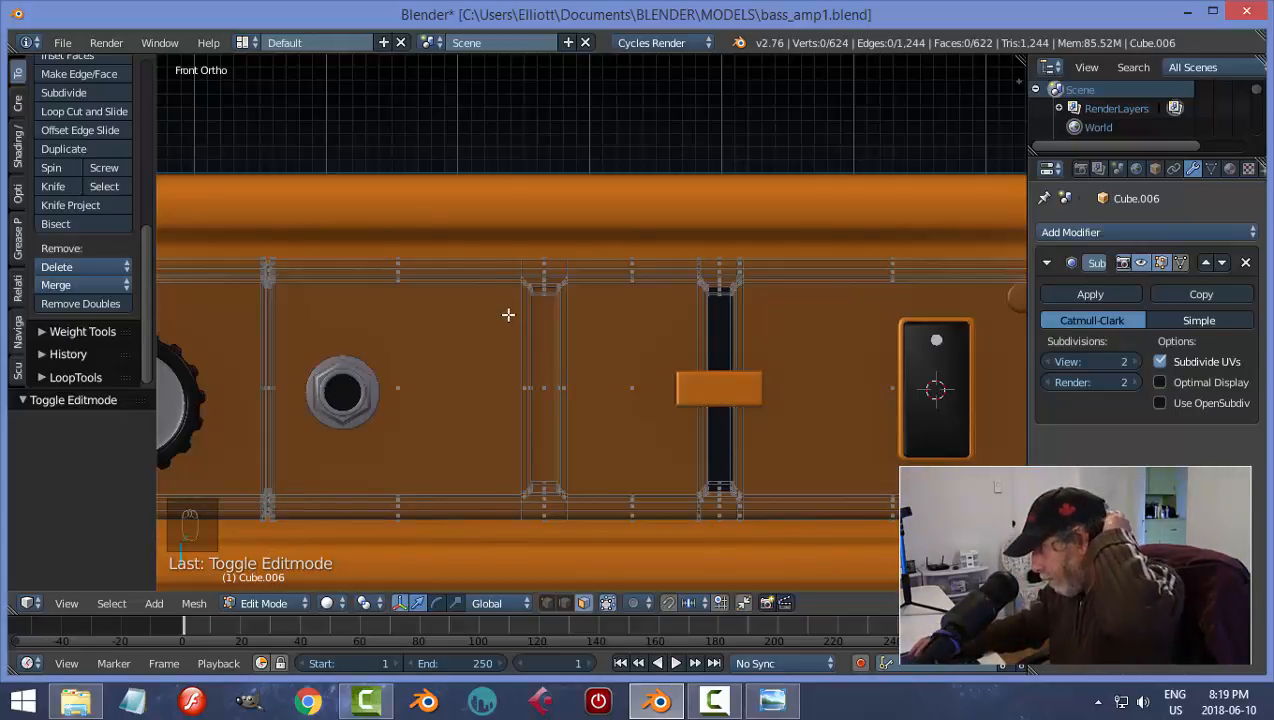
scroll(629, 370, "up", 2)
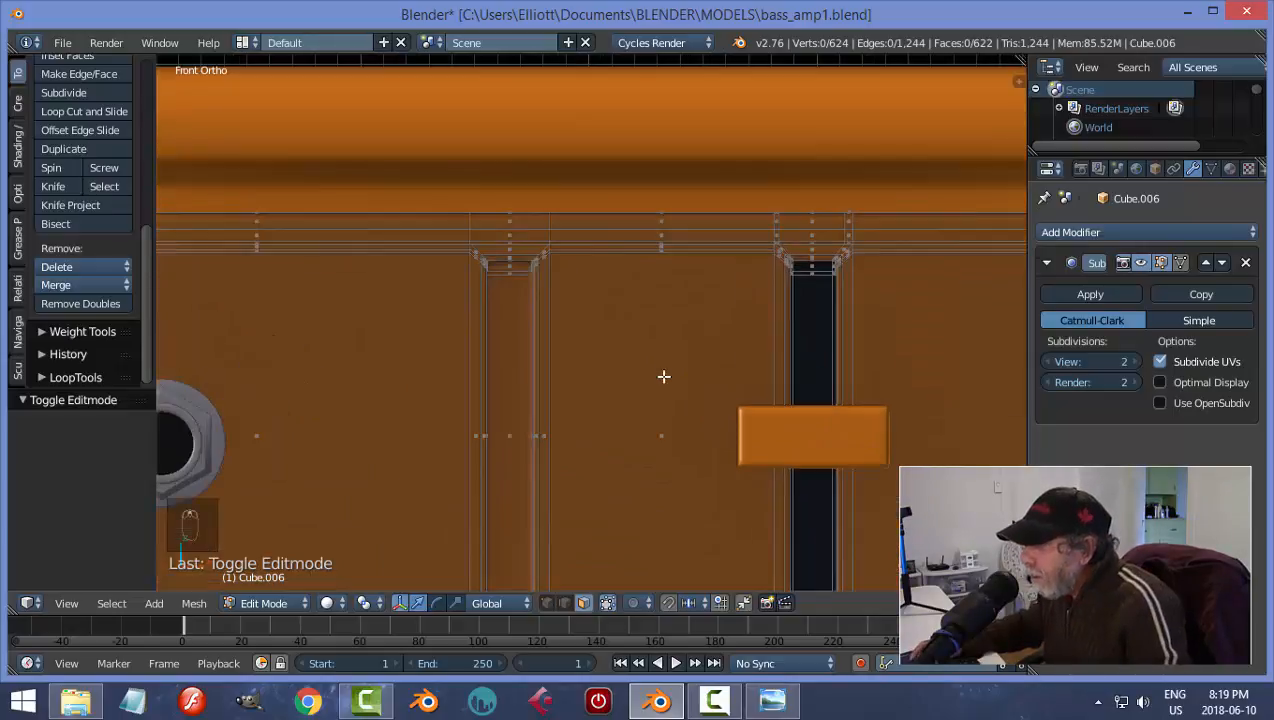
- Select the empty slot's recessed faces beside the slider knob's slot, assign them the black material, and return to Object Mode
key("ctrl+Tab")
left_click(650, 376)
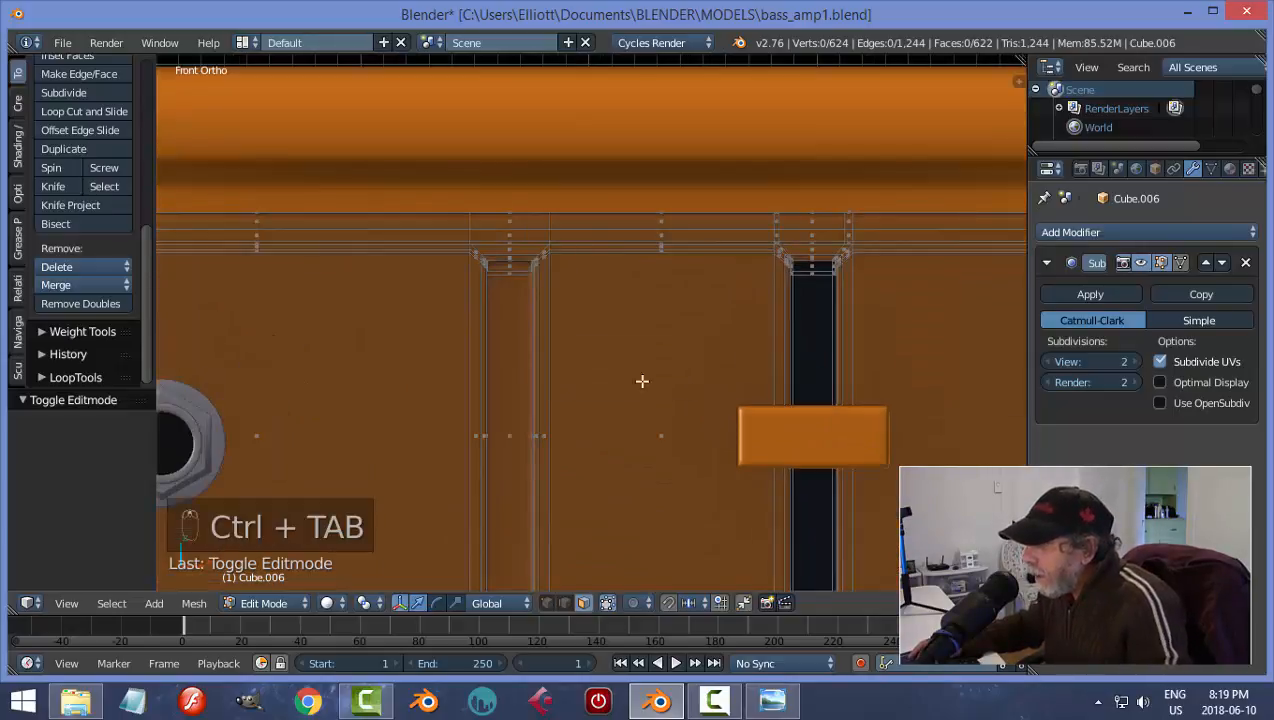
right_click(506, 273, "alt")
key("a")
right_click(511, 295)
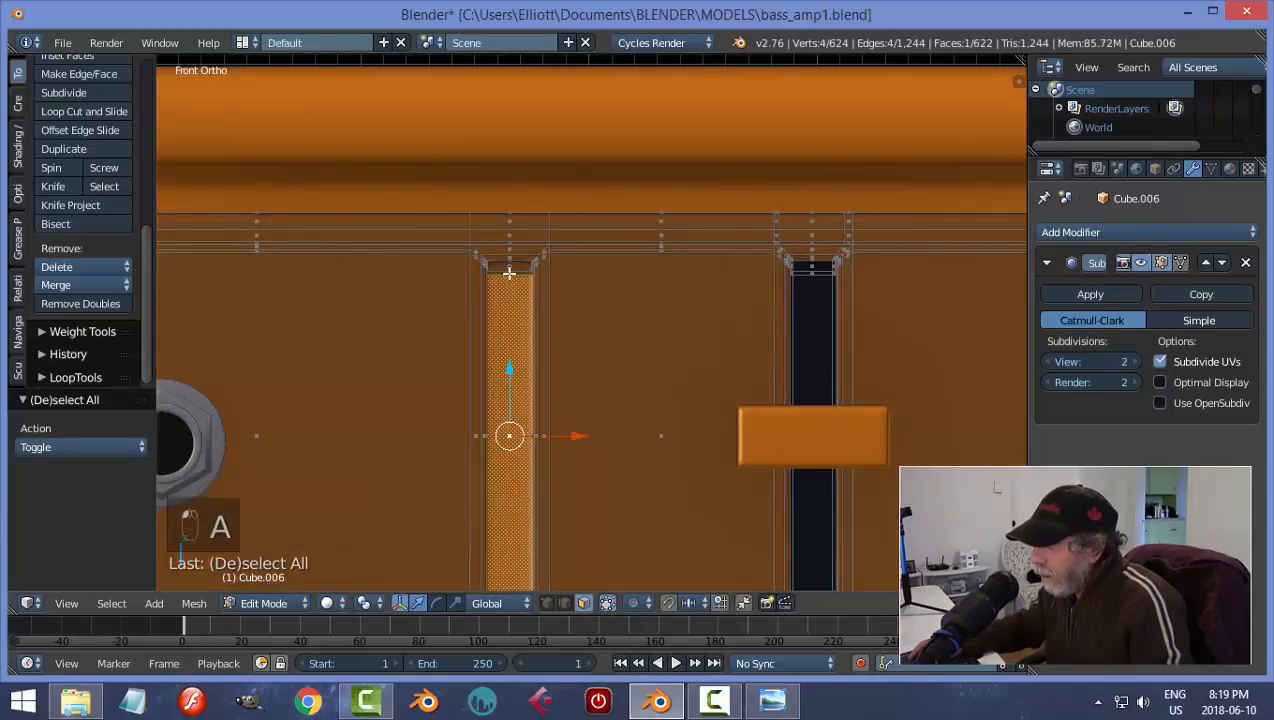
scroll(540, 301, "up", 3)
middle_click_drag(567, 391, 579, 413, "shift")
right_click(489, 337, "shift")
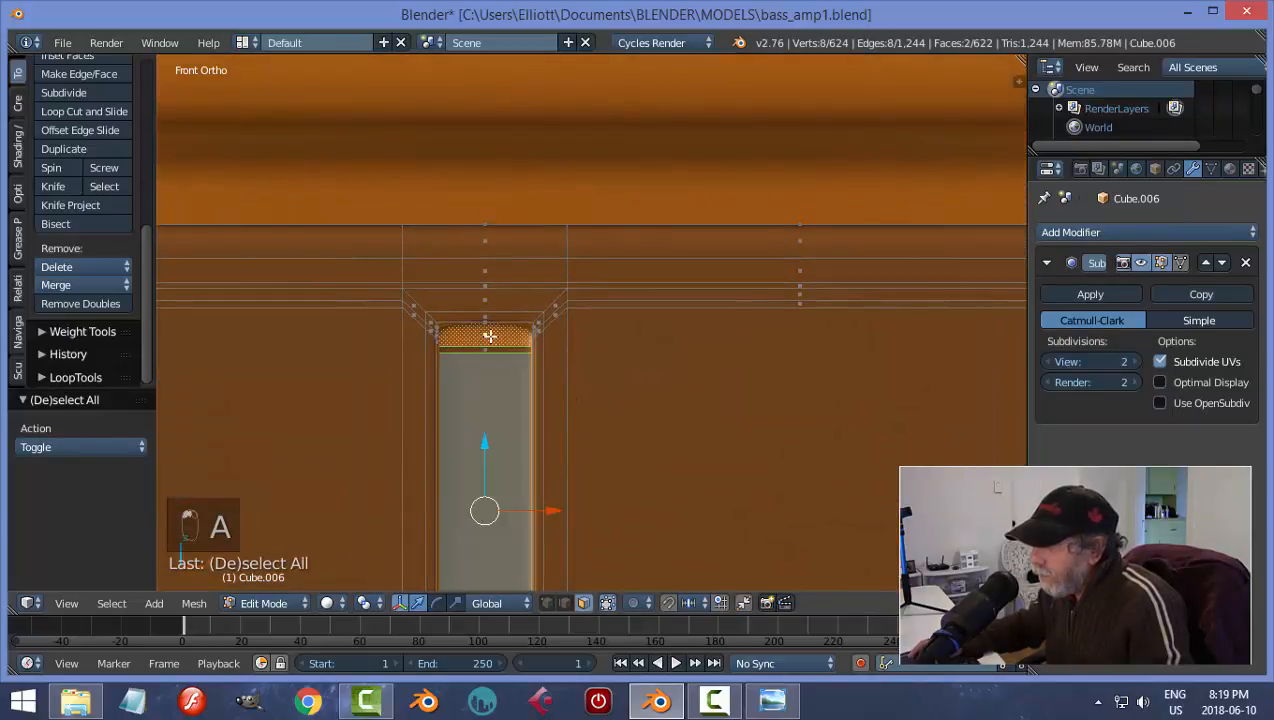
right_click(495, 350, "shift")
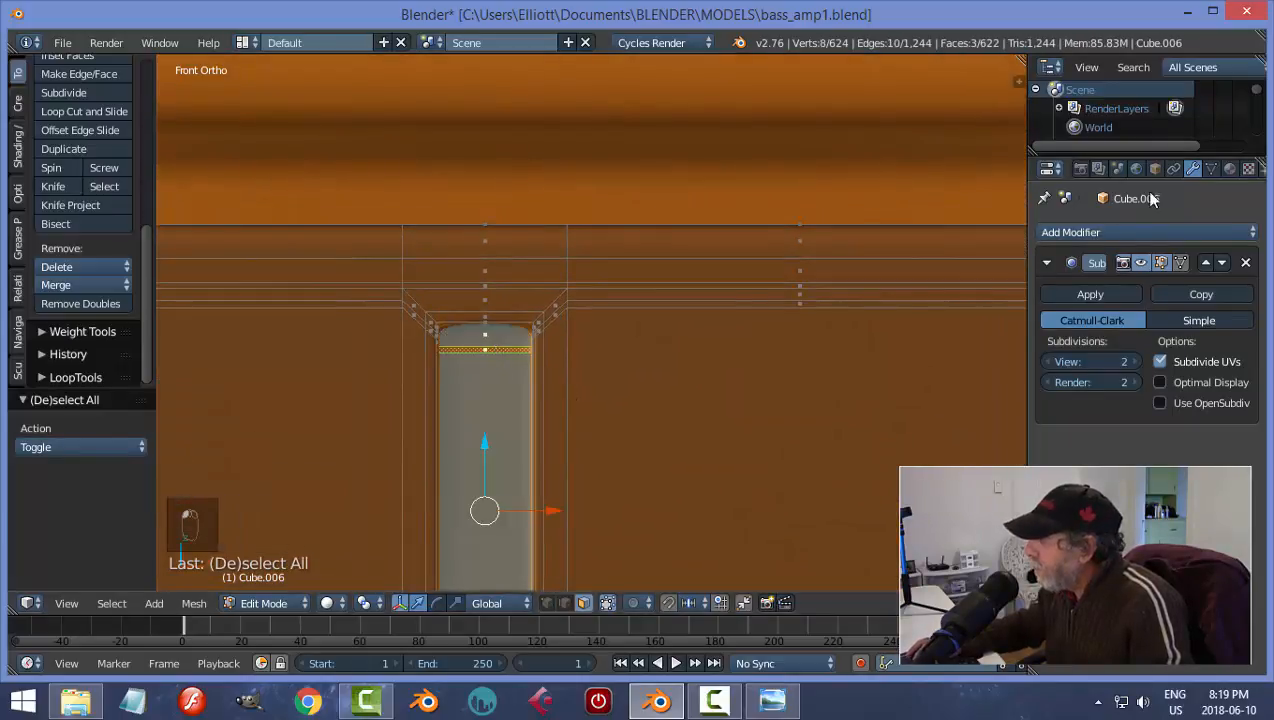
left_click(1229, 170)
left_click(1072, 260)
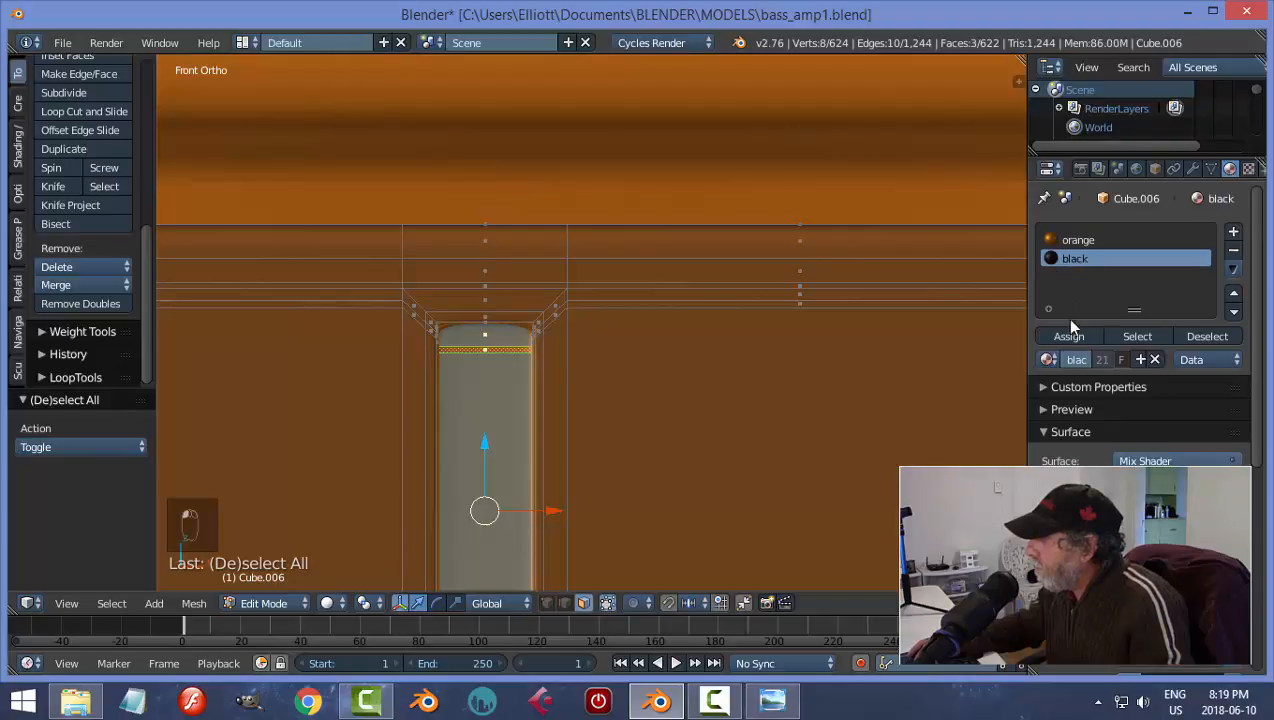
left_click(1069, 336)
key("a")
scroll(625, 398, "down", 3)
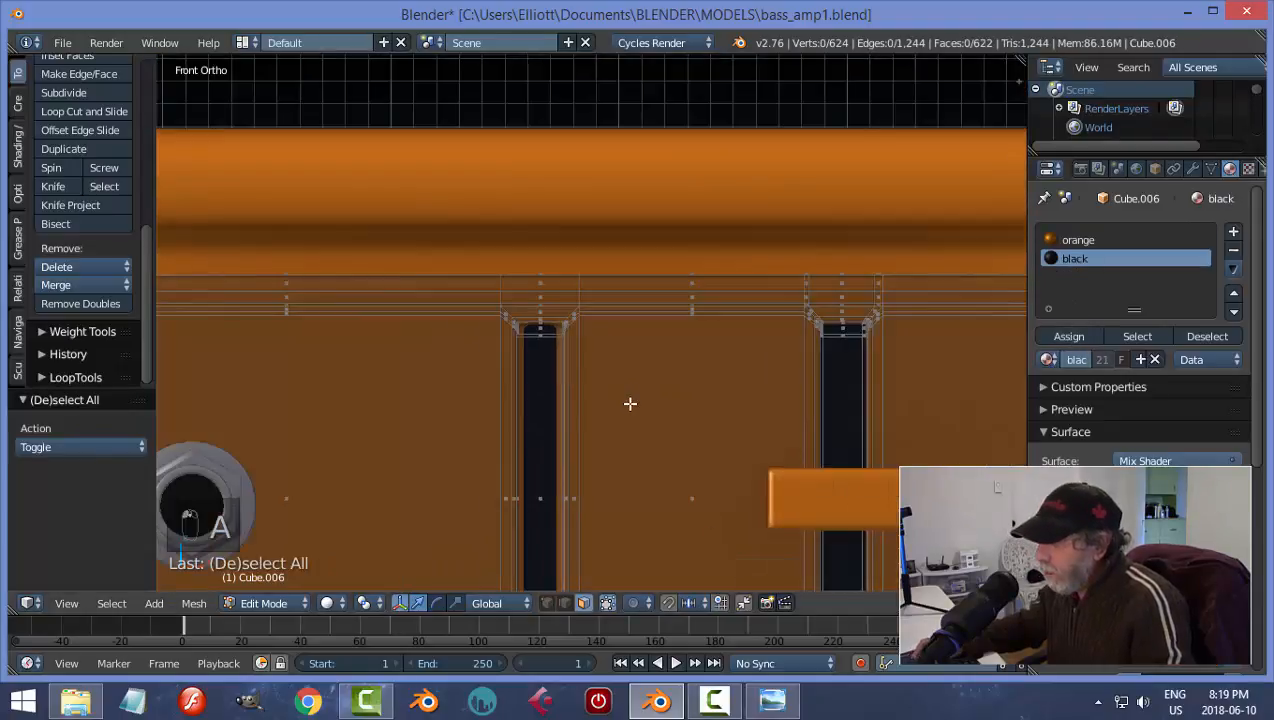
middle_click_drag(645, 407, 652, 318, "shift")
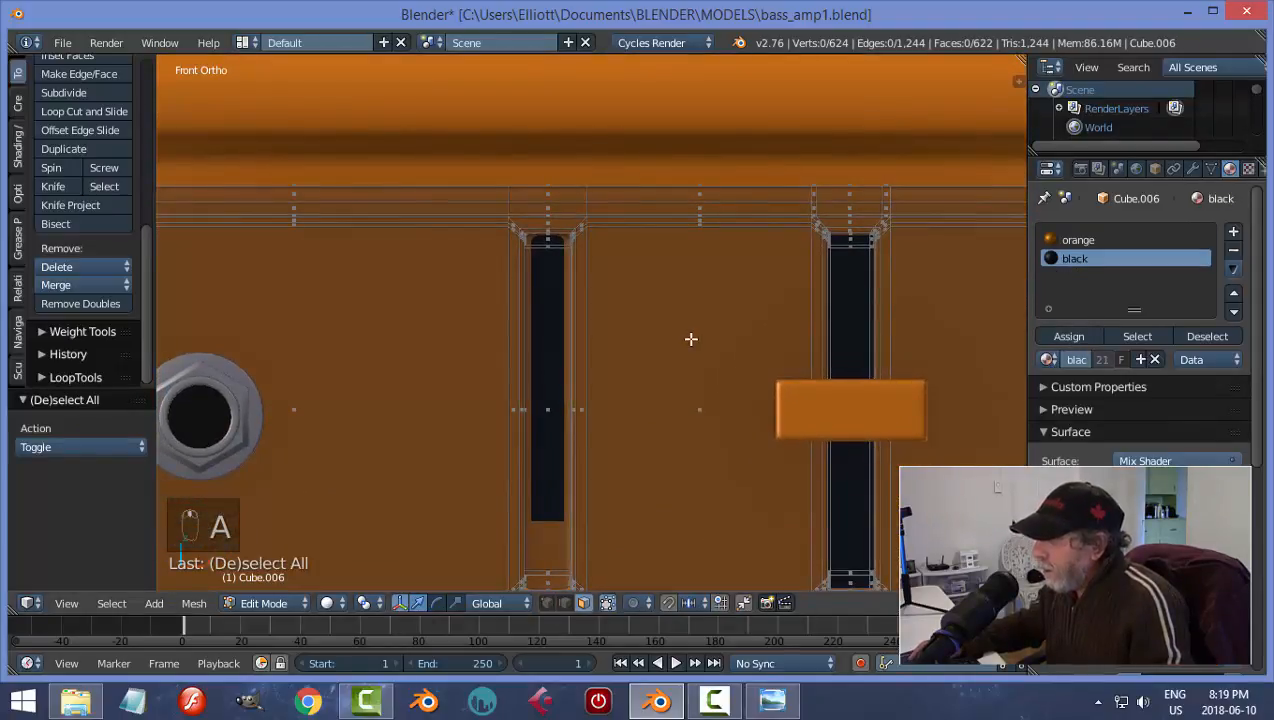
key("Tab")
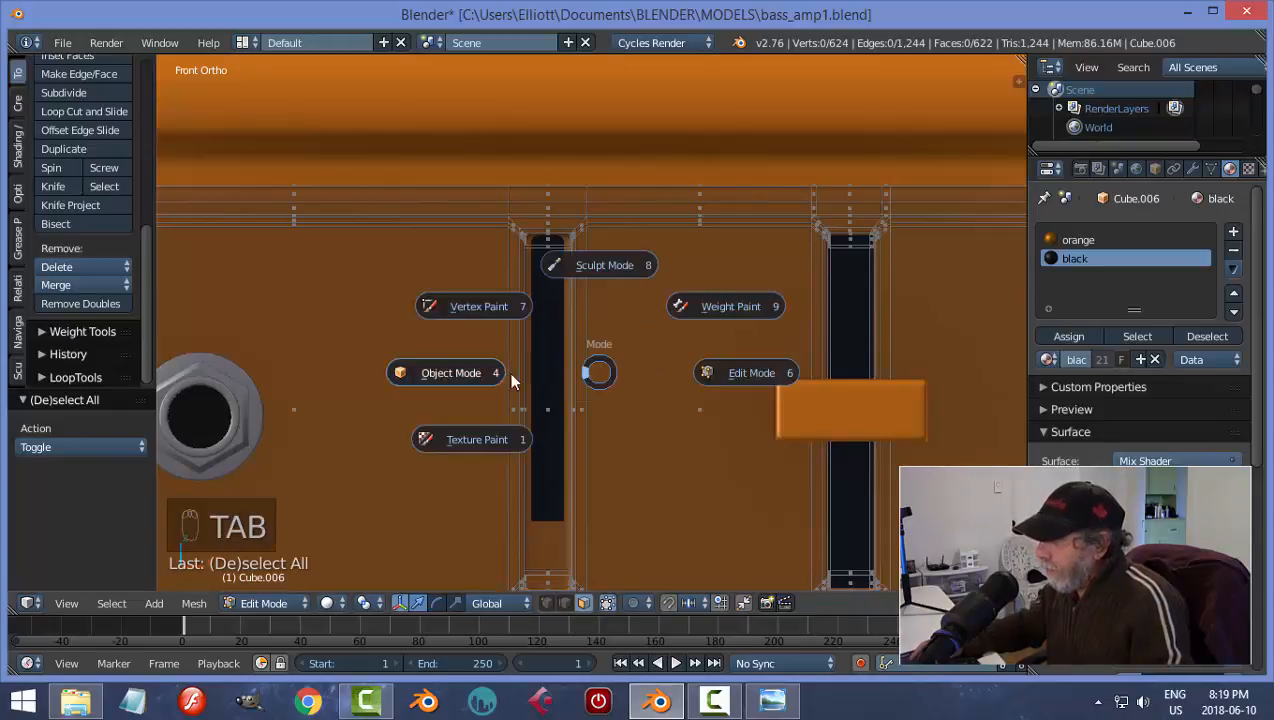
left_click(511, 375)
scroll(653, 385, "down", 4)
middle_click_drag(679, 401, 670, 357, "shift")
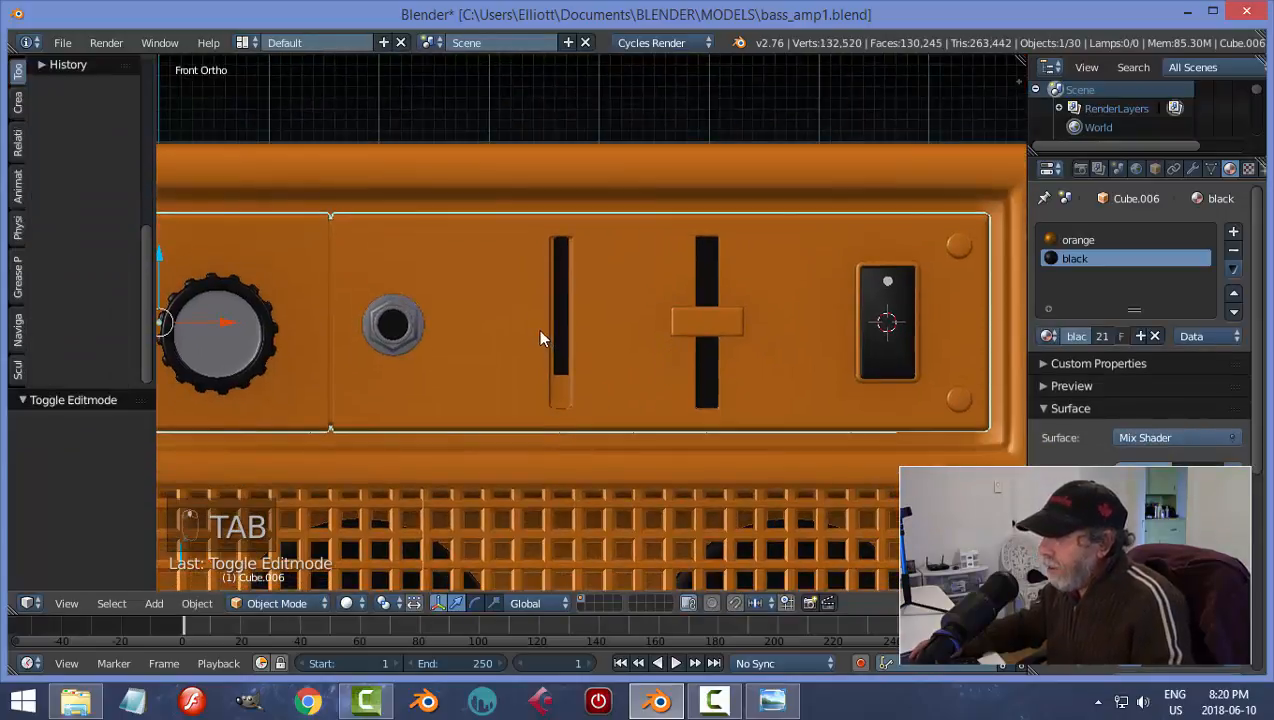
- In the control panel's wireframe view, box-select all geometry of the empty slot and delete its vertices
key("Tab")
left_click(728, 333)
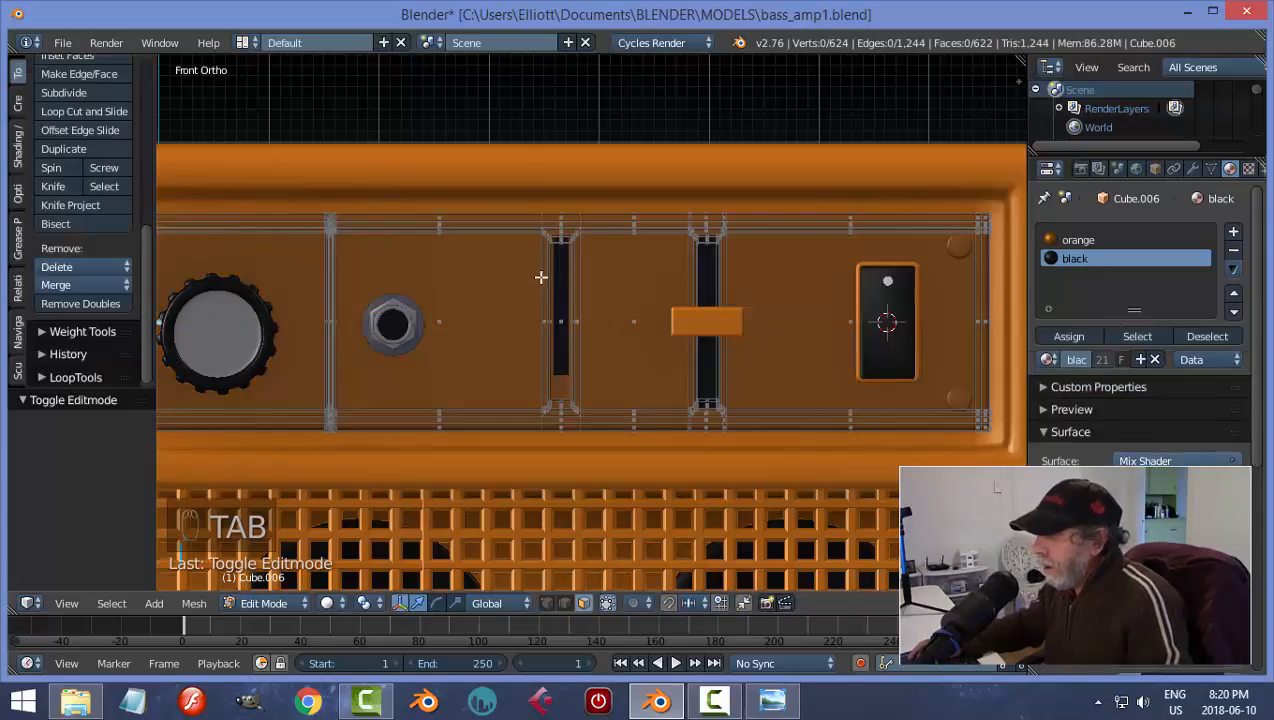
key("z")
left_click(578, 291)
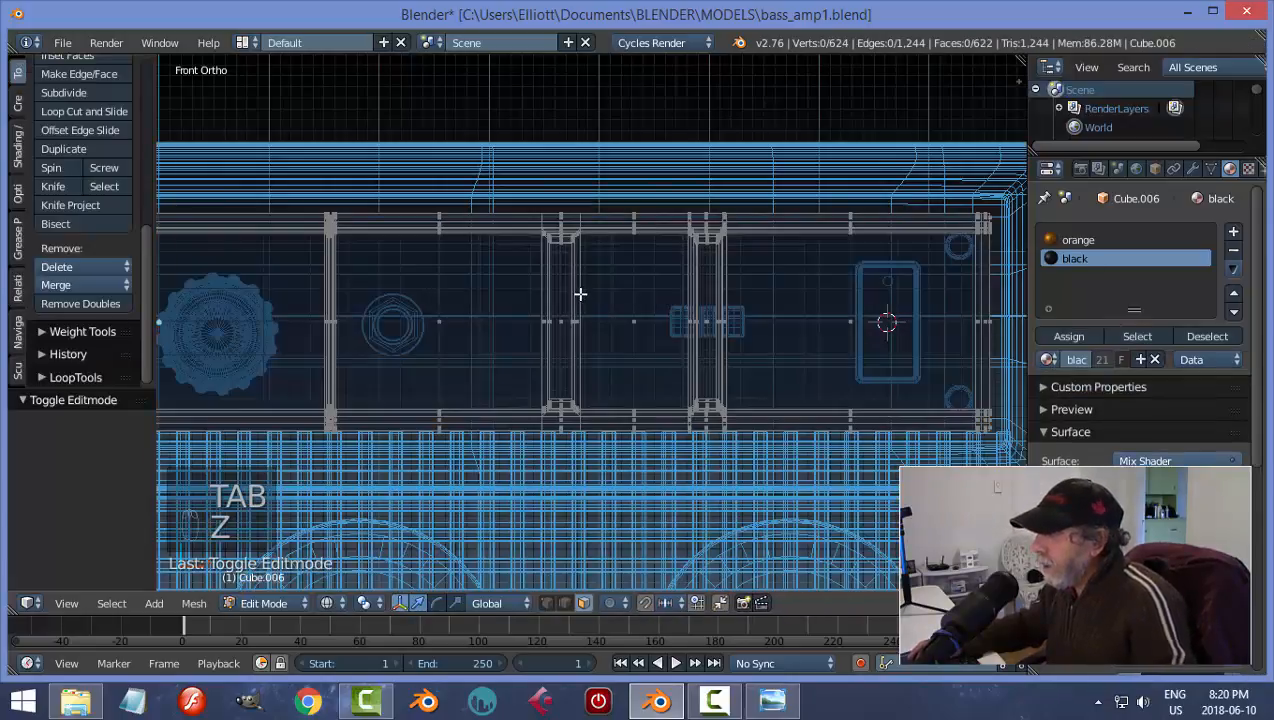
key("ctrl+Tab")
left_click(519, 257)
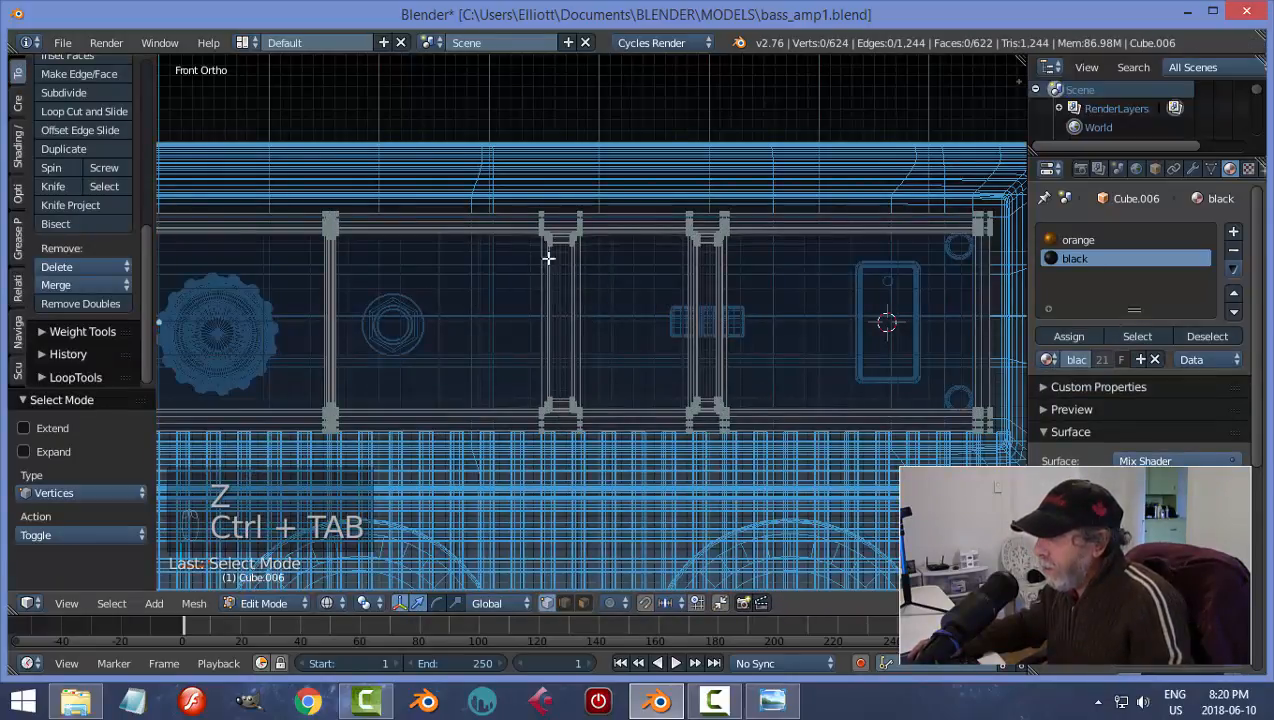
key("b")
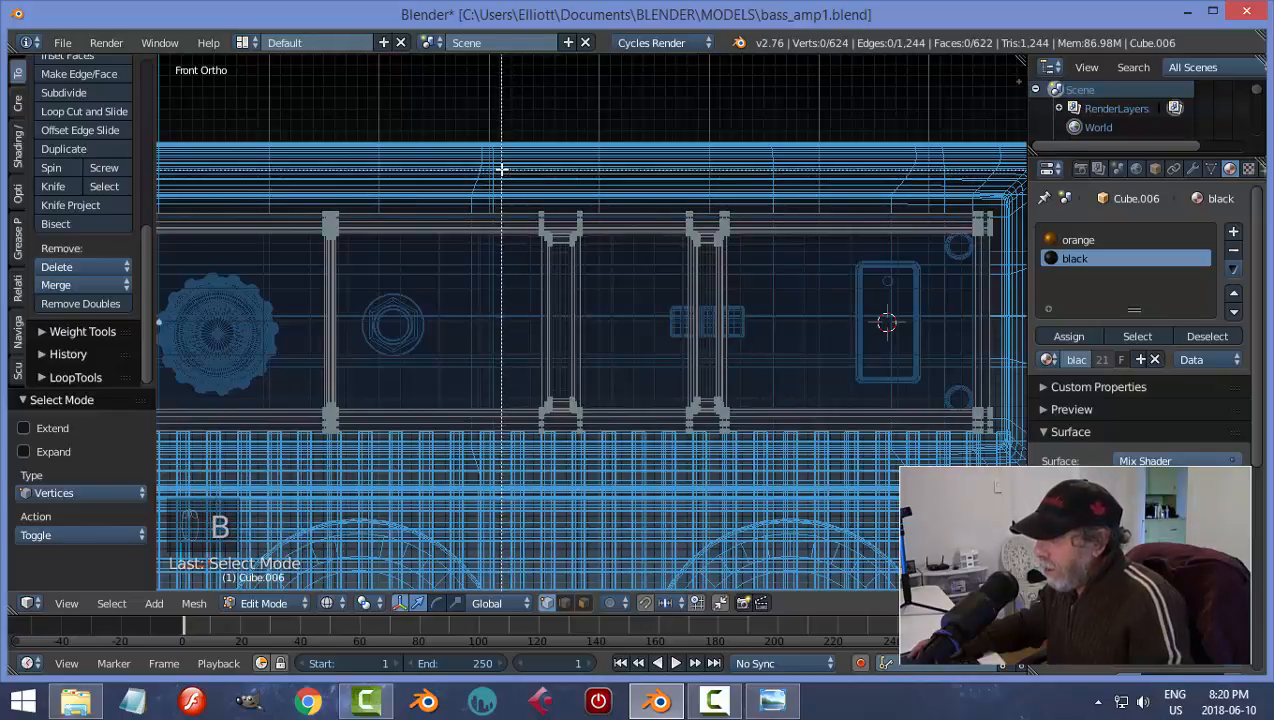
left_click_drag(502, 170, 605, 463)
key("x")
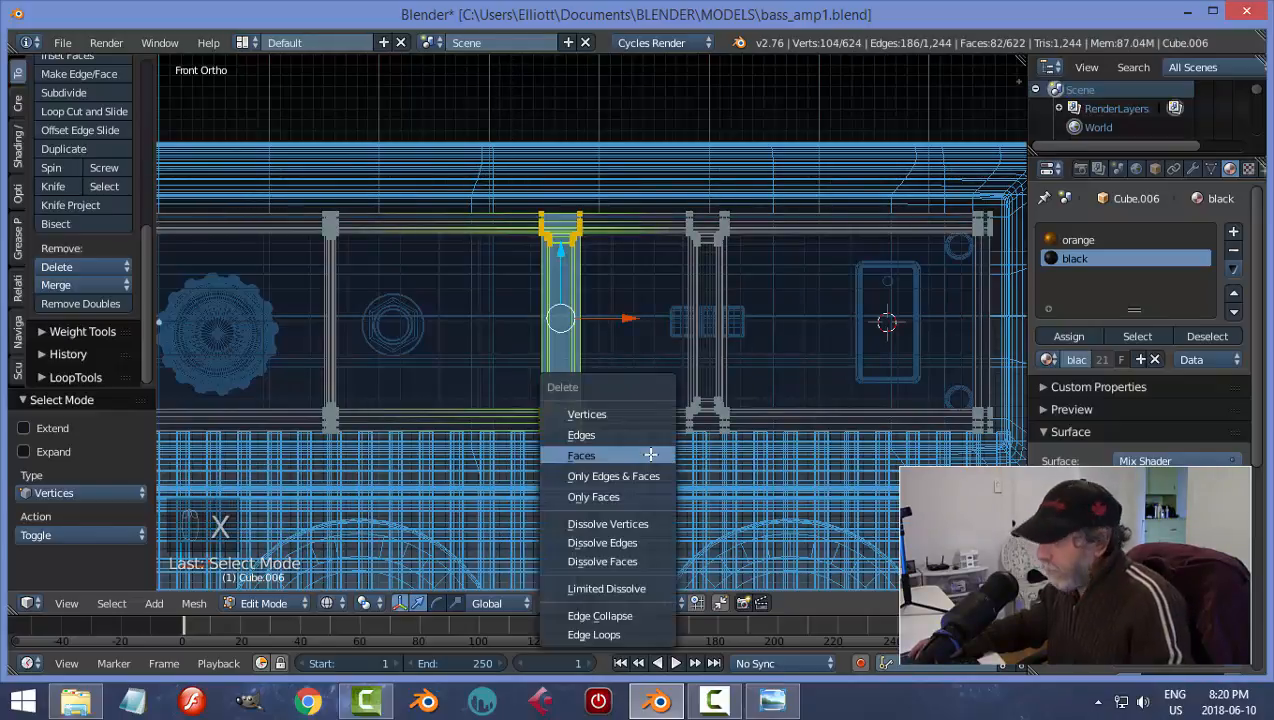
left_click(619, 417)
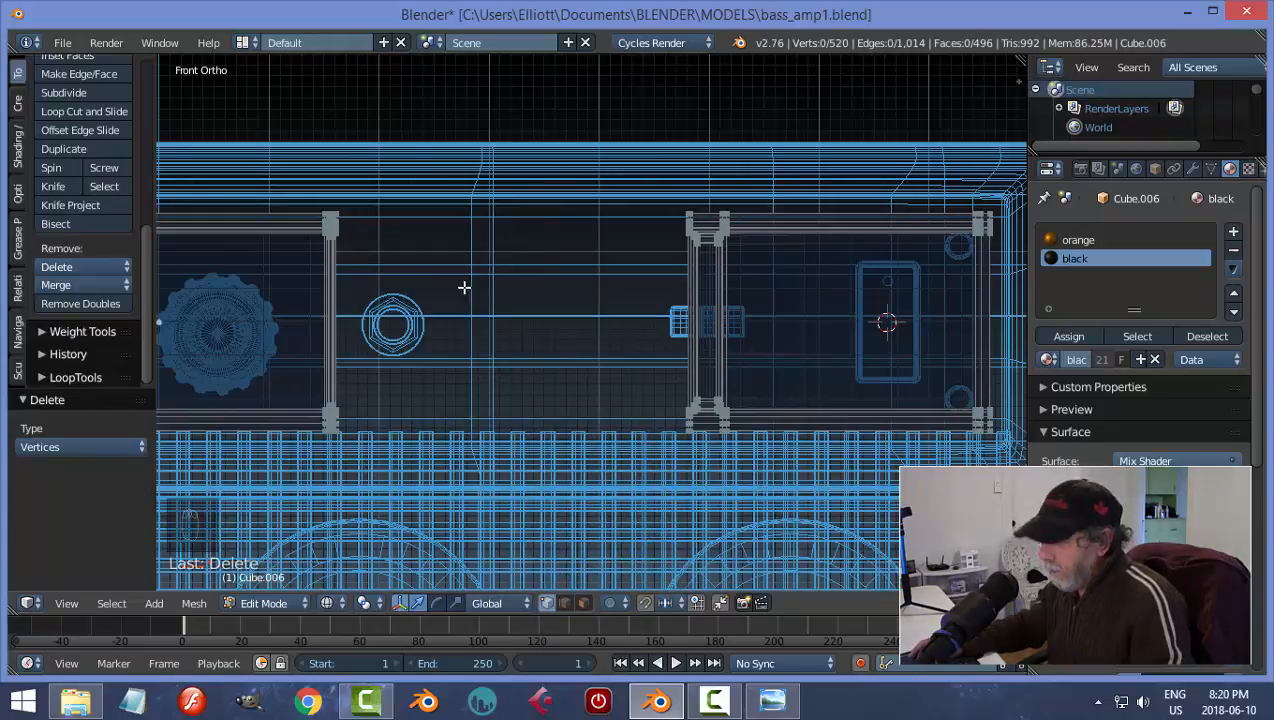
- Box-select the vertical seam beside the gap and move it along X about 0.311, nudging it close to the slider slot
key("b")
left_click_drag(310, 179, 401, 478)
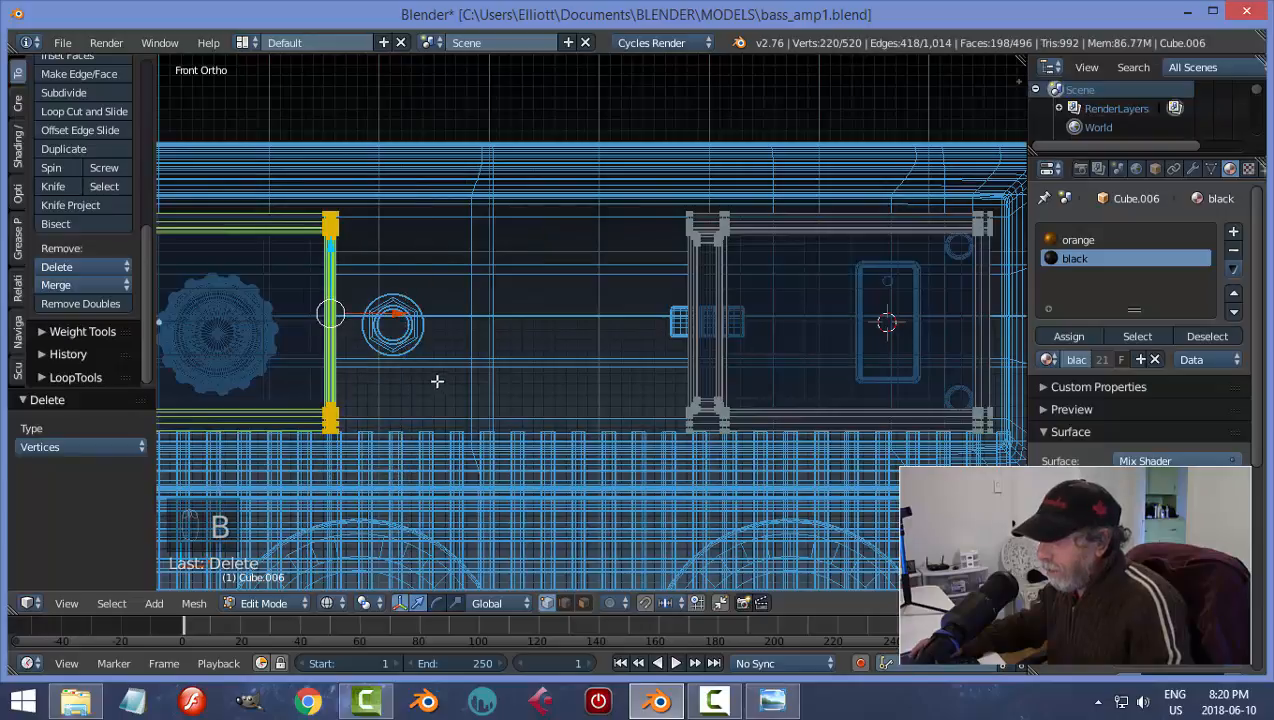
left_click_drag(398, 317, 742, 375)
scroll(780, 368, "up", 5)
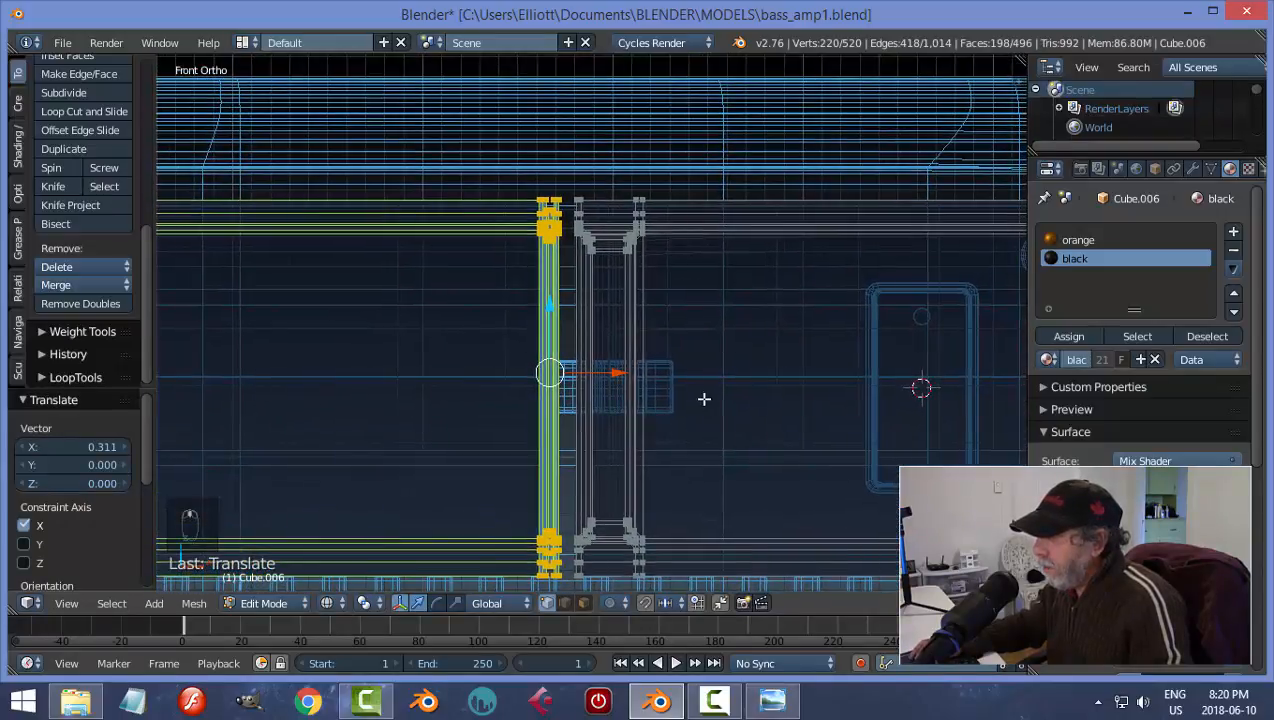
scroll(692, 402, "up", 2)
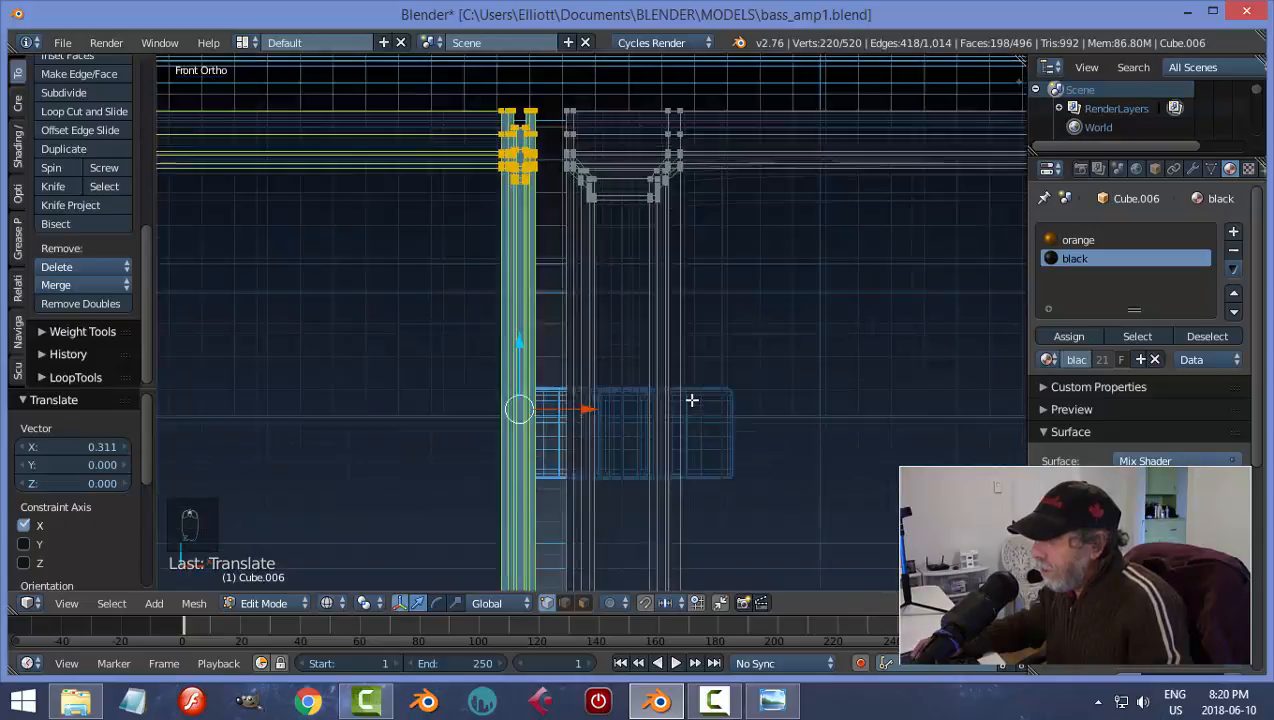
scroll(692, 400, "down", 1)
left_click_drag(581, 408, 600, 407)
key("a")
- Bridge the open edge loops between the moved seam and the slider slot, and return to Object Mode with solid shading
key("ctrl+Tab")
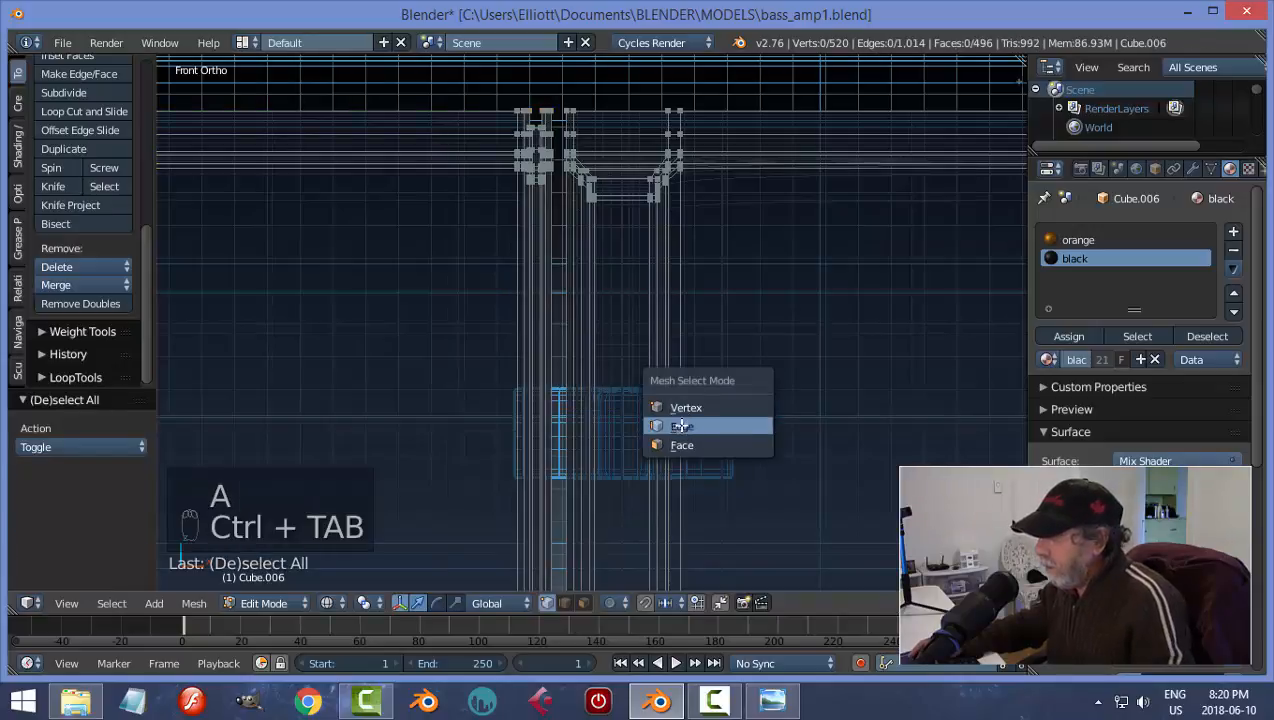
left_click(684, 424)
right_click(552, 237, "alt")
right_click(562, 222, "alt")
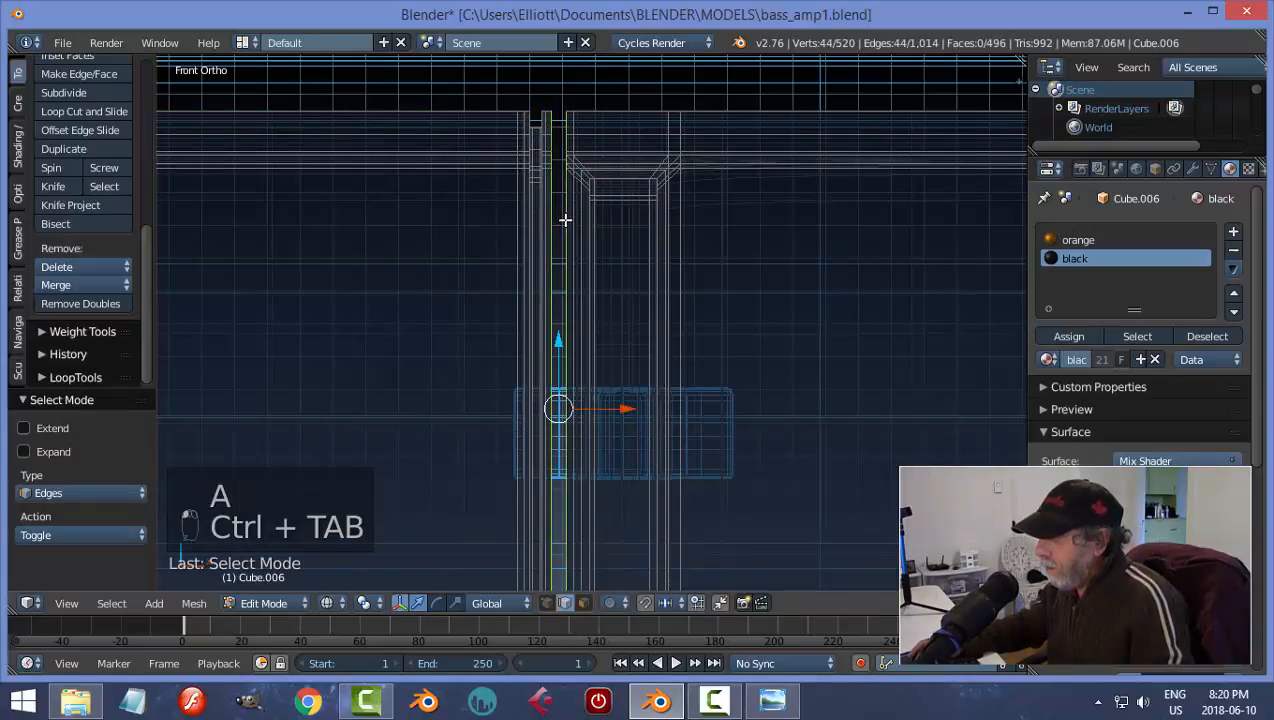
key("ctrl+e")
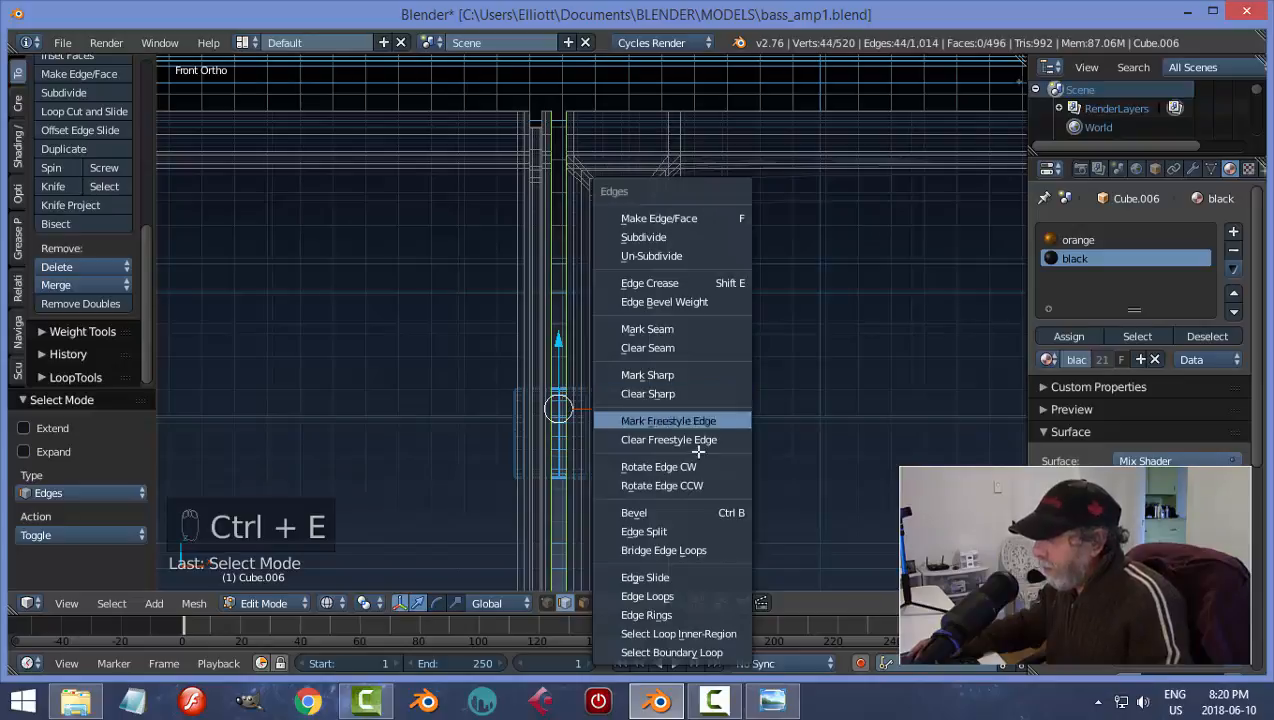
left_click(688, 545)
key("a")
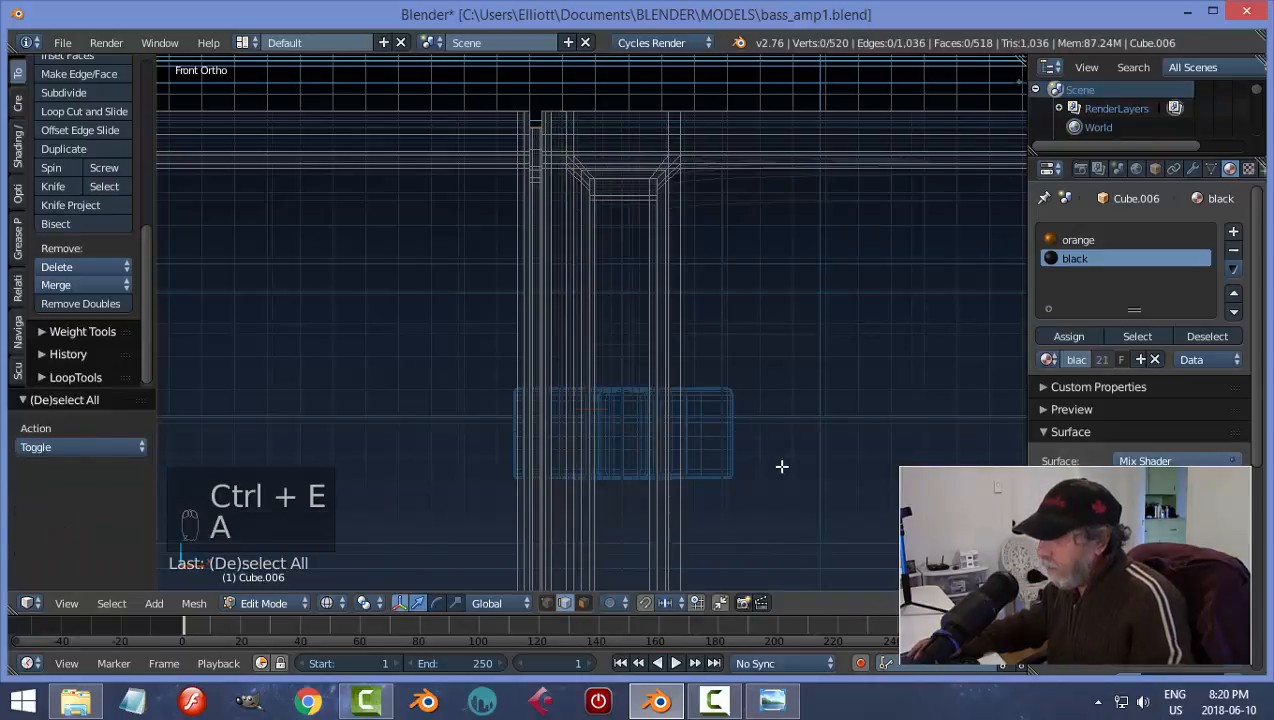
key("Tab")
key("z")
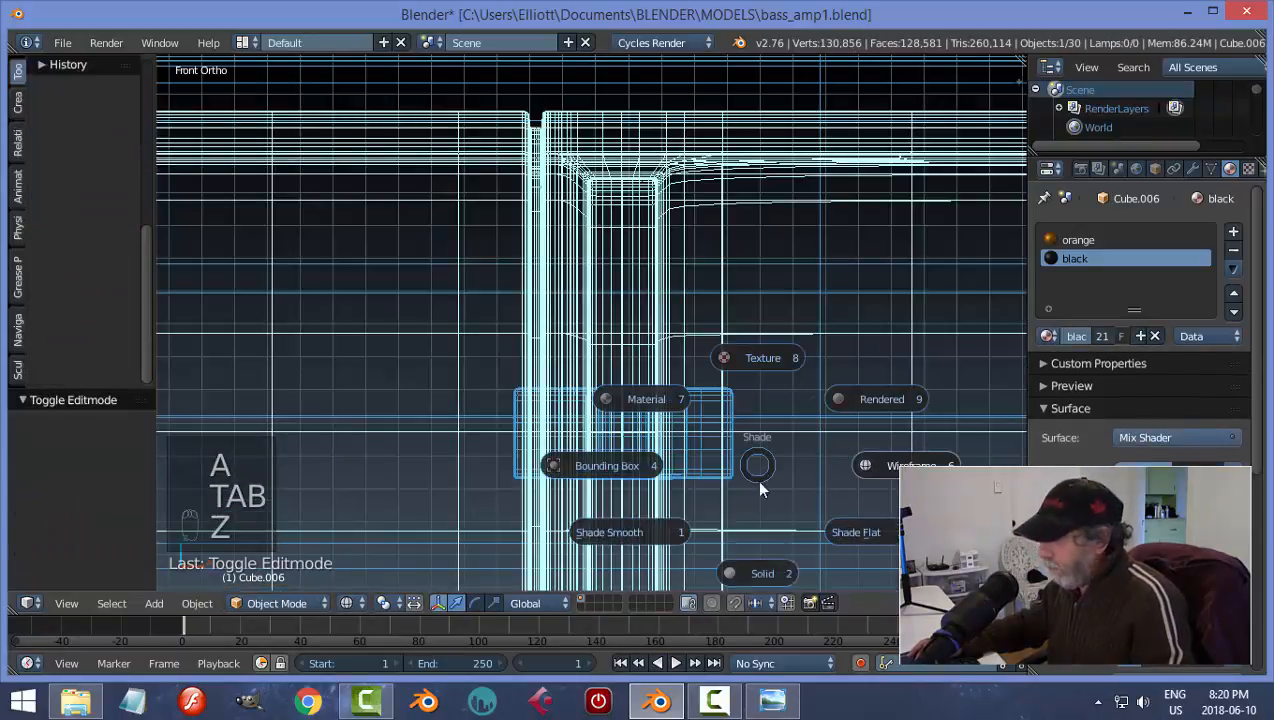
left_click(760, 566)
scroll(760, 475, "down", 4)
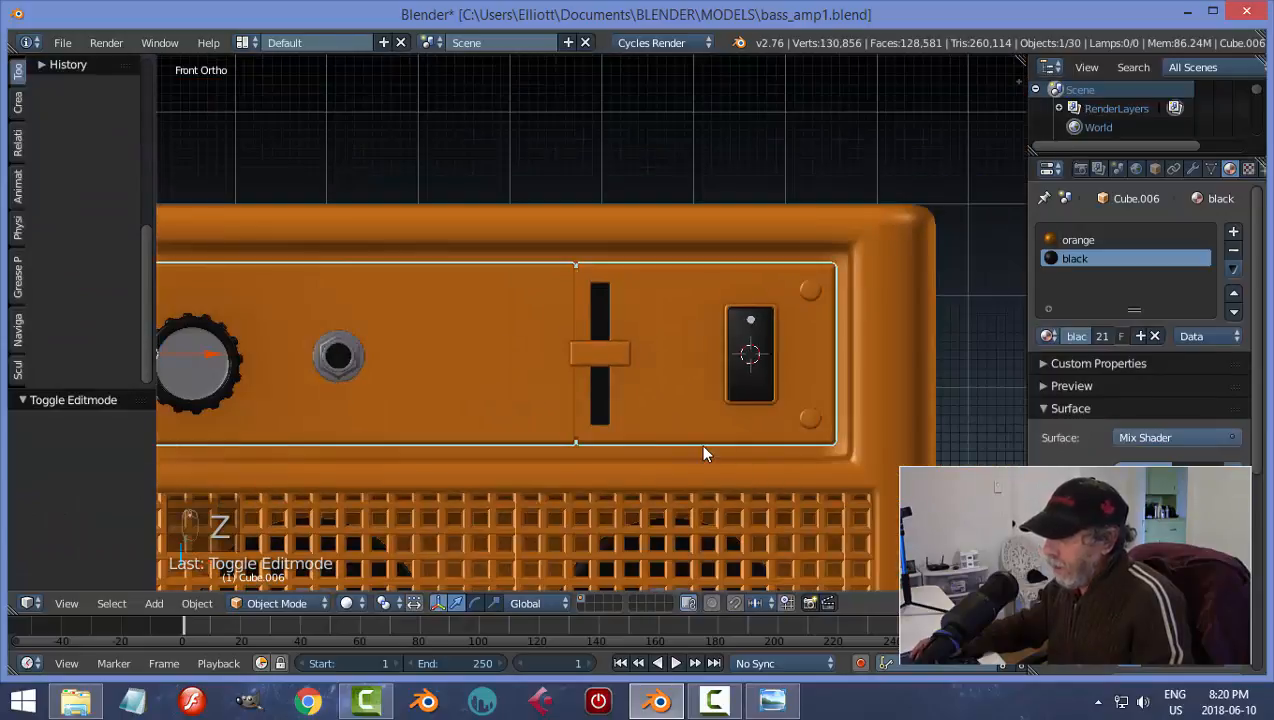
key("a")
middle_click_drag(700, 444, 644, 430)
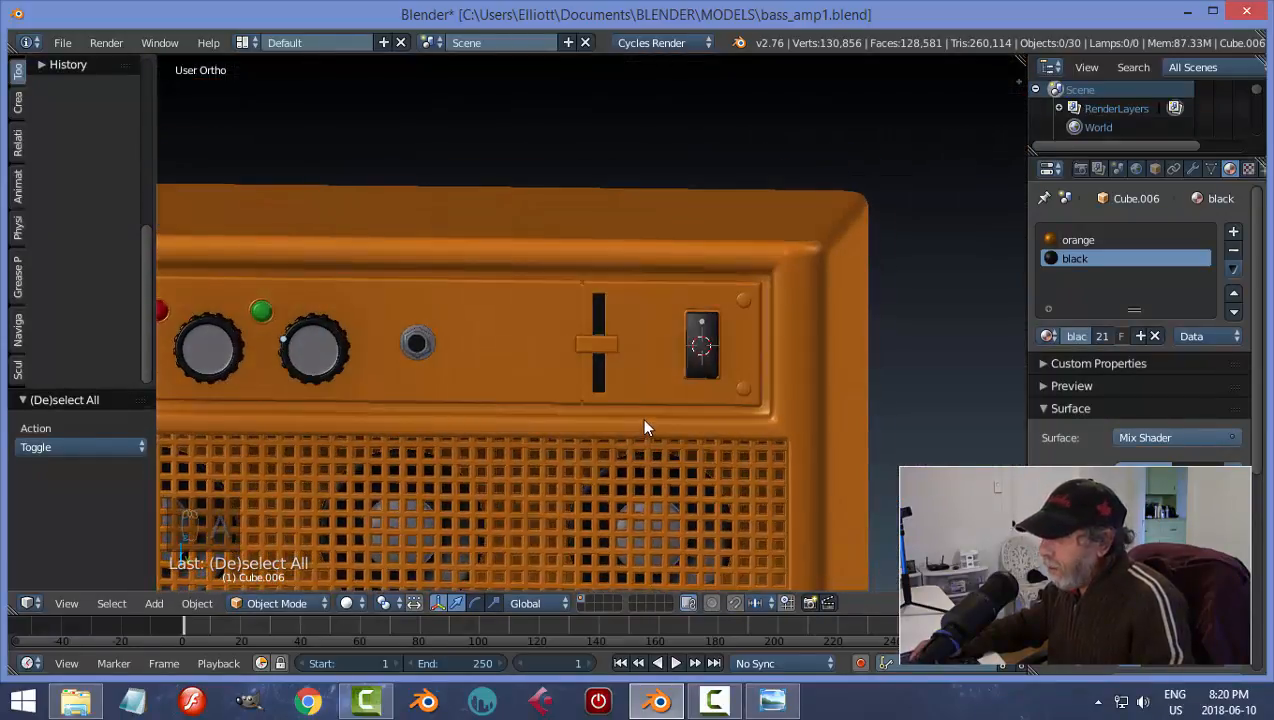
- Open the control panel mesh in Edit Mode, shown from the front in wireframe with vertex selection
right_click(640, 393)
key("Tab")
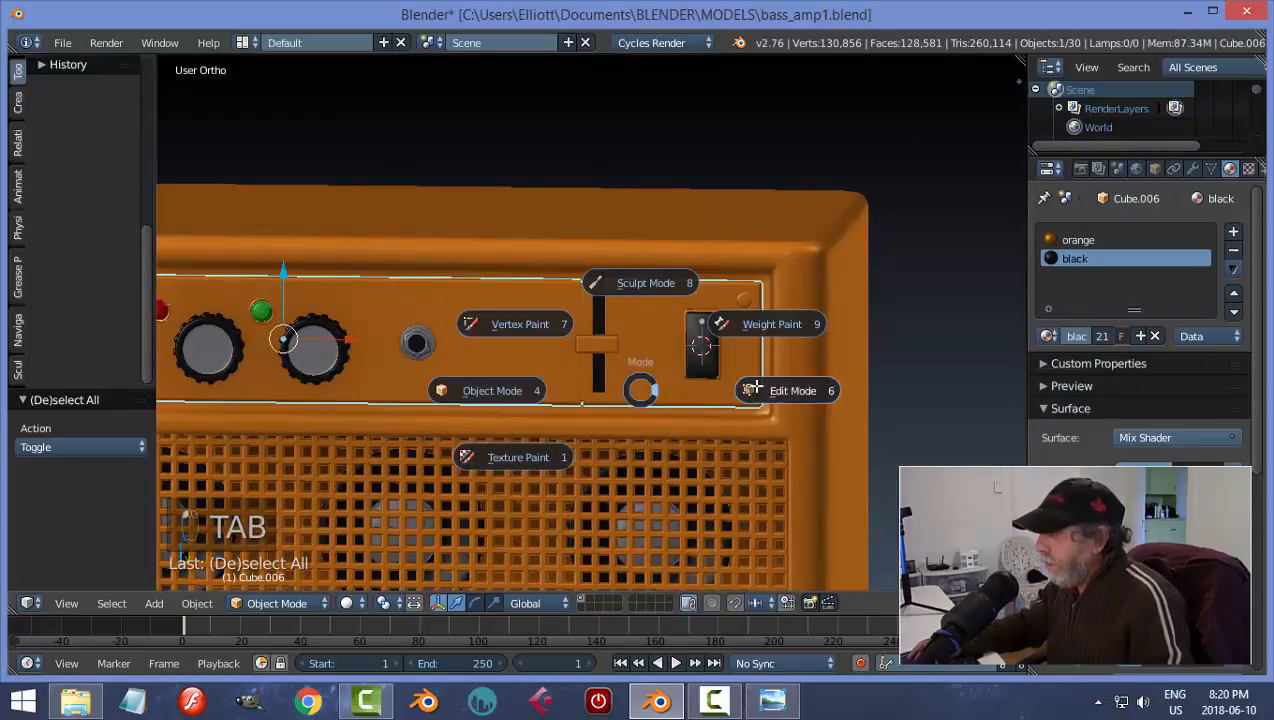
left_click(755, 390)
scroll(676, 389, "up", 5)
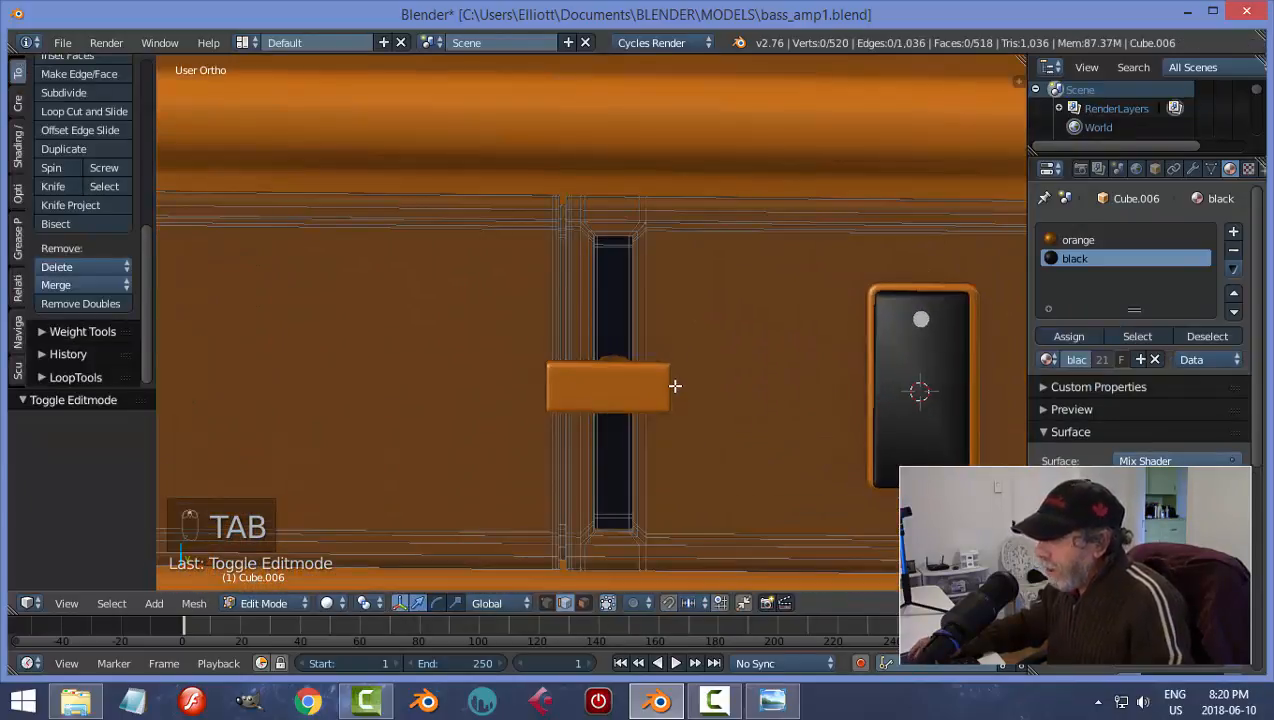
key("KP_1")
scroll(660, 329, "down", 4)
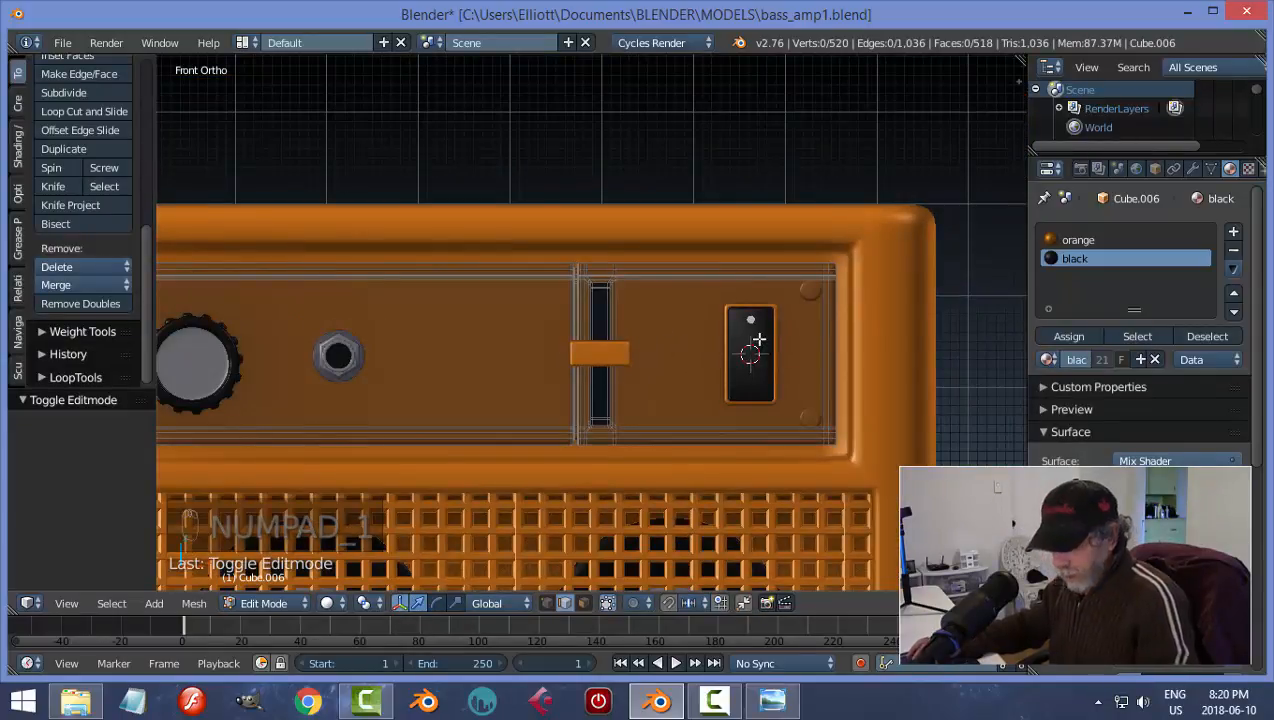
key("z")
left_click(864, 342)
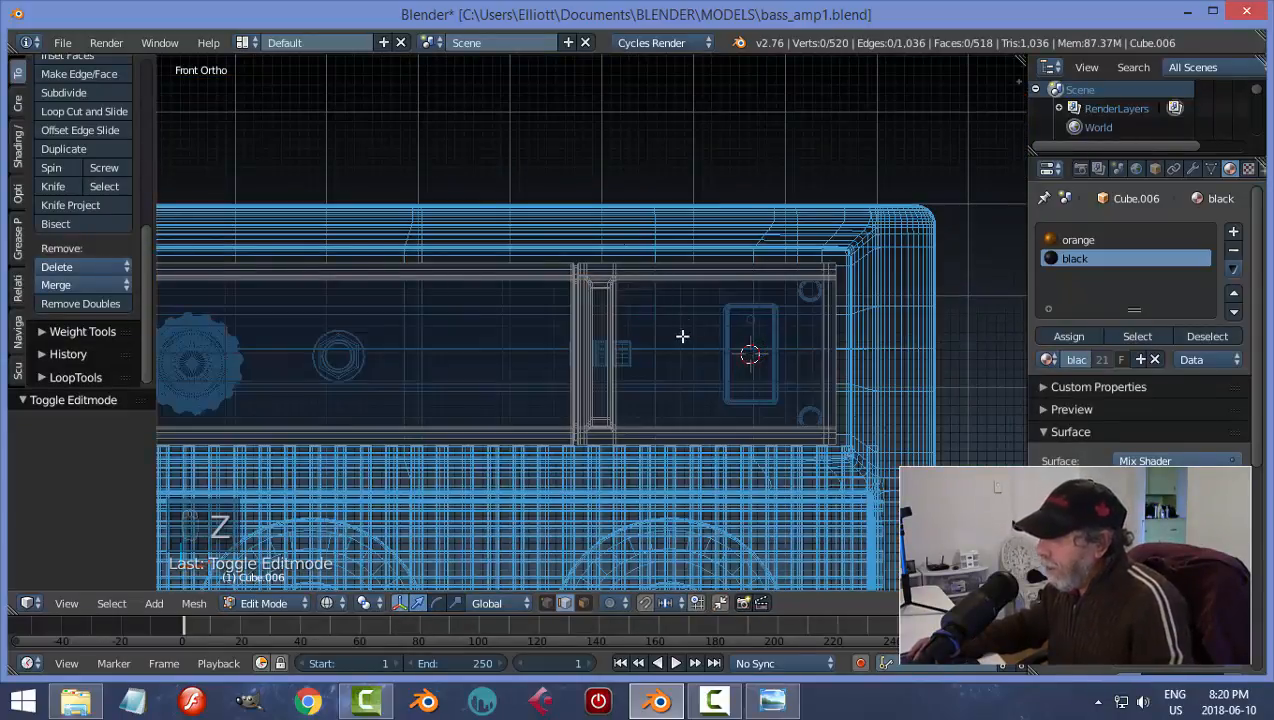
scroll(682, 336, "up", 3)
key("ctrl+Tab")
left_click(733, 338)
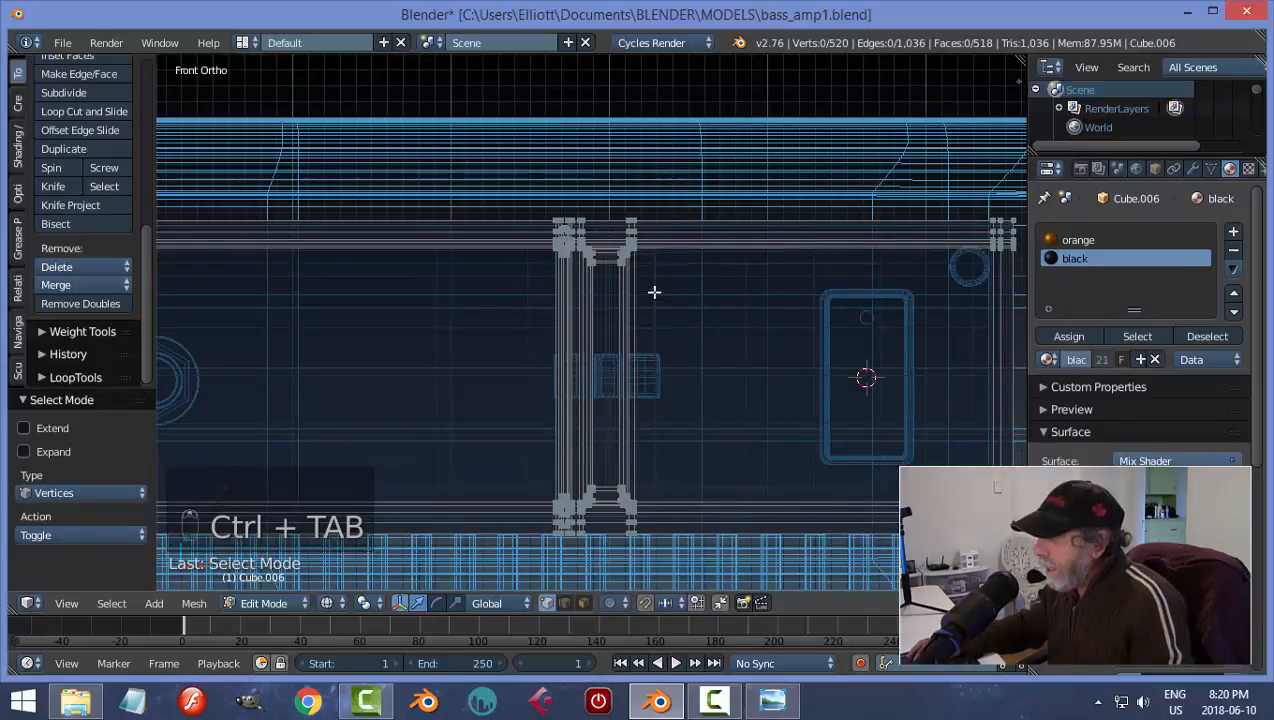
- Box-select the slider slot's vertices, move them along X about 0.096 toward the rocker switch, and return to Object Mode with solid shading
key("b")
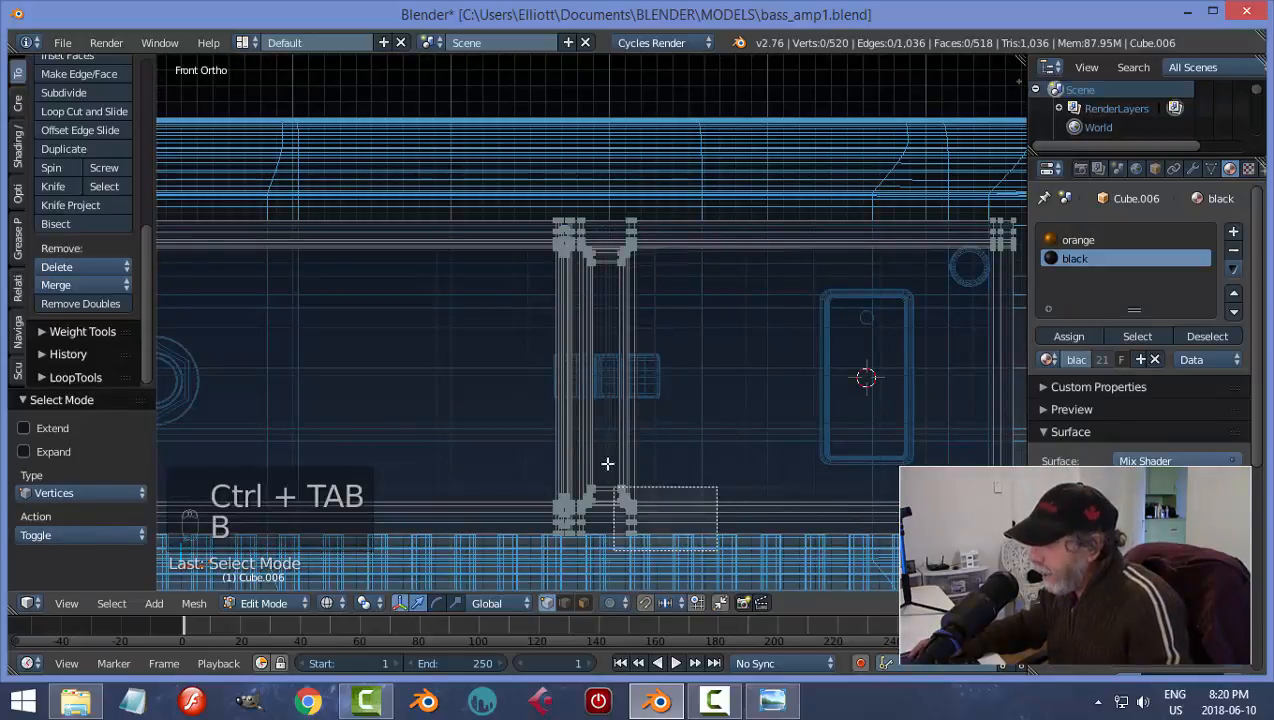
left_click_drag(716, 548, 577, 174)
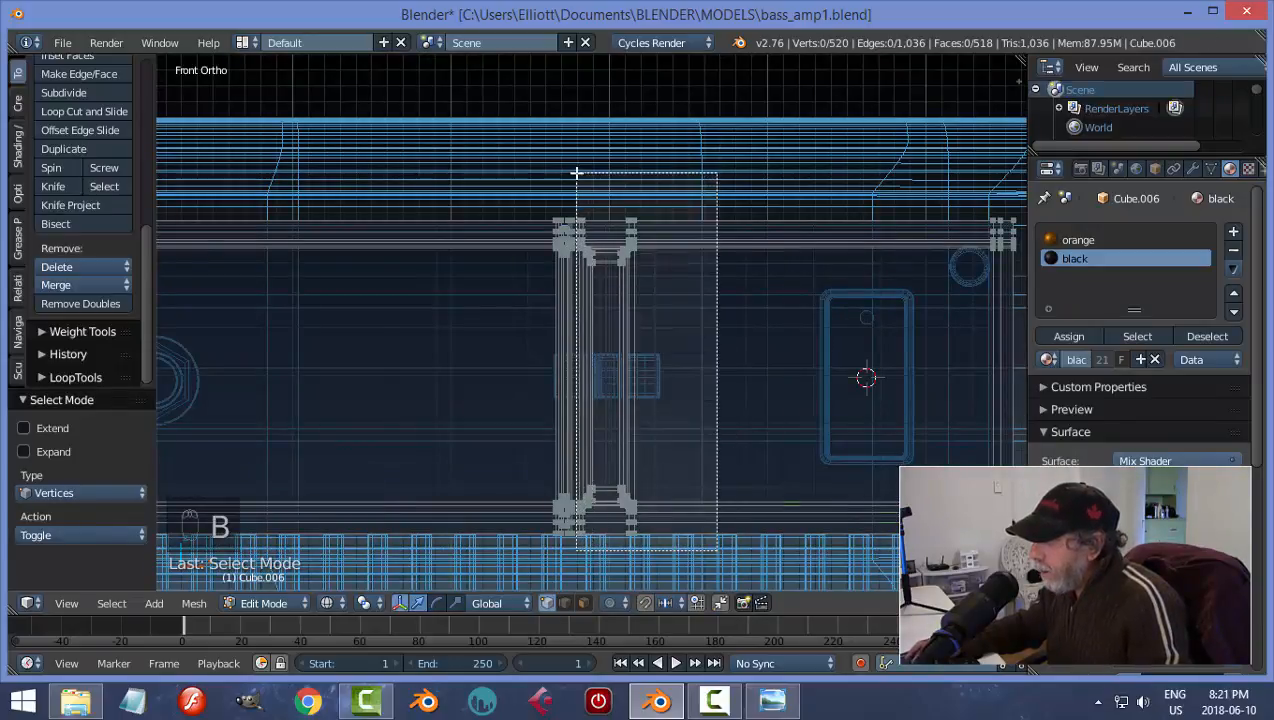
key("g")
key("x")
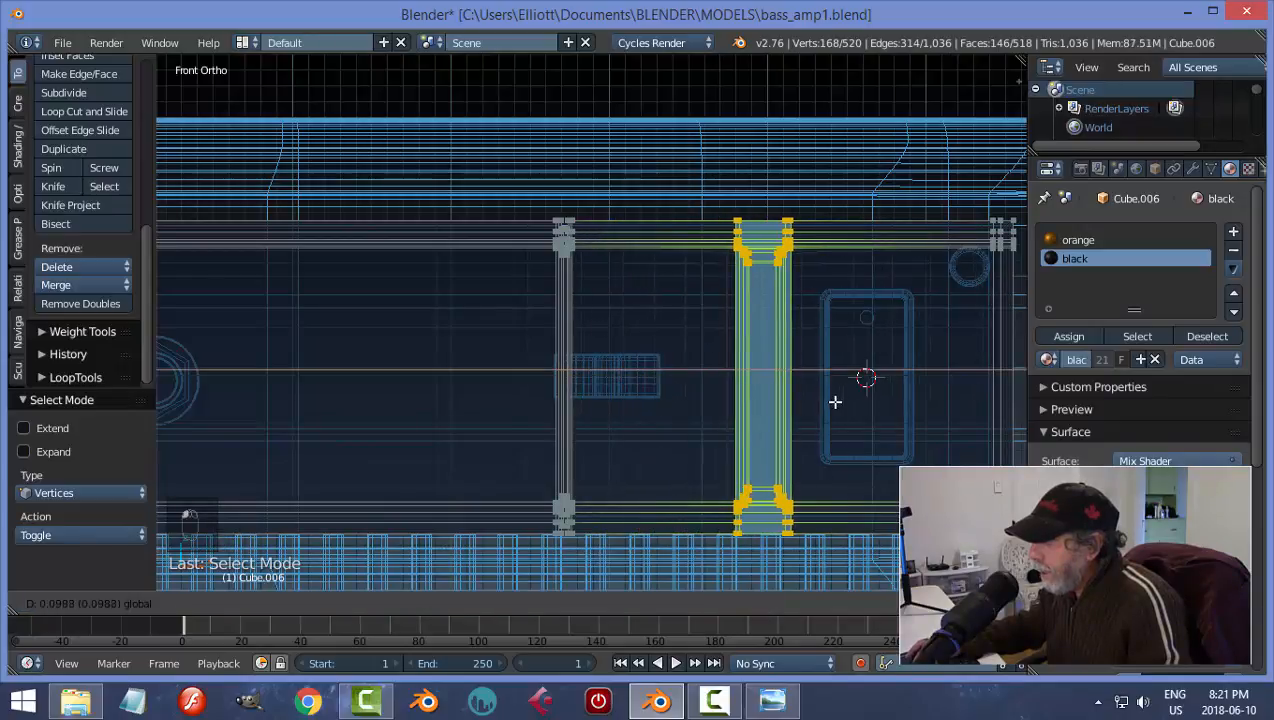
left_click(831, 402)
key("z")
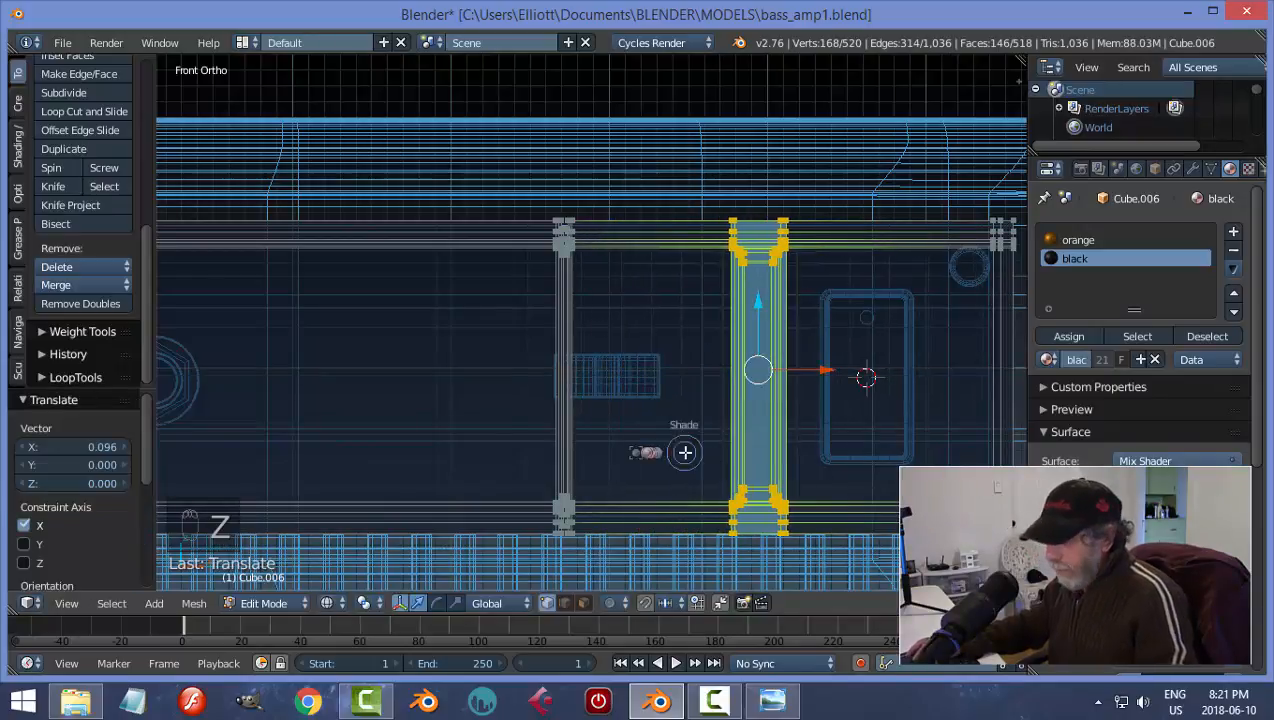
left_click(696, 552)
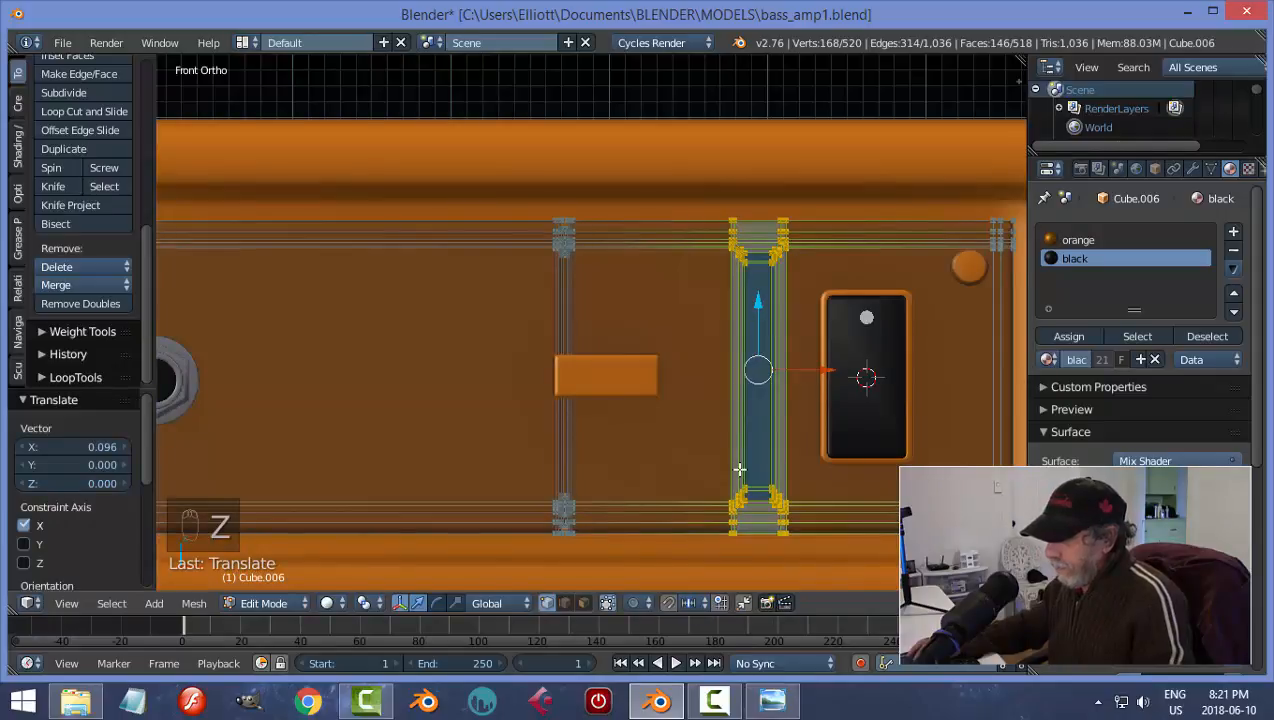
key("Tab")
- Move the slider knob along X about 0.097 so it sits centred over the relocated slot, and deselect it
right_click(640, 390)
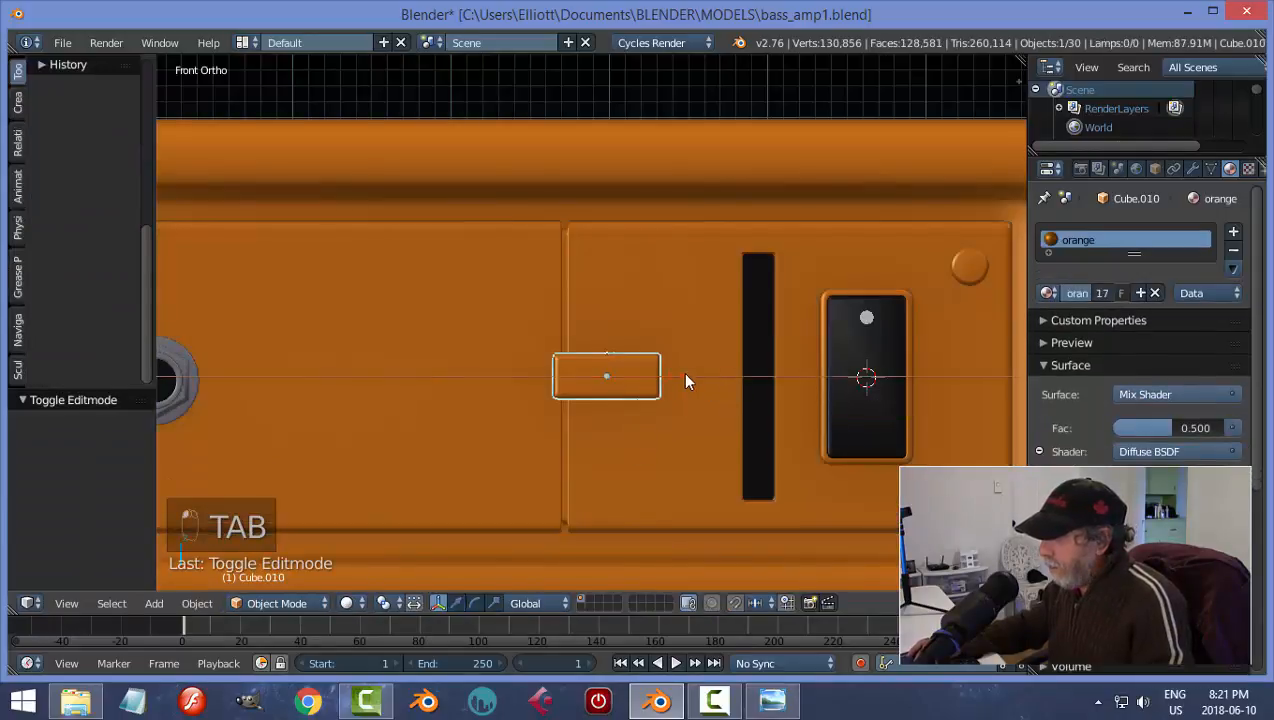
key("g")
key("x")
left_click(828, 406)
key("KP_7")
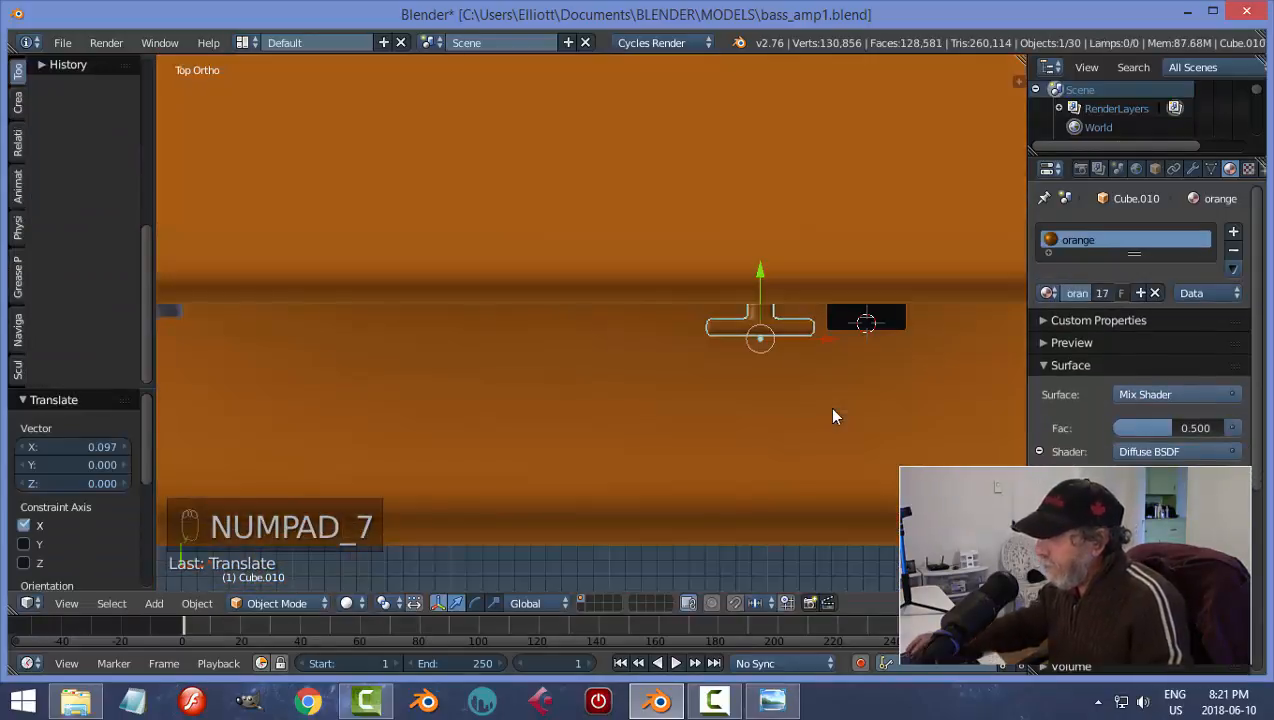
middle_click_drag(845, 461, 807, 379)
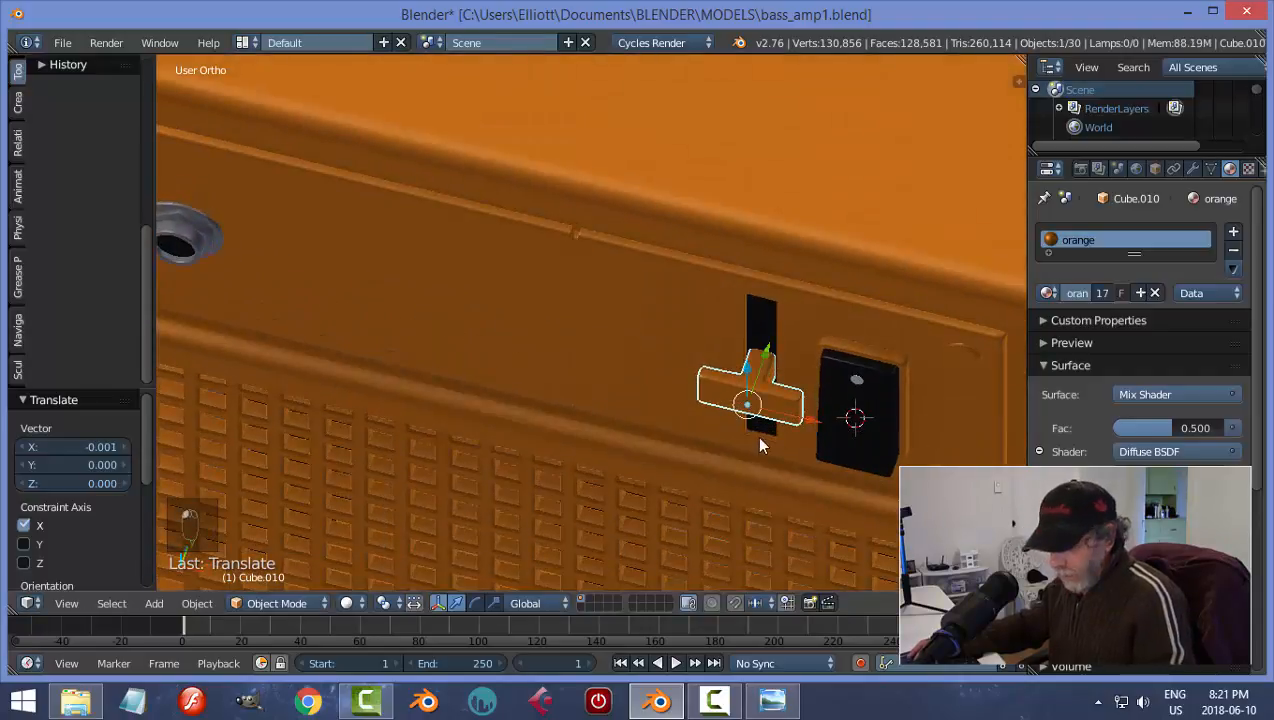
key("a")
- Lower the slider knob along Z to below the slot's middle, deselect it, and save the file
scroll(749, 448, "down", 5)
middle_click_drag(747, 450, 674, 335)
right_click(653, 346)
key("g")
key("z")
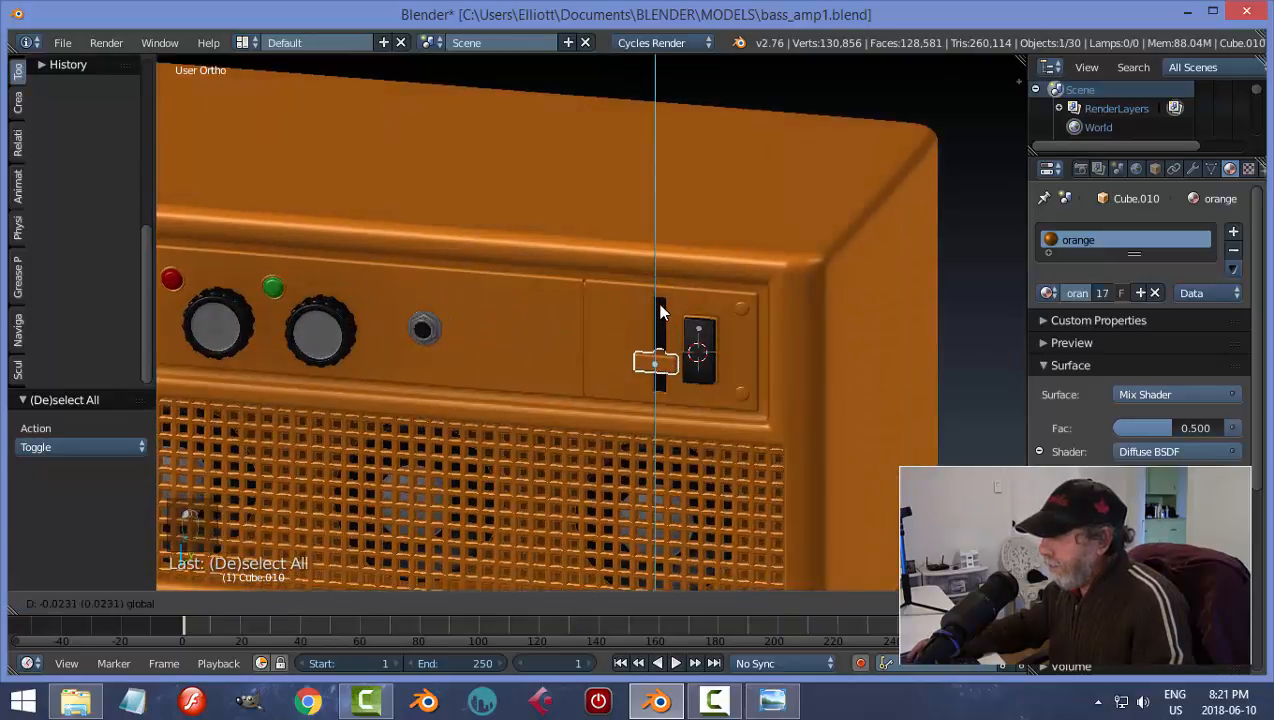
left_click(808, 423)
key("a")
scroll(800, 423, "down", 6)
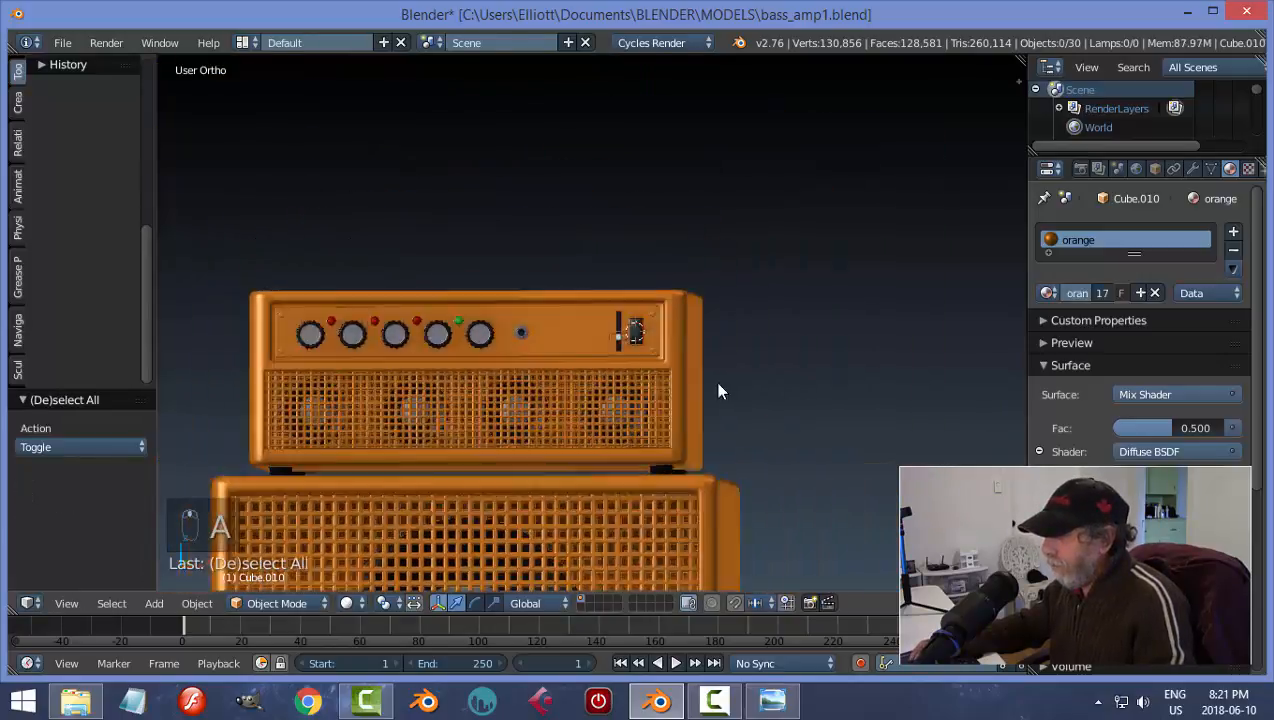
key("ctrl+s")
- Duplicate the silver jack socket about 0.10 along X toward the panel seam, deselect it, and save the file
scroll(697, 424, "up", 5)
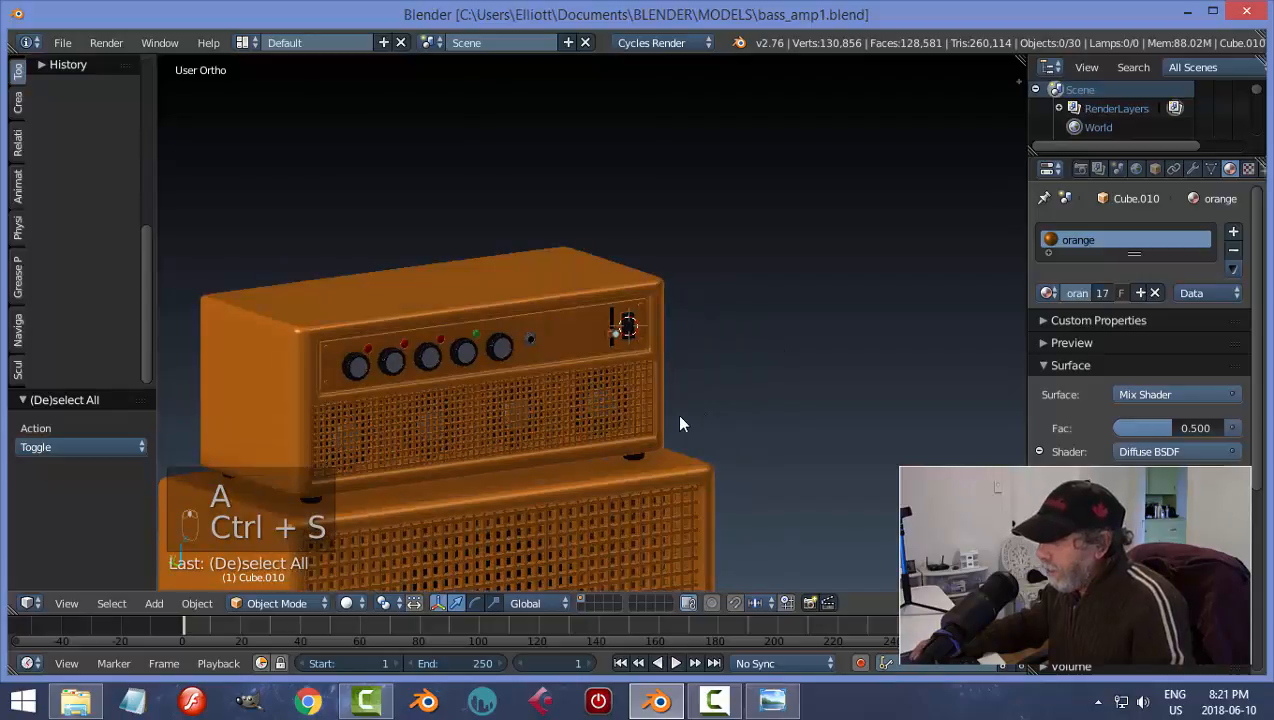
scroll(594, 399, "down", 3)
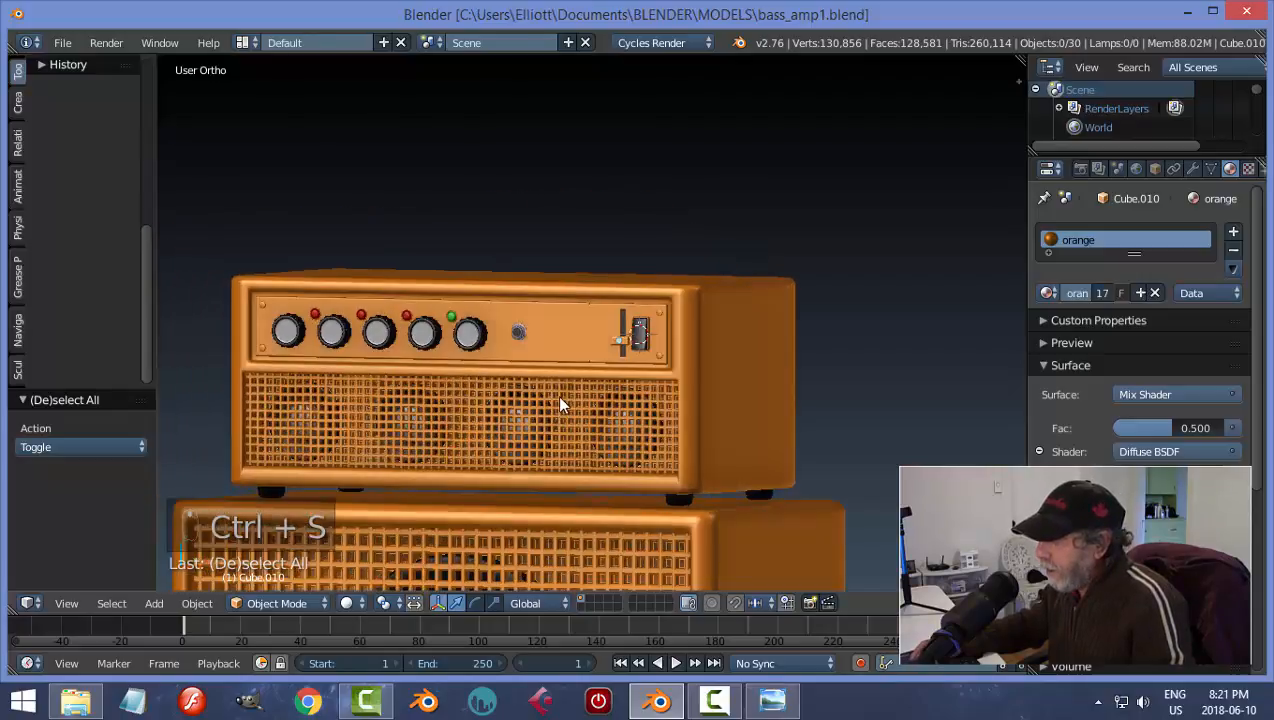
middle_click_drag(594, 399, 607, 407)
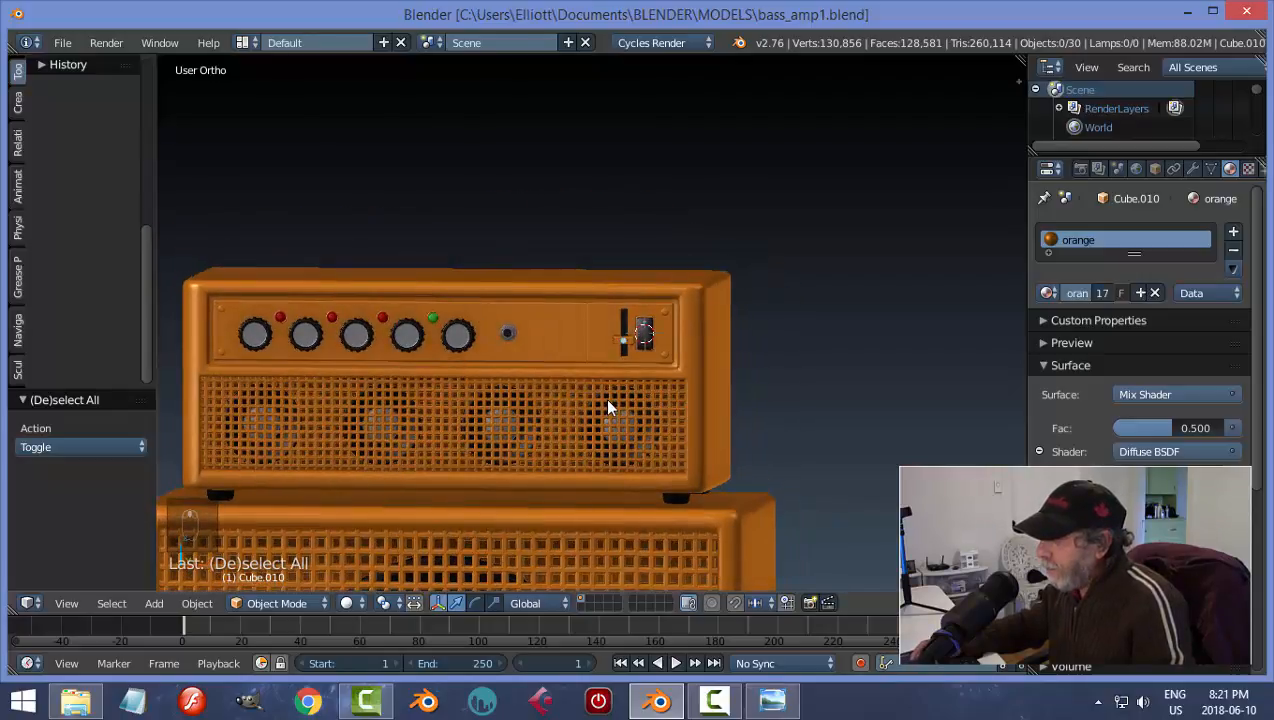
right_click(508, 333)
scroll(548, 368, "up", 2)
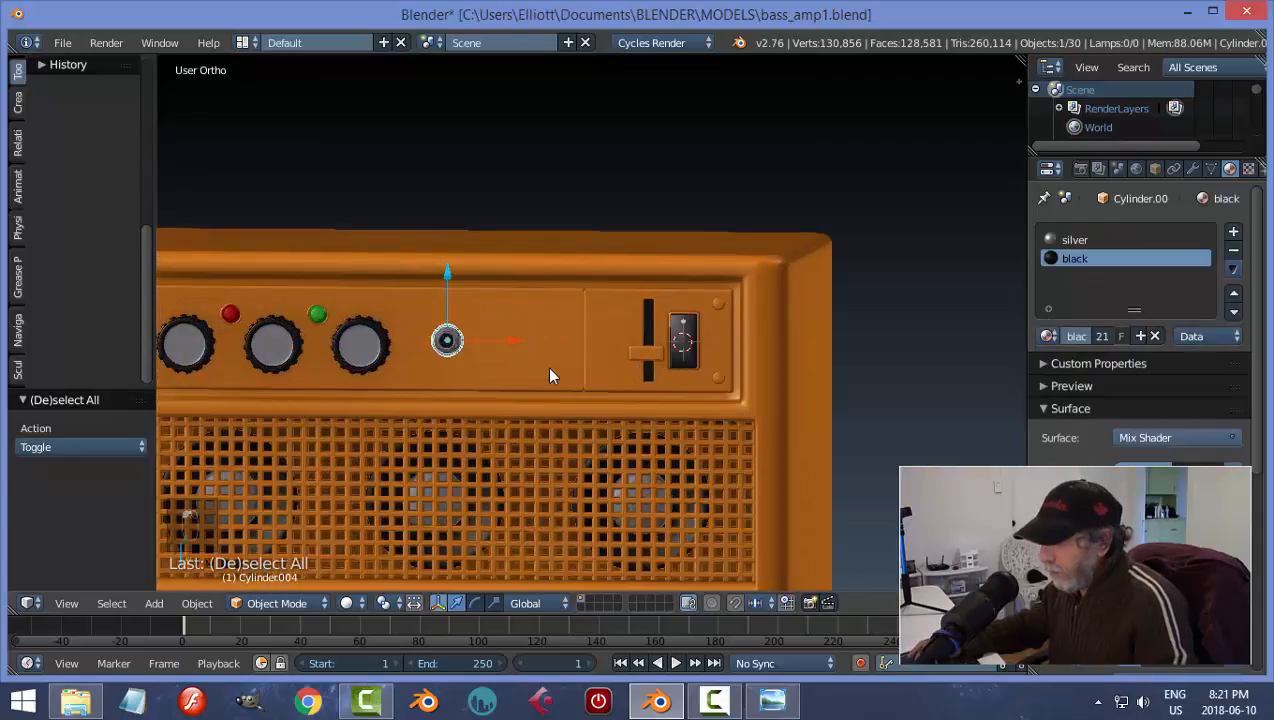
key("shift+d")
key("x")
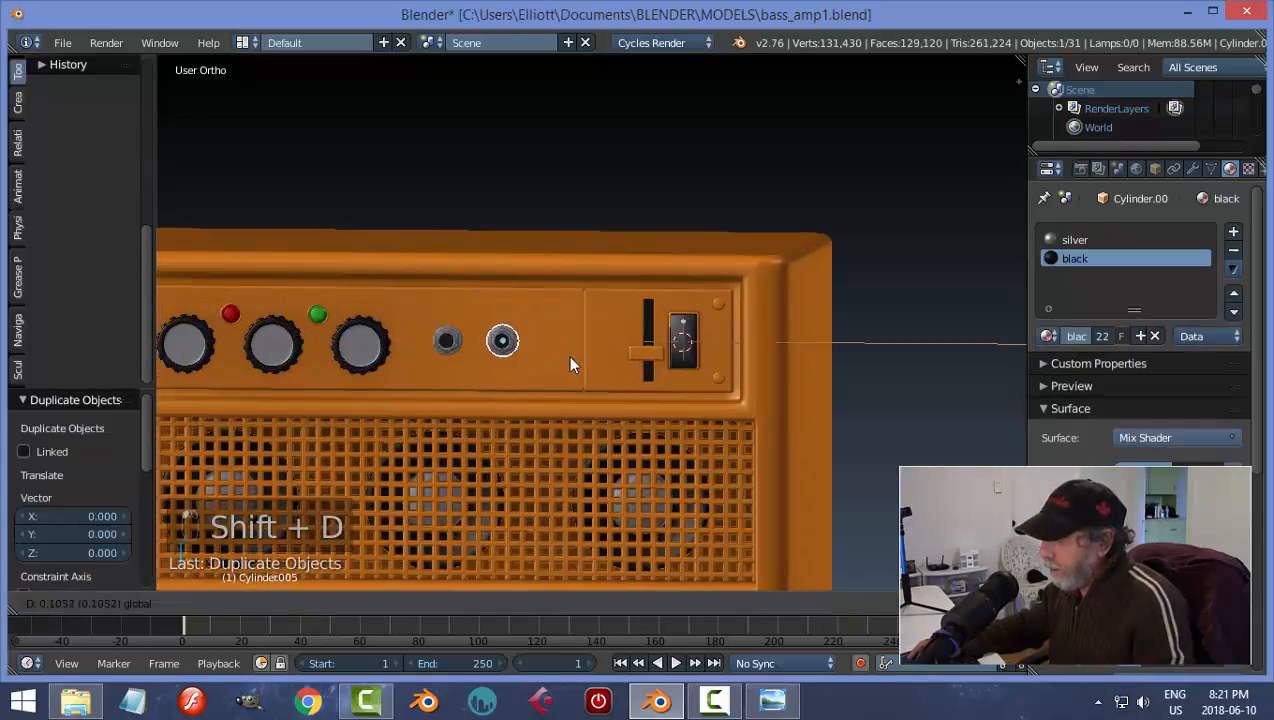
left_click(570, 357)
key("a")
scroll(560, 368, "down", 4)
middle_click_drag(491, 371, 512, 397)
key("ctrl+s")
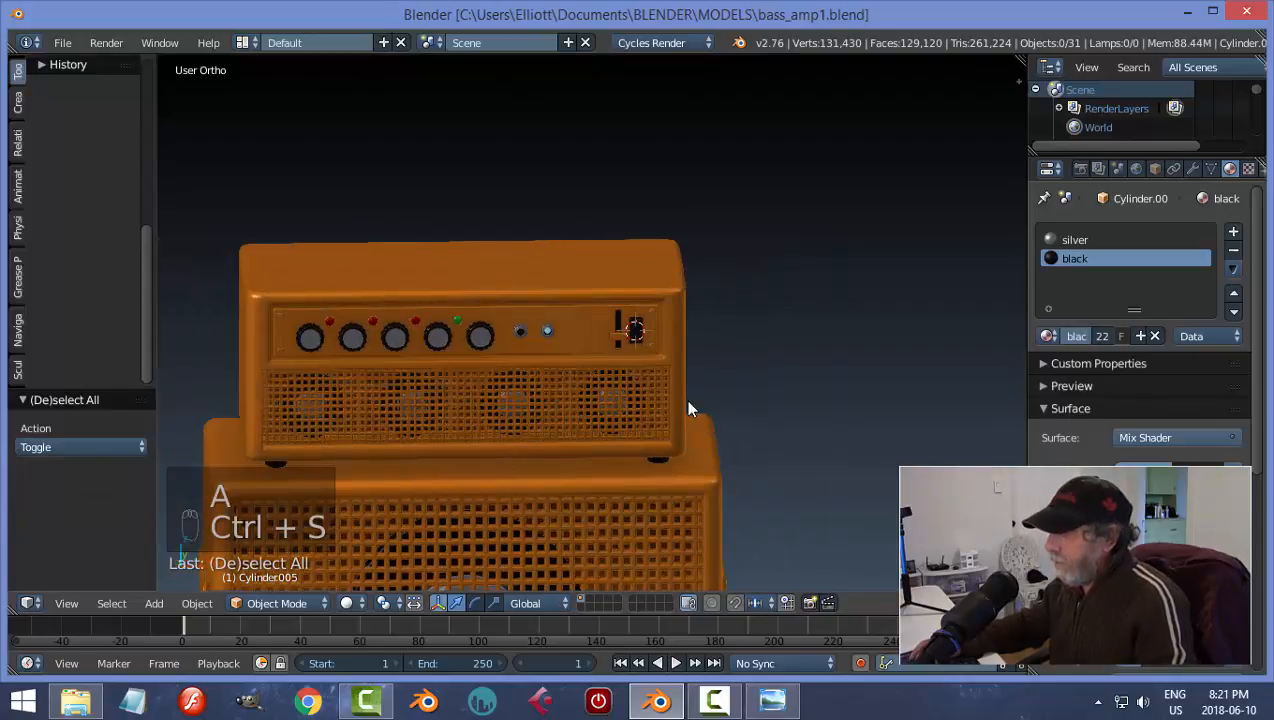
- Select the rocker switch with its frame and white dot, shift them slightly along X away from the slider slot, and deselect
mouse_move(687, 409)
middle_mouse_down()
mouse_move(626, 412)
mouse_move(665, 390)
mouse_move(688, 407)
middle_mouse_up()
scroll(688, 407, "up", 5)
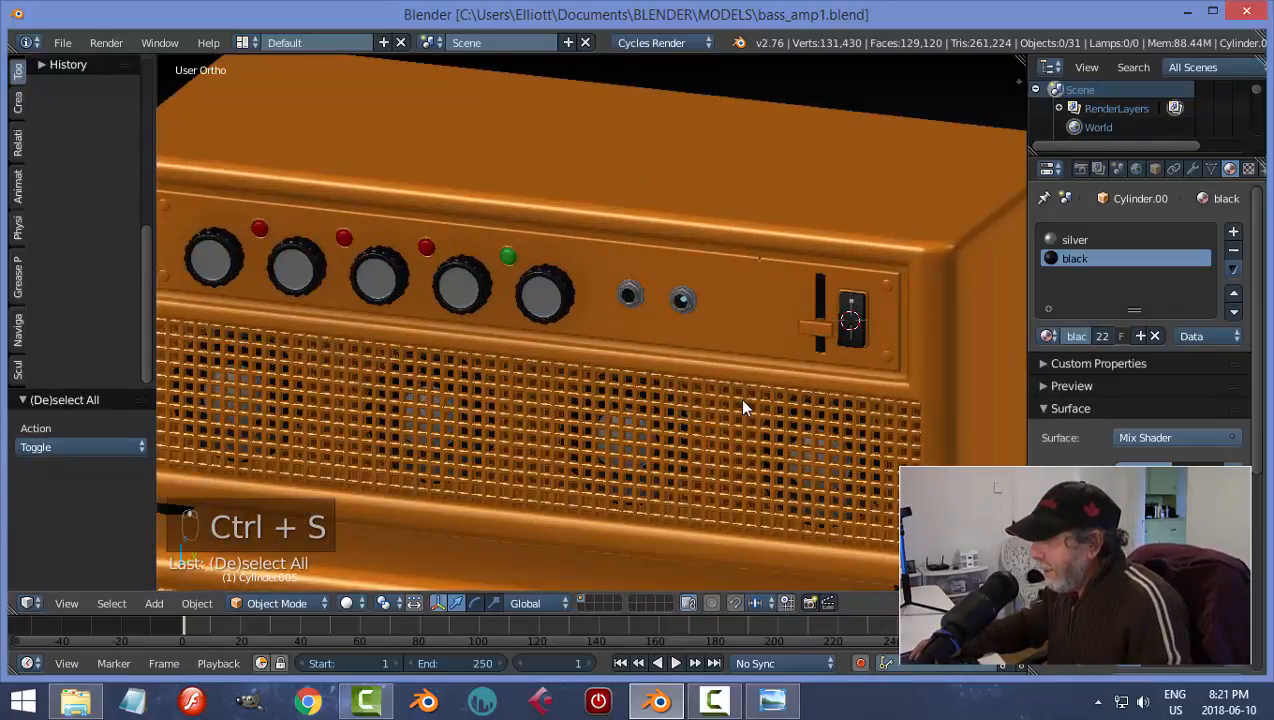
scroll(743, 407, "down", 4)
scroll(790, 377, "up", 6)
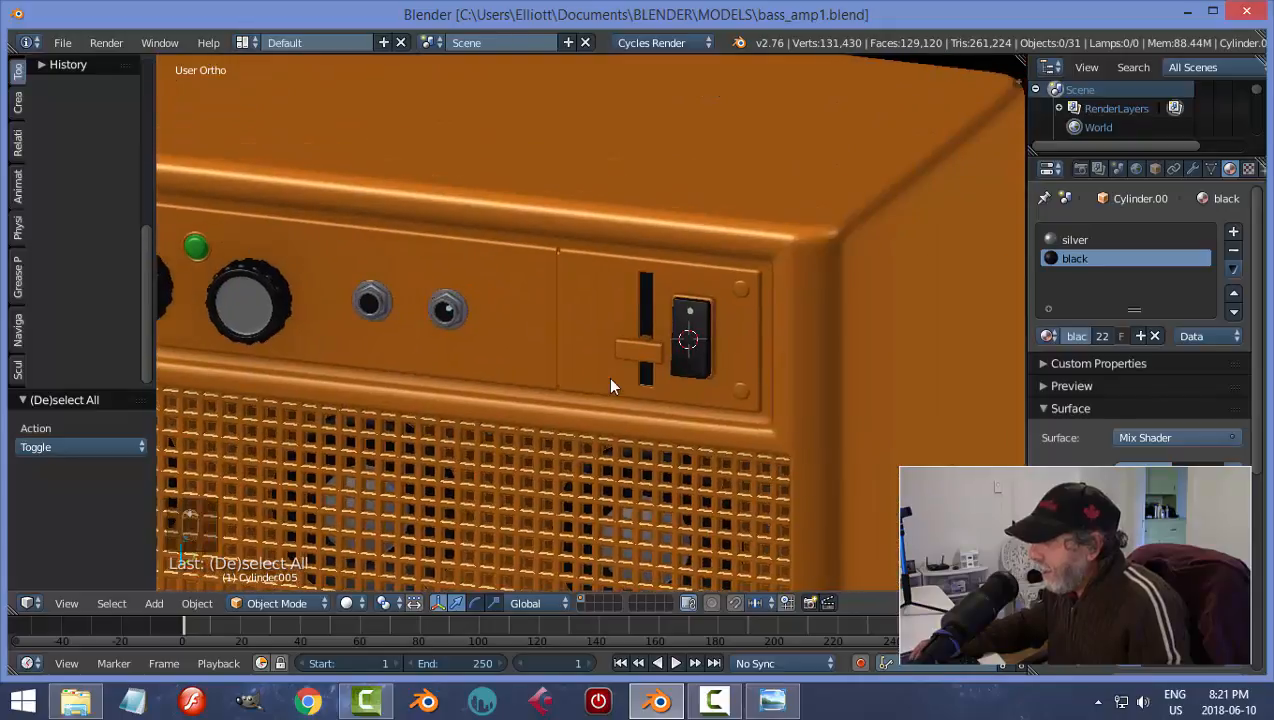
right_click(749, 293)
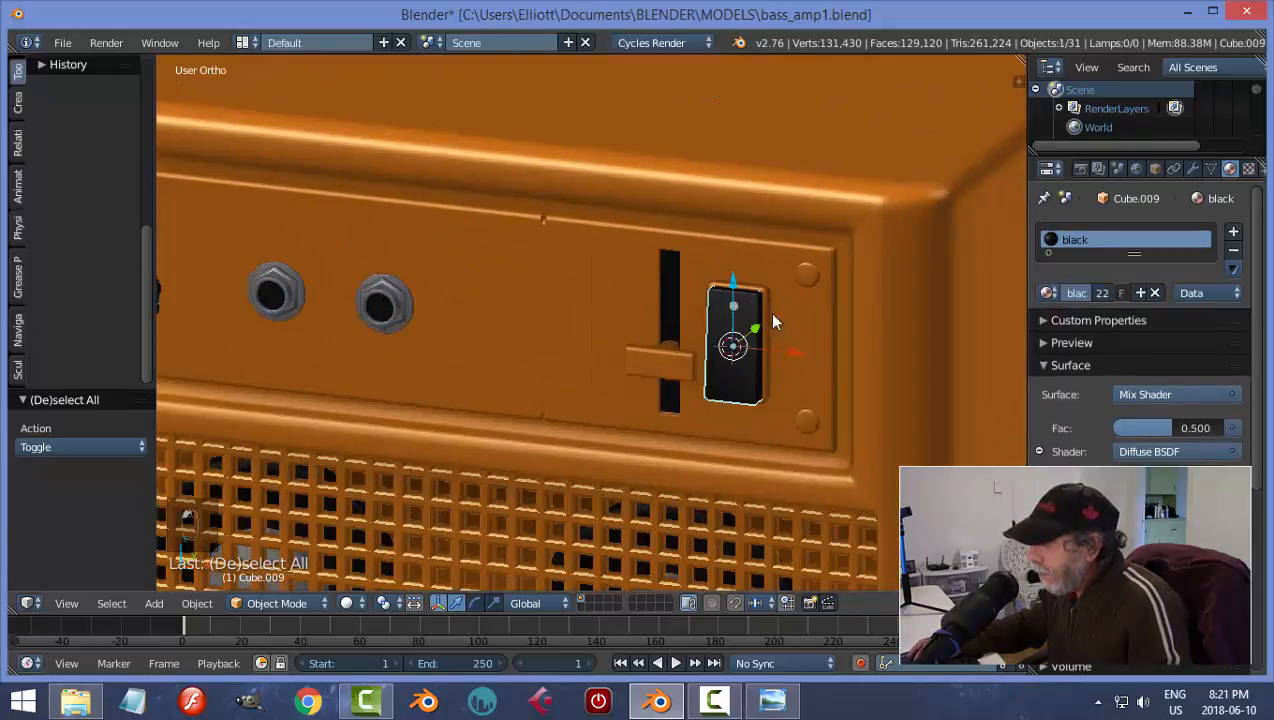
scroll(686, 378, "up", 4)
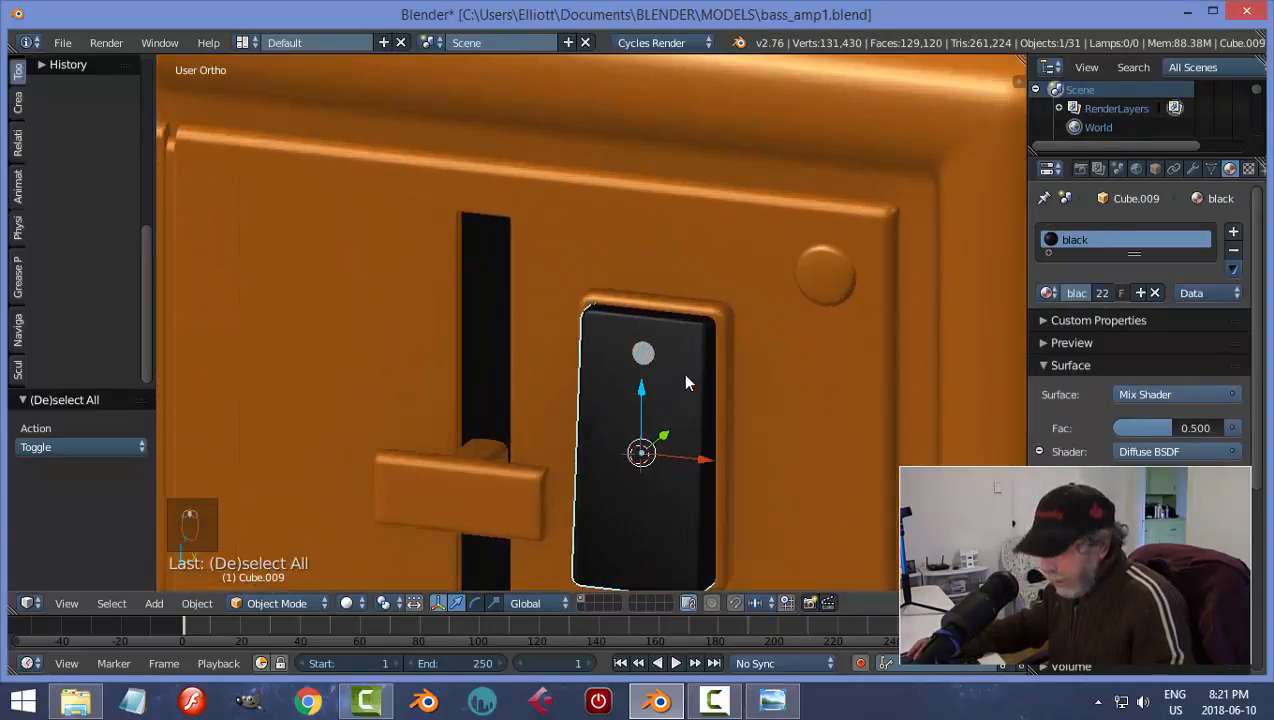
key("a")
right_click(698, 306)
right_click(645, 353, "shift")
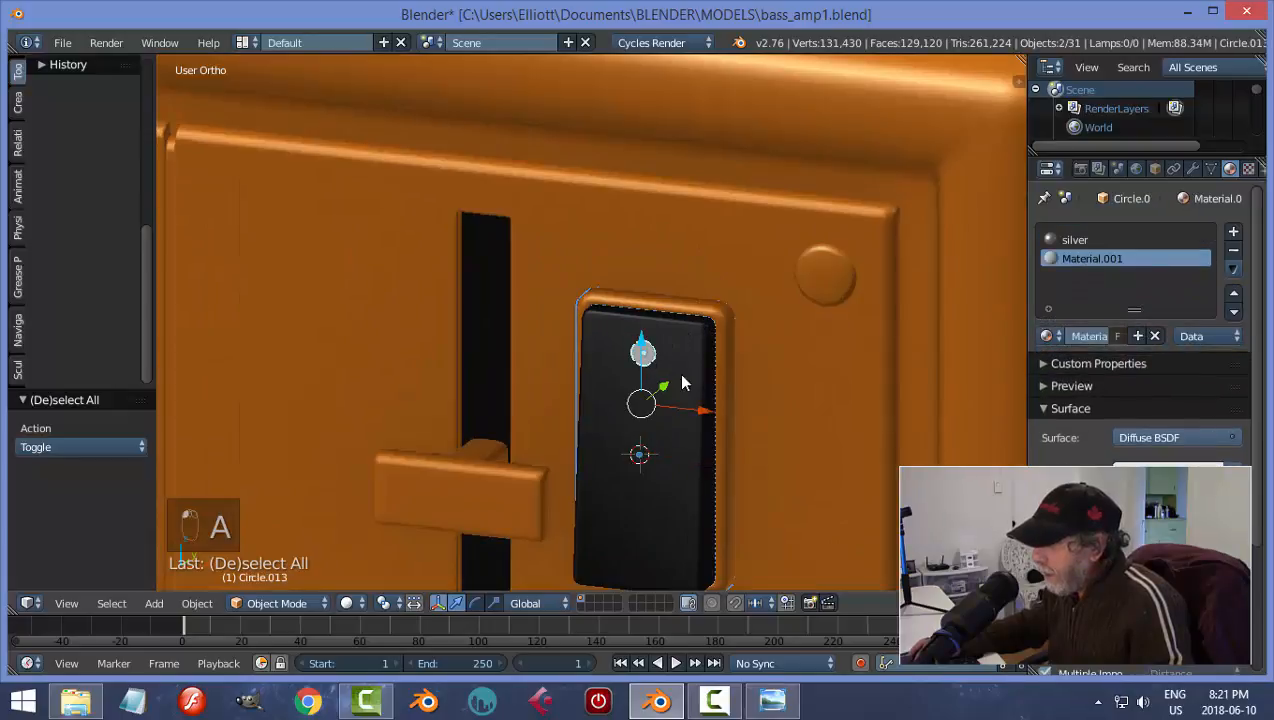
right_click(684, 384, "shift")
left_click_drag(705, 432, 728, 432)
key("a")
scroll(622, 481, "down", 5)
scroll(625, 490, "down", 5)
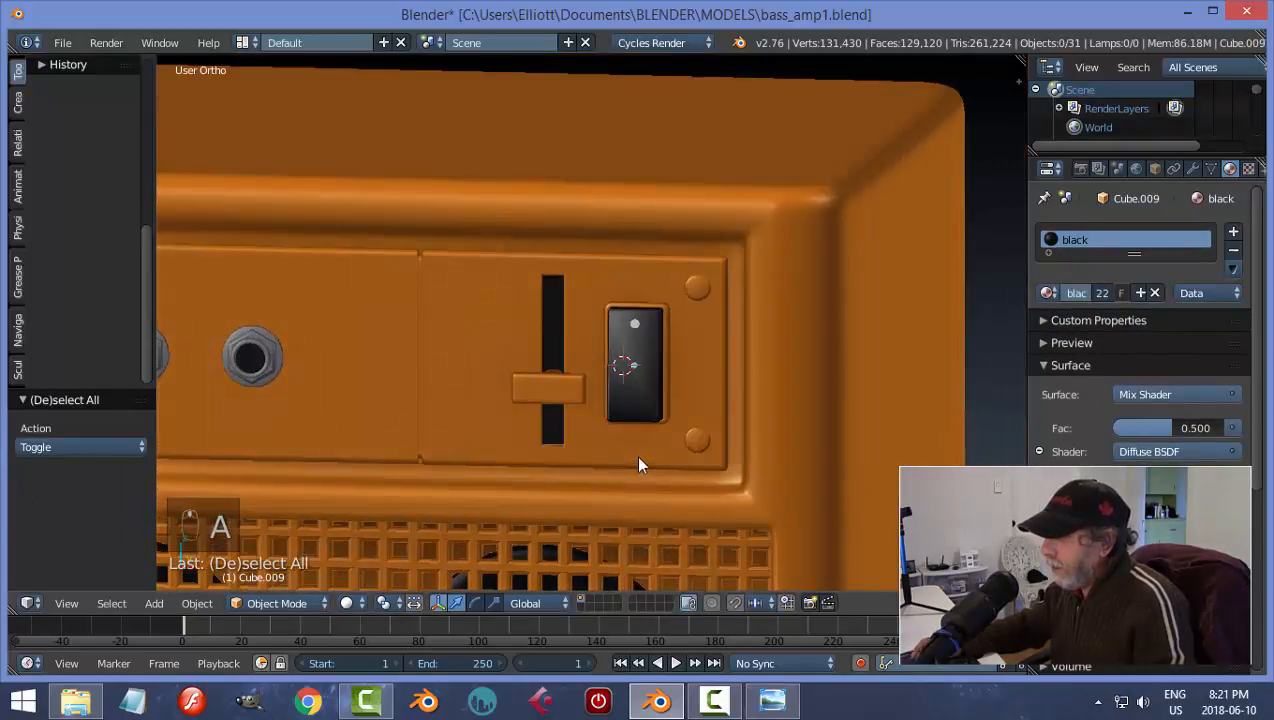
- Extrude the rocker switch's front face in place without offset, and return to Object Mode
scroll(614, 405, "up", 3)
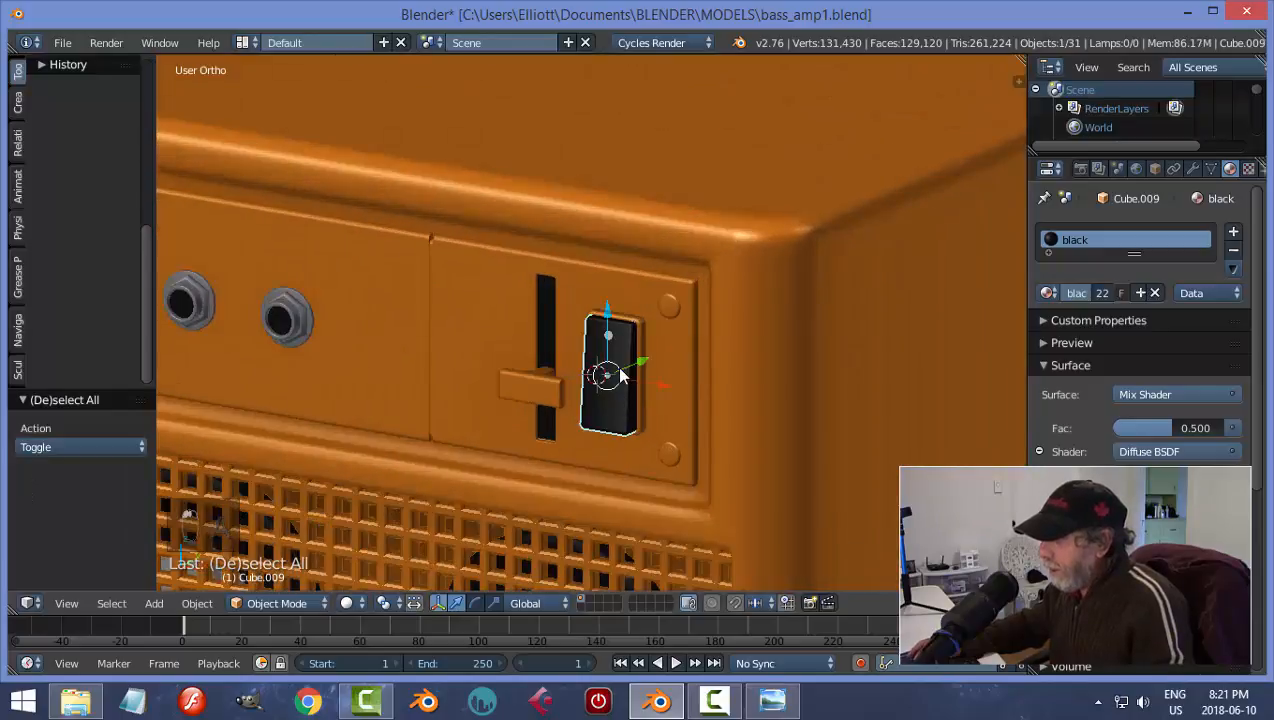
key("Tab")
left_click(768, 367)
scroll(639, 407, "up", 2)
key("ctrl+Tab")
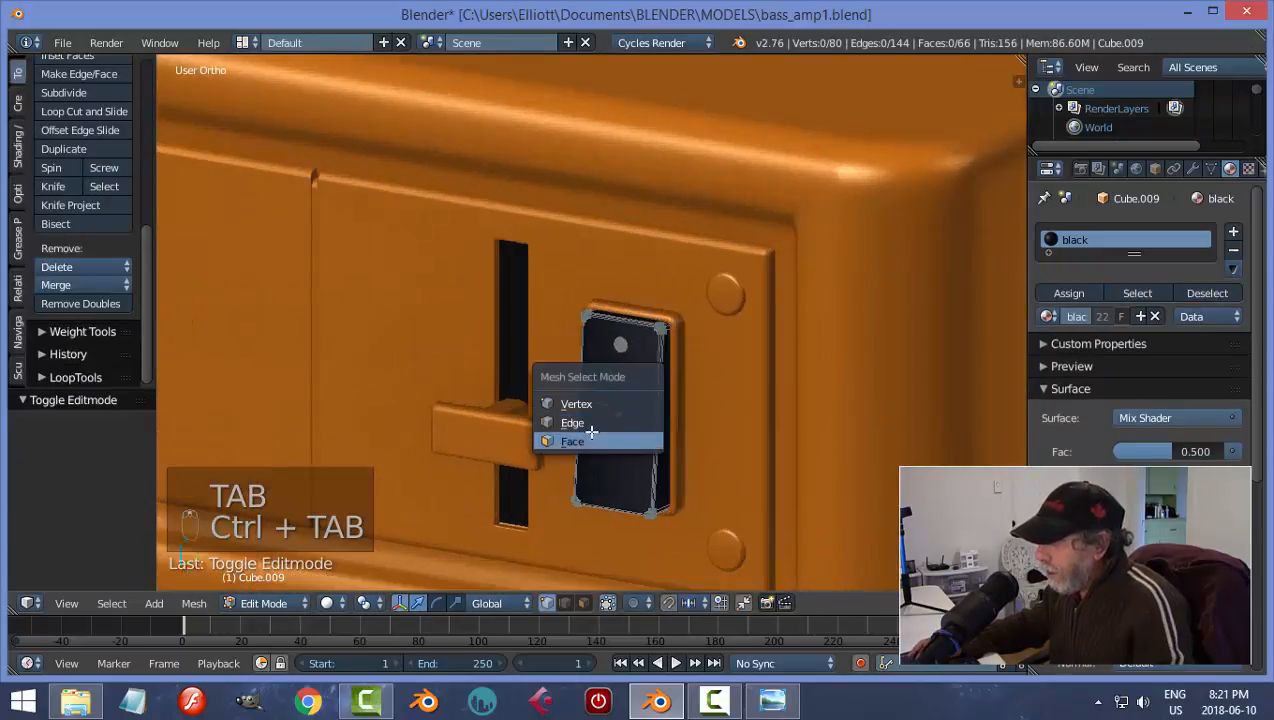
left_click(585, 436)
right_click(620, 400)
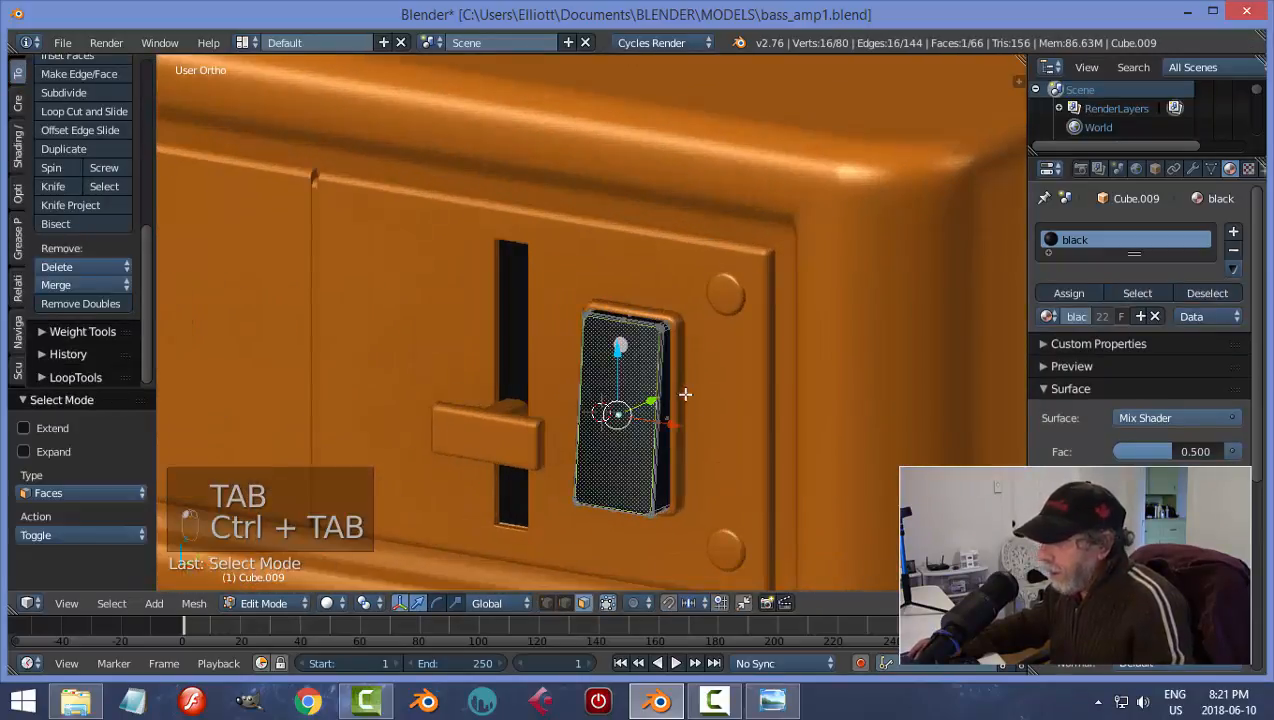
key("e")
right_click(451, 409)
key("a")
key("Tab")
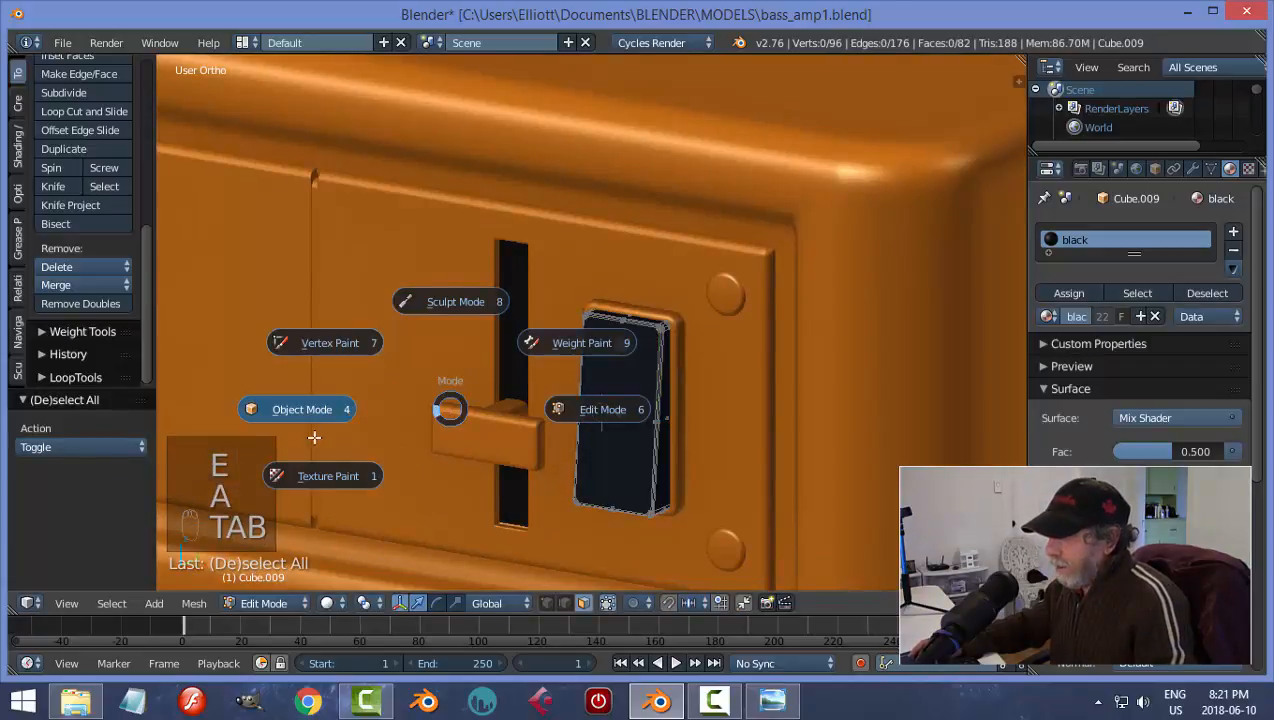
left_click(331, 418)
- Deselect the rocker switch and save the file
key("a")
scroll(659, 498, "down", 4)
middle_click_drag(659, 498, 760, 313)
key("ctrl+s")
- Add a plane mesh and move it down along Z about 2.894 to beneath the speaker cabinet as a floor
scroll(580, 471, "down", 2)
scroll(848, 370, "down", 3)
scroll(788, 340, "down", 4)
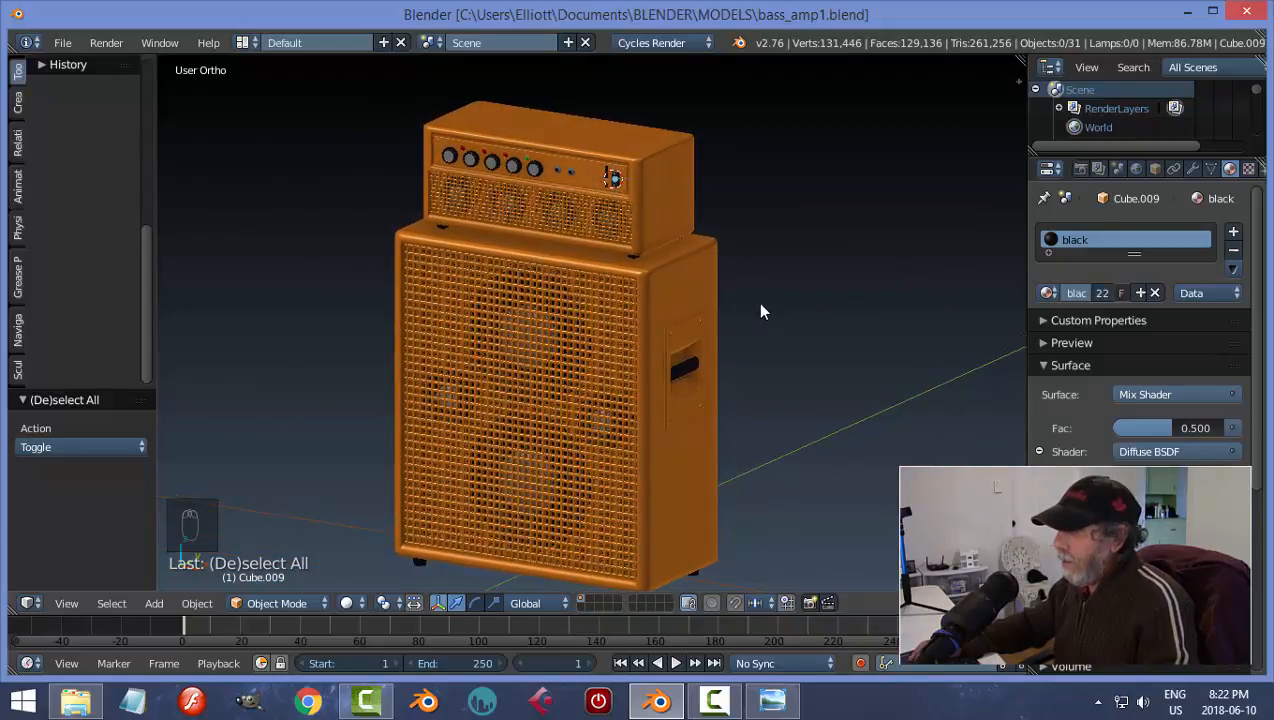
middle_click_drag(732, 368, 732, 350, "shift")
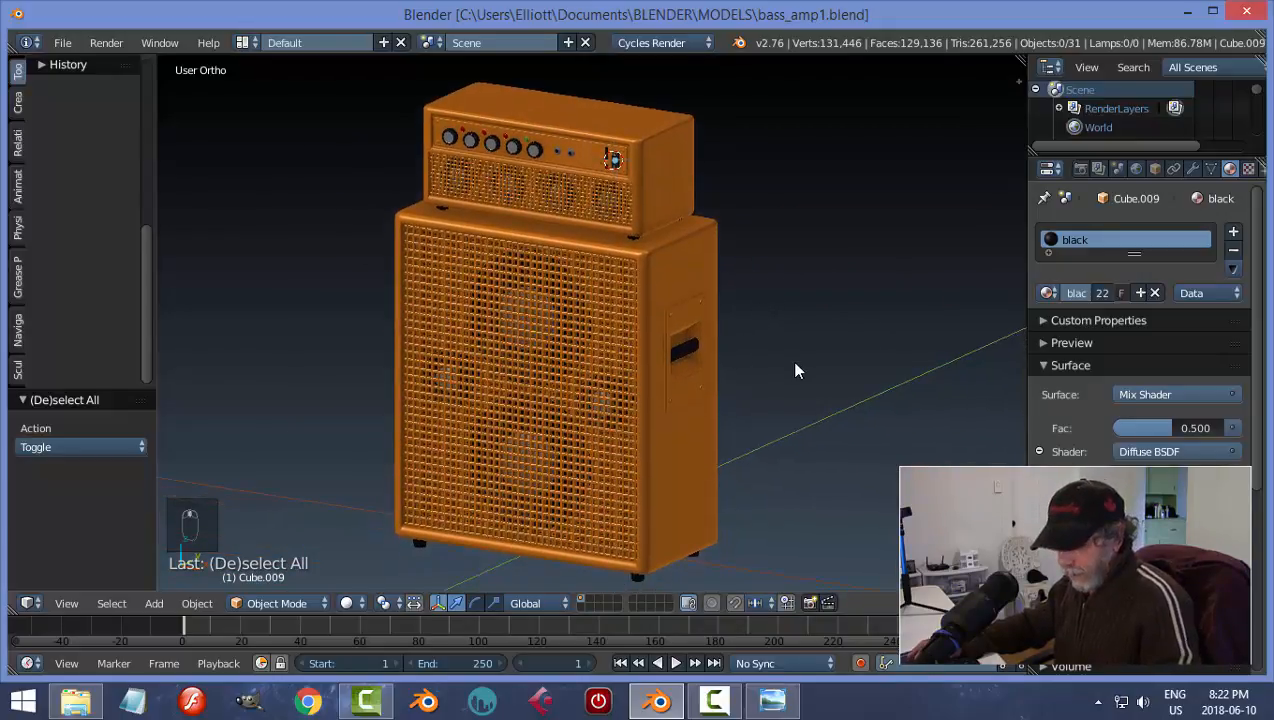
key("shift+a")
mouse_move(795, 365)
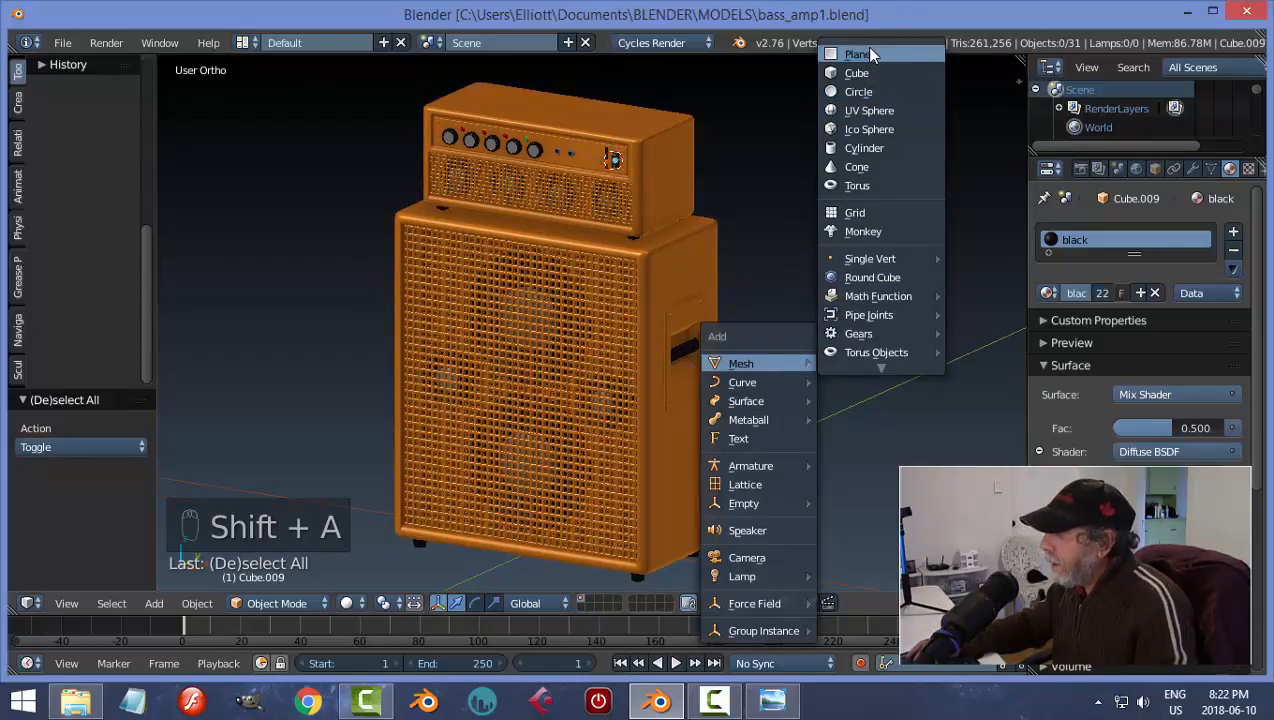
left_click(858, 55)
left_click_drag(617, 96, 639, 500)
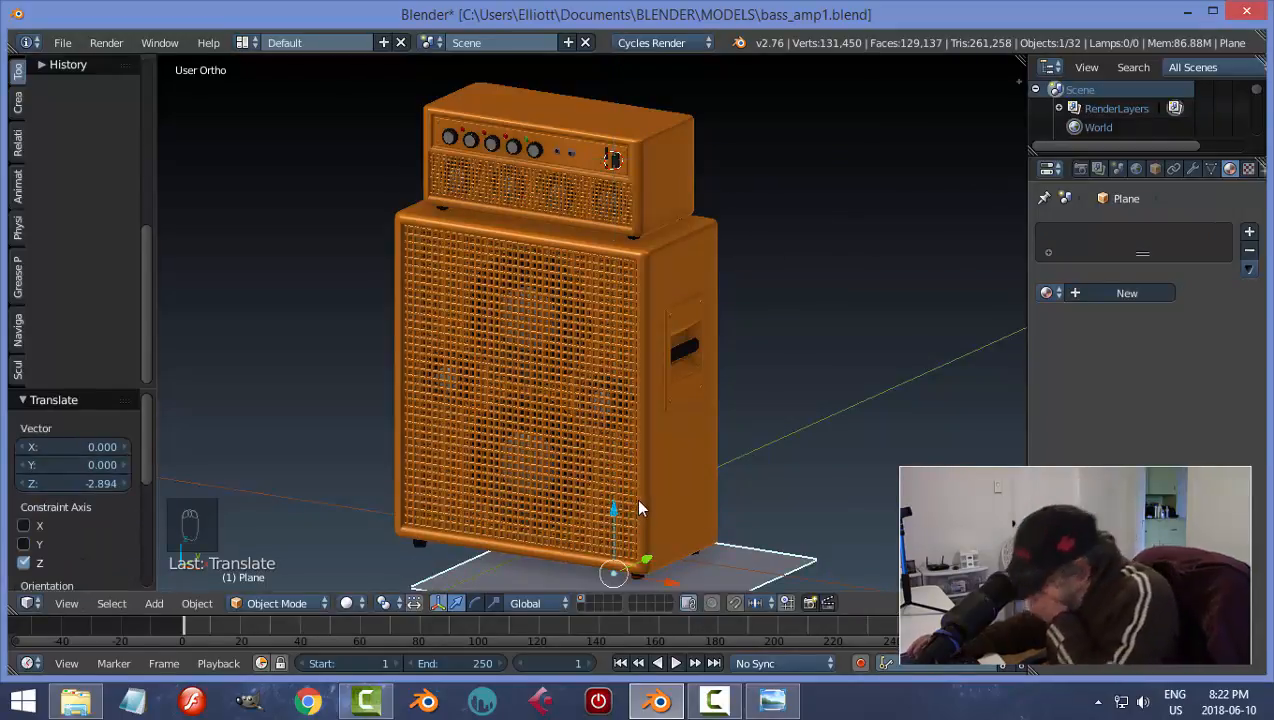
- Scale the floor plane by 8, lower it slightly along Z to meet the cabinet's feet, and deselect it
type("s8")
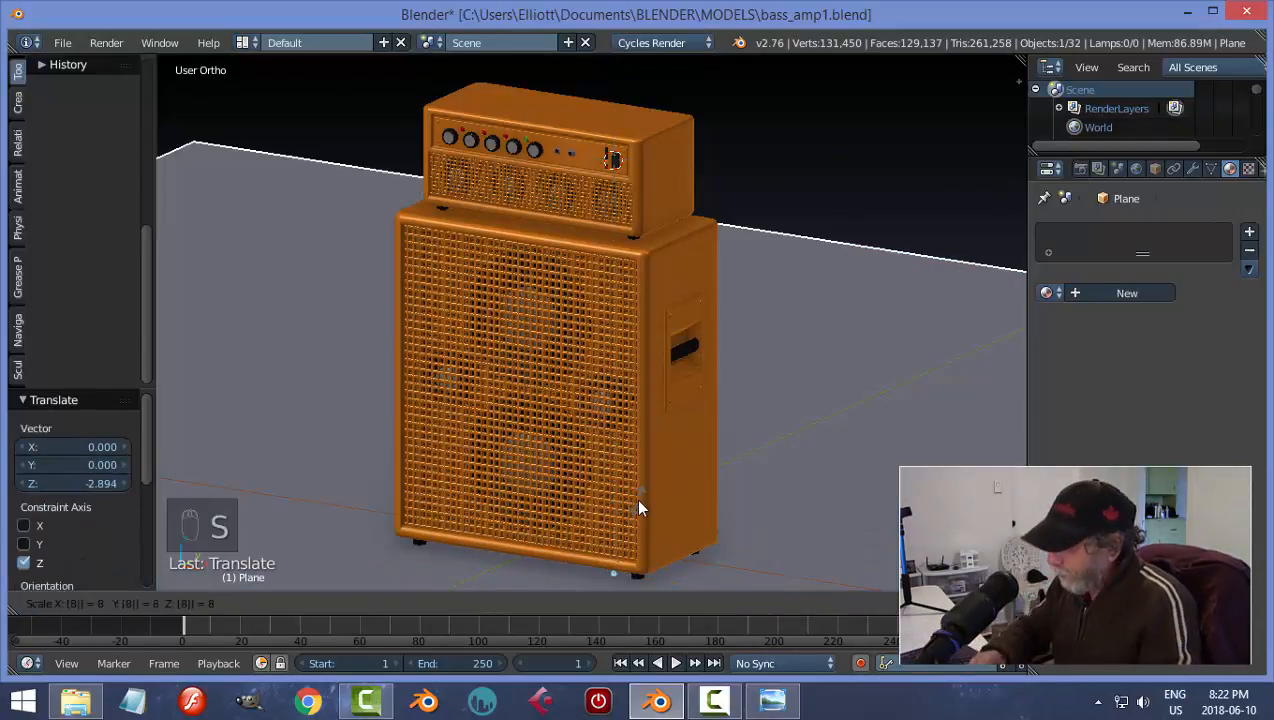
key("Return")
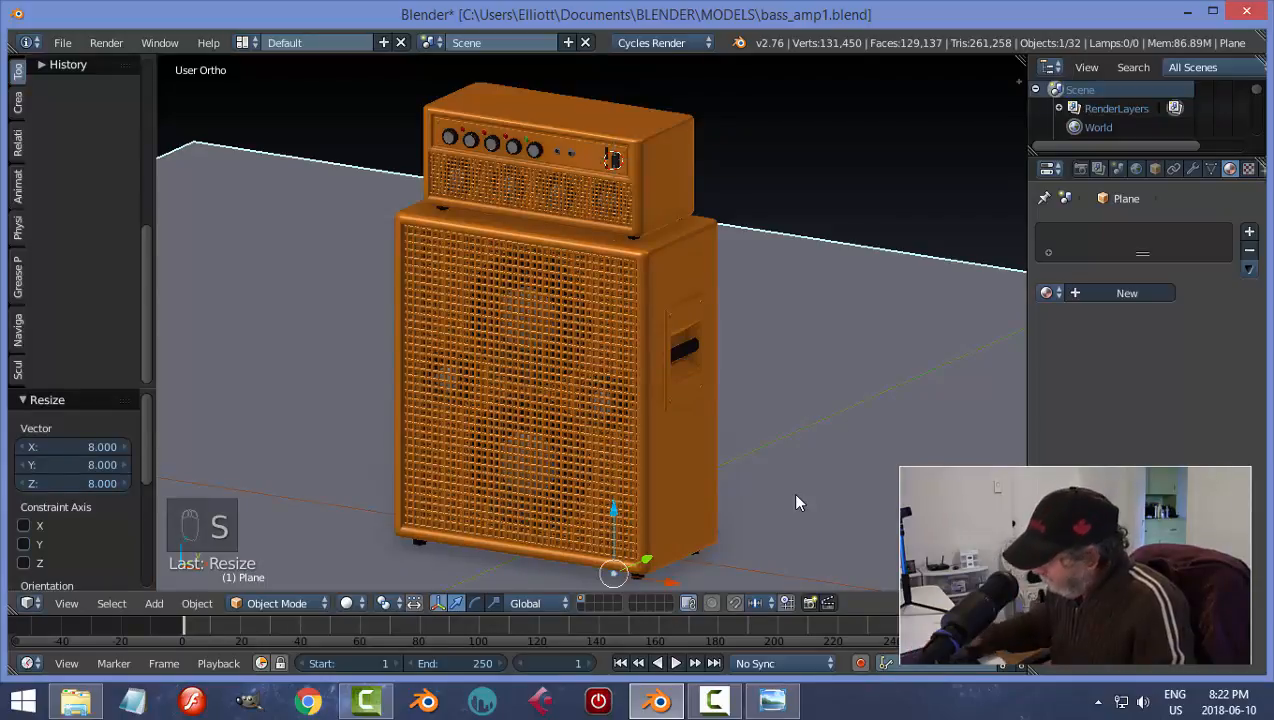
key("KP_1")
middle_click_drag(796, 494, 801, 372, "shift")
scroll(790, 385, "up", 2)
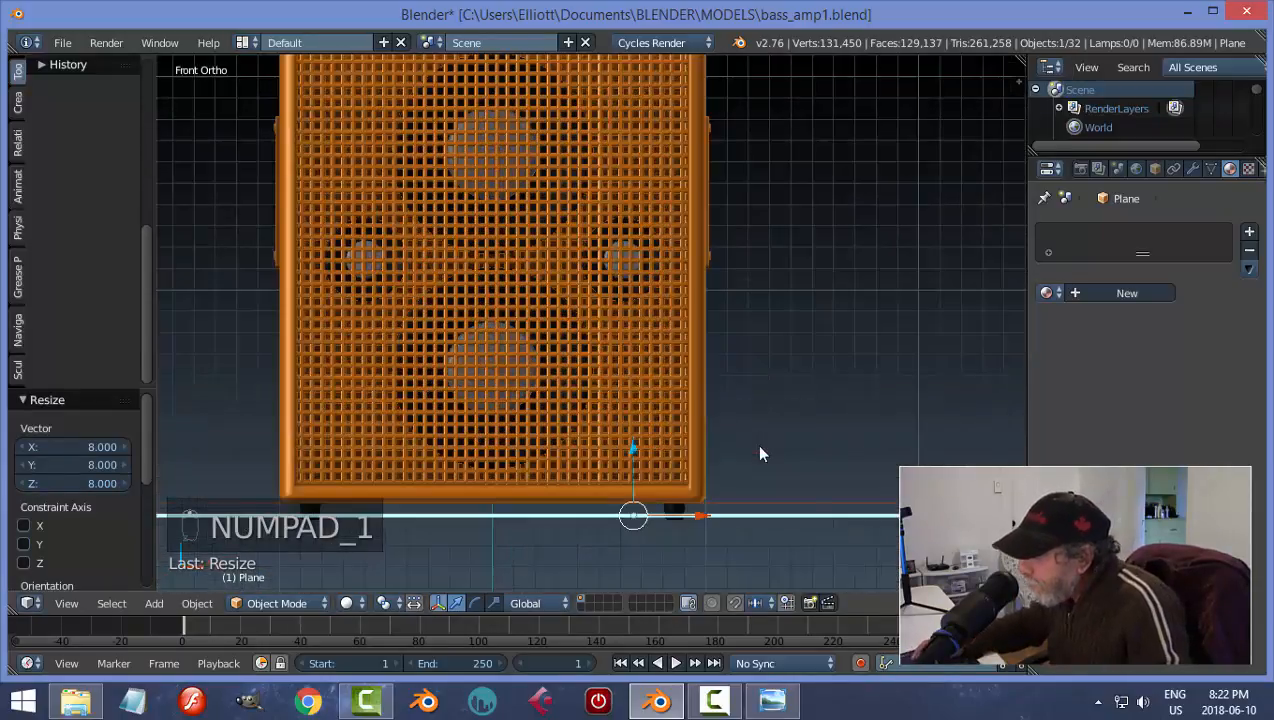
key("g")
key("z")
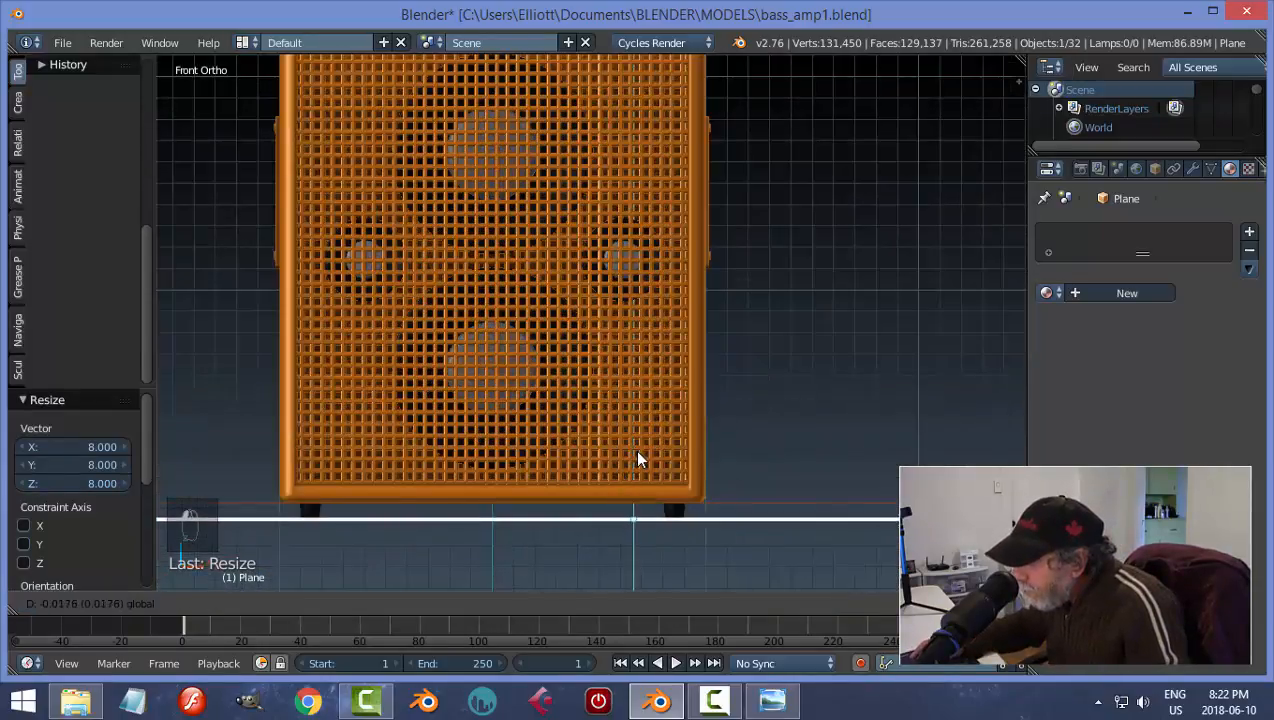
left_click(637, 458)
key("a")
- Select the floor plane again and scale it up uniformly by about 2.156
middle_click_drag(905, 408, 799, 461)
scroll(791, 469, "down", 4)
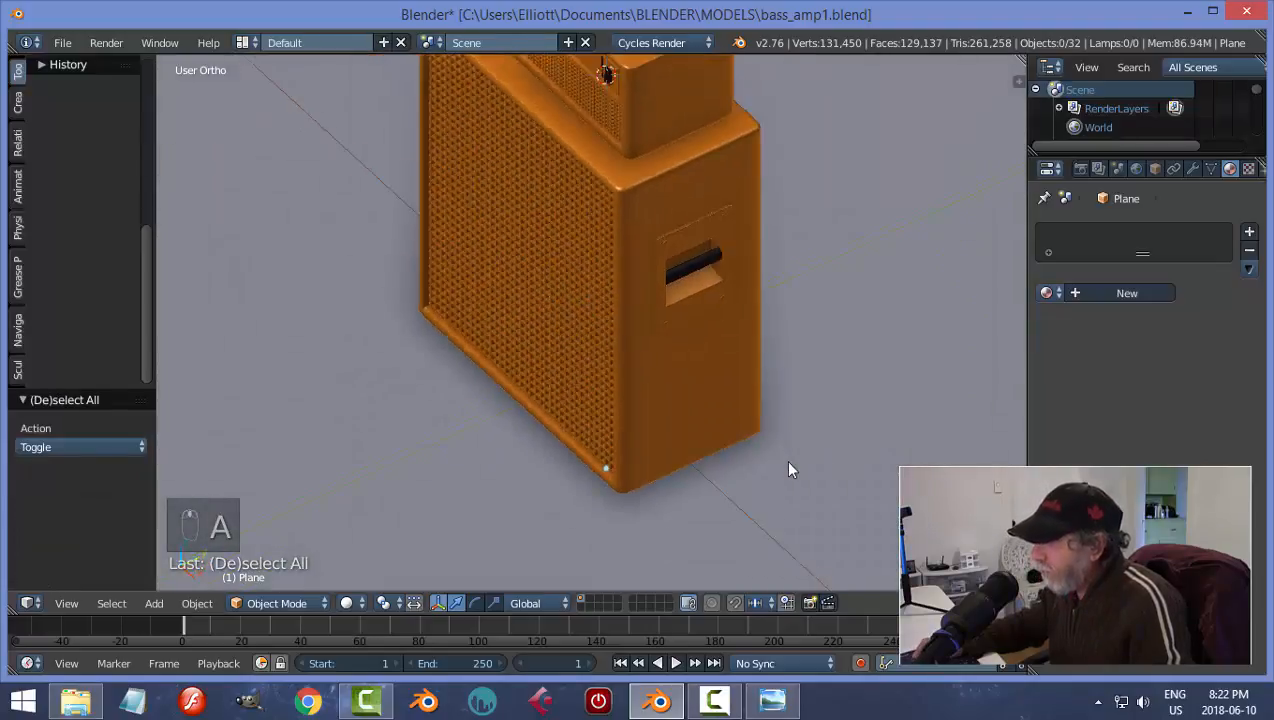
middle_click_drag(735, 400, 773, 467, "shift")
scroll(775, 467, "up", 2)
scroll(774, 470, "down", 2)
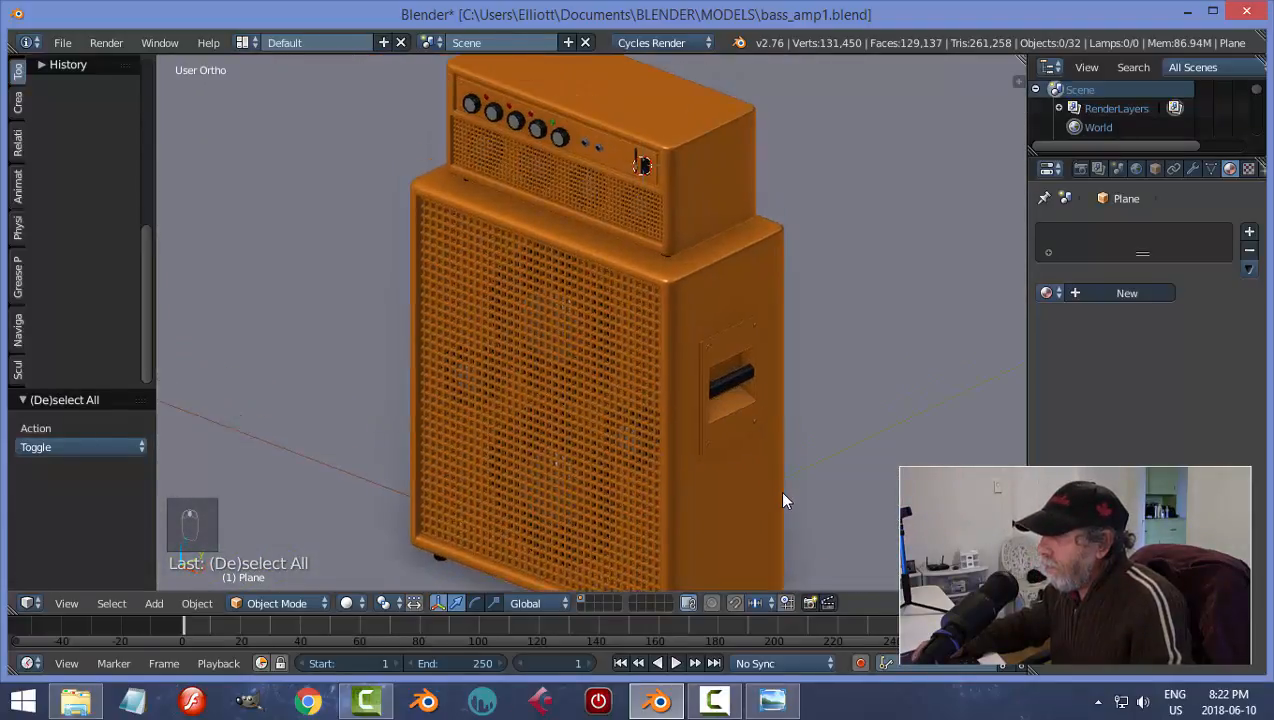
right_click(783, 487)
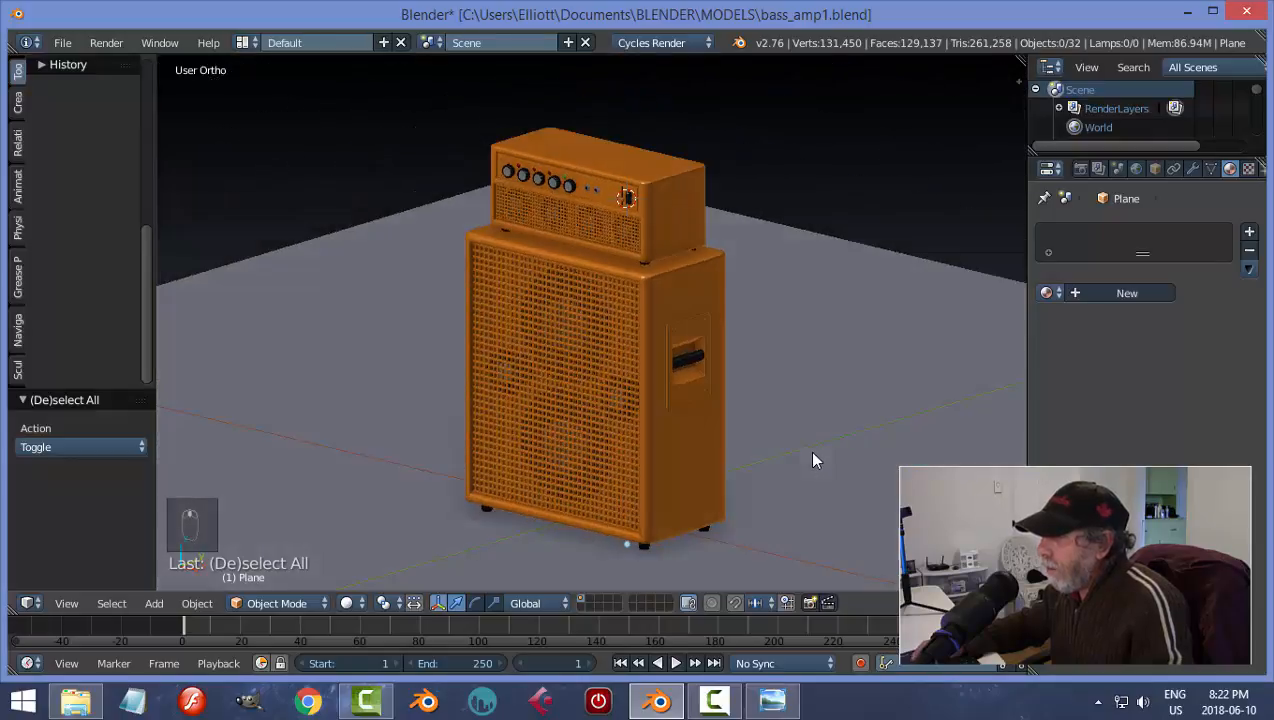
key("s")
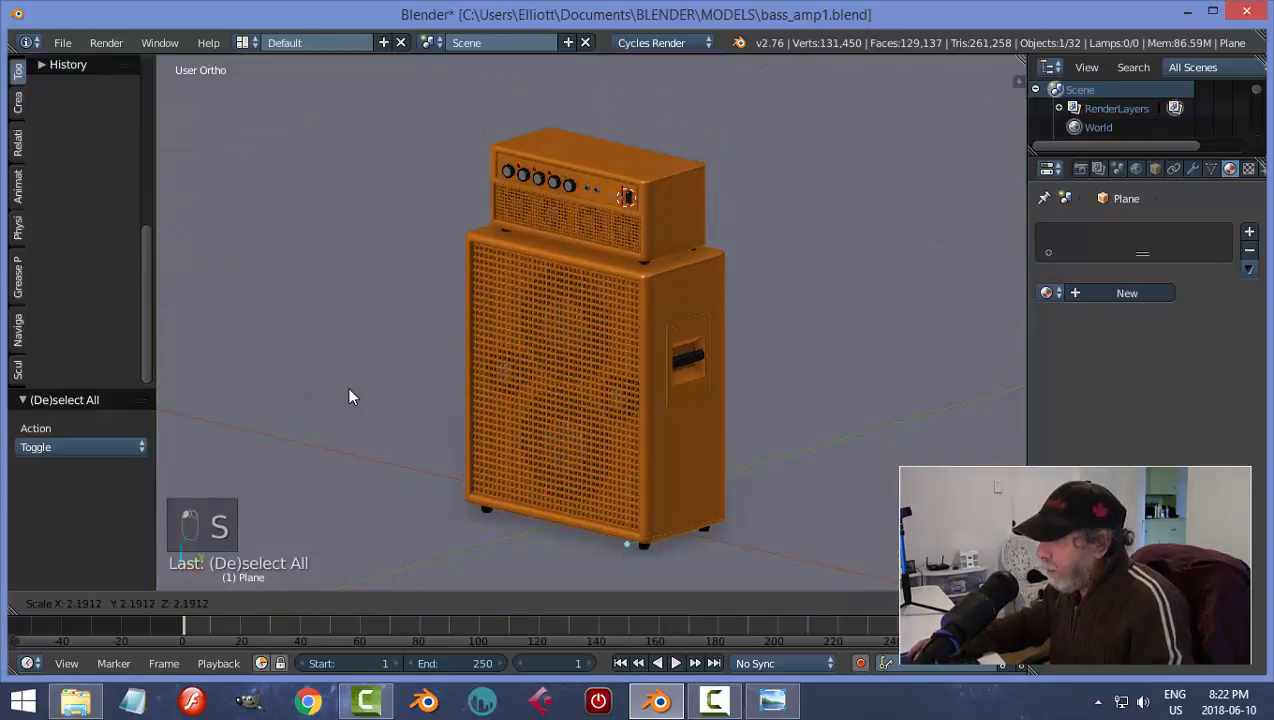
left_click(340, 390)
middle_click_drag(340, 421, 334, 421)
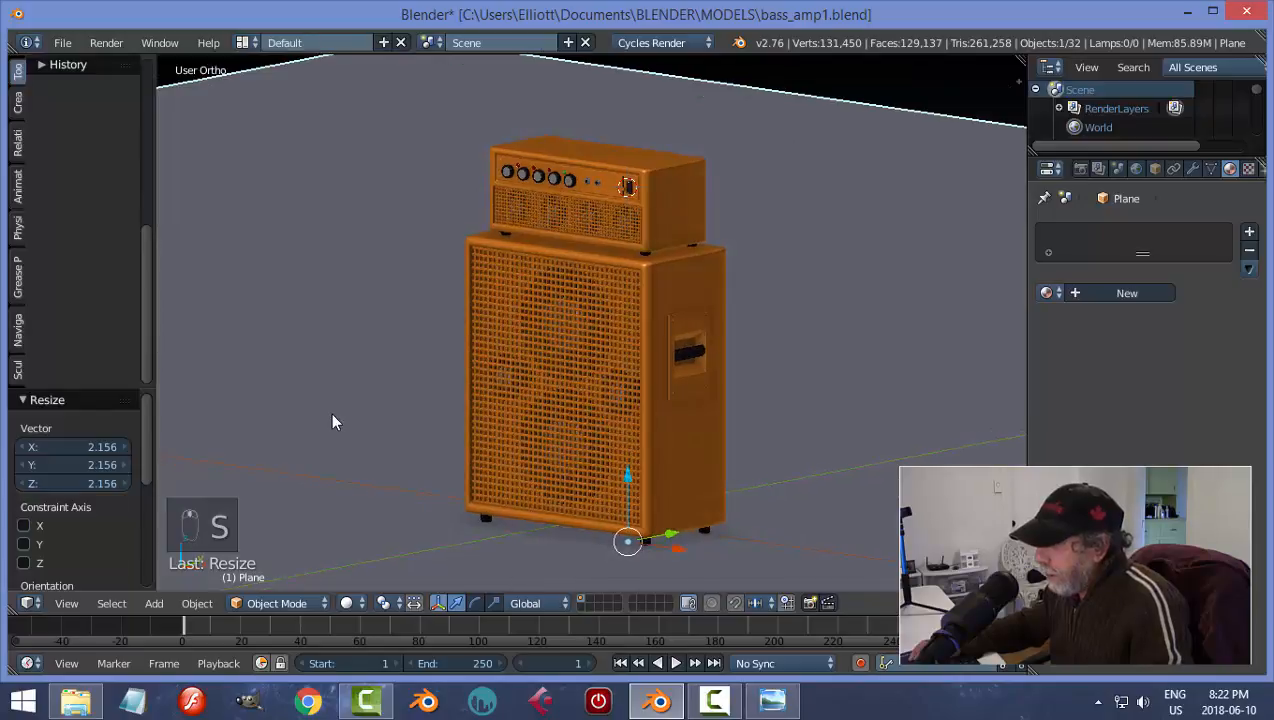
- Move the floor plane about 2.768 along Y and about -1.241 along X behind the amp stack
key("g")
key("y")
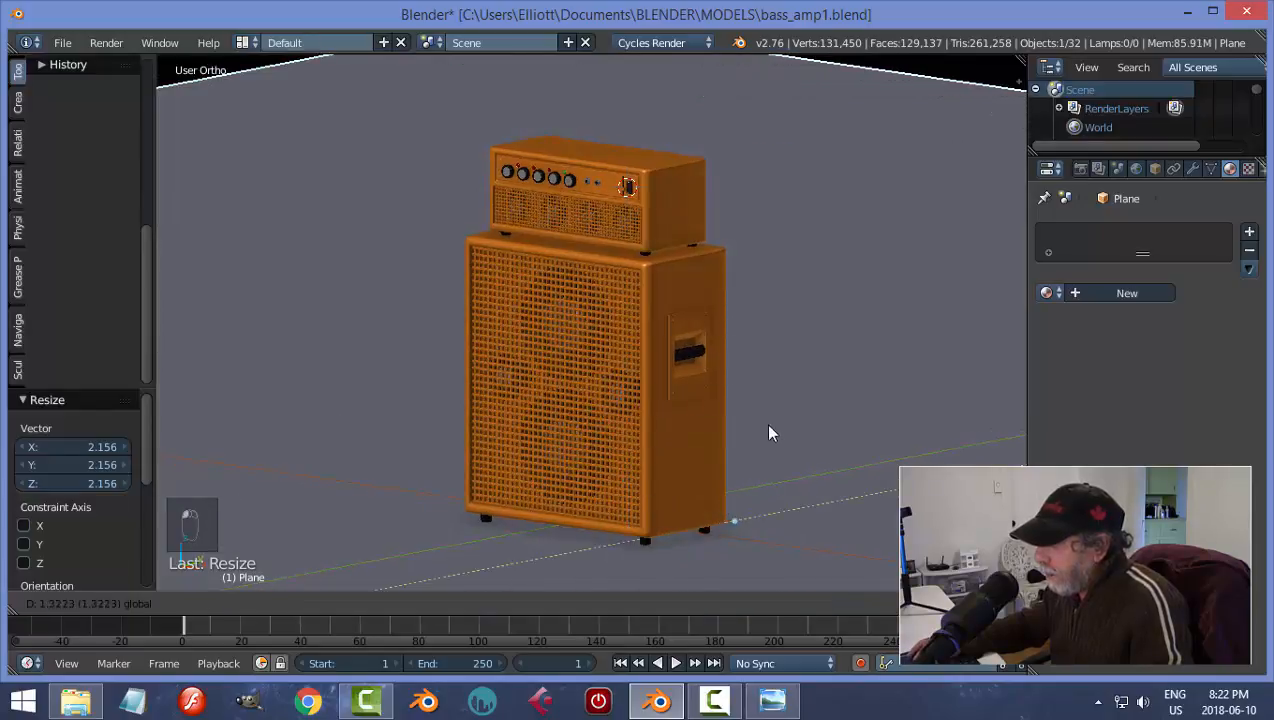
left_click(847, 415)
key("g")
key("x")
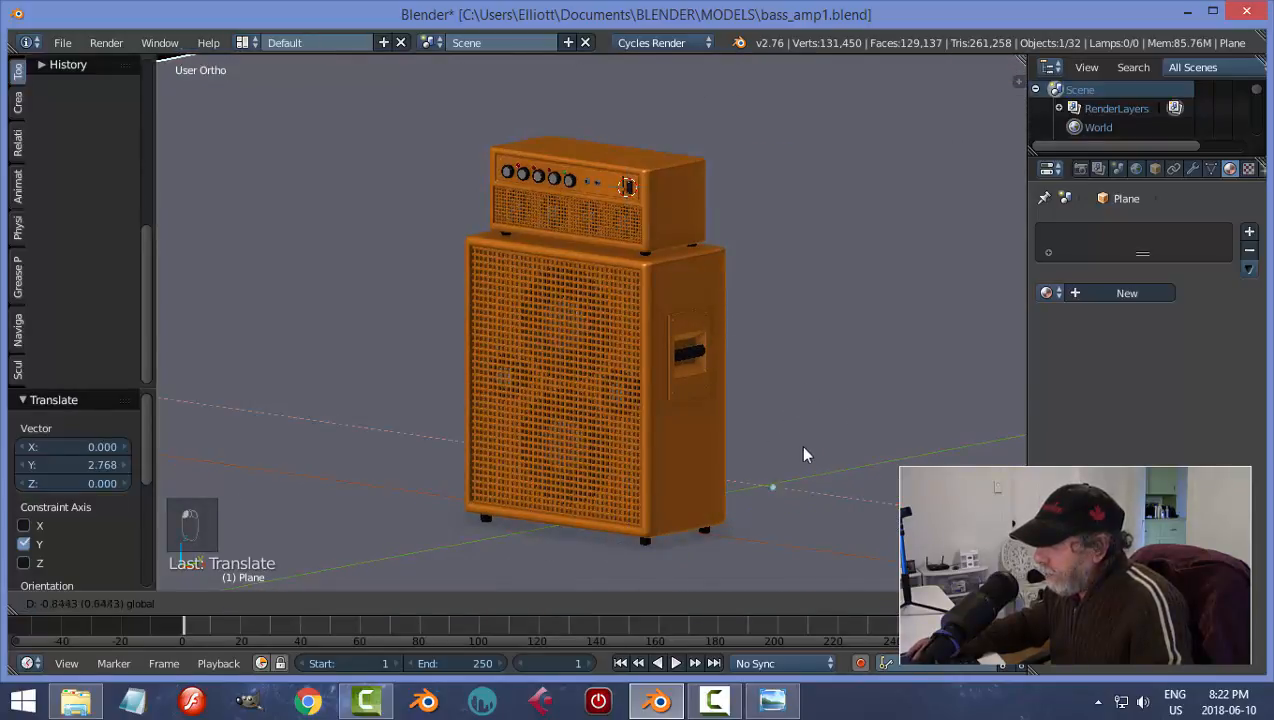
left_click(790, 432)
- Frame the amp stack against the floor, render the viewport as a still image, and return to the 3D view
scroll(785, 467, "up", 2)
scroll(787, 451, "down", 1)
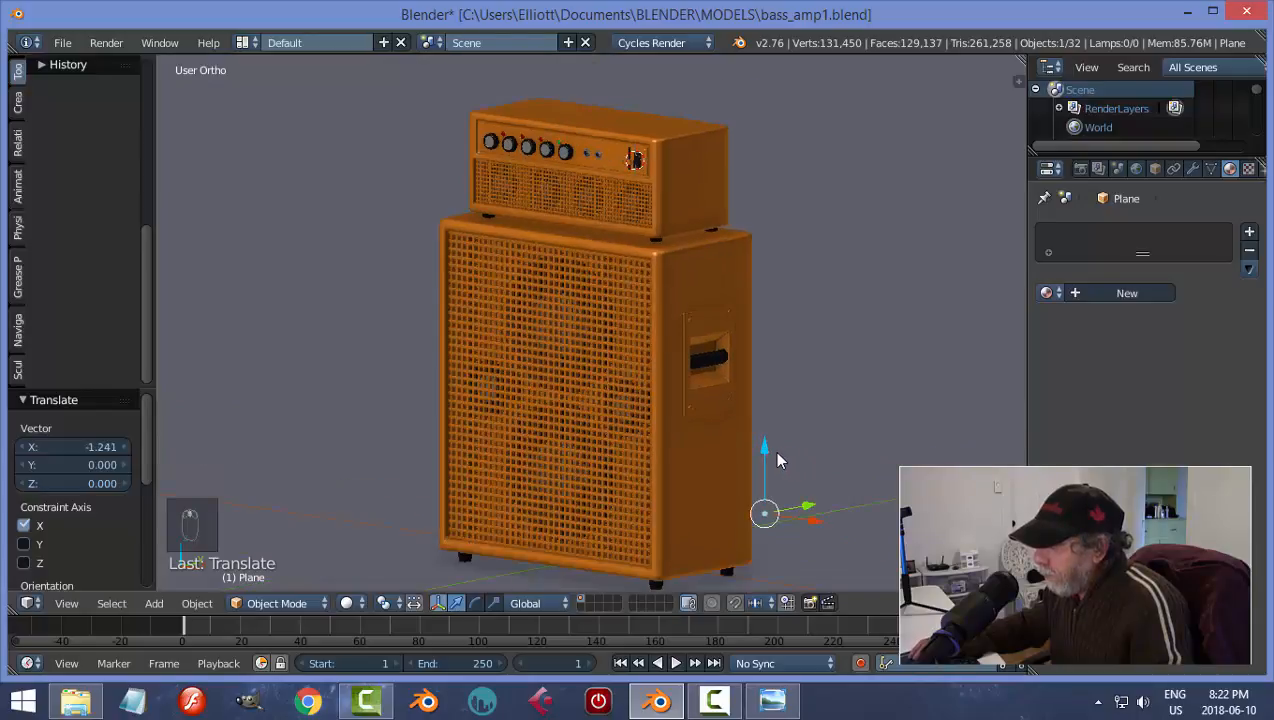
middle_click_drag(777, 453, 789, 436)
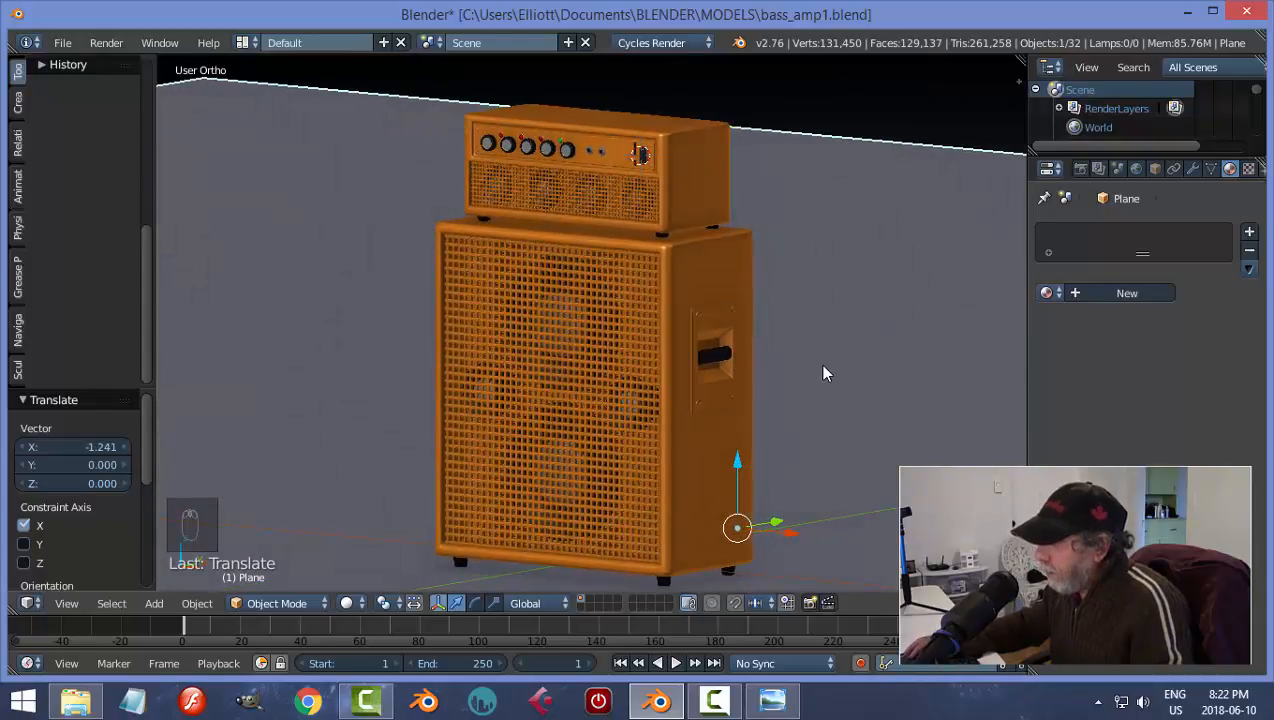
middle_click_drag(842, 384, 847, 390)
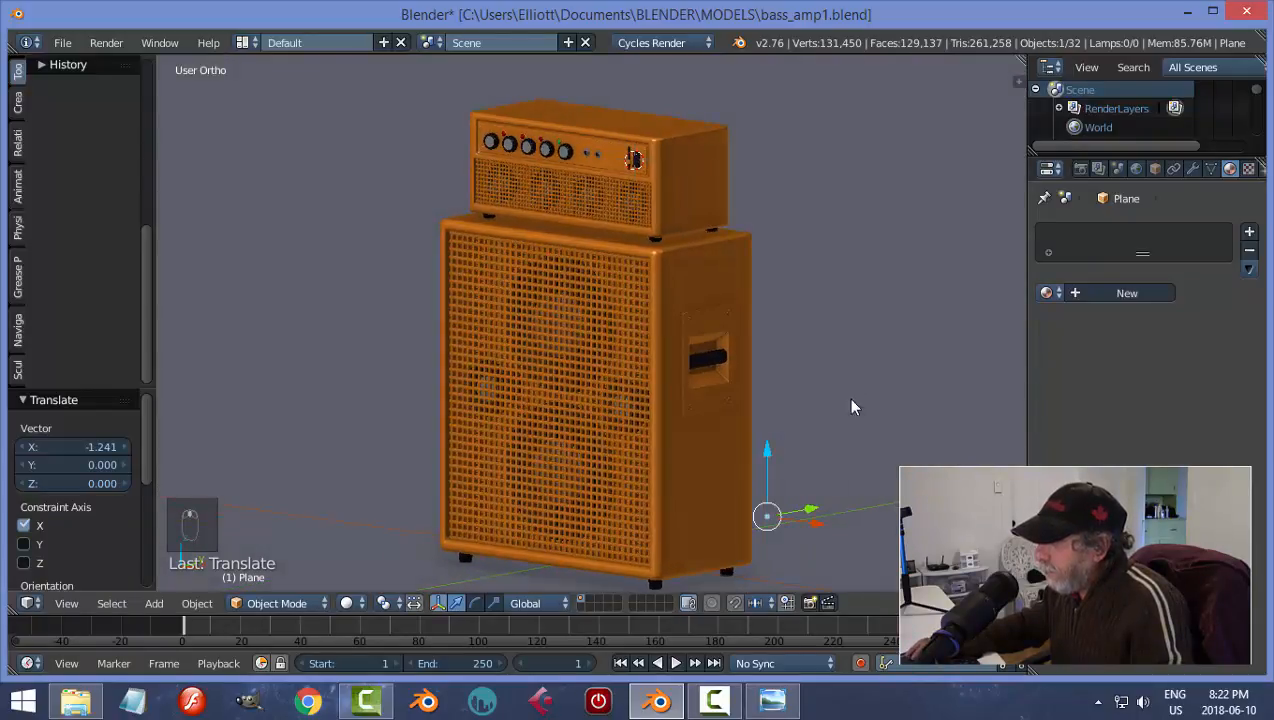
key("F12")
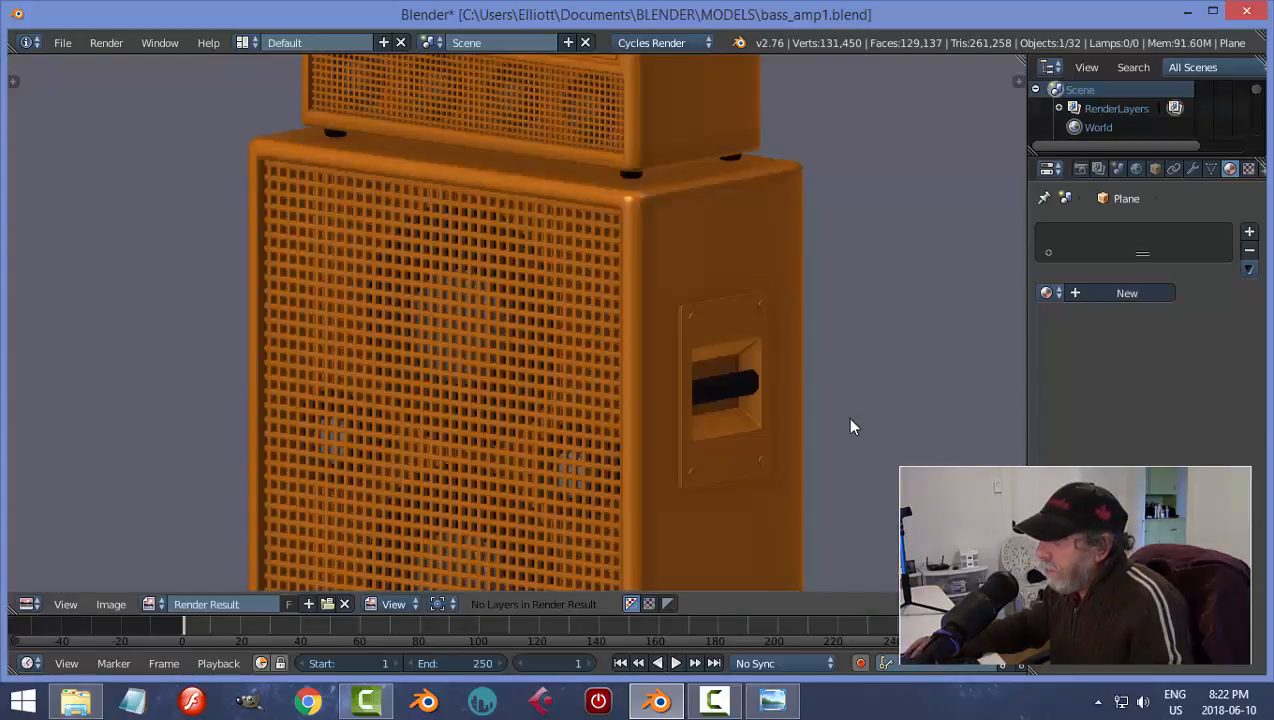
scroll(850, 424, "down", 2)
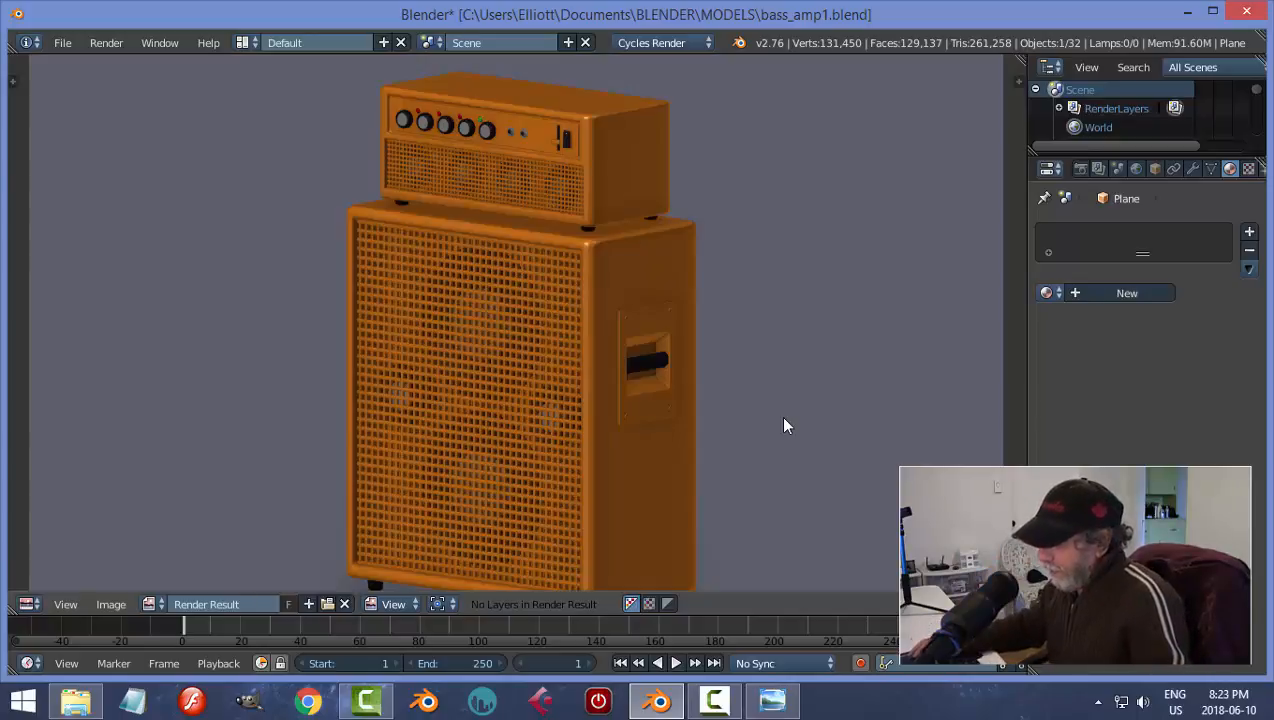
scroll(783, 425, "down", 1)
key("Escape")
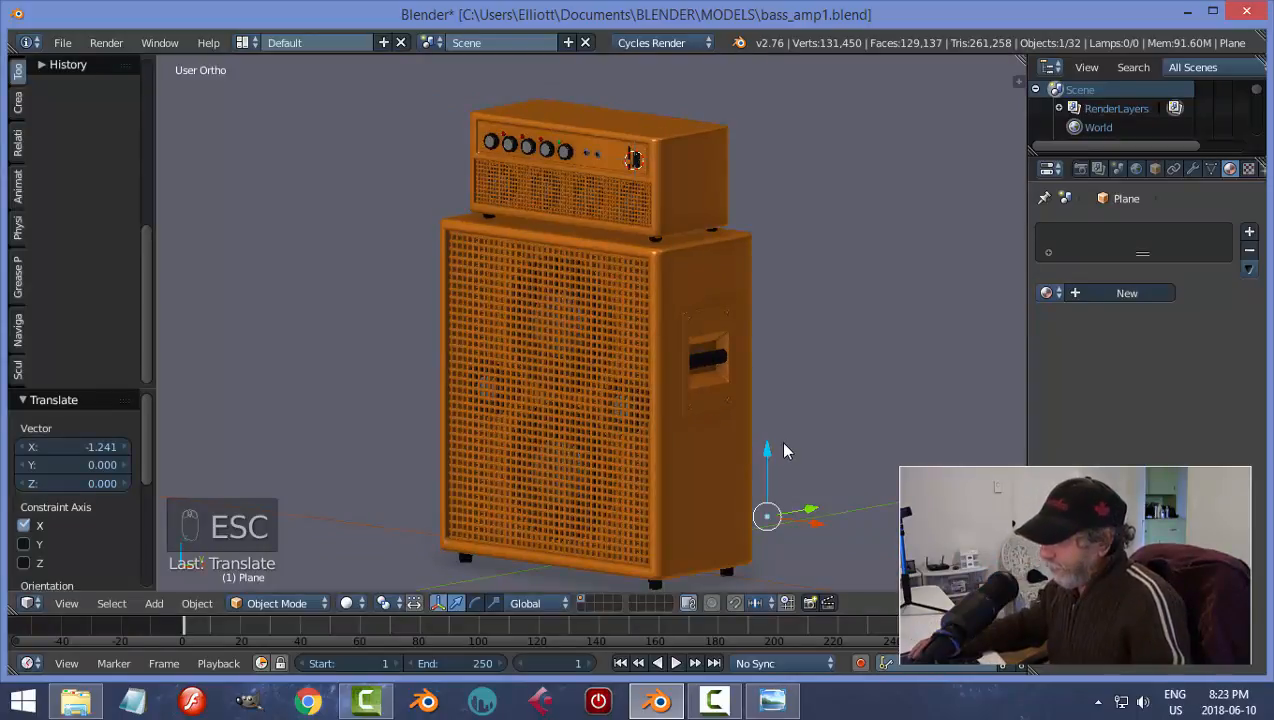
- Raise the floor plane about 0.006 along Z, shift it farther back along Y, and move it about -0.227 along X
scroll(783, 445, "up", 2)
middle_click_drag(805, 487, 857, 465)
left_click_drag(722, 432, 722, 427)
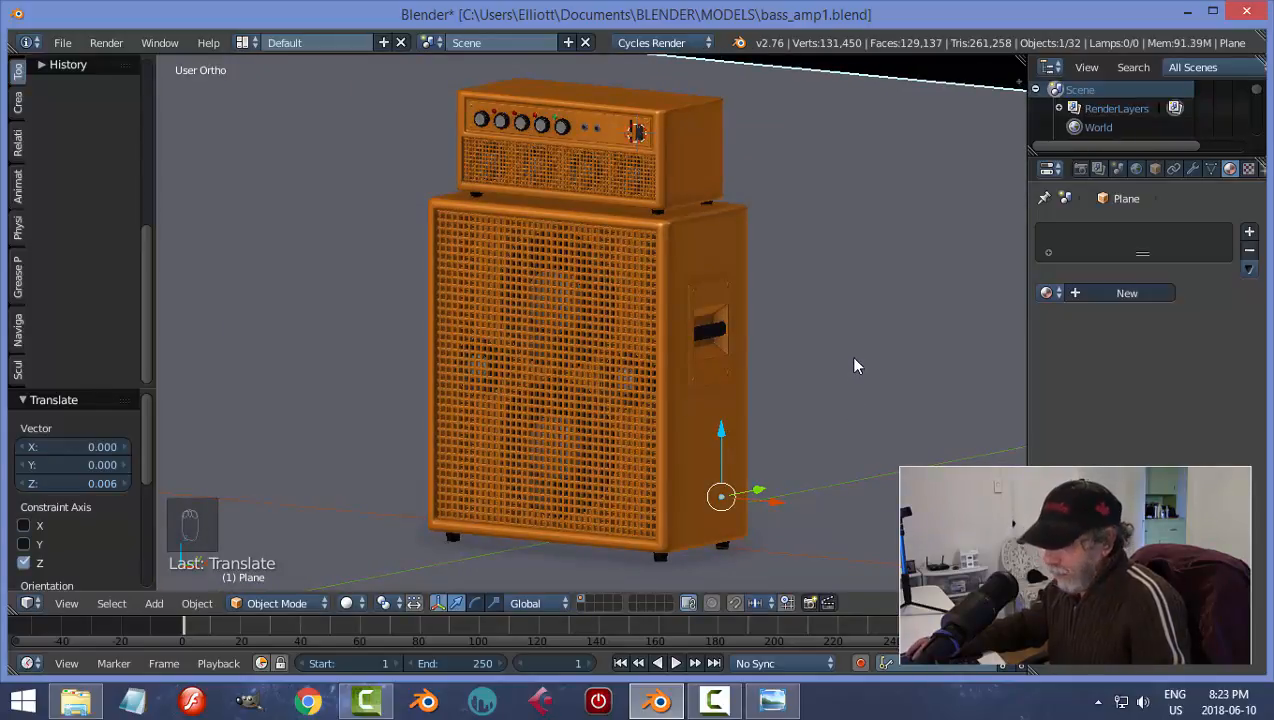
left_click_drag(760, 489, 908, 405)
left_click_drag(915, 468, 883, 447)
middle_click_drag(881, 445, 890, 441)
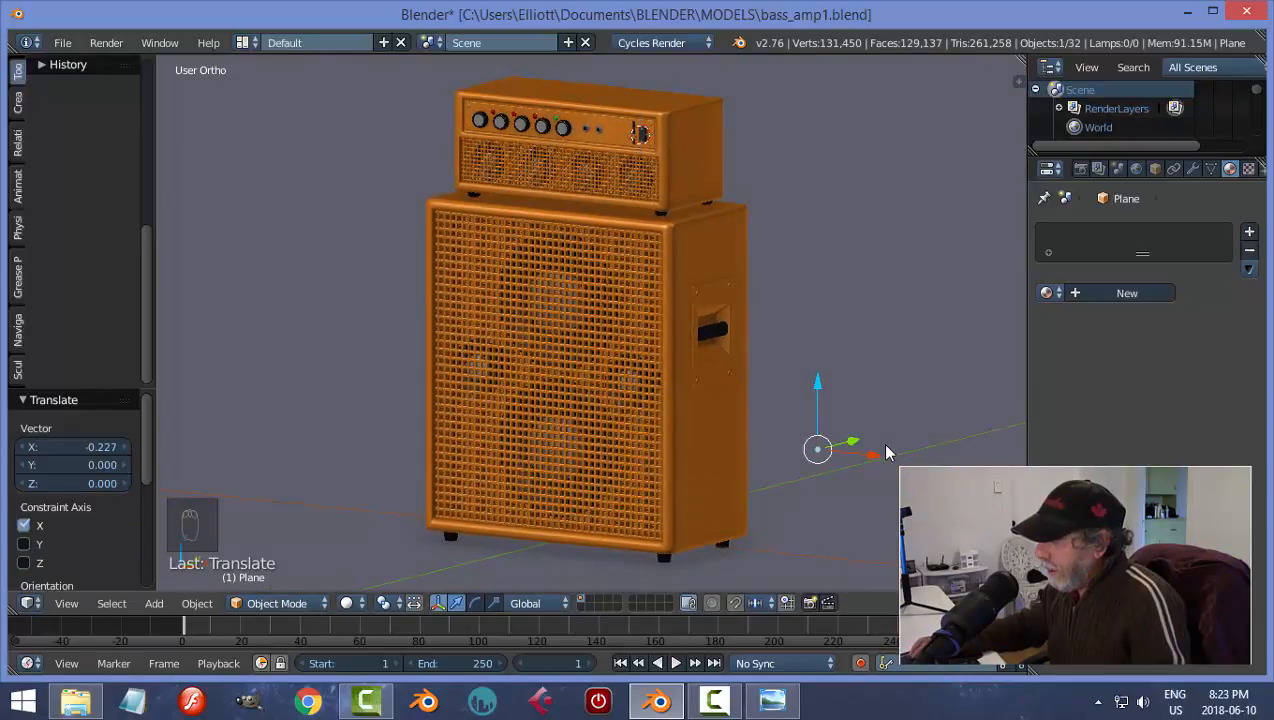
- Render the viewport again with the repositioned floor plane, check the image, and close it
scroll(889, 465, "up", 1)
scroll(890, 476, "down", 1)
key("F12")
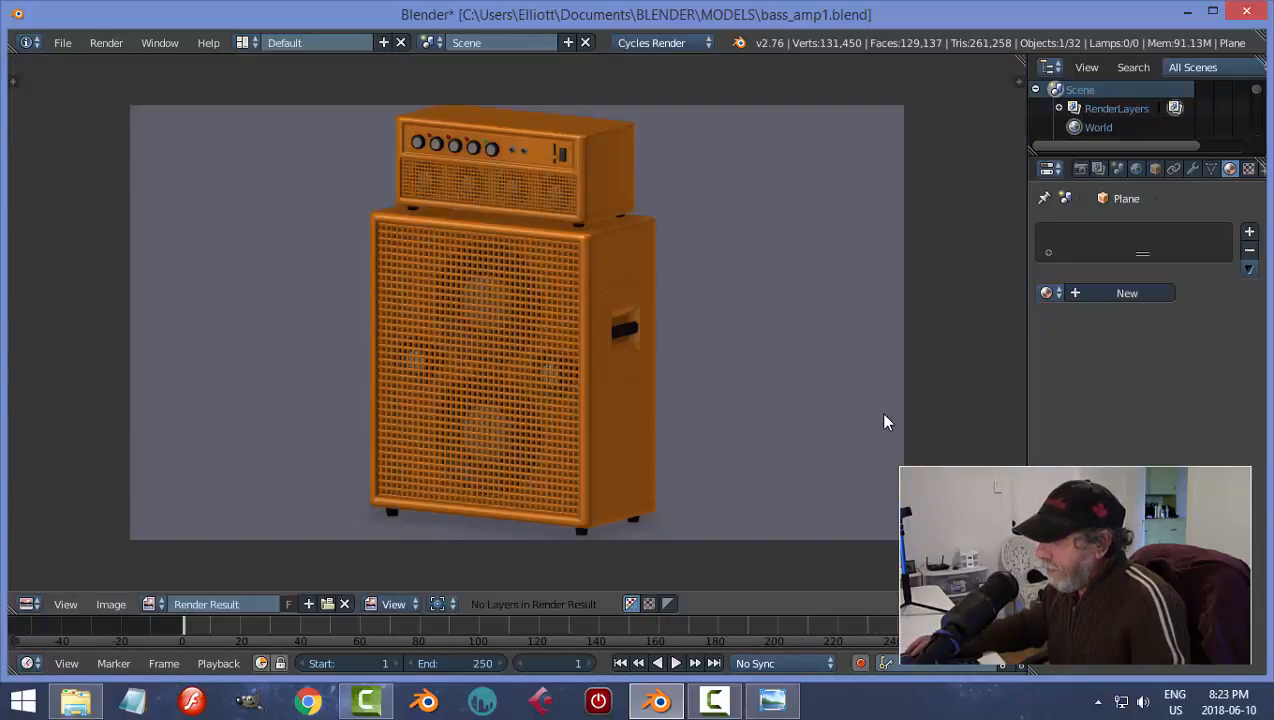
key("Escape")
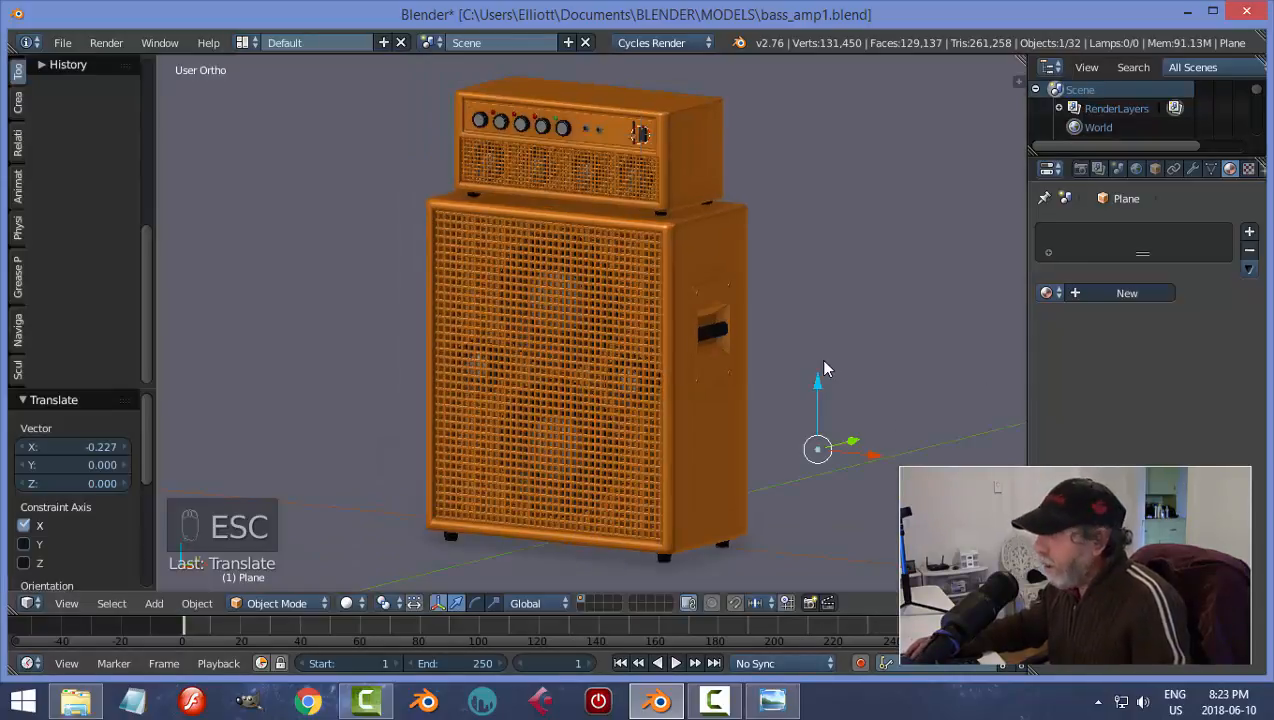
- Display the scene's render settings, make an OpenGL render of the viewport, and inspect the amp stack in the image
left_click(1081, 169)
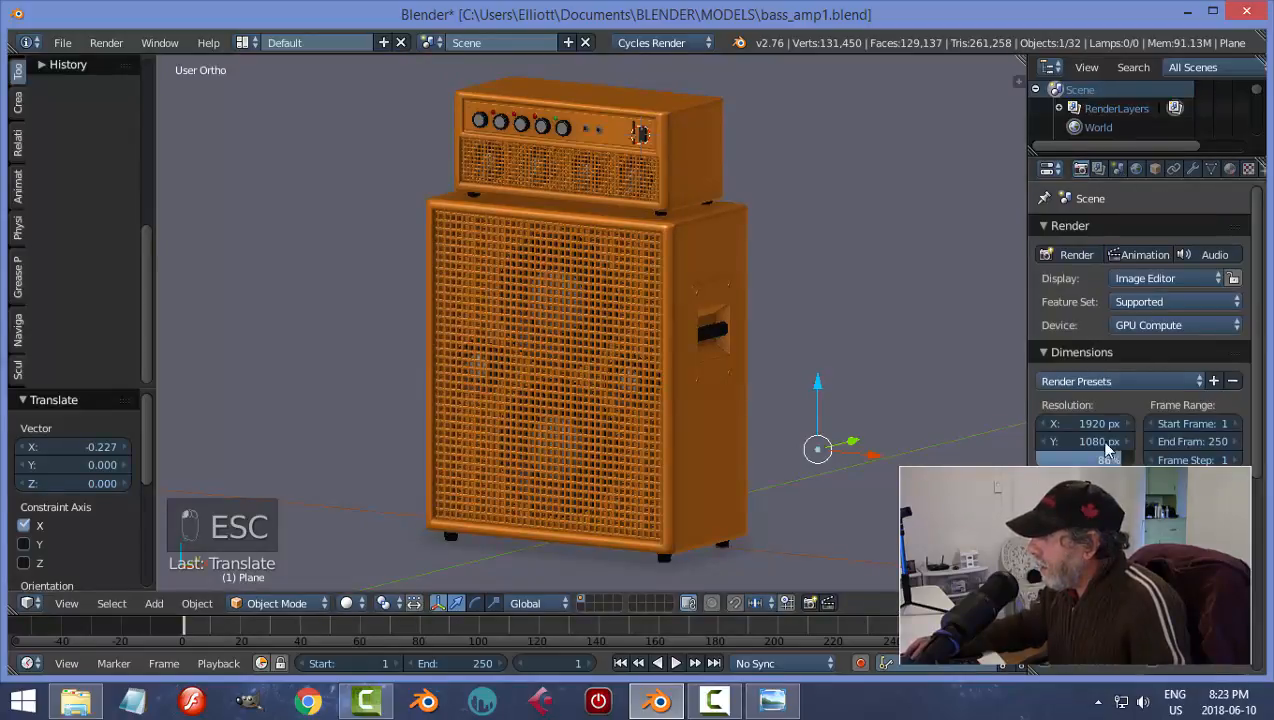
left_click(809, 603)
scroll(770, 398, "up", 3)
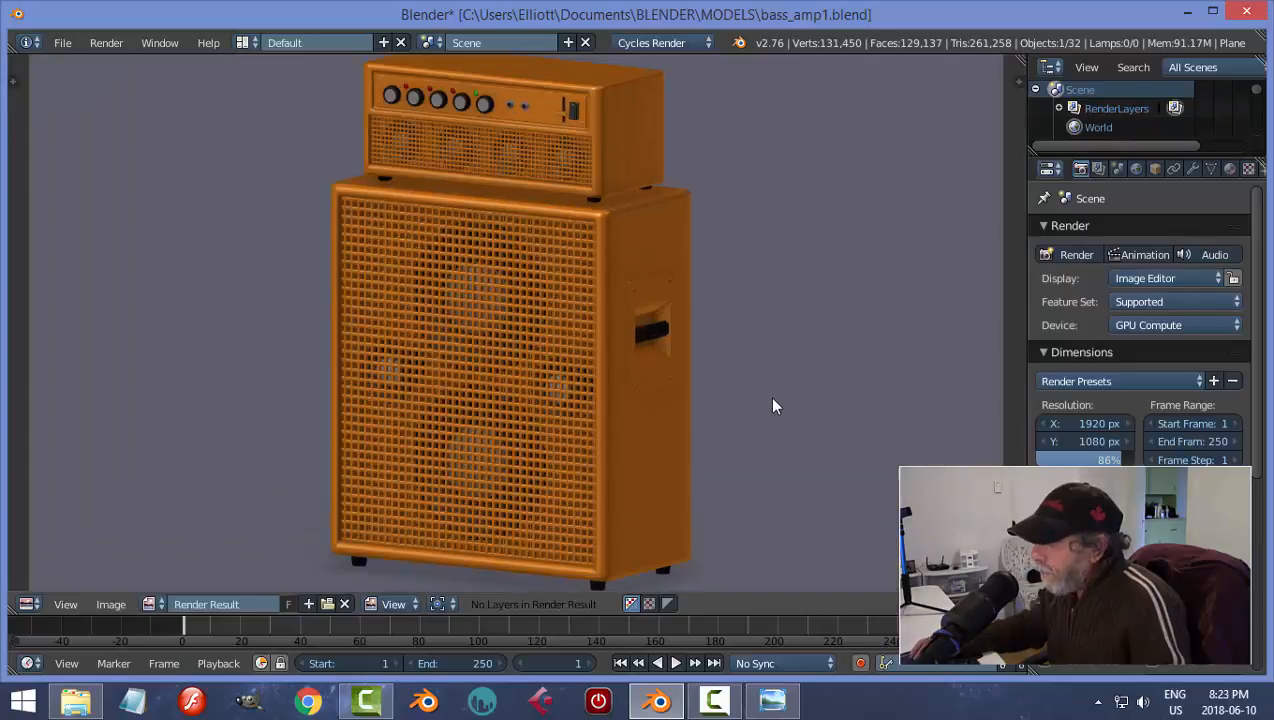
scroll(773, 406, "up", 1)
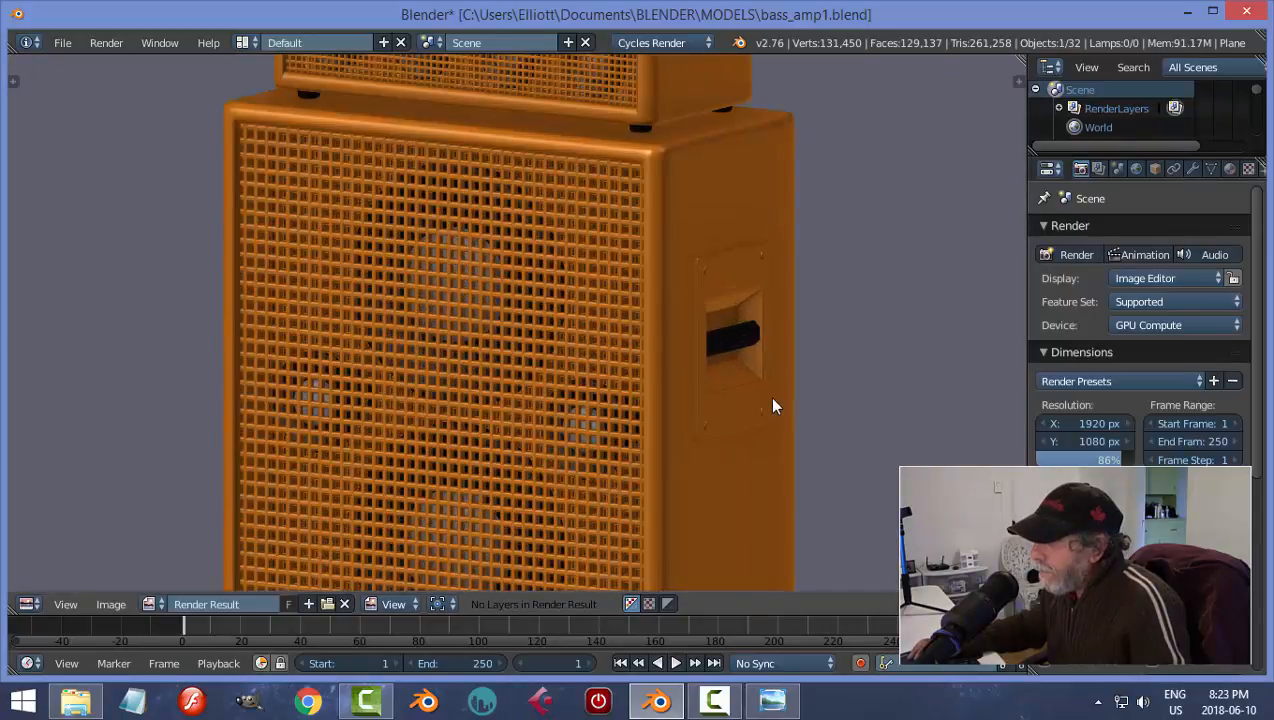
scroll(773, 406, "down", 2)
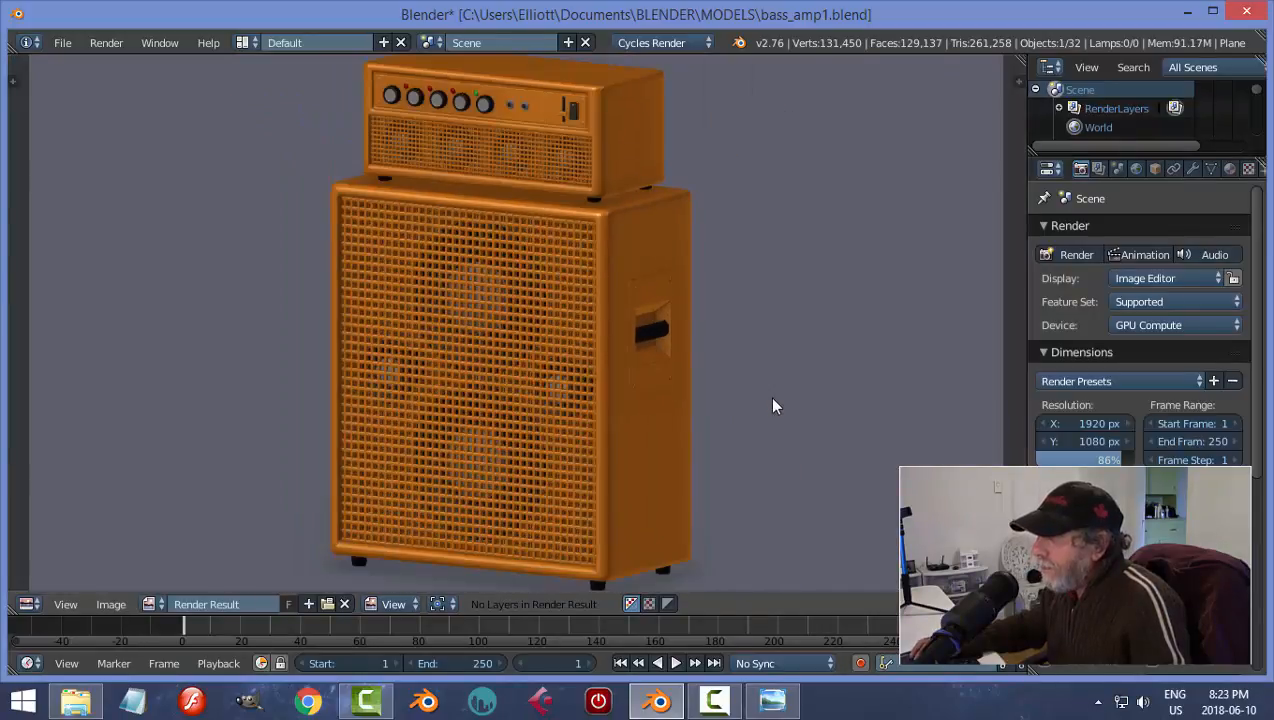
scroll(773, 406, "up", 1)
scroll(773, 406, "down", 1)
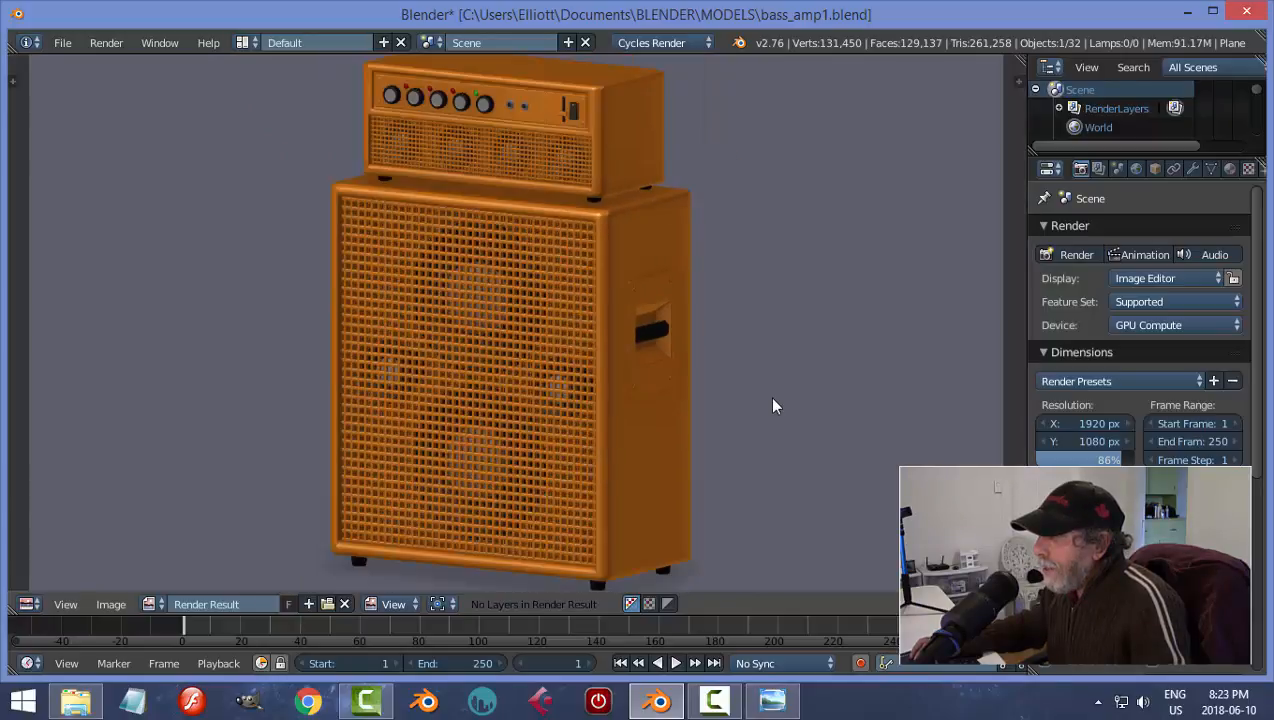